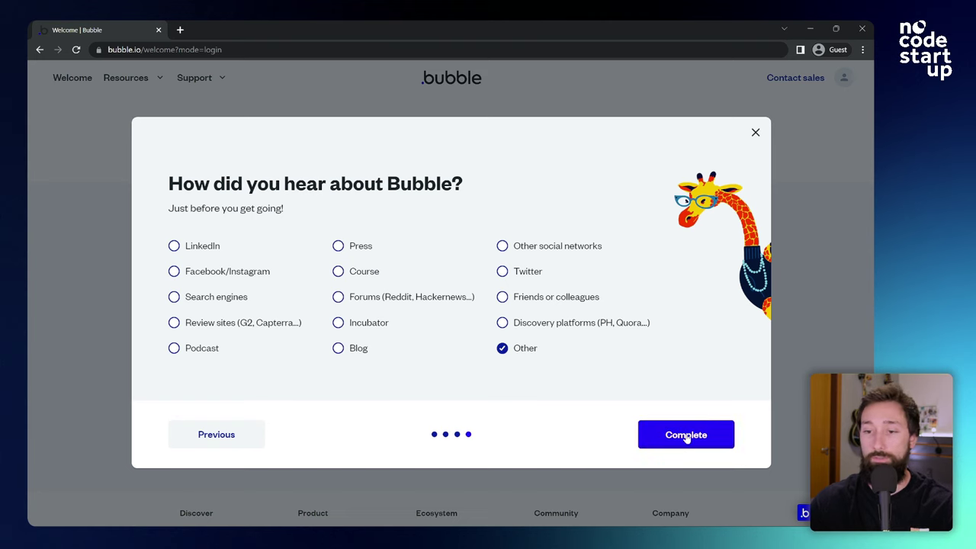
Step: Complete the sign-up questionnaire and create a new app named applivrosnocodestartup
{"action": "left_click", "coordinate": [687, 435]}
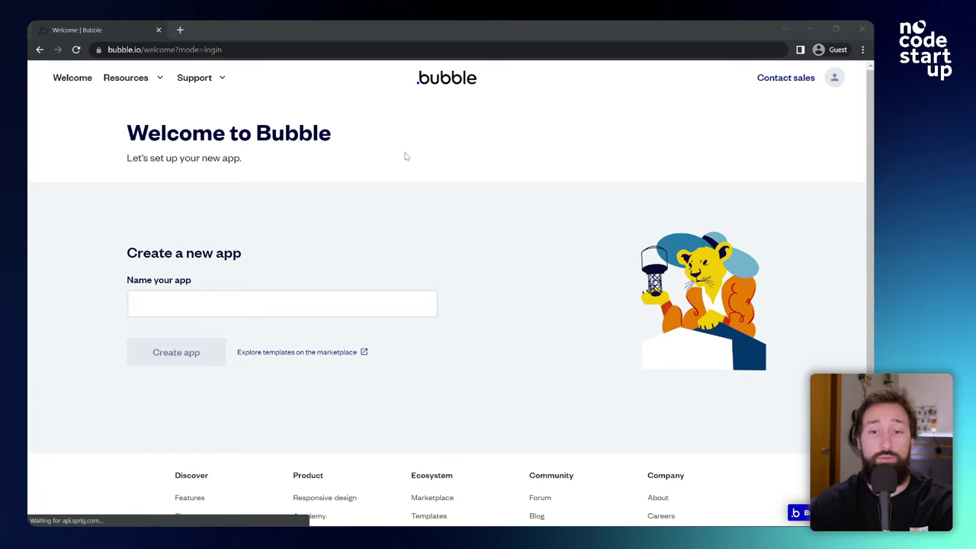
{"action": "left_click", "coordinate": [211, 304]}
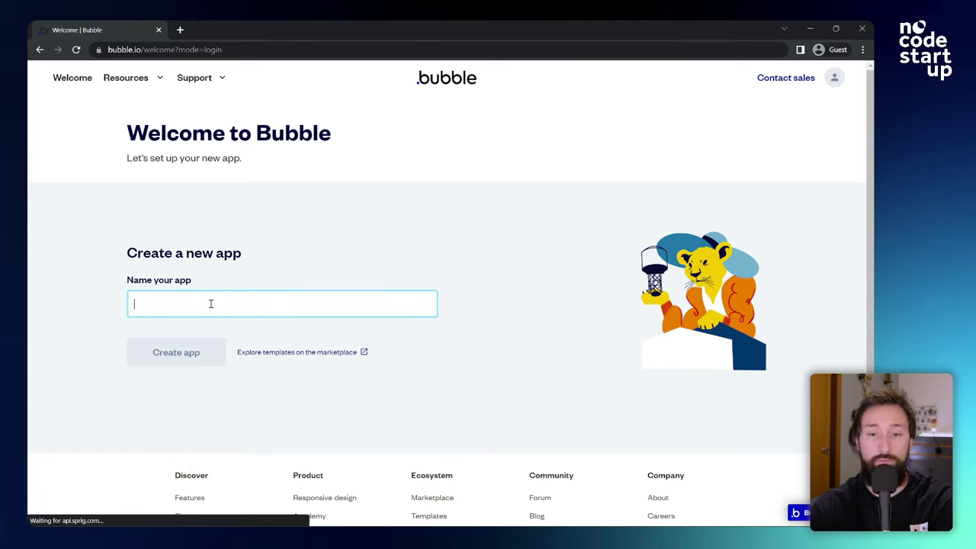
{"action": "type", "text": "applivrosnoco"}
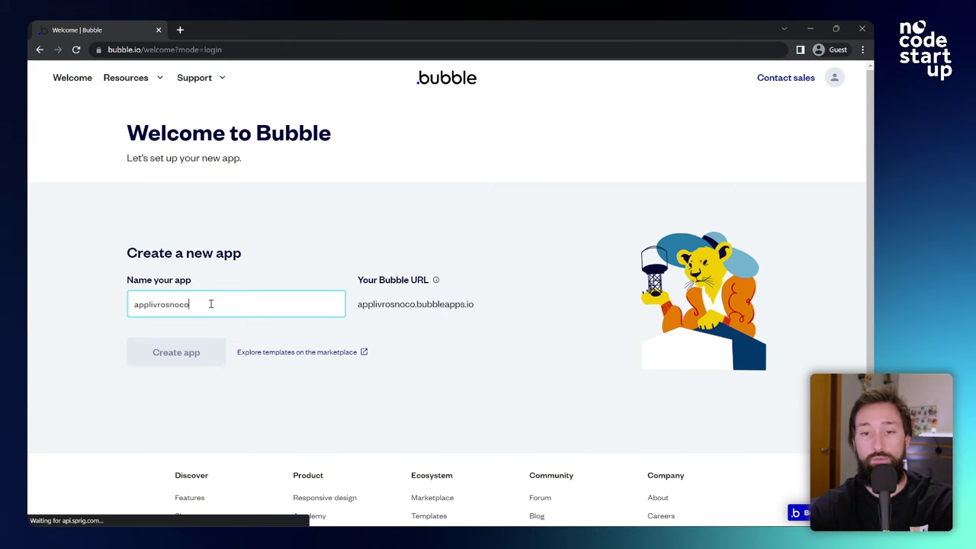
{"action": "type", "text": "destartup"}
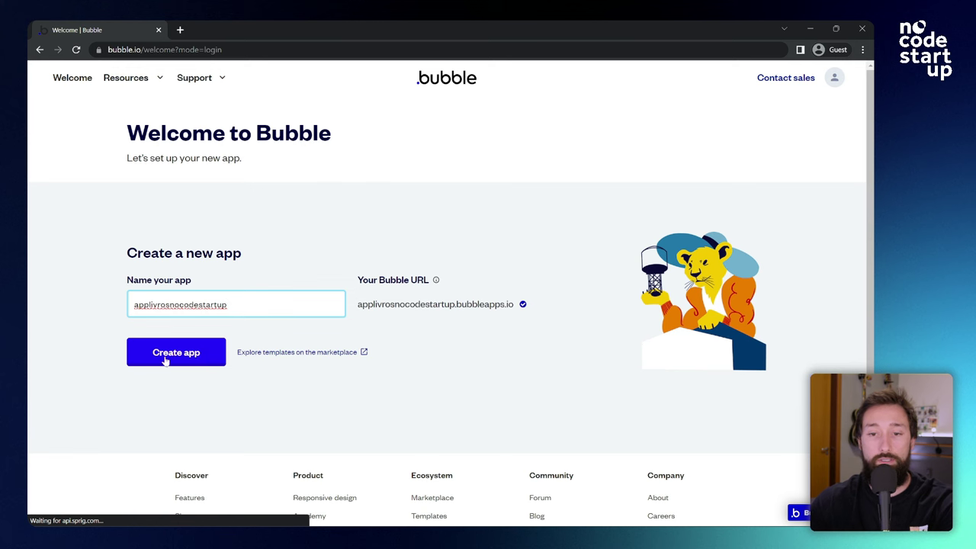
{"action": "left_click", "coordinate": [169, 356]}
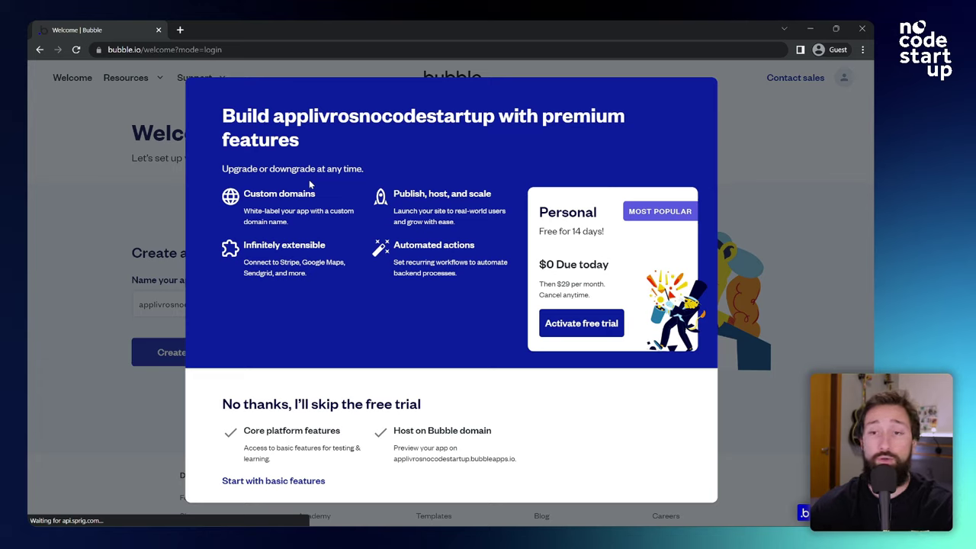
Step: Skip the Personal plan's free trial and start the app with basic features
{"action": "left_click_drag", "start_coordinate": [604, 239], "coordinate": [543, 232]}
{"action": "left_click", "coordinate": [611, 261]}
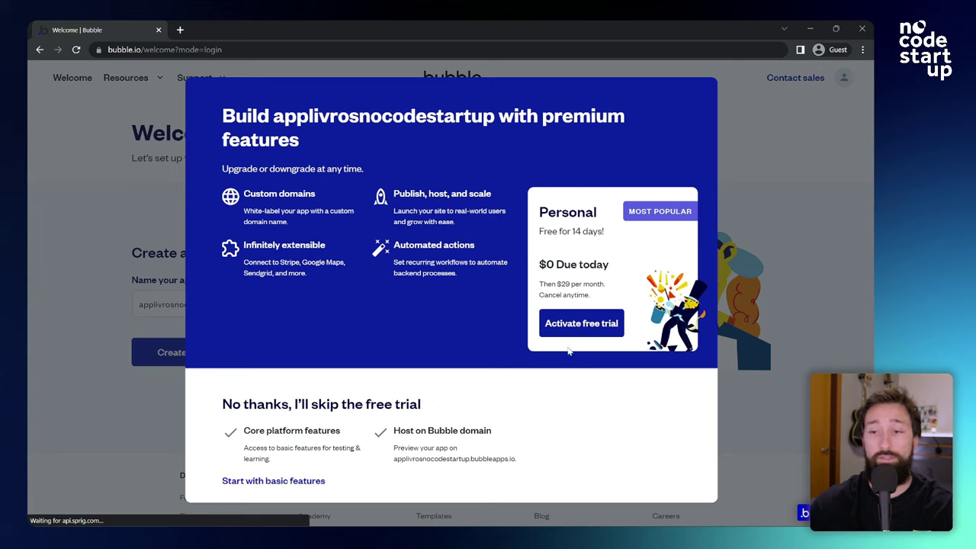
{"action": "left_click", "coordinate": [275, 482]}
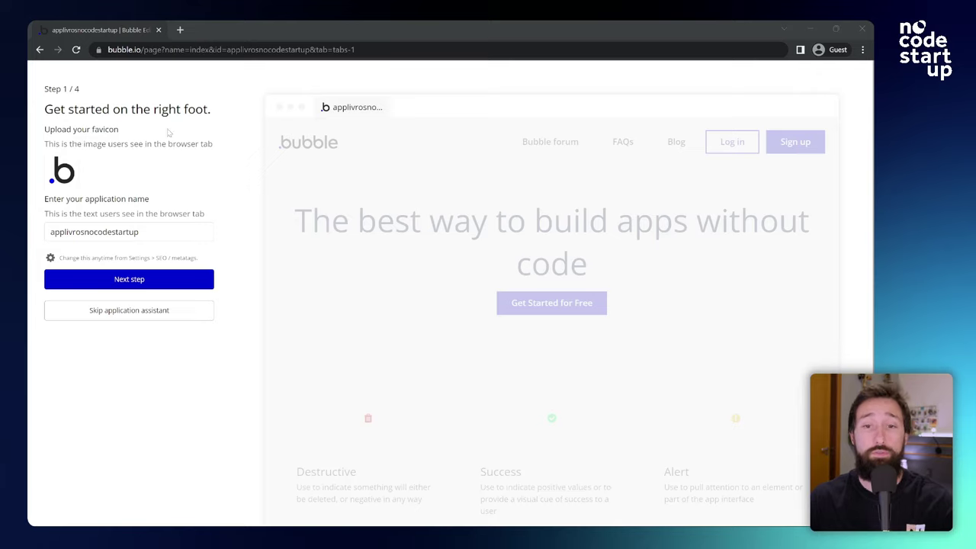
Step: Complete the application assistant with Roboto as the default font, keeping the app name and default colors and installing no plugins
{"action": "left_click", "coordinate": [161, 234]}
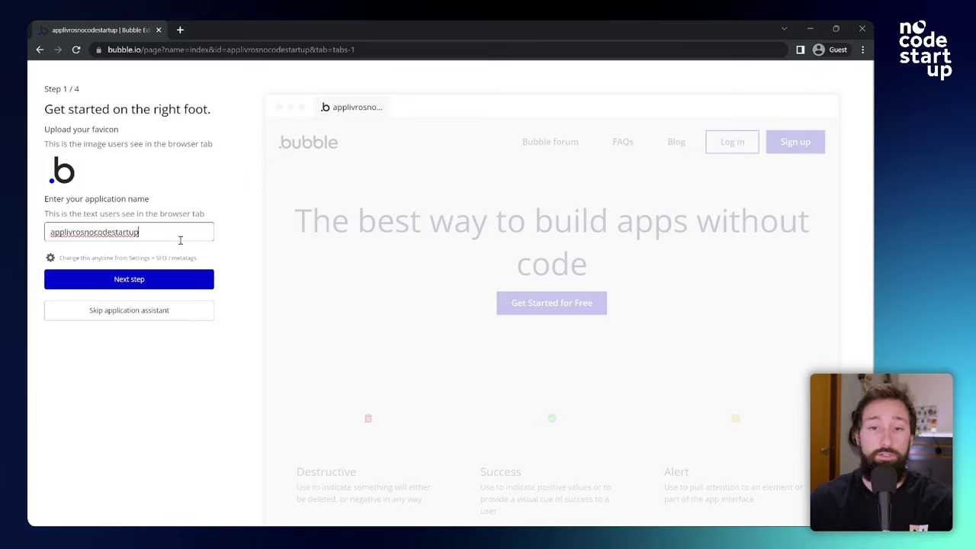
{"action": "left_click", "coordinate": [137, 280]}
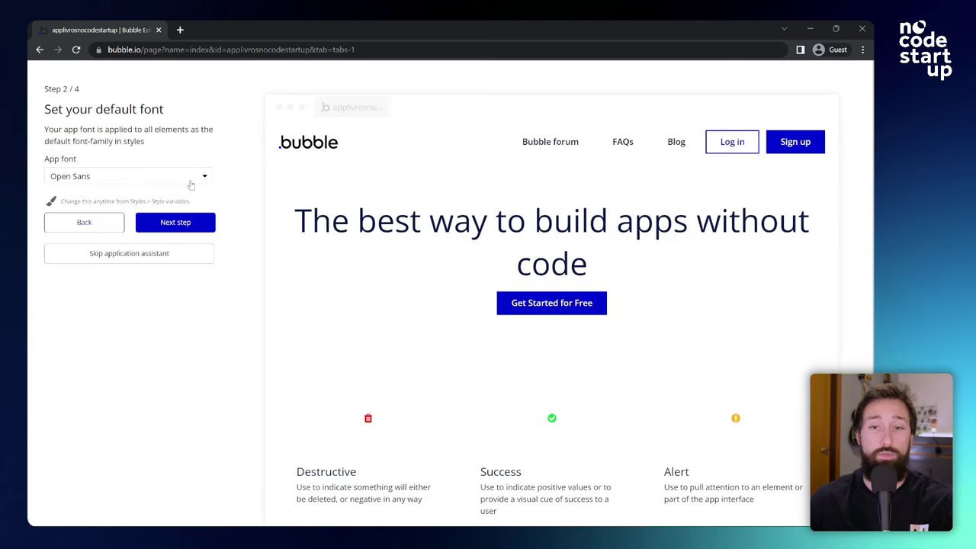
{"action": "left_click", "coordinate": [201, 180]}
{"action": "type", "text": "robot"}
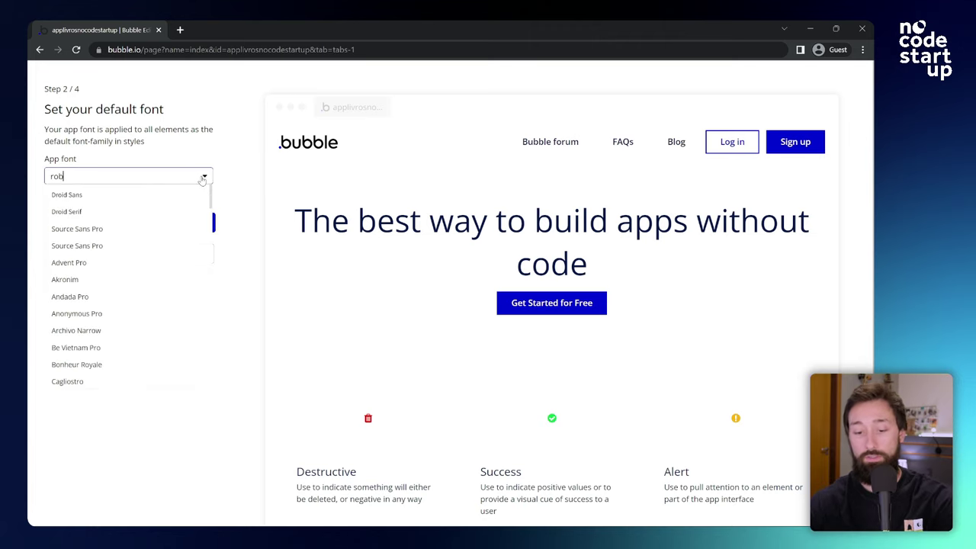
{"action": "left_click", "coordinate": [113, 195]}
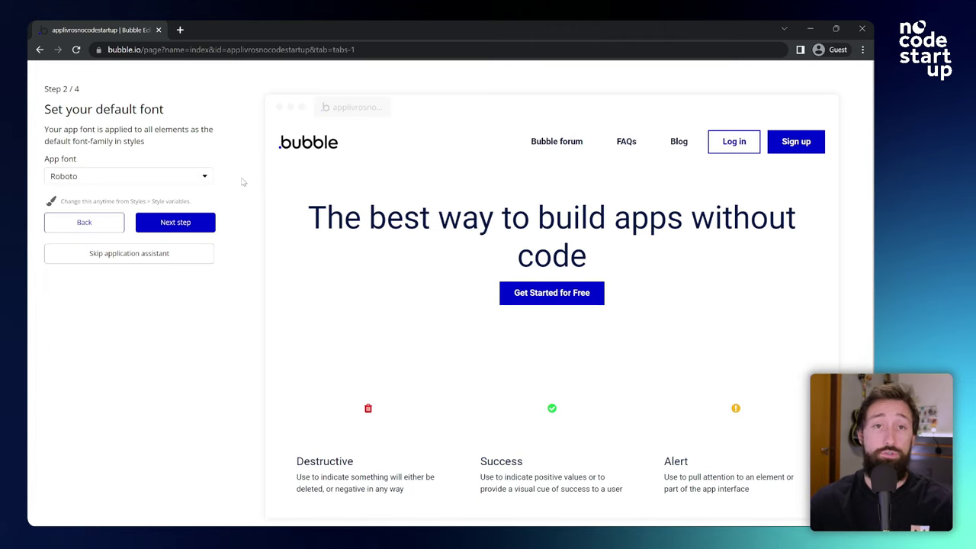
{"action": "left_click", "coordinate": [170, 226]}
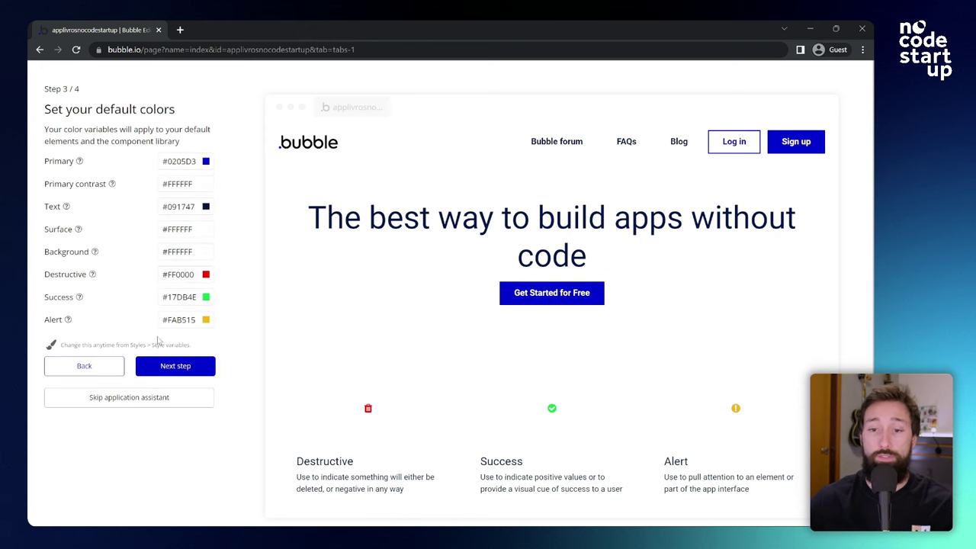
{"action": "left_click", "coordinate": [184, 370]}
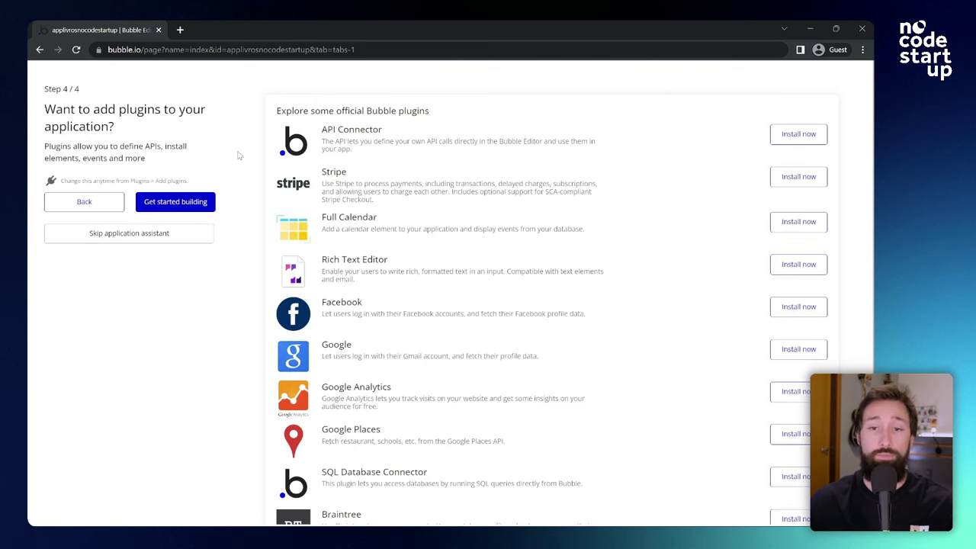
{"action": "left_click", "coordinate": [186, 203]}
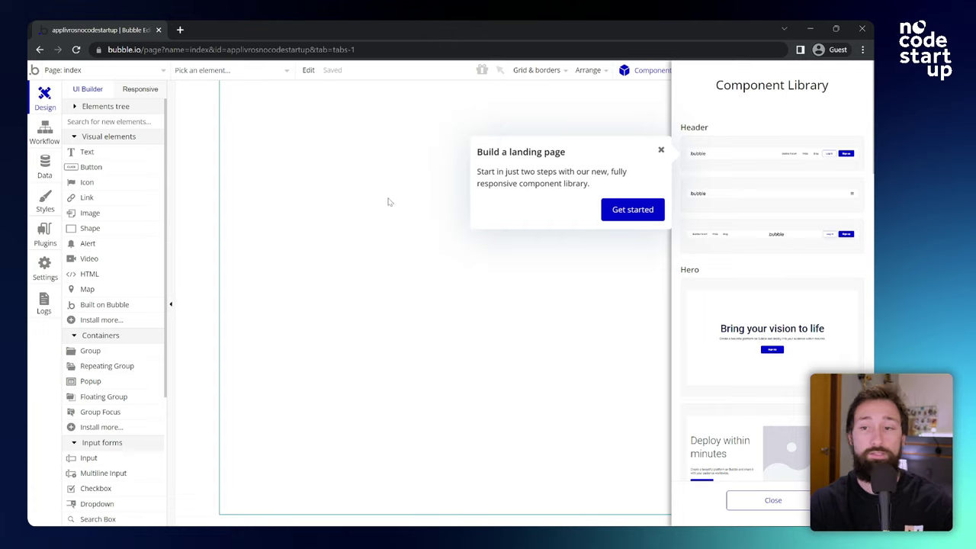
Step: Dismiss the landing page prompt and close the component library to reach the empty index page
{"action": "left_click", "coordinate": [662, 152]}
{"action": "left_click", "coordinate": [773, 500]}
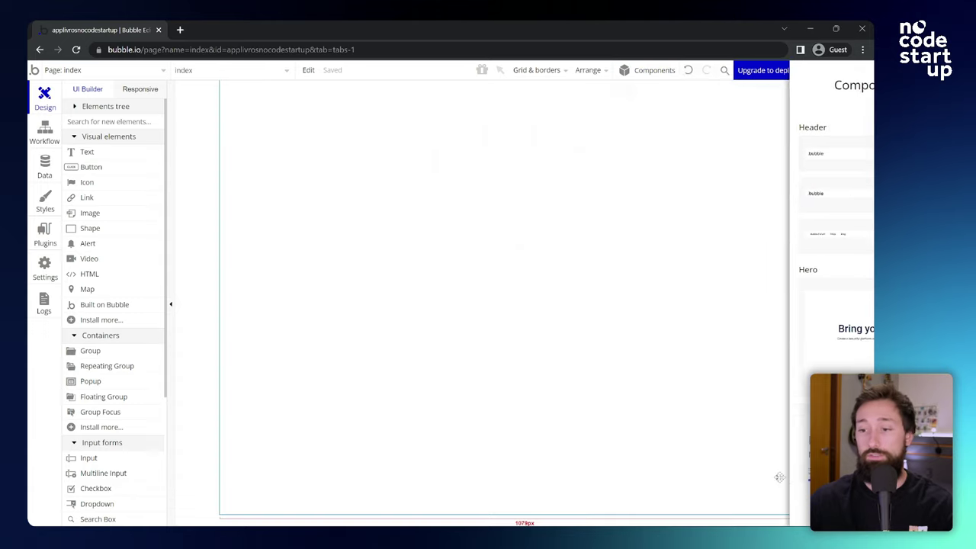
{"action": "left_click", "coordinate": [834, 106]}
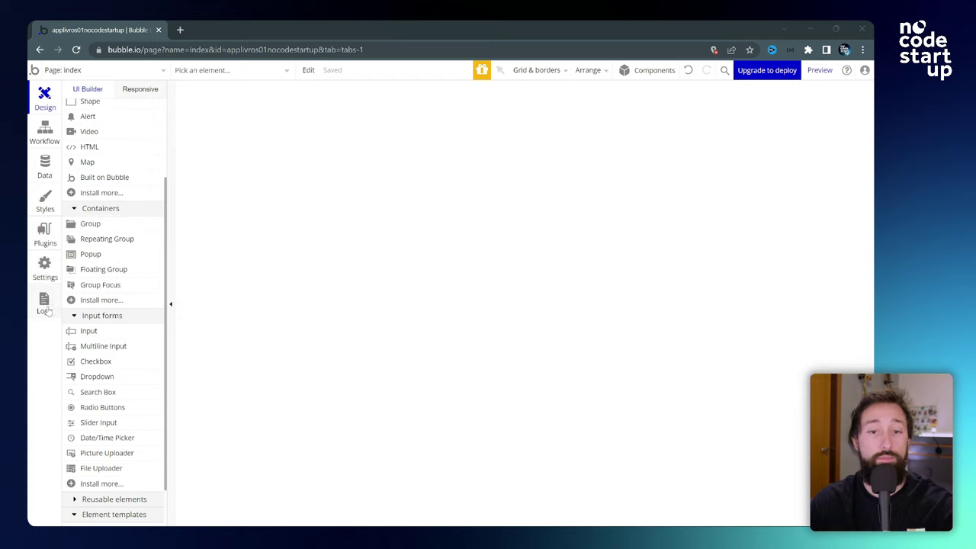
Step: Draw a bars icon about 103 by 88 px in the upper part of the index page
{"action": "scroll", "coordinate": [91, 166], "scroll_direction": "up", "scroll_amount": 3}
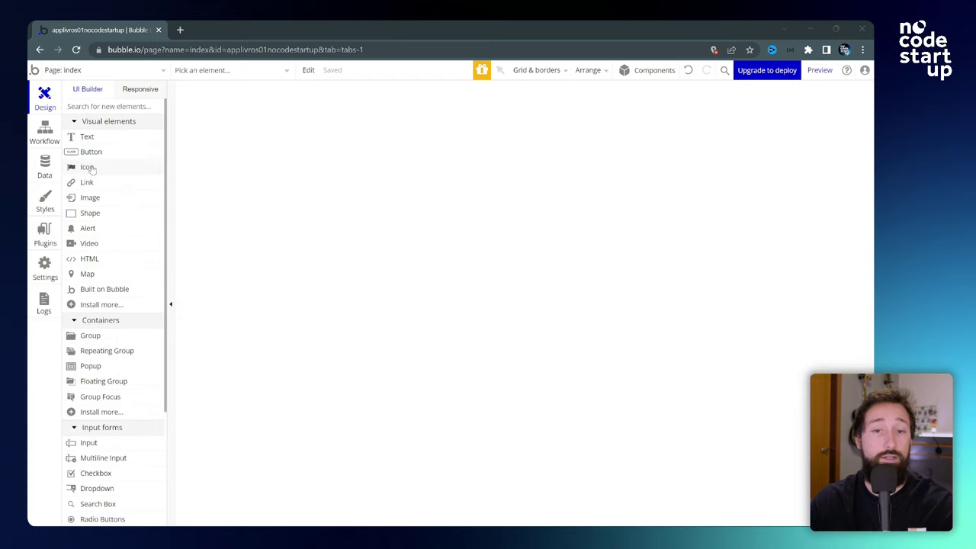
{"action": "mouse_move", "coordinate": [90, 169]}
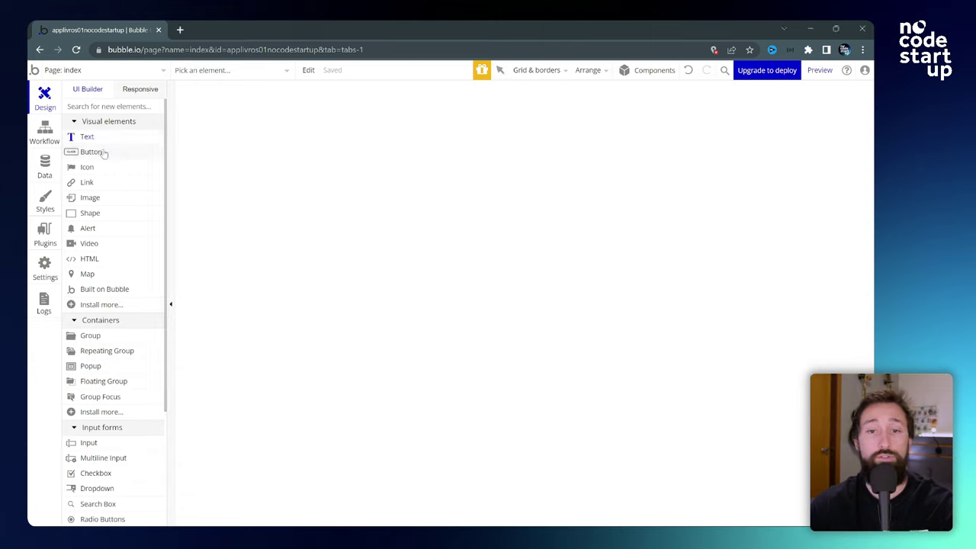
{"action": "left_click", "coordinate": [90, 169]}
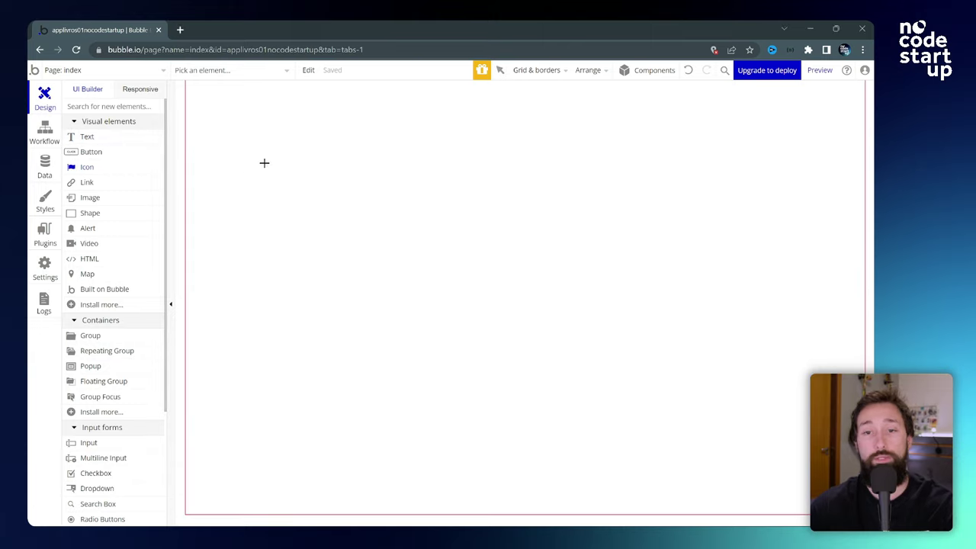
{"action": "left_click_drag", "start_coordinate": [308, 155], "coordinate": [367, 206]}
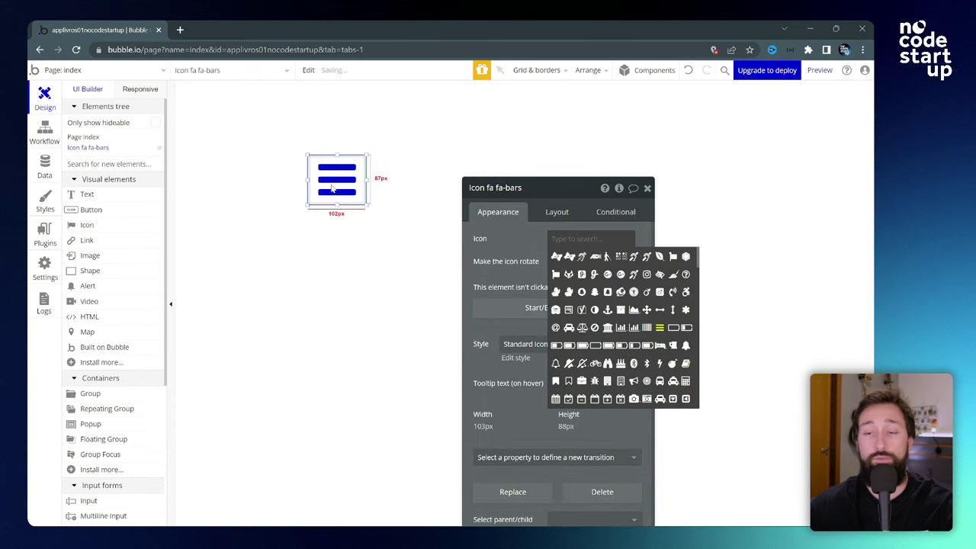
{"action": "left_click", "coordinate": [648, 187]}
Step: Draw a group container about 455 by 274 px on the page beside the bars icon
{"action": "scroll", "coordinate": [120, 207], "scroll_direction": "down", "scroll_amount": 1}
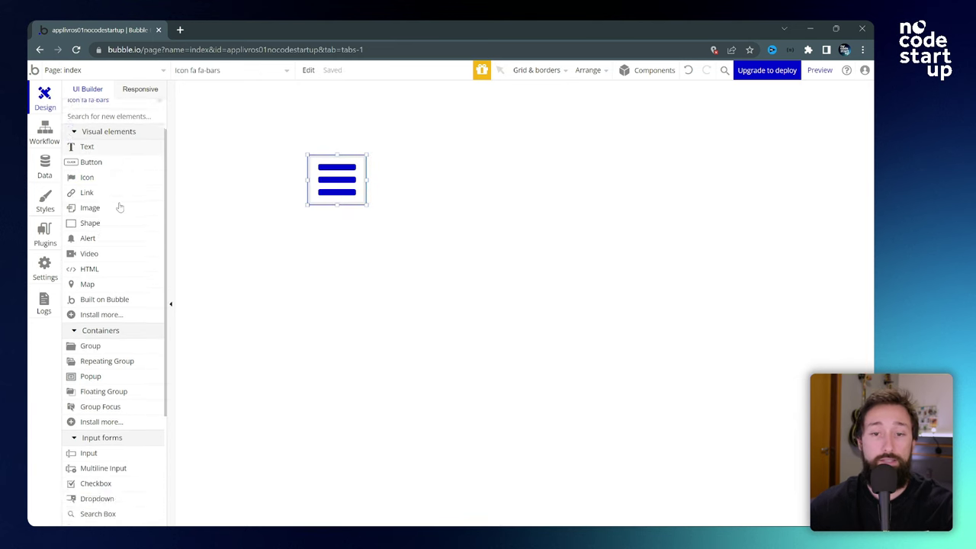
{"action": "scroll", "coordinate": [122, 206], "scroll_direction": "down", "scroll_amount": 5}
{"action": "left_click", "coordinate": [92, 167]}
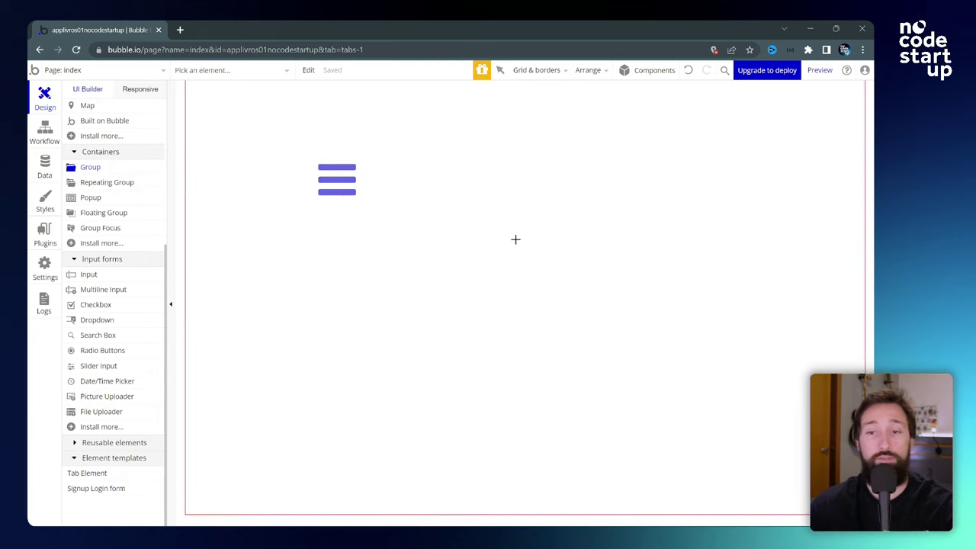
{"action": "left_click_drag", "start_coordinate": [431, 148], "coordinate": [689, 303]}
{"action": "left_click_drag", "start_coordinate": [562, 191], "coordinate": [297, 241]}
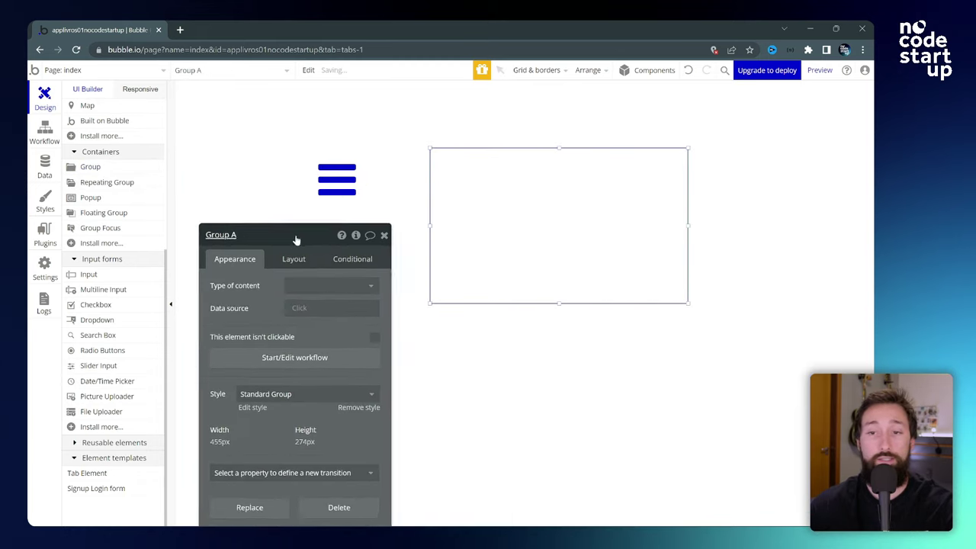
Step: Move the bars icon inside the group, and shift the group with its icon slightly up and to the left
{"action": "left_click", "coordinate": [336, 180]}
{"action": "left_click_drag", "start_coordinate": [337, 179], "coordinate": [489, 201]}
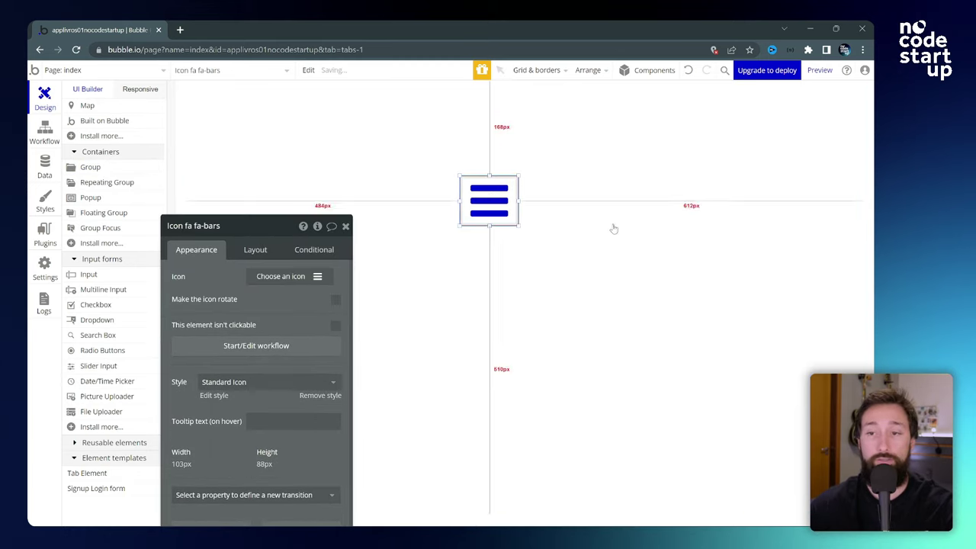
{"action": "left_click_drag", "start_coordinate": [614, 228], "coordinate": [570, 219]}
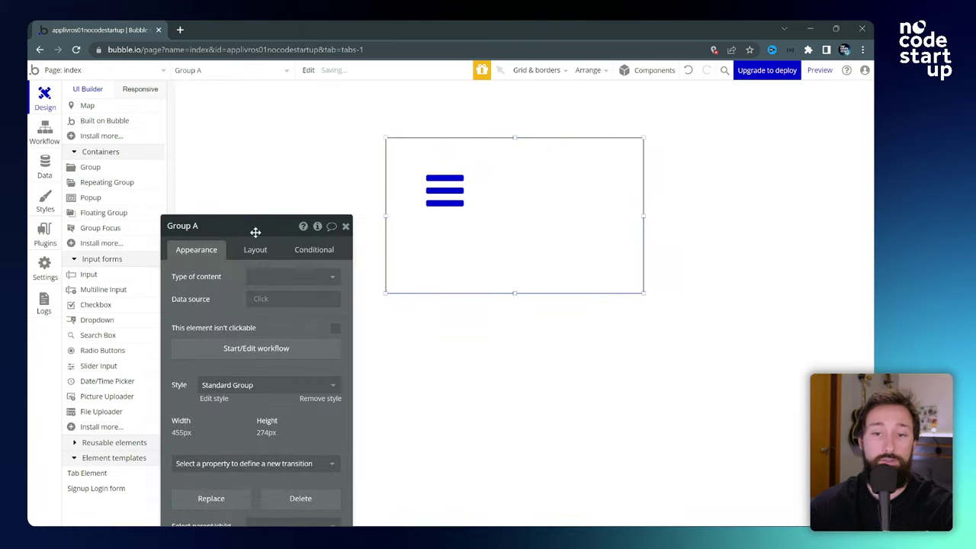
{"action": "left_click_drag", "start_coordinate": [261, 226], "coordinate": [287, 132]}
{"action": "key", "text": "Escape"}
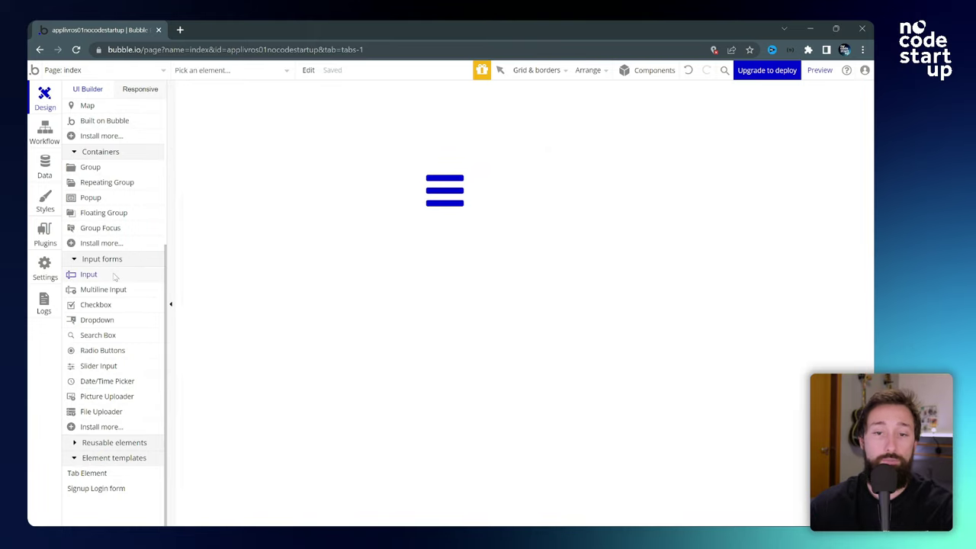
Step: Add an input and a dropdown below it, each about 212 px wide, beside the icon in the group, and shift the group slightly left
{"action": "left_click", "coordinate": [114, 276]}
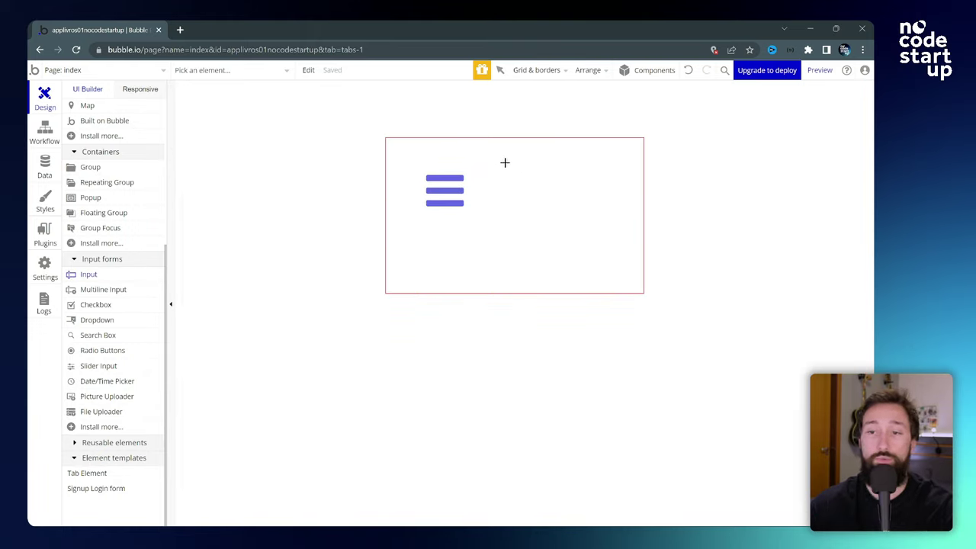
{"action": "left_click_drag", "start_coordinate": [504, 163], "coordinate": [617, 184]}
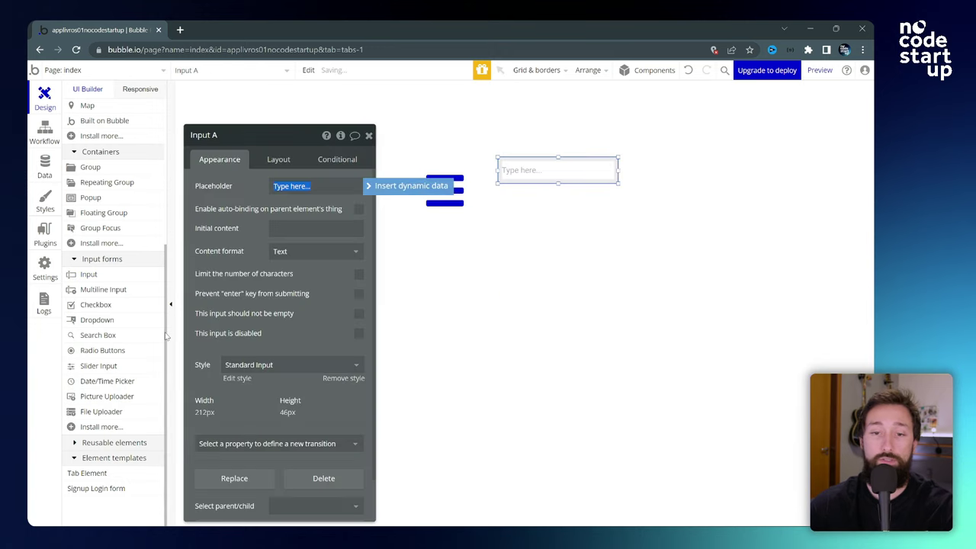
{"action": "left_click", "coordinate": [97, 319]}
{"action": "left_click_drag", "start_coordinate": [497, 196], "coordinate": [618, 228]}
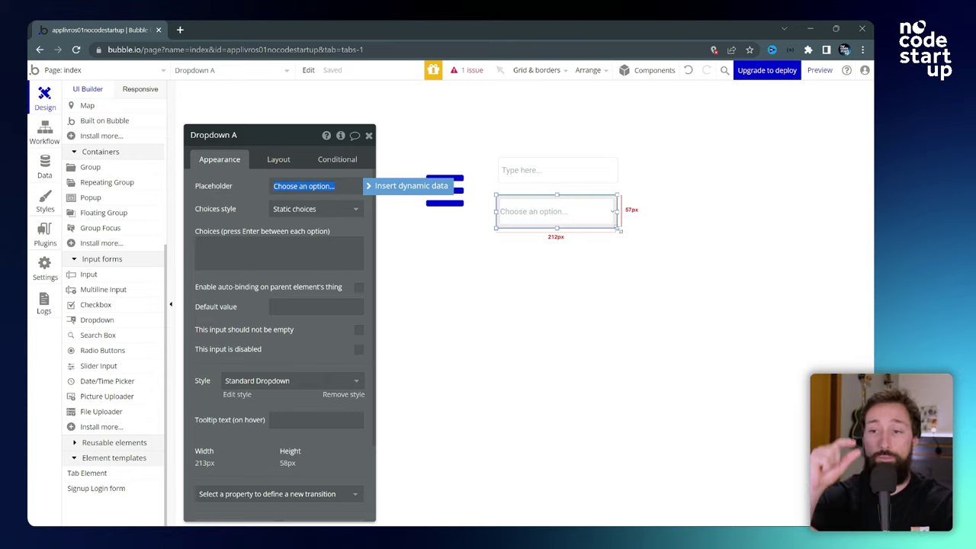
{"action": "left_click", "coordinate": [370, 137]}
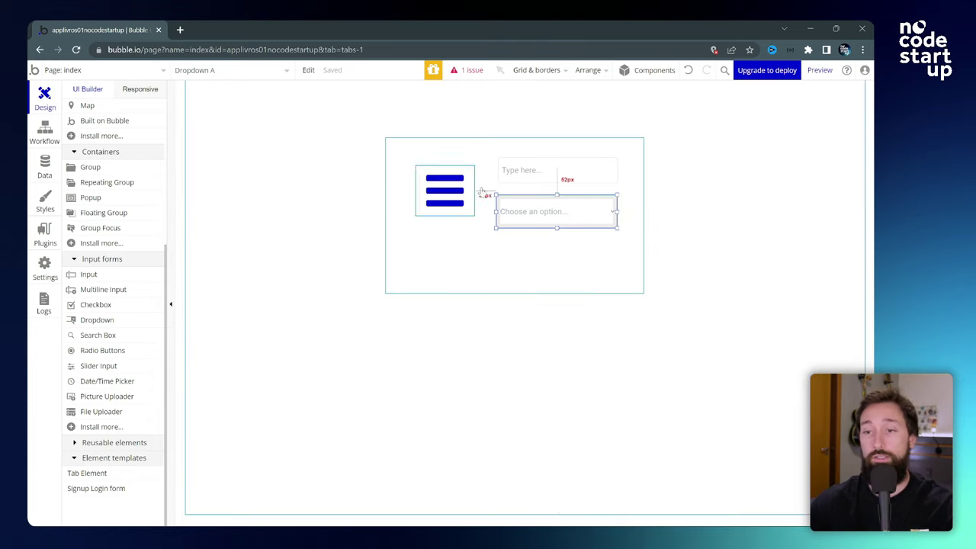
{"action": "left_click_drag", "start_coordinate": [476, 144], "coordinate": [449, 151]}
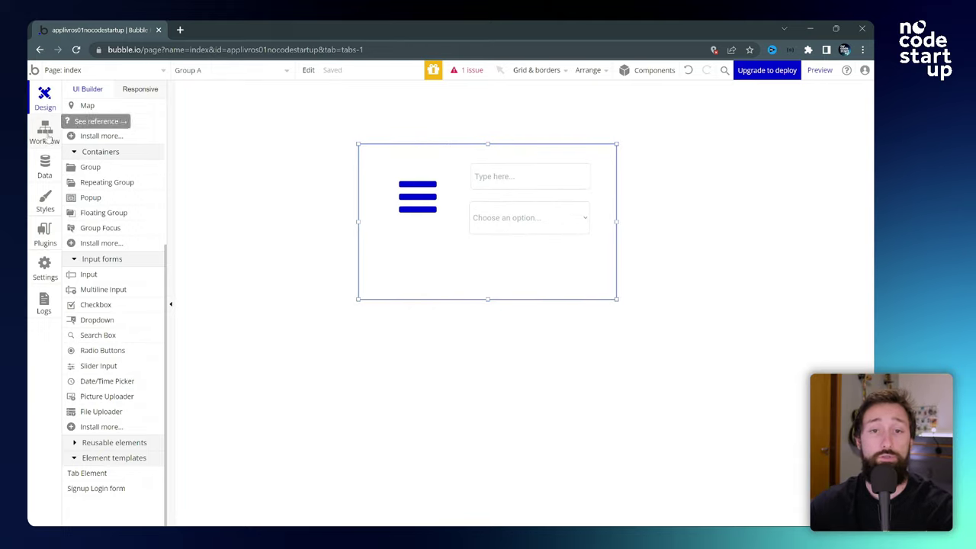
Step: Add a workflow event to the index page that triggers when an element is clicked
{"action": "left_click", "coordinate": [45, 134]}
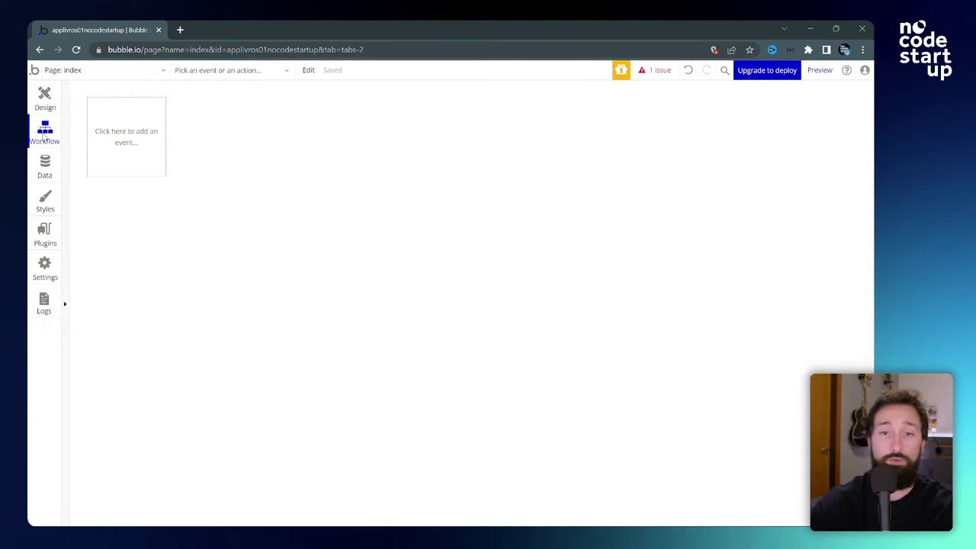
{"action": "left_click", "coordinate": [125, 140]}
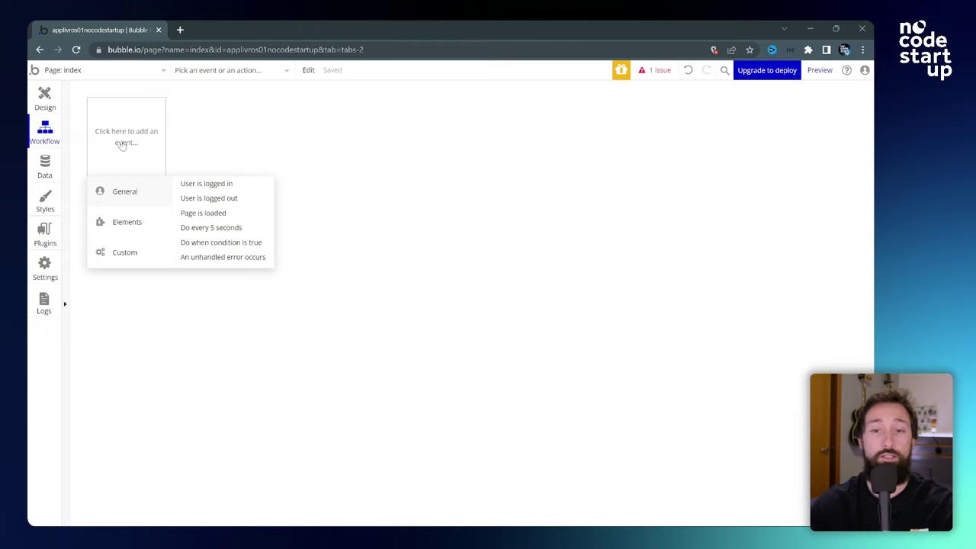
{"action": "mouse_move", "coordinate": [140, 220]}
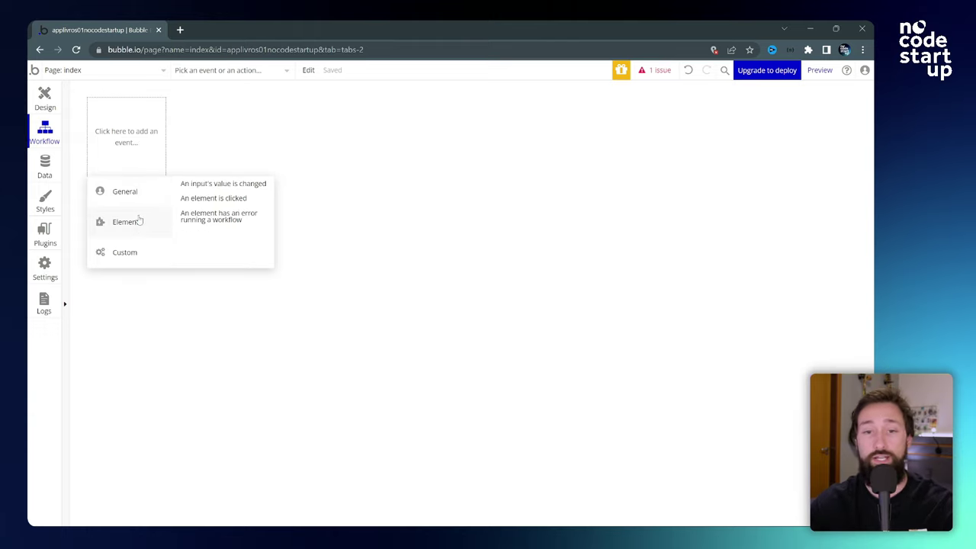
{"action": "left_click", "coordinate": [203, 200]}
{"action": "left_click_drag", "start_coordinate": [290, 124], "coordinate": [211, 288]}
{"action": "left_click", "coordinate": [294, 296]}
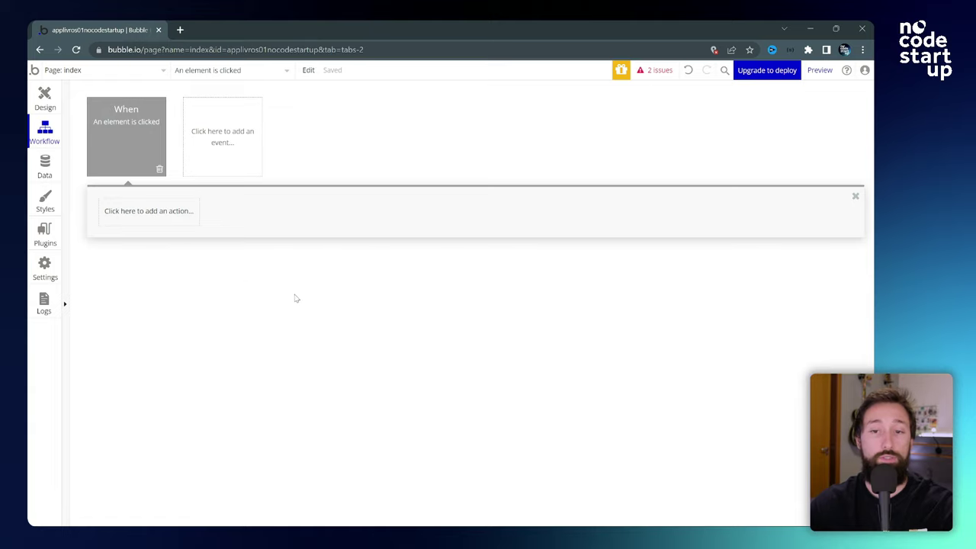
Step: Add a Show element action to the click event's workflow, leaving its target element unassigned
{"action": "left_click", "coordinate": [126, 218]}
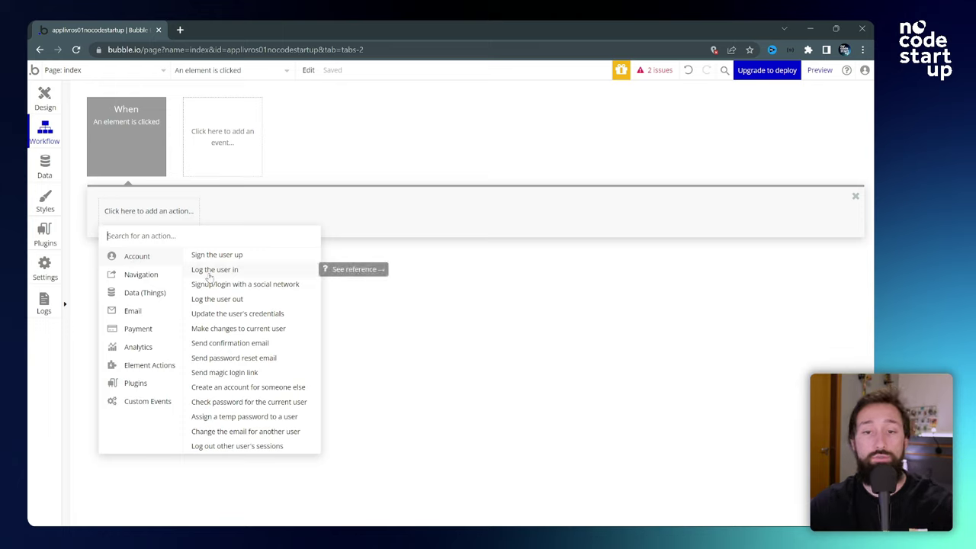
{"action": "mouse_move", "coordinate": [141, 276]}
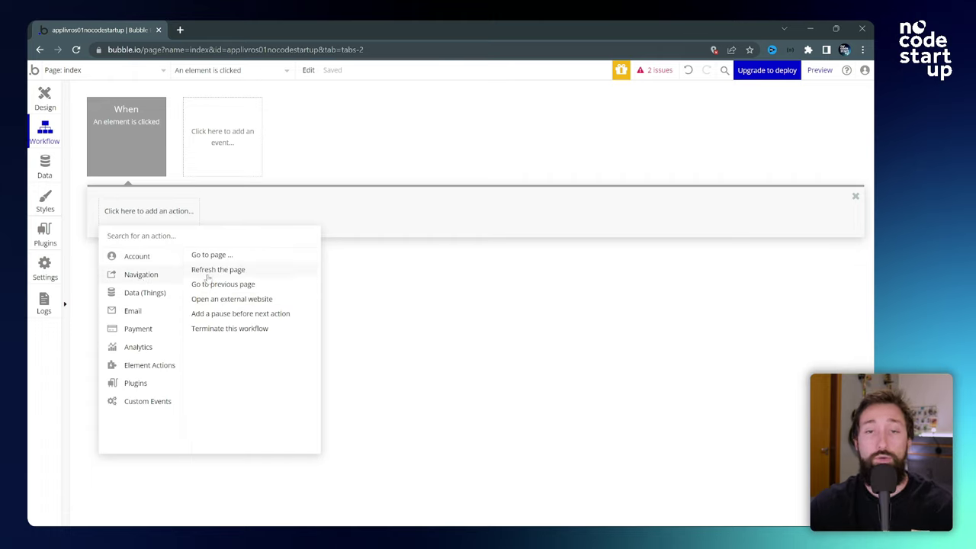
{"action": "mouse_move", "coordinate": [135, 299]}
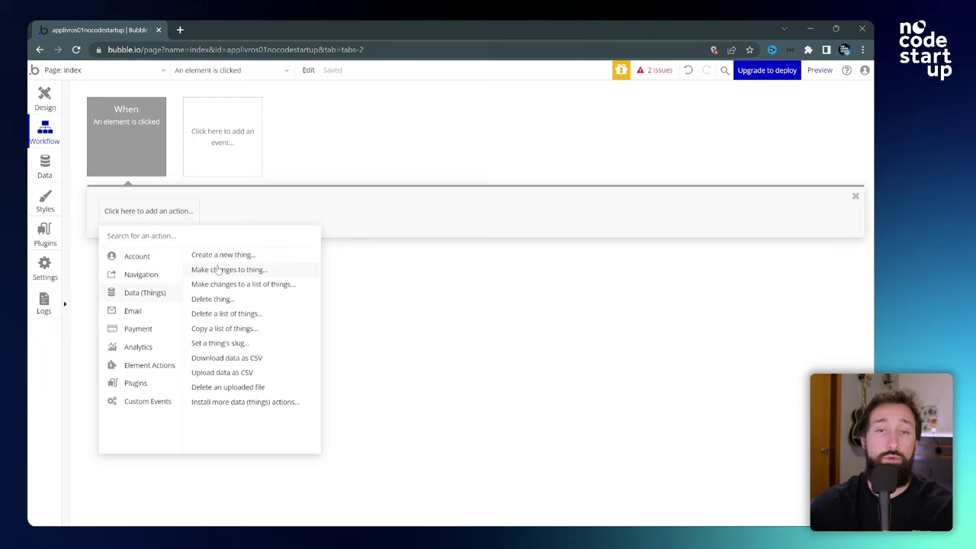
{"action": "mouse_move", "coordinate": [218, 270]}
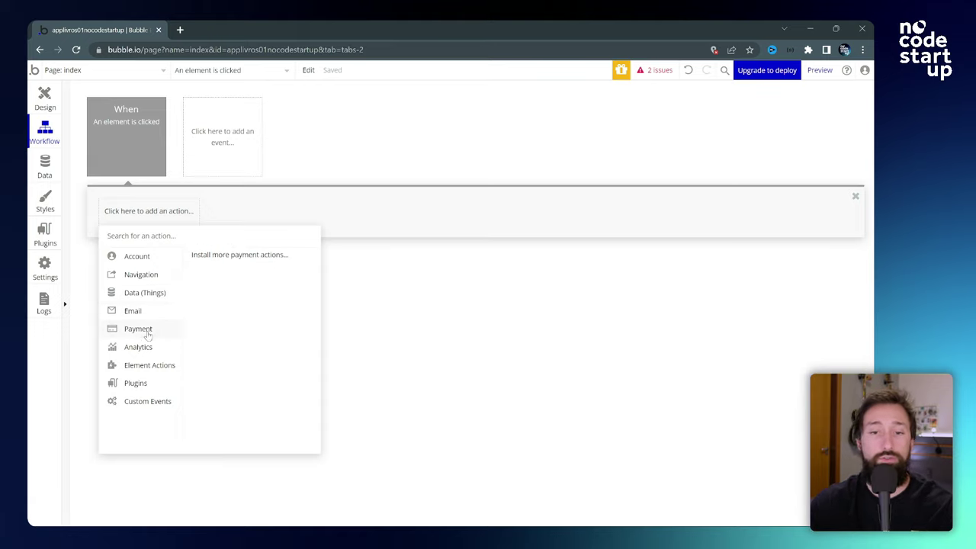
{"action": "mouse_move", "coordinate": [150, 364]}
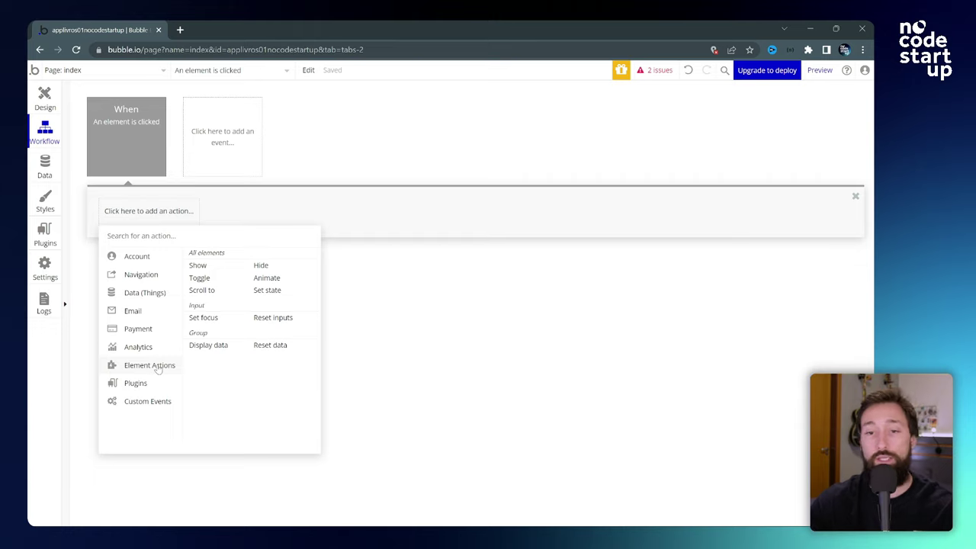
{"action": "left_click", "coordinate": [199, 267]}
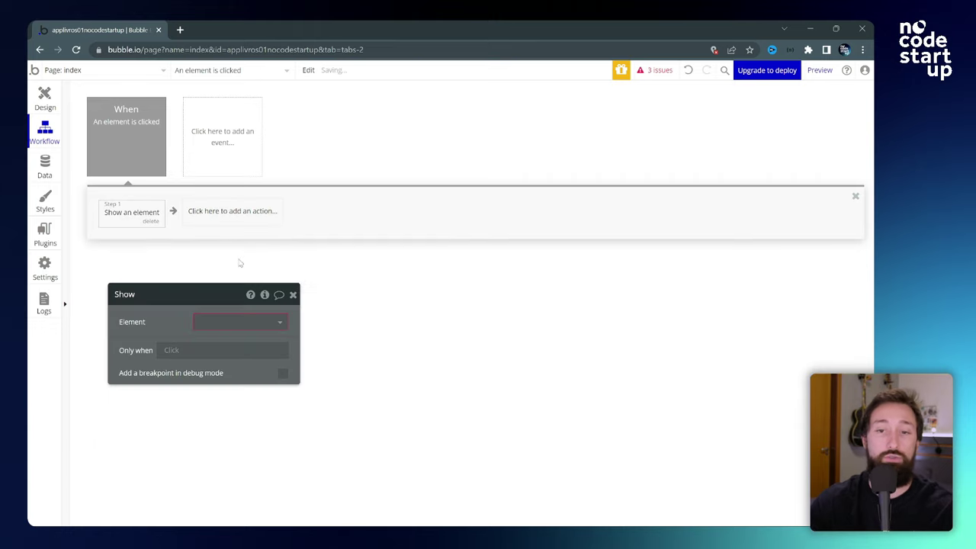
{"action": "left_click", "coordinate": [294, 295]}
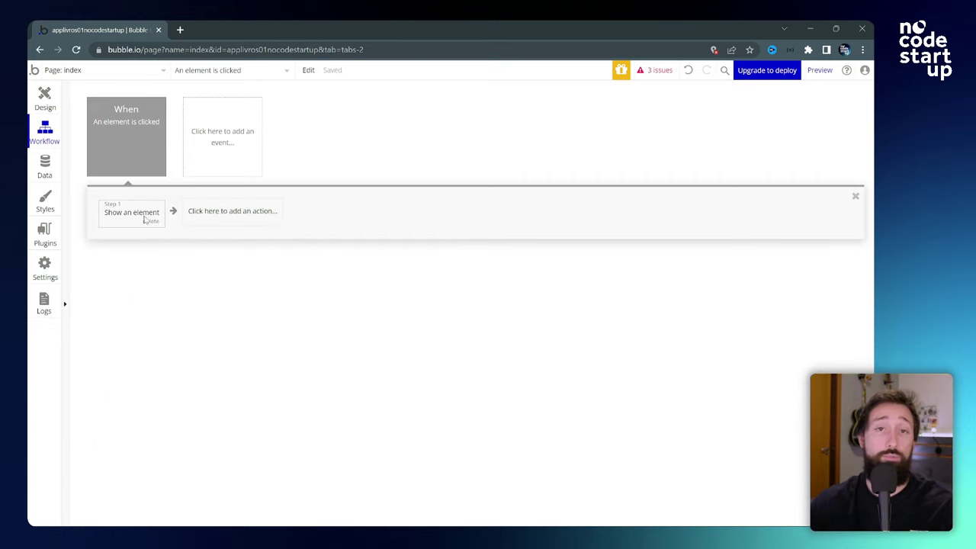
Step: Create two custom data types named produtos and livros in the app's database
{"action": "left_click", "coordinate": [48, 173]}
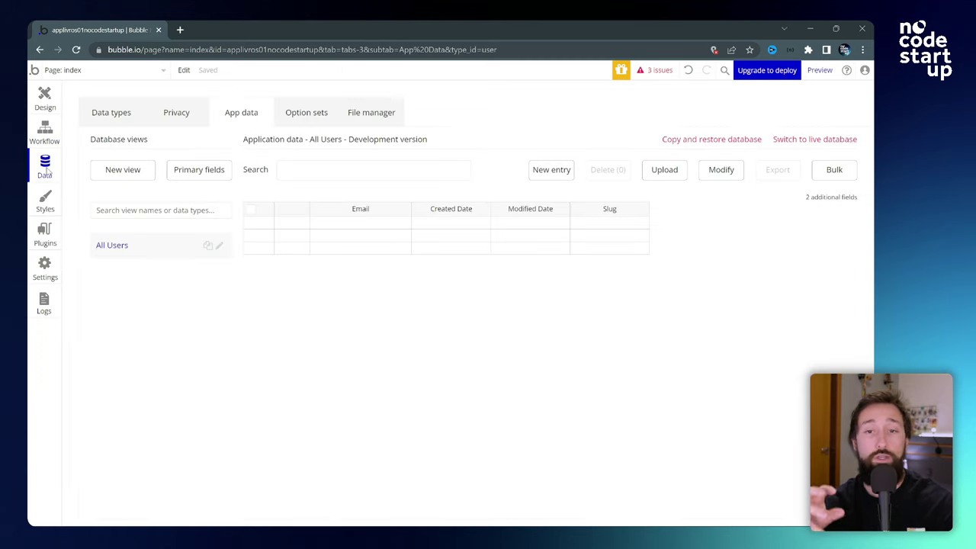
{"action": "left_click", "coordinate": [111, 116]}
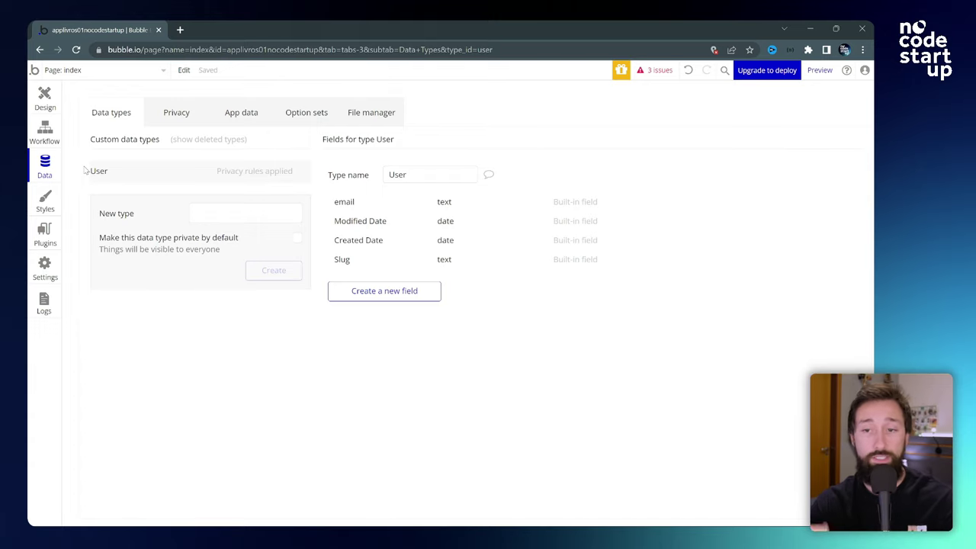
{"action": "left_click", "coordinate": [234, 213]}
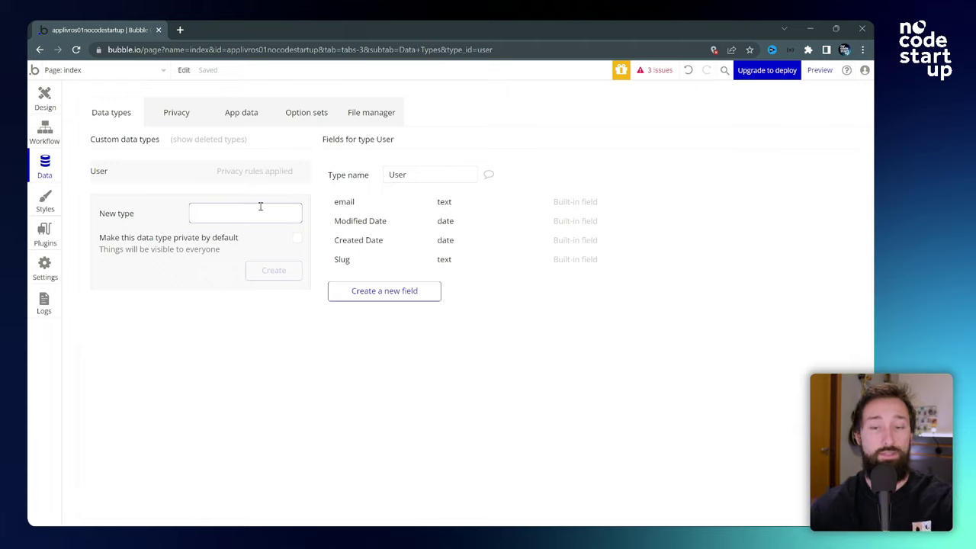
{"action": "type", "text": "pro"}
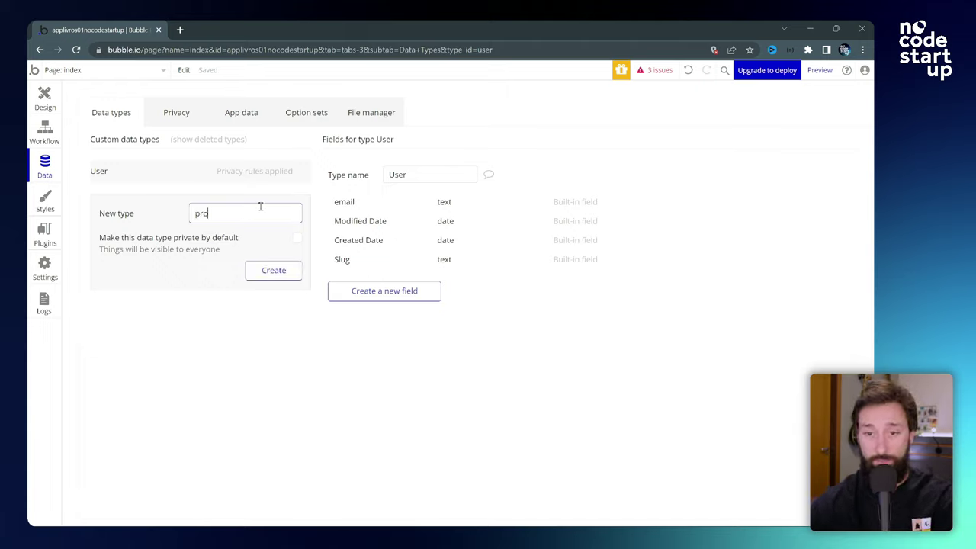
{"action": "type", "text": "dutos"}
{"action": "key", "text": "Return"}
{"action": "left_click", "coordinate": [225, 233]}
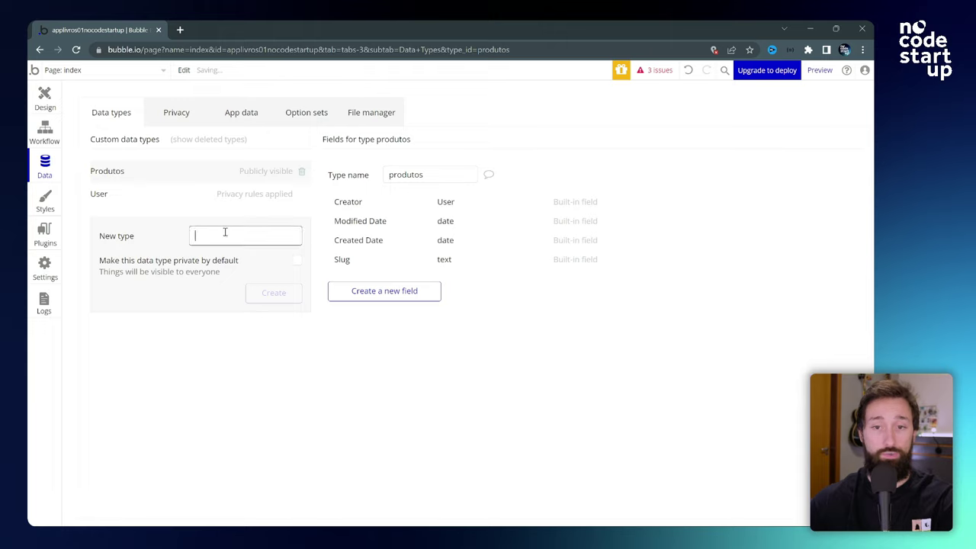
{"action": "left_click", "coordinate": [266, 293]}
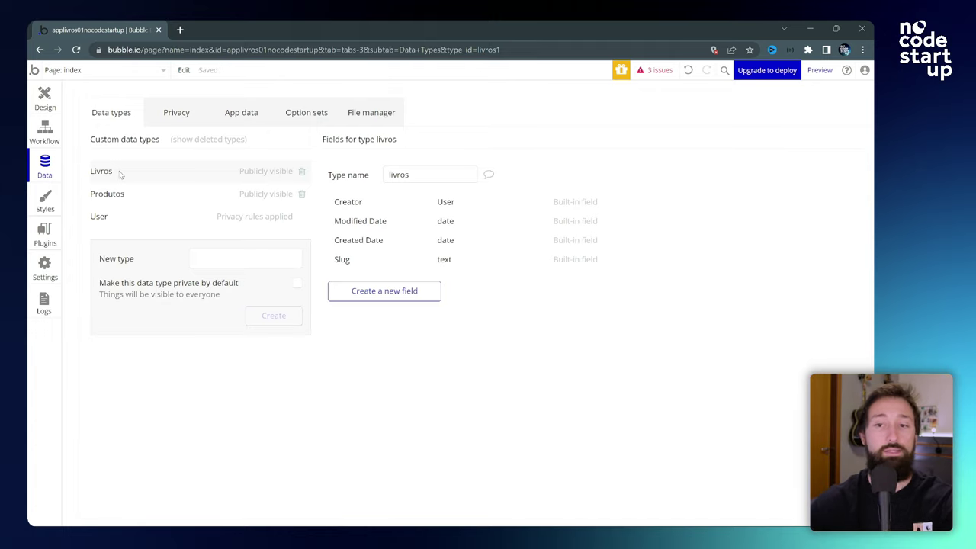
Step: Add a text field named nome to the livros data type
{"action": "left_click", "coordinate": [411, 293]}
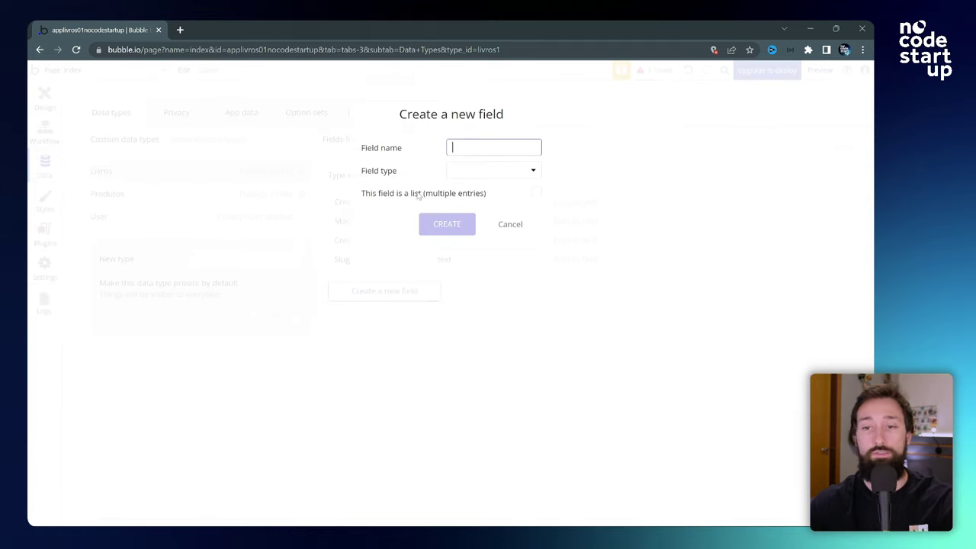
{"action": "type", "text": "nome"}
{"action": "left_click", "coordinate": [483, 170]}
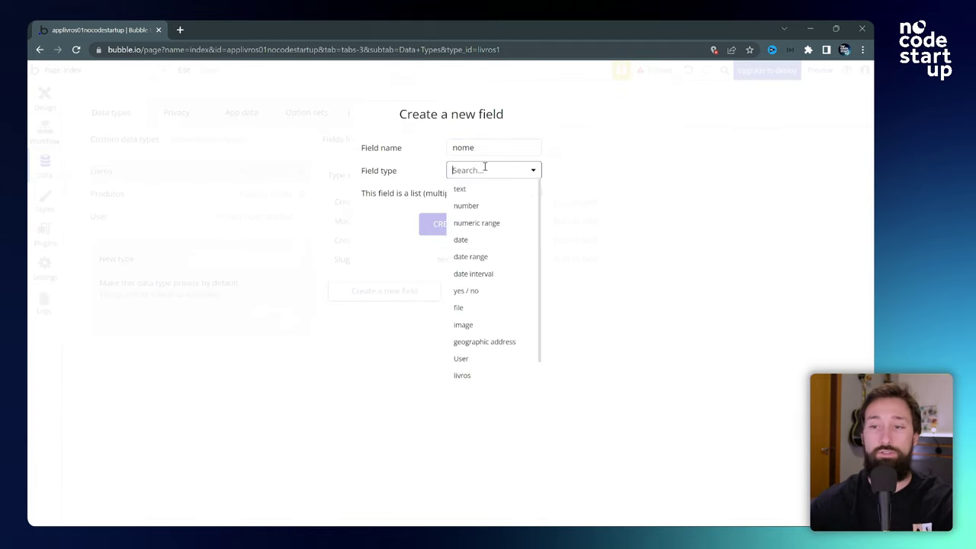
{"action": "left_click", "coordinate": [477, 190]}
{"action": "left_click", "coordinate": [460, 224]}
Step: Add a number field named preço to the livros data type
{"action": "left_click", "coordinate": [385, 311]}
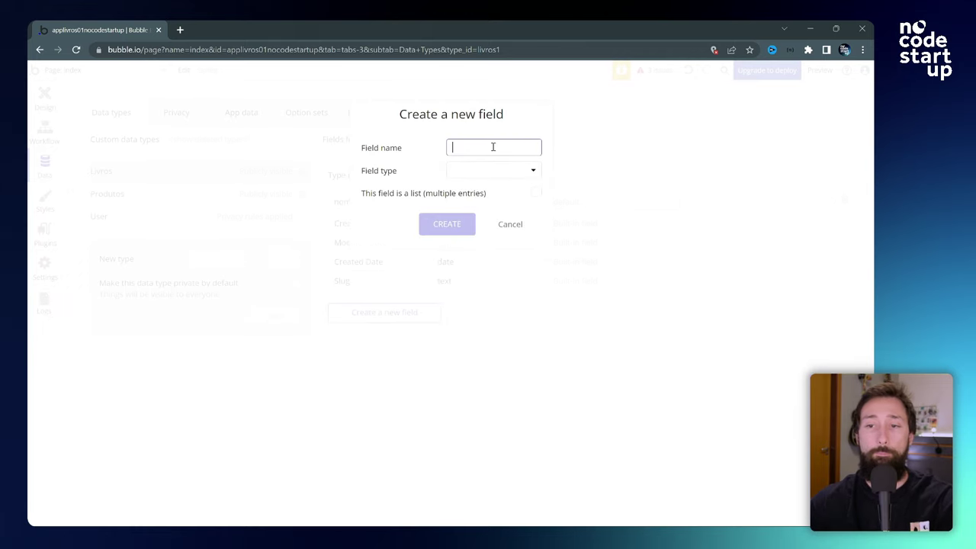
{"action": "type", "text": "preço"}
{"action": "left_click", "coordinate": [485, 170]}
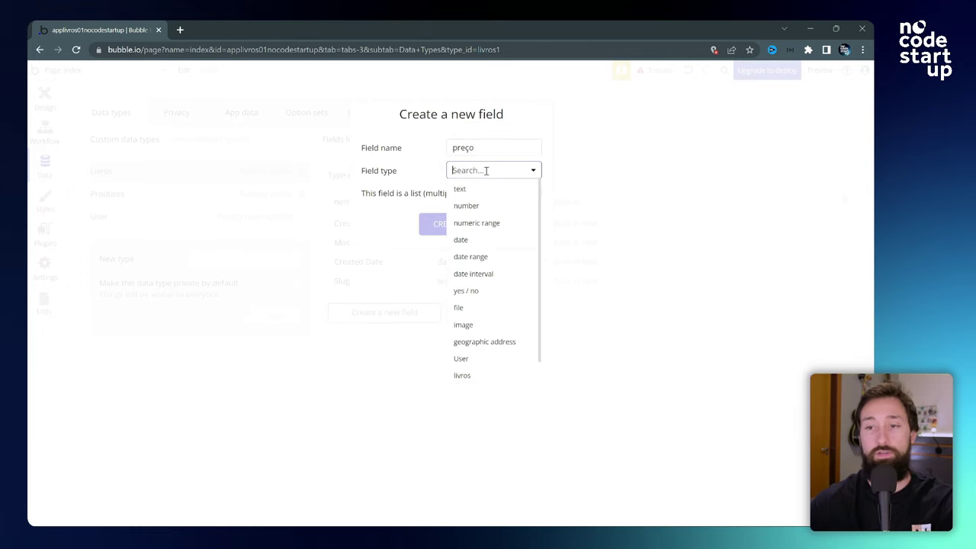
{"action": "left_click", "coordinate": [465, 204]}
{"action": "left_click", "coordinate": [447, 224]}
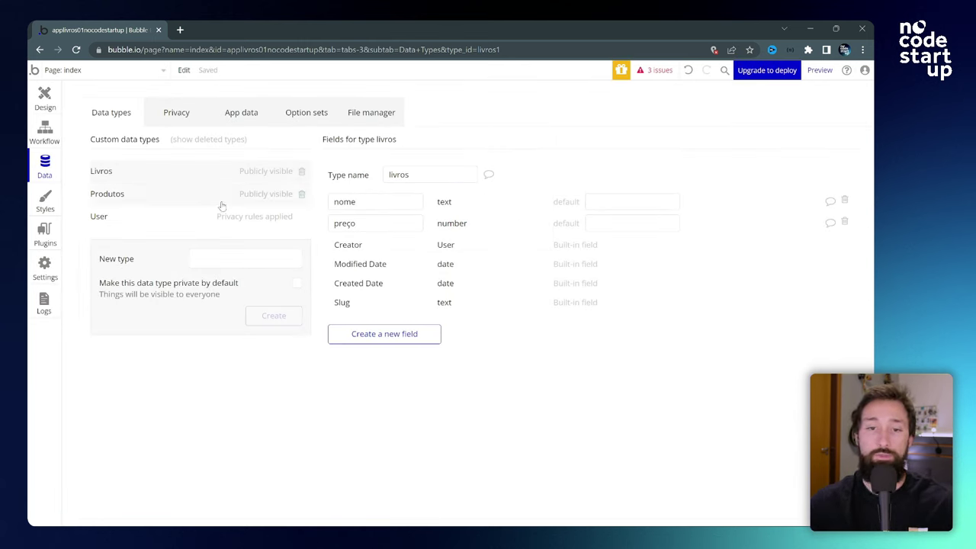
Step: Examine the stored application data for livros, produtos and Users
{"action": "left_click", "coordinate": [248, 119]}
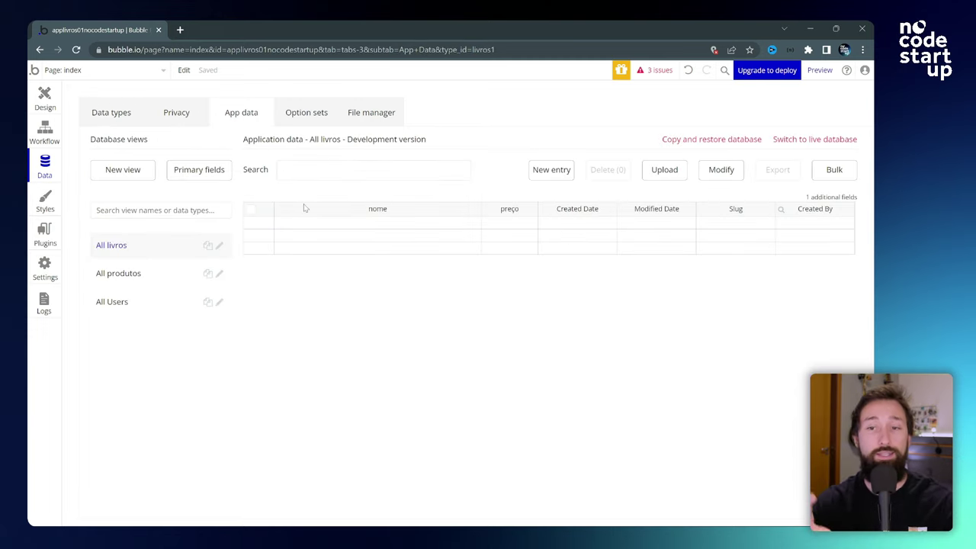
{"action": "left_click", "coordinate": [160, 272]}
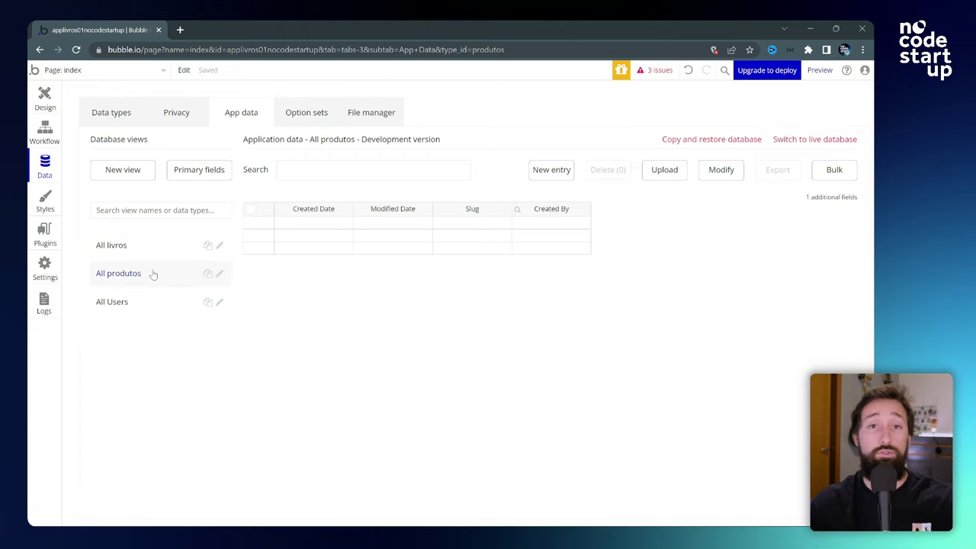
{"action": "left_click", "coordinate": [135, 247]}
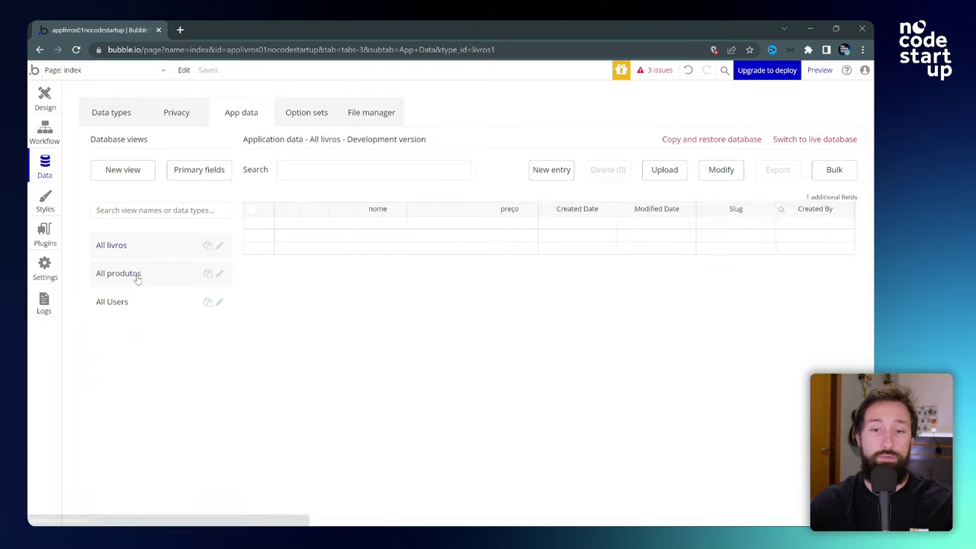
{"action": "left_click", "coordinate": [136, 278]}
{"action": "left_click", "coordinate": [133, 305]}
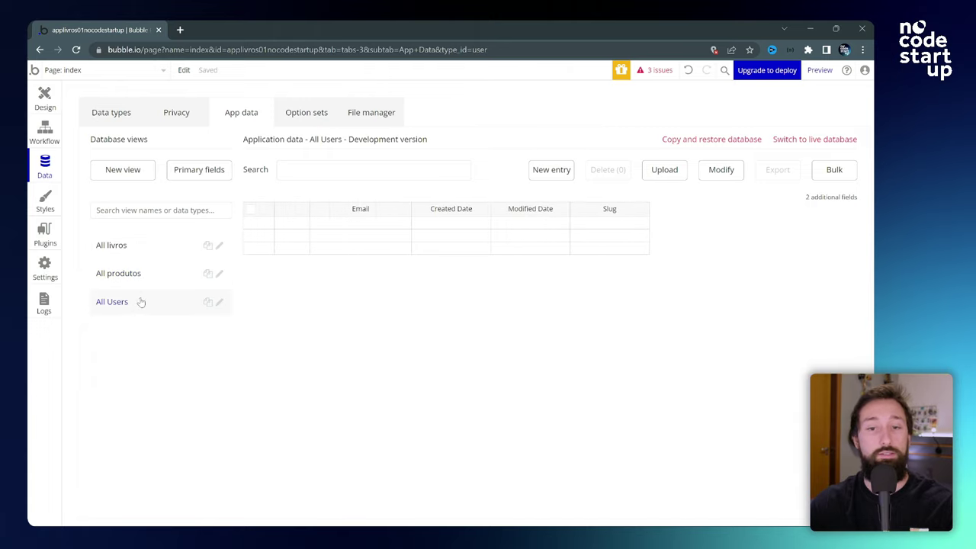
Step: Examine the Flat Button, Outline Button and Primary Button styles among the app's element styles
{"action": "left_click", "coordinate": [46, 203]}
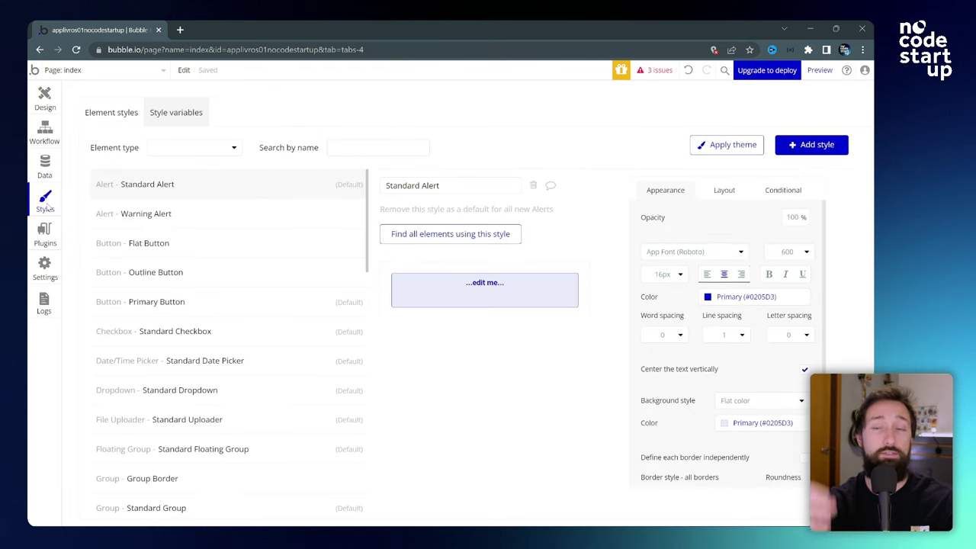
{"action": "left_click", "coordinate": [160, 244]}
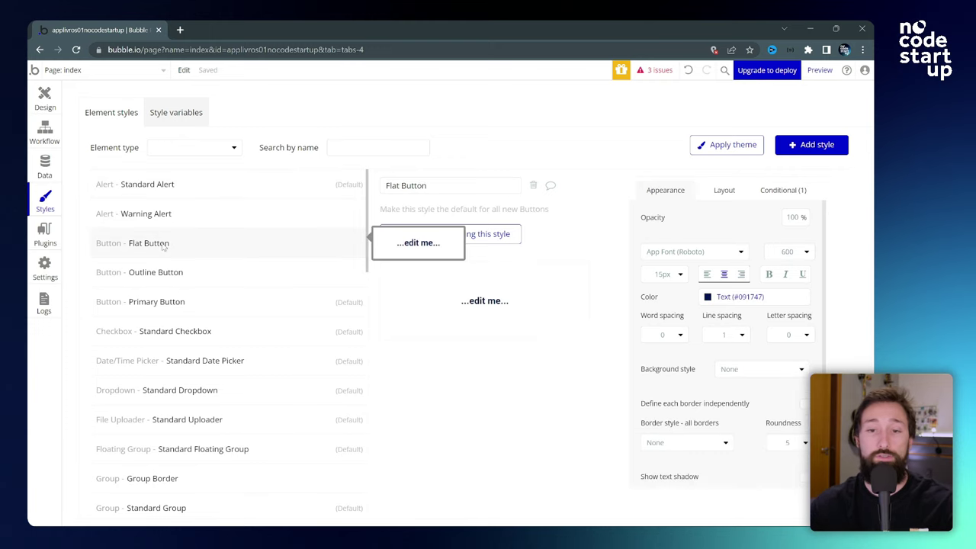
{"action": "left_click", "coordinate": [171, 273]}
{"action": "left_click", "coordinate": [170, 302]}
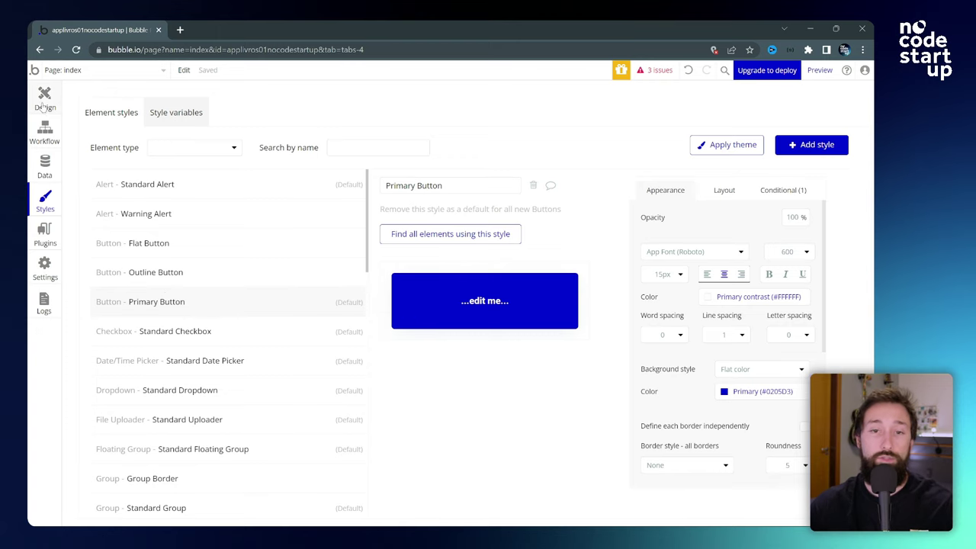
Step: Draw a button about 237 by 78 px on the index page below the bars icon, and shift it up and to the left
{"action": "left_click", "coordinate": [44, 99]}
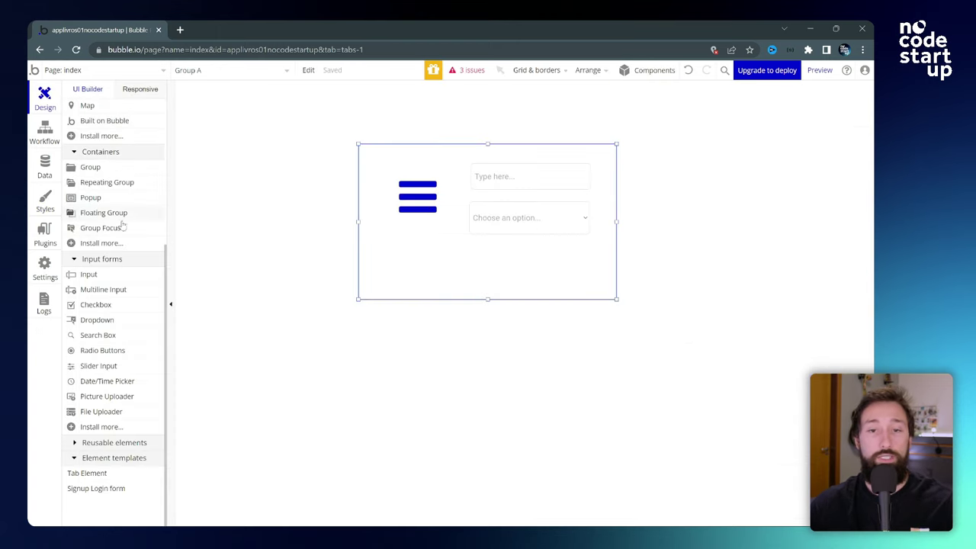
{"action": "scroll", "coordinate": [122, 316], "scroll_direction": "up", "scroll_amount": 5}
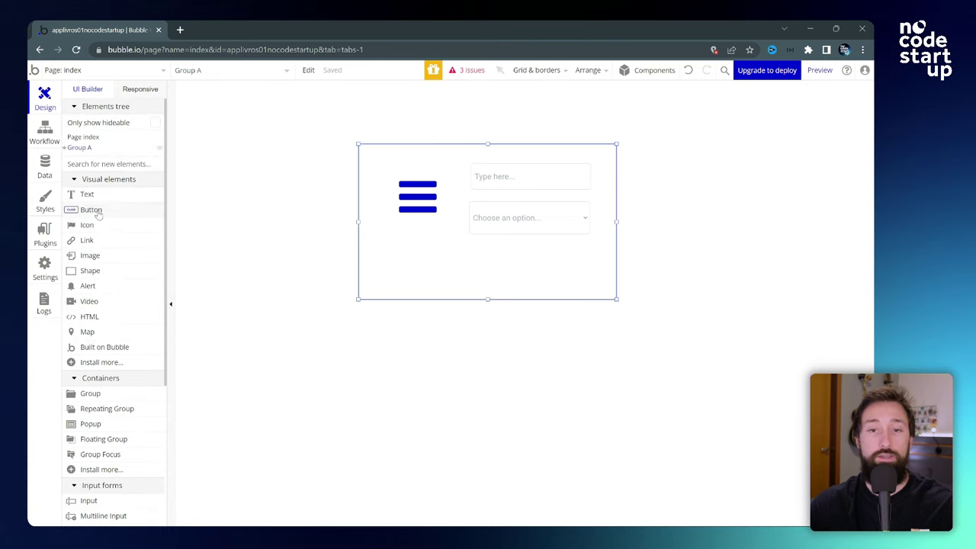
{"action": "left_click", "coordinate": [93, 210]}
{"action": "left_click_drag", "start_coordinate": [316, 313], "coordinate": [452, 358]}
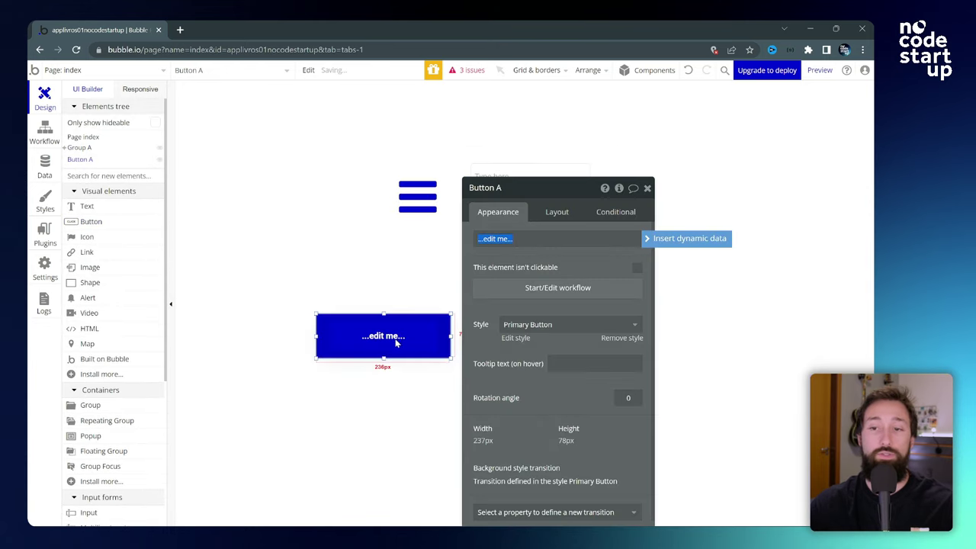
{"action": "left_click_drag", "start_coordinate": [396, 344], "coordinate": [341, 312]}
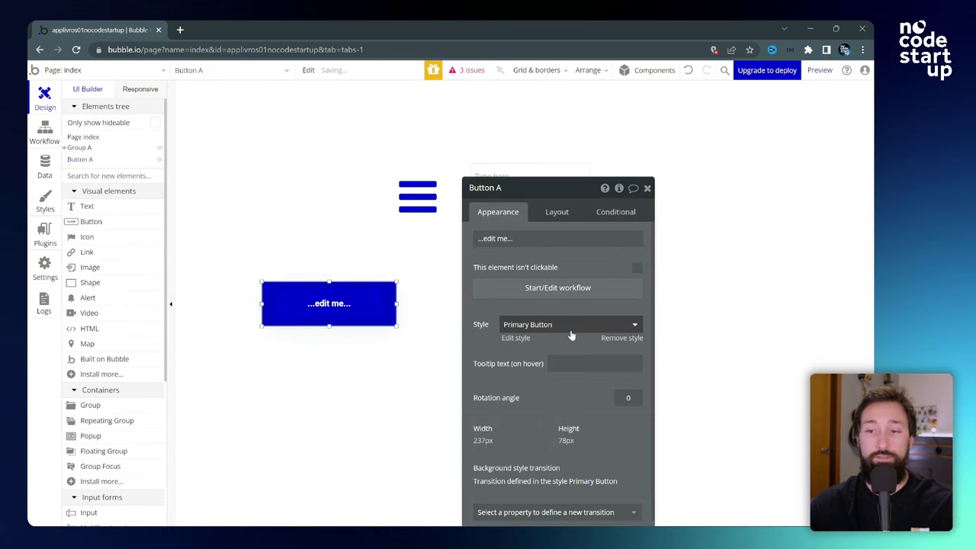
Step: Try the Flat Button style on the new button, and set its style to Outline Button
{"action": "left_click", "coordinate": [531, 329]}
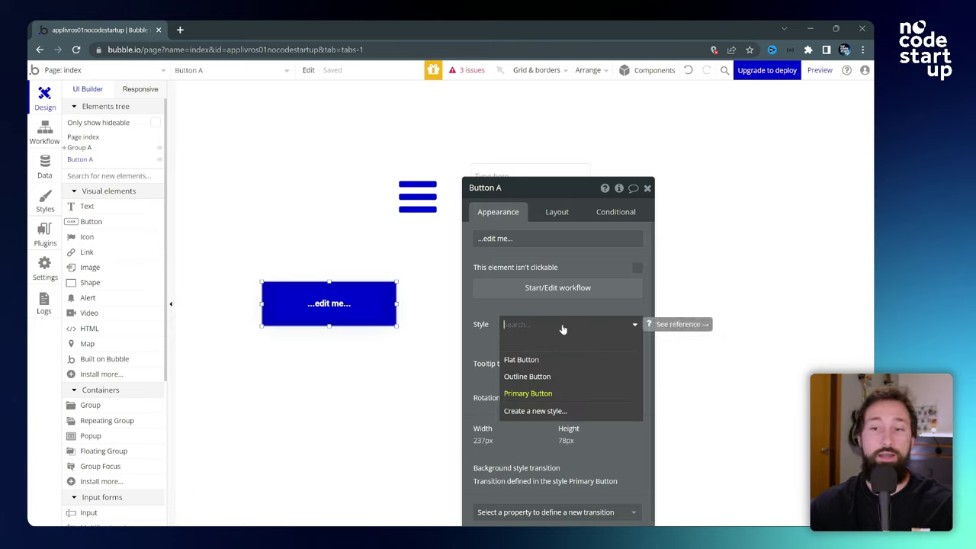
{"action": "left_click", "coordinate": [540, 362]}
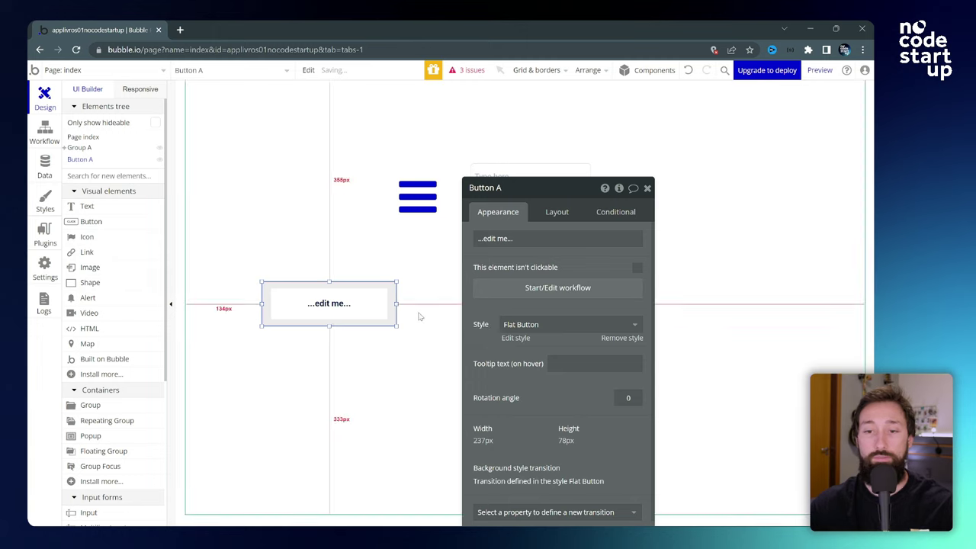
{"action": "left_click", "coordinate": [343, 306]}
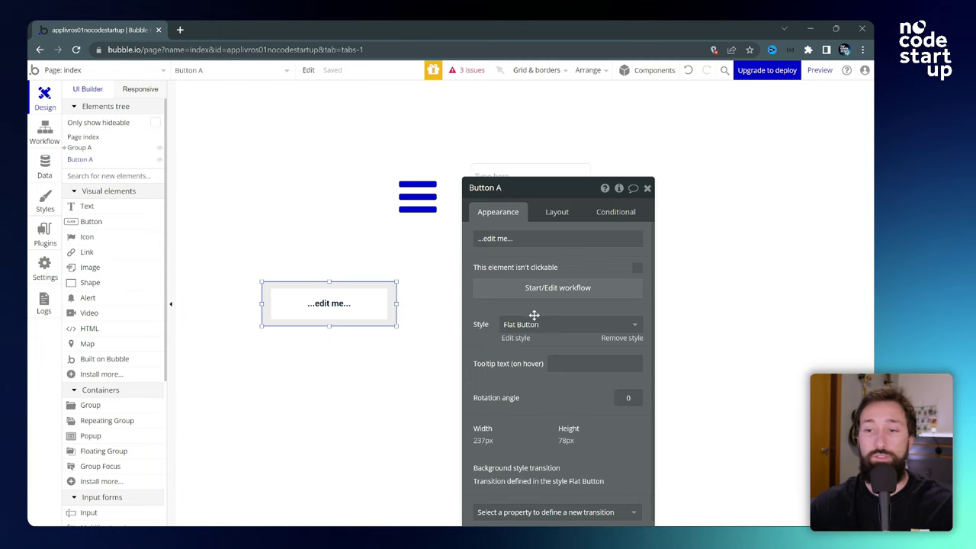
{"action": "left_click", "coordinate": [534, 321]}
{"action": "left_click", "coordinate": [555, 379]}
{"action": "left_click", "coordinate": [394, 342]}
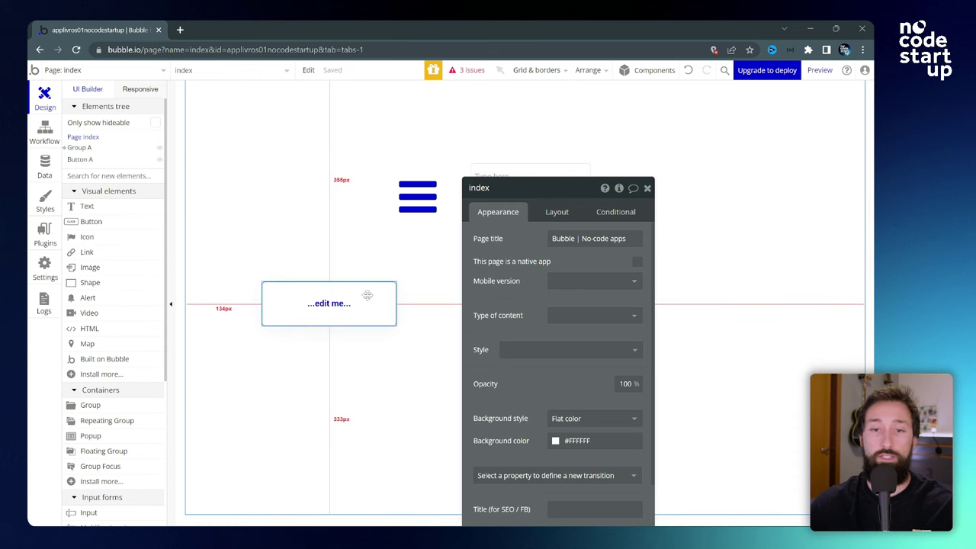
Step: Revisit the element styles, and look through the list of installable plugins without installing any
{"action": "left_click", "coordinate": [45, 201]}
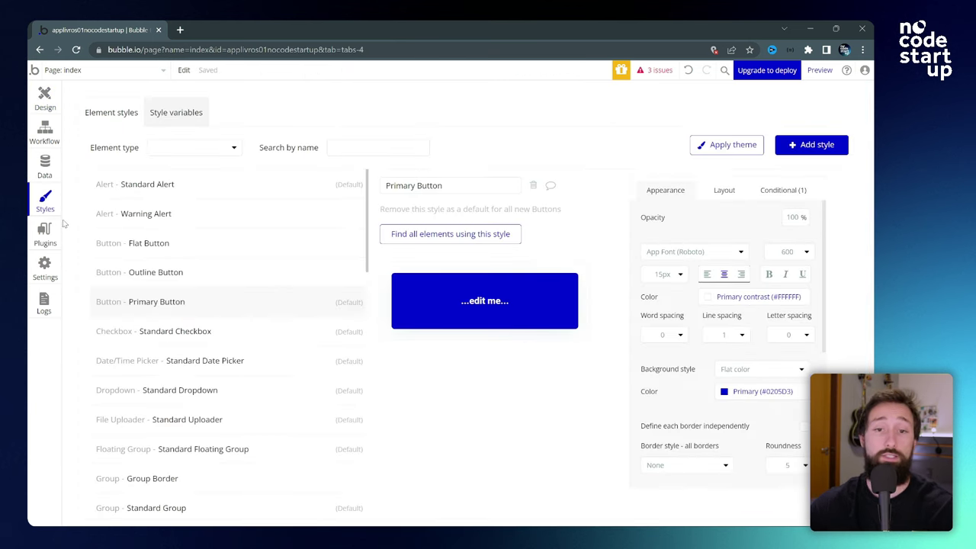
{"action": "left_click", "coordinate": [47, 238]}
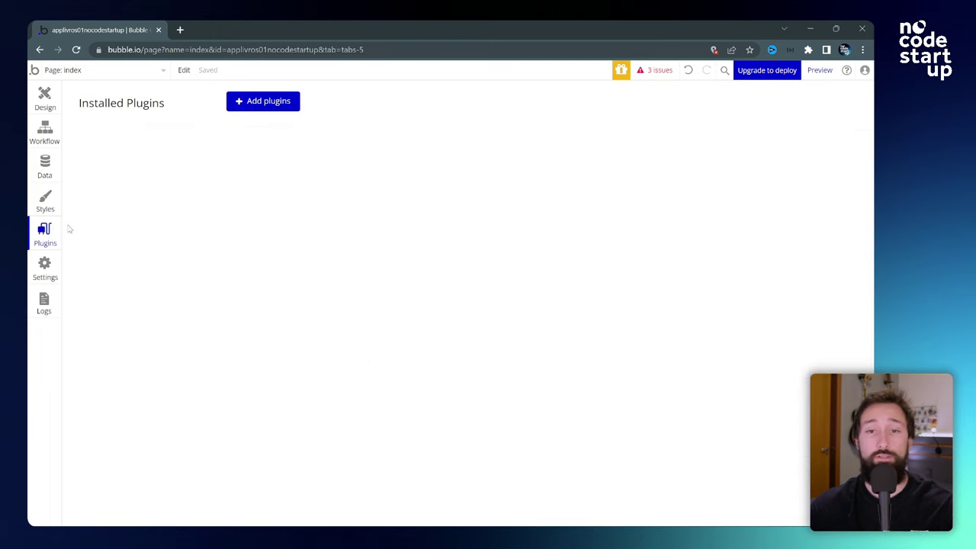
{"action": "left_click", "coordinate": [265, 104]}
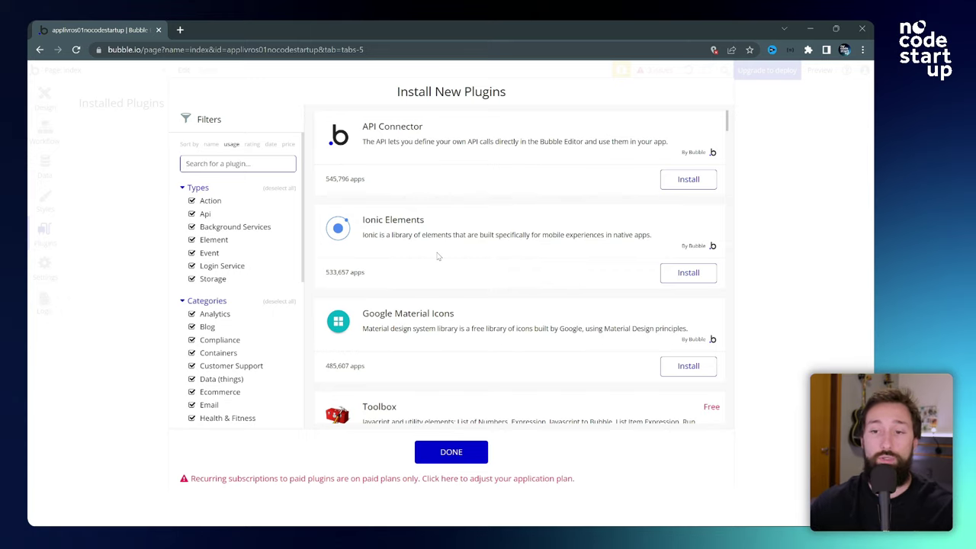
{"action": "left_click", "coordinate": [456, 455]}
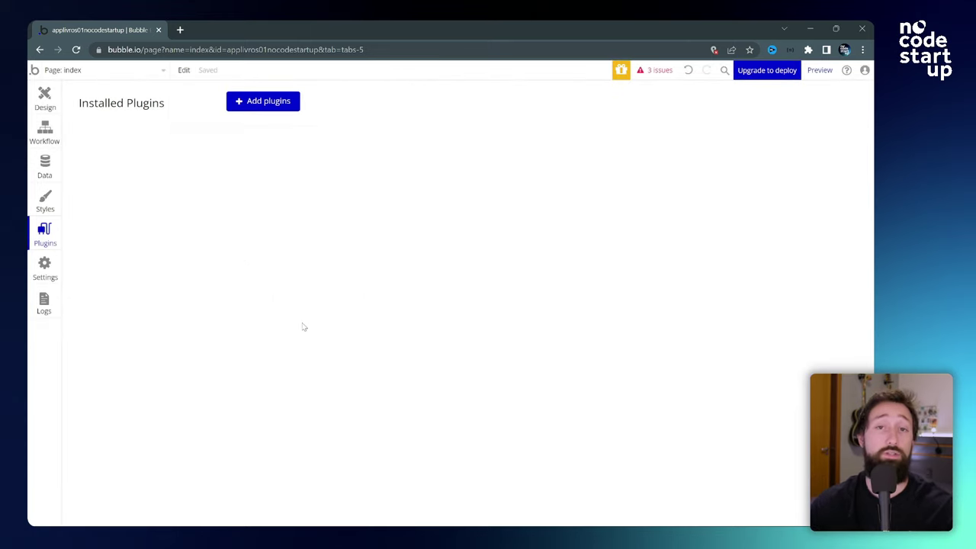
Step: Examine the app plan settings and the server capacity logs, and return to the page design
{"action": "left_click", "coordinate": [45, 267]}
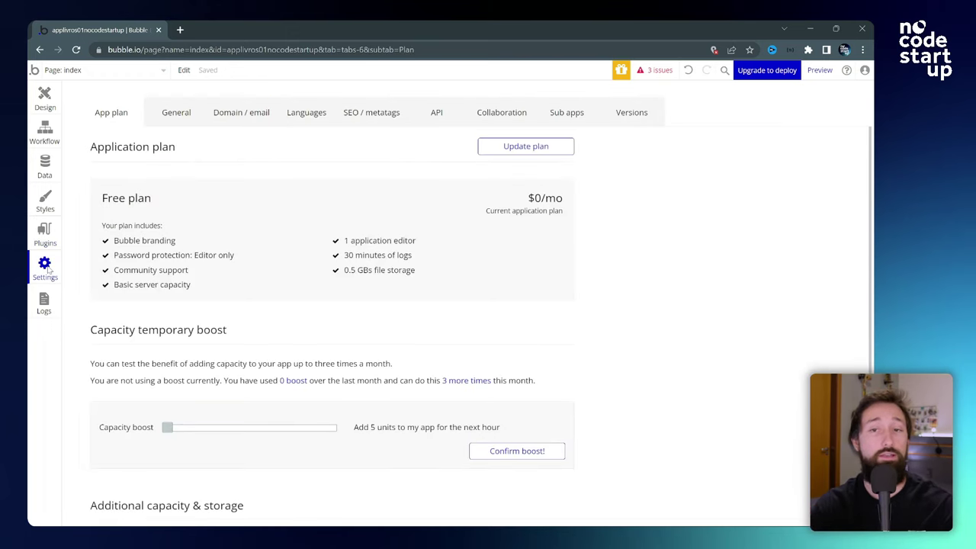
{"action": "left_click", "coordinate": [49, 308]}
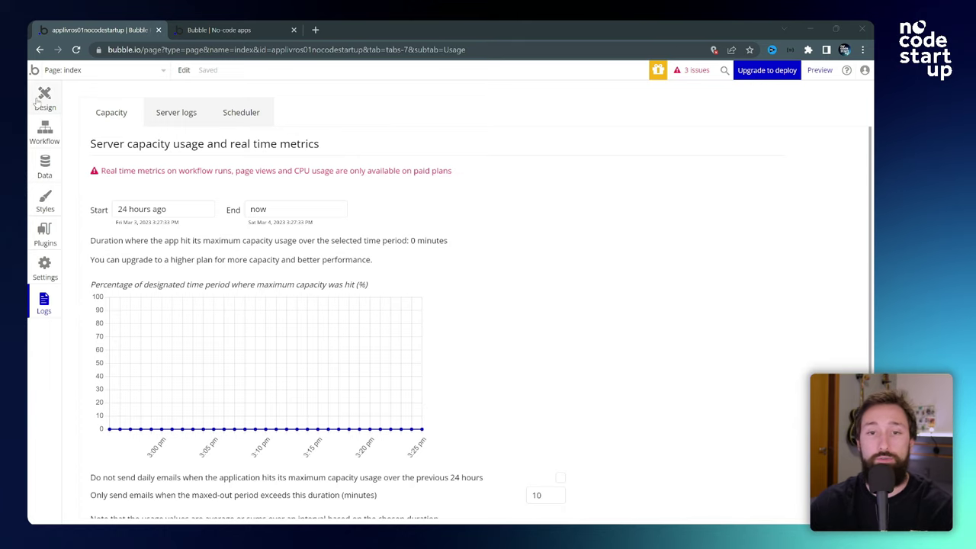
{"action": "left_click", "coordinate": [44, 100]}
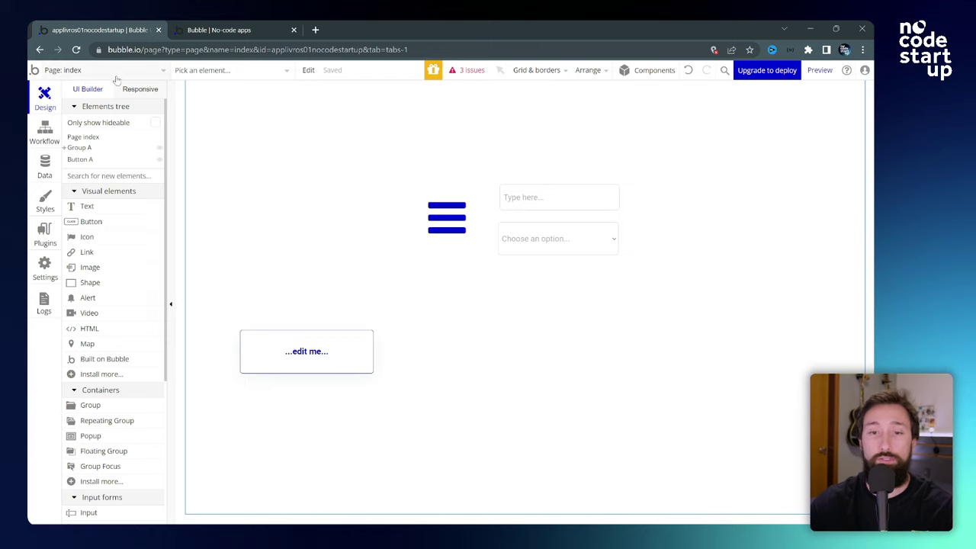
Step: Preview the app's pages in the page list, and open the 404 page to inspect its error heading
{"action": "left_click", "coordinate": [91, 70]}
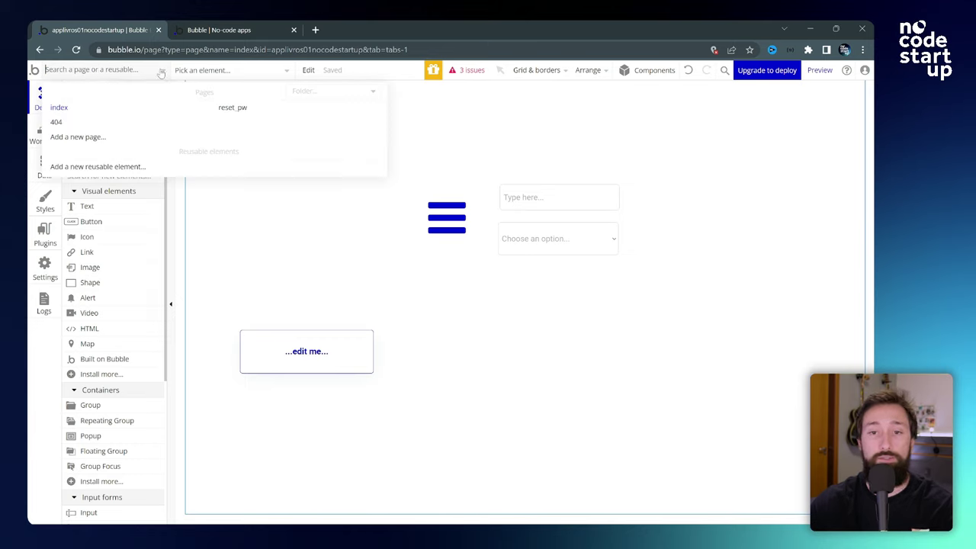
{"action": "mouse_move", "coordinate": [76, 114]}
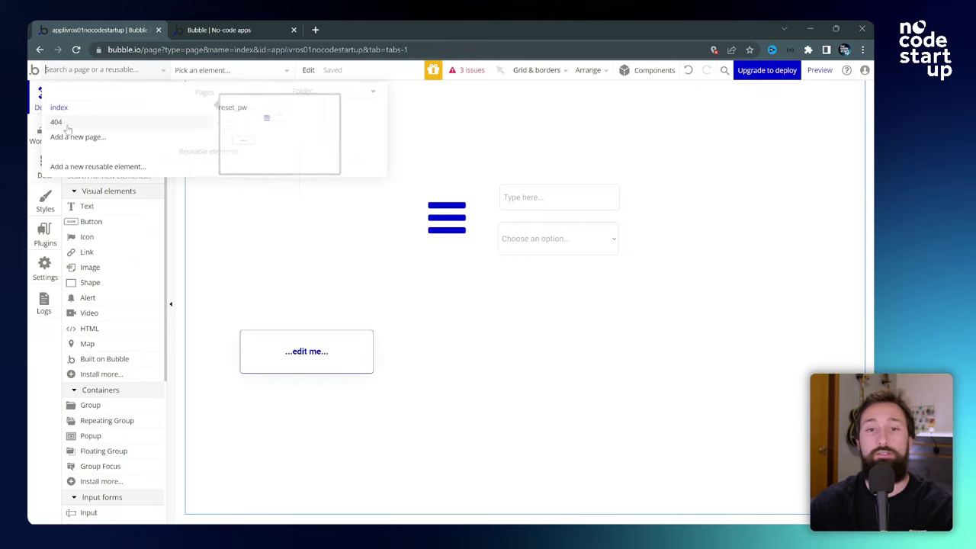
{"action": "mouse_move", "coordinate": [243, 115]}
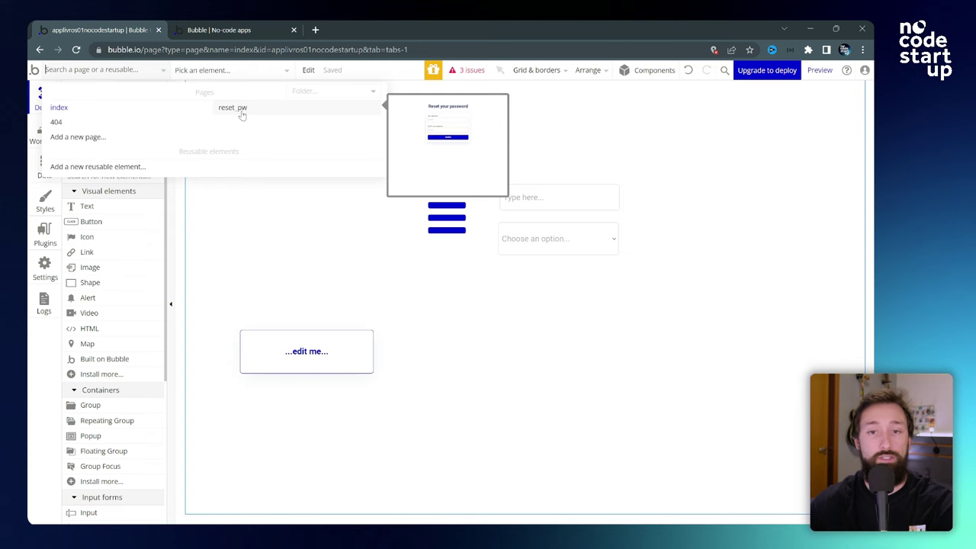
{"action": "left_click", "coordinate": [67, 127]}
{"action": "left_click", "coordinate": [386, 171]}
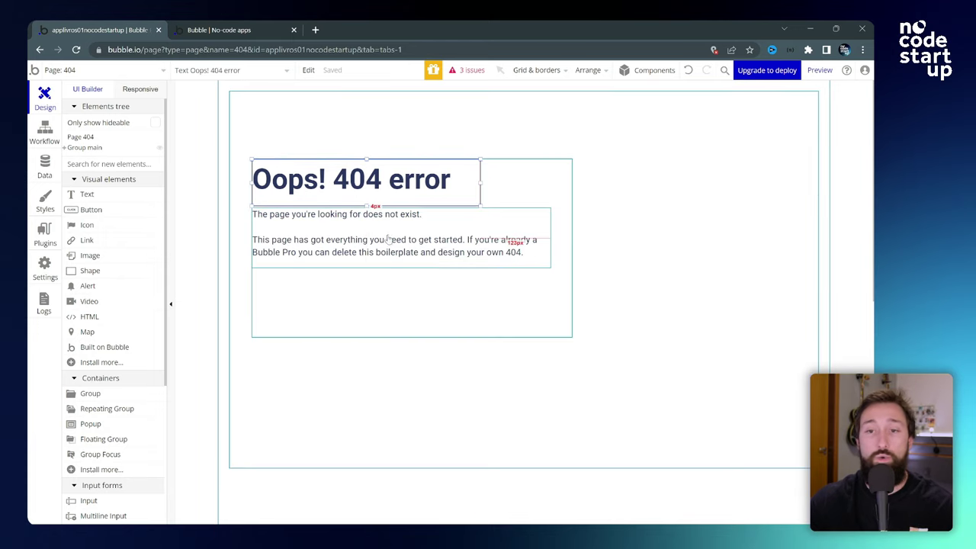
Step: View the reset_pw page's design, and return to the index page
{"action": "left_click", "coordinate": [111, 72]}
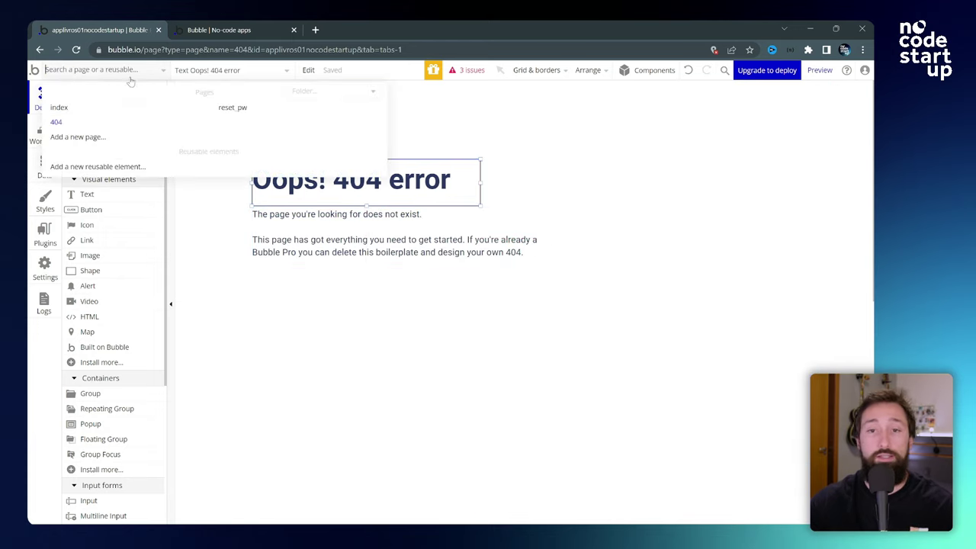
{"action": "left_click", "coordinate": [241, 109]}
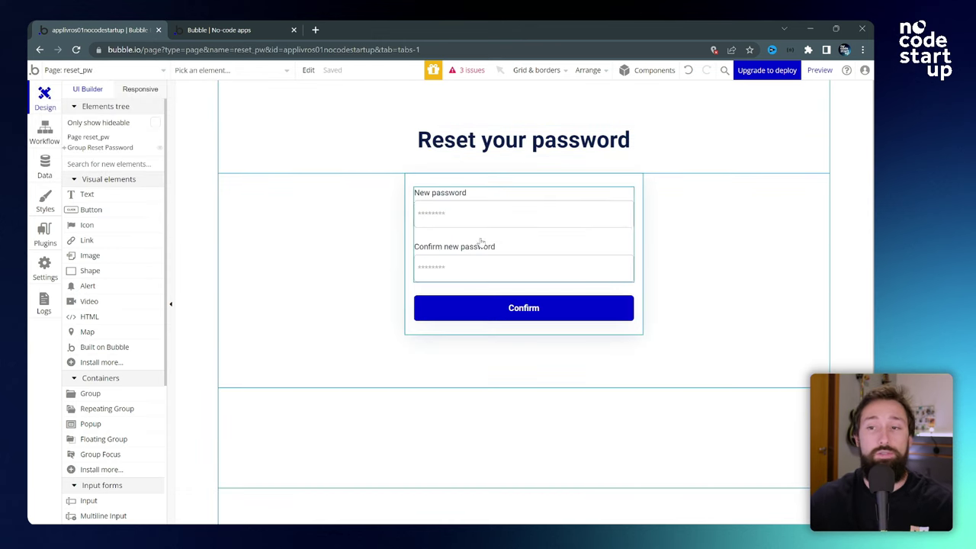
{"action": "left_click", "coordinate": [131, 74]}
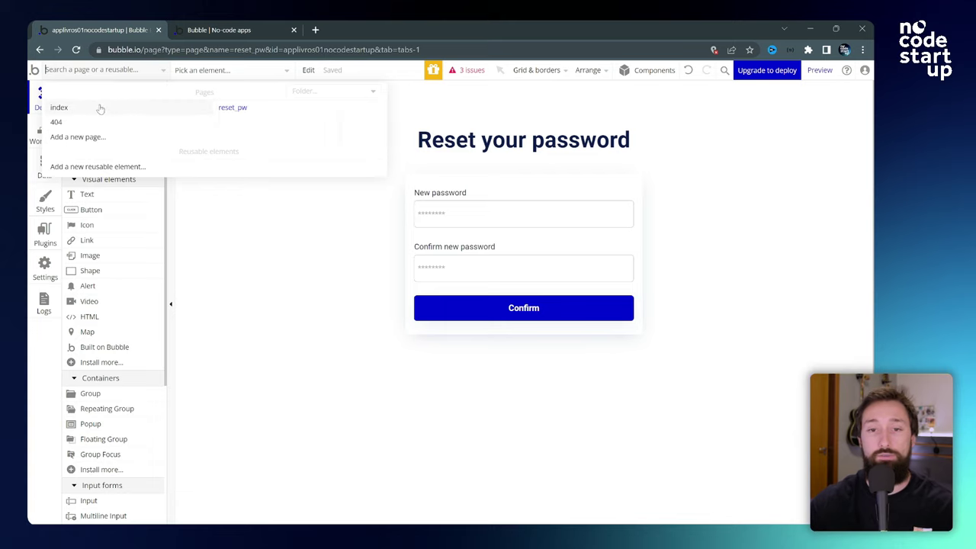
{"action": "mouse_move", "coordinate": [91, 108]}
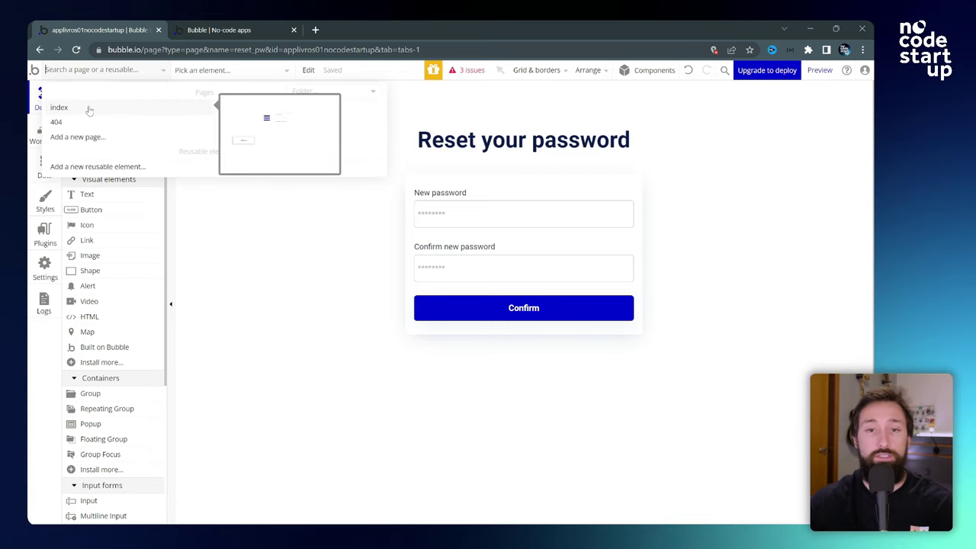
{"action": "left_click", "coordinate": [90, 110]}
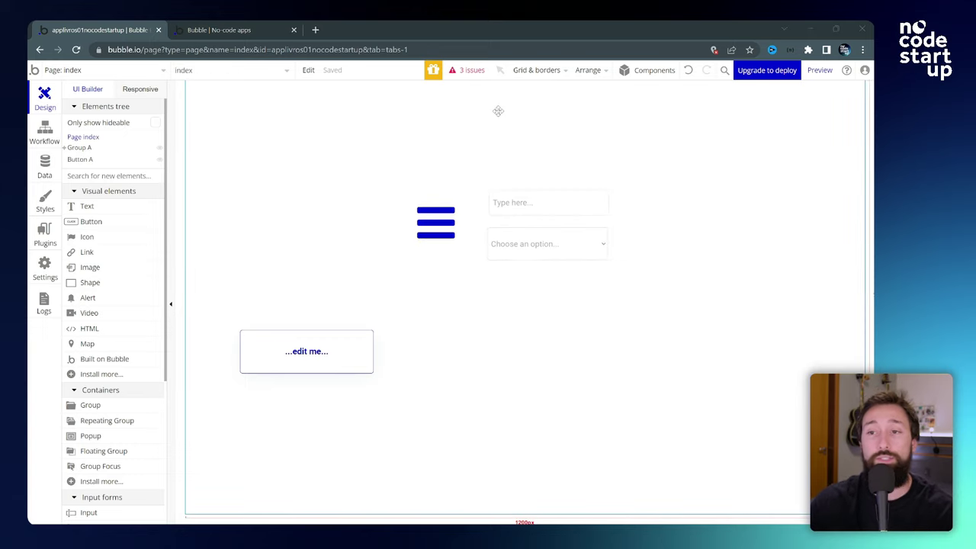
Step: Turn on the grid for the index page, and check its step and color settings
{"action": "left_click", "coordinate": [543, 71]}
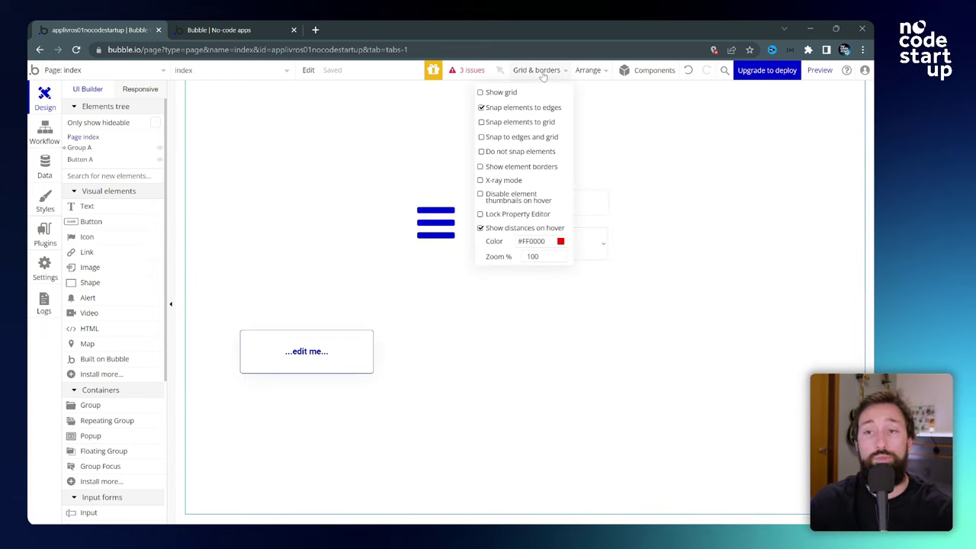
{"action": "left_click", "coordinate": [499, 92]}
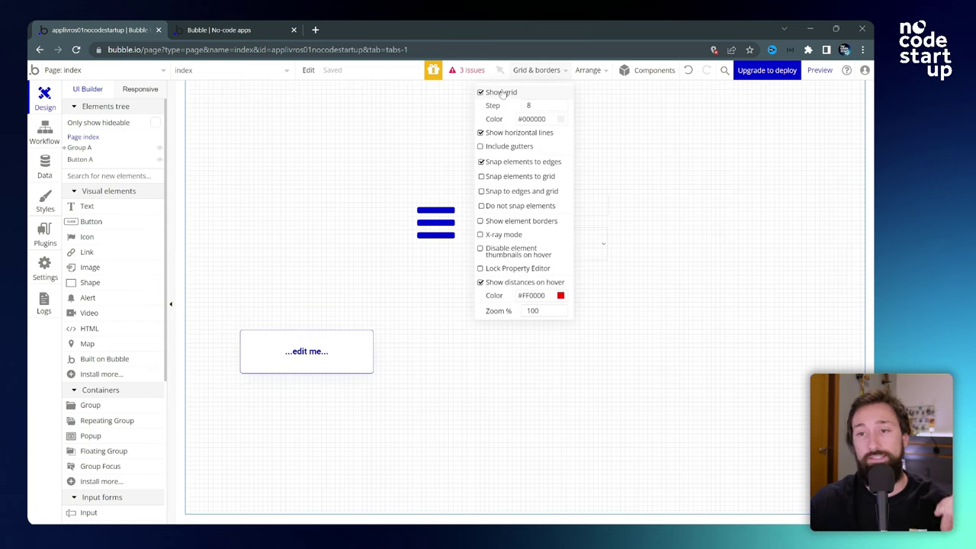
{"action": "double_click", "coordinate": [523, 104]}
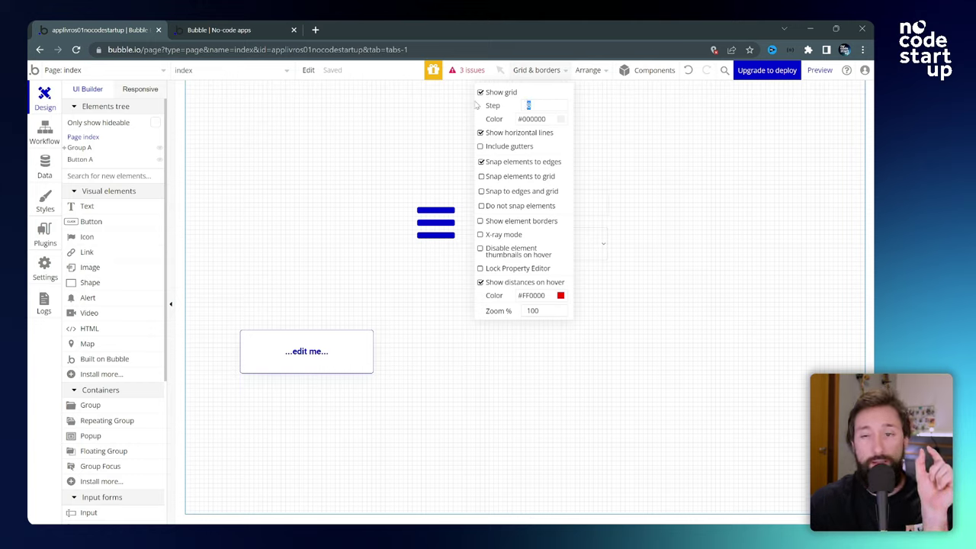
{"action": "left_click", "coordinate": [532, 119]}
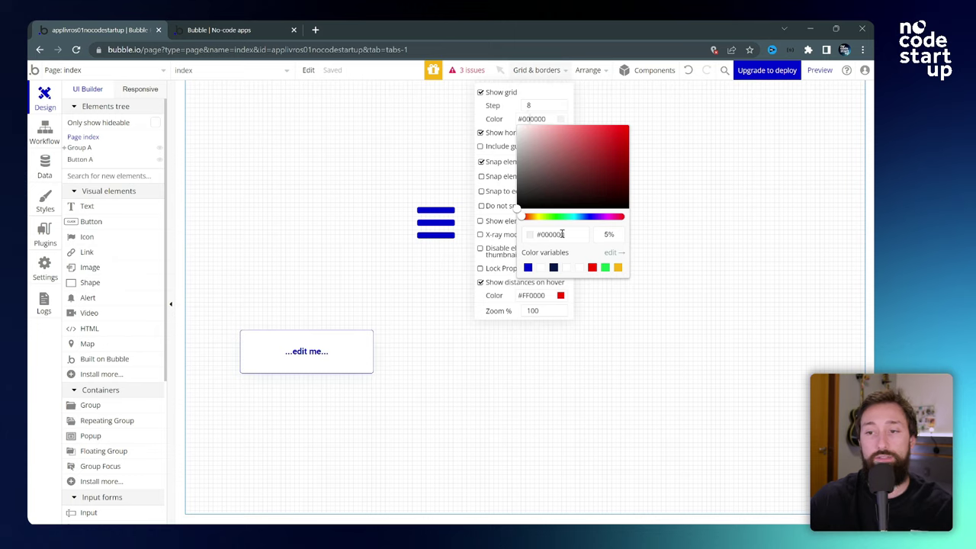
{"action": "left_click", "coordinate": [485, 118]}
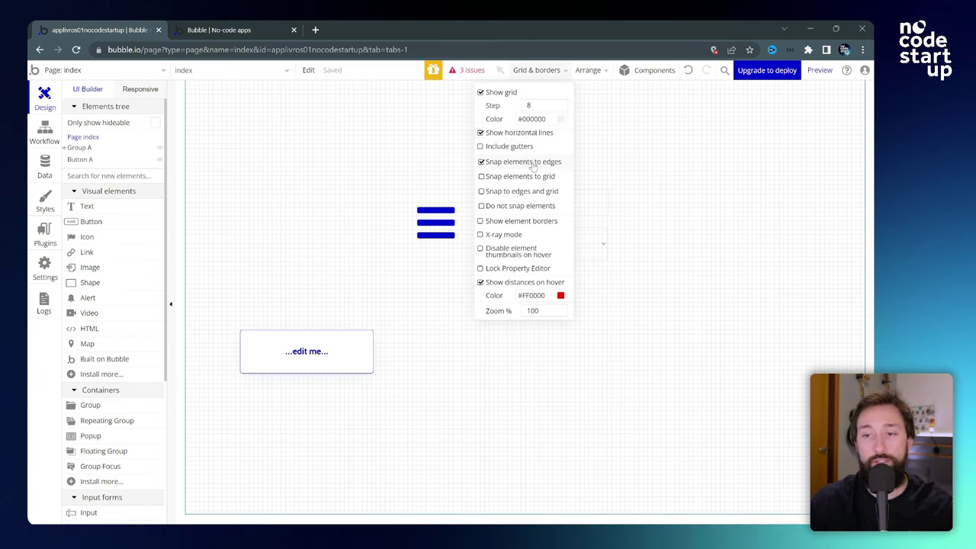
Step: Turn on element borders, and check the color options for the borders and the distances on hover
{"action": "left_click", "coordinate": [500, 228]}
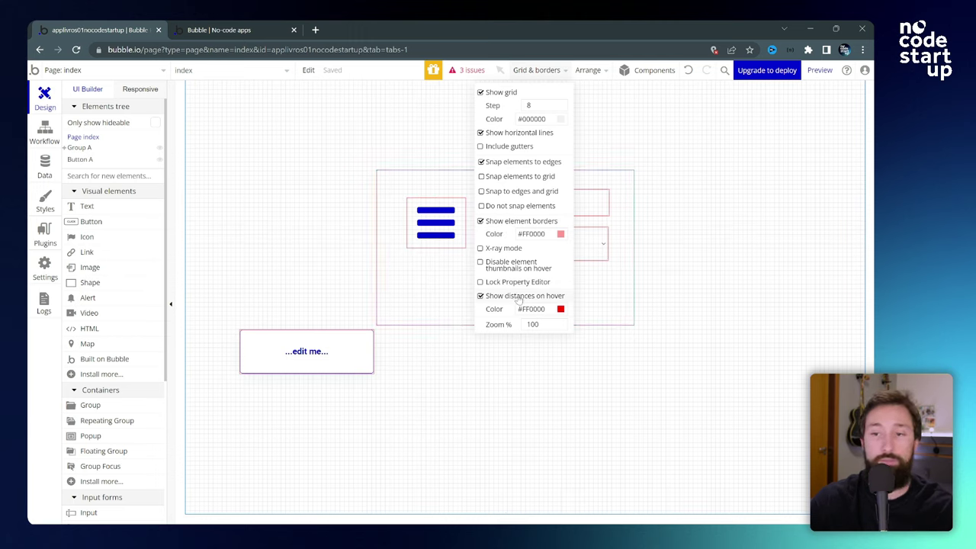
{"action": "left_click", "coordinate": [541, 237]}
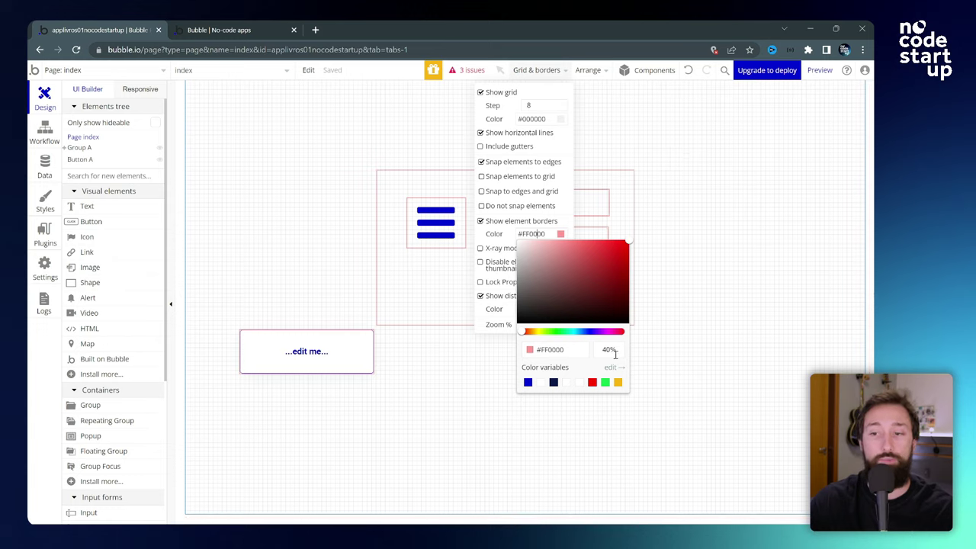
{"action": "left_click", "coordinate": [481, 321]}
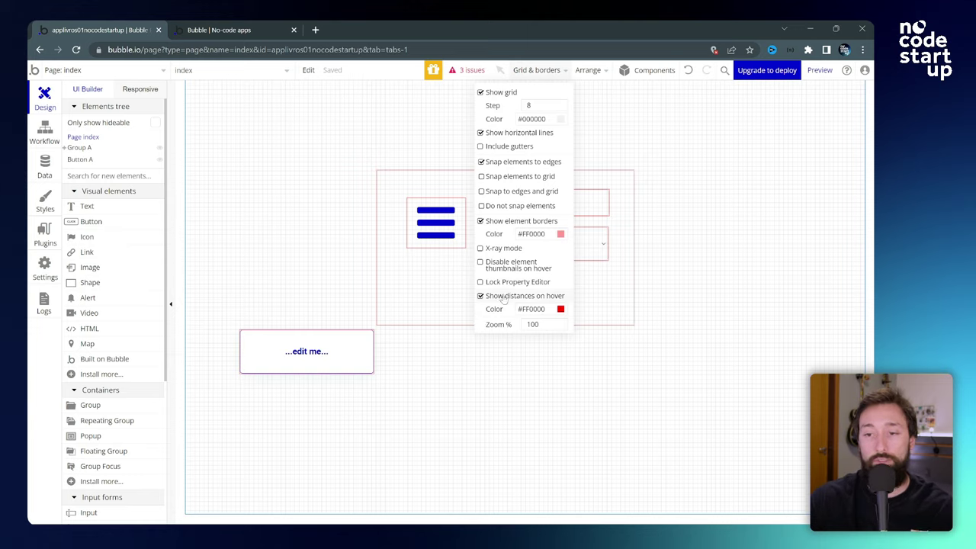
{"action": "left_click", "coordinate": [543, 309]}
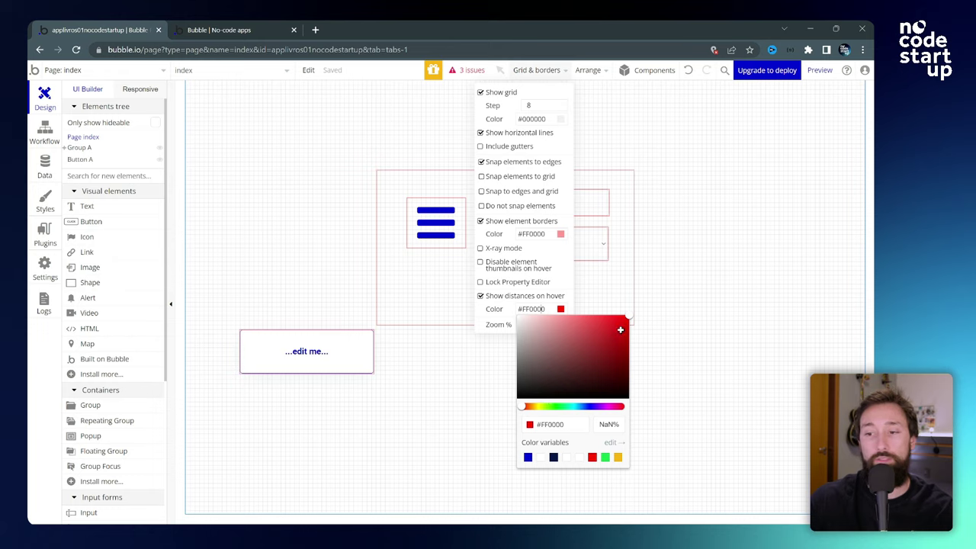
{"action": "left_click", "coordinate": [485, 313]}
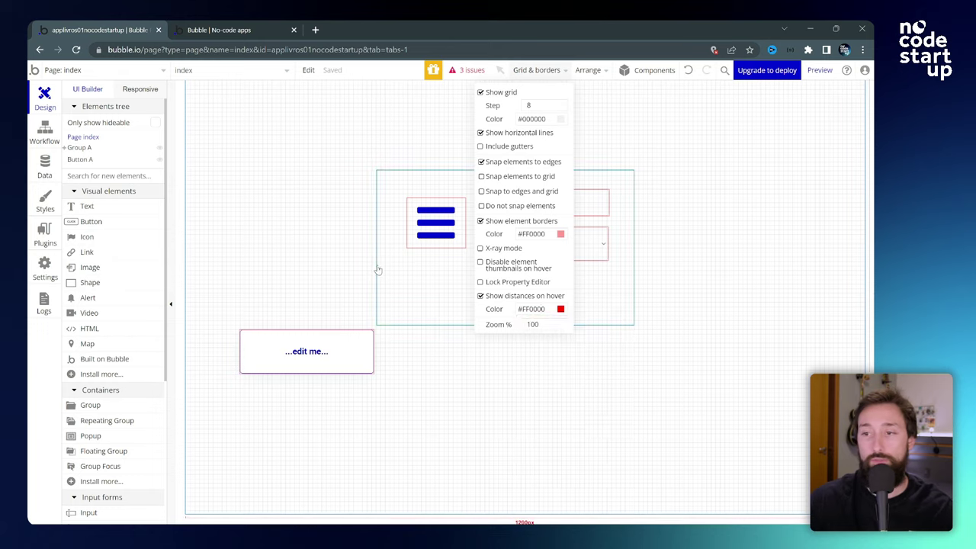
{"action": "left_click", "coordinate": [320, 175]}
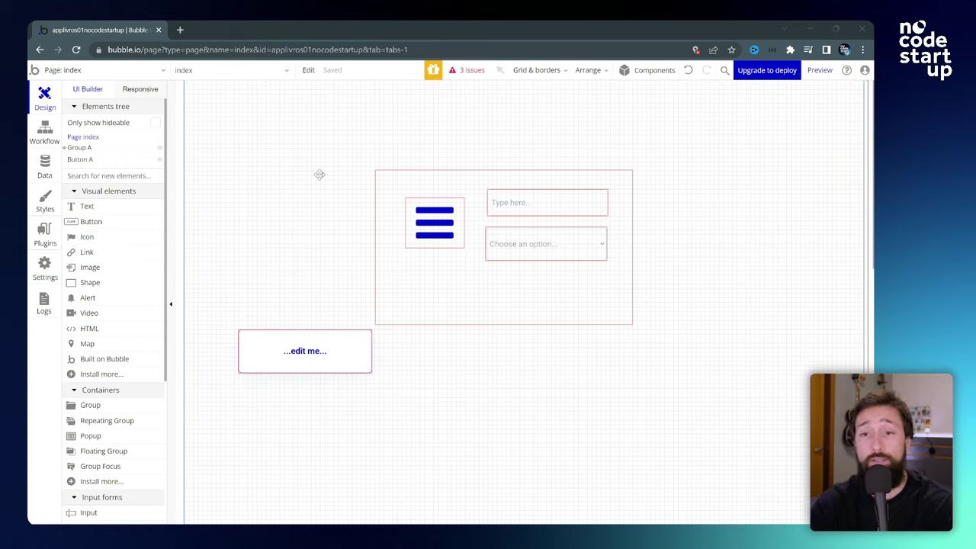
Step: Set the index page's container layout to Fixed and its preset page width to Full width
{"action": "double_click", "coordinate": [291, 147]}
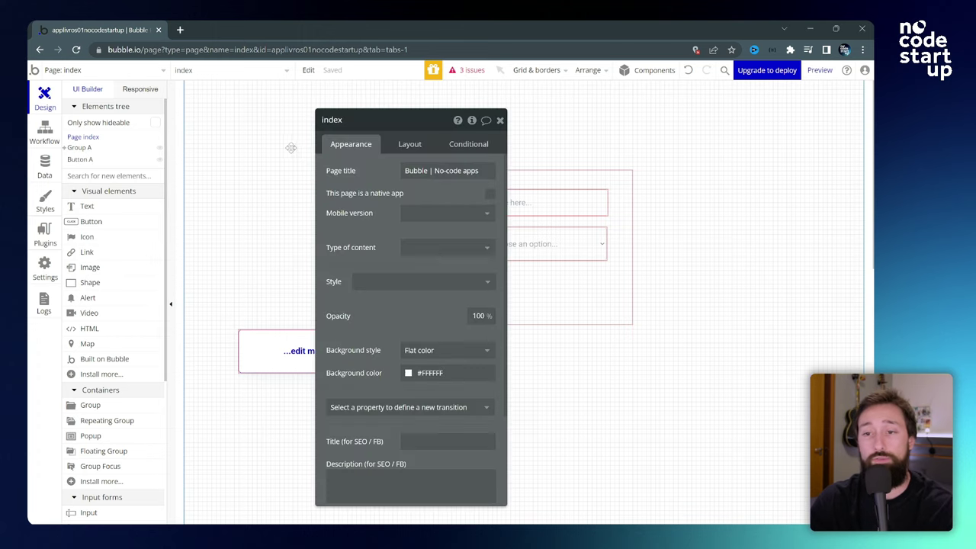
{"action": "left_click", "coordinate": [409, 146]}
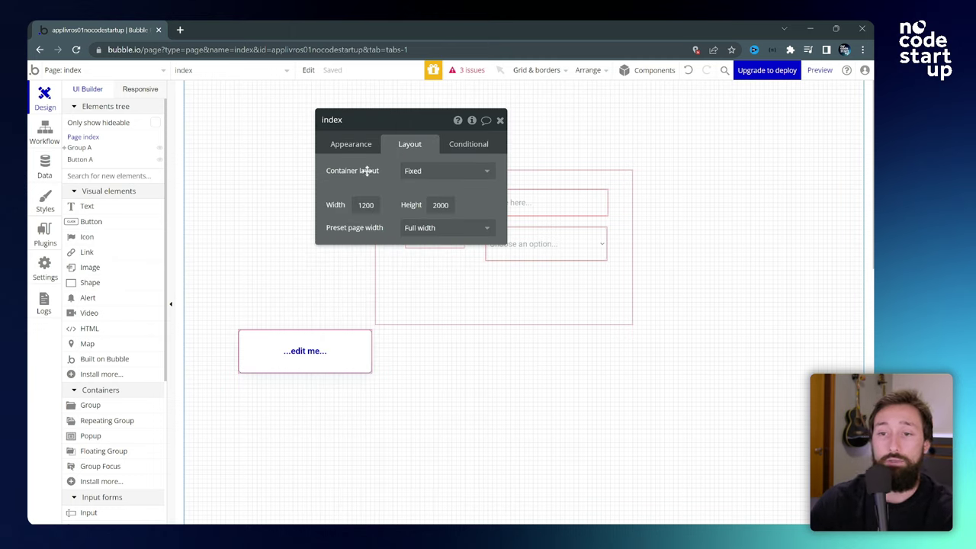
{"action": "left_click", "coordinate": [465, 171]}
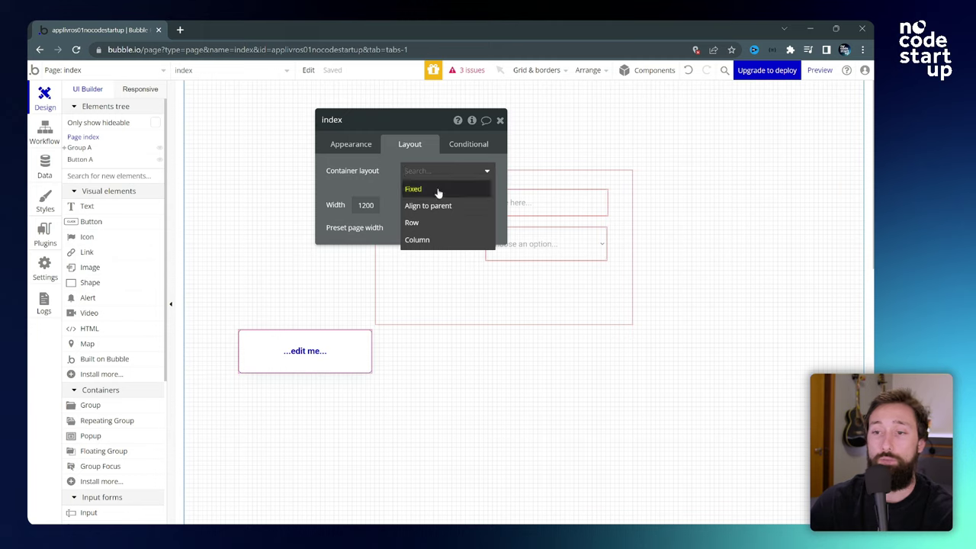
{"action": "left_click", "coordinate": [439, 190]}
{"action": "left_click", "coordinate": [461, 229]}
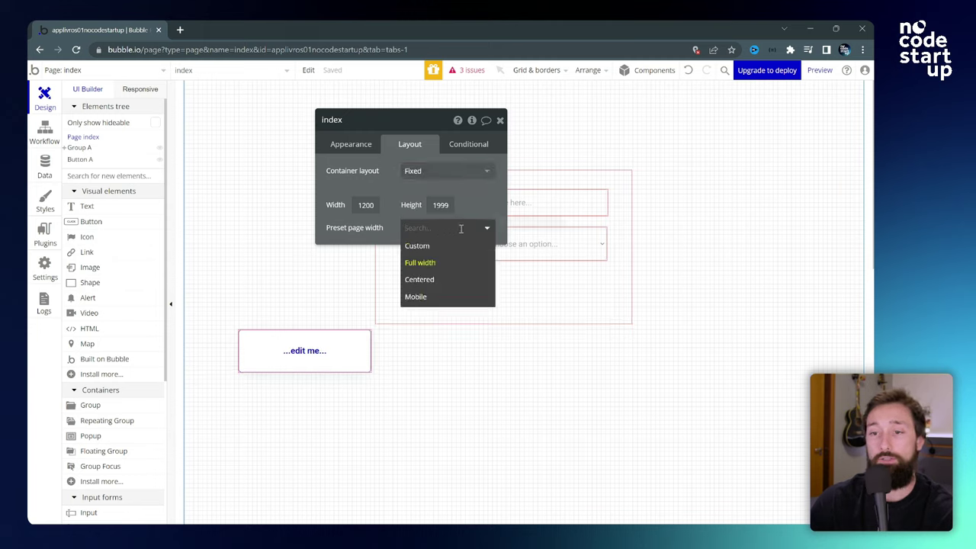
{"action": "left_click", "coordinate": [441, 263]}
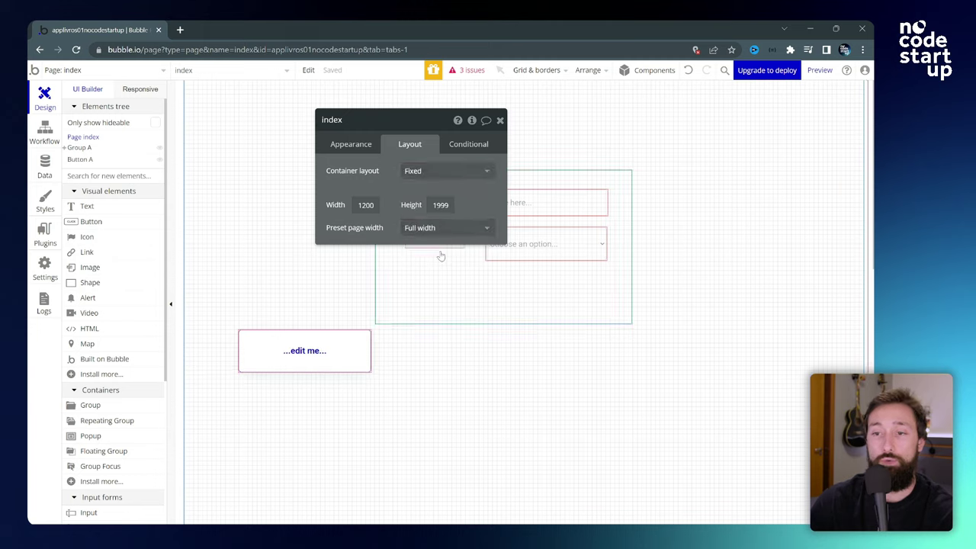
Step: Set the index page's height to 2000
{"action": "double_click", "coordinate": [367, 204]}
{"action": "double_click", "coordinate": [447, 205]}
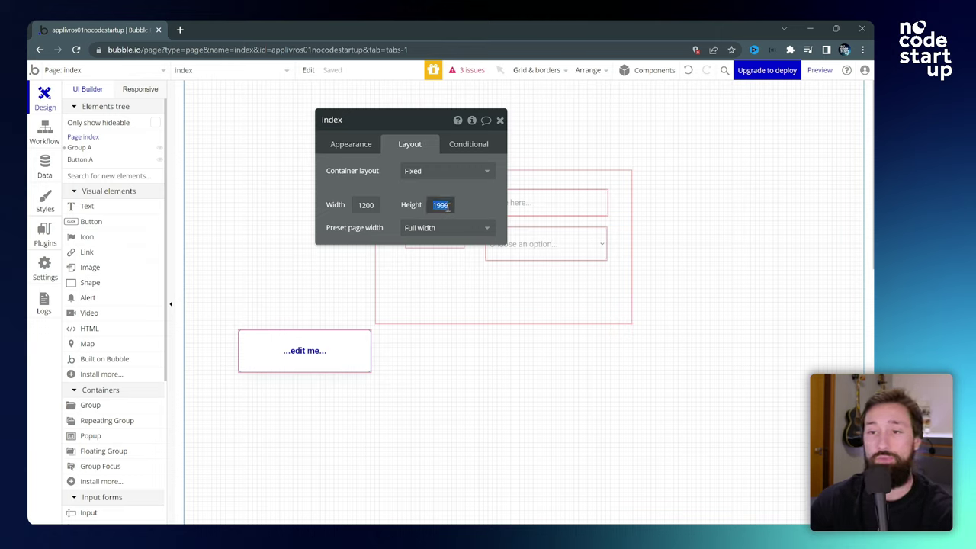
{"action": "type", "text": "2000"}
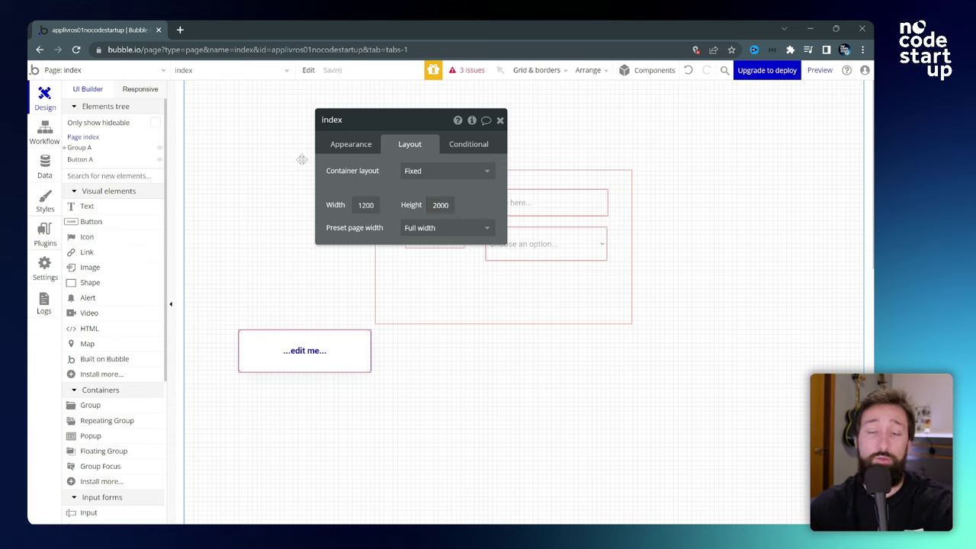
Step: Set the index page's background color to the light grey #D8D8D8 and preview the page
{"action": "left_click", "coordinate": [352, 145]}
{"action": "left_click", "coordinate": [429, 373]}
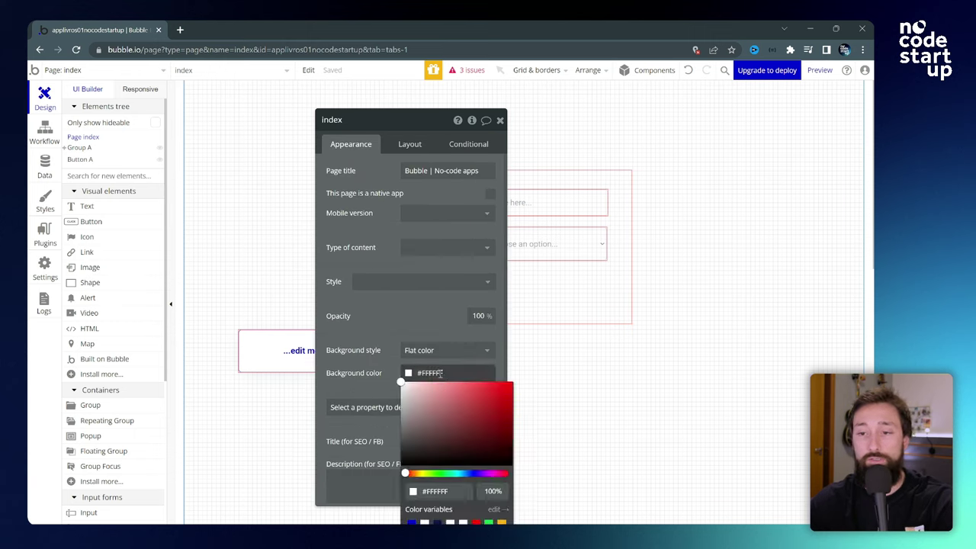
{"action": "left_click", "coordinate": [403, 395]}
{"action": "left_click_drag", "start_coordinate": [387, 394], "coordinate": [386, 395]}
{"action": "left_click", "coordinate": [242, 181]}
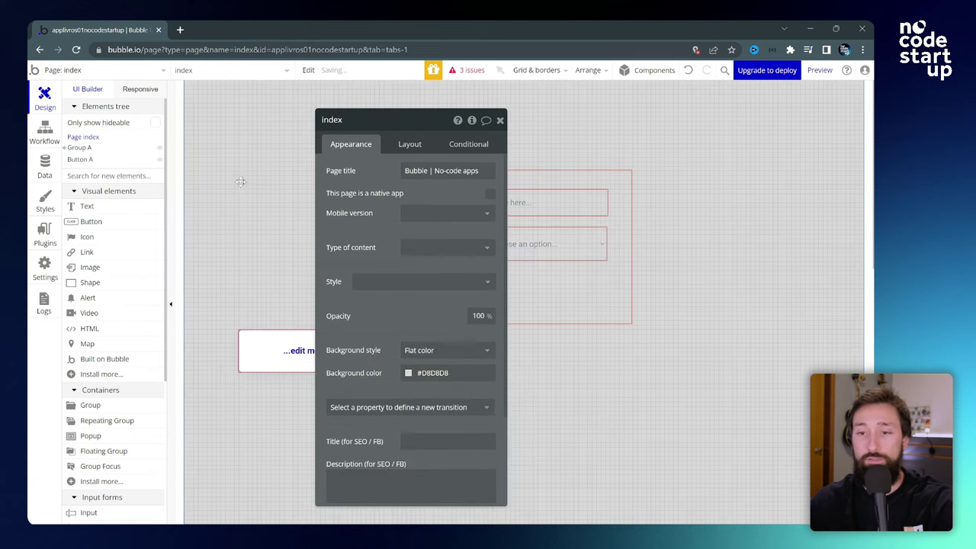
{"action": "left_click", "coordinate": [819, 74]}
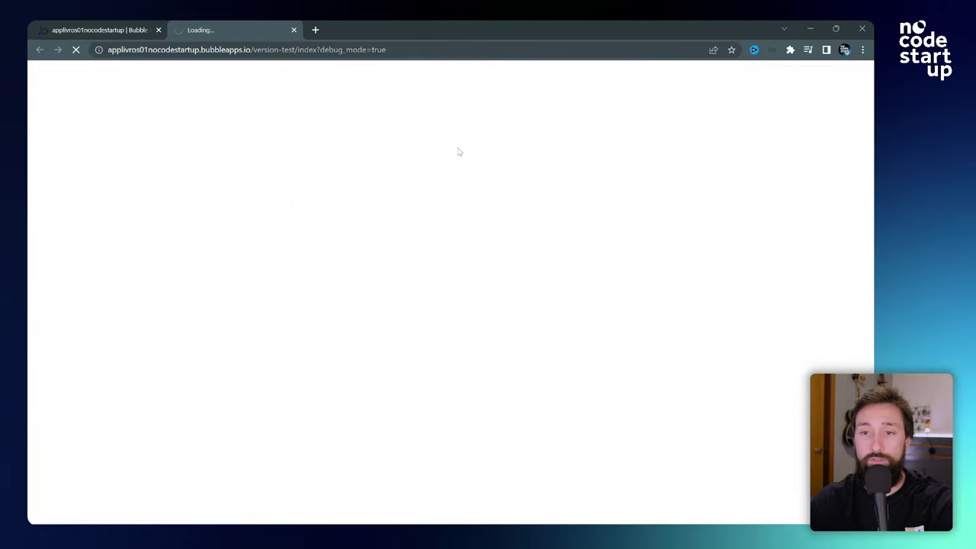
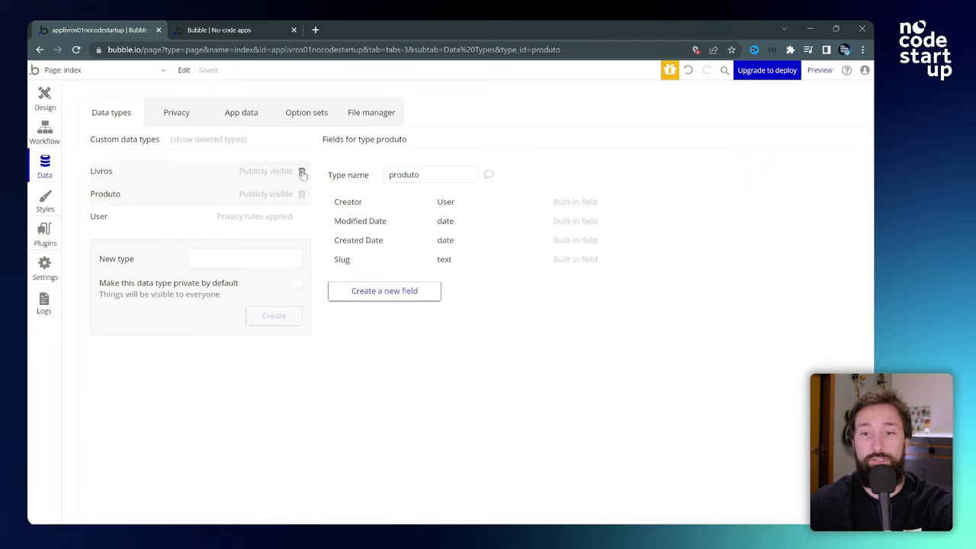
Step: Delete the custom data types Livros and Produto
{"action": "left_click", "coordinate": [302, 174]}
{"action": "left_click", "coordinate": [302, 174]}
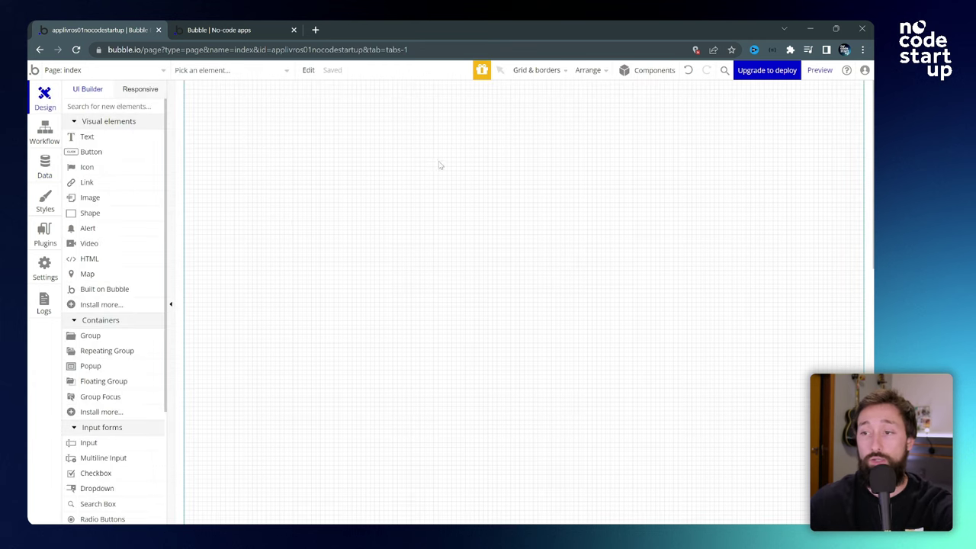
Step: Compare the empty index page with the finished No-code Books app, examining the sections of its page
{"action": "left_click", "coordinate": [392, 256]}
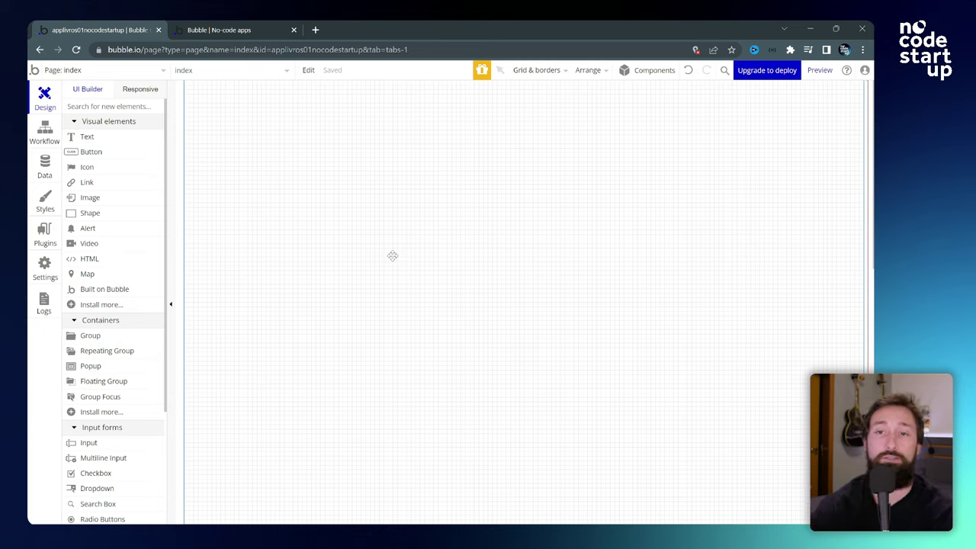
{"action": "key", "text": "ctrl+Tab"}
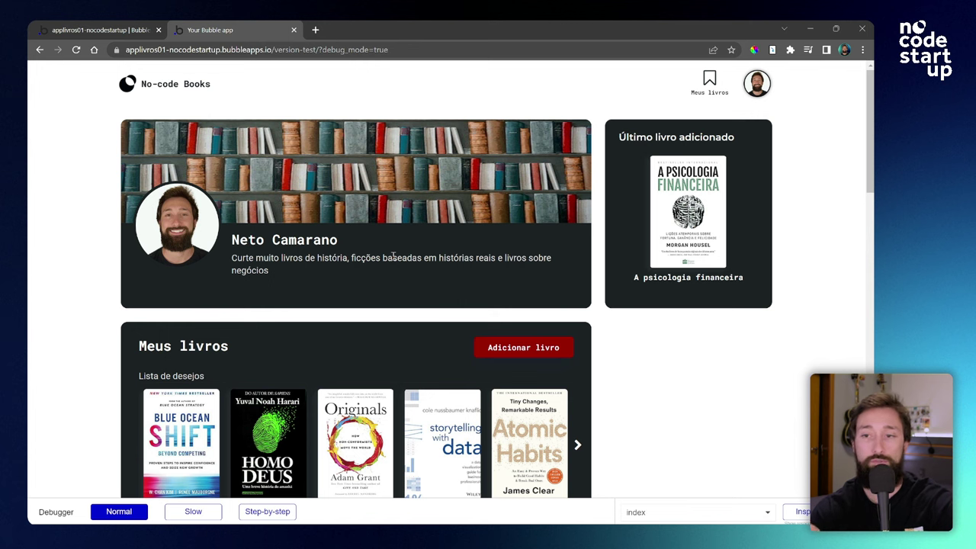
{"action": "key", "text": "ctrl+Tab"}
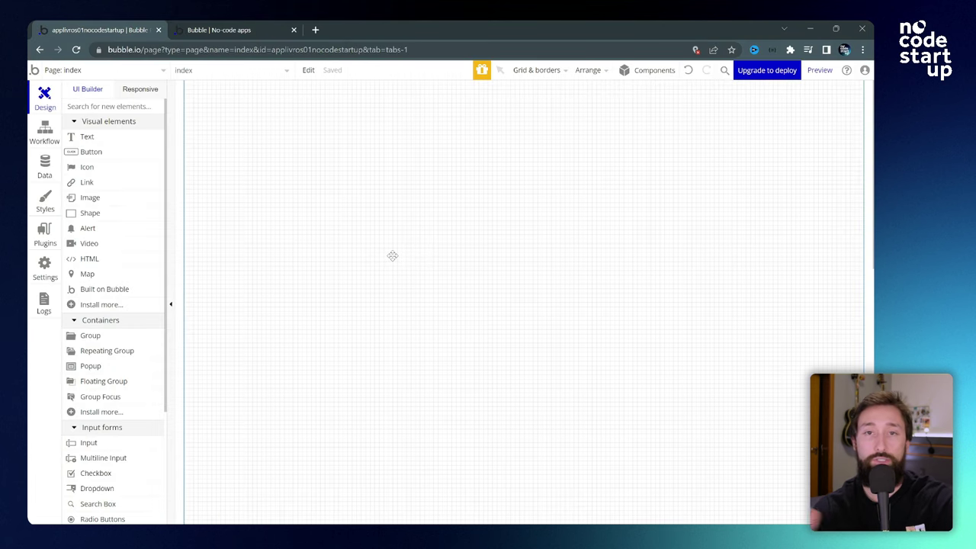
{"action": "key", "text": "ctrl+Tab"}
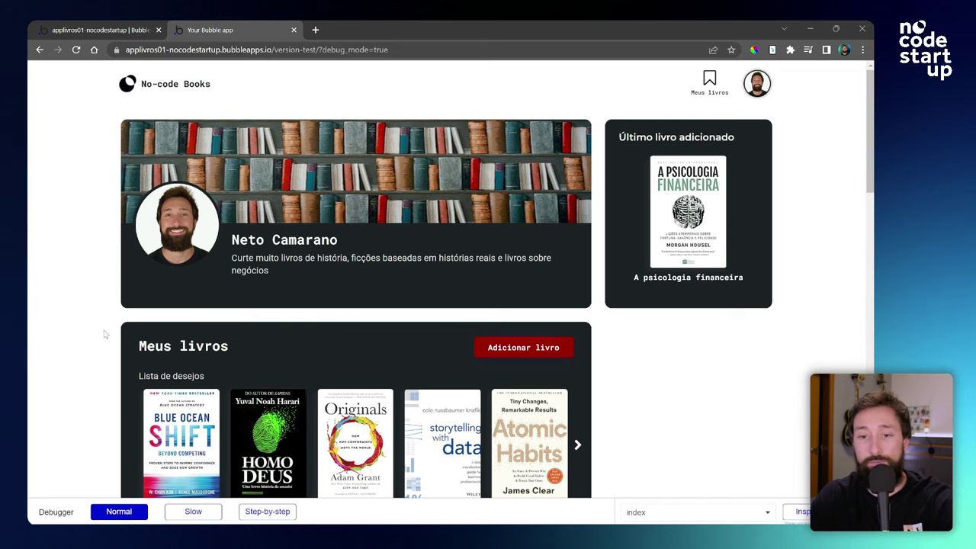
{"action": "scroll", "coordinate": [118, 350], "scroll_direction": "down", "scroll_amount": 3}
{"action": "scroll", "coordinate": [118, 351], "scroll_direction": "up", "scroll_amount": 3}
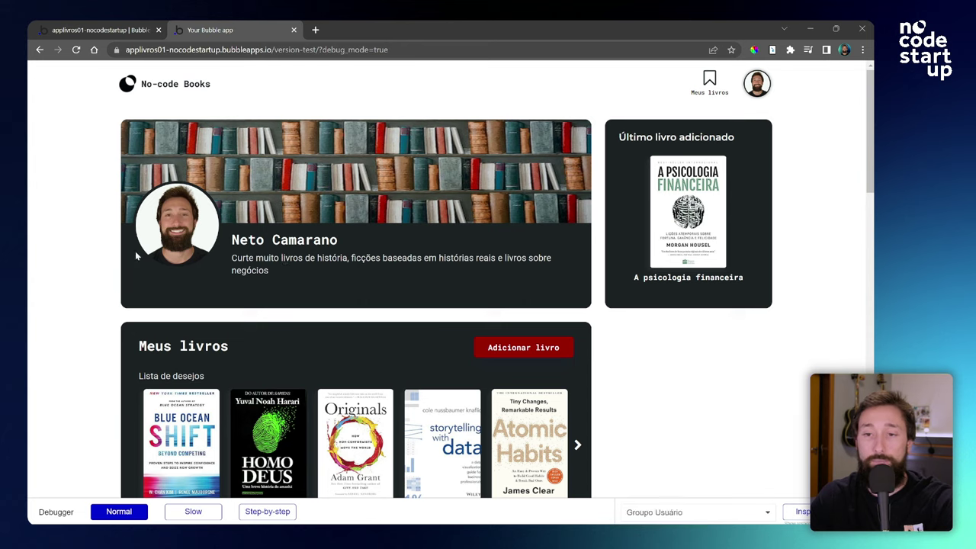
Step: Open the browser's element inspector on the No-code Books page, try docking it to the left, and return it to the bottom
{"action": "right_click", "coordinate": [81, 229]}
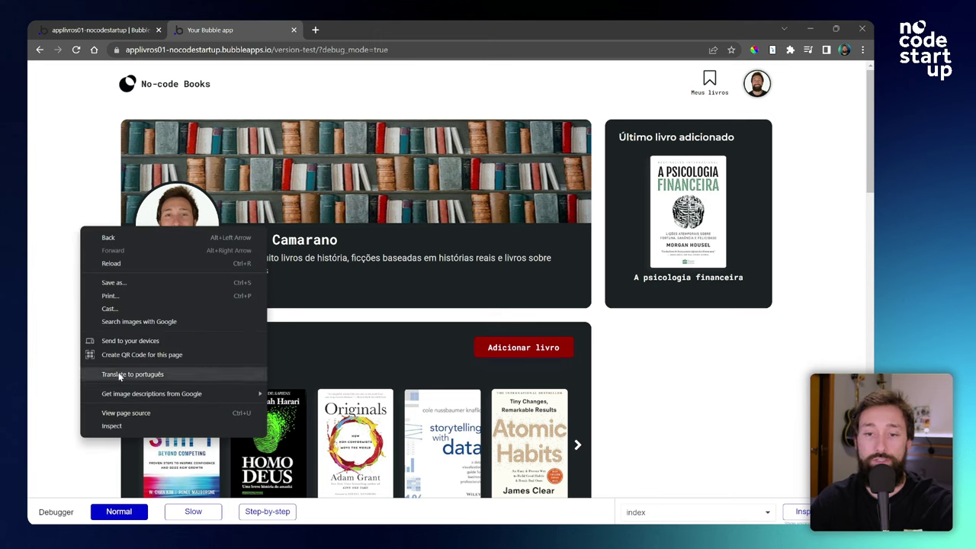
{"action": "left_click", "coordinate": [111, 426]}
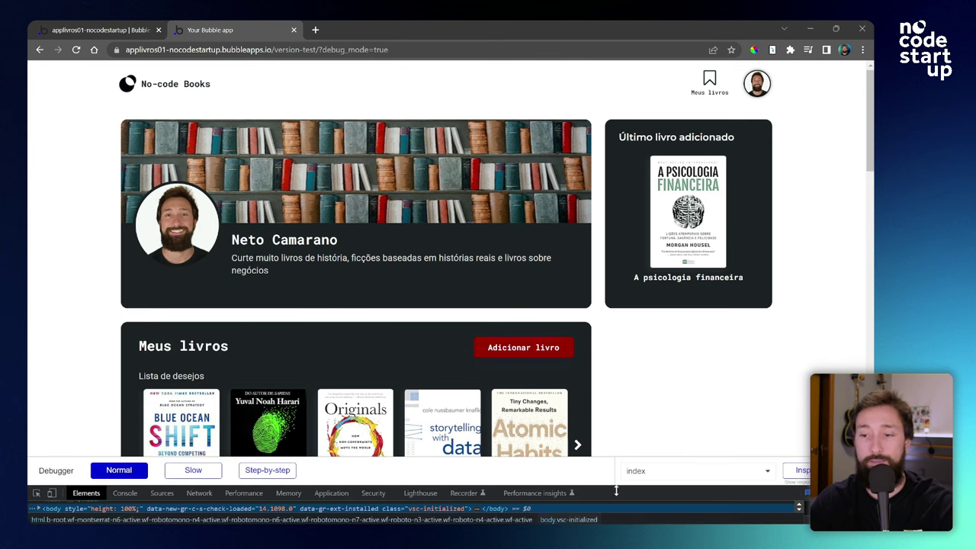
{"action": "left_click_drag", "start_coordinate": [617, 492], "coordinate": [620, 450]}
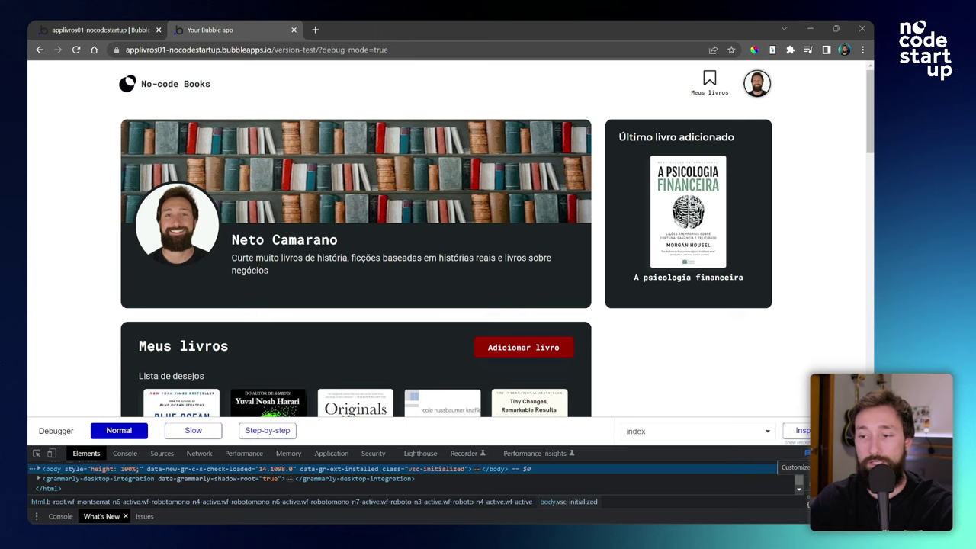
{"action": "left_click", "coordinate": [804, 454]}
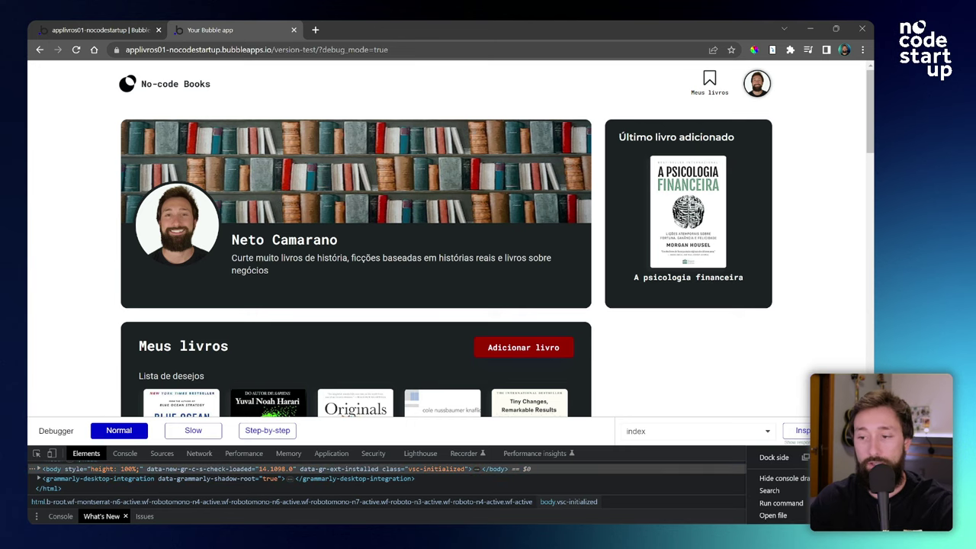
{"action": "left_click", "coordinate": [822, 457]}
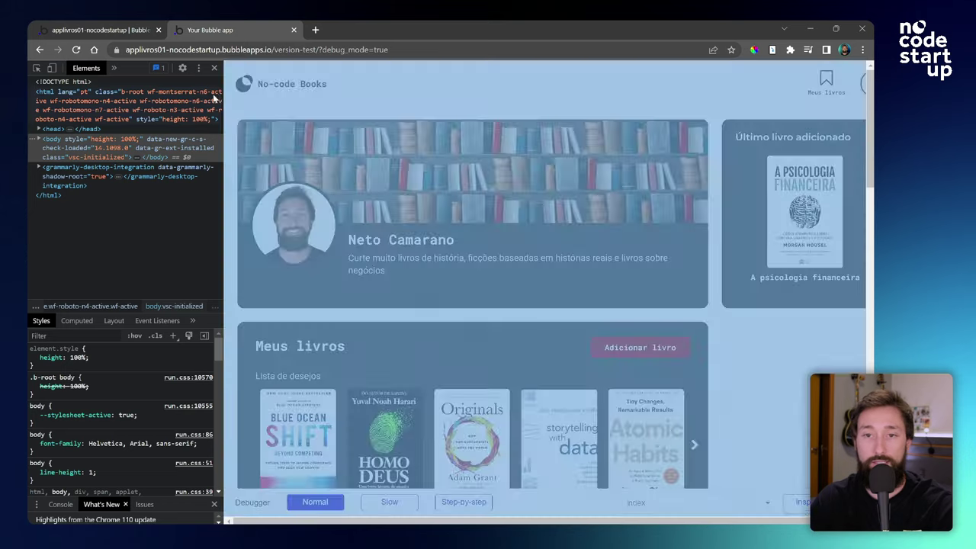
{"action": "left_click", "coordinate": [199, 67]}
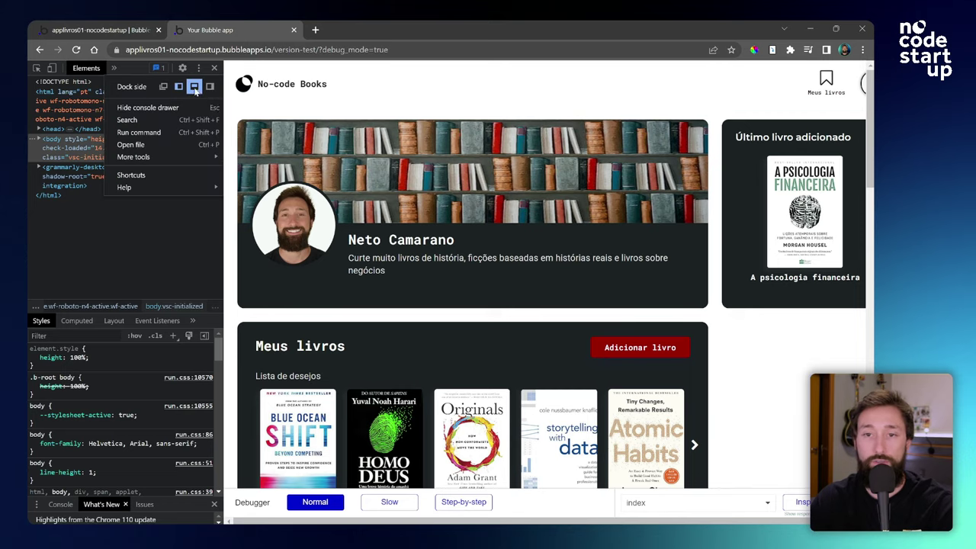
{"action": "left_click", "coordinate": [195, 87]}
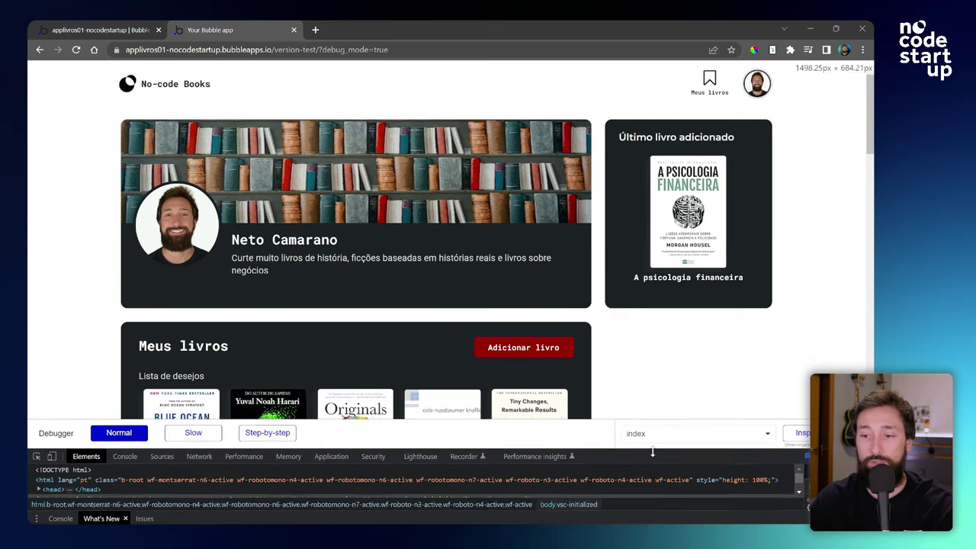
{"action": "mouse_move", "coordinate": [653, 452]}
{"action": "left_mouse_down"}
{"action": "mouse_move", "coordinate": [648, 435]}
{"action": "mouse_move", "coordinate": [648, 445]}
{"action": "left_mouse_up"}
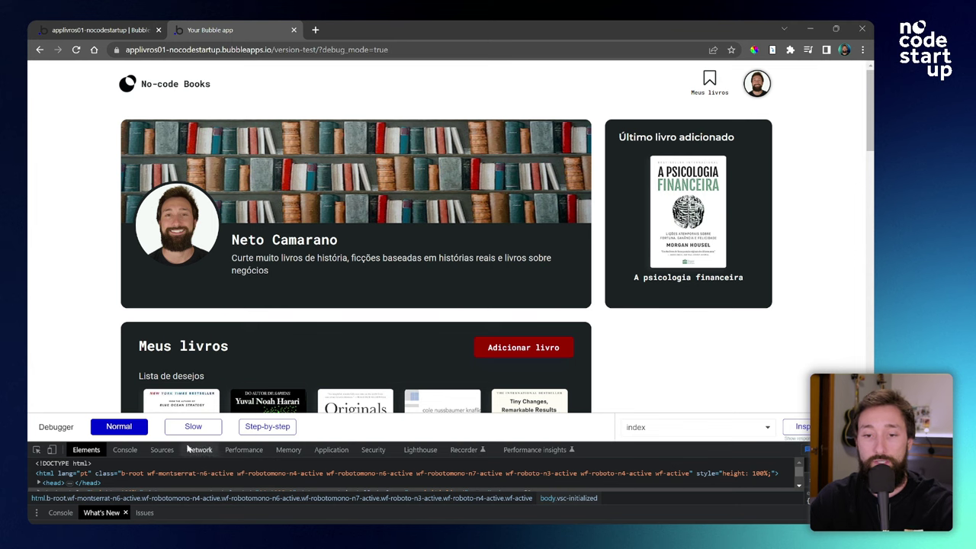
Step: Inspect the header group of the No-code Books page to examine its element structure, and return to the Bubble editor
{"action": "left_click", "coordinate": [37, 450]}
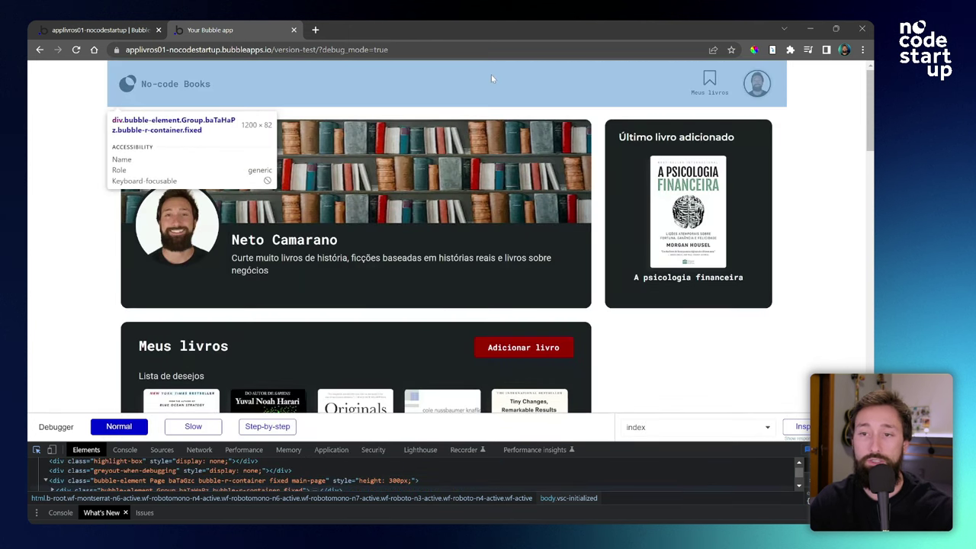
{"action": "left_click", "coordinate": [495, 85]}
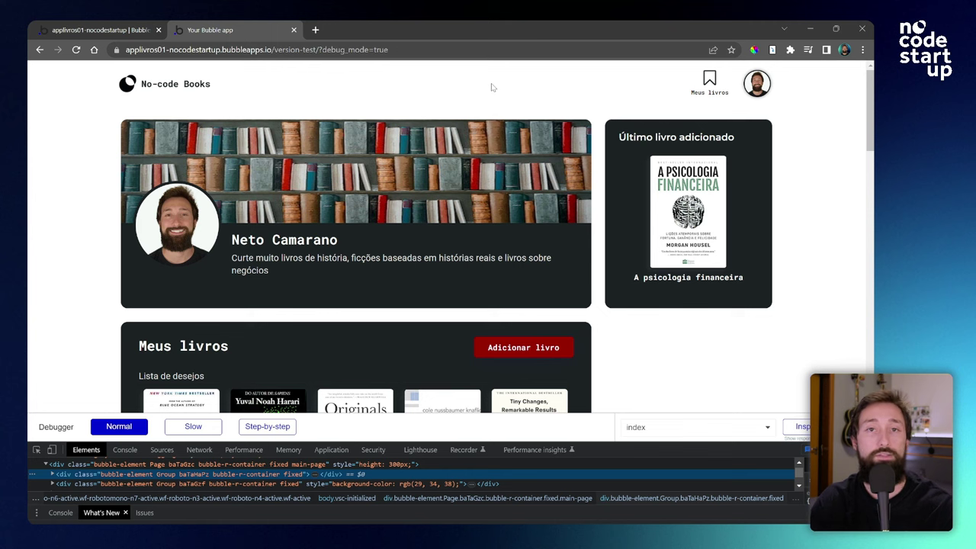
{"action": "key", "text": "ctrl+w"}
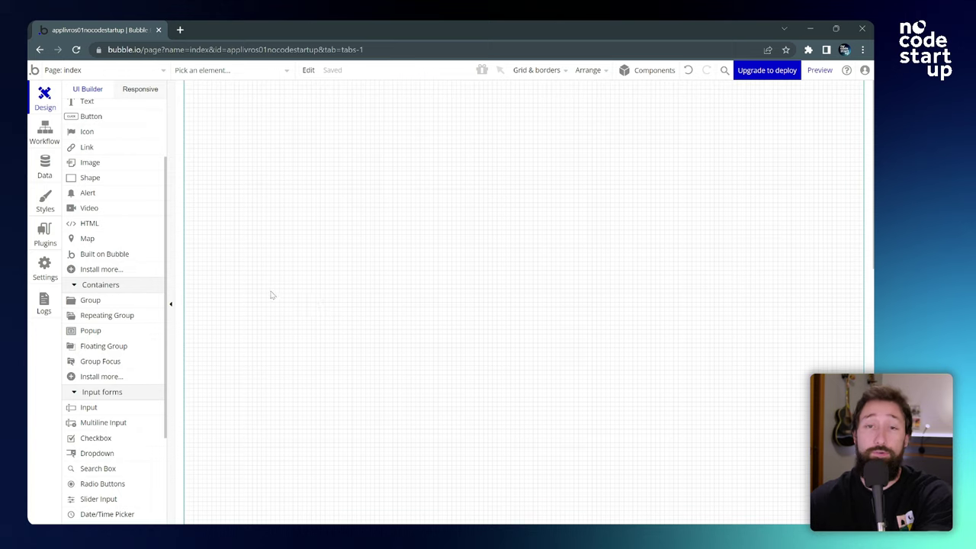
Step: Draw a Group about 777 px wide and 301 px high near the top of the index page
{"action": "left_click", "coordinate": [93, 304]}
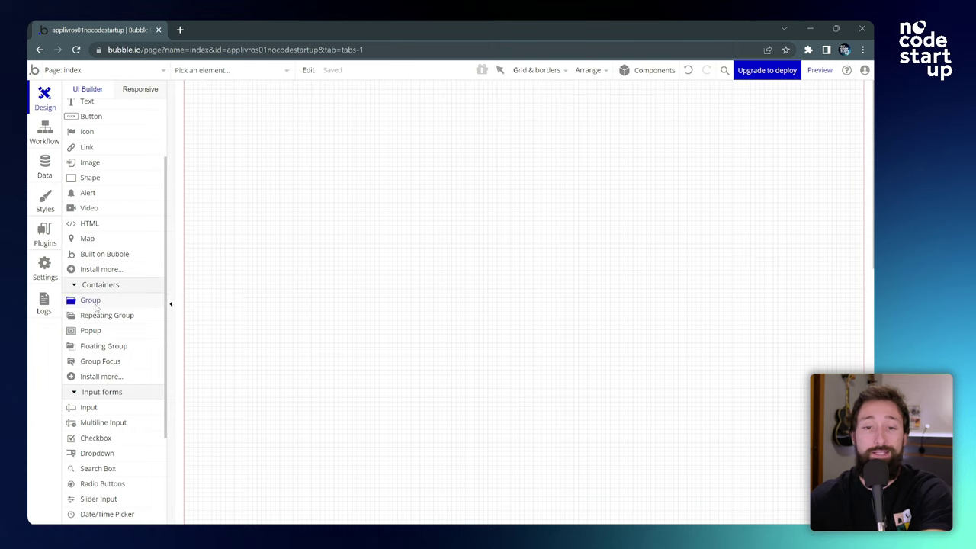
{"action": "left_click_drag", "start_coordinate": [236, 128], "coordinate": [681, 300]}
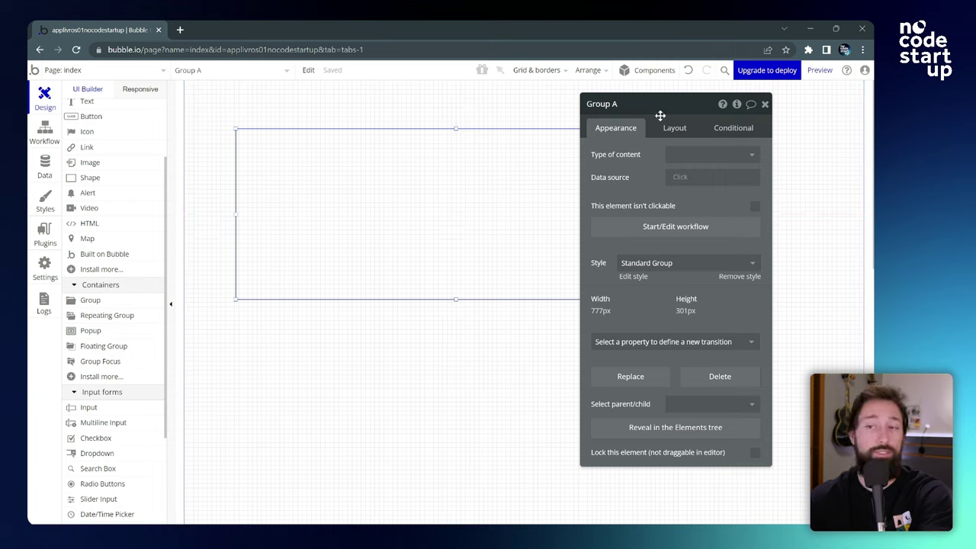
{"action": "left_click_drag", "start_coordinate": [661, 106], "coordinate": [638, 118]}
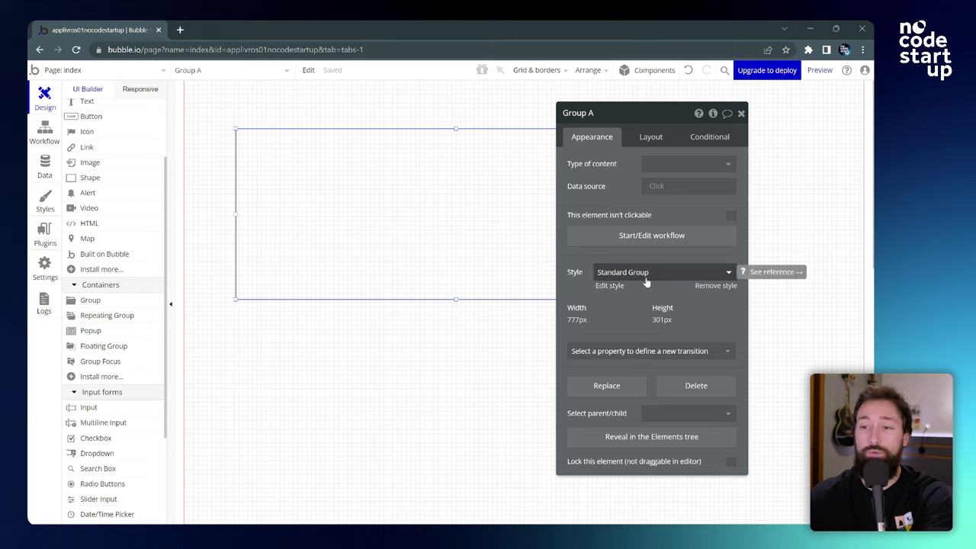
Step: Remove the new group's style and give it a flat background color of #C64949
{"action": "left_click", "coordinate": [715, 293]}
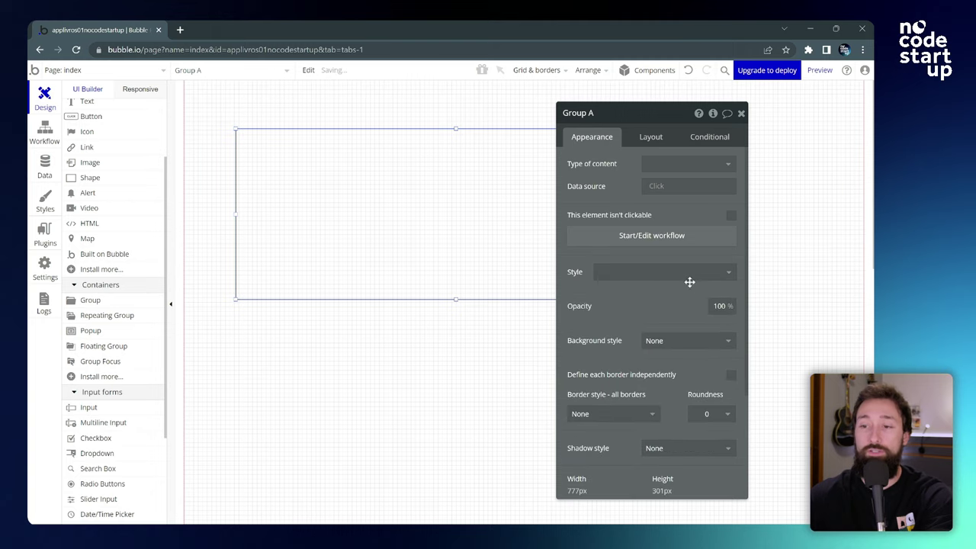
{"action": "scroll", "coordinate": [667, 279], "scroll_direction": "down", "scroll_amount": 1}
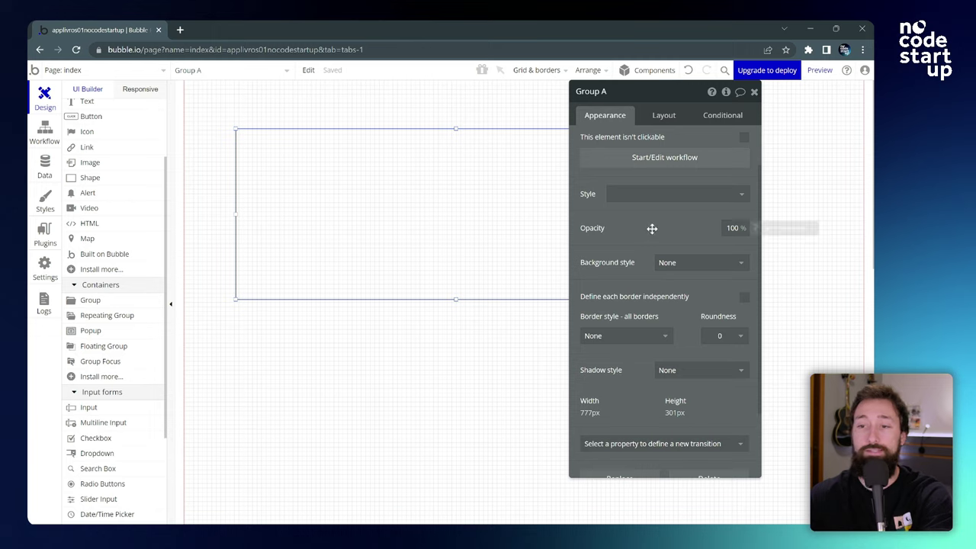
{"action": "scroll", "coordinate": [620, 237], "scroll_direction": "down", "scroll_amount": 1}
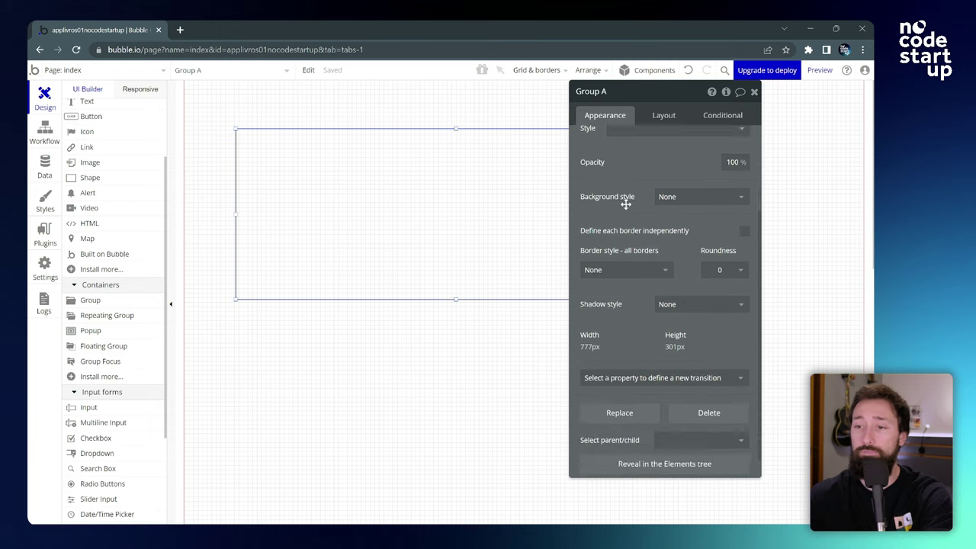
{"action": "left_click", "coordinate": [687, 229]}
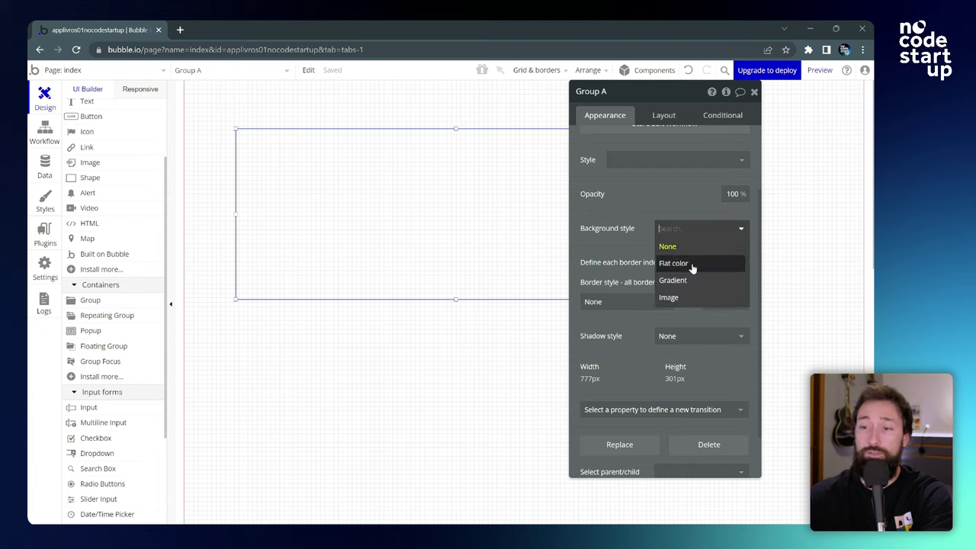
{"action": "left_click", "coordinate": [675, 263]}
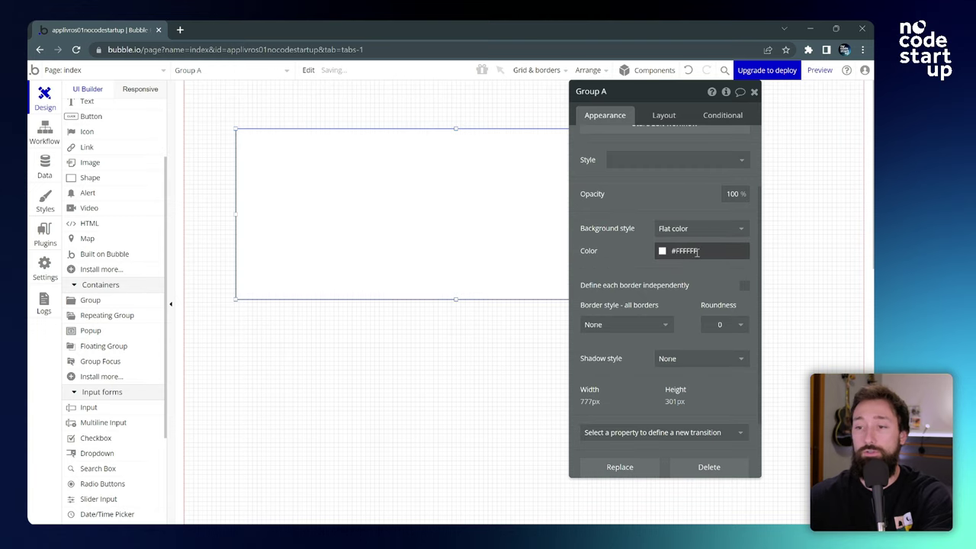
{"action": "left_click", "coordinate": [674, 252]}
{"action": "left_click", "coordinate": [689, 281]}
{"action": "left_click", "coordinate": [726, 279]}
Step: Try the Gradient and Image background styles on the group, and return it to Flat color
{"action": "left_click", "coordinate": [686, 228]}
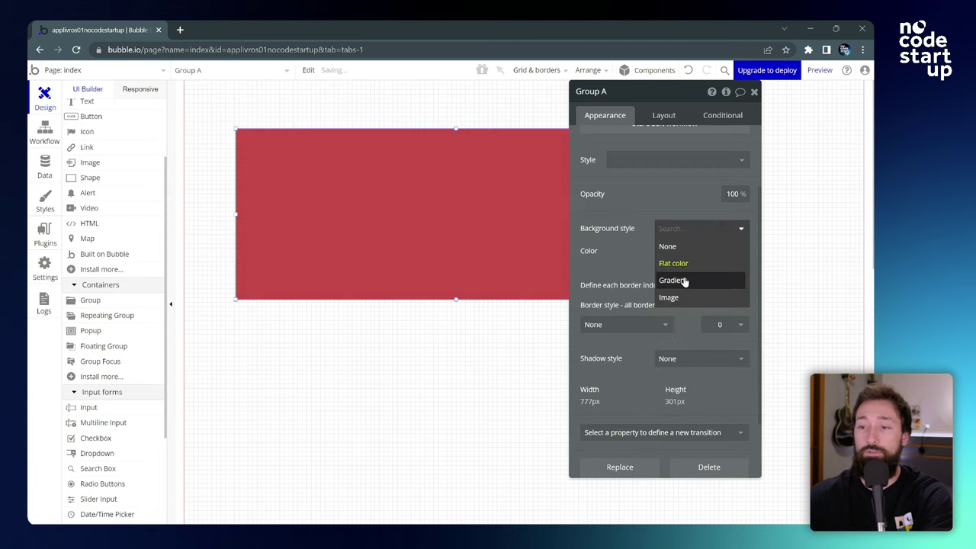
{"action": "left_click", "coordinate": [672, 280]}
{"action": "left_click", "coordinate": [687, 229]}
{"action": "left_click", "coordinate": [674, 297]}
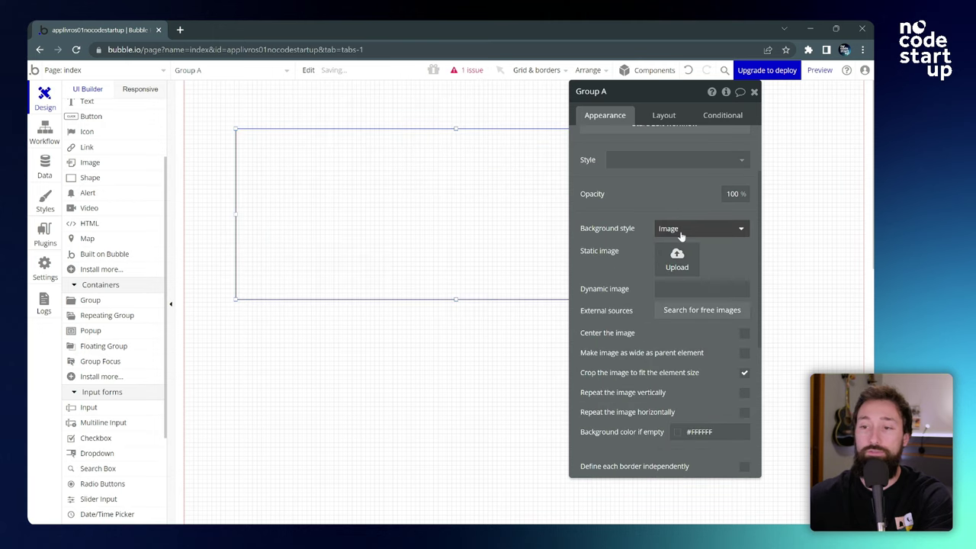
{"action": "left_click", "coordinate": [686, 229]}
{"action": "left_click", "coordinate": [675, 264]}
Step: Review the group's border style, roundness and shadow style options, keeping them at None, 0 and None
{"action": "scroll", "coordinate": [626, 251], "scroll_direction": "down", "scroll_amount": 1}
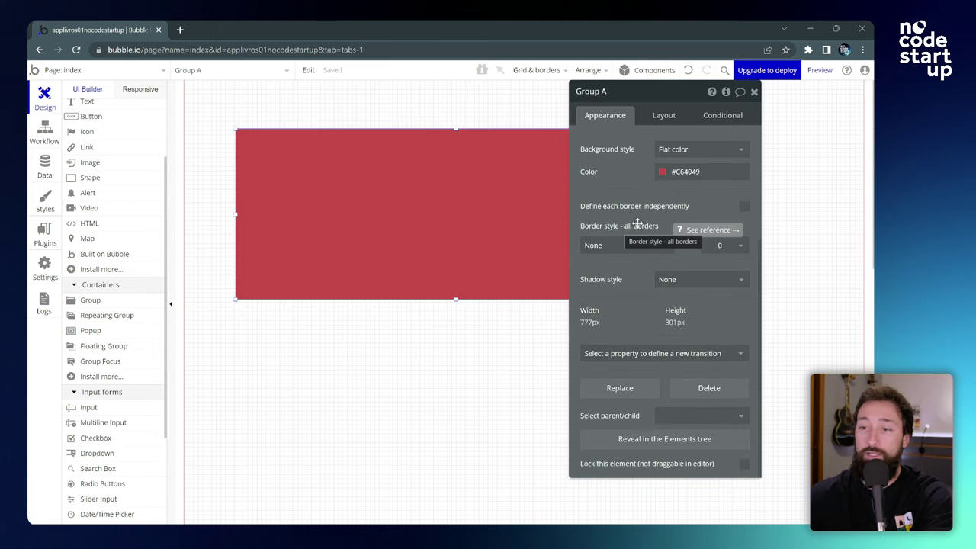
{"action": "left_click", "coordinate": [642, 247]}
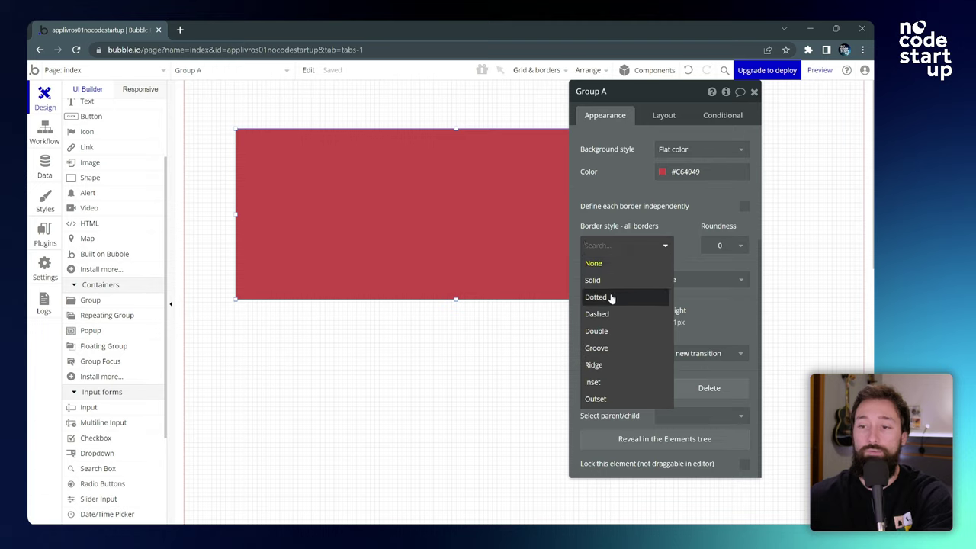
{"action": "left_click", "coordinate": [701, 203]}
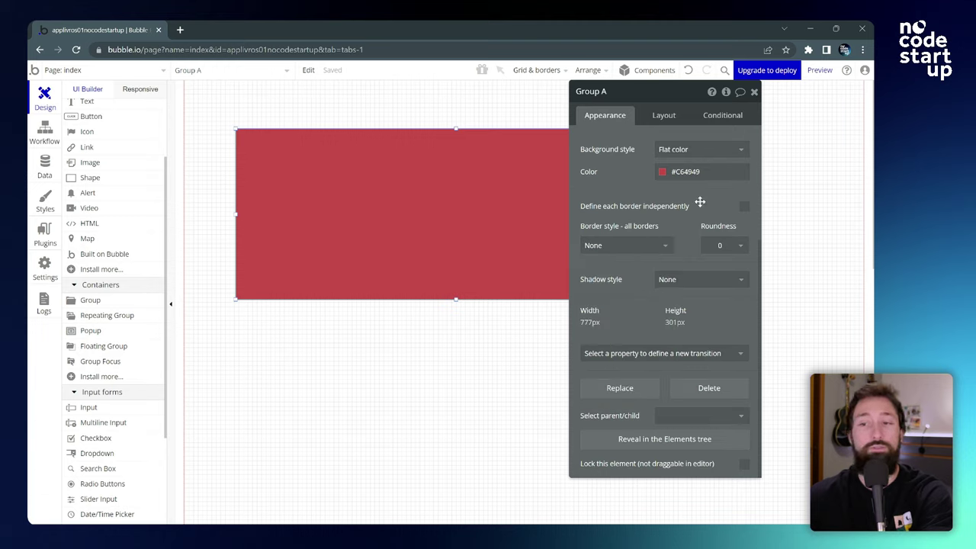
{"action": "left_click", "coordinate": [734, 248]}
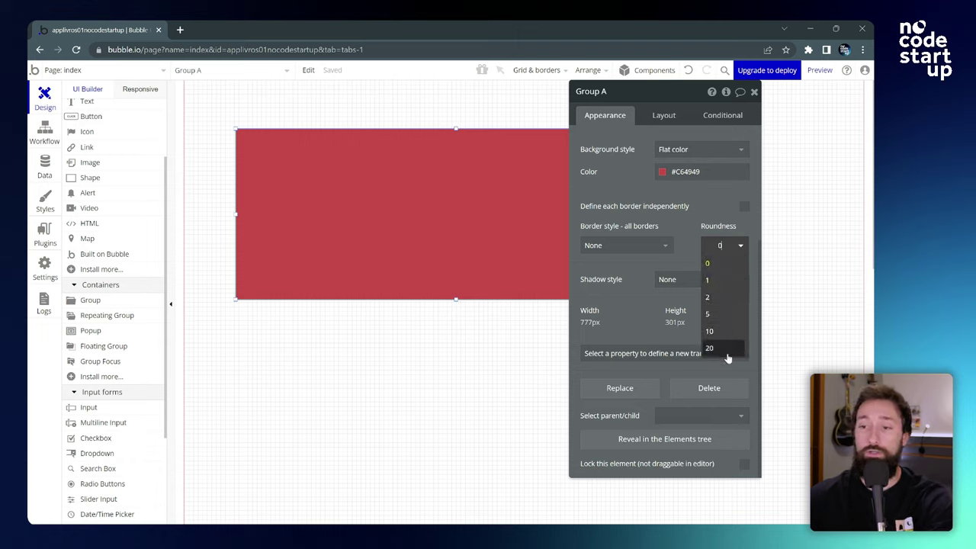
{"action": "left_click", "coordinate": [732, 250]}
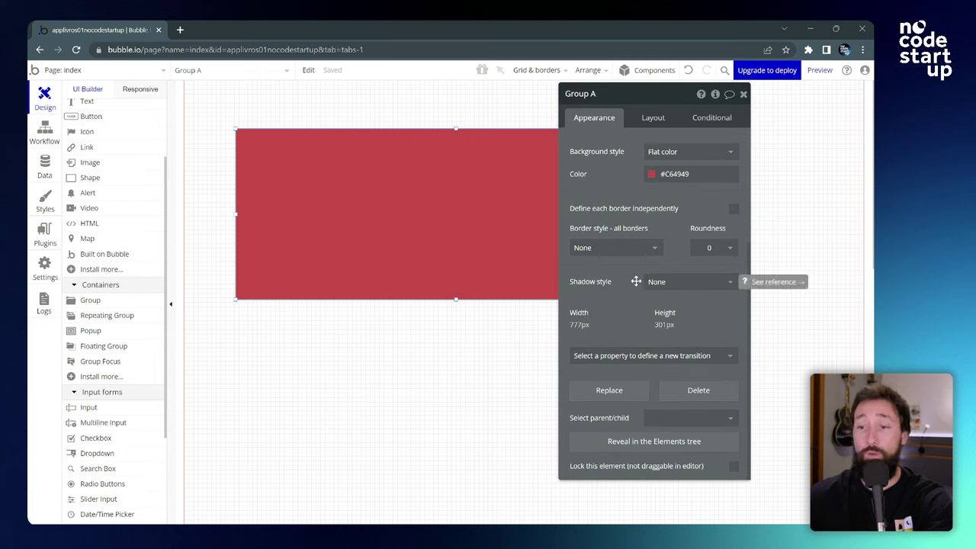
{"action": "left_click", "coordinate": [713, 283]}
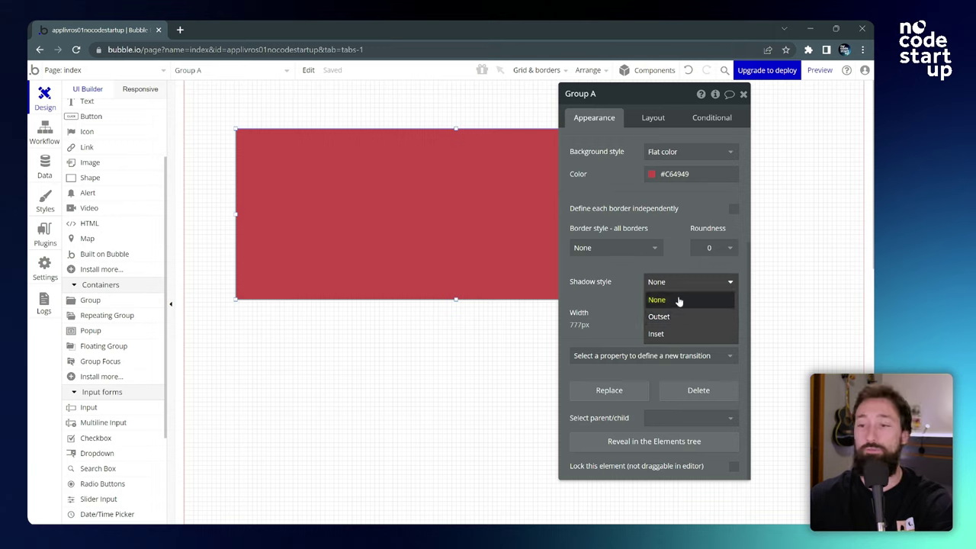
{"action": "left_click", "coordinate": [679, 301]}
{"action": "scroll", "coordinate": [632, 290], "scroll_direction": "up", "scroll_amount": 3}
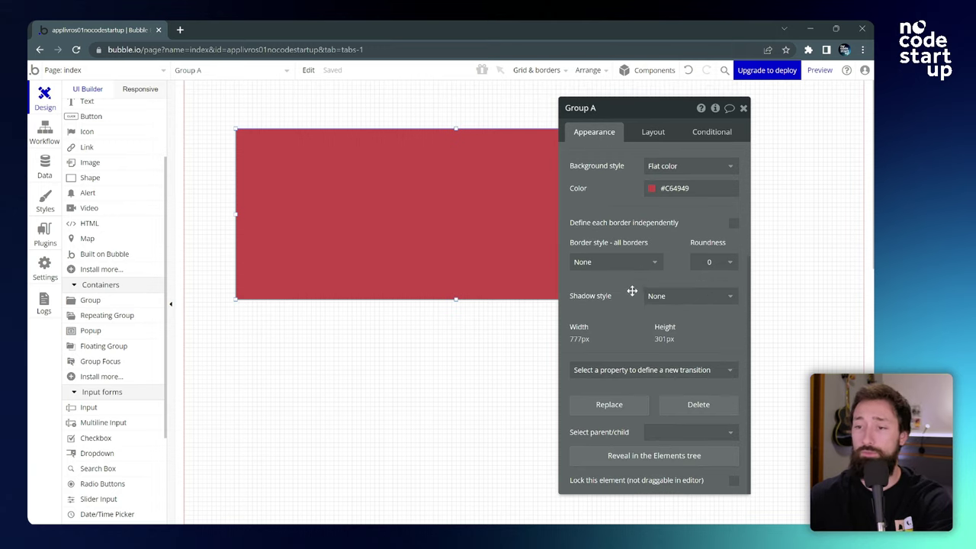
Step: Examine the group's layout settings and the available container layouts, keeping the layout Fixed
{"action": "left_click", "coordinate": [656, 134]}
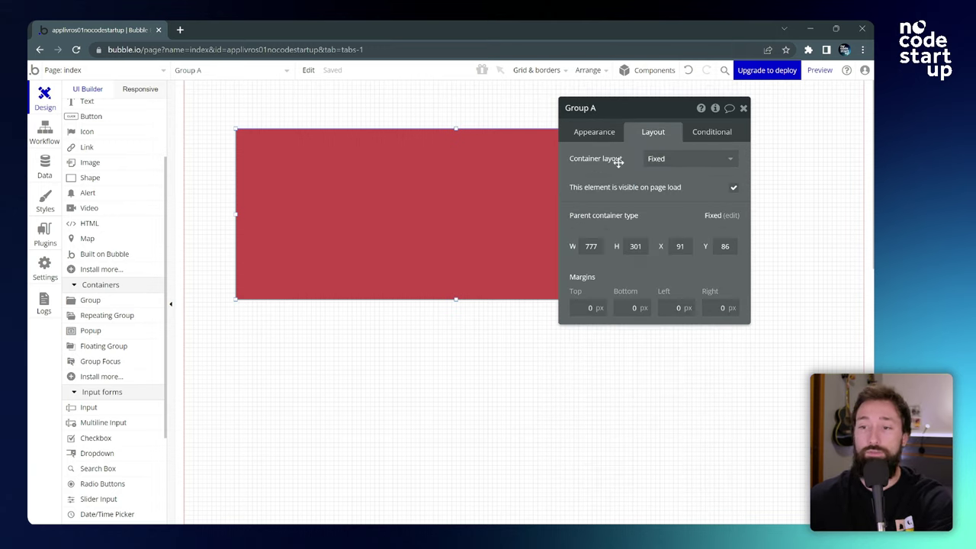
{"action": "left_click", "coordinate": [676, 159]}
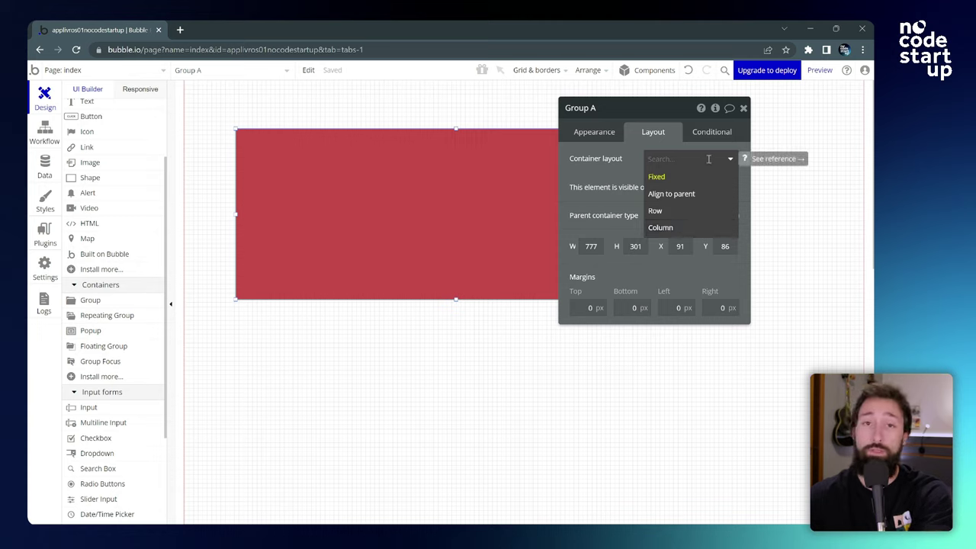
{"action": "left_click", "coordinate": [671, 178]}
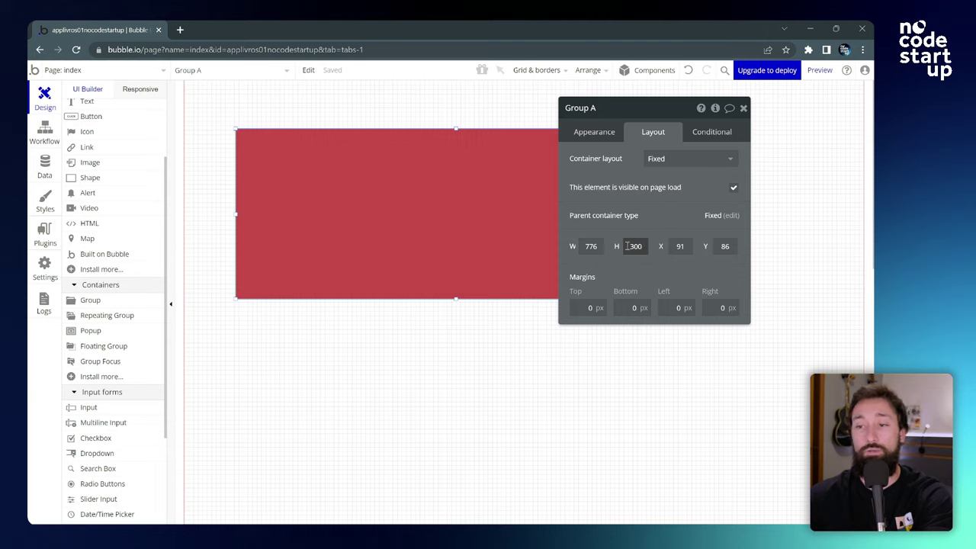
{"action": "left_click_drag", "start_coordinate": [601, 195], "coordinate": [658, 206]}
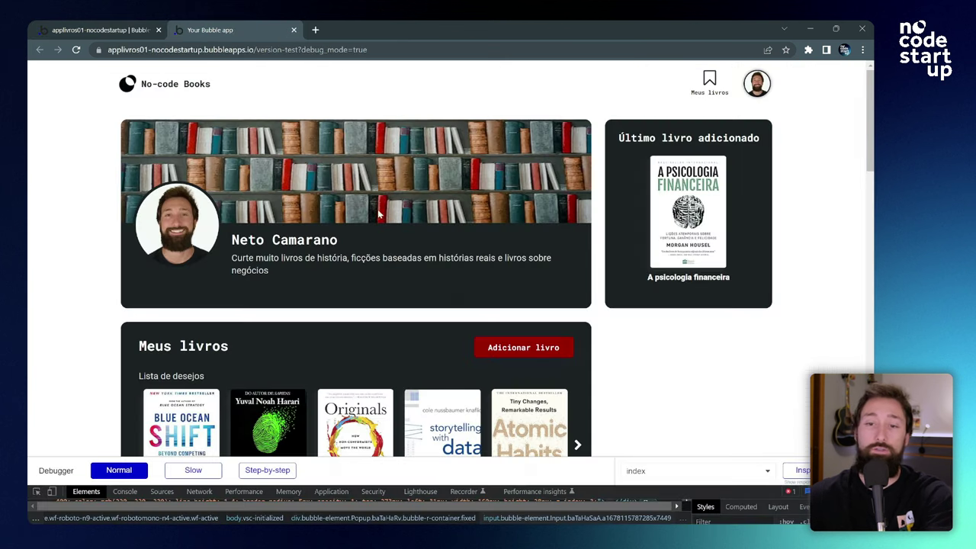
Step: Resize the group to 832 by 334 px to match the example's profile card, and move it to about X 56, Y 103
{"action": "left_click", "coordinate": [36, 492]}
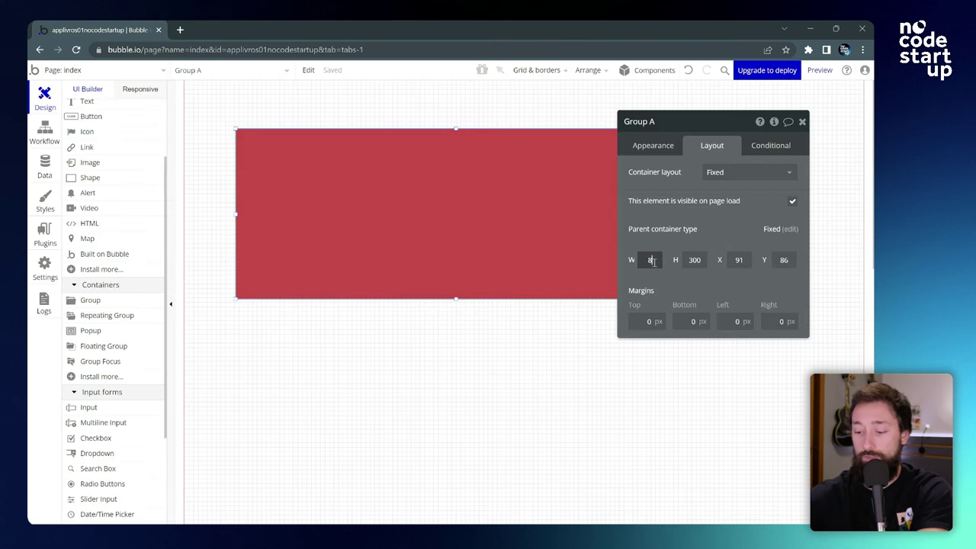
{"action": "left_click", "coordinate": [696, 260]}
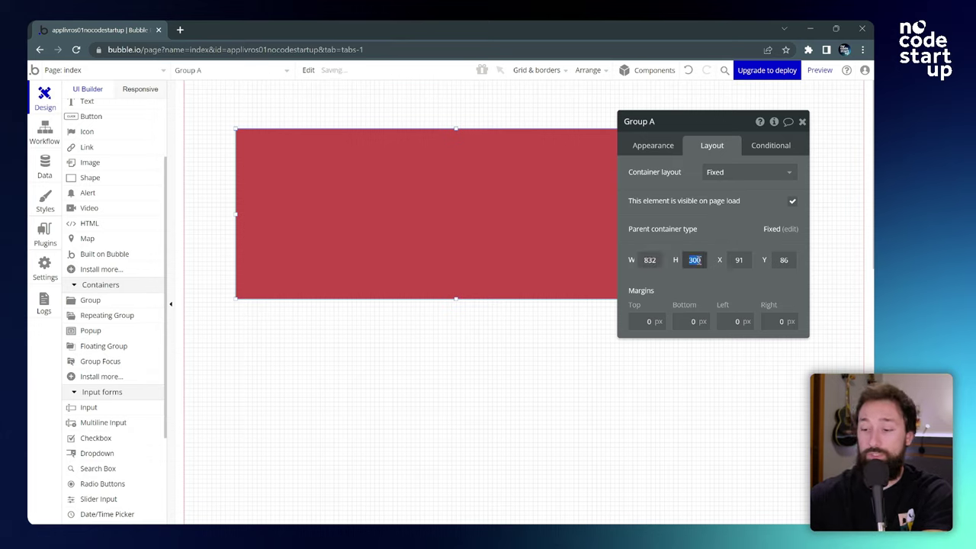
{"action": "type", "text": "332"}
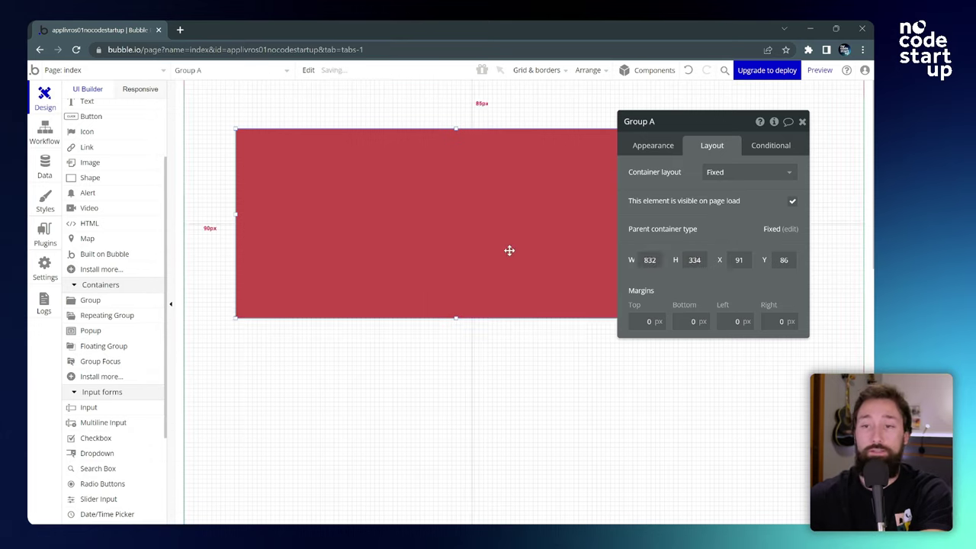
{"action": "left_click_drag", "start_coordinate": [509, 251], "coordinate": [436, 249]}
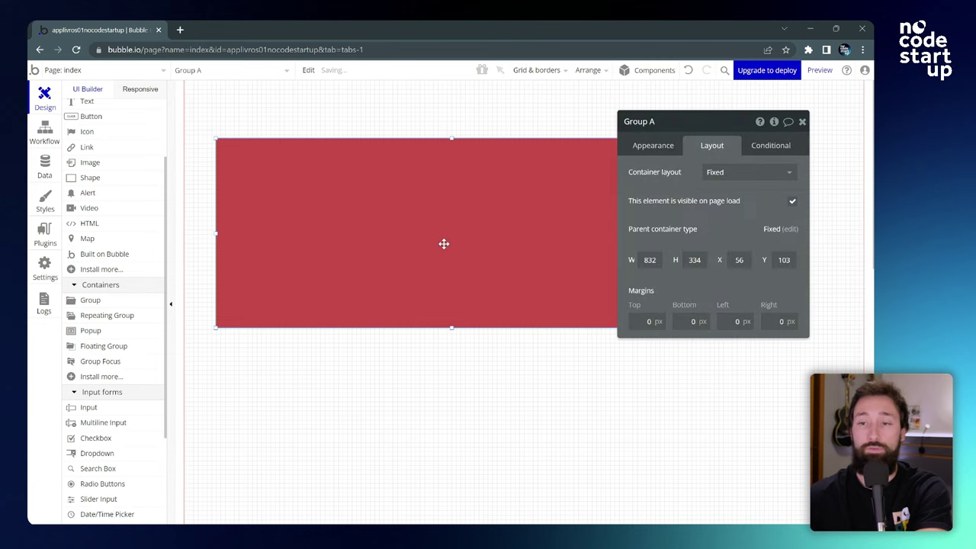
Step: Inspect the example profile card's background color and set the group's flat color to #1D2226
{"action": "left_click", "coordinate": [655, 149]}
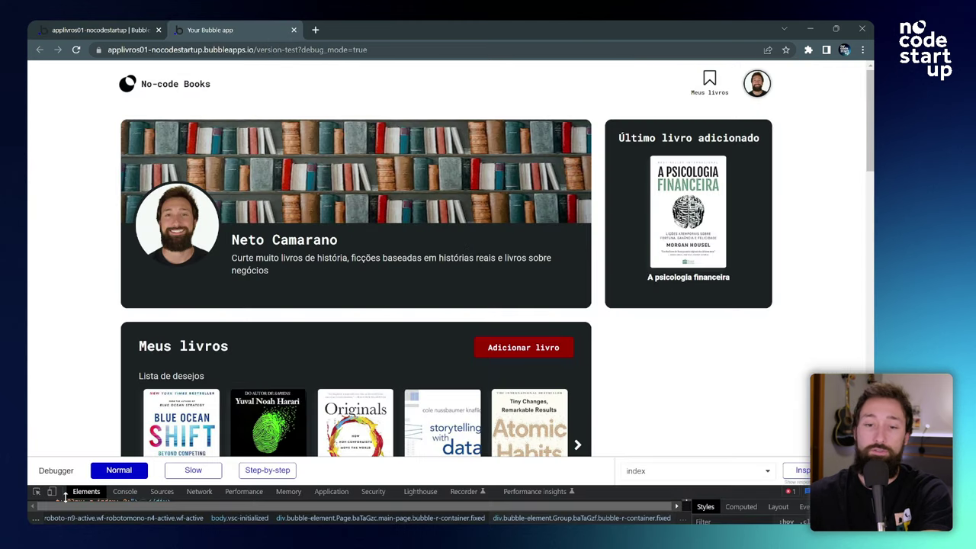
{"action": "key", "text": "ctrl+shift+c"}
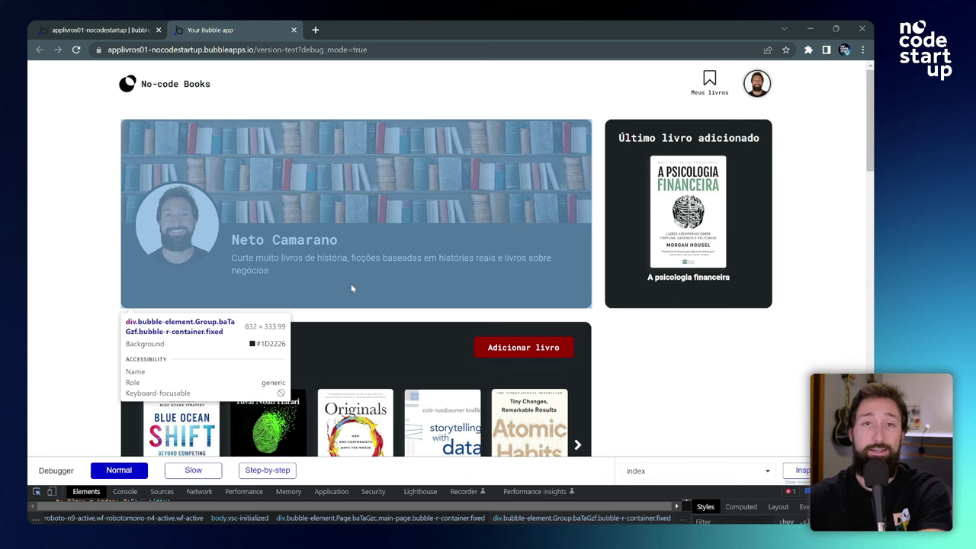
{"action": "left_click", "coordinate": [351, 284]}
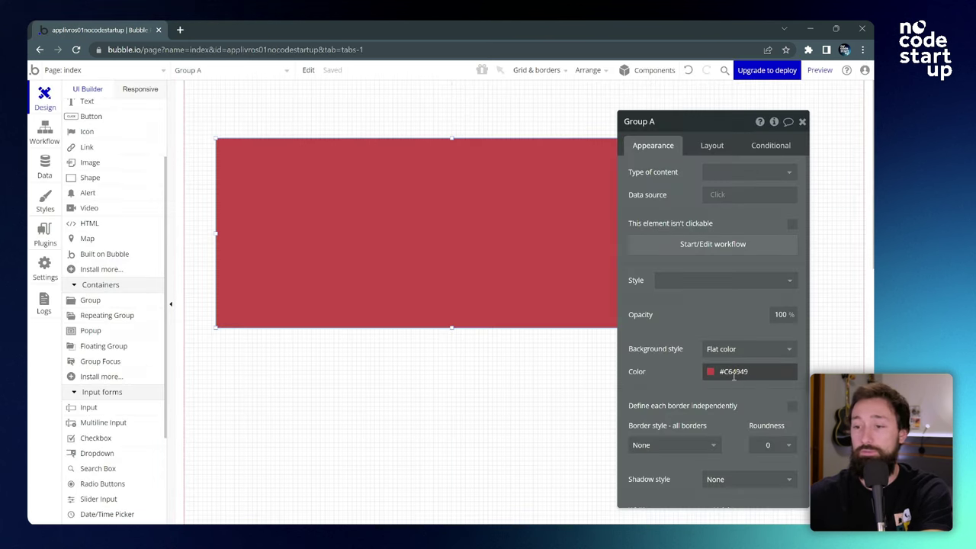
{"action": "left_click", "coordinate": [734, 374]}
{"action": "type", "text": "#1d22"}
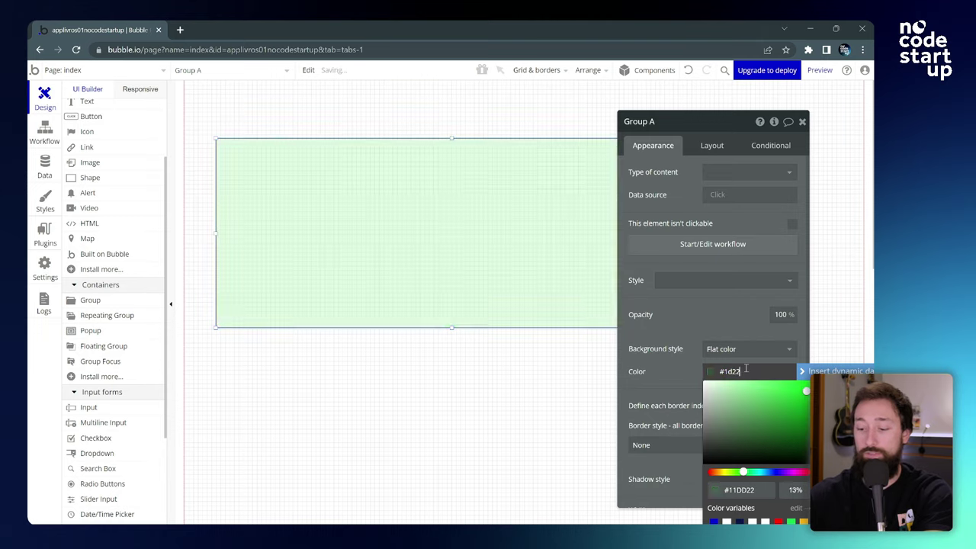
{"action": "type", "text": "26"}
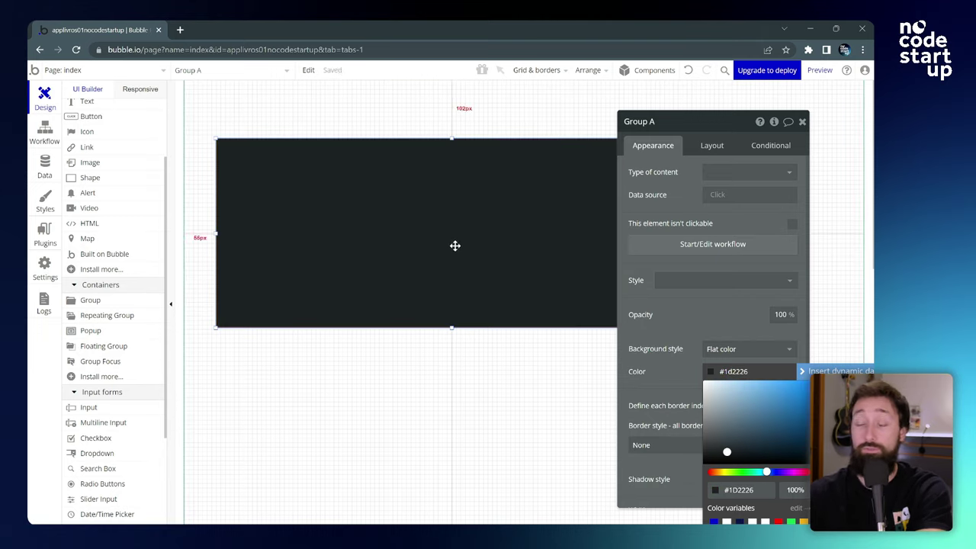
{"action": "left_click", "coordinate": [467, 299]}
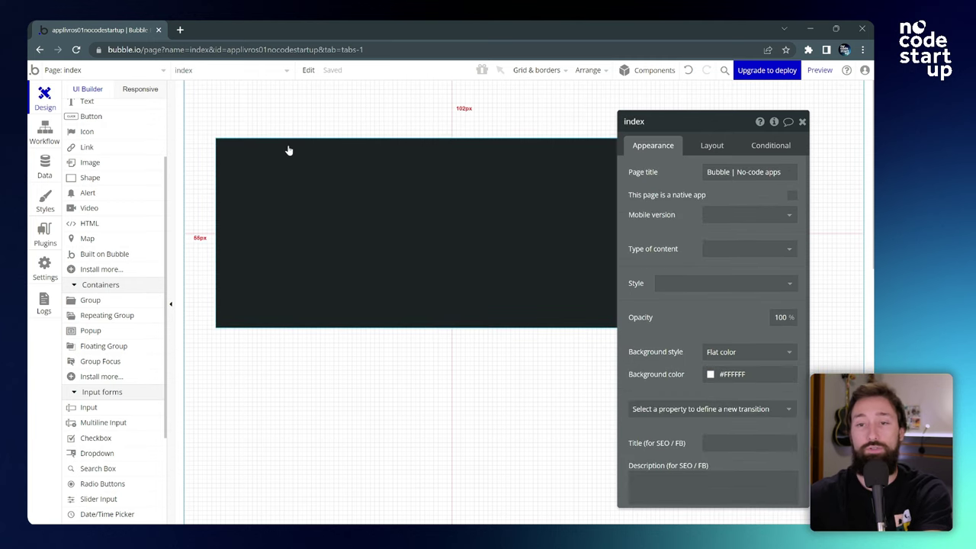
Step: Set the dark group's corner roundness to 20 and close the property editor
{"action": "left_click", "coordinate": [327, 163]}
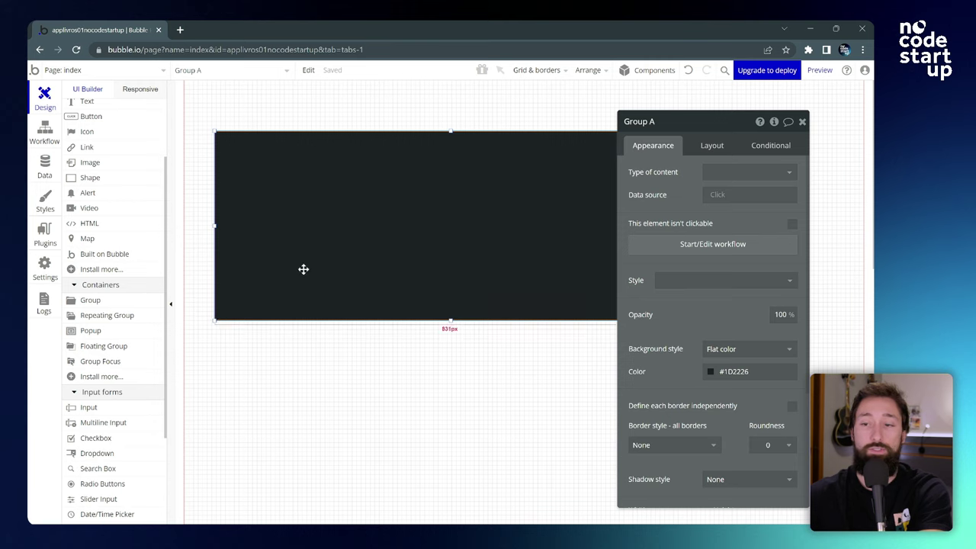
{"action": "scroll", "coordinate": [674, 296], "scroll_direction": "down", "scroll_amount": 2}
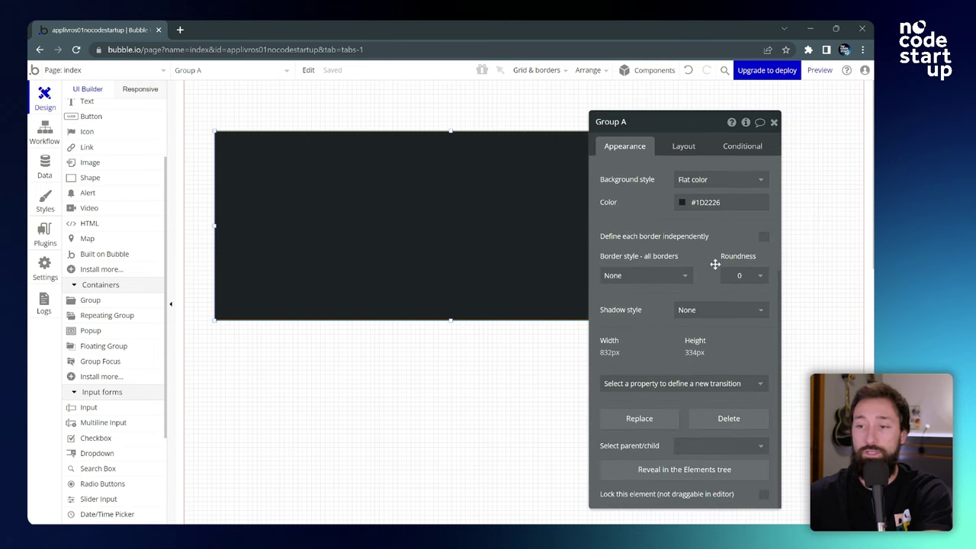
{"action": "left_click", "coordinate": [744, 276]}
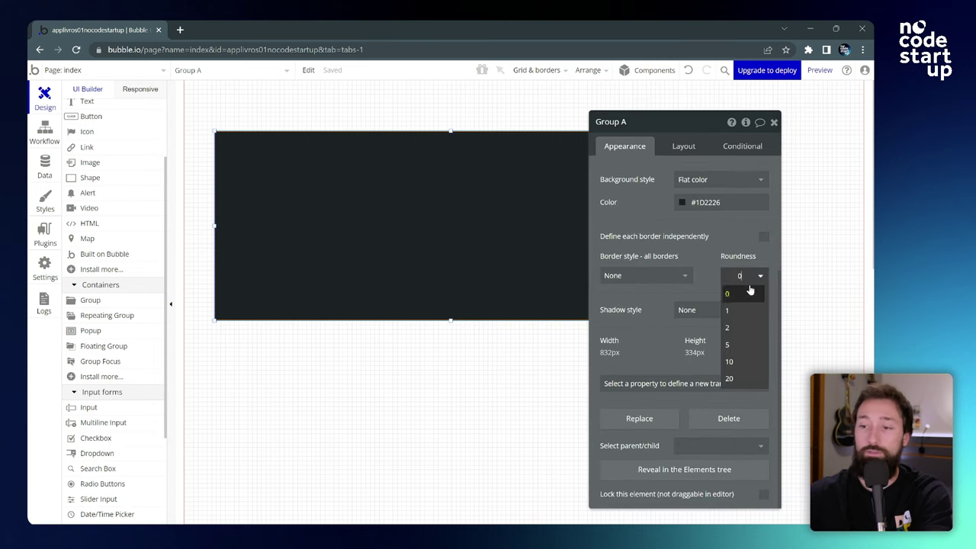
{"action": "left_click", "coordinate": [729, 379]}
{"action": "left_click", "coordinate": [491, 389]}
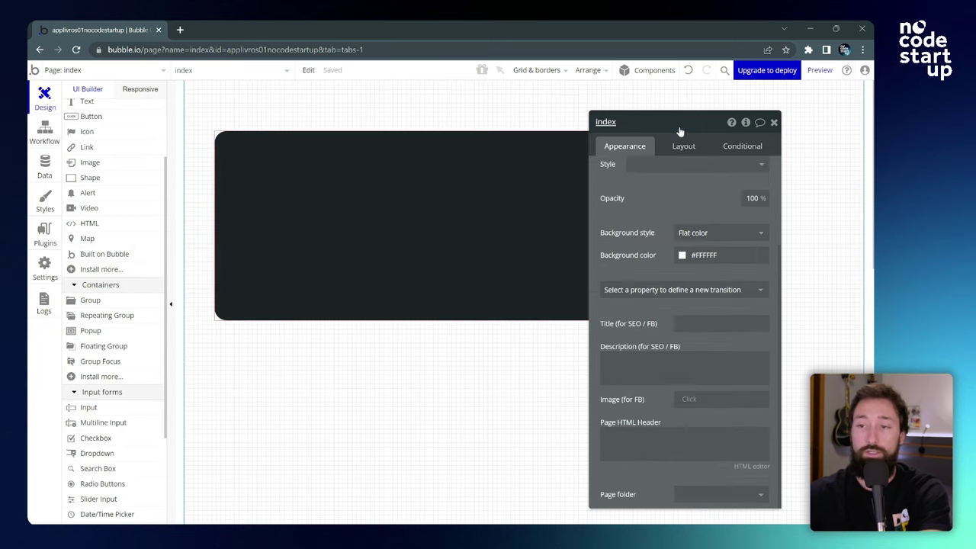
{"action": "left_click_drag", "start_coordinate": [679, 135], "coordinate": [681, 199]}
{"action": "left_click", "coordinate": [776, 191]}
Step: Reposition the rounded group about 38 px from the page's left edge and 73 px from its top
{"action": "left_click", "coordinate": [514, 214]}
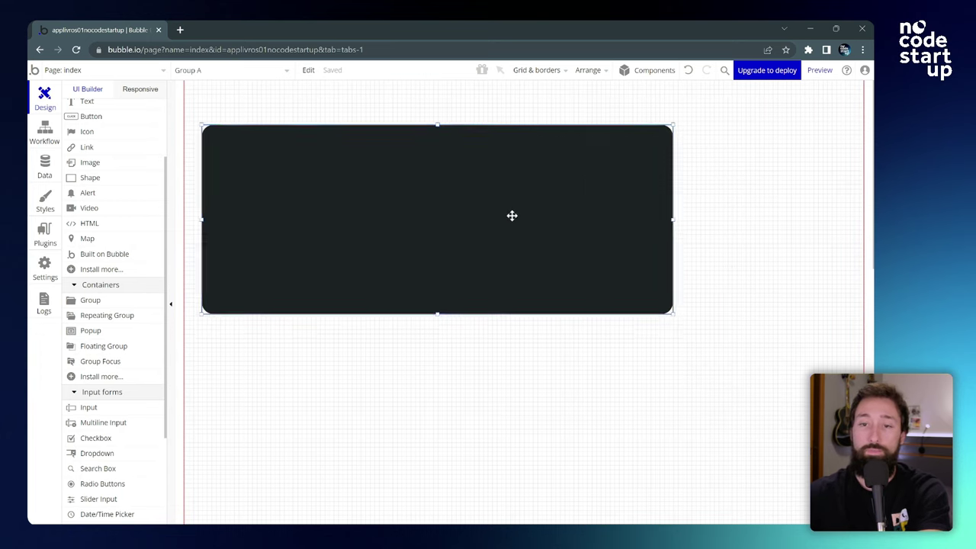
{"action": "left_click_drag", "start_coordinate": [524, 220], "coordinate": [521, 222]}
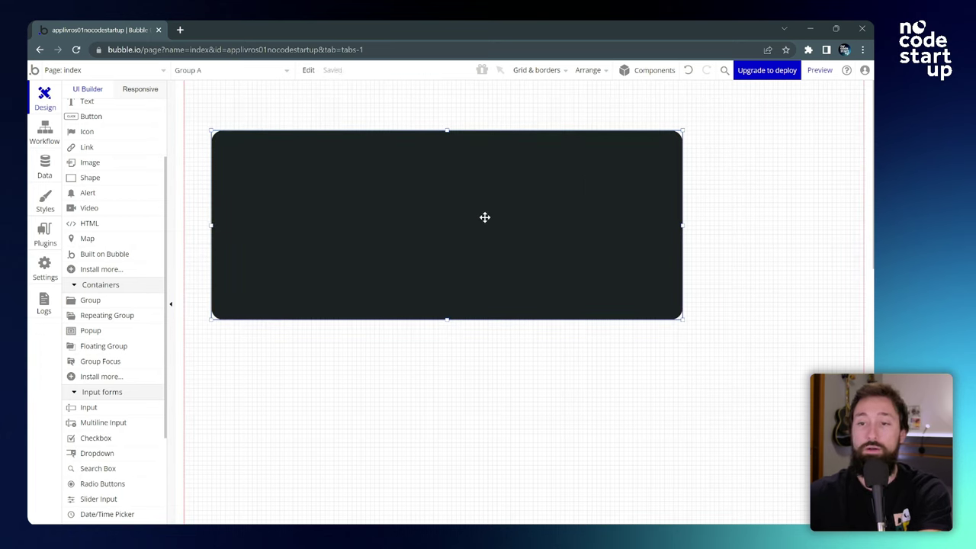
{"action": "left_click_drag", "start_coordinate": [491, 213], "coordinate": [478, 204]}
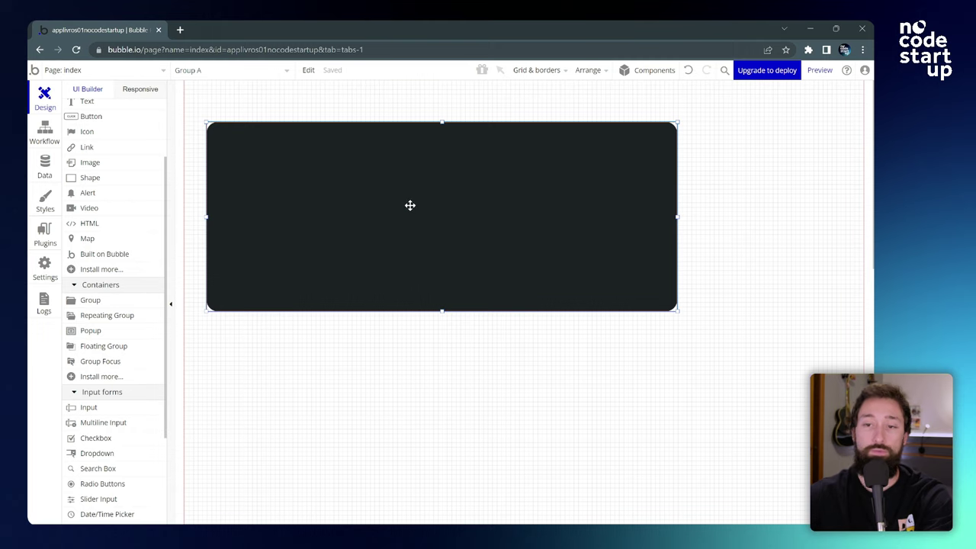
Step: Paste a copy of the group directly below the original at the same width, and make the copy much taller
{"action": "key", "text": "ctrl+v"}
{"action": "left_click_drag", "start_coordinate": [412, 219], "coordinate": [388, 363]}
{"action": "scroll", "coordinate": [447, 261], "scroll_direction": "down", "scroll_amount": 2}
{"action": "scroll", "coordinate": [447, 262], "scroll_direction": "down", "scroll_amount": 2}
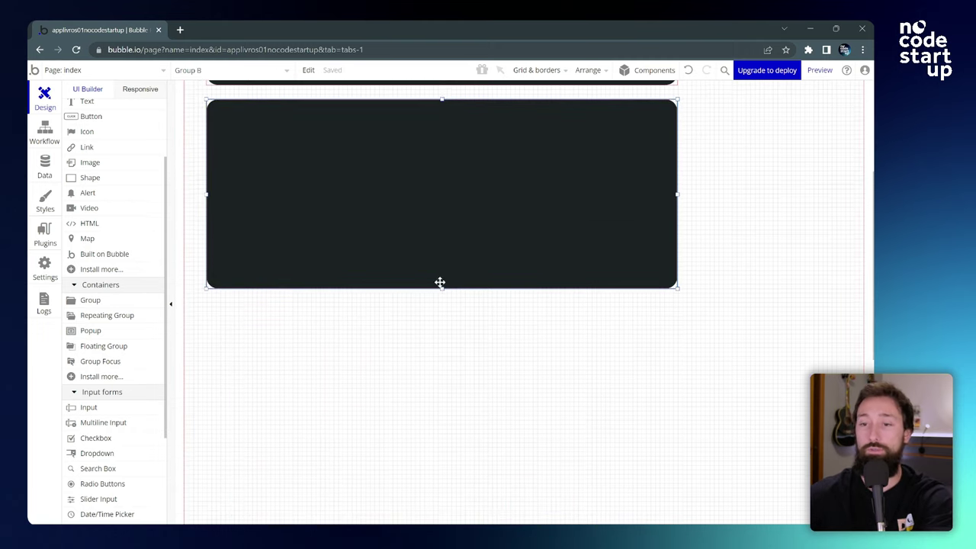
{"action": "scroll", "coordinate": [441, 289], "scroll_direction": "down", "scroll_amount": 1}
{"action": "left_click_drag", "start_coordinate": [442, 231], "coordinate": [435, 496]}
Step: Add another copy of the top group, narrow it, and place it beside the original on its right, aligned in height
{"action": "scroll", "coordinate": [414, 322], "scroll_direction": "up", "scroll_amount": 5}
{"action": "left_click", "coordinate": [428, 200]}
{"action": "left_click_drag", "start_coordinate": [318, 190], "coordinate": [492, 187]}
{"action": "left_click_drag", "start_coordinate": [381, 217], "coordinate": [689, 221]}
{"action": "left_click", "coordinate": [420, 100]}
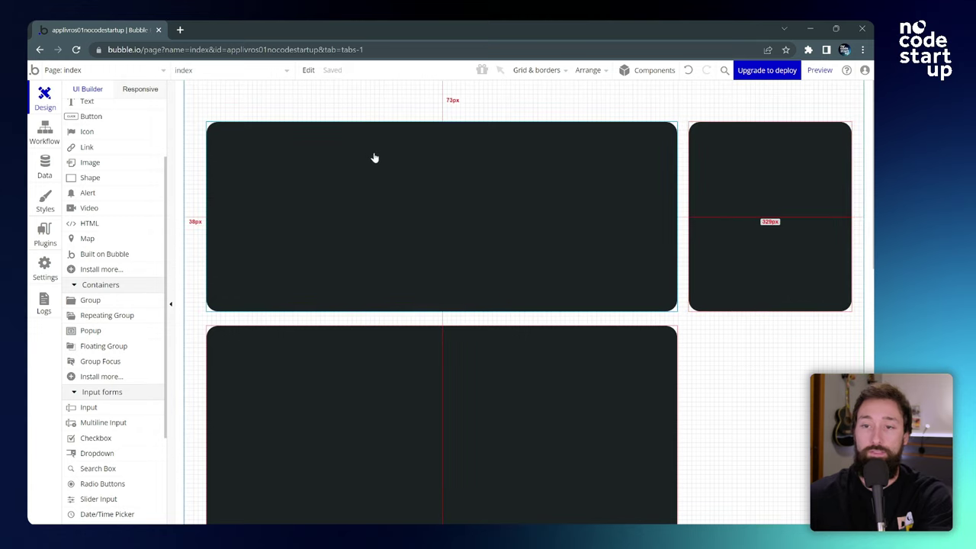
Step: Select all three groups and move them together slightly down and to the left
{"action": "left_click", "coordinate": [347, 187]}
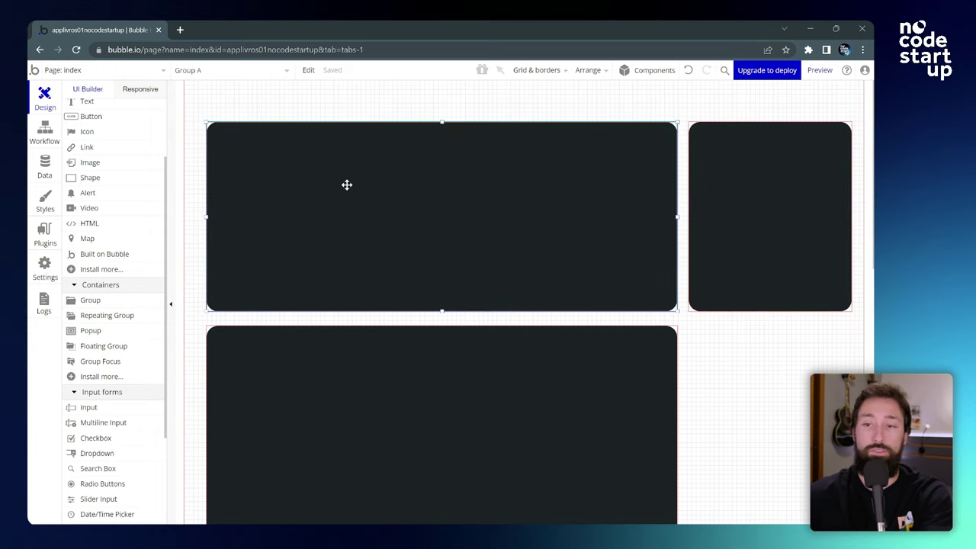
{"action": "left_click", "coordinate": [741, 214], "text": "shift"}
{"action": "left_click", "coordinate": [446, 223]}
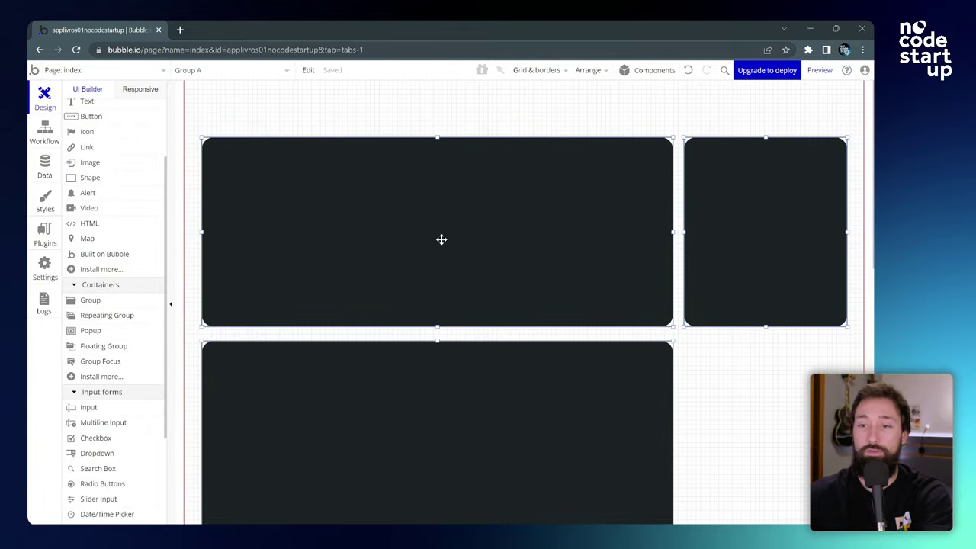
Step: Deselect the groups and examine the bookshelf cover image of the profile card on the No-code Books page
{"action": "left_click", "coordinate": [376, 125]}
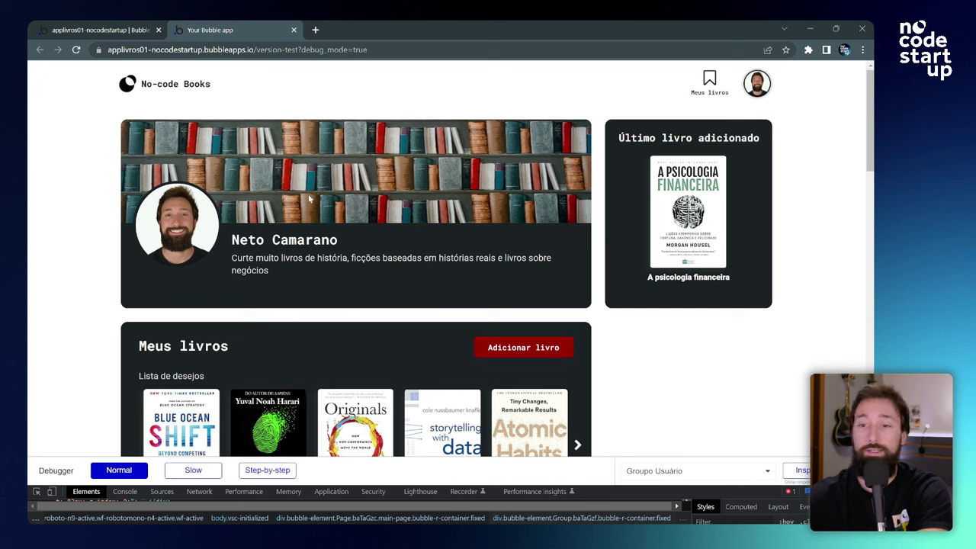
{"action": "right_click", "coordinate": [303, 167]}
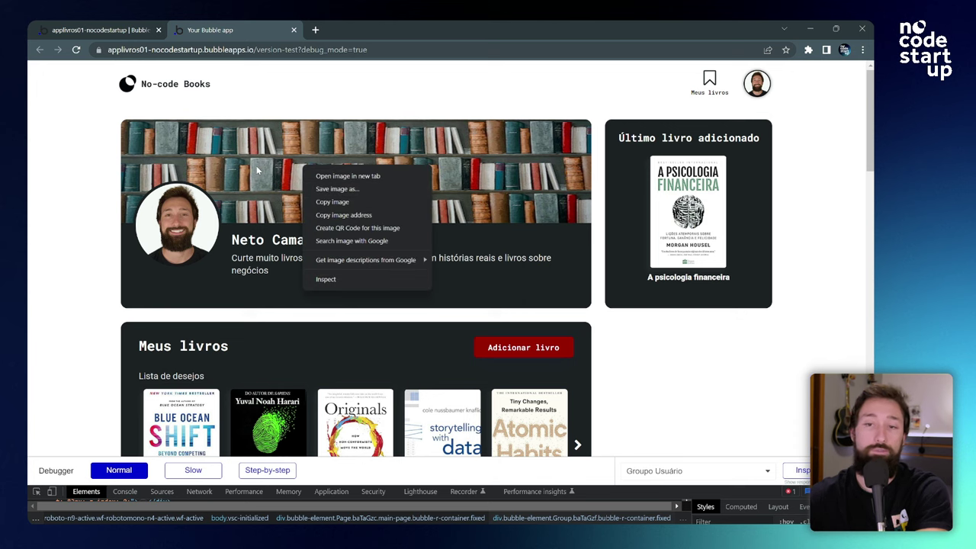
{"action": "key", "text": "Escape"}
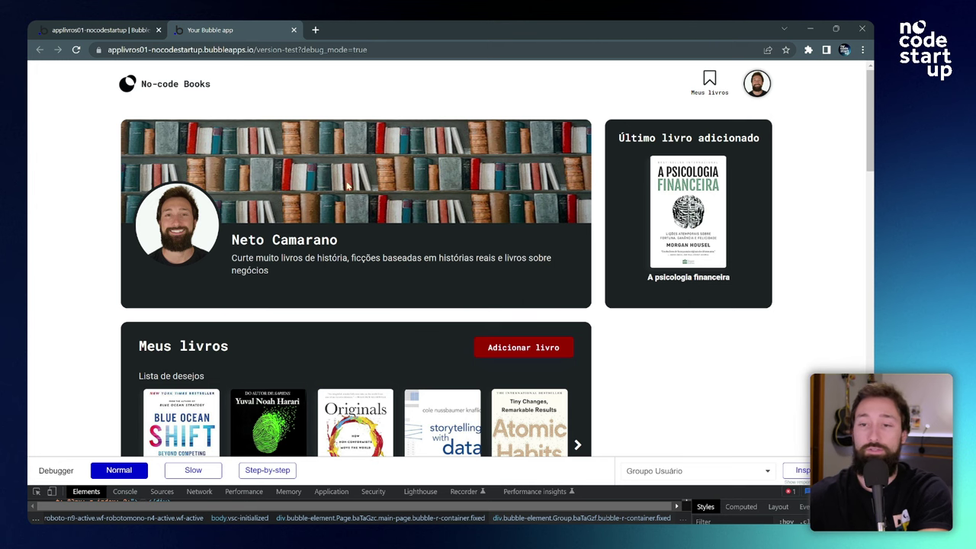
Step: Return to the index page in the editor and add an image element across the upper part of the wide top group
{"action": "key", "text": "ctrl+w"}
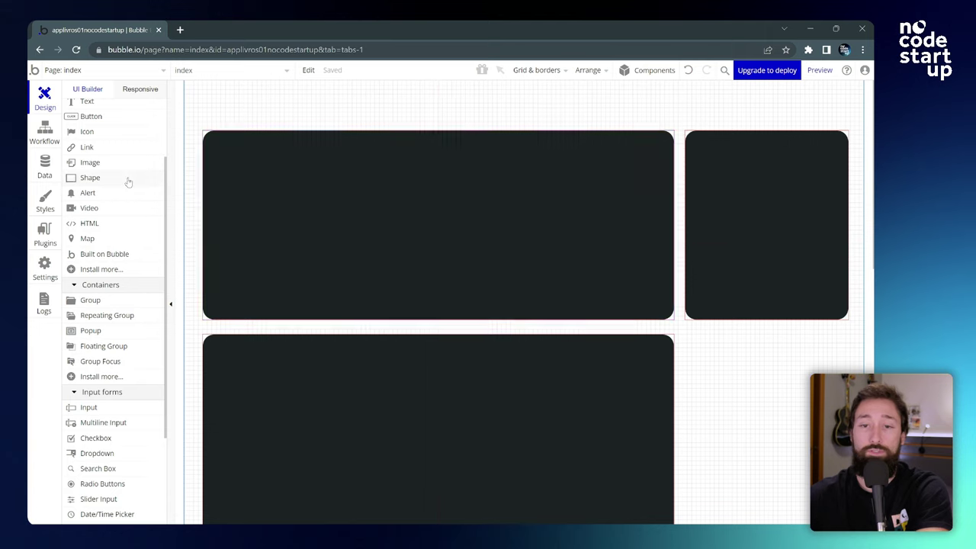
{"action": "scroll", "coordinate": [105, 158], "scroll_direction": "up", "scroll_amount": 3}
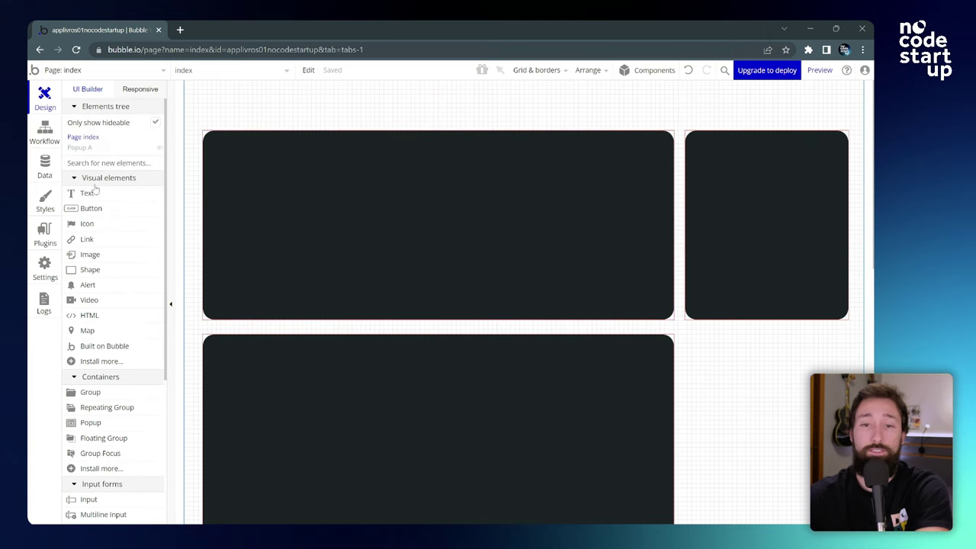
{"action": "left_click", "coordinate": [89, 255]}
{"action": "mouse_move", "coordinate": [226, 140]}
{"action": "left_mouse_down"}
{"action": "mouse_move", "coordinate": [573, 188]}
{"action": "mouse_move", "coordinate": [647, 225]}
{"action": "left_mouse_up"}
{"action": "key", "text": "Escape"}
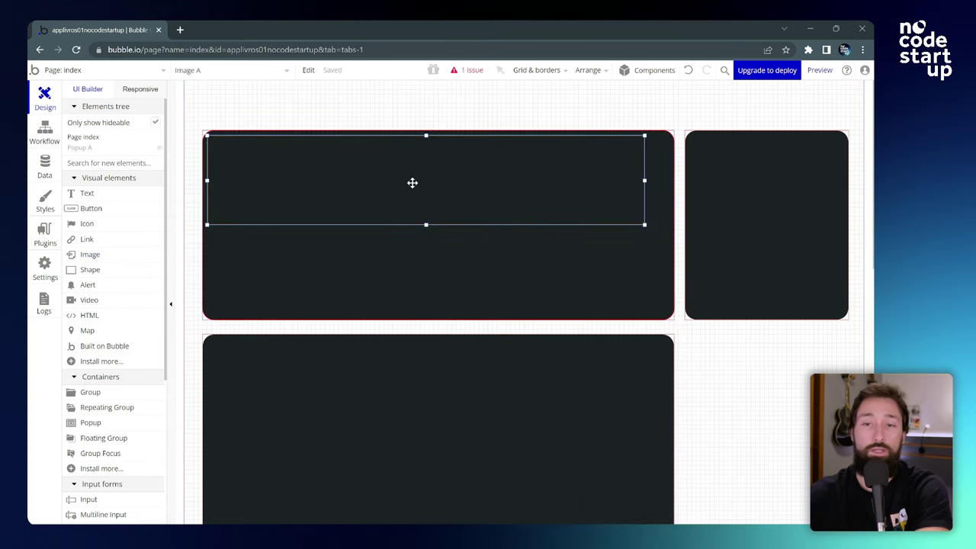
Step: Align the image with the group's top-left corner and resize it to 832 by 183 px so it spans the group's width
{"action": "left_click_drag", "start_coordinate": [412, 182], "coordinate": [410, 179]}
{"action": "double_click", "coordinate": [422, 223]}
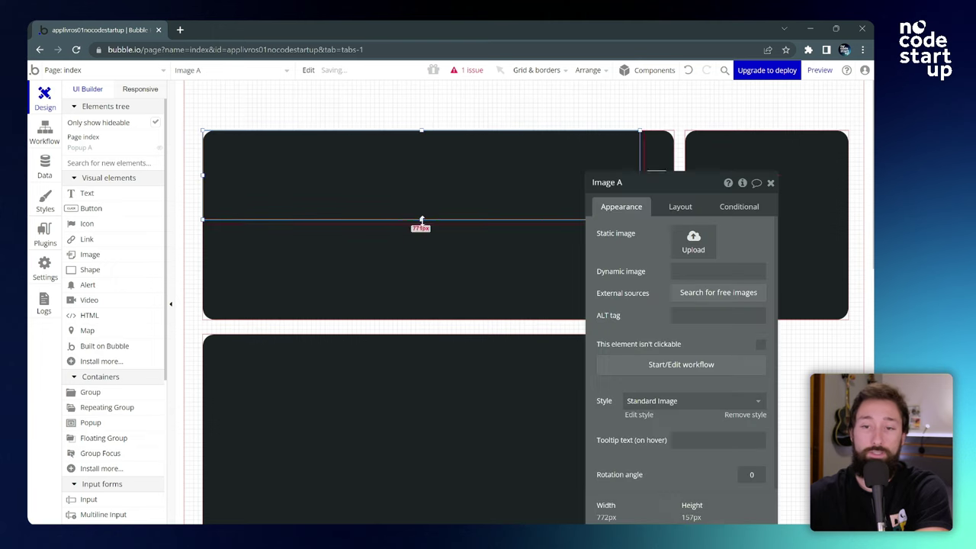
{"action": "left_click_drag", "start_coordinate": [422, 223], "coordinate": [421, 234]}
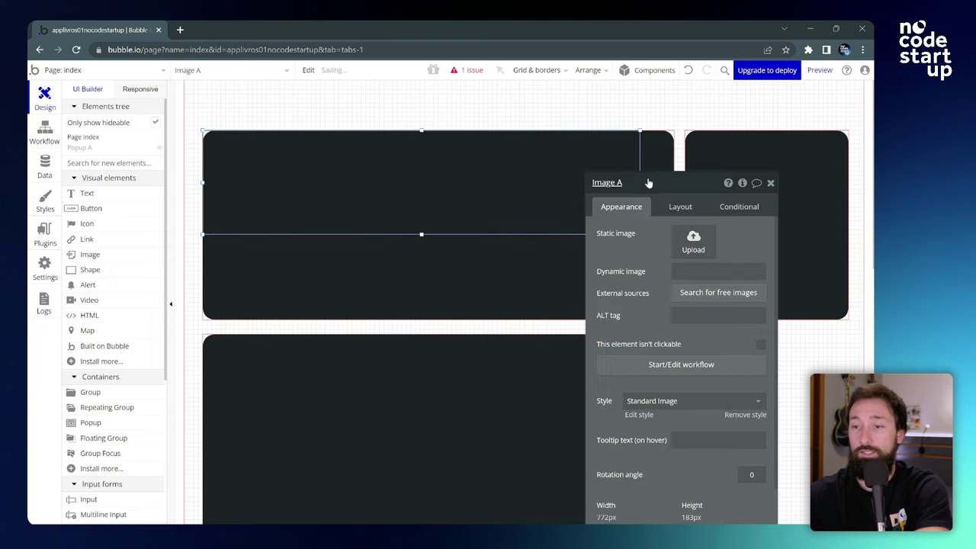
{"action": "left_click_drag", "start_coordinate": [641, 183], "coordinate": [672, 188]}
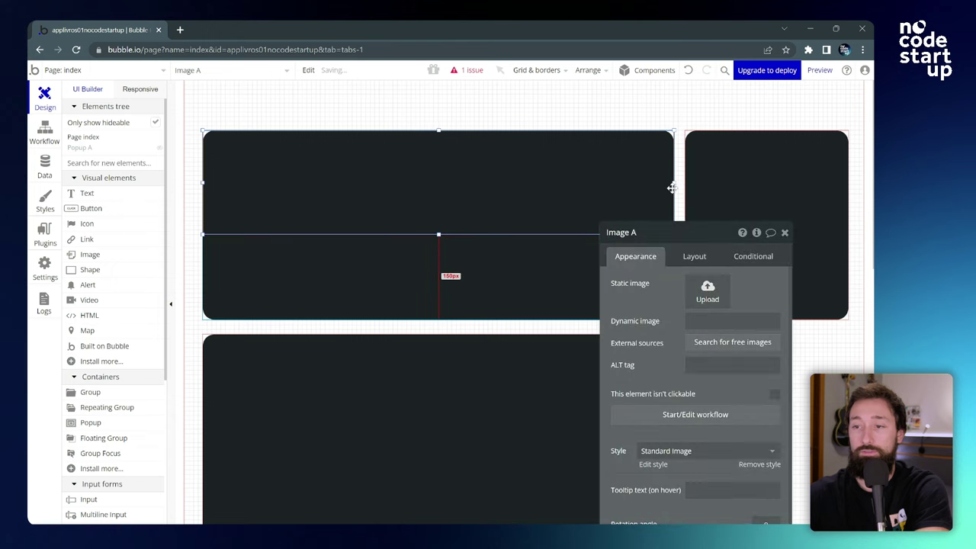
{"action": "left_click_drag", "start_coordinate": [678, 240], "coordinate": [677, 132]}
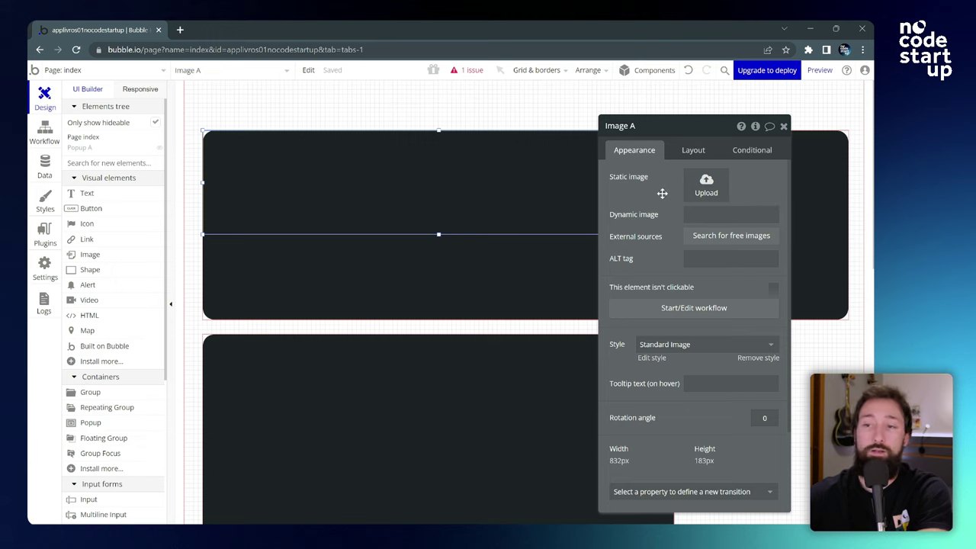
Step: Upload the Book Shelf picture from the Curso Gratuito folder as the banner's static image
{"action": "left_click_drag", "start_coordinate": [658, 192], "coordinate": [630, 189]}
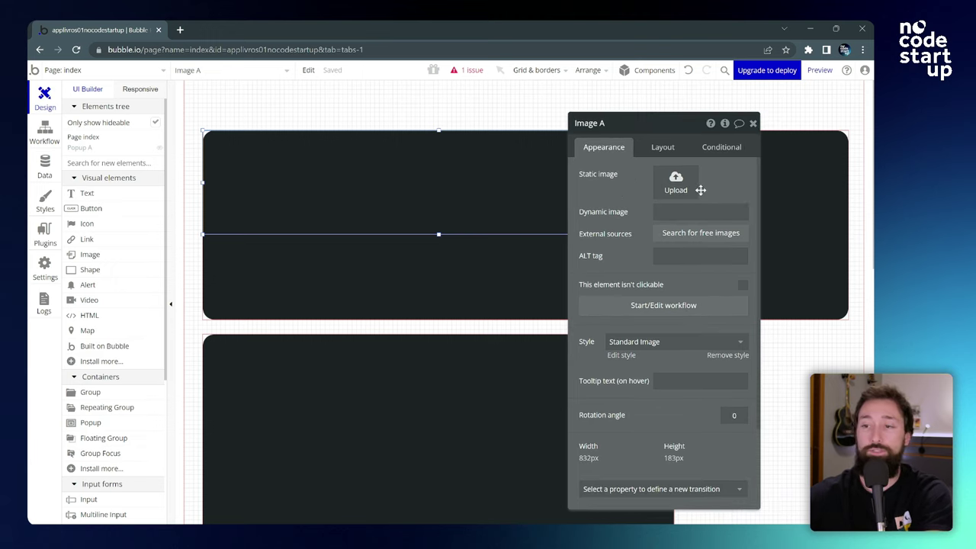
{"action": "left_click", "coordinate": [676, 182]}
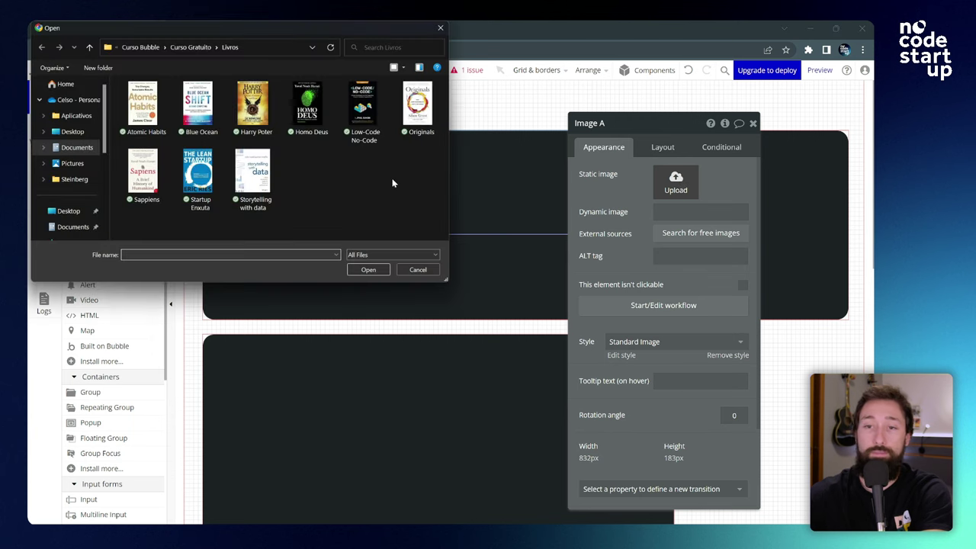
{"action": "left_click", "coordinate": [191, 48]}
{"action": "left_click", "coordinate": [200, 107]}
{"action": "left_click", "coordinate": [368, 269]}
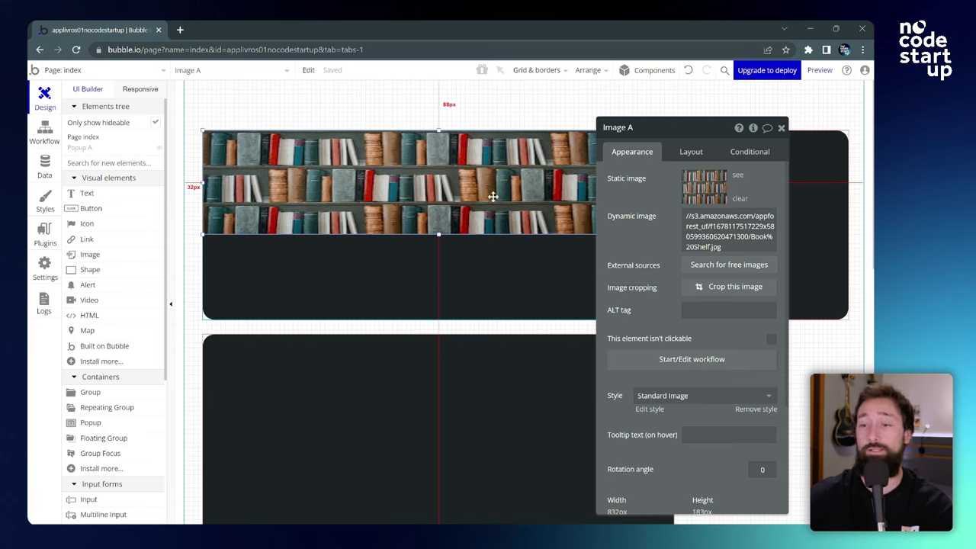
{"action": "left_click", "coordinate": [539, 259]}
{"action": "left_click", "coordinate": [523, 207]}
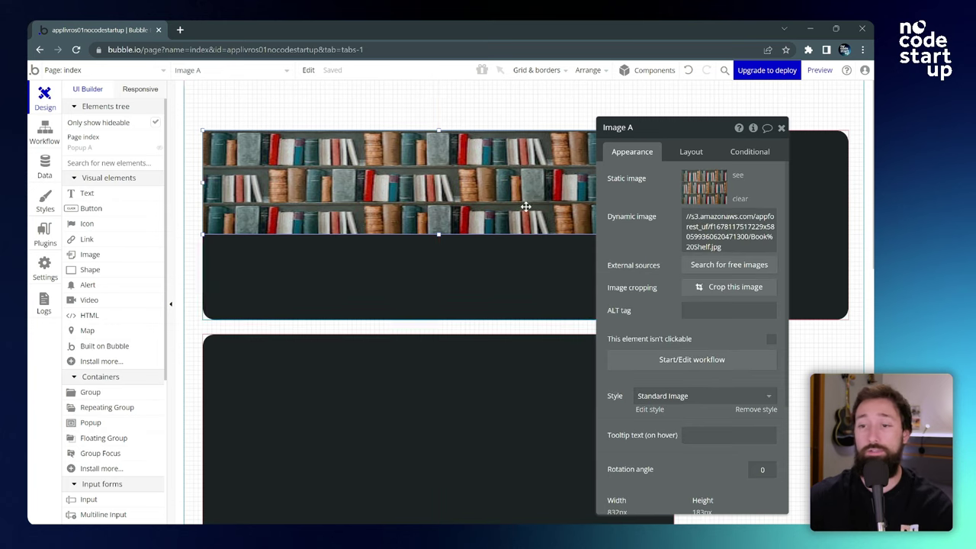
{"action": "scroll", "coordinate": [639, 193], "scroll_direction": "down", "scroll_amount": 3}
{"action": "scroll", "coordinate": [639, 192], "scroll_direction": "up", "scroll_amount": 3}
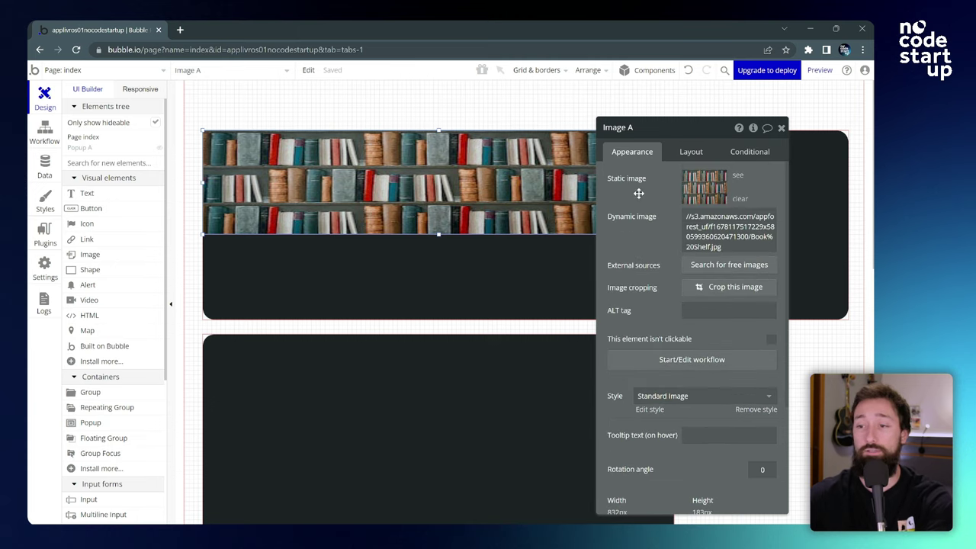
Step: Remove the Standard Image style from the bookshelf banner
{"action": "left_click", "coordinate": [332, 117]}
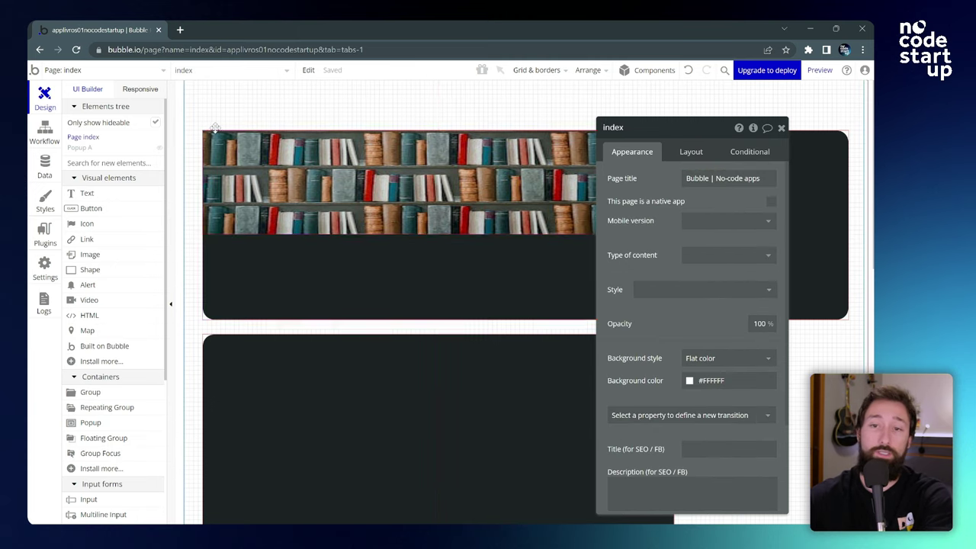
{"action": "left_click", "coordinate": [277, 147]}
{"action": "scroll", "coordinate": [664, 198], "scroll_direction": "down", "scroll_amount": 5}
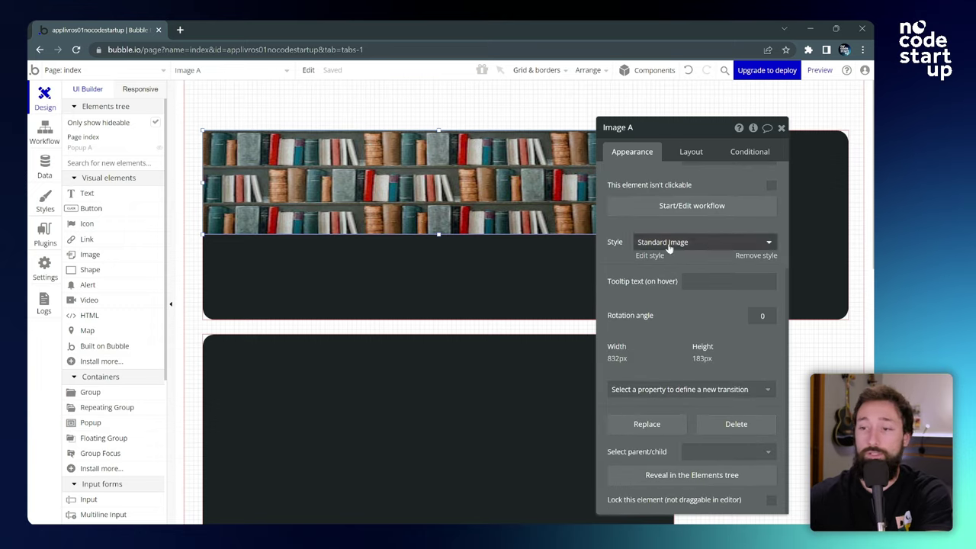
{"action": "left_click", "coordinate": [758, 258]}
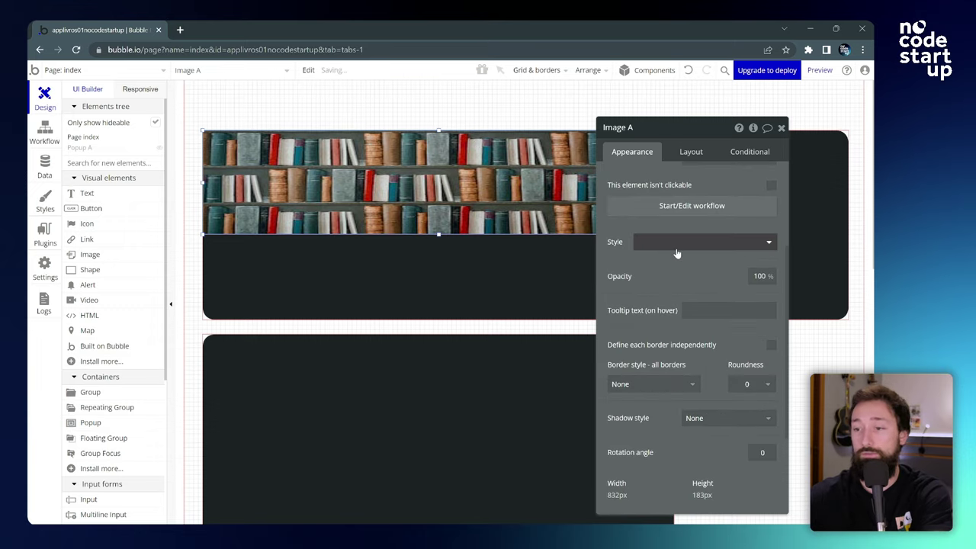
Step: Try a roundness of 20 on all corners of the bookshelf banner
{"action": "scroll", "coordinate": [677, 249], "scroll_direction": "down", "scroll_amount": 1}
{"action": "scroll", "coordinate": [672, 234], "scroll_direction": "down", "scroll_amount": 1}
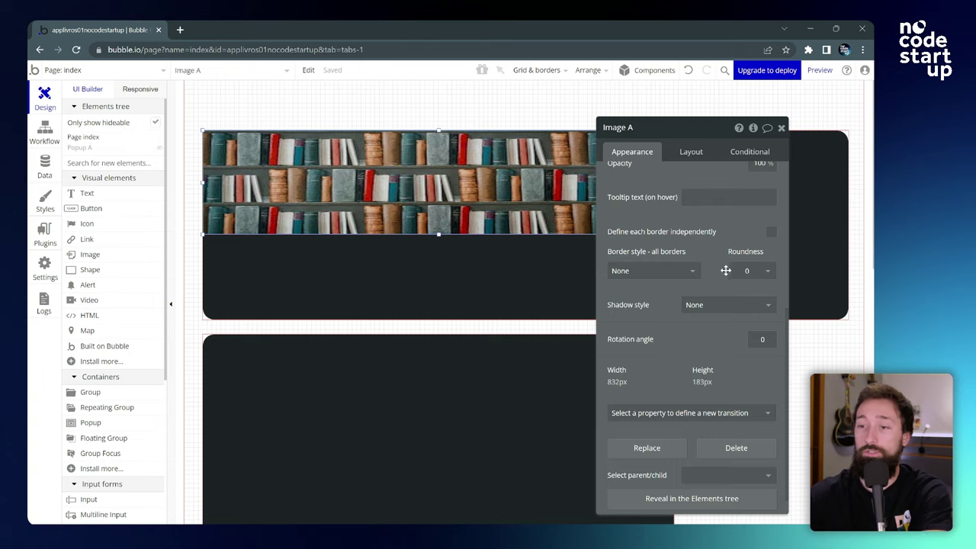
{"action": "left_click", "coordinate": [763, 278]}
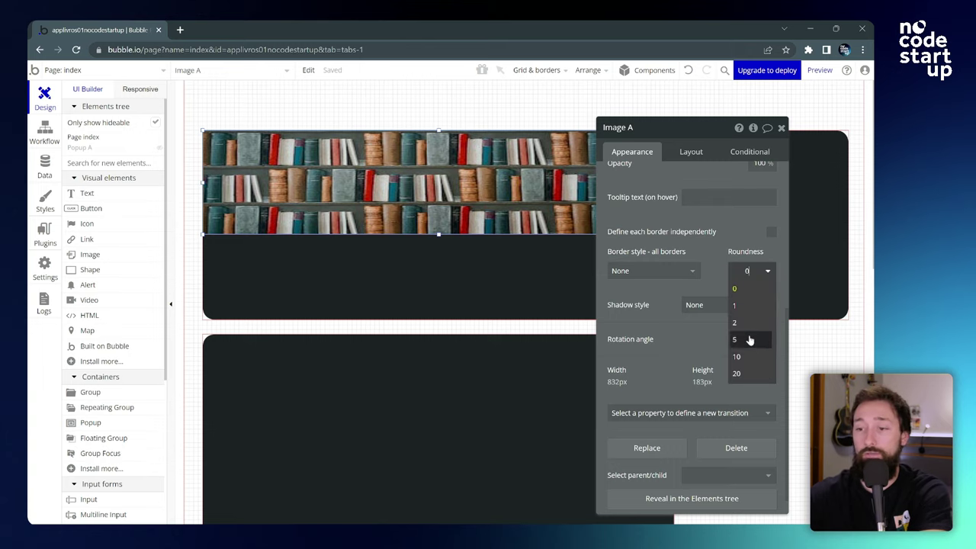
{"action": "left_click", "coordinate": [747, 373]}
{"action": "left_click", "coordinate": [782, 127]}
{"action": "left_click", "coordinate": [636, 250]}
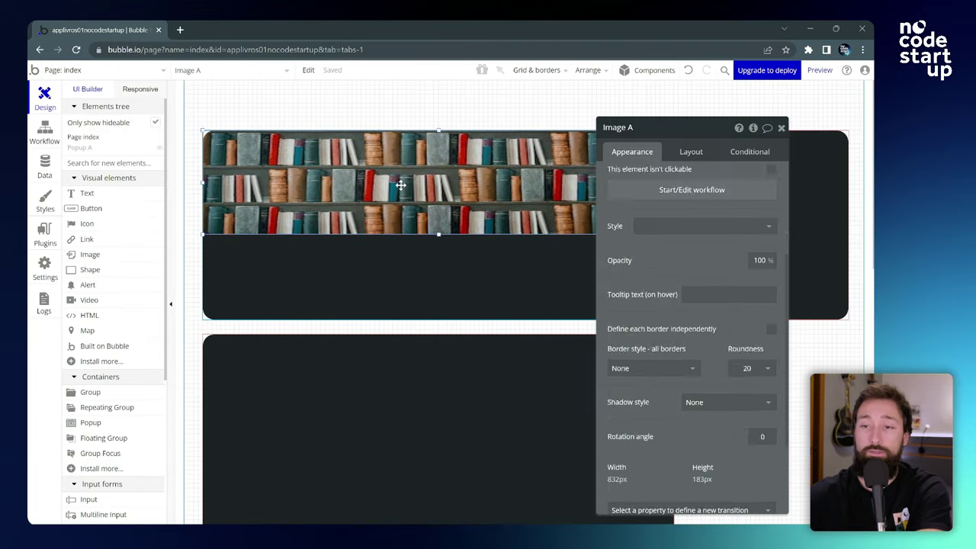
Step: Reset the bookshelf banner's overall roundness to 0
{"action": "left_click_drag", "start_coordinate": [772, 217], "coordinate": [683, 208]}
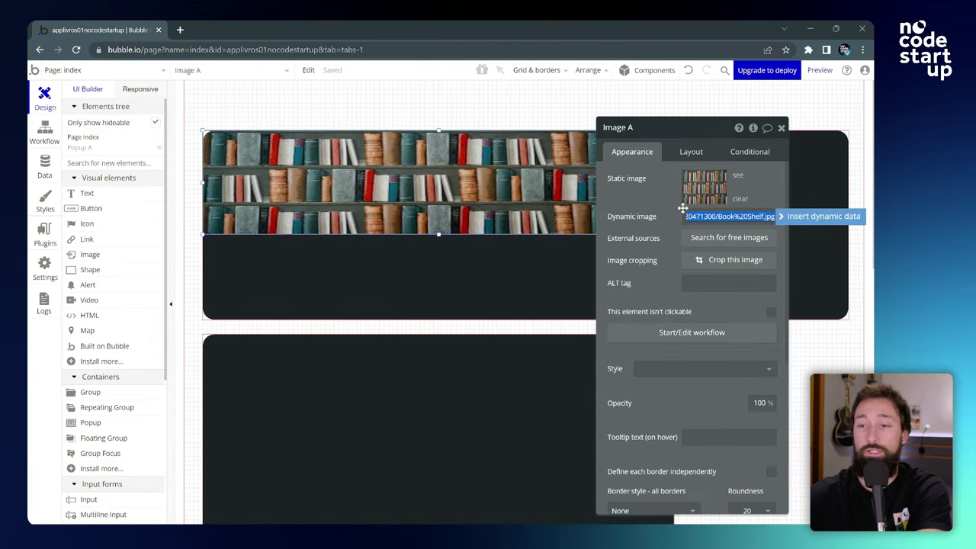
{"action": "scroll", "coordinate": [656, 206], "scroll_direction": "down", "scroll_amount": 4}
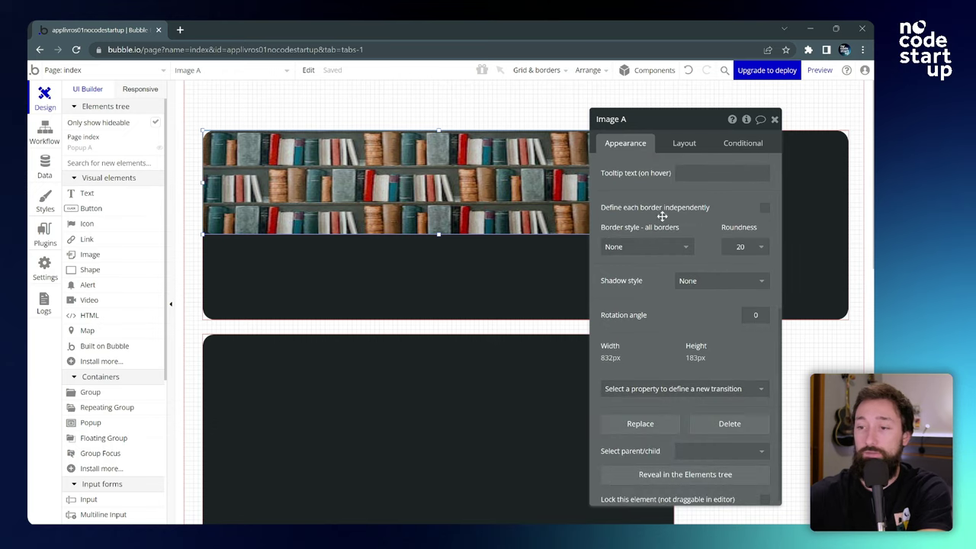
{"action": "left_click", "coordinate": [740, 247]}
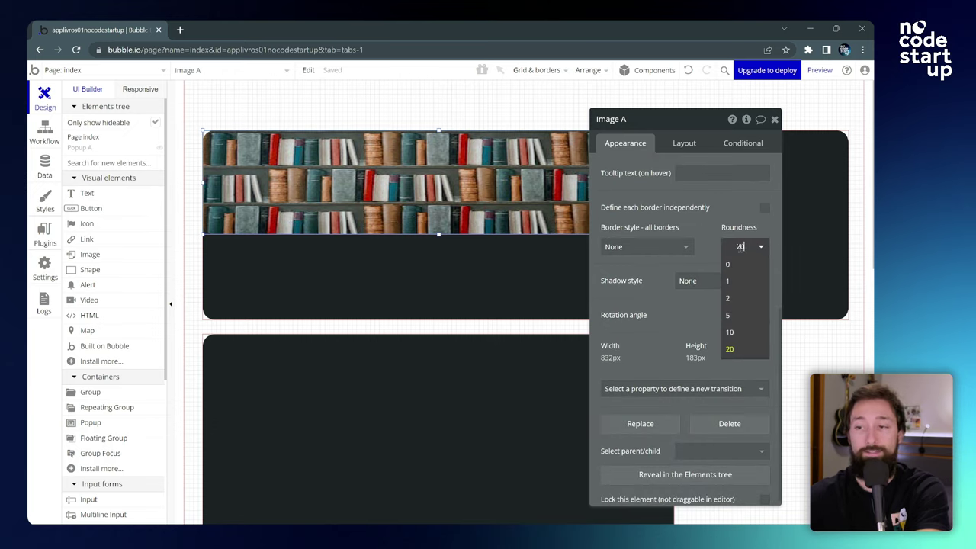
{"action": "left_click", "coordinate": [741, 264]}
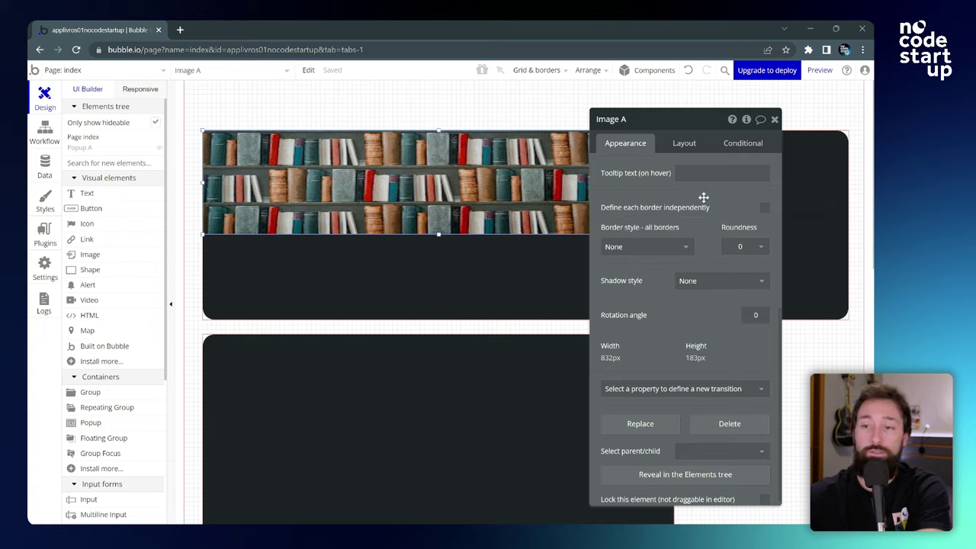
Step: Define each border of the bookshelf banner independently and set the top-left and top-right roundness to 20
{"action": "left_click", "coordinate": [765, 209]}
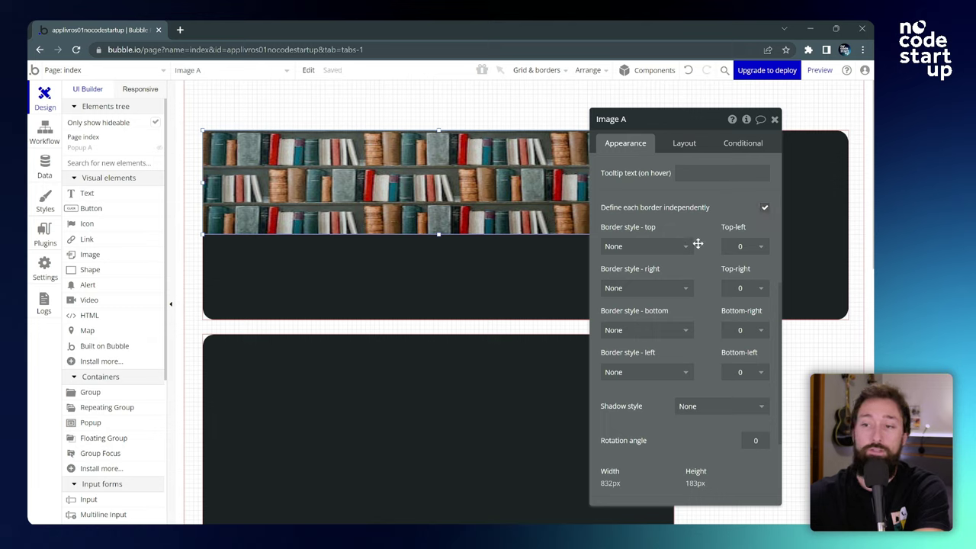
{"action": "left_click", "coordinate": [746, 251]}
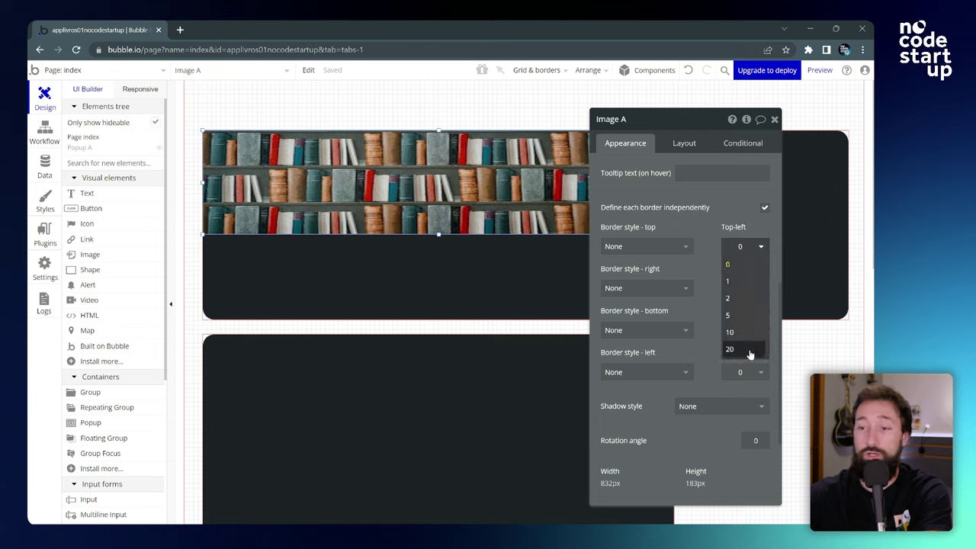
{"action": "left_click", "coordinate": [749, 350]}
{"action": "left_click", "coordinate": [760, 288]}
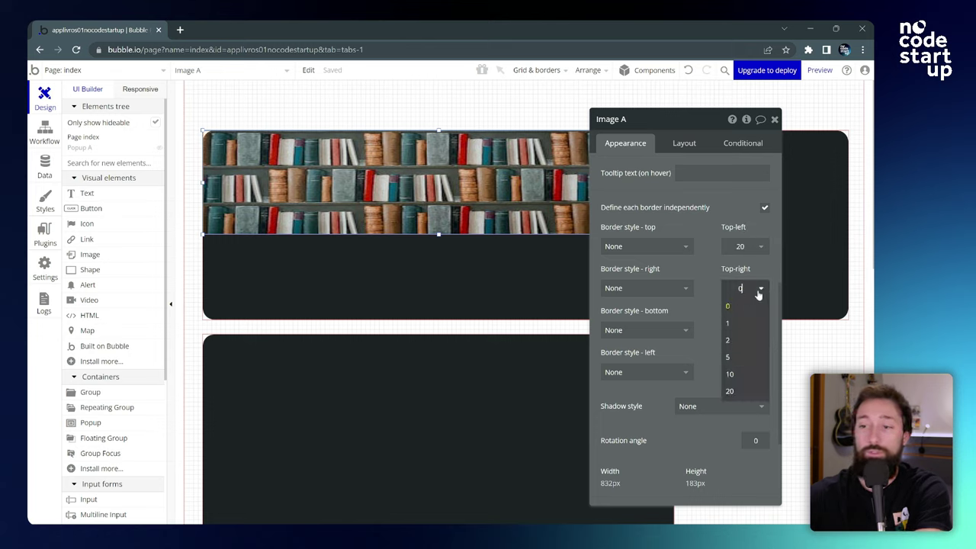
{"action": "left_click", "coordinate": [731, 391]}
{"action": "left_click", "coordinate": [774, 120]}
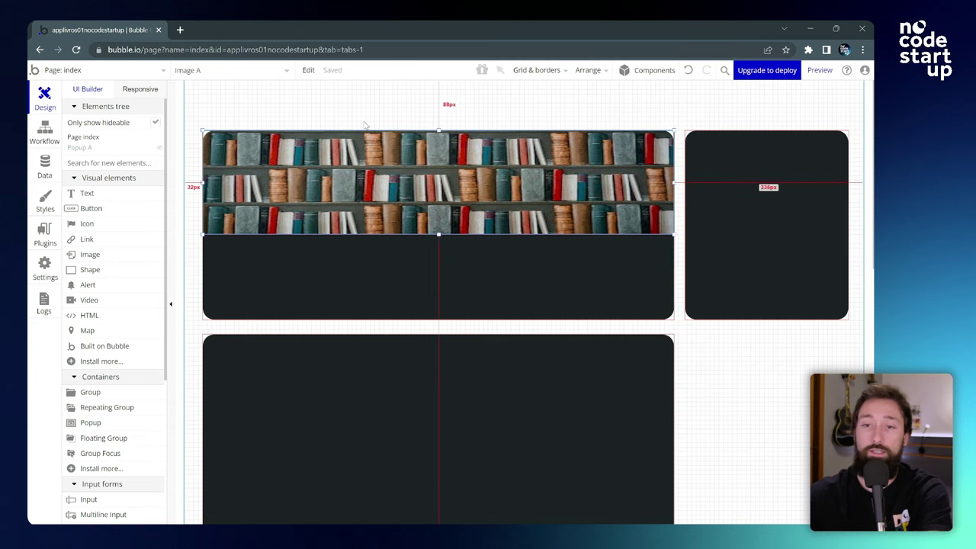
{"action": "left_click", "coordinate": [331, 103]}
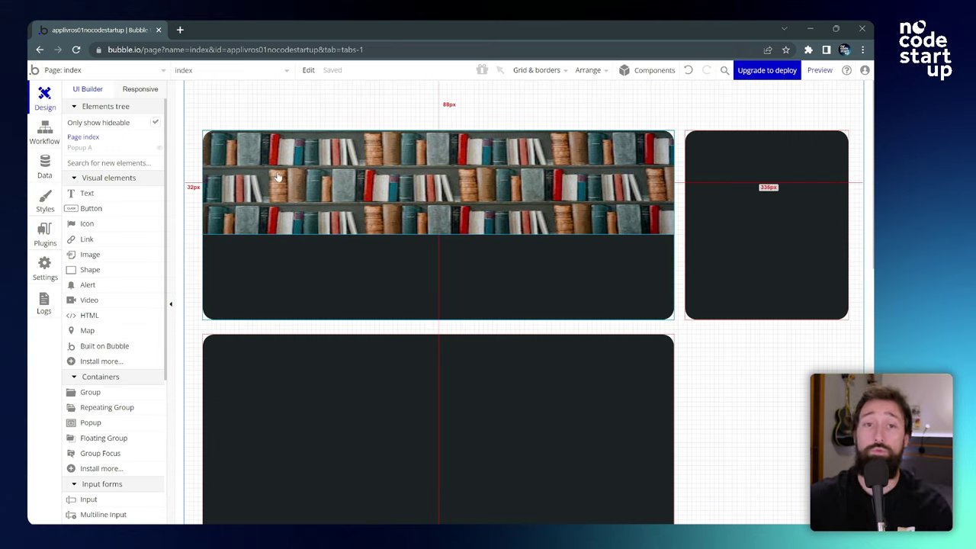
Step: Add a second image, about 182 by 156 px, overlapping the banner's lower-left part and upload the Profile picture into it
{"action": "left_click", "coordinate": [107, 256]}
{"action": "mouse_move", "coordinate": [285, 234]}
{"action": "left_mouse_down"}
{"action": "mouse_move", "coordinate": [333, 284]}
{"action": "mouse_move", "coordinate": [304, 254]}
{"action": "left_mouse_up"}
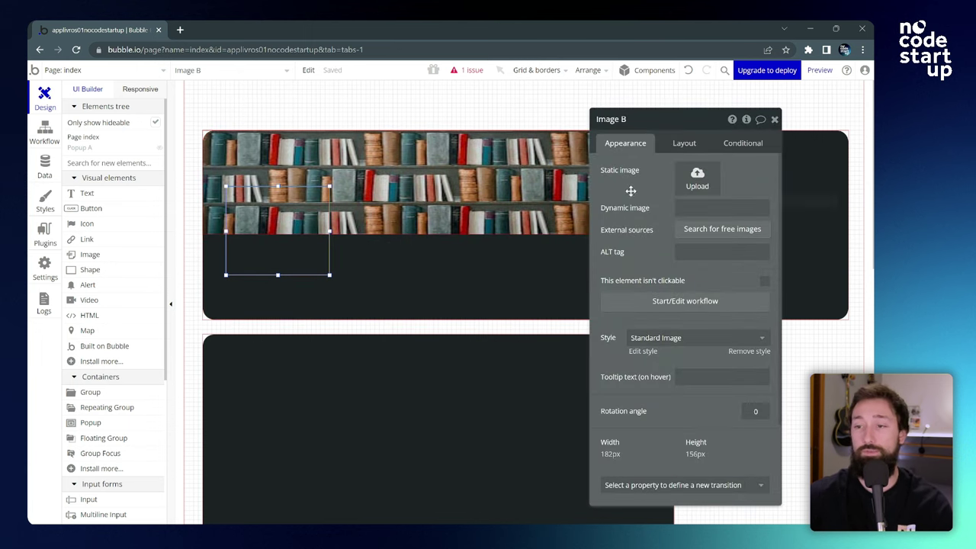
{"action": "left_click", "coordinate": [697, 177]}
{"action": "left_click", "coordinate": [417, 106]}
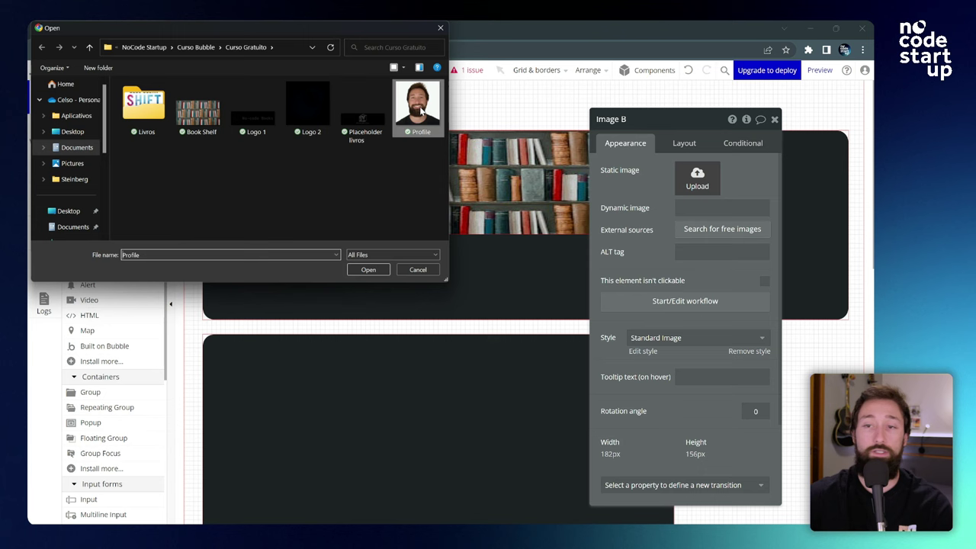
{"action": "left_click", "coordinate": [368, 270]}
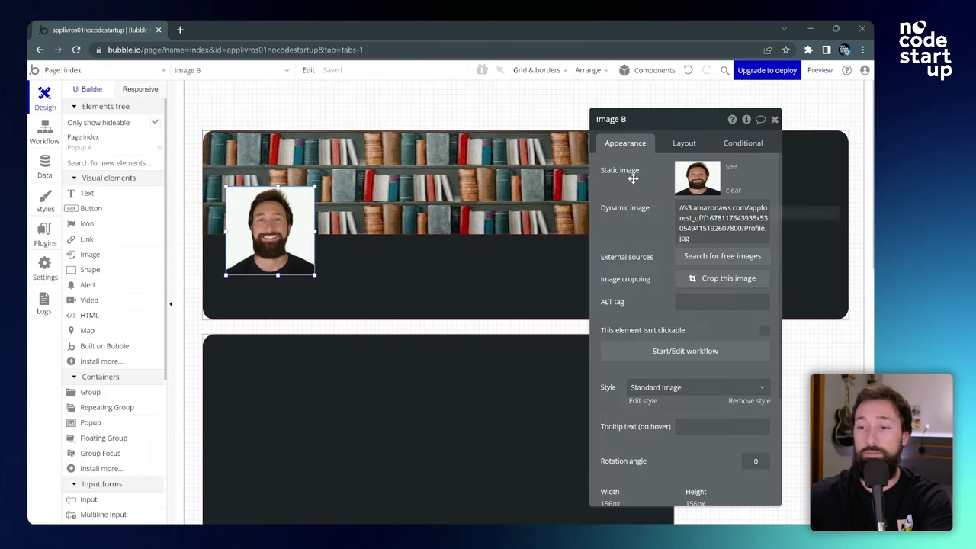
Step: Remove the profile picture's style and give all its borders a solid line of width 5
{"action": "scroll", "coordinate": [636, 172], "scroll_direction": "down", "scroll_amount": 4}
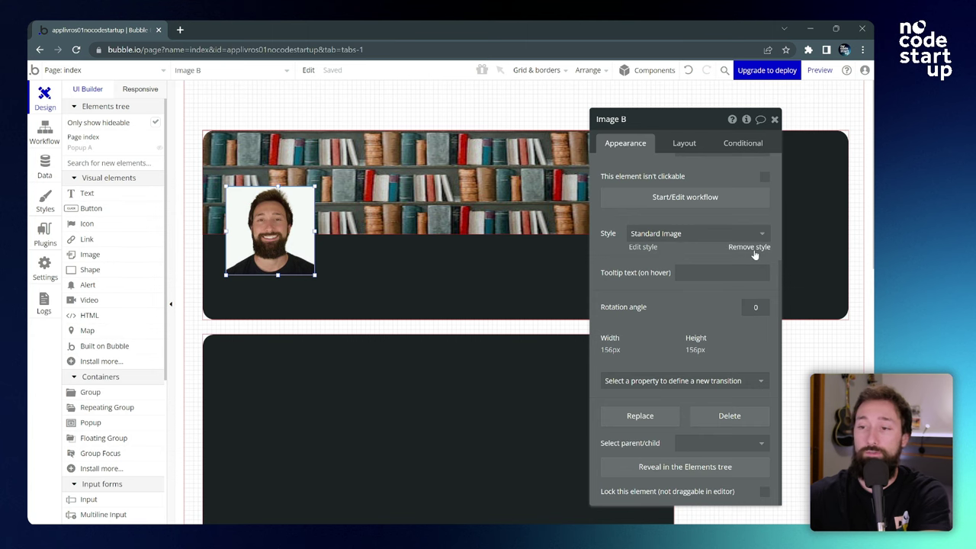
{"action": "left_click", "coordinate": [754, 255]}
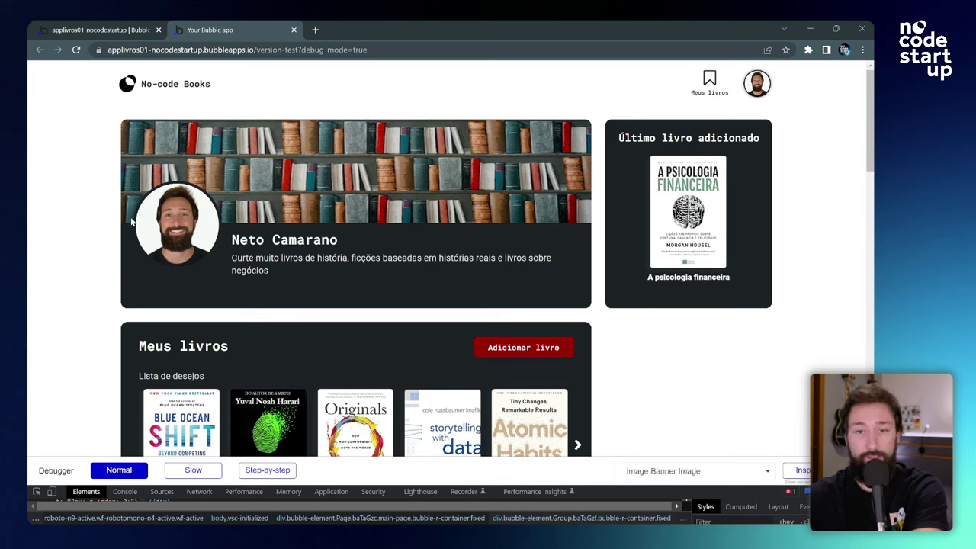
{"action": "key", "text": "ctrl+w"}
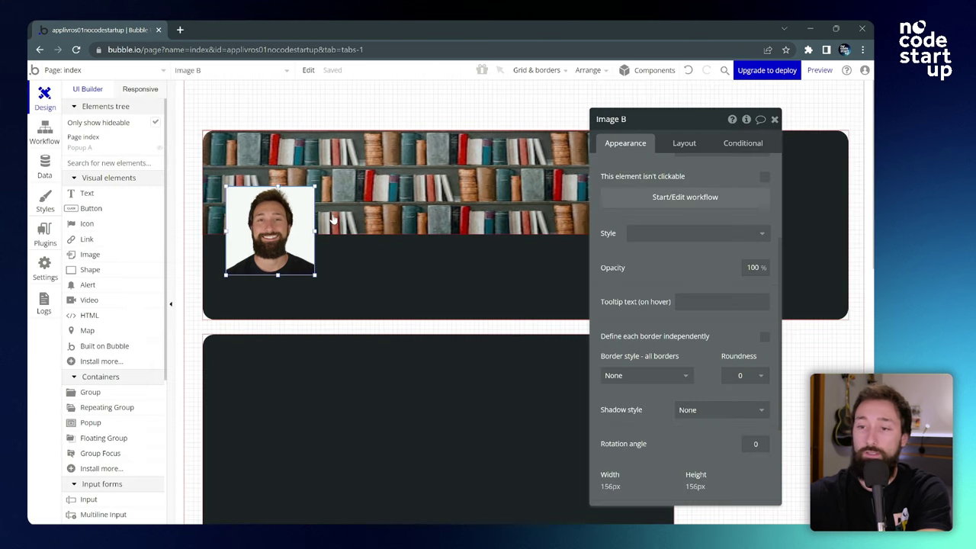
{"action": "scroll", "coordinate": [656, 264], "scroll_direction": "down", "scroll_amount": 3}
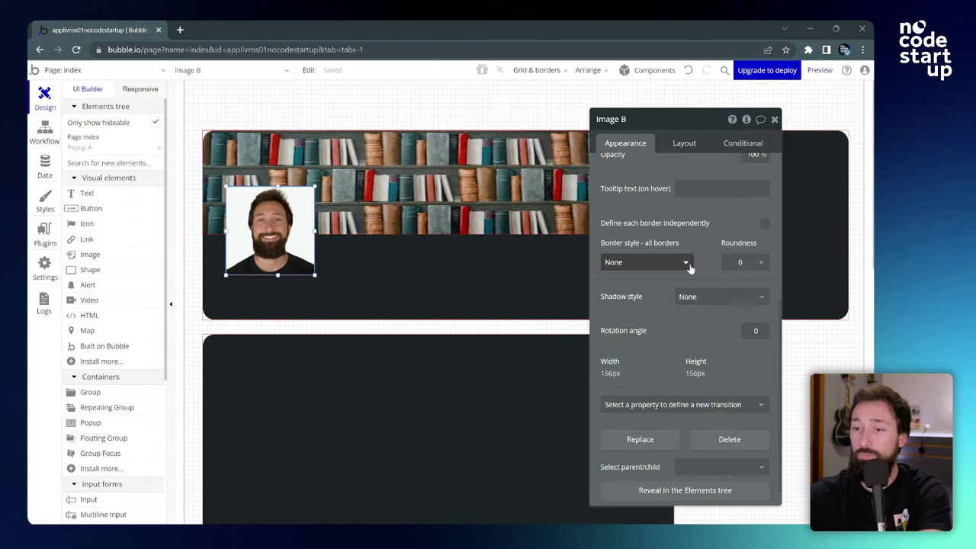
{"action": "left_click", "coordinate": [649, 263]}
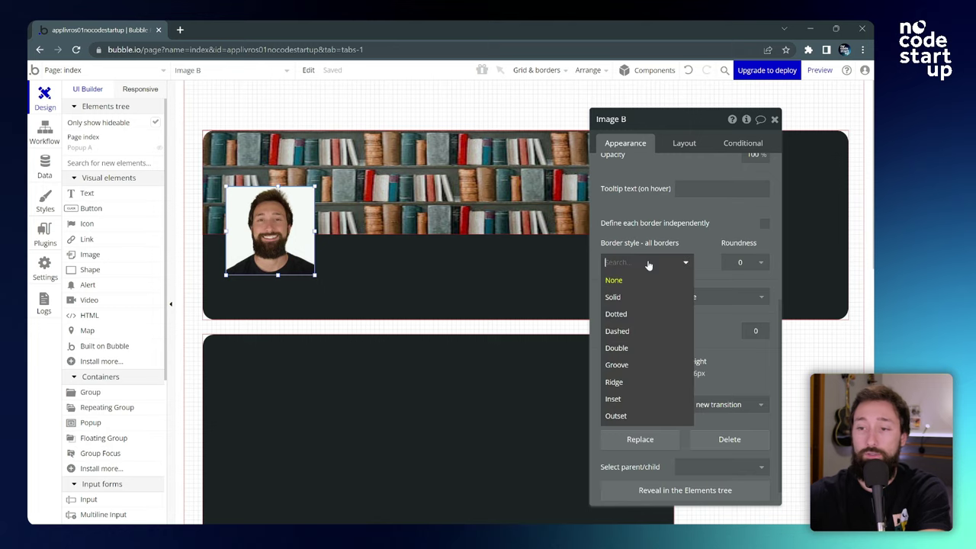
{"action": "left_click", "coordinate": [625, 302]}
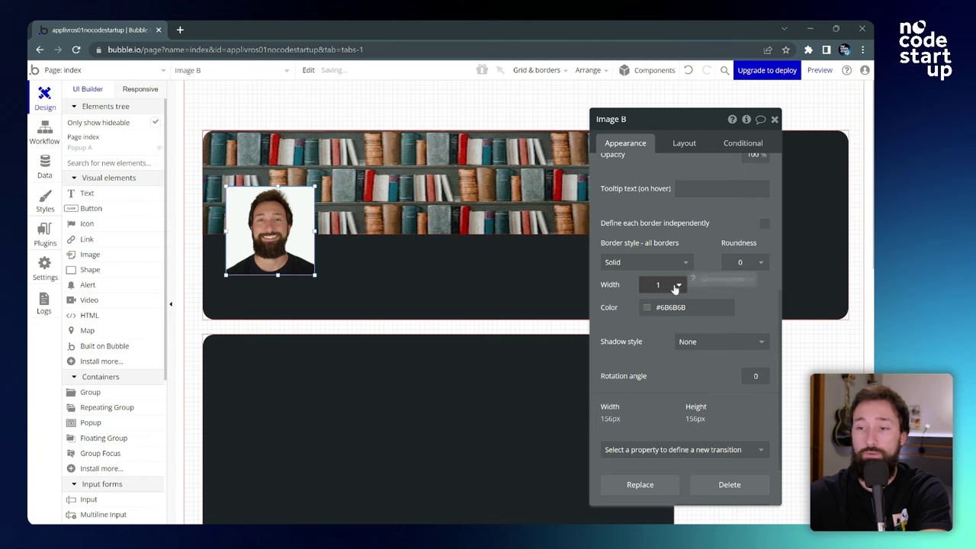
{"action": "left_click", "coordinate": [665, 287]}
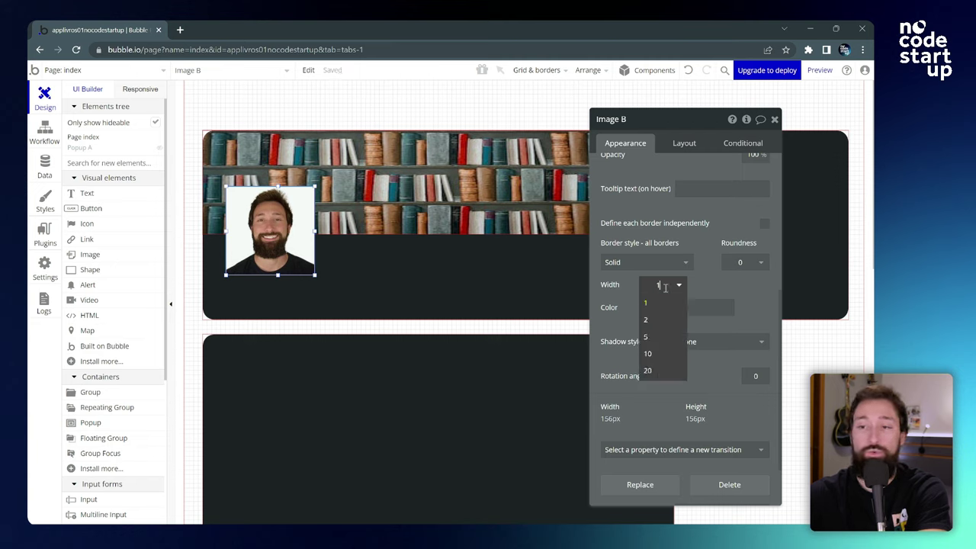
{"action": "left_click", "coordinate": [657, 339]}
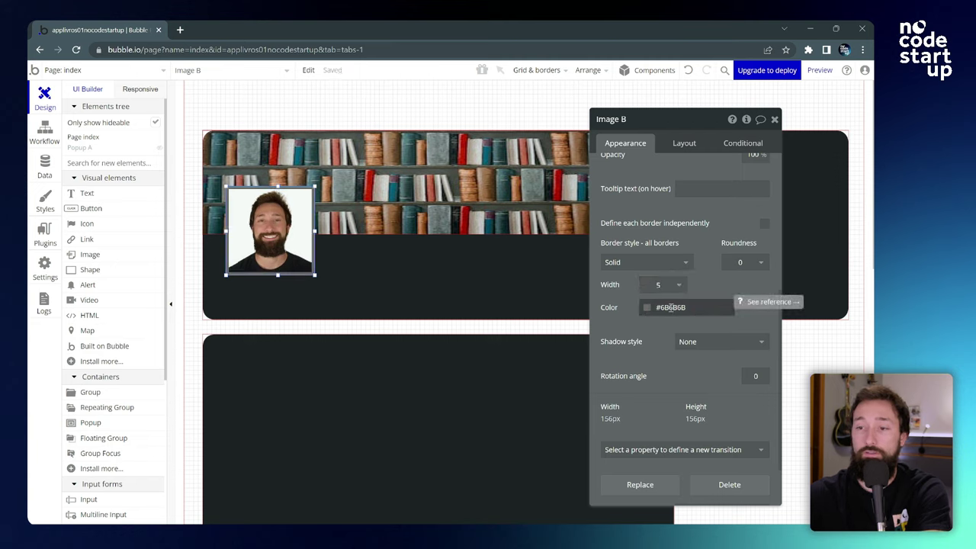
Step: Copy the banner card's background color #1D2226 and apply it to the profile picture's border
{"action": "left_click", "coordinate": [444, 268]}
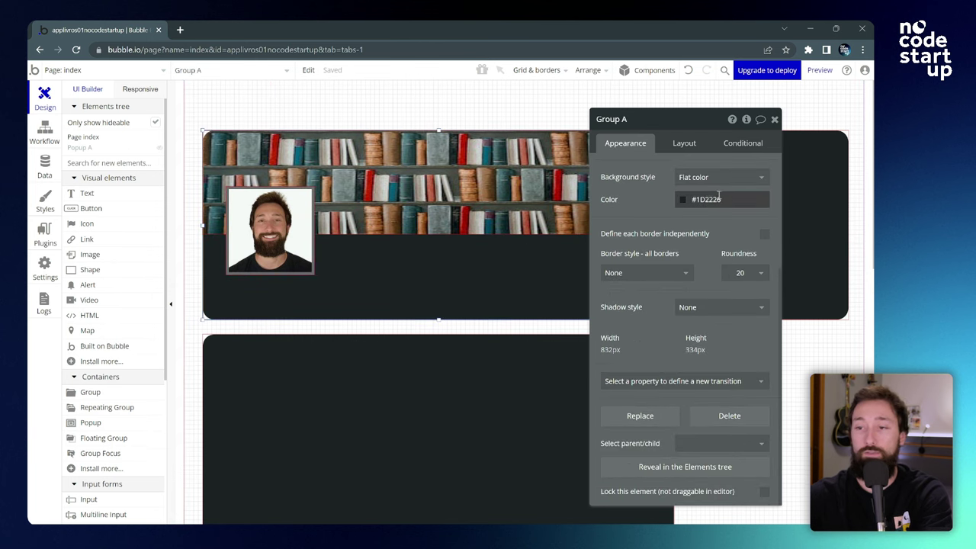
{"action": "left_click", "coordinate": [696, 199]}
{"action": "key", "text": "ctrl+c"}
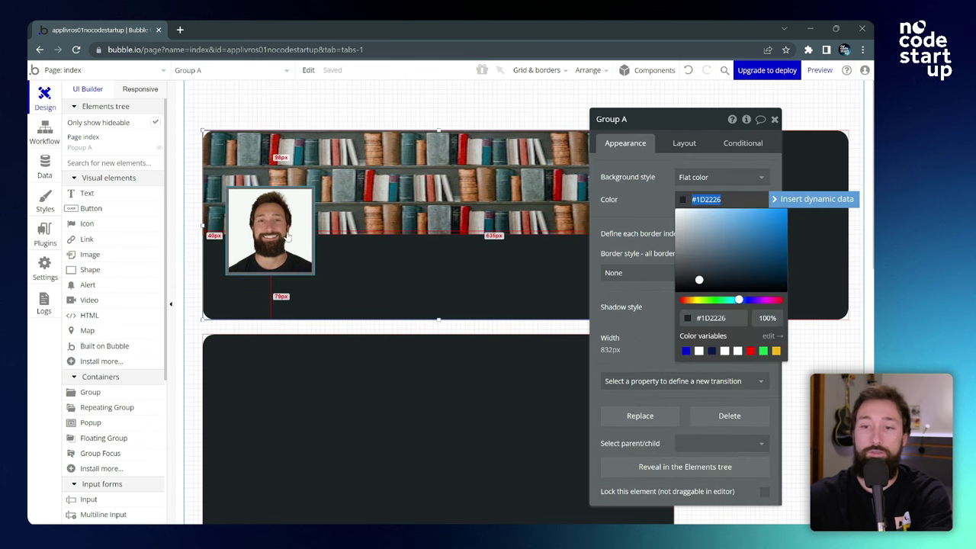
{"action": "left_click", "coordinate": [286, 237]}
{"action": "scroll", "coordinate": [682, 275], "scroll_direction": "down", "scroll_amount": 3}
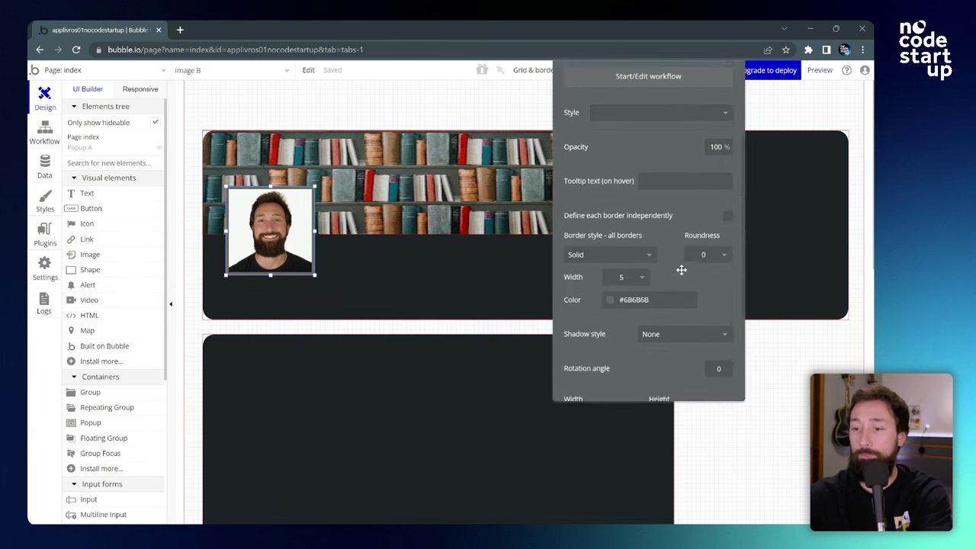
{"action": "left_click", "coordinate": [633, 296]}
{"action": "double_click", "coordinate": [633, 296]}
{"action": "key", "text": "ctrl+v"}
{"action": "left_click", "coordinate": [432, 299]}
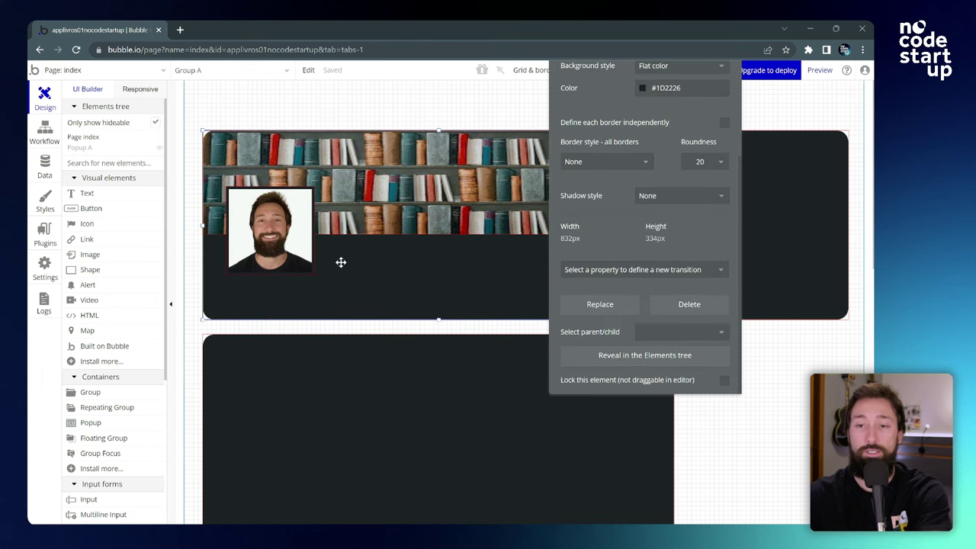
Step: Try a roundness of 20 on the profile picture
{"action": "left_click", "coordinate": [299, 229]}
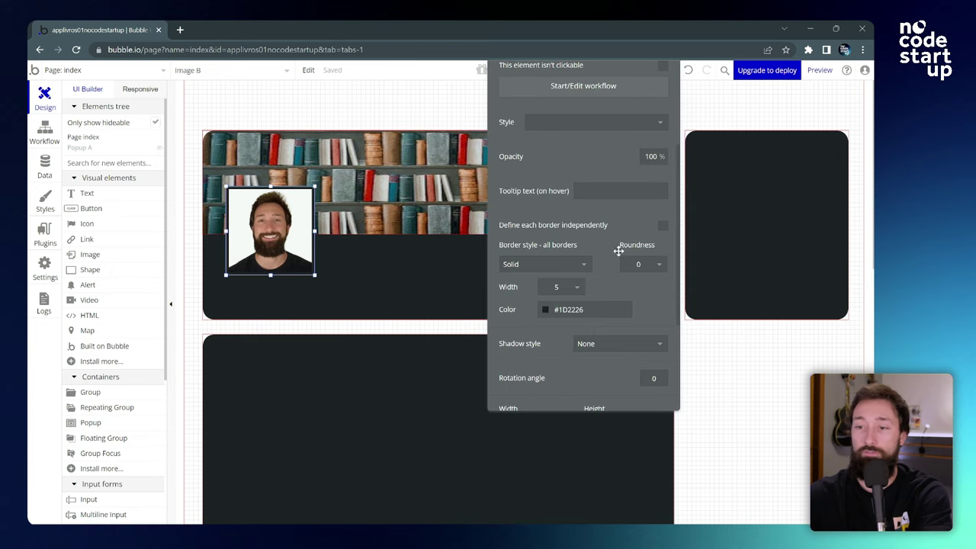
{"action": "left_click", "coordinate": [654, 268]}
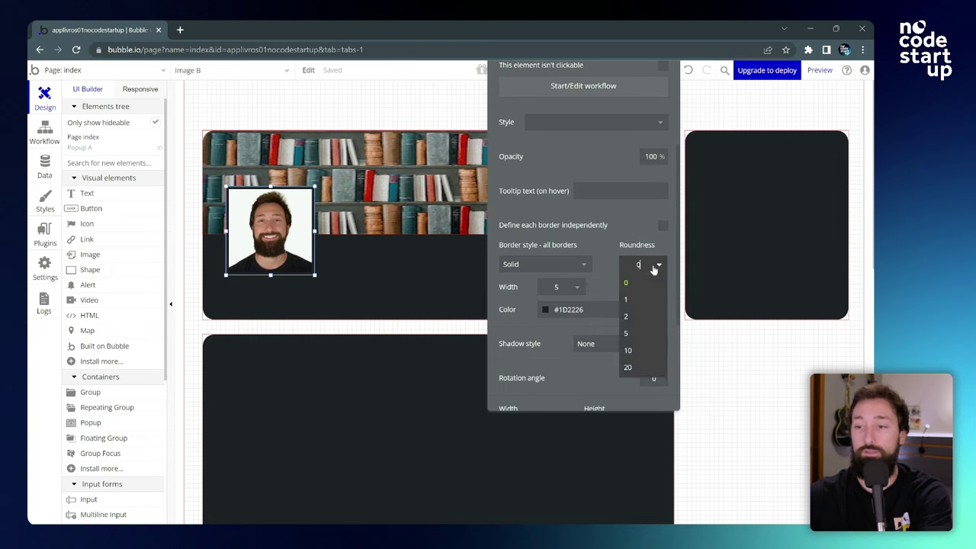
{"action": "left_click", "coordinate": [647, 369]}
{"action": "left_click", "coordinate": [375, 251]}
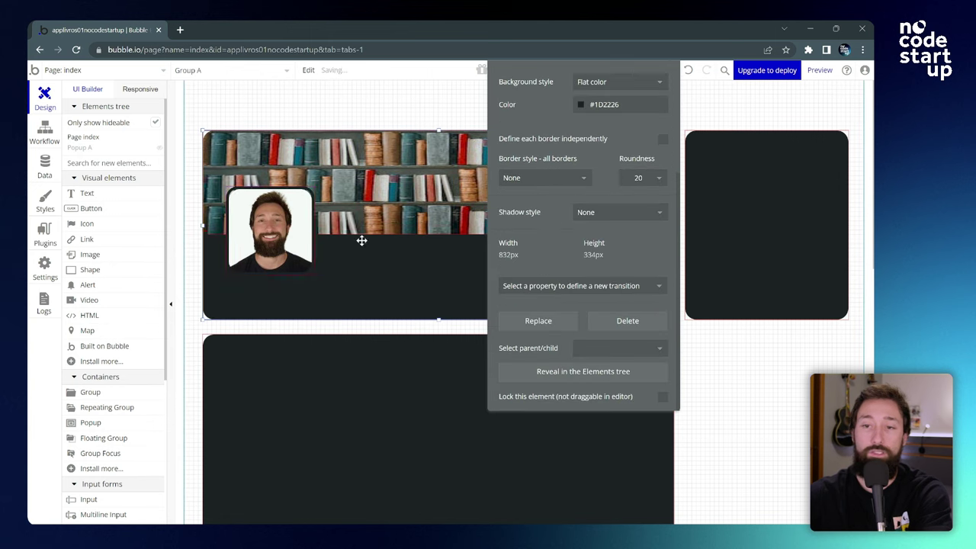
Step: Set the profile picture's roundness to 100 so it is circular
{"action": "left_click", "coordinate": [314, 261]}
{"action": "left_click", "coordinate": [659, 262]}
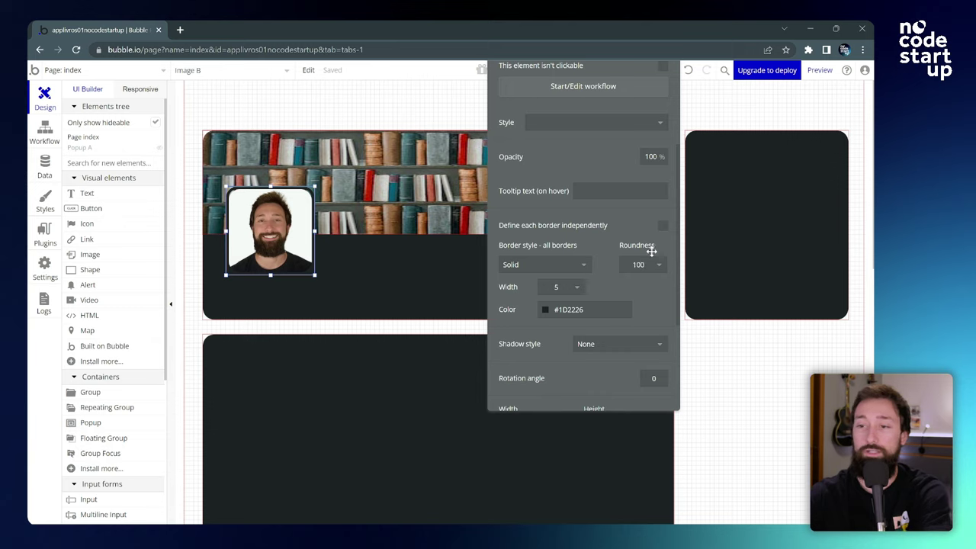
{"action": "left_click", "coordinate": [603, 208]}
{"action": "left_click", "coordinate": [381, 264]}
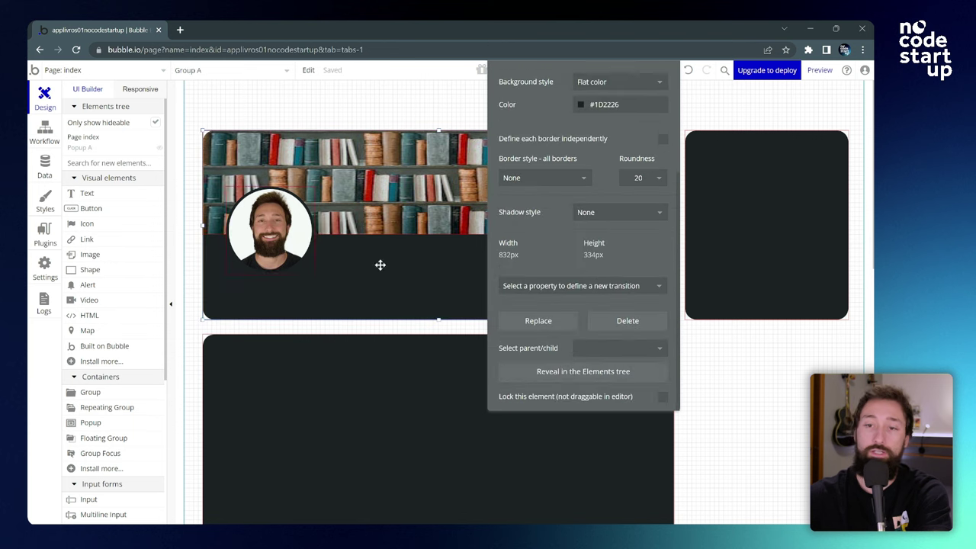
Step: Shift the profile picture slightly to the left, about 36 px from the card's left edge, and close its properties
{"action": "left_click", "coordinate": [309, 236]}
{"action": "left_click_drag", "start_coordinate": [309, 237], "coordinate": [409, 258]}
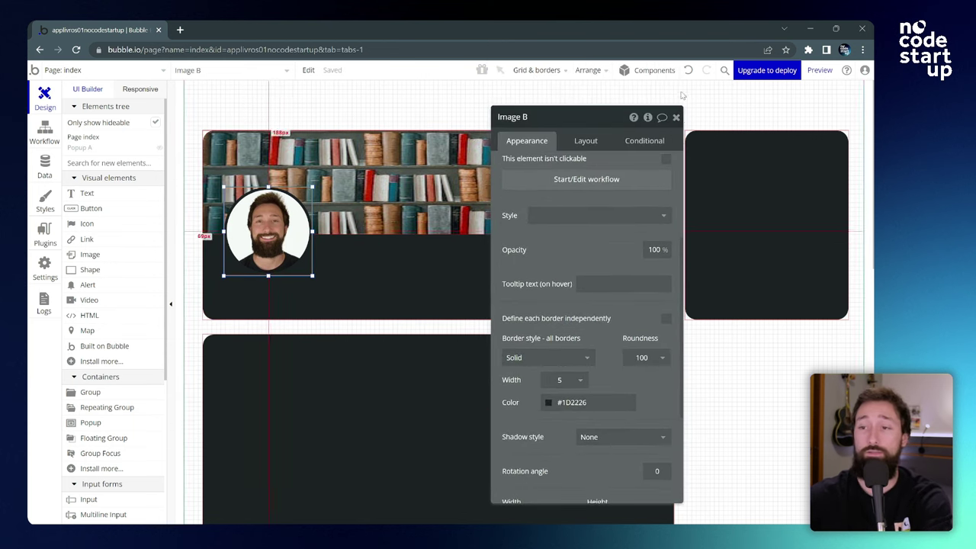
{"action": "left_click", "coordinate": [677, 118]}
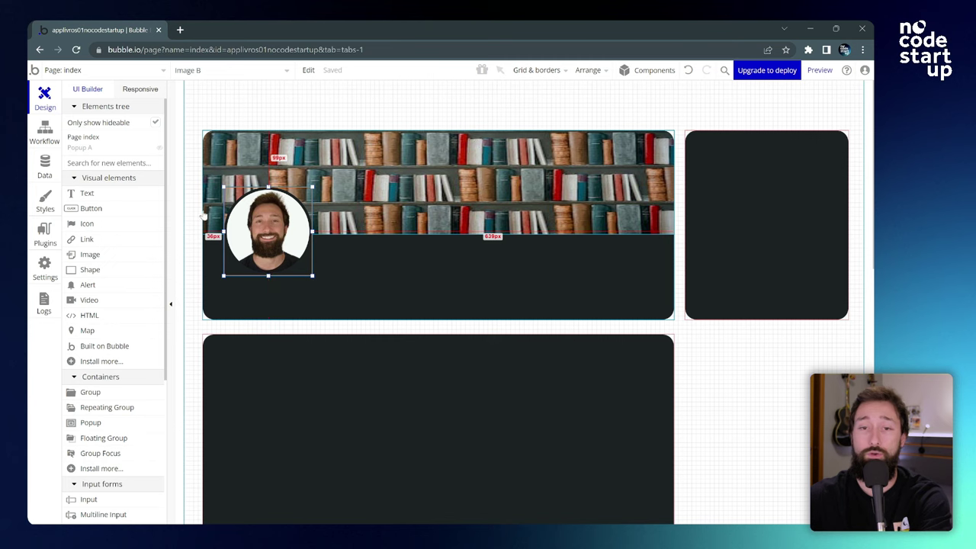
Step: Add a text element about 542 by 39 px beside the profile picture, below the banner, containing the profile owner's full name
{"action": "left_click", "coordinate": [88, 195]}
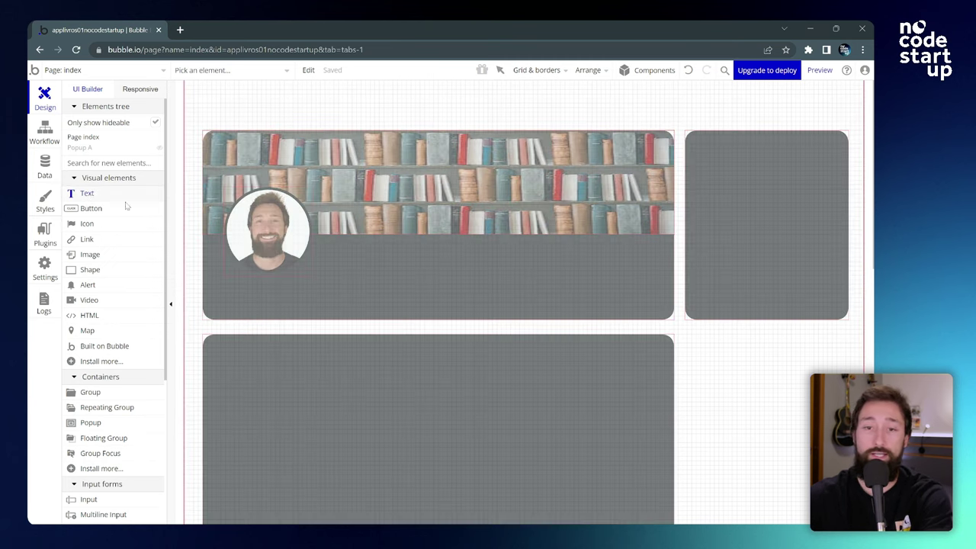
{"action": "mouse_move", "coordinate": [318, 238]}
{"action": "left_mouse_down"}
{"action": "mouse_move", "coordinate": [361, 264]}
{"action": "mouse_move", "coordinate": [627, 265]}
{"action": "left_mouse_up"}
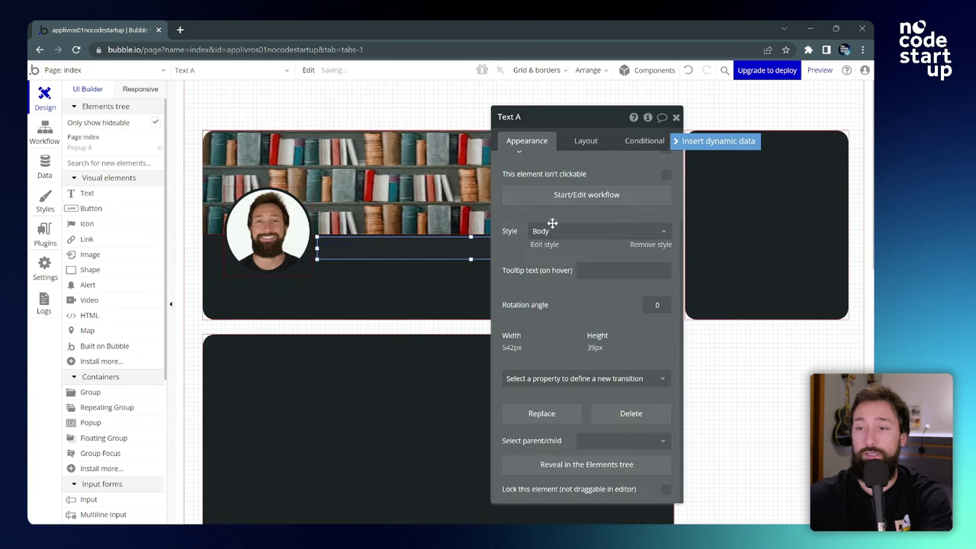
{"action": "left_click_drag", "start_coordinate": [550, 115], "coordinate": [637, 117]}
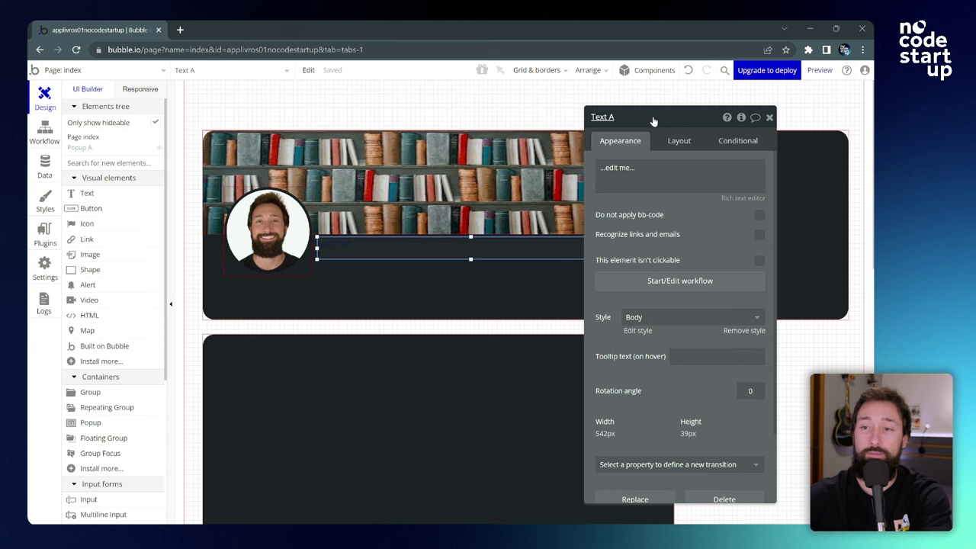
{"action": "triple_click", "coordinate": [651, 172]}
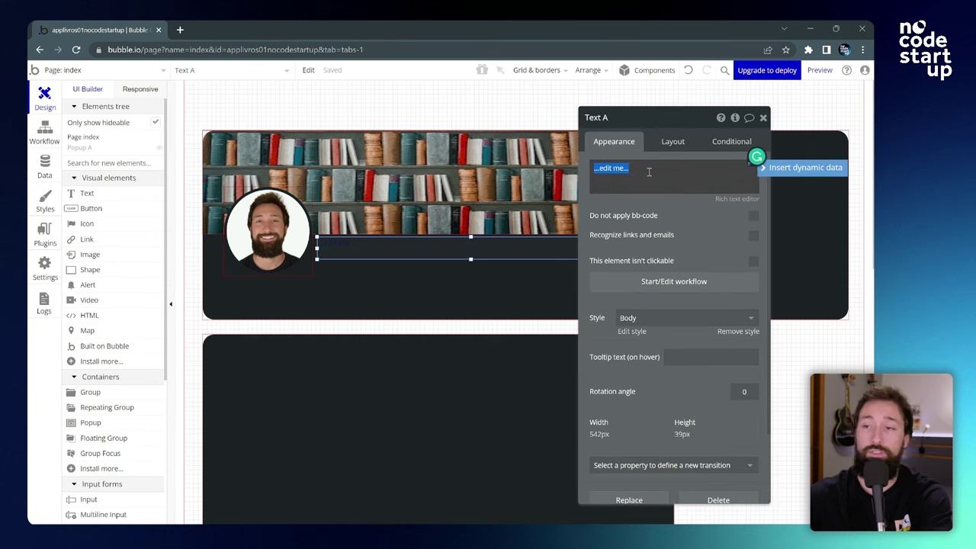
{"action": "type", "text": "Neto Camarano"}
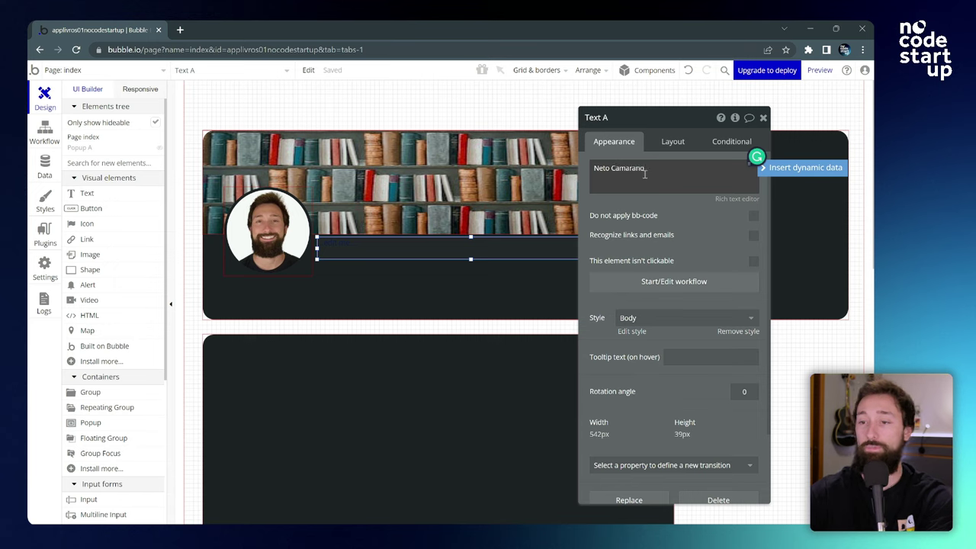
{"action": "left_click", "coordinate": [671, 203]}
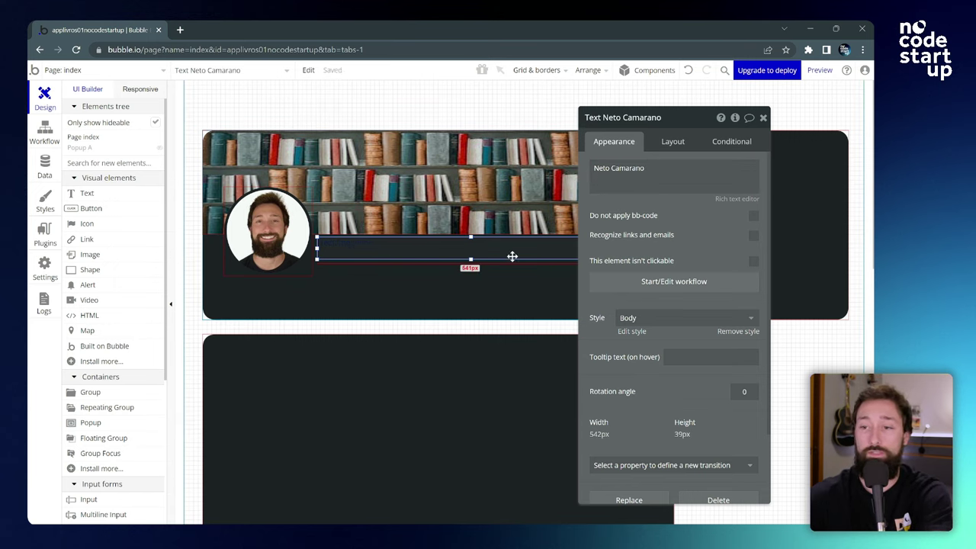
Step: Remove the name text's style and set it to 24 px with left alignment
{"action": "left_click_drag", "start_coordinate": [682, 242], "coordinate": [656, 228]}
{"action": "left_click", "coordinate": [697, 324]}
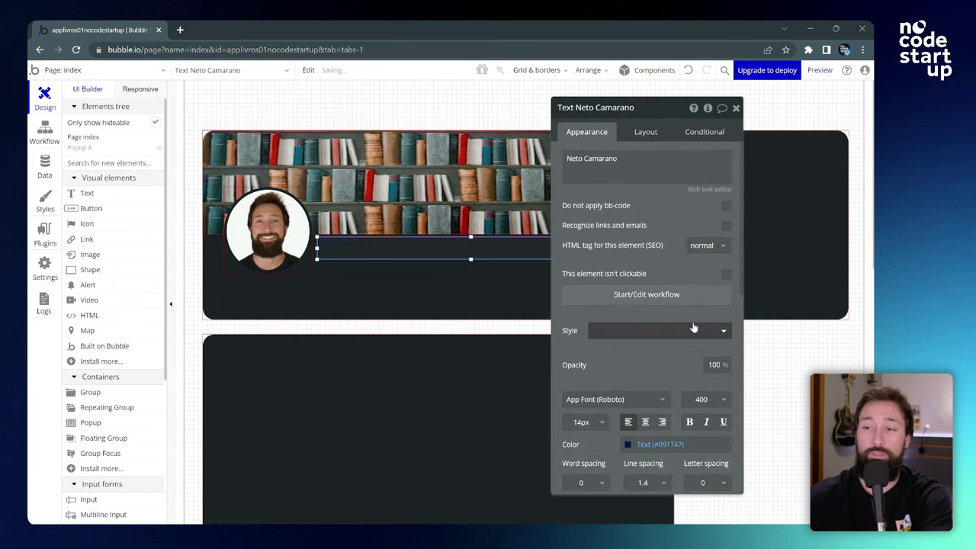
{"action": "scroll", "coordinate": [697, 328], "scroll_direction": "down", "scroll_amount": 5}
{"action": "left_click_drag", "start_coordinate": [622, 199], "coordinate": [599, 190]}
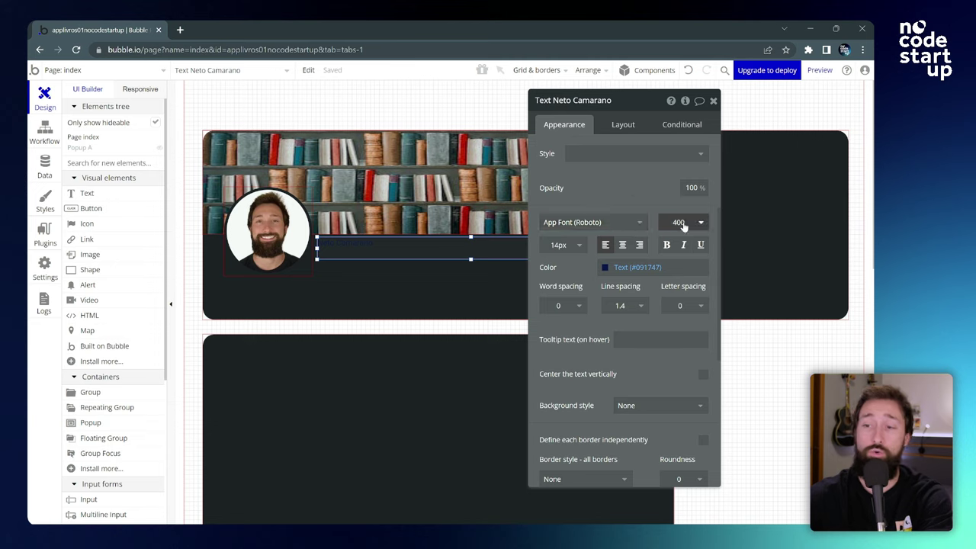
{"action": "left_click", "coordinate": [572, 247]}
{"action": "left_click", "coordinate": [563, 418]}
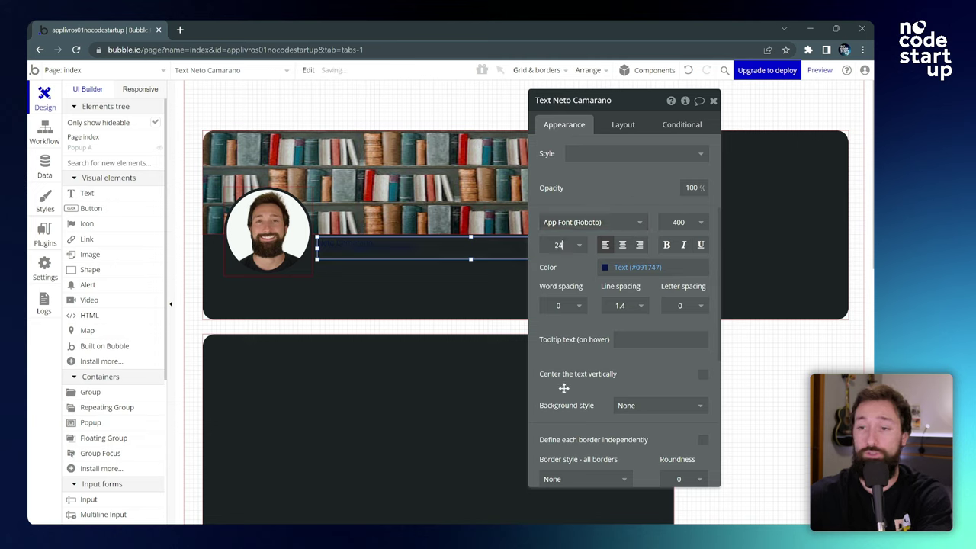
{"action": "left_click", "coordinate": [623, 245]}
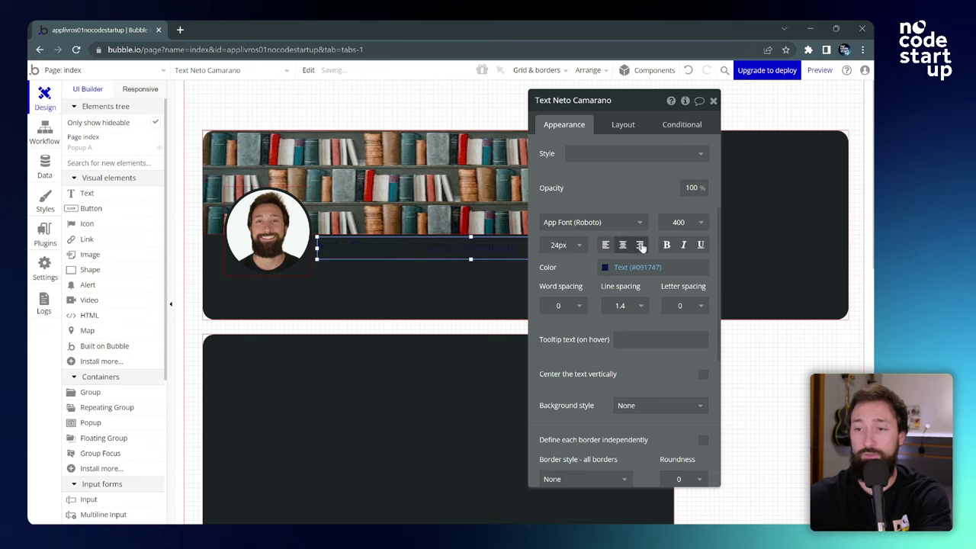
{"action": "left_click", "coordinate": [607, 245]}
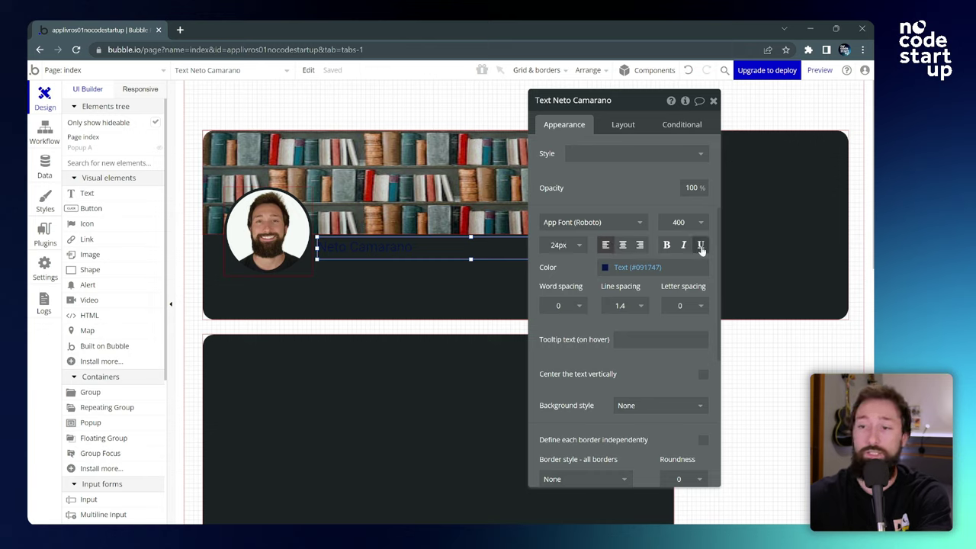
Step: Set the name text's color to #F1F1F1
{"action": "left_click", "coordinate": [630, 267]}
{"action": "mouse_move", "coordinate": [680, 314]}
{"action": "left_mouse_down"}
{"action": "mouse_move", "coordinate": [570, 269]}
{"action": "mouse_move", "coordinate": [562, 283]}
{"action": "left_mouse_up"}
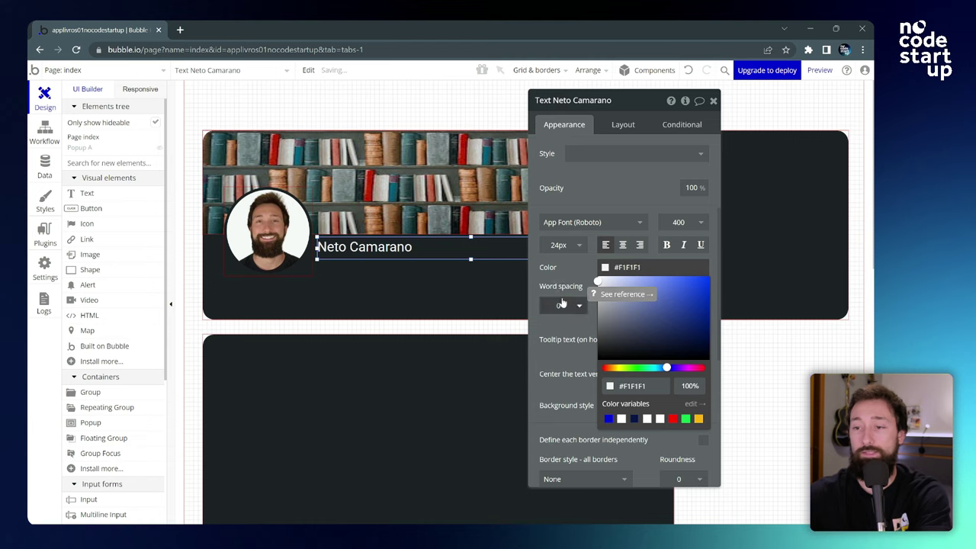
{"action": "left_click", "coordinate": [566, 271]}
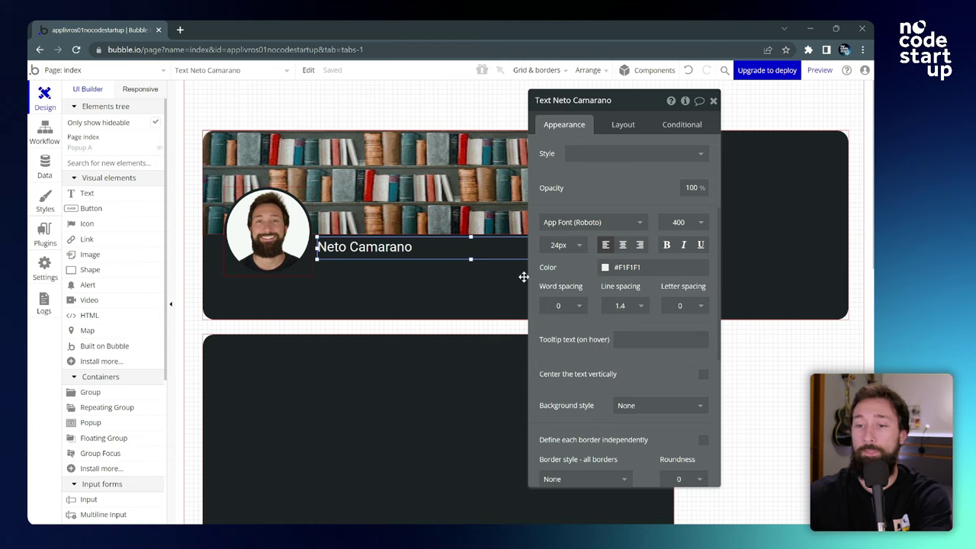
{"action": "scroll", "coordinate": [616, 344], "scroll_direction": "down", "scroll_amount": 3}
{"action": "scroll", "coordinate": [620, 346], "scroll_direction": "up", "scroll_amount": 3}
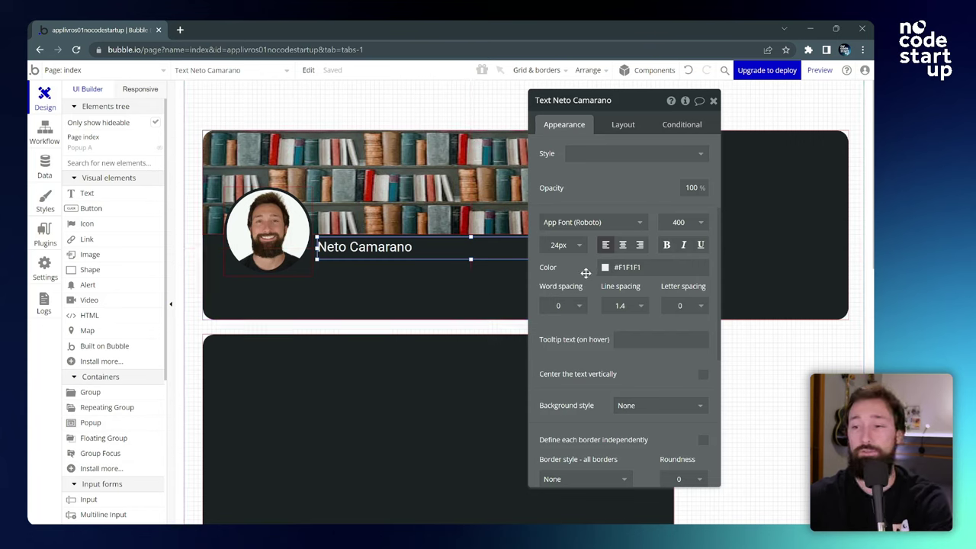
Step: Duplicate the name text and place the copy directly beneath the original in the banner card
{"action": "left_click", "coordinate": [416, 251]}
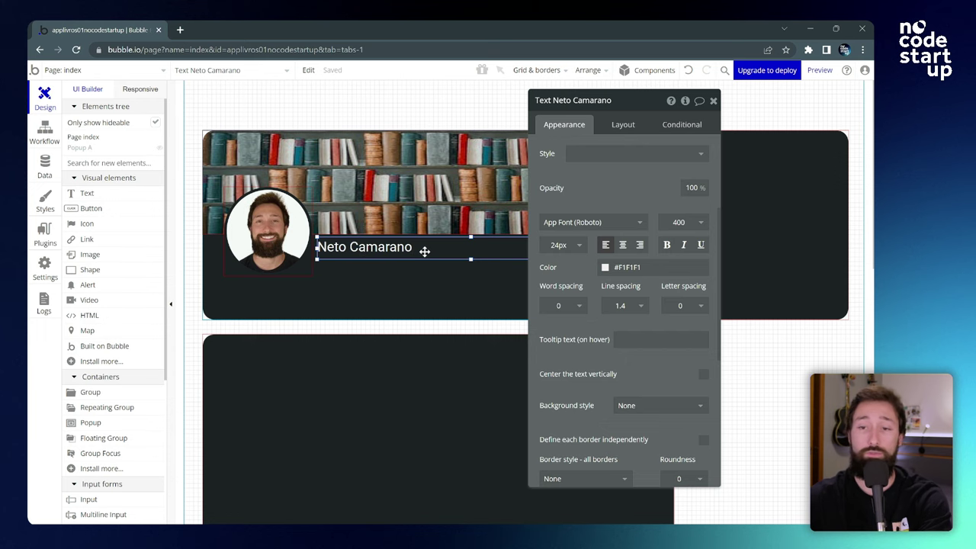
{"action": "key", "text": "ctrl+v"}
{"action": "left_click", "coordinate": [393, 276]}
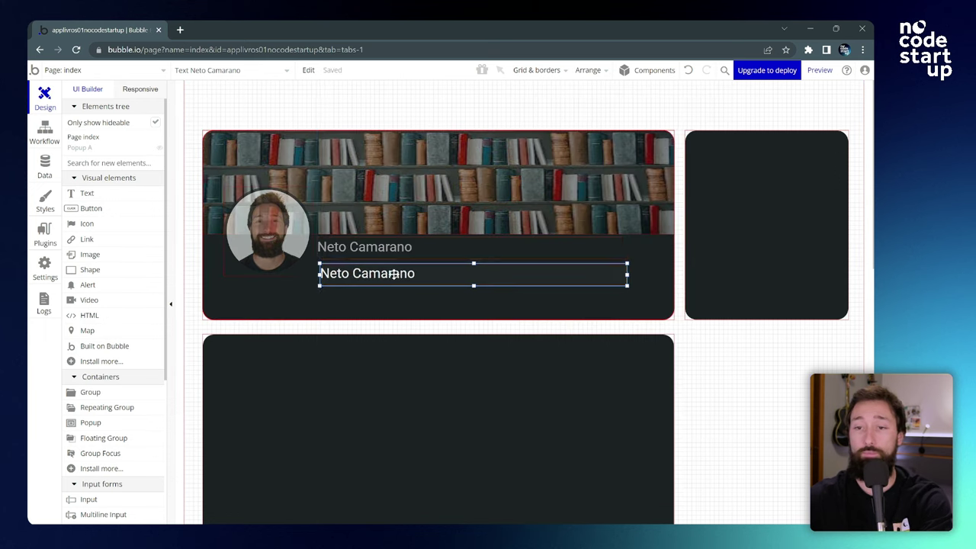
Step: Replace the copied text's content with "Curte muito livros de história, ficções baseadas em histórias reais e livros sobre negócios"
{"action": "double_click", "coordinate": [394, 272]}
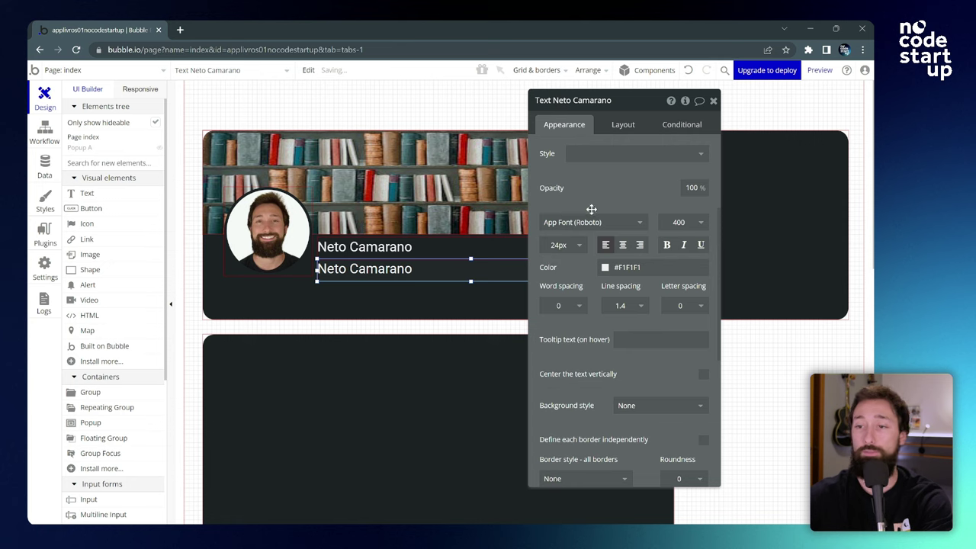
{"action": "type", "text": "Curte muito livros de história, ficções baseadas em histórias reais e livros sobre negócios"}
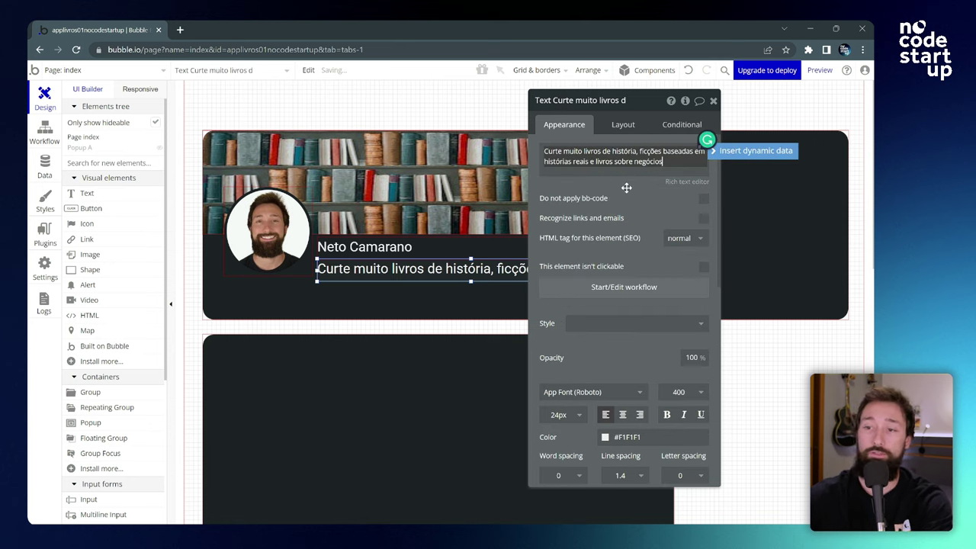
{"action": "left_click", "coordinate": [616, 188]}
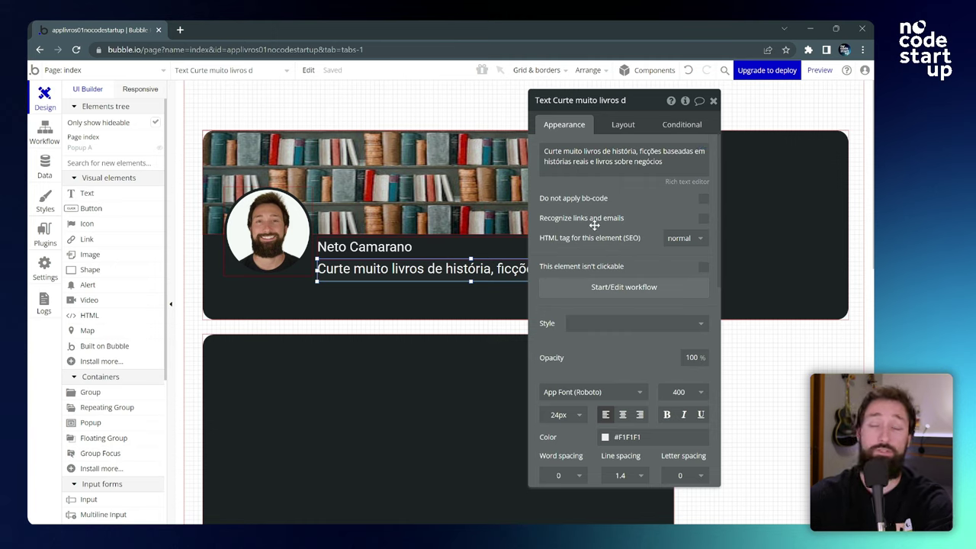
Step: Set the profile description's font size to 16 px and increase its box height to about 53 px
{"action": "scroll", "coordinate": [591, 221], "scroll_direction": "down", "scroll_amount": 3}
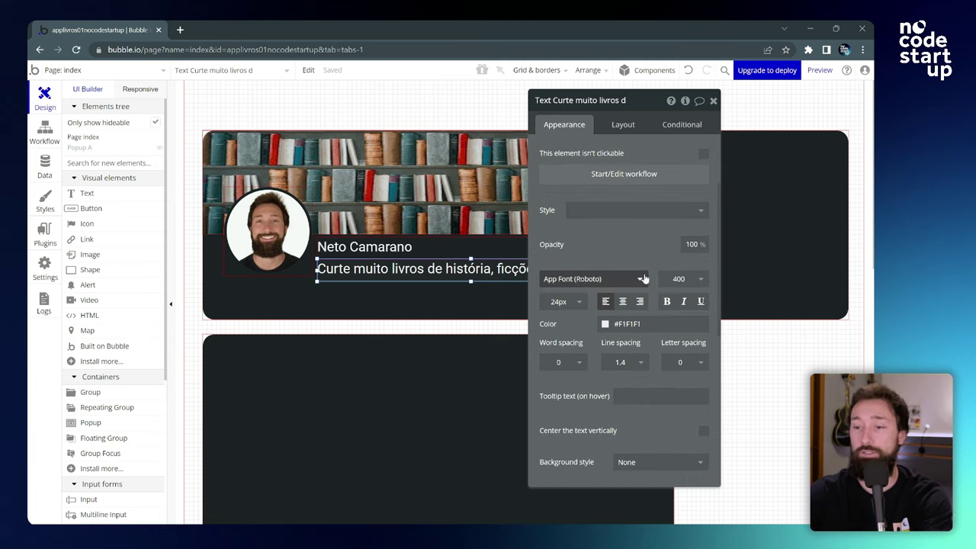
{"action": "scroll", "coordinate": [568, 284], "scroll_direction": "down", "scroll_amount": 1}
{"action": "left_click", "coordinate": [572, 251]}
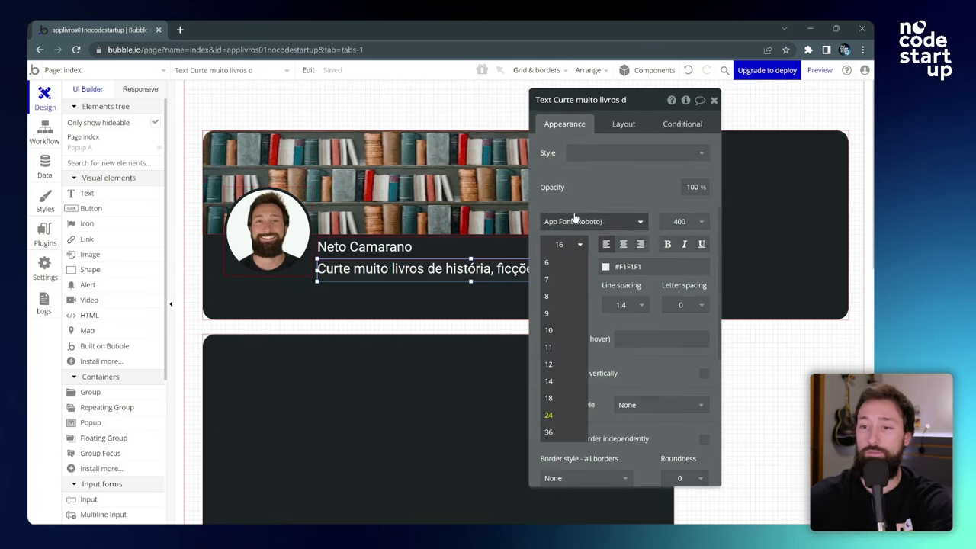
{"action": "key", "text": "Return"}
{"action": "left_click_drag", "start_coordinate": [471, 279], "coordinate": [471, 293]}
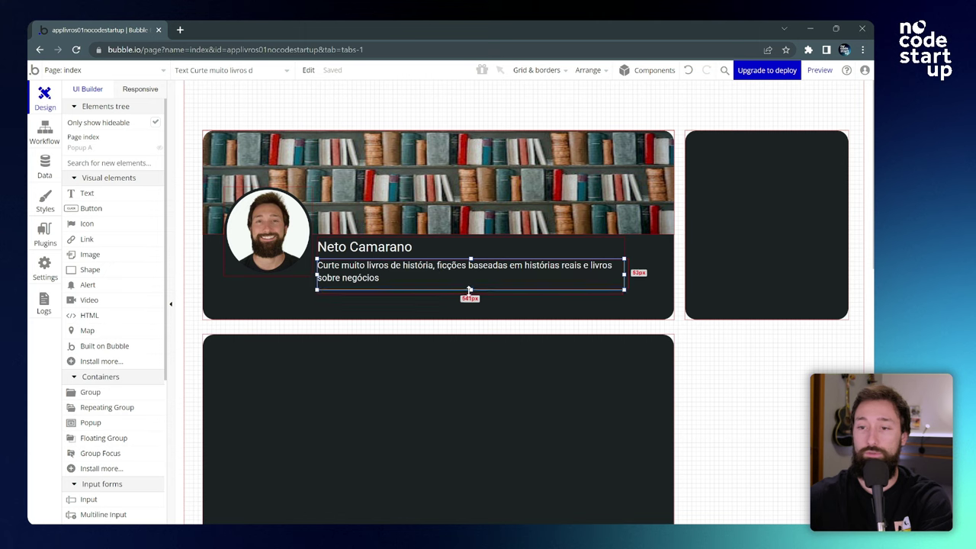
{"action": "left_click", "coordinate": [424, 341]}
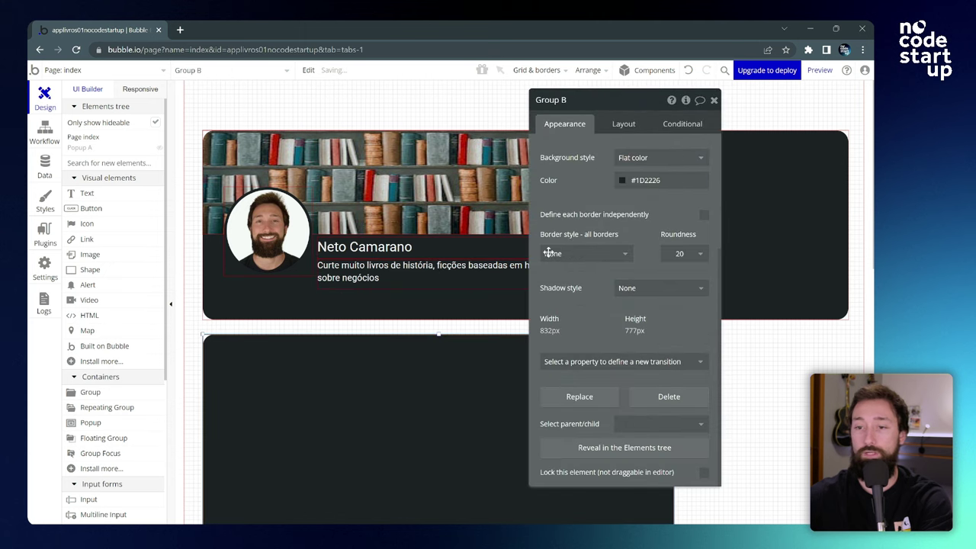
{"action": "left_click", "coordinate": [715, 99]}
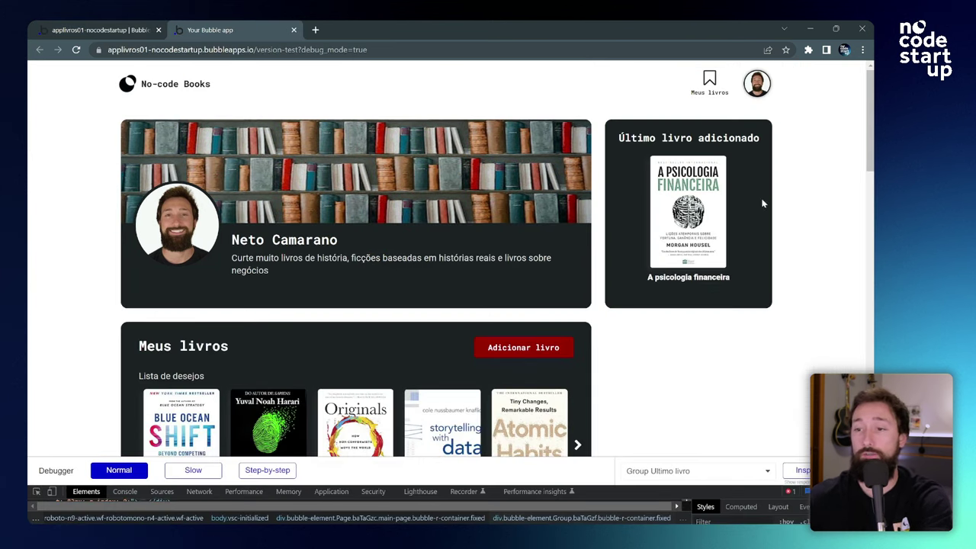
Step: Examine the title, cover and book name in the example page's "Último livro adicionado" card
{"action": "left_click_drag", "start_coordinate": [621, 137], "coordinate": [725, 138]}
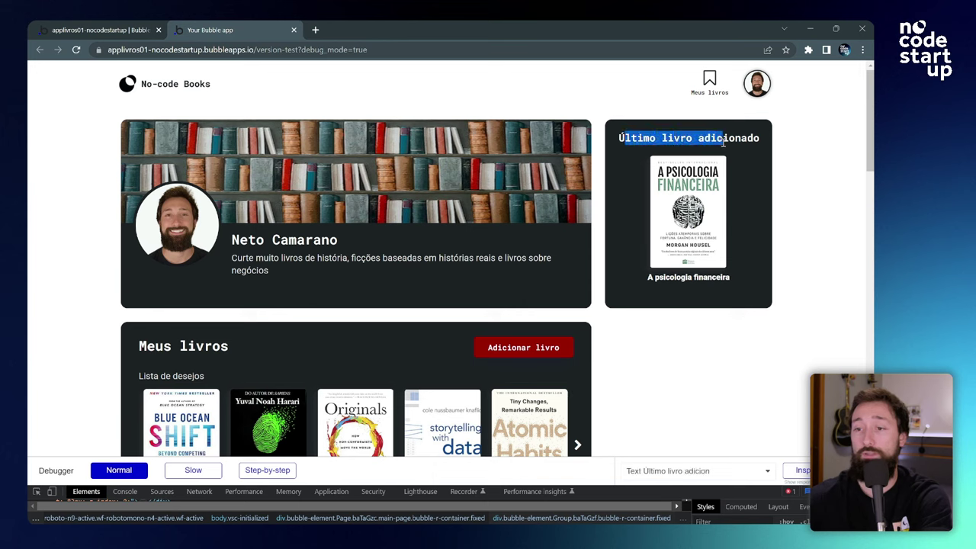
{"action": "double_click", "coordinate": [714, 138]}
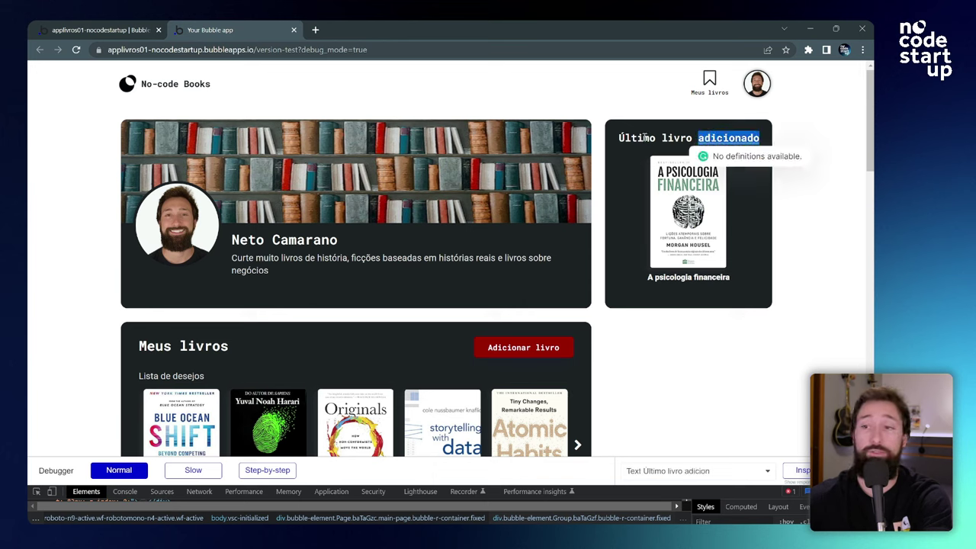
{"action": "triple_click", "coordinate": [674, 136]}
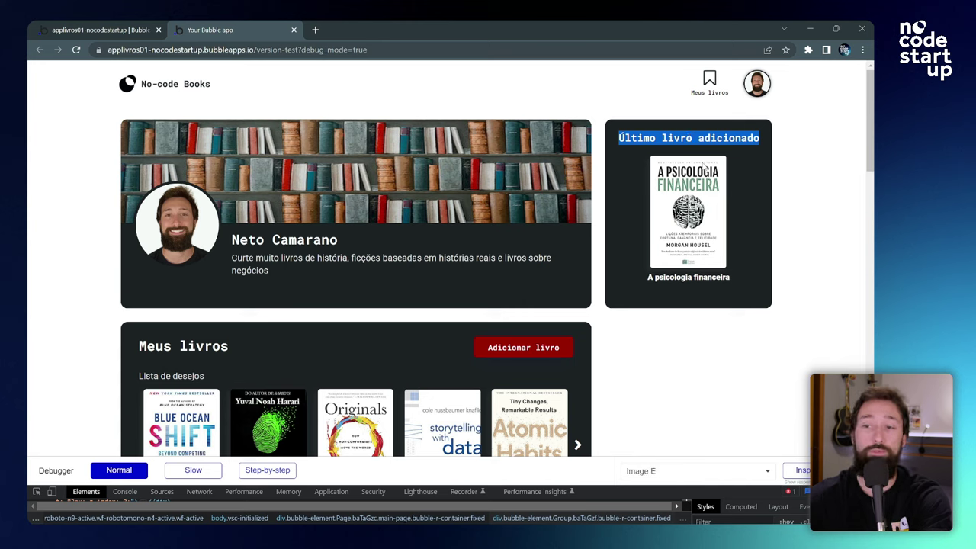
{"action": "left_click_drag", "start_coordinate": [648, 278], "coordinate": [728, 280]}
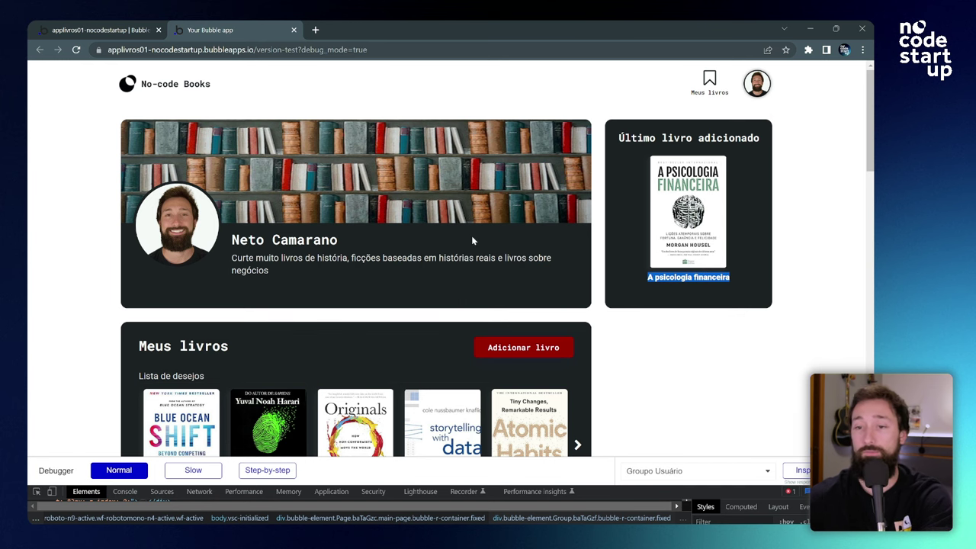
Step: Back in the editor, duplicate the profile name text and fit the copy about 241 px wide along the upper edge of the narrow card
{"action": "key", "text": "ctrl+1"}
{"action": "double_click", "coordinate": [385, 255]}
{"action": "left_click", "coordinate": [376, 235]}
{"action": "left_click", "coordinate": [374, 244]}
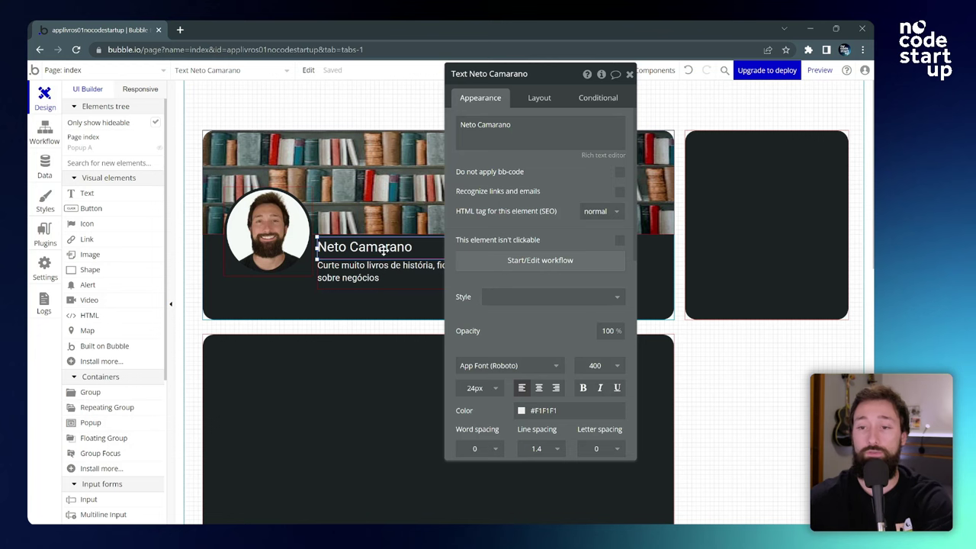
{"action": "left_click_drag", "start_coordinate": [395, 253], "coordinate": [573, 189]}
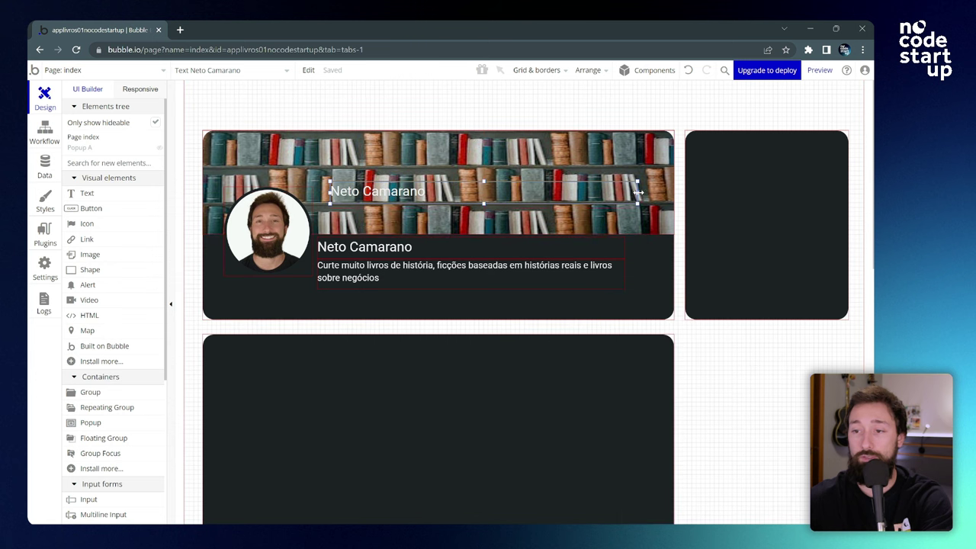
{"action": "left_click", "coordinate": [375, 192]}
{"action": "left_click_drag", "start_coordinate": [375, 192], "coordinate": [789, 200]}
{"action": "left_click", "coordinate": [753, 156]}
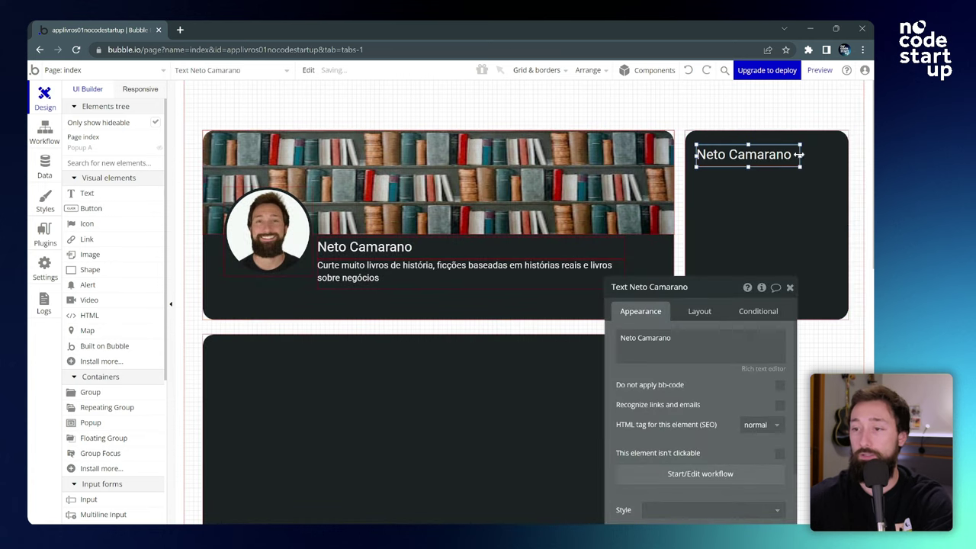
{"action": "left_click_drag", "start_coordinate": [802, 155], "coordinate": [837, 154]}
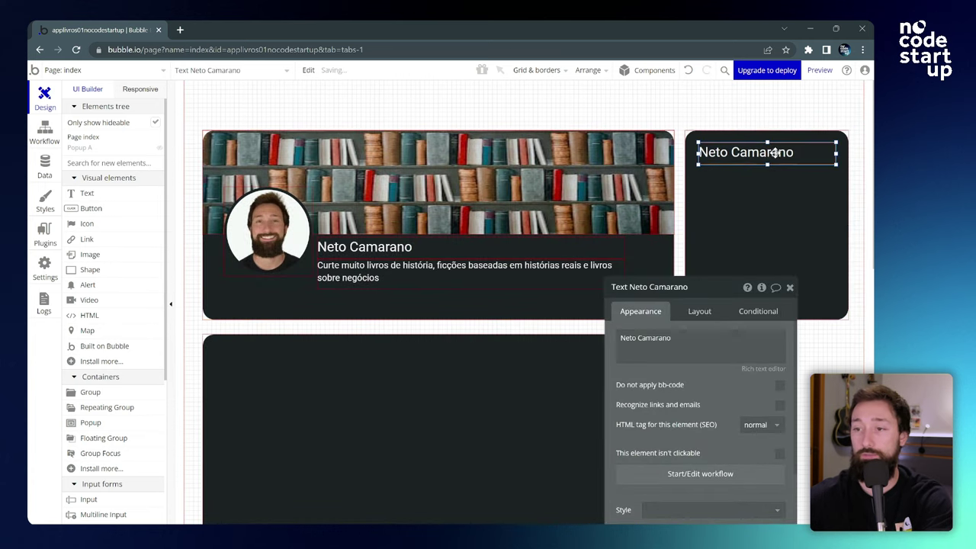
Step: Change the narrow card's heading text to "Último livro"
{"action": "triple_click", "coordinate": [705, 332]}
{"action": "type", "text": "Último livro"}
{"action": "left_click", "coordinate": [736, 229]}
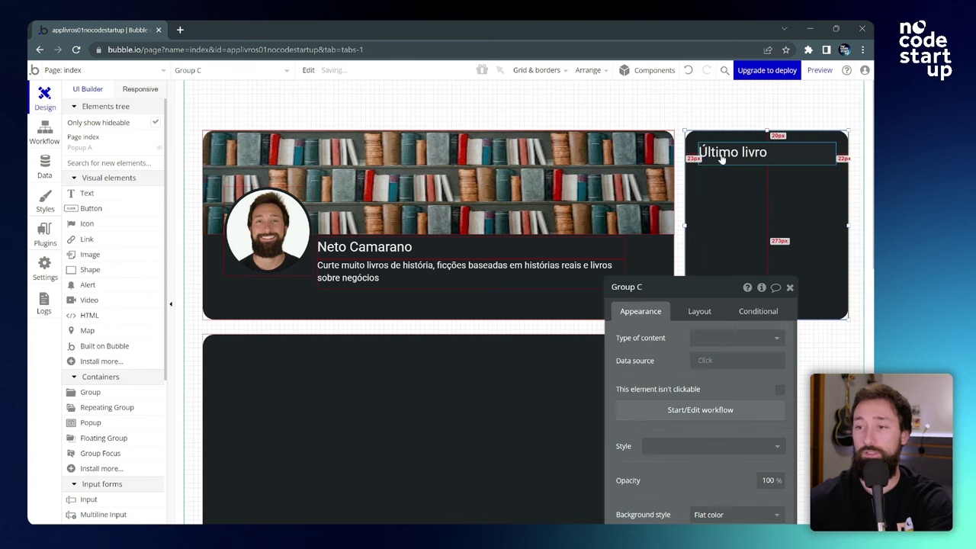
Step: Set the "Último livro" heading's font size to 20 px
{"action": "left_click", "coordinate": [726, 157]}
{"action": "left_click_drag", "start_coordinate": [719, 285], "coordinate": [561, 117]}
{"action": "left_click", "coordinate": [480, 433]}
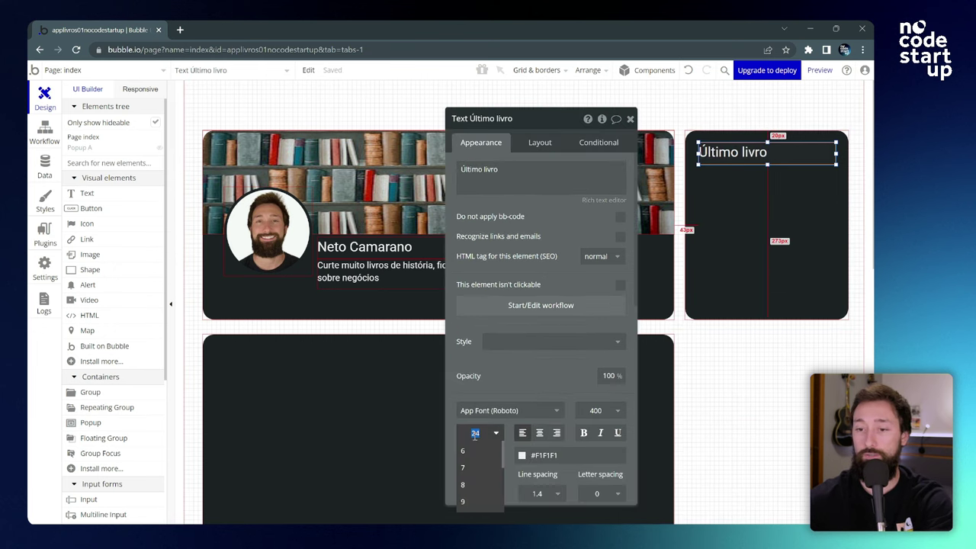
{"action": "type", "text": "20"}
{"action": "key", "text": "Return"}
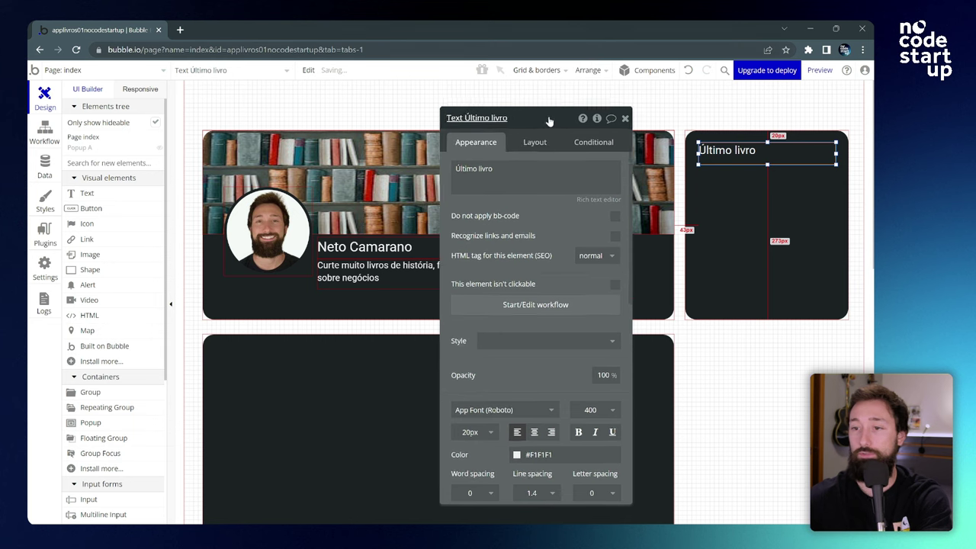
{"action": "left_click_drag", "start_coordinate": [551, 120], "coordinate": [493, 110]}
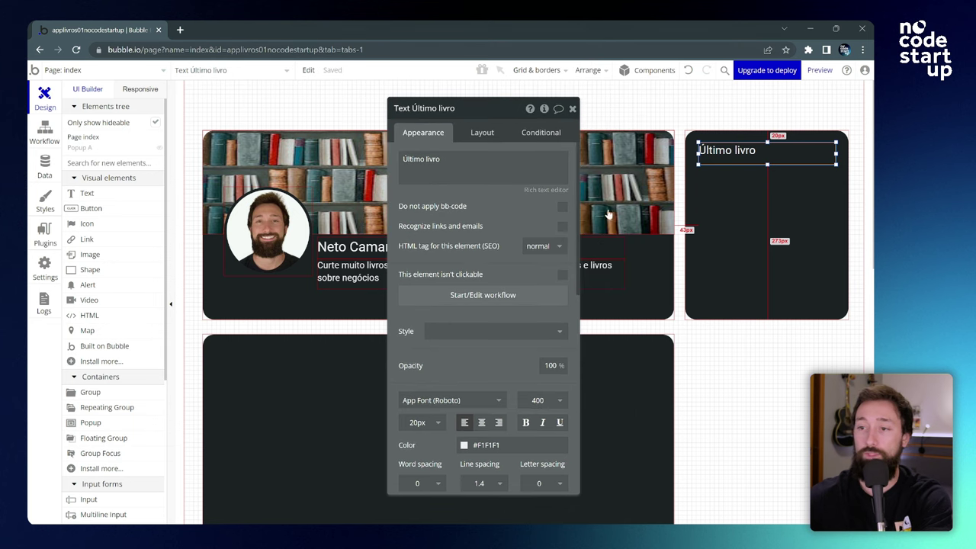
{"action": "left_click", "coordinate": [573, 110]}
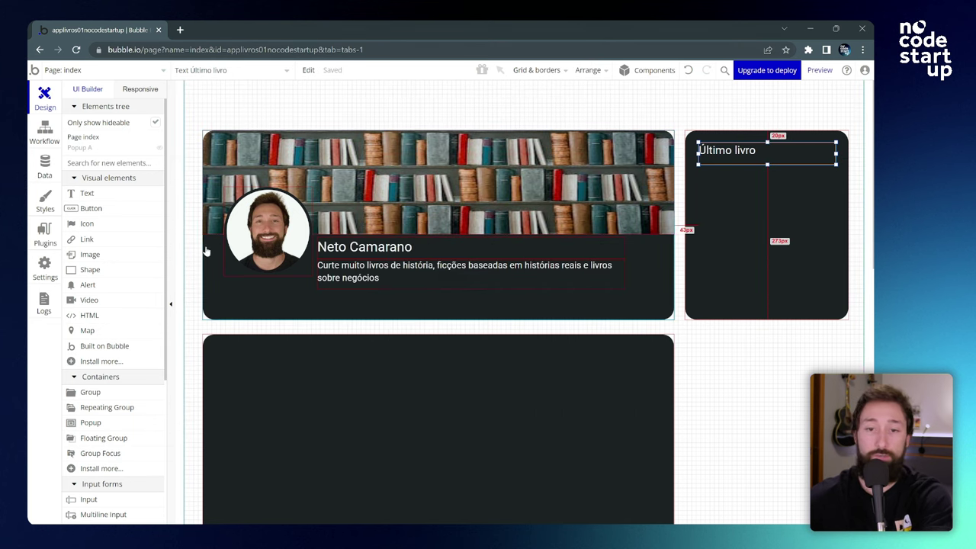
Step: Add an image element about 153 by 192 px below the "Último livro" heading
{"action": "left_click", "coordinate": [92, 256]}
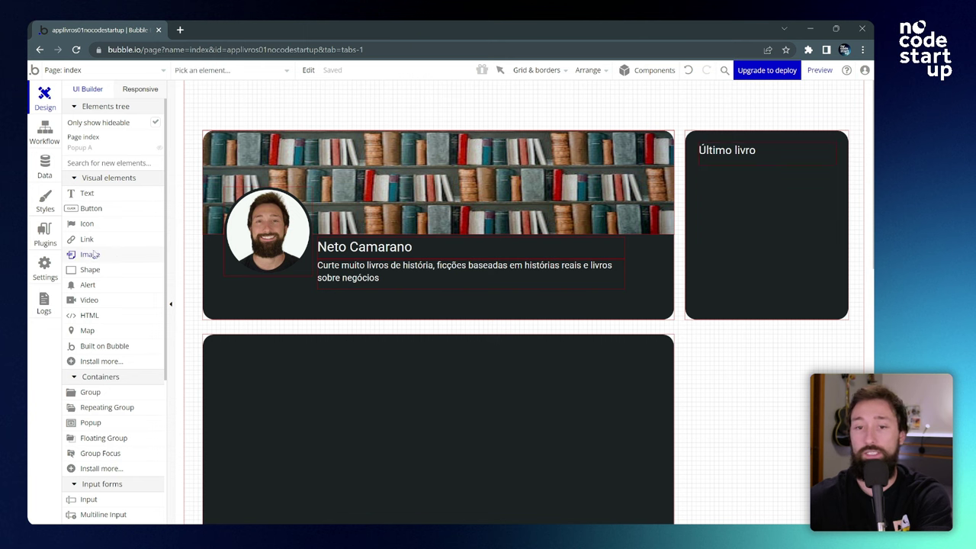
{"action": "left_click_drag", "start_coordinate": [725, 176], "coordinate": [809, 282]}
{"action": "left_click", "coordinate": [779, 242]}
{"action": "double_click", "coordinate": [780, 243]}
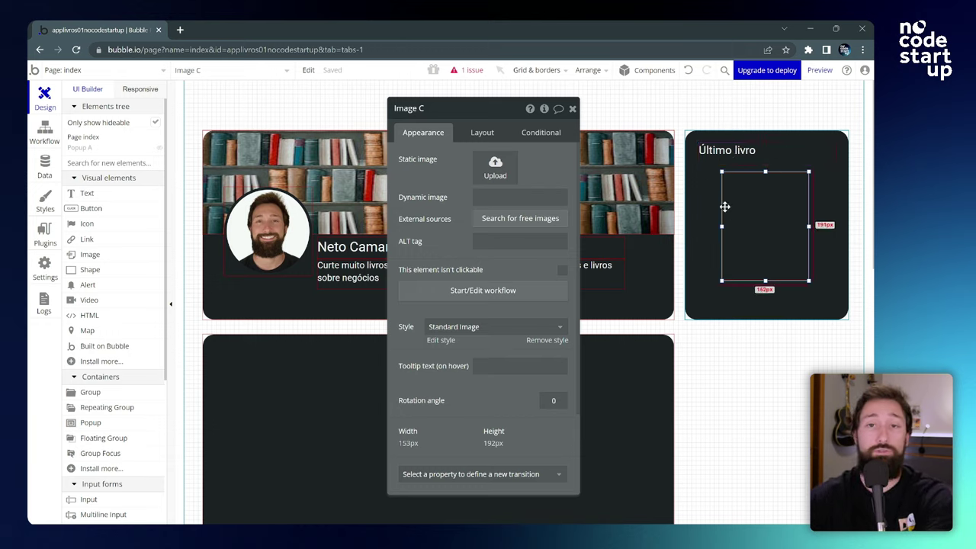
Step: Upload the Harry Poter cover from the Livros folder as the static image and narrow the image to about 133 px, centered in the card
{"action": "left_click", "coordinate": [496, 170]}
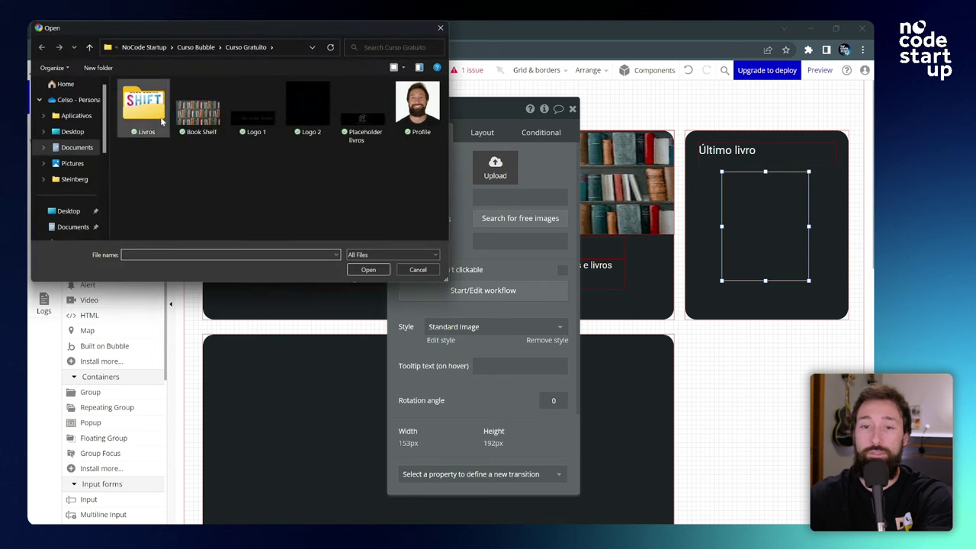
{"action": "double_click", "coordinate": [158, 118]}
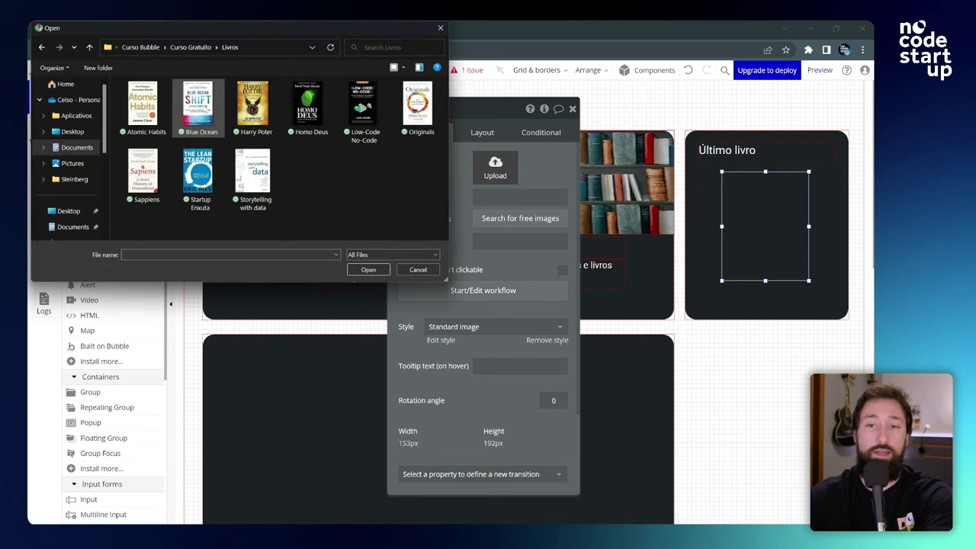
{"action": "left_click", "coordinate": [159, 113]}
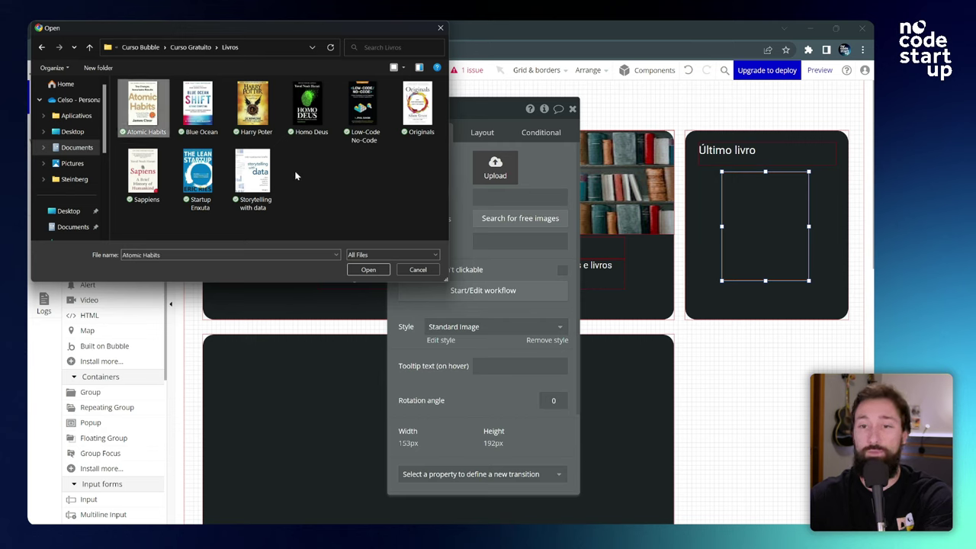
{"action": "left_click", "coordinate": [265, 126]}
{"action": "left_click", "coordinate": [364, 273]}
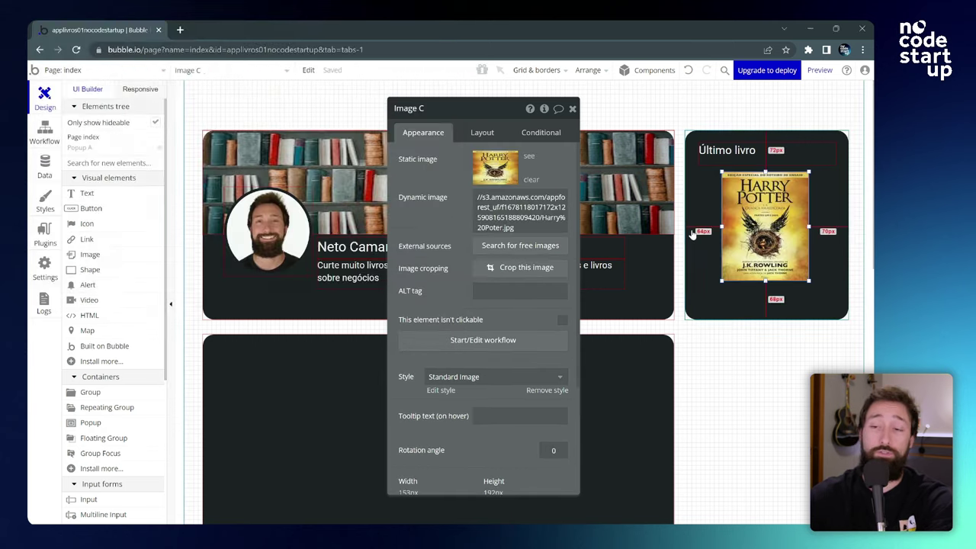
{"action": "left_click_drag", "start_coordinate": [769, 228], "coordinate": [776, 228]}
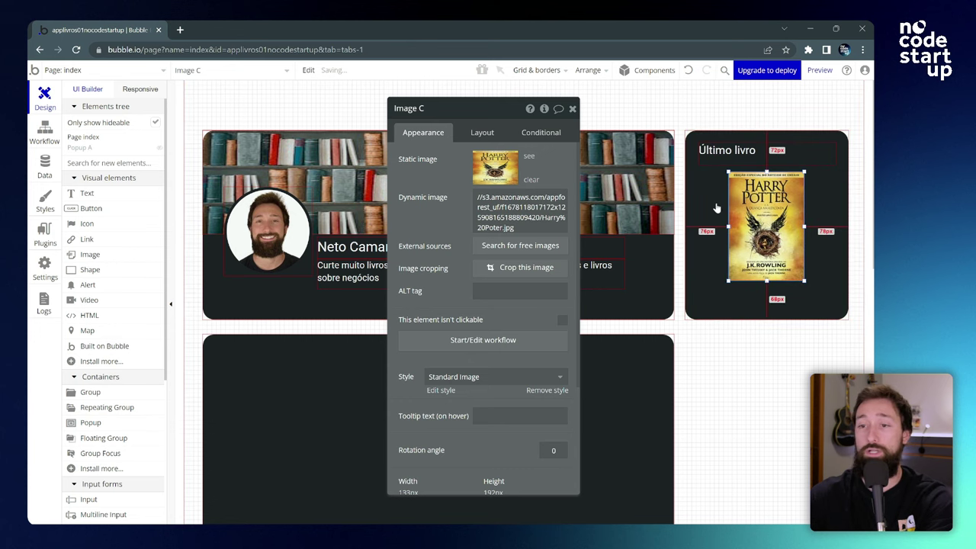
Step: Duplicate the "Último livro" heading and place the copy just below the book cover
{"action": "left_click", "coordinate": [730, 150]}
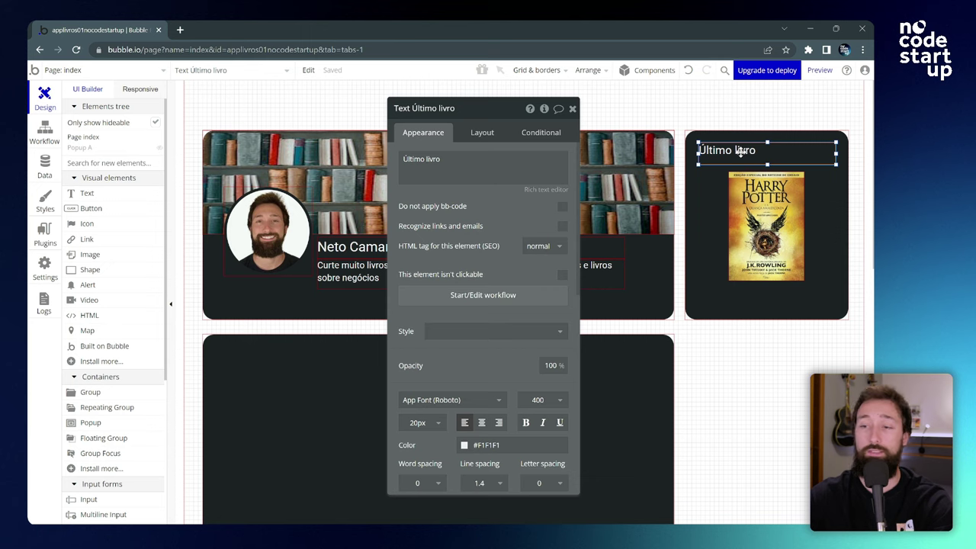
{"action": "key", "text": "ctrl+c"}
{"action": "key", "text": "ctrl+v"}
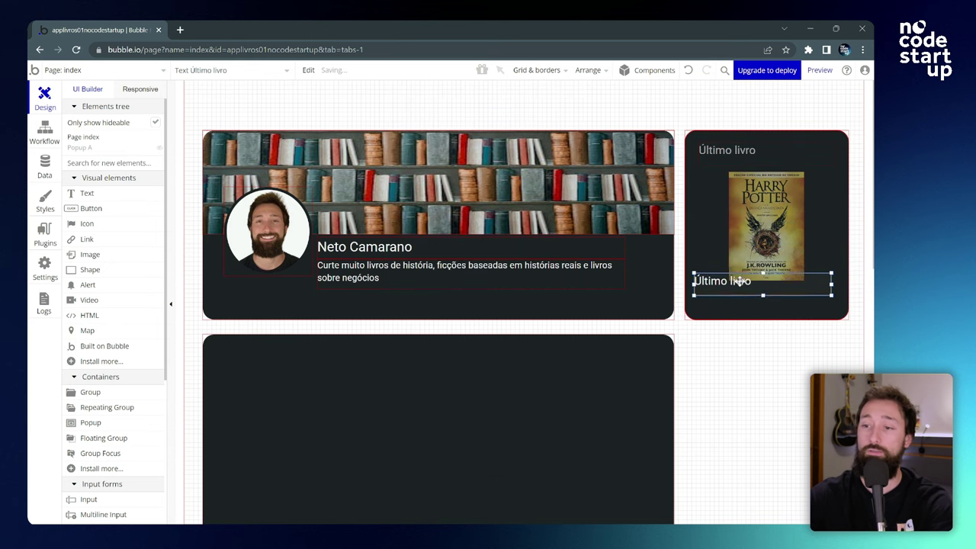
{"action": "left_click_drag", "start_coordinate": [740, 283], "coordinate": [742, 294]}
Step: Center-align the text below the book cover and set its font size to 18
{"action": "double_click", "coordinate": [741, 294]}
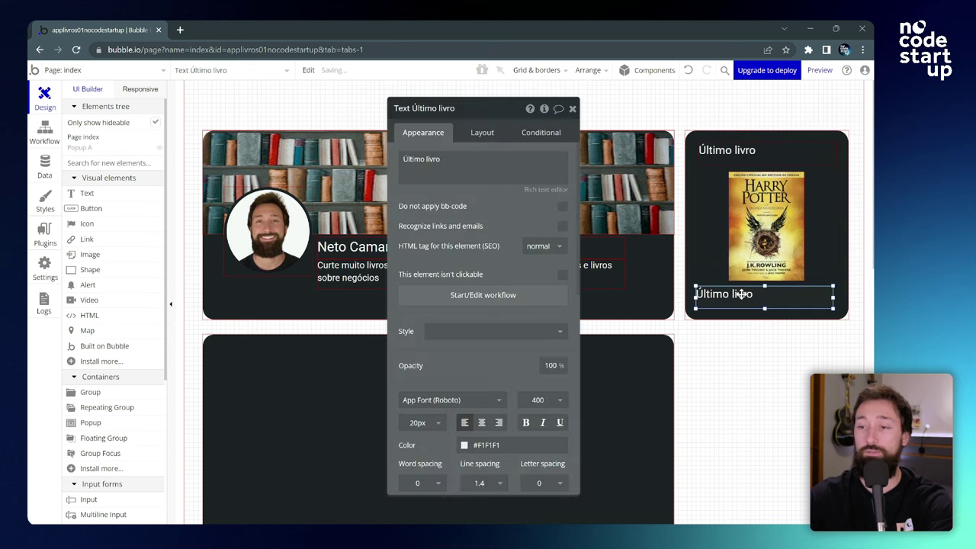
{"action": "left_click", "coordinate": [481, 253]}
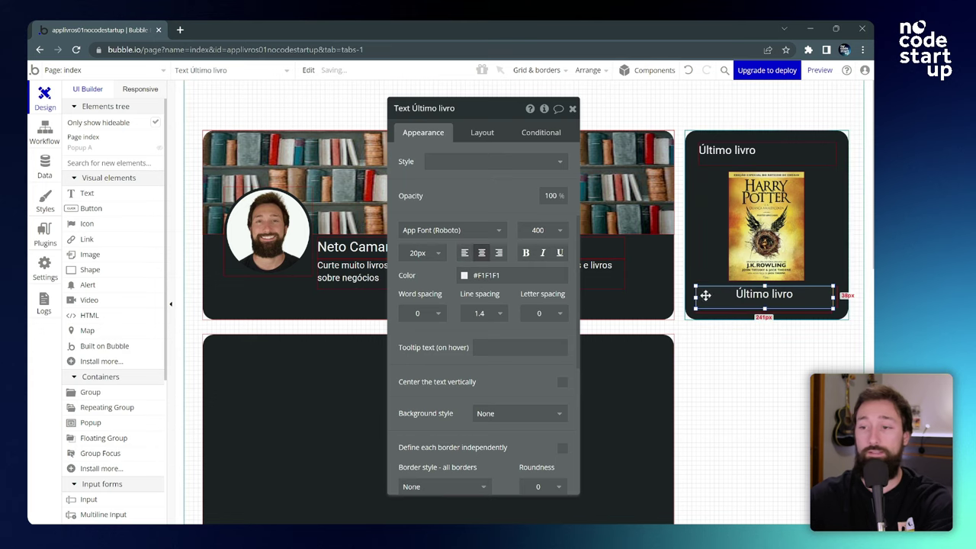
{"action": "left_click", "coordinate": [434, 253]}
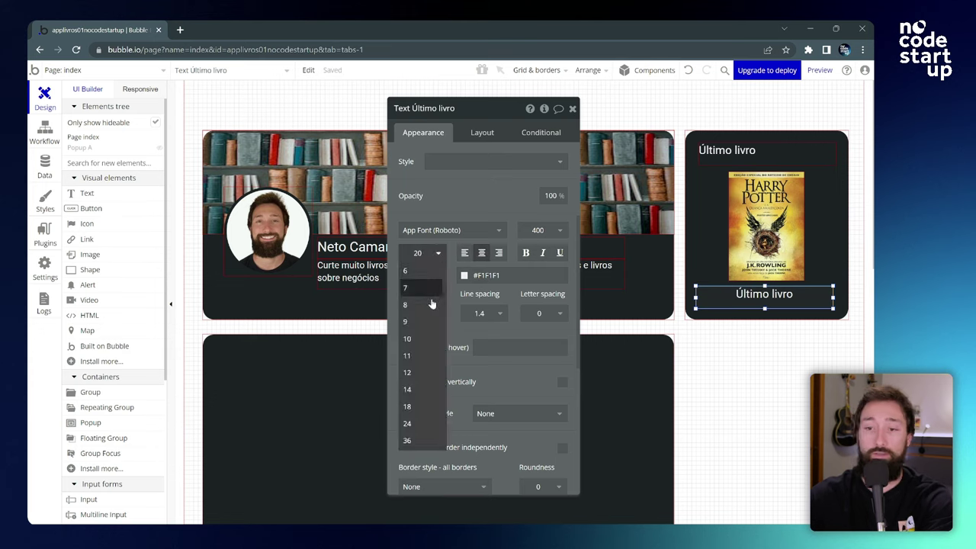
{"action": "left_click", "coordinate": [407, 407]}
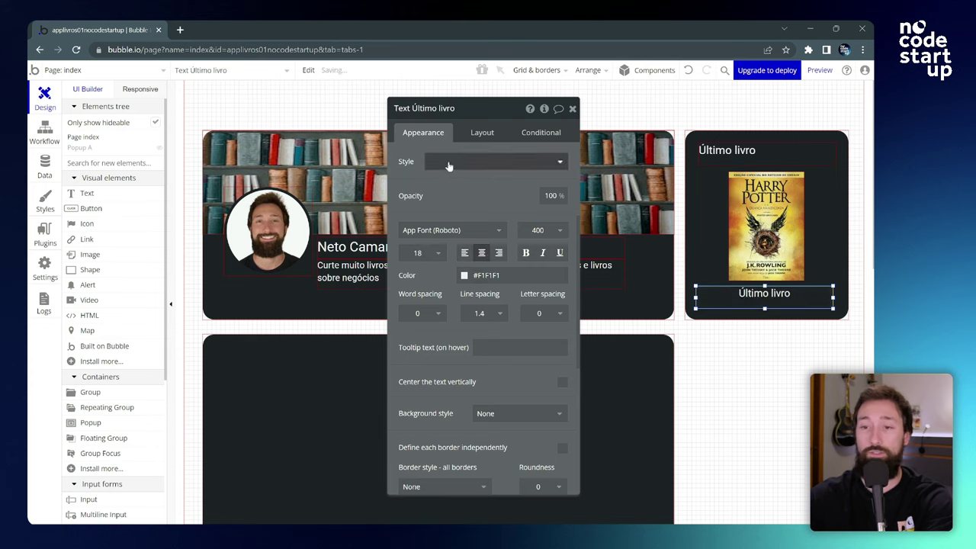
Step: Replace the text below the book cover with "Harry Potter" and close the element's settings
{"action": "scroll", "coordinate": [460, 229], "scroll_direction": "up", "scroll_amount": 3}
{"action": "triple_click", "coordinate": [461, 164]}
{"action": "type", "text": "Harry"}
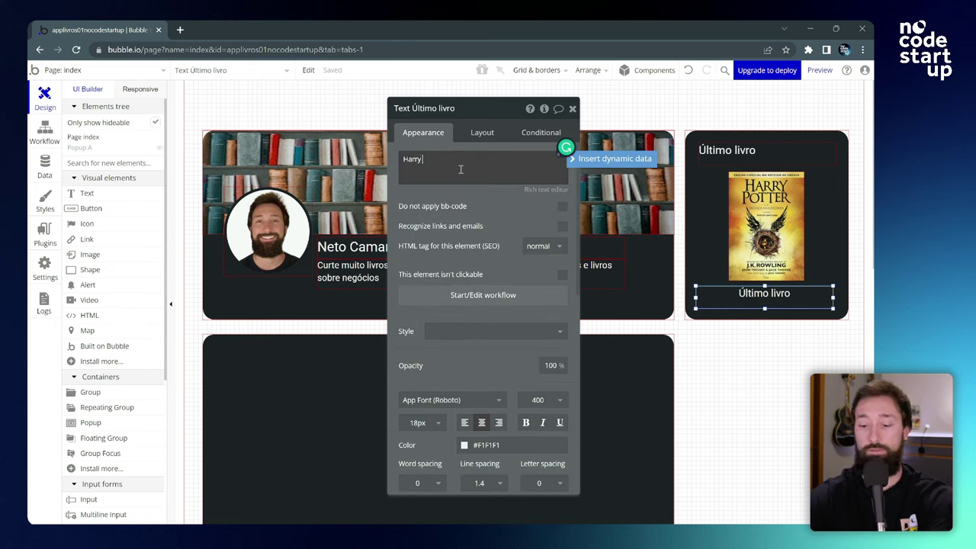
{"action": "type", "text": " Potter"}
{"action": "left_click", "coordinate": [479, 208]}
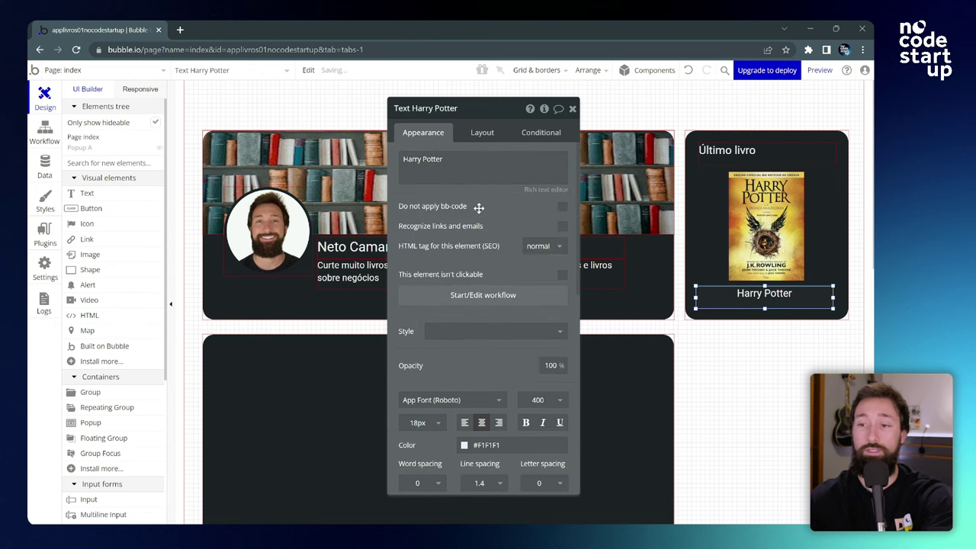
{"action": "left_click", "coordinate": [573, 110]}
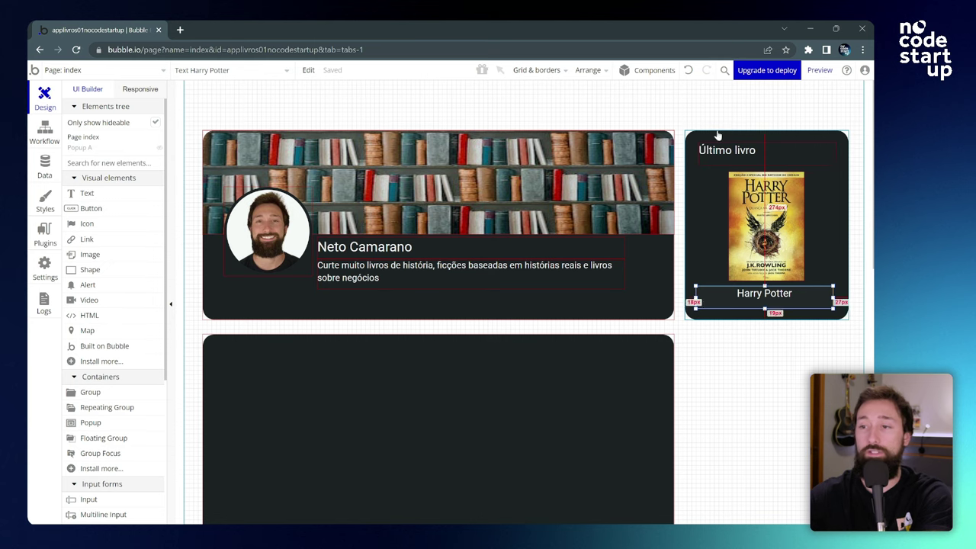
Step: Preview the index page and compare it with the example app's finished page, down to its "Meus livros" section
{"action": "mouse_move", "coordinate": [820, 74]}
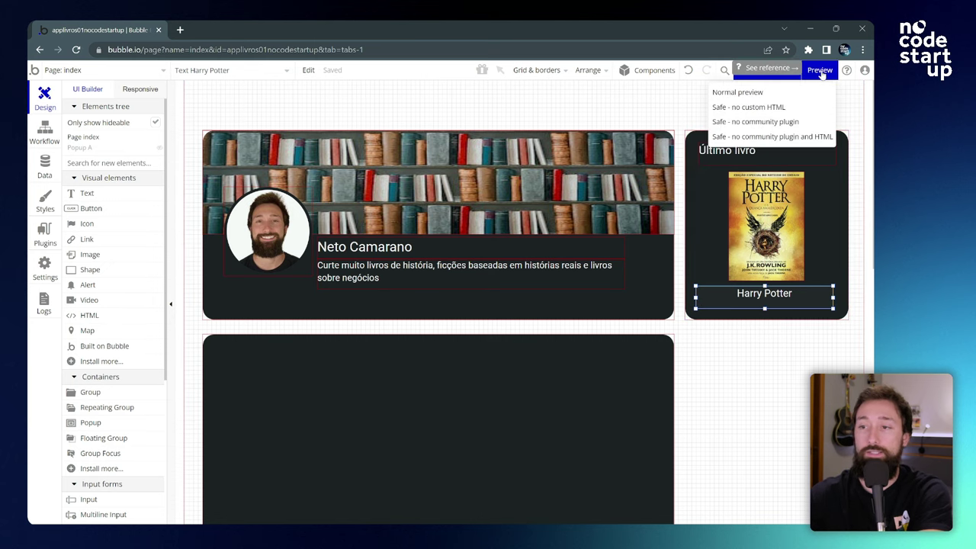
{"action": "left_click", "coordinate": [821, 71]}
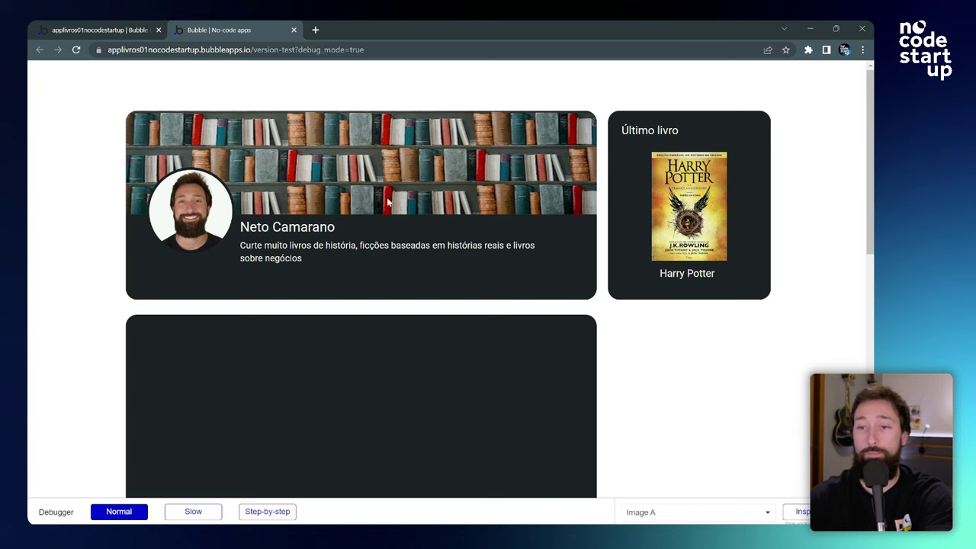
{"action": "left_click", "coordinate": [106, 28]}
{"action": "scroll", "coordinate": [381, 275], "scroll_direction": "down", "scroll_amount": 3}
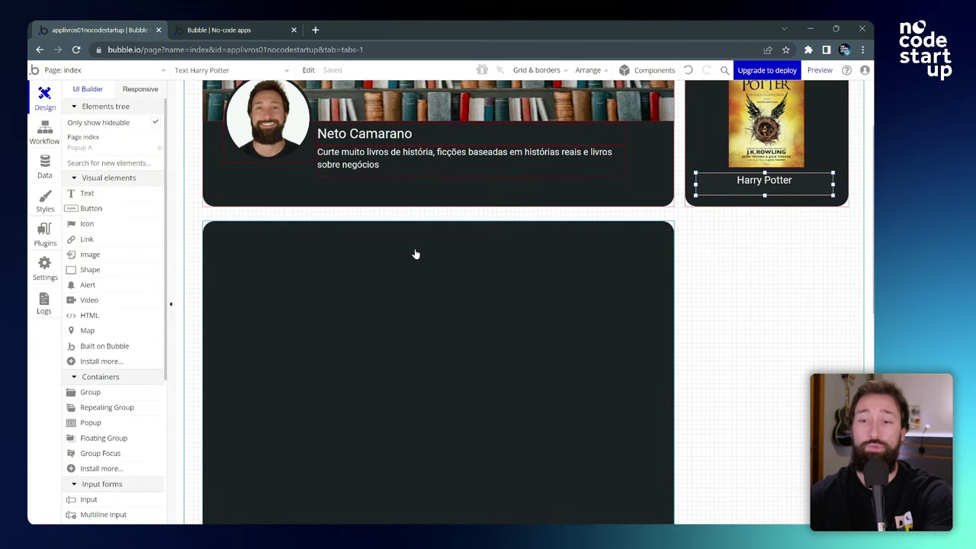
{"action": "key", "text": "ctrl+Tab"}
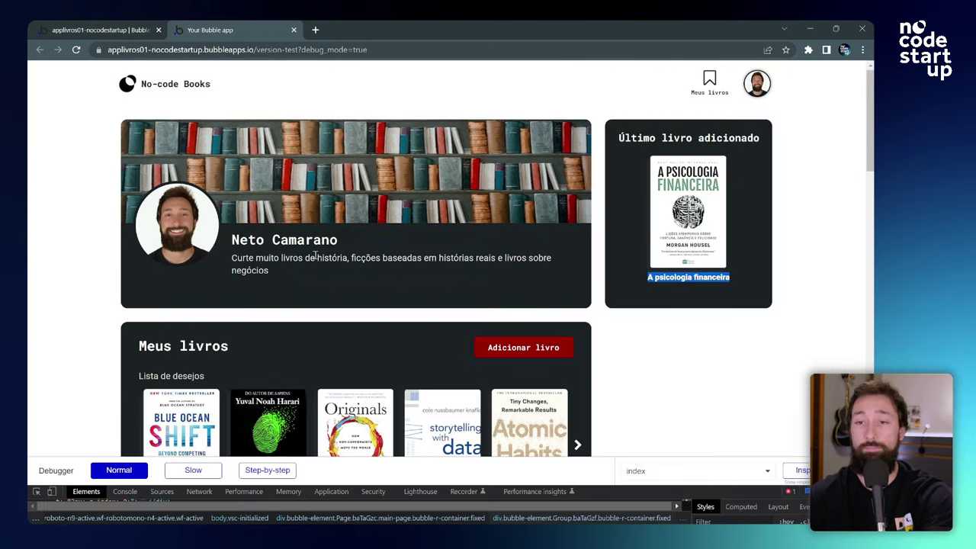
{"action": "scroll", "coordinate": [224, 254], "scroll_direction": "down", "scroll_amount": 3}
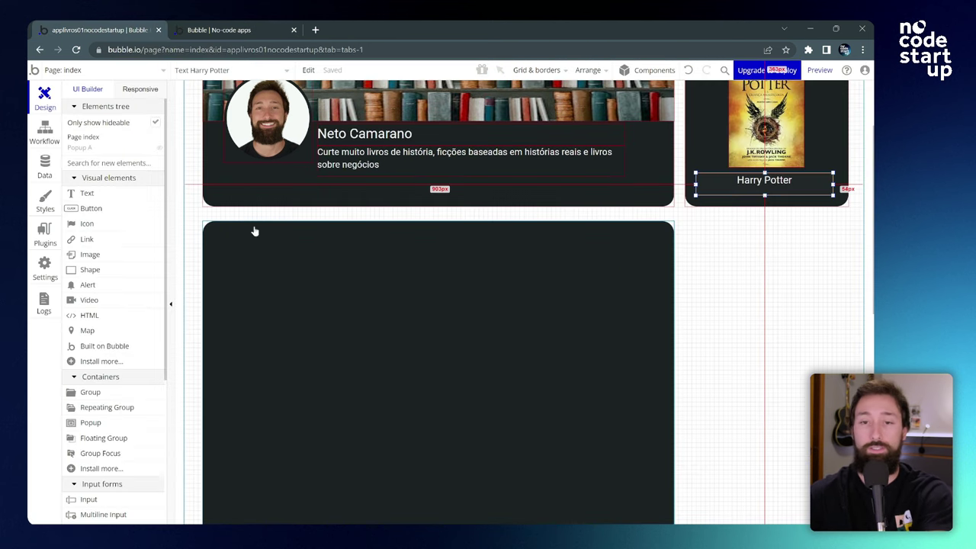
Step: Add a button about 200 by 48 px near the upper-right corner of the empty card below the profile card
{"action": "scroll", "coordinate": [110, 181], "scroll_direction": "down", "scroll_amount": 2}
{"action": "scroll", "coordinate": [97, 216], "scroll_direction": "up", "scroll_amount": 2}
{"action": "left_click", "coordinate": [93, 211]}
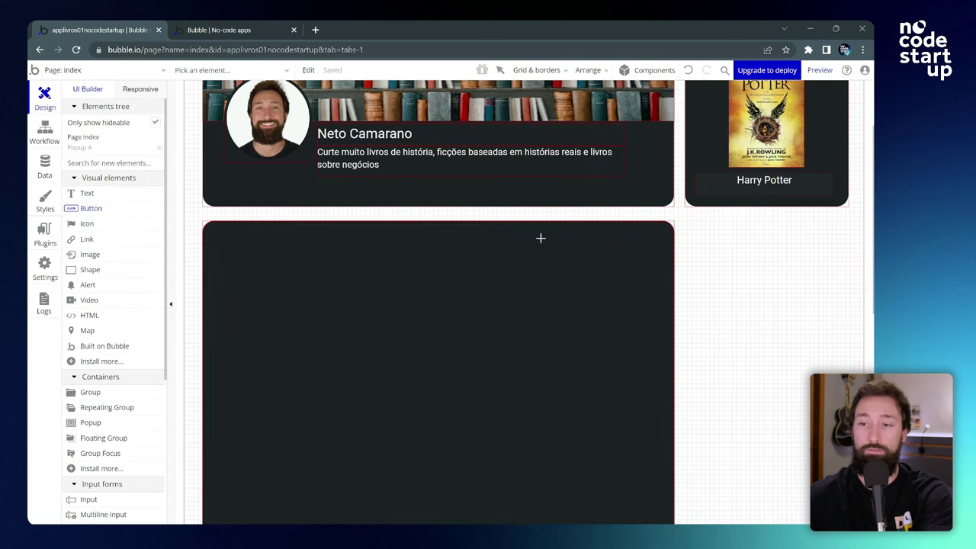
{"action": "mouse_move", "coordinate": [534, 238]}
{"action": "left_mouse_down"}
{"action": "mouse_move", "coordinate": [625, 268]}
{"action": "mouse_move", "coordinate": [647, 265]}
{"action": "left_mouse_up"}
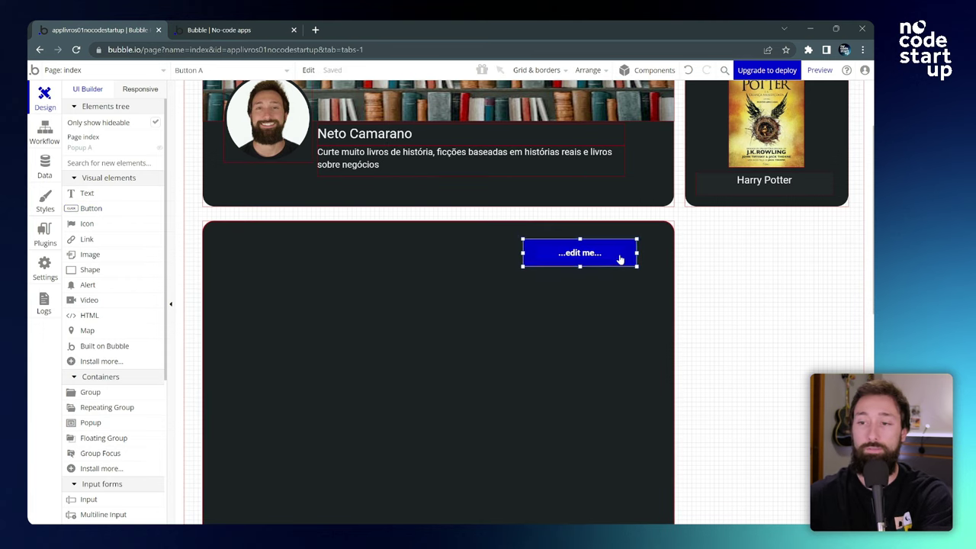
Step: Label the new button "Adicionar Livro" and resize it to about 202 by 43 px
{"action": "double_click", "coordinate": [620, 259]}
{"action": "triple_click", "coordinate": [479, 160]}
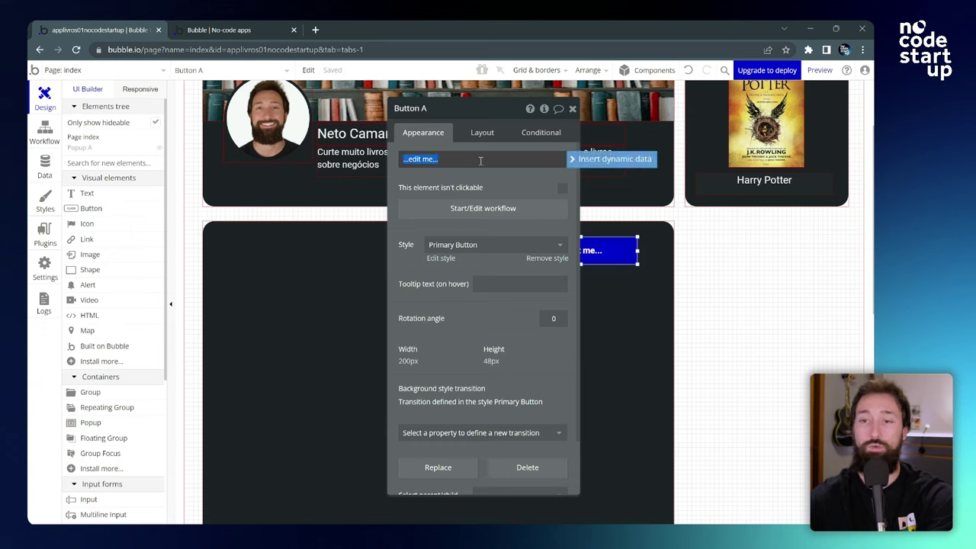
{"action": "key", "text": "BackSpace"}
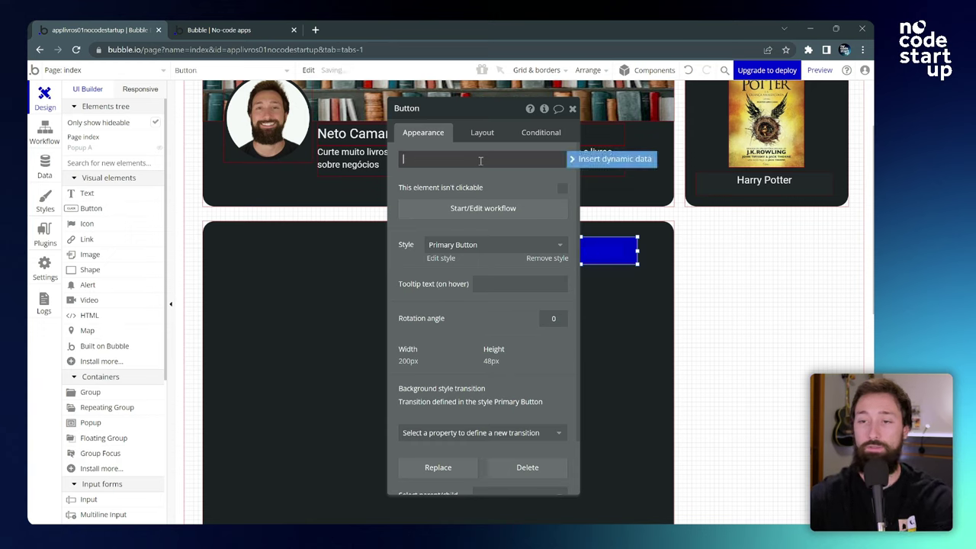
{"action": "type", "text": "Adu"}
{"action": "type", "text": "cionar Livro"}
{"action": "left_click_drag", "start_coordinate": [622, 262], "coordinate": [640, 261]}
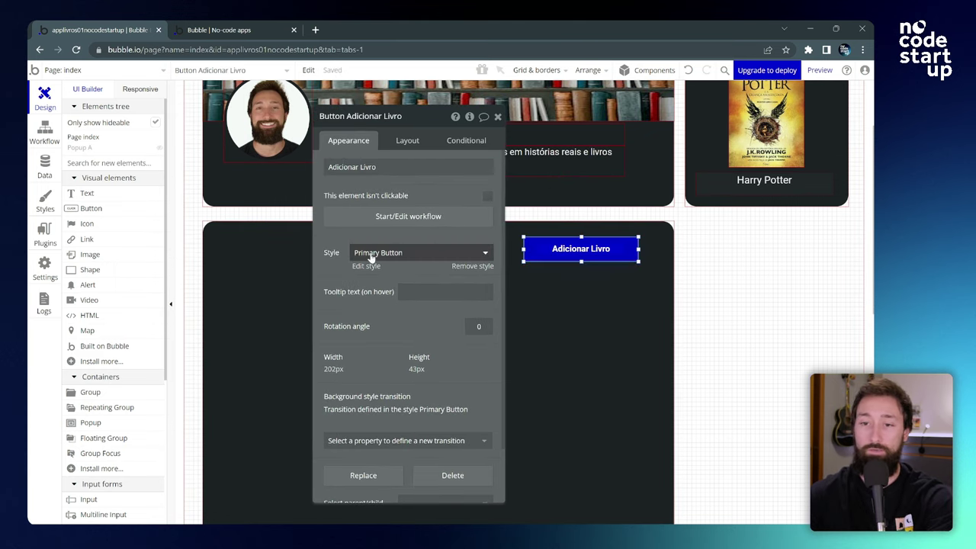
Step: Remove the Primary Button style from the "Adicionar Livro" button and bring its background color setting into view
{"action": "left_click", "coordinate": [463, 267]}
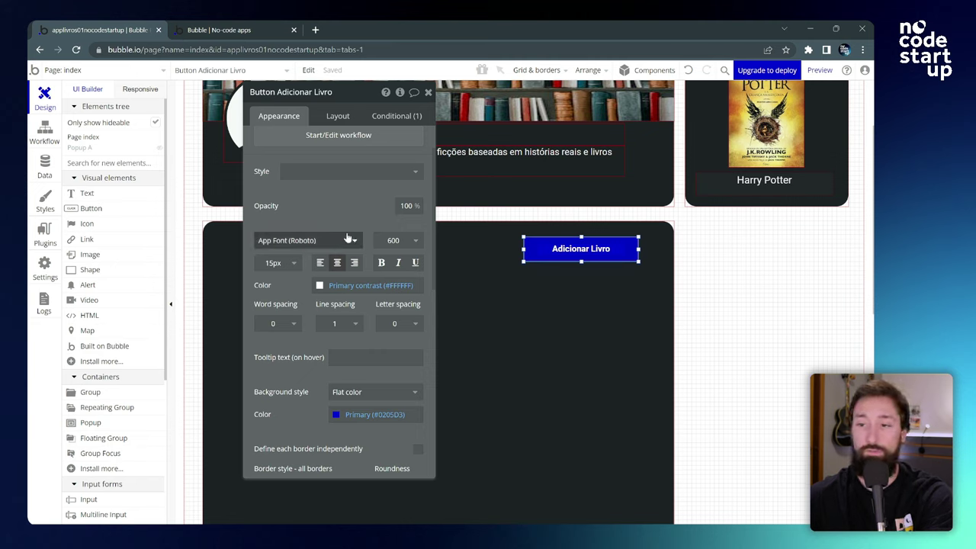
{"action": "left_click_drag", "start_coordinate": [336, 213], "coordinate": [327, 211]}
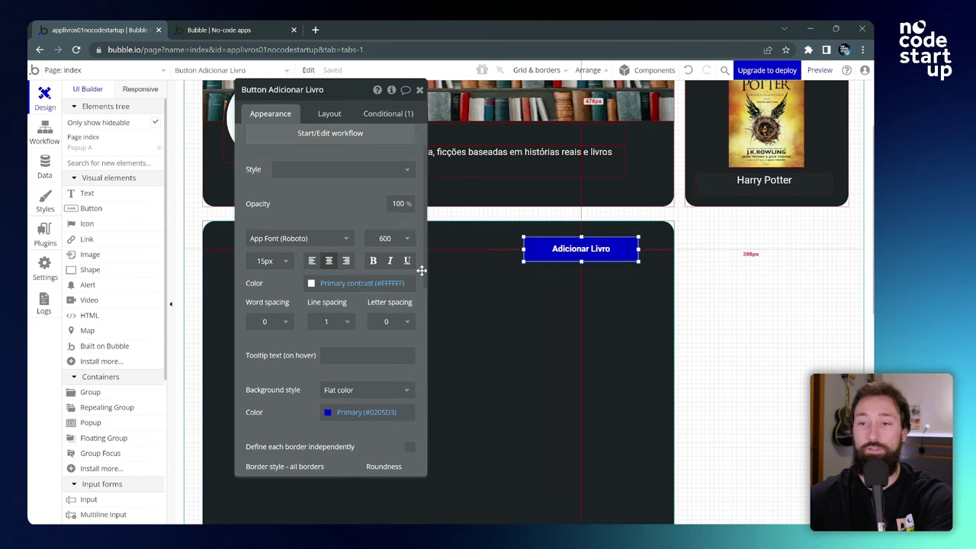
{"action": "scroll", "coordinate": [418, 270], "scroll_direction": "down", "scroll_amount": 1}
{"action": "scroll", "coordinate": [355, 343], "scroll_direction": "down", "scroll_amount": 1}
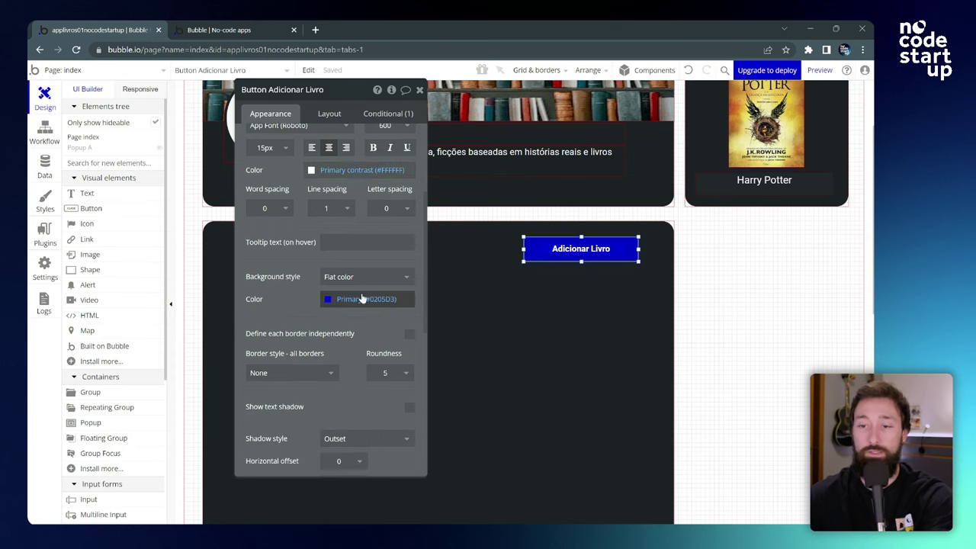
{"action": "left_click_drag", "start_coordinate": [288, 299], "coordinate": [319, 295]}
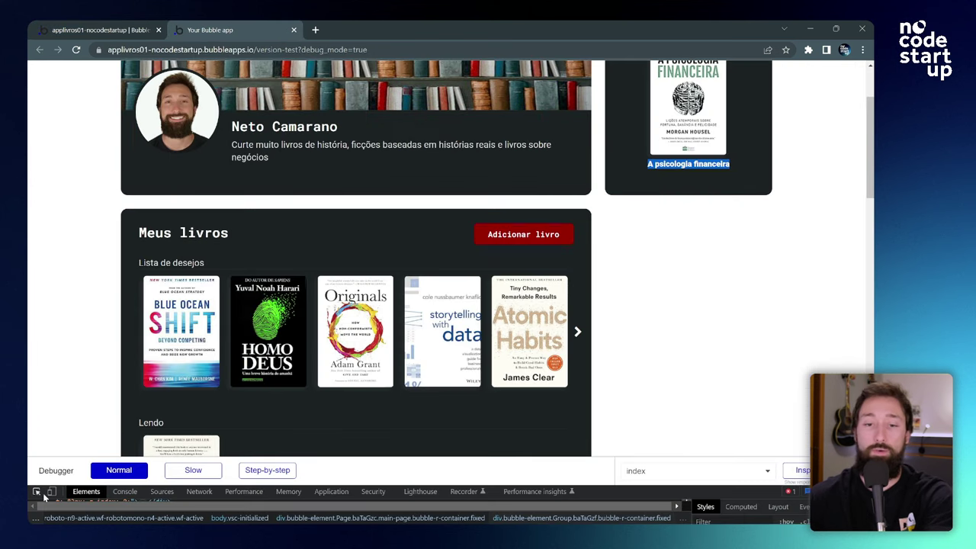
Step: Inspect the example page's "Adicionar livro" button with the browser's element inspector and switch to the example app's editor
{"action": "left_click", "coordinate": [37, 493]}
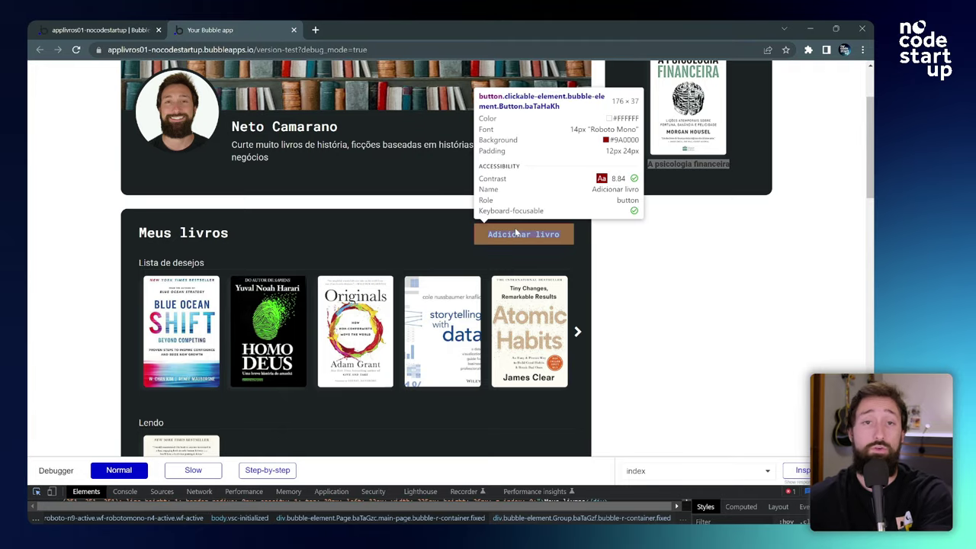
{"action": "left_click", "coordinate": [516, 233]}
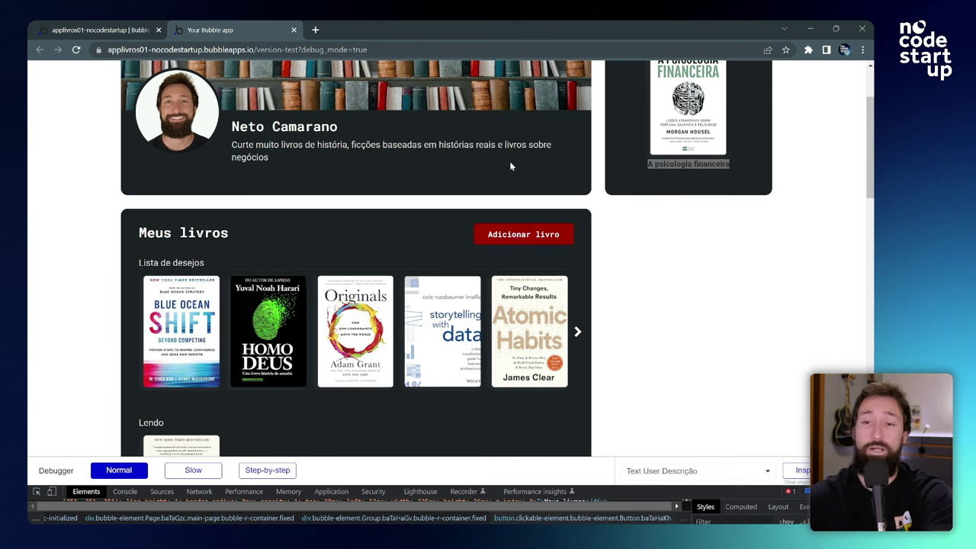
{"action": "left_click", "coordinate": [100, 25]}
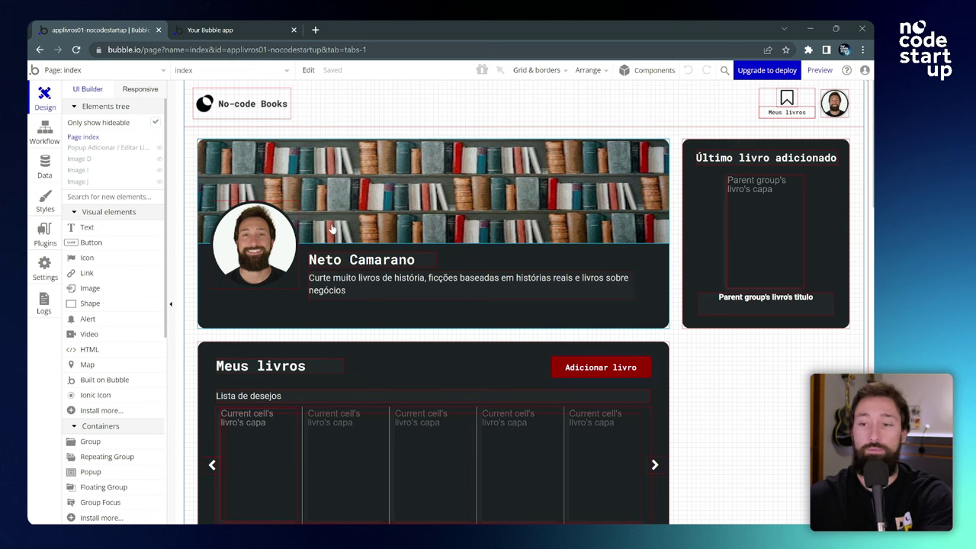
Step: Copy the background color code #9A0000 from the "Adicionar livro" button in the example app's editor
{"action": "scroll", "coordinate": [537, 271], "scroll_direction": "down", "scroll_amount": 3}
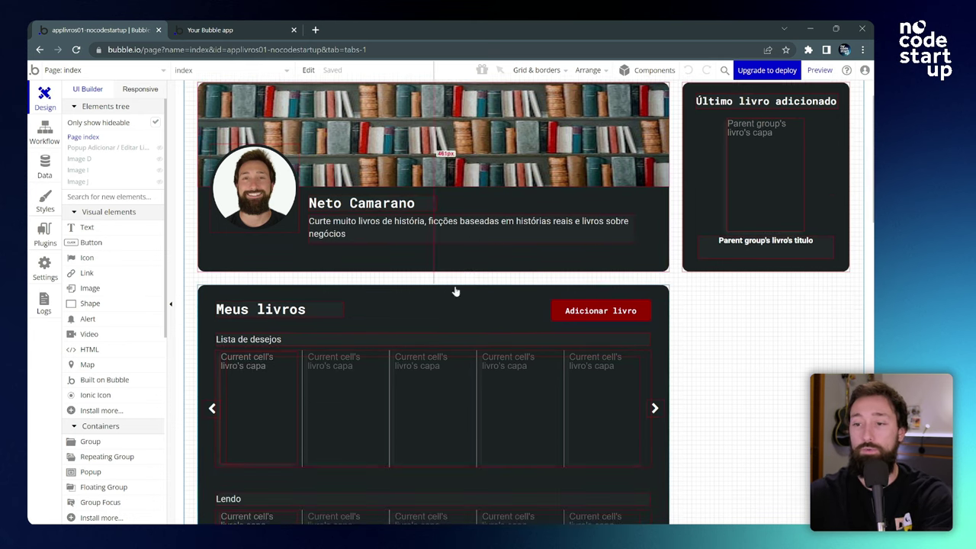
{"action": "scroll", "coordinate": [557, 240], "scroll_direction": "down", "scroll_amount": 2}
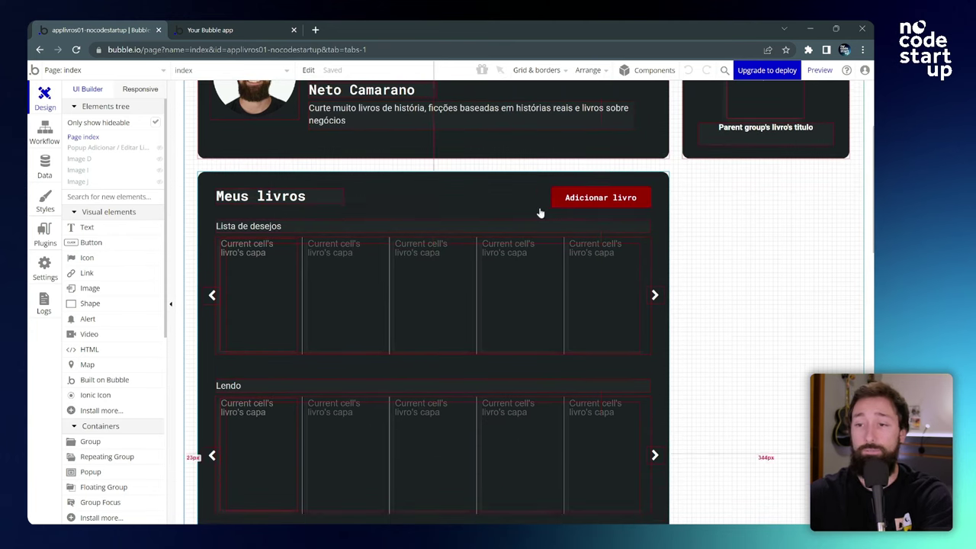
{"action": "scroll", "coordinate": [564, 214], "scroll_direction": "up", "scroll_amount": 5}
{"action": "scroll", "coordinate": [488, 256], "scroll_direction": "down", "scroll_amount": 4}
{"action": "scroll", "coordinate": [511, 266], "scroll_direction": "up", "scroll_amount": 4}
{"action": "scroll", "coordinate": [601, 370], "scroll_direction": "down", "scroll_amount": 3}
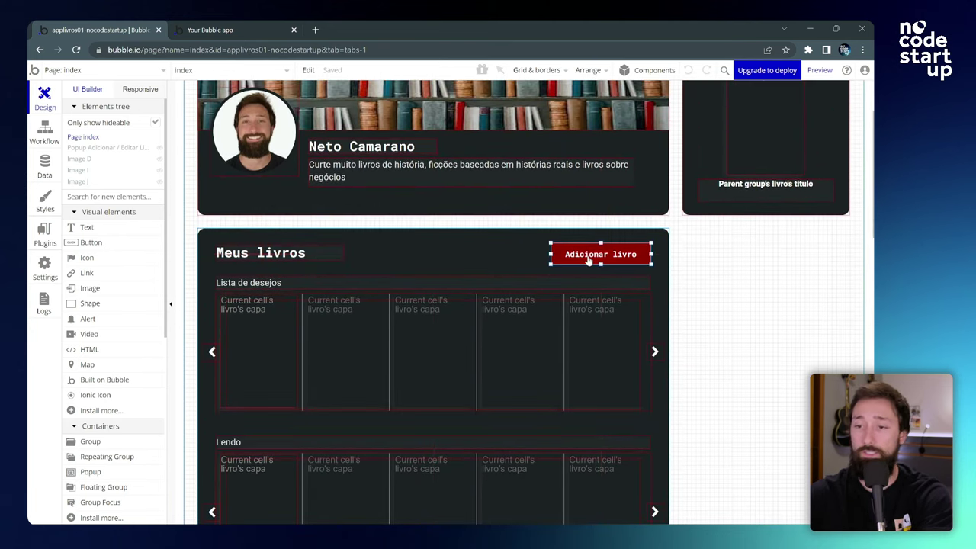
{"action": "double_click", "coordinate": [587, 257]}
{"action": "scroll", "coordinate": [330, 178], "scroll_direction": "down", "scroll_amount": 3}
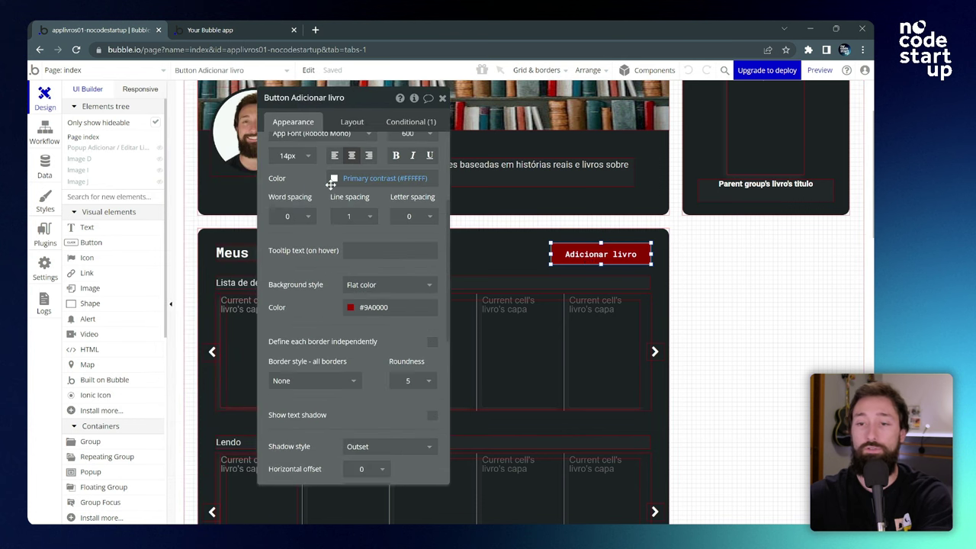
{"action": "left_click", "coordinate": [379, 307]}
{"action": "triple_click", "coordinate": [377, 307]}
{"action": "key", "text": "ctrl+c"}
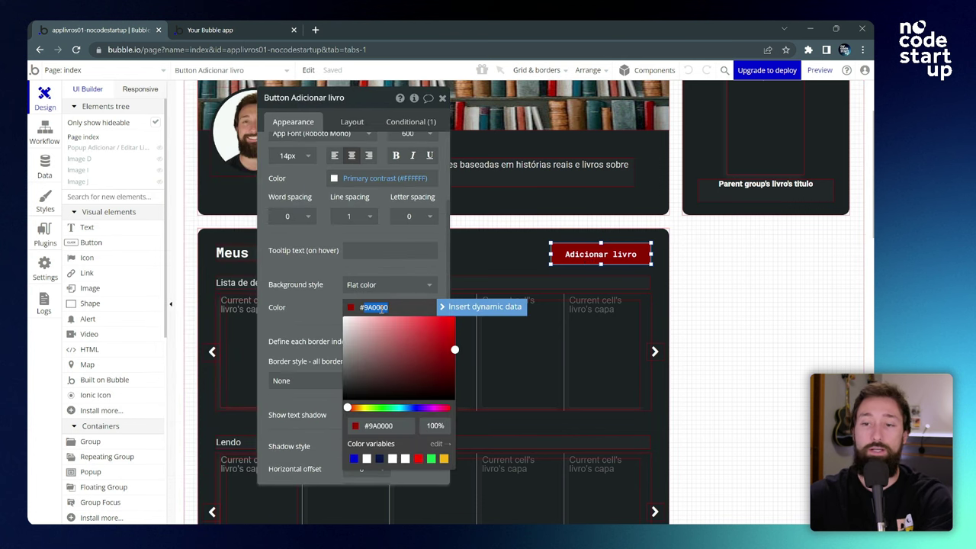
{"action": "left_click", "coordinate": [312, 305]}
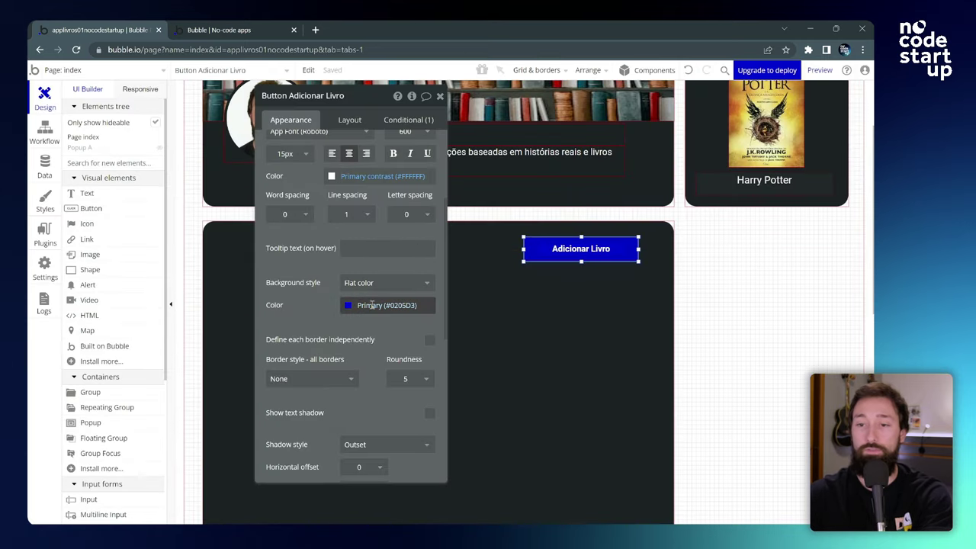
Step: Set the background color of the "Adicionar Livro" button in the app being built to #9A0000 and close its settings
{"action": "left_click", "coordinate": [377, 305]}
{"action": "key", "text": "ctrl+v"}
{"action": "left_click", "coordinate": [300, 305]}
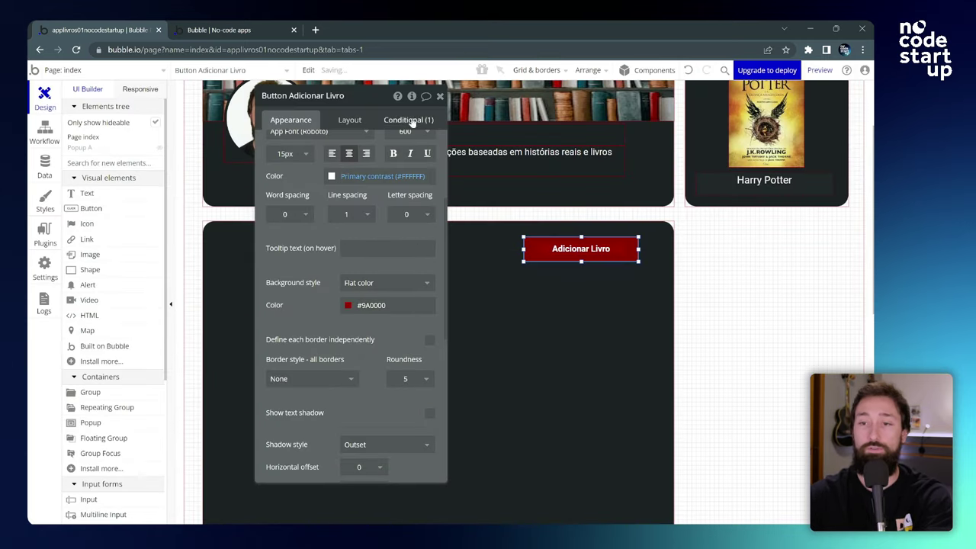
{"action": "left_click", "coordinate": [440, 96]}
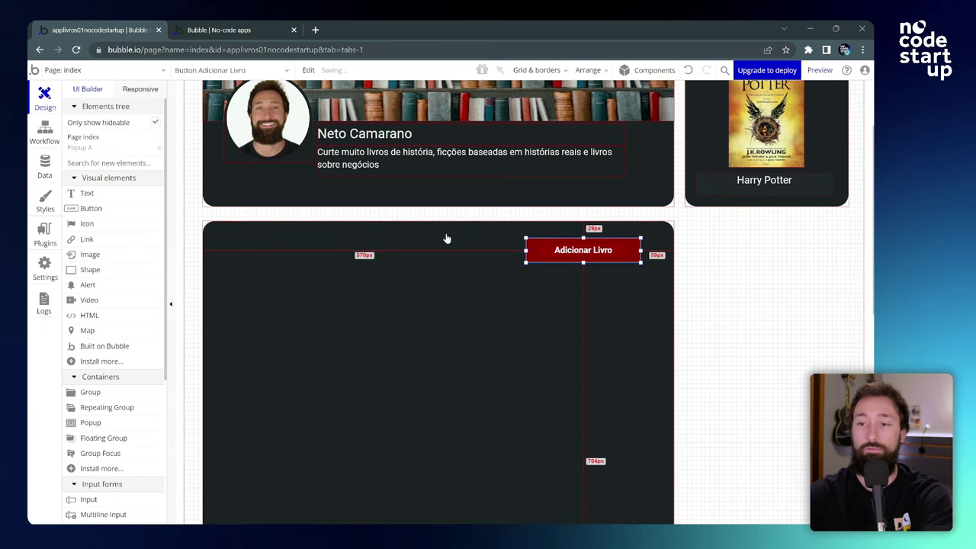
{"action": "left_click", "coordinate": [714, 279]}
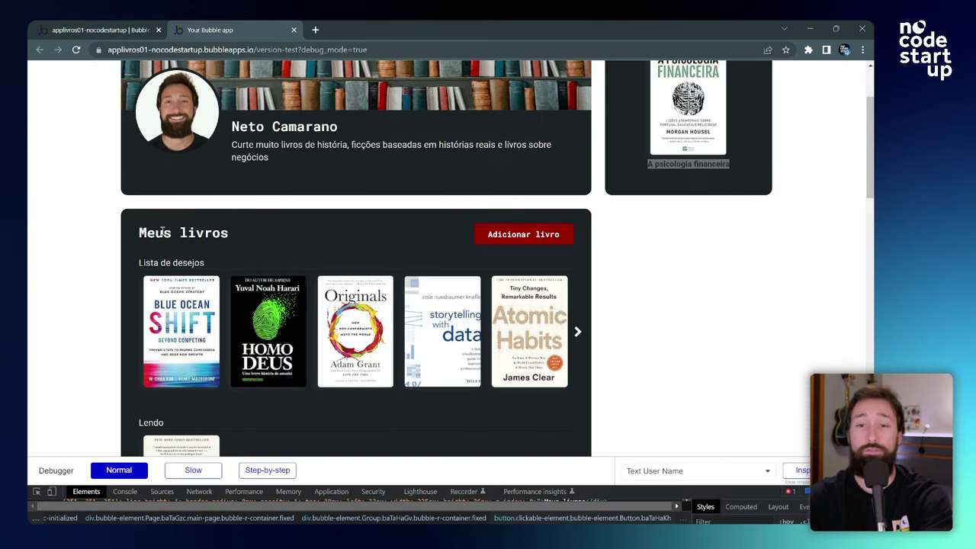
Step: Examine the example page's "Meus livros" heading and its "Lista de desejos", "Lendo" and "Lidos" lists, and return to the example's editor
{"action": "left_click_drag", "start_coordinate": [139, 229], "coordinate": [238, 233]}
{"action": "scroll", "coordinate": [193, 192], "scroll_direction": "down", "scroll_amount": 1}
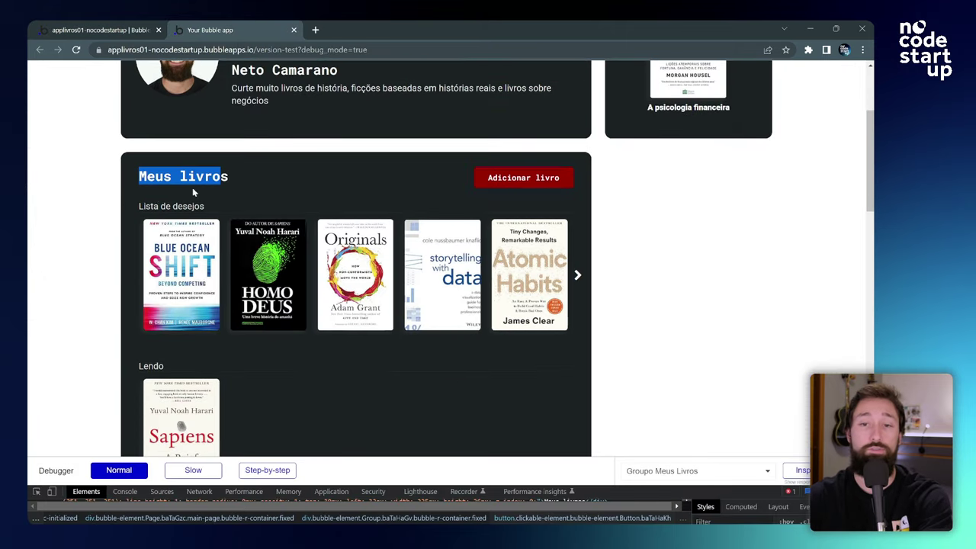
{"action": "left_click_drag", "start_coordinate": [144, 206], "coordinate": [195, 206]}
{"action": "scroll", "coordinate": [196, 206], "scroll_direction": "down", "scroll_amount": 2}
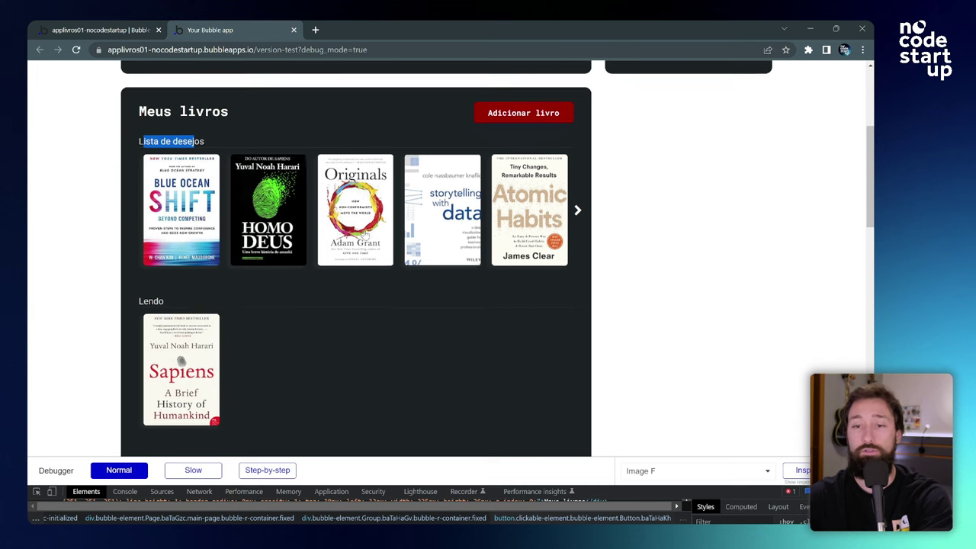
{"action": "scroll", "coordinate": [195, 206], "scroll_direction": "down", "scroll_amount": 1}
{"action": "left_click_drag", "start_coordinate": [139, 254], "coordinate": [166, 423]}
{"action": "left_click", "coordinate": [290, 422]}
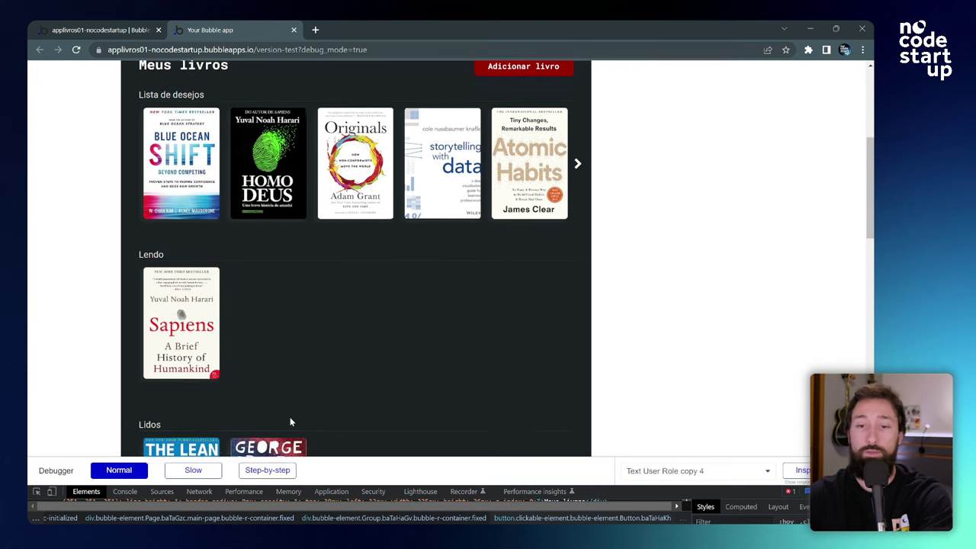
{"action": "scroll", "coordinate": [271, 378], "scroll_direction": "up", "scroll_amount": 2}
{"action": "left_click_drag", "start_coordinate": [139, 176], "coordinate": [236, 179]}
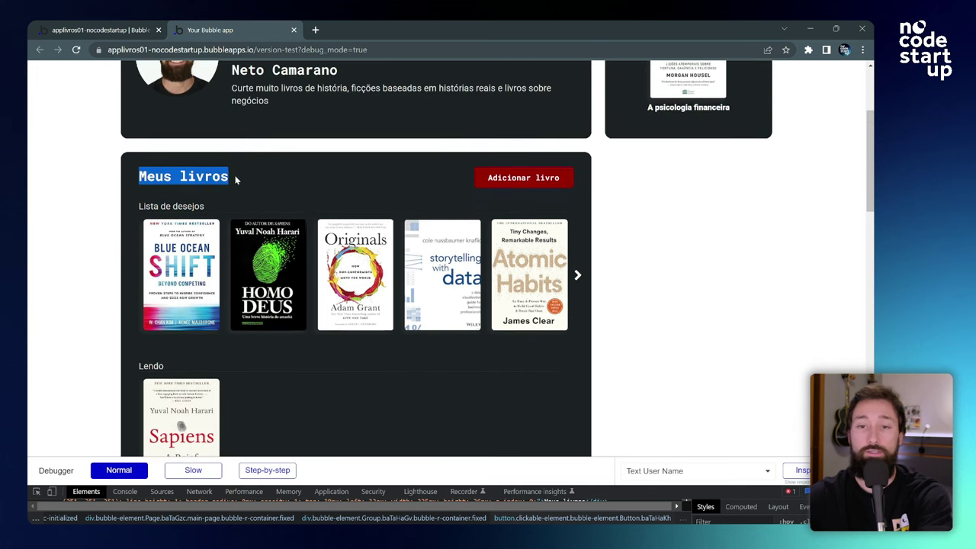
{"action": "left_click_drag", "start_coordinate": [140, 206], "coordinate": [223, 206]}
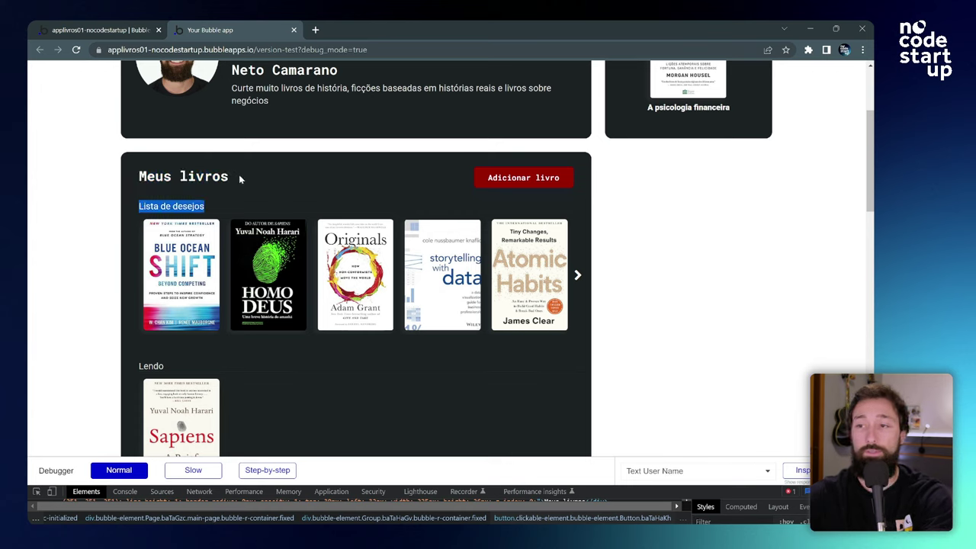
{"action": "left_click", "coordinate": [107, 25]}
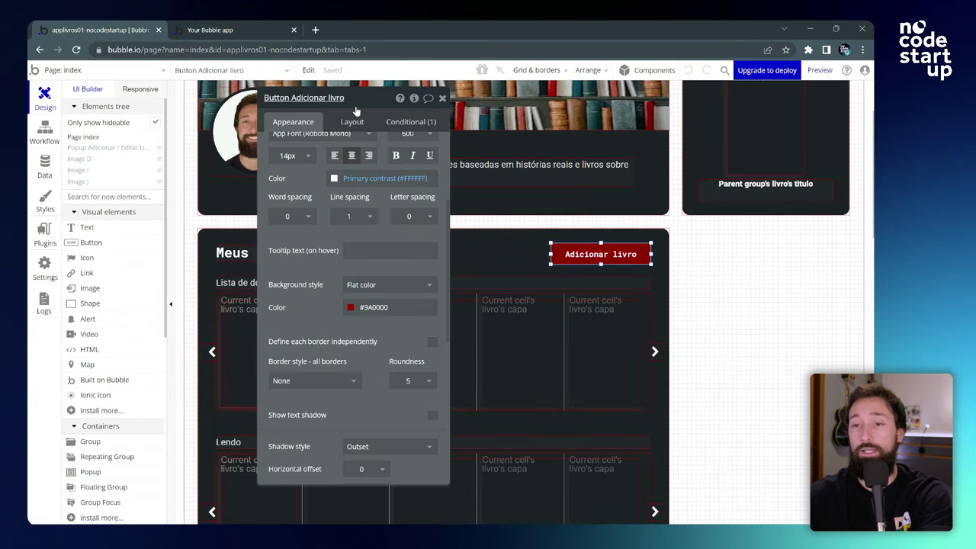
Step: Copy the "Meus livros" heading and the "Lista de desejos", "Lendo" and "Lidos" labels together from the example app's editor
{"action": "left_click_drag", "start_coordinate": [350, 102], "coordinate": [559, 105]}
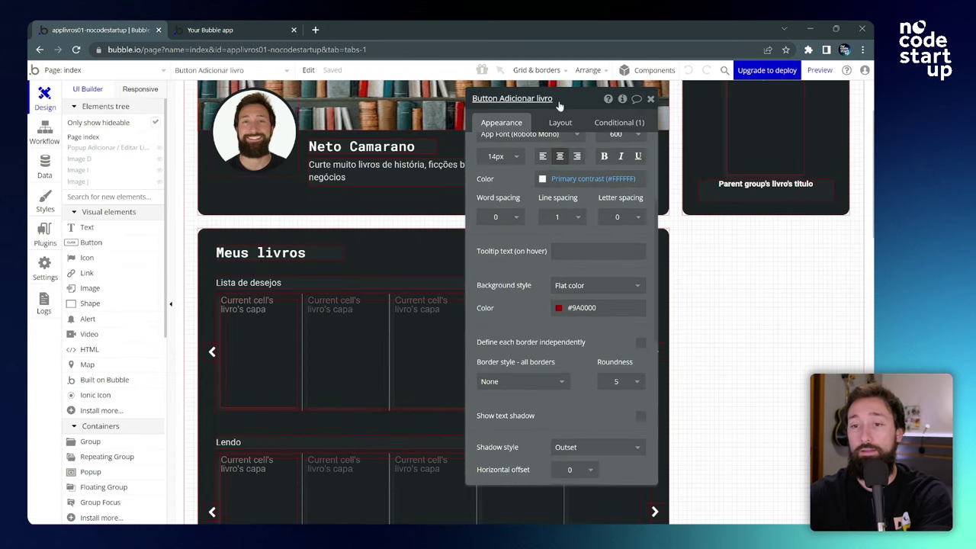
{"action": "left_click", "coordinate": [651, 100]}
{"action": "left_click", "coordinate": [268, 257]}
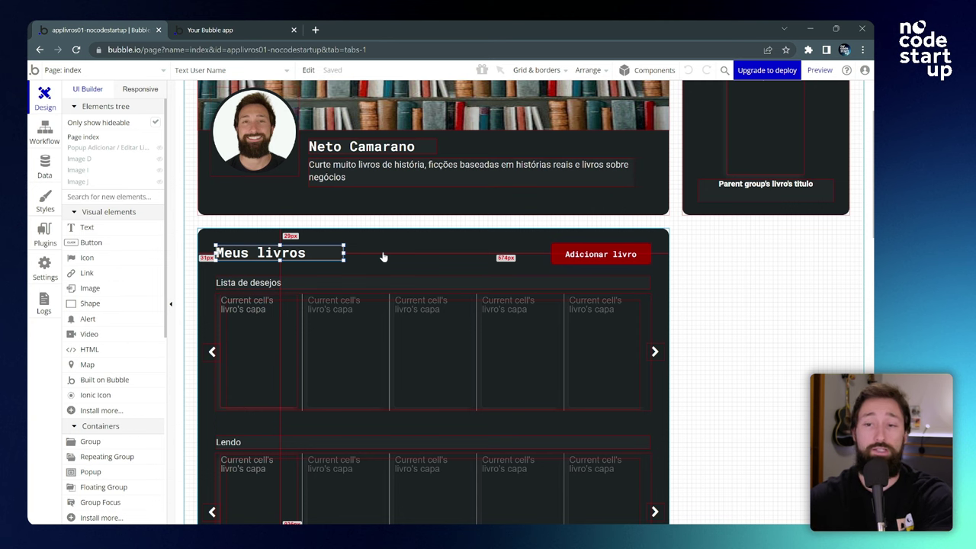
{"action": "scroll", "coordinate": [369, 245], "scroll_direction": "up", "scroll_amount": 1}
{"action": "scroll", "coordinate": [374, 290], "scroll_direction": "down", "scroll_amount": 1}
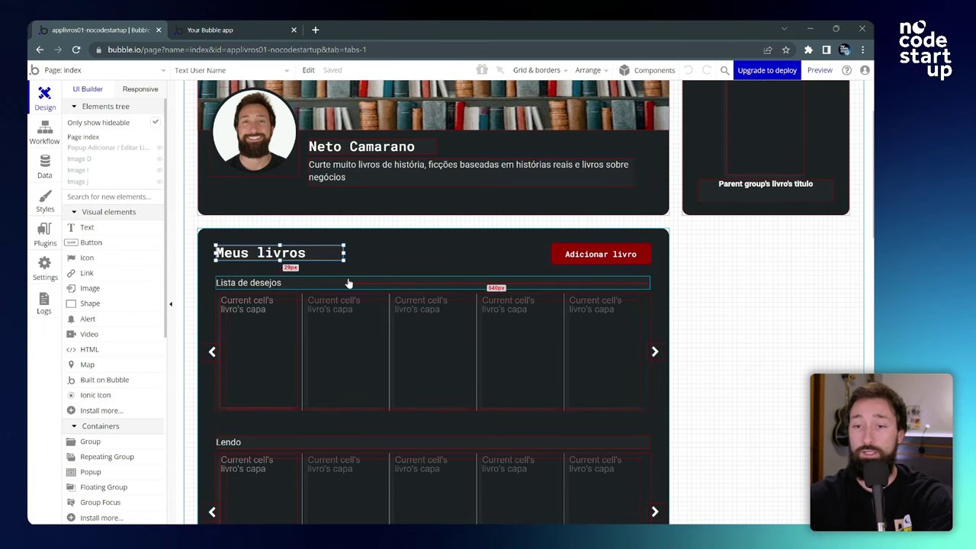
{"action": "scroll", "coordinate": [325, 263], "scroll_direction": "up", "scroll_amount": 3}
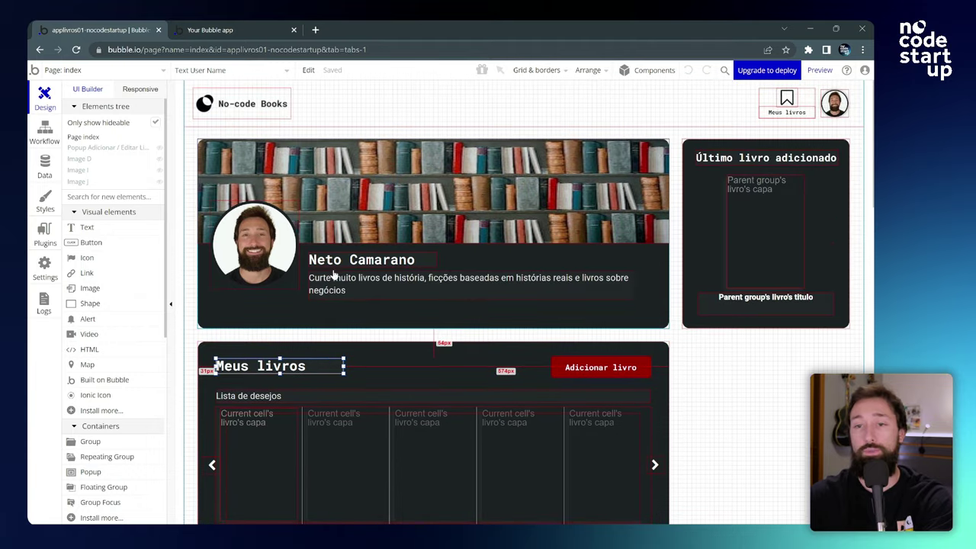
{"action": "scroll", "coordinate": [334, 276], "scroll_direction": "down", "scroll_amount": 3}
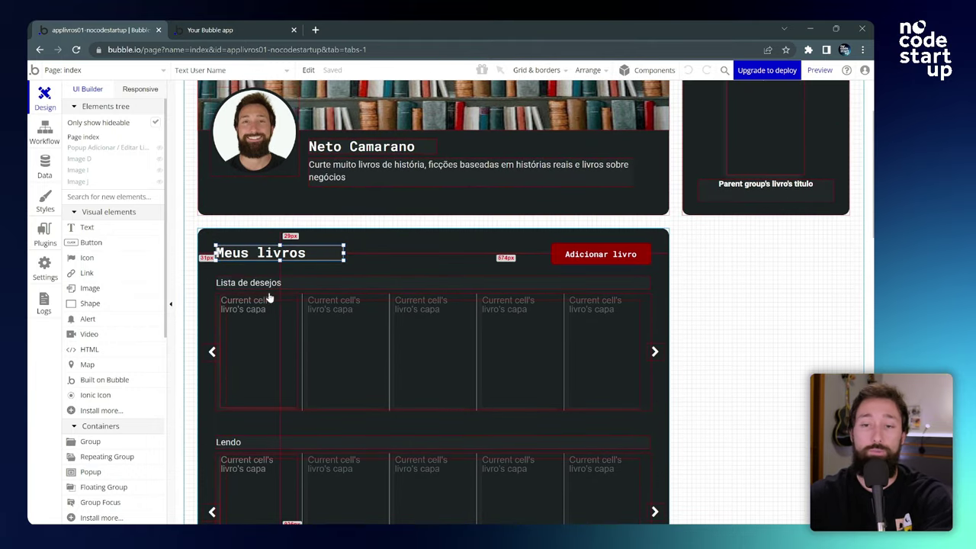
{"action": "scroll", "coordinate": [290, 229], "scroll_direction": "down", "scroll_amount": 2}
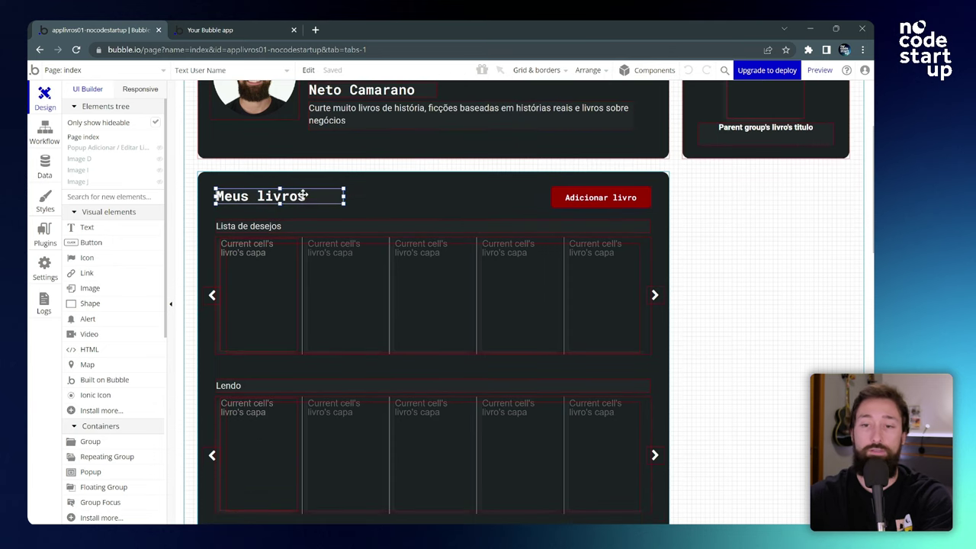
{"action": "left_click", "coordinate": [252, 226], "text": "shift"}
{"action": "left_click", "coordinate": [256, 385], "text": "shift"}
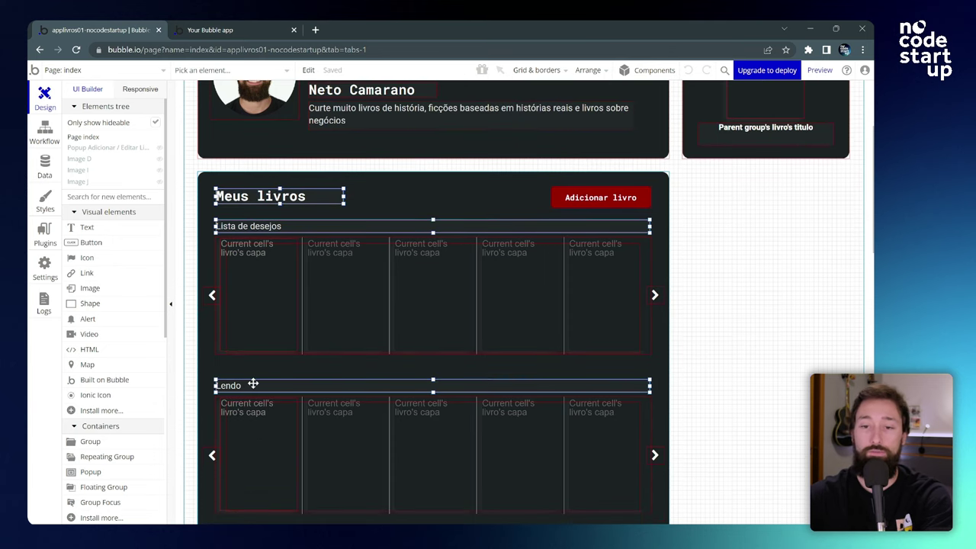
{"action": "scroll", "coordinate": [295, 288], "scroll_direction": "down", "scroll_amount": 6}
{"action": "left_click", "coordinate": [251, 386], "text": "shift"}
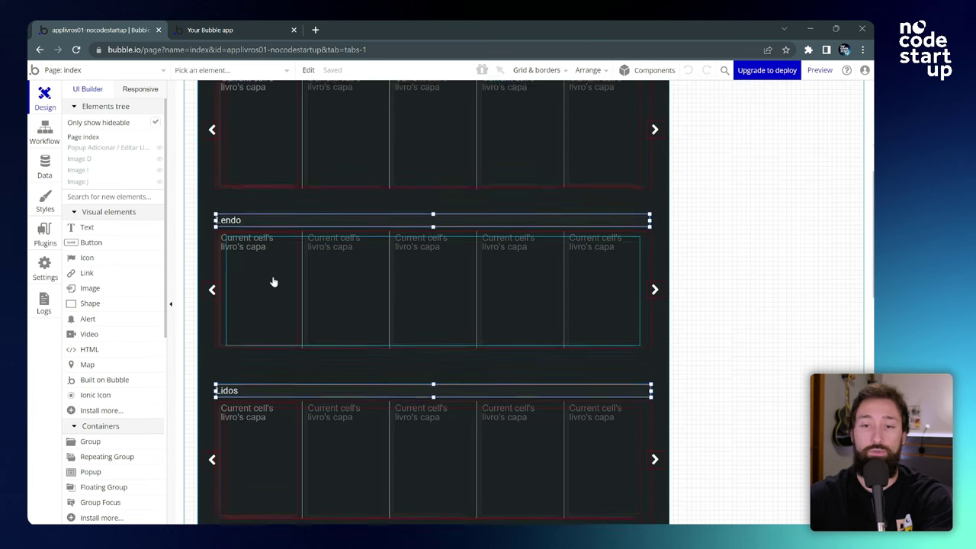
{"action": "scroll", "coordinate": [273, 280], "scroll_direction": "up", "scroll_amount": 4}
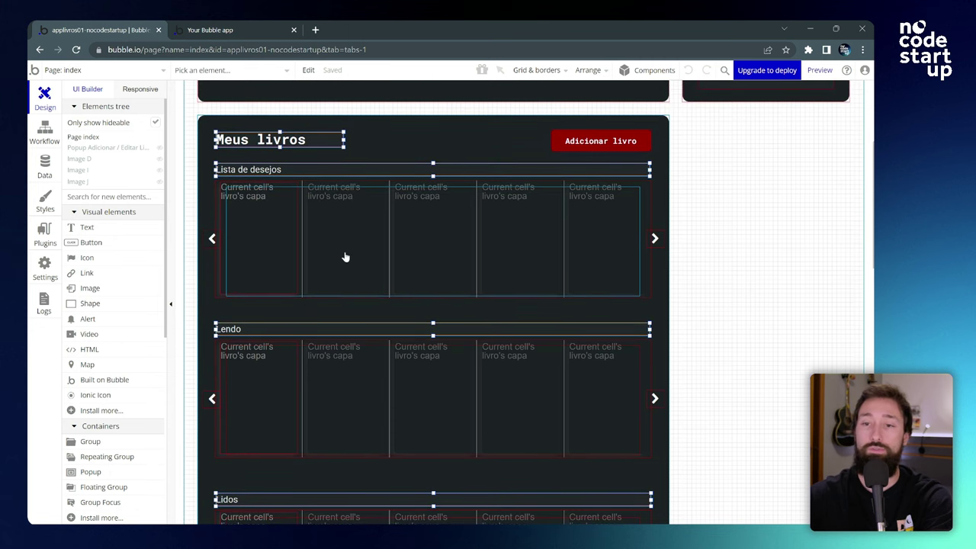
{"action": "key", "text": "Delete"}
Step: Paste the copied heading and labels into the "Adicionar Livro" card of the app being built and offset them from its upper-left corner
{"action": "left_click", "coordinate": [327, 318]}
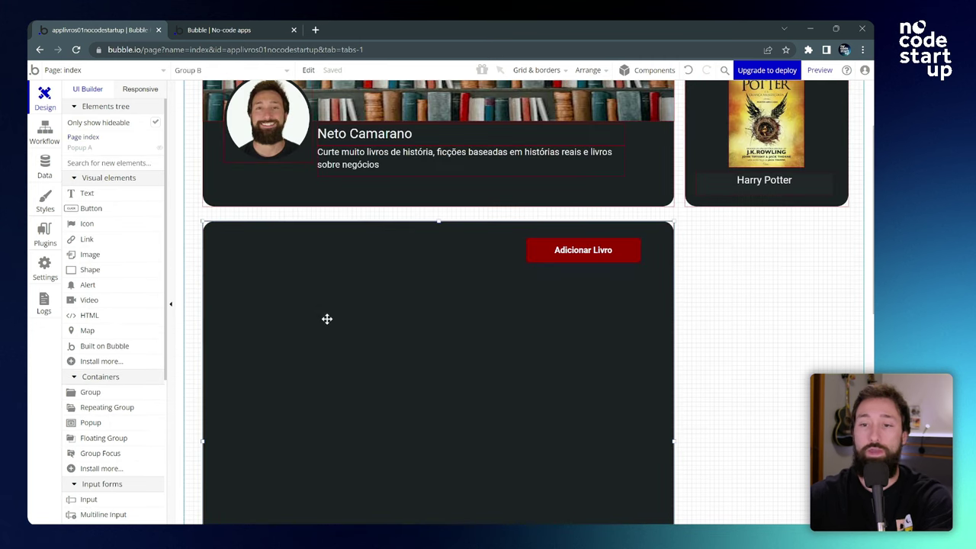
{"action": "scroll", "coordinate": [329, 254], "scroll_direction": "down", "scroll_amount": 1}
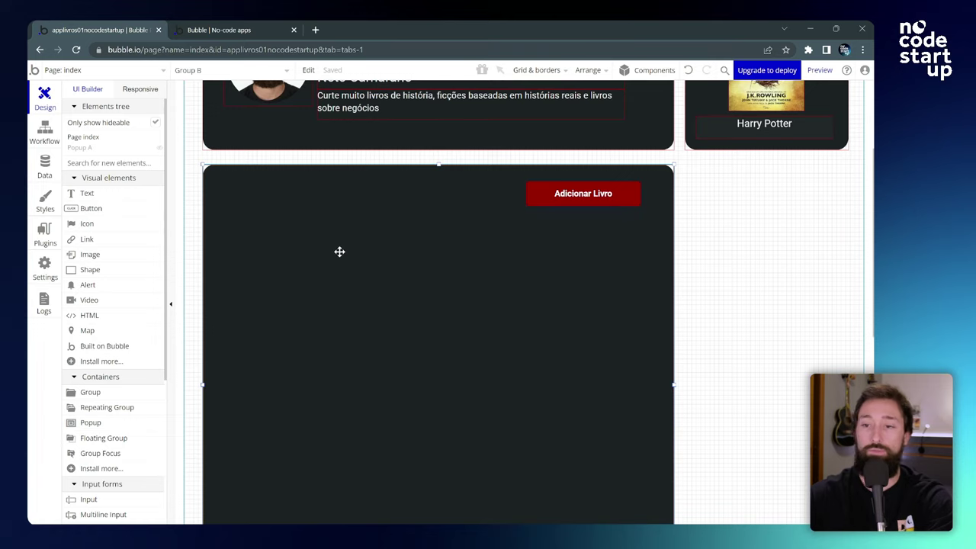
{"action": "key", "text": "ctrl+z"}
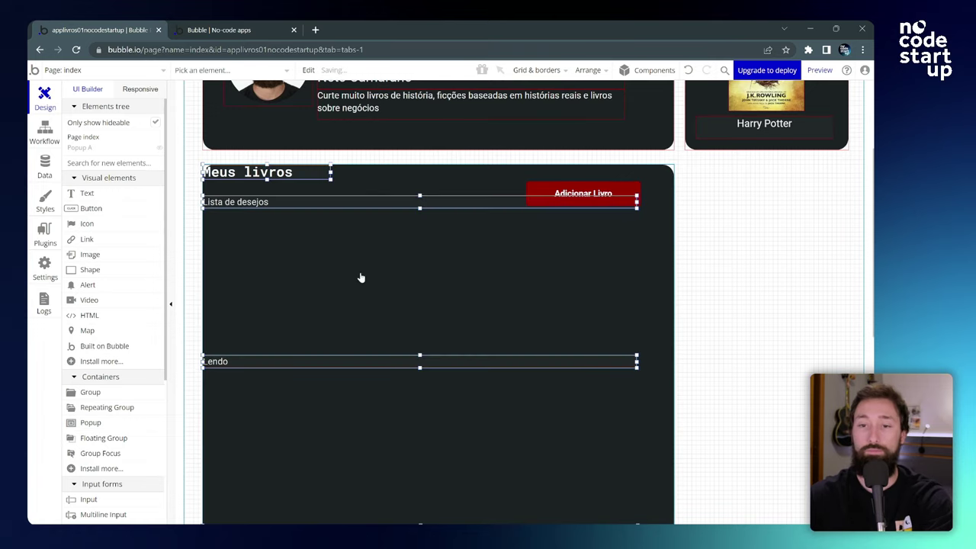
{"action": "left_click_drag", "start_coordinate": [238, 200], "coordinate": [258, 227]}
{"action": "scroll", "coordinate": [423, 277], "scroll_direction": "down", "scroll_amount": 1}
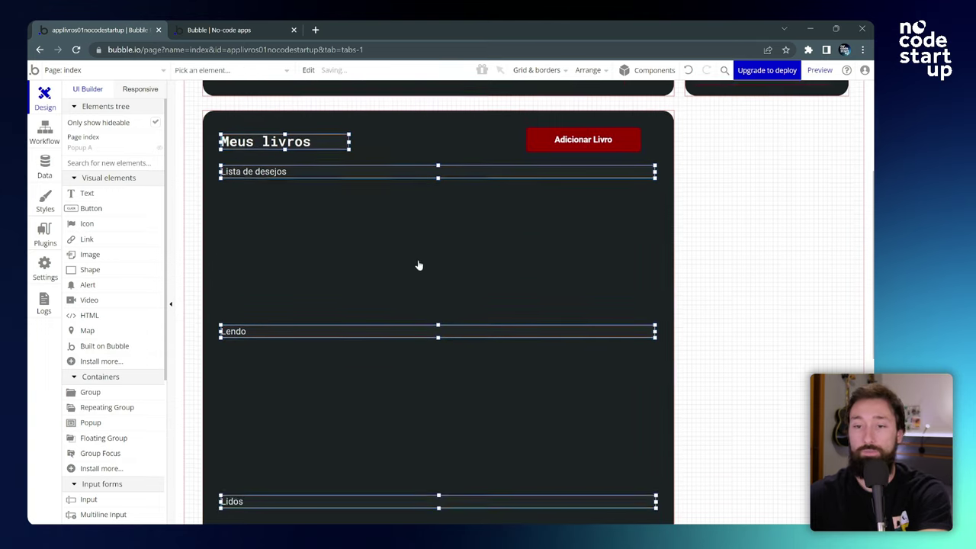
Step: Extend the bottom edge of the "Meus livros" card so it is about 940 px high, leaving room below "Lidos"
{"action": "scroll", "coordinate": [424, 277], "scroll_direction": "down", "scroll_amount": 3}
{"action": "left_click", "coordinate": [411, 253]}
{"action": "scroll", "coordinate": [691, 282], "scroll_direction": "down", "scroll_amount": 3}
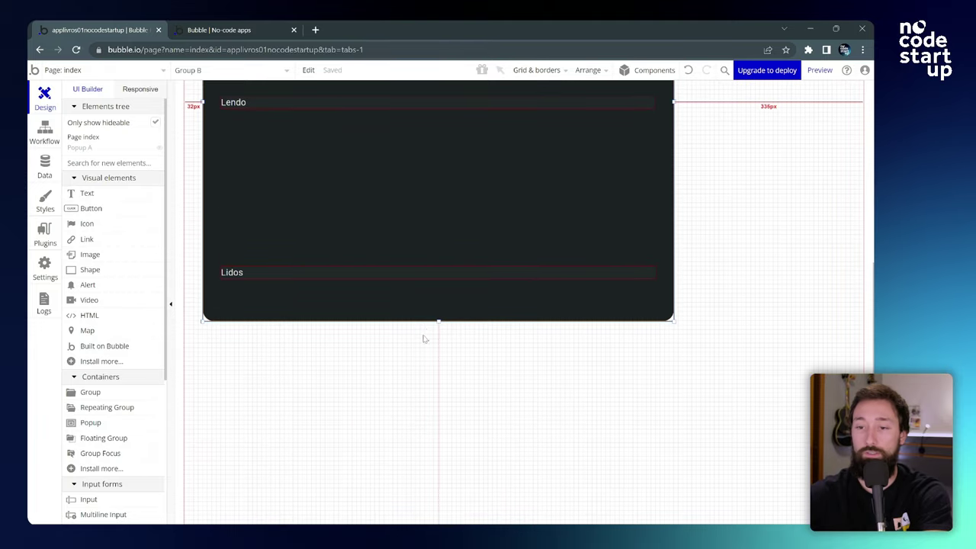
{"action": "left_click_drag", "start_coordinate": [436, 321], "coordinate": [438, 413]}
{"action": "scroll", "coordinate": [355, 303], "scroll_direction": "up", "scroll_amount": 10}
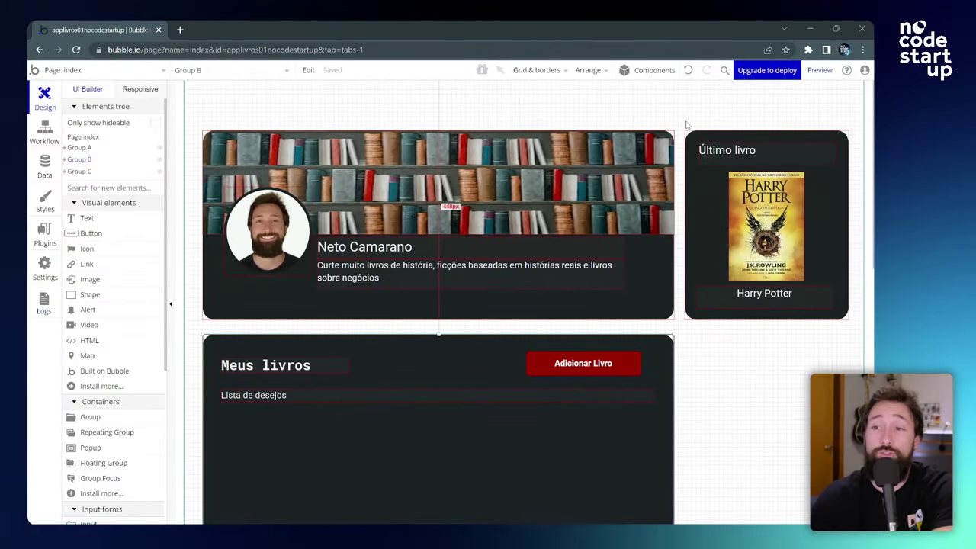
Step: Preview the index page and check the "Meus livros" card with its button and list labels
{"action": "left_click", "coordinate": [742, 90]}
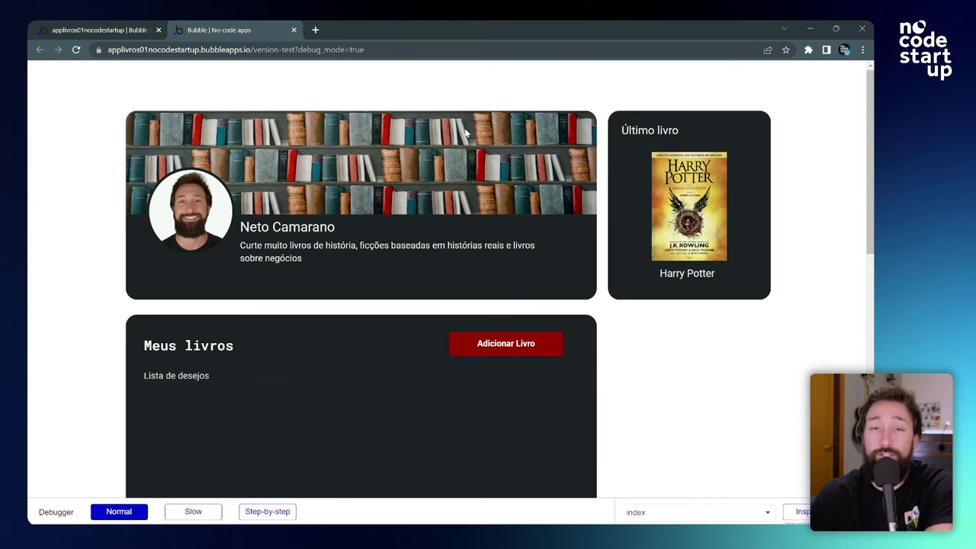
{"action": "scroll", "coordinate": [353, 311], "scroll_direction": "down", "scroll_amount": 3}
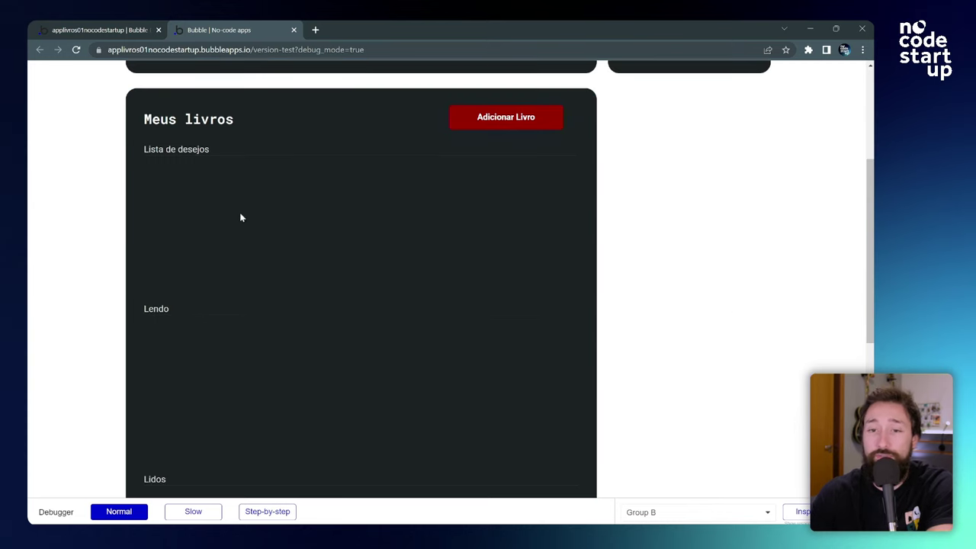
{"action": "scroll", "coordinate": [239, 214], "scroll_direction": "up", "scroll_amount": 2}
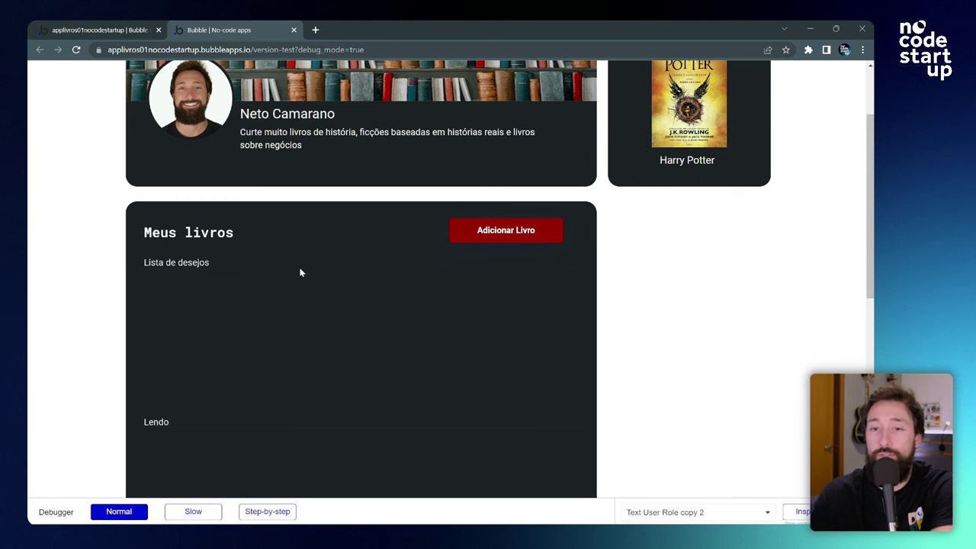
{"action": "scroll", "coordinate": [320, 264], "scroll_direction": "up", "scroll_amount": 2}
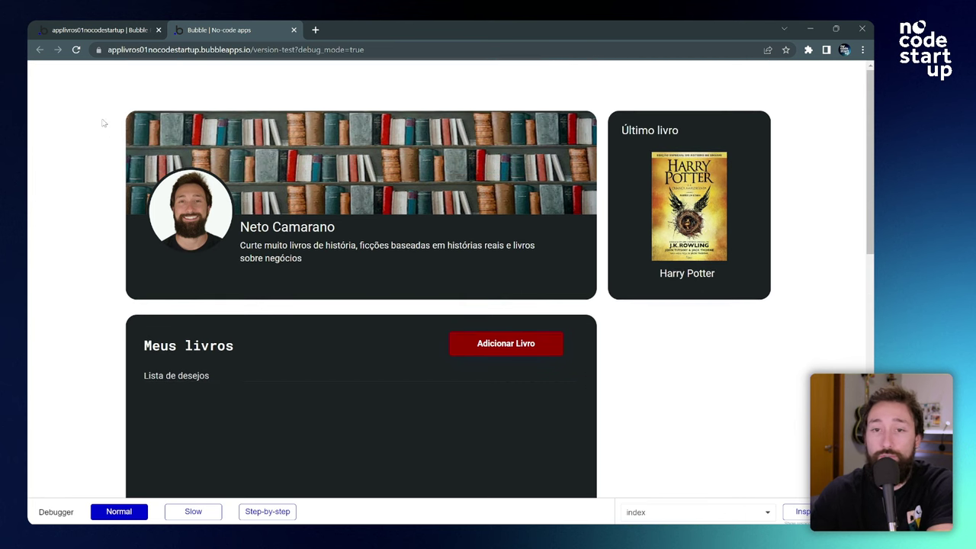
Step: Return to the editor and examine the independent border settings of the "Lista de desejos" text, especially its bottom border
{"action": "left_click", "coordinate": [115, 30]}
{"action": "left_click", "coordinate": [279, 342]}
{"action": "double_click", "coordinate": [279, 343]}
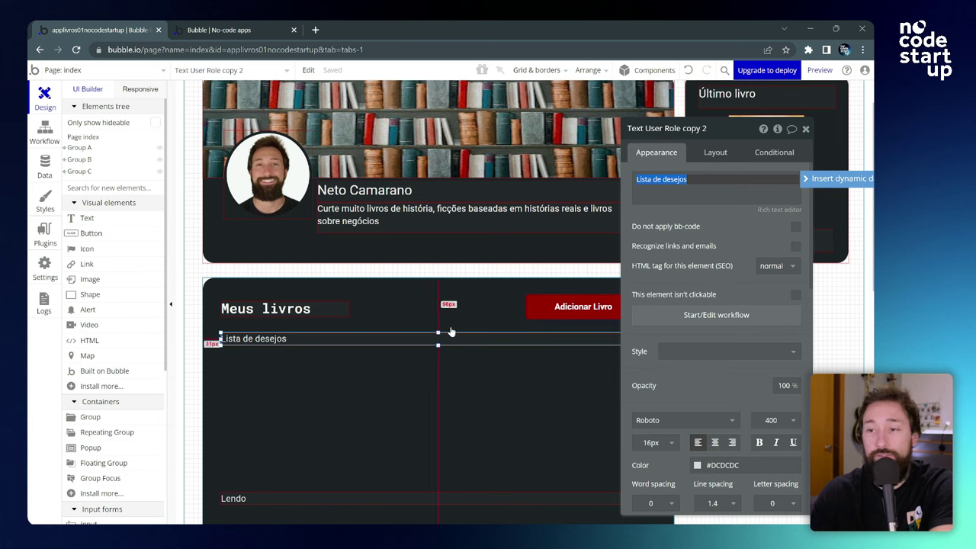
{"action": "scroll", "coordinate": [729, 252], "scroll_direction": "down", "scroll_amount": 10}
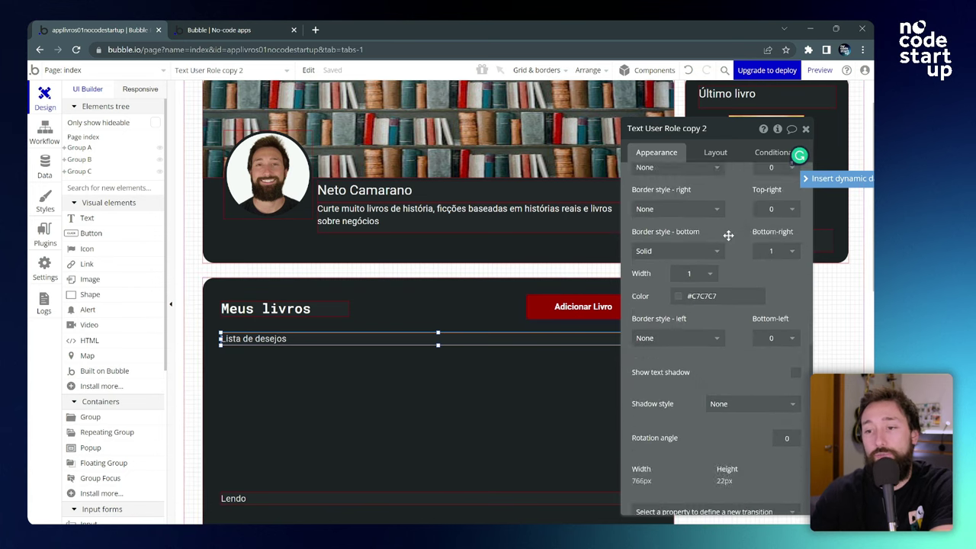
{"action": "scroll", "coordinate": [729, 235], "scroll_direction": "up", "scroll_amount": 2}
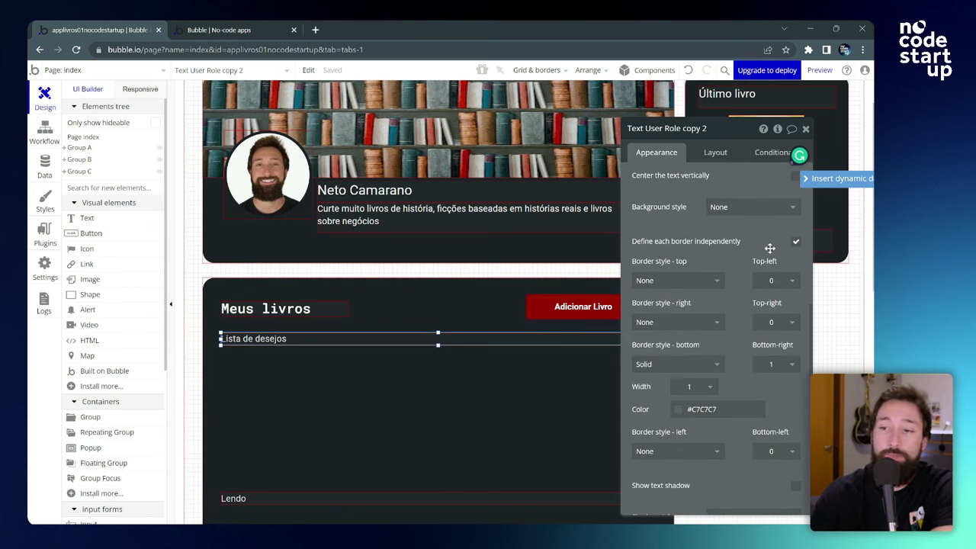
{"action": "scroll", "coordinate": [770, 248], "scroll_direction": "down", "scroll_amount": 1}
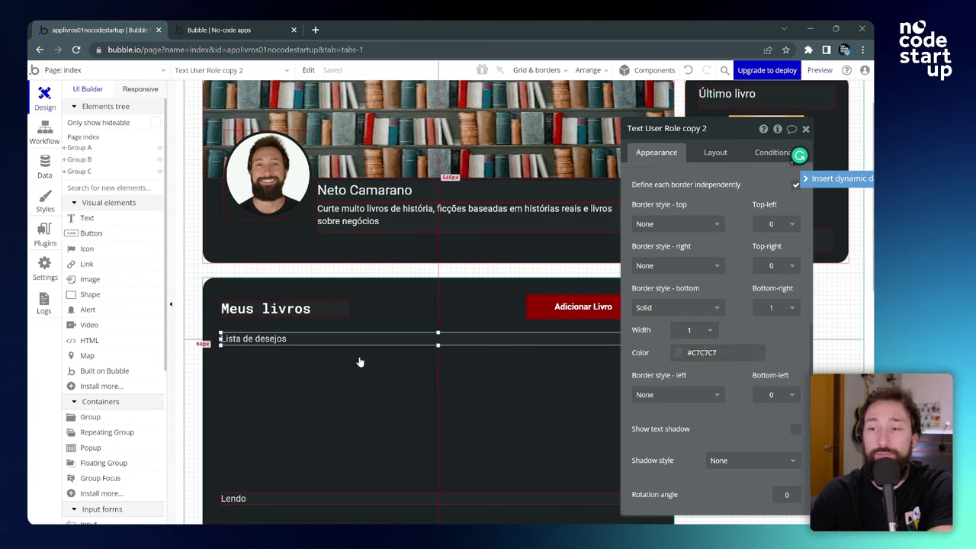
{"action": "left_click", "coordinate": [490, 283]}
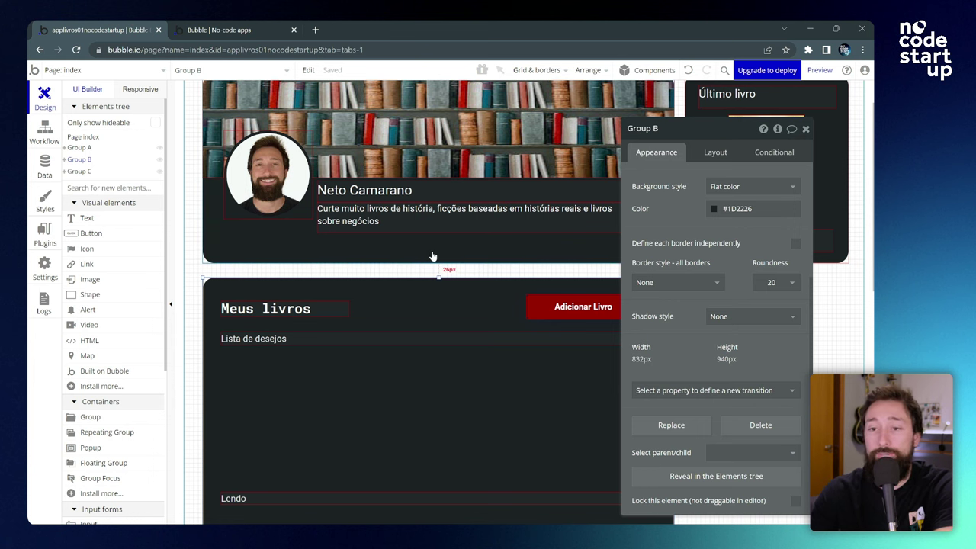
Step: Review the example page's book lists and try out its "Adicionar livro" button
{"action": "key", "text": "ctrl+Tab"}
{"action": "scroll", "coordinate": [401, 267], "scroll_direction": "down", "scroll_amount": 4}
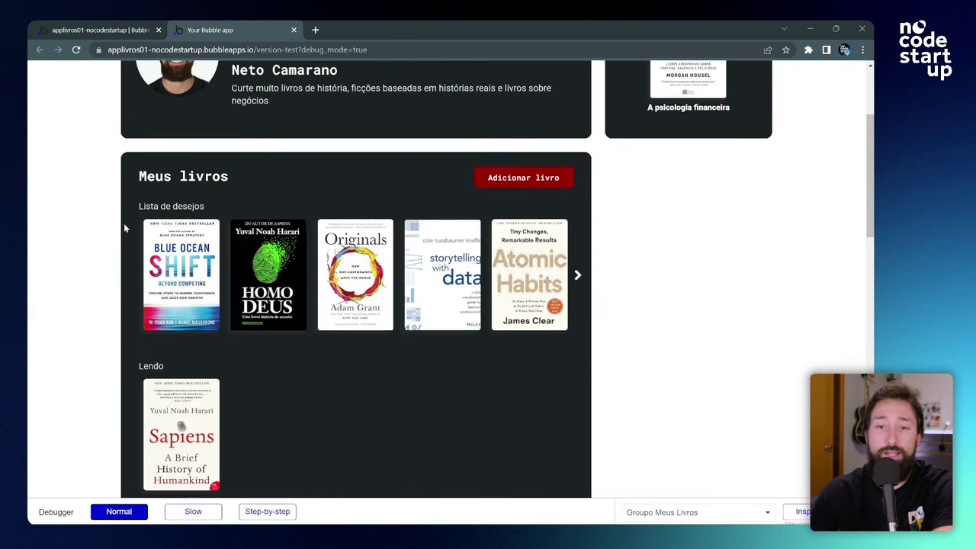
{"action": "scroll", "coordinate": [532, 286], "scroll_direction": "up", "scroll_amount": 3}
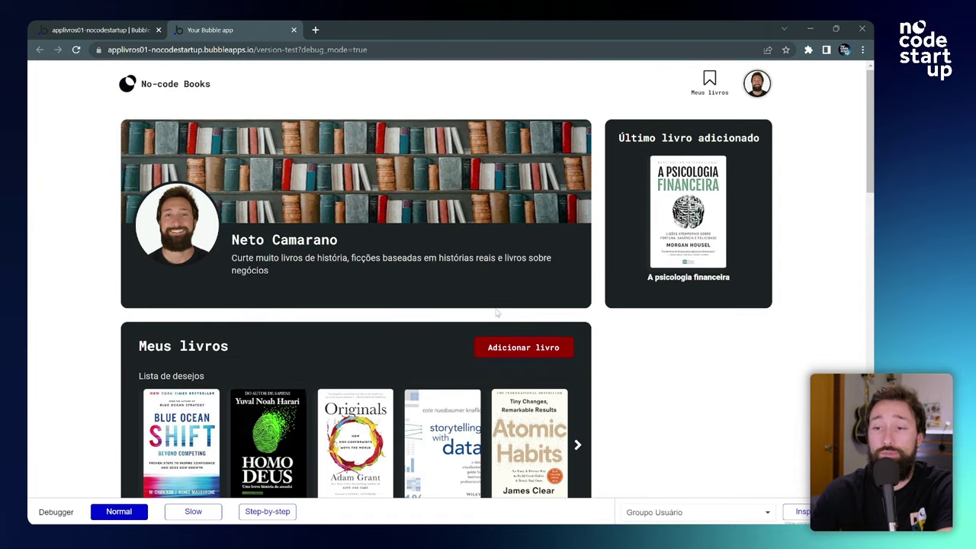
{"action": "left_click", "coordinate": [534, 353]}
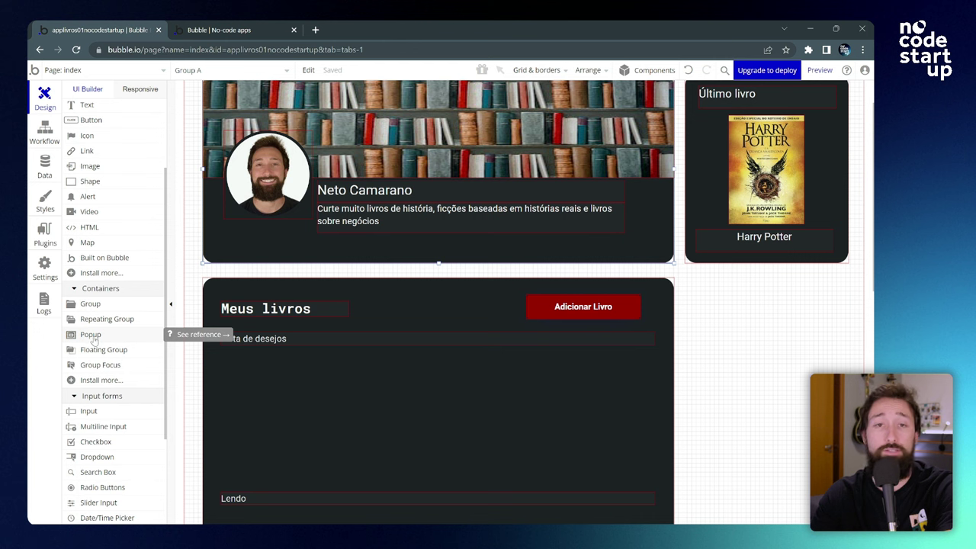
Step: Add a popup about 480 by 637 px to the index page and move its settings clear of it
{"action": "left_click", "coordinate": [93, 337]}
{"action": "left_click_drag", "start_coordinate": [359, 98], "coordinate": [630, 458]}
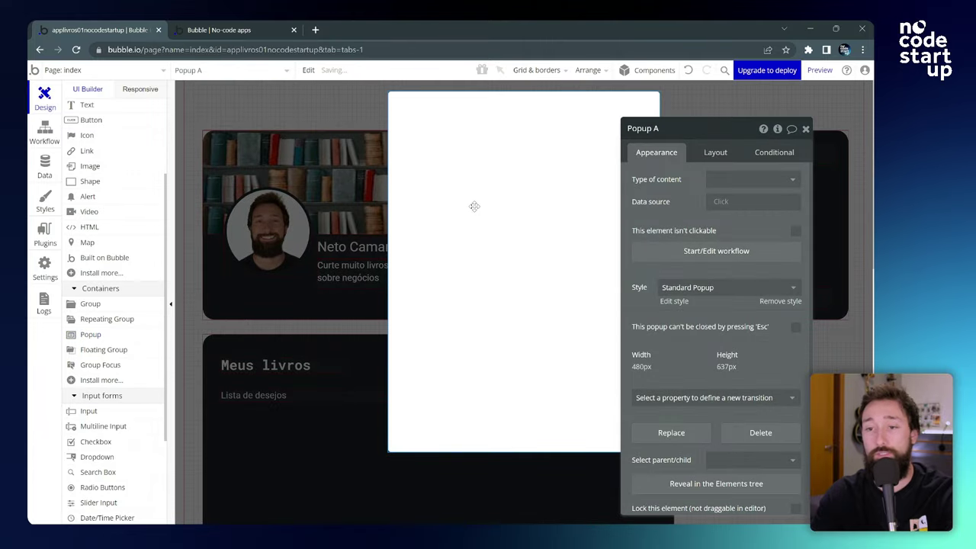
{"action": "left_click_drag", "start_coordinate": [709, 136], "coordinate": [263, 113]}
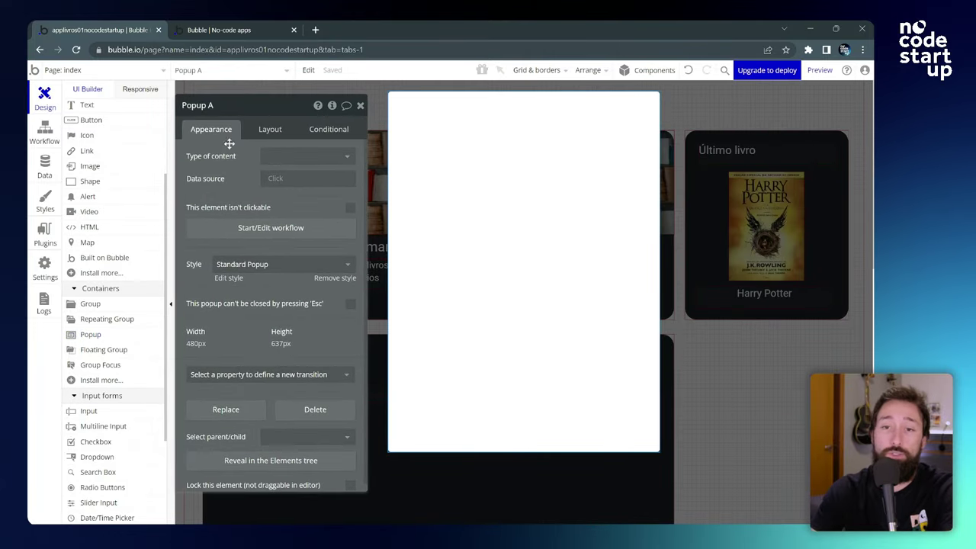
{"action": "scroll", "coordinate": [267, 191], "scroll_direction": "down", "scroll_amount": 1}
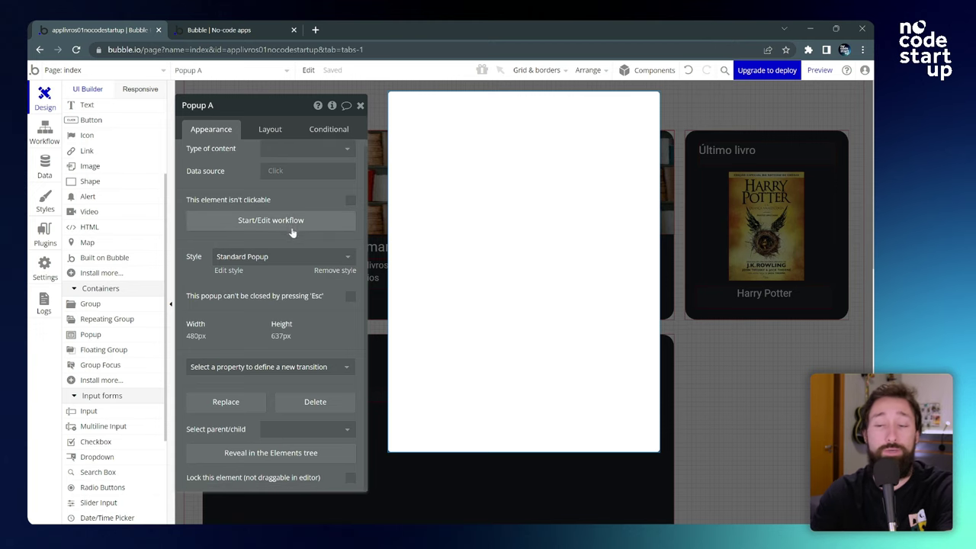
Step: Remove the popup's predefined style and set its background color to #1D2226
{"action": "left_click", "coordinate": [333, 272]}
{"action": "scroll", "coordinate": [297, 236], "scroll_direction": "down", "scroll_amount": 3}
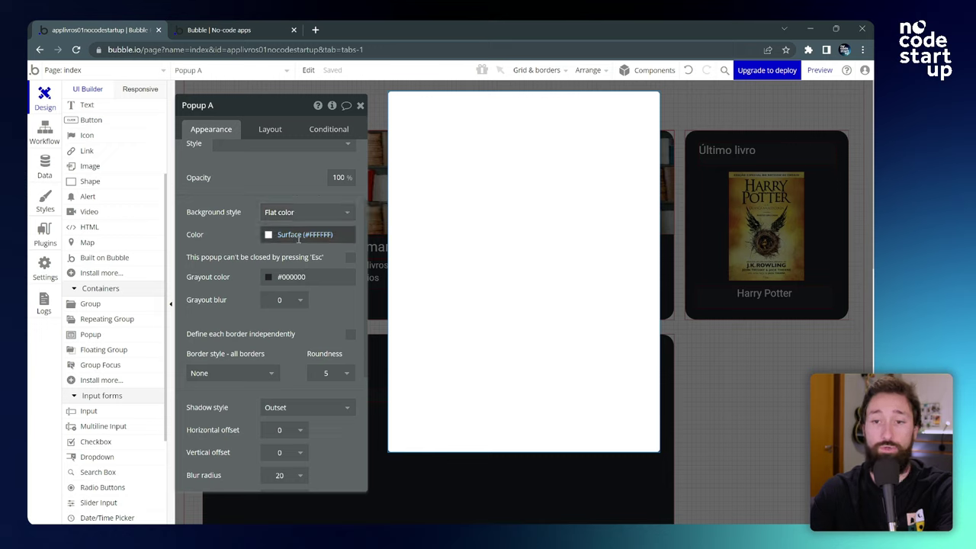
{"action": "left_click", "coordinate": [276, 234]}
{"action": "type", "text": "#1D2226"}
{"action": "left_click", "coordinate": [214, 217]}
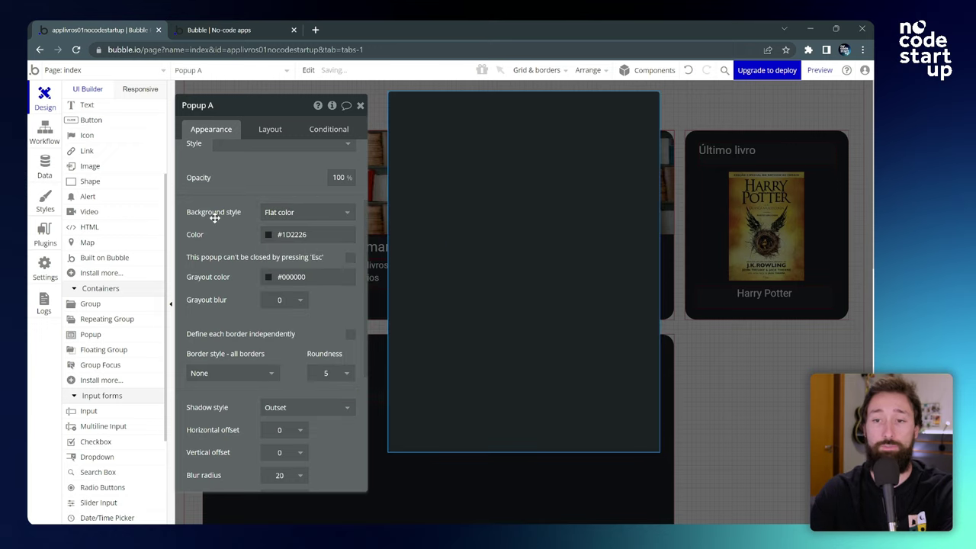
Step: Move the popup's settings farther away from it and examine the options for its grayout color
{"action": "scroll", "coordinate": [221, 222], "scroll_direction": "down", "scroll_amount": 1}
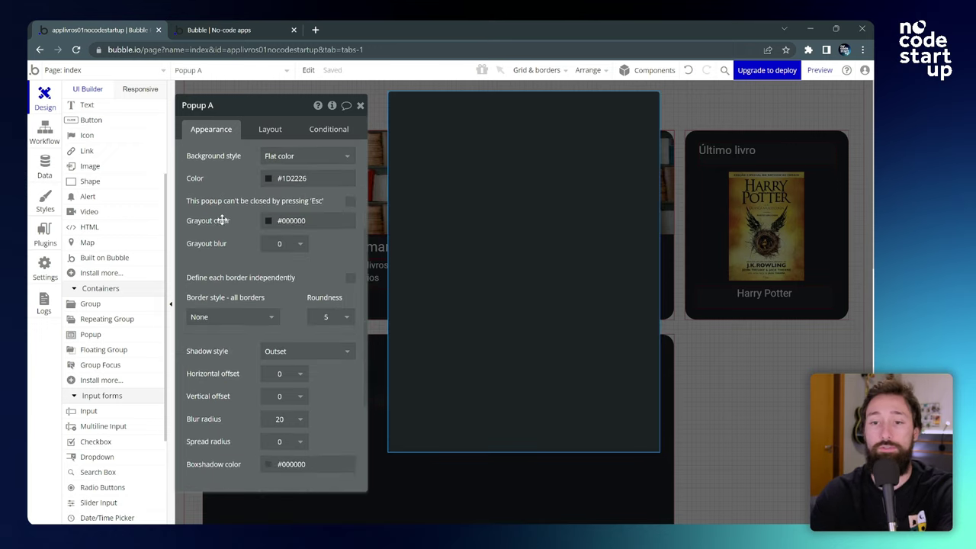
{"action": "left_click_drag", "start_coordinate": [206, 196], "coordinate": [157, 208]}
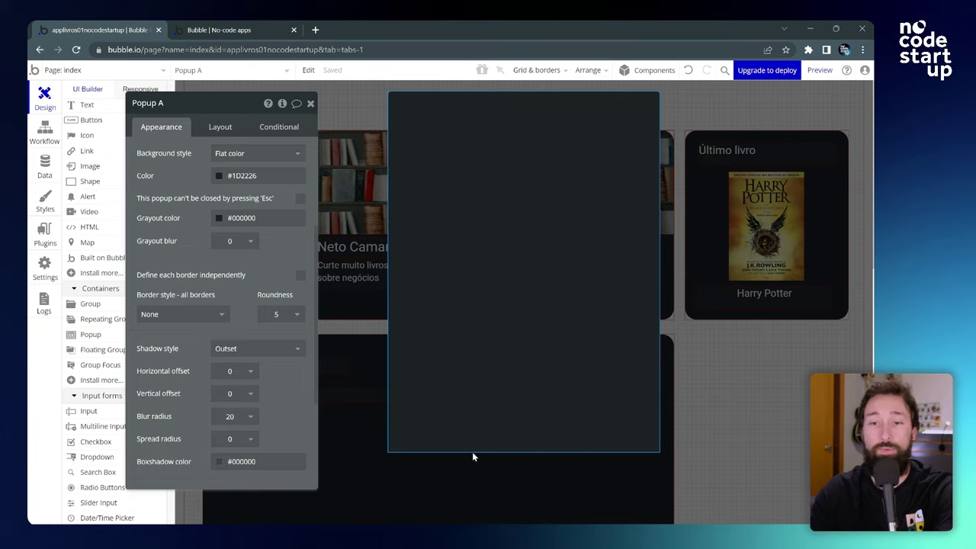
{"action": "left_click", "coordinate": [245, 217]}
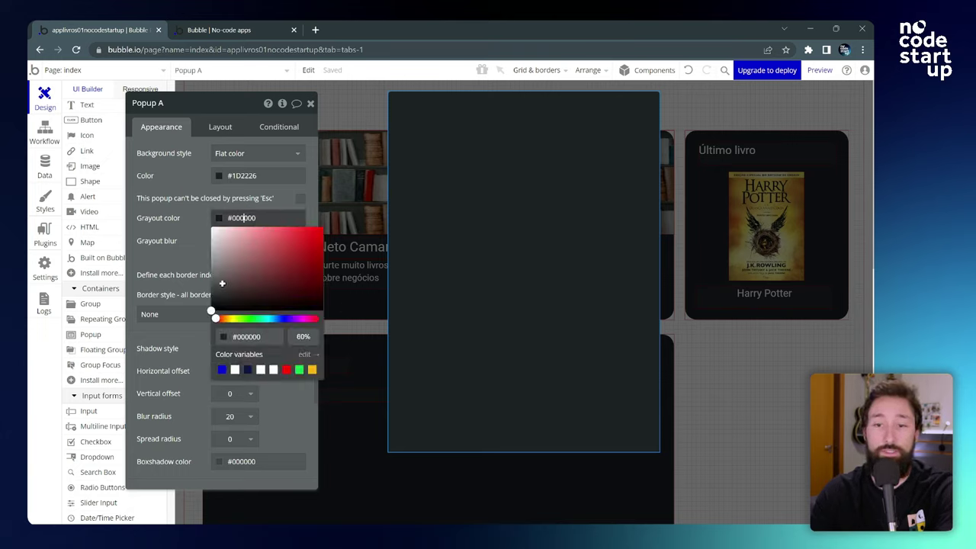
{"action": "left_click_drag", "start_coordinate": [245, 279], "coordinate": [200, 324]}
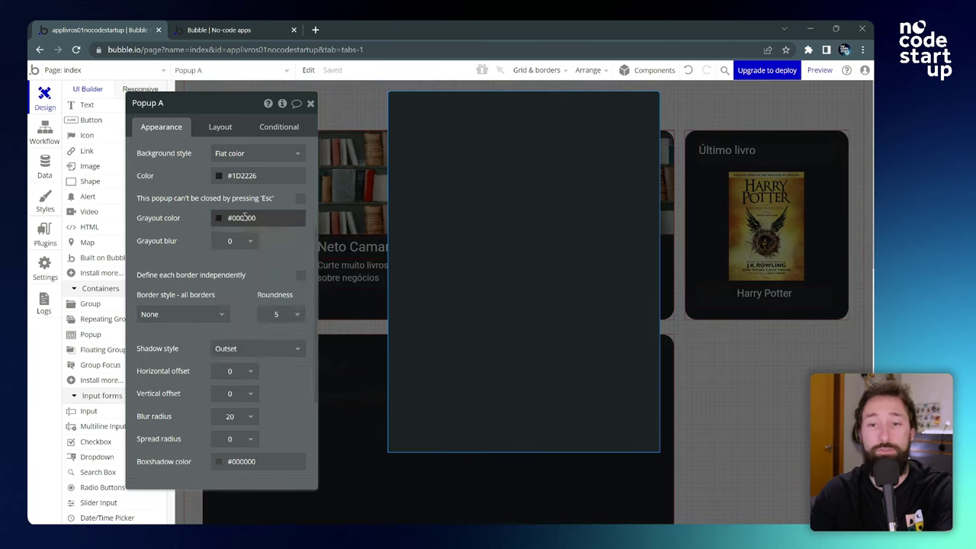
Step: Try a grayout blur of 5 on the popup, then set the blur to 0.5
{"action": "left_click", "coordinate": [174, 240]}
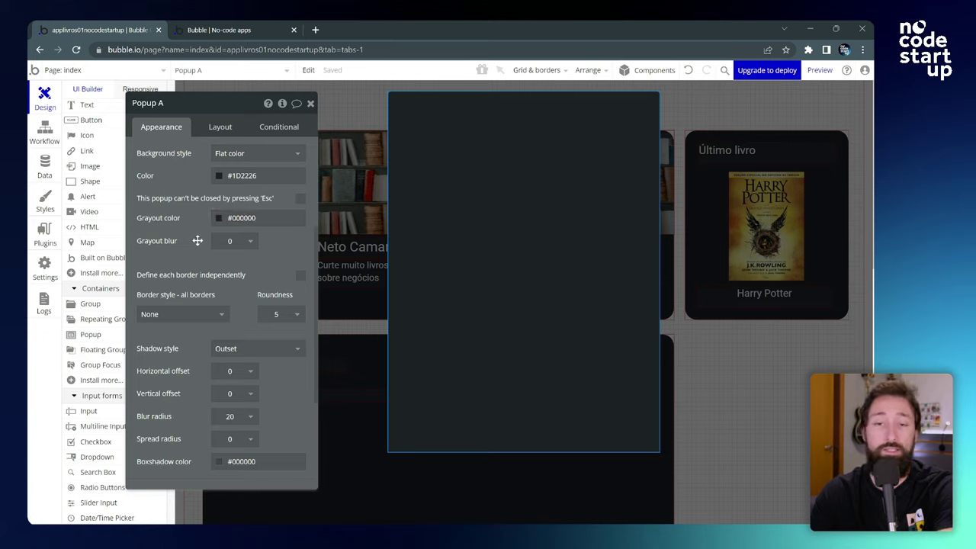
{"action": "left_click", "coordinate": [235, 242]}
{"action": "left_click", "coordinate": [227, 395]}
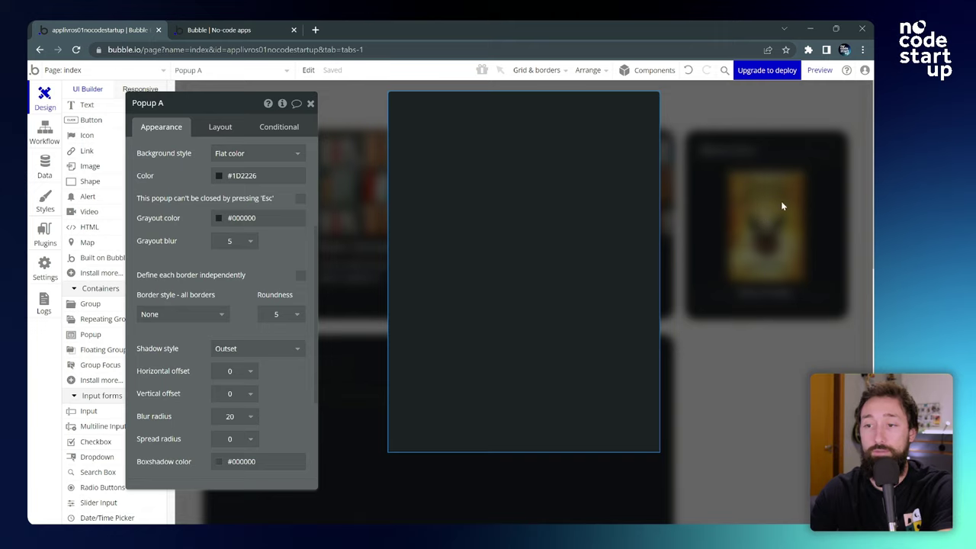
{"action": "left_click", "coordinate": [246, 243]}
{"action": "left_click", "coordinate": [227, 276]}
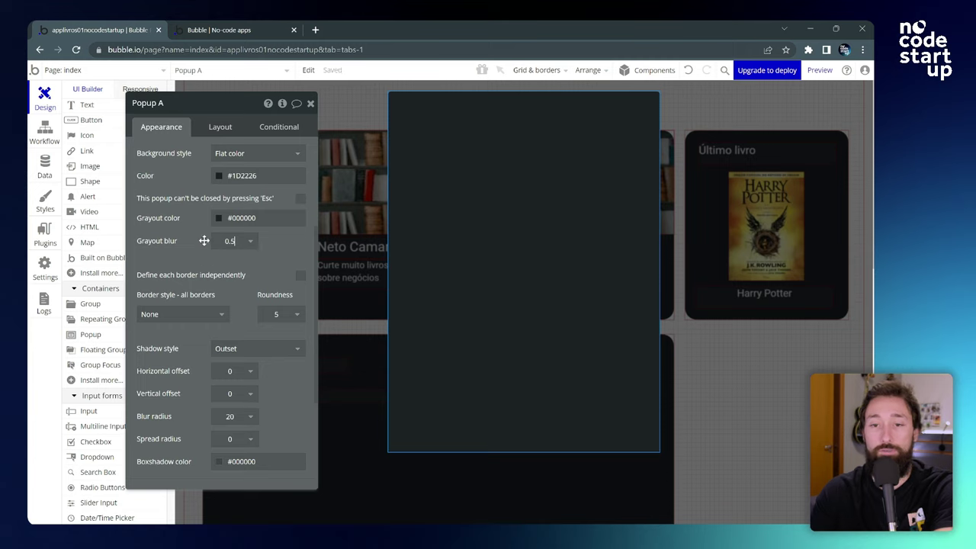
Step: Try the None shadow style on the popup and restore the Outset style
{"action": "scroll", "coordinate": [202, 243], "scroll_direction": "down", "scroll_amount": 1}
{"action": "scroll", "coordinate": [230, 264], "scroll_direction": "up", "scroll_amount": 4}
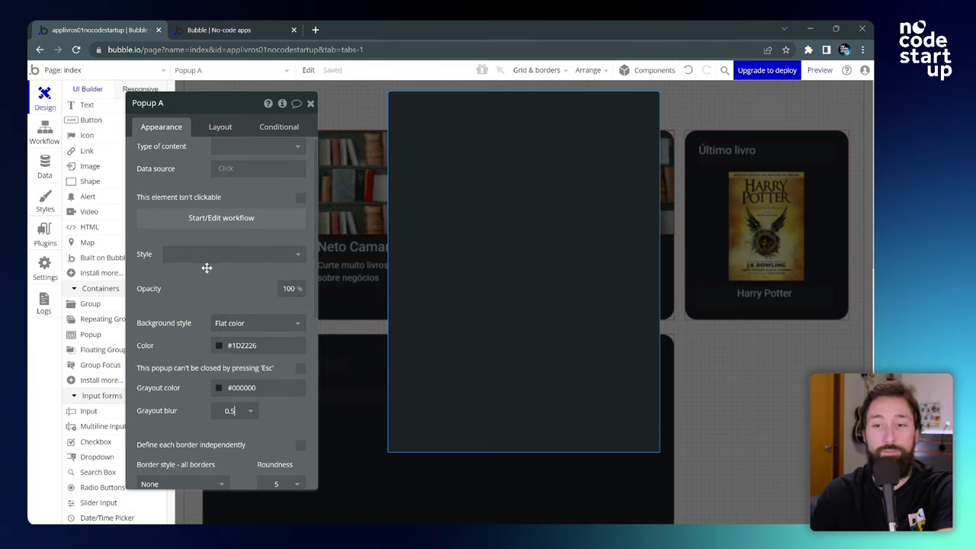
{"action": "scroll", "coordinate": [205, 269], "scroll_direction": "down", "scroll_amount": 4}
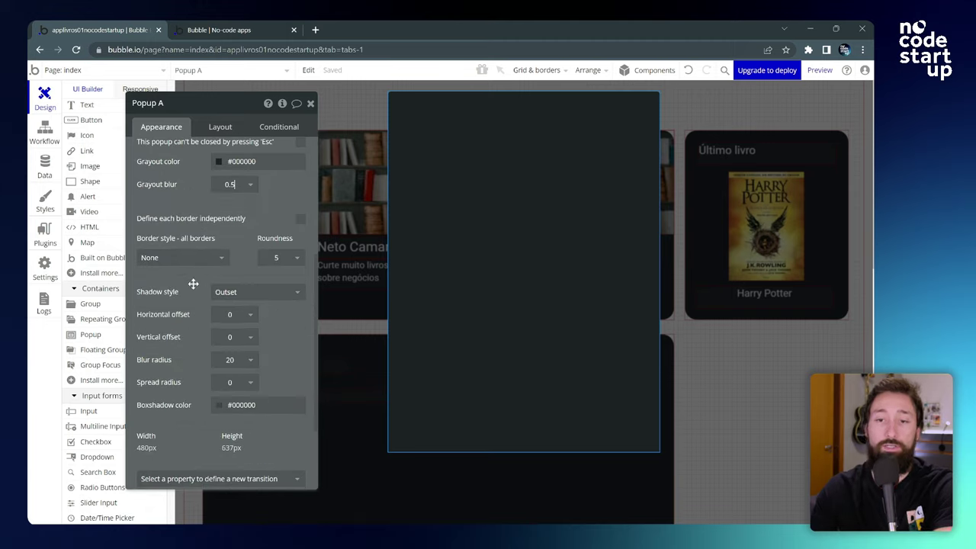
{"action": "left_click", "coordinate": [264, 292]}
{"action": "left_click", "coordinate": [233, 307]}
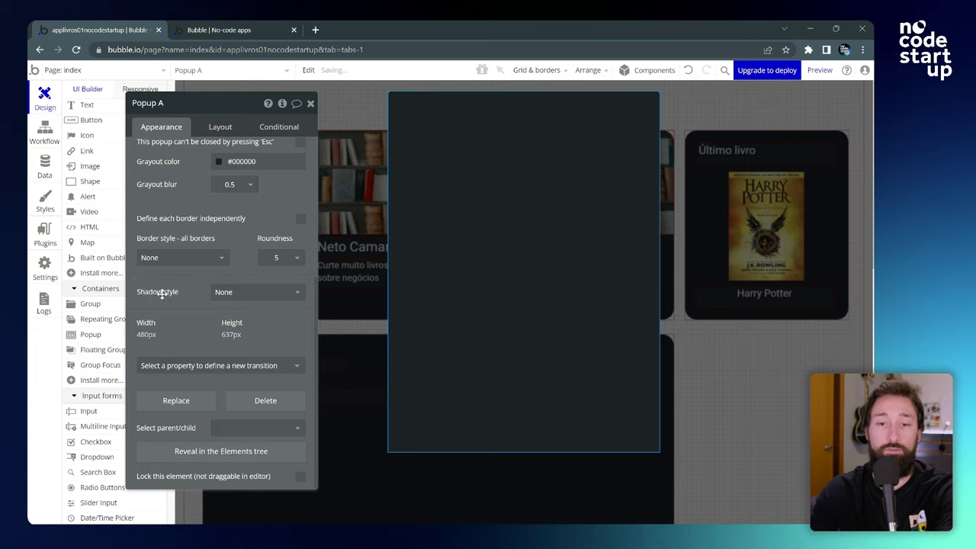
{"action": "left_click", "coordinate": [249, 291]}
{"action": "left_click", "coordinate": [233, 327]}
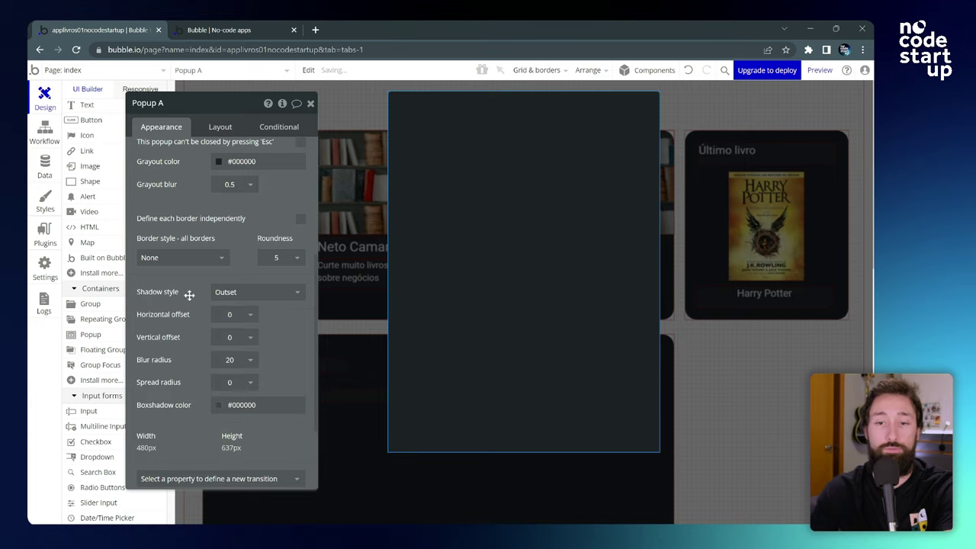
{"action": "scroll", "coordinate": [198, 292], "scroll_direction": "down", "scroll_amount": 2}
{"action": "scroll", "coordinate": [195, 286], "scroll_direction": "up", "scroll_amount": 2}
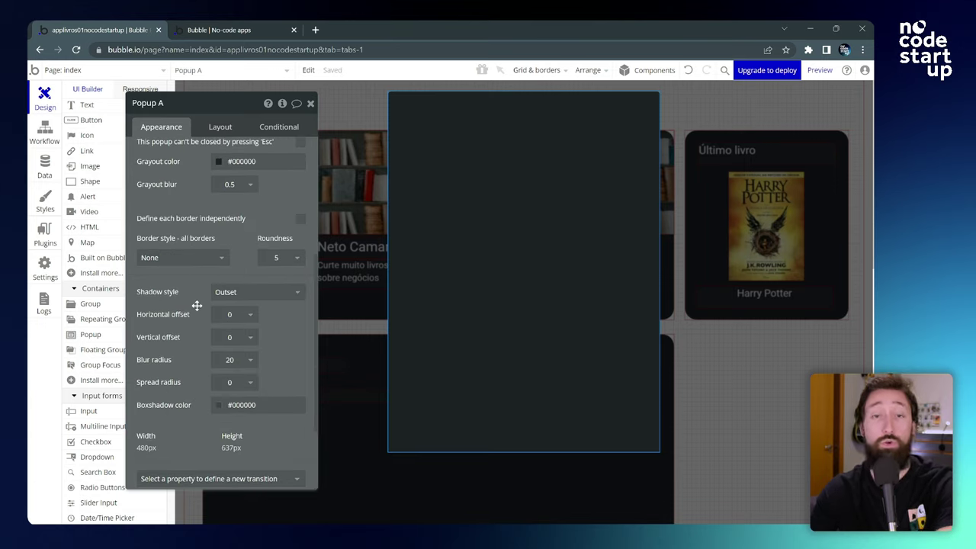
{"action": "left_click", "coordinate": [267, 294]}
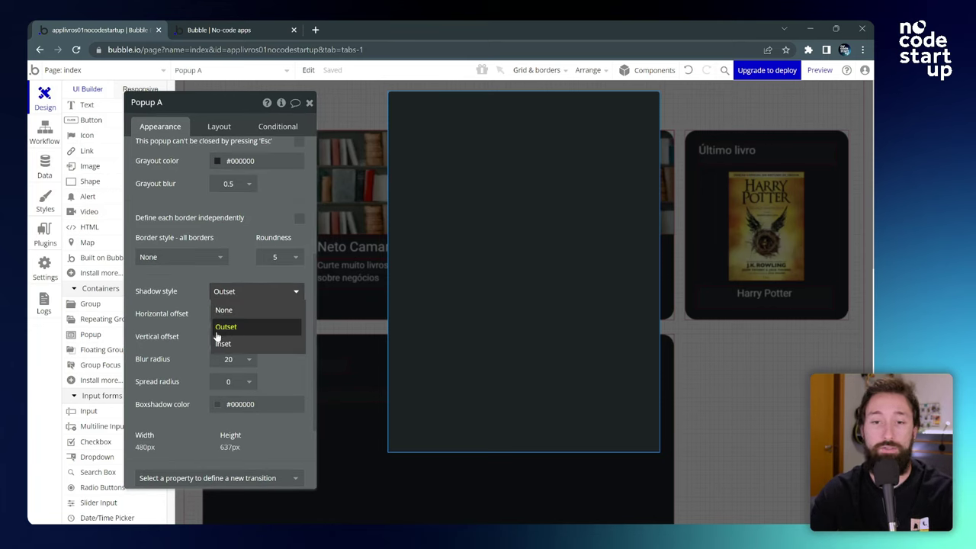
{"action": "left_click", "coordinate": [238, 328]}
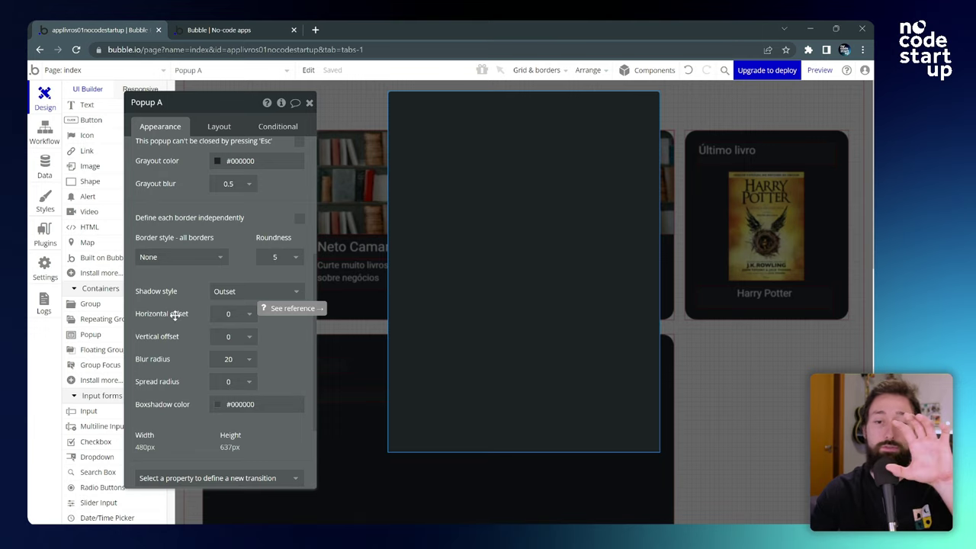
Step: Examine the popup shadow's horizontal offset, vertical offset and blur radius options, keeping their values
{"action": "left_click", "coordinate": [238, 321]}
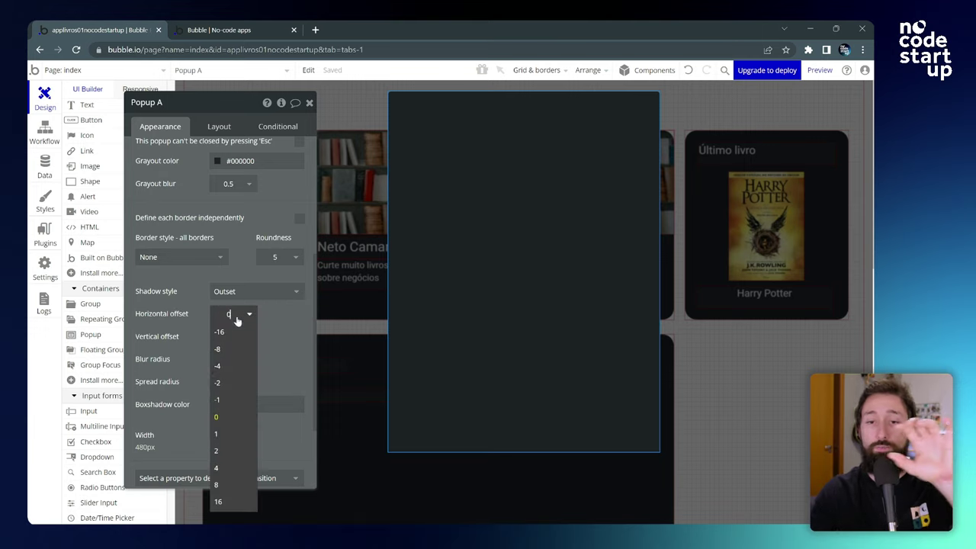
{"action": "left_click", "coordinate": [223, 421]}
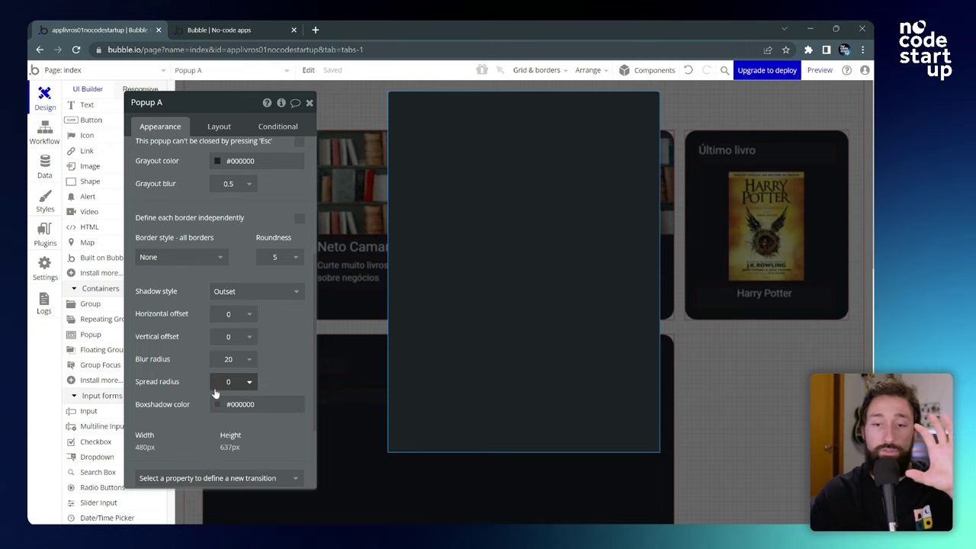
{"action": "left_click", "coordinate": [237, 342]}
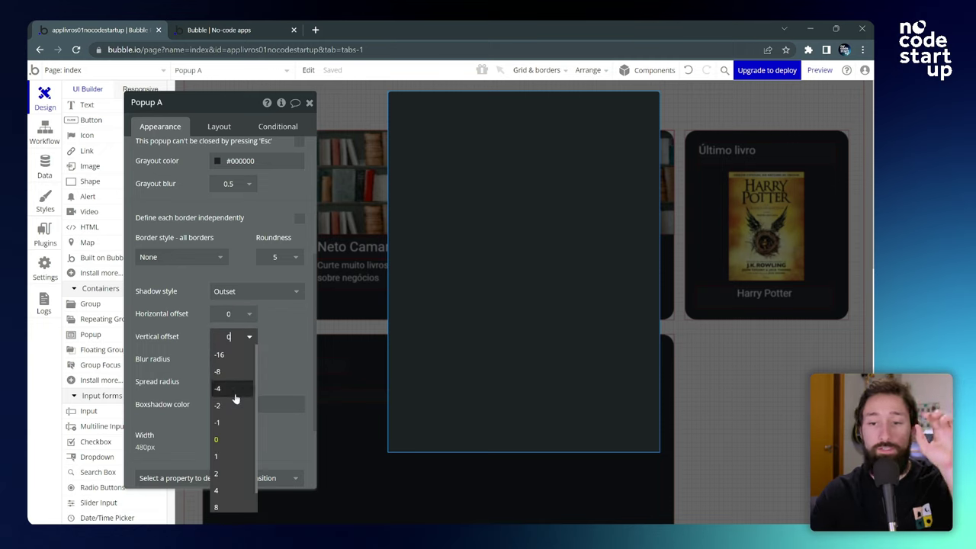
{"action": "left_click", "coordinate": [221, 441]}
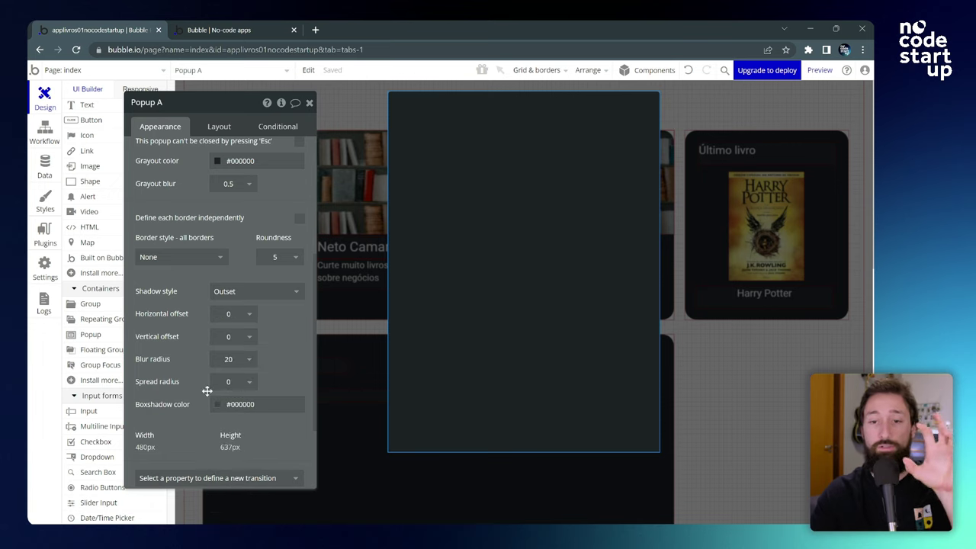
{"action": "scroll", "coordinate": [175, 332], "scroll_direction": "down", "scroll_amount": 1}
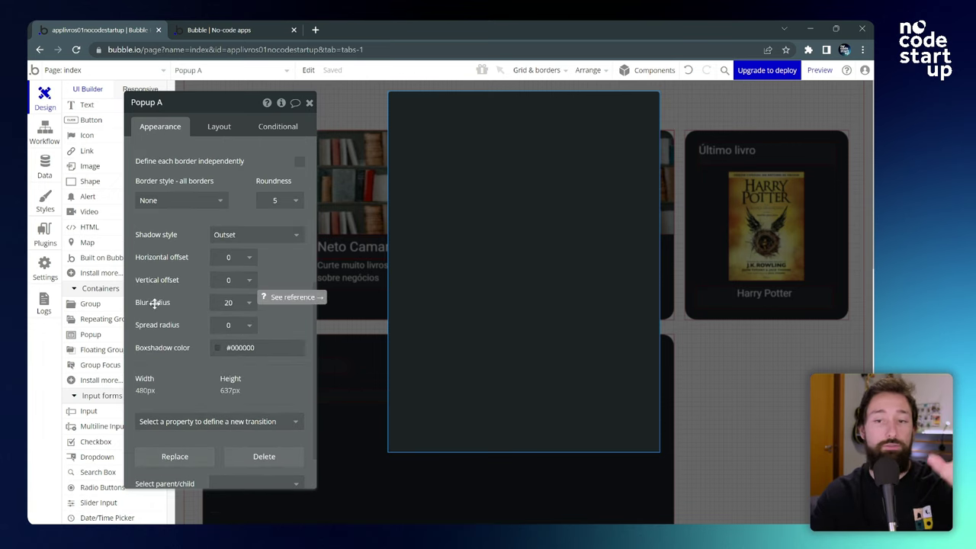
{"action": "left_click", "coordinate": [234, 309]}
{"action": "left_click", "coordinate": [175, 297]}
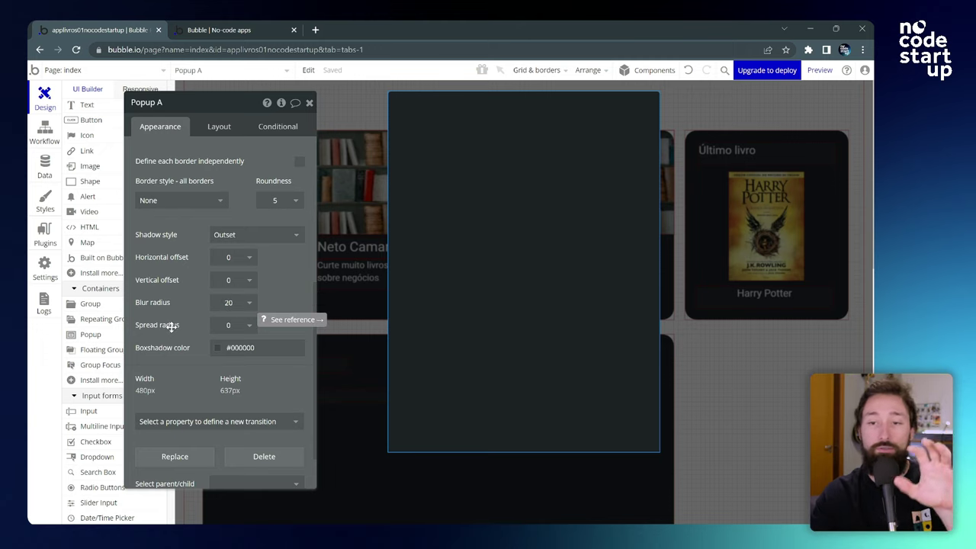
Step: Set the spread radius of the popup's shadow to 4
{"action": "left_click", "coordinate": [234, 326]}
{"action": "left_click", "coordinate": [225, 418]}
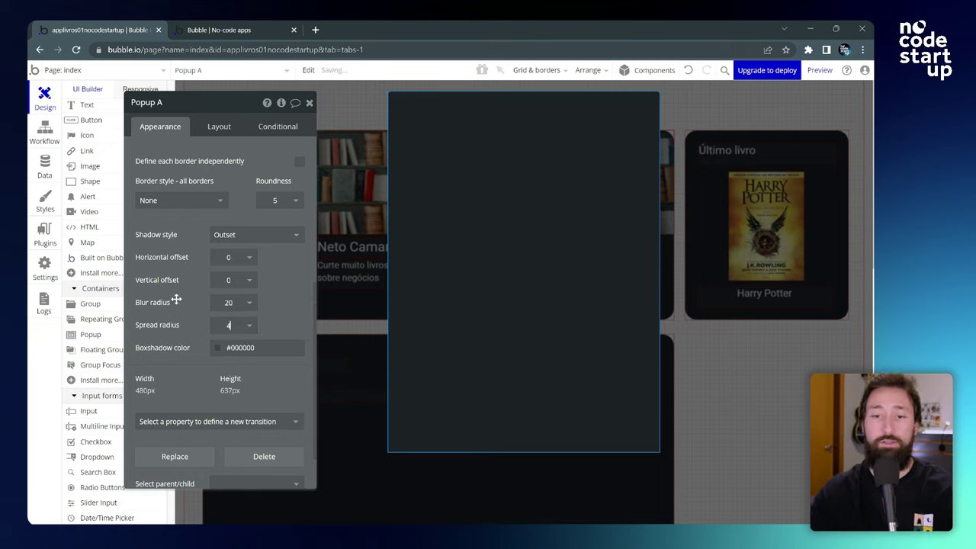
{"action": "scroll", "coordinate": [172, 282], "scroll_direction": "down", "scroll_amount": 1}
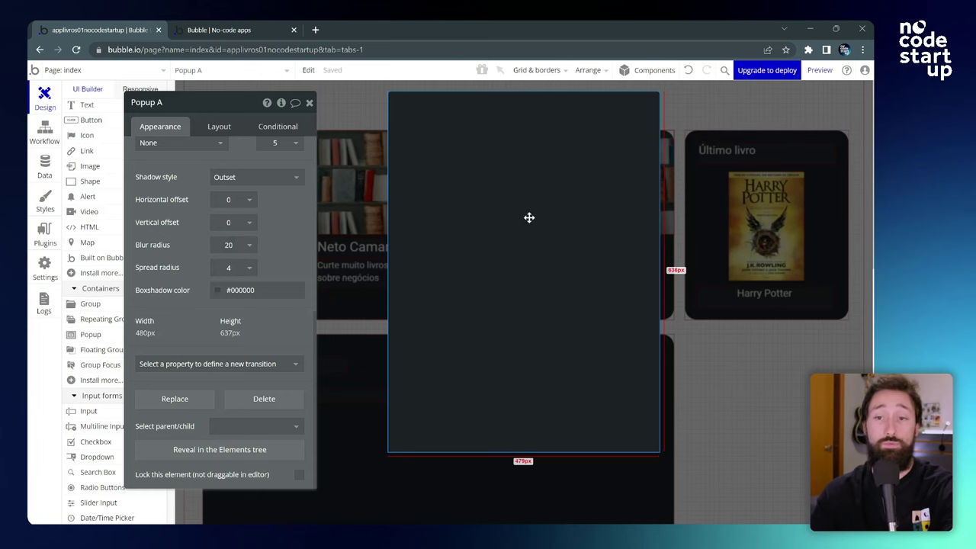
Step: Try the elements tree's hideable-only filter, then hide the popup from the page canvas
{"action": "left_click", "coordinate": [570, 231]}
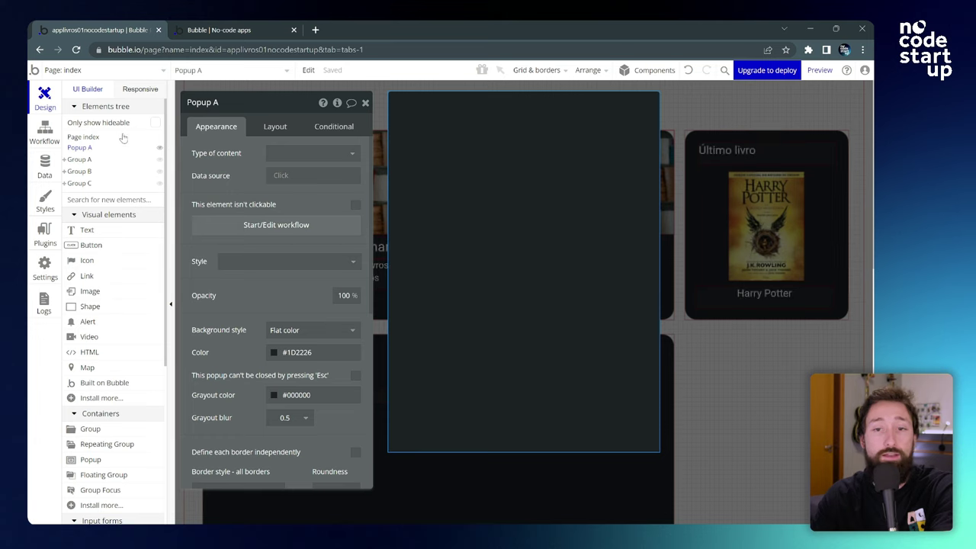
{"action": "left_click", "coordinate": [365, 102]}
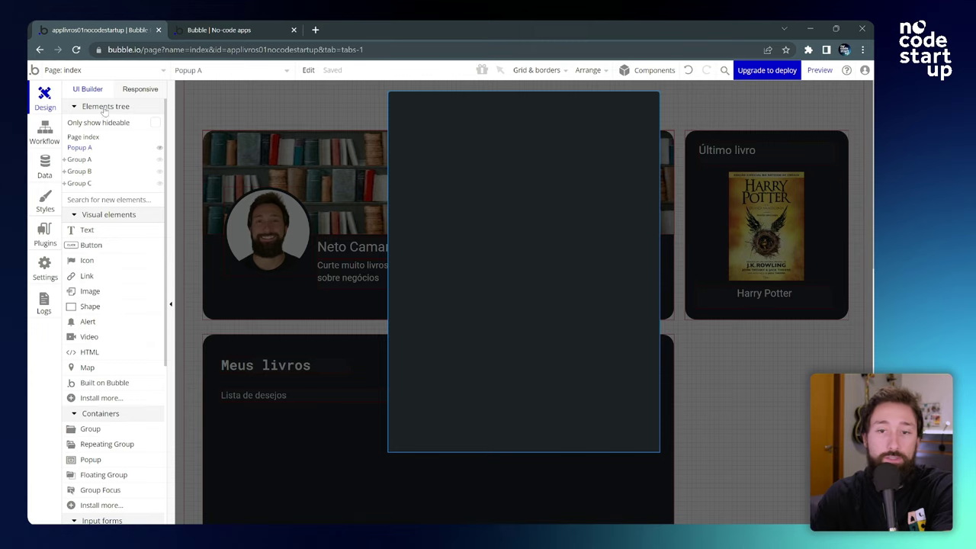
{"action": "left_click", "coordinate": [155, 123]}
{"action": "left_click", "coordinate": [156, 124]}
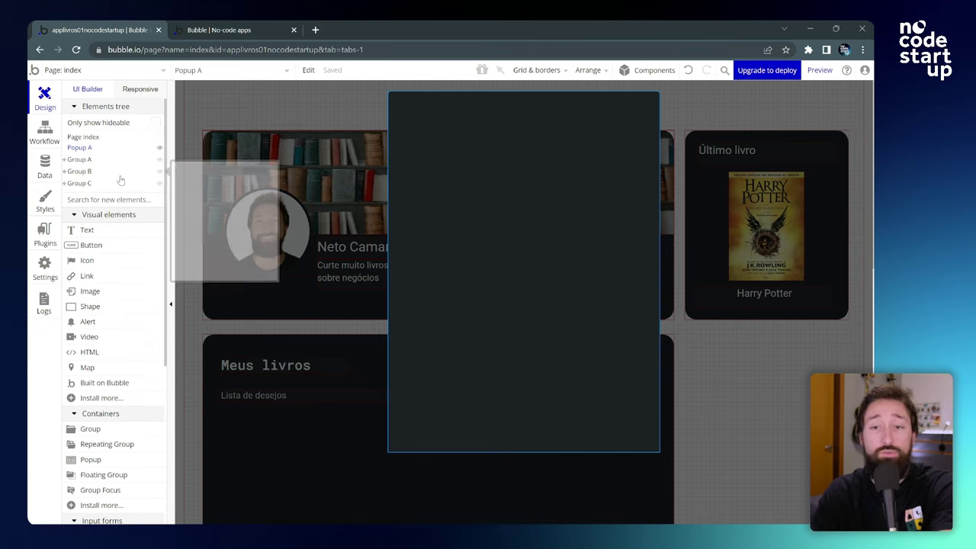
{"action": "left_click", "coordinate": [84, 150]}
{"action": "key", "text": "Escape"}
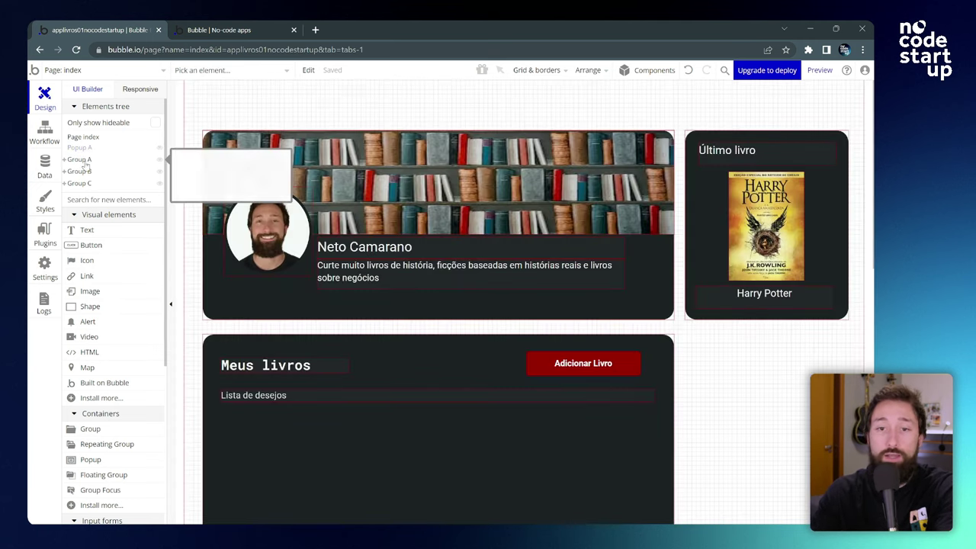
Step: Locate Group A, Group B and Group C through the elements tree and examine the elements nested in Group A
{"action": "left_click", "coordinate": [80, 159]}
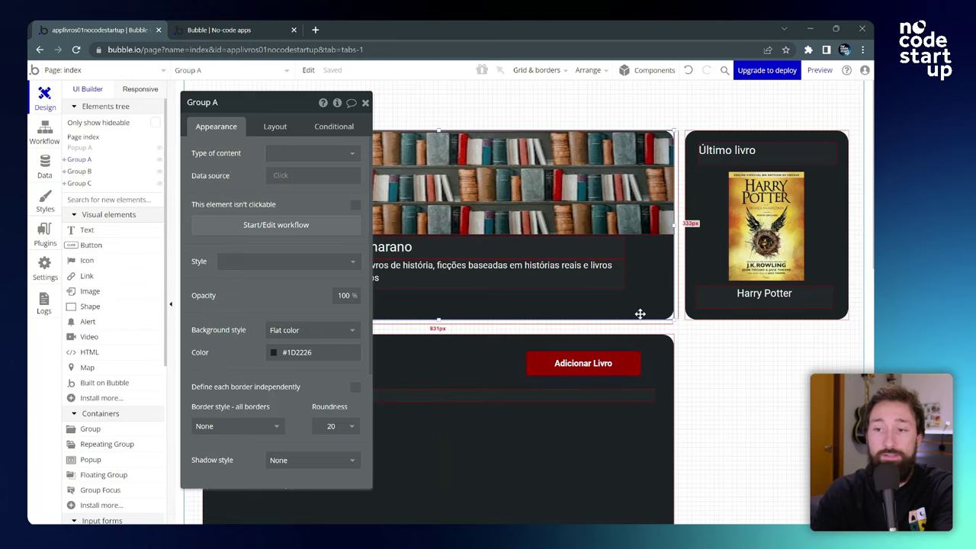
{"action": "left_click", "coordinate": [79, 171]}
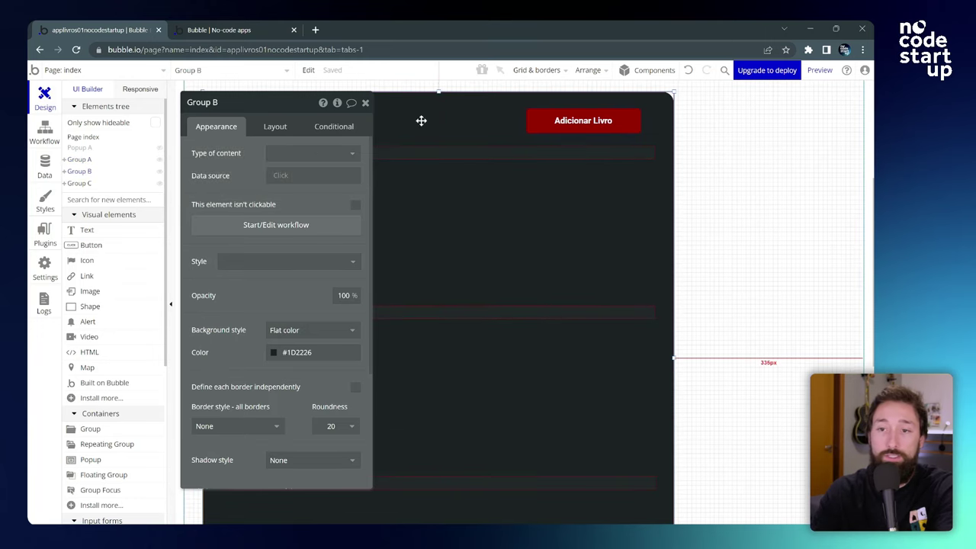
{"action": "left_click", "coordinate": [97, 185]}
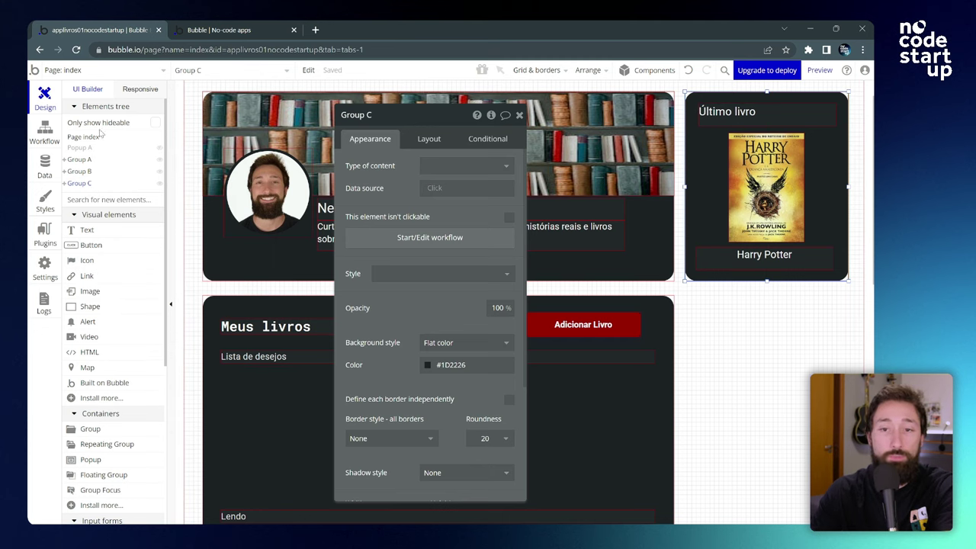
{"action": "left_click", "coordinate": [65, 160]}
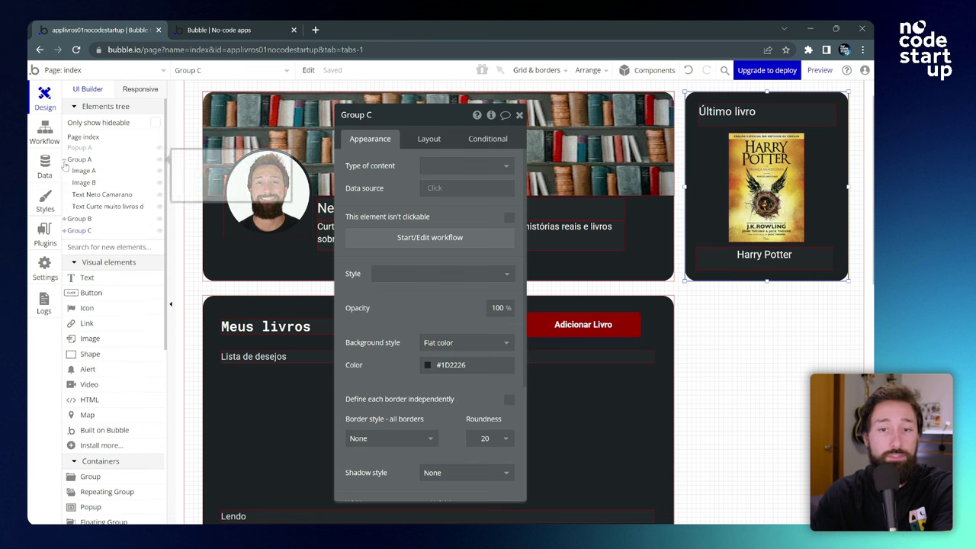
{"action": "left_click", "coordinate": [64, 159]}
Step: Reveal the "Adicionar Livro" button of the "Meus livros" card in the elements tree
{"action": "left_click", "coordinate": [616, 332]}
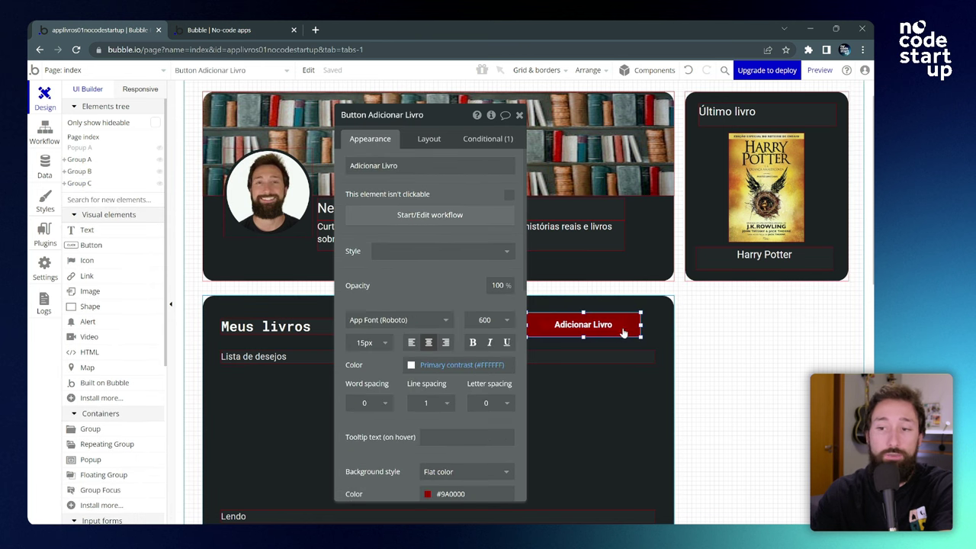
{"action": "left_click_drag", "start_coordinate": [430, 183], "coordinate": [395, 175]}
{"action": "scroll", "coordinate": [395, 174], "scroll_direction": "down", "scroll_amount": 1}
{"action": "scroll", "coordinate": [395, 174], "scroll_direction": "down", "scroll_amount": 10}
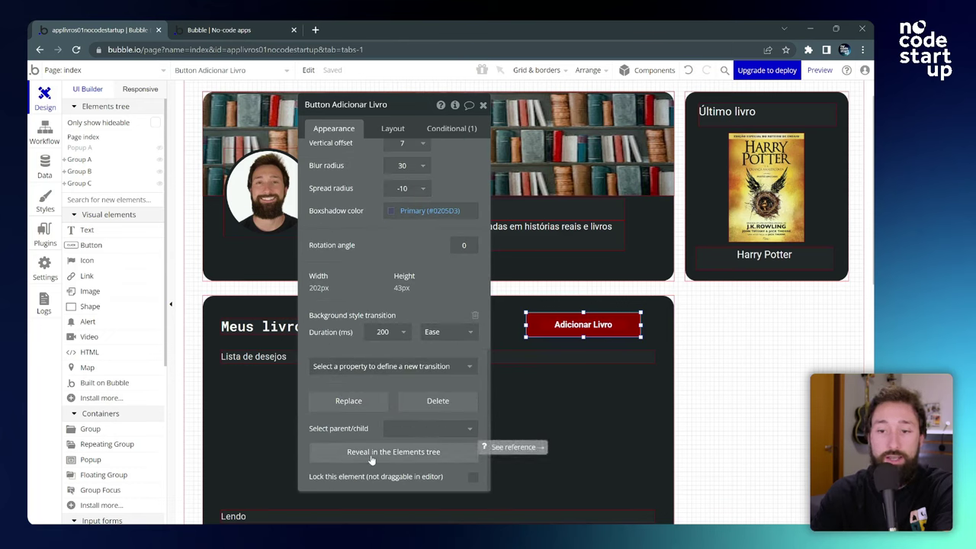
{"action": "left_click", "coordinate": [372, 458]}
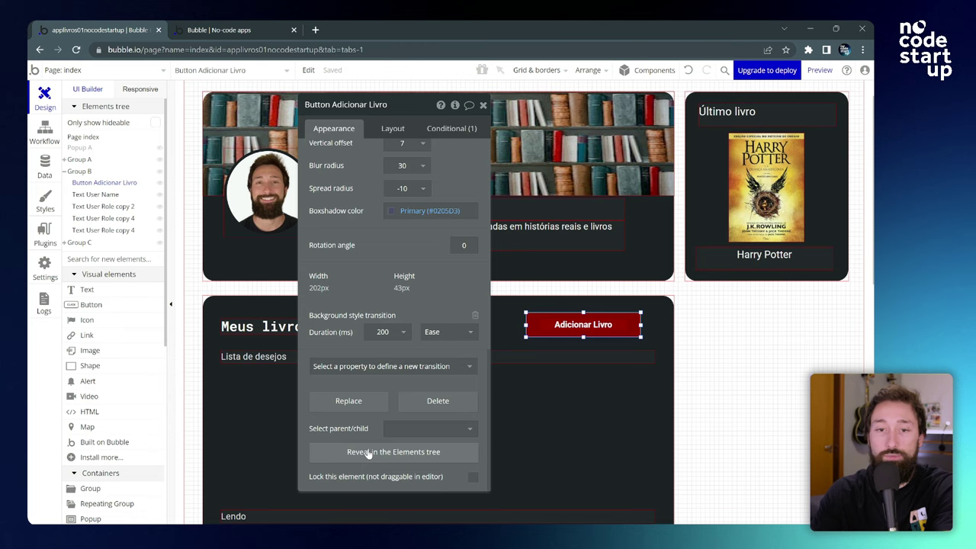
{"action": "mouse_move", "coordinate": [99, 186]}
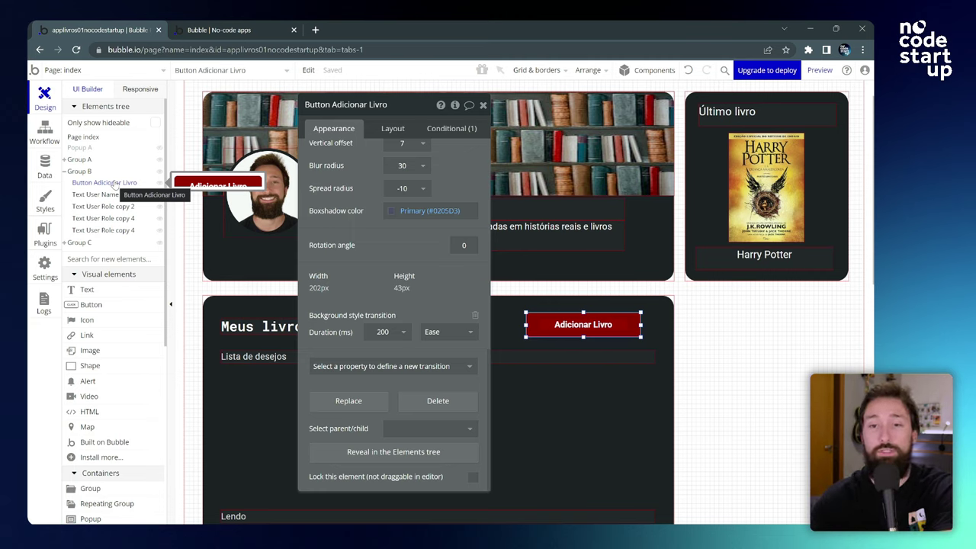
Step: Rename Group A, the container with the profile photo and bio, to "Grupo de Perfil"
{"action": "key", "text": "Escape"}
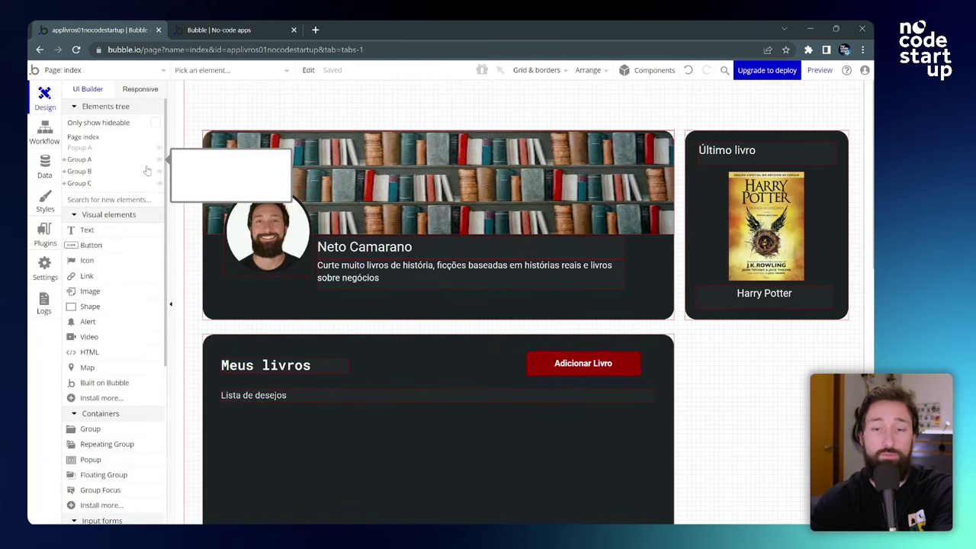
{"action": "left_click", "coordinate": [81, 161]}
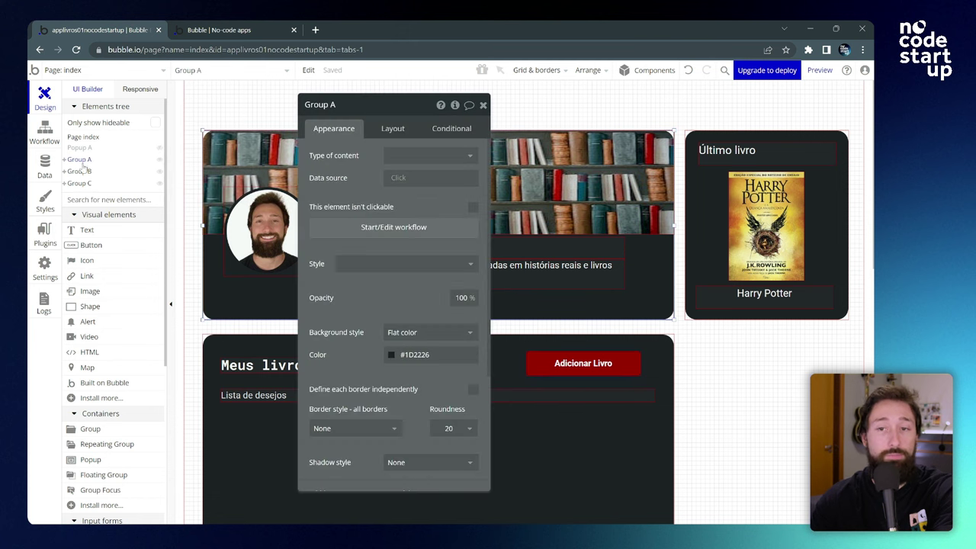
{"action": "left_click", "coordinate": [363, 110]}
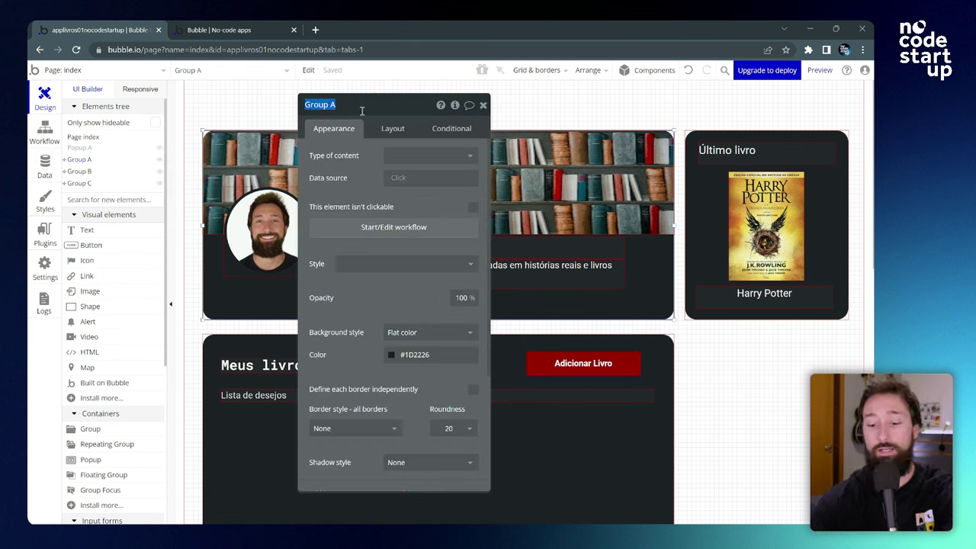
{"action": "type", "text": "Grupo de PEr"}
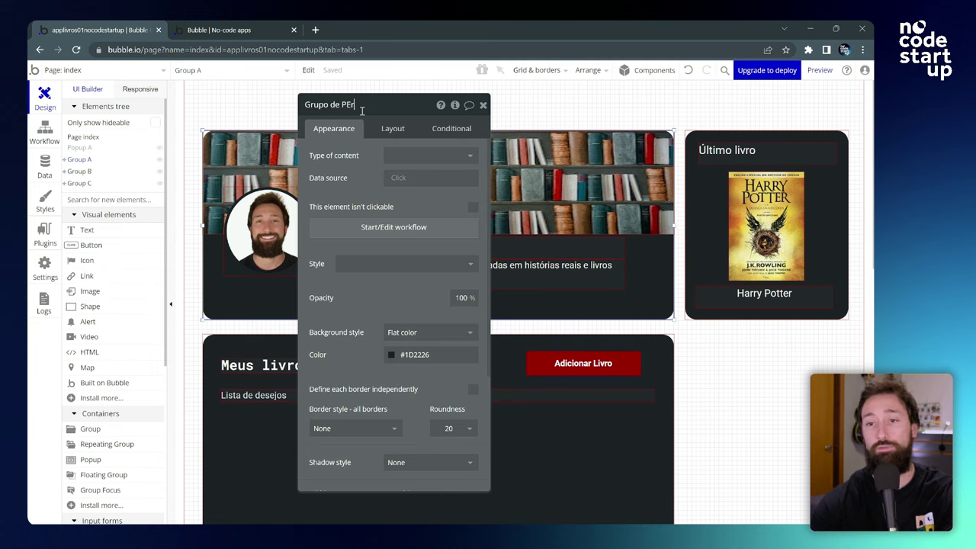
{"action": "key", "text": "BackSpace"}
{"action": "key", "text": "BackSpace"}
{"action": "type", "text": "erfil"}
{"action": "key", "text": "Return"}
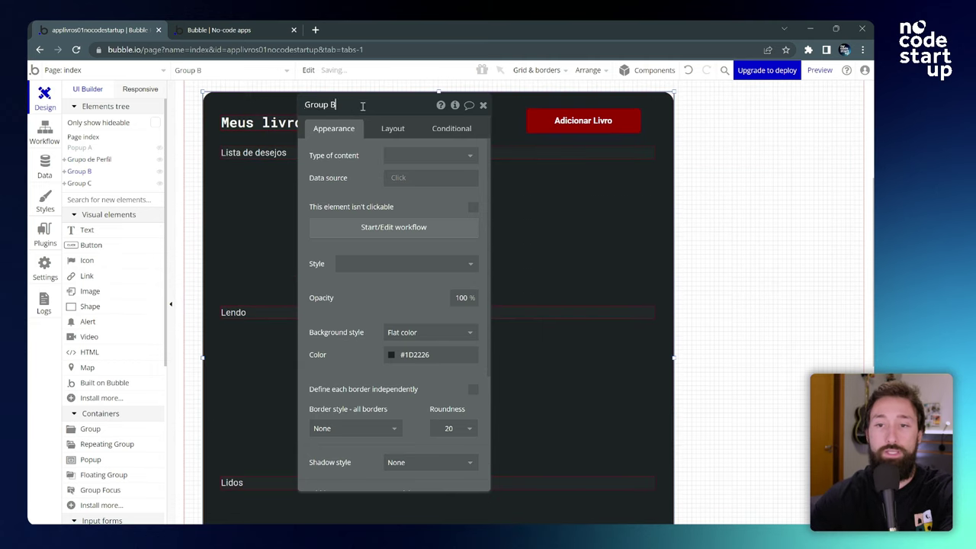
Step: Rename Group B, the container with the book lists, to "Grupo meus livros"
{"action": "left_click", "coordinate": [356, 109]}
{"action": "type", "text": "Grupo meus livros"}
{"action": "key", "text": "Return"}
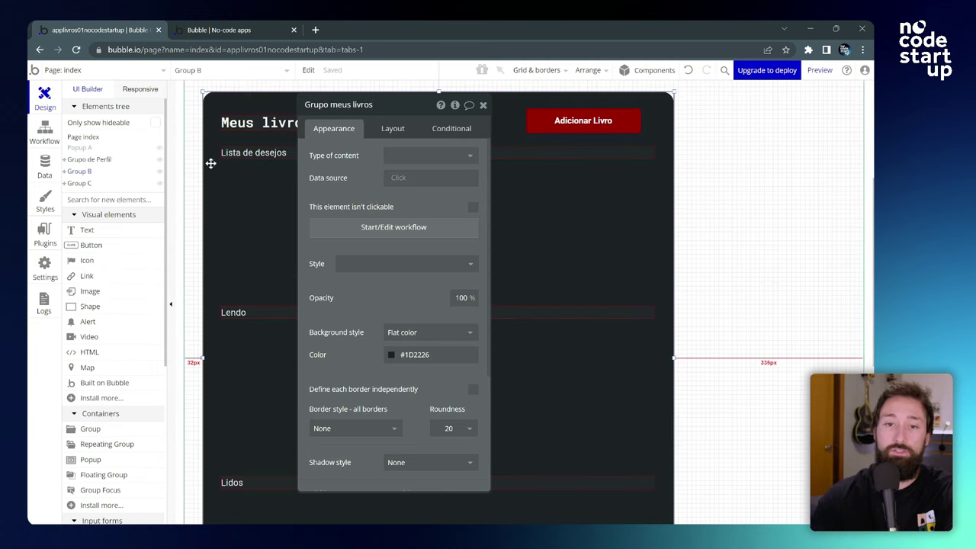
Step: Rename Group C, the container showing the last book, to "Grupo ultimo livro"
{"action": "left_click", "coordinate": [80, 183]}
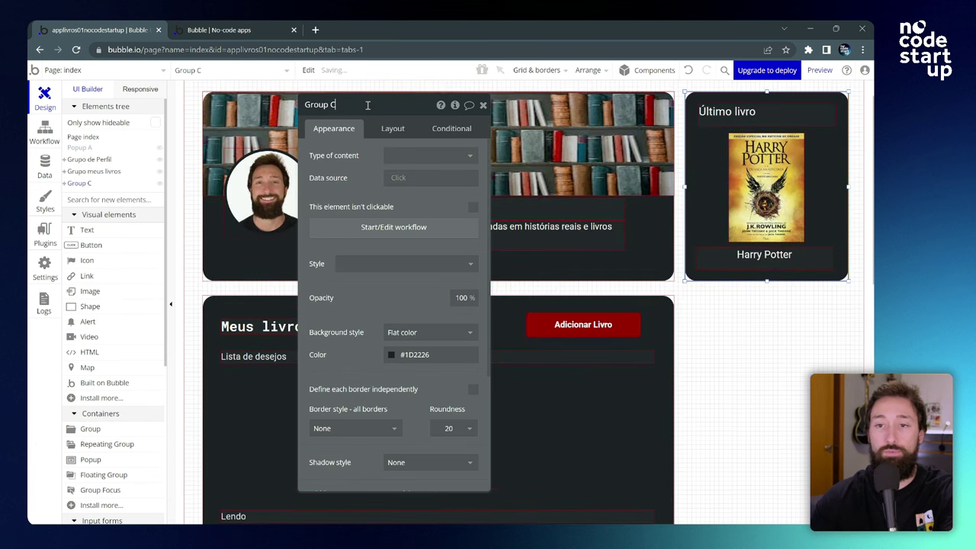
{"action": "left_click", "coordinate": [366, 104]}
{"action": "type", "text": "Grupo ultimo livr"}
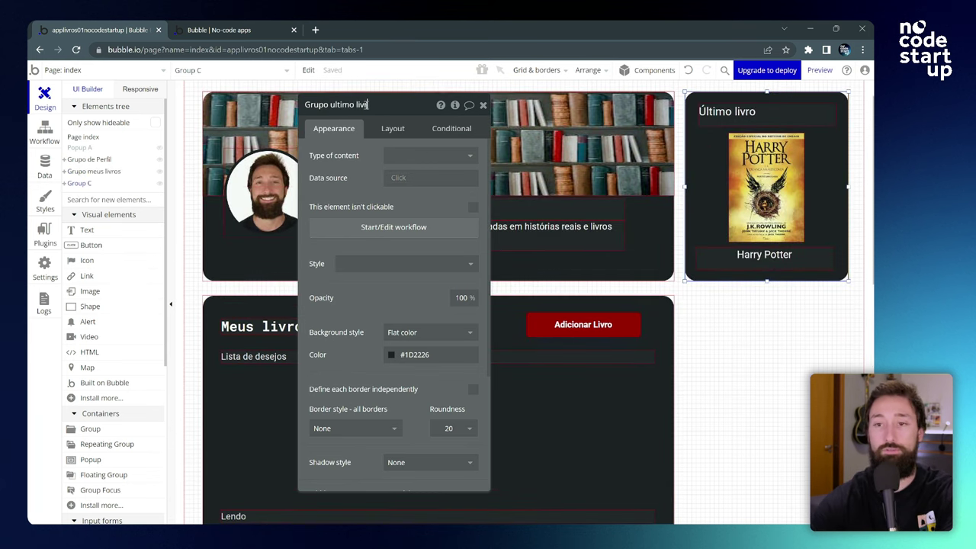
{"action": "type", "text": "o"}
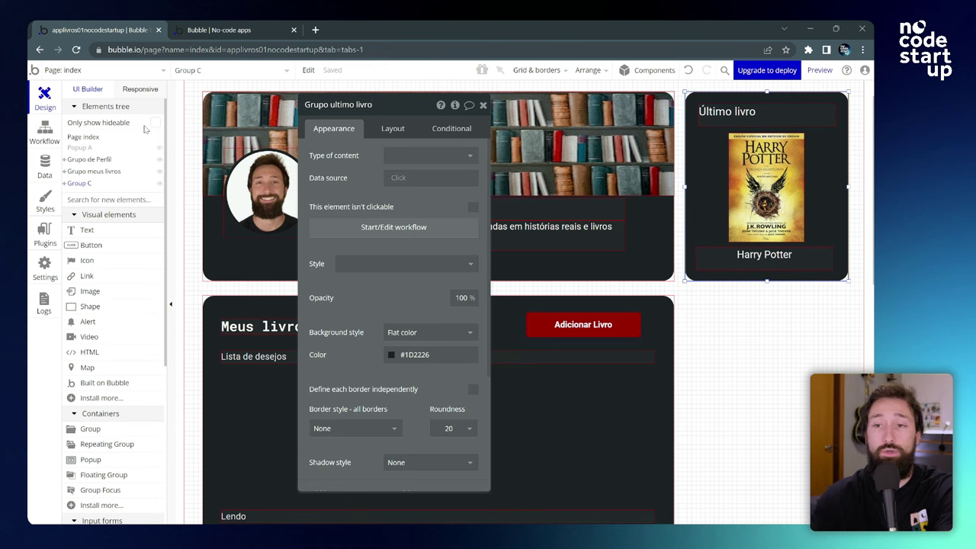
Step: Rename Popup A to "Popup Adiciona livro"
{"action": "left_click", "coordinate": [83, 140]}
{"action": "left_click", "coordinate": [81, 148]}
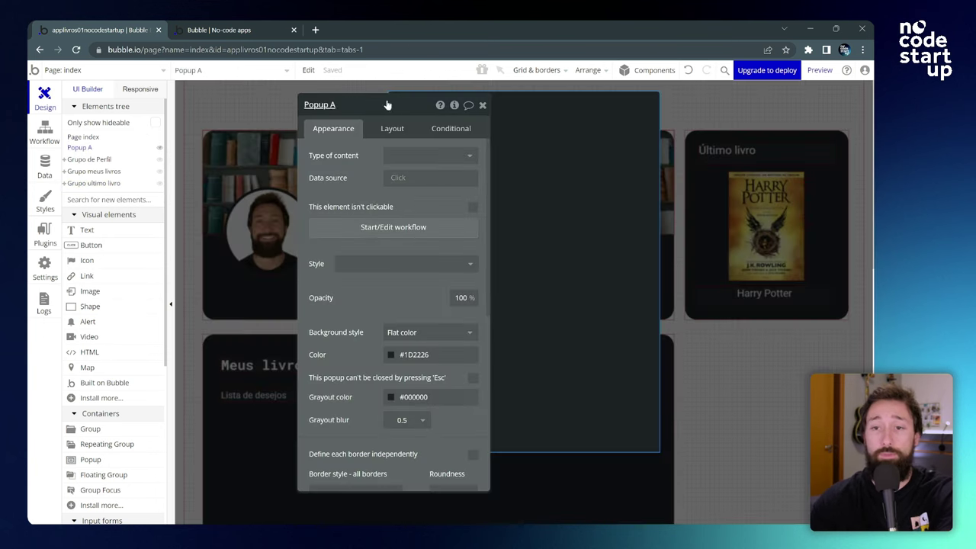
{"action": "left_click", "coordinate": [387, 102]}
{"action": "type", "text": "diciona livro"}
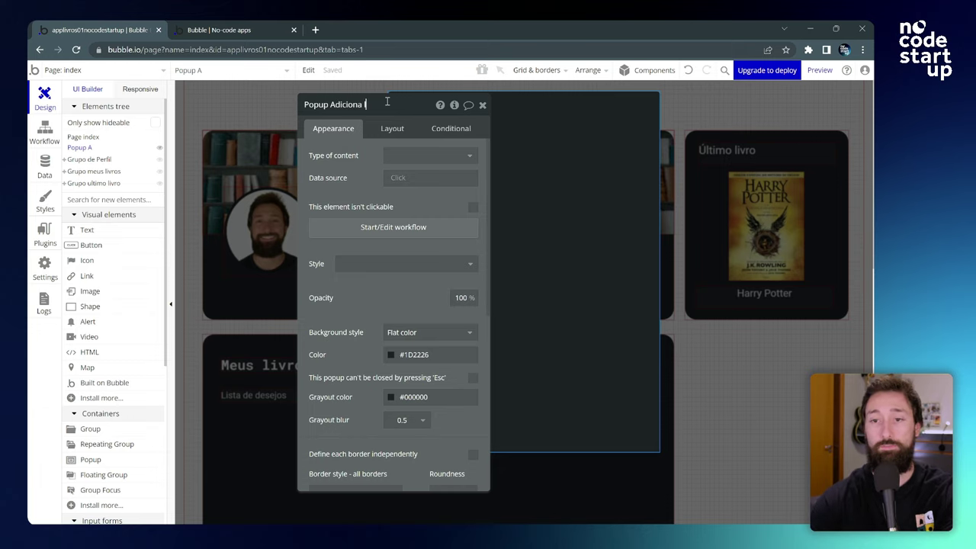
{"action": "left_click", "coordinate": [302, 159]}
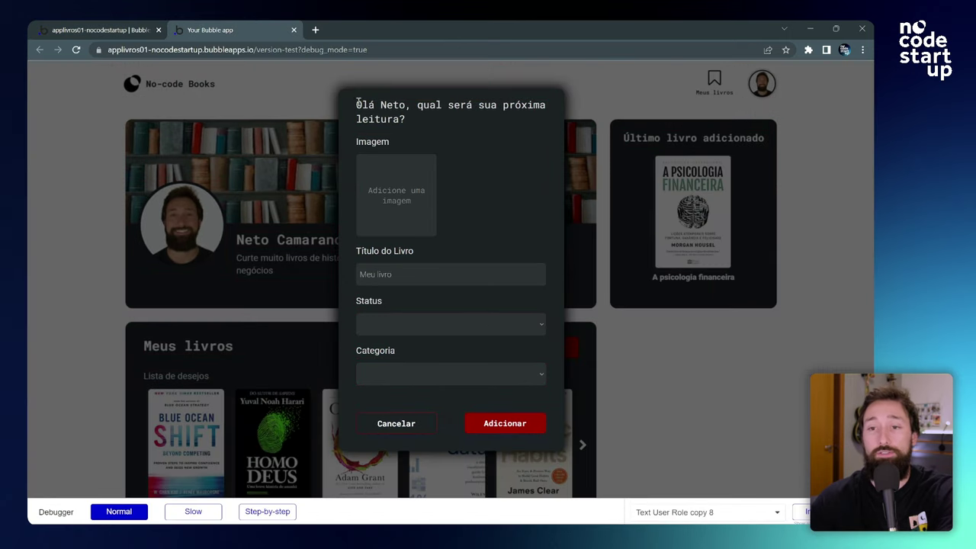
Step: Review the heading and the Imagem and Título do Livro labels in the finished app's add-book popup
{"action": "left_click_drag", "start_coordinate": [356, 106], "coordinate": [412, 120]}
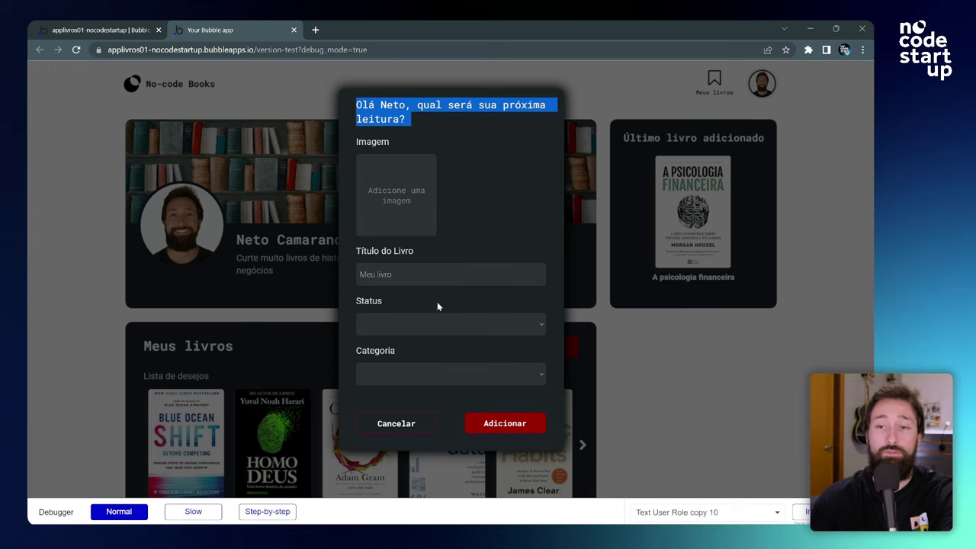
{"action": "left_click_drag", "start_coordinate": [357, 143], "coordinate": [395, 143]}
{"action": "left_click_drag", "start_coordinate": [366, 251], "coordinate": [402, 251]}
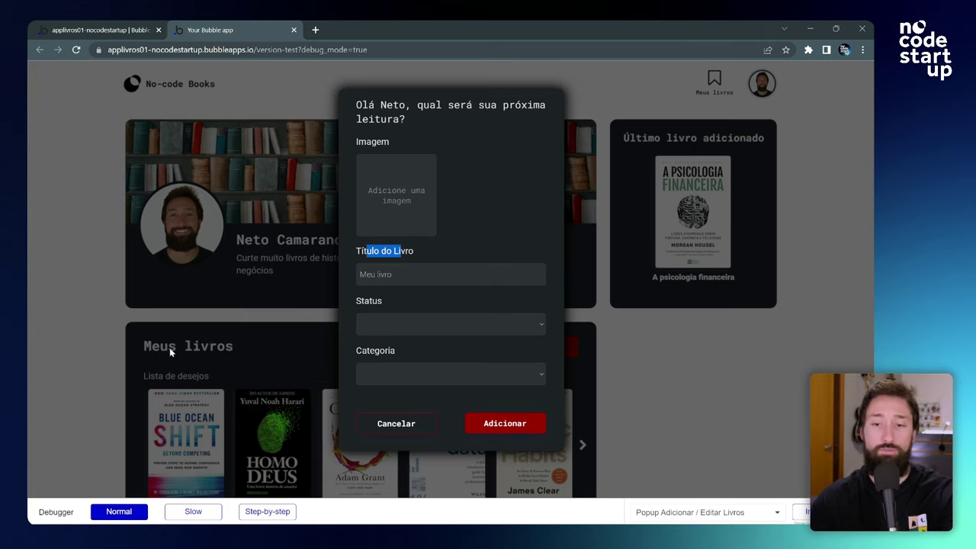
{"action": "left_click", "coordinate": [254, 108]}
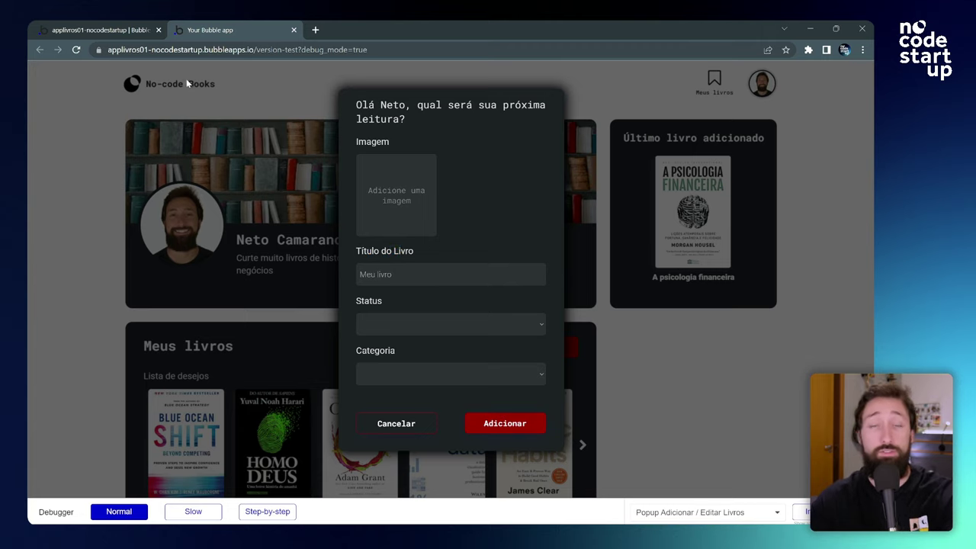
Step: Switch to the finished app's editor and display its "Popup Adicionar / Editar Livros" element
{"action": "left_click", "coordinate": [122, 25]}
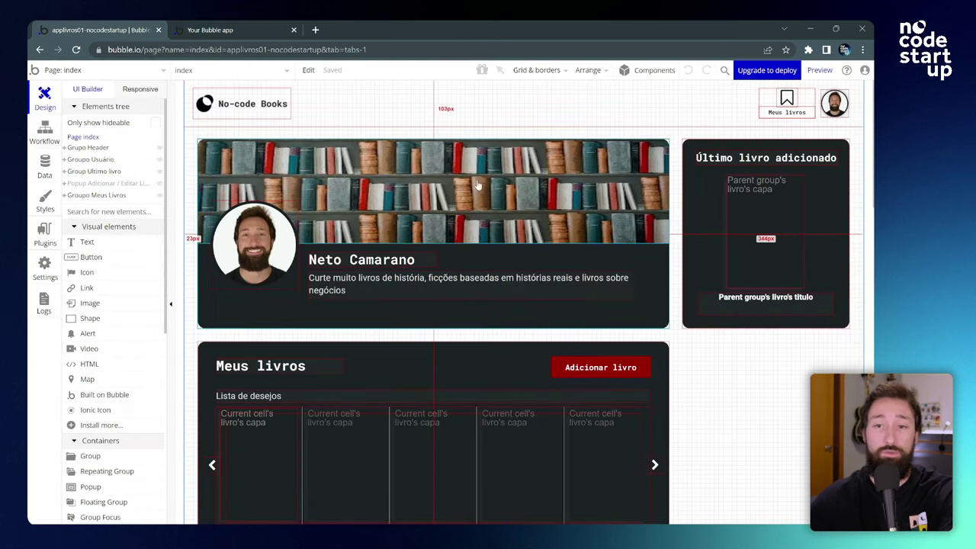
{"action": "scroll", "coordinate": [317, 169], "scroll_direction": "down", "scroll_amount": 2}
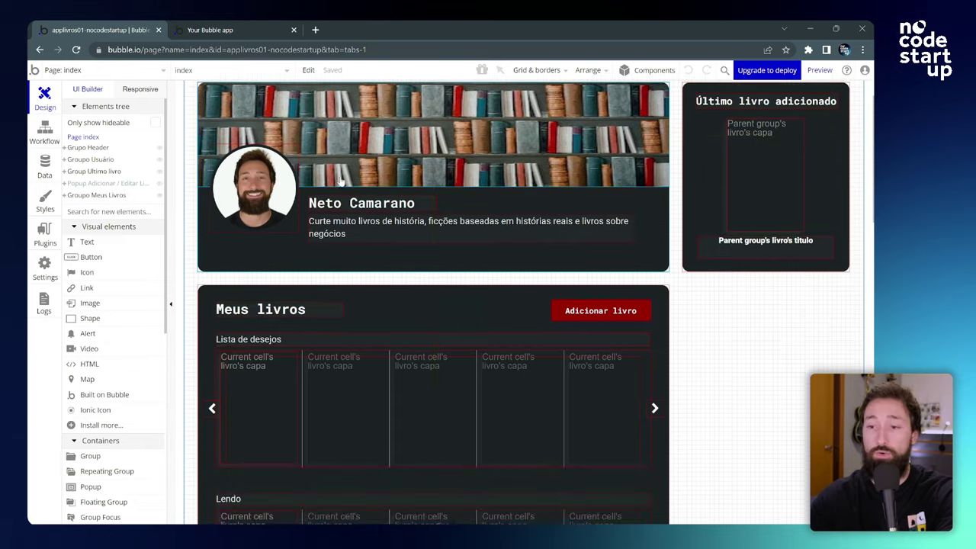
{"action": "scroll", "coordinate": [229, 153], "scroll_direction": "up", "scroll_amount": 2}
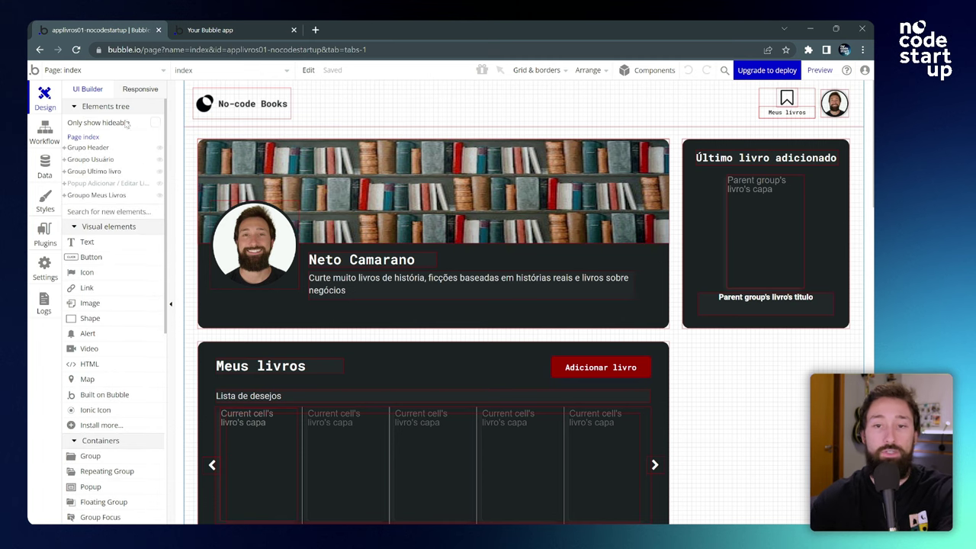
{"action": "left_click", "coordinate": [107, 185]}
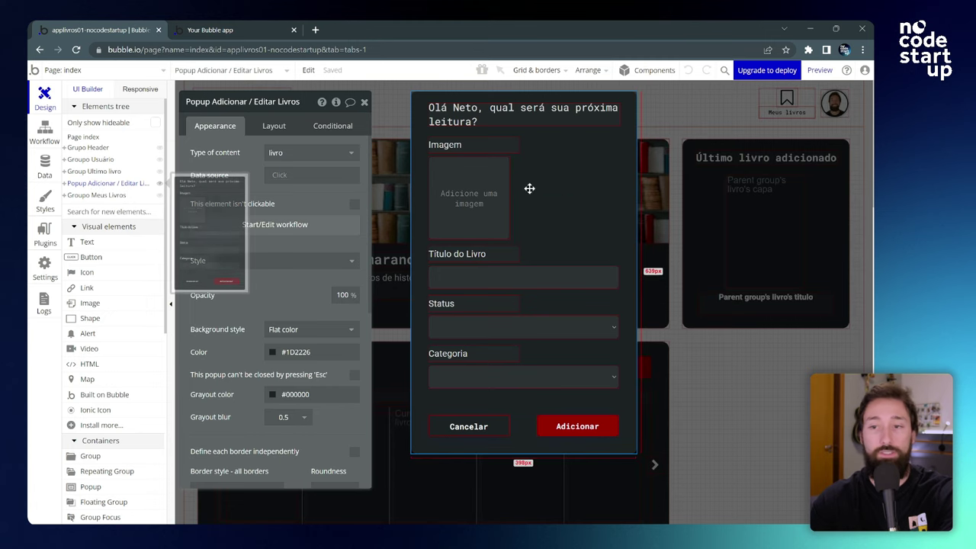
Step: Copy the popup's heading and the Imagem, Título do Livro, Status and Categoria labels into the new app's Popup Adiciona livro
{"action": "left_click", "coordinate": [474, 118]}
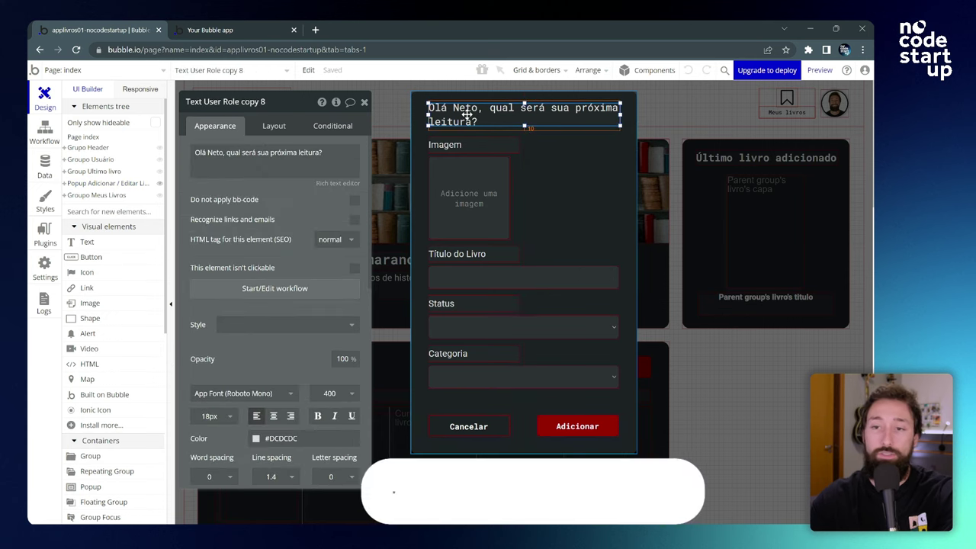
{"action": "left_click", "coordinate": [463, 146], "text": "shift"}
{"action": "left_click", "coordinate": [467, 255], "text": "shift"}
{"action": "left_click", "coordinate": [468, 305], "text": "shift"}
{"action": "left_click", "coordinate": [469, 355], "text": "shift"}
{"action": "key", "text": "alt+Tab"}
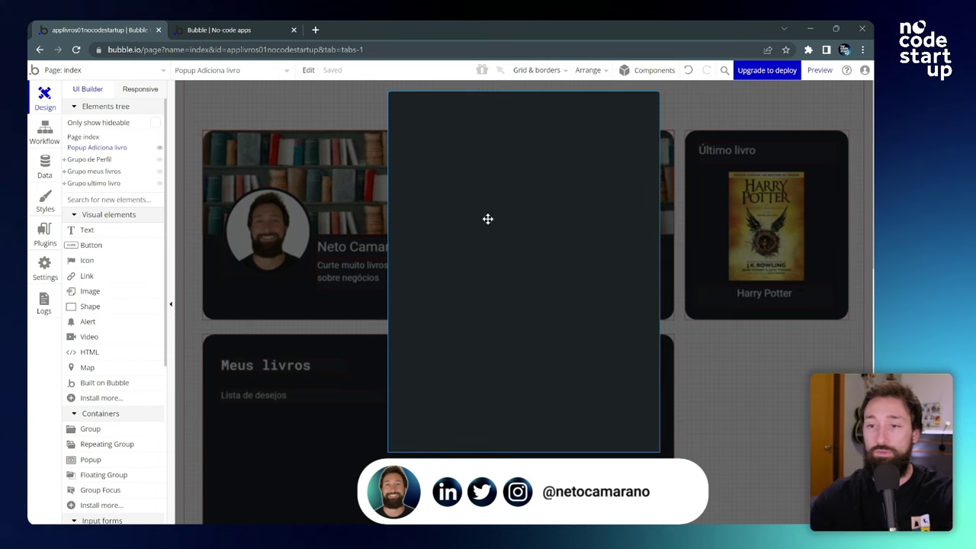
{"action": "key", "text": "ctrl+v"}
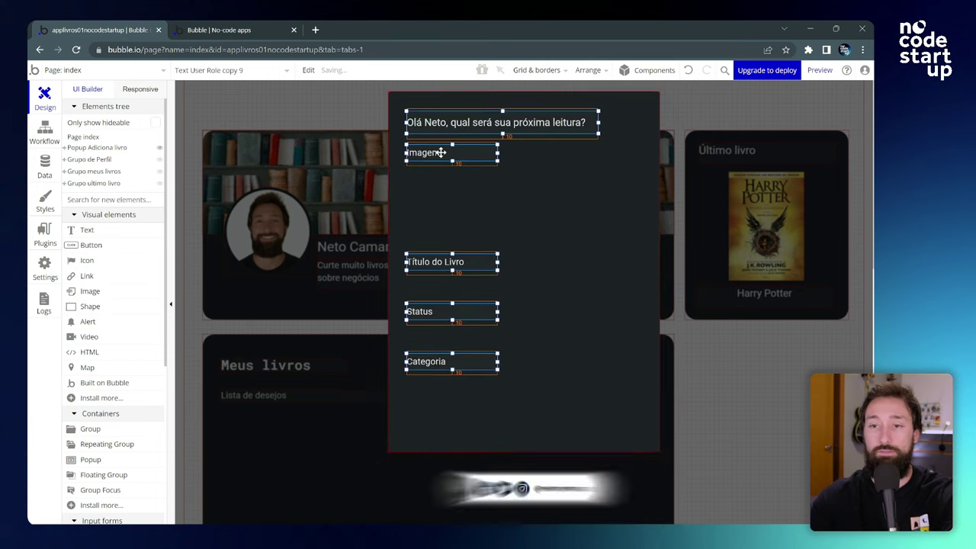
{"action": "left_click", "coordinate": [501, 234]}
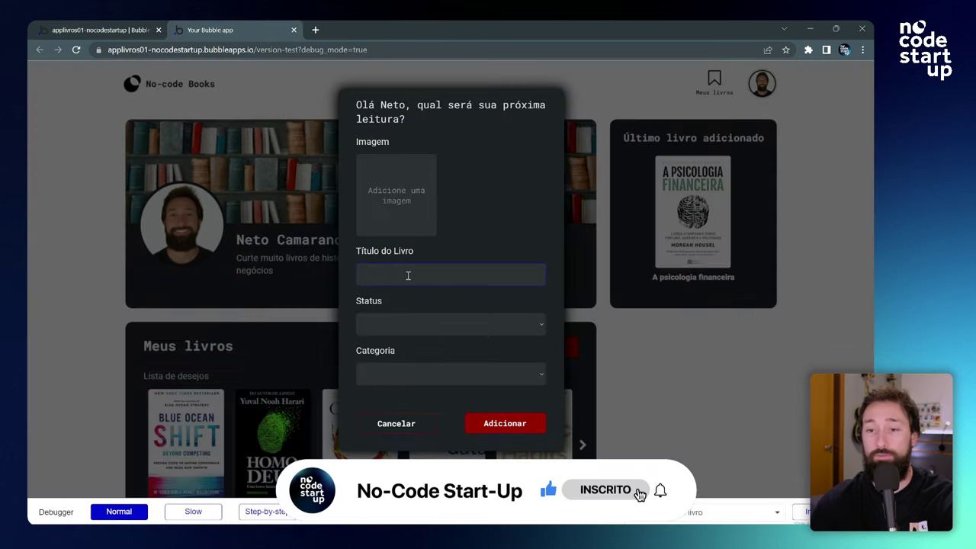
Step: Draw an input field about 373 × 40 px beneath the Título do Livro label and clear its placeholder text
{"action": "left_click", "coordinate": [407, 266]}
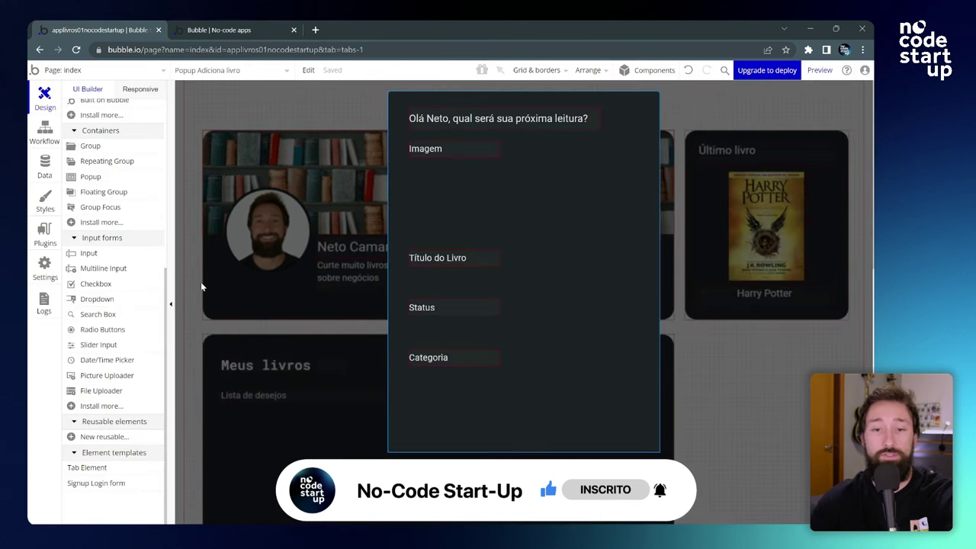
{"action": "left_click", "coordinate": [89, 253]}
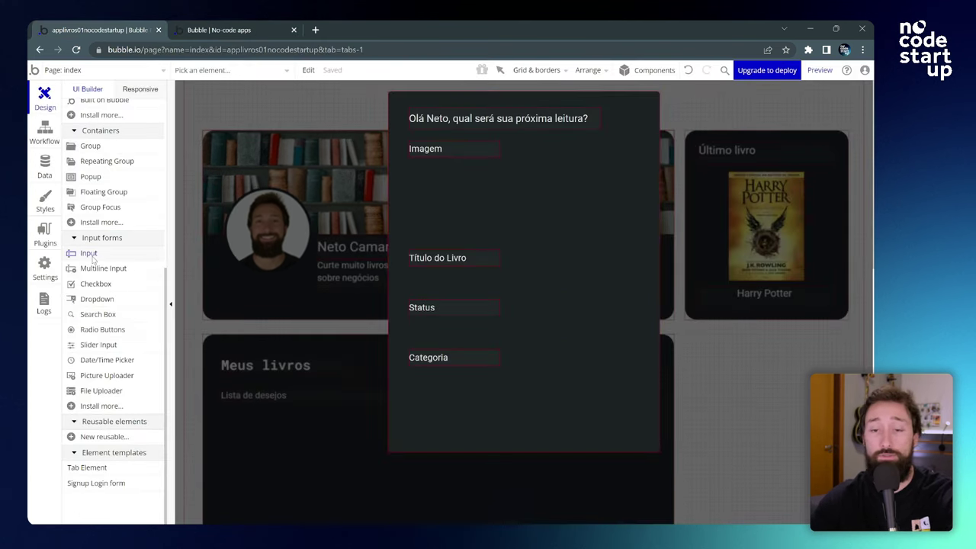
{"action": "left_click_drag", "start_coordinate": [410, 269], "coordinate": [620, 292]}
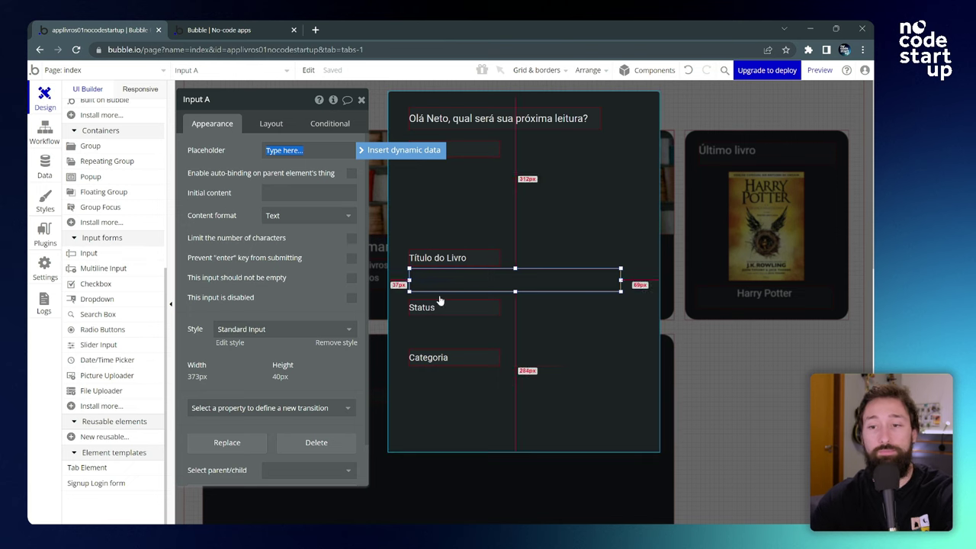
{"action": "left_click", "coordinate": [461, 282]}
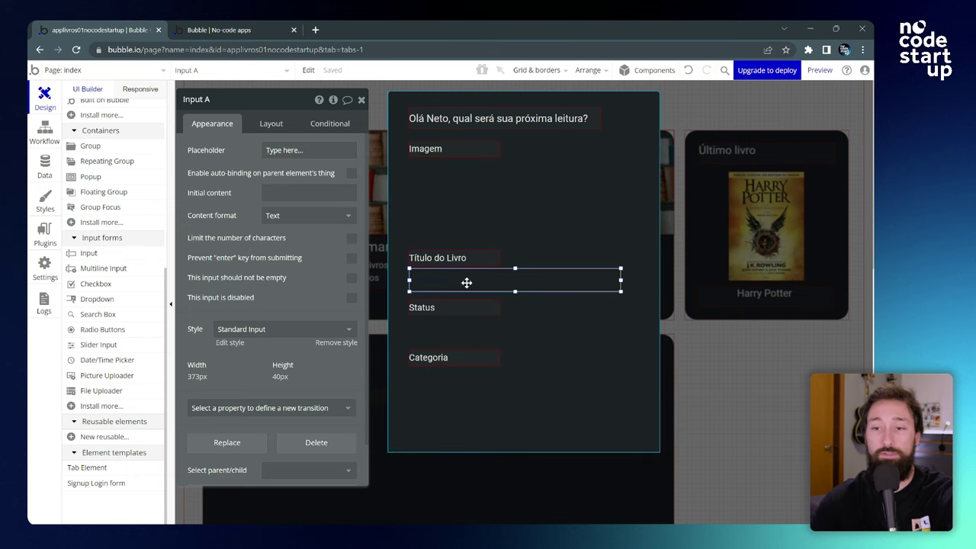
{"action": "left_click_drag", "start_coordinate": [466, 282], "coordinate": [478, 292]}
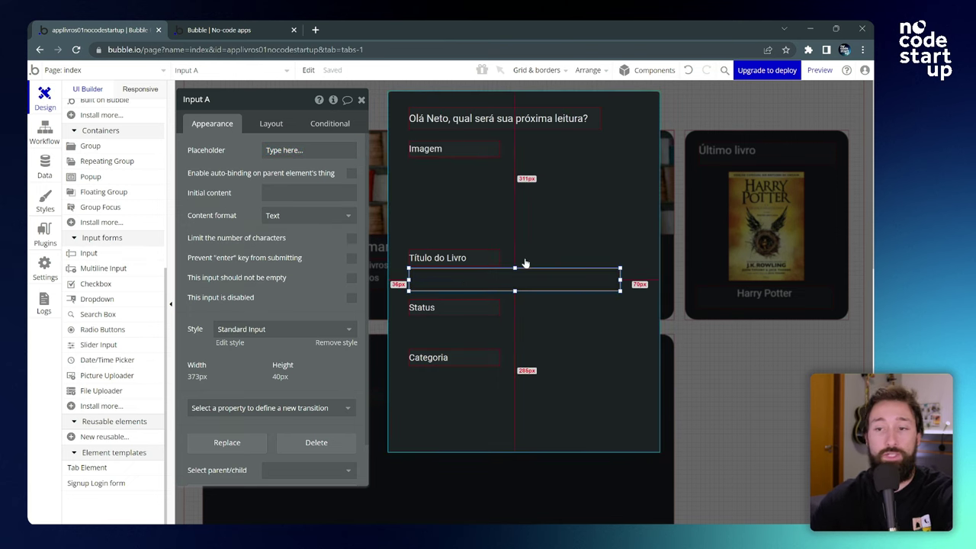
{"action": "left_click_drag", "start_coordinate": [525, 263], "coordinate": [488, 276]}
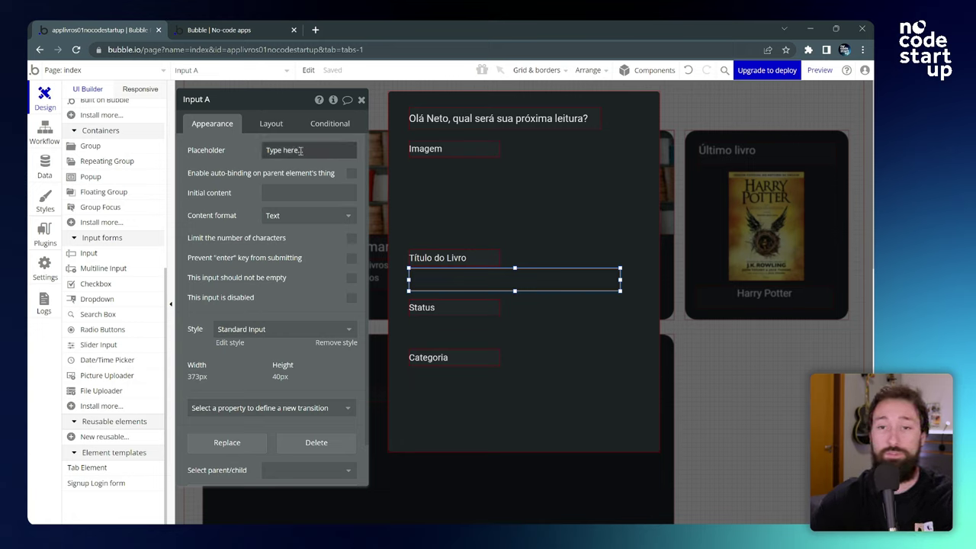
{"action": "left_click", "coordinate": [309, 152]}
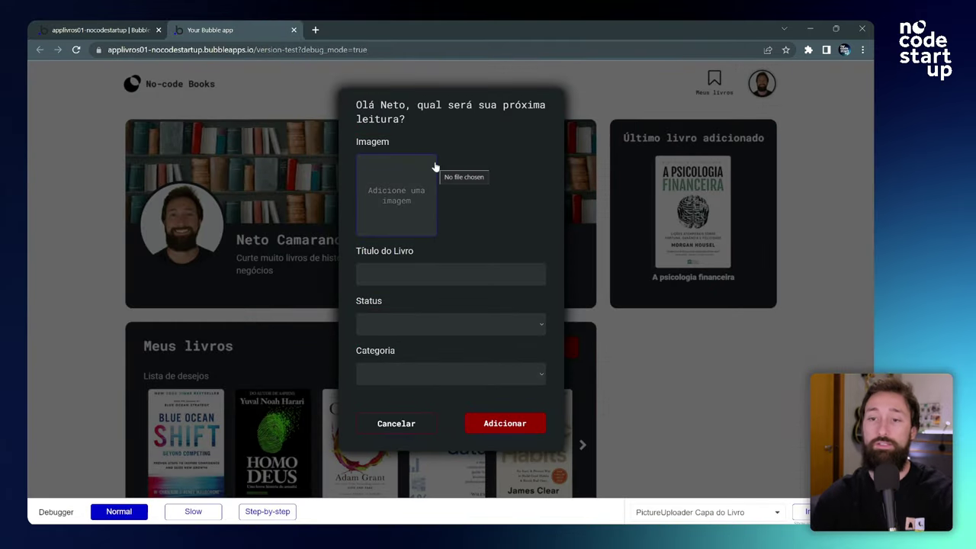
Step: Check how the title field and the Status dropdown behave in the finished app's add-book popup
{"action": "left_click", "coordinate": [415, 273]}
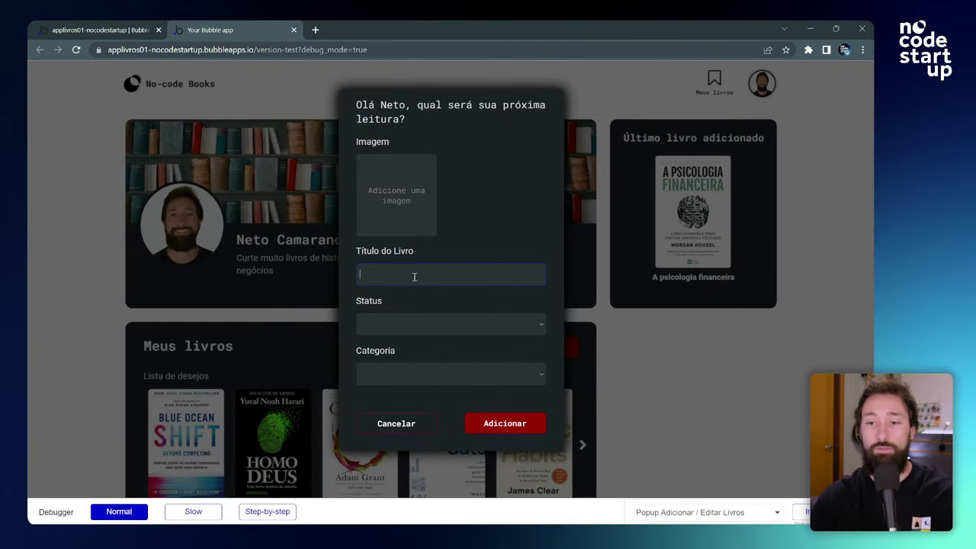
{"action": "left_click", "coordinate": [410, 331]}
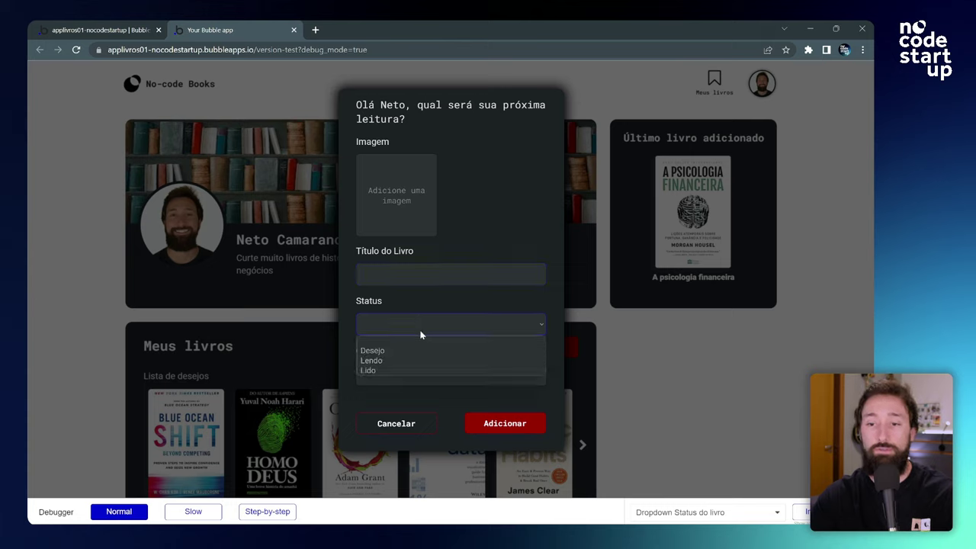
{"action": "left_click", "coordinate": [424, 334]}
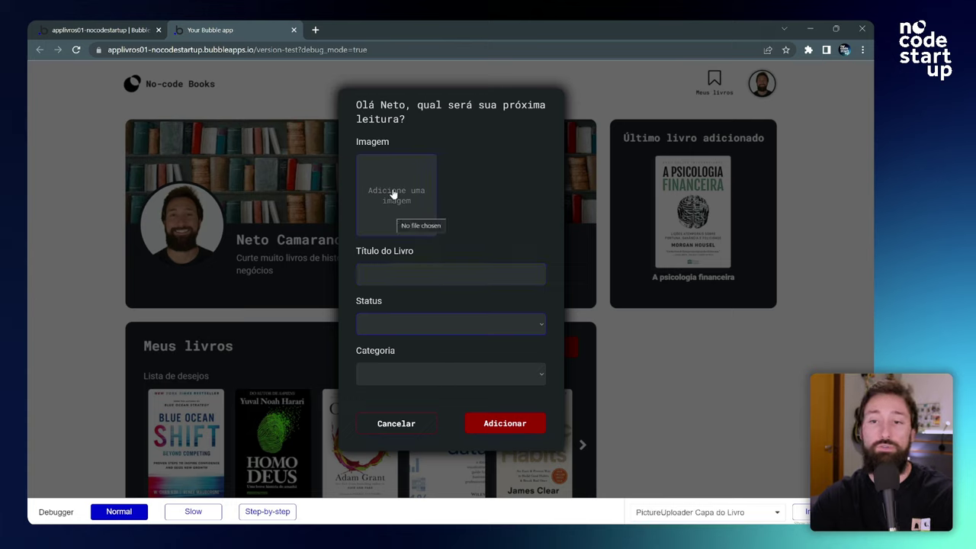
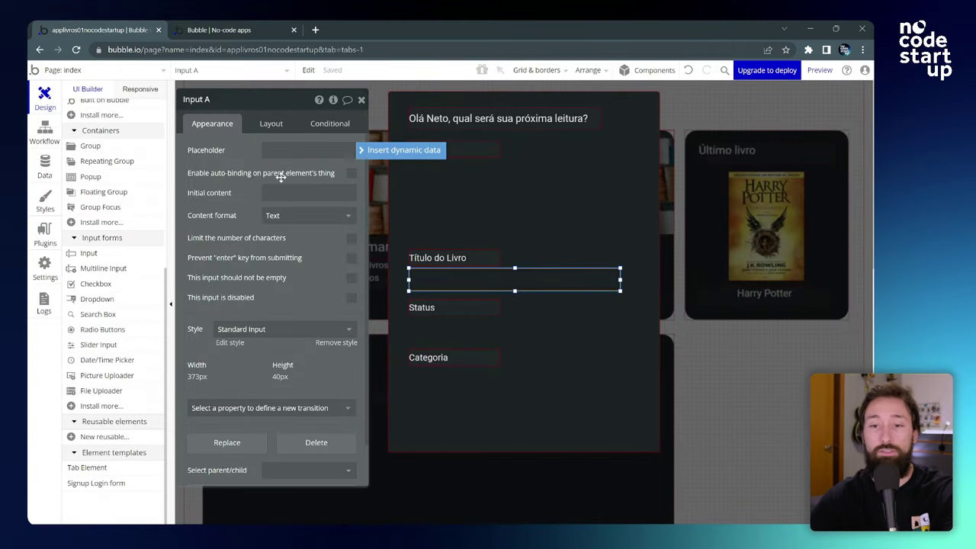
Step: Remove the predefined style from the Título do Livro input and set its font color to #B9B9B9
{"action": "scroll", "coordinate": [219, 272], "scroll_direction": "down", "scroll_amount": 1}
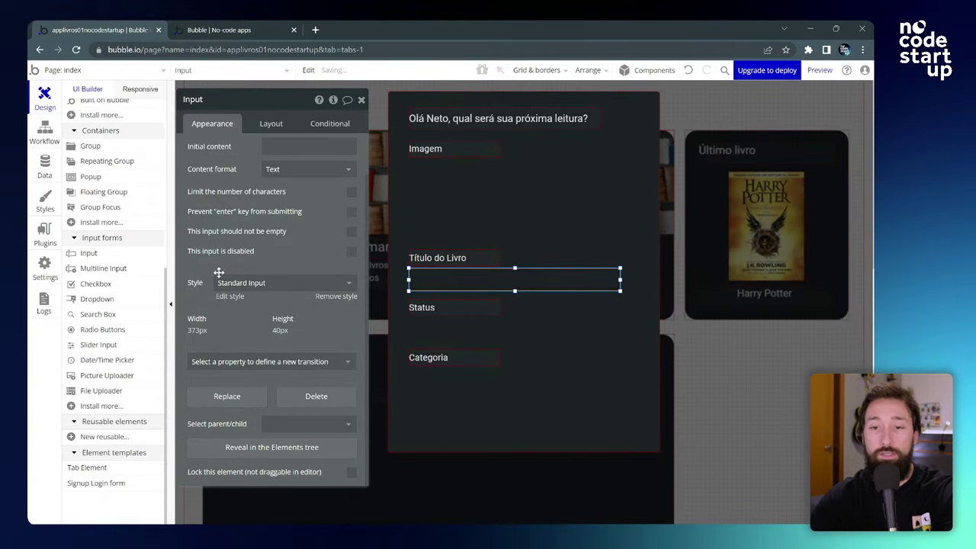
{"action": "left_click", "coordinate": [336, 297]}
{"action": "scroll", "coordinate": [287, 231], "scroll_direction": "down", "scroll_amount": 3}
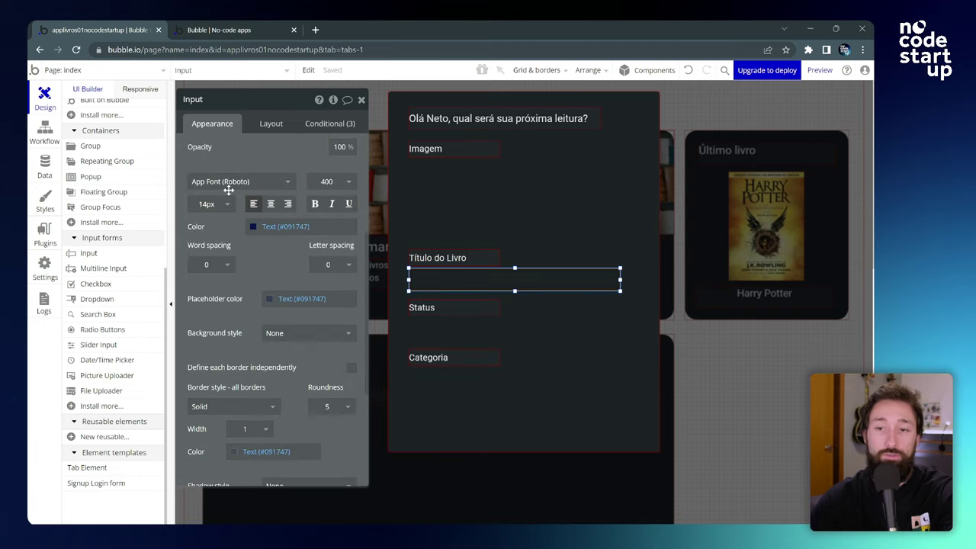
{"action": "left_click", "coordinate": [270, 226]}
{"action": "left_click_drag", "start_coordinate": [342, 293], "coordinate": [220, 265]}
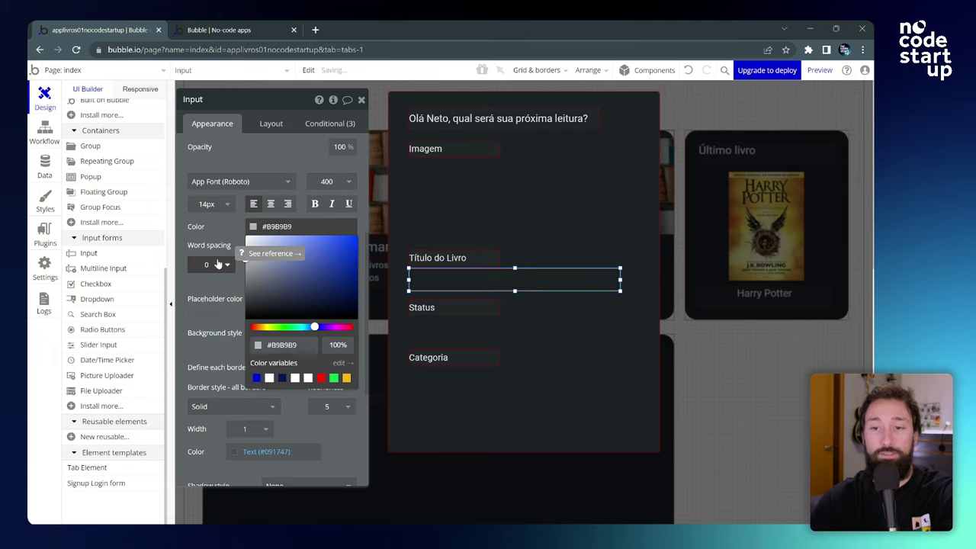
{"action": "left_click", "coordinate": [221, 226]}
Step: Give the Título do Livro input a flat color background of #2E3336
{"action": "scroll", "coordinate": [257, 254], "scroll_direction": "down", "scroll_amount": 3}
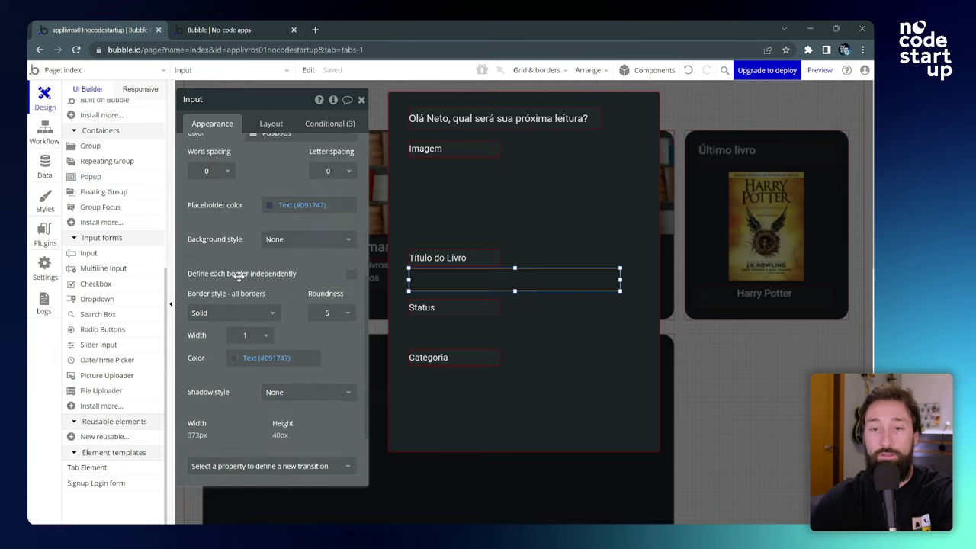
{"action": "left_click", "coordinate": [292, 222]}
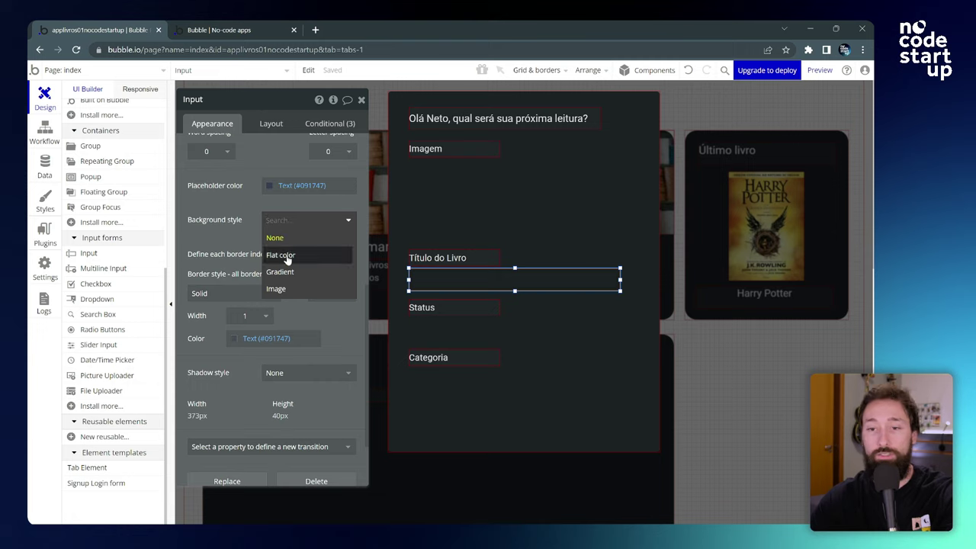
{"action": "left_click", "coordinate": [285, 256]}
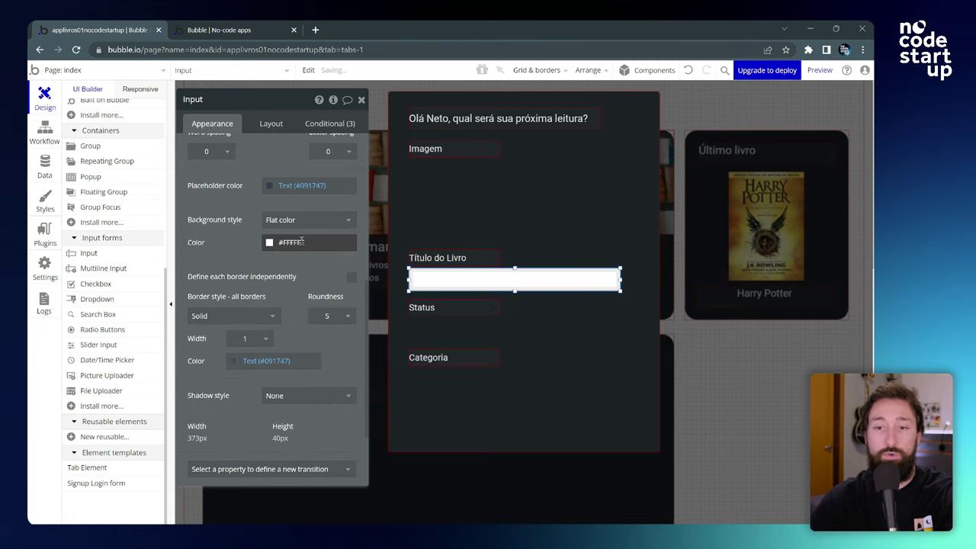
{"action": "left_click", "coordinate": [292, 243]}
{"action": "type", "text": "#2E3336"}
{"action": "left_click", "coordinate": [219, 245]}
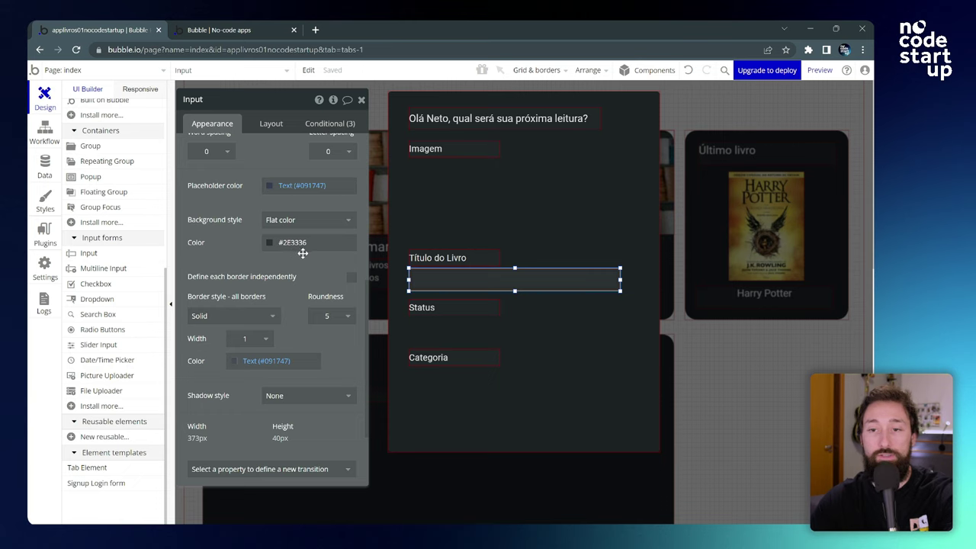
{"action": "left_click", "coordinate": [540, 251]}
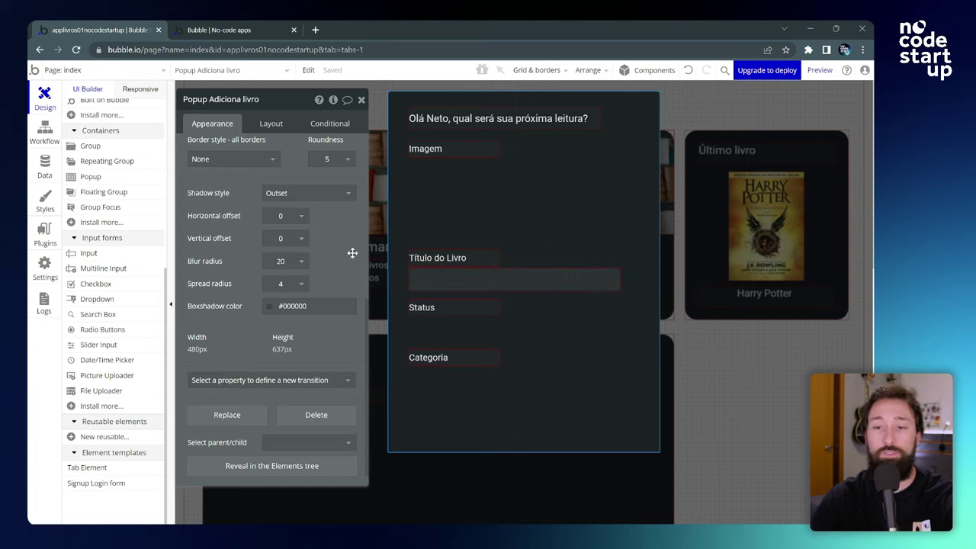
{"action": "scroll", "coordinate": [352, 253], "scroll_direction": "up", "scroll_amount": 1}
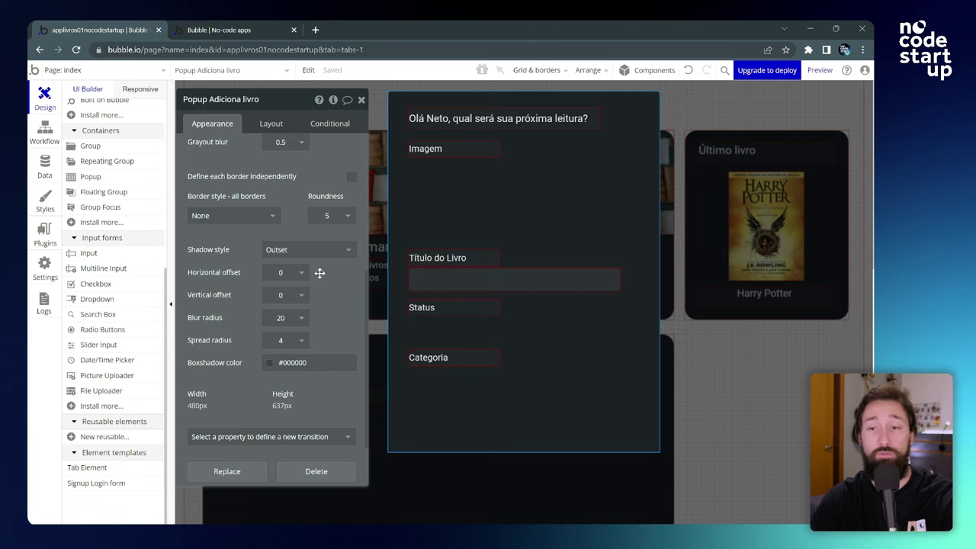
{"action": "left_click", "coordinate": [446, 287]}
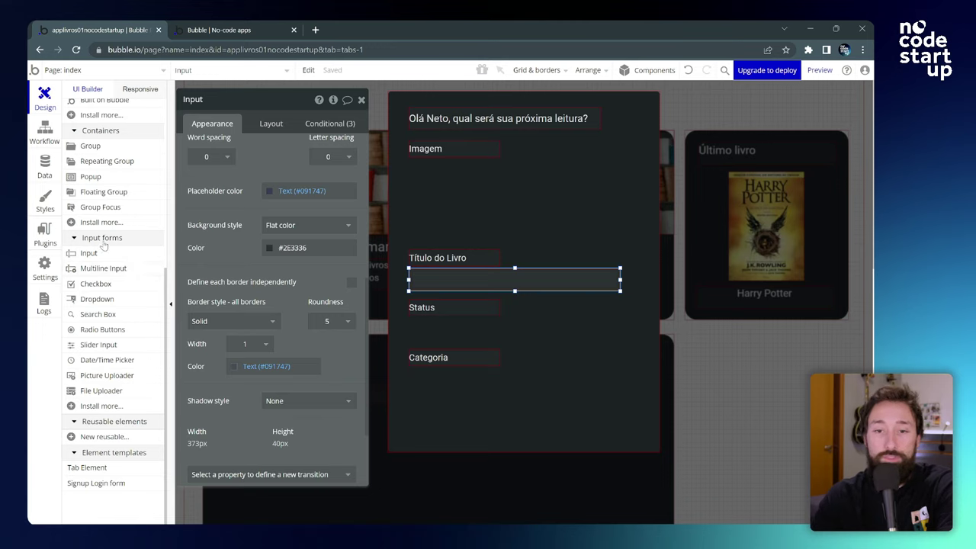
{"action": "left_click", "coordinate": [97, 299]}
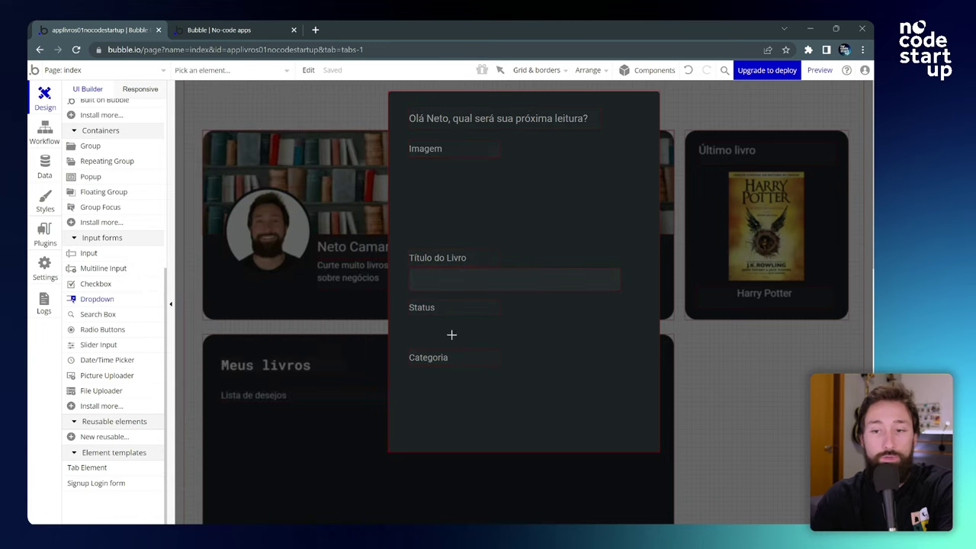
{"action": "left_click_drag", "start_coordinate": [410, 321], "coordinate": [622, 341]}
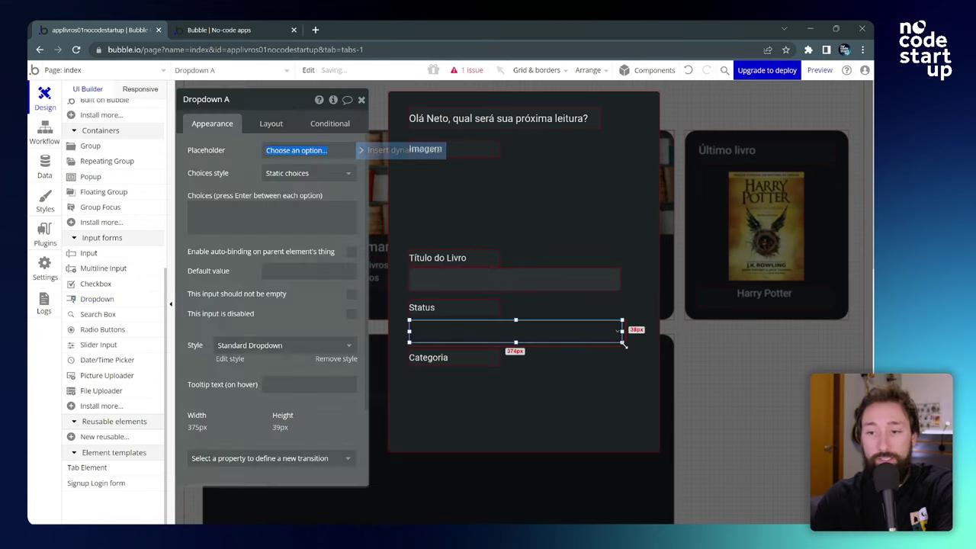
{"action": "scroll", "coordinate": [238, 157], "scroll_direction": "down", "scroll_amount": 10}
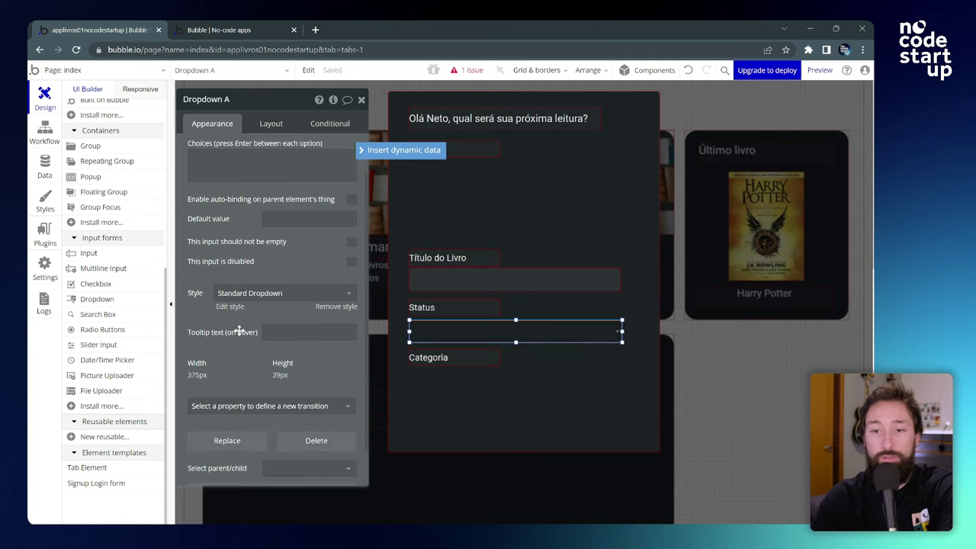
{"action": "scroll", "coordinate": [252, 295], "scroll_direction": "down", "scroll_amount": 3}
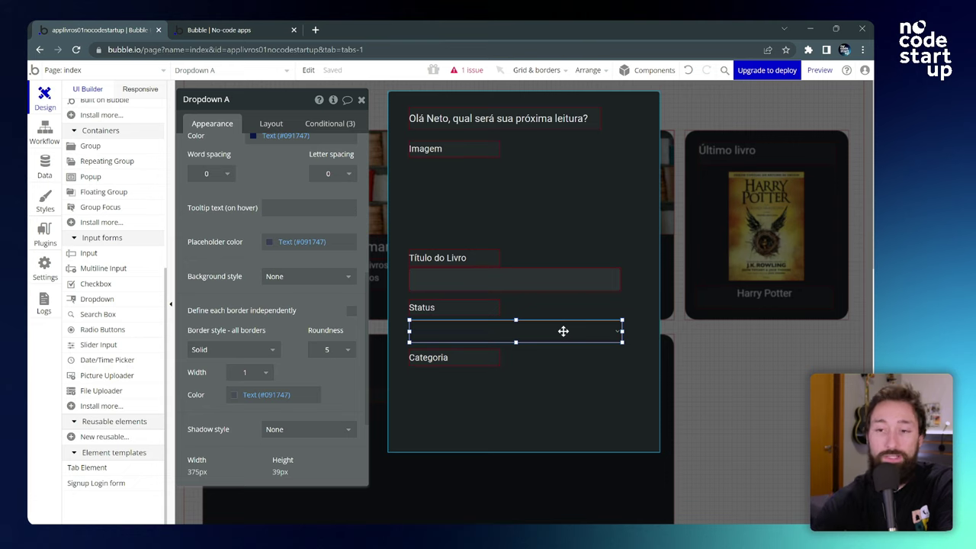
{"action": "key", "text": "Delete"}
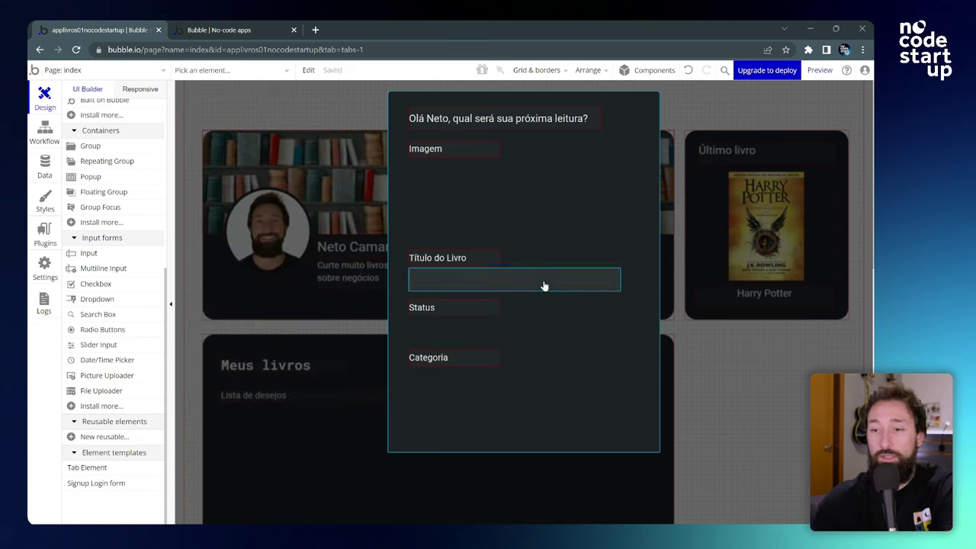
Step: Duplicate the styled Título do Livro input and align the copy beneath the Status label
{"action": "left_click", "coordinate": [543, 282]}
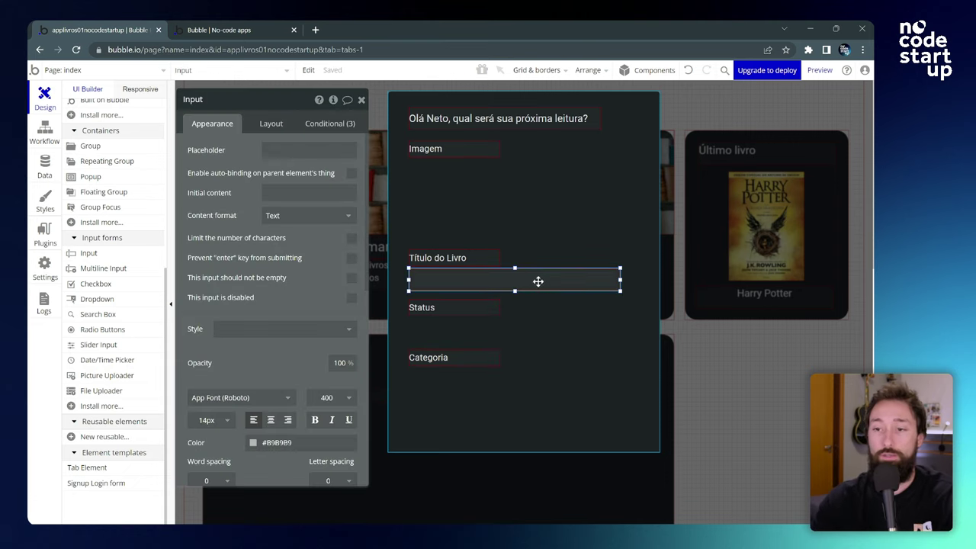
{"action": "key", "text": "ctrl+c"}
{"action": "key", "text": "ctrl+v"}
{"action": "left_click_drag", "start_coordinate": [538, 287], "coordinate": [534, 331]}
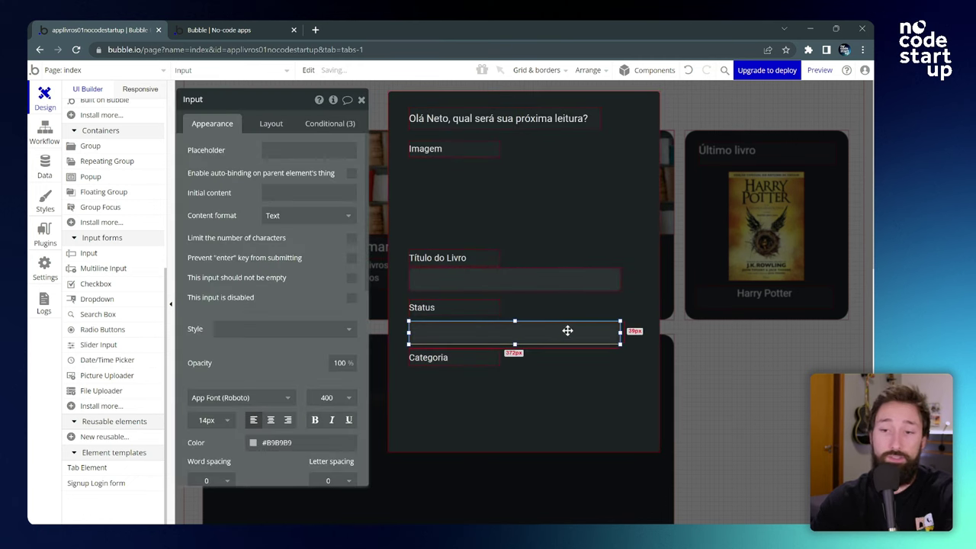
{"action": "left_click_drag", "start_coordinate": [518, 339], "coordinate": [518, 336]}
{"action": "left_click", "coordinate": [539, 308]}
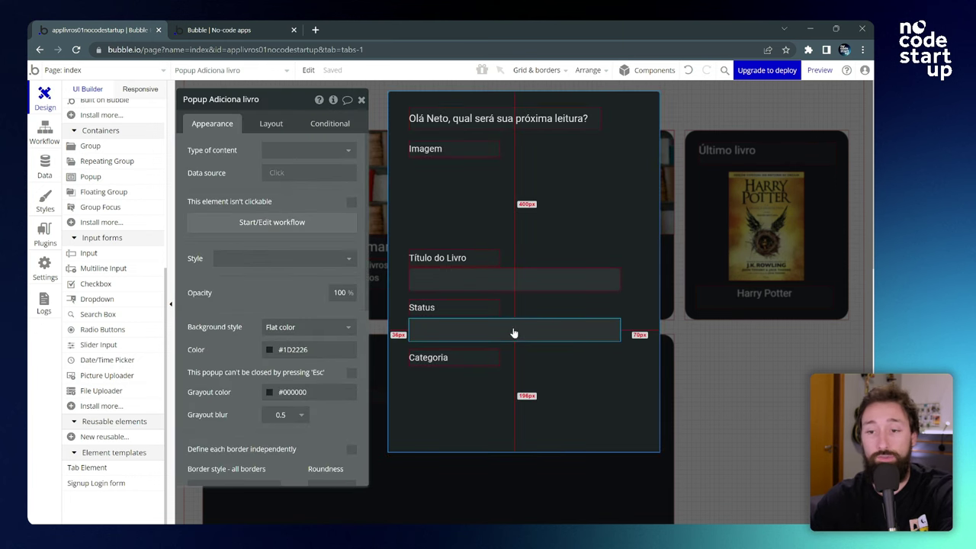
Step: Replace the element type of the input beneath Status with Dropdown
{"action": "right_click", "coordinate": [523, 335]}
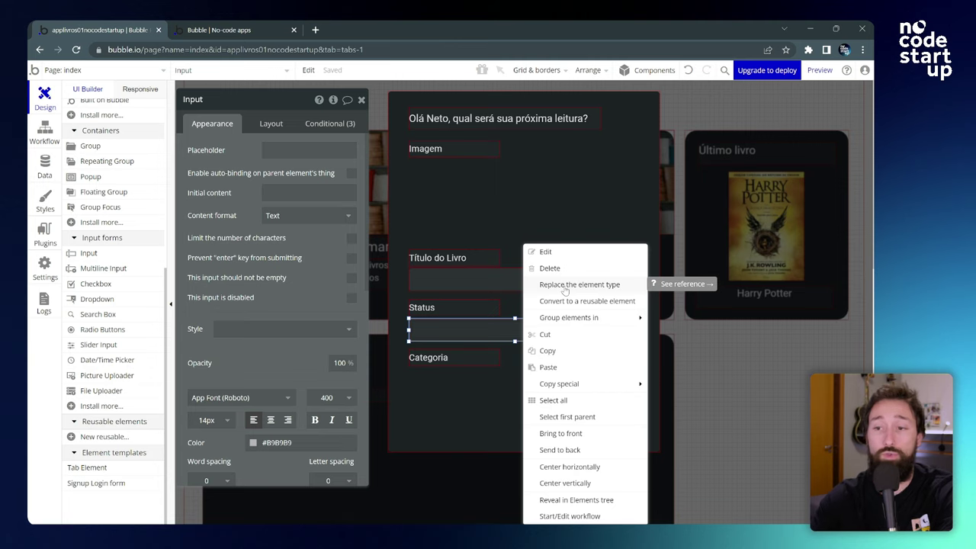
{"action": "left_click", "coordinate": [564, 287]}
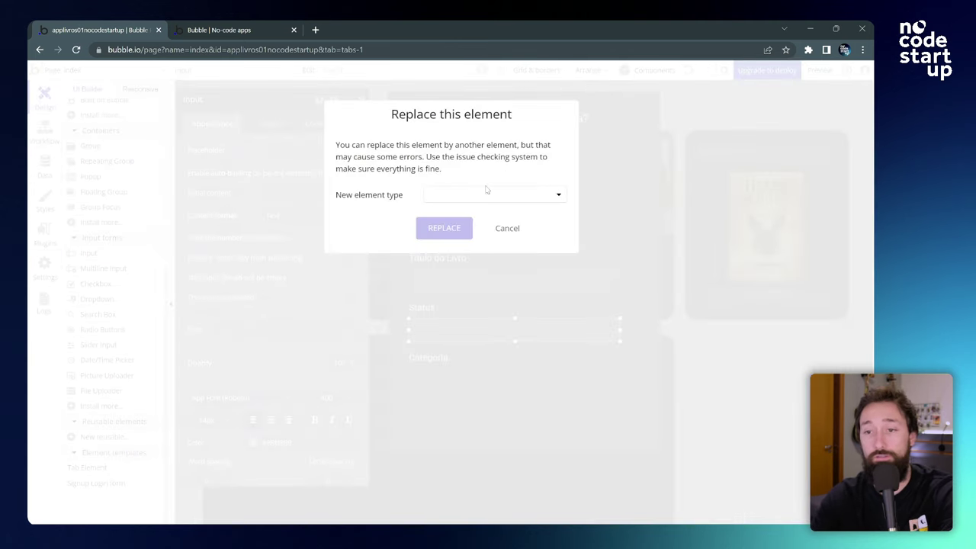
{"action": "left_click", "coordinate": [491, 194]}
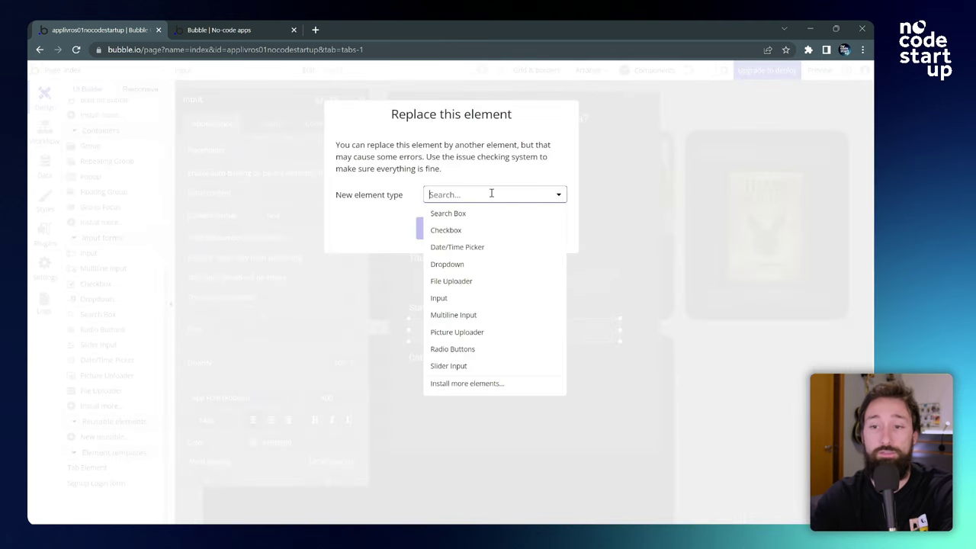
{"action": "left_click", "coordinate": [459, 267]}
{"action": "left_click", "coordinate": [446, 229]}
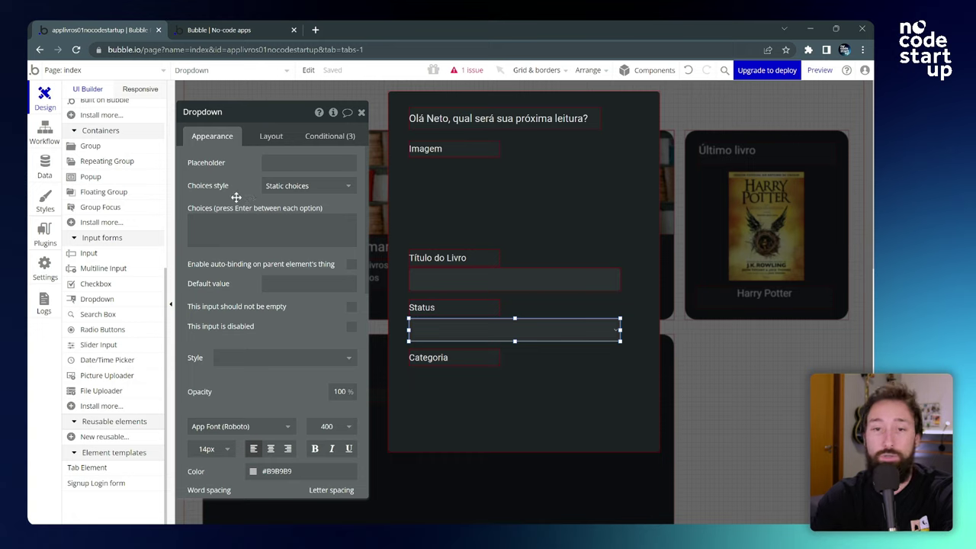
Step: Enter Lista de desejos, Lendo and Lido as the Status dropdown's static choices, one per line
{"action": "scroll", "coordinate": [233, 201], "scroll_direction": "down", "scroll_amount": 2}
{"action": "scroll", "coordinate": [249, 228], "scroll_direction": "up", "scroll_amount": 2}
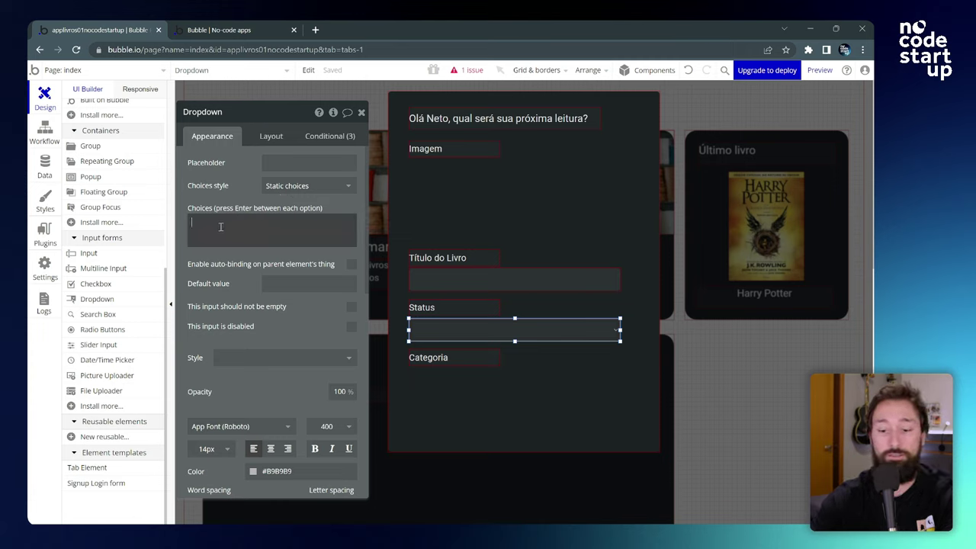
{"action": "left_click", "coordinate": [221, 227]}
{"action": "type", "text": "Lista de"}
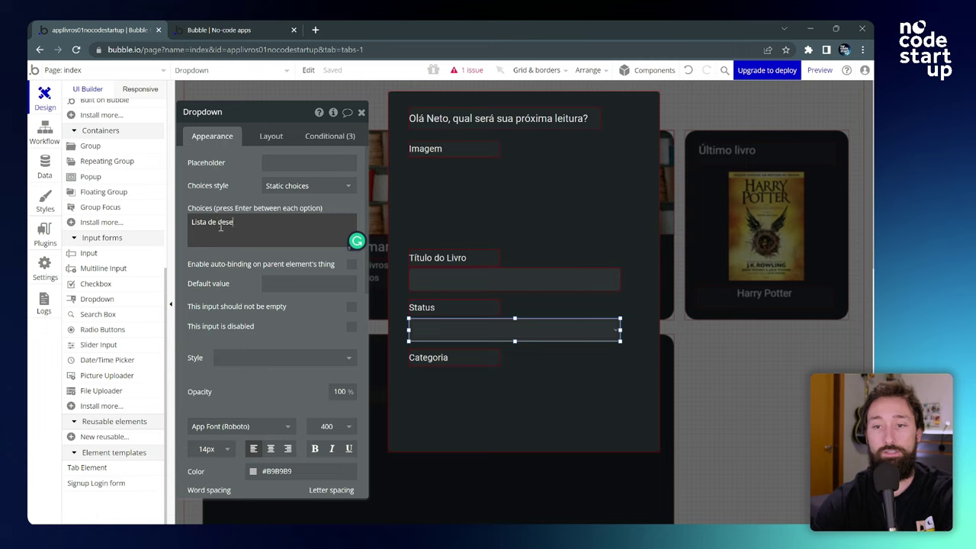
{"action": "type", "text": " dese"}
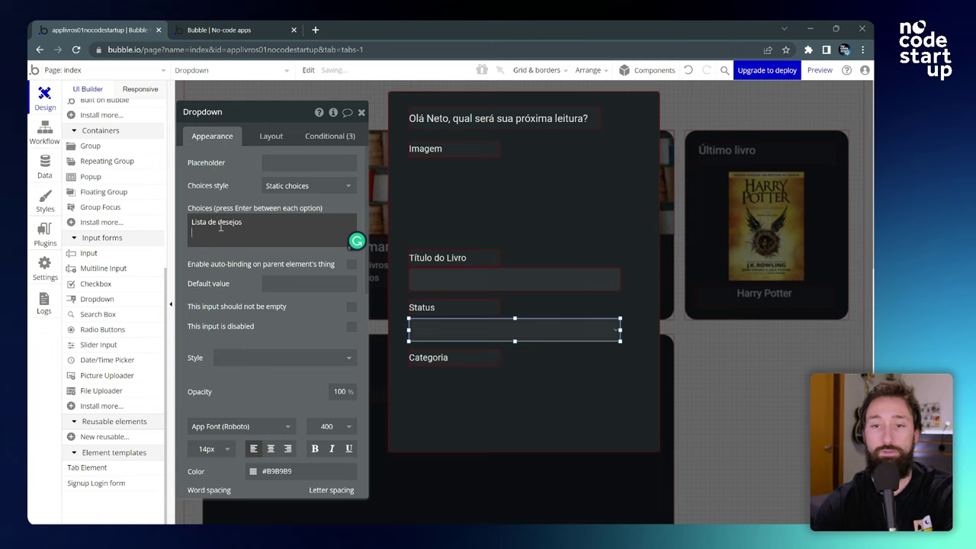
{"action": "type", "text": "jos"}
{"action": "key", "text": "Return"}
{"action": "type", "text": "Lendo"}
{"action": "key", "text": "Return"}
{"action": "type", "text": "Lido"}
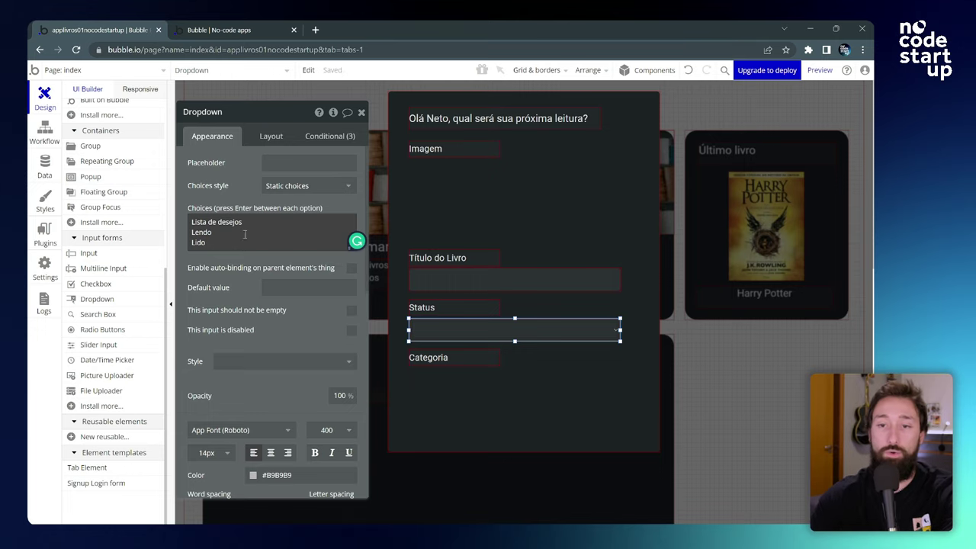
Step: Try the dynamic choices style on the Status dropdown, return it to static choices and review its properties
{"action": "left_click", "coordinate": [294, 191]}
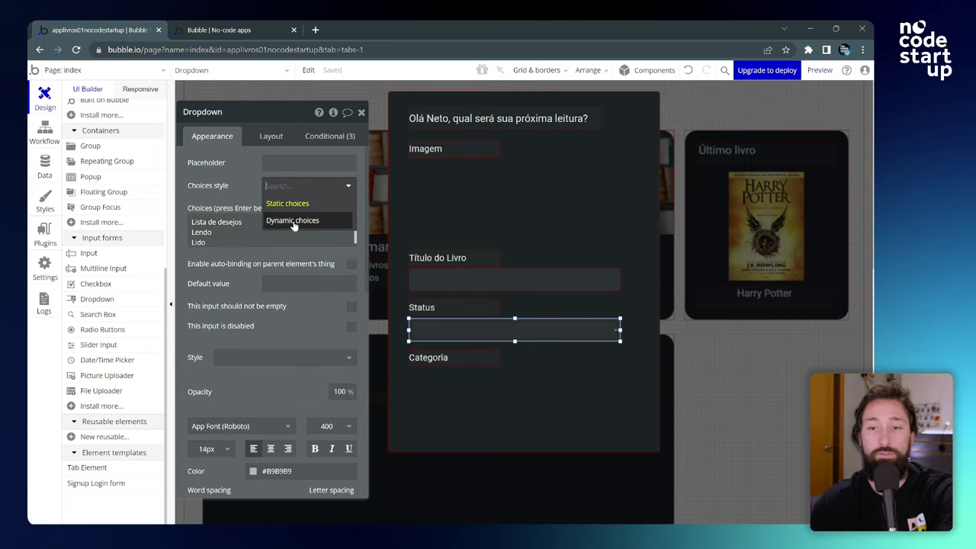
{"action": "left_click", "coordinate": [294, 221]}
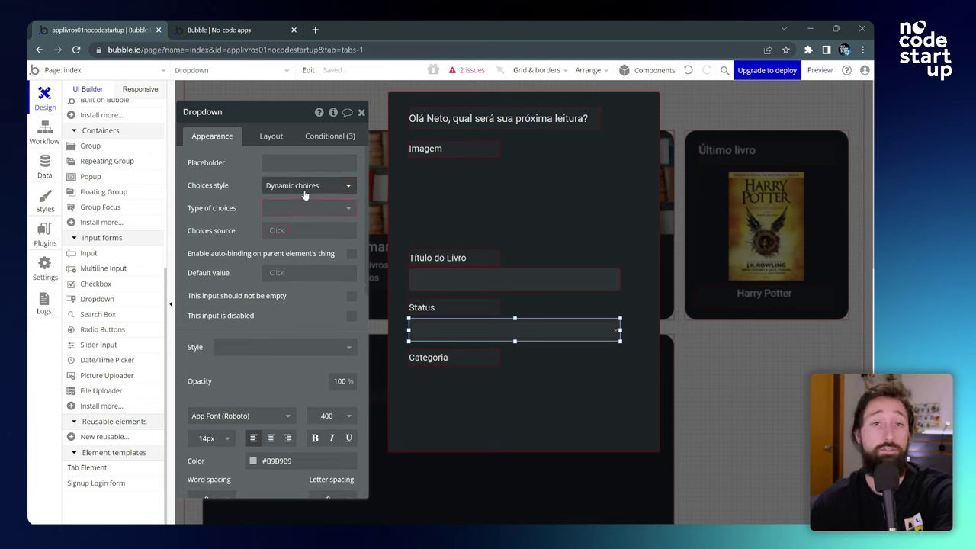
{"action": "left_click", "coordinate": [304, 187]}
{"action": "left_click", "coordinate": [290, 211]}
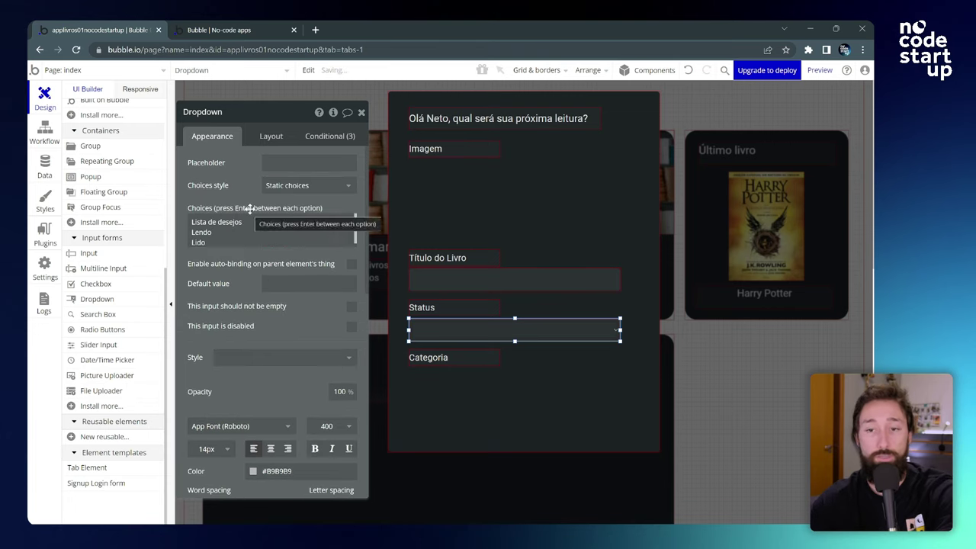
{"action": "left_click", "coordinate": [219, 234]}
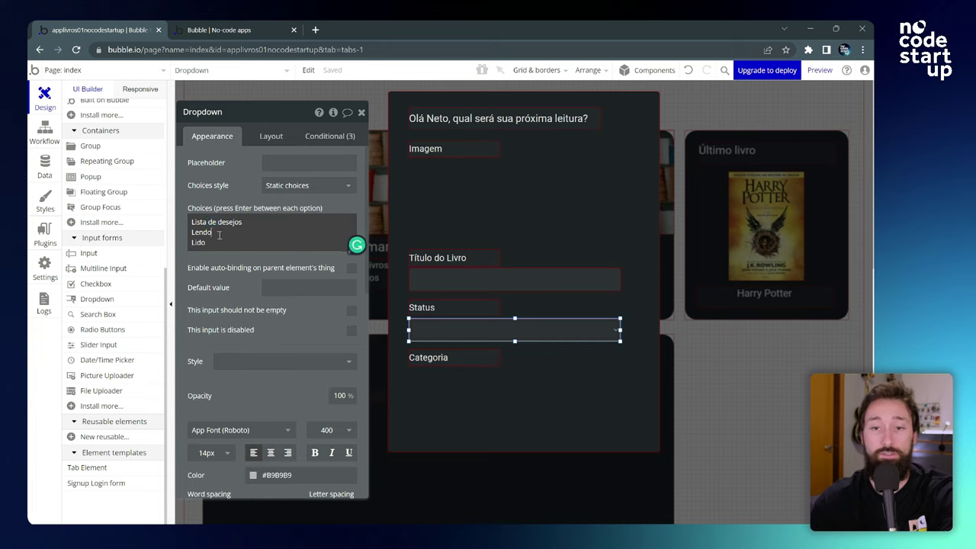
{"action": "scroll", "coordinate": [229, 251], "scroll_direction": "down", "scroll_amount": 1}
{"action": "scroll", "coordinate": [229, 290], "scroll_direction": "down", "scroll_amount": 3}
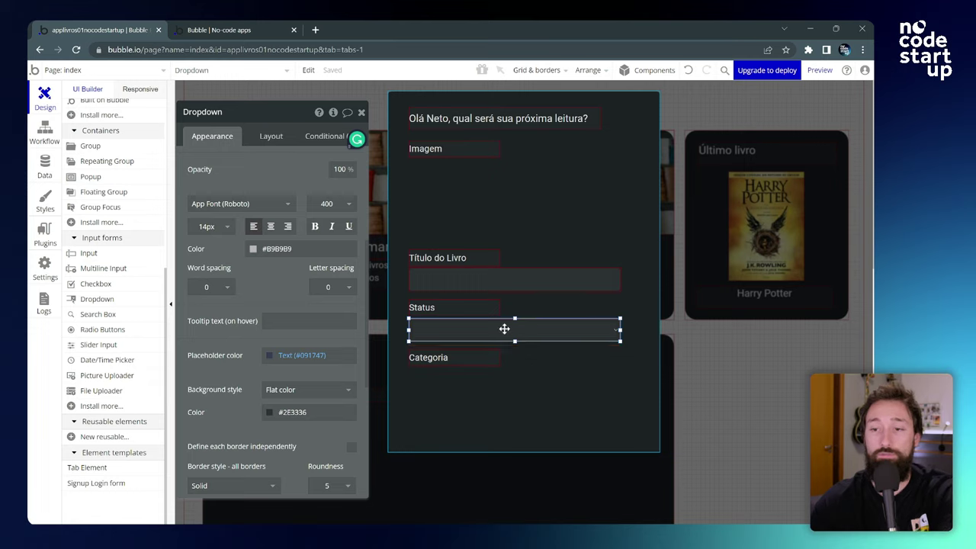
Step: Place a copy of the Status dropdown beneath Categoria and set its choices to Romance, Ficção Científica, História, Negócios and Biografia
{"action": "left_click_drag", "start_coordinate": [505, 328], "coordinate": [500, 378]}
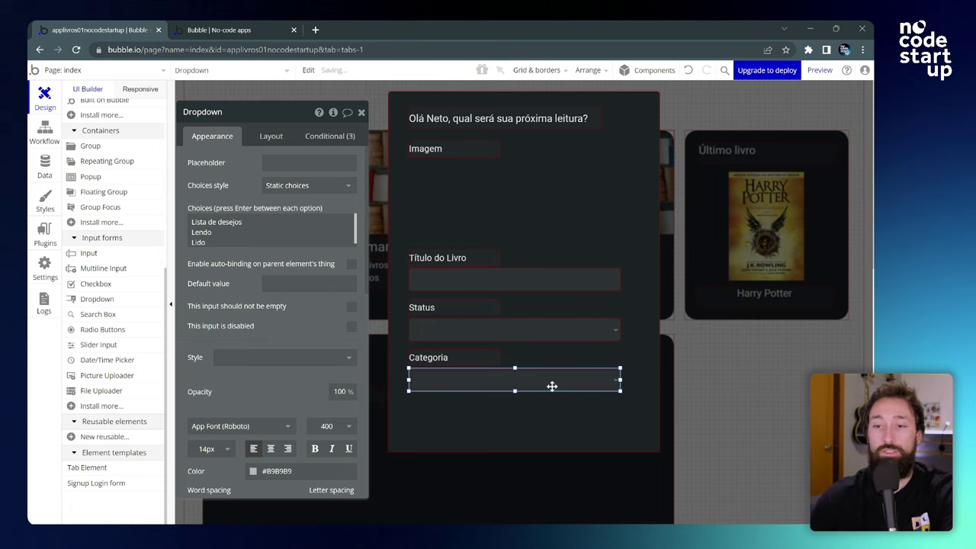
{"action": "left_click", "coordinate": [235, 232]}
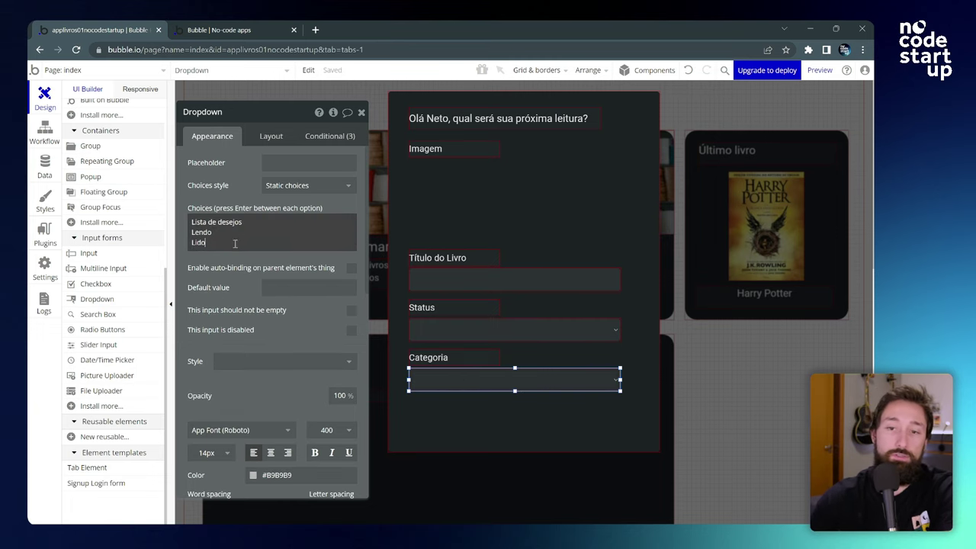
{"action": "key", "text": "ctrl+a"}
{"action": "type", "text": "Romance Ficção Científica História Negócios Biografia"}
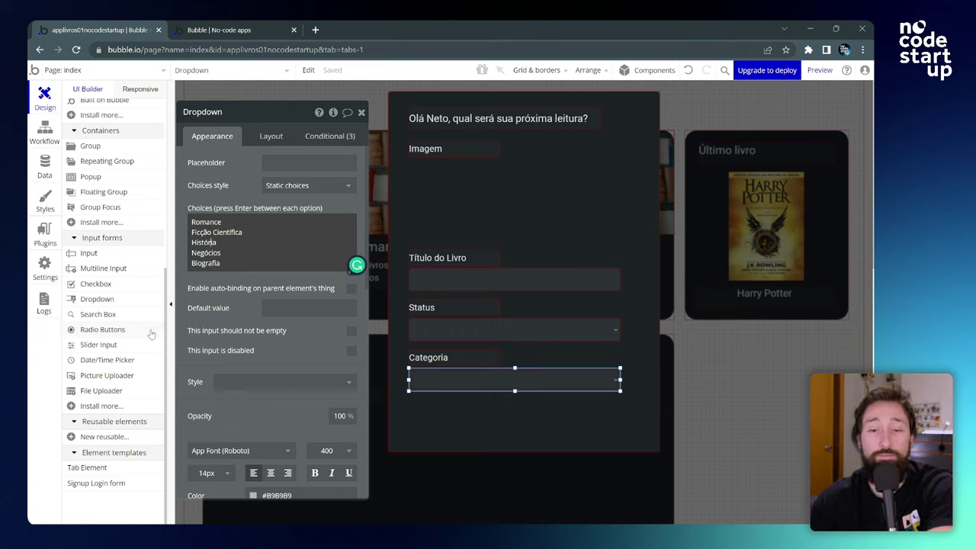
Step: Place a picture uploader about 155 by 140 px beneath the Imagem label with the placeholder Adicione uma imagem
{"action": "left_click", "coordinate": [116, 376]}
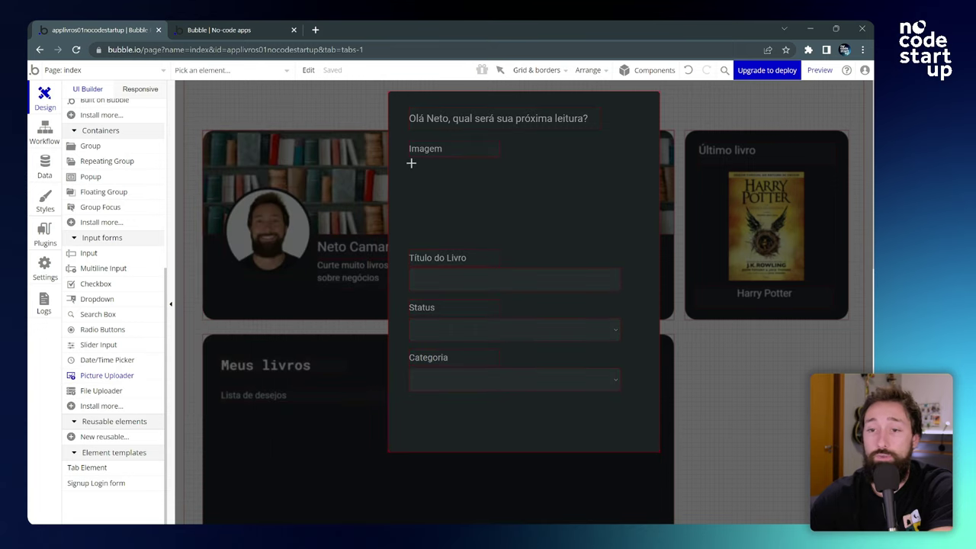
{"action": "left_click_drag", "start_coordinate": [410, 163], "coordinate": [497, 241]}
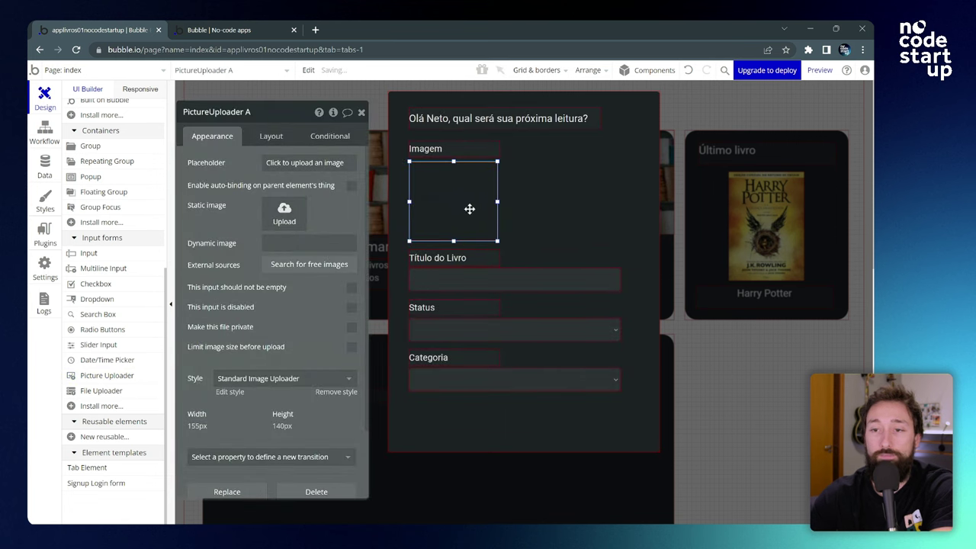
{"action": "left_click", "coordinate": [313, 158]}
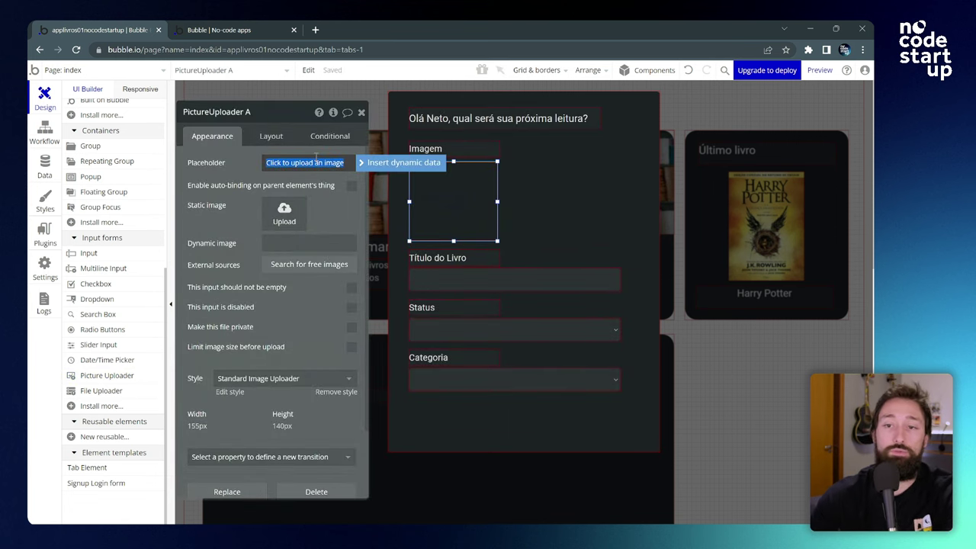
{"action": "type", "text": "Adicione um"}
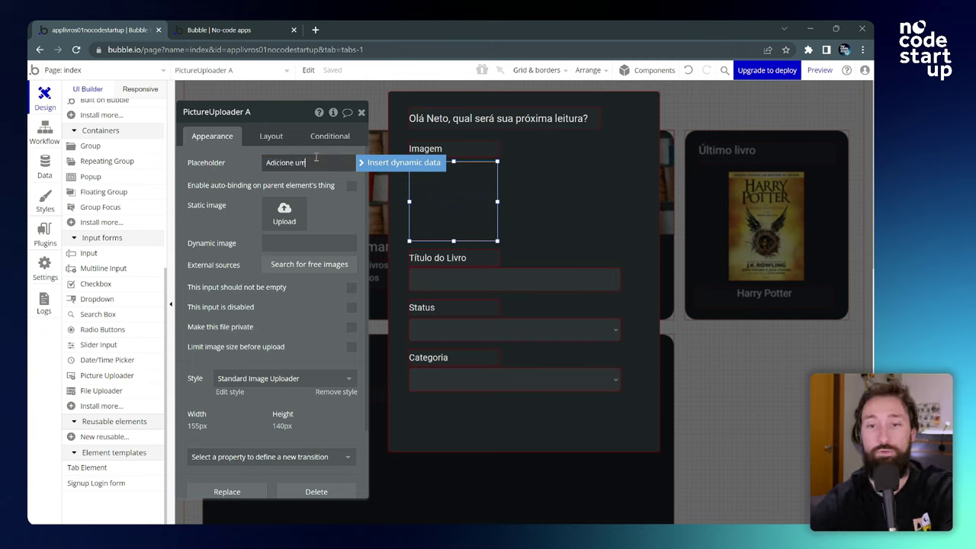
{"action": "type", "text": "a imagem"}
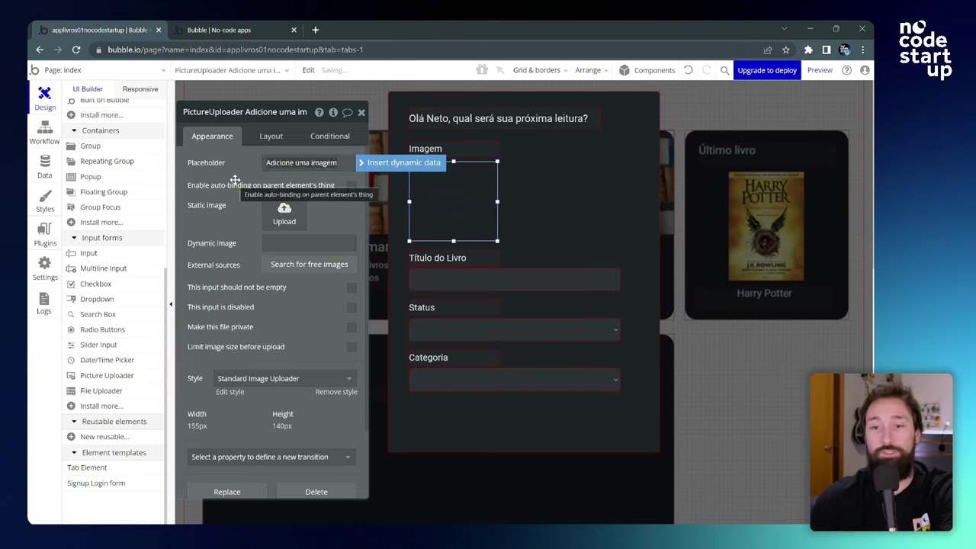
Step: Remove the preset style from the picture uploader and set its text color to #A5A5A5 at 100% opacity
{"action": "scroll", "coordinate": [304, 346], "scroll_direction": "down", "scroll_amount": 1}
{"action": "left_click", "coordinate": [326, 335]}
{"action": "scroll", "coordinate": [263, 267], "scroll_direction": "down", "scroll_amount": 3}
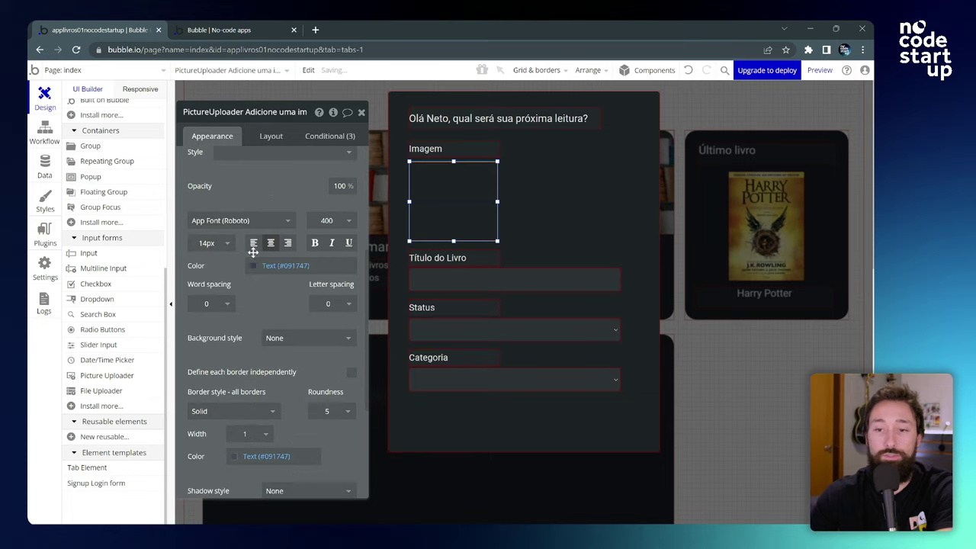
{"action": "left_click", "coordinate": [290, 265]}
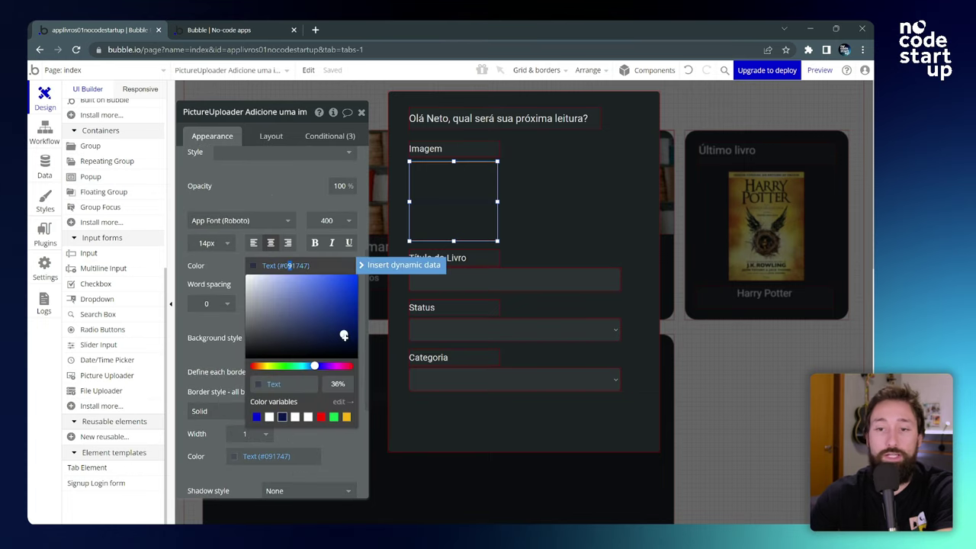
{"action": "left_click_drag", "start_coordinate": [344, 334], "coordinate": [245, 303]}
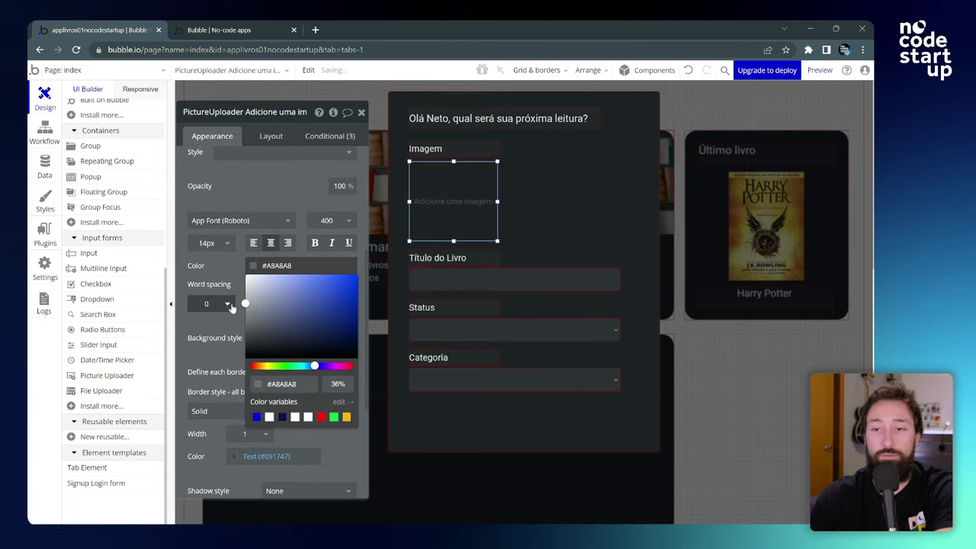
{"action": "type", "text": "10"}
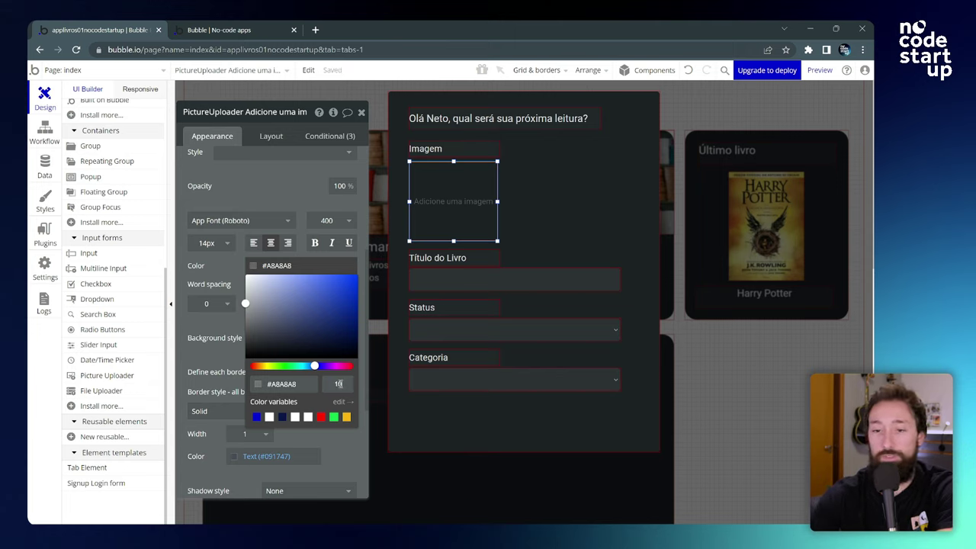
{"action": "type", "text": "0"}
{"action": "left_click_drag", "start_coordinate": [324, 319], "coordinate": [226, 308]}
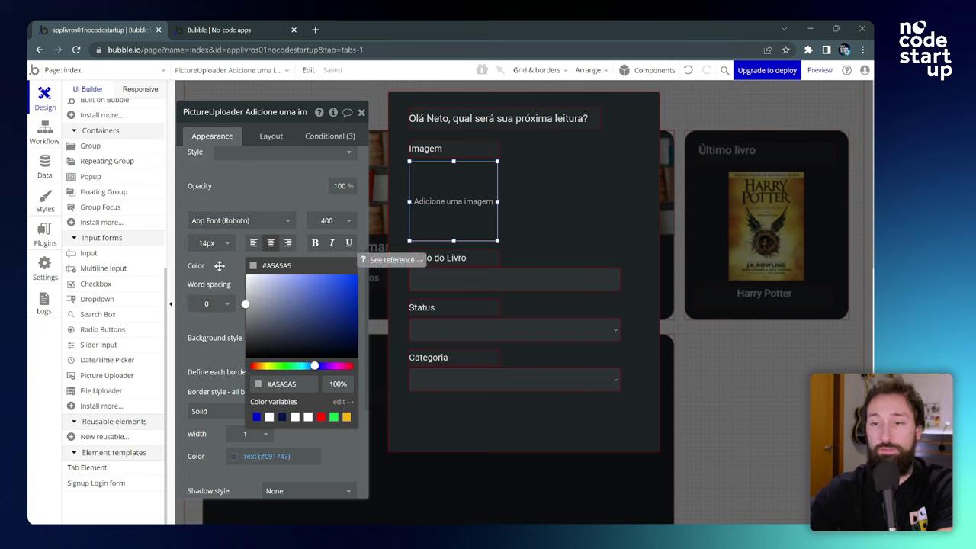
{"action": "left_click", "coordinate": [371, 259]}
Step: Give the picture uploader a flat color background matching the Título do Livro input, #2E3336
{"action": "scroll", "coordinate": [305, 305], "scroll_direction": "down", "scroll_amount": 2}
{"action": "left_click", "coordinate": [305, 282]}
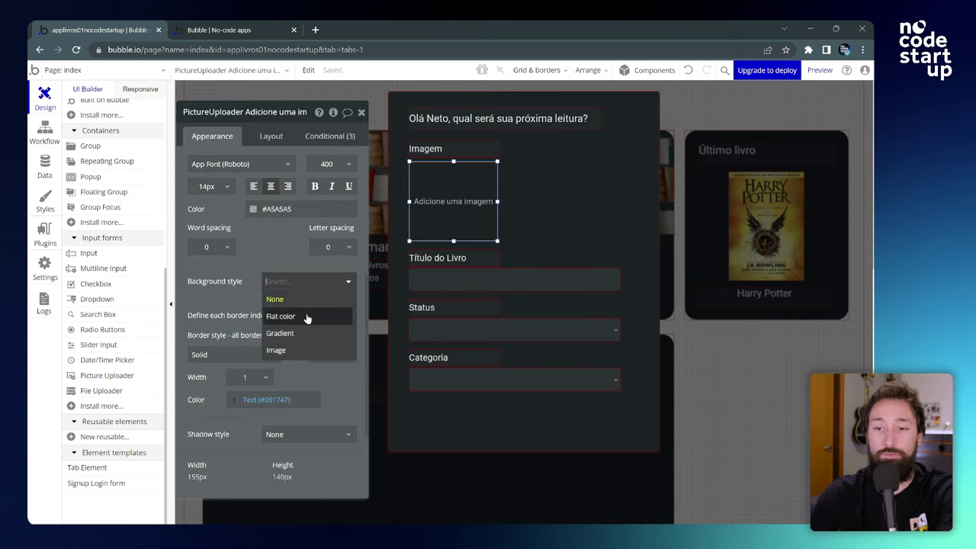
{"action": "left_click", "coordinate": [305, 316]}
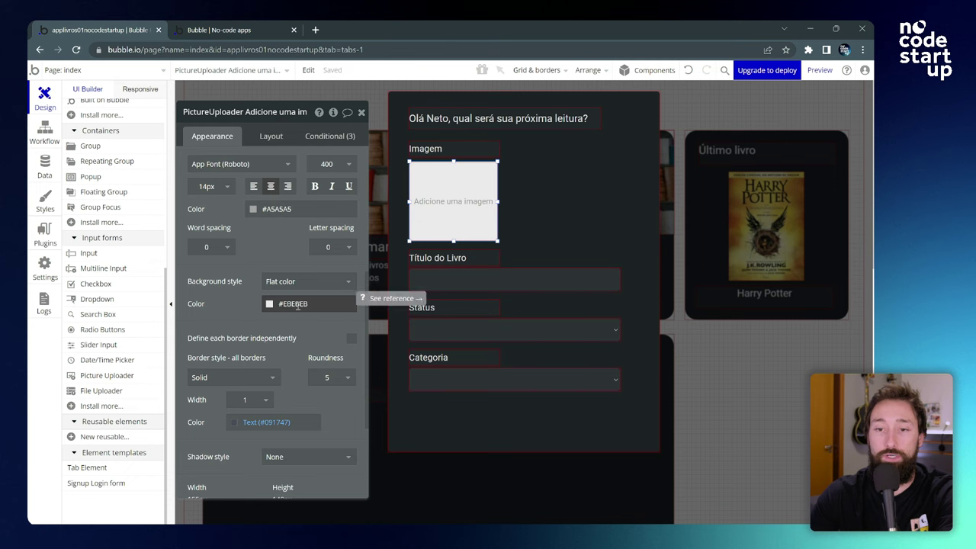
{"action": "left_click", "coordinate": [534, 280]}
{"action": "left_click", "coordinate": [298, 301]}
{"action": "key", "text": "ctrl+c"}
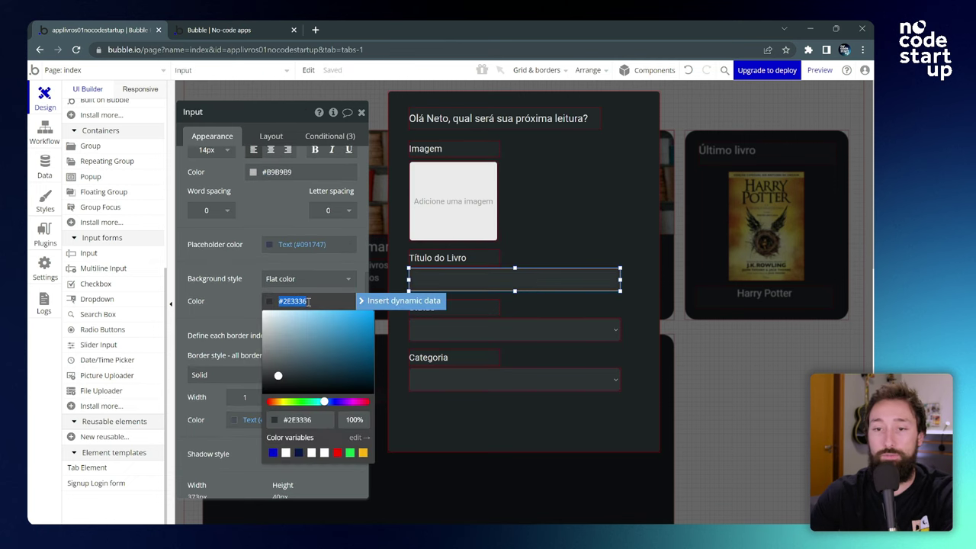
{"action": "left_click", "coordinate": [453, 201]}
{"action": "left_click", "coordinate": [297, 304]}
{"action": "key", "text": "ctrl+v"}
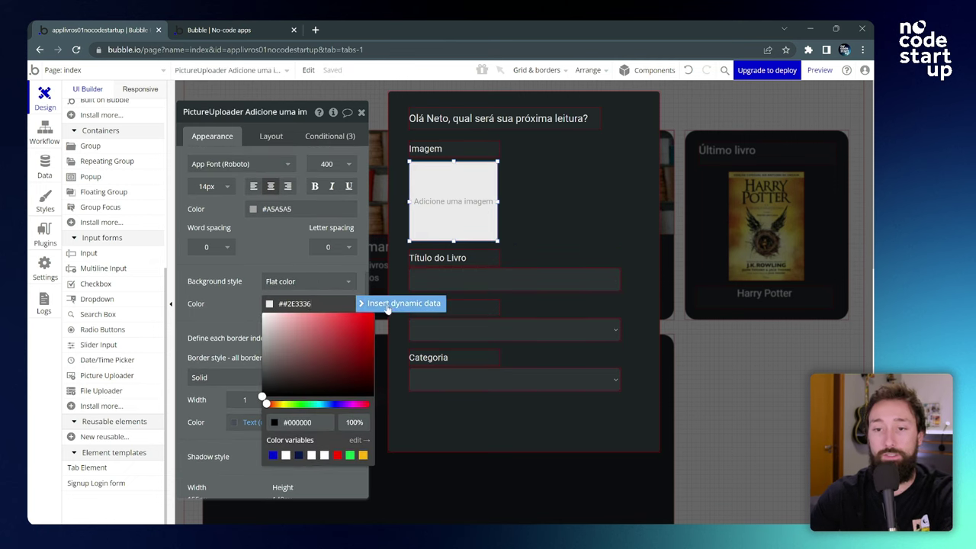
{"action": "key", "text": "ctrl+a"}
{"action": "key", "text": "ctrl+v"}
{"action": "left_click", "coordinate": [196, 282]}
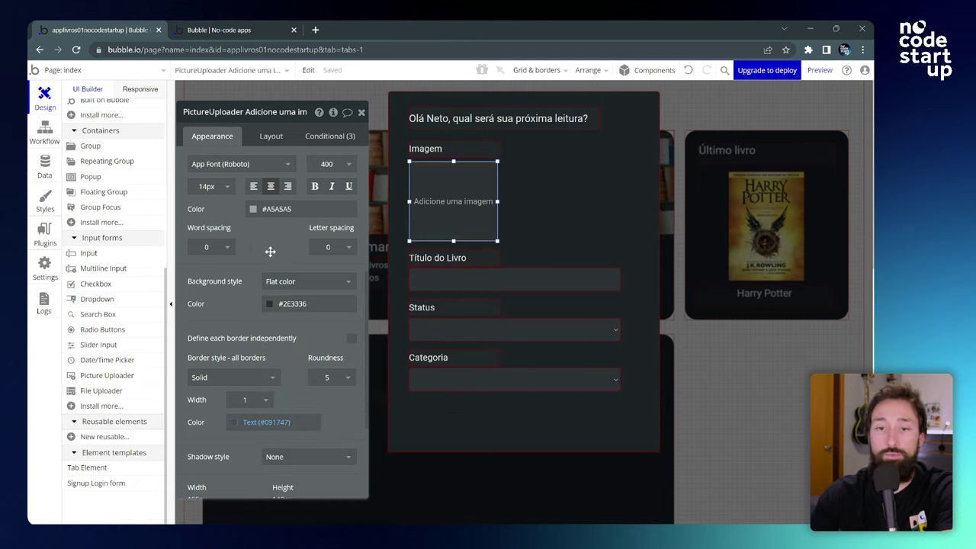
Step: Set the picture uploader's border style to None for all borders
{"action": "left_click", "coordinate": [237, 378]}
{"action": "left_click", "coordinate": [231, 395]}
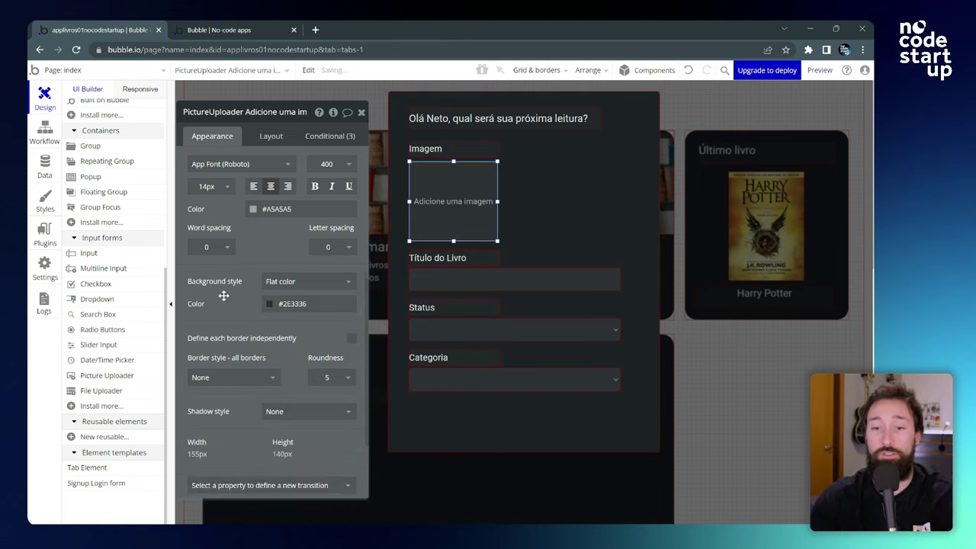
{"action": "scroll", "coordinate": [227, 298], "scroll_direction": "down", "scroll_amount": 3}
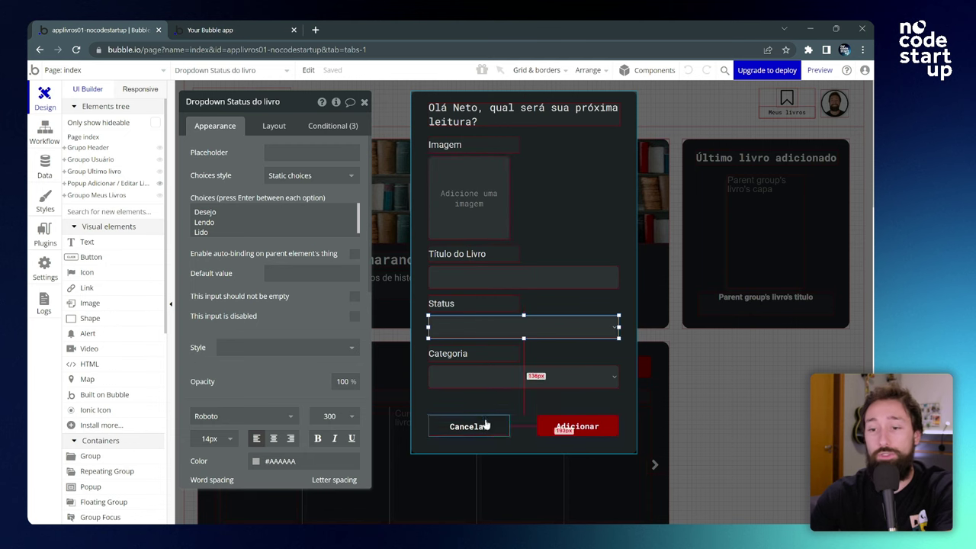
Step: Copy the Cancelar and Adicionar buttons from the reference app's popup and place them beneath the Categoria dropdown
{"action": "left_click", "coordinate": [489, 426]}
{"action": "left_click", "coordinate": [577, 433], "text": "shift"}
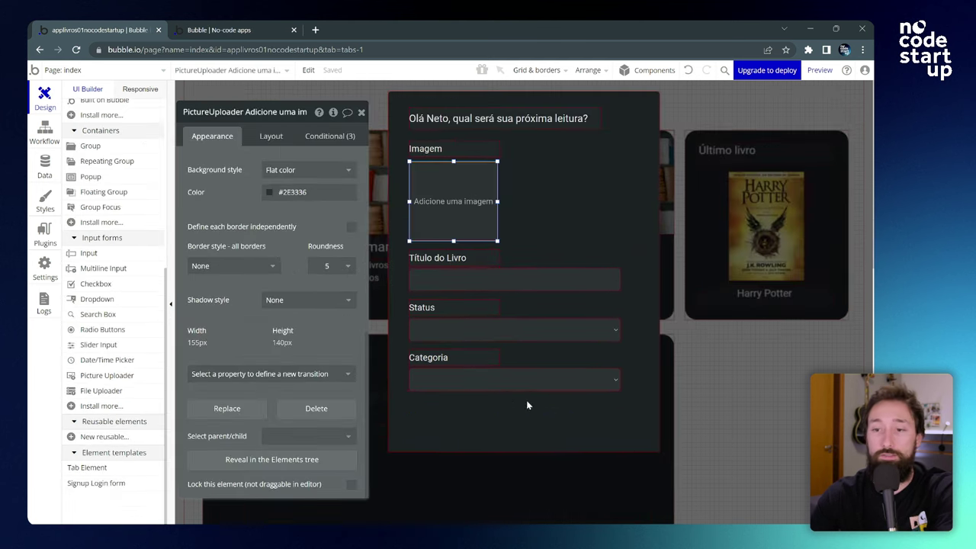
{"action": "left_click", "coordinate": [527, 406]}
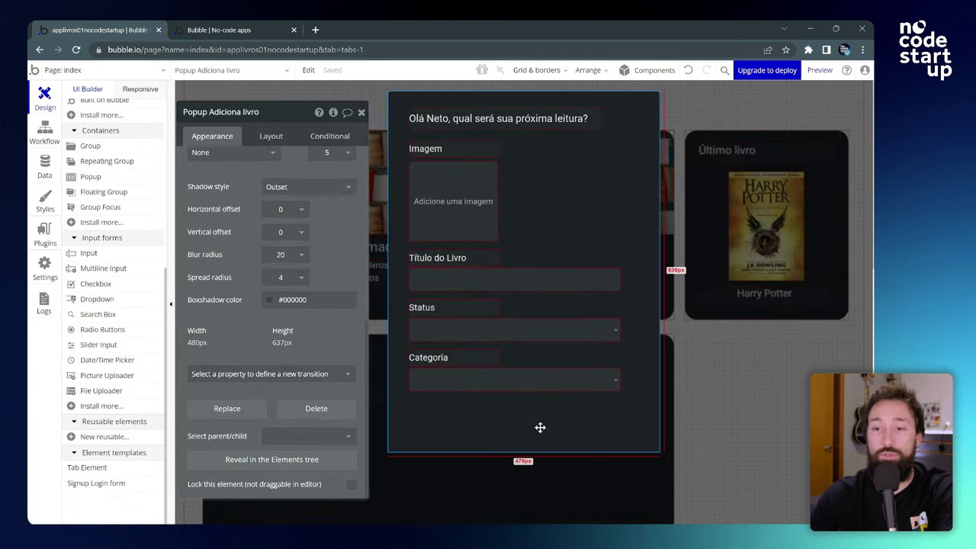
{"action": "key", "text": "ctrl+v"}
{"action": "left_click_drag", "start_coordinate": [554, 116], "coordinate": [565, 426]}
{"action": "left_click", "coordinate": [636, 377]}
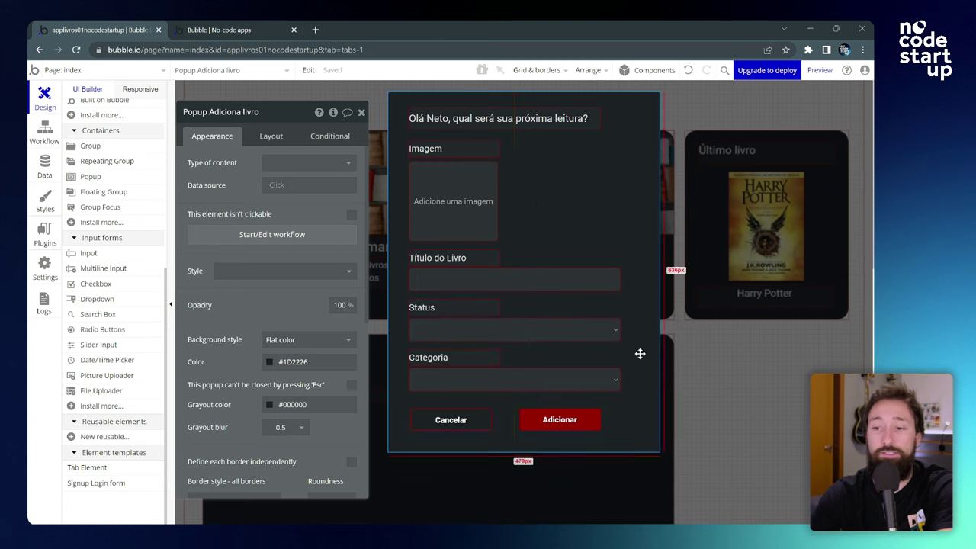
Step: Narrow the Título do Livro input and the Status dropdown to about the Adicionar button's outer edge
{"action": "left_click", "coordinate": [608, 279]}
{"action": "left_click_drag", "start_coordinate": [620, 279], "coordinate": [594, 279]}
{"action": "left_click", "coordinate": [617, 330]}
{"action": "left_click_drag", "start_coordinate": [616, 330], "coordinate": [599, 329]}
Step: Set the width of the add-book popup to 400 px in its layout properties
{"action": "left_click", "coordinate": [641, 254]}
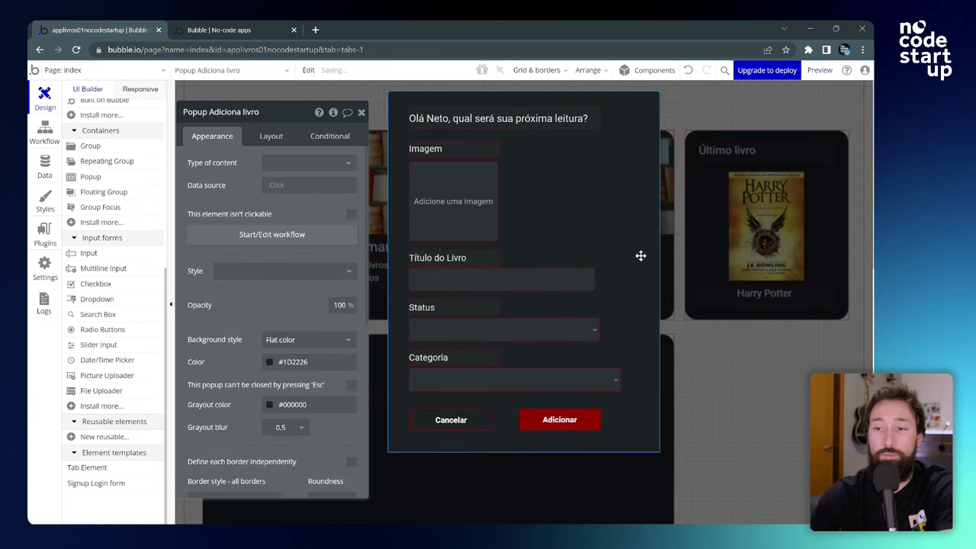
{"action": "left_click", "coordinate": [271, 135]}
{"action": "type", "text": "400"}
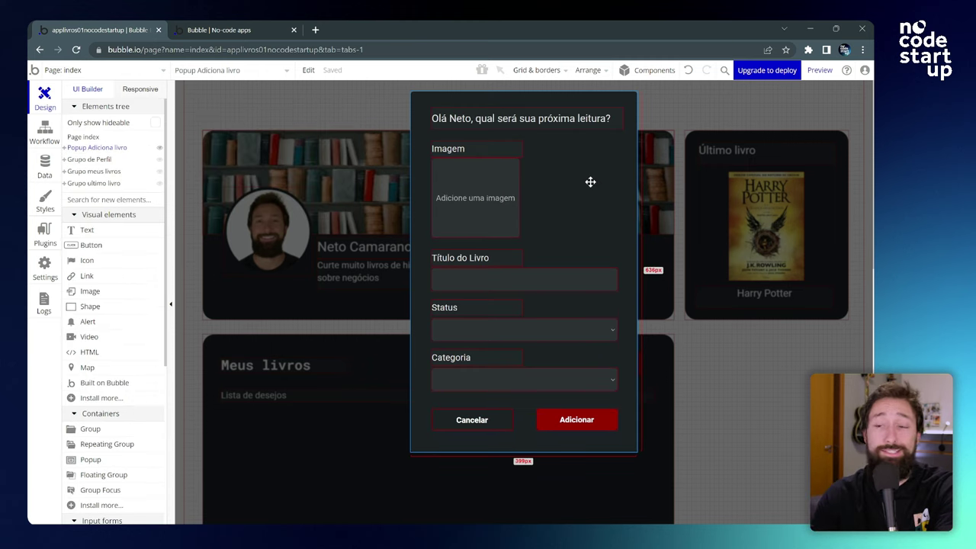
Step: Set the border roundness of the add-book popup to 10 and close its properties
{"action": "double_click", "coordinate": [590, 182]}
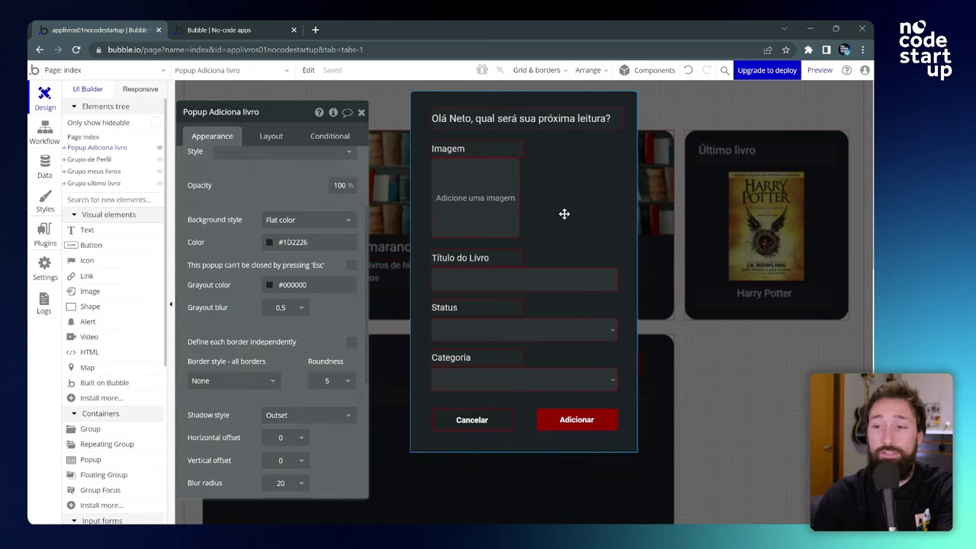
{"action": "scroll", "coordinate": [336, 228], "scroll_direction": "down", "scroll_amount": 3}
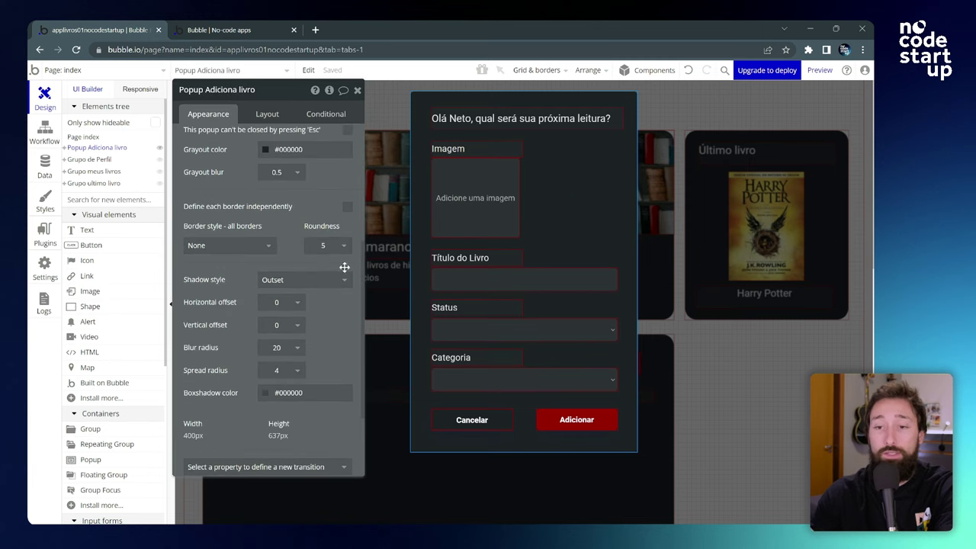
{"action": "left_click", "coordinate": [336, 248]}
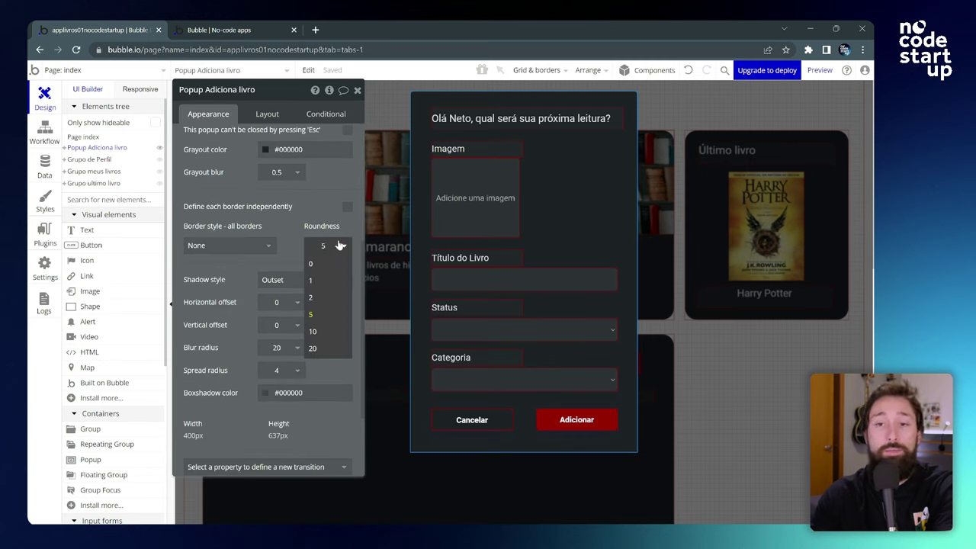
{"action": "left_click", "coordinate": [327, 331]}
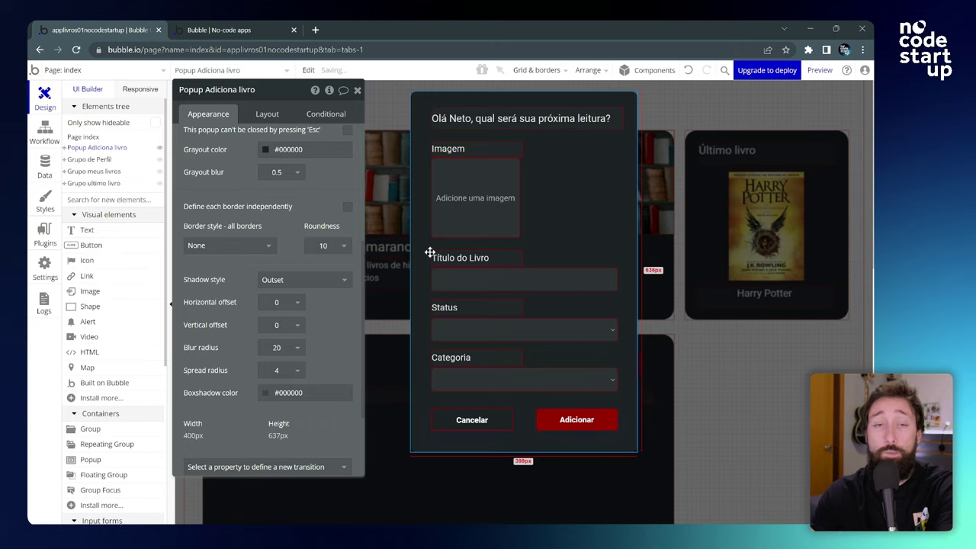
{"action": "left_click", "coordinate": [358, 91]}
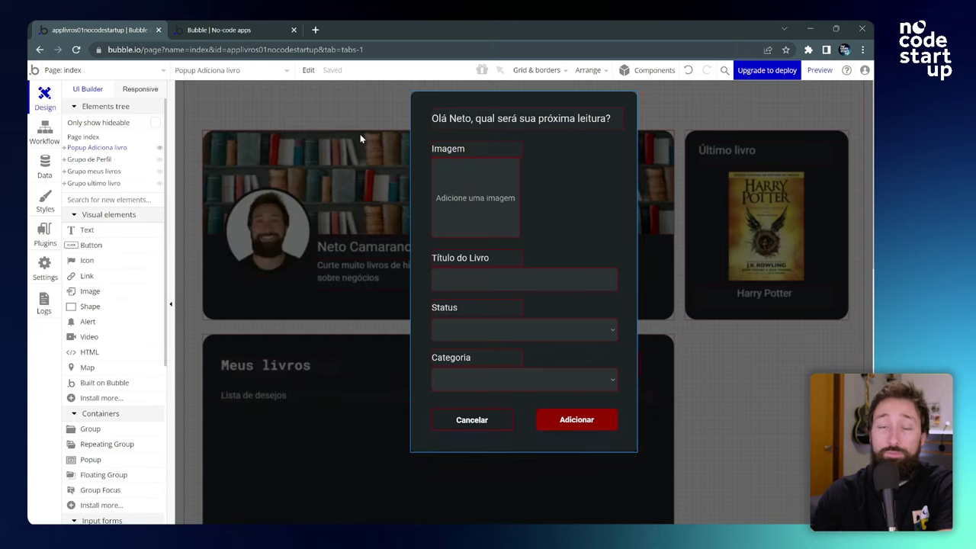
Step: View the reference app's running preview for comparison
{"action": "left_click", "coordinate": [746, 395]}
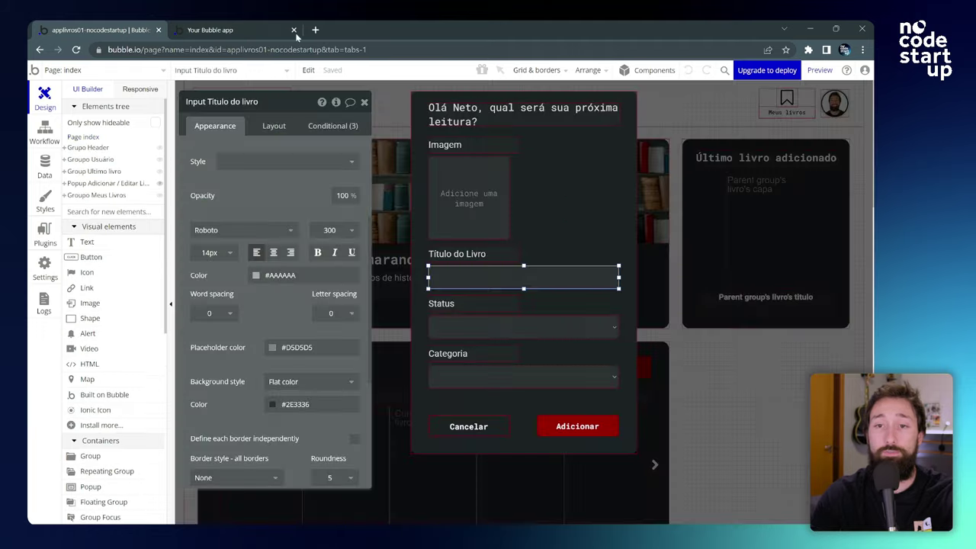
{"action": "left_click", "coordinate": [250, 29]}
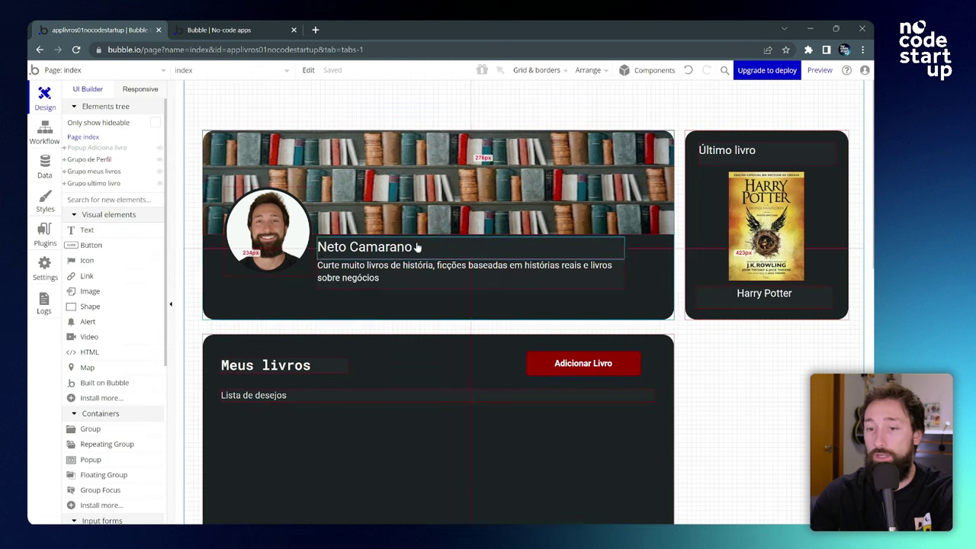
Step: Place an icon element about 64 by 64 px in the empty page area beneath the Último livro card
{"action": "scroll", "coordinate": [242, 318], "scroll_direction": "down", "scroll_amount": 3}
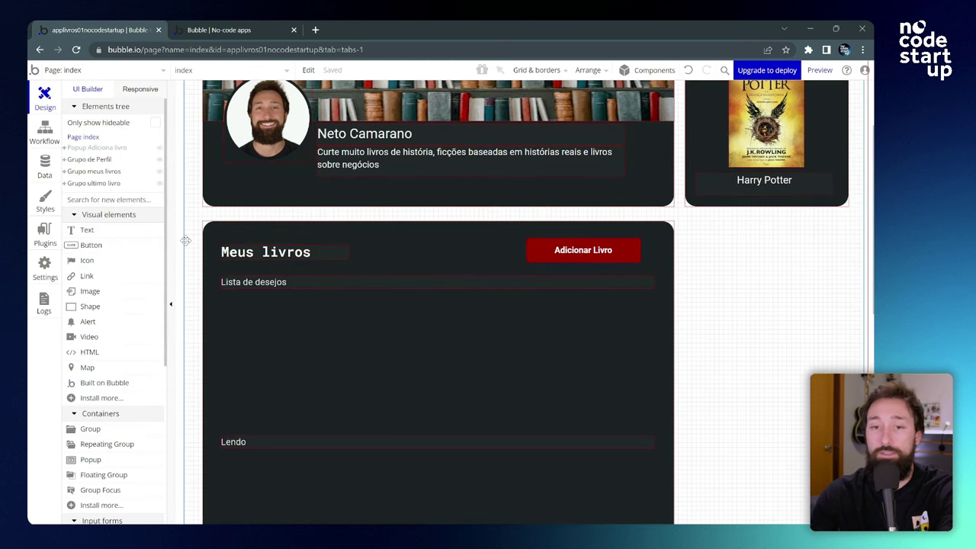
{"action": "left_click", "coordinate": [86, 262]}
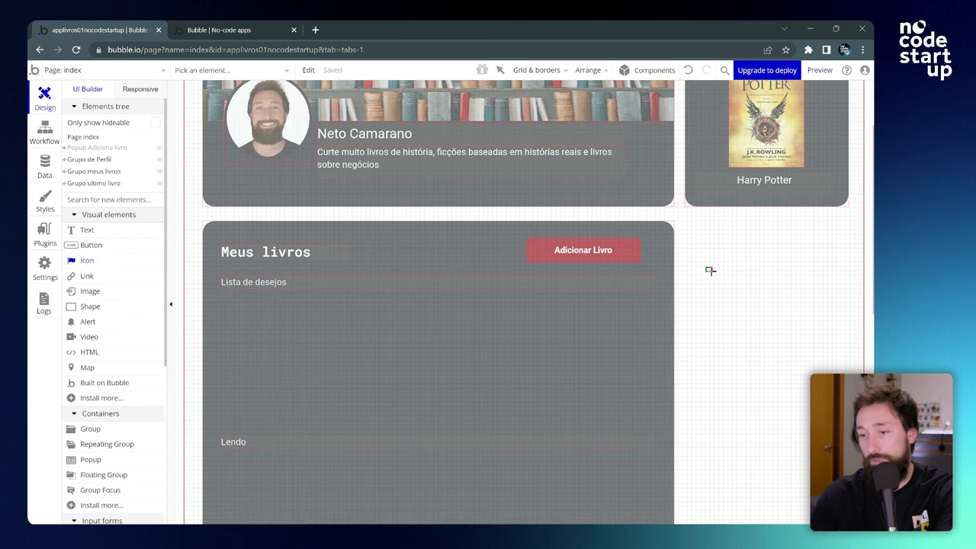
{"action": "left_click_drag", "start_coordinate": [707, 268], "coordinate": [743, 303]}
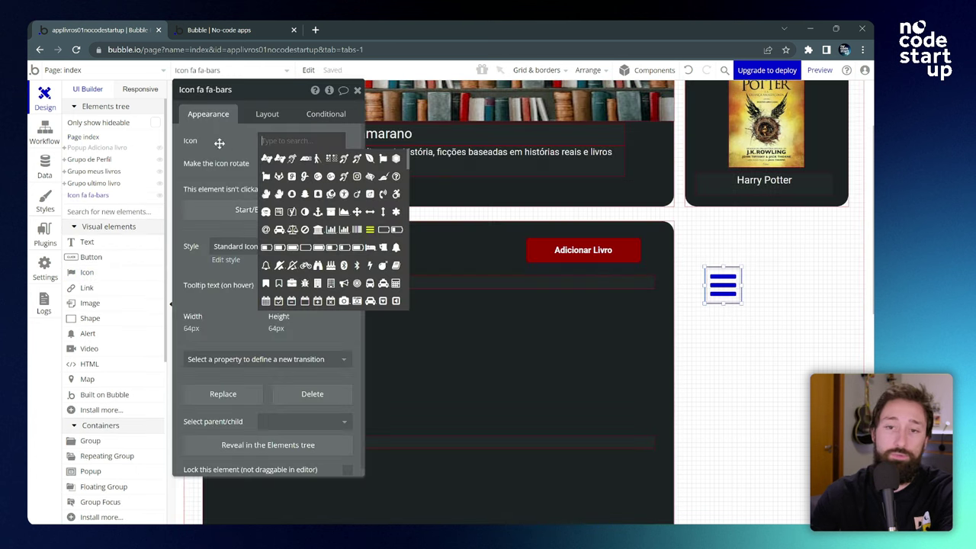
Step: Search the icon library for book, choose the outlined bookmark for the new icon and move the properties window aside
{"action": "mouse_move", "coordinate": [236, 137]}
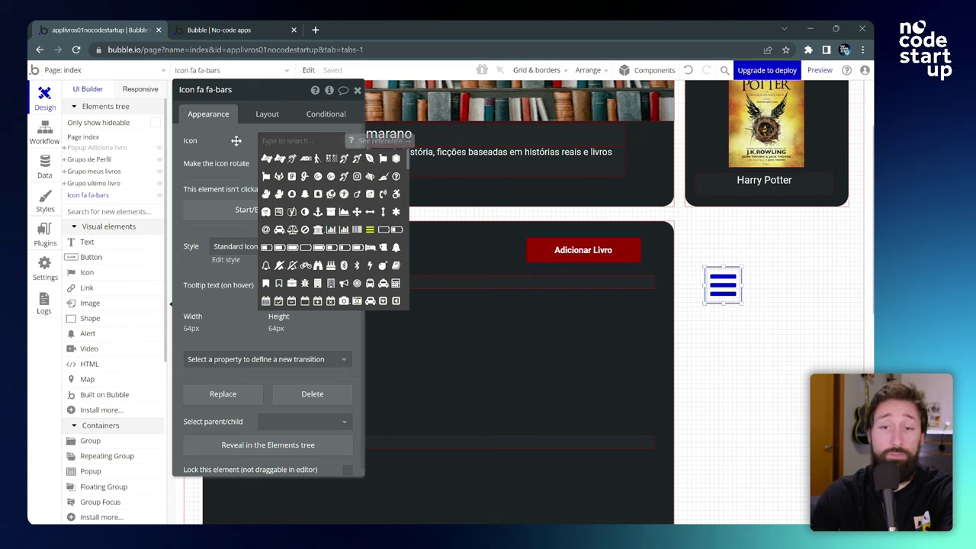
{"action": "left_click", "coordinate": [280, 141]}
{"action": "left_click", "coordinate": [281, 141]}
{"action": "type", "text": "book"}
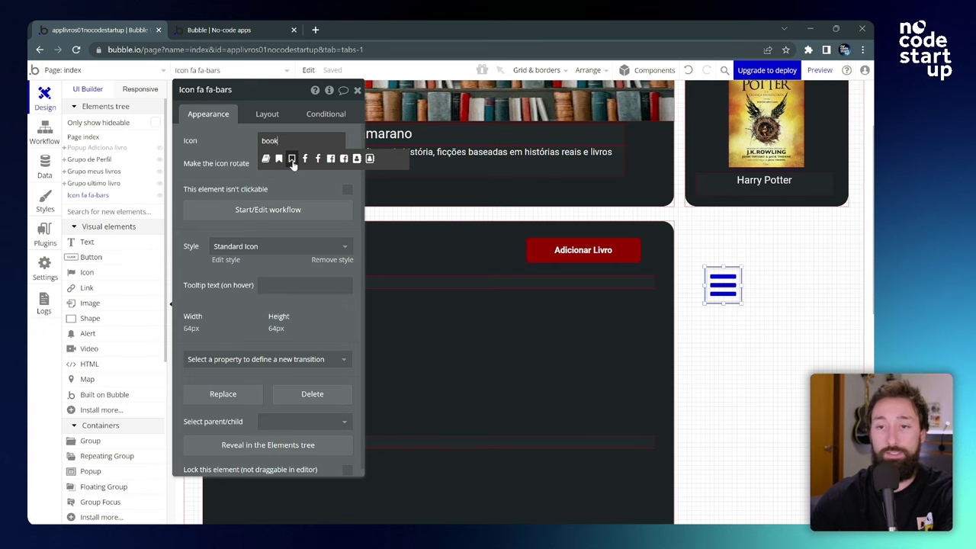
{"action": "left_click", "coordinate": [292, 159]}
{"action": "left_click_drag", "start_coordinate": [239, 148], "coordinate": [392, 169]}
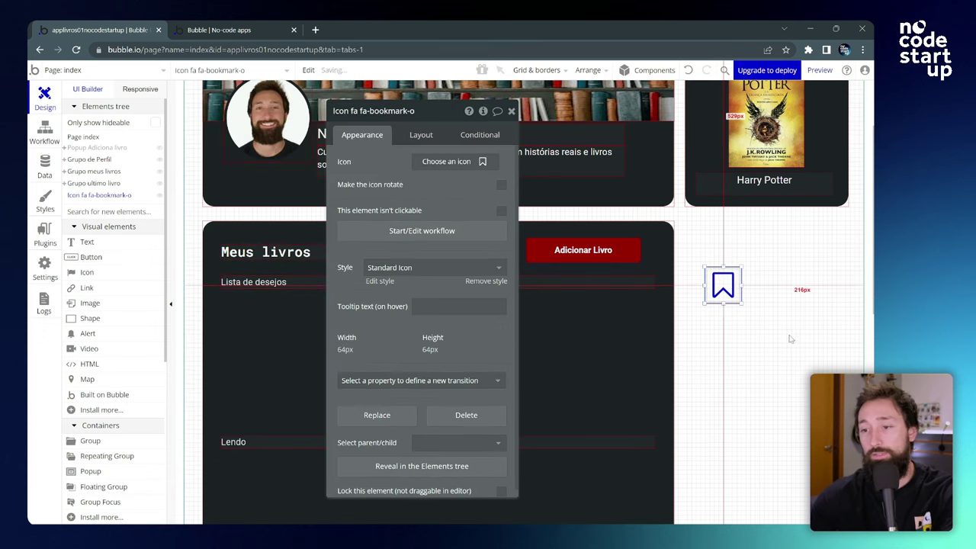
Step: Detach the bookmark icon from its style and copy the background color of the Grupo meus livros card
{"action": "left_click", "coordinate": [482, 282]}
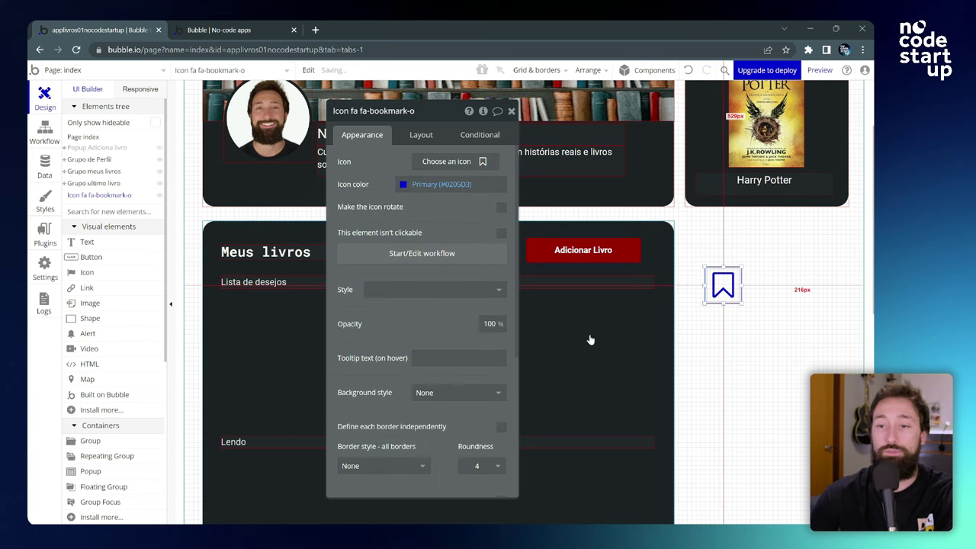
{"action": "left_click", "coordinate": [588, 336]}
{"action": "left_click", "coordinate": [444, 362]}
{"action": "key", "text": "ctrl+c"}
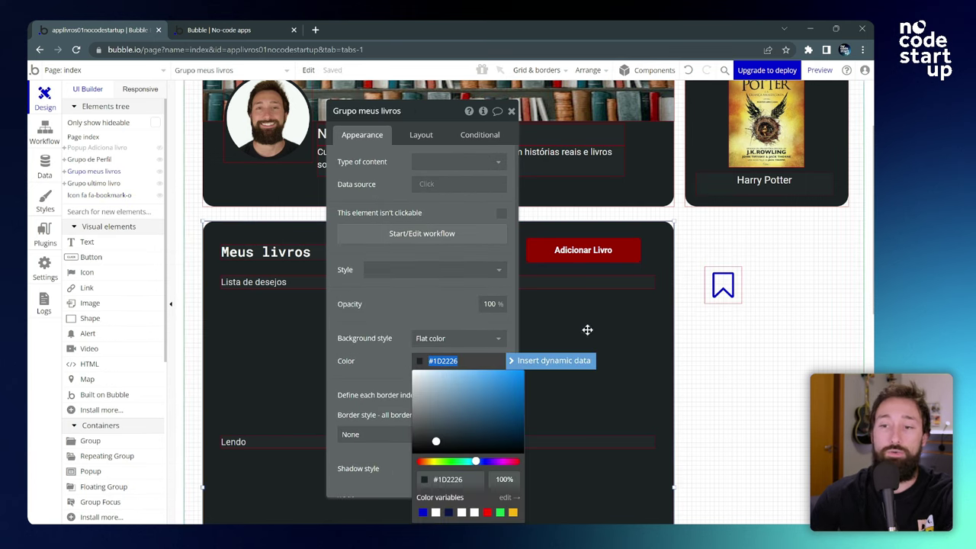
Step: Set the bookmark icon's color to #1D2226 and move its properties window aside
{"action": "left_click", "coordinate": [723, 285]}
{"action": "scroll", "coordinate": [427, 279], "scroll_direction": "down", "scroll_amount": 5}
{"action": "scroll", "coordinate": [435, 268], "scroll_direction": "up", "scroll_amount": 5}
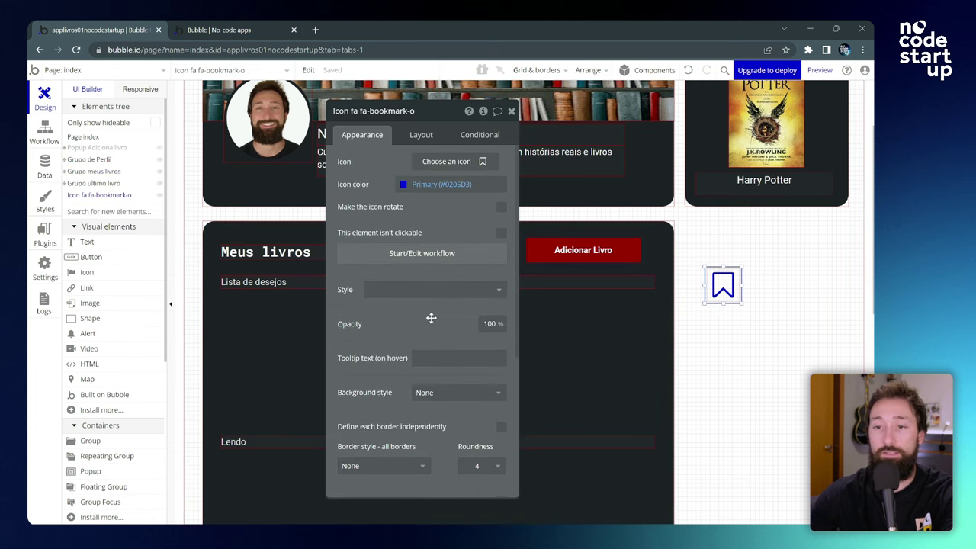
{"action": "left_click", "coordinate": [436, 184]}
{"action": "key", "text": "ctrl+v"}
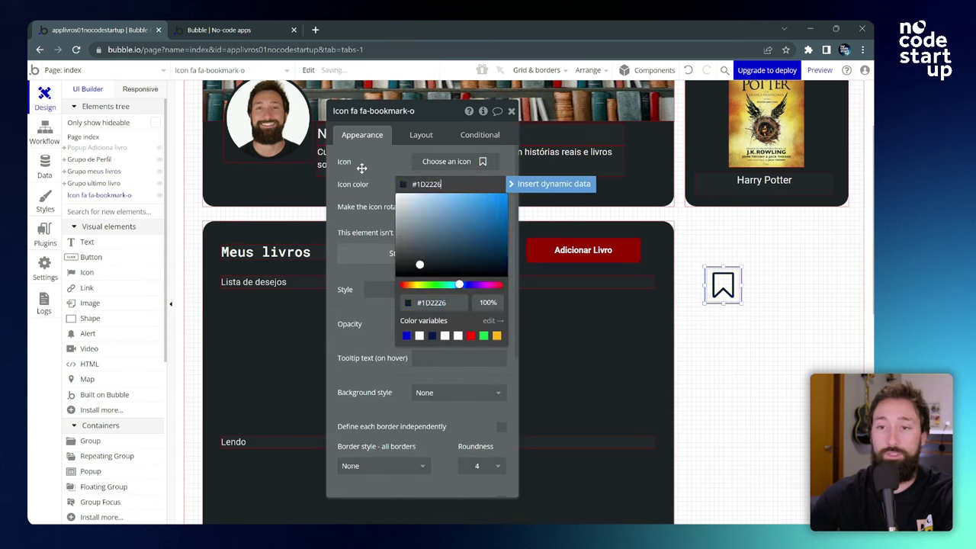
{"action": "left_click", "coordinate": [364, 166]}
{"action": "left_click_drag", "start_coordinate": [433, 212], "coordinate": [422, 237]}
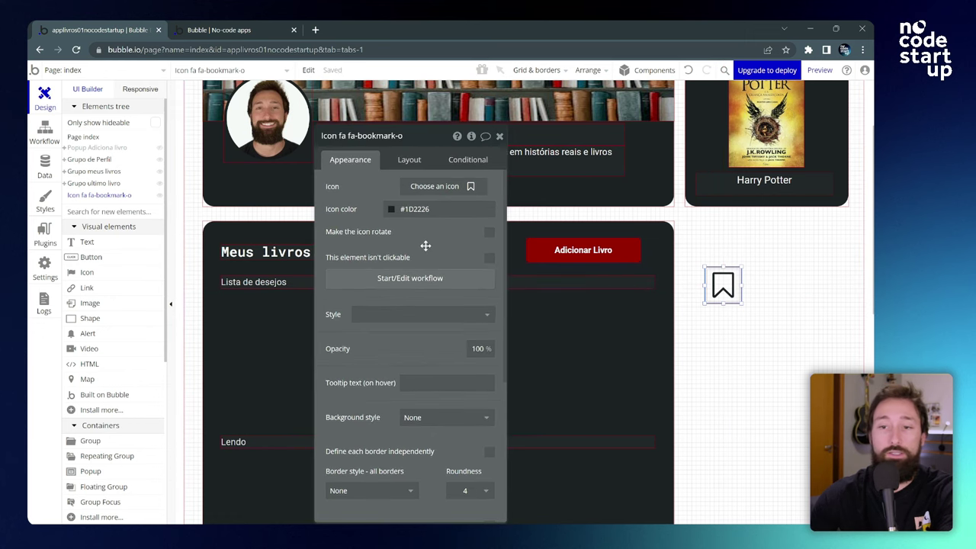
{"action": "scroll", "coordinate": [392, 241], "scroll_direction": "down", "scroll_amount": 5}
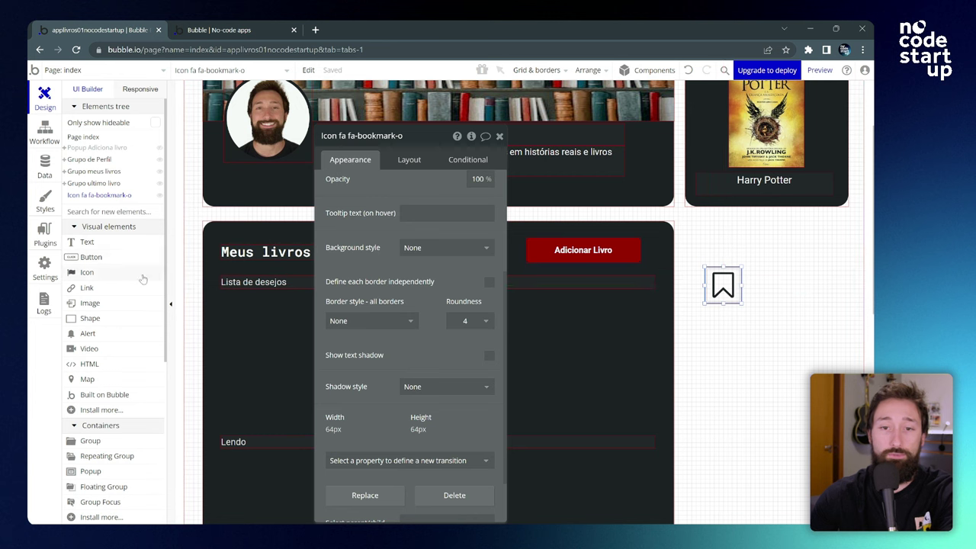
Step: Add a text element about 116 by 21 px directly beneath the bookmark icon, reading Meus livros
{"action": "left_click", "coordinate": [88, 243]}
{"action": "left_click_drag", "start_coordinate": [702, 306], "coordinate": [756, 317]}
{"action": "key", "text": "Escape"}
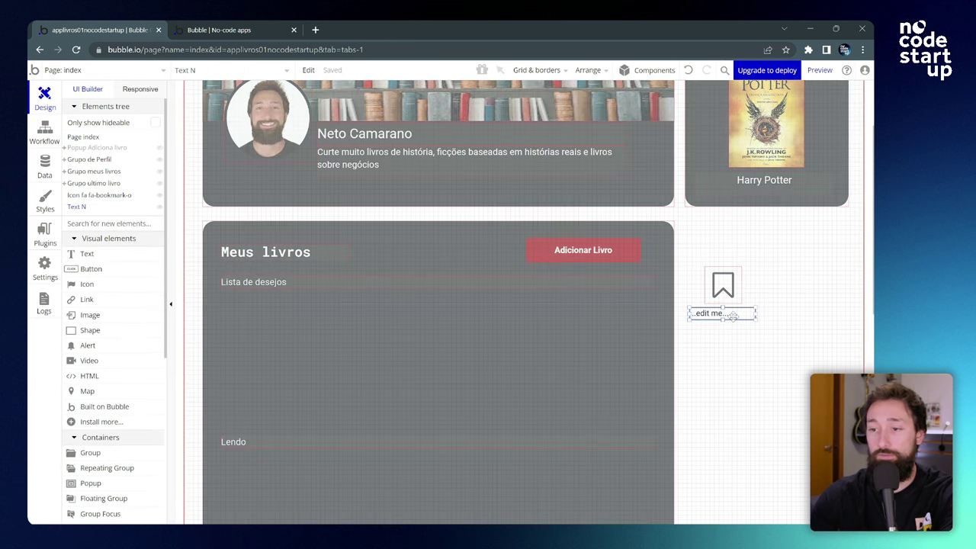
{"action": "double_click", "coordinate": [729, 313]}
{"action": "type", "text": "Meus livros"}
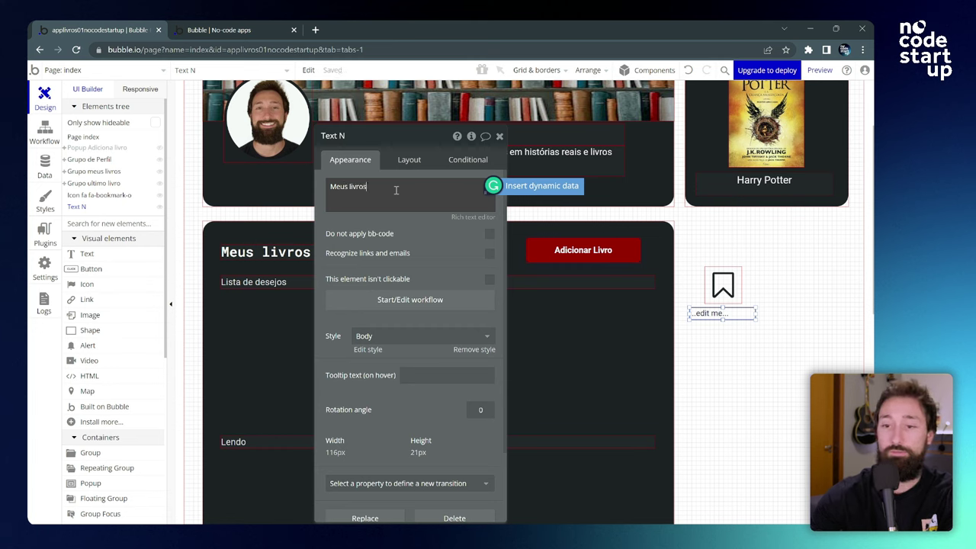
Step: Detach the Meus livros label from its Body style and center its text horizontally
{"action": "scroll", "coordinate": [435, 315], "scroll_direction": "down", "scroll_amount": 5}
{"action": "scroll", "coordinate": [400, 267], "scroll_direction": "up", "scroll_amount": 1}
{"action": "scroll", "coordinate": [400, 267], "scroll_direction": "up", "scroll_amount": 2}
{"action": "left_click", "coordinate": [409, 280]}
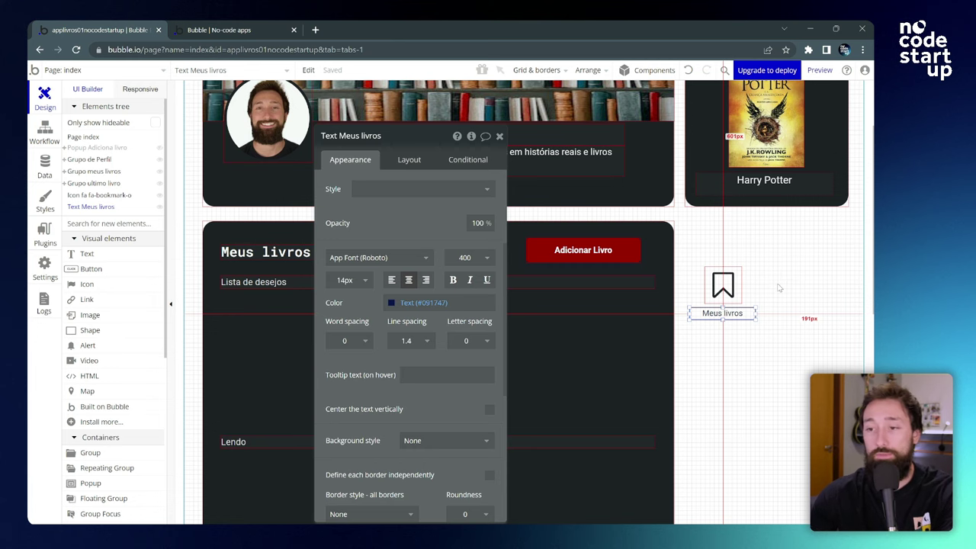
Step: Try wrapping the bookmark icon and its Meus livros label in a separately drawn group placed beneath them
{"action": "left_click", "coordinate": [725, 285]}
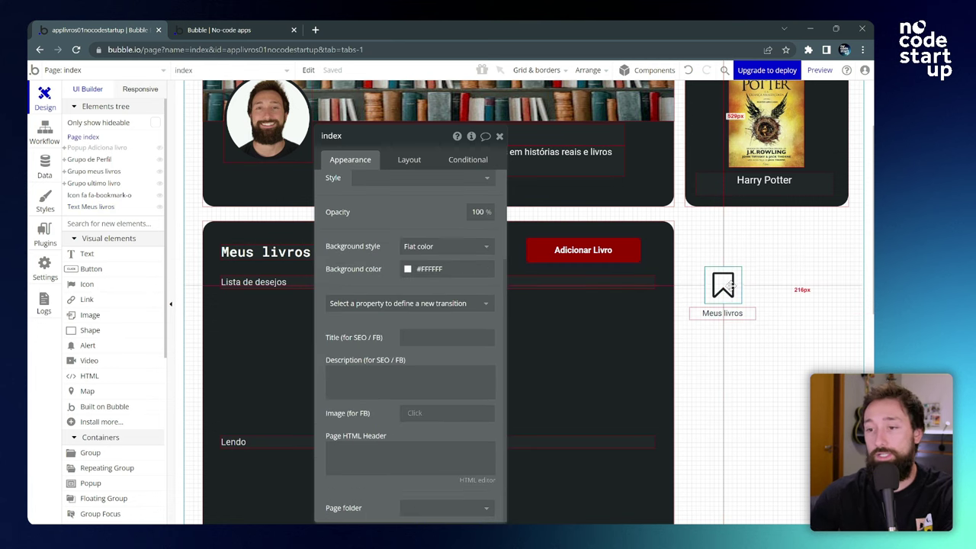
{"action": "left_click_drag", "start_coordinate": [728, 286], "coordinate": [777, 279]}
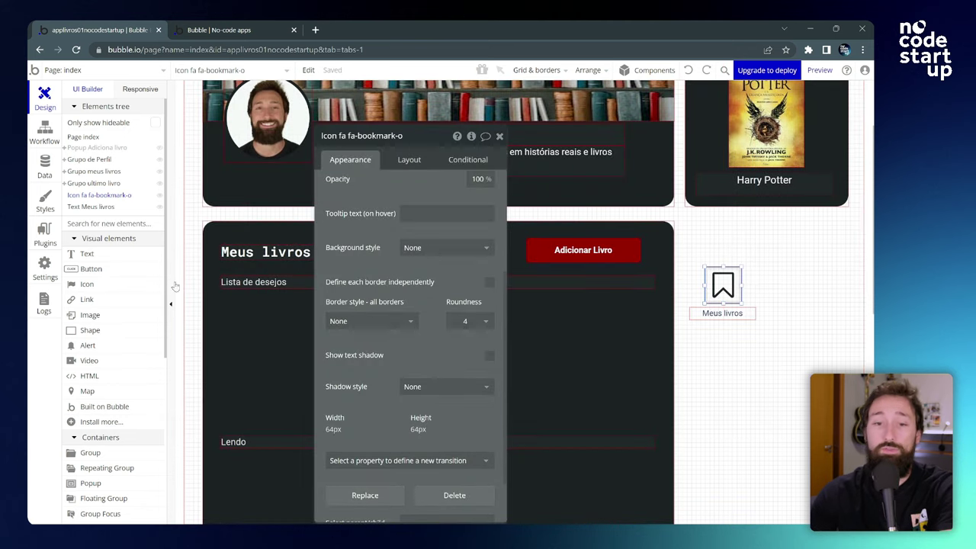
{"action": "left_click_drag", "start_coordinate": [740, 303], "coordinate": [739, 303]}
{"action": "scroll", "coordinate": [137, 316], "scroll_direction": "down", "scroll_amount": 3}
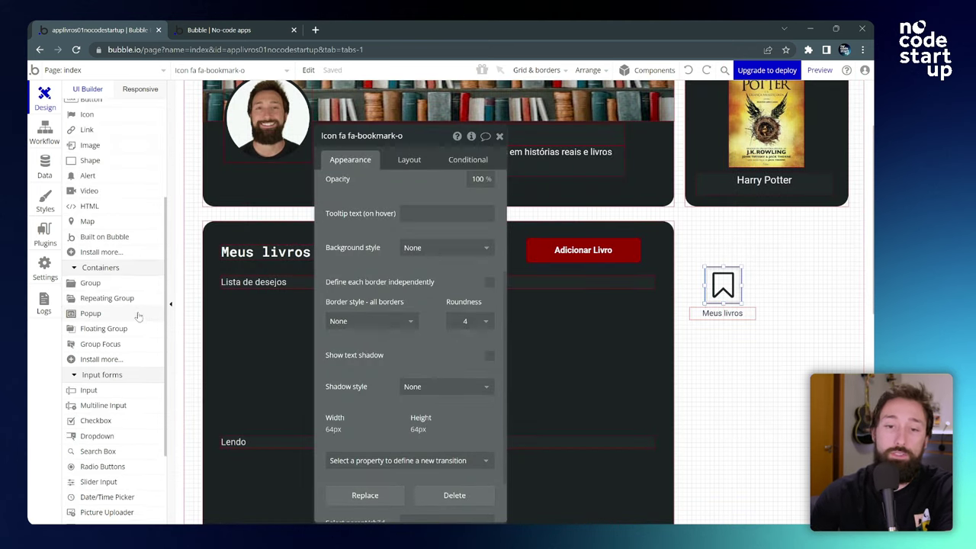
{"action": "left_click", "coordinate": [90, 283]}
{"action": "left_click_drag", "start_coordinate": [706, 348], "coordinate": [839, 472]}
{"action": "left_click_drag", "start_coordinate": [723, 285], "coordinate": [774, 385]}
{"action": "left_click_drag", "start_coordinate": [722, 313], "coordinate": [778, 424]}
{"action": "left_click_drag", "start_coordinate": [841, 353], "coordinate": [827, 303]}
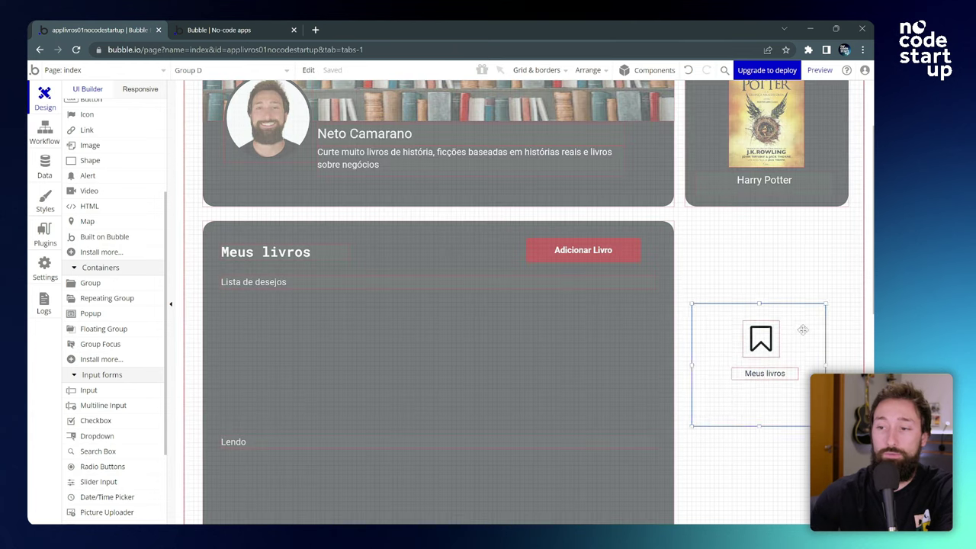
{"action": "left_click", "coordinate": [765, 345]}
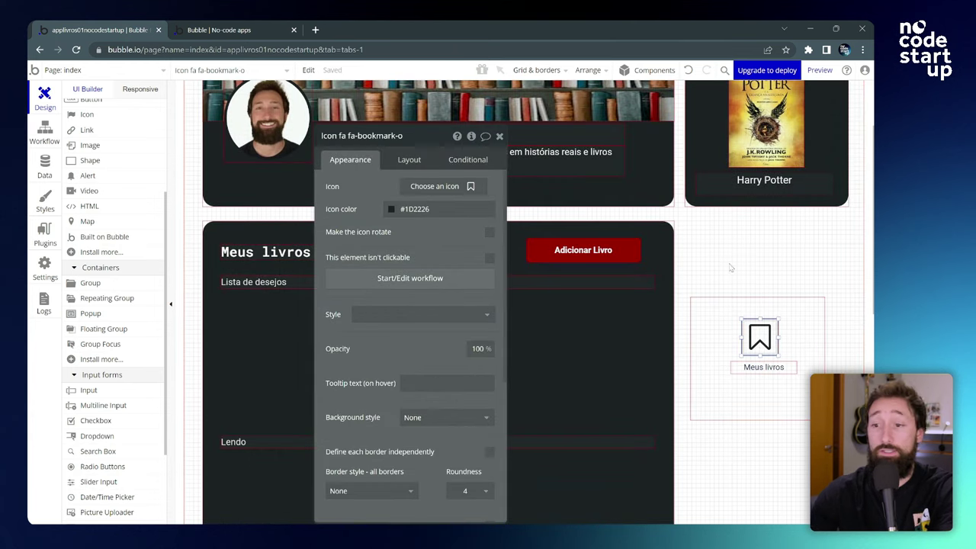
{"action": "left_click_drag", "start_coordinate": [785, 299], "coordinate": [799, 344]}
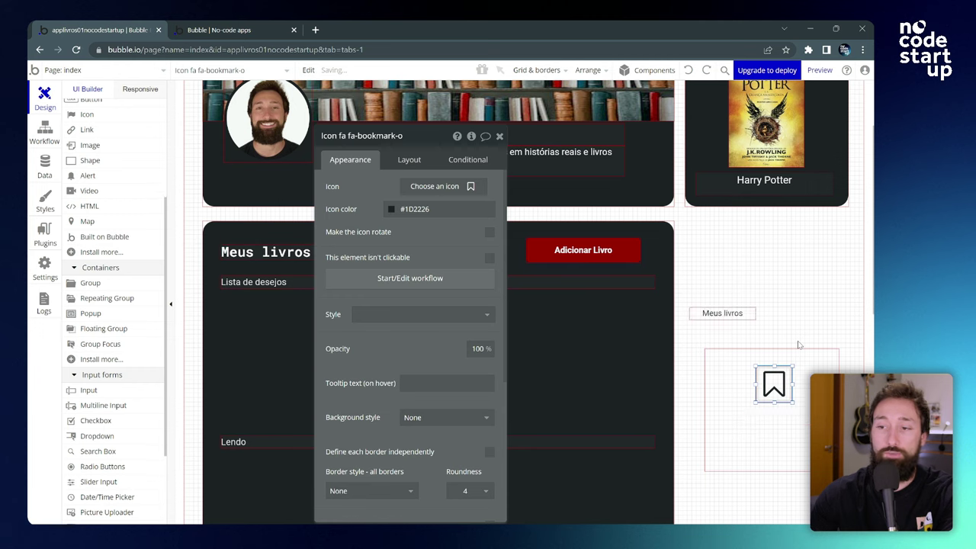
Step: Undo the drawn group and the moves of the bookmark icon and its label
{"action": "key", "text": "ctrl+z"}
{"action": "key", "text": "ctrl+z"}
{"action": "key", "text": "ctrl+z"}
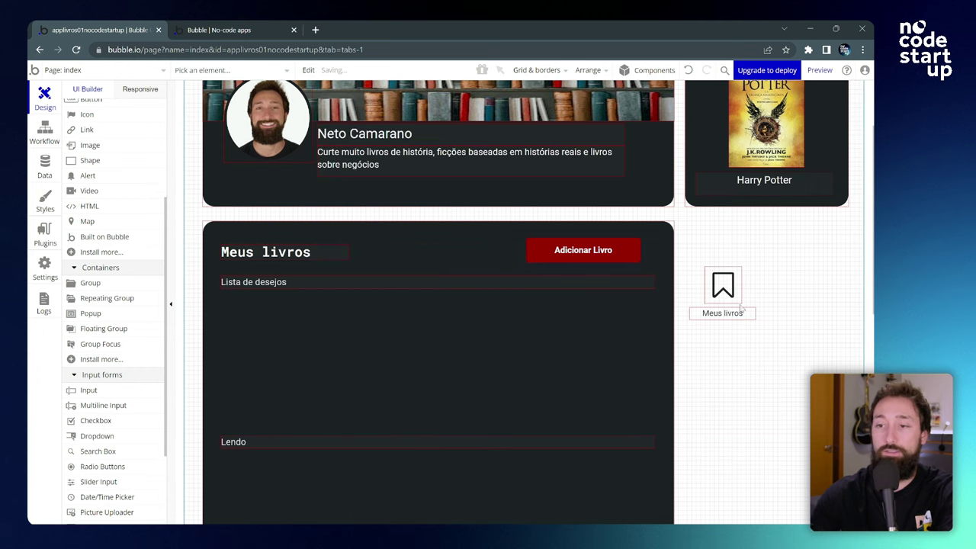
Step: Group the bookmark icon and its Meus livros label in a fixed container and nudge the new group slightly
{"action": "double_click", "coordinate": [721, 282]}
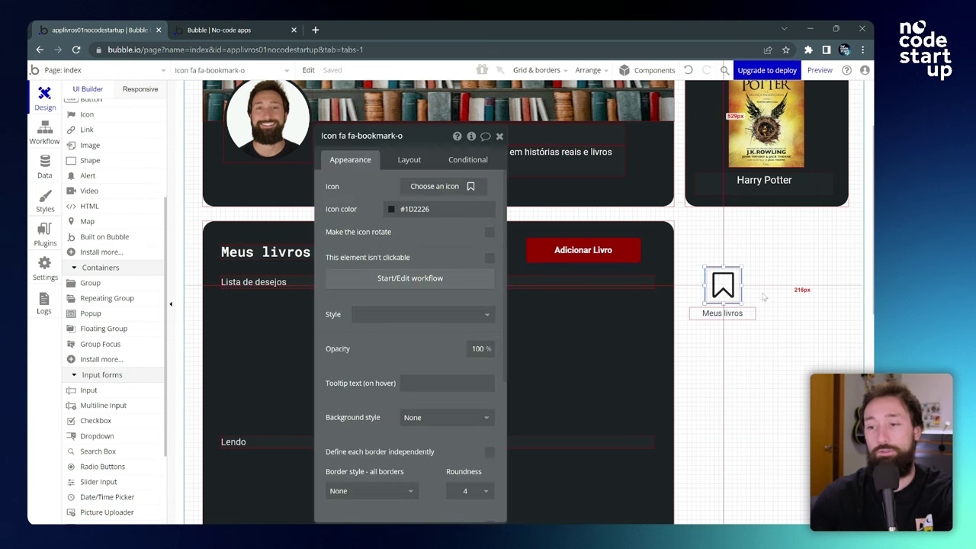
{"action": "left_click", "coordinate": [730, 320], "text": "shift"}
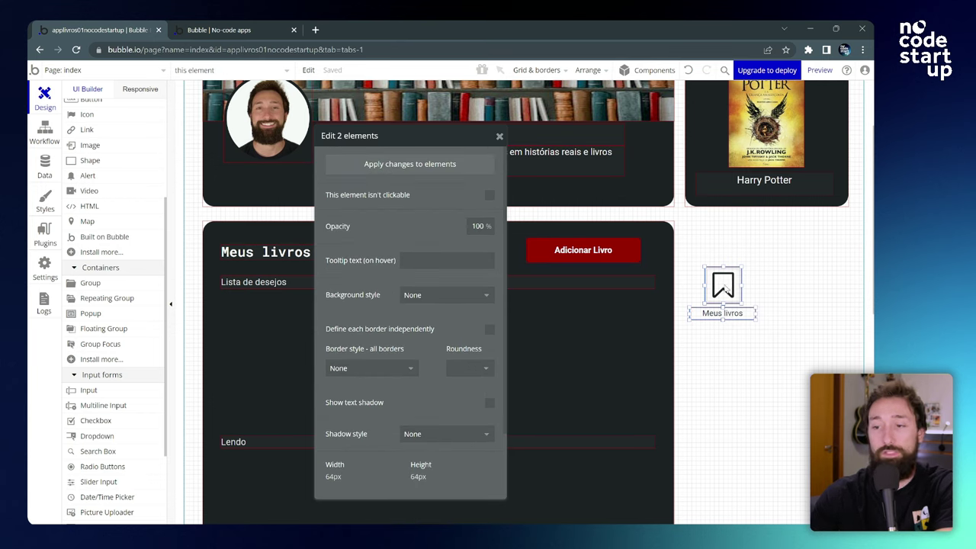
{"action": "right_click", "coordinate": [717, 287]}
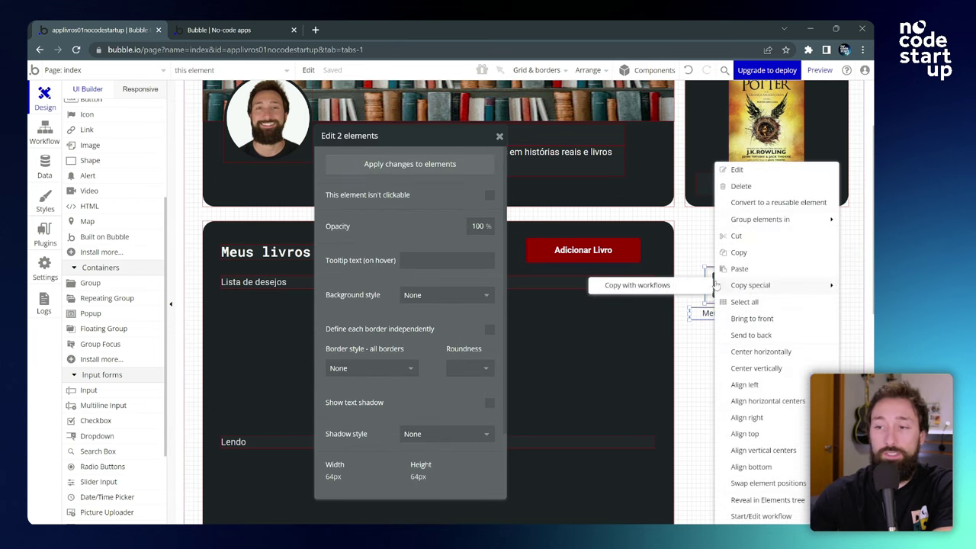
{"action": "mouse_move", "coordinate": [789, 221]}
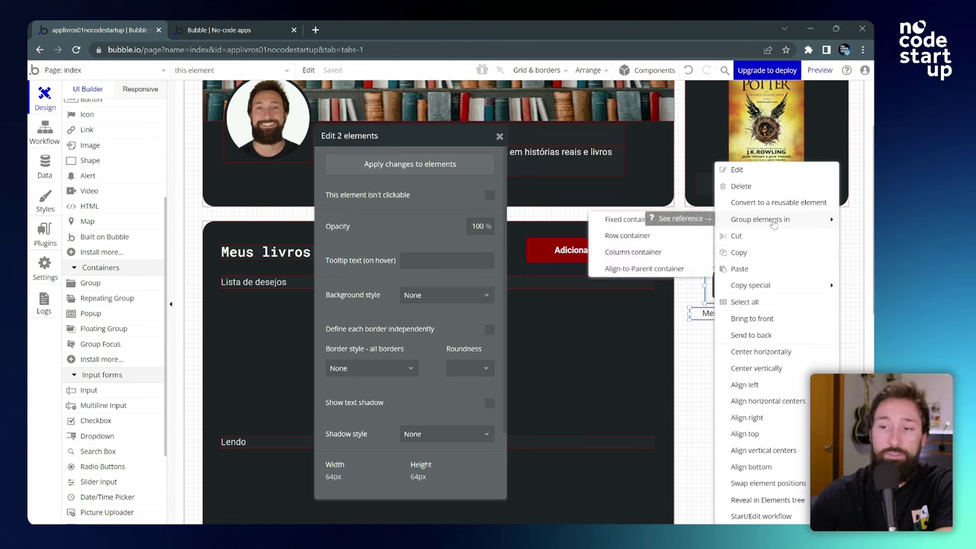
{"action": "left_click", "coordinate": [647, 220]}
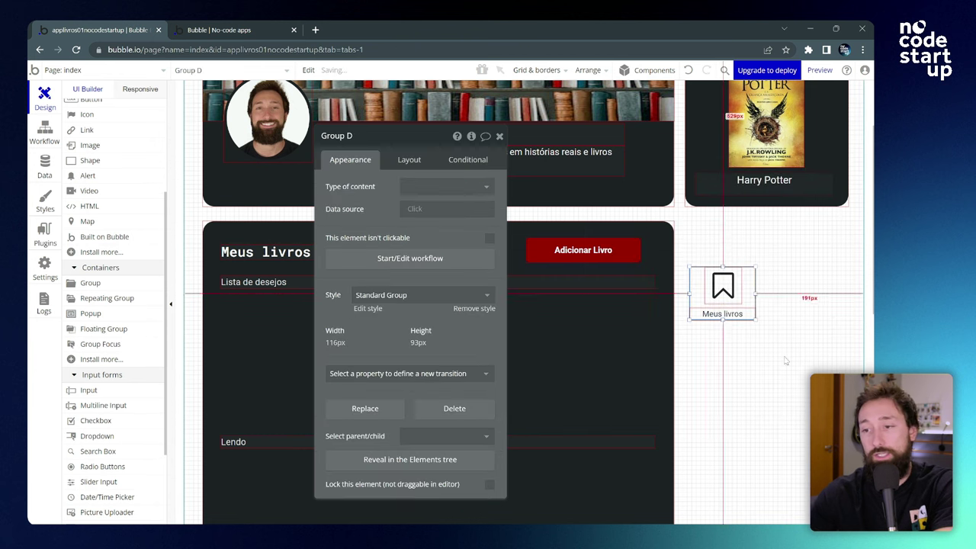
{"action": "mouse_move", "coordinate": [763, 290]}
{"action": "left_mouse_down"}
{"action": "mouse_move", "coordinate": [785, 269]}
{"action": "mouse_move", "coordinate": [756, 277]}
{"action": "left_mouse_up"}
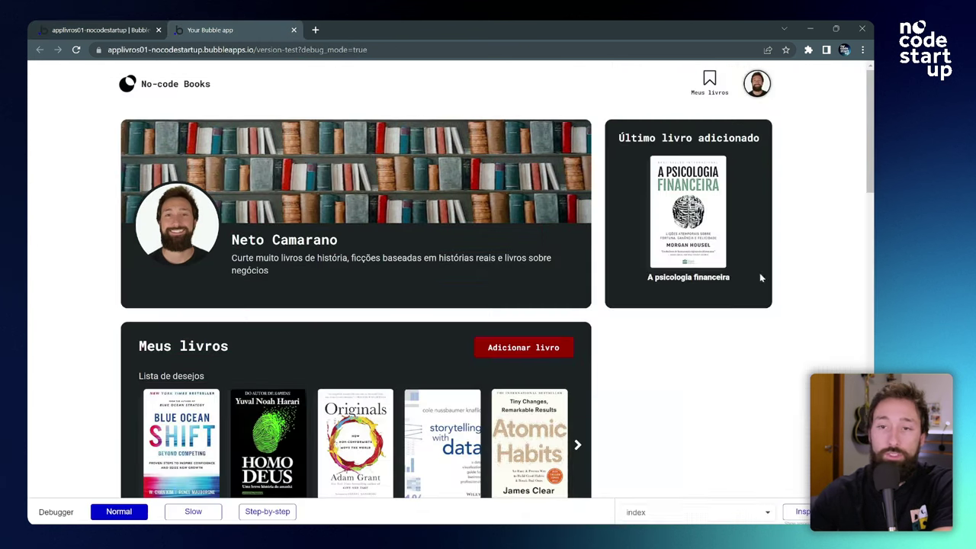
Step: Switch to the reference app's editor, close the page properties and pick its header group for copying
{"action": "left_click", "coordinate": [92, 29]}
{"action": "left_click", "coordinate": [689, 127]}
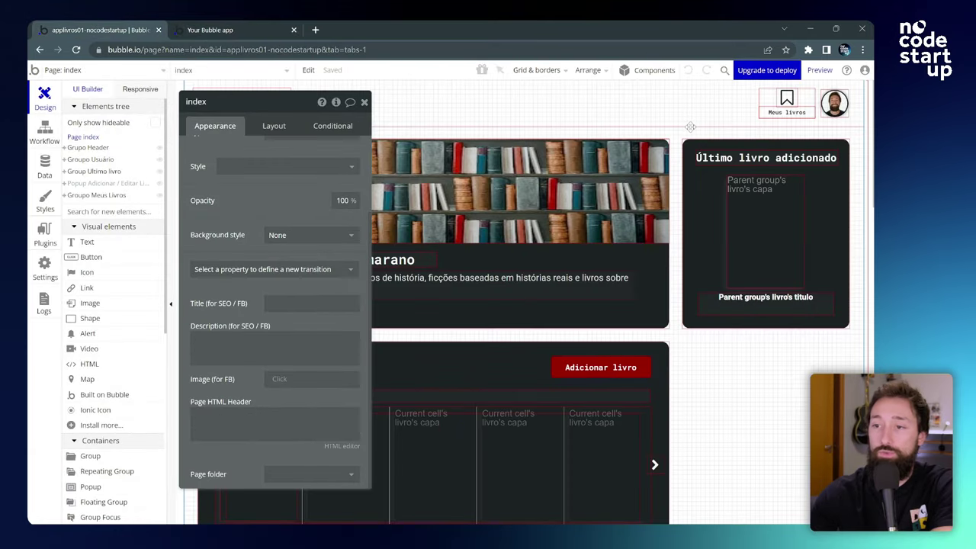
{"action": "left_click", "coordinate": [365, 102]}
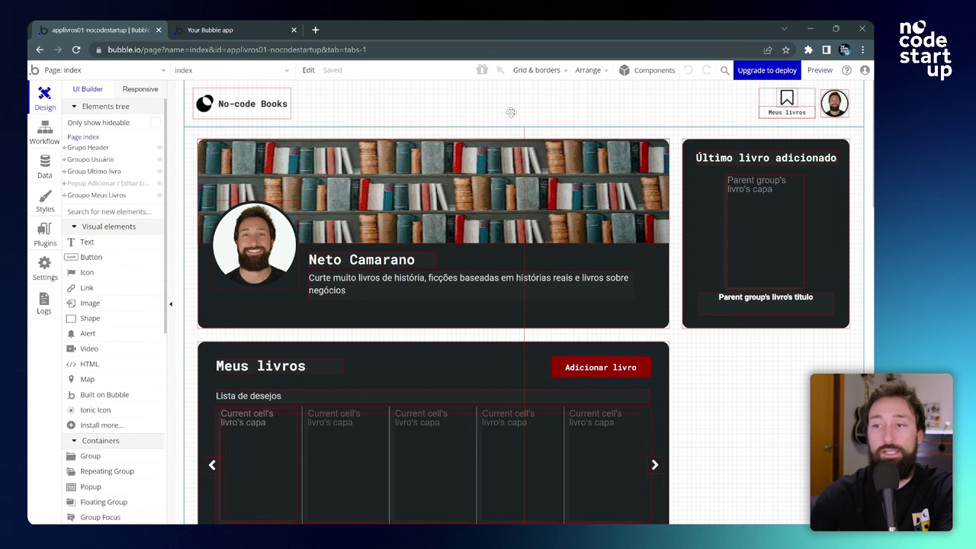
{"action": "left_click", "coordinate": [386, 105]}
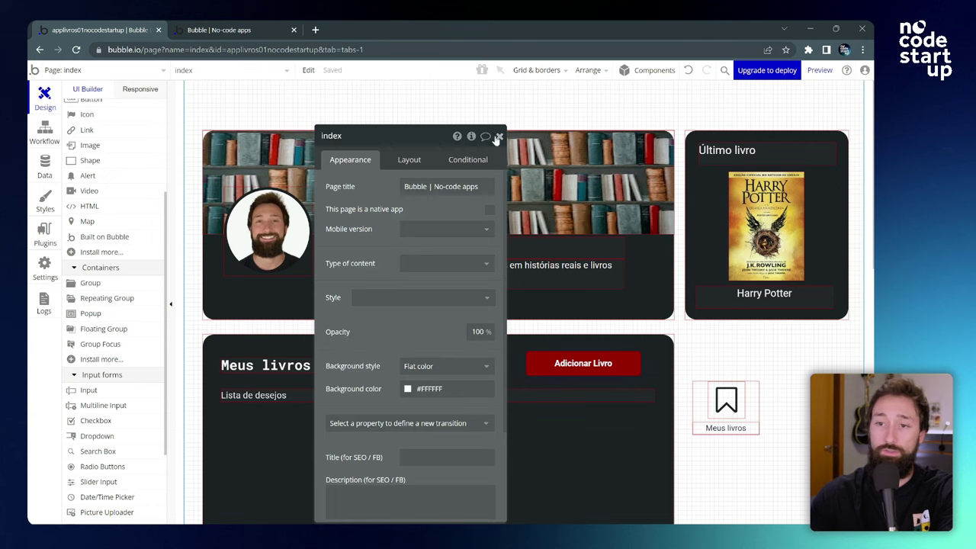
Step: Close the index page's properties and paste the Grupo Header across the top of the page, above the profile card
{"action": "left_click", "coordinate": [496, 135]}
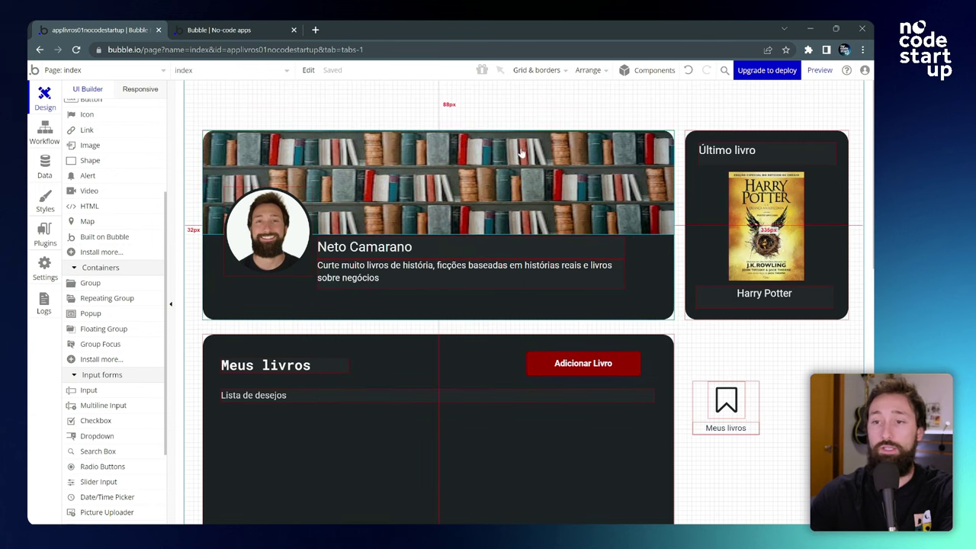
{"action": "left_click", "coordinate": [489, 116]}
{"action": "scroll", "coordinate": [488, 153], "scroll_direction": "down", "scroll_amount": 3}
{"action": "scroll", "coordinate": [483, 183], "scroll_direction": "up", "scroll_amount": 3}
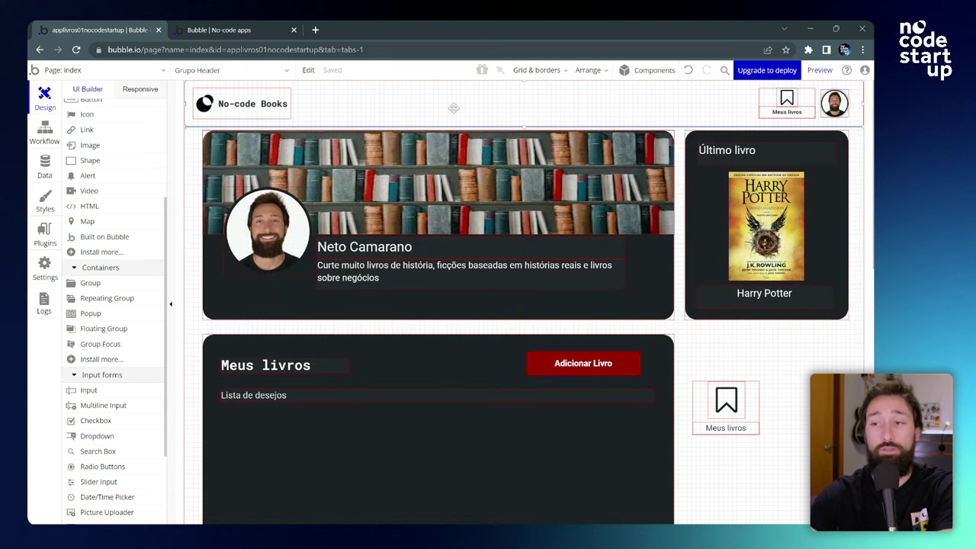
Step: Delete the loose bookmark icon and Meus livros group beneath the Último livro card
{"action": "scroll", "coordinate": [732, 244], "scroll_direction": "down", "scroll_amount": 2}
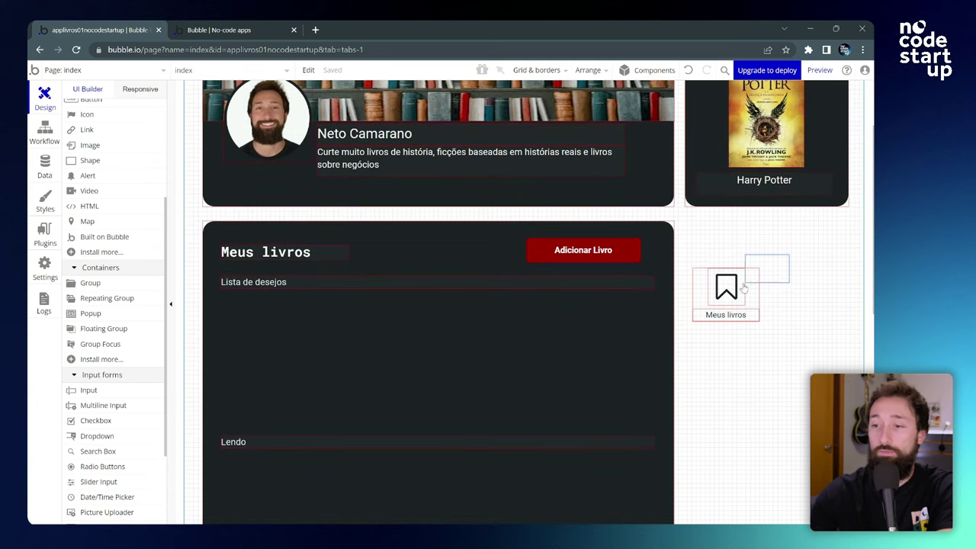
{"action": "left_click", "coordinate": [704, 283]}
{"action": "key", "text": "Escape"}
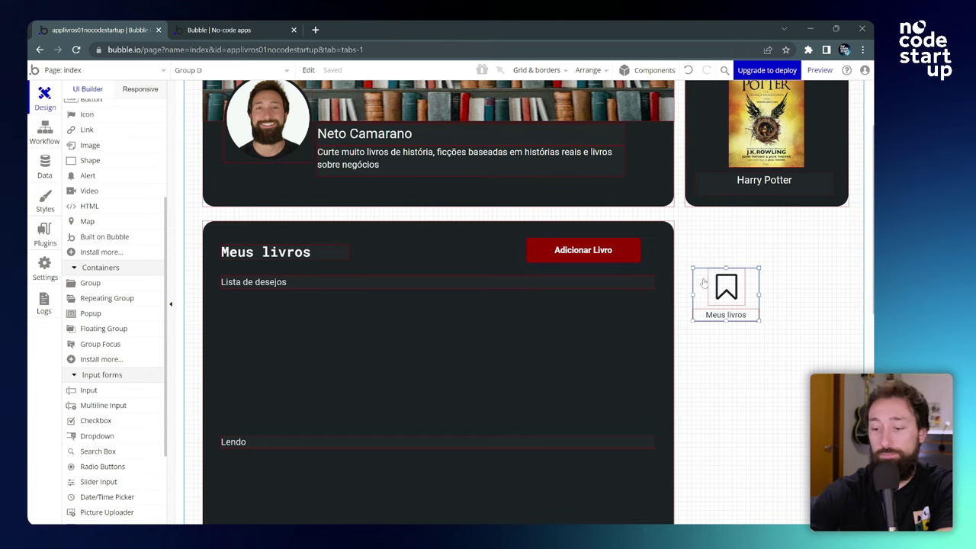
{"action": "scroll", "coordinate": [703, 278], "scroll_direction": "up", "scroll_amount": 2}
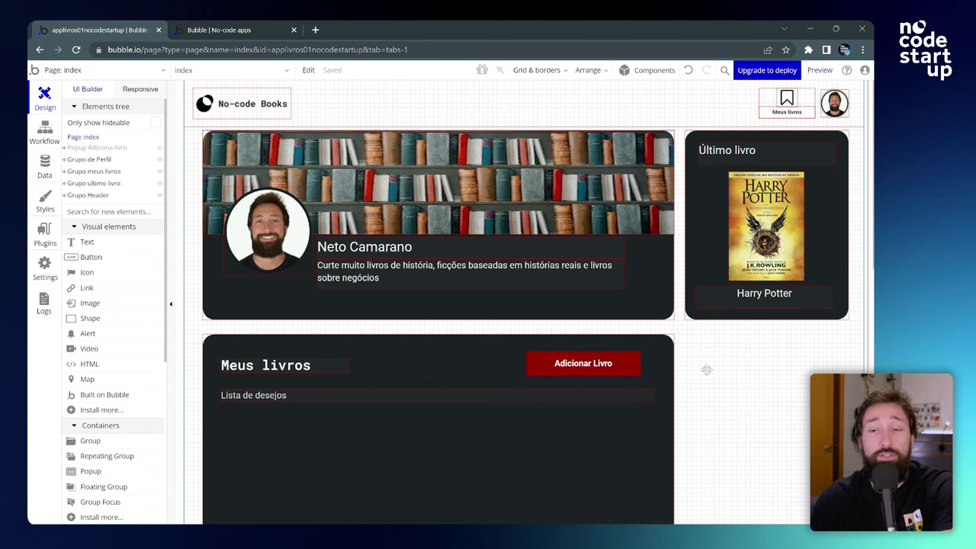
Step: Examine the Meus livros shelves in the reference app's preview and advance the Lista de desejos carousel
{"action": "key", "text": "ctrl+Tab"}
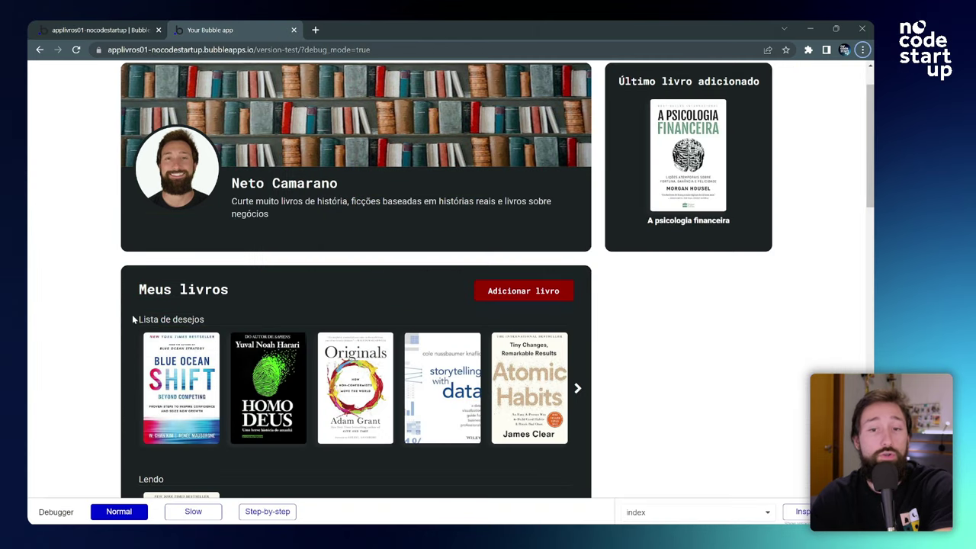
{"action": "scroll", "coordinate": [131, 305], "scroll_direction": "down", "scroll_amount": 1}
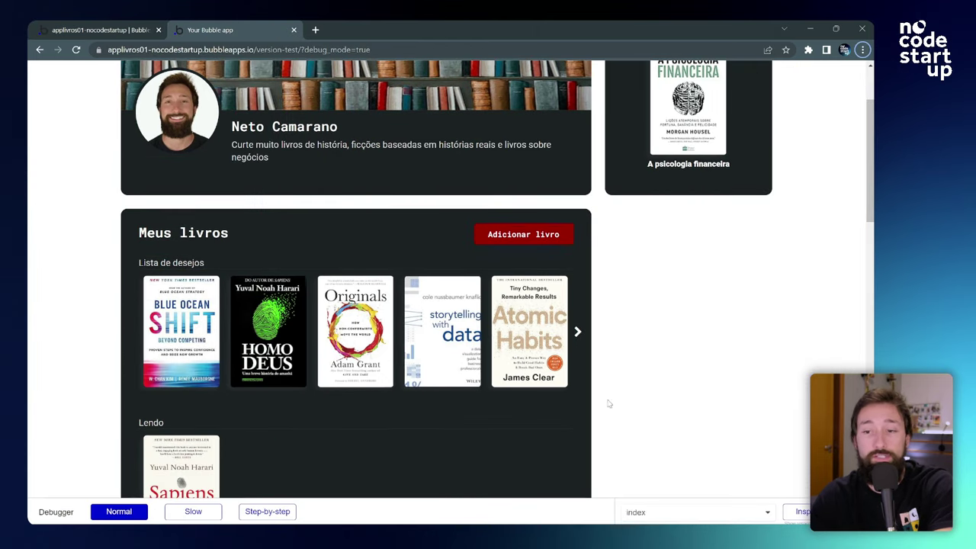
{"action": "scroll", "coordinate": [233, 371], "scroll_direction": "down", "scroll_amount": 2}
{"action": "scroll", "coordinate": [267, 419], "scroll_direction": "down", "scroll_amount": 3}
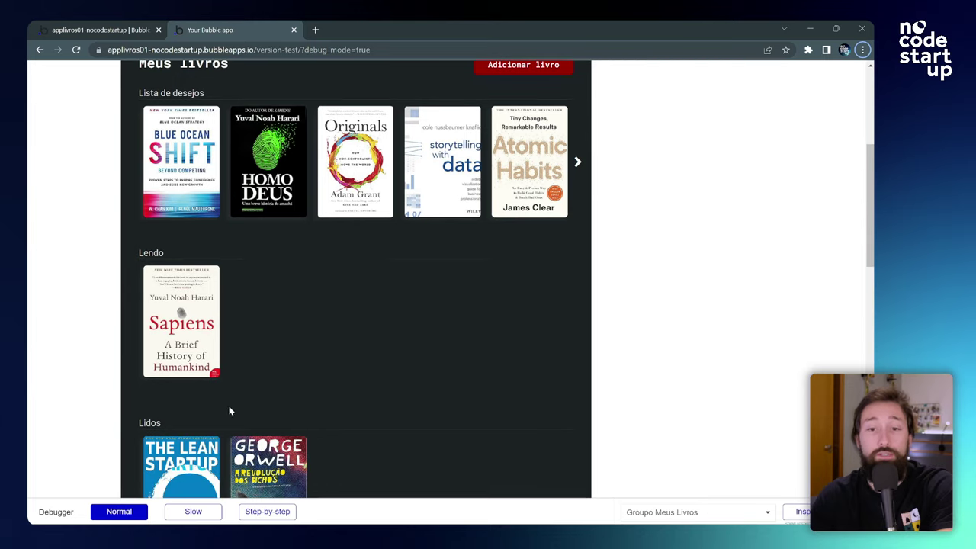
{"action": "scroll", "coordinate": [312, 395], "scroll_direction": "up", "scroll_amount": 5}
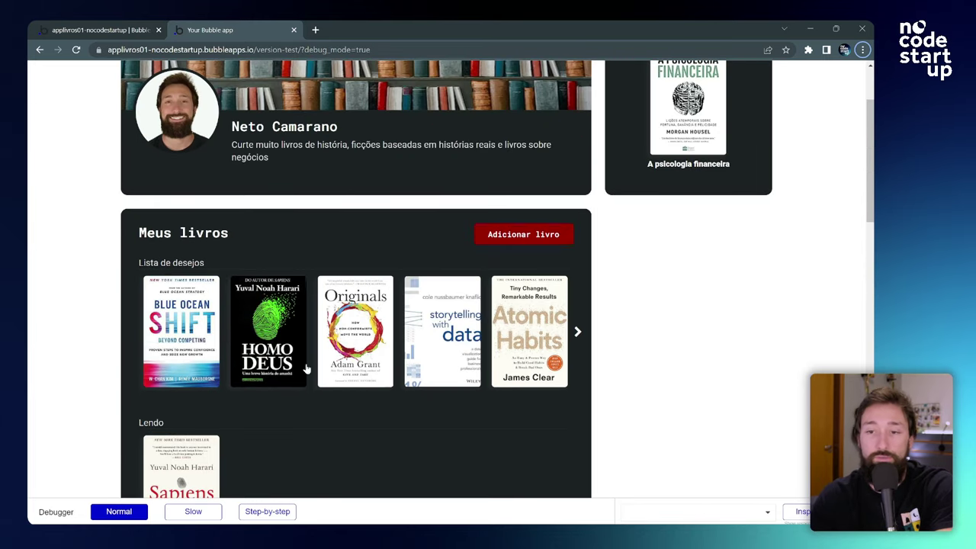
{"action": "left_click", "coordinate": [580, 335]}
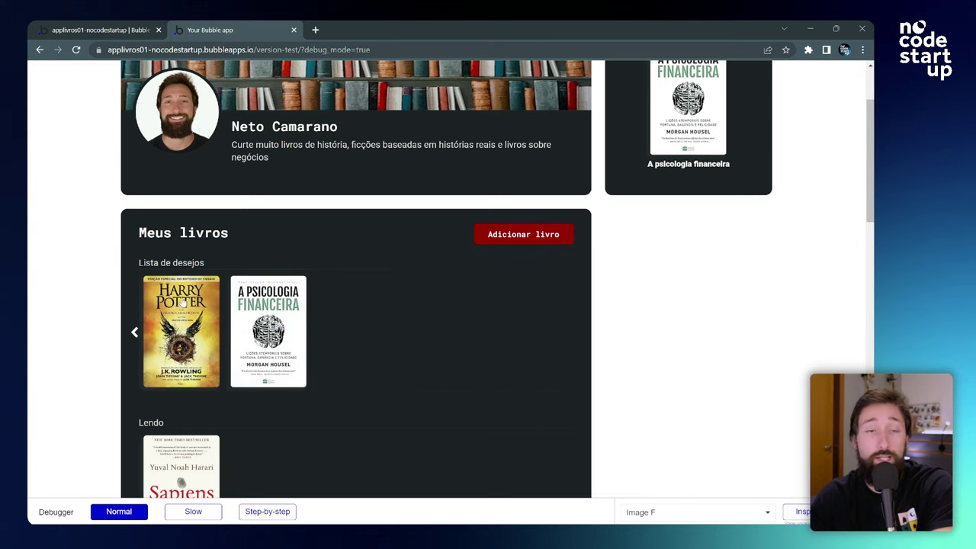
Step: Open the Harry Potter book's detail page from the Lista de desejos shelf in the reference app's preview
{"action": "scroll", "coordinate": [183, 304], "scroll_direction": "down", "scroll_amount": 1}
{"action": "left_click", "coordinate": [191, 286]}
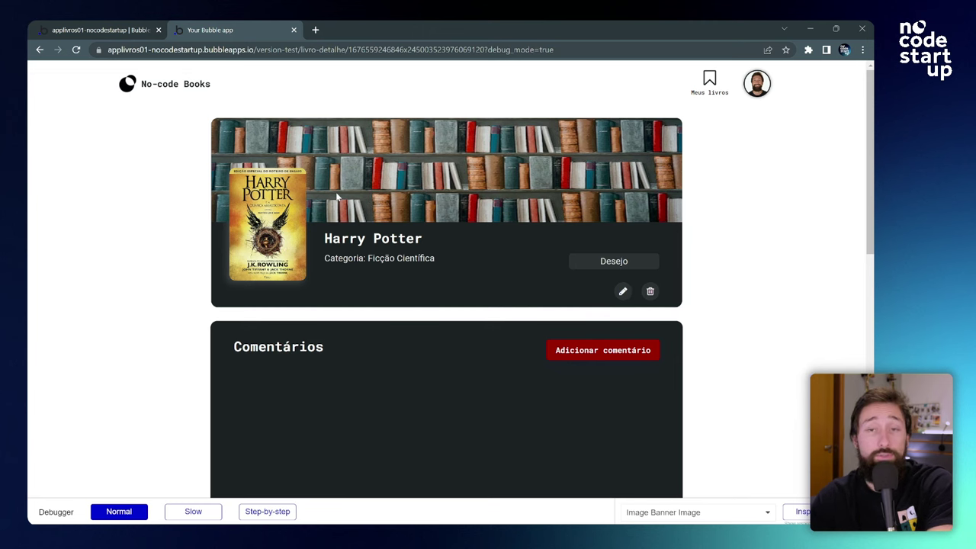
Step: Switch to the app's own editor and create a new page named livro-detalhe, cloned from index
{"action": "key", "text": "ctrl+shift+Tab"}
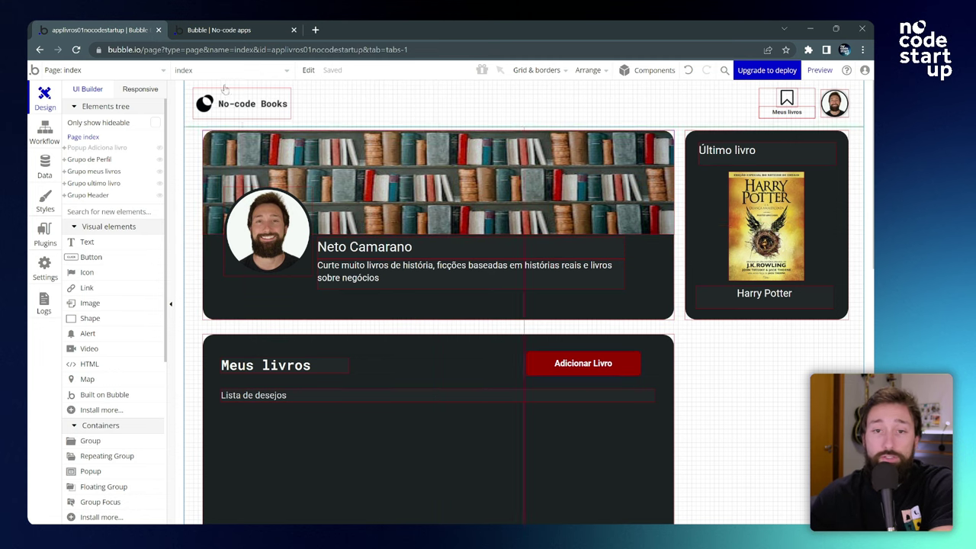
{"action": "left_click", "coordinate": [116, 69]}
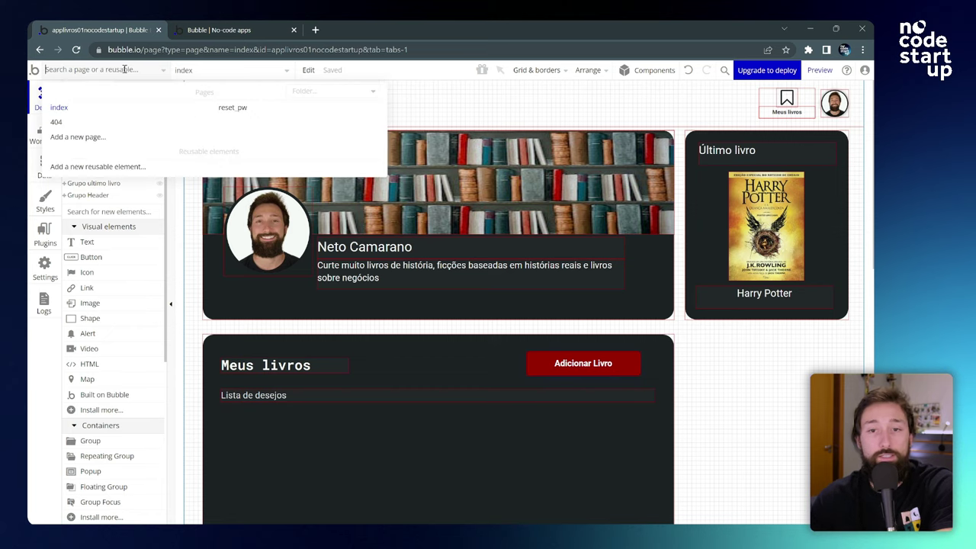
{"action": "left_click", "coordinate": [98, 138]}
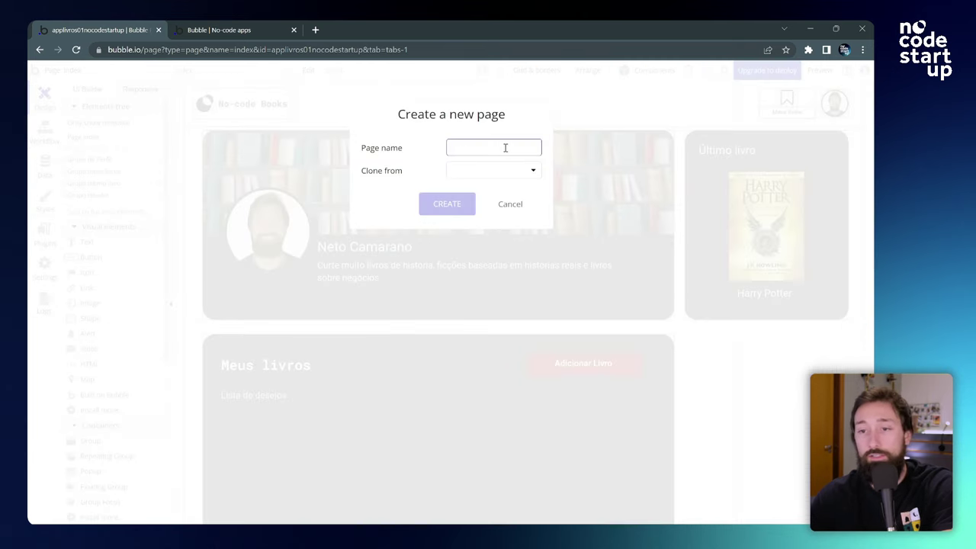
{"action": "type", "text": "livro-de"}
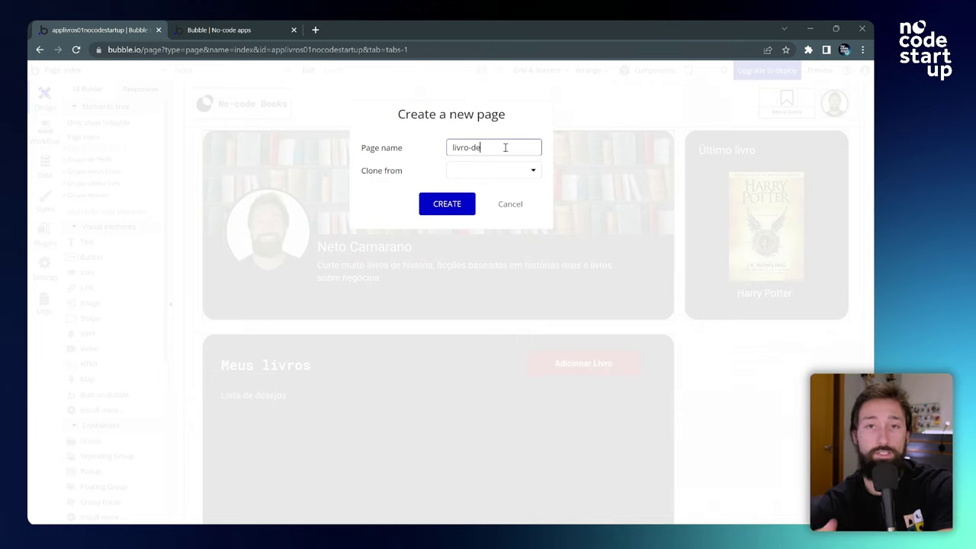
{"action": "key", "text": "BackSpace"}
{"action": "key", "text": "BackSpace"}
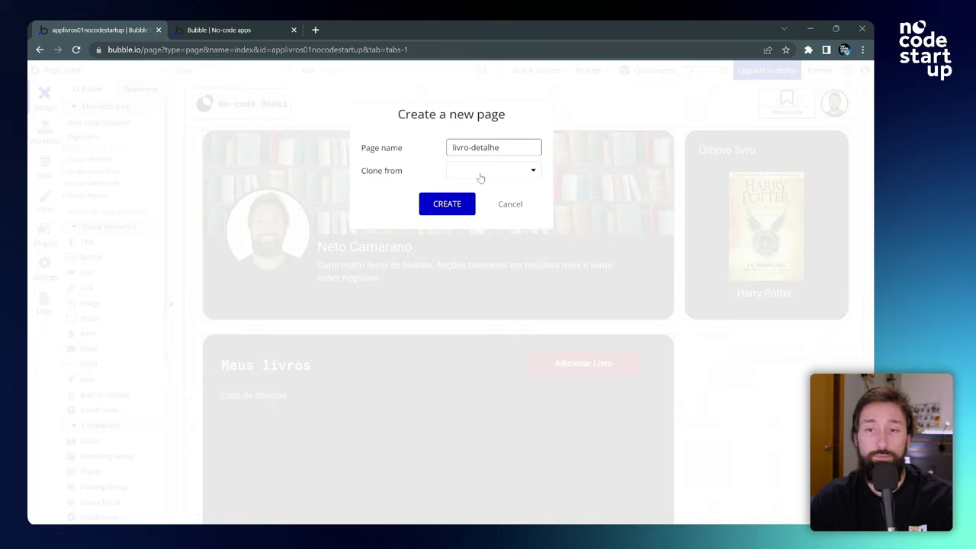
{"action": "left_click", "coordinate": [485, 172]}
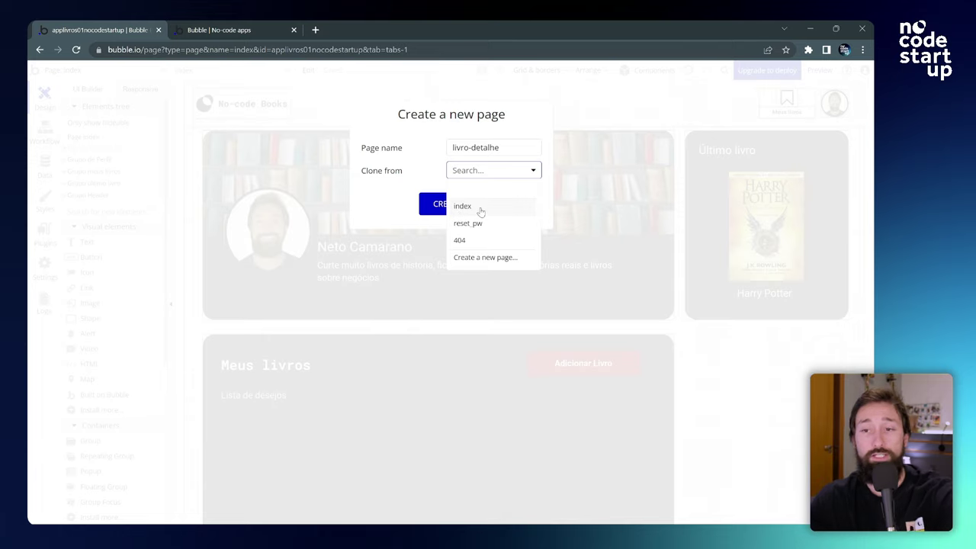
{"action": "left_click", "coordinate": [481, 211]}
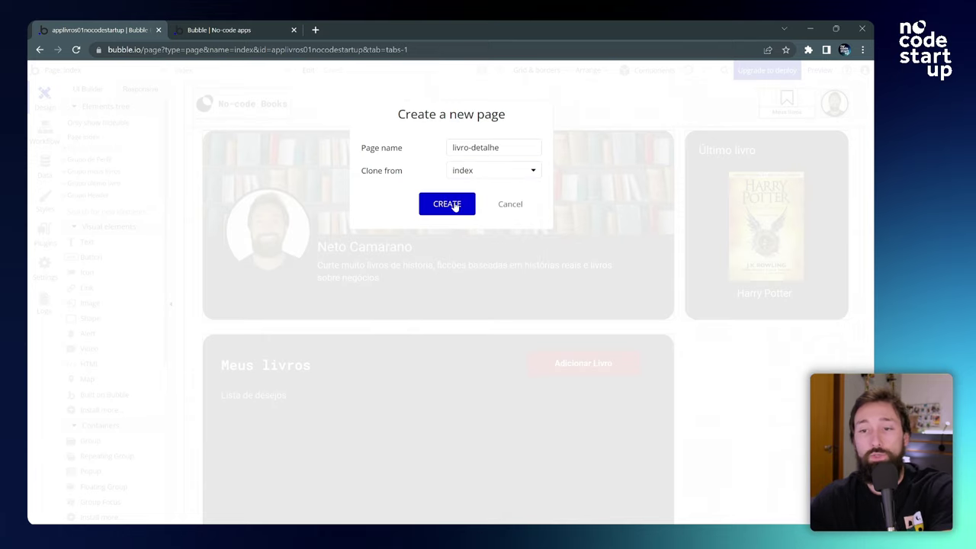
{"action": "left_click", "coordinate": [446, 205]}
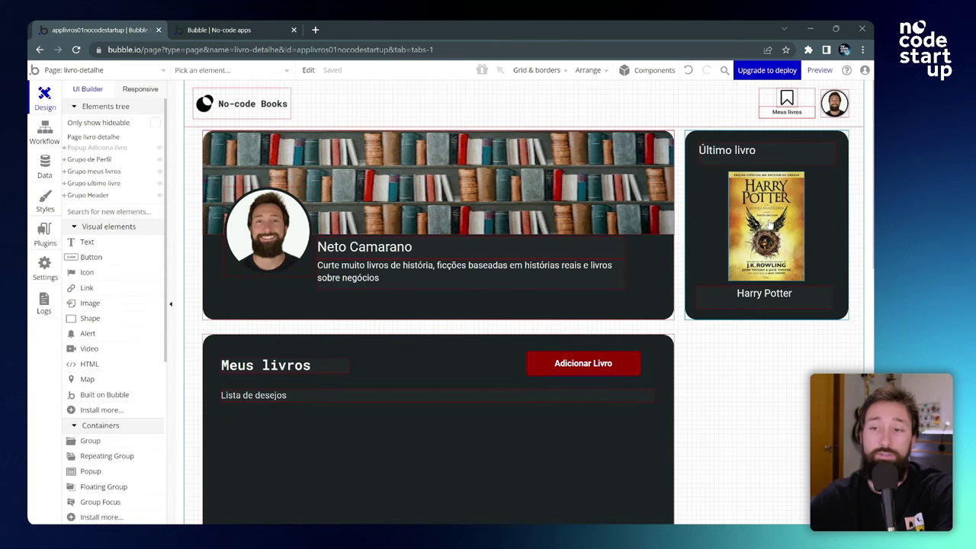
Step: Replace the profile photo on the banner card with the Harry Potter cover from the Último livro card, and delete that card
{"action": "left_click", "coordinate": [769, 222]}
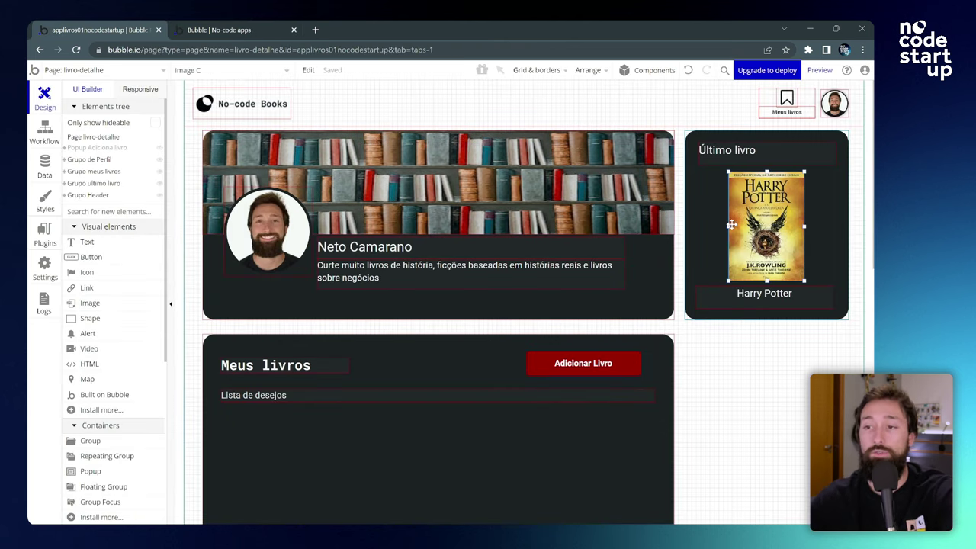
{"action": "left_click", "coordinate": [279, 229]}
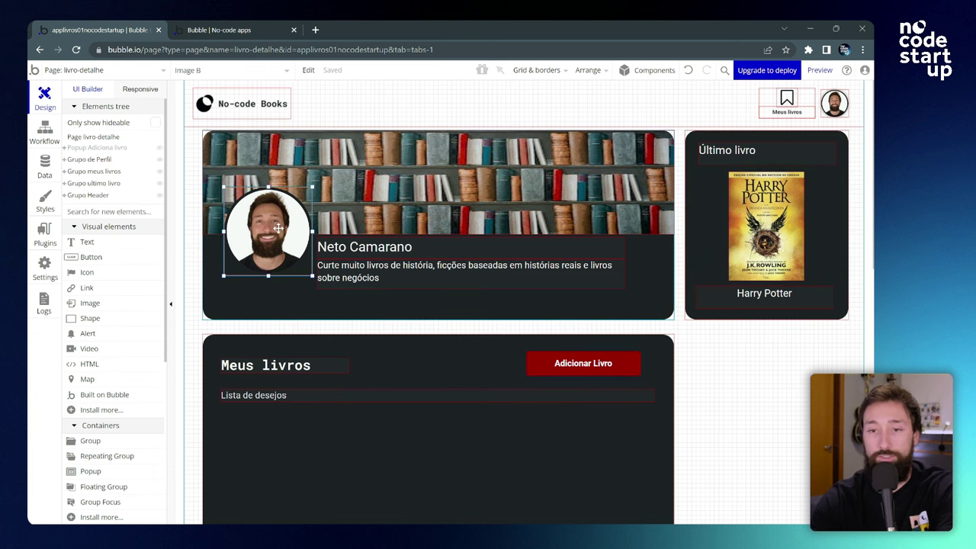
{"action": "key", "text": "Delete"}
{"action": "left_click_drag", "start_coordinate": [780, 216], "coordinate": [273, 220]}
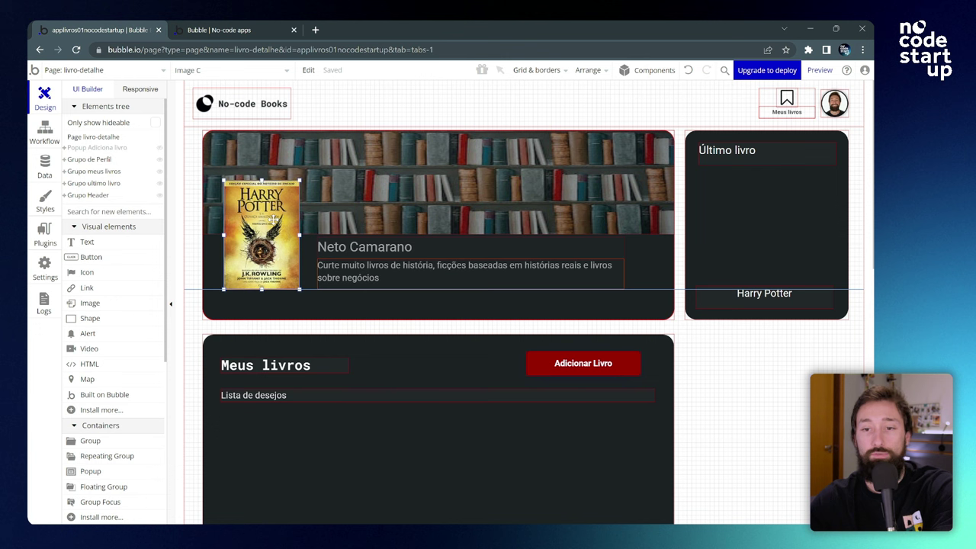
{"action": "left_click", "coordinate": [763, 236]}
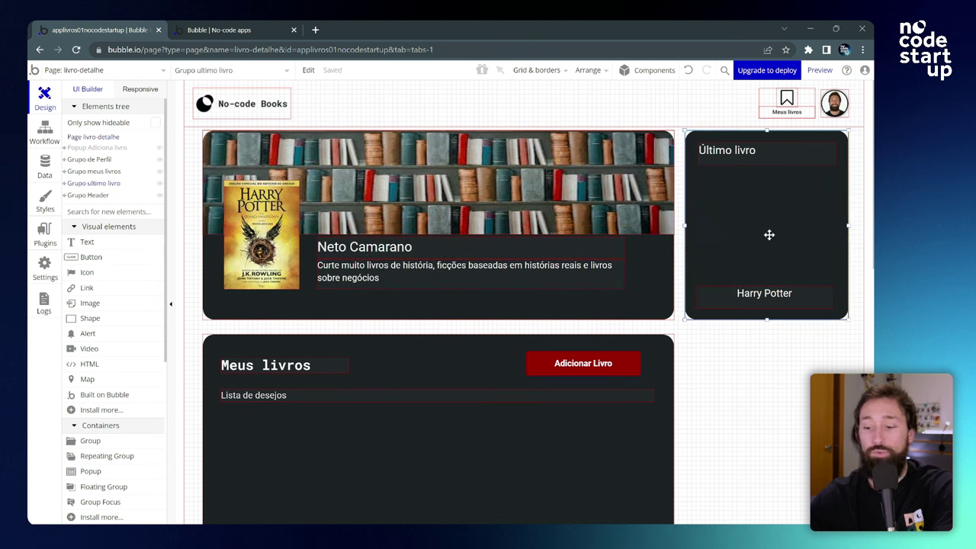
{"action": "key", "text": "Delete"}
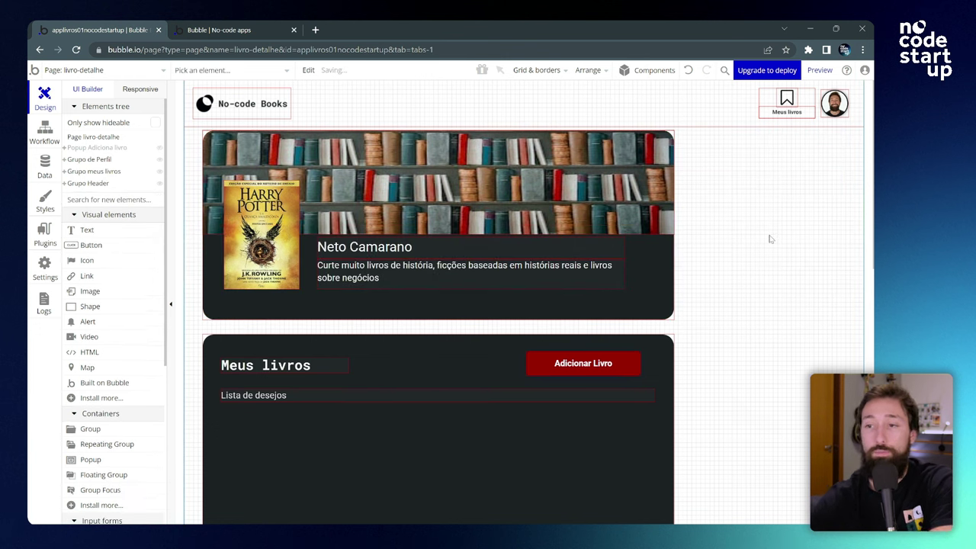
Step: Center the banner card and the Meus livros card horizontally on the livro-detalhe page
{"action": "left_click", "coordinate": [403, 306]}
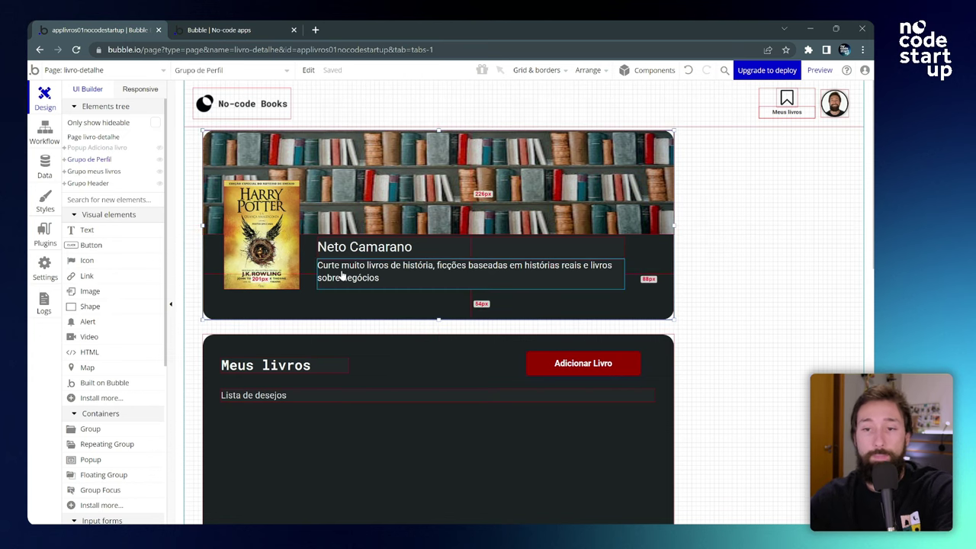
{"action": "right_click", "coordinate": [305, 306]}
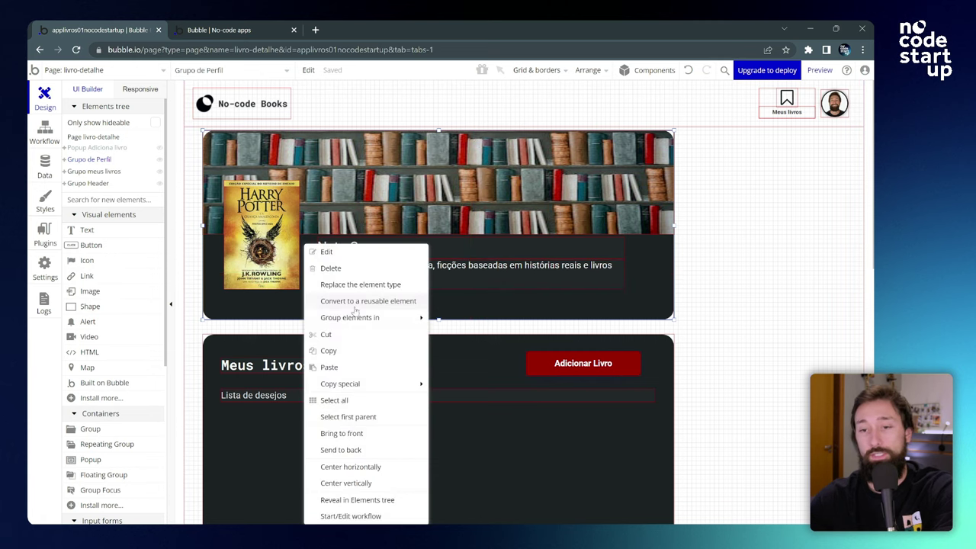
{"action": "left_click", "coordinate": [356, 473]}
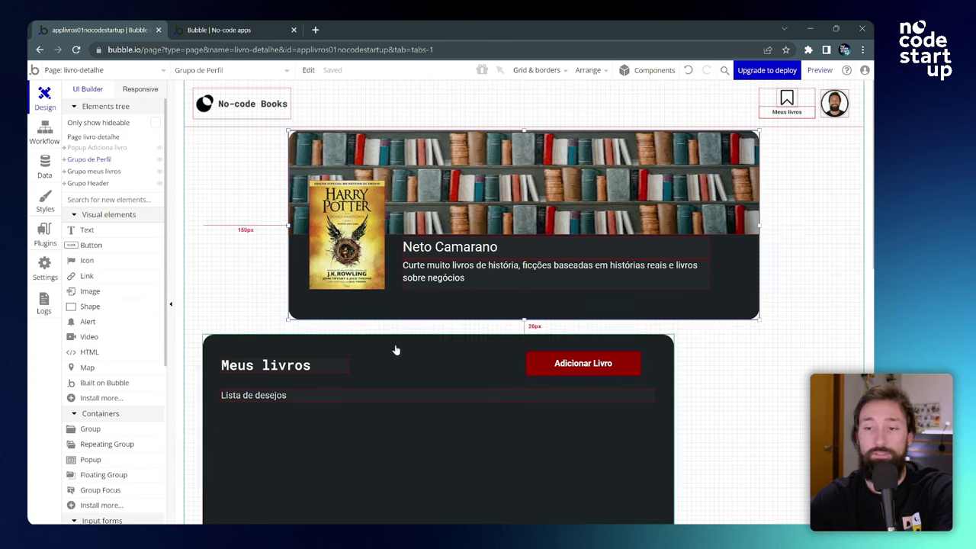
{"action": "right_click", "coordinate": [355, 343]}
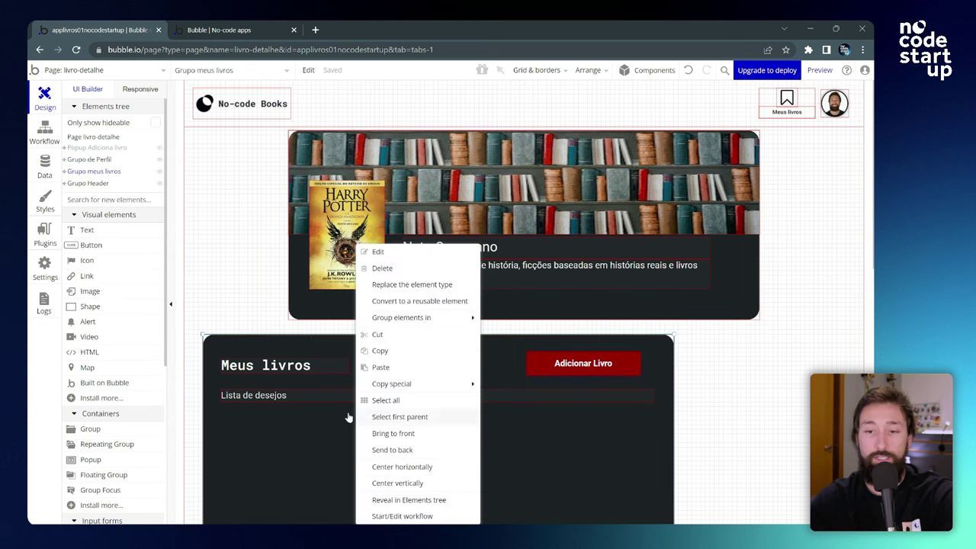
{"action": "left_click", "coordinate": [328, 385]}
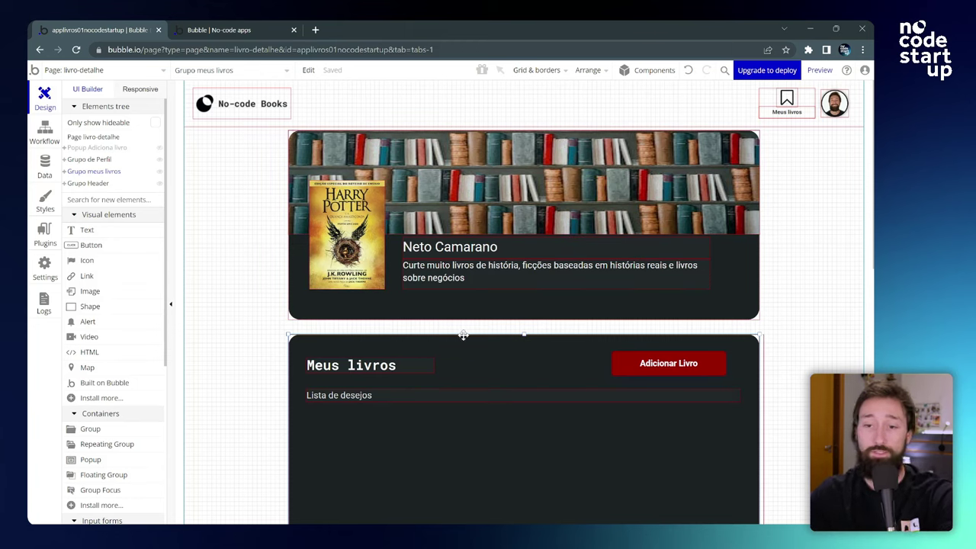
Step: Change the banner card's name text to "Harry Potter" and its description to "Categoria: Ficção Científica", copied from the reference app's page
{"action": "double_click", "coordinate": [451, 255]}
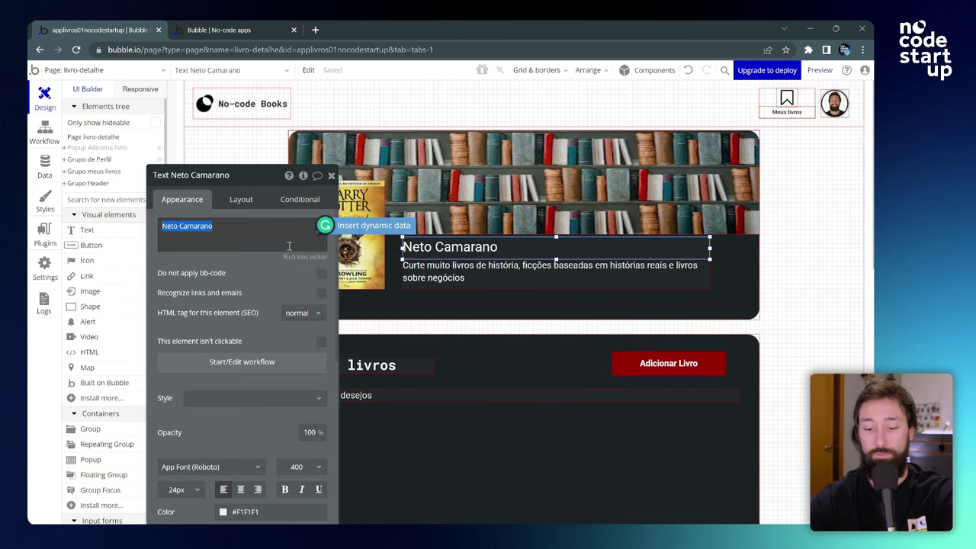
{"action": "type", "text": "Harry Potter"}
{"action": "left_click", "coordinate": [451, 271]}
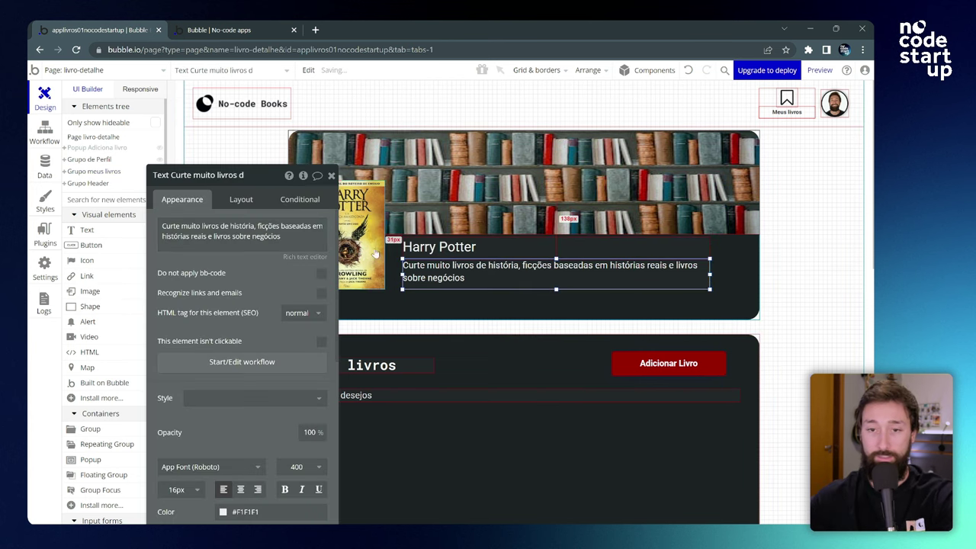
{"action": "key", "text": "ctrl+Tab"}
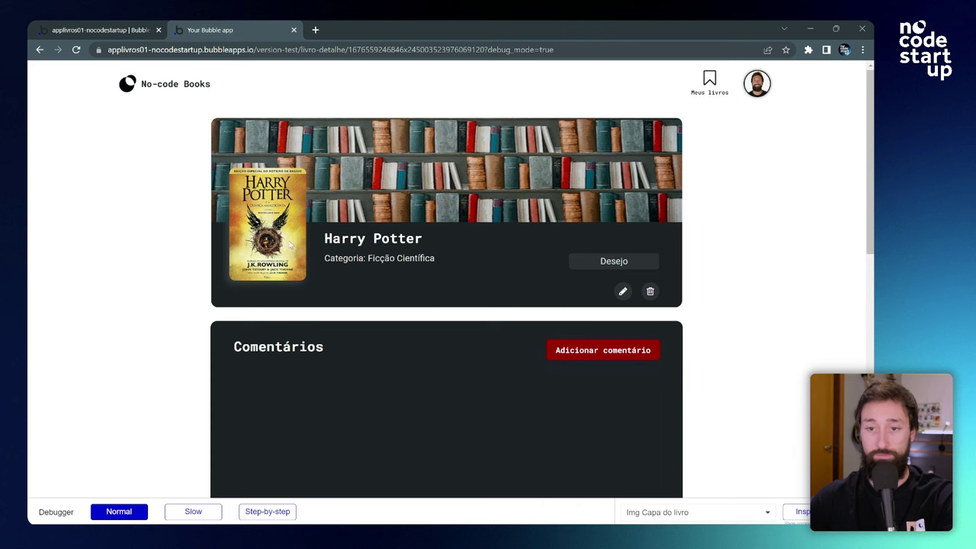
{"action": "triple_click", "coordinate": [371, 258]}
{"action": "key", "text": "ctrl+c"}
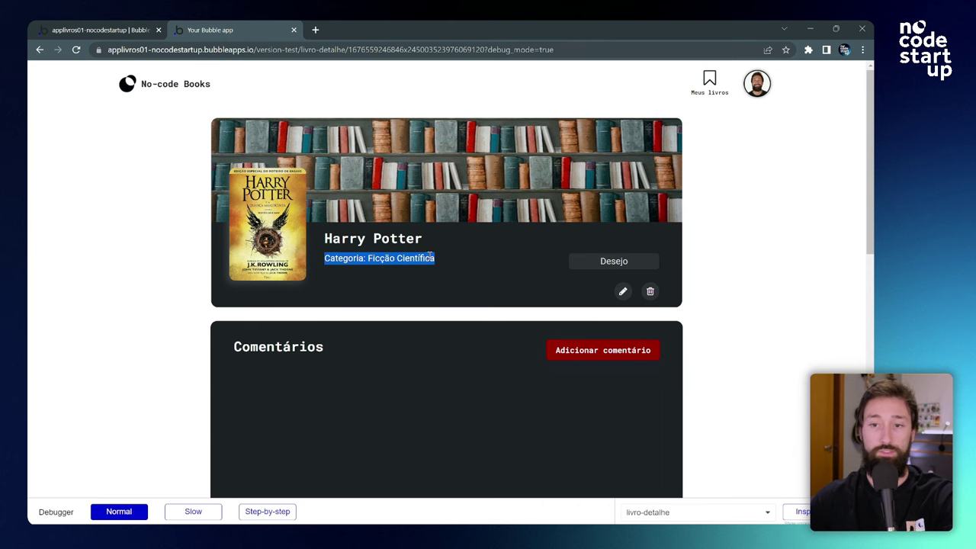
{"action": "key", "text": "ctrl+Tab"}
{"action": "triple_click", "coordinate": [251, 236]}
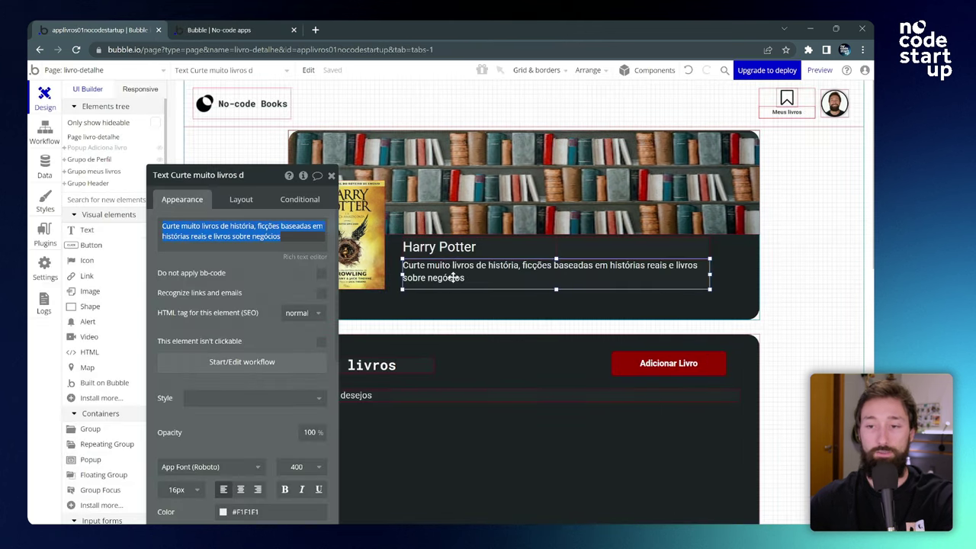
{"action": "left_click", "coordinate": [252, 236]}
{"action": "left_click_drag", "start_coordinate": [286, 238], "coordinate": [149, 221]}
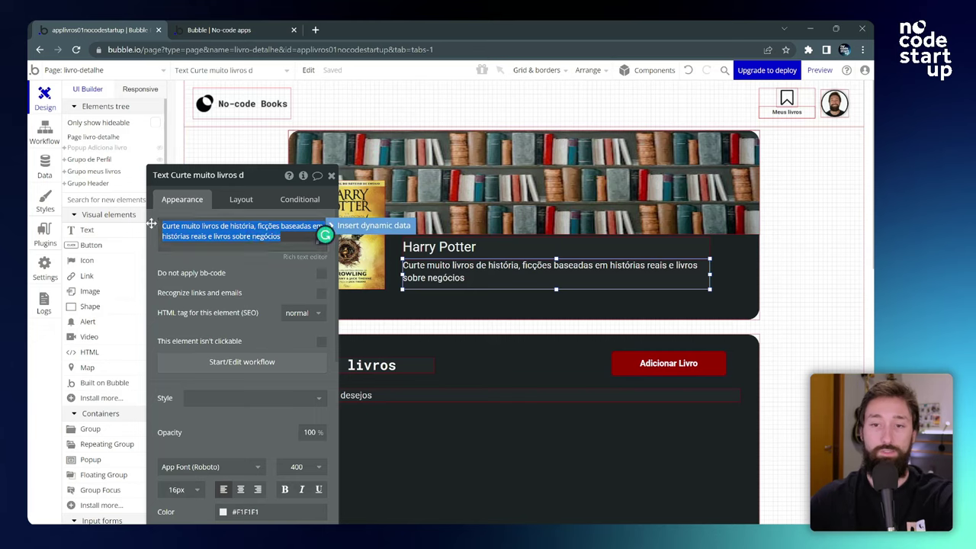
{"action": "key", "text": "ctrl+v"}
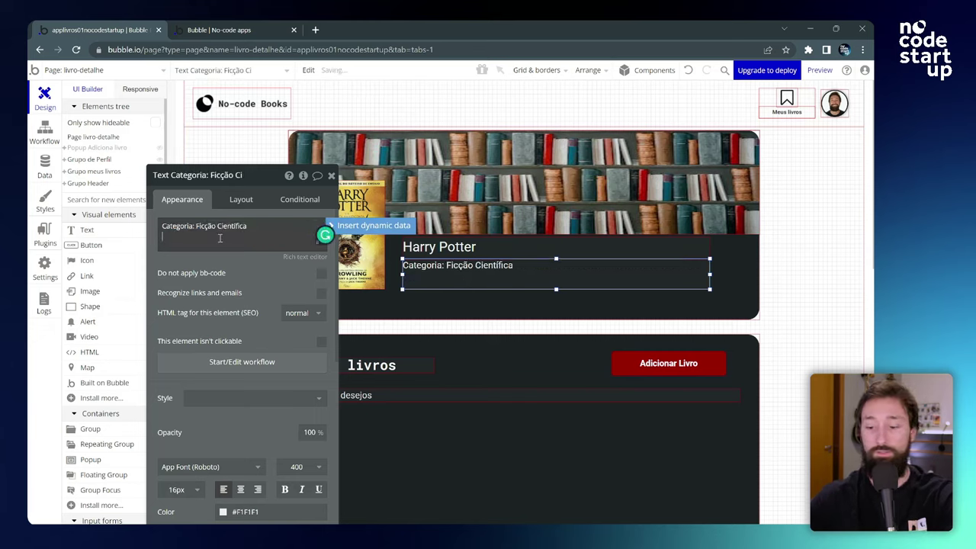
Step: Change the Meus livros heading of the lower card to "Comentários"
{"action": "left_click", "coordinate": [374, 366]}
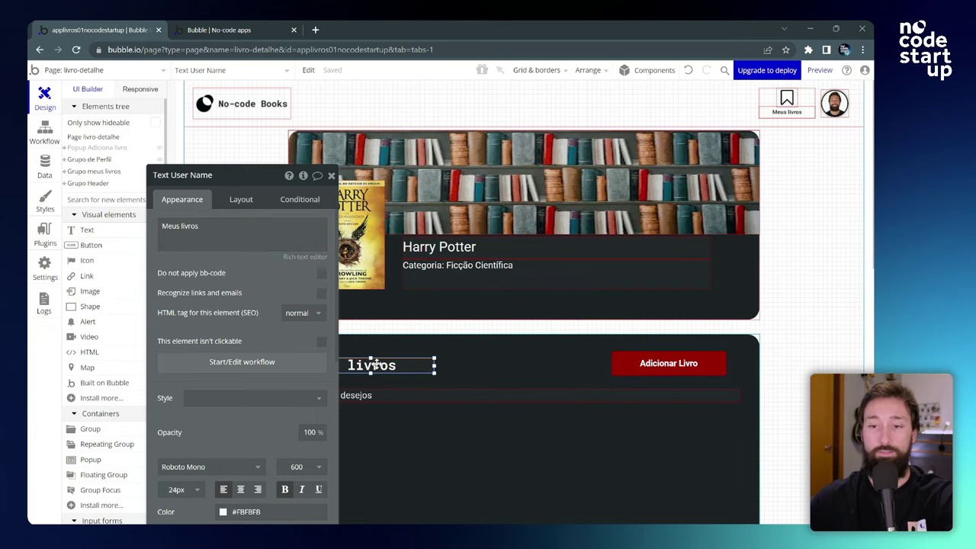
{"action": "triple_click", "coordinate": [244, 236]}
{"action": "type", "text": "Comen"}
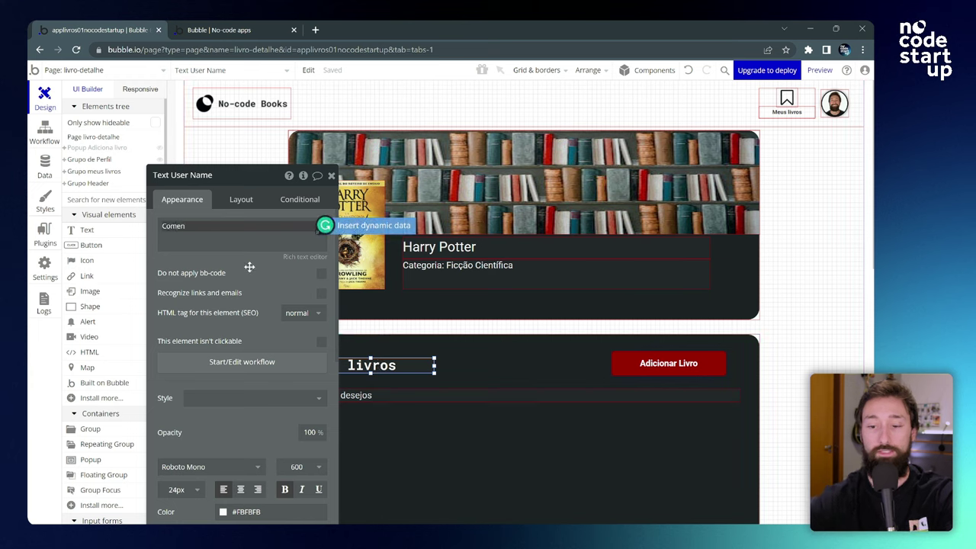
{"action": "type", "text": "tários"}
{"action": "left_click", "coordinate": [436, 422]}
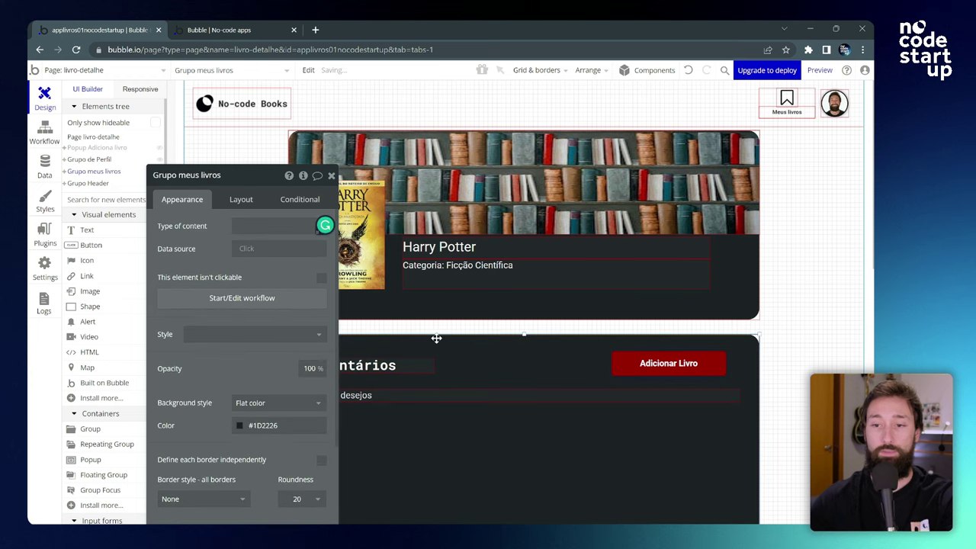
Step: Relabel the red button in the Comentários card as "Adicionar Comentário"
{"action": "left_click", "coordinate": [669, 363]}
{"action": "left_click", "coordinate": [126, 214]}
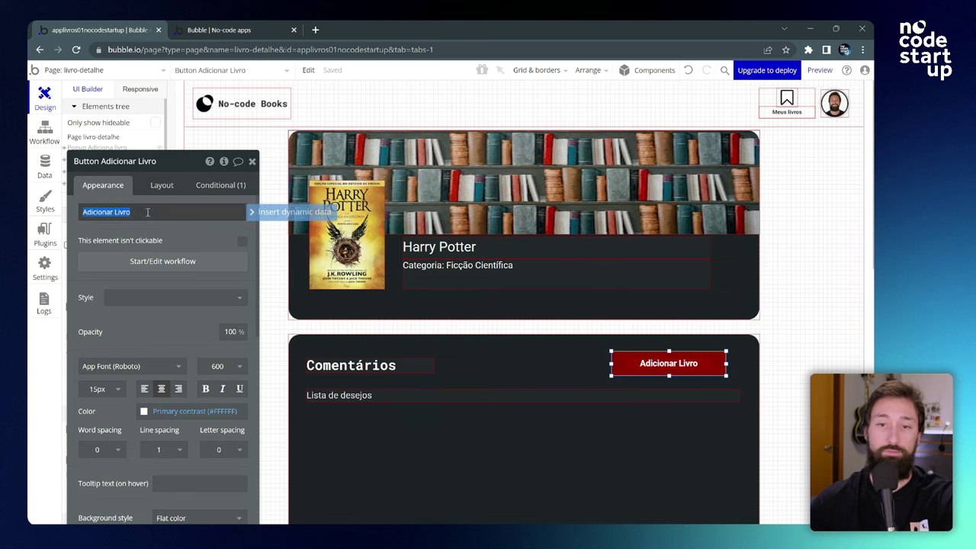
{"action": "left_click", "coordinate": [125, 214]}
{"action": "left_click_drag", "start_coordinate": [112, 212], "coordinate": [148, 215]}
{"action": "type", "text": "Come"}
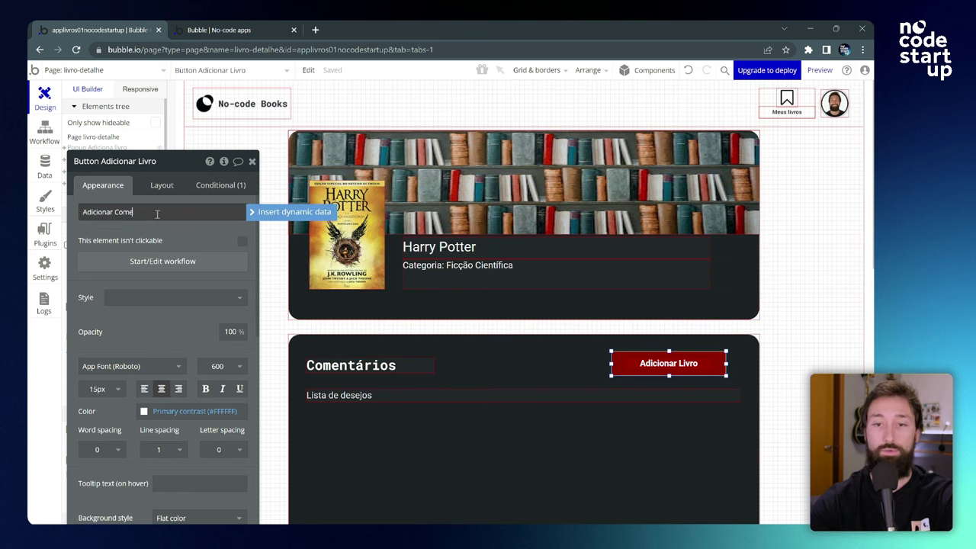
{"action": "type", "text": "ntário"}
Step: Delete the Lista de desejos, Lendo and remaining shelf label texts from the Comentários card
{"action": "left_click", "coordinate": [349, 392]}
{"action": "scroll", "coordinate": [384, 370], "scroll_direction": "down", "scroll_amount": 3}
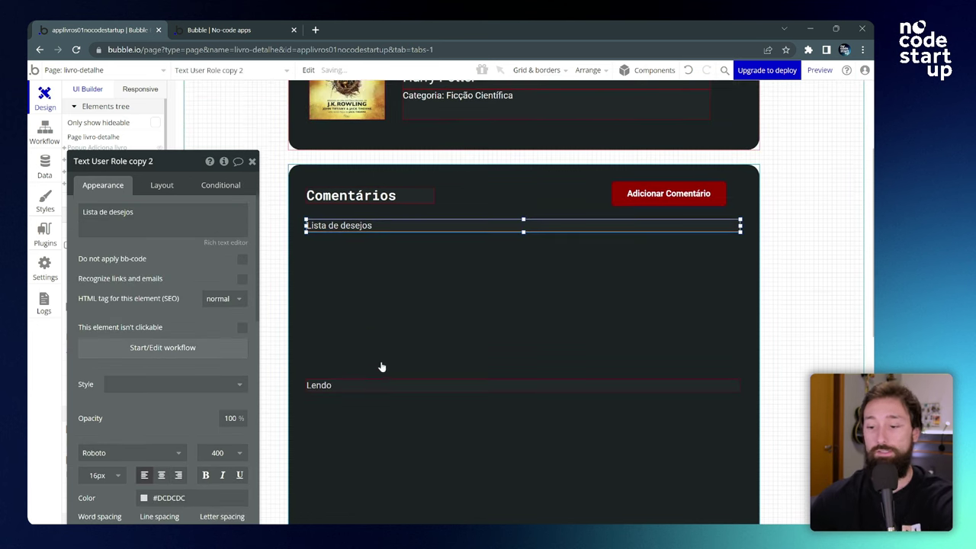
{"action": "key", "text": "Delete"}
{"action": "left_click", "coordinate": [355, 390]}
{"action": "scroll", "coordinate": [360, 387], "scroll_direction": "down", "scroll_amount": 3}
{"action": "key", "text": "Delete"}
{"action": "left_click", "coordinate": [340, 441]}
{"action": "key", "text": "Delete"}
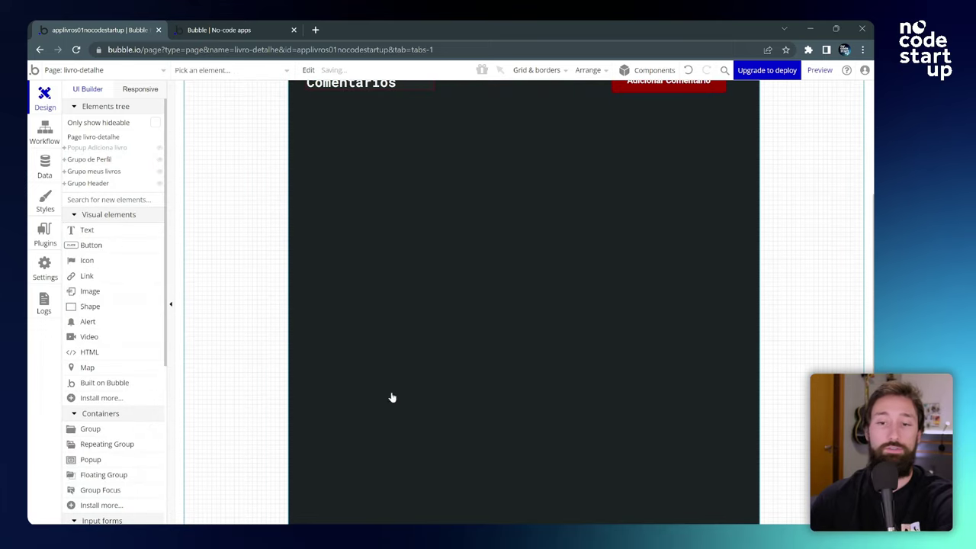
Step: Switch to the reference app's preview and examine the Desejo status label on the book card
{"action": "scroll", "coordinate": [382, 381], "scroll_direction": "up", "scroll_amount": 5}
{"action": "key", "text": "ctrl+Tab"}
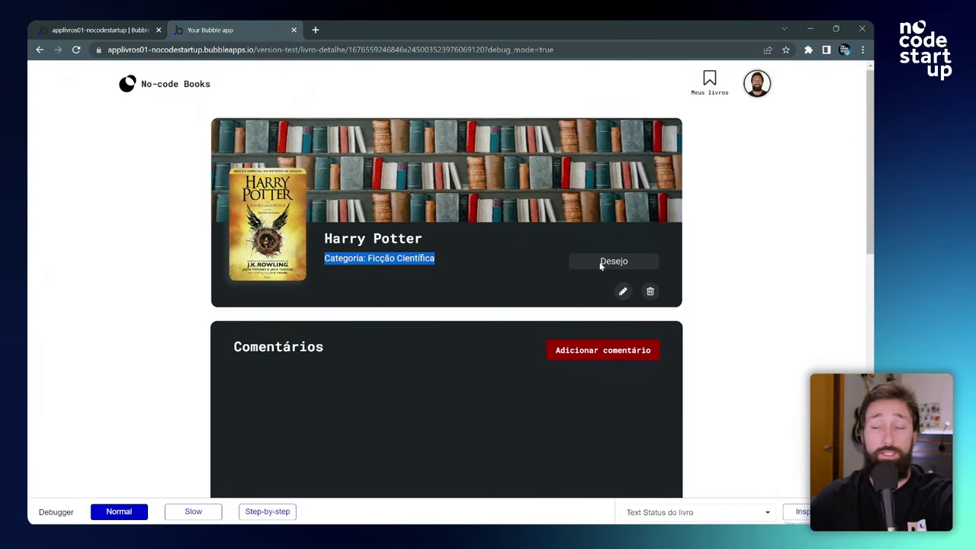
{"action": "double_click", "coordinate": [625, 262]}
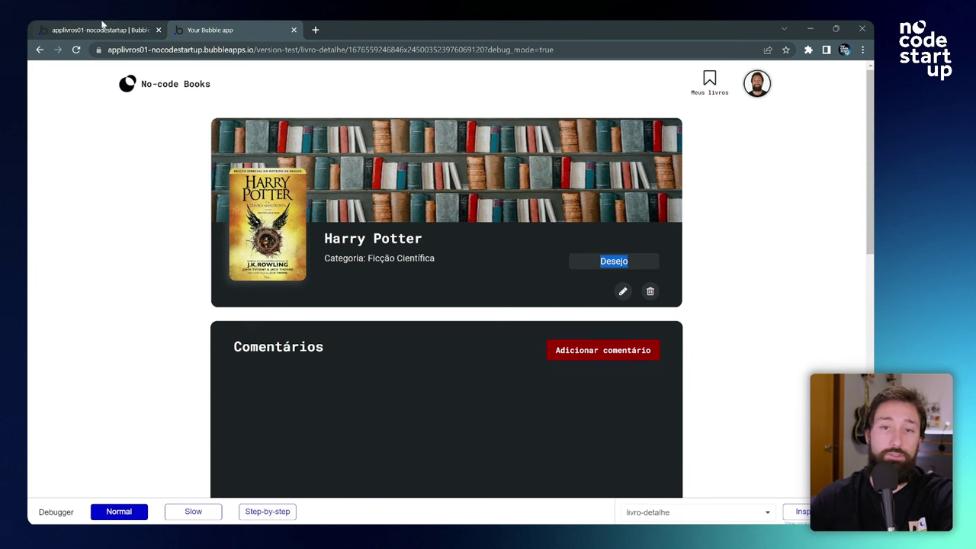
Step: Switch to the reference app's editor and open its livro-detalhe page
{"action": "left_click", "coordinate": [100, 27]}
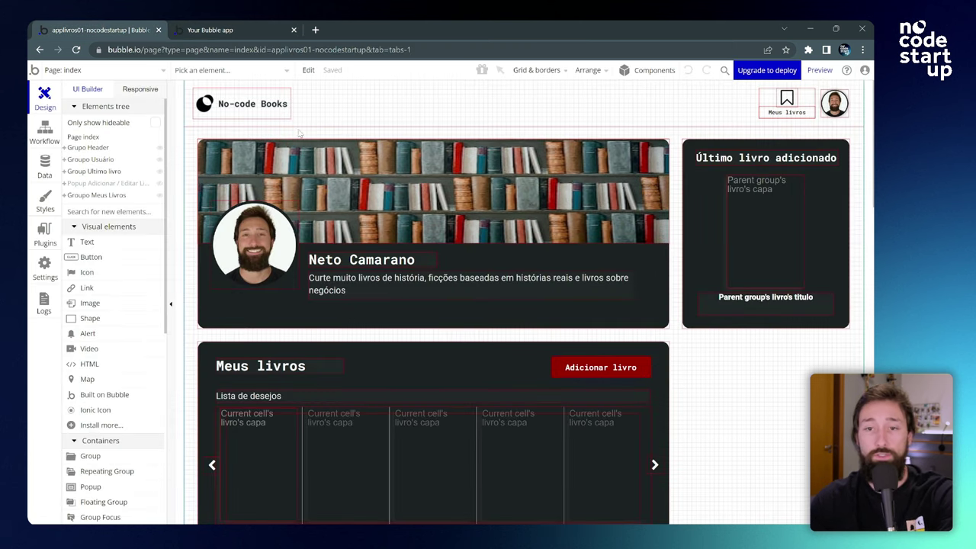
{"action": "left_click", "coordinate": [113, 71]}
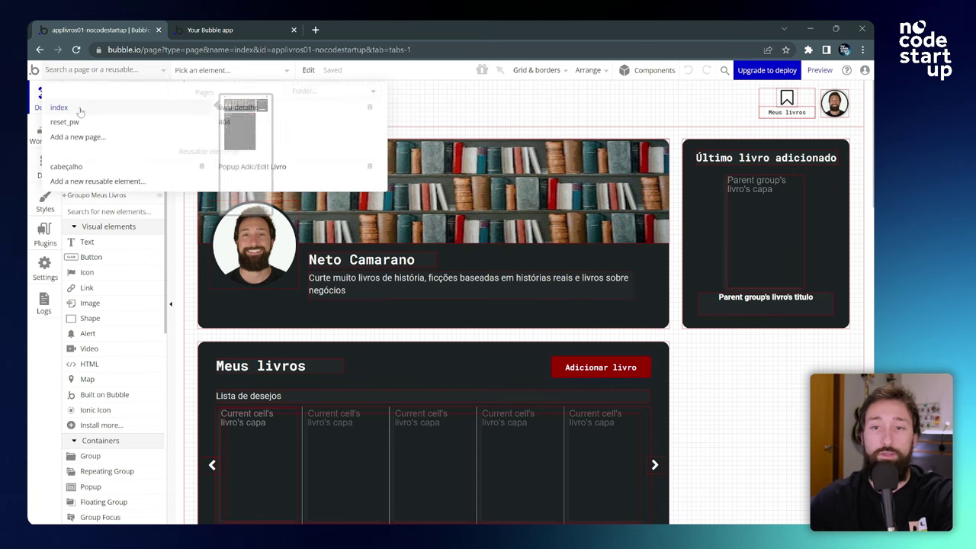
{"action": "left_click", "coordinate": [239, 105]}
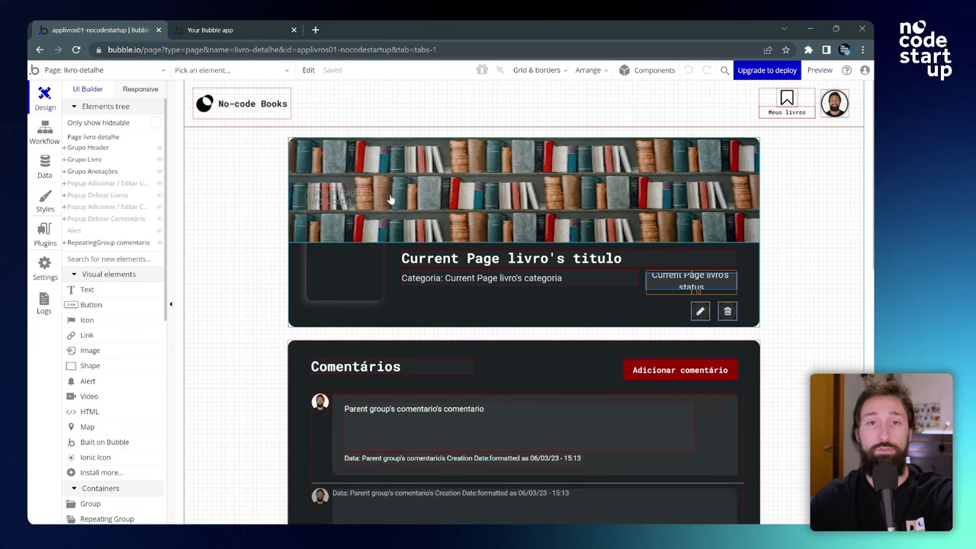
Step: Copy the book status text together with the pencil and trash icons from the reference book card
{"action": "scroll", "coordinate": [443, 229], "scroll_direction": "down", "scroll_amount": 1}
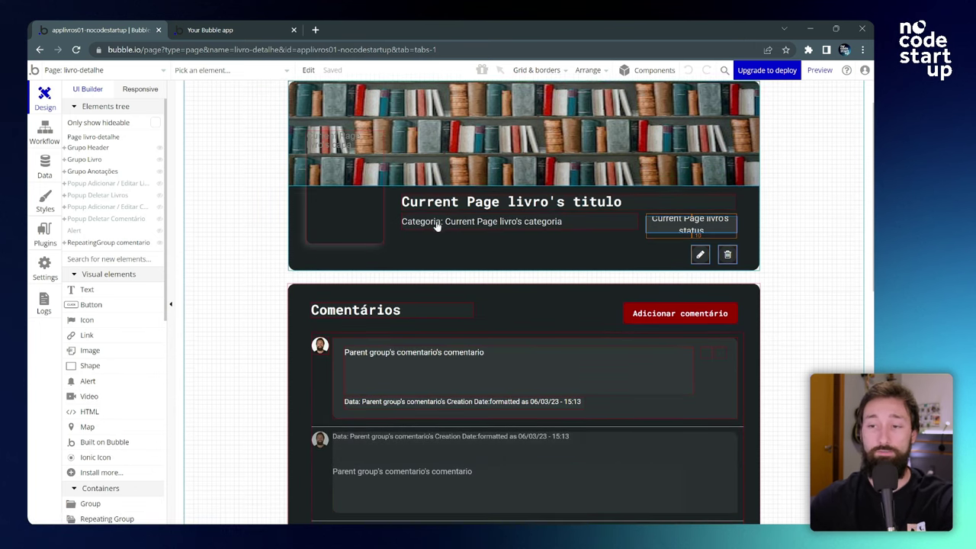
{"action": "double_click", "coordinate": [695, 222]}
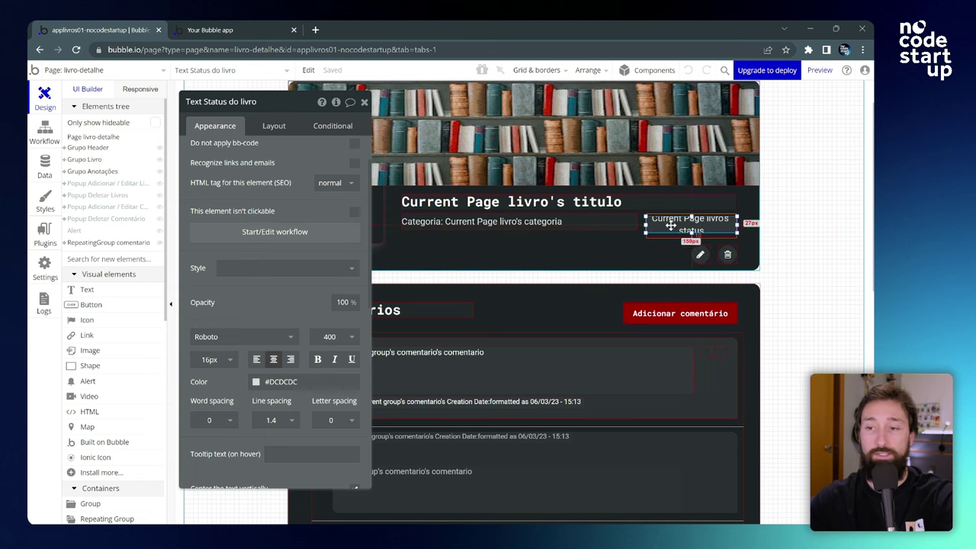
{"action": "left_click", "coordinate": [701, 257]}
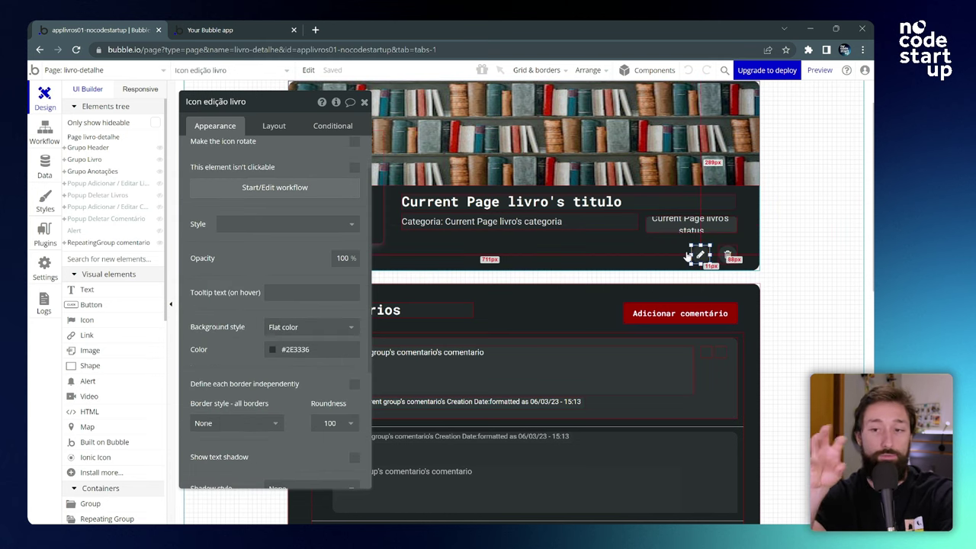
{"action": "left_click", "coordinate": [728, 257]}
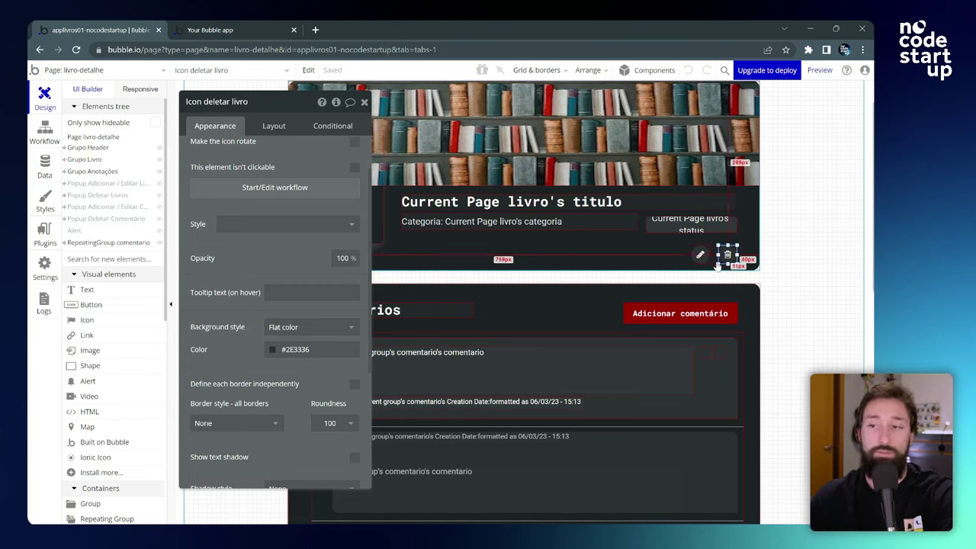
{"action": "left_click", "coordinate": [696, 233], "text": "shift"}
{"action": "left_click", "coordinate": [700, 254], "text": "shift"}
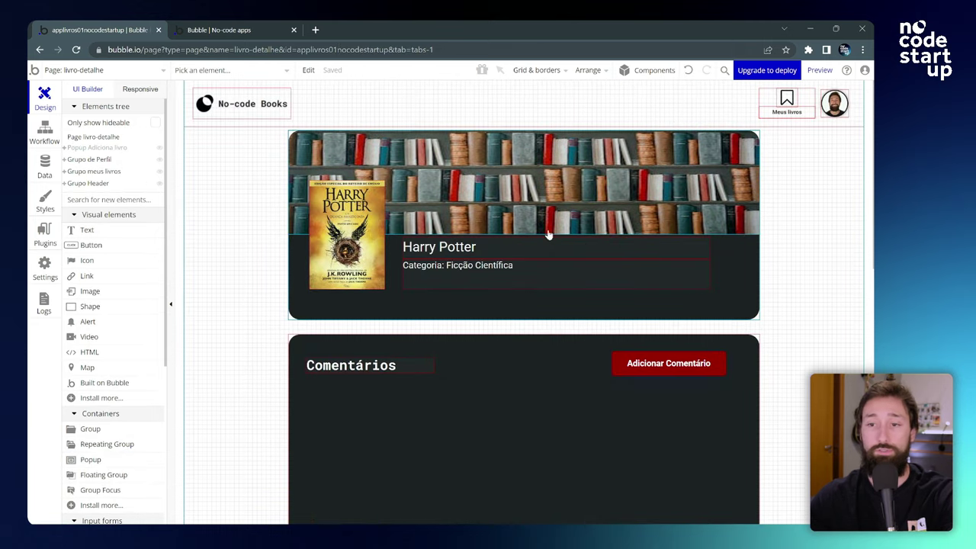
Step: Paste the status text and both icons into the own app's Harry Potter card, beside the category and below the shelf image
{"action": "double_click", "coordinate": [561, 219]}
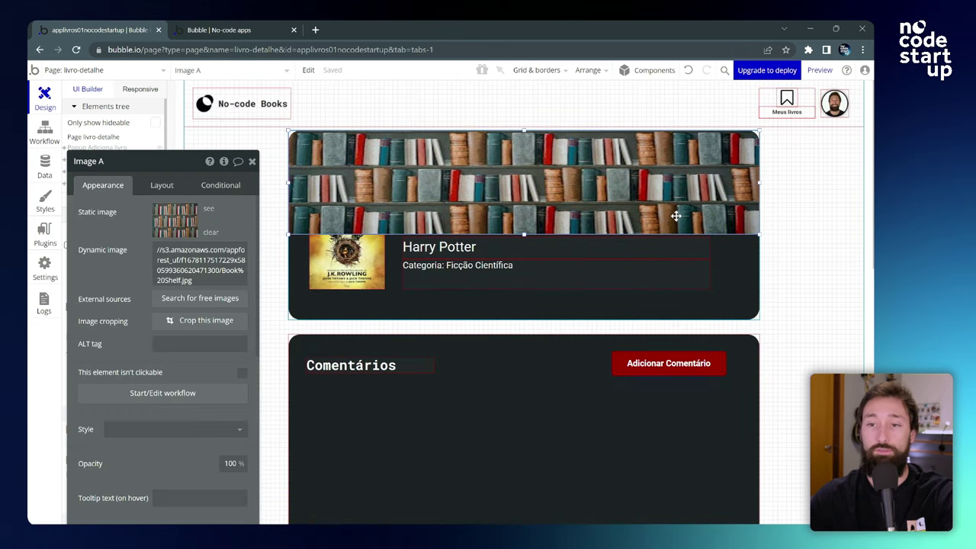
{"action": "key", "text": "ctrl+v"}
{"action": "left_click_drag", "start_coordinate": [612, 222], "coordinate": [715, 269]}
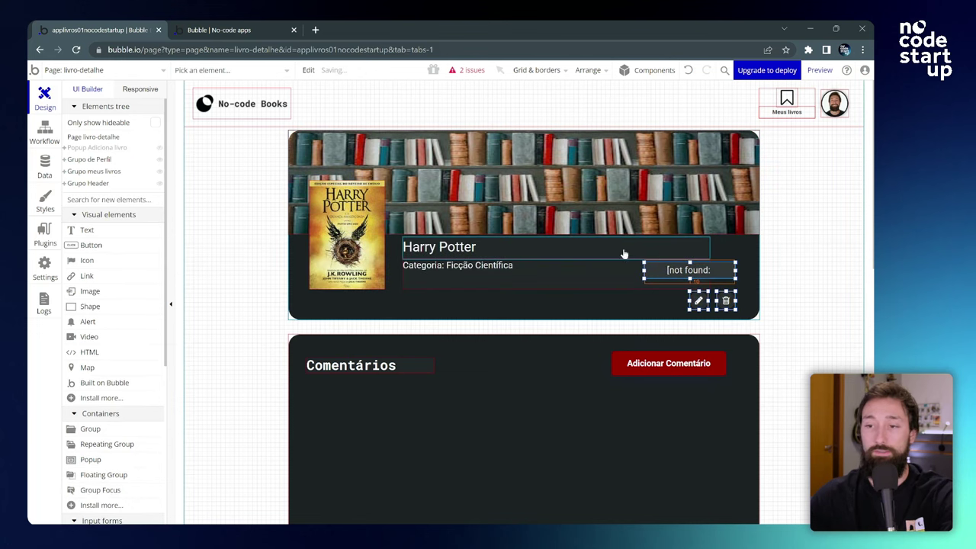
Step: Replace the pasted status text's dynamic content with "Lendo"
{"action": "double_click", "coordinate": [547, 246]}
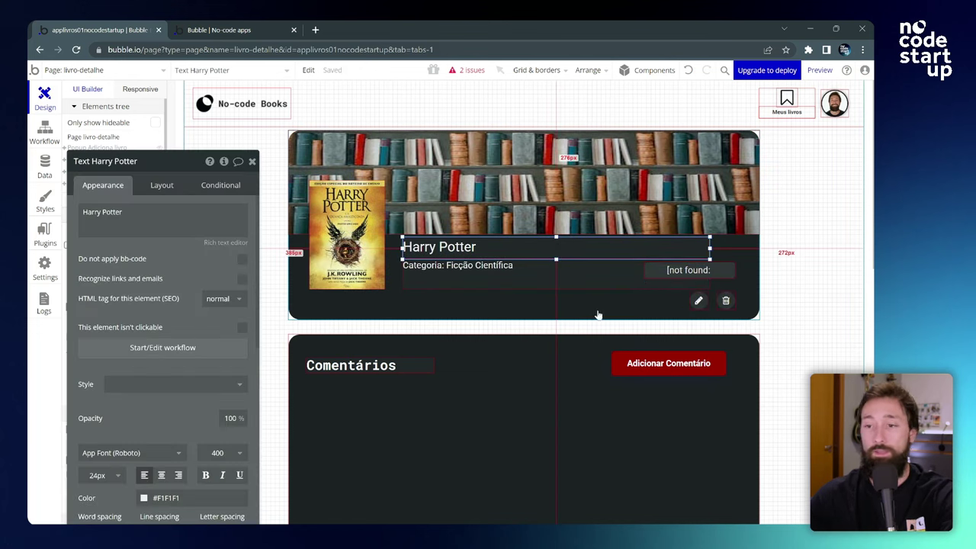
{"action": "left_click", "coordinate": [692, 272]}
{"action": "left_click", "coordinate": [198, 219]}
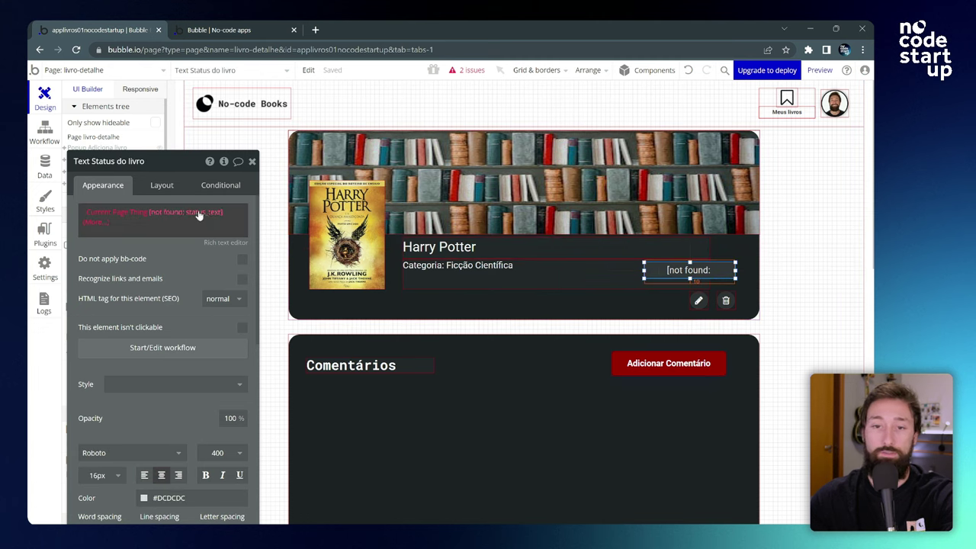
{"action": "key", "text": "BackSpace"}
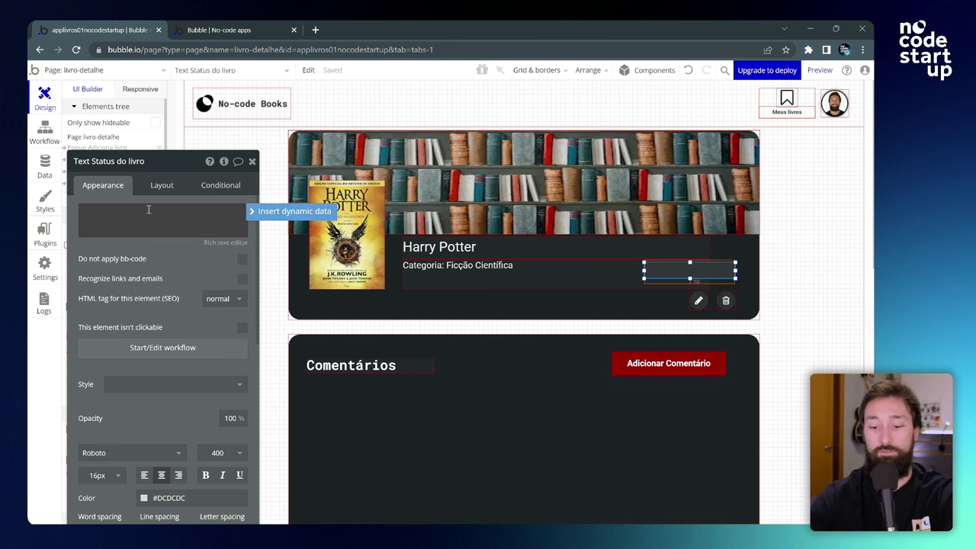
{"action": "type", "text": "Lendo"}
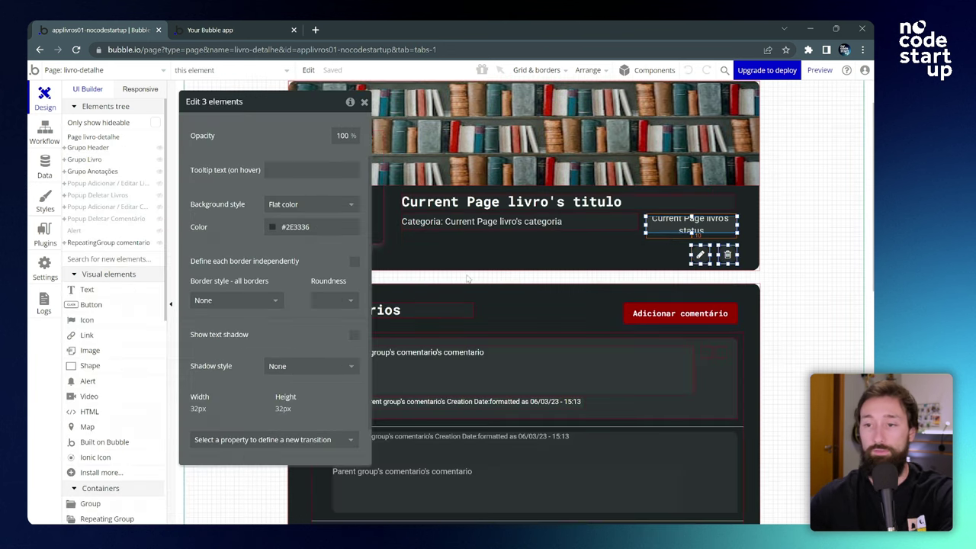
{"action": "key", "text": "alt+Tab"}
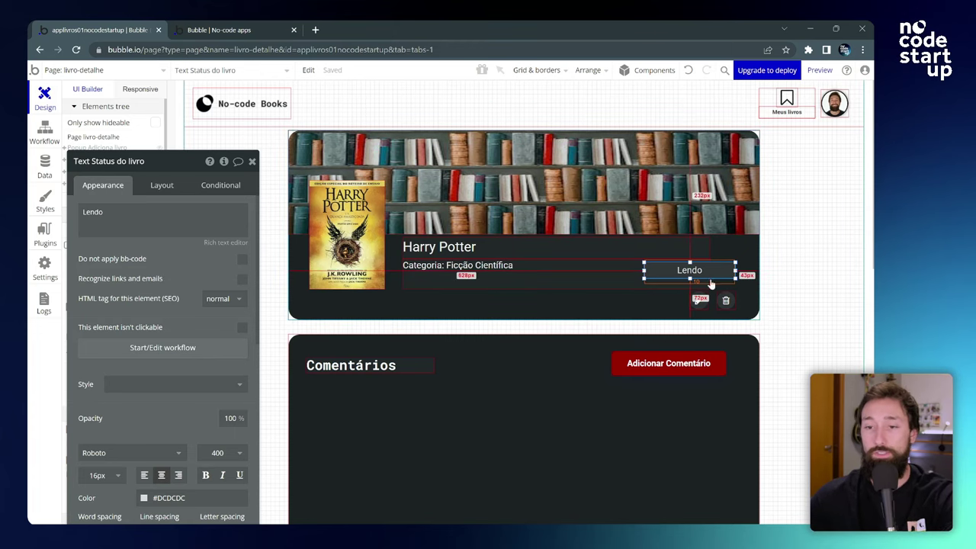
Step: Preview the book detail page and examine the delete confirmation popup and edit icon in the reference app's preview
{"action": "left_click", "coordinate": [820, 69]}
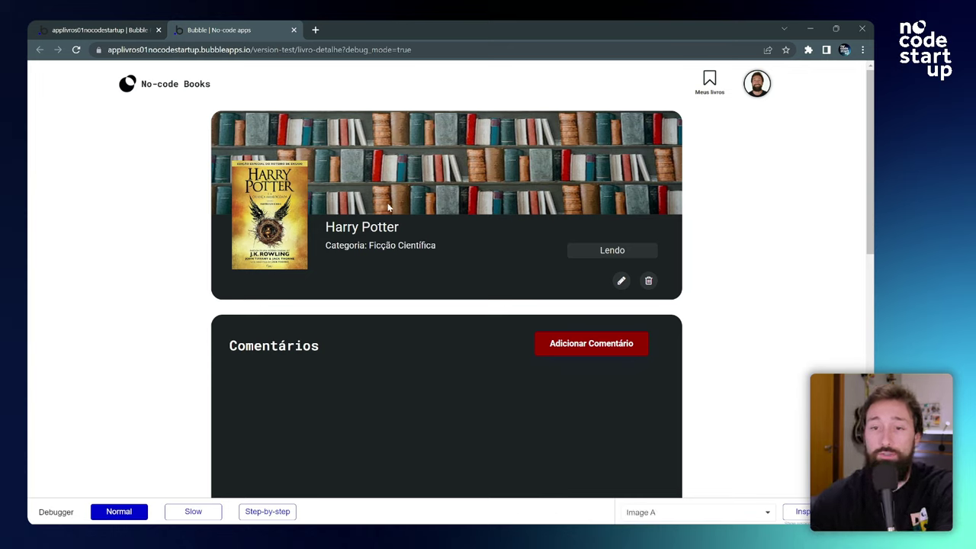
{"action": "key", "text": "alt+Tab"}
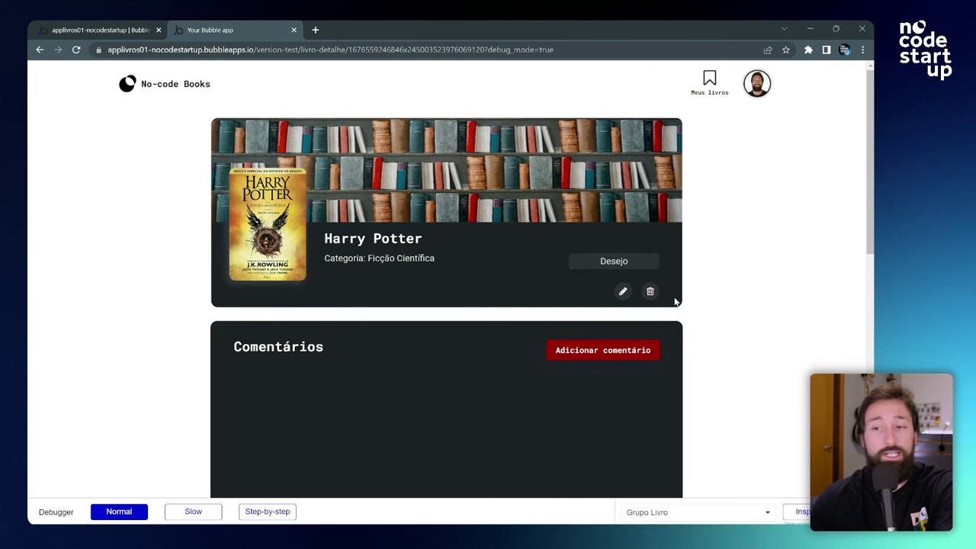
{"action": "left_click", "coordinate": [649, 292]}
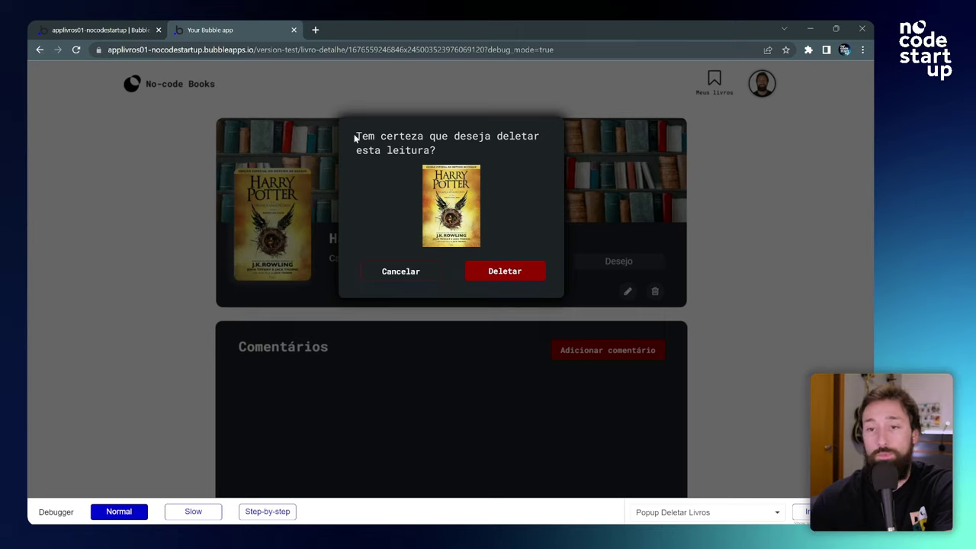
{"action": "left_click_drag", "start_coordinate": [355, 137], "coordinate": [406, 138]}
{"action": "left_click", "coordinate": [440, 150]}
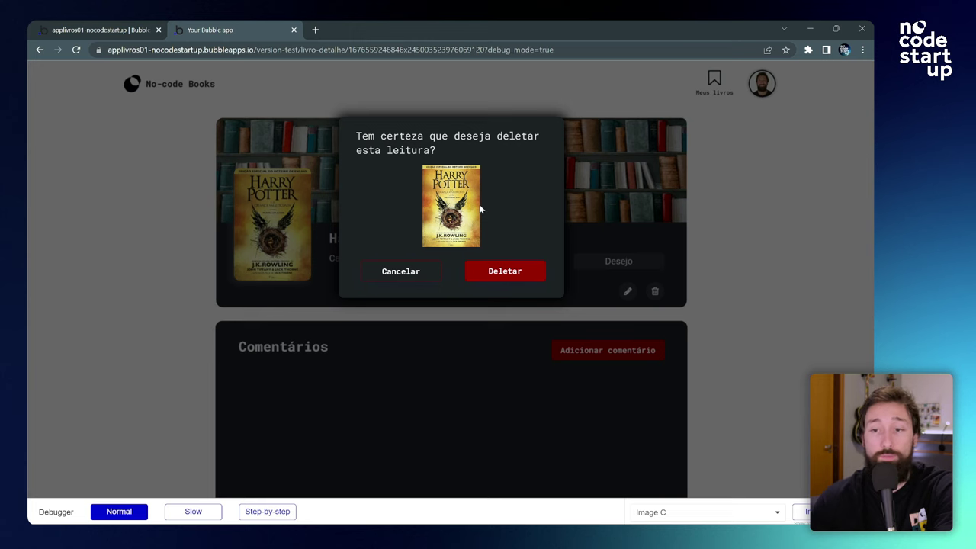
{"action": "left_click", "coordinate": [743, 221]}
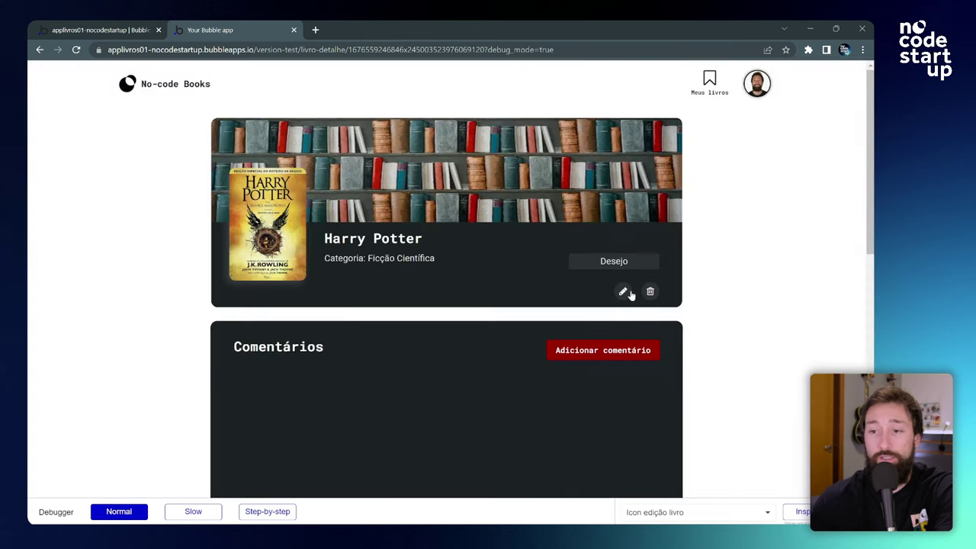
{"action": "left_click", "coordinate": [628, 291]}
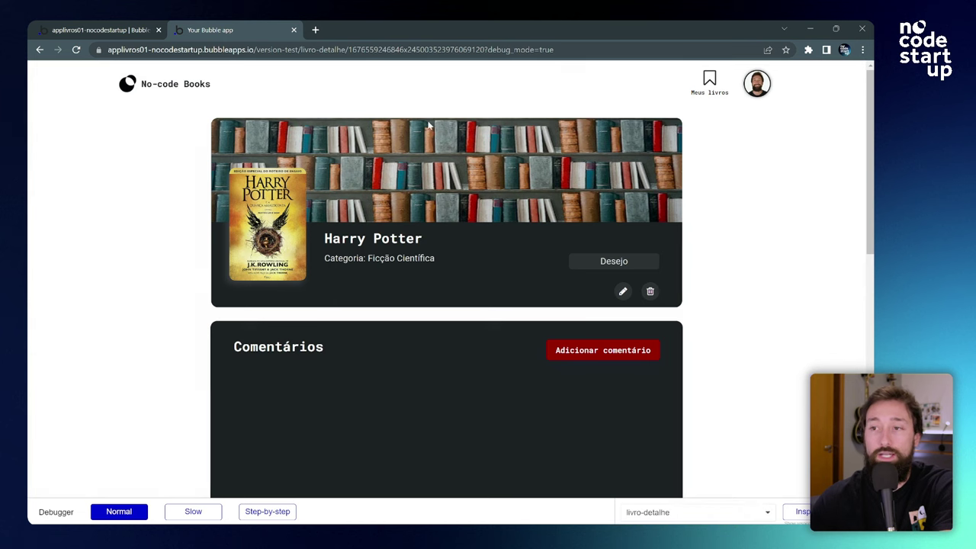
Step: Return to the own app's editor and duplicate Popup Adiciona livro on the livro-detalhe page
{"action": "left_click", "coordinate": [92, 29]}
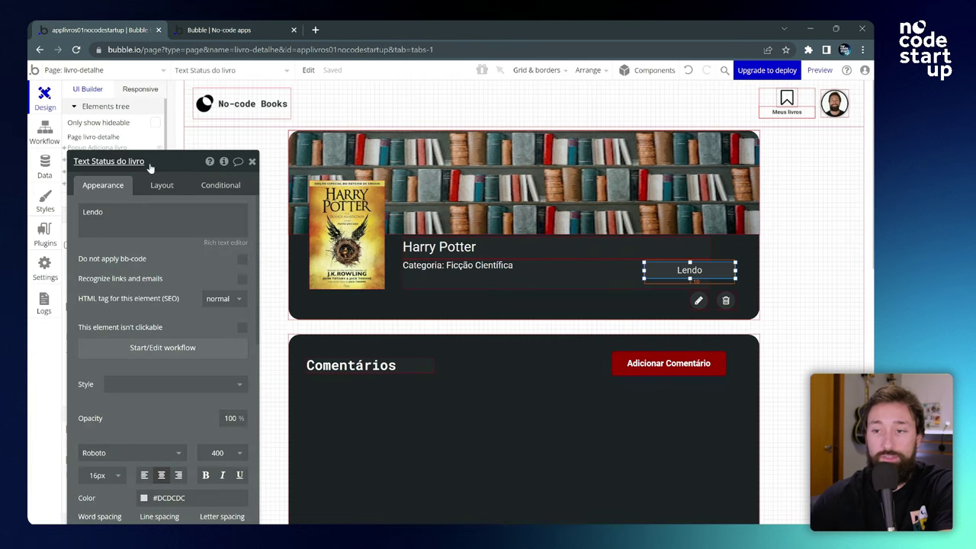
{"action": "left_click_drag", "start_coordinate": [148, 162], "coordinate": [328, 155]}
{"action": "left_click", "coordinate": [414, 155]}
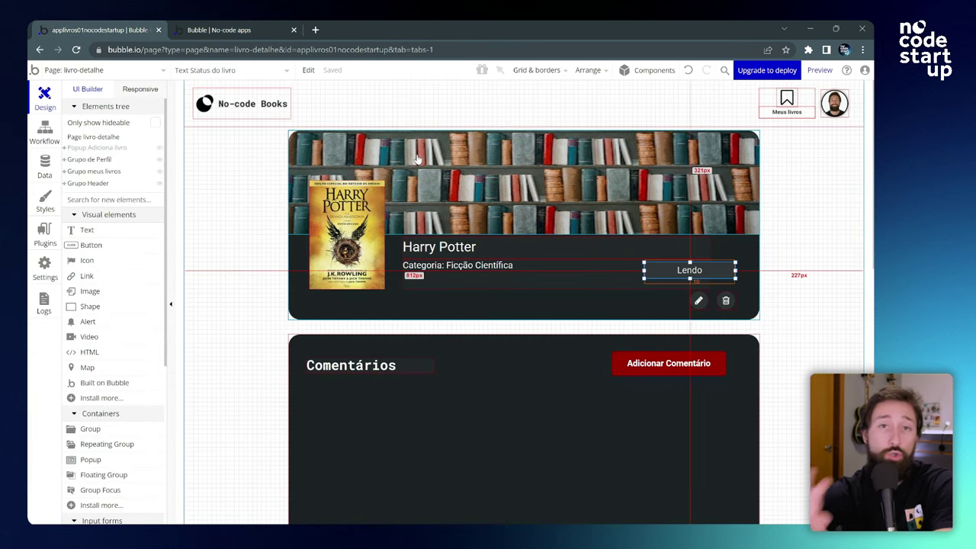
{"action": "left_click", "coordinate": [97, 147]}
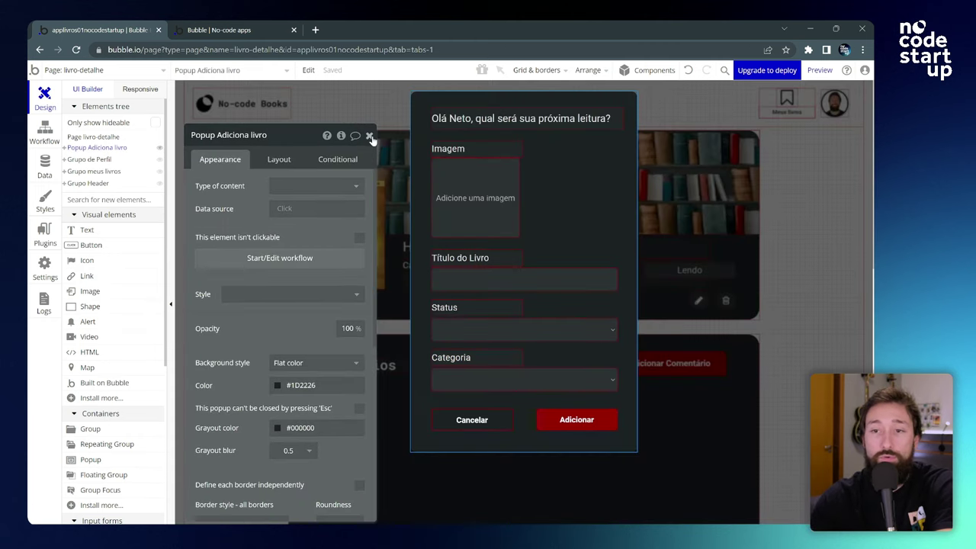
{"action": "left_click", "coordinate": [372, 140]}
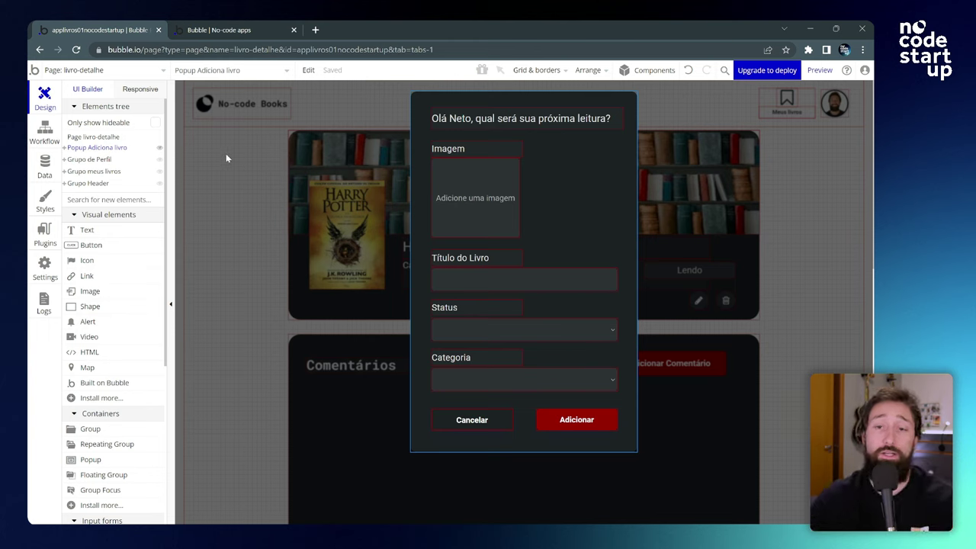
{"action": "mouse_move", "coordinate": [108, 150]}
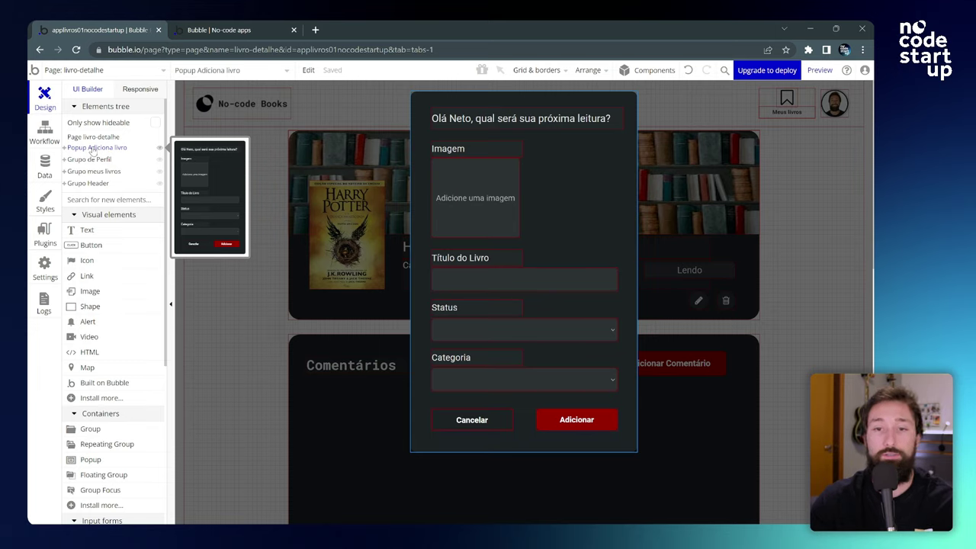
{"action": "right_click", "coordinate": [98, 148]}
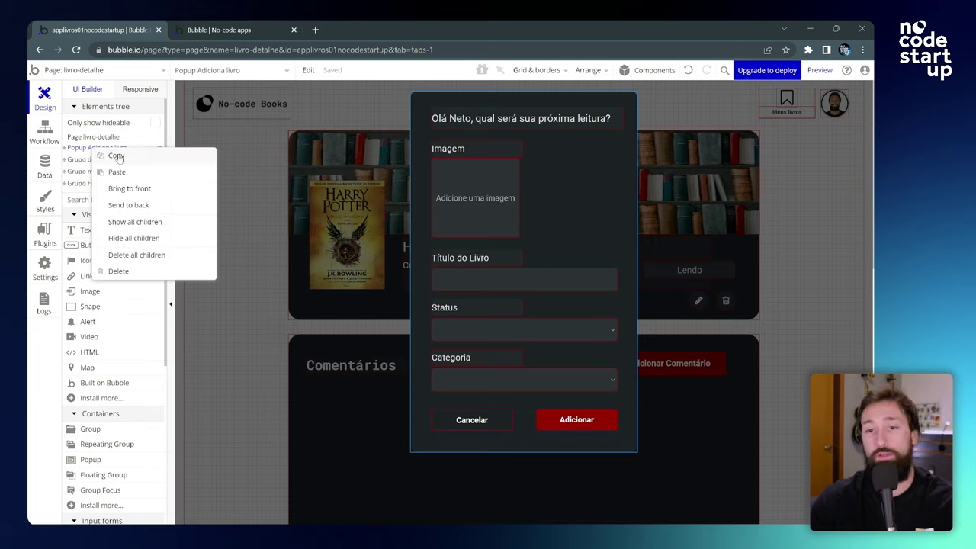
{"action": "left_click", "coordinate": [111, 156]}
{"action": "right_click", "coordinate": [92, 152]}
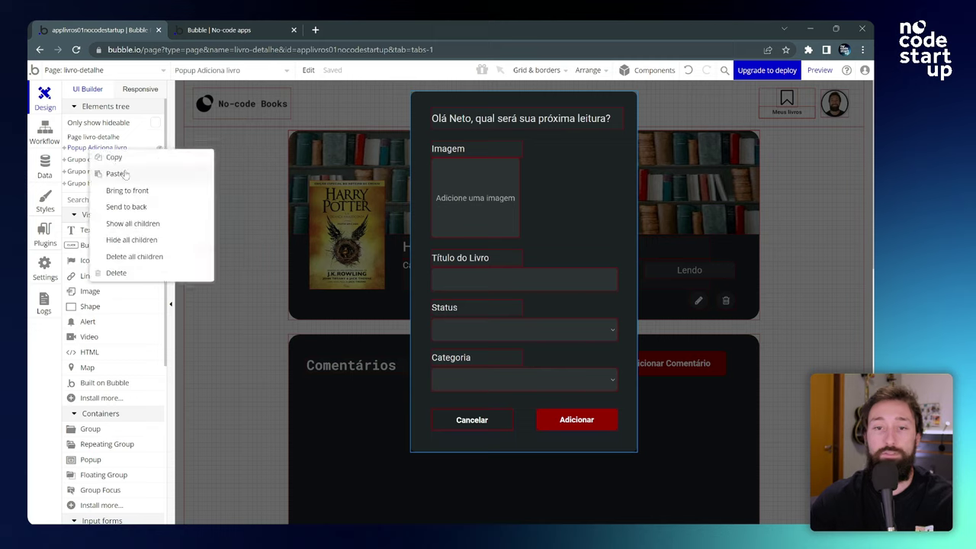
{"action": "left_click", "coordinate": [115, 175]}
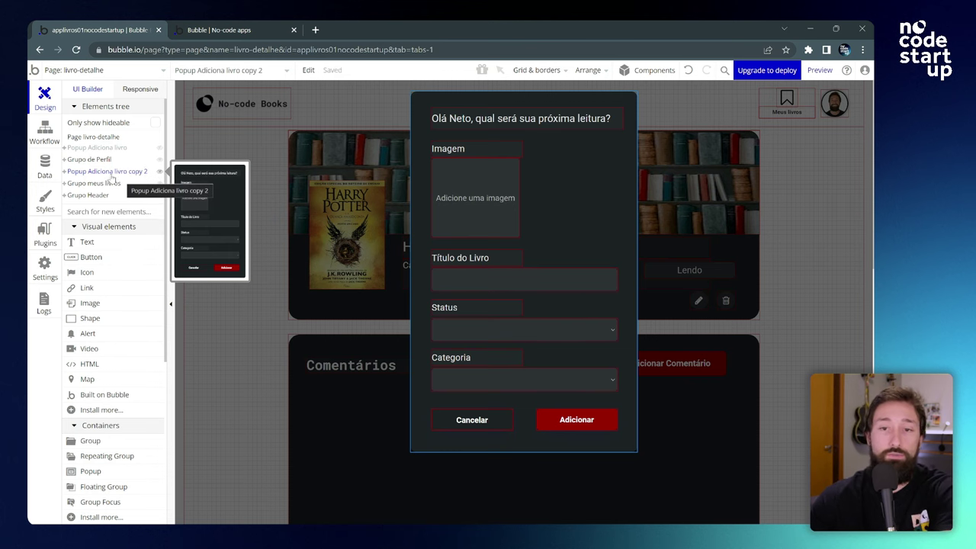
Step: Rename the duplicated popup as "Popup Deletar Livro"
{"action": "double_click", "coordinate": [116, 173]}
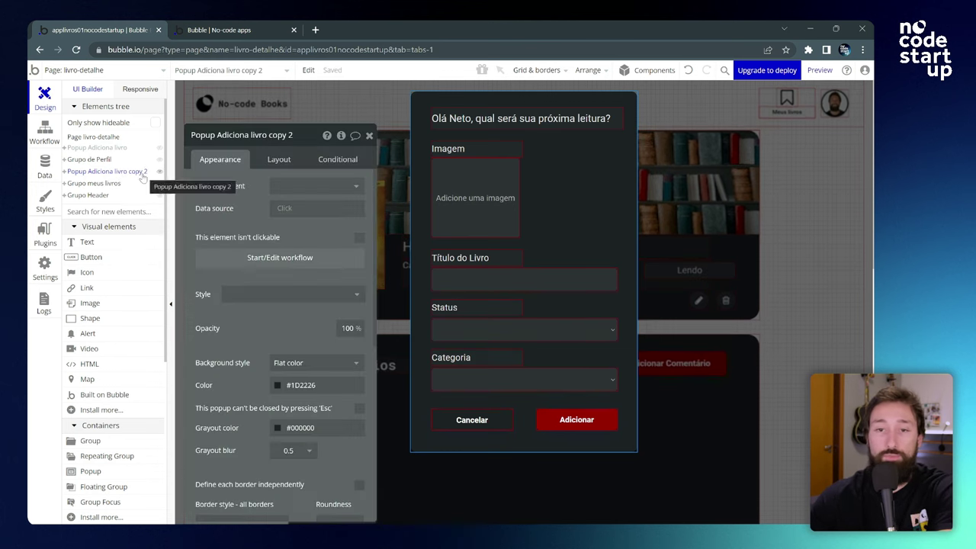
{"action": "left_click", "coordinate": [287, 135]}
{"action": "left_click_drag", "start_coordinate": [221, 135], "coordinate": [301, 137]}
{"action": "type", "text": "Deletar Livro"}
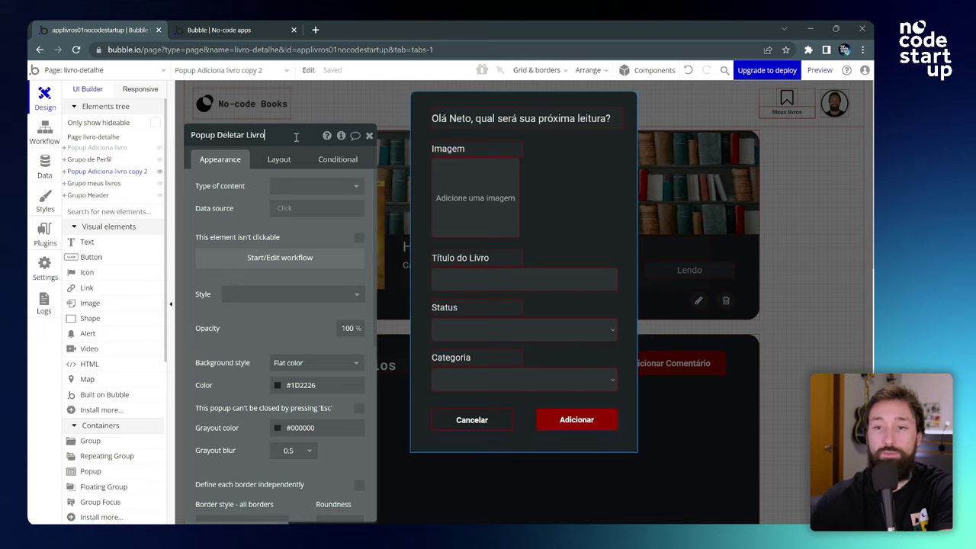
{"action": "key", "text": "Return"}
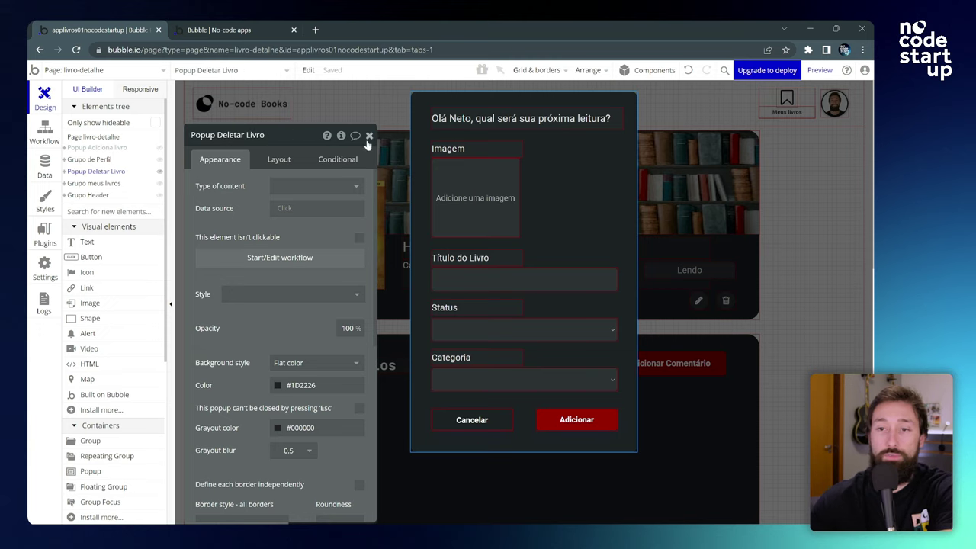
{"action": "left_click_drag", "start_coordinate": [297, 144], "coordinate": [298, 107]}
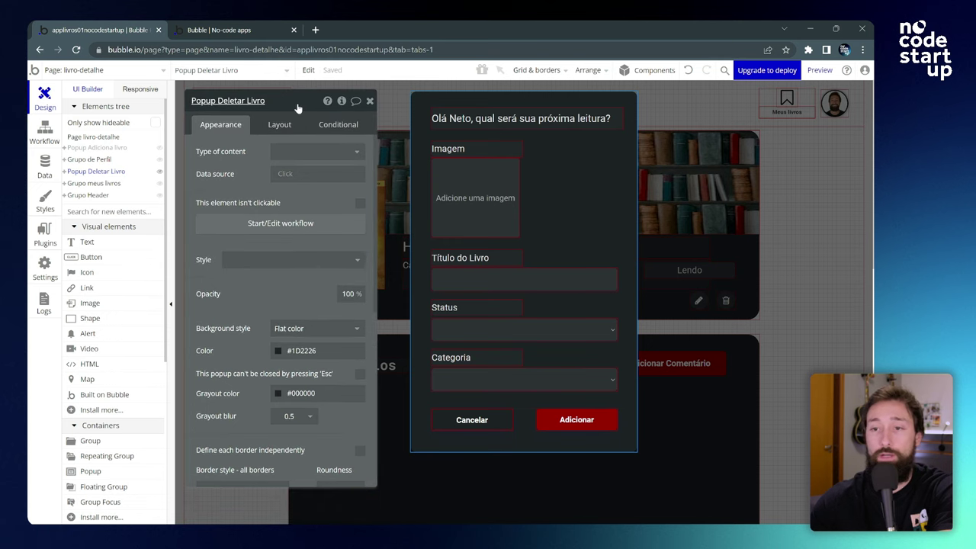
Step: Delete the Imagem, Título do Livro, Status and Categoria labels and their input fields from Popup Deletar Livro
{"action": "left_click", "coordinate": [510, 379]}
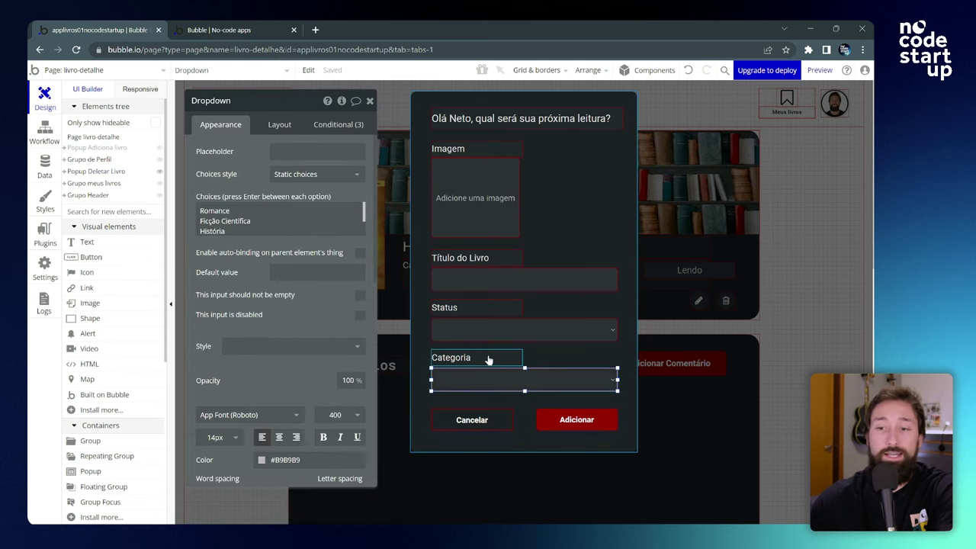
{"action": "left_click", "coordinate": [488, 359], "text": "shift"}
{"action": "left_click", "coordinate": [550, 323], "text": "shift"}
{"action": "left_click", "coordinate": [498, 311], "text": "shift"}
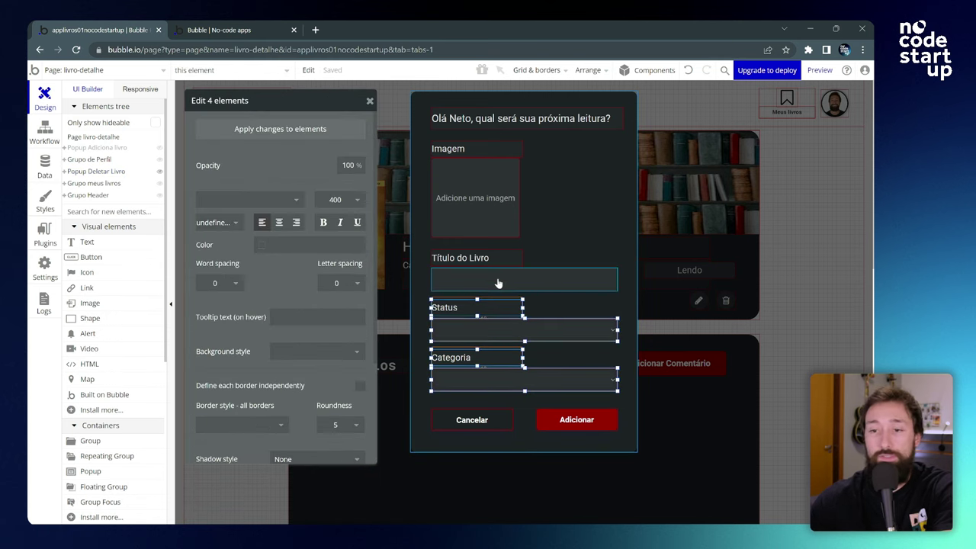
{"action": "left_click", "coordinate": [497, 282], "text": "shift"}
{"action": "left_click", "coordinate": [476, 259], "text": "shift"}
{"action": "left_click", "coordinate": [482, 206], "text": "shift"}
{"action": "left_click", "coordinate": [458, 150], "text": "shift"}
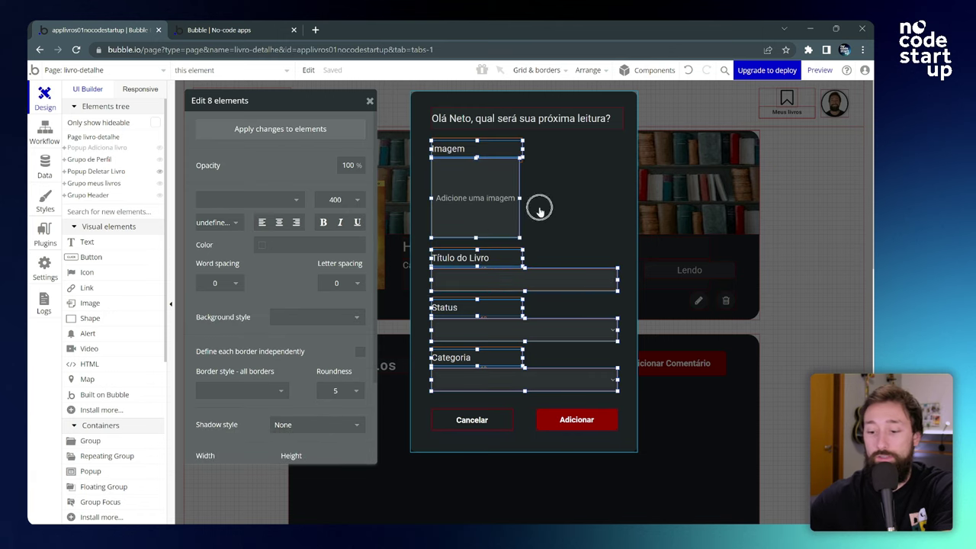
{"action": "key", "text": "Delete"}
Step: Move the Cancelar and Adicionar buttons together up to about the middle of Popup Deletar Livro
{"action": "left_click", "coordinate": [537, 215]}
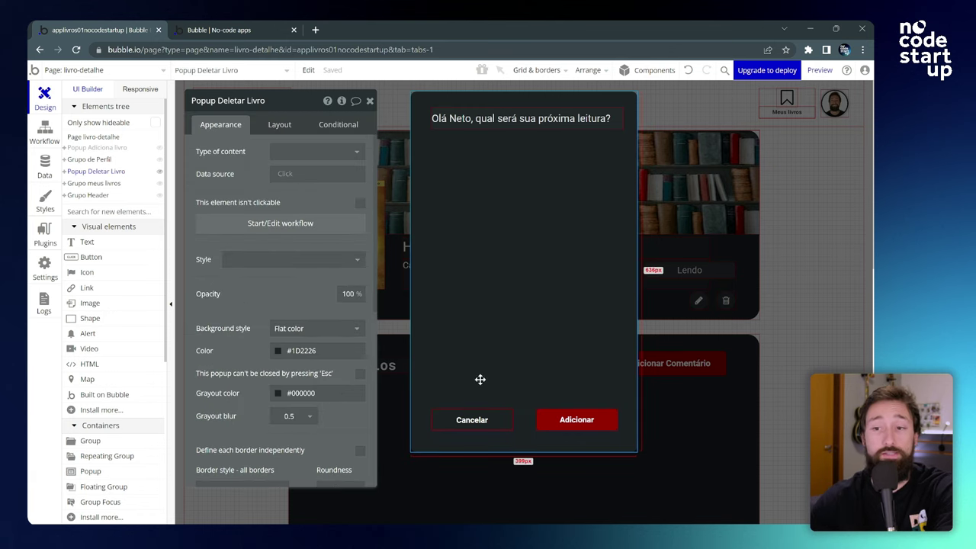
{"action": "left_click", "coordinate": [477, 421]}
{"action": "left_click", "coordinate": [586, 424], "text": "shift"}
{"action": "left_click_drag", "start_coordinate": [579, 424], "coordinate": [577, 246]}
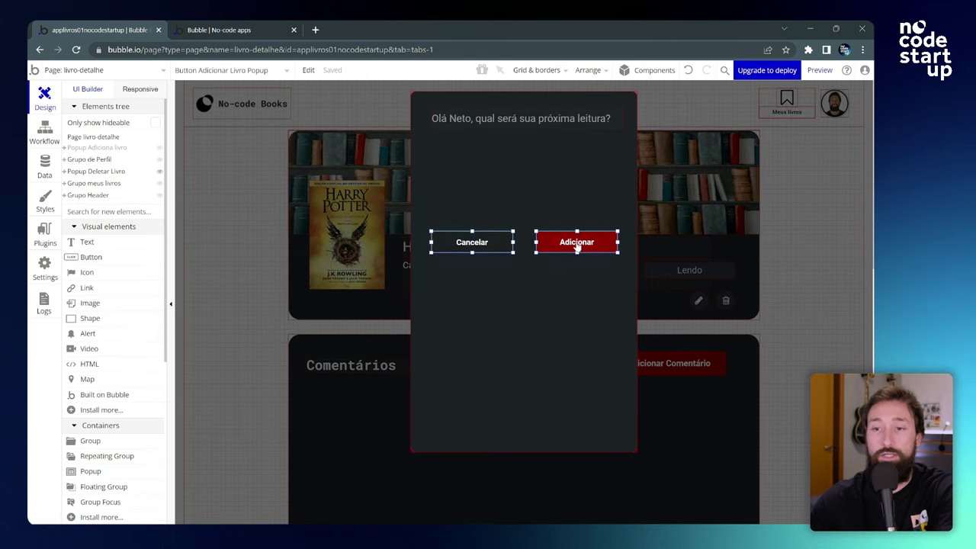
Step: Set the height of Popup Deletar Livro to 320
{"action": "double_click", "coordinate": [591, 318]}
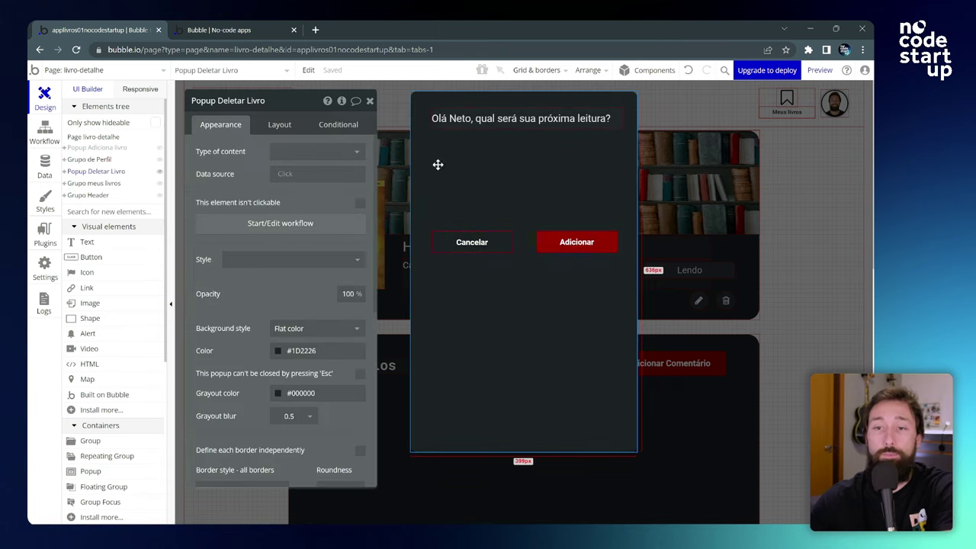
{"action": "left_click", "coordinate": [288, 128]}
{"action": "double_click", "coordinate": [310, 186]}
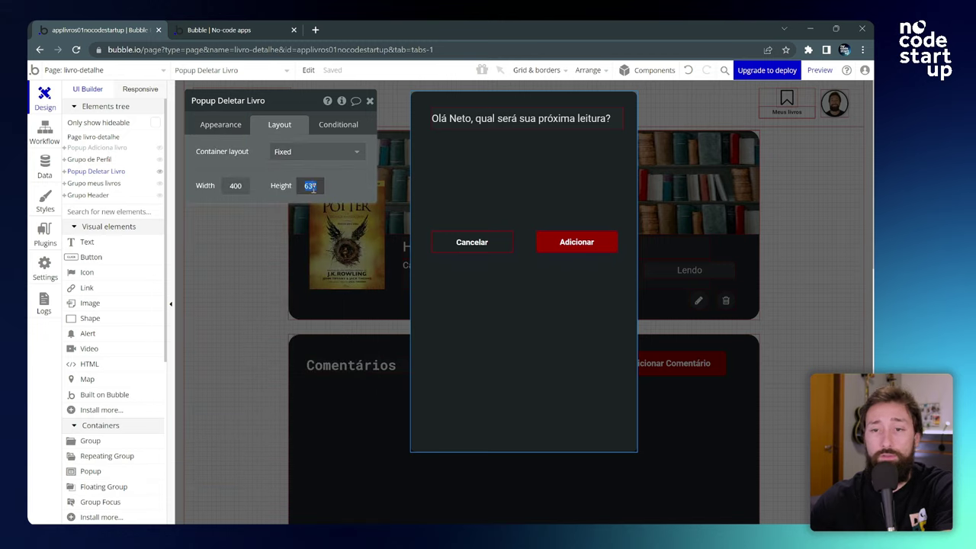
{"action": "type", "text": "320"}
{"action": "key", "text": "Return"}
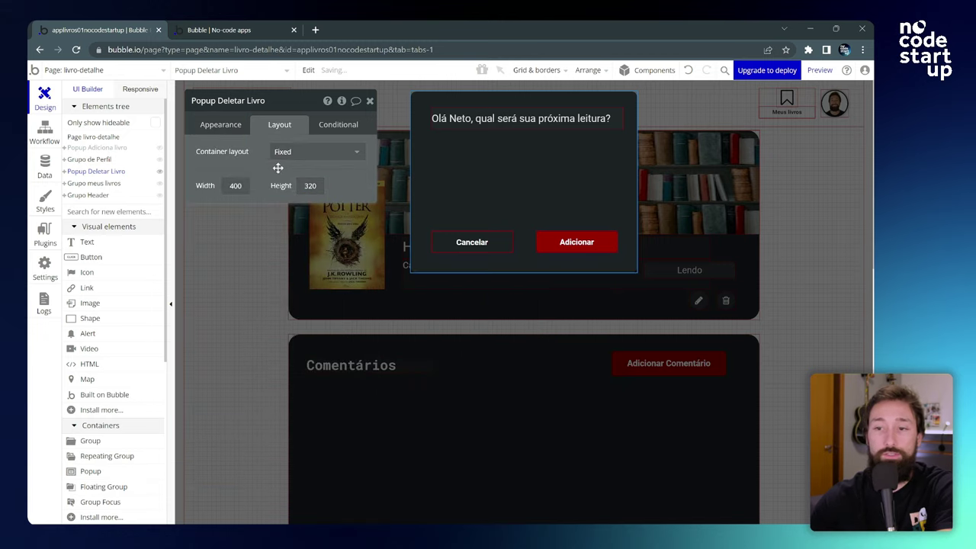
Step: Replace the popup's heading text with "Tem certeza que deseja deletar esta leitura?"
{"action": "left_click", "coordinate": [513, 122]}
{"action": "left_click", "coordinate": [221, 124]}
{"action": "triple_click", "coordinate": [280, 163]}
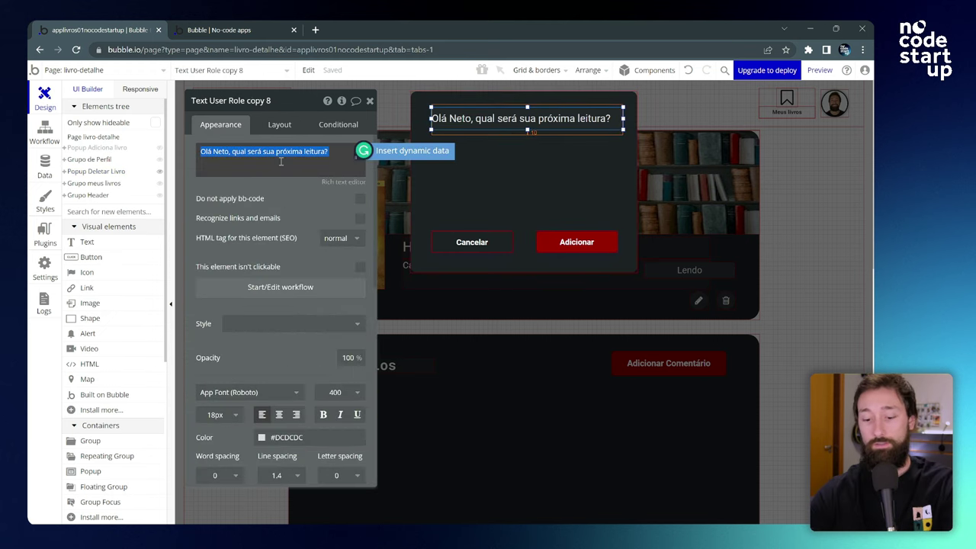
{"action": "type", "text": "Tem certeza que deseja "}
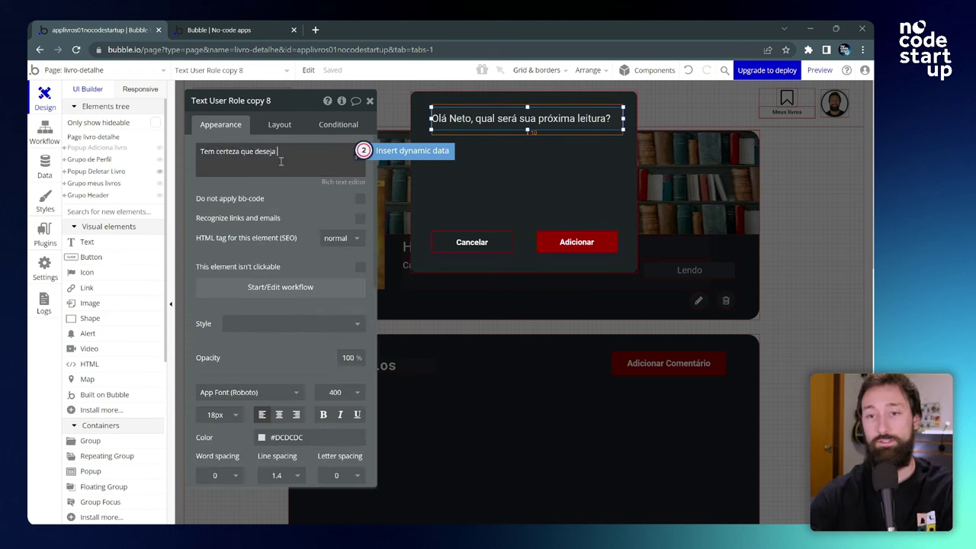
{"action": "type", "text": "deletar esta leitura?"}
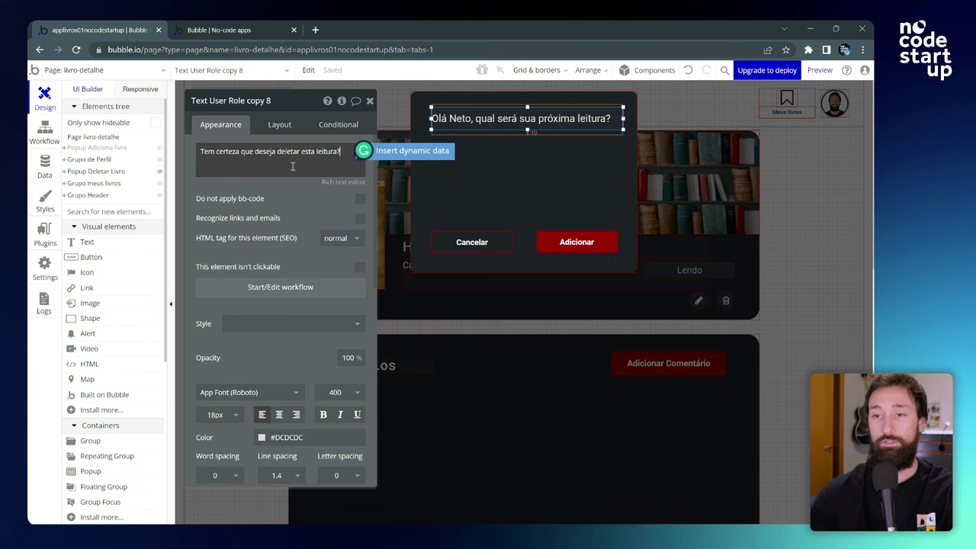
{"action": "left_click", "coordinate": [517, 163]}
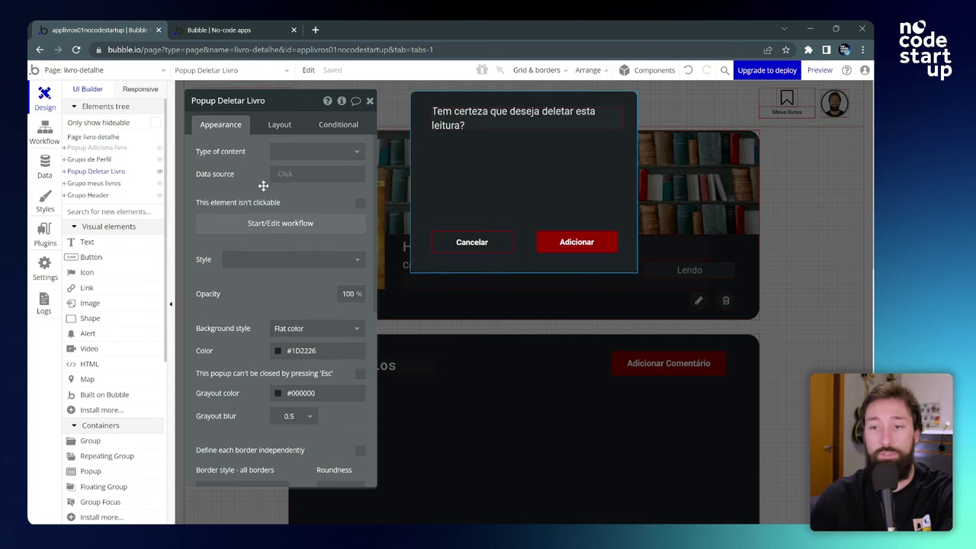
Step: Add an image element about 134 by 157 px between the popup's question and buttons, and upload the Harry Poter file to it
{"action": "left_click_drag", "start_coordinate": [273, 100], "coordinate": [282, 133]}
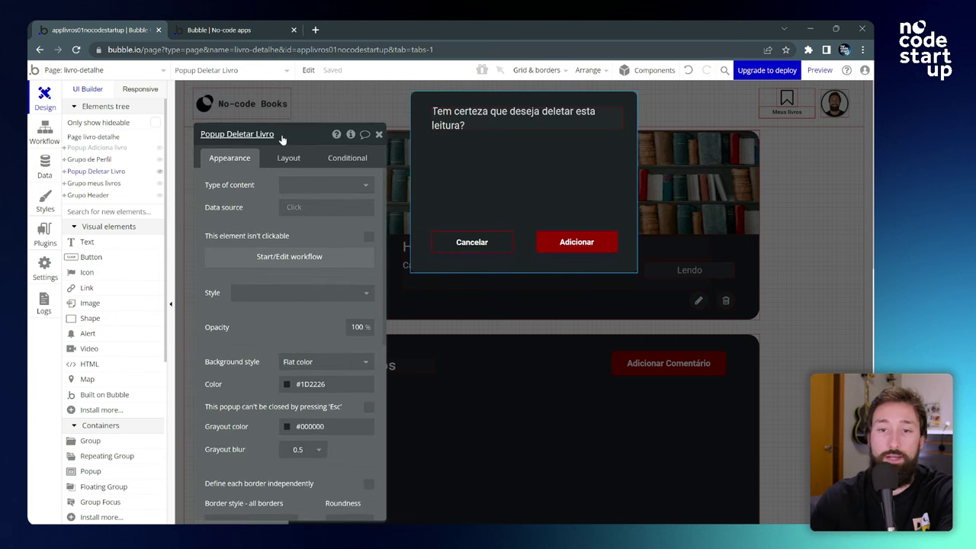
{"action": "left_click", "coordinate": [104, 305]}
{"action": "mouse_move", "coordinate": [482, 131]}
{"action": "left_mouse_down"}
{"action": "mouse_move", "coordinate": [514, 152]}
{"action": "mouse_move", "coordinate": [567, 224]}
{"action": "mouse_move", "coordinate": [559, 221]}
{"action": "left_mouse_up"}
{"action": "left_click_drag", "start_coordinate": [527, 172], "coordinate": [526, 179]}
{"action": "left_click", "coordinate": [294, 198]}
{"action": "left_click", "coordinate": [253, 105]}
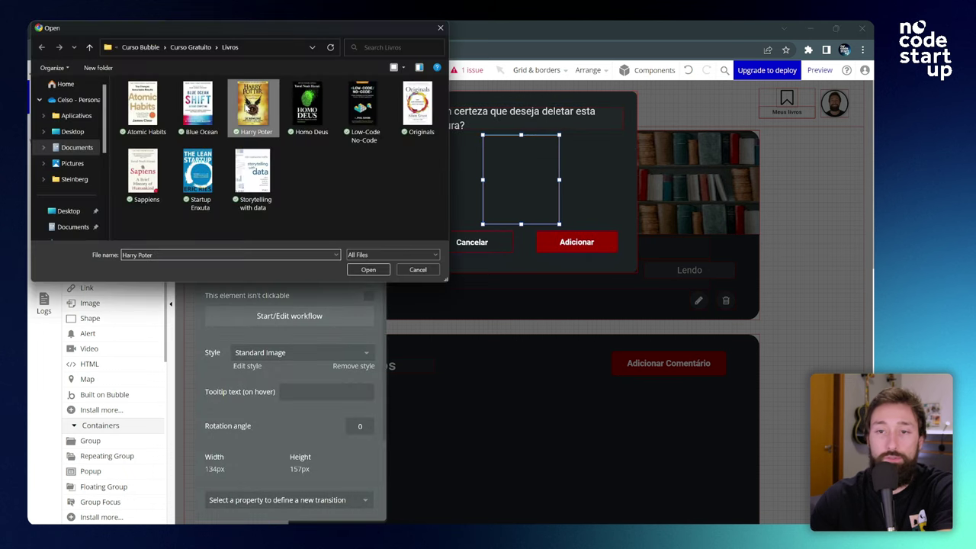
{"action": "left_click", "coordinate": [368, 270]}
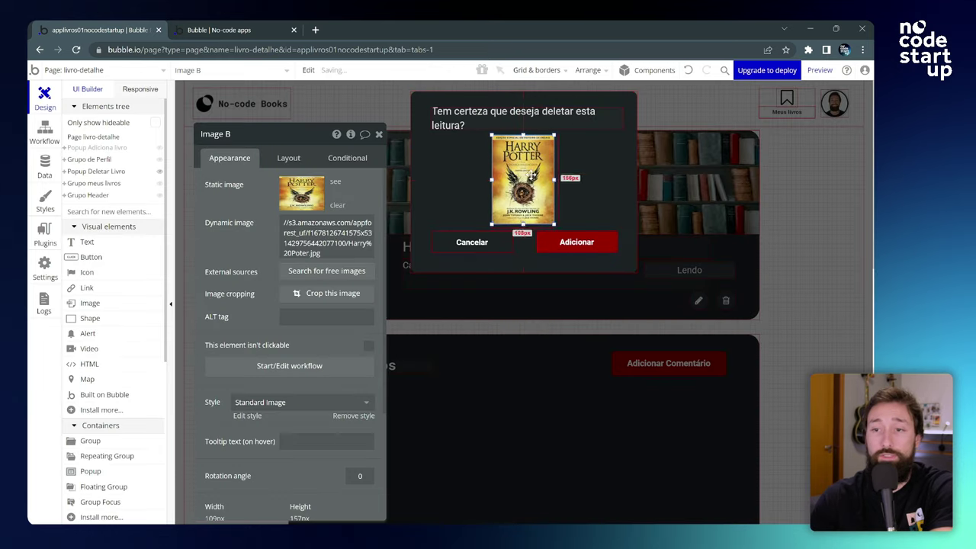
{"action": "left_click", "coordinate": [379, 135]}
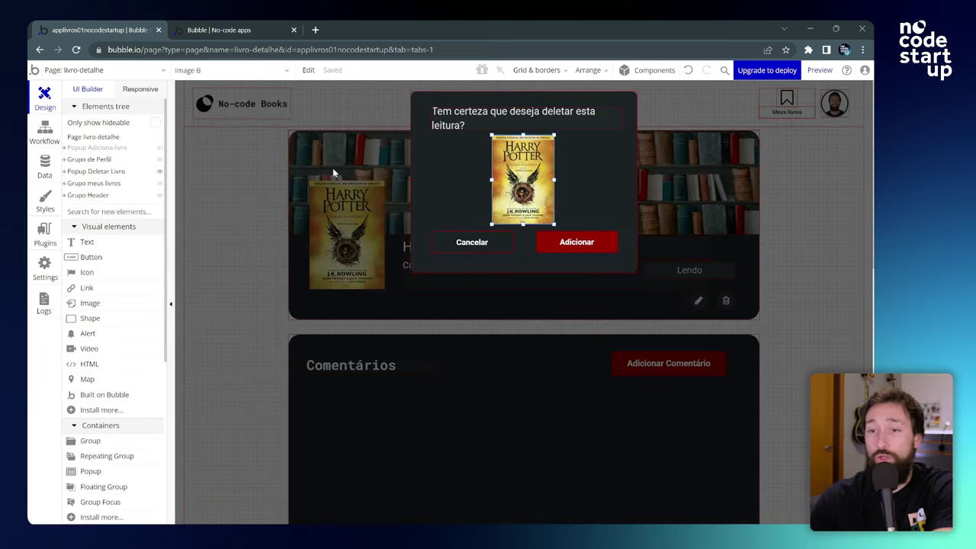
{"action": "left_click", "coordinate": [277, 172]}
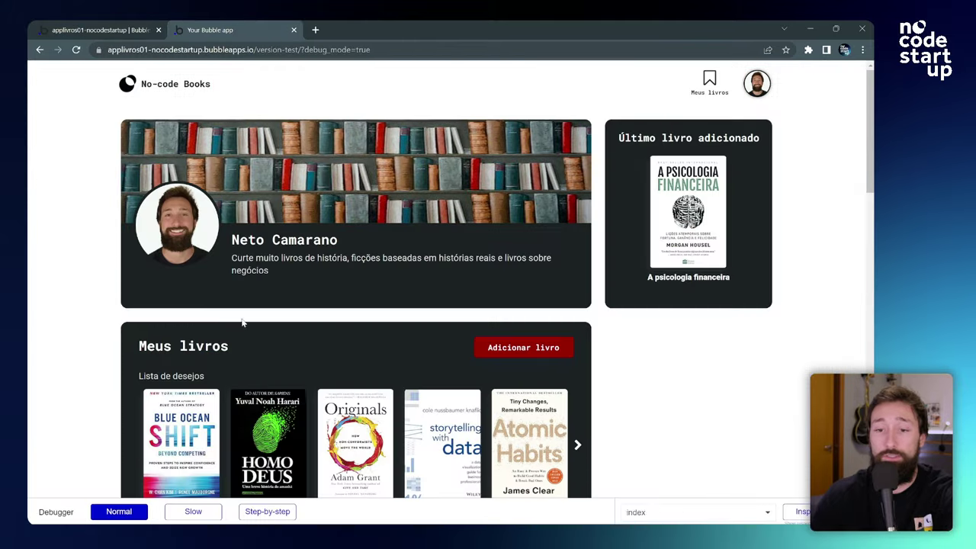
Step: Open the index page in the editor and review its Meus livros section
{"action": "scroll", "coordinate": [241, 323], "scroll_direction": "down", "scroll_amount": 2}
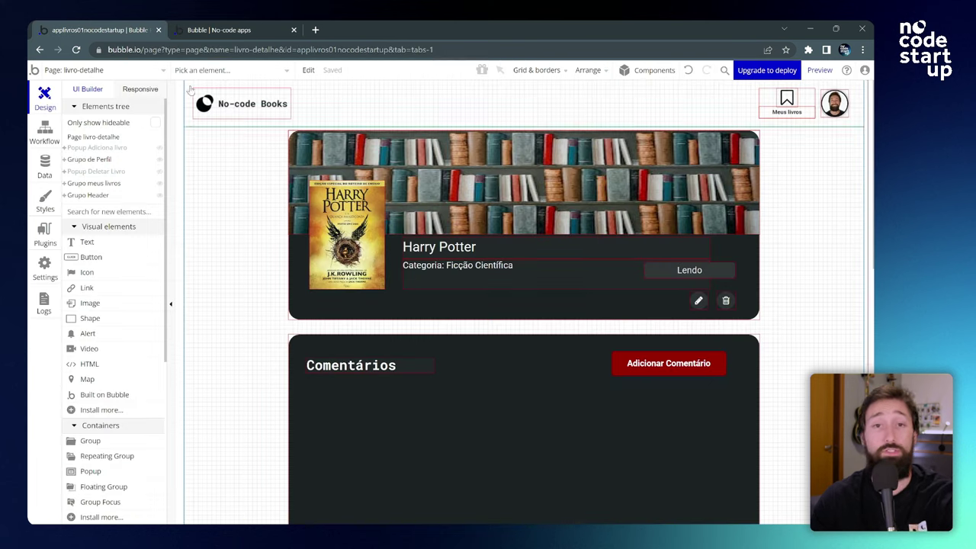
{"action": "left_click", "coordinate": [142, 70]}
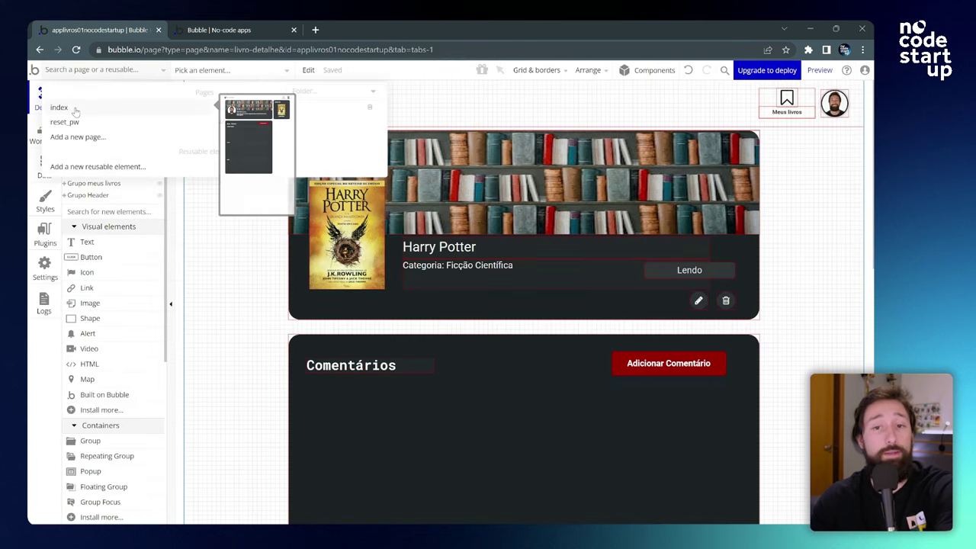
{"action": "left_click", "coordinate": [96, 105]}
{"action": "scroll", "coordinate": [295, 192], "scroll_direction": "down", "scroll_amount": 2}
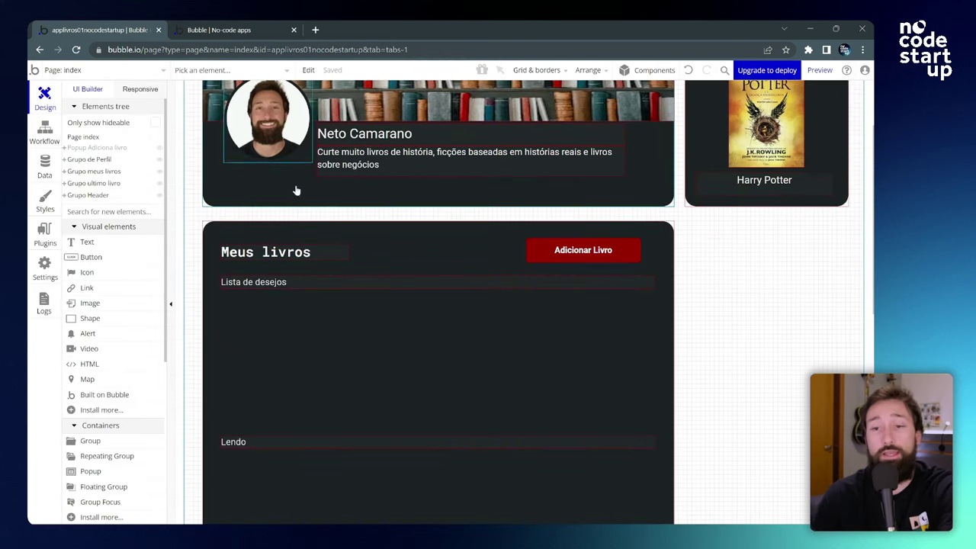
{"action": "scroll", "coordinate": [371, 247], "scroll_direction": "up", "scroll_amount": 2}
{"action": "scroll", "coordinate": [374, 252], "scroll_direction": "down", "scroll_amount": 2}
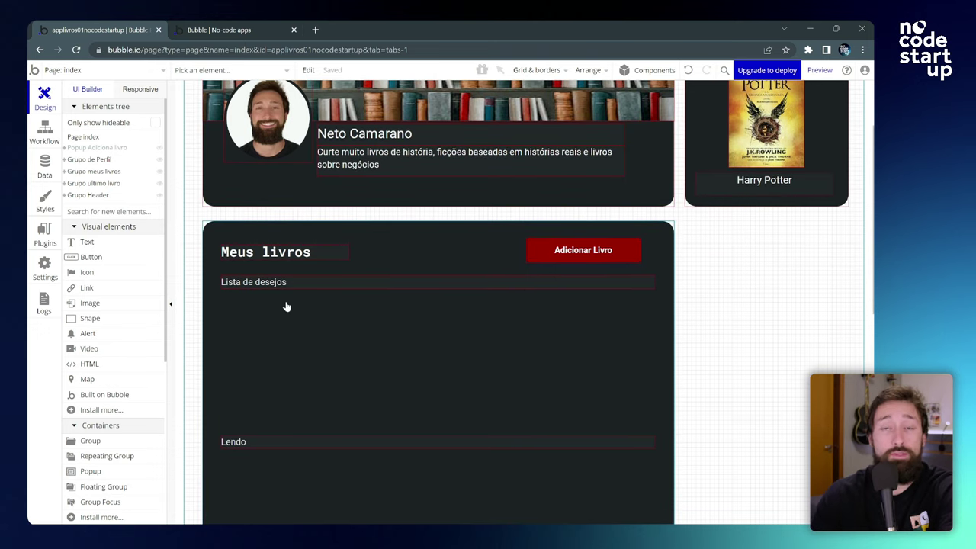
{"action": "scroll", "coordinate": [499, 319], "scroll_direction": "up", "scroll_amount": 2}
Step: Copy the Último livro cover image and place three copies in a row under Lista de desejos
{"action": "left_click", "coordinate": [763, 217]}
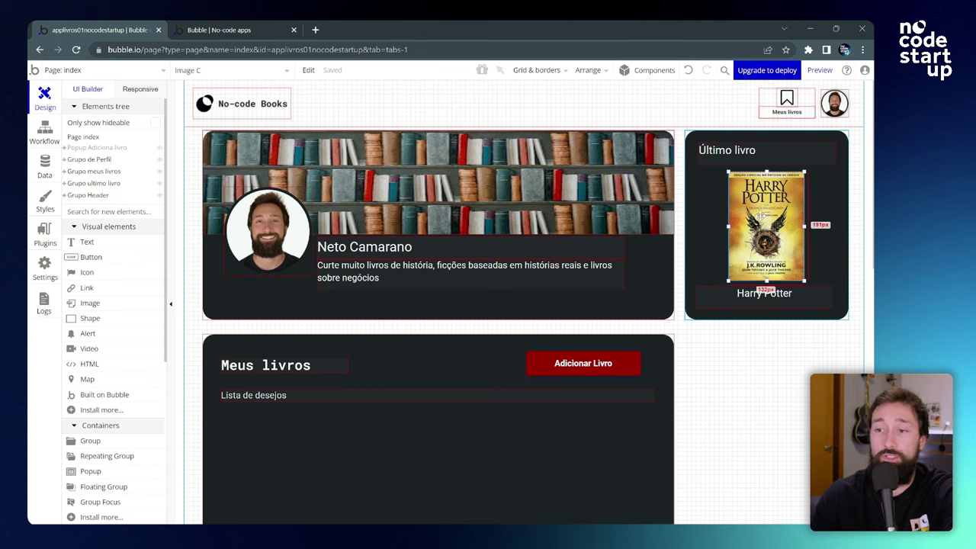
{"action": "key", "text": "ctrl+c"}
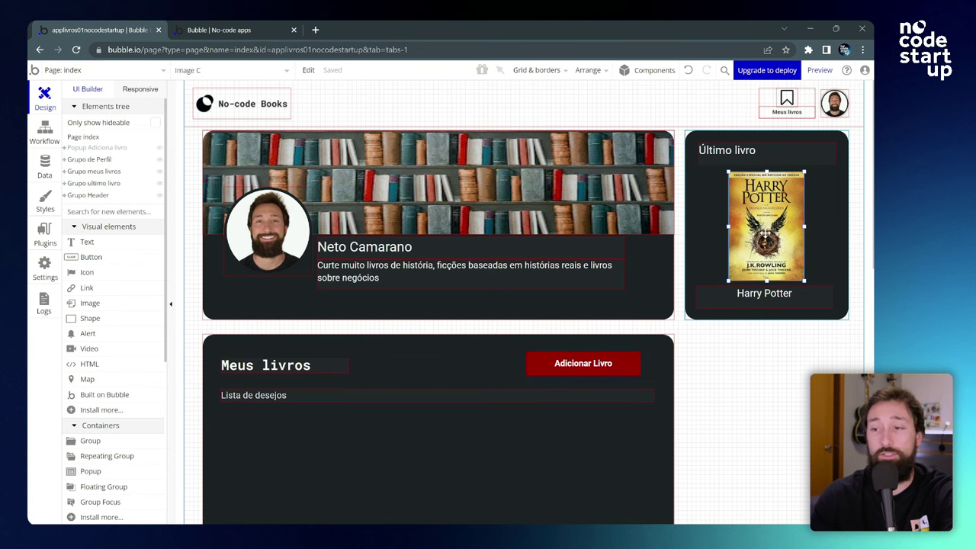
{"action": "key", "text": "ctrl+v"}
{"action": "left_click_drag", "start_coordinate": [306, 495], "coordinate": [280, 474]}
{"action": "scroll", "coordinate": [280, 474], "scroll_direction": "down", "scroll_amount": 1}
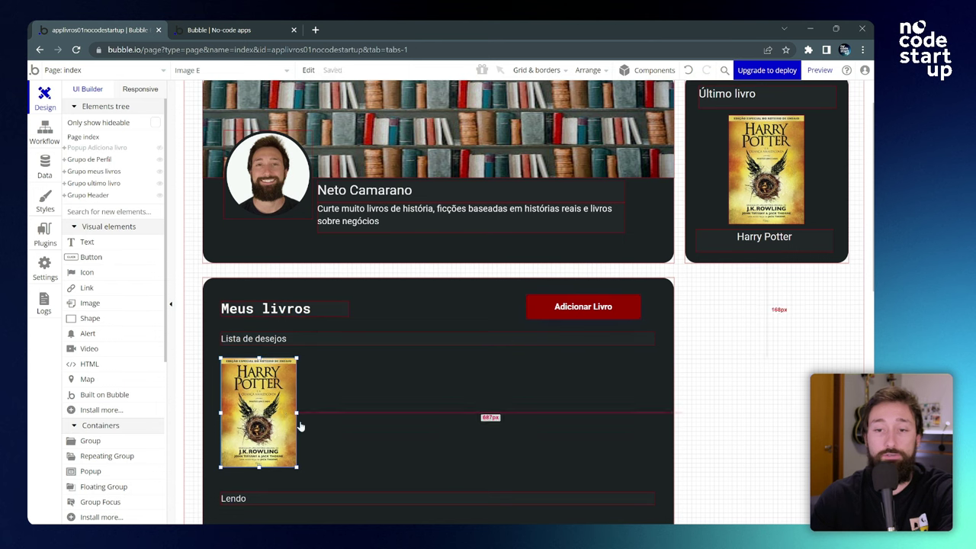
{"action": "key", "text": "ctrl+v"}
{"action": "left_click_drag", "start_coordinate": [315, 415], "coordinate": [359, 409]}
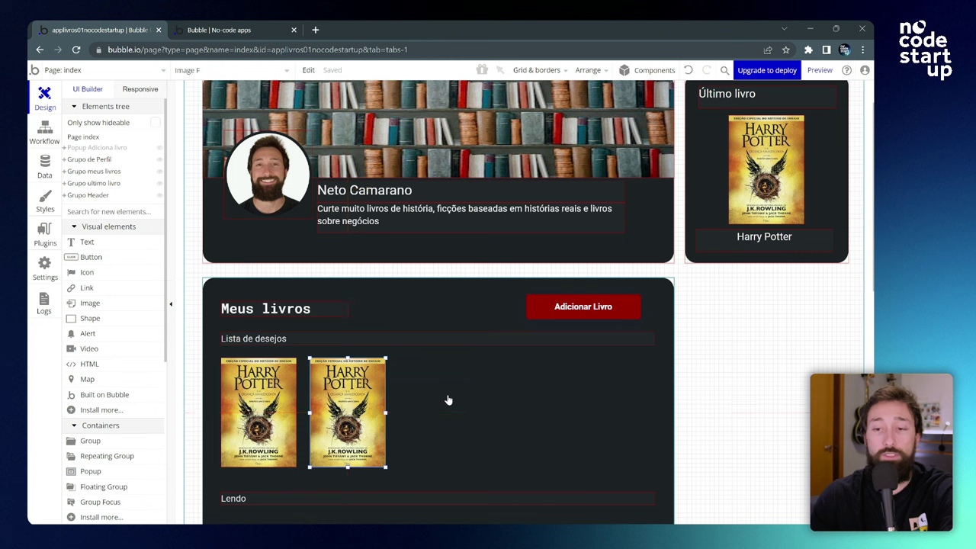
{"action": "key", "text": "ctrl+v"}
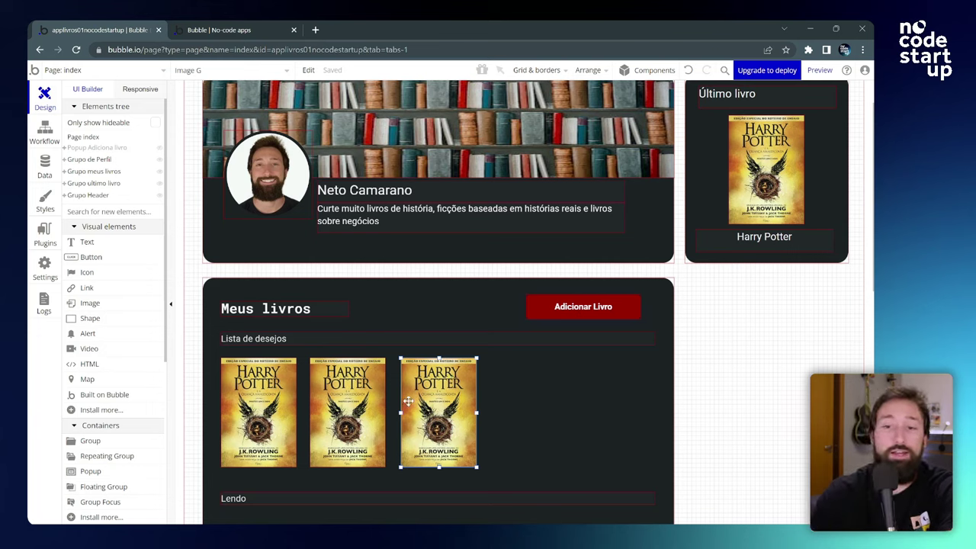
Step: Delete the three copied book covers under Lista de desejos
{"action": "left_click", "coordinate": [357, 393]}
{"action": "key", "text": "Delete"}
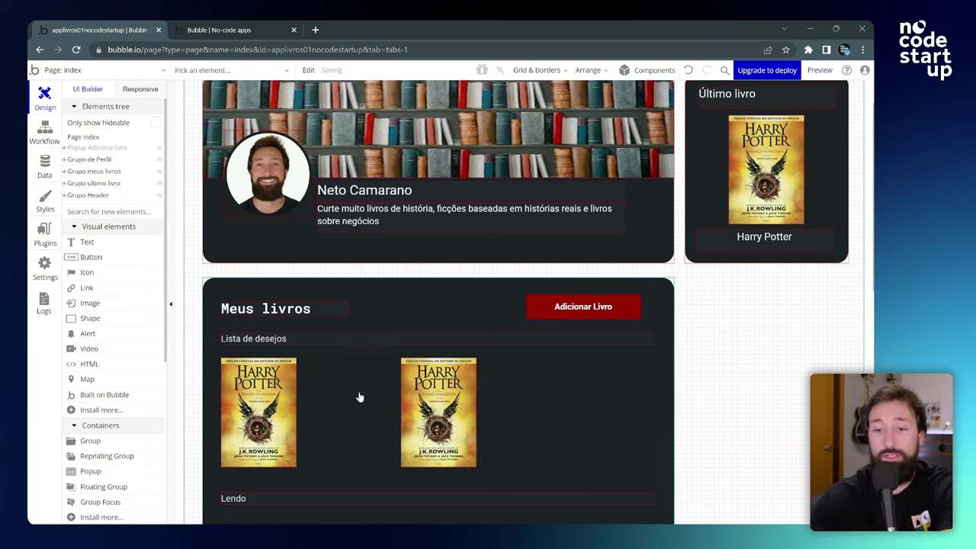
{"action": "left_click", "coordinate": [433, 406]}
{"action": "key", "text": "Delete"}
{"action": "left_click", "coordinate": [252, 395]}
{"action": "key", "text": "Delete"}
Step: Draw a repeating group about 761 by 228 px between the Lista de desejos and Lendo labels
{"action": "scroll", "coordinate": [124, 348], "scroll_direction": "down", "scroll_amount": 3}
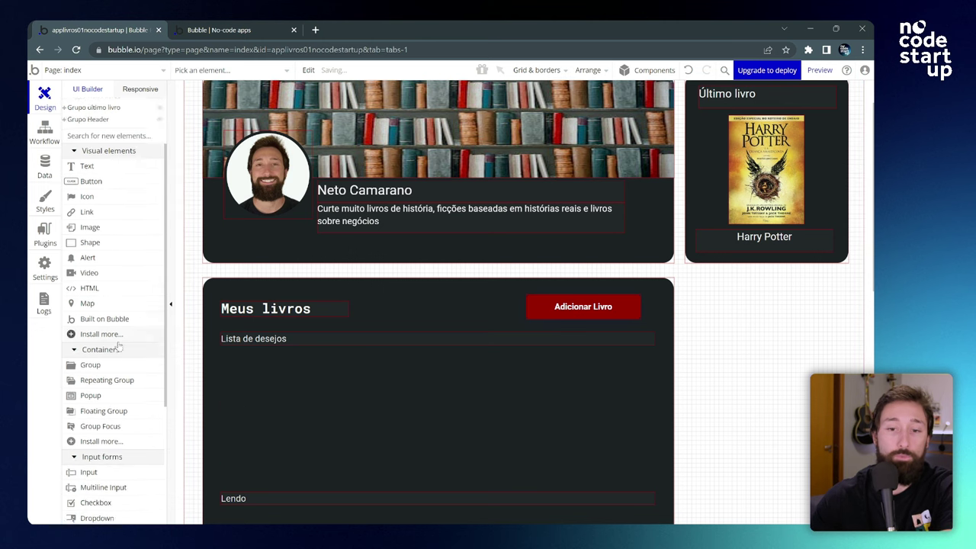
{"action": "left_click", "coordinate": [122, 345]}
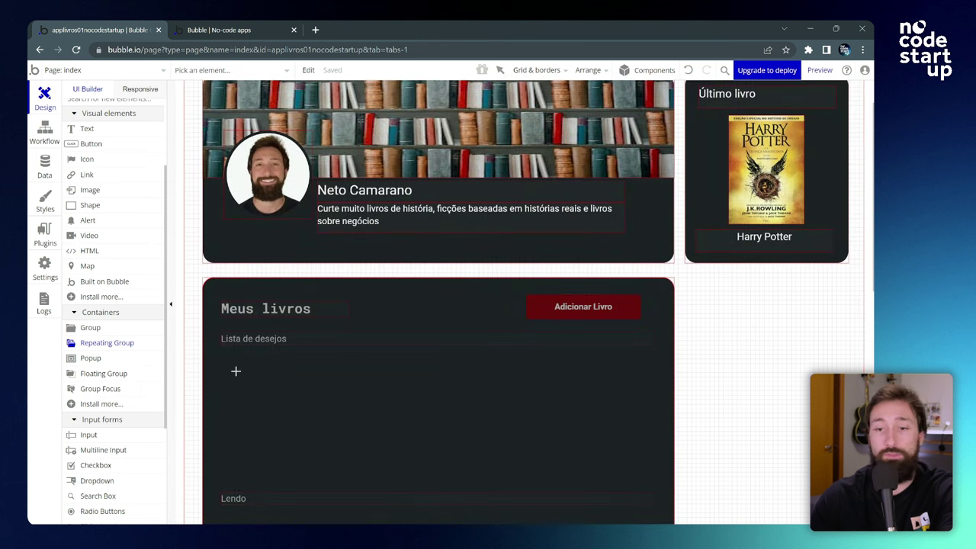
{"action": "scroll", "coordinate": [250, 277], "scroll_direction": "down", "scroll_amount": 3}
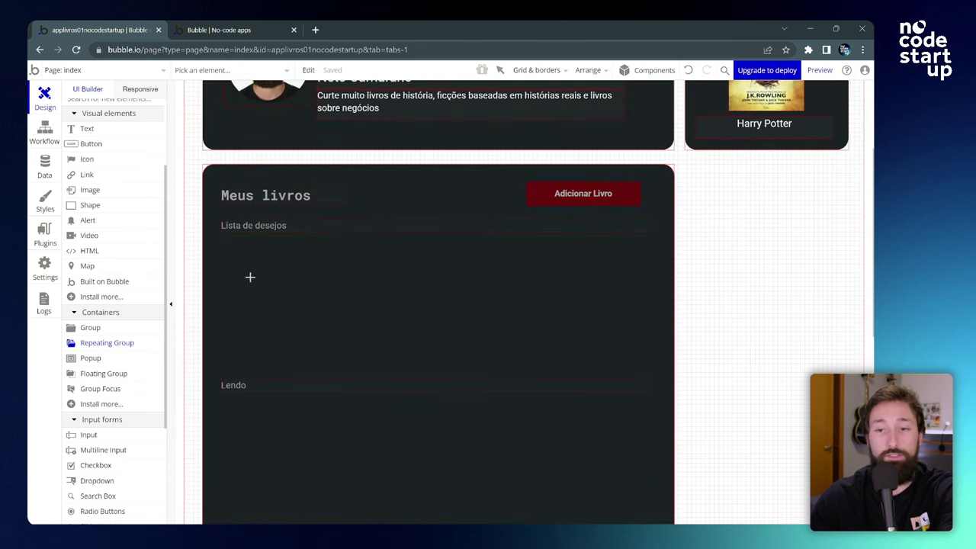
{"action": "mouse_move", "coordinate": [226, 244]}
{"action": "left_mouse_down"}
{"action": "mouse_move", "coordinate": [405, 318]}
{"action": "mouse_move", "coordinate": [567, 342]}
{"action": "mouse_move", "coordinate": [652, 368]}
{"action": "left_mouse_up"}
{"action": "left_click_drag", "start_coordinate": [301, 137], "coordinate": [701, 161]}
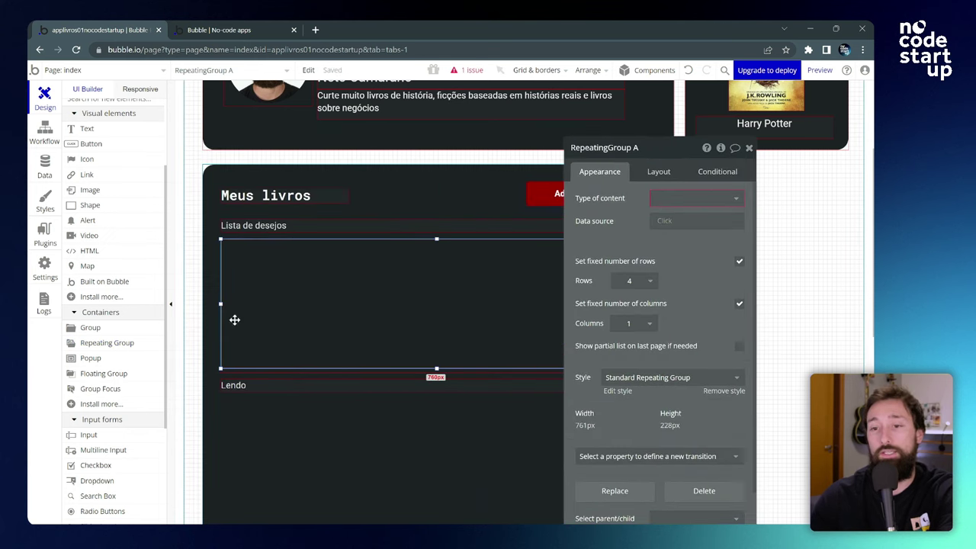
Step: Detach the repeating group's style and set both its separator and its border style to None
{"action": "scroll", "coordinate": [613, 197], "scroll_direction": "down", "scroll_amount": 1}
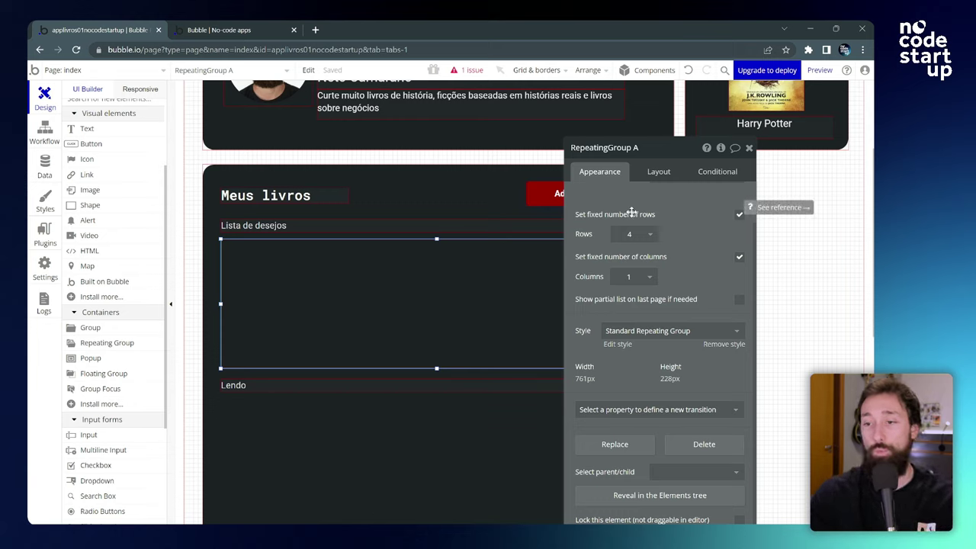
{"action": "left_click", "coordinate": [726, 347]}
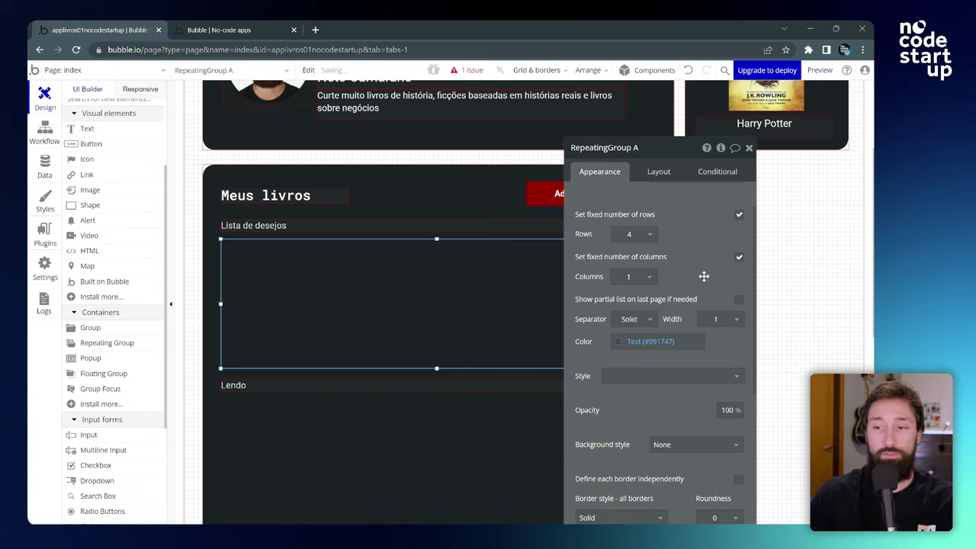
{"action": "scroll", "coordinate": [671, 275], "scroll_direction": "down", "scroll_amount": 1}
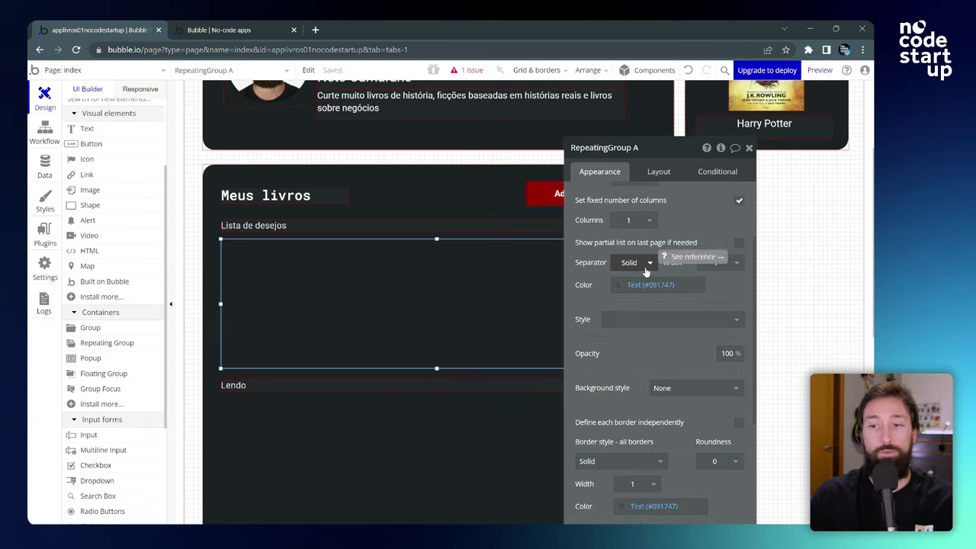
{"action": "left_click", "coordinate": [647, 267]}
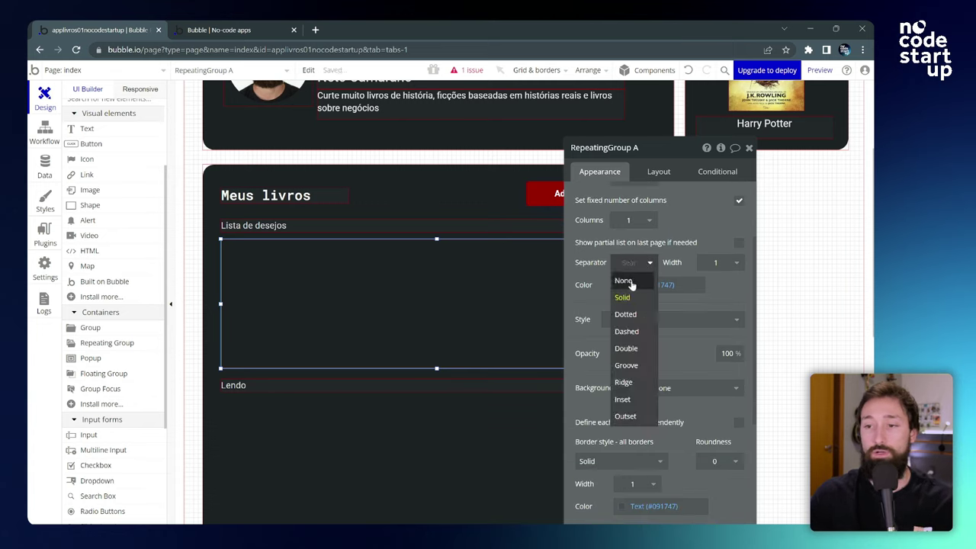
{"action": "left_click", "coordinate": [624, 282]}
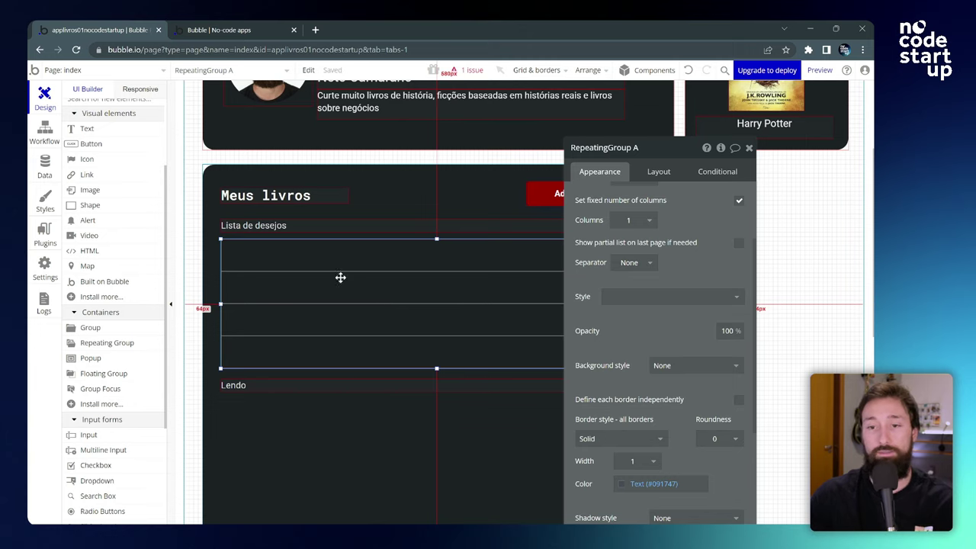
{"action": "scroll", "coordinate": [649, 276], "scroll_direction": "down", "scroll_amount": 3}
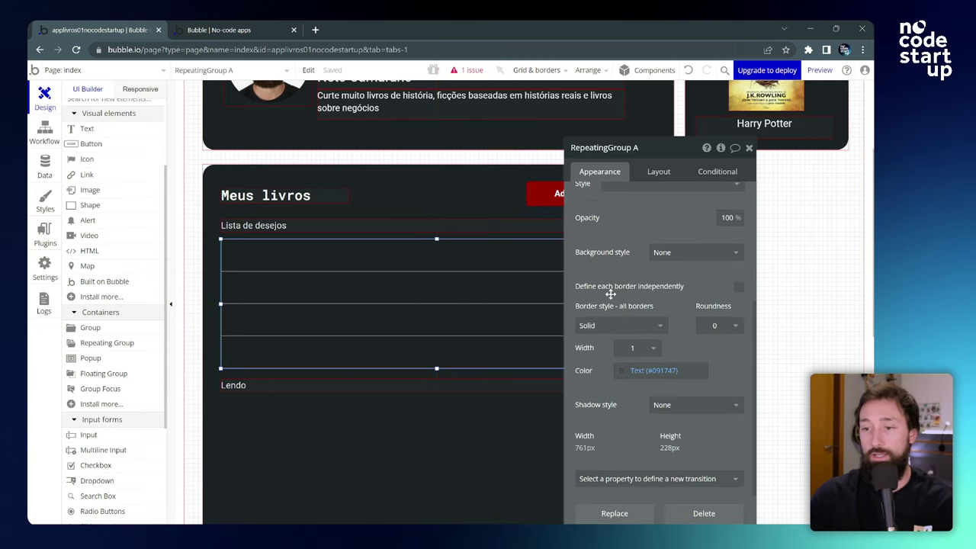
{"action": "left_click", "coordinate": [653, 329]}
{"action": "left_click", "coordinate": [608, 344]}
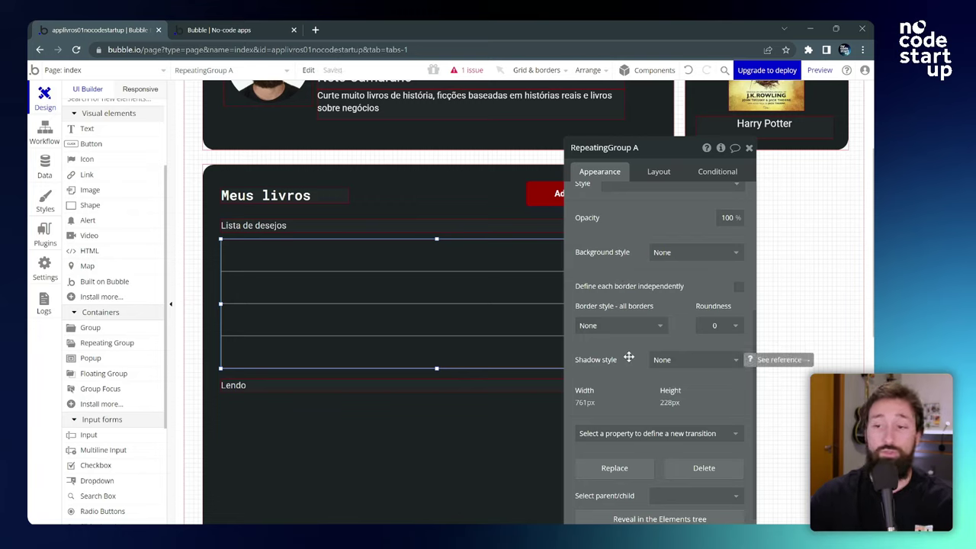
Step: Set the repeating group to 1 fixed row and 5 fixed columns
{"action": "scroll", "coordinate": [619, 378], "scroll_direction": "up", "scroll_amount": 5}
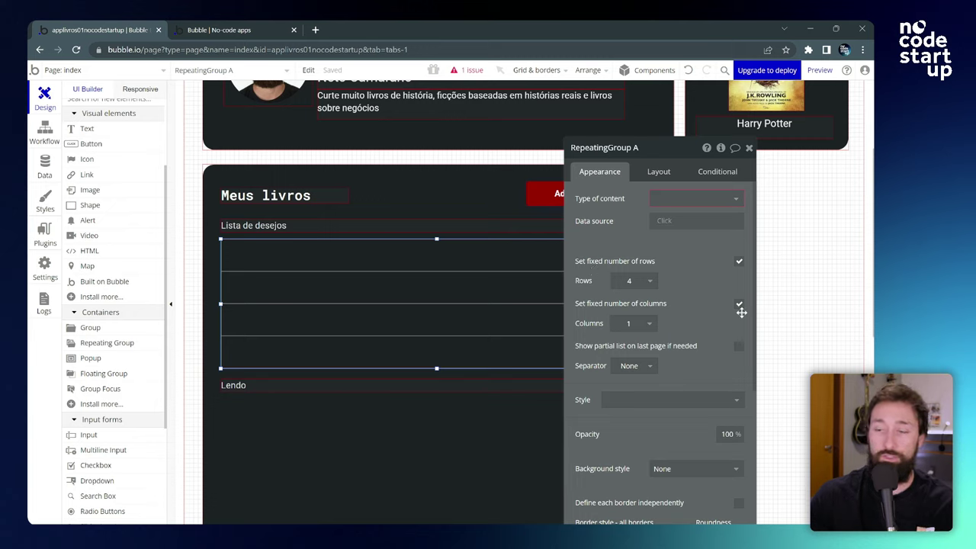
{"action": "left_click", "coordinate": [645, 284]}
{"action": "left_click", "coordinate": [625, 302]}
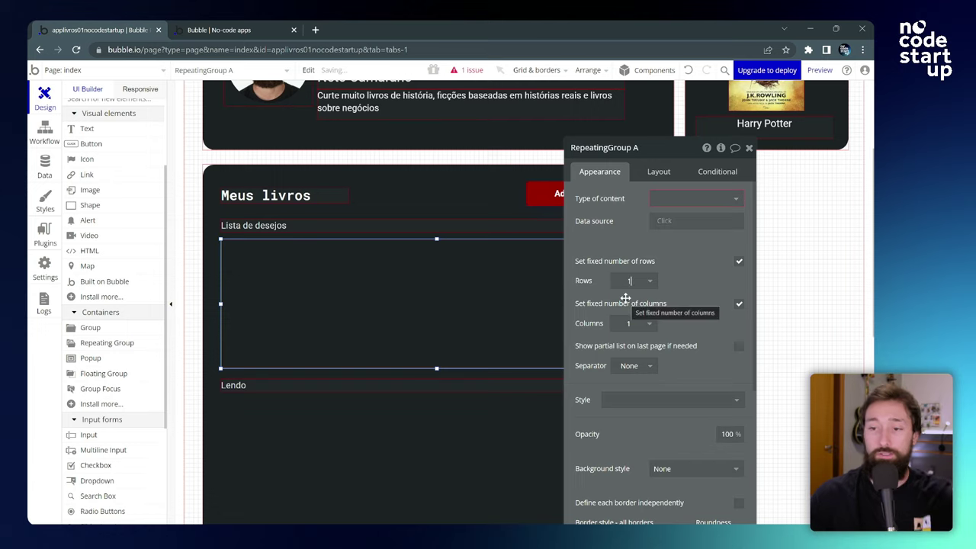
{"action": "scroll", "coordinate": [656, 303], "scroll_direction": "down", "scroll_amount": 1}
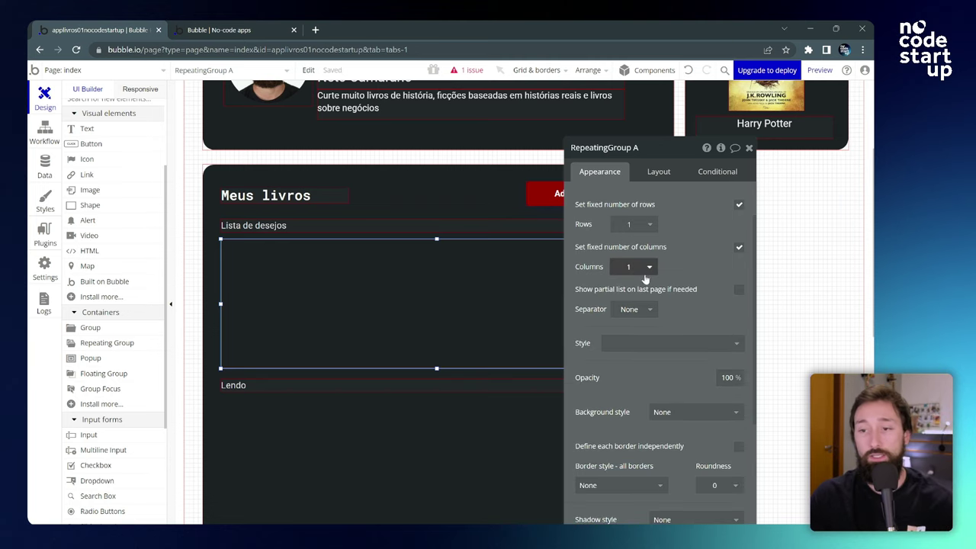
{"action": "left_click", "coordinate": [645, 267]}
{"action": "left_click", "coordinate": [637, 353]}
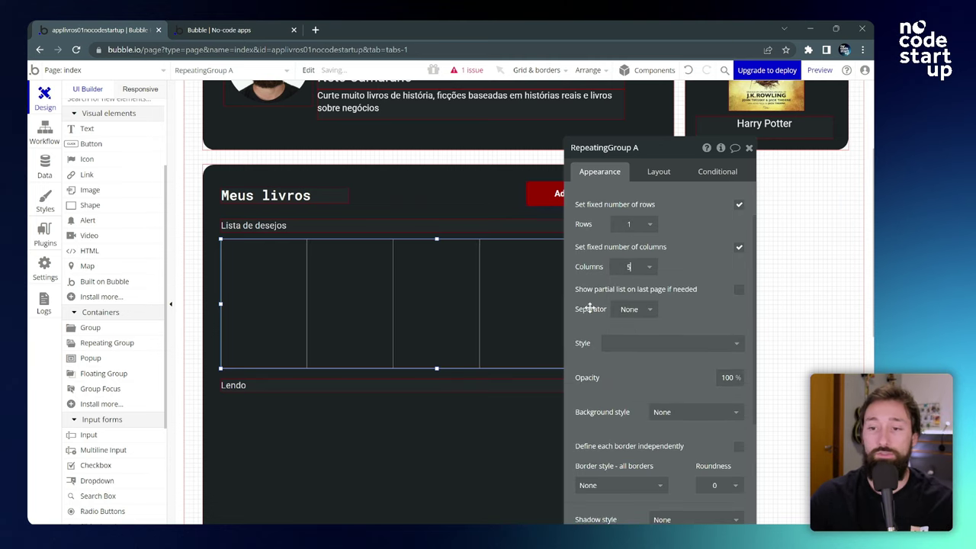
Step: Enable showing a partial list on the last page for the repeating group and close its properties
{"action": "left_click_drag", "start_coordinate": [671, 156], "coordinate": [134, 141]}
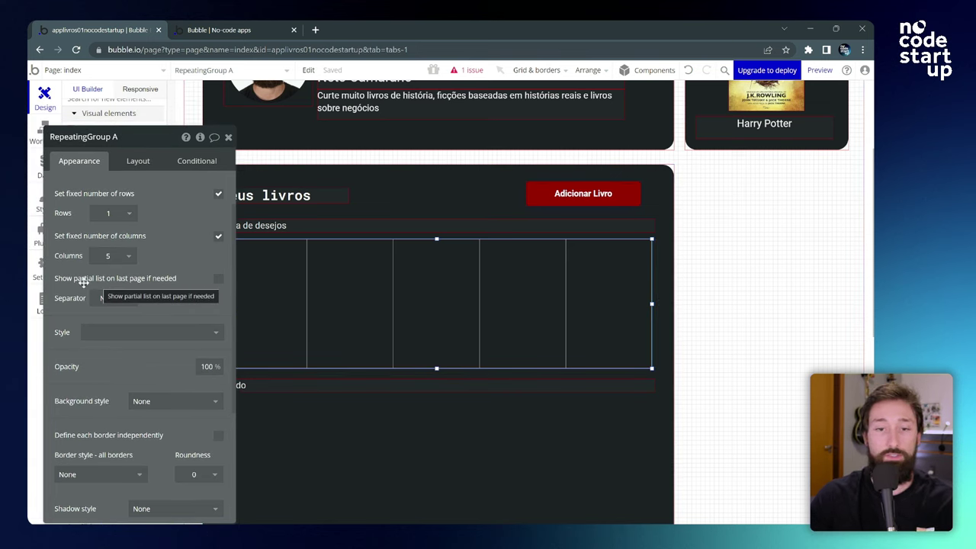
{"action": "left_click", "coordinate": [218, 281]}
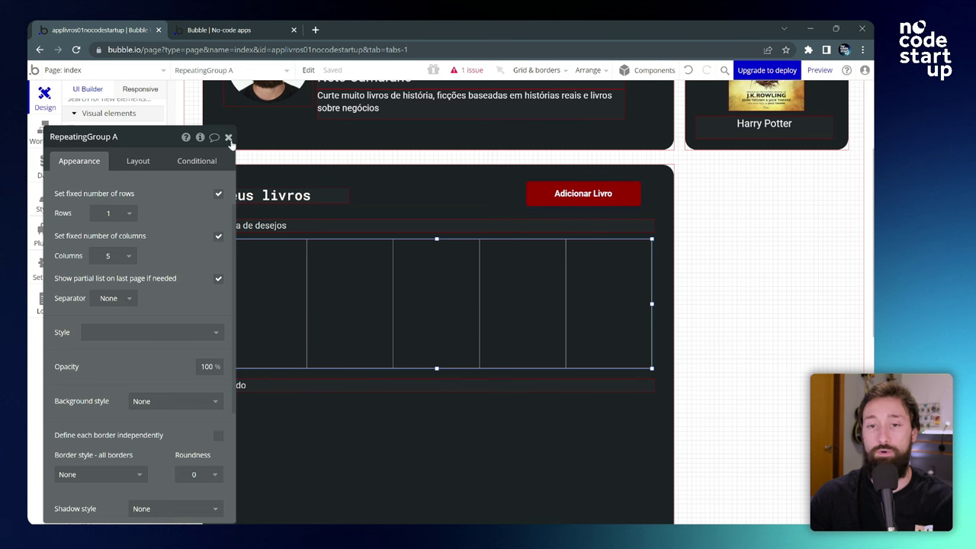
{"action": "left_click", "coordinate": [229, 140]}
Step: Copy the Último livro cover image and place the copy inside the first cell of the Lista de desejos repeating group
{"action": "scroll", "coordinate": [527, 276], "scroll_direction": "up", "scroll_amount": 2}
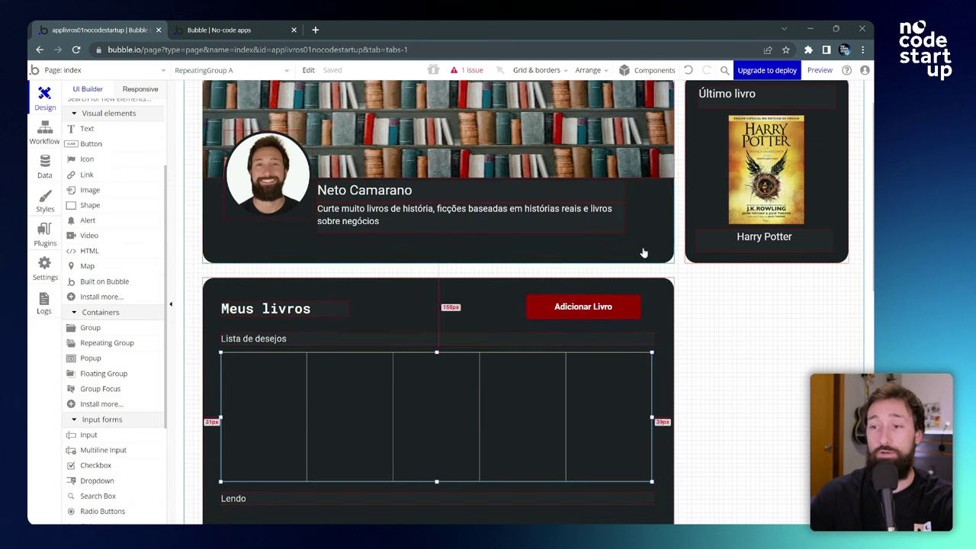
{"action": "scroll", "coordinate": [351, 356], "scroll_direction": "down", "scroll_amount": 1}
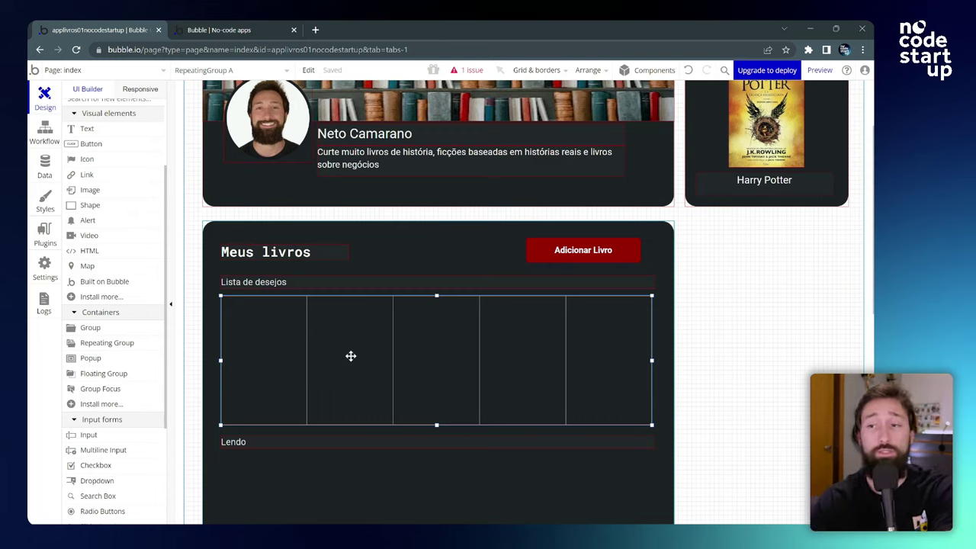
{"action": "left_click", "coordinate": [773, 143]}
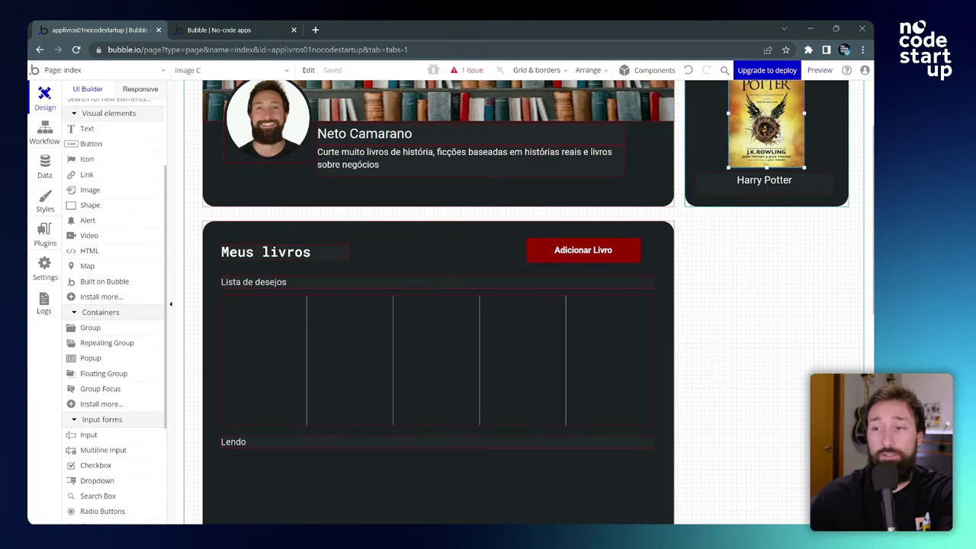
{"action": "key", "text": "ctrl+c"}
{"action": "key", "text": "ctrl+v"}
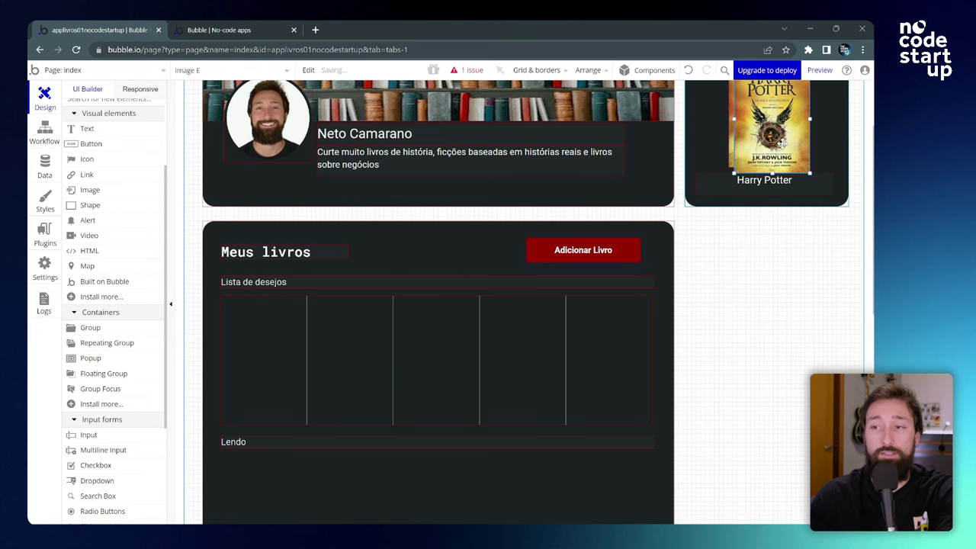
{"action": "left_click_drag", "start_coordinate": [779, 120], "coordinate": [263, 356]}
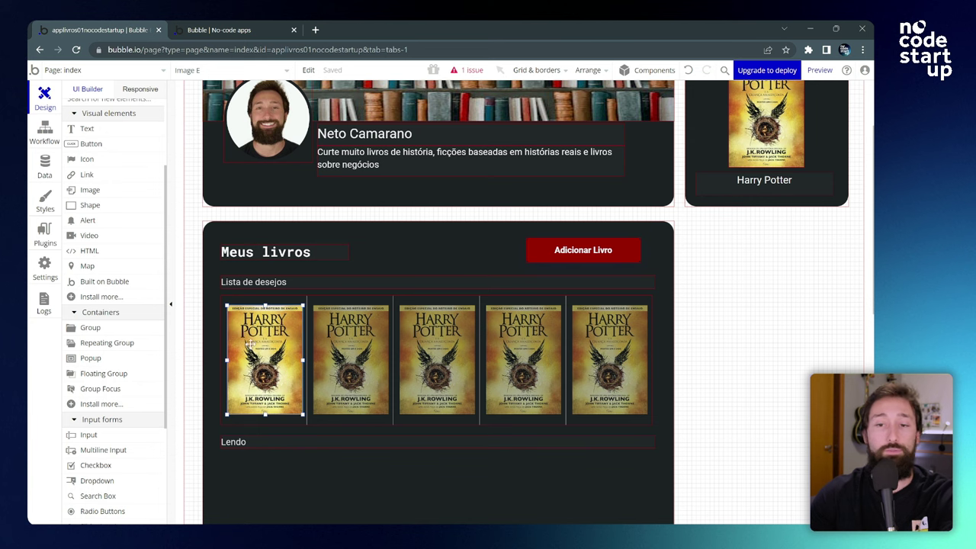
{"action": "left_click_drag", "start_coordinate": [268, 352], "coordinate": [355, 353]}
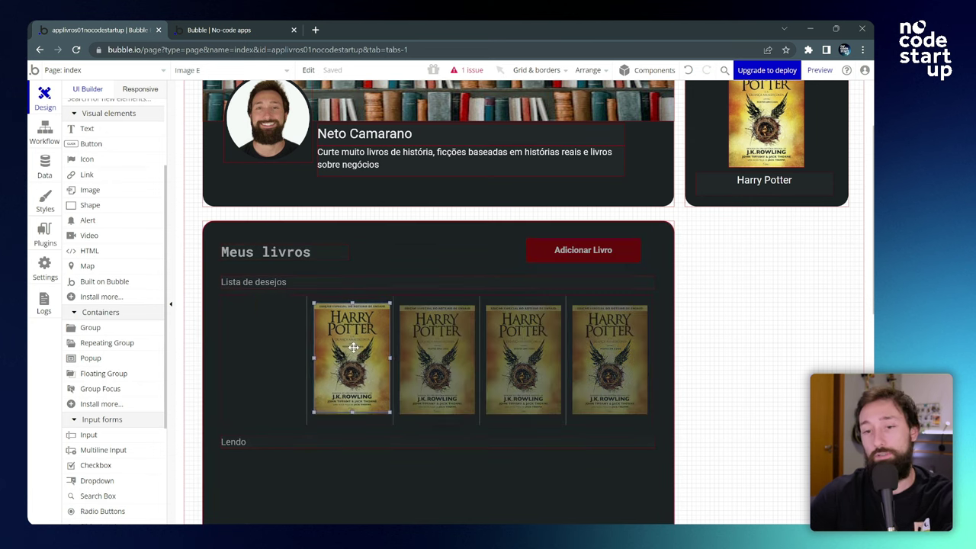
{"action": "left_click_drag", "start_coordinate": [420, 310], "coordinate": [281, 345]}
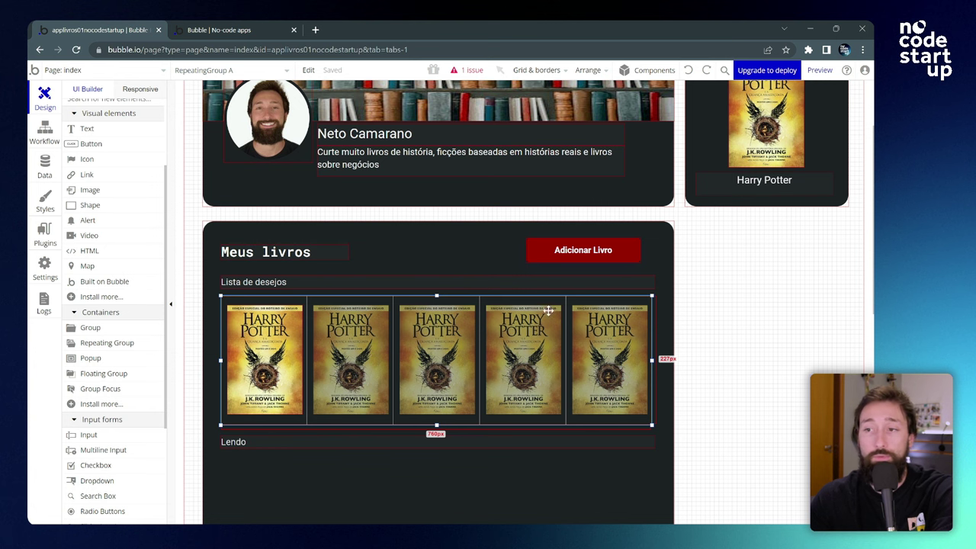
Step: Preview the index page and check the Lista de desejos area under Meus livros
{"action": "scroll", "coordinate": [523, 286], "scroll_direction": "up", "scroll_amount": 3}
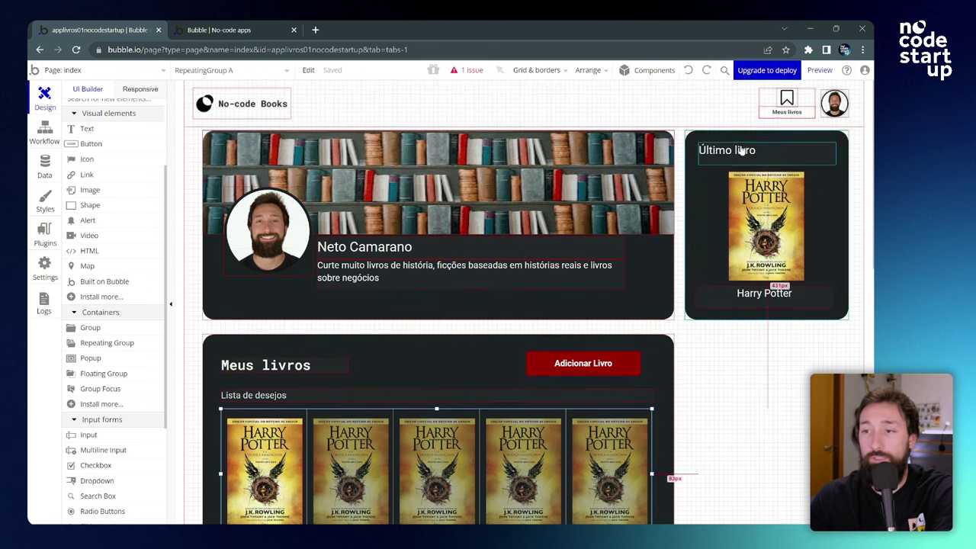
{"action": "left_click", "coordinate": [821, 70]}
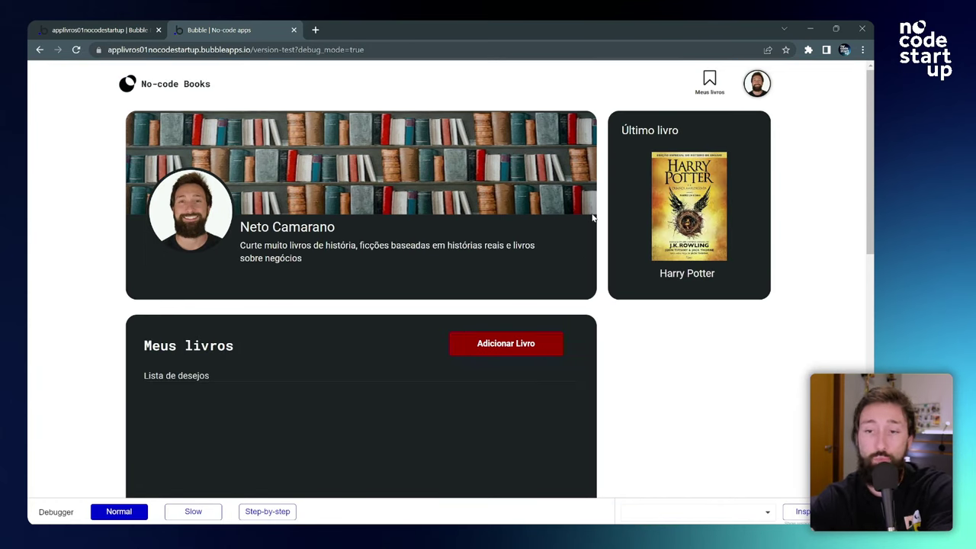
{"action": "scroll", "coordinate": [593, 219], "scroll_direction": "down", "scroll_amount": 2}
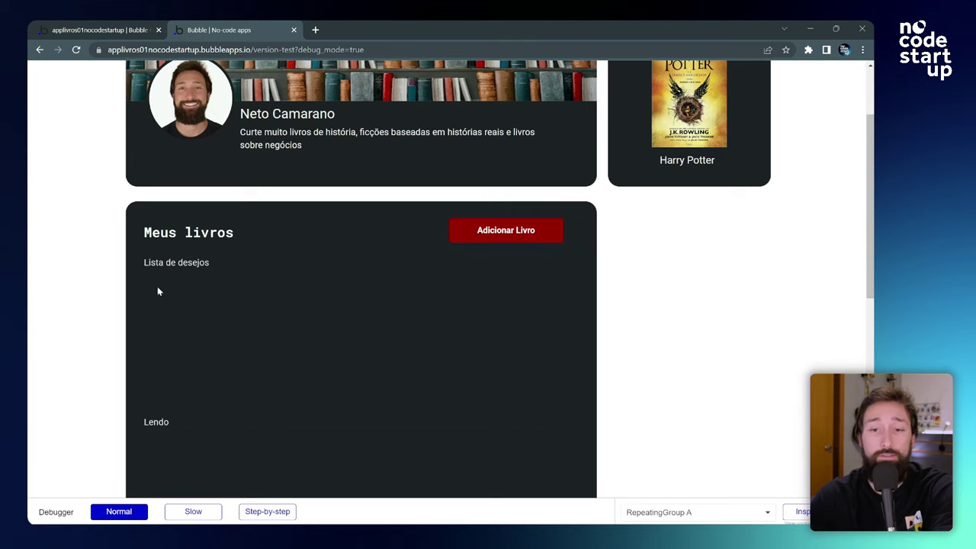
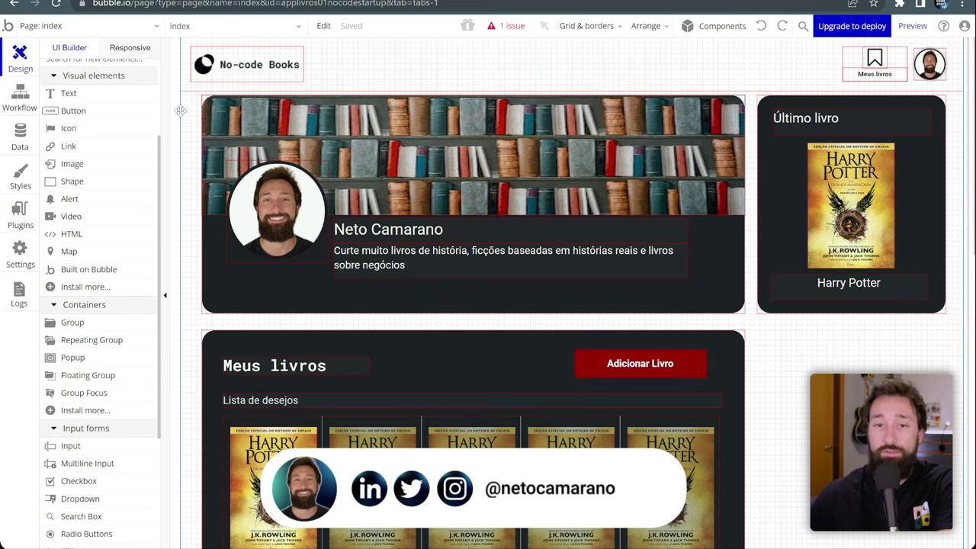
Step: Create a new custom data type named Livro in the app's database
{"action": "left_click", "coordinate": [20, 138]}
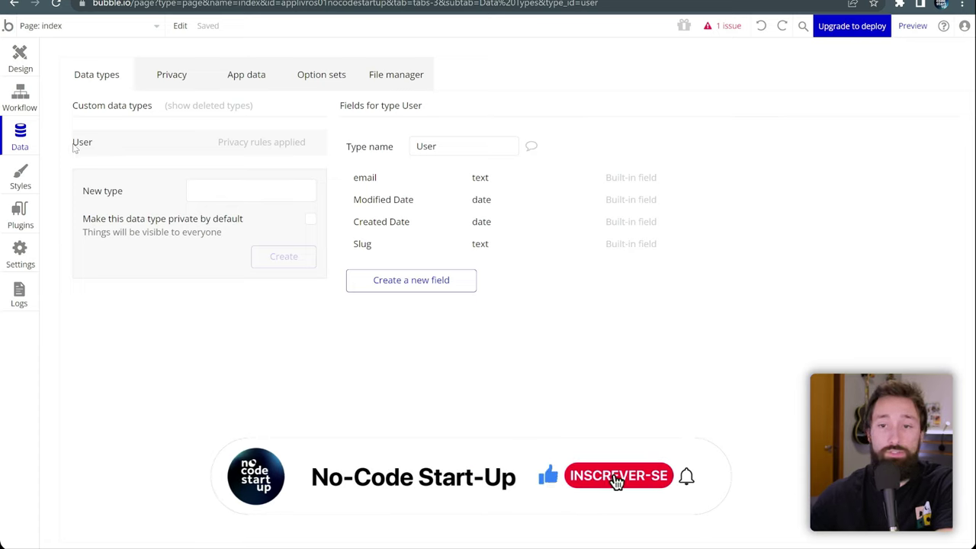
{"action": "left_click", "coordinate": [208, 188]}
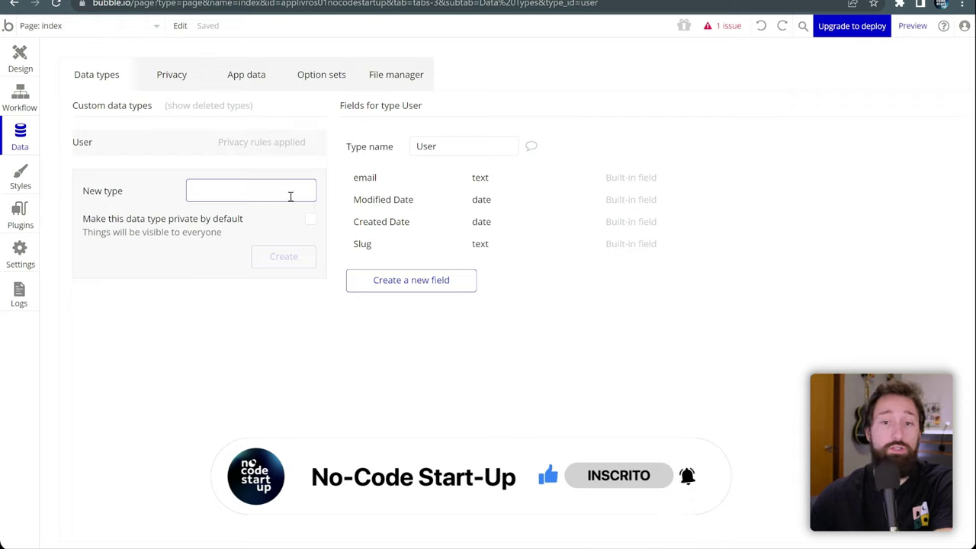
{"action": "type", "text": "Livro"}
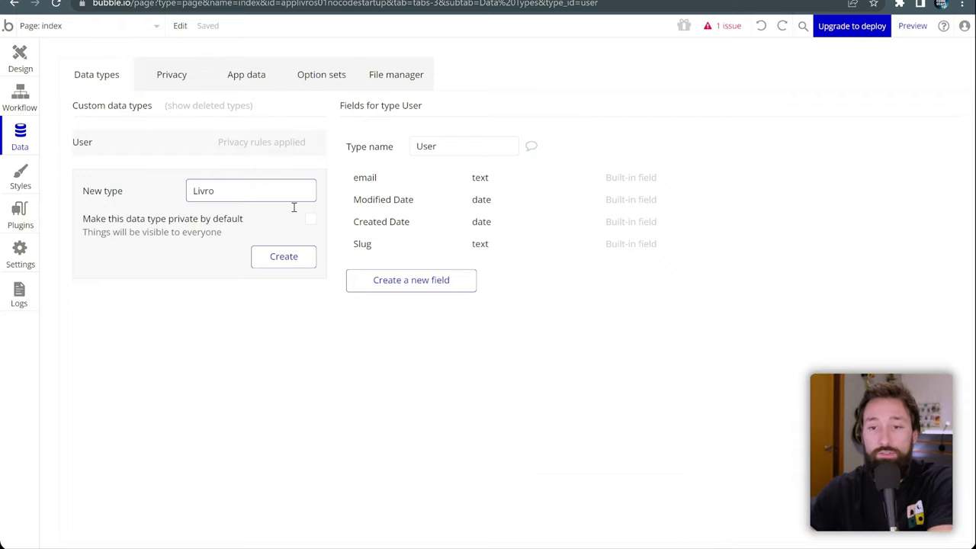
{"action": "left_click", "coordinate": [281, 259]}
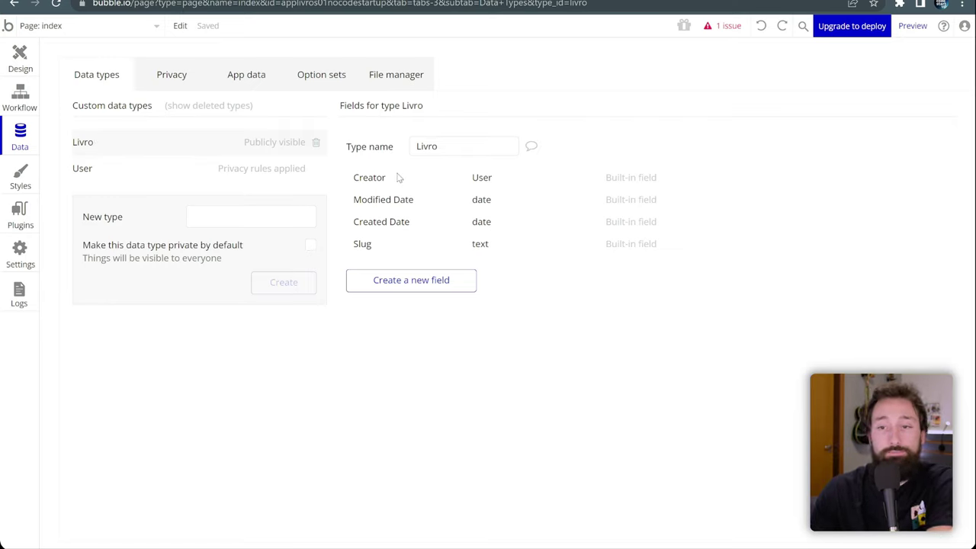
Step: Add a field named capa of type image to the Livro data type
{"action": "mouse_move", "coordinate": [365, 185]}
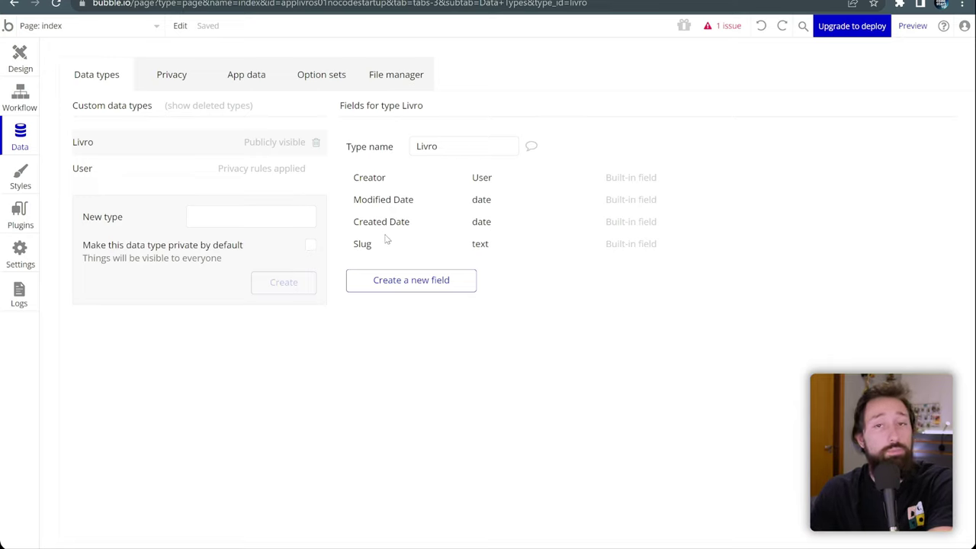
{"action": "left_click", "coordinate": [410, 283]}
{"action": "left_click", "coordinate": [515, 115]}
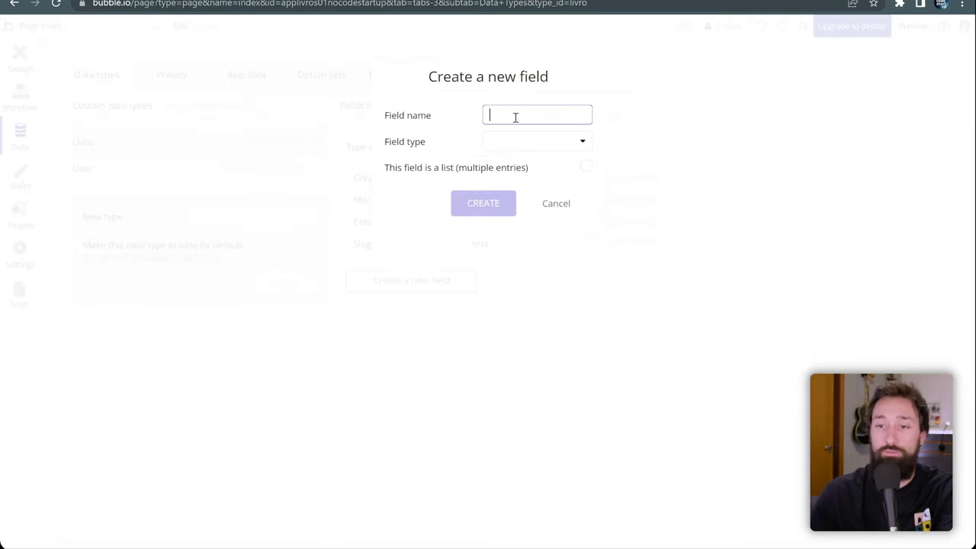
{"action": "type", "text": "capa"}
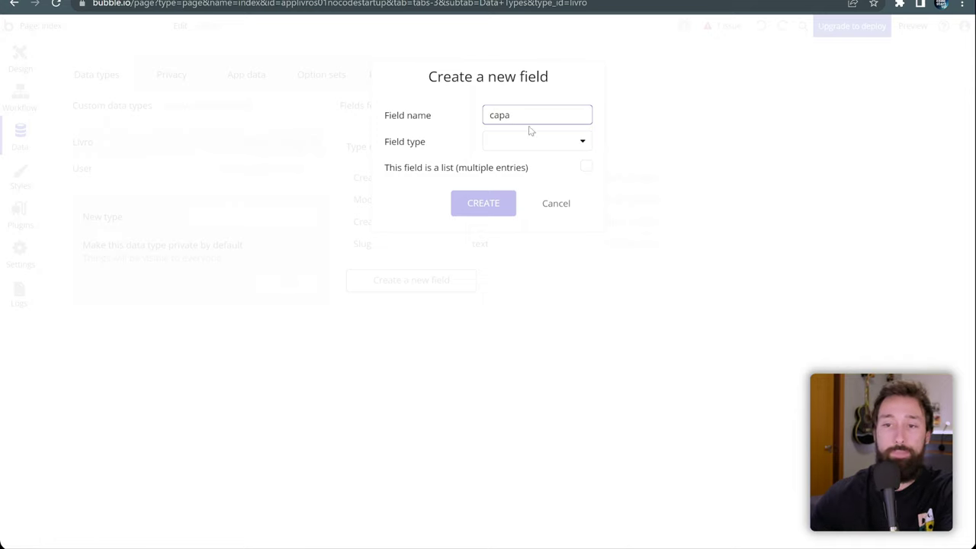
{"action": "left_click", "coordinate": [518, 137]}
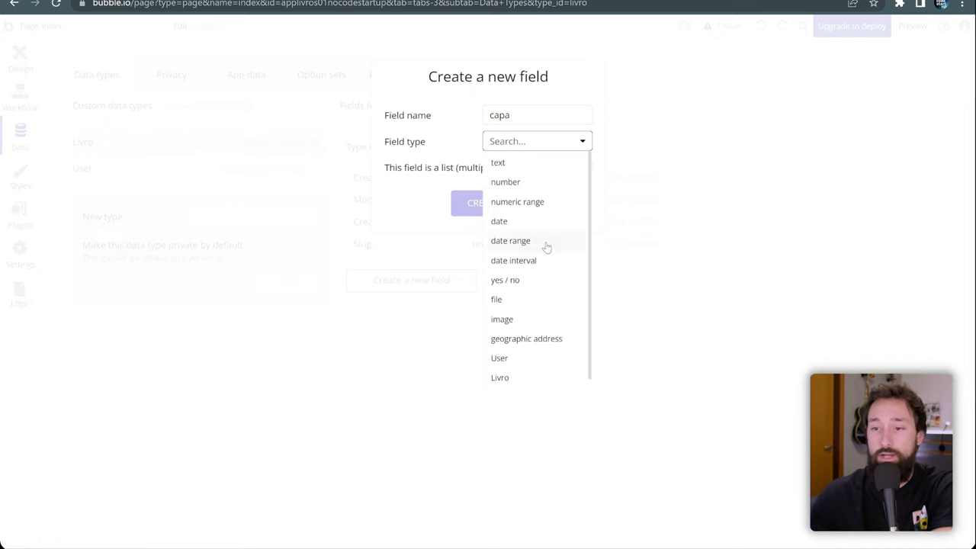
{"action": "left_click", "coordinate": [503, 320]}
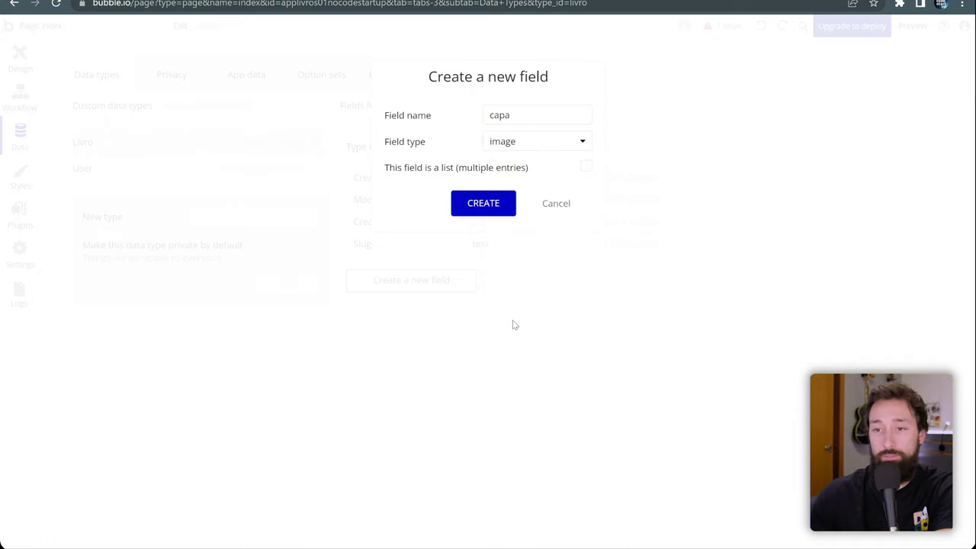
{"action": "left_click", "coordinate": [490, 209]}
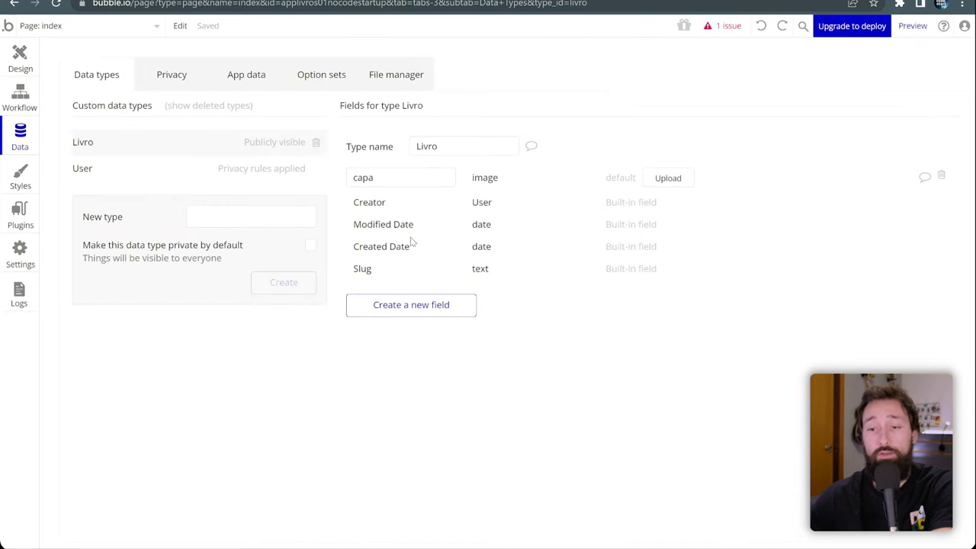
Step: Add a field named titulo of type text to the Livro data type
{"action": "left_click", "coordinate": [424, 305]}
{"action": "type", "text": "titulo"}
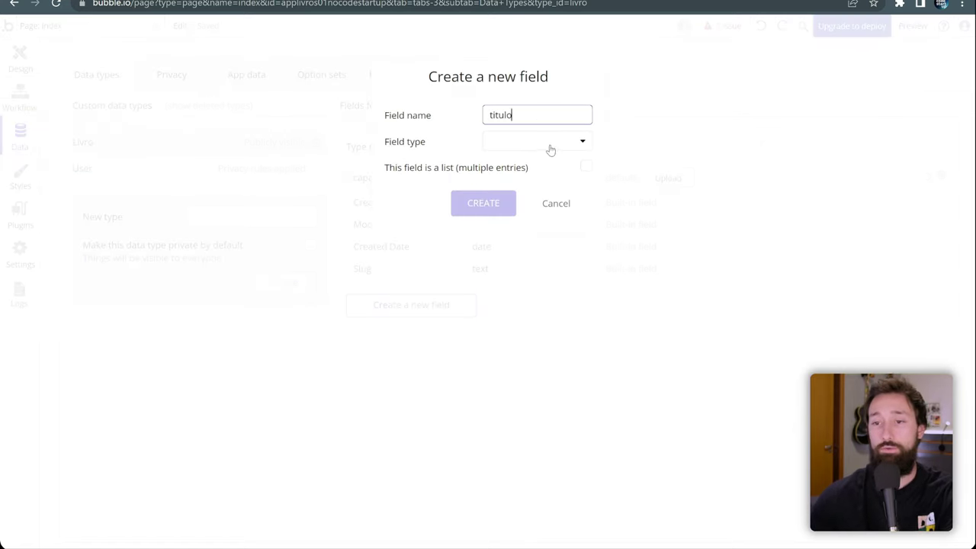
{"action": "left_click", "coordinate": [538, 140]}
{"action": "left_click", "coordinate": [528, 161]}
{"action": "left_click", "coordinate": [483, 203]}
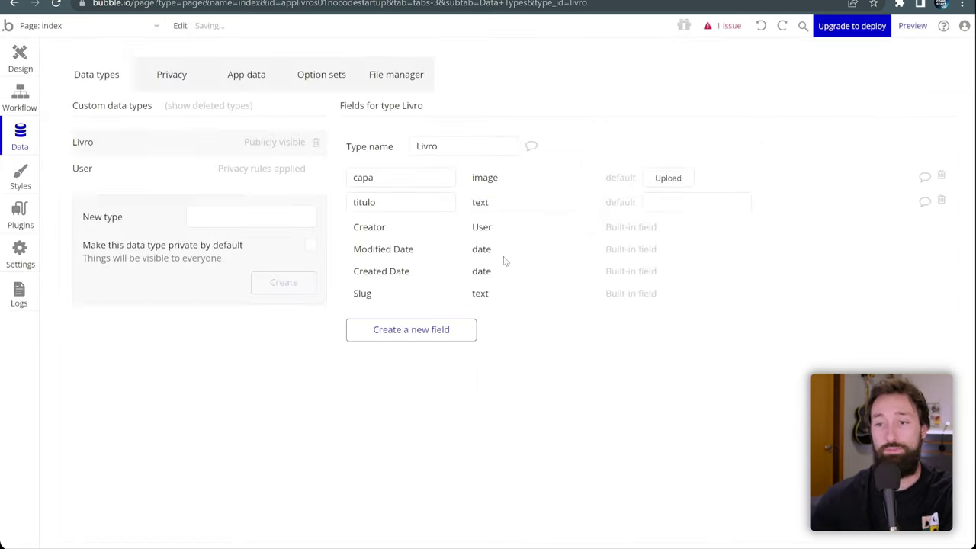
Step: Add a field named status of type text to the Livro data type
{"action": "left_click", "coordinate": [419, 329]}
{"action": "type", "text": "status"}
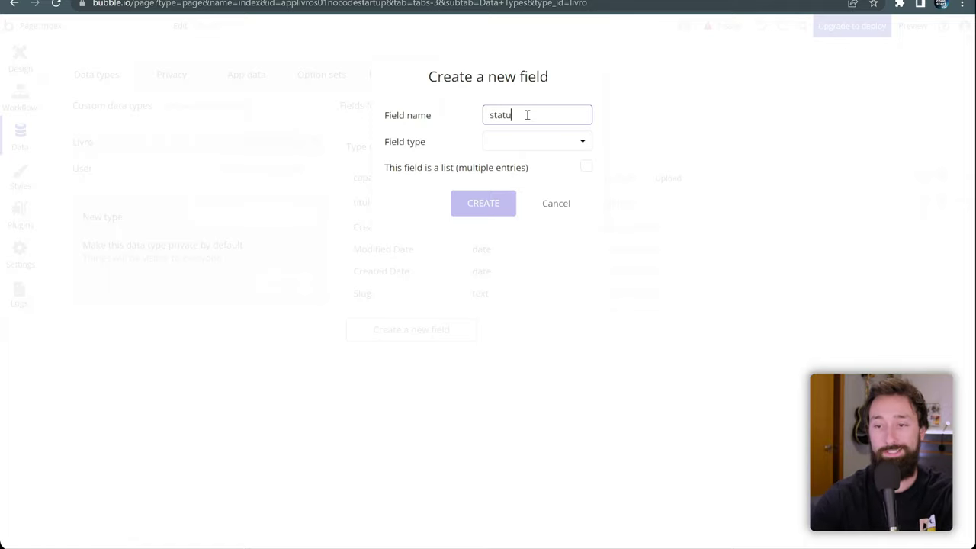
{"action": "left_click", "coordinate": [551, 140]}
{"action": "left_click", "coordinate": [513, 164]}
{"action": "left_click", "coordinate": [505, 204]}
Step: Add a field named categoria of type text to the Livro data type
{"action": "type", "text": "categoria"}
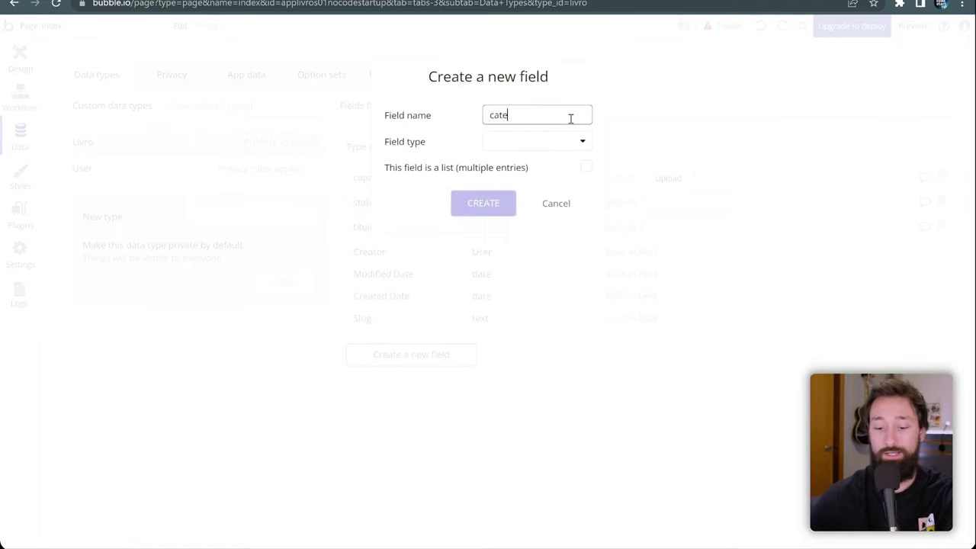
{"action": "left_click", "coordinate": [550, 141]}
{"action": "left_click", "coordinate": [516, 163]}
{"action": "left_click", "coordinate": [500, 212]}
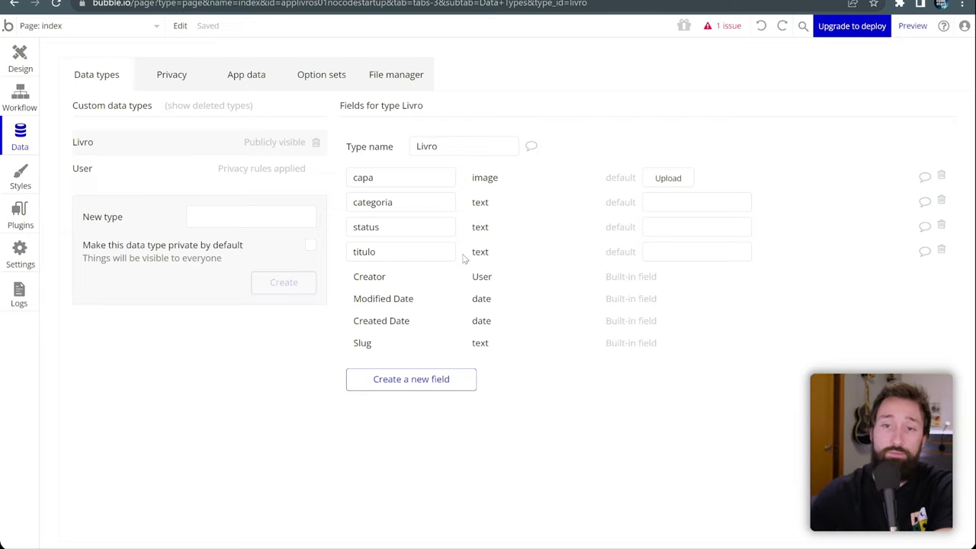
Step: Start a new Livro entry in the app data and upload the Blue Ocean image as its capa
{"action": "left_click", "coordinate": [252, 80]}
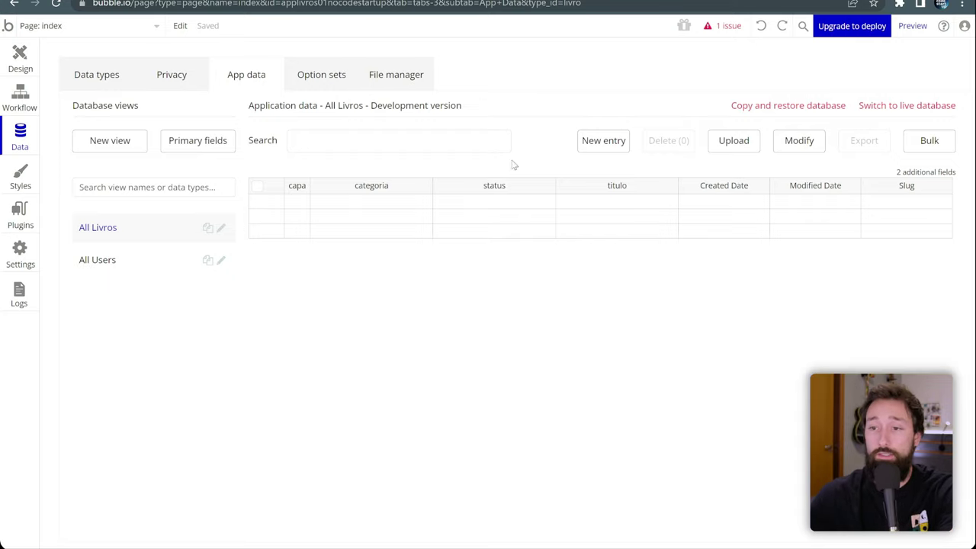
{"action": "left_click", "coordinate": [594, 143]}
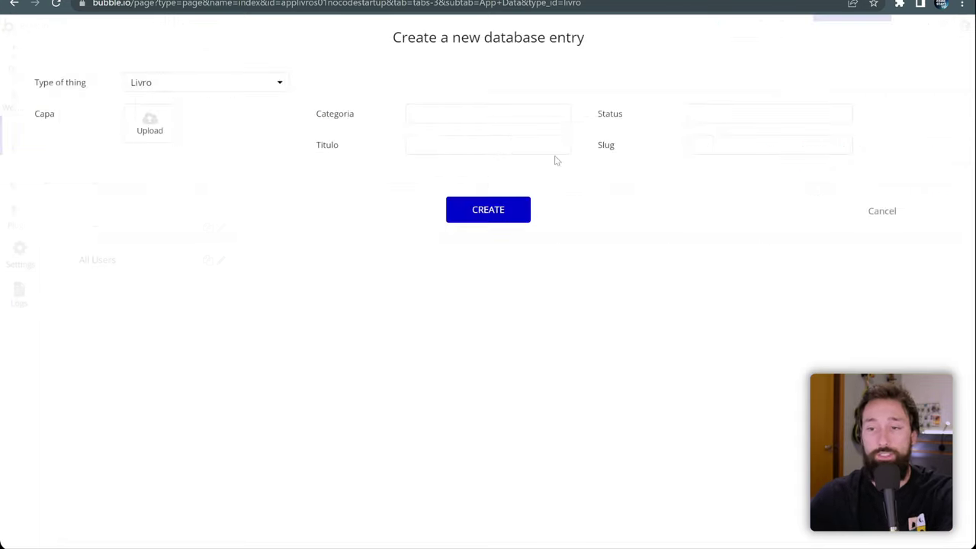
{"action": "left_click", "coordinate": [455, 113]}
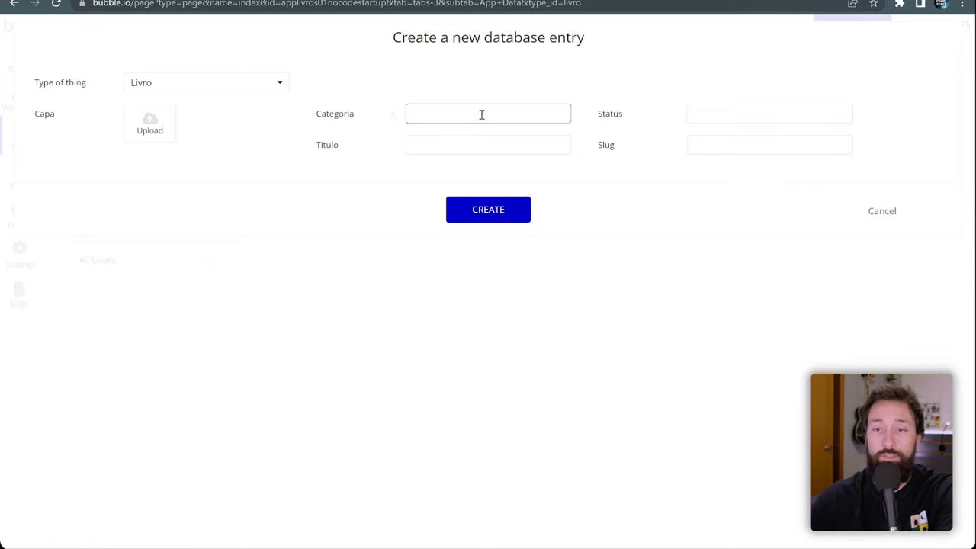
{"action": "left_click", "coordinate": [150, 125]}
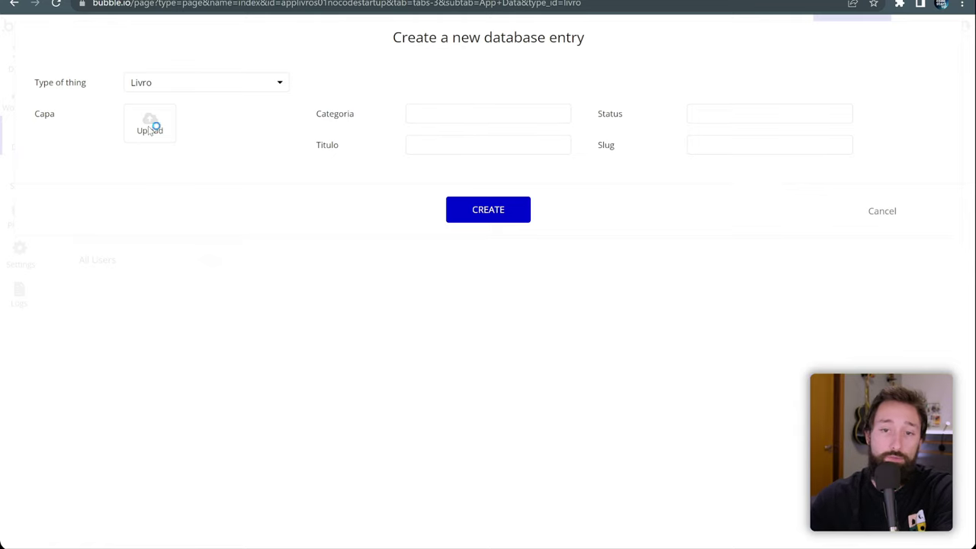
{"action": "left_click", "coordinate": [196, 69]}
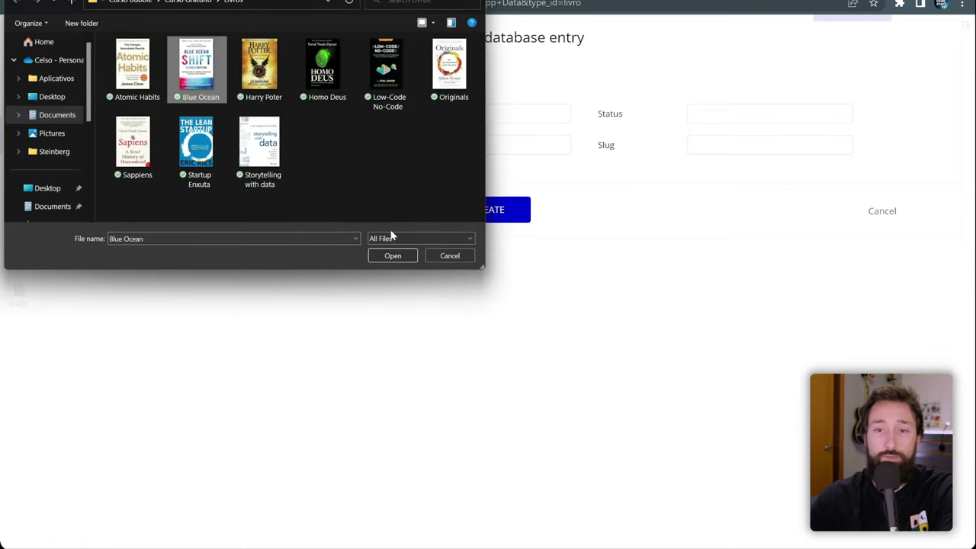
{"action": "left_click", "coordinate": [386, 259]}
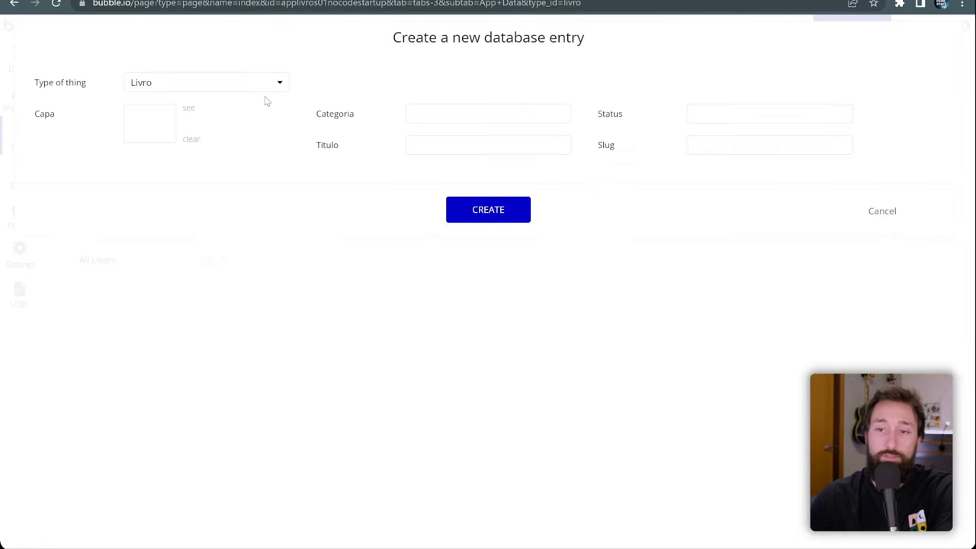
Step: Set categoria to Negócios, titulo to Blue Ocean and status to Lendo, create the entry, and hide future creation messages
{"action": "left_click", "coordinate": [455, 113]}
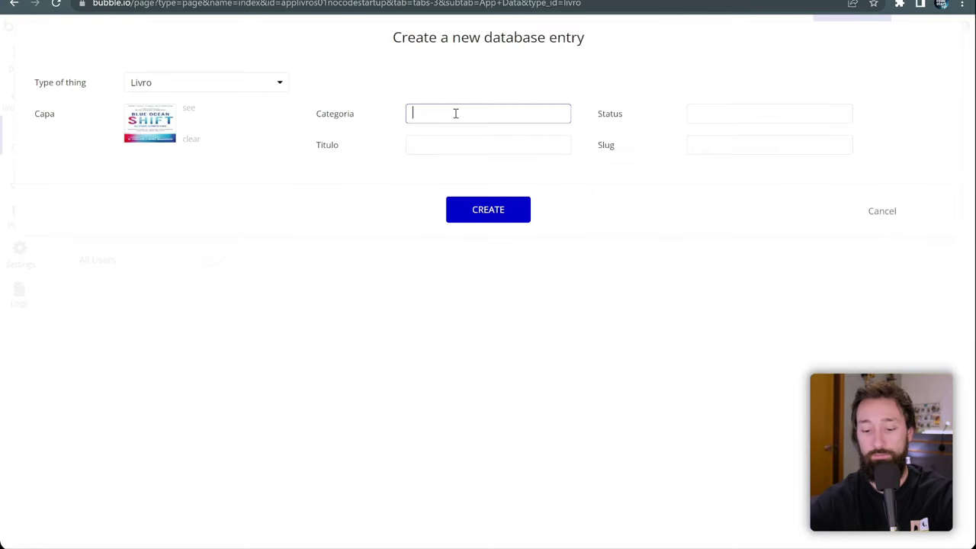
{"action": "type", "text": "Negócios"}
{"action": "left_click", "coordinate": [445, 145]}
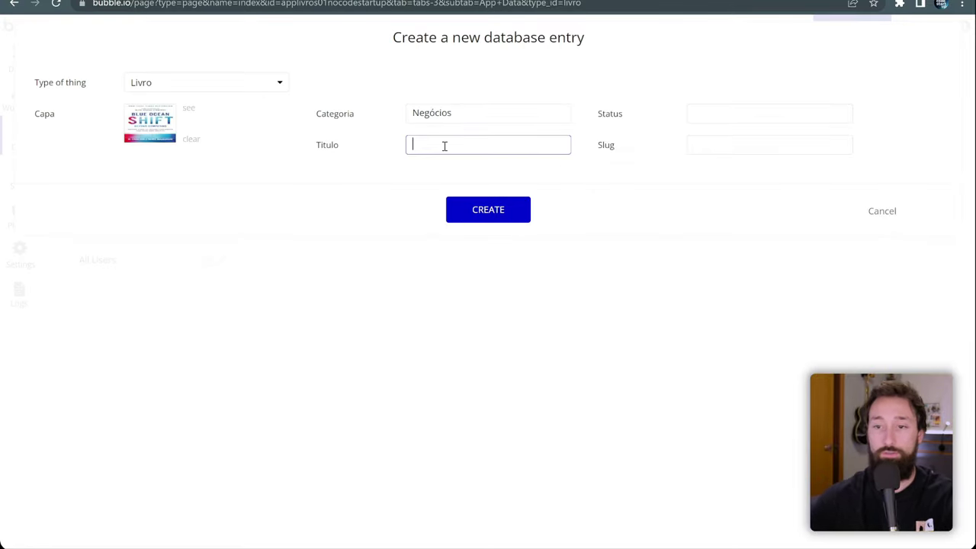
{"action": "type", "text": "Blue Ocean"}
{"action": "left_click", "coordinate": [715, 114]}
{"action": "type", "text": "L"}
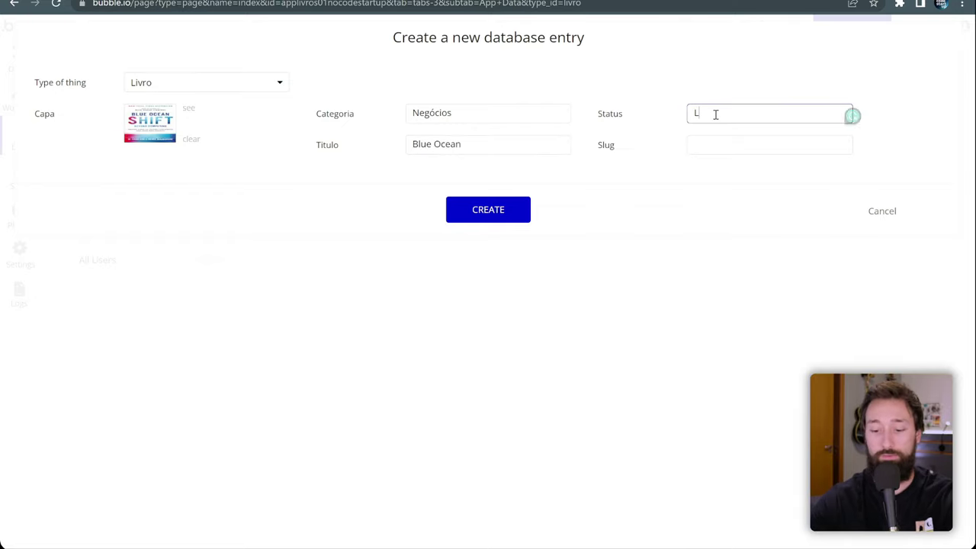
{"action": "type", "text": "endo"}
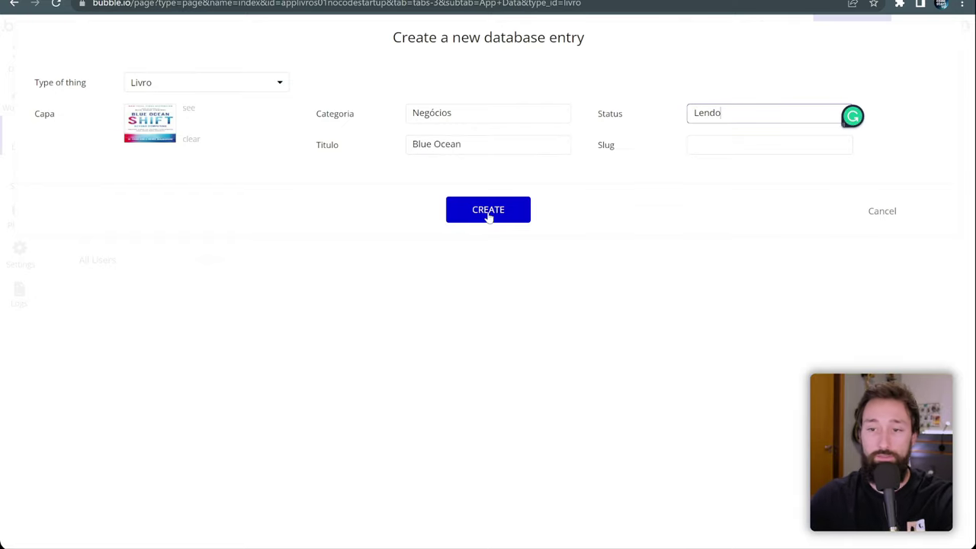
{"action": "left_click", "coordinate": [488, 210]}
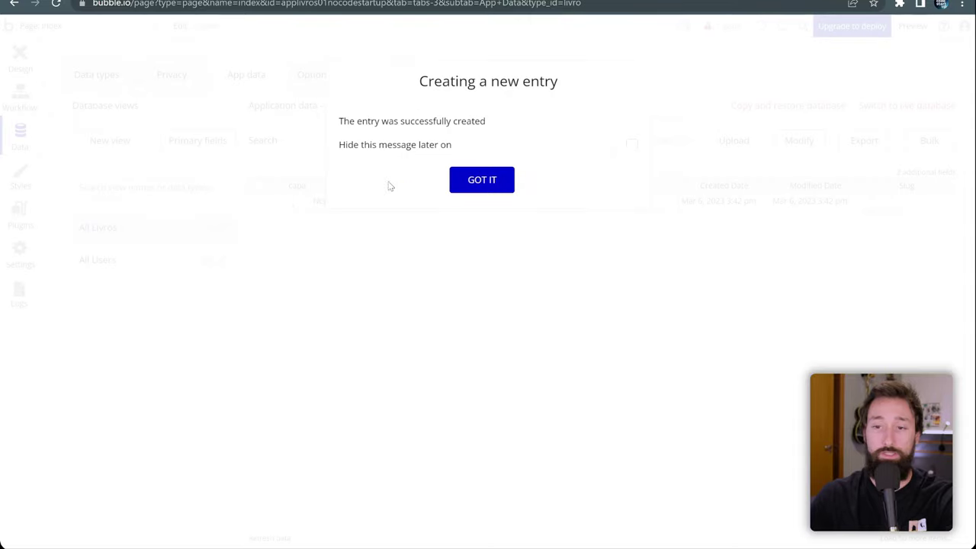
{"action": "left_click", "coordinate": [632, 145]}
{"action": "left_click", "coordinate": [474, 187]}
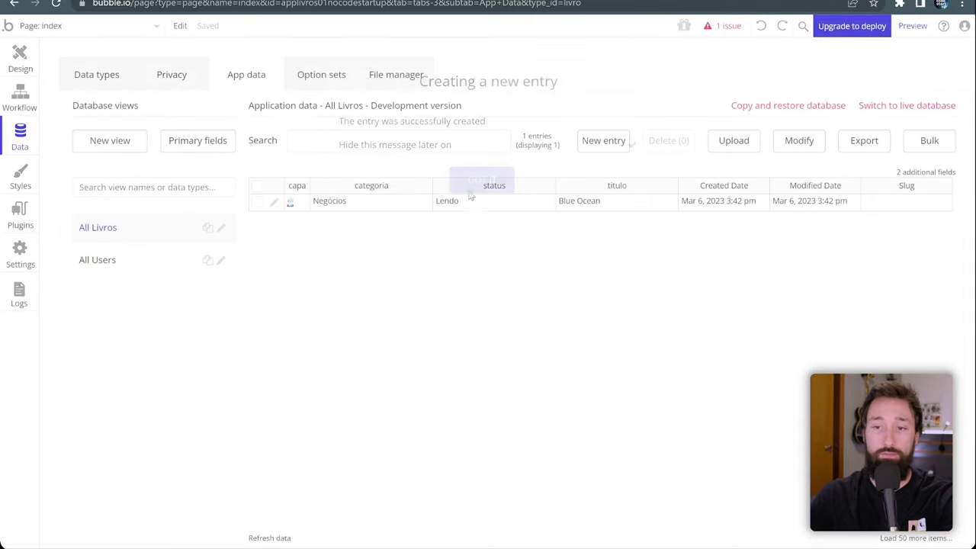
{"action": "left_click", "coordinate": [379, 207]}
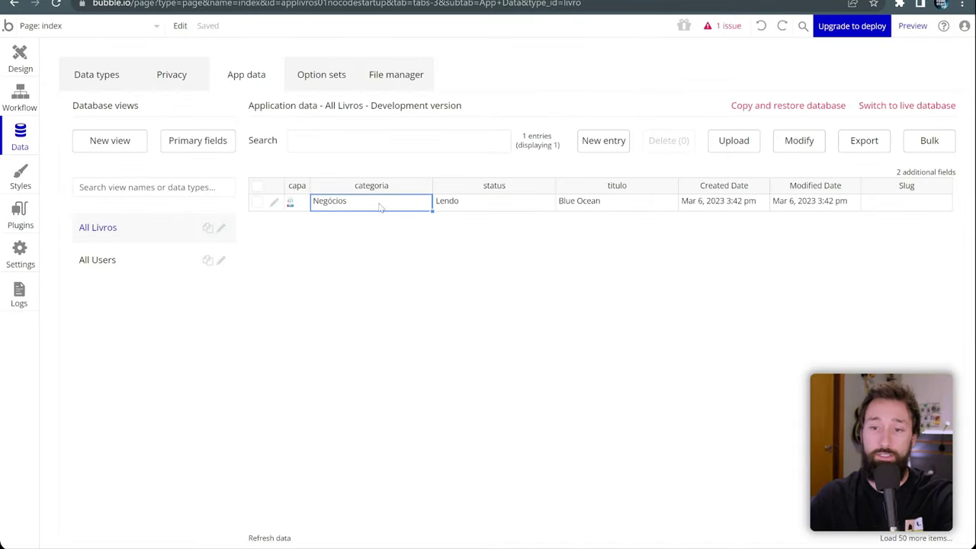
Step: Start another Livro entry and upload the Startup Enxuta image as its capa
{"action": "left_click", "coordinate": [603, 140]}
{"action": "left_click", "coordinate": [148, 124]}
{"action": "left_click", "coordinate": [196, 148]}
{"action": "left_click", "coordinate": [399, 259]}
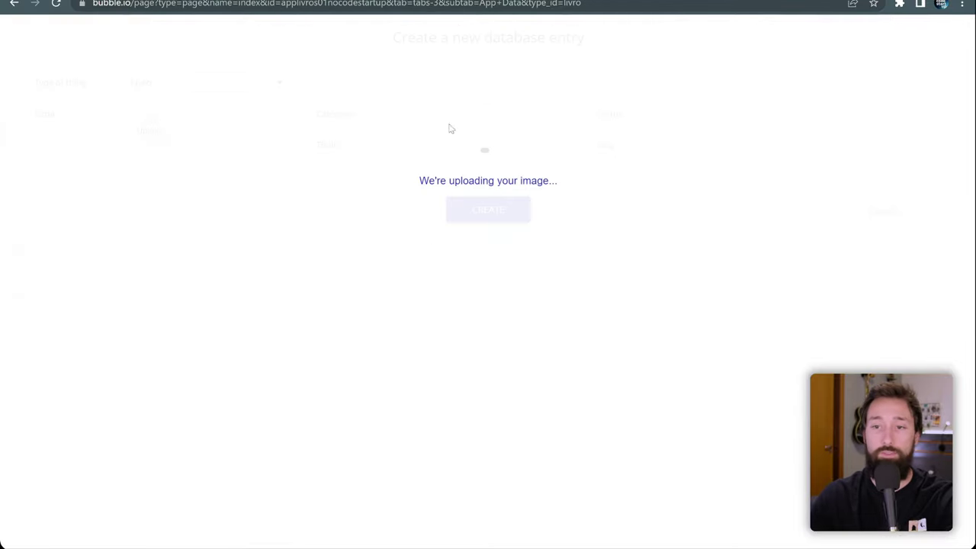
Step: Set categoria to Negócios, titulo to Lean Startup and status to Lido, and create the entry
{"action": "left_click", "coordinate": [438, 116]}
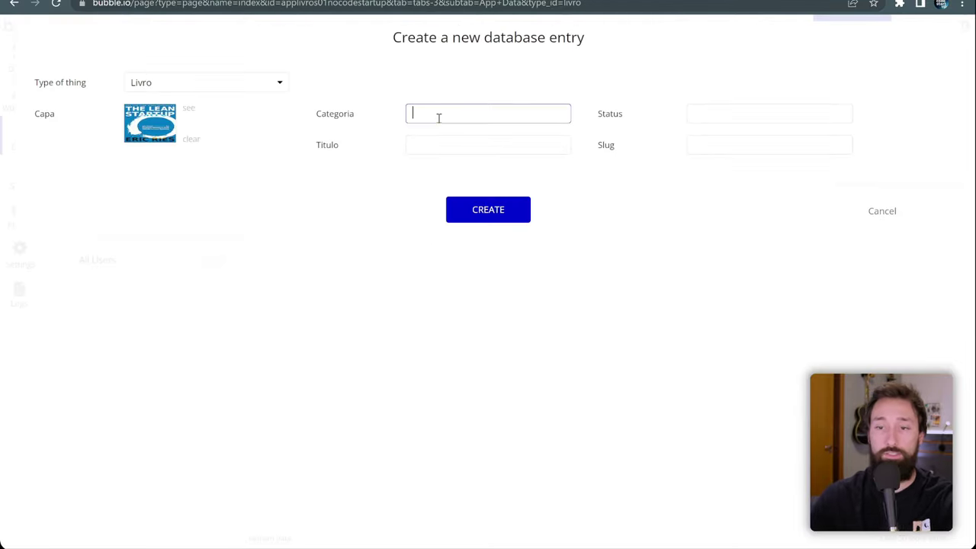
{"action": "type", "text": "Negócios"}
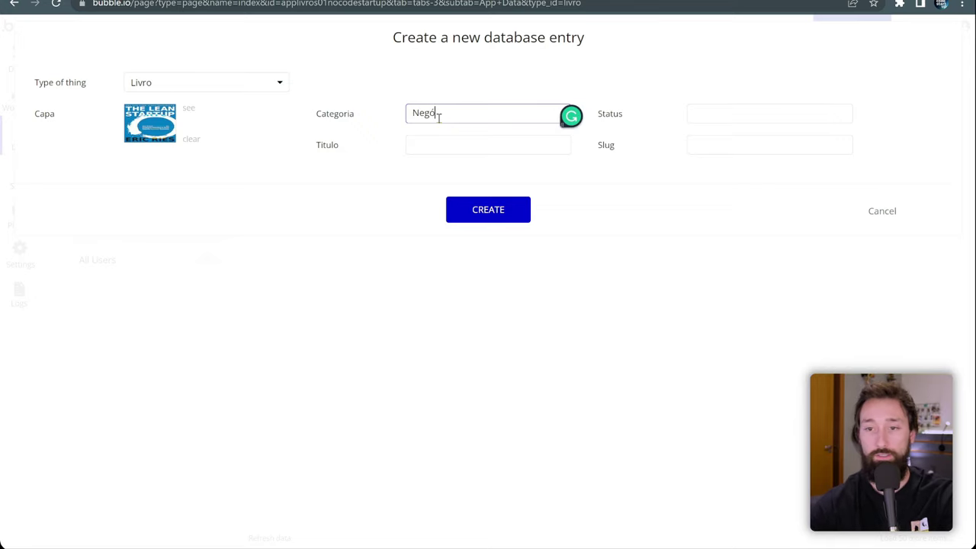
{"action": "left_click", "coordinate": [486, 143]}
{"action": "type", "text": "Lea"}
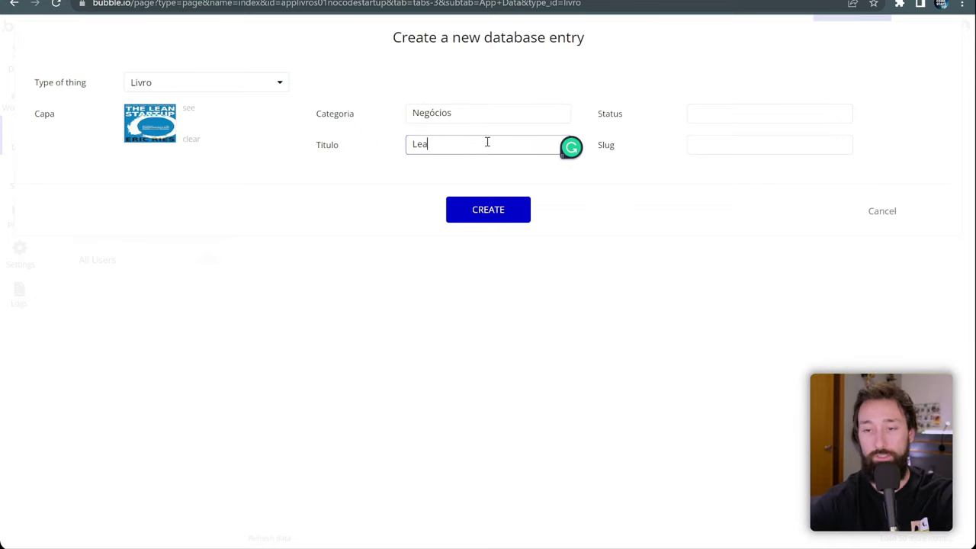
{"action": "type", "text": "n Startup"}
{"action": "left_click", "coordinate": [723, 119]}
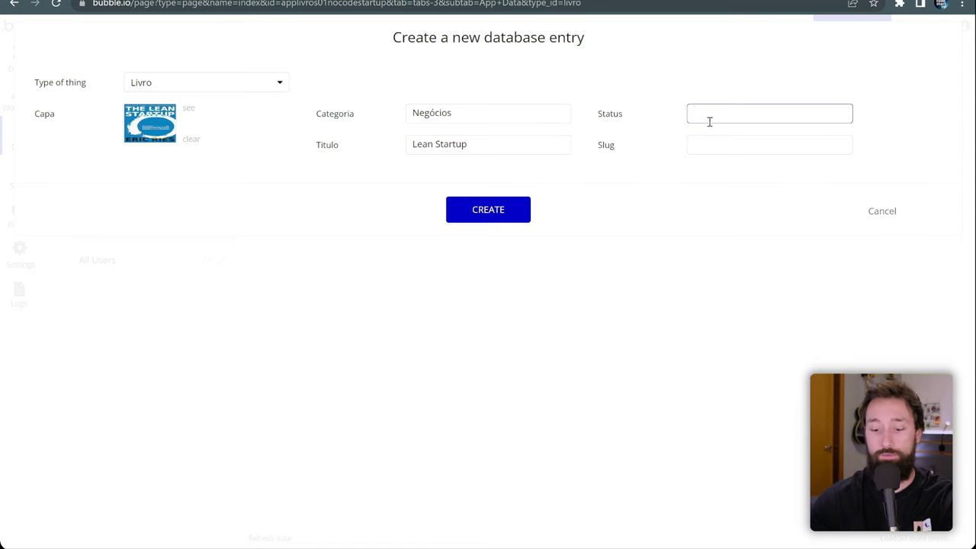
{"action": "type", "text": "Lido"}
{"action": "left_click", "coordinate": [522, 216]}
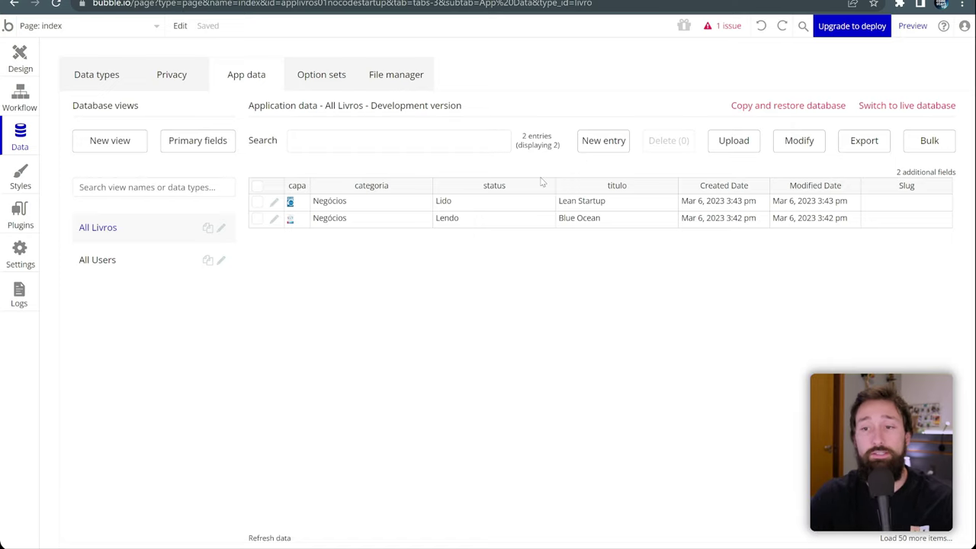
{"action": "left_click", "coordinate": [599, 145]}
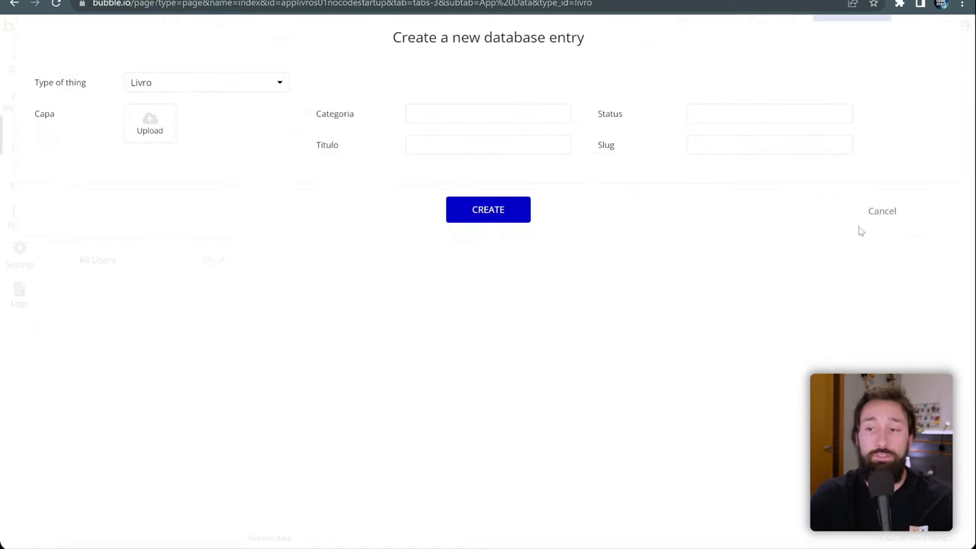
{"action": "left_click", "coordinate": [882, 213]}
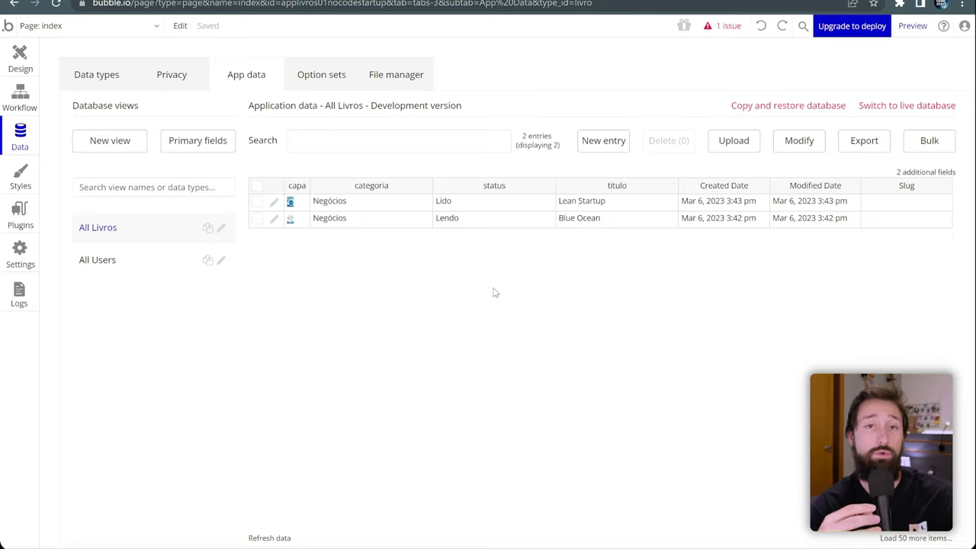
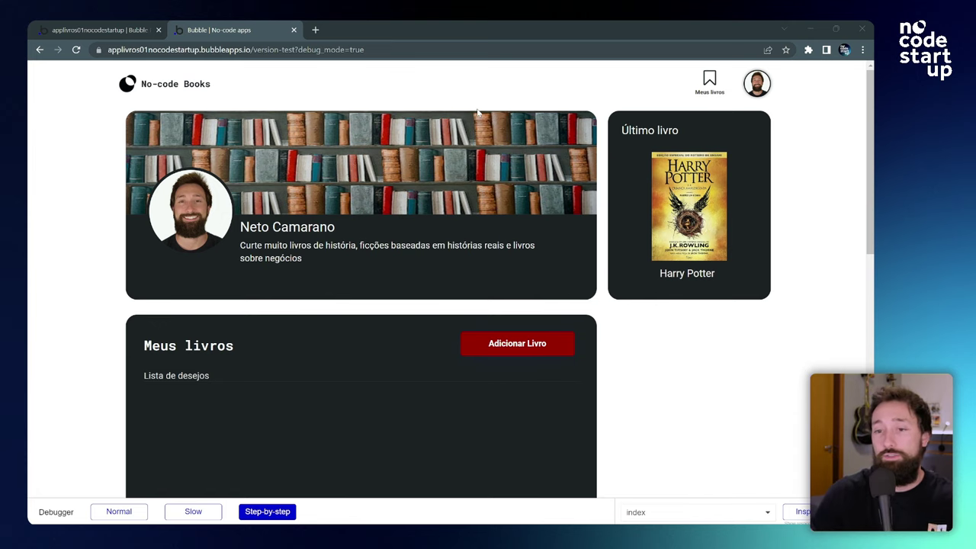
Step: Review the Lista de desejos, Lendo and Lidos sections under Meus livros in the page preview
{"action": "scroll", "coordinate": [209, 157], "scroll_direction": "down", "scroll_amount": 3}
{"action": "scroll", "coordinate": [364, 161], "scroll_direction": "down", "scroll_amount": 5}
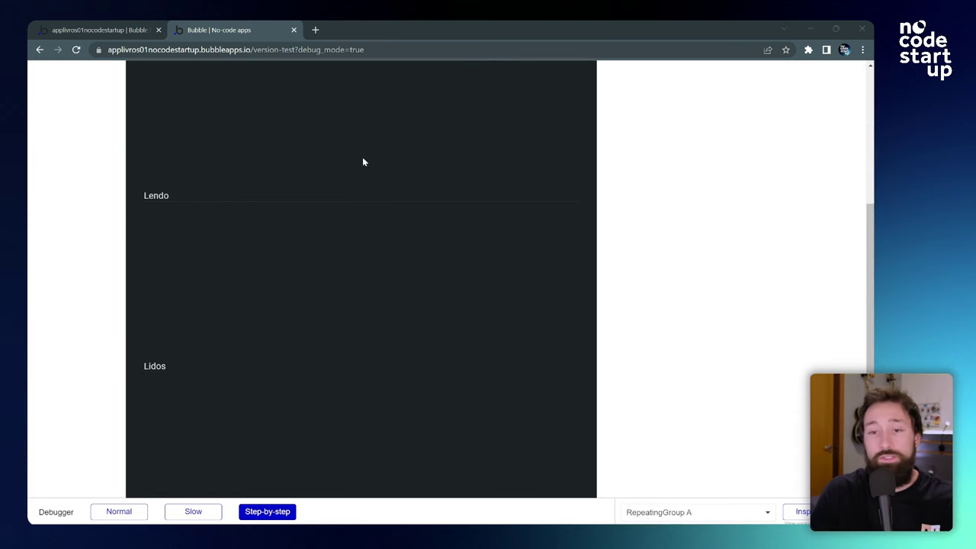
{"action": "scroll", "coordinate": [285, 255], "scroll_direction": "up", "scroll_amount": 8}
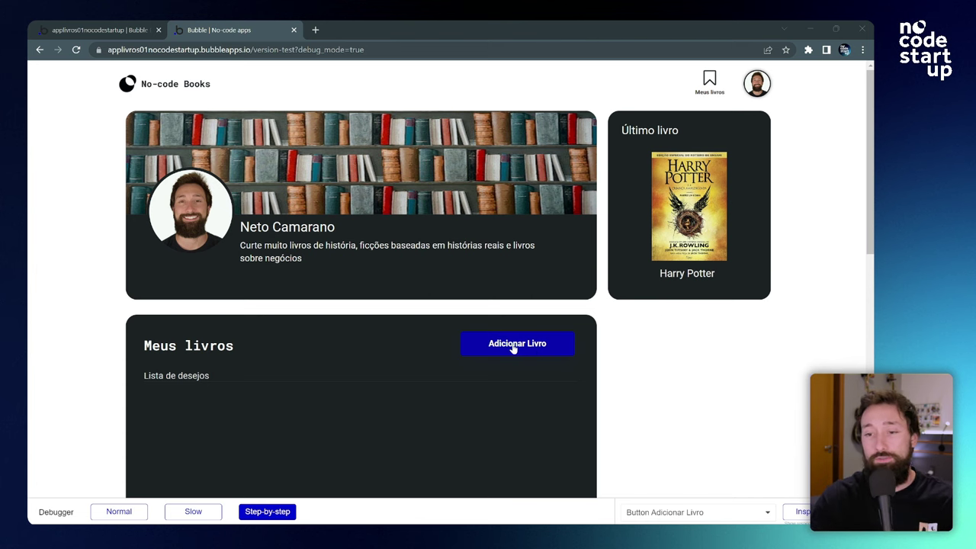
Step: Return to the editor and start a click workflow for the Adicionar Livro button under Meus livros
{"action": "key", "text": "ctrl+1"}
{"action": "left_click", "coordinate": [624, 366]}
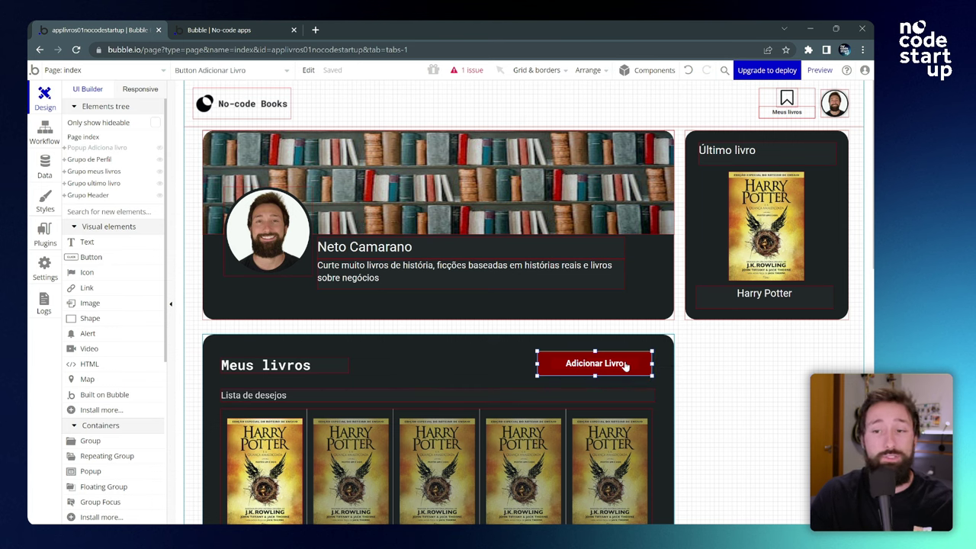
{"action": "double_click", "coordinate": [623, 365]}
{"action": "left_click_drag", "start_coordinate": [314, 175], "coordinate": [337, 110]}
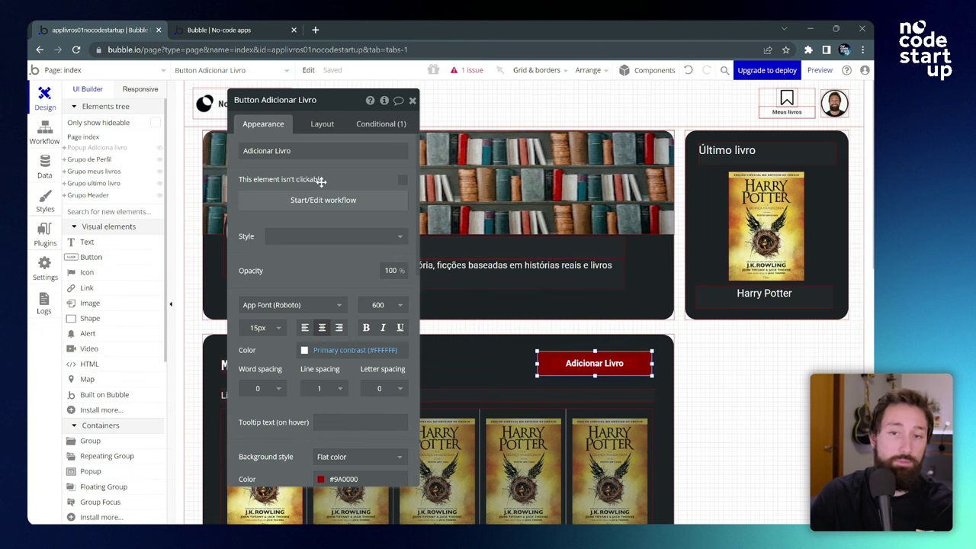
{"action": "left_click_drag", "start_coordinate": [351, 180], "coordinate": [338, 180]}
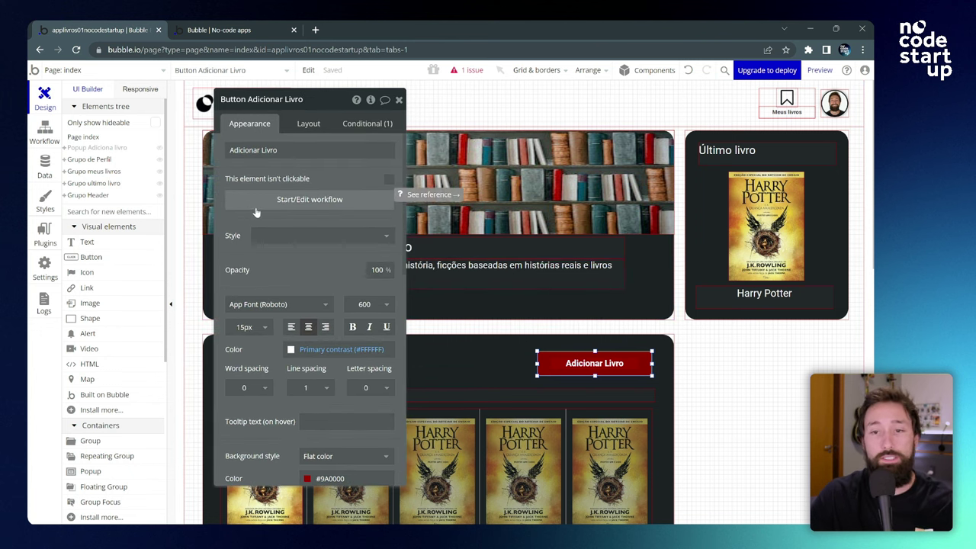
{"action": "left_click", "coordinate": [308, 202]}
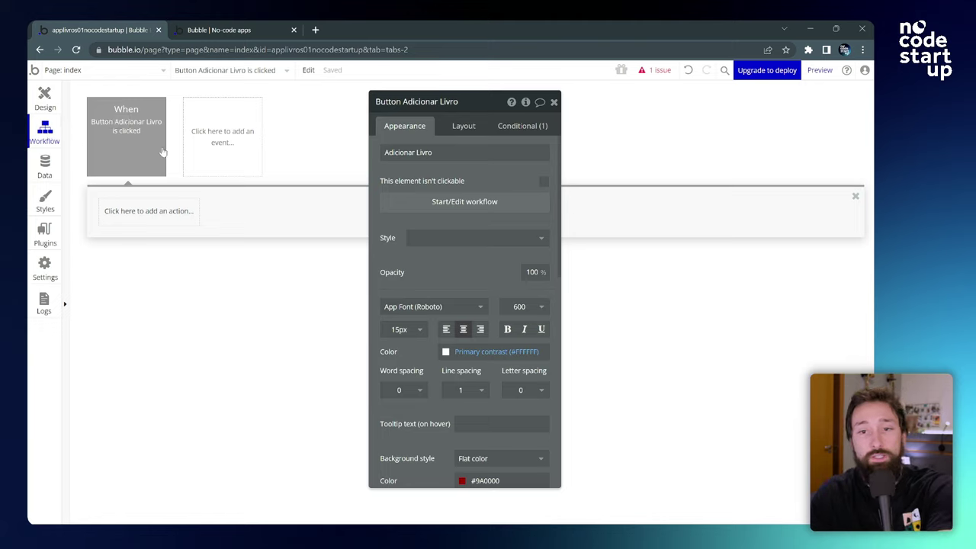
Step: Browse the available workflow action categories and consult the Sign the user up reference page, translated into Portuguese
{"action": "mouse_move", "coordinate": [133, 161]}
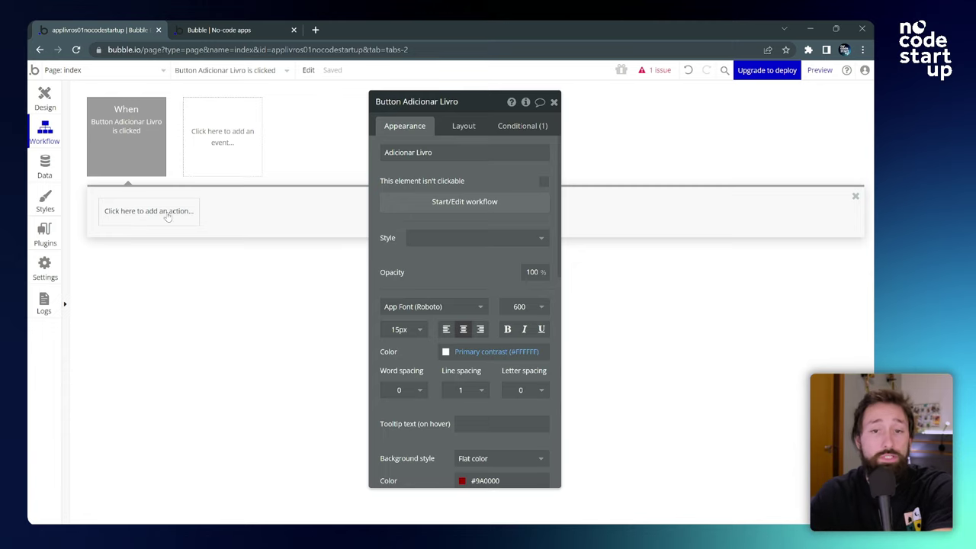
{"action": "left_click", "coordinate": [120, 217]}
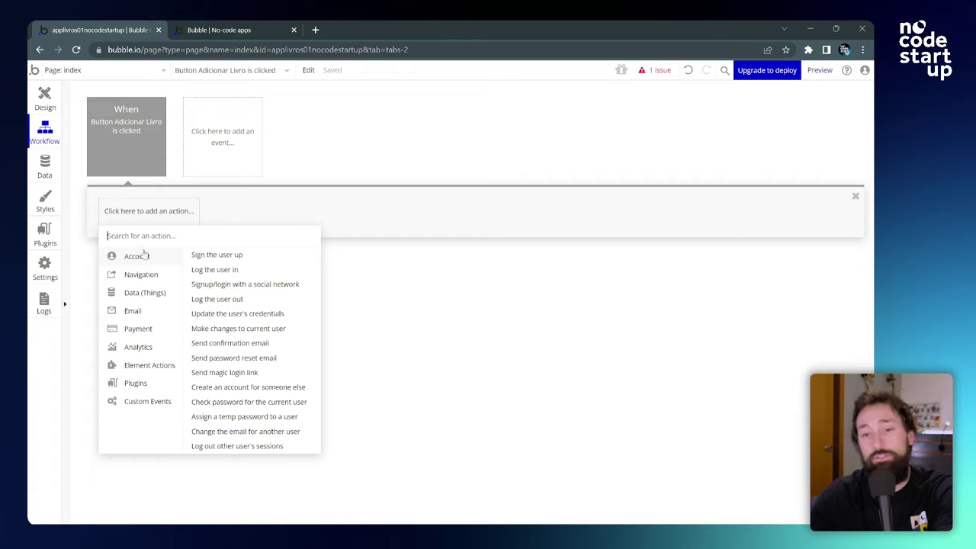
{"action": "mouse_move", "coordinate": [147, 296]}
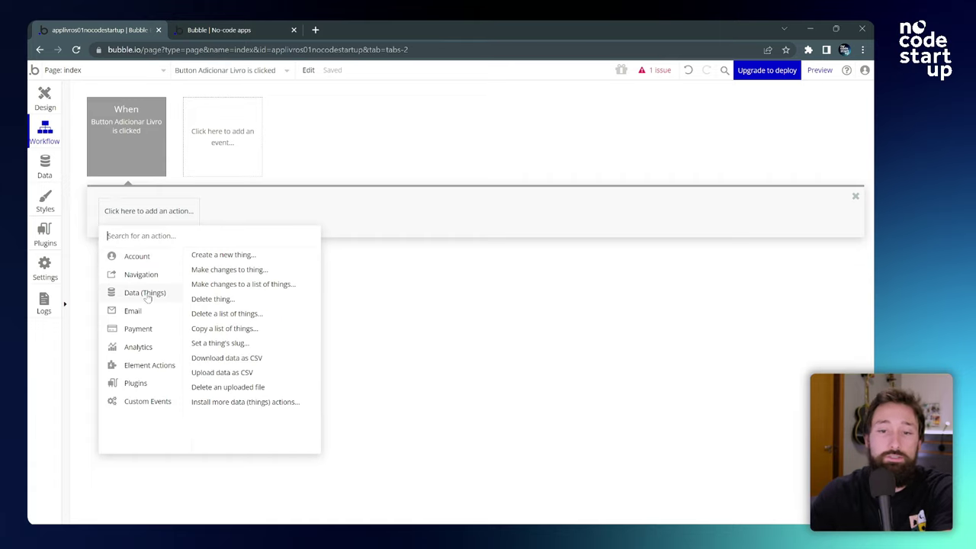
{"action": "mouse_move", "coordinate": [142, 276]}
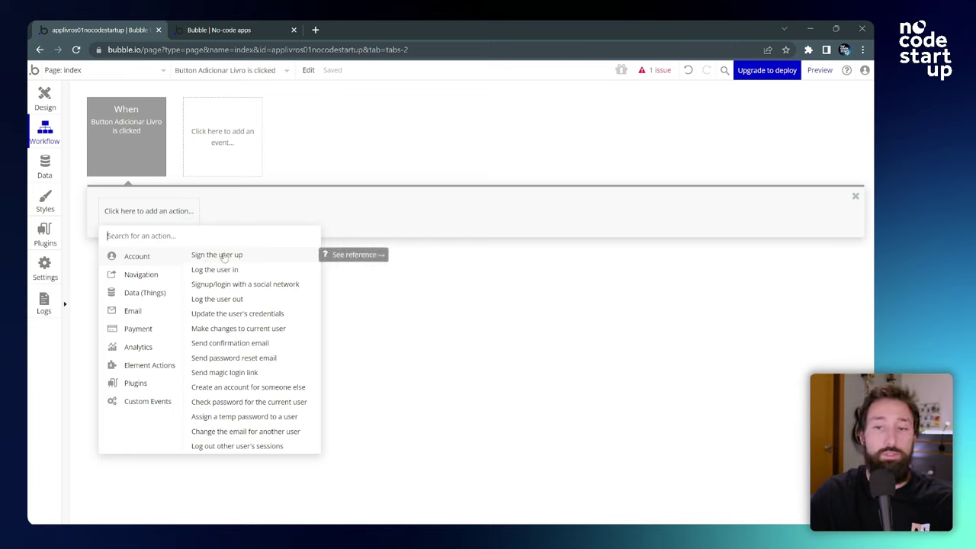
{"action": "left_click", "coordinate": [354, 254]}
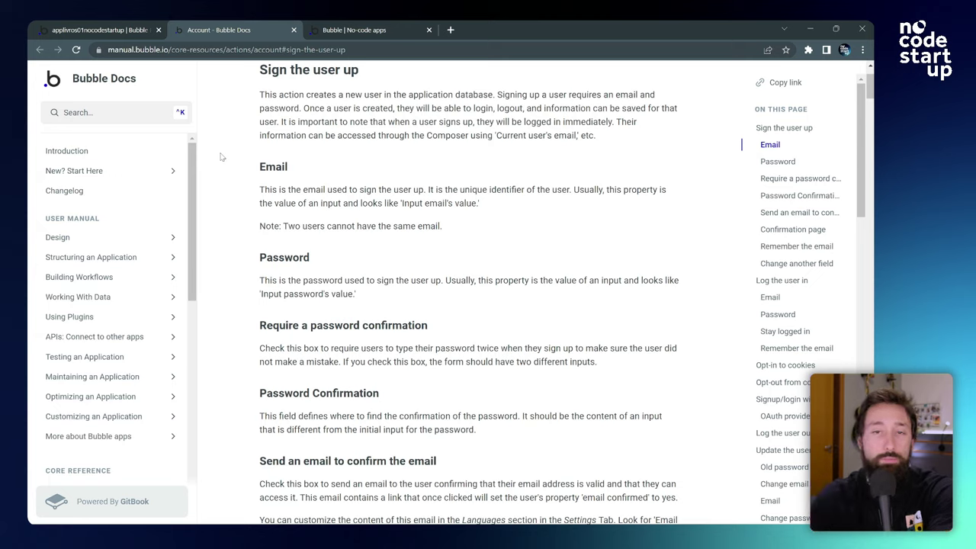
{"action": "right_click", "coordinate": [243, 147]}
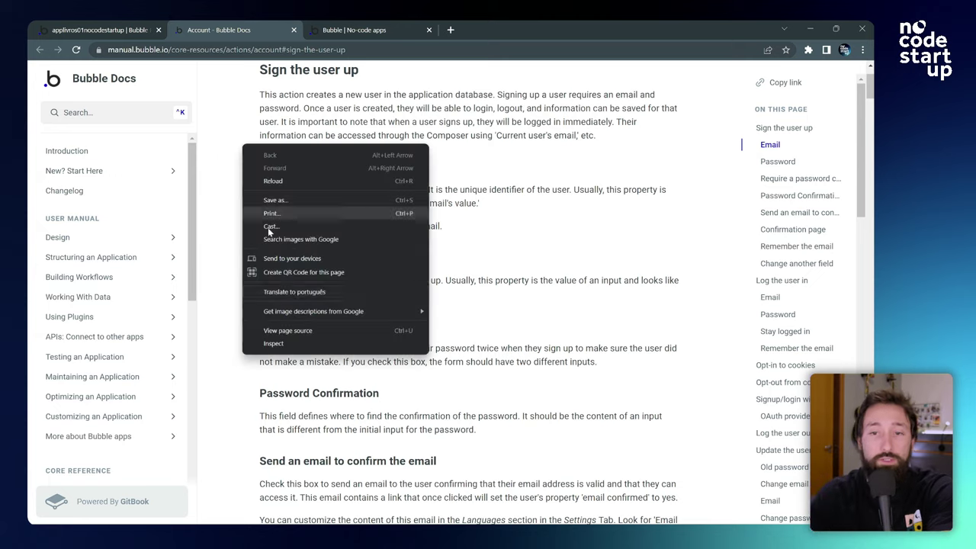
{"action": "left_click", "coordinate": [311, 292]}
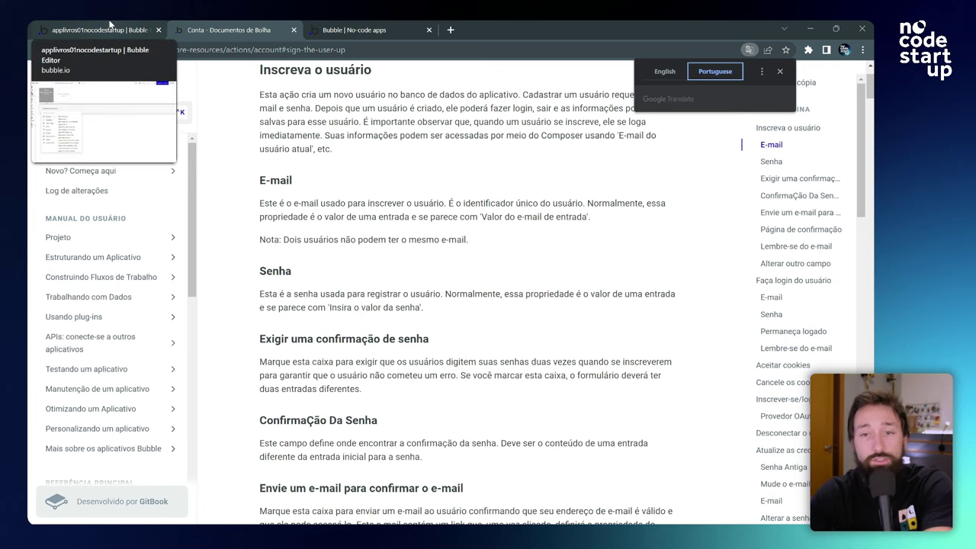
{"action": "left_click", "coordinate": [293, 29]}
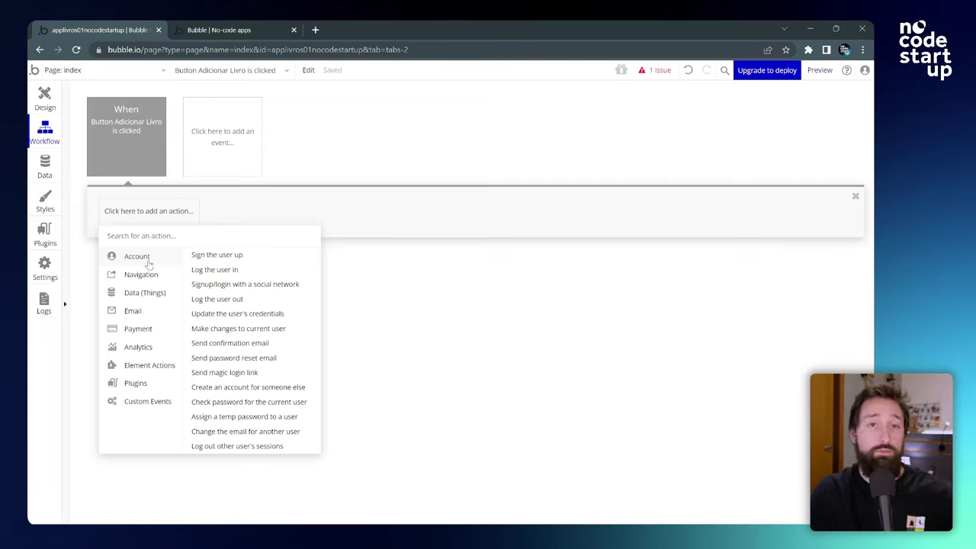
Step: Add a Show element action targeting Popup Adiciona livro to the Adicionar Livro workflow
{"action": "mouse_move", "coordinate": [158, 364]}
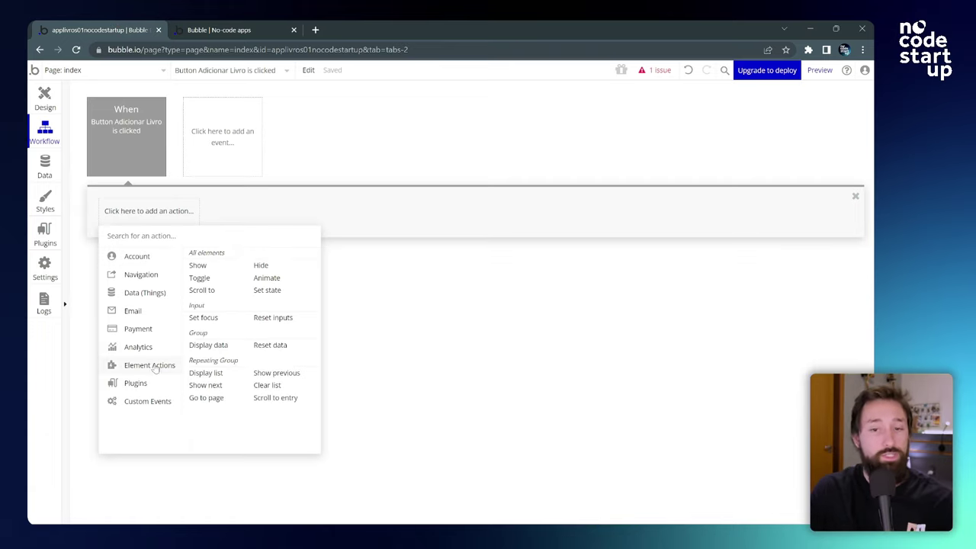
{"action": "left_click", "coordinate": [206, 267]}
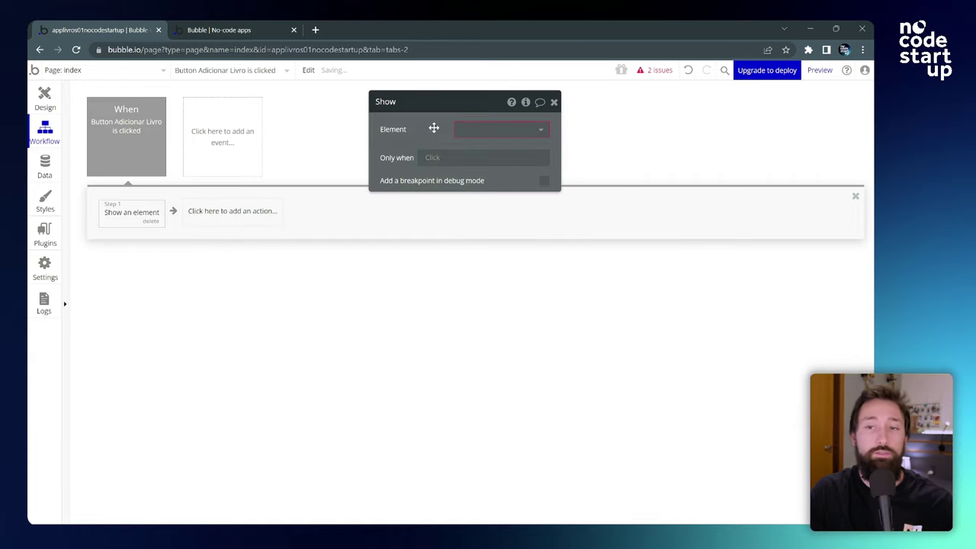
{"action": "left_click_drag", "start_coordinate": [451, 130], "coordinate": [423, 145]}
{"action": "left_click", "coordinate": [476, 144]}
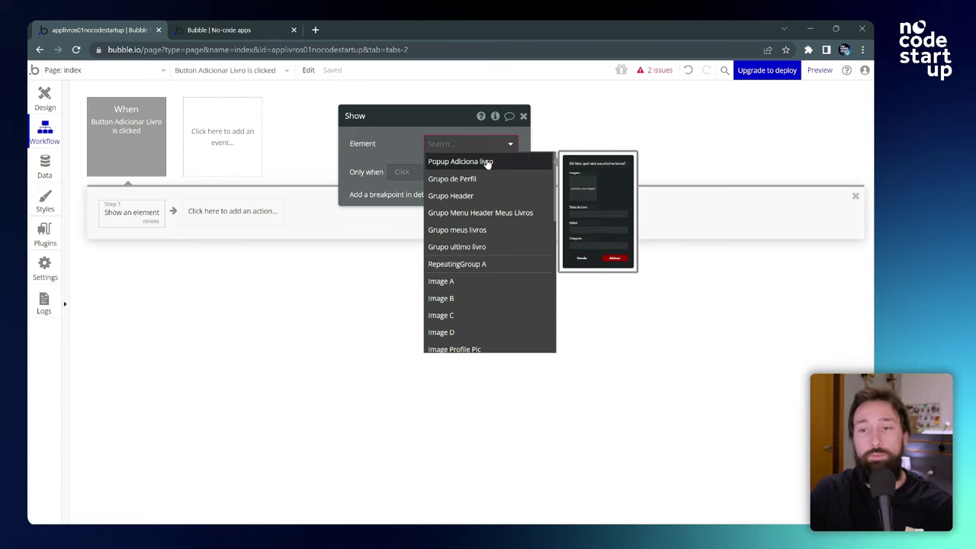
{"action": "left_click", "coordinate": [488, 162]}
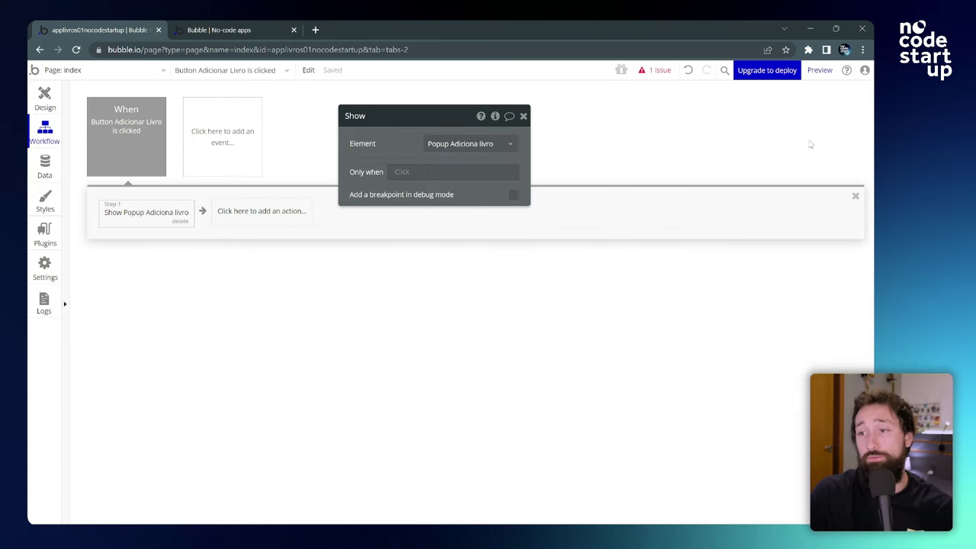
Step: Preview the page, open the popup with Adicionar Livro, try its Cancelar button, and dismiss the popup
{"action": "left_click", "coordinate": [820, 70]}
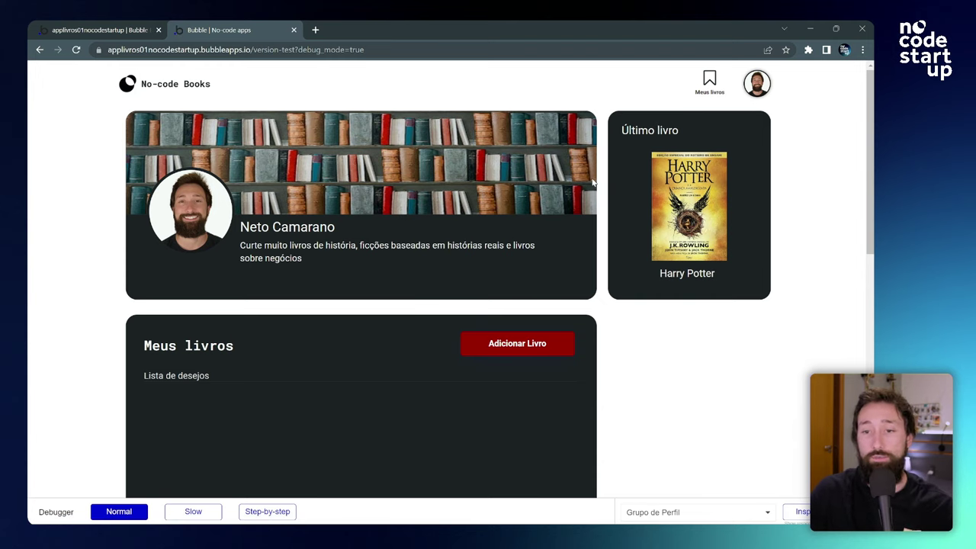
{"action": "left_click", "coordinate": [532, 348]}
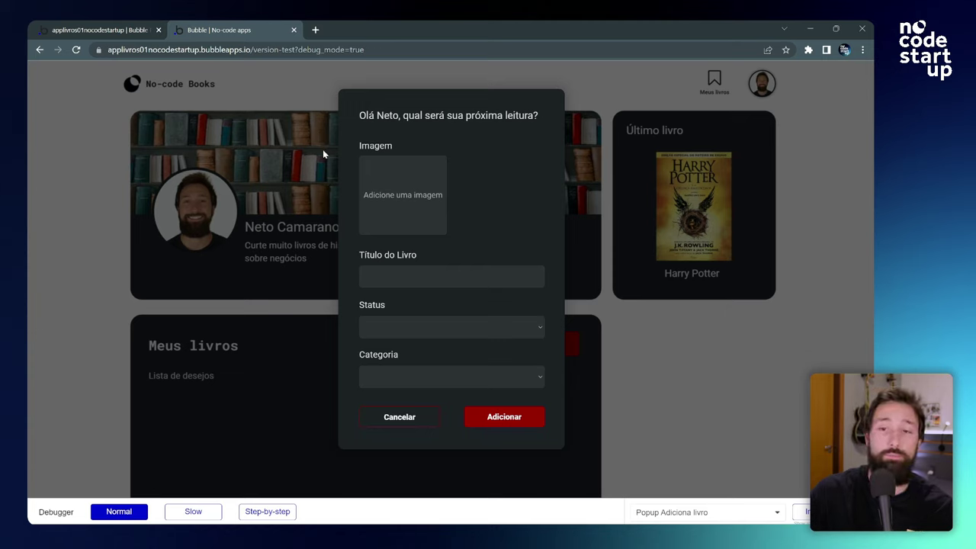
{"action": "triple_click", "coordinate": [399, 417]}
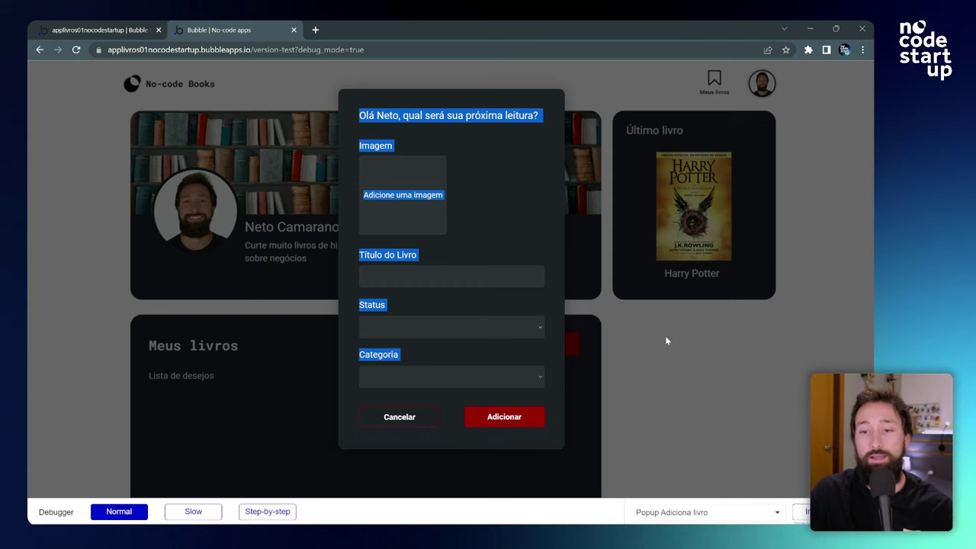
{"action": "left_click", "coordinate": [661, 362]}
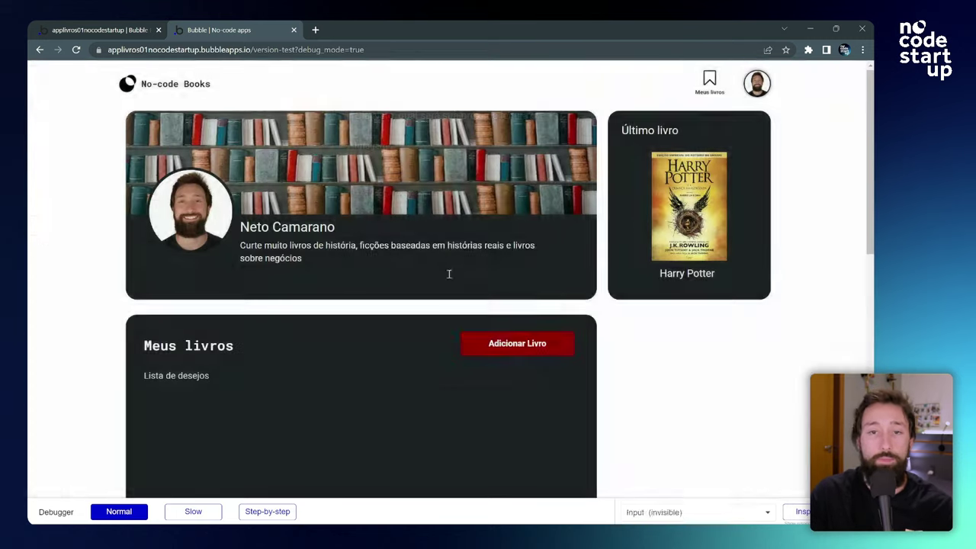
Step: Back in the editor, start a click workflow for the Cancelar button inside Popup Adiciona livro
{"action": "key", "text": "ctrl+shift+Tab"}
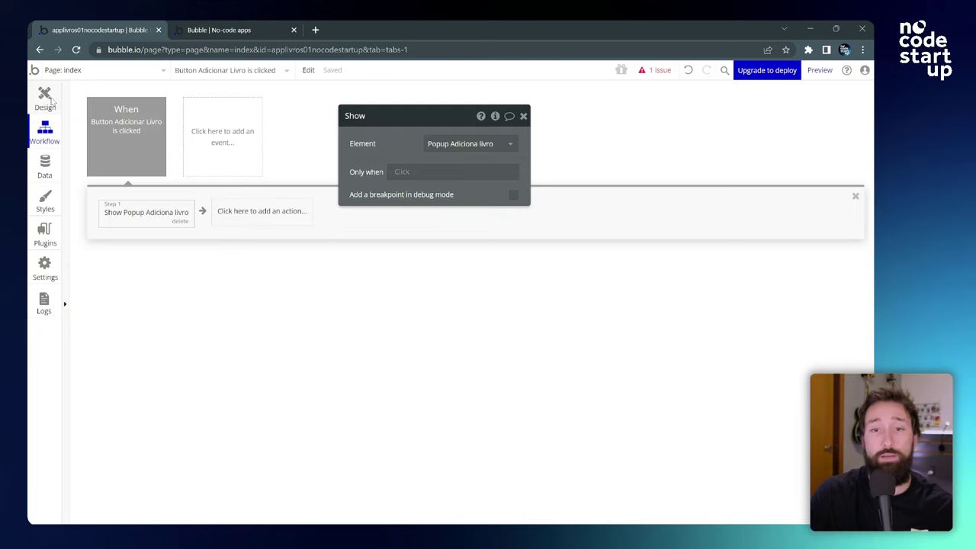
{"action": "left_click", "coordinate": [51, 99]}
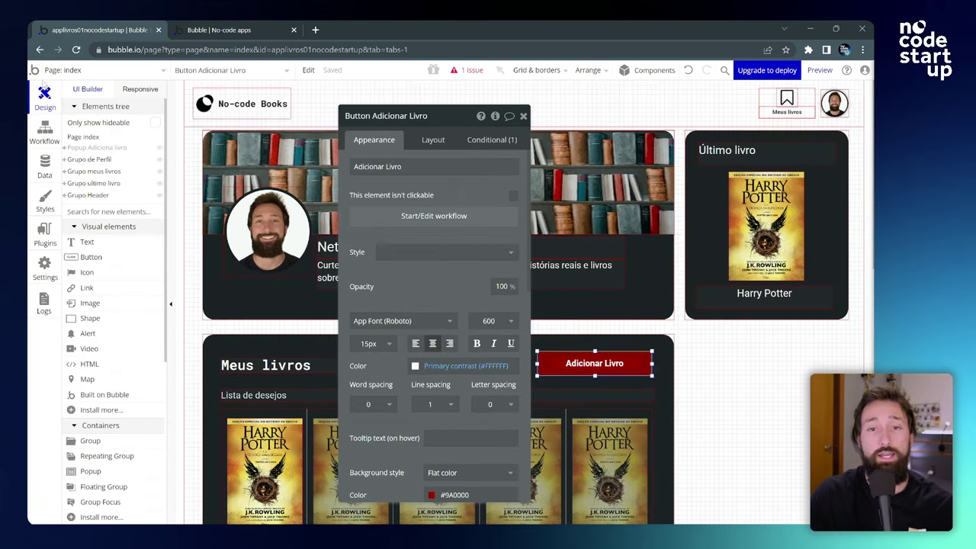
{"action": "left_click", "coordinate": [106, 149]}
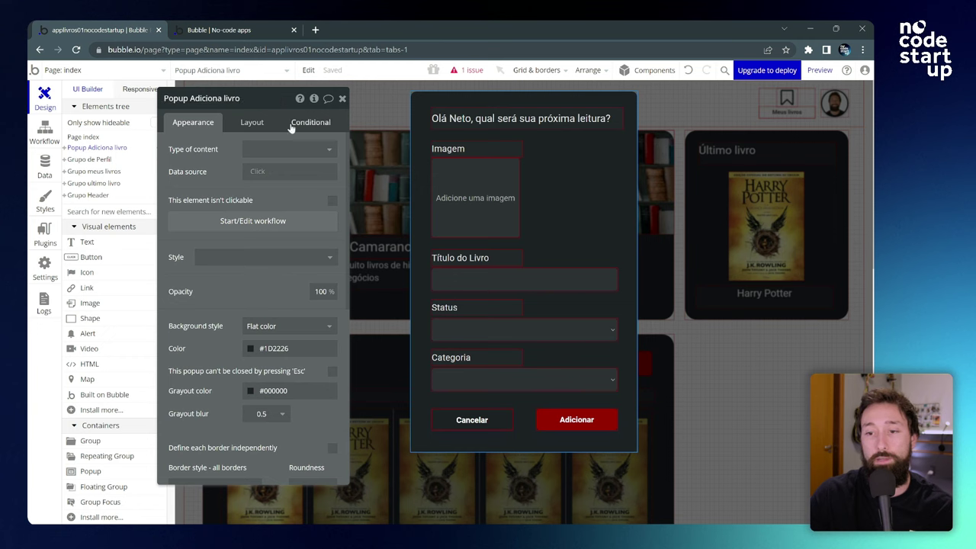
{"action": "left_click", "coordinate": [482, 418]}
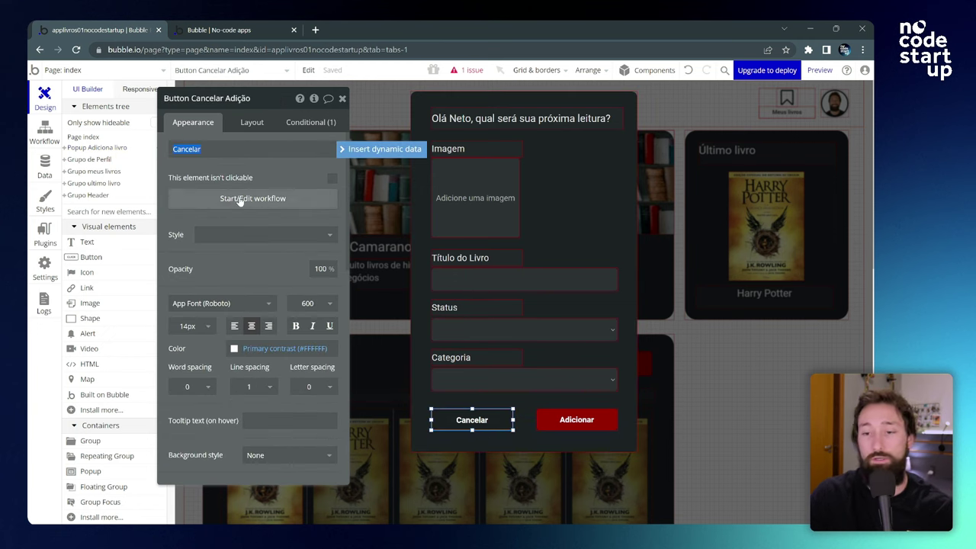
{"action": "left_click", "coordinate": [236, 200]}
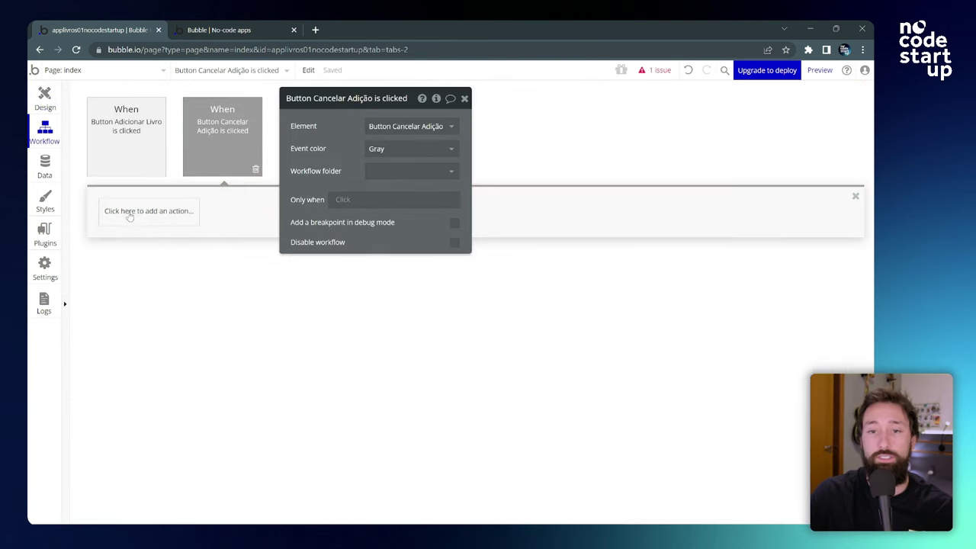
Step: Add a Hide element action targeting Popup Adiciona livro to the Cancelar button's workflow
{"action": "left_click", "coordinate": [126, 216]}
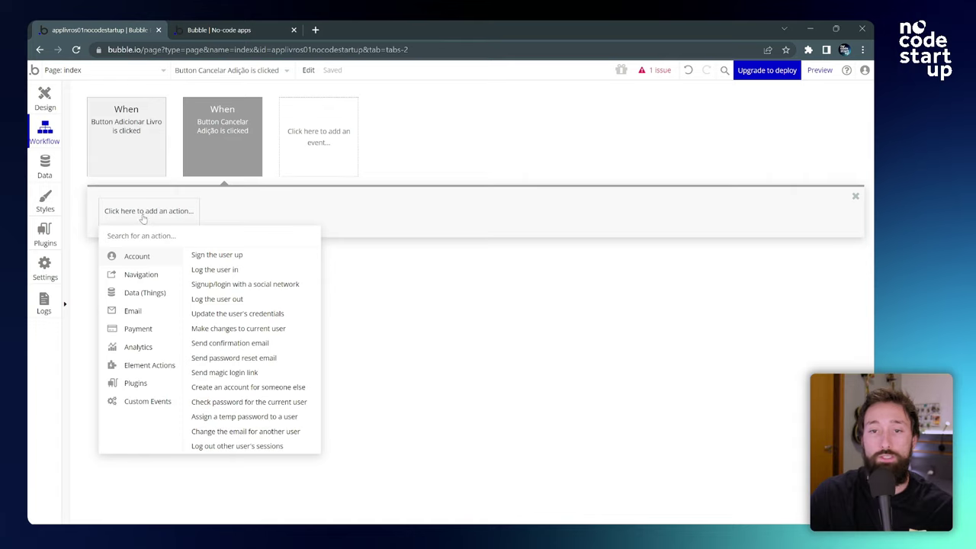
{"action": "mouse_move", "coordinate": [146, 367]}
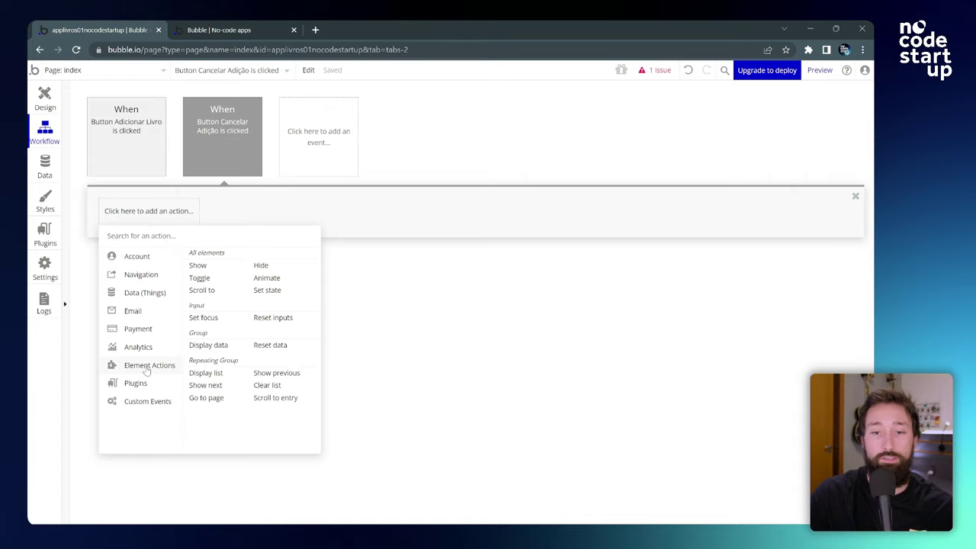
{"action": "left_click", "coordinate": [276, 267]}
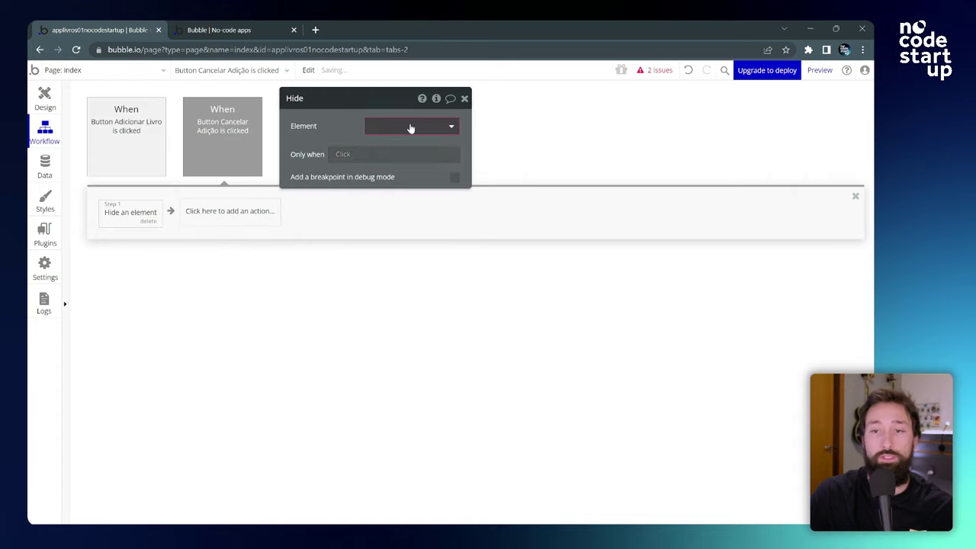
{"action": "left_click", "coordinate": [411, 127]}
{"action": "left_click", "coordinate": [402, 142]}
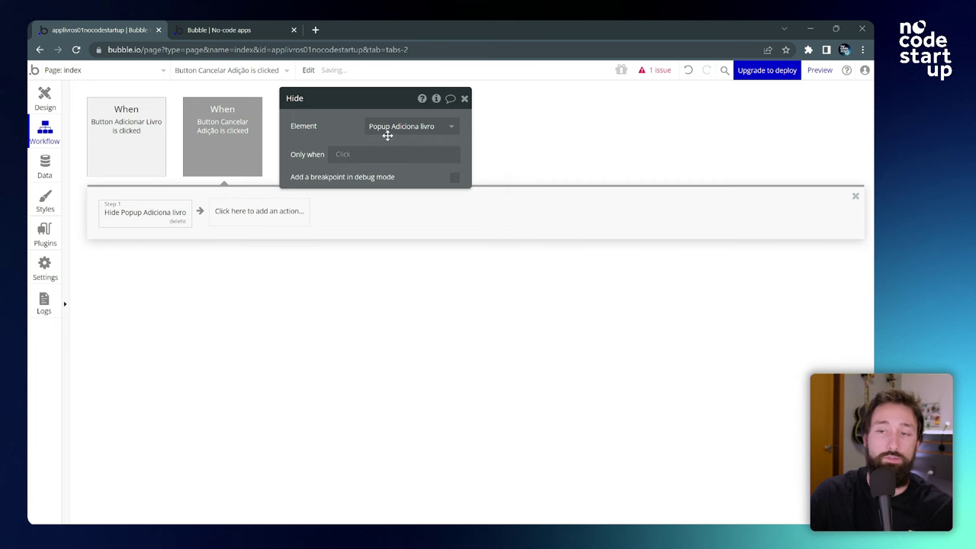
Step: Refresh the page preview and test opening the popup with Adicionar Livro and closing it with Cancelar
{"action": "left_click", "coordinate": [258, 28]}
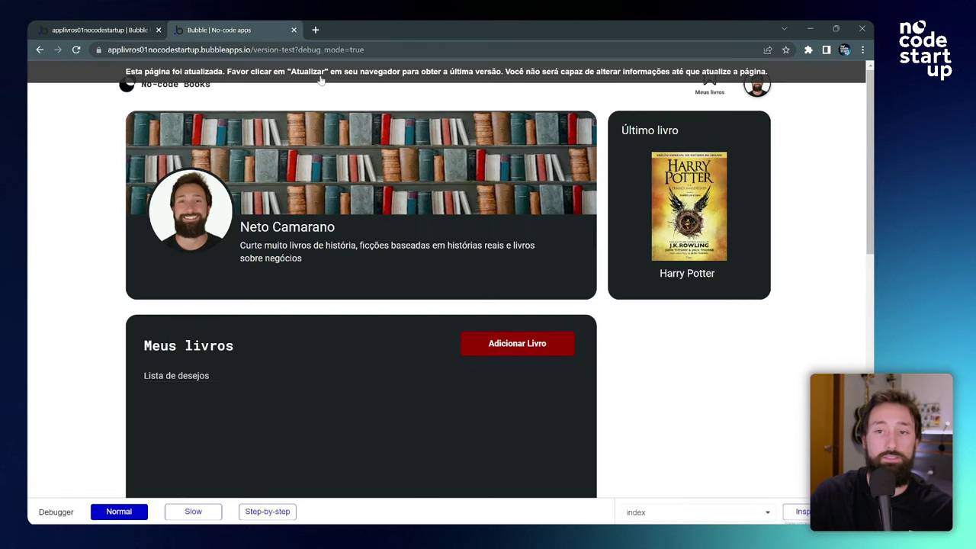
{"action": "left_click", "coordinate": [370, 77]}
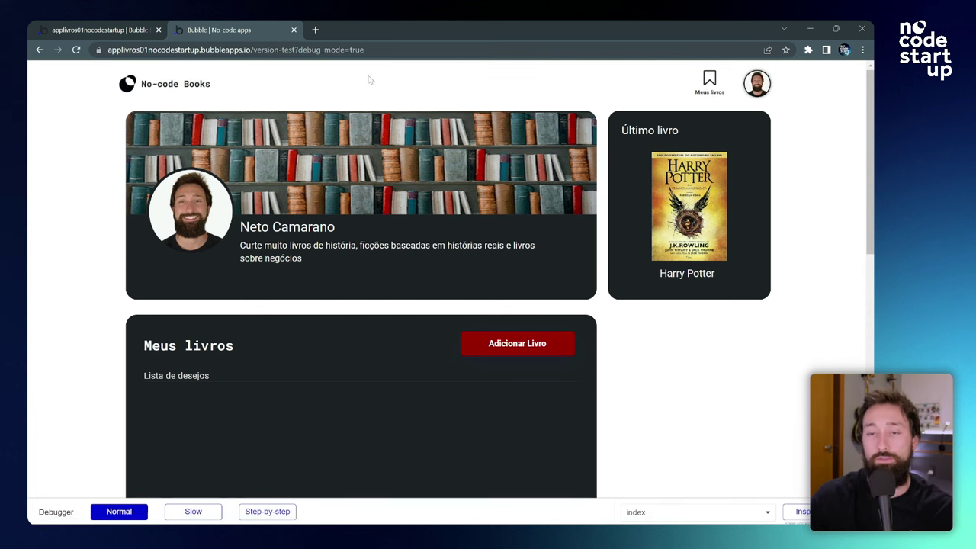
{"action": "left_click", "coordinate": [533, 349]}
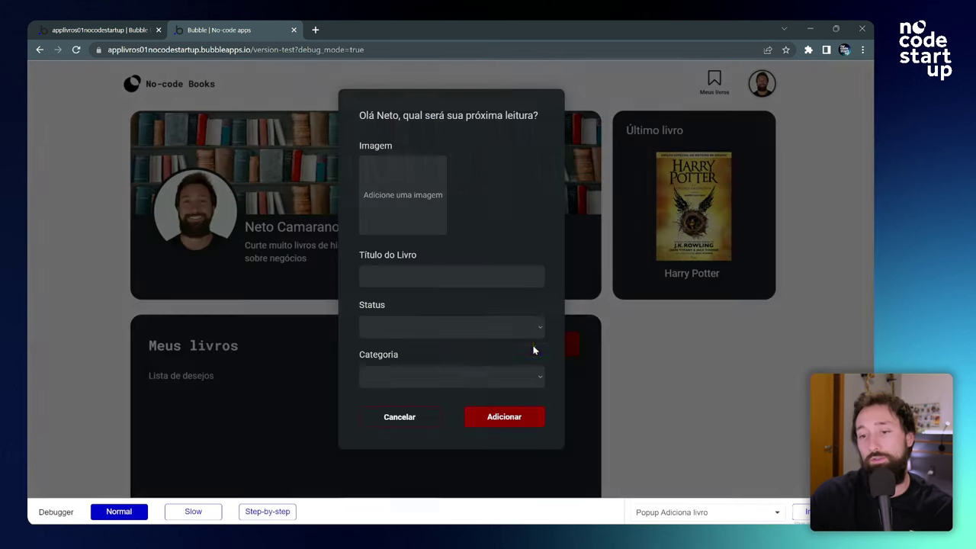
{"action": "left_click", "coordinate": [410, 419]}
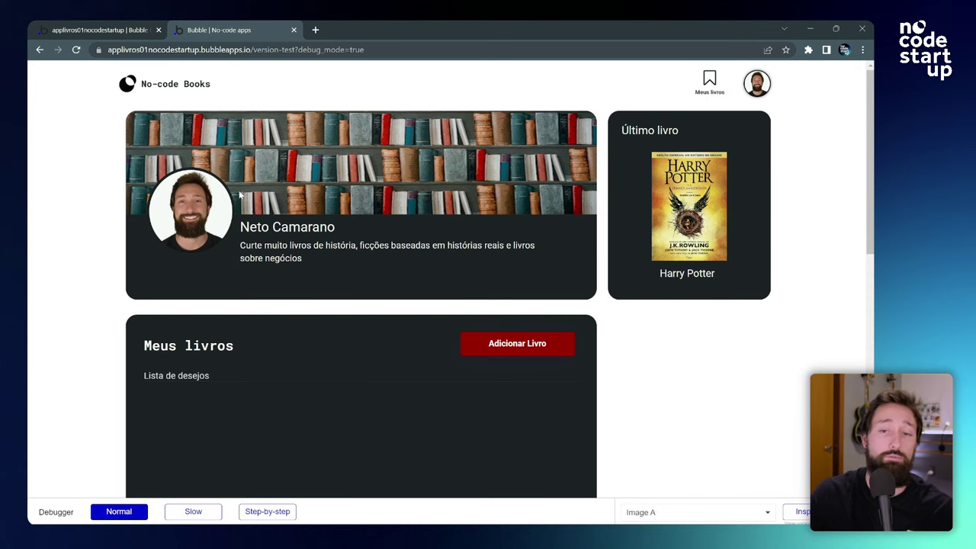
Step: Back in the editor, start a click workflow for the Adicionar button inside Popup Adiciona livro
{"action": "left_click", "coordinate": [117, 29]}
{"action": "left_click", "coordinate": [45, 107]}
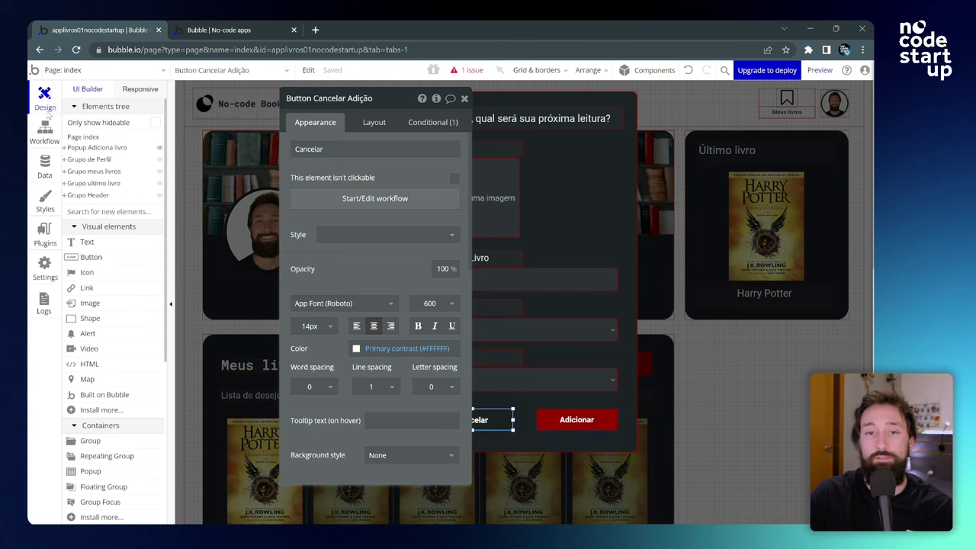
{"action": "left_click", "coordinate": [465, 99]}
{"action": "double_click", "coordinate": [608, 423]}
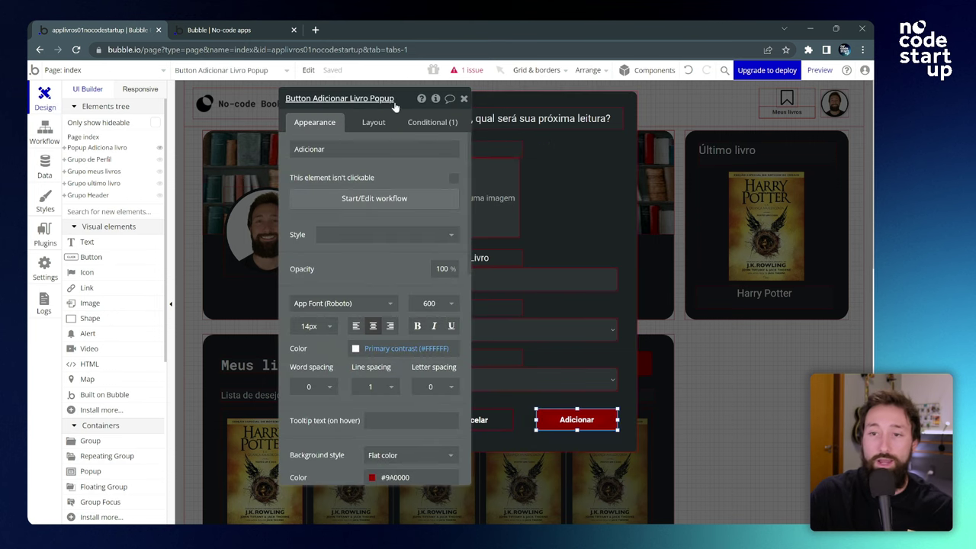
{"action": "left_click_drag", "start_coordinate": [381, 107], "coordinate": [290, 108]}
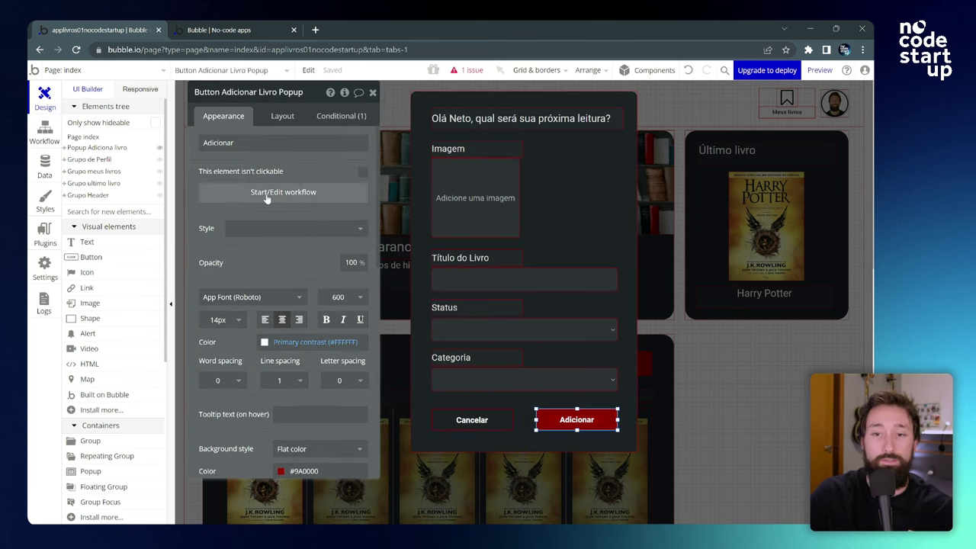
{"action": "left_click", "coordinate": [267, 196]}
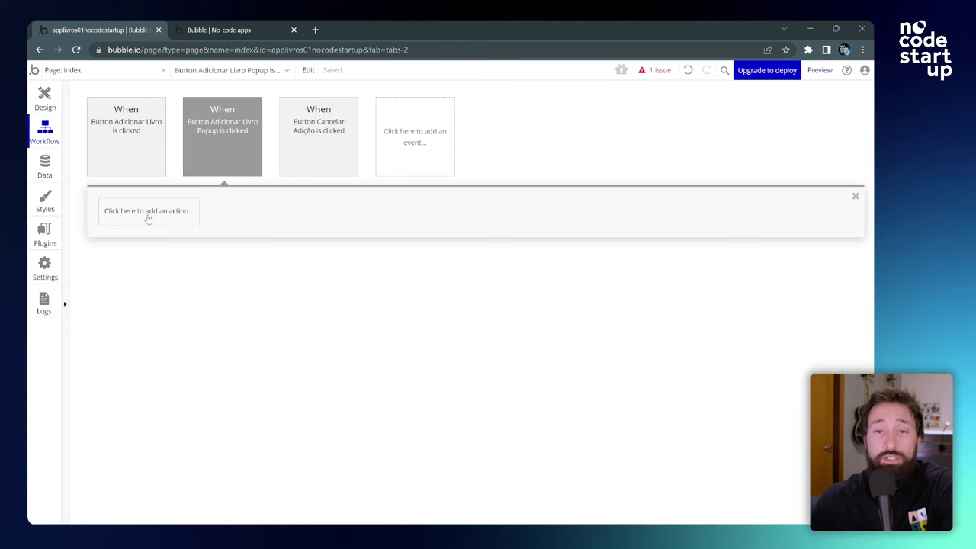
Step: Add a Create a new thing action to the Adicionar button's workflow with Livro as its type
{"action": "left_click", "coordinate": [149, 219]}
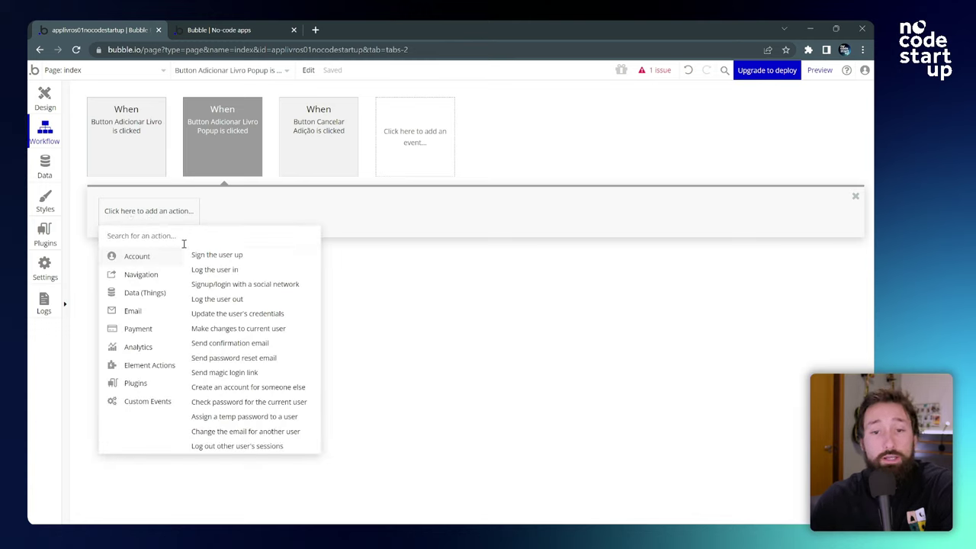
{"action": "mouse_move", "coordinate": [136, 294]}
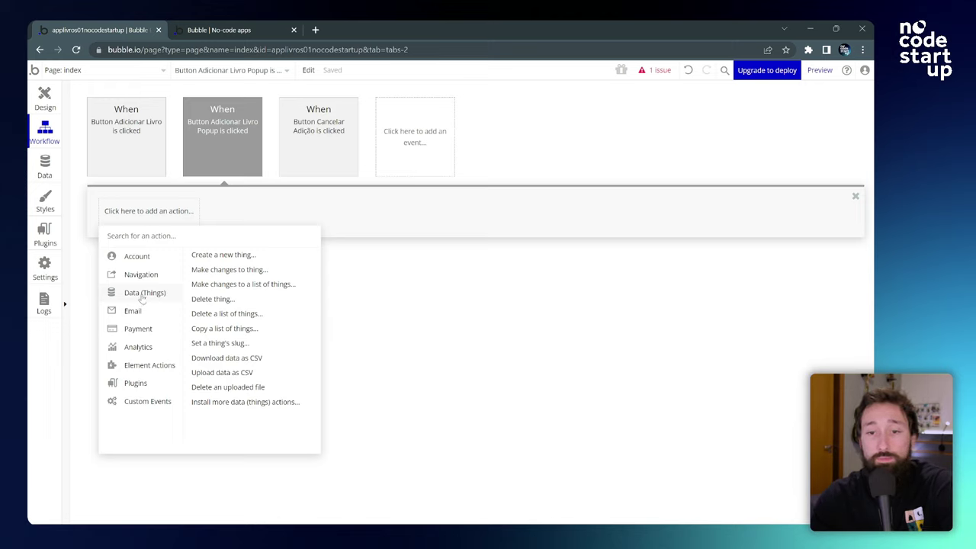
{"action": "left_click", "coordinate": [225, 256]}
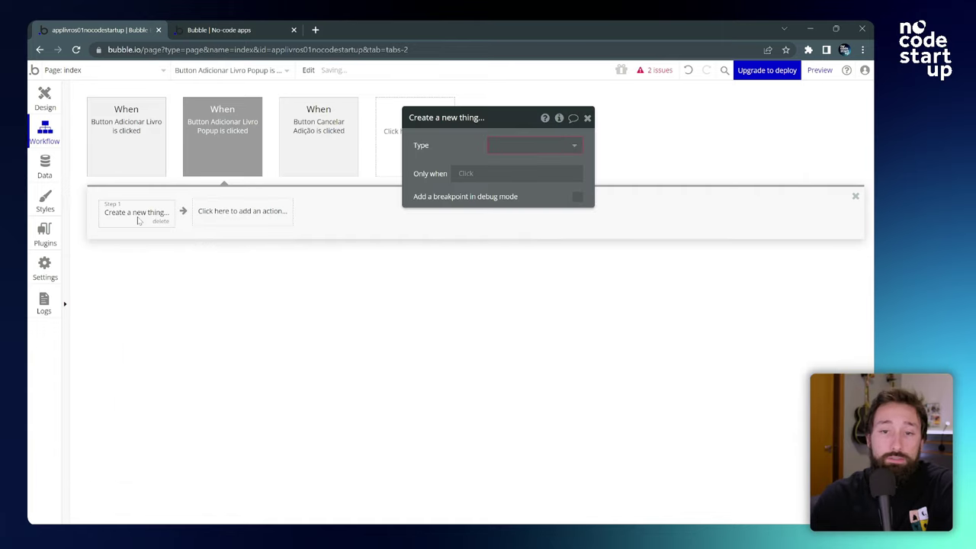
{"action": "mouse_move", "coordinate": [458, 130]}
{"action": "left_mouse_down"}
{"action": "mouse_move", "coordinate": [483, 148]}
{"action": "mouse_move", "coordinate": [442, 141]}
{"action": "left_mouse_up"}
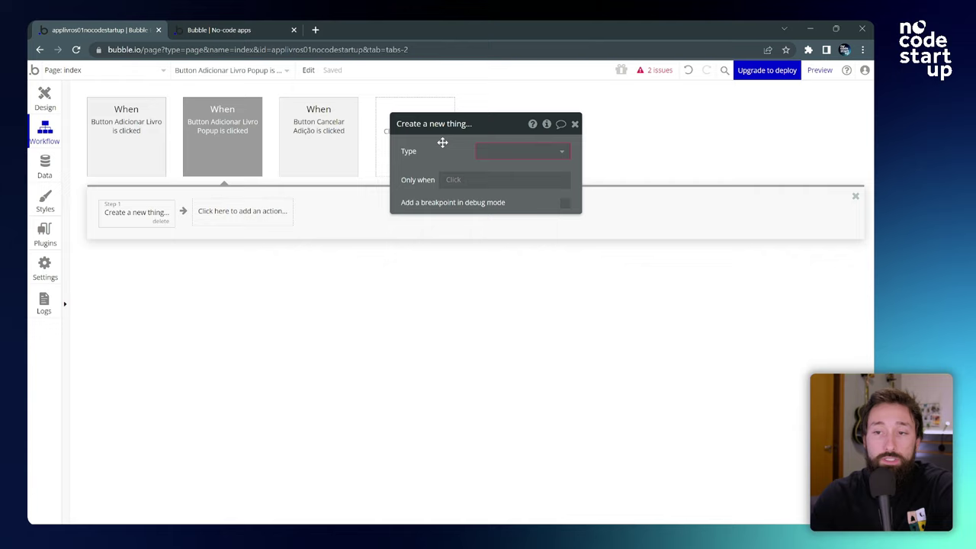
{"action": "left_click", "coordinate": [518, 148]}
{"action": "left_click", "coordinate": [488, 165]}
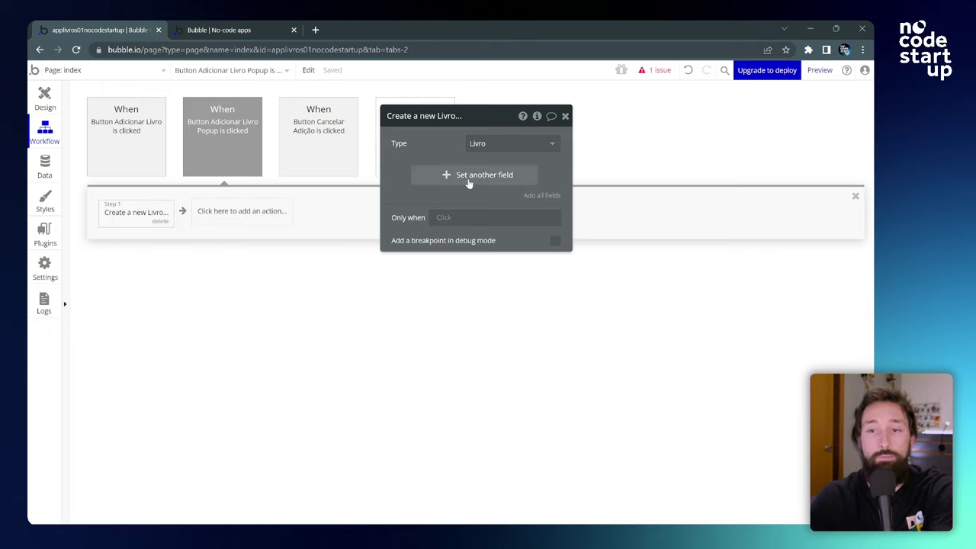
Step: Add the titulo field and all remaining Livro fields to the Create a new Livro action
{"action": "left_click", "coordinate": [467, 179]}
{"action": "left_click", "coordinate": [406, 174]}
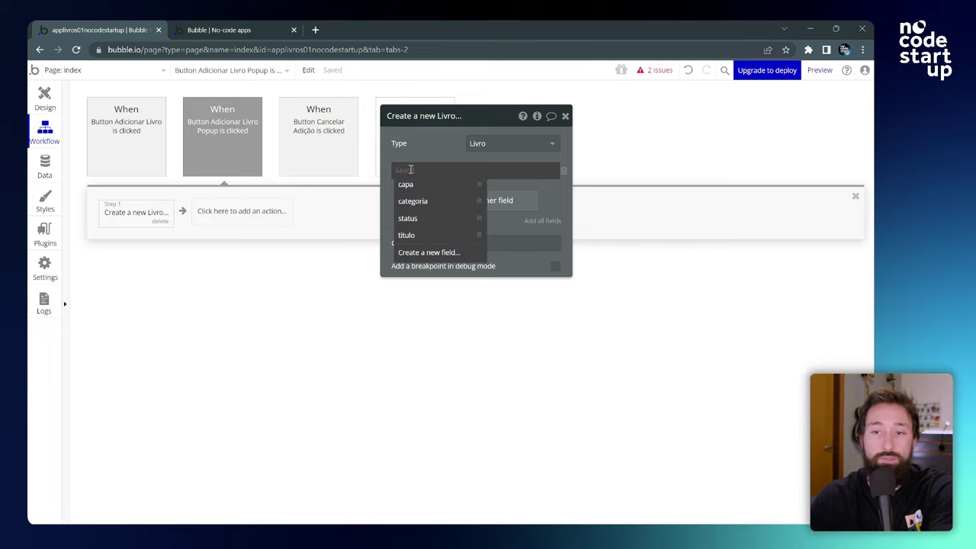
{"action": "left_click", "coordinate": [406, 236]}
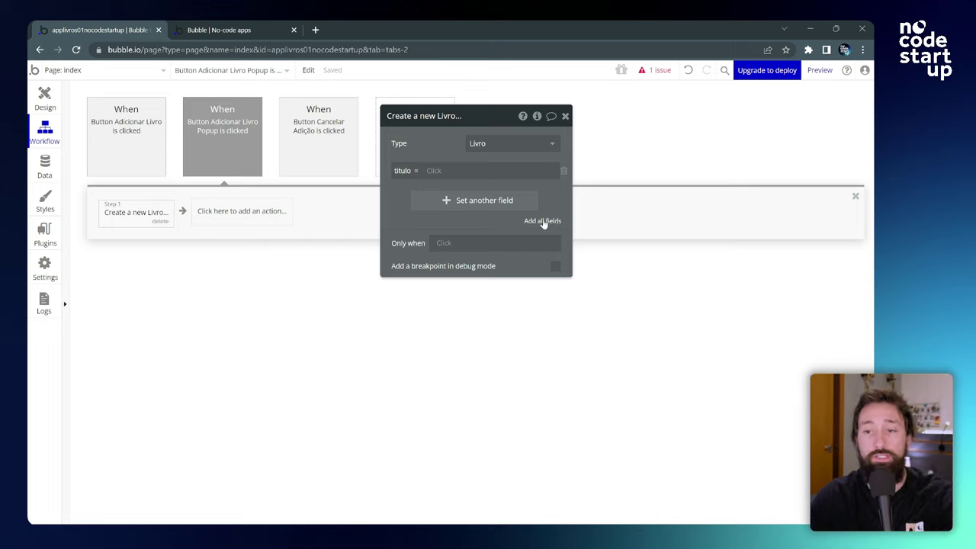
{"action": "left_click", "coordinate": [546, 222]}
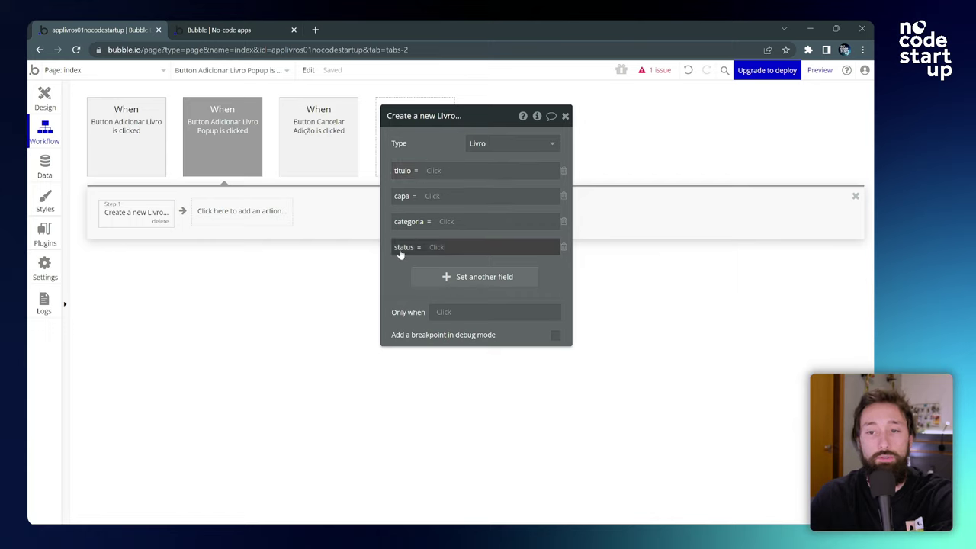
{"action": "left_click", "coordinate": [433, 171]}
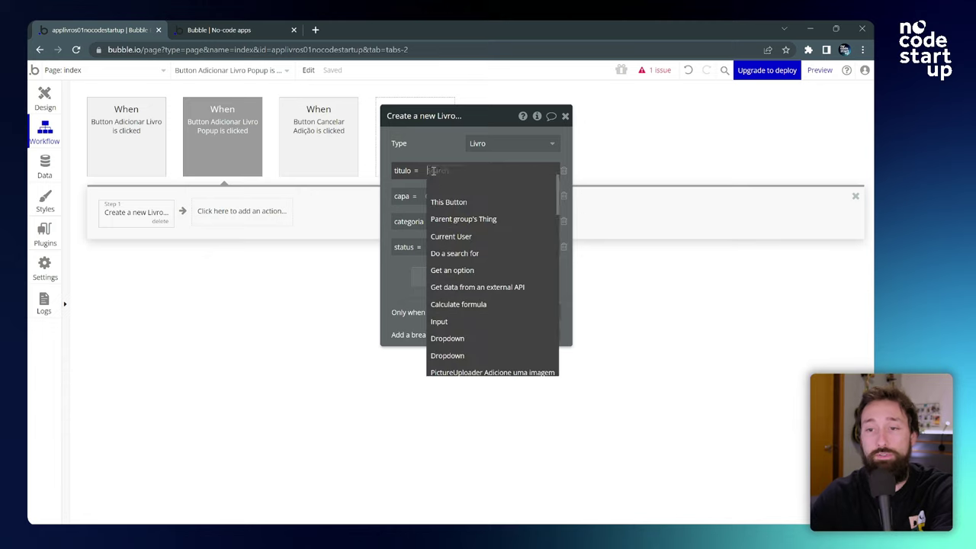
{"action": "scroll", "coordinate": [472, 227], "scroll_direction": "down", "scroll_amount": 1}
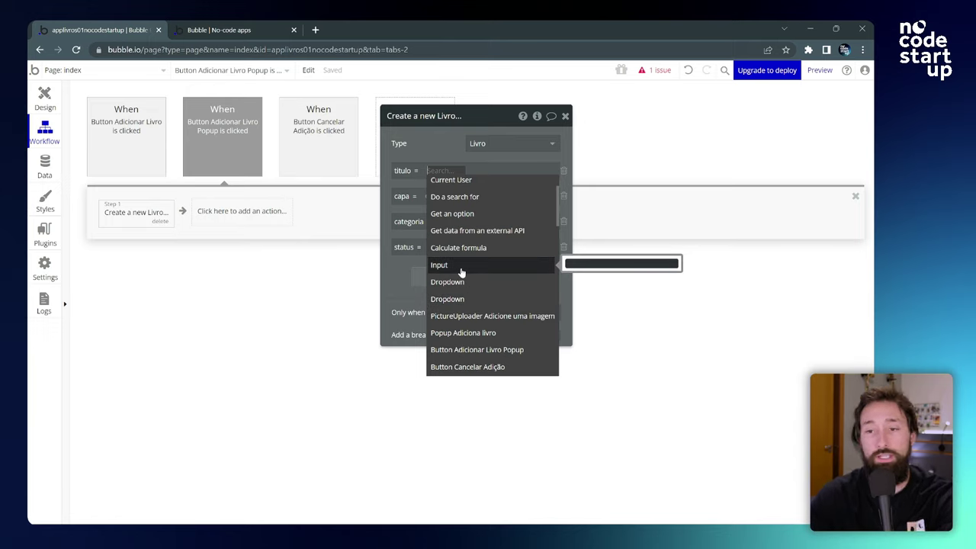
{"action": "left_click", "coordinate": [406, 282]}
{"action": "left_click", "coordinate": [451, 221]}
{"action": "scroll", "coordinate": [499, 313], "scroll_direction": "down", "scroll_amount": 2}
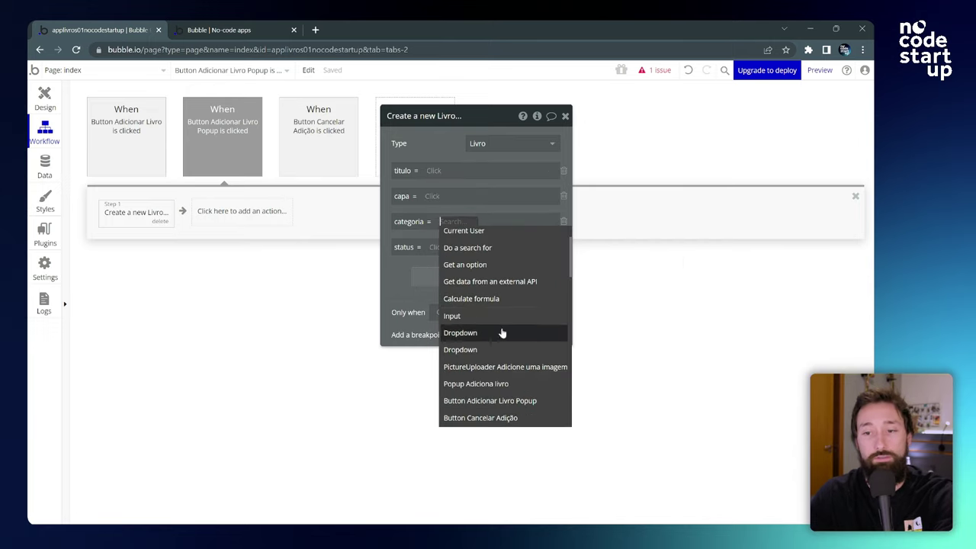
{"action": "left_click", "coordinate": [398, 269]}
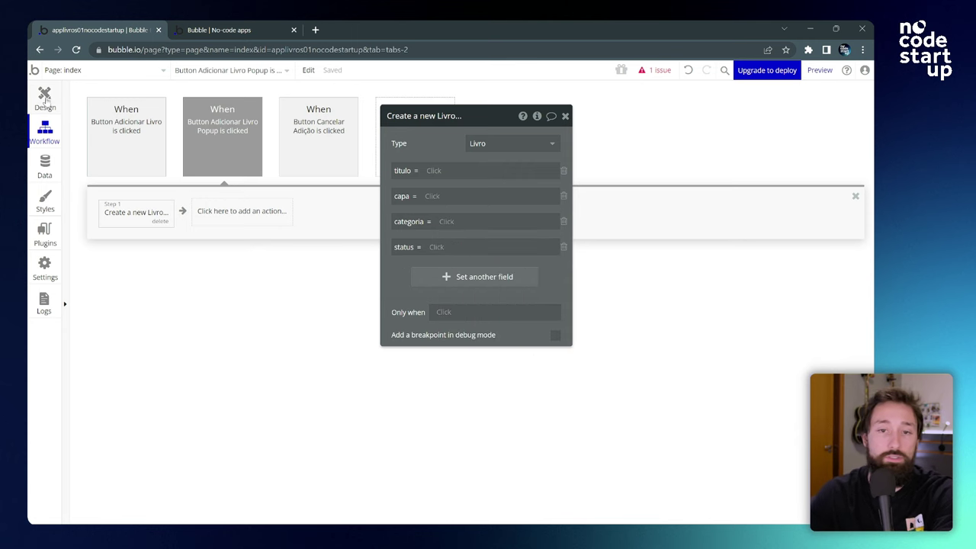
Step: In the page design, rename the Título do Livro input in the popup as Input titulo livro
{"action": "left_click", "coordinate": [45, 98]}
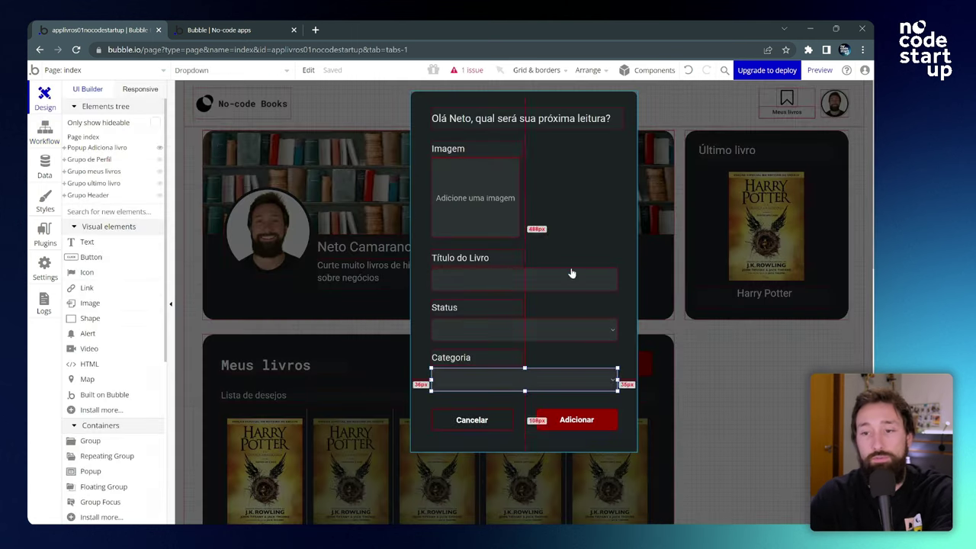
{"action": "left_click", "coordinate": [562, 279]}
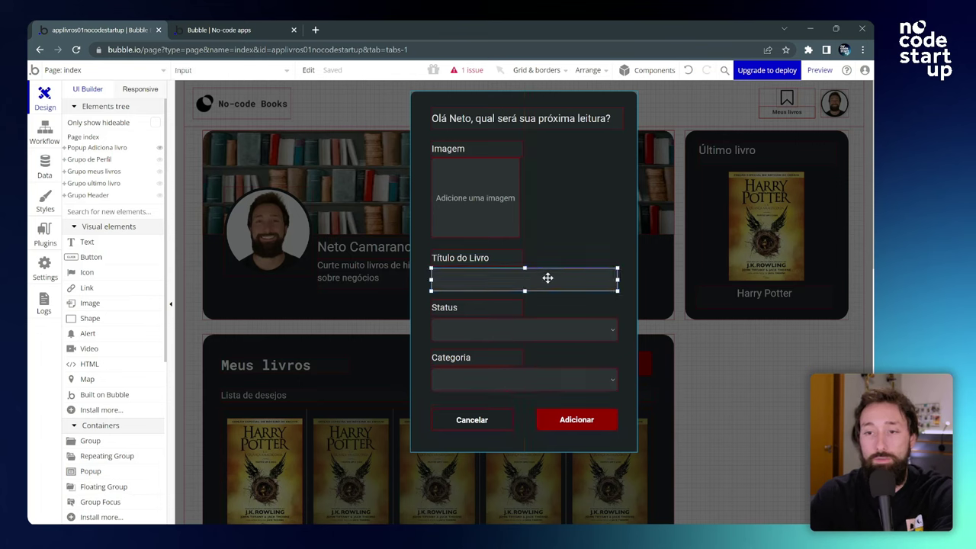
{"action": "double_click", "coordinate": [548, 278]}
{"action": "left_click", "coordinate": [541, 118]}
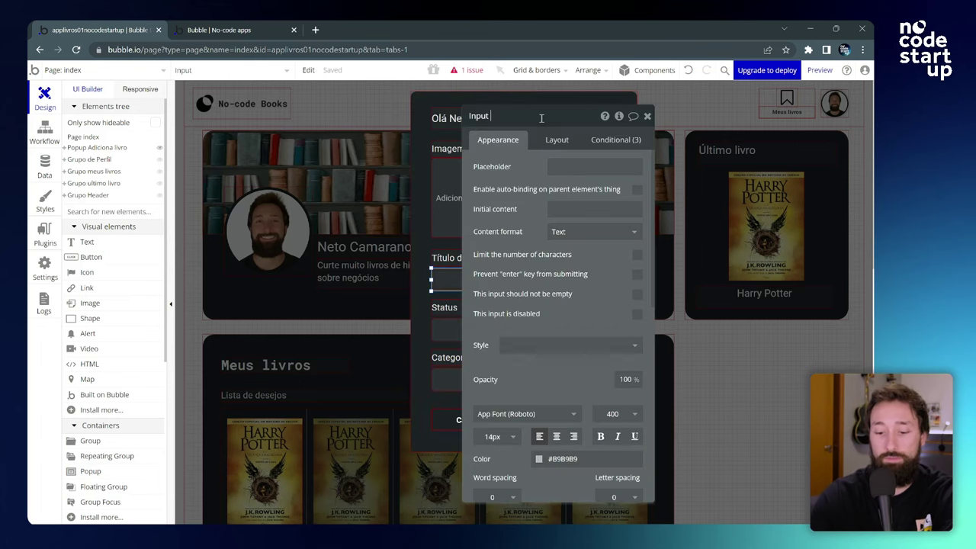
{"action": "type", "text": "titulo"}
Step: Rename the popup's Status dropdown as Dropdown status livro and its Categoria dropdown as Dropdown categoria livro
{"action": "left_click", "coordinate": [436, 327]}
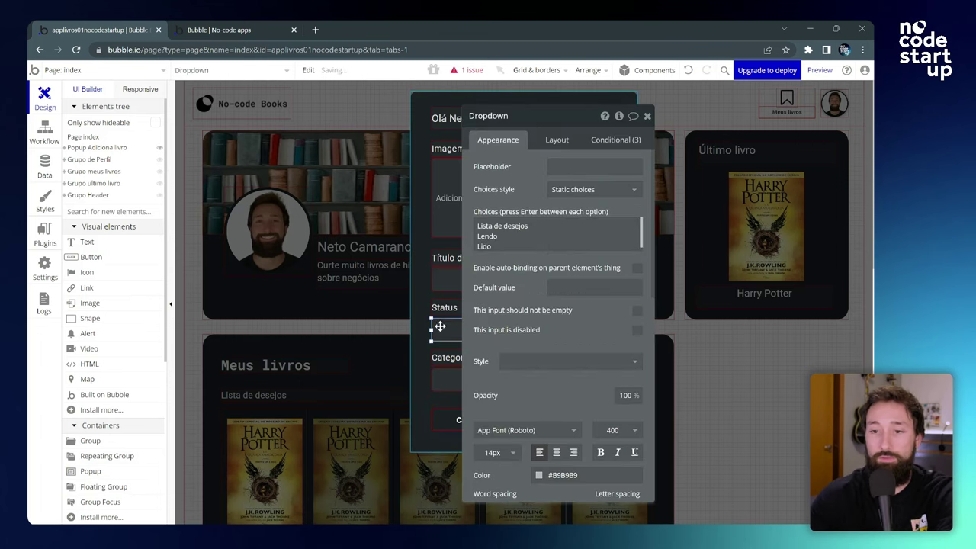
{"action": "left_click", "coordinate": [558, 112]}
{"action": "type", "text": "sta"}
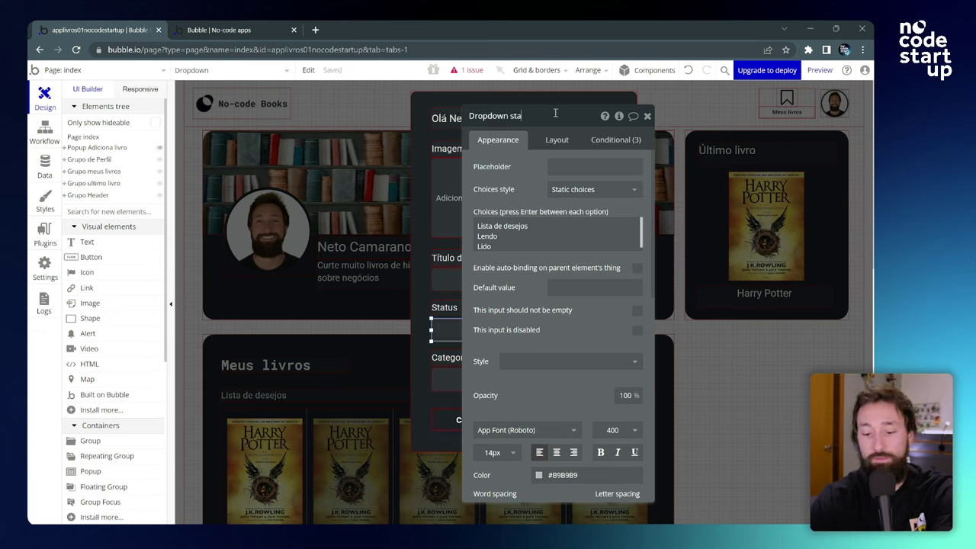
{"action": "type", "text": "tus livro"}
{"action": "left_click", "coordinate": [446, 379]}
{"action": "left_click", "coordinate": [543, 116]}
{"action": "type", "text": "categoria livro"}
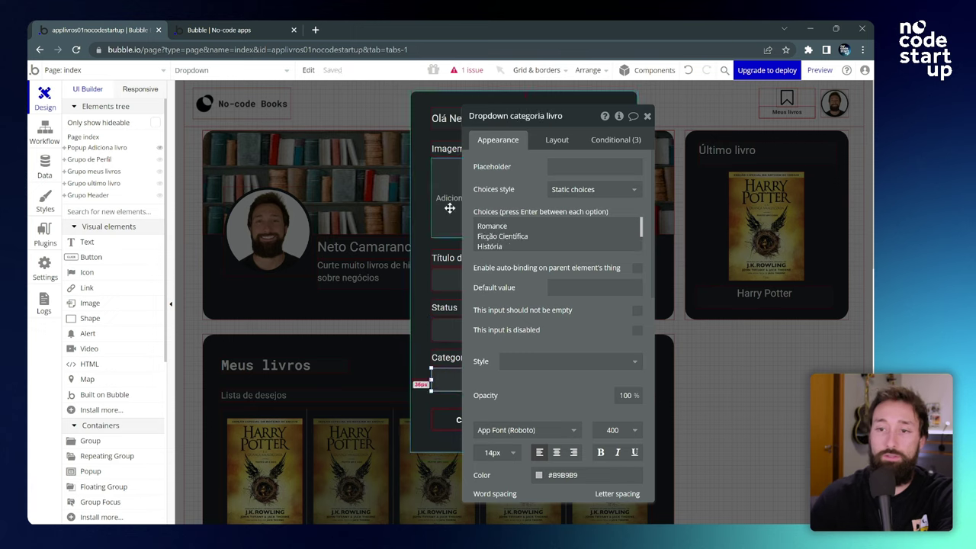
Step: Rename the popup's picture uploader as Adicionar Imagem Livro
{"action": "left_click", "coordinate": [446, 198]}
{"action": "triple_click", "coordinate": [526, 116]}
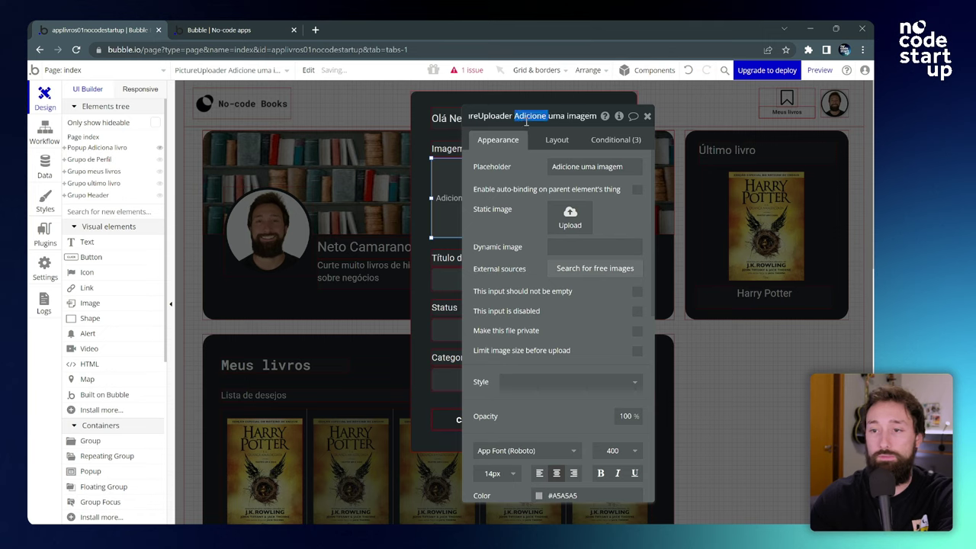
{"action": "type", "text": "Adicionar Imagem Livro"}
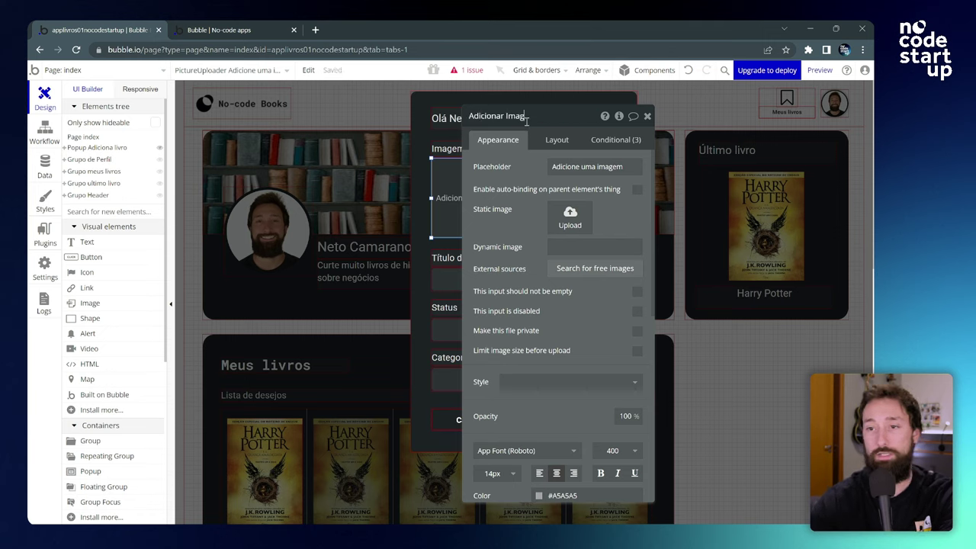
{"action": "left_click", "coordinate": [425, 183]}
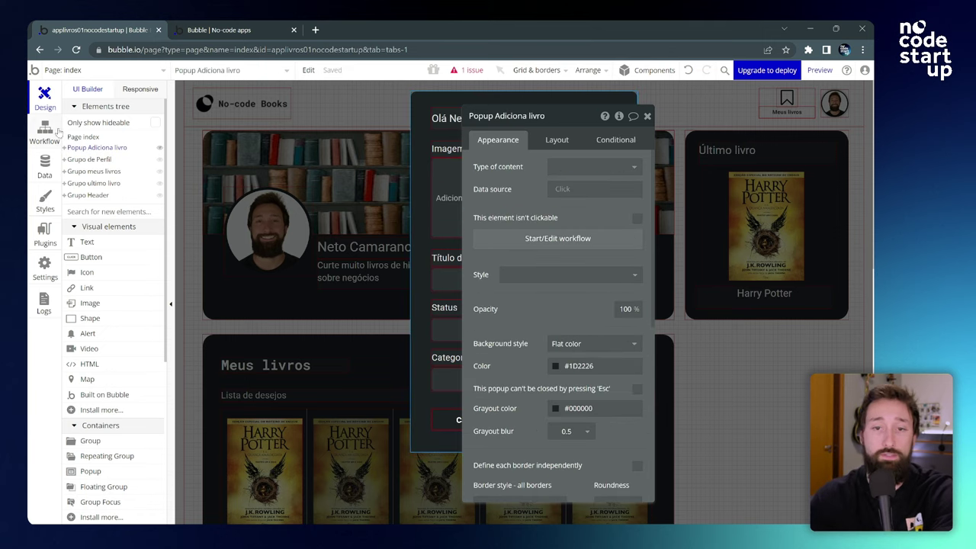
Step: Return to the Adicionar workflow and set the new Livro's titulo to Input titulo livro's value
{"action": "left_click", "coordinate": [46, 135]}
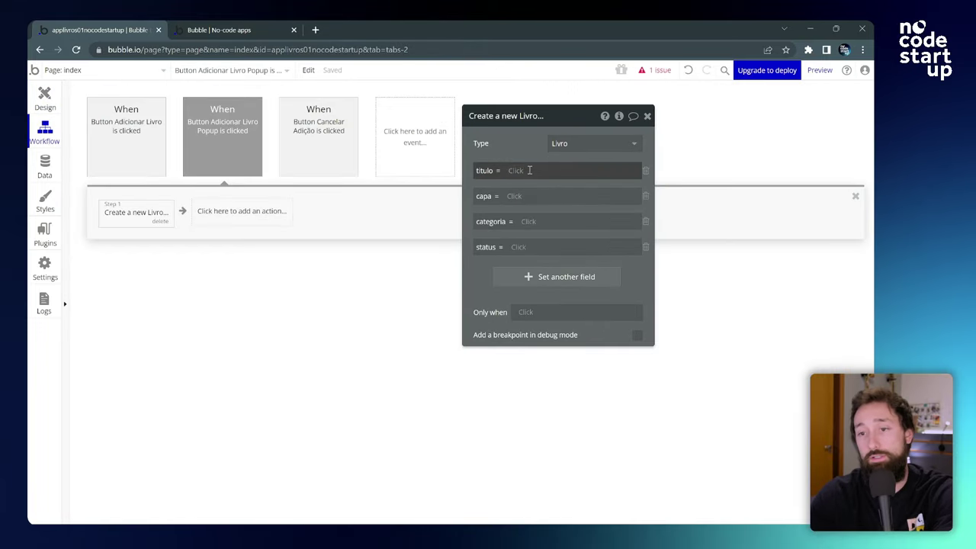
{"action": "left_click_drag", "start_coordinate": [524, 153], "coordinate": [430, 211]}
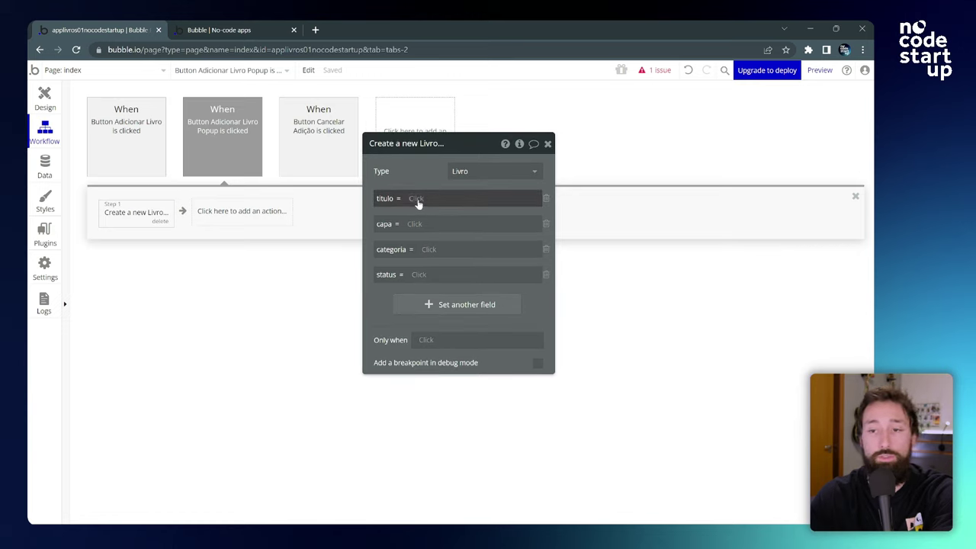
{"action": "left_click", "coordinate": [418, 199]}
{"action": "scroll", "coordinate": [463, 240], "scroll_direction": "down", "scroll_amount": 2}
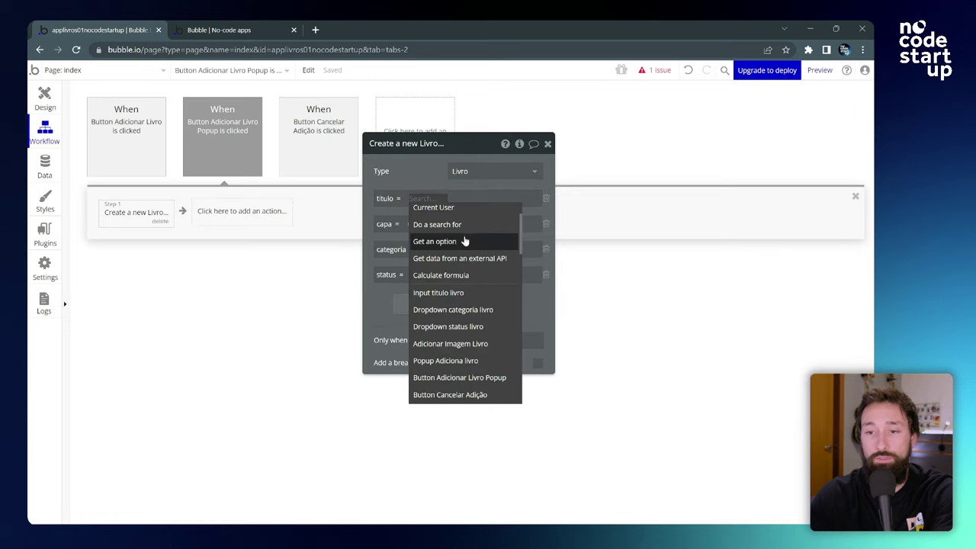
{"action": "left_click", "coordinate": [460, 296]}
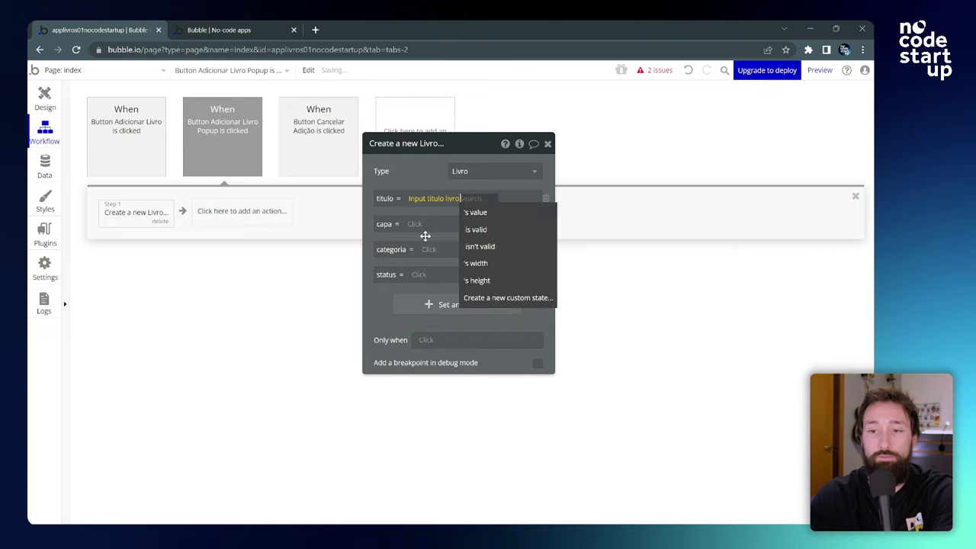
{"action": "left_click", "coordinate": [495, 215]}
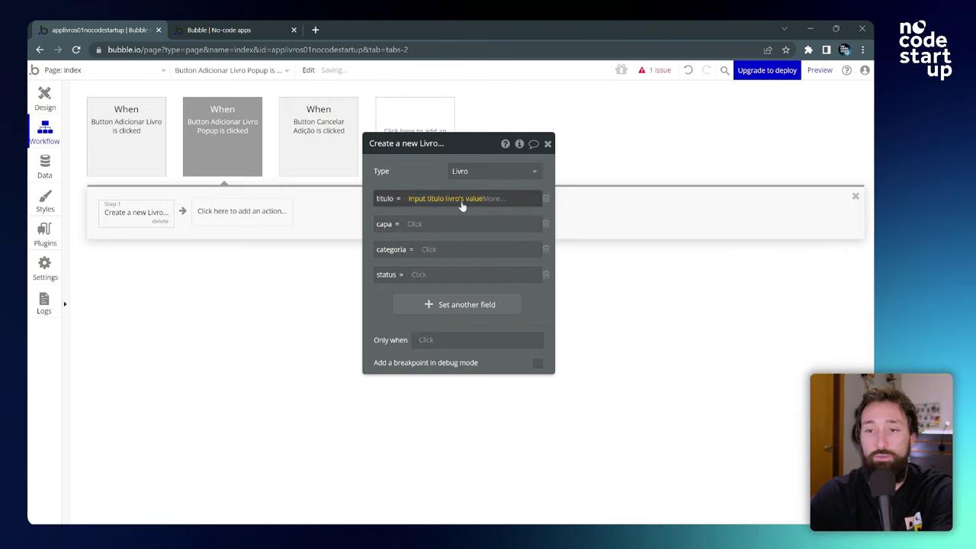
Step: Set the new Livro's capa to Adicionar Imagem Livro's value and its categoria to Dropdown categoria livro's value
{"action": "left_click", "coordinate": [416, 224]}
{"action": "scroll", "coordinate": [457, 290], "scroll_direction": "down", "scroll_amount": 3}
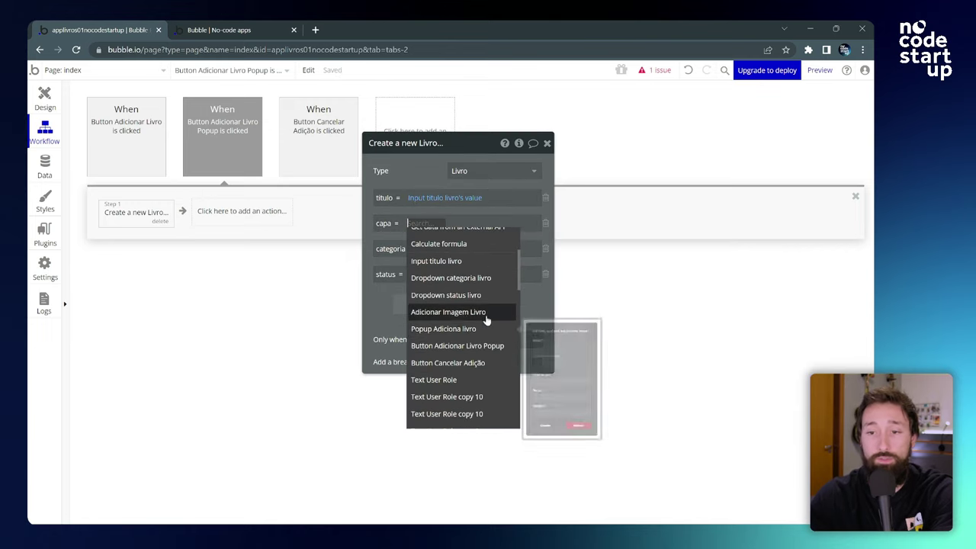
{"action": "left_click", "coordinate": [465, 315]}
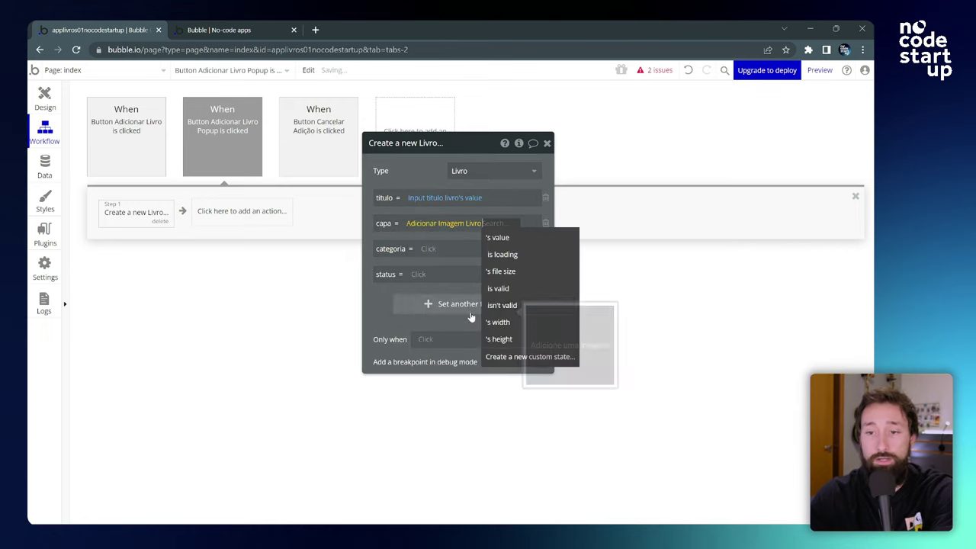
{"action": "left_click", "coordinate": [514, 240]}
{"action": "left_click", "coordinate": [429, 250]}
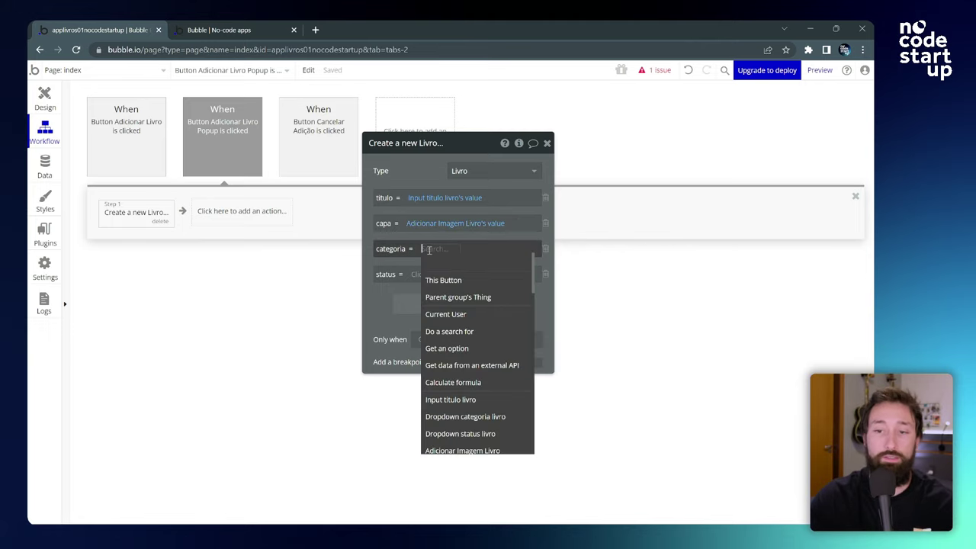
{"action": "scroll", "coordinate": [447, 276], "scroll_direction": "down", "scroll_amount": 1}
{"action": "left_click", "coordinate": [467, 359]}
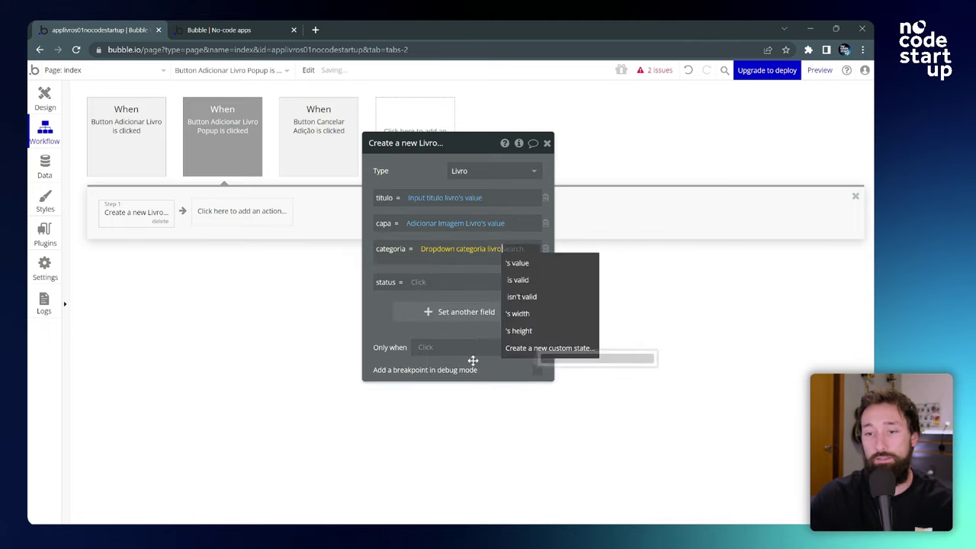
{"action": "left_click", "coordinate": [533, 264]}
Step: Use Dropdown status livro as the source for the new Livro's status field
{"action": "left_click", "coordinate": [424, 275]}
{"action": "scroll", "coordinate": [434, 302], "scroll_direction": "down", "scroll_amount": 1}
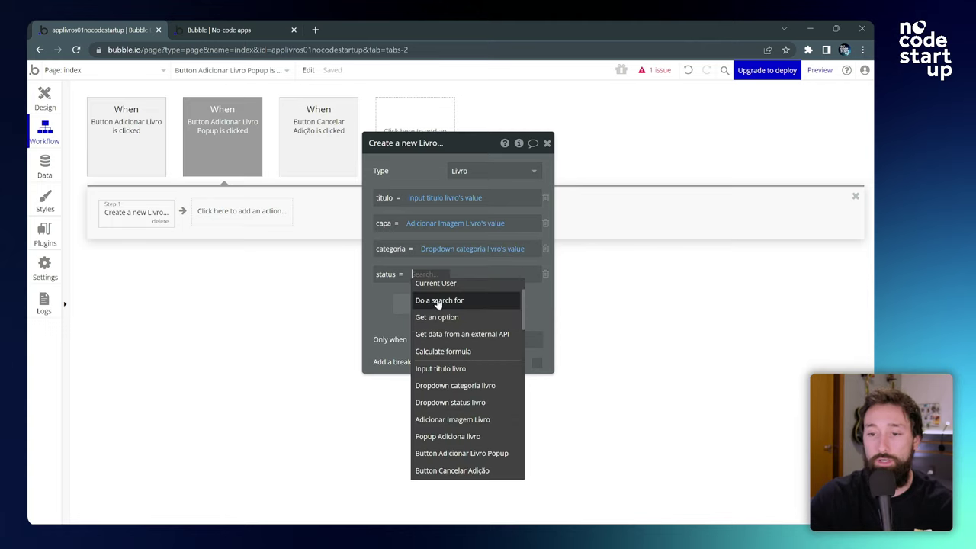
{"action": "left_click", "coordinate": [467, 402]}
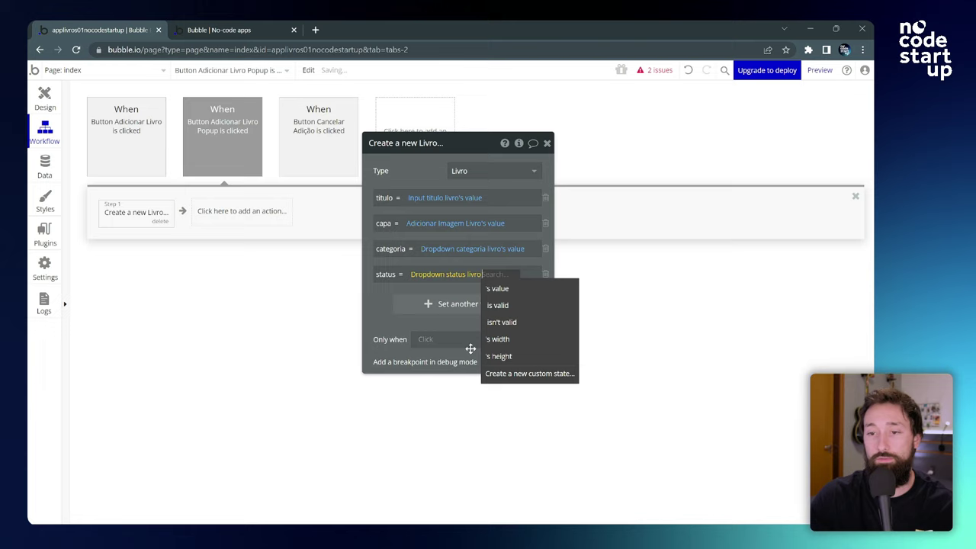
Step: Set the status field of the Create a new Livro action to Dropdown status livro's value and close the action's properties
{"action": "left_click", "coordinate": [522, 289]}
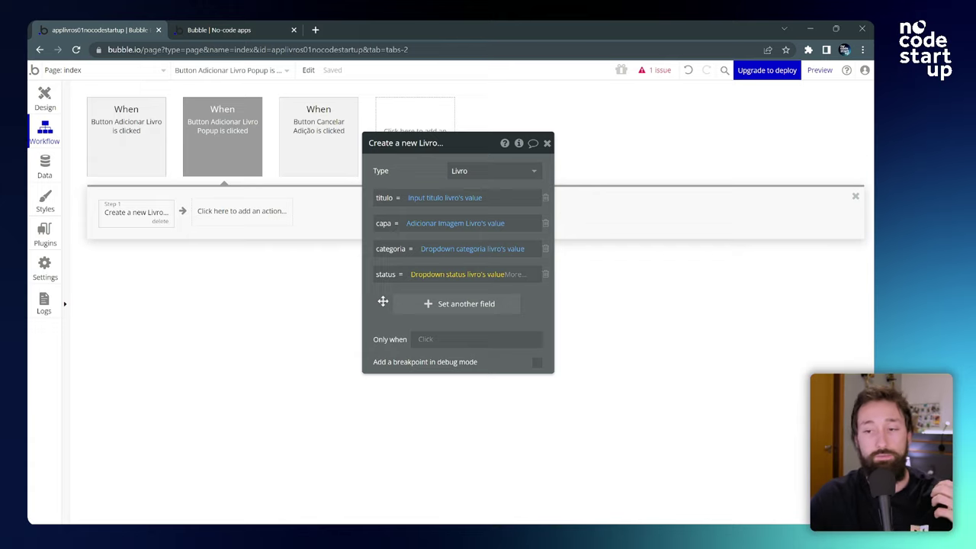
{"action": "left_click_drag", "start_coordinate": [383, 302], "coordinate": [358, 304]}
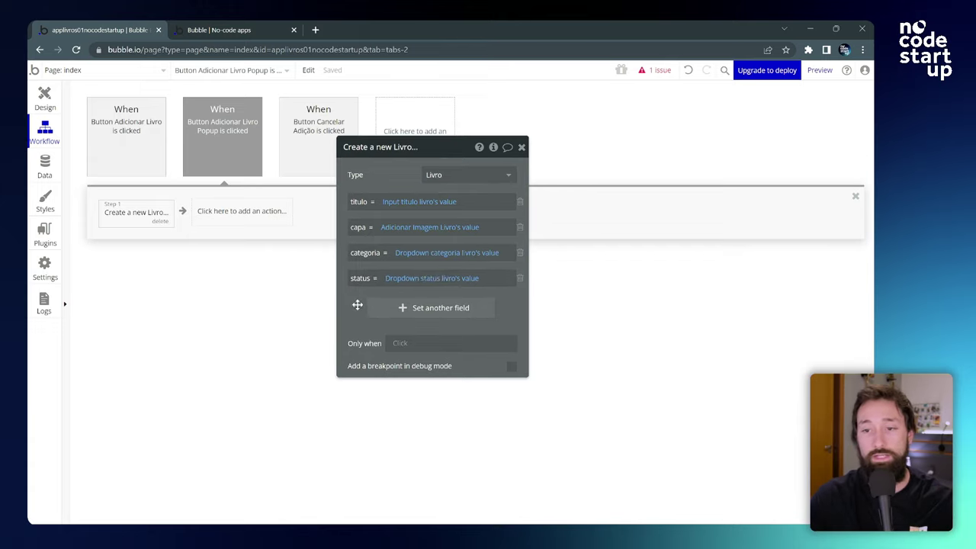
{"action": "left_click", "coordinate": [522, 146]}
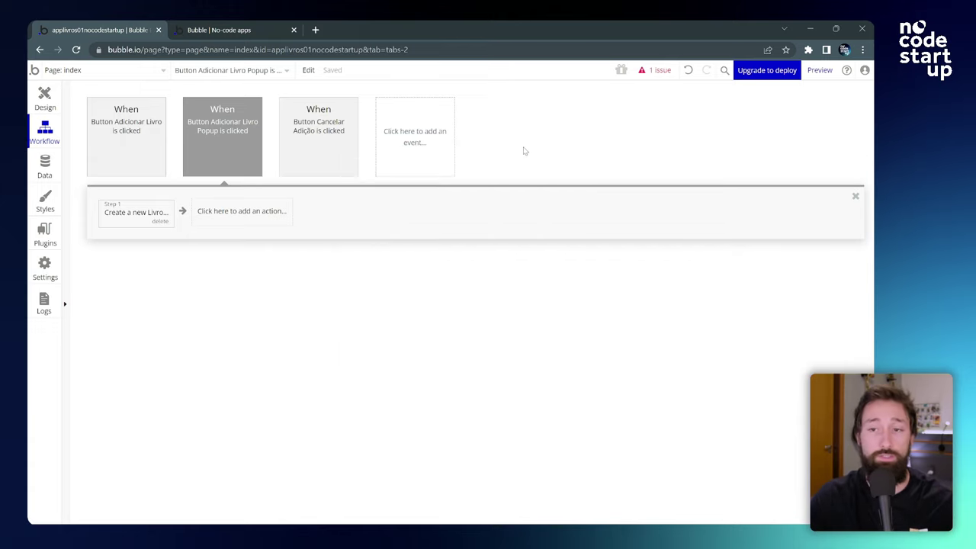
Step: Preview the page and start adding a book with the Originals cover image and the title Originals
{"action": "left_click", "coordinate": [820, 69]}
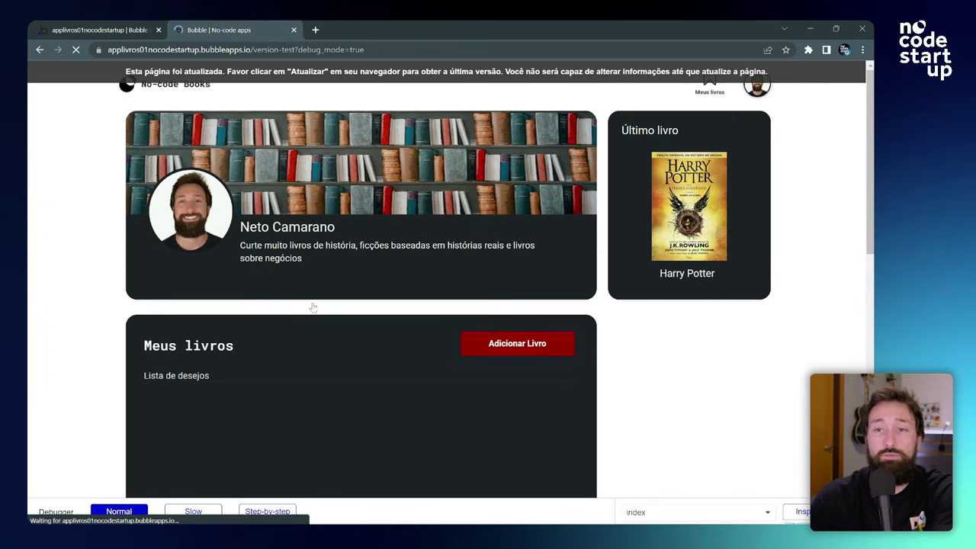
{"action": "scroll", "coordinate": [584, 347], "scroll_direction": "down", "scroll_amount": 2}
{"action": "left_click", "coordinate": [516, 231]}
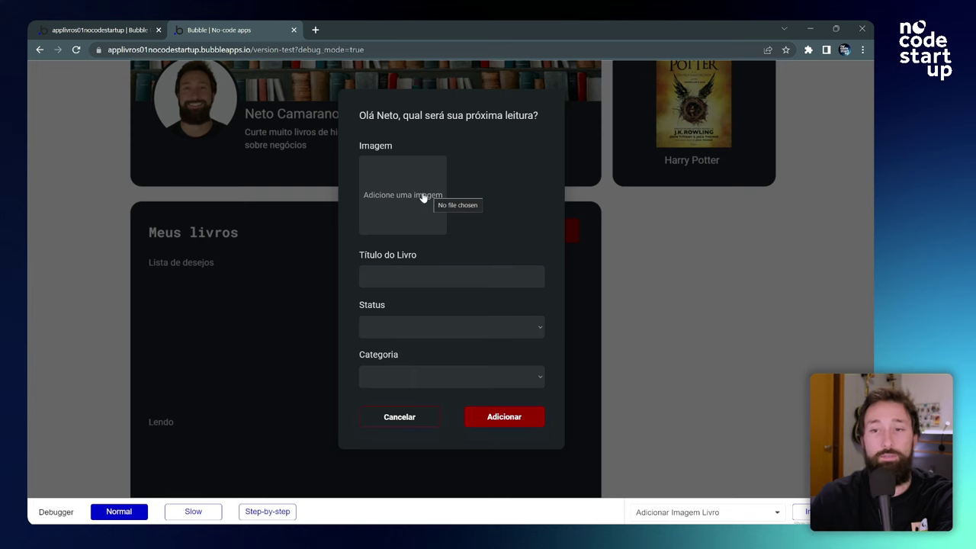
{"action": "left_click", "coordinate": [418, 189]}
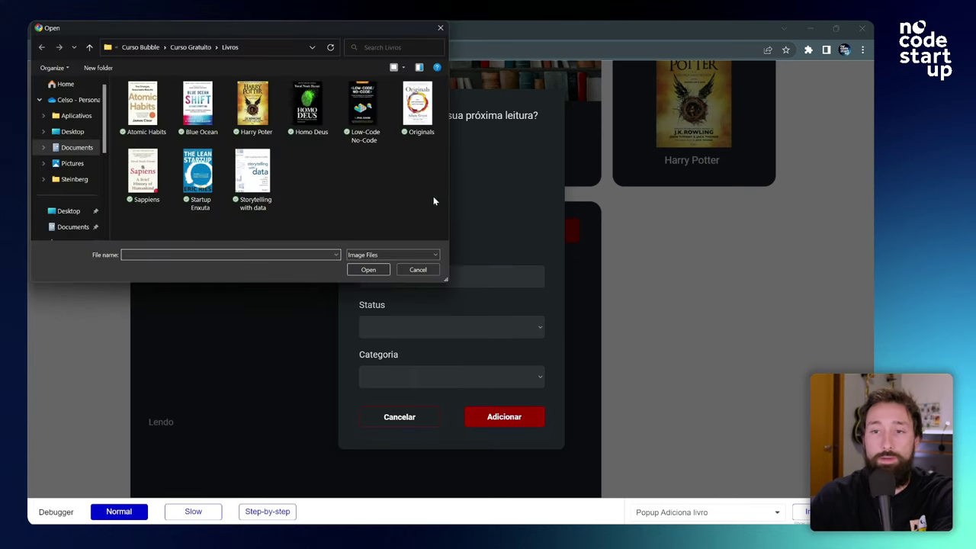
{"action": "left_click", "coordinate": [417, 108]}
{"action": "left_click", "coordinate": [374, 271]}
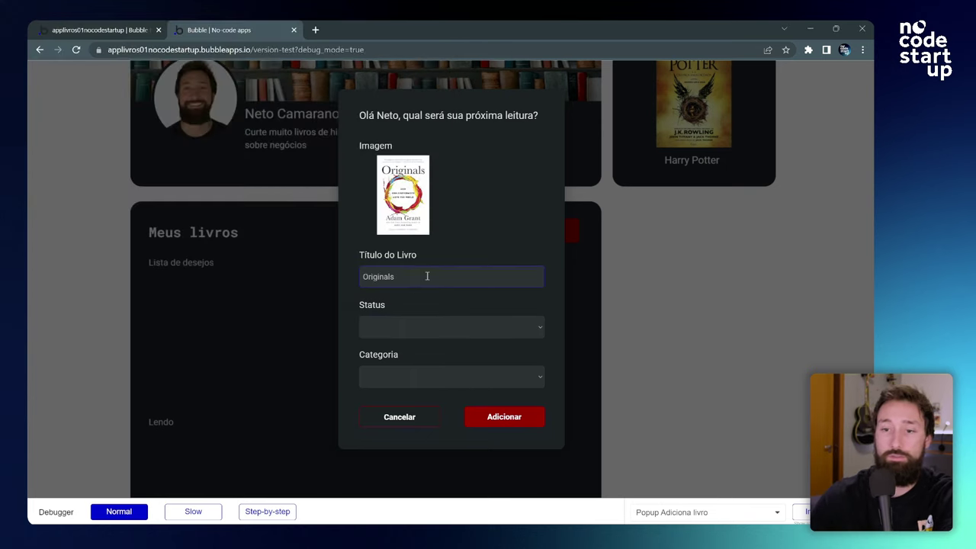
Step: Set the book's status to Lista de desejos and its category to Negócios, and submit the form
{"action": "left_click", "coordinate": [425, 330]}
{"action": "left_click", "coordinate": [429, 354]}
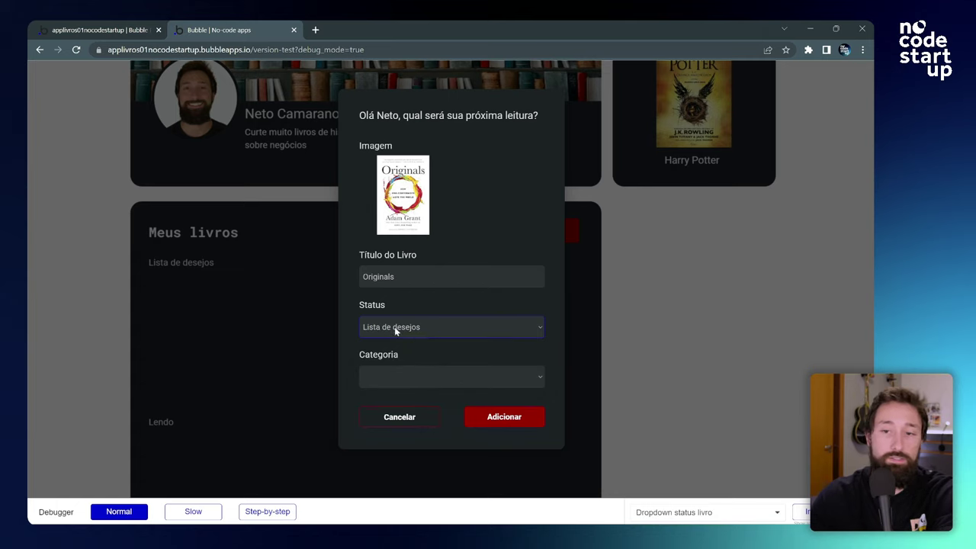
{"action": "left_click", "coordinate": [452, 330]}
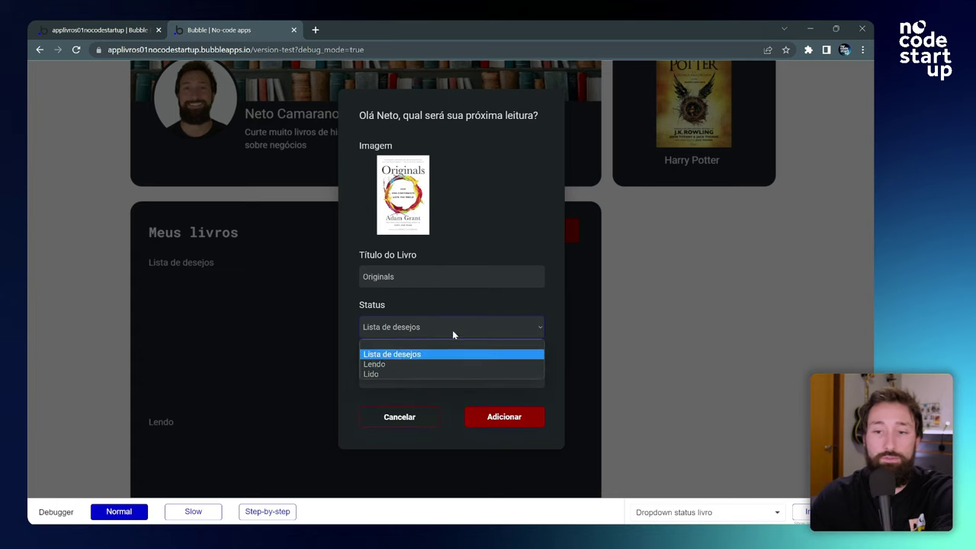
{"action": "left_click", "coordinate": [420, 355]}
{"action": "left_click", "coordinate": [420, 376]}
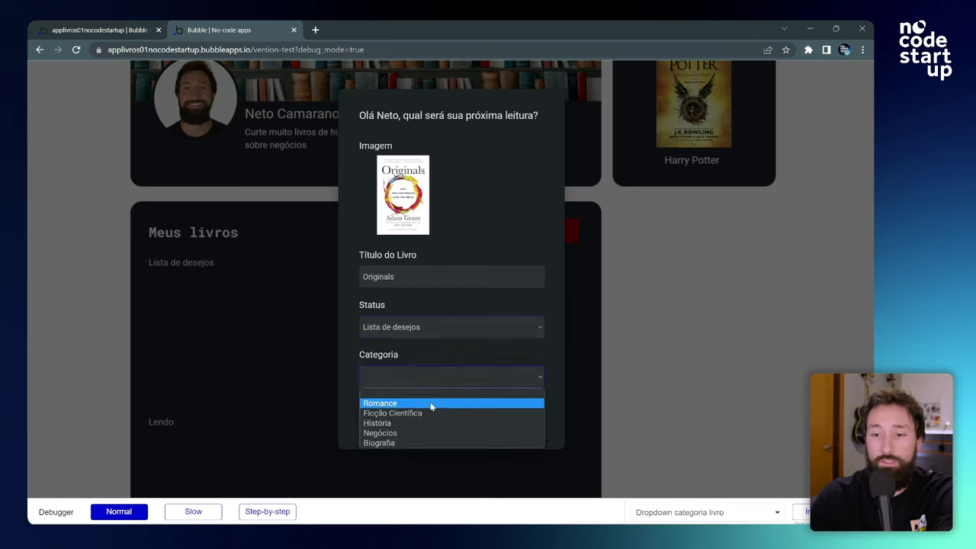
{"action": "left_click", "coordinate": [404, 437]}
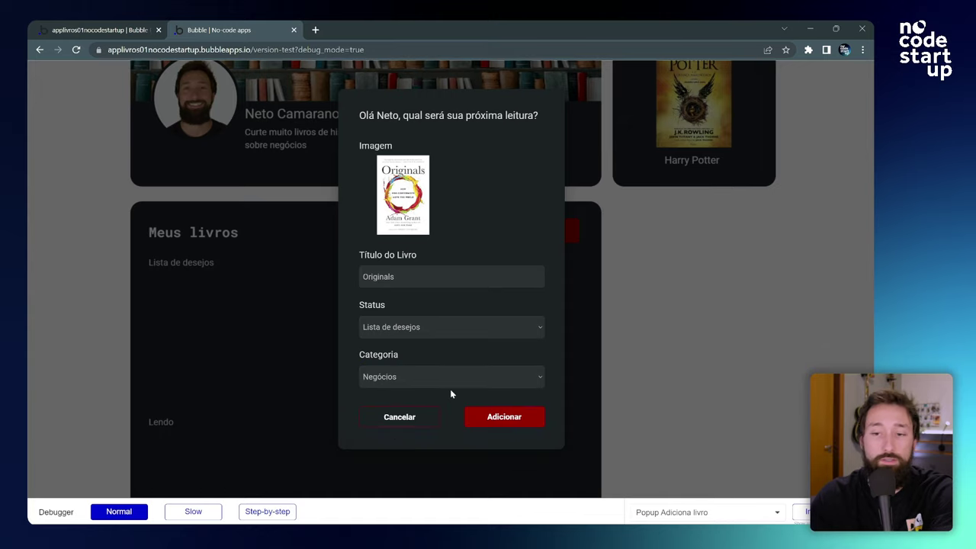
{"action": "left_click", "coordinate": [515, 424]}
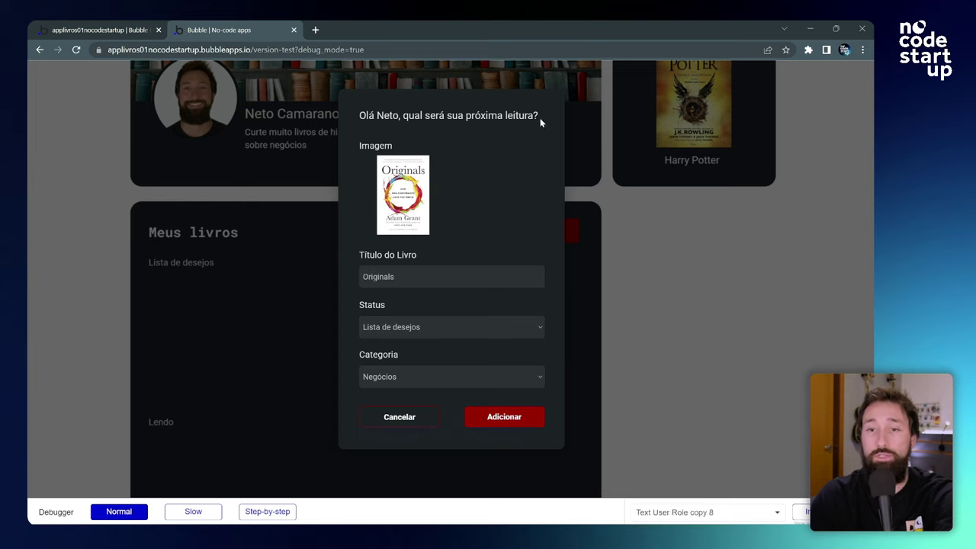
Step: Check the Originals record in the app's All Livros data, and return to the preview's add-book popup
{"action": "left_click", "coordinate": [69, 25]}
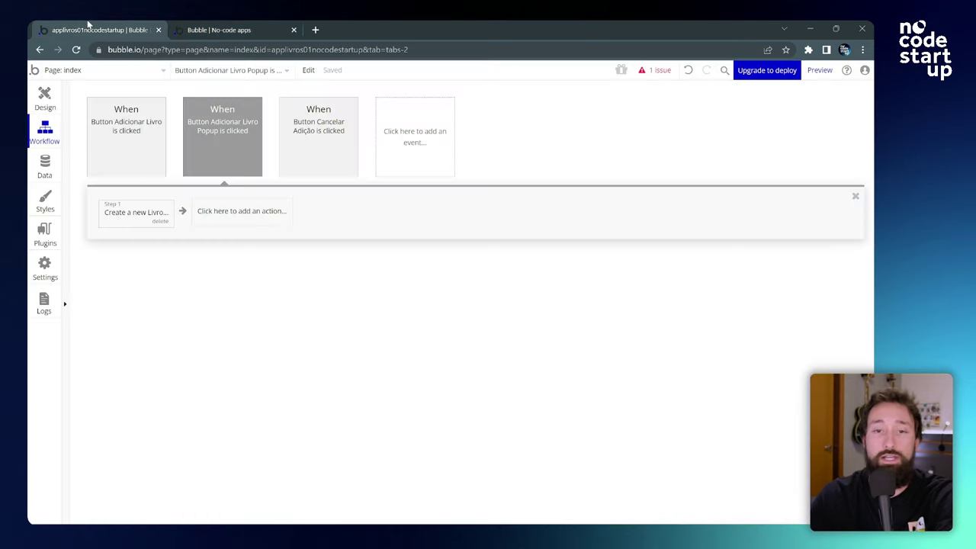
{"action": "left_click", "coordinate": [47, 169]}
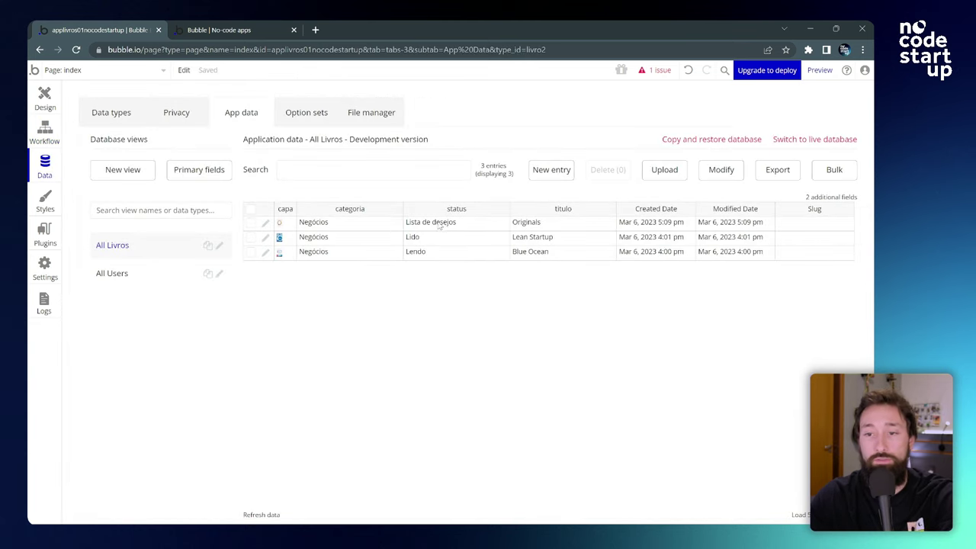
{"action": "left_click", "coordinate": [318, 222]}
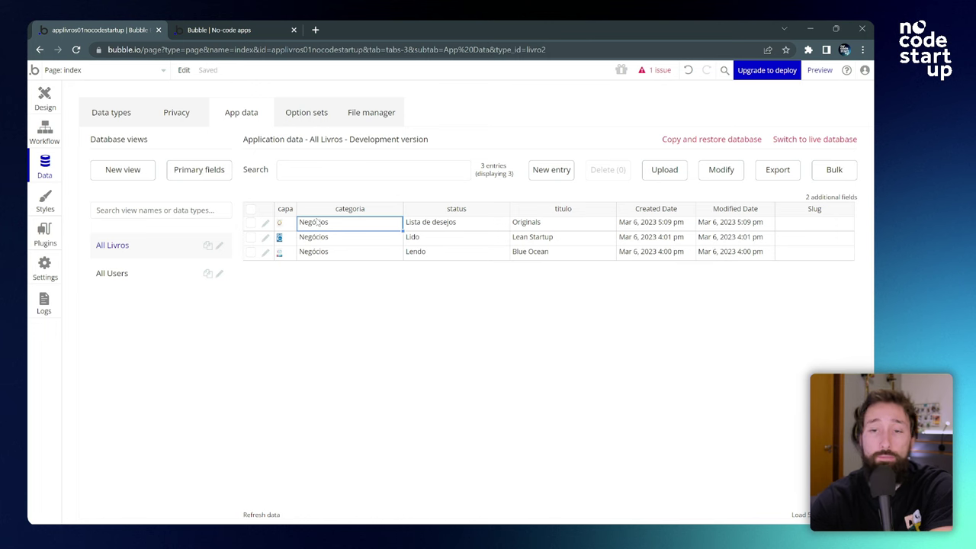
{"action": "left_click", "coordinate": [206, 29]}
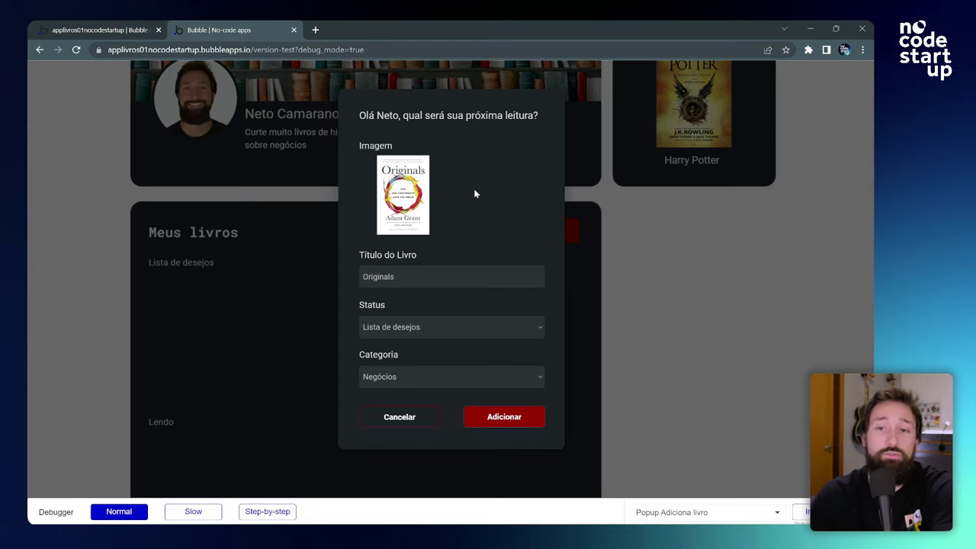
Step: In the editor's popup add-button workflow, add a Hide action for Popup Adiciona livro after the Create a new Livro action
{"action": "key", "text": "ctrl+Tab"}
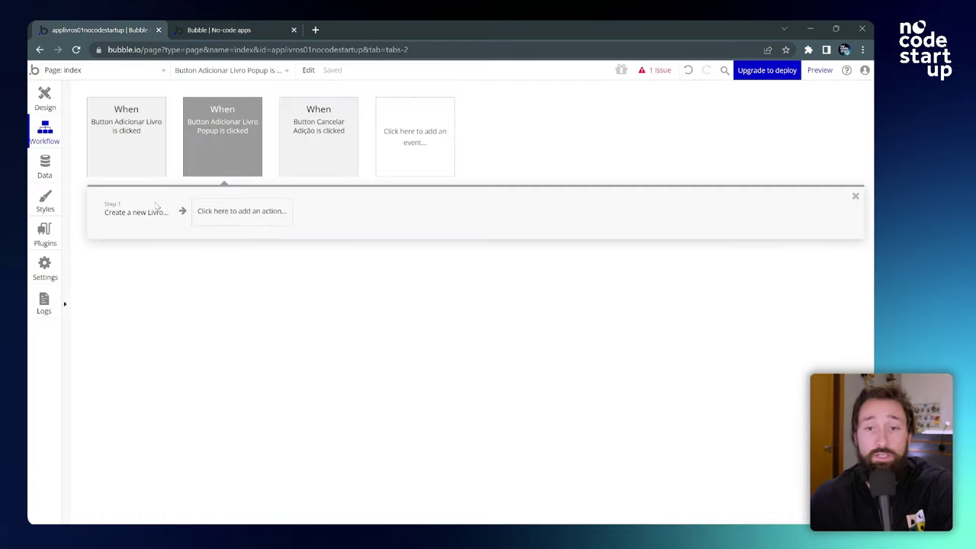
{"action": "left_click", "coordinate": [128, 220]}
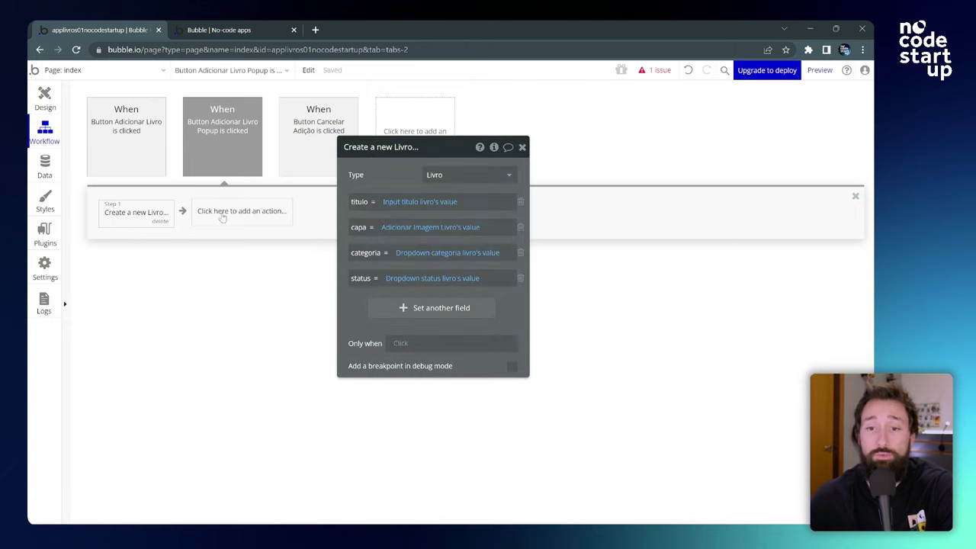
{"action": "left_click", "coordinate": [222, 217]}
{"action": "mouse_move", "coordinate": [236, 399]}
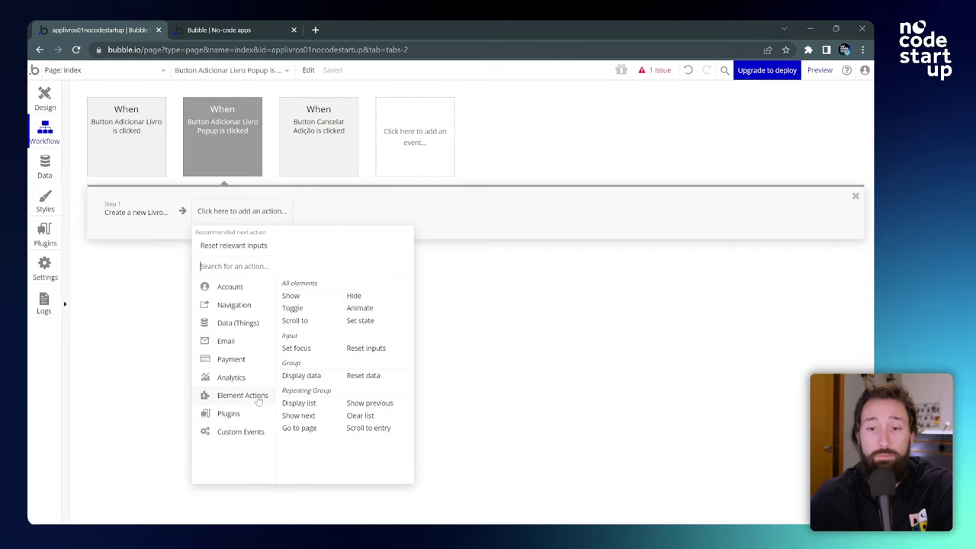
{"action": "left_click", "coordinate": [356, 296]}
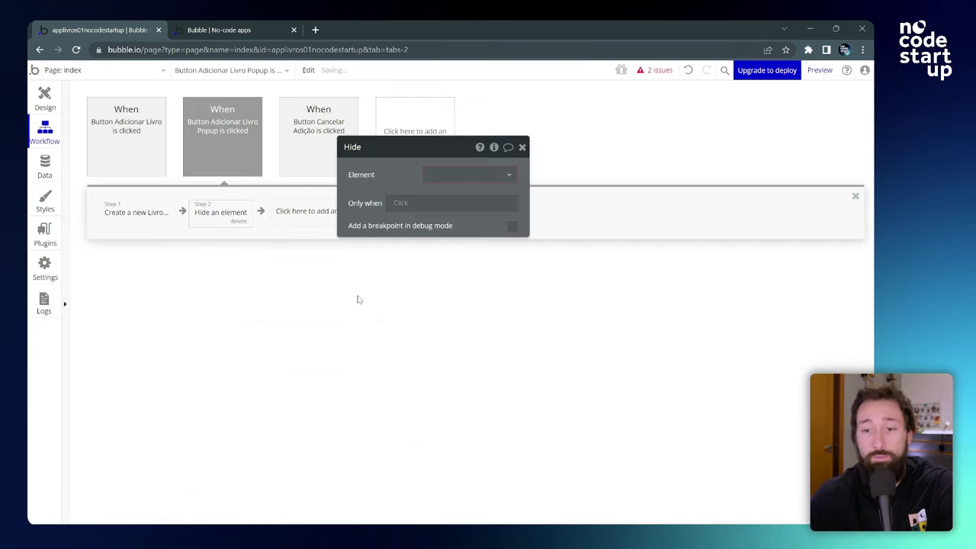
{"action": "left_click", "coordinate": [474, 179]}
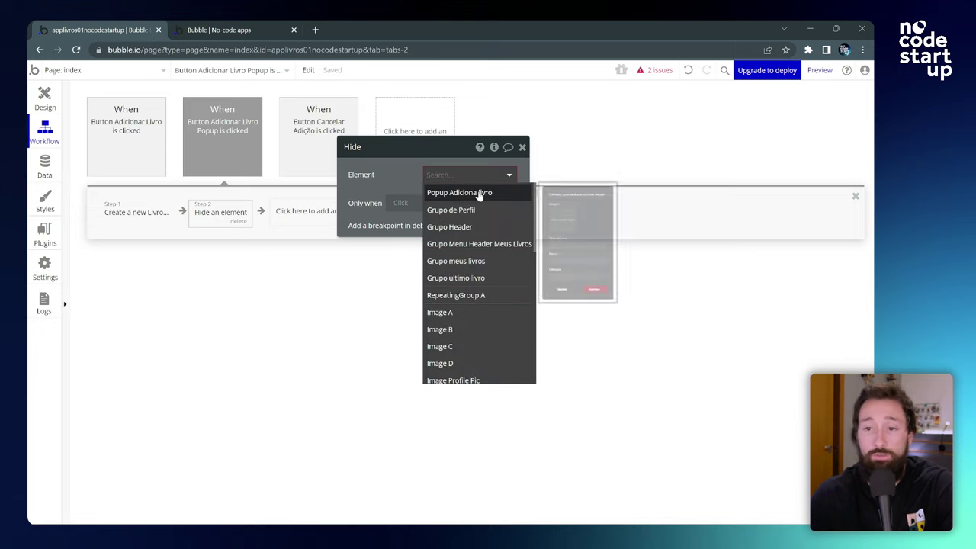
{"action": "left_click", "coordinate": [453, 192]}
{"action": "left_click_drag", "start_coordinate": [450, 157], "coordinate": [210, 270]}
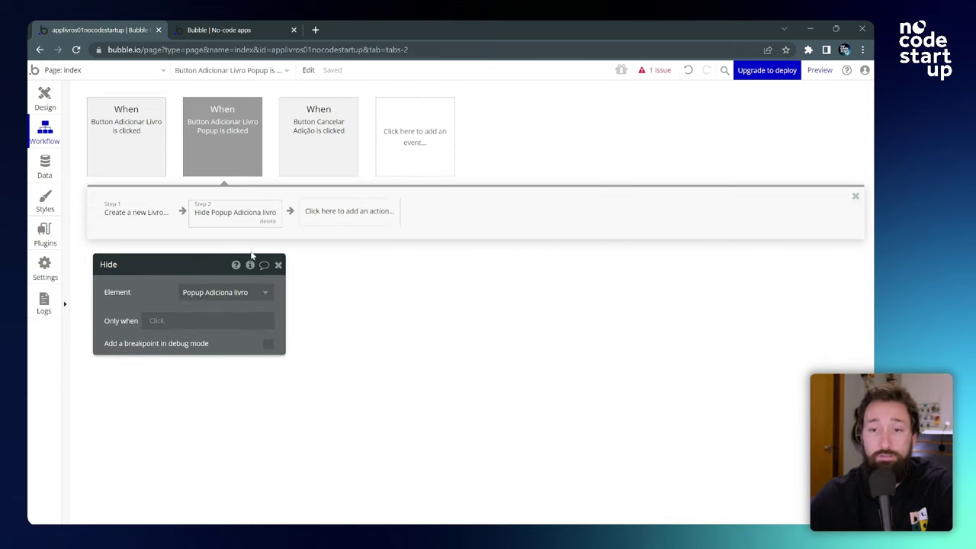
{"action": "left_click", "coordinate": [278, 265]}
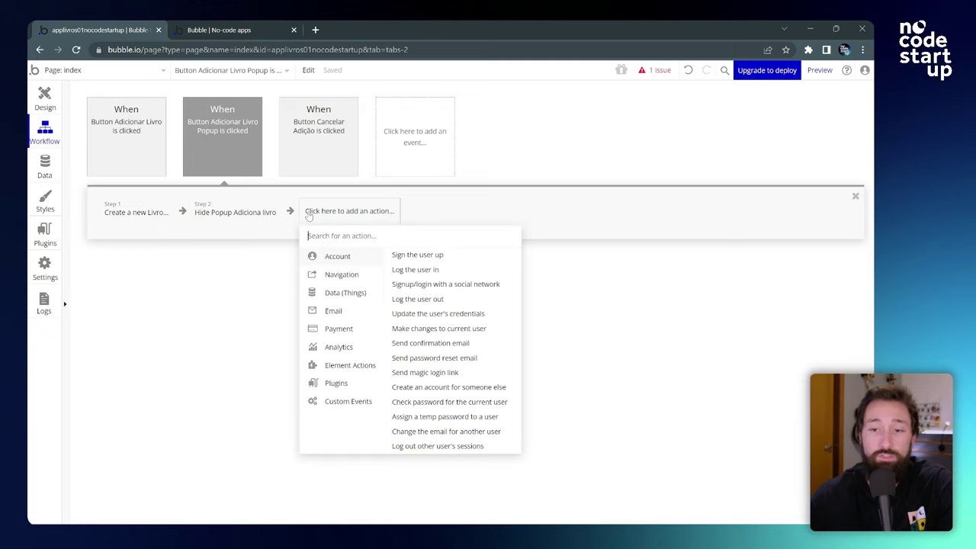
{"action": "left_click", "coordinate": [333, 217]}
{"action": "mouse_move", "coordinate": [363, 397]}
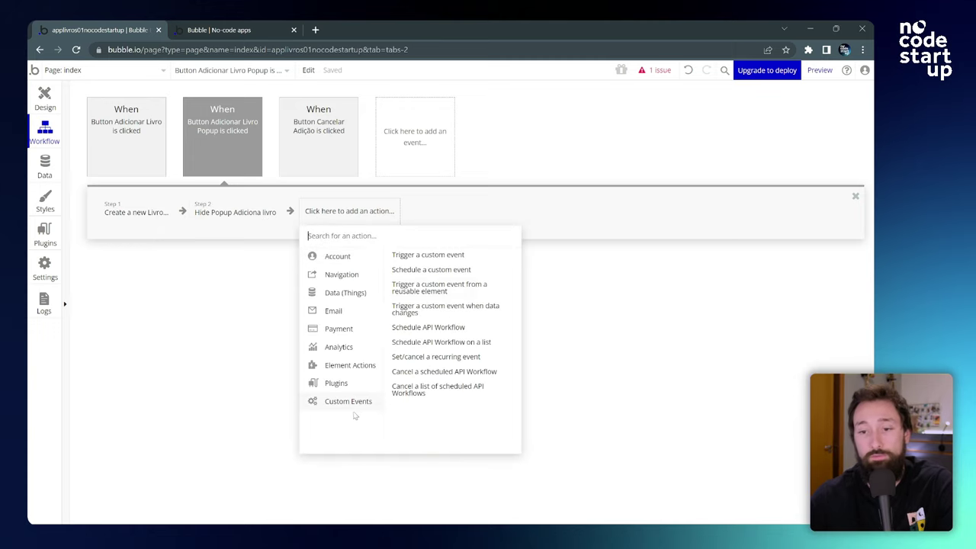
{"action": "mouse_move", "coordinate": [354, 257]}
{"action": "left_click", "coordinate": [194, 273]}
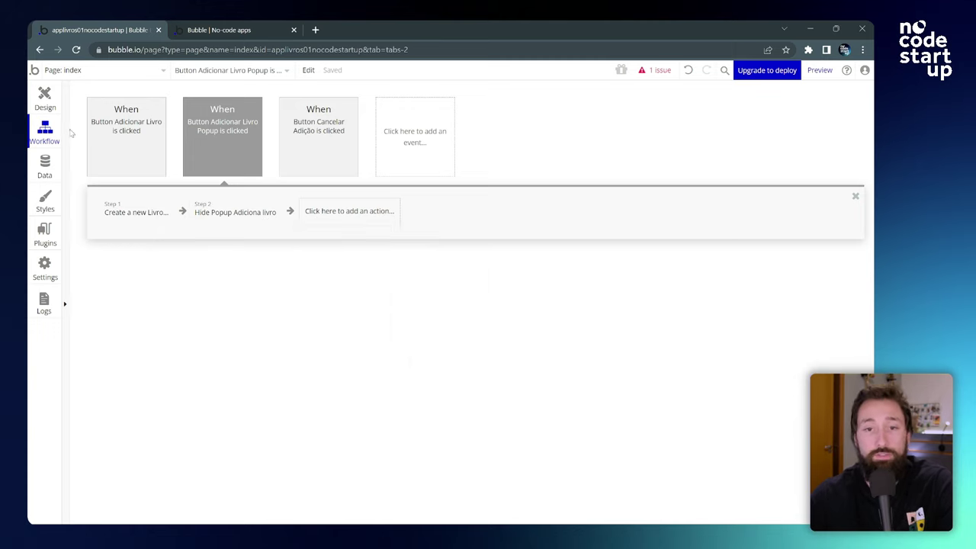
Step: Draw an Alert element about 414 × 72 px in the middle of the index page's header
{"action": "left_click", "coordinate": [43, 101]}
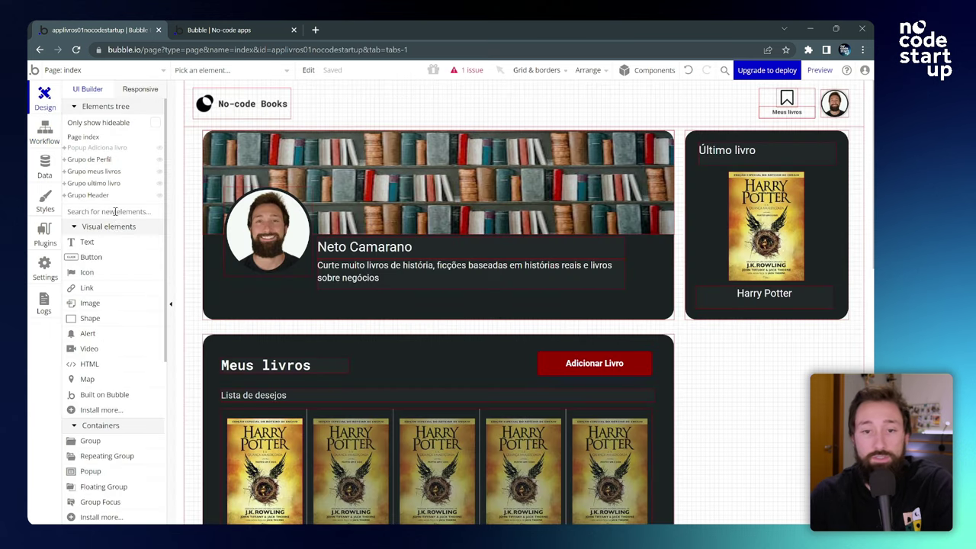
{"action": "left_click", "coordinate": [88, 334]}
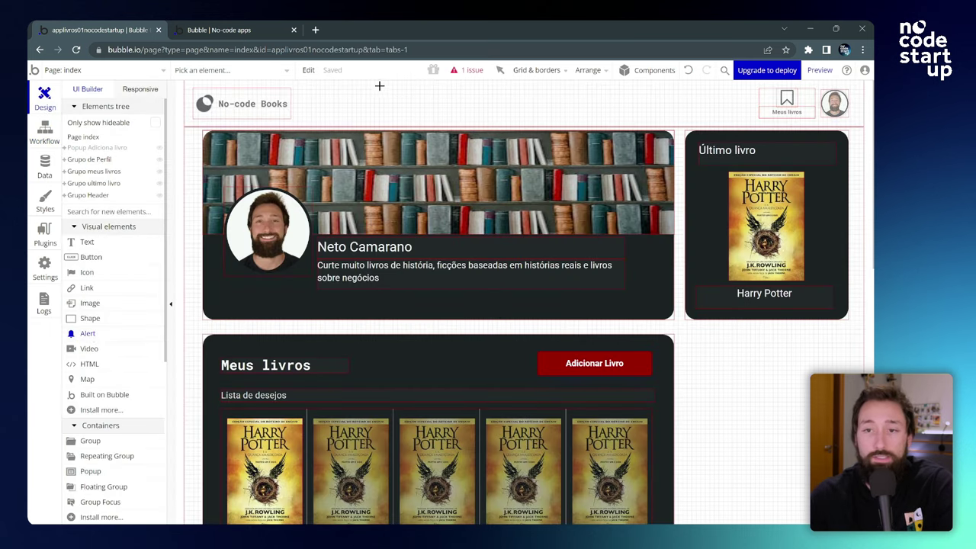
{"action": "left_click_drag", "start_coordinate": [370, 83], "coordinate": [607, 123]}
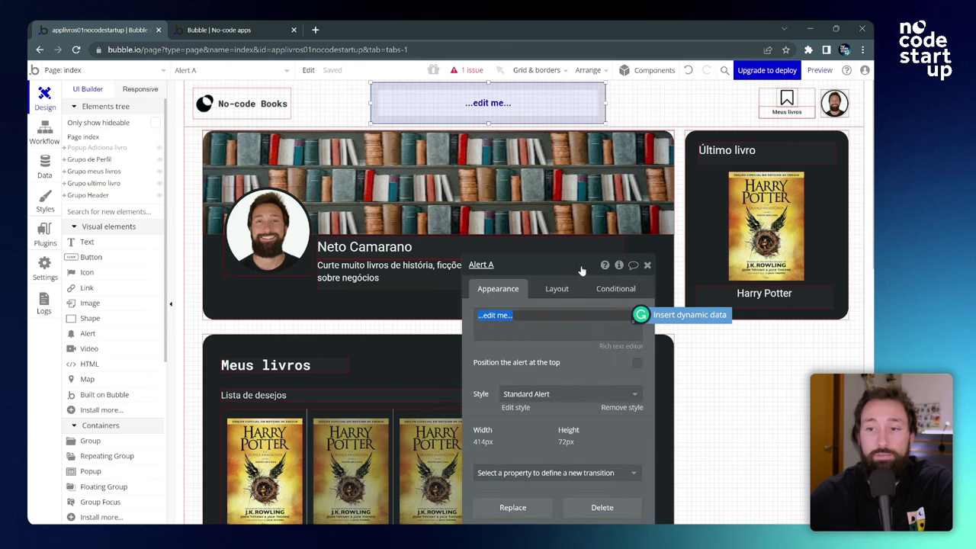
{"action": "left_click", "coordinate": [567, 156]}
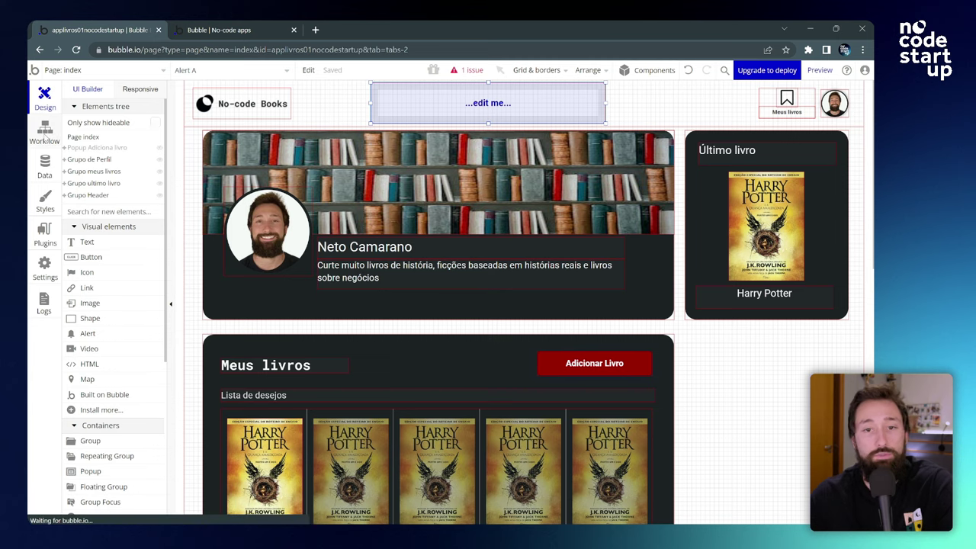
Step: Add a Show message action for Alert A after the Hide Popup Adiciona livro action in the workflow
{"action": "left_click", "coordinate": [45, 135]}
{"action": "left_click", "coordinate": [320, 218]}
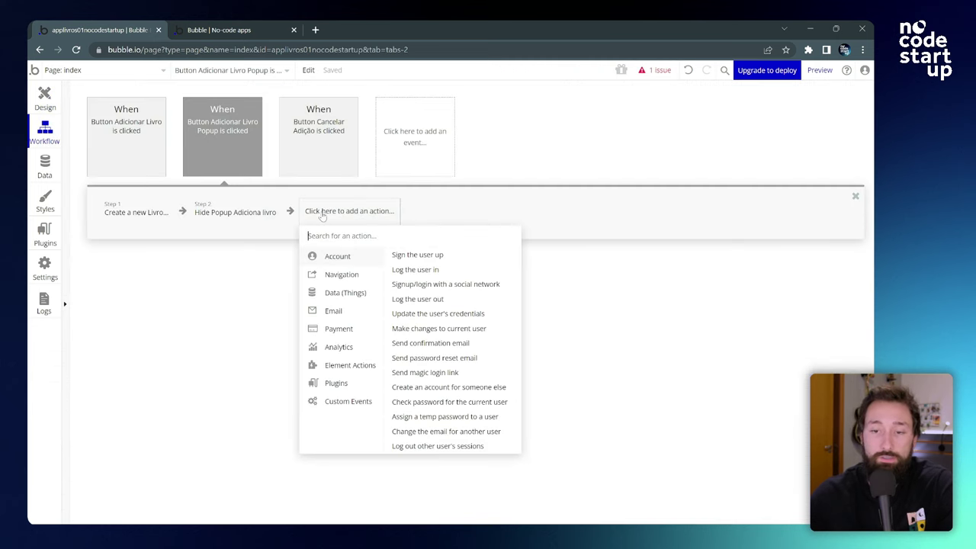
{"action": "mouse_move", "coordinate": [360, 370]}
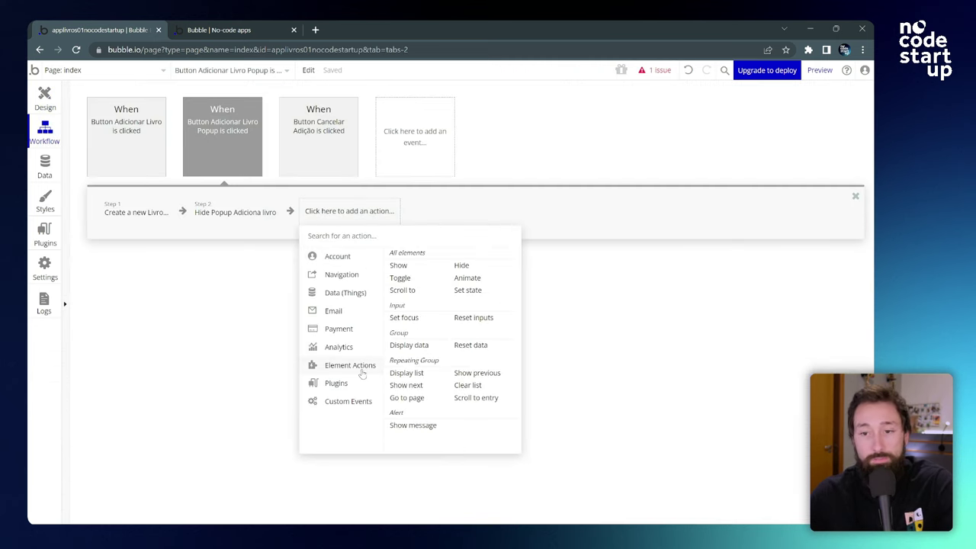
{"action": "left_click", "coordinate": [409, 427]}
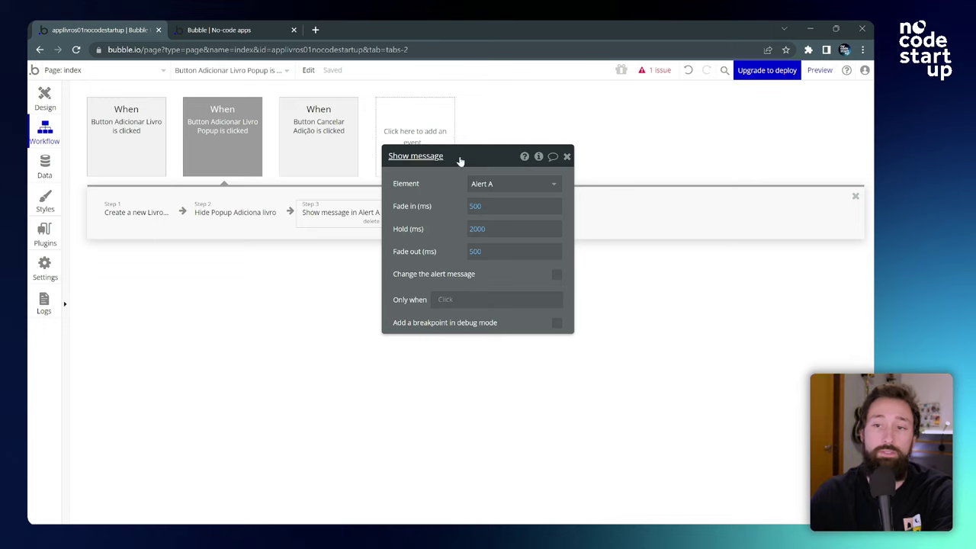
{"action": "left_click_drag", "start_coordinate": [460, 157], "coordinate": [562, 152]}
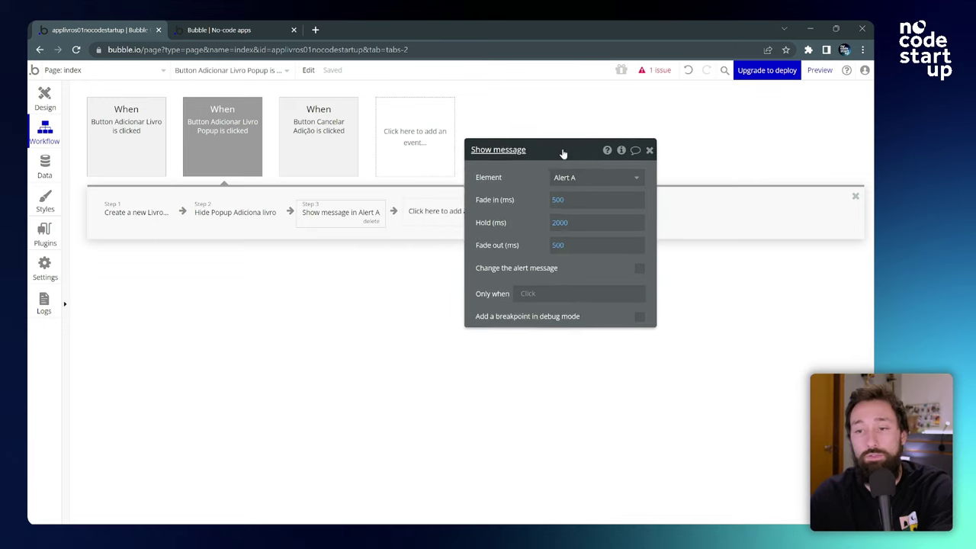
Step: Set the hold time of the Show message action to 3000 ms
{"action": "left_click", "coordinate": [558, 224]}
{"action": "type", "text": "3"}
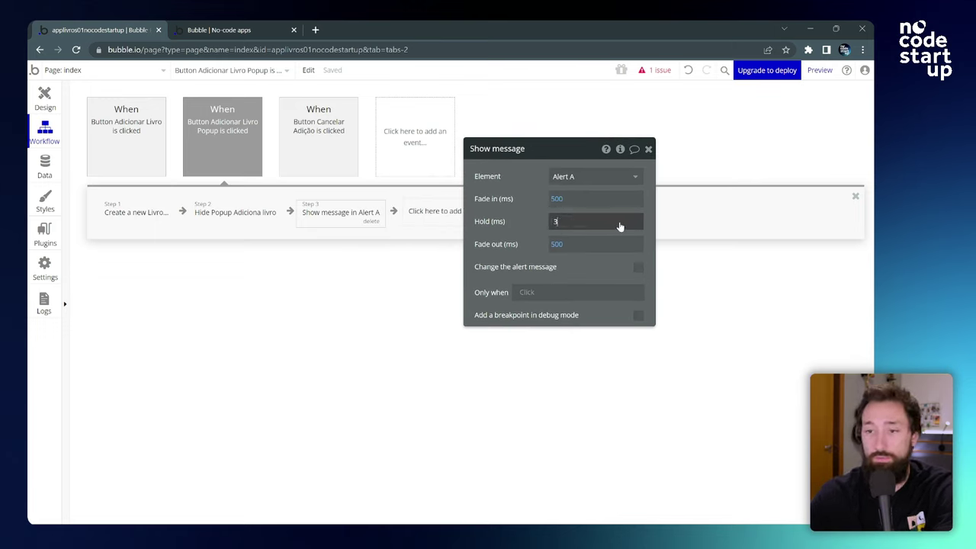
{"action": "left_click", "coordinate": [531, 203]}
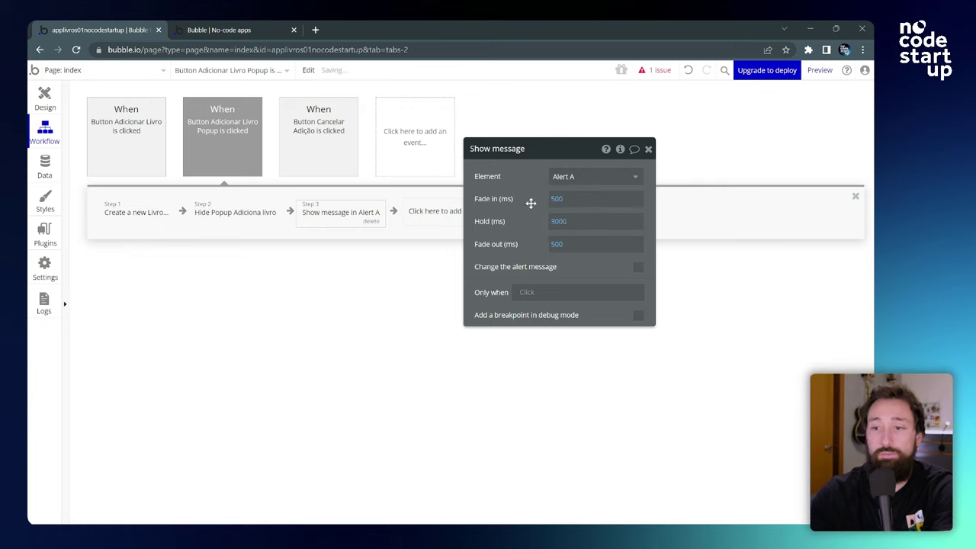
Step: Override the alert message in the Show message action with "Livro adicionado com sucesso!"
{"action": "left_click_drag", "start_coordinate": [531, 203], "coordinate": [478, 206]}
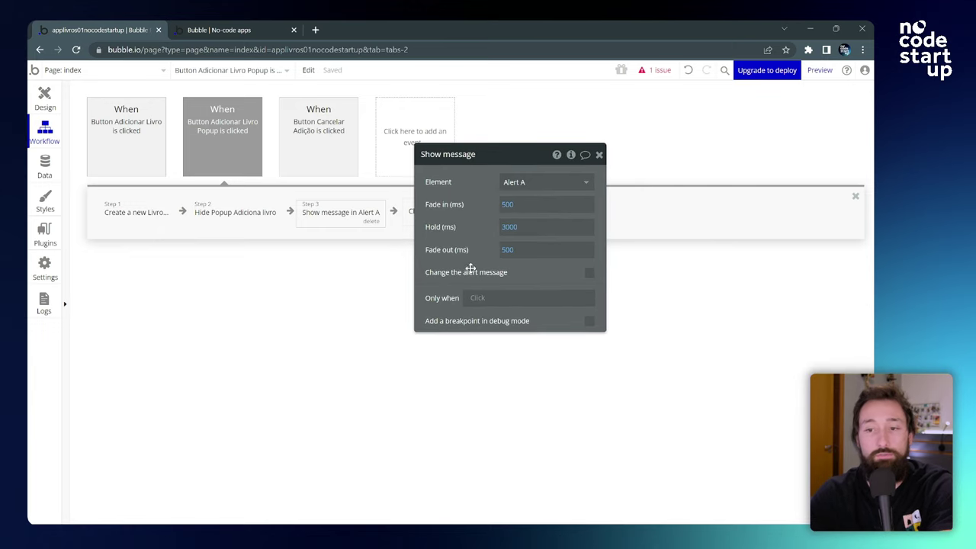
{"action": "left_click_drag", "start_coordinate": [468, 268], "coordinate": [469, 281]}
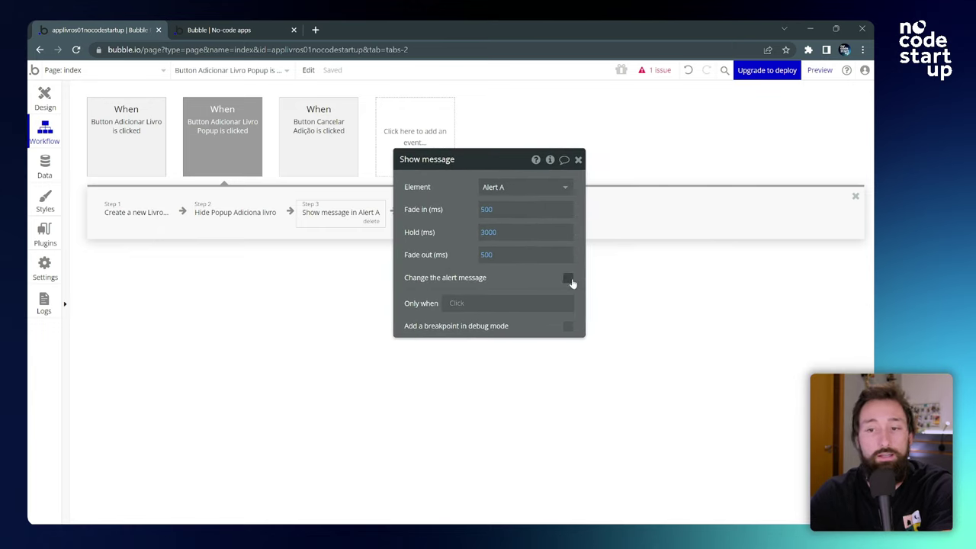
{"action": "left_click", "coordinate": [569, 278]}
{"action": "left_click", "coordinate": [451, 327]}
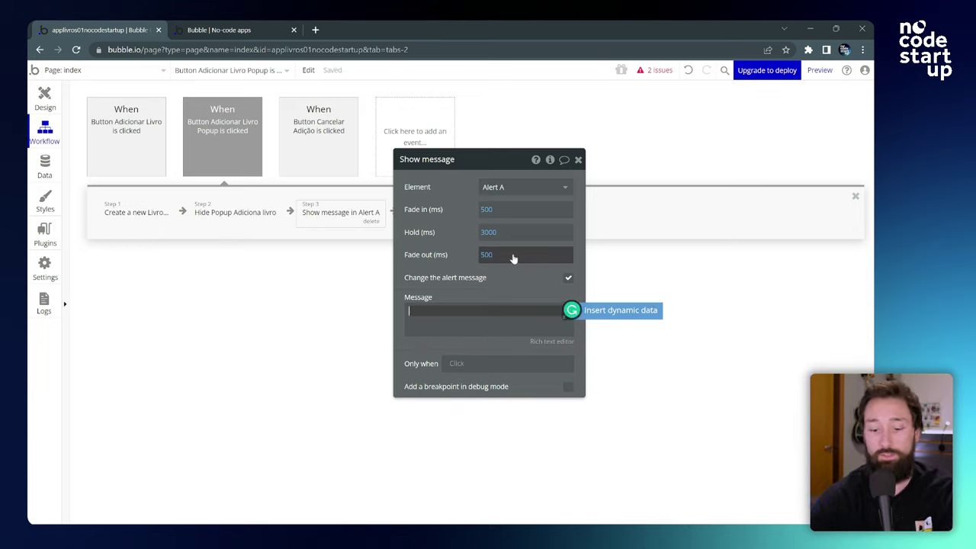
{"action": "type", "text": "Livro adicionado com s"}
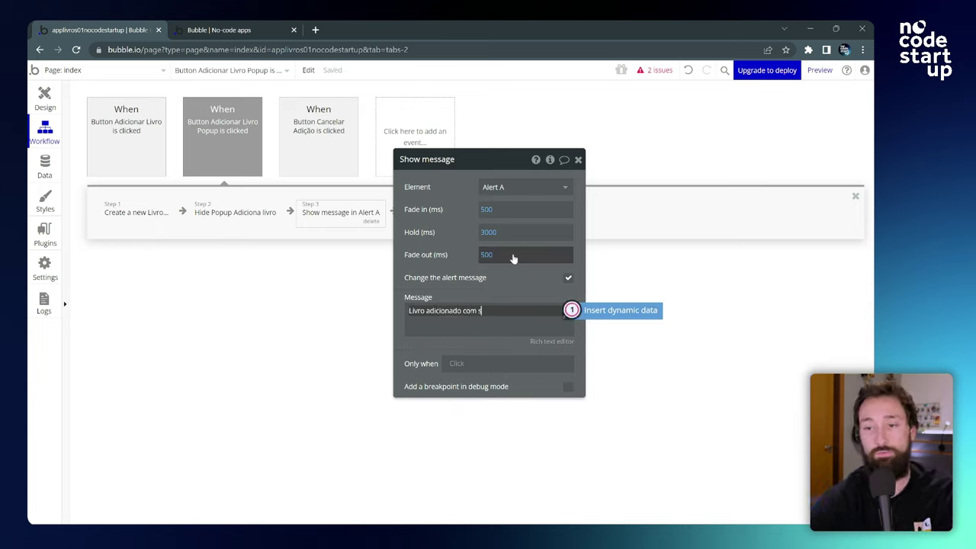
{"action": "type", "text": "ucesso!"}
{"action": "key", "text": "ctrl+a"}
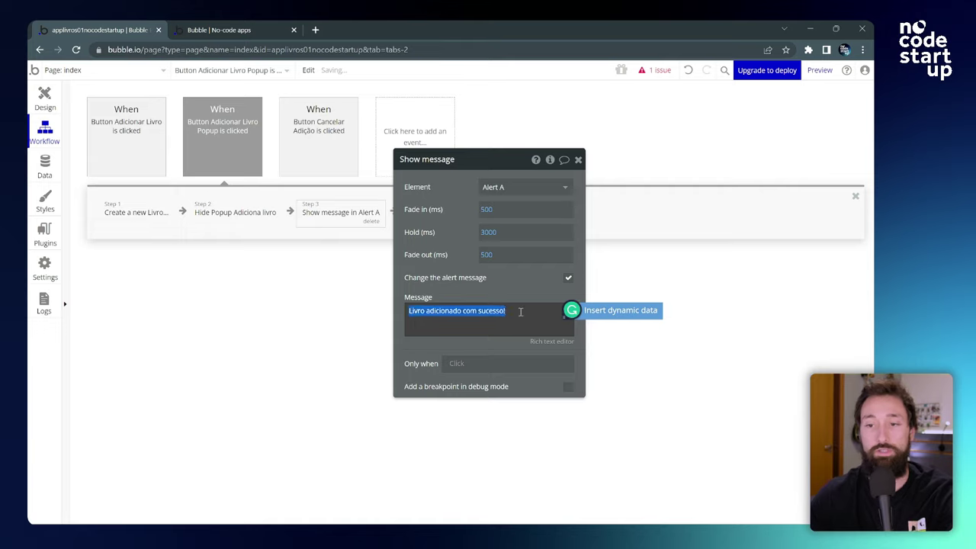
{"action": "left_click", "coordinate": [507, 270]}
{"action": "left_click", "coordinate": [578, 160]}
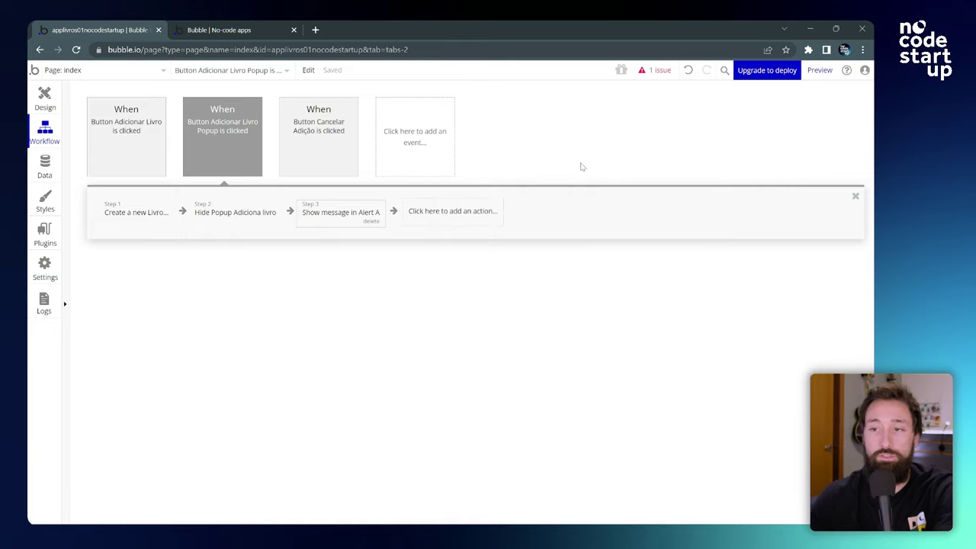
Step: Review the settings of the Create a new Livro, Hide Popup Adiciona livro and Show message actions
{"action": "left_click", "coordinate": [128, 214]}
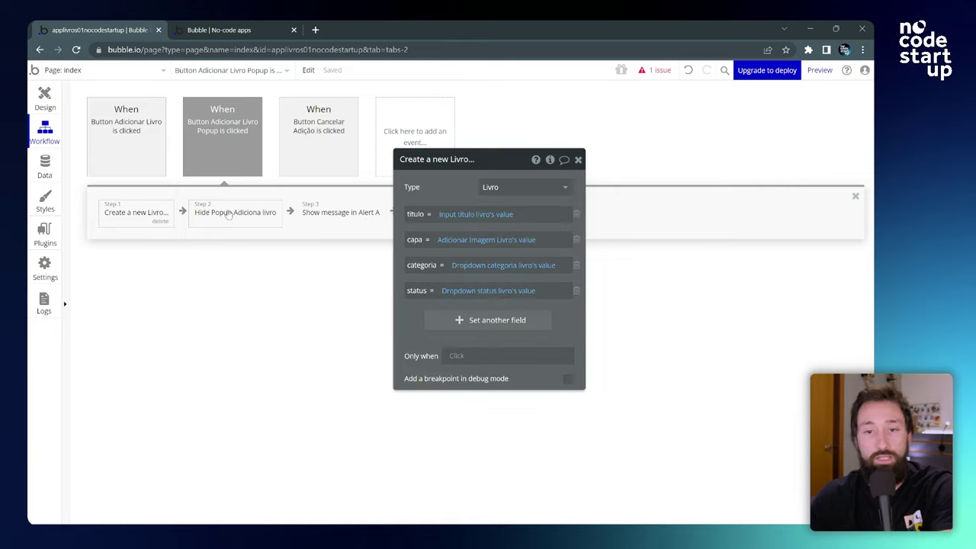
{"action": "left_click", "coordinate": [228, 215]}
{"action": "left_click", "coordinate": [335, 216]}
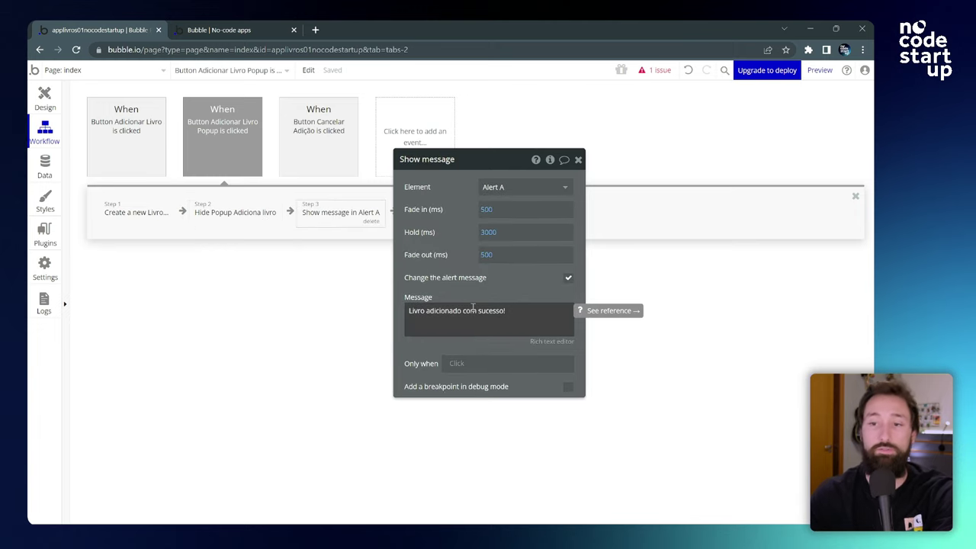
Step: Reload the app preview and upload the Sappiens cover image in the add-book popup
{"action": "left_click", "coordinate": [244, 31]}
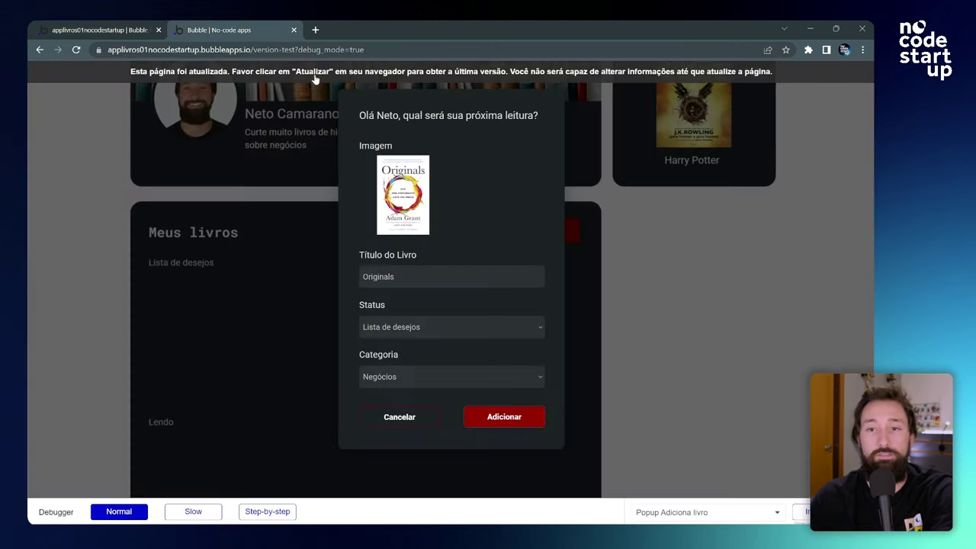
{"action": "key", "text": "F5"}
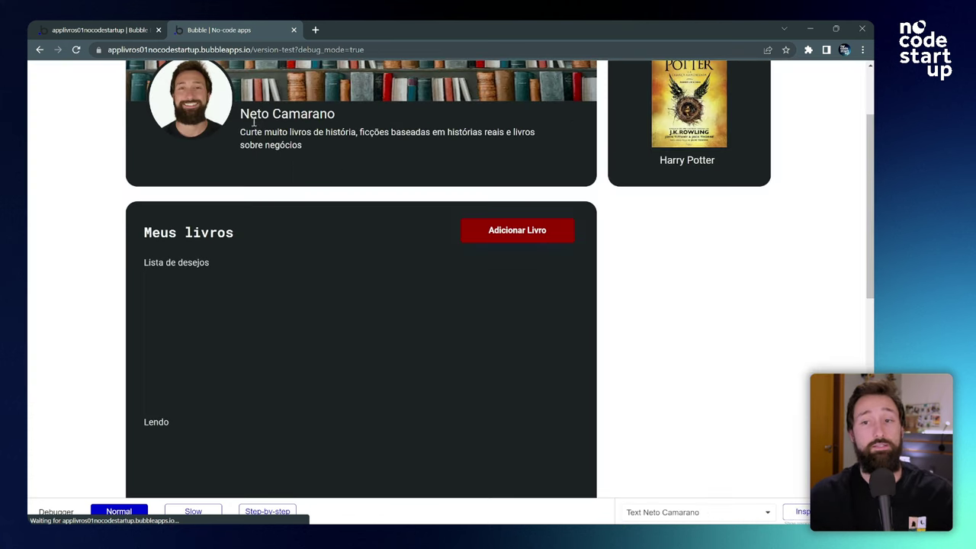
{"action": "left_click", "coordinate": [530, 233]}
{"action": "left_click", "coordinate": [382, 204]}
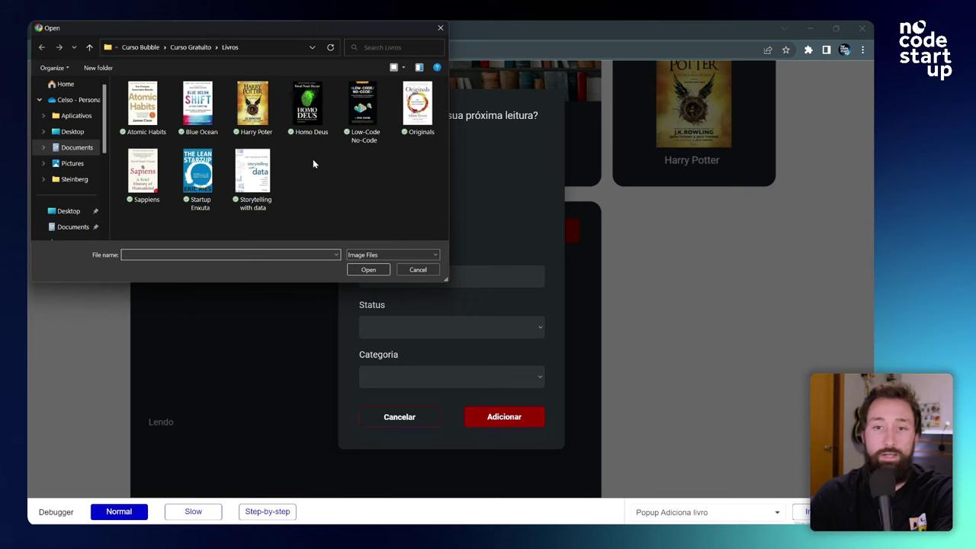
{"action": "left_click", "coordinate": [143, 174]}
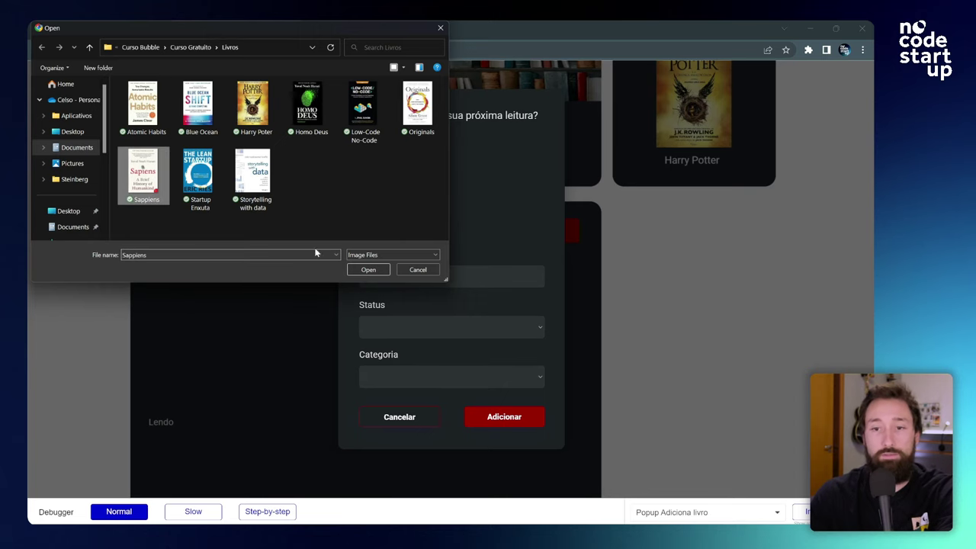
{"action": "left_click", "coordinate": [368, 270]}
Step: Submit the new book with title Sapiens, status Lista de desejos and category História
{"action": "left_click", "coordinate": [421, 269]}
{"action": "type", "text": "Sapiens"}
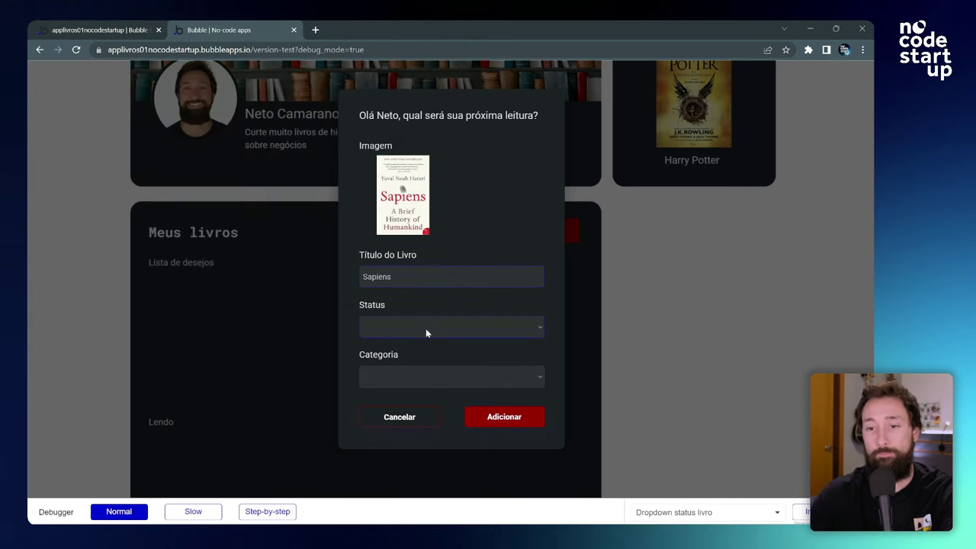
{"action": "left_click", "coordinate": [426, 332]}
{"action": "left_click", "coordinate": [425, 353]}
{"action": "left_click", "coordinate": [438, 379]}
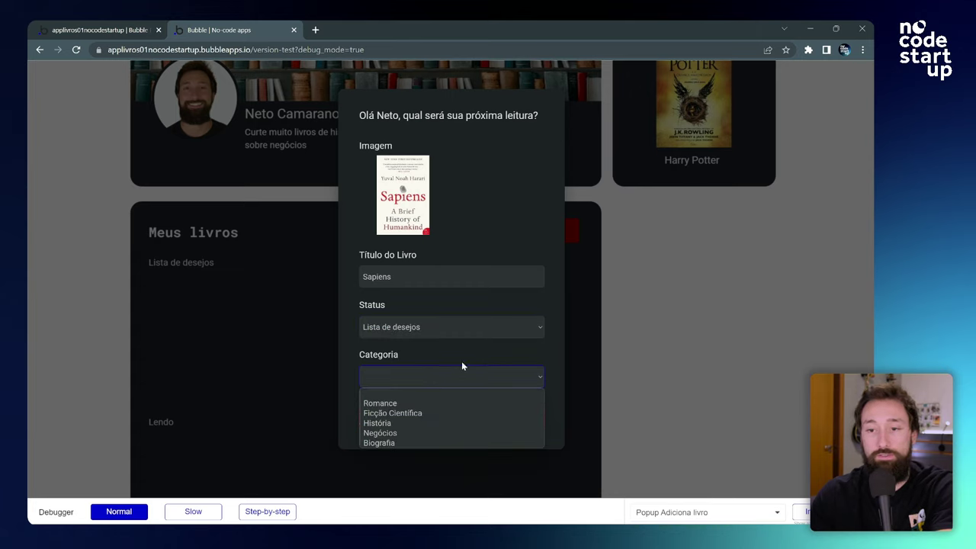
{"action": "left_click", "coordinate": [404, 422]}
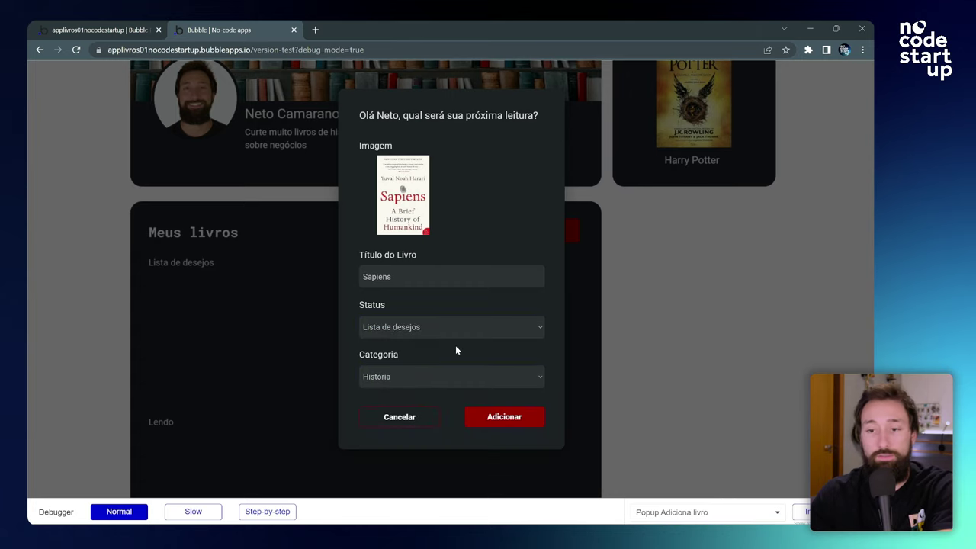
{"action": "left_click", "coordinate": [509, 421]}
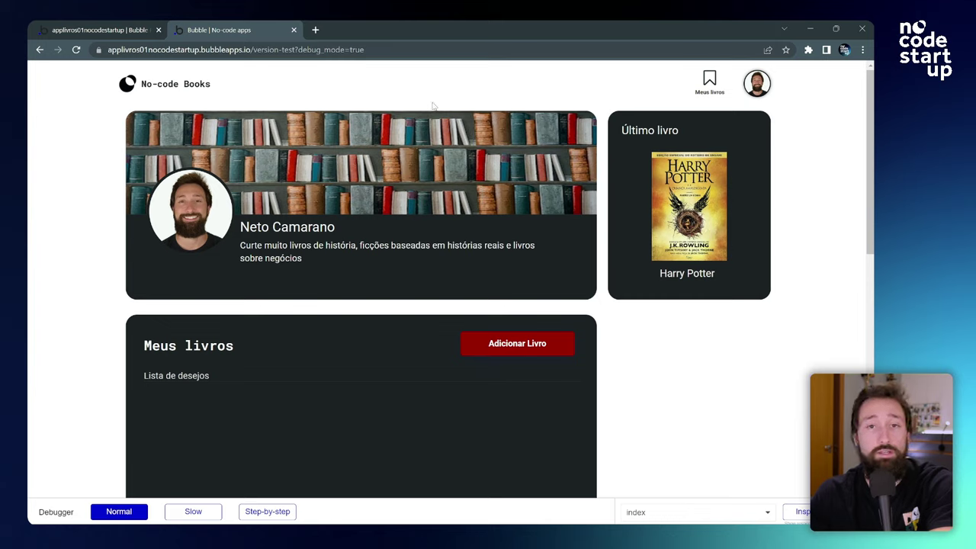
Step: Back in the Bubble editor, find the AirAlert plugin in the plugin library and install it
{"action": "left_click", "coordinate": [90, 24]}
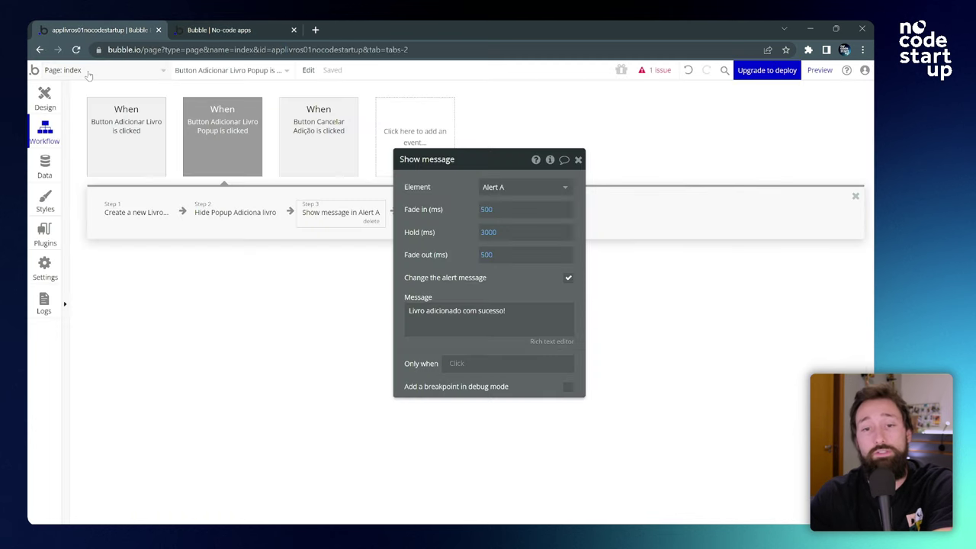
{"action": "left_click", "coordinate": [47, 237]}
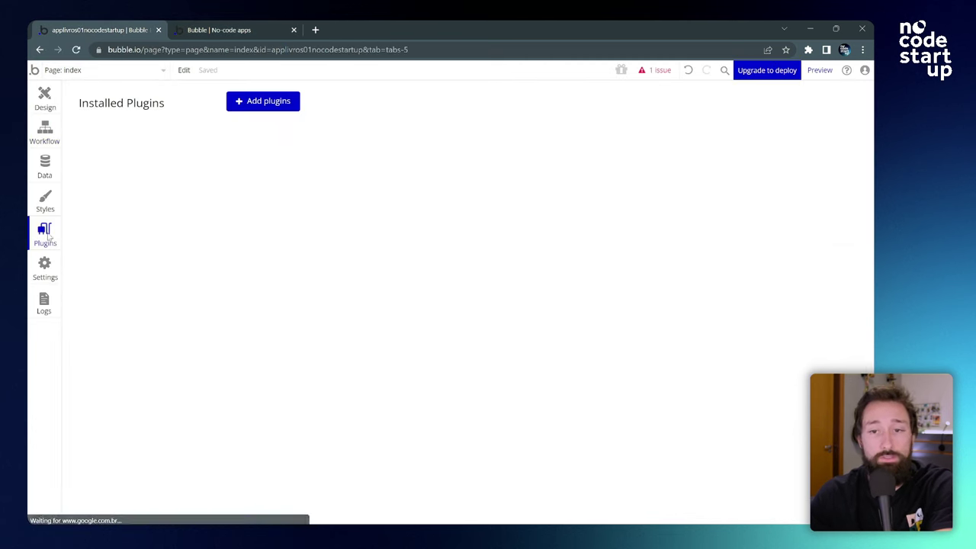
{"action": "left_click", "coordinate": [266, 102]}
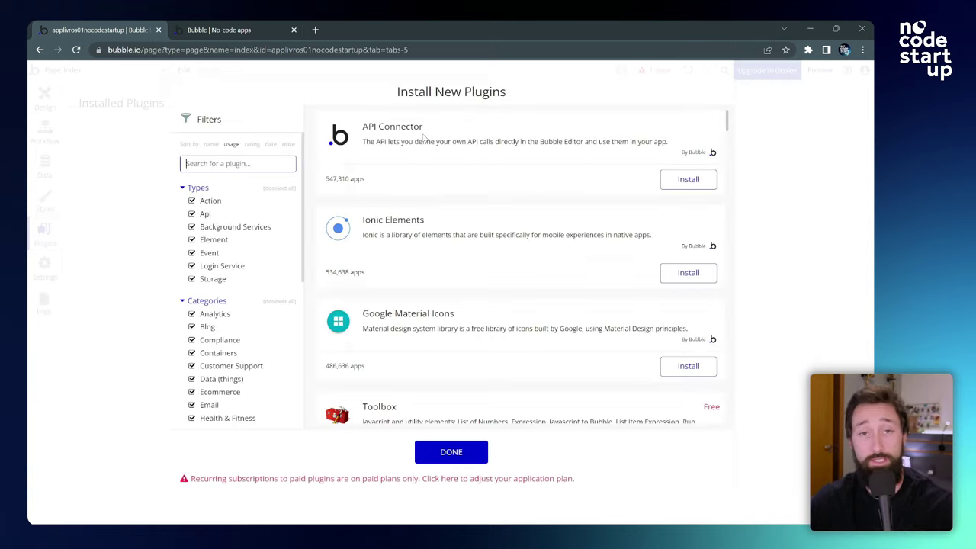
{"action": "scroll", "coordinate": [419, 141], "scroll_direction": "down", "scroll_amount": 2}
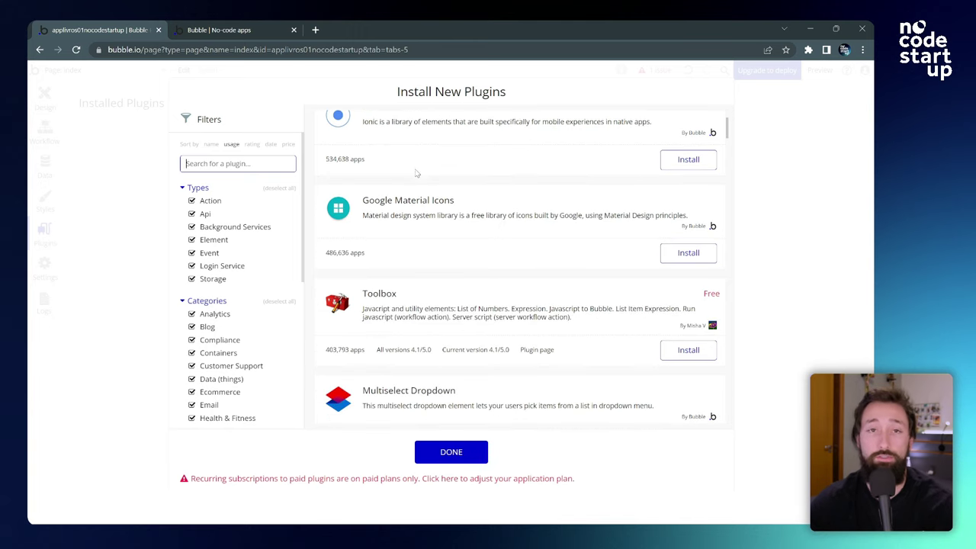
{"action": "scroll", "coordinate": [417, 173], "scroll_direction": "up", "scroll_amount": 2}
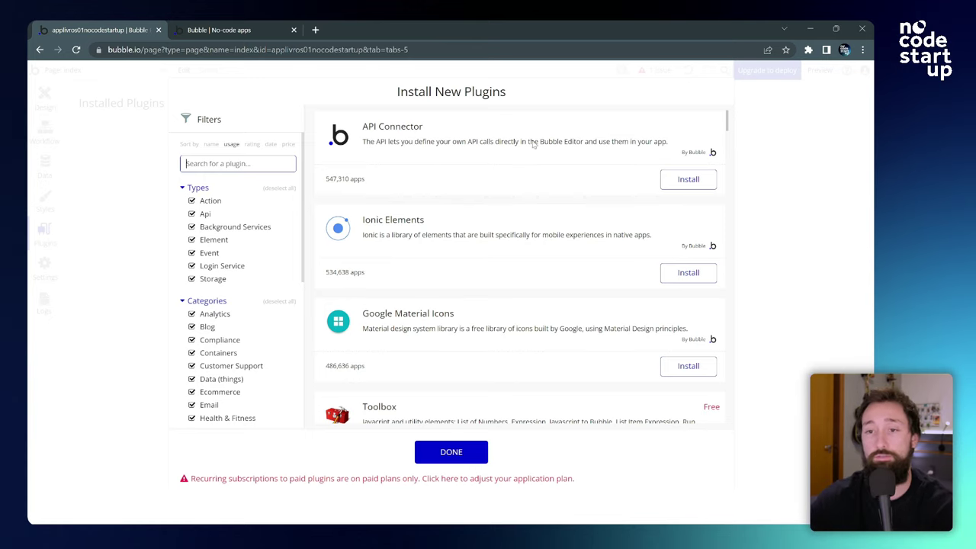
{"action": "scroll", "coordinate": [631, 161], "scroll_direction": "down", "scroll_amount": 3}
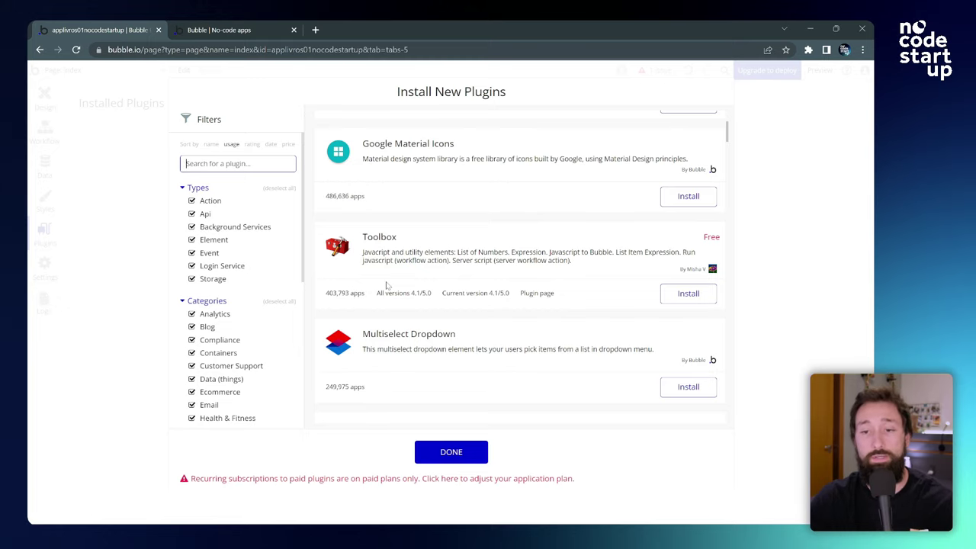
{"action": "scroll", "coordinate": [532, 249], "scroll_direction": "down", "scroll_amount": 1}
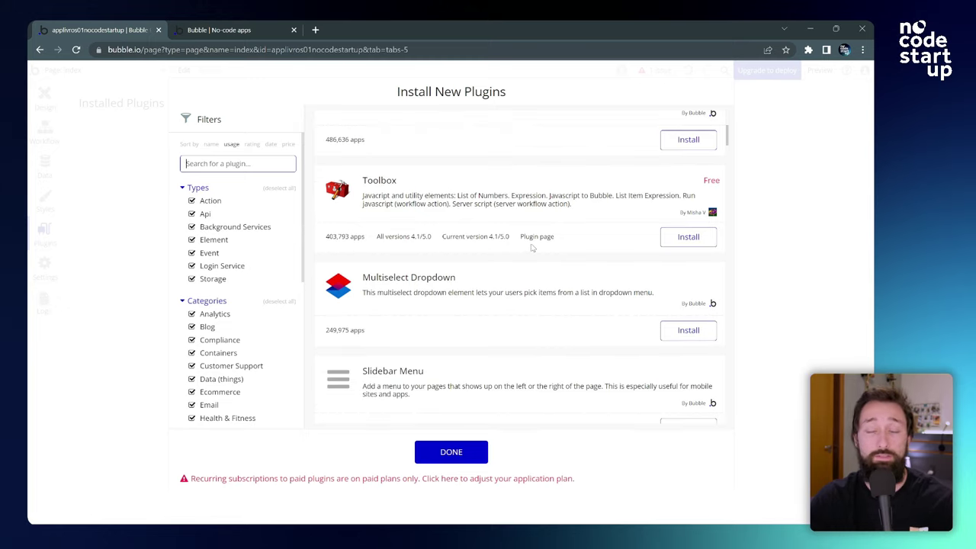
{"action": "scroll", "coordinate": [531, 249], "scroll_direction": "down", "scroll_amount": 3}
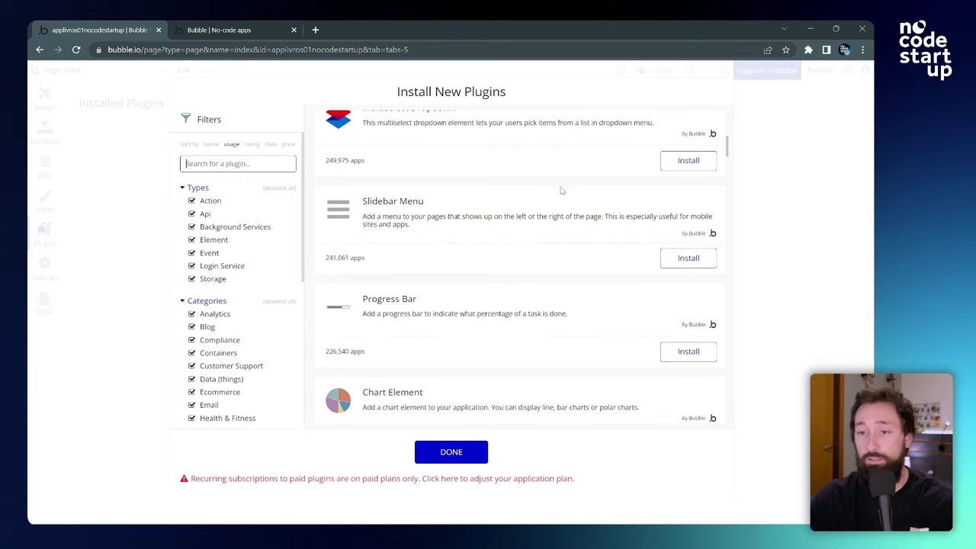
{"action": "scroll", "coordinate": [562, 190], "scroll_direction": "down", "scroll_amount": 5}
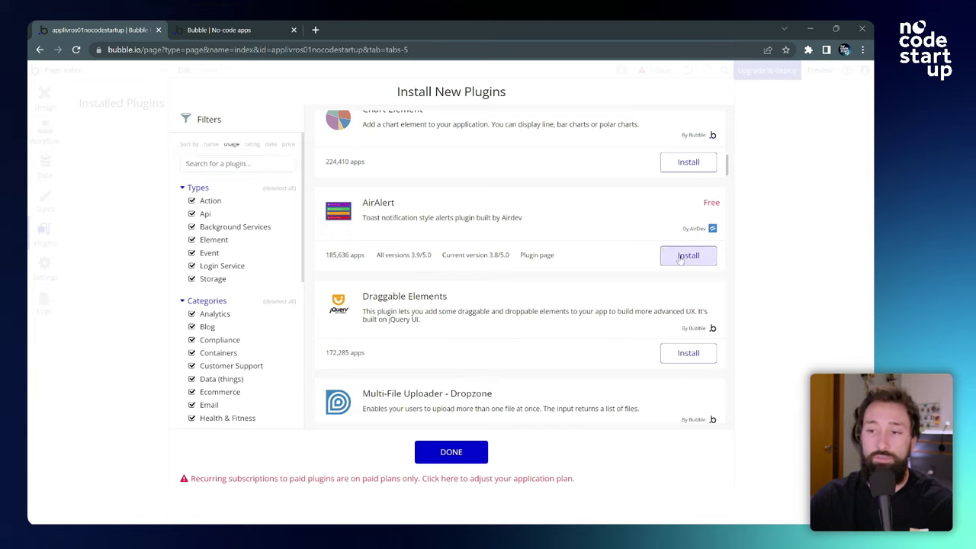
{"action": "left_click", "coordinate": [685, 260]}
{"action": "left_click", "coordinate": [465, 451]}
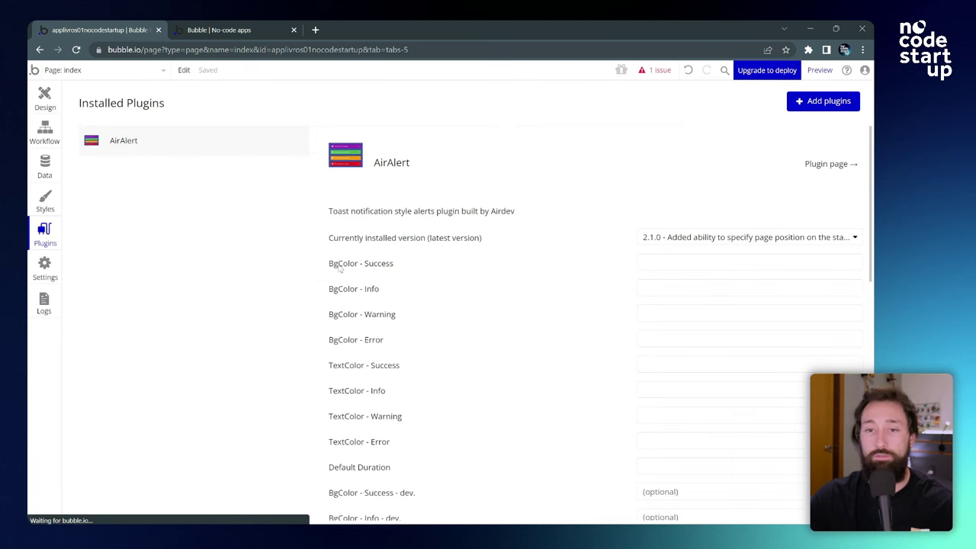
Step: Examine the installed AirAlert plugin's settings and the workflow actions it provides
{"action": "left_click", "coordinate": [170, 152]}
{"action": "scroll", "coordinate": [404, 170], "scroll_direction": "down", "scroll_amount": 10}
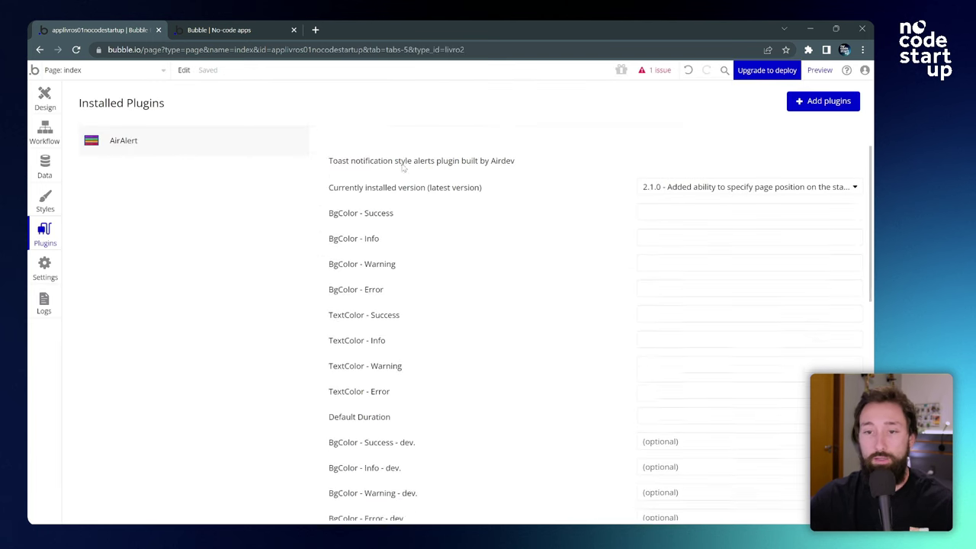
{"action": "scroll", "coordinate": [404, 169], "scroll_direction": "up", "scroll_amount": 1}
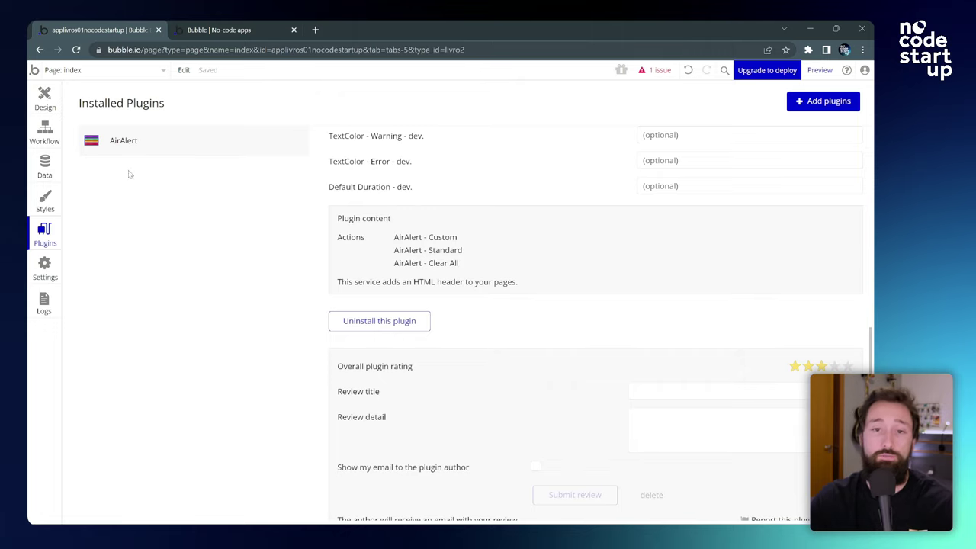
Step: In the popup add-button workflow, replace the Show message in Alert A action with an AirAlert - Standard action
{"action": "left_click", "coordinate": [43, 133]}
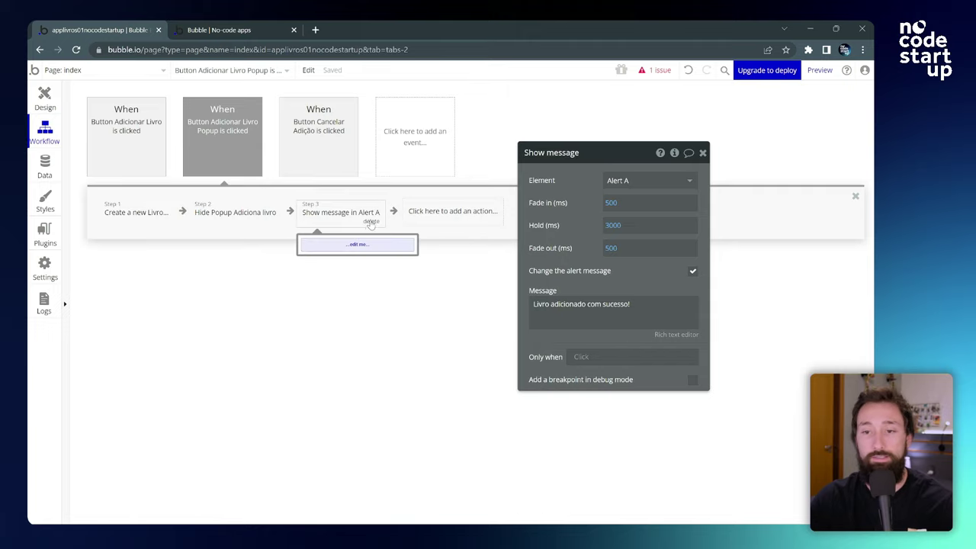
{"action": "left_click", "coordinate": [371, 221]}
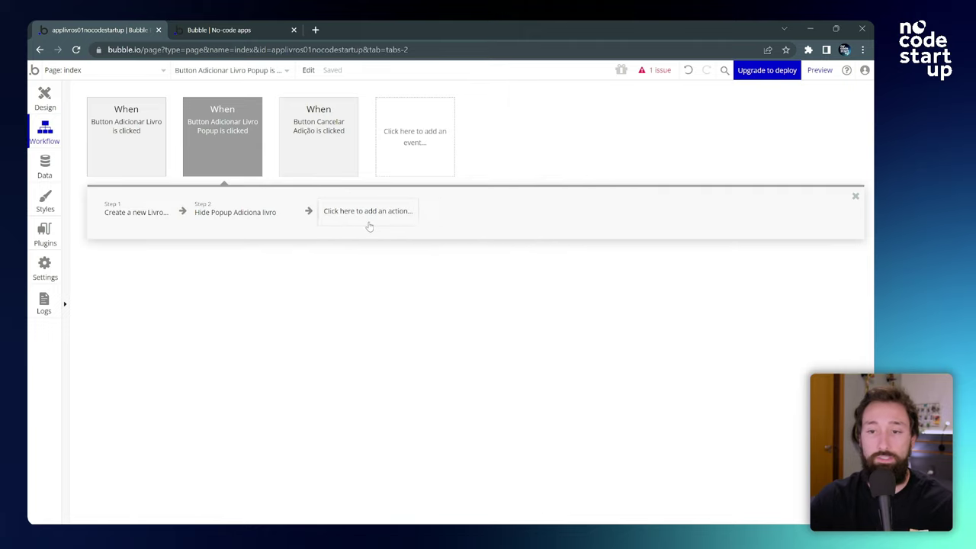
{"action": "left_click", "coordinate": [320, 217]}
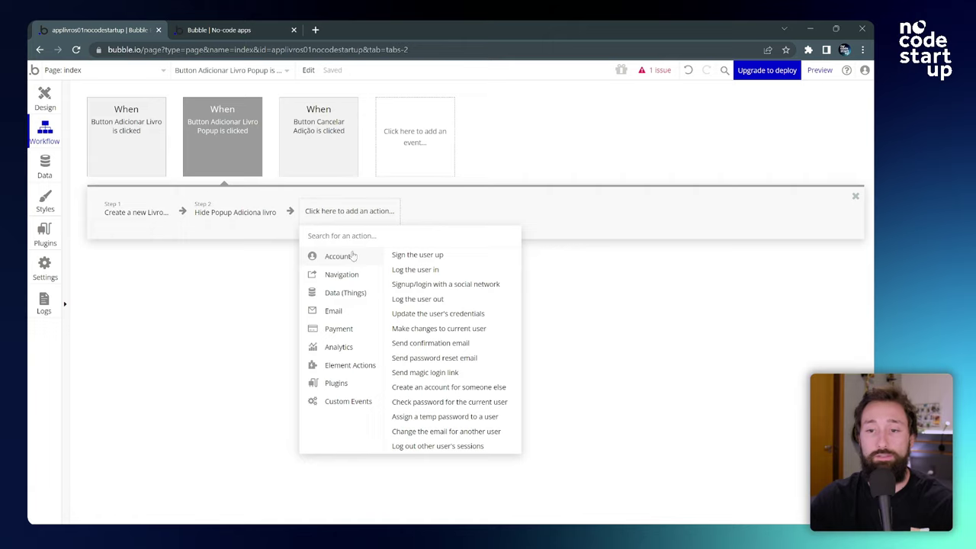
{"action": "mouse_move", "coordinate": [328, 392]}
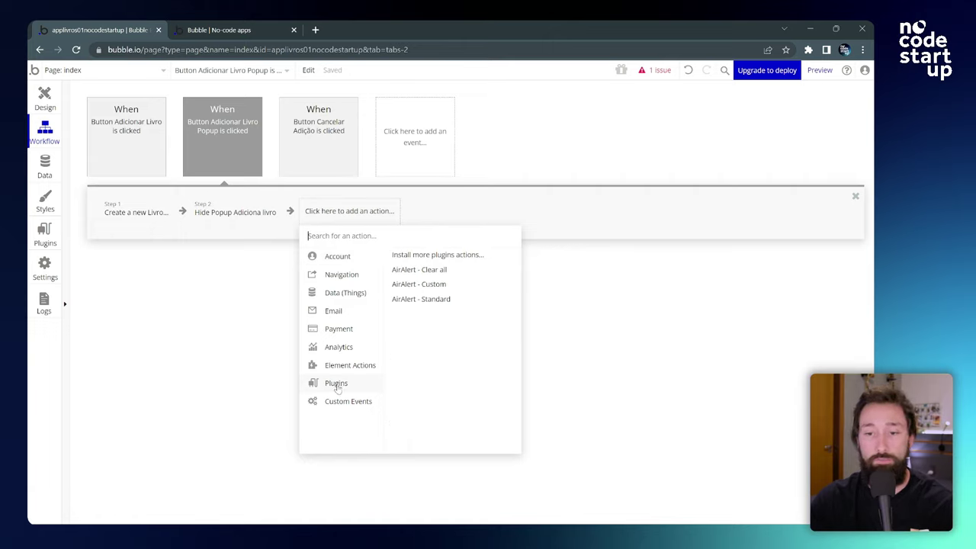
{"action": "left_click", "coordinate": [419, 300]}
Step: Set the AirAlert - Standard heading to "Livro Adicionado" and its message to "Livro adicionado com sucesso!"
{"action": "left_click", "coordinate": [637, 206]}
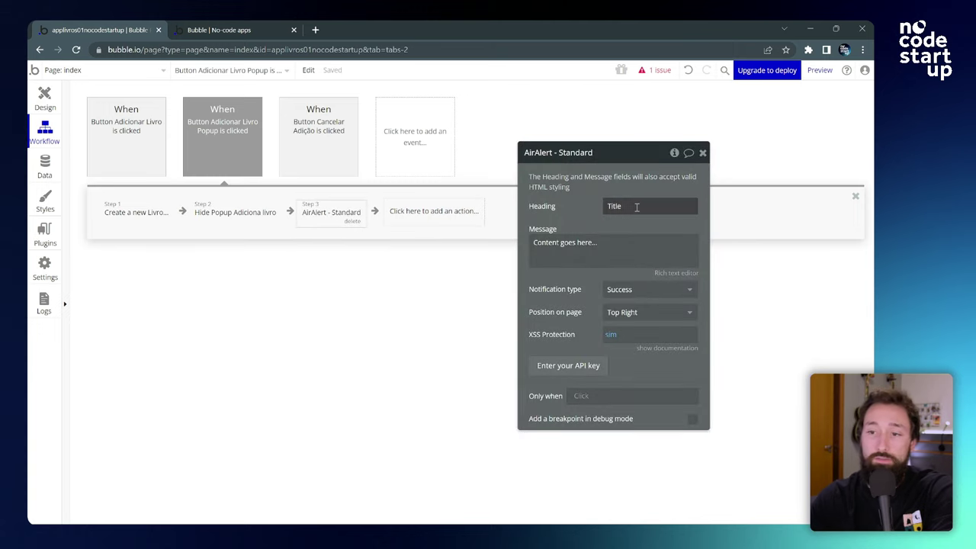
{"action": "double_click", "coordinate": [595, 207]}
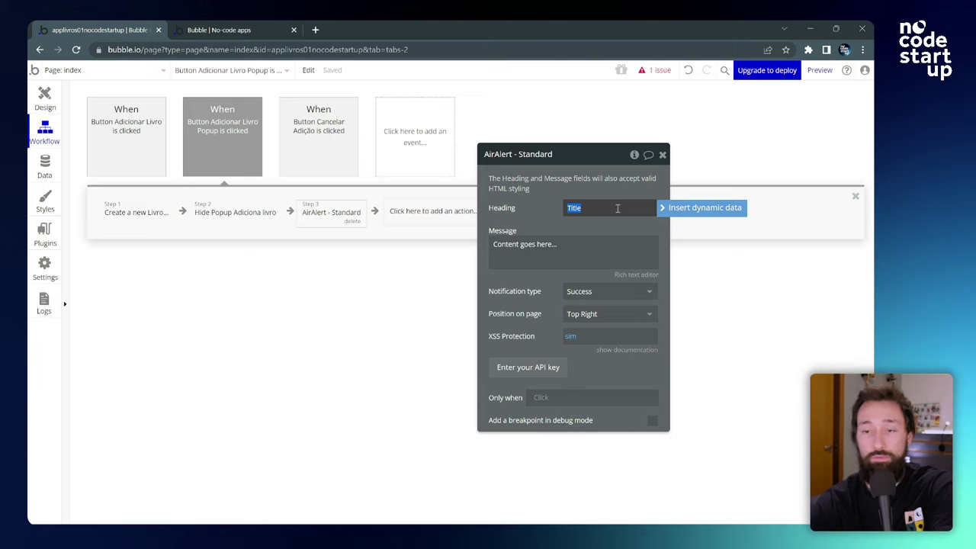
{"action": "type", "text": "Livro Ad"}
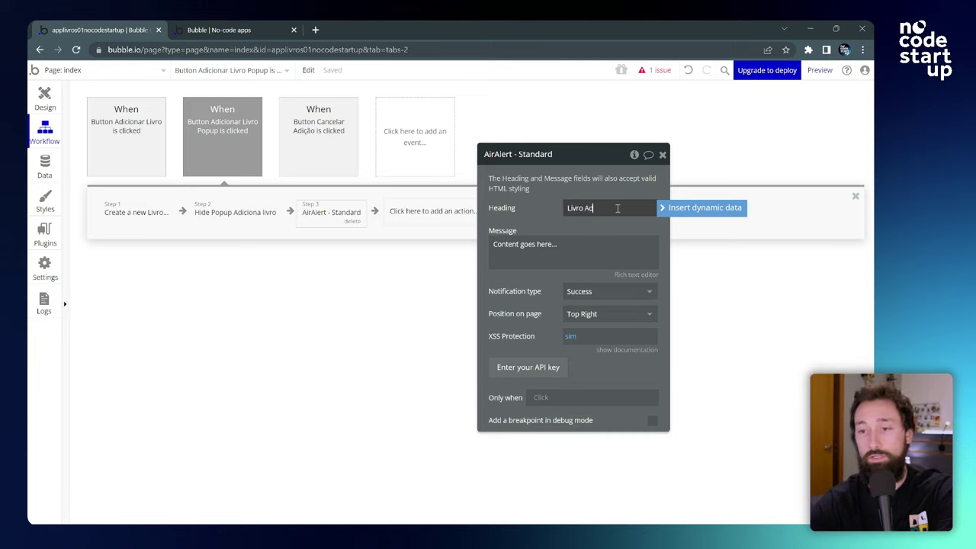
{"action": "type", "text": "icionado"}
{"action": "left_click", "coordinate": [537, 264]}
{"action": "type", "text": "Livro adicionado com sucesso!"}
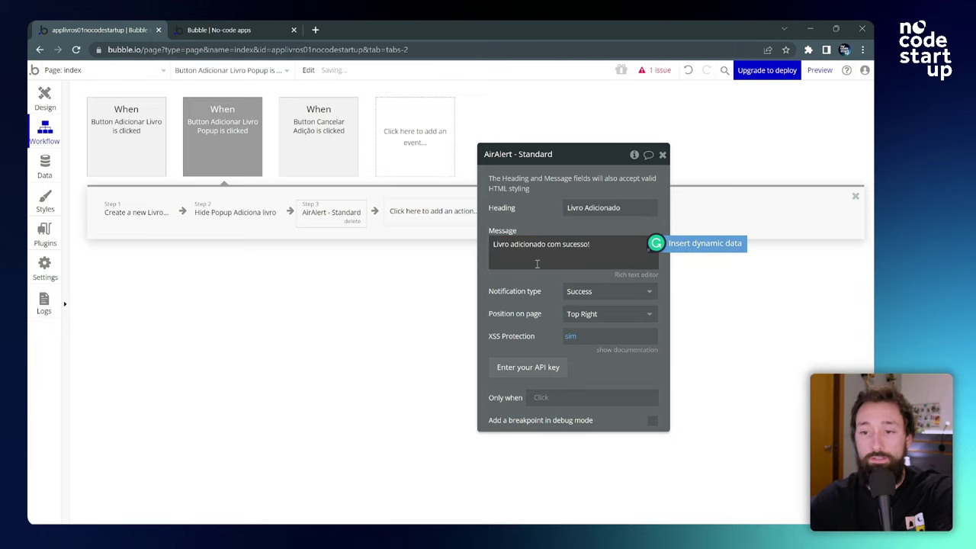
{"action": "left_click", "coordinate": [535, 277]}
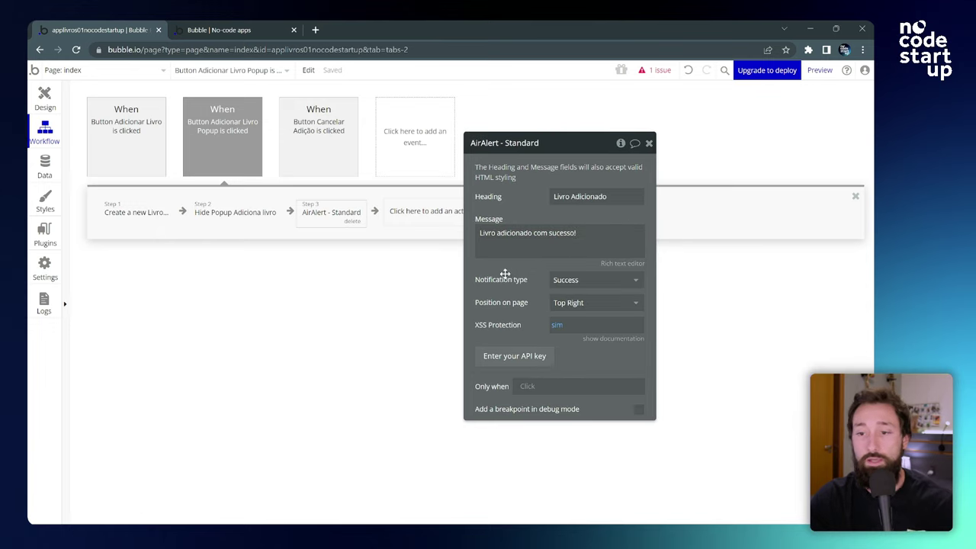
Step: Choose Success as the alert's notification type and Top Right as its position on the page, and close the action's settings
{"action": "left_click", "coordinate": [565, 283]}
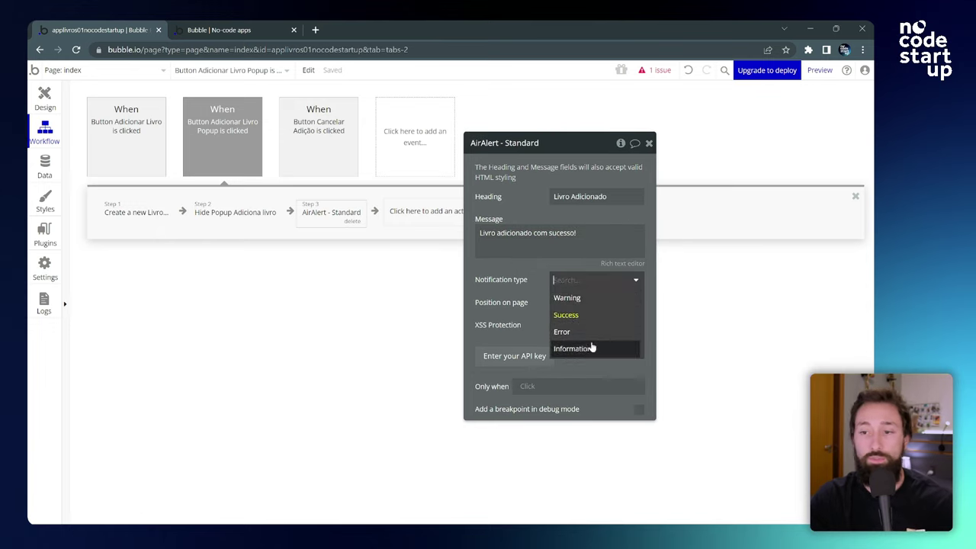
{"action": "left_click", "coordinate": [571, 316]}
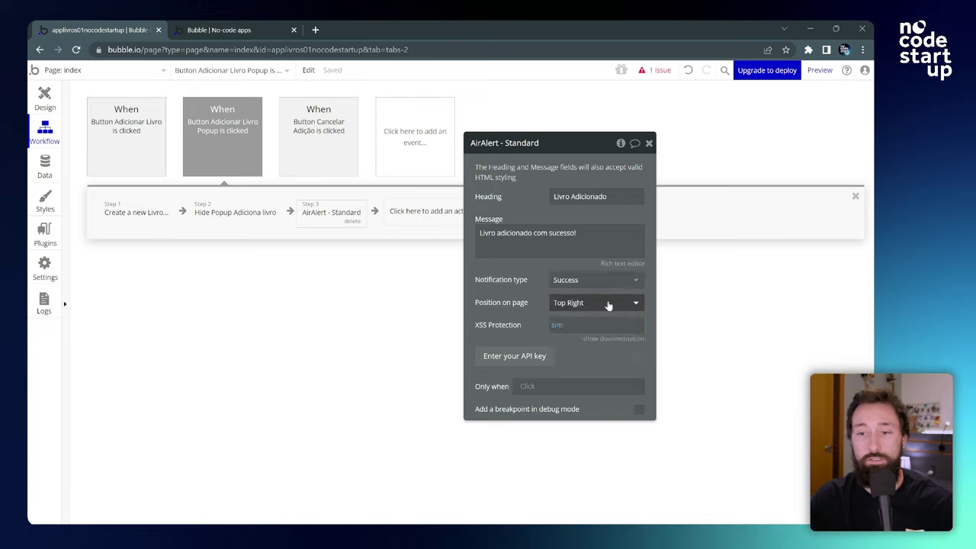
{"action": "left_click", "coordinate": [602, 306]}
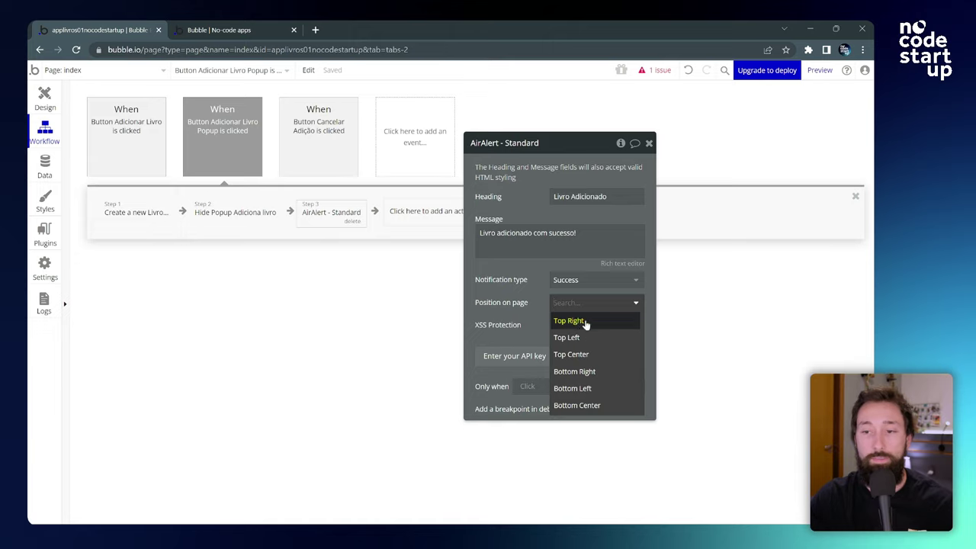
{"action": "left_click", "coordinate": [581, 322]}
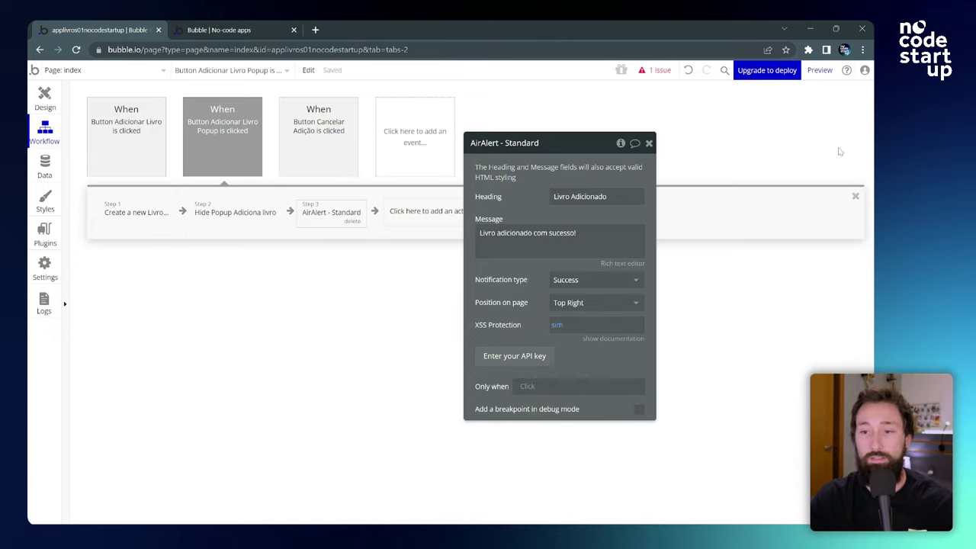
{"action": "left_click_drag", "start_coordinate": [650, 144], "coordinate": [608, 158]}
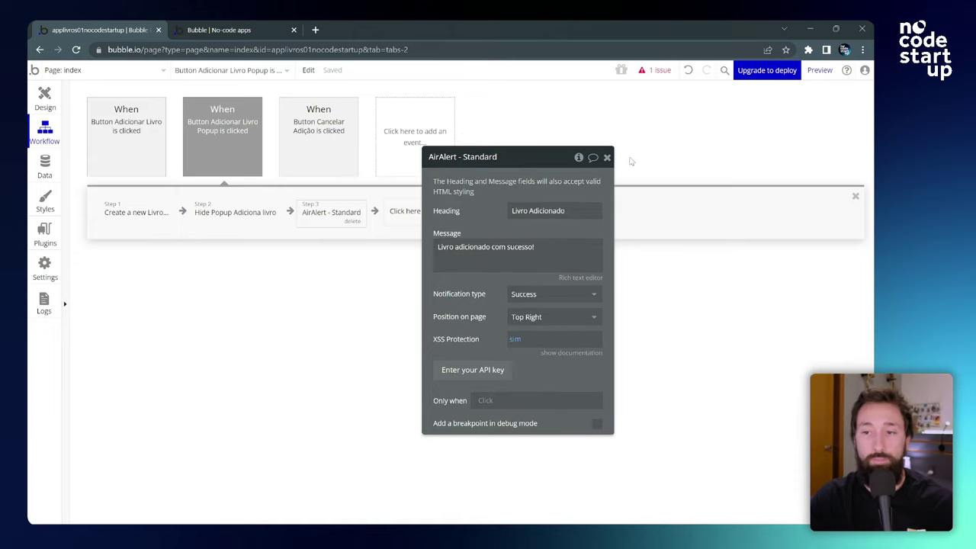
{"action": "left_click", "coordinate": [607, 158]}
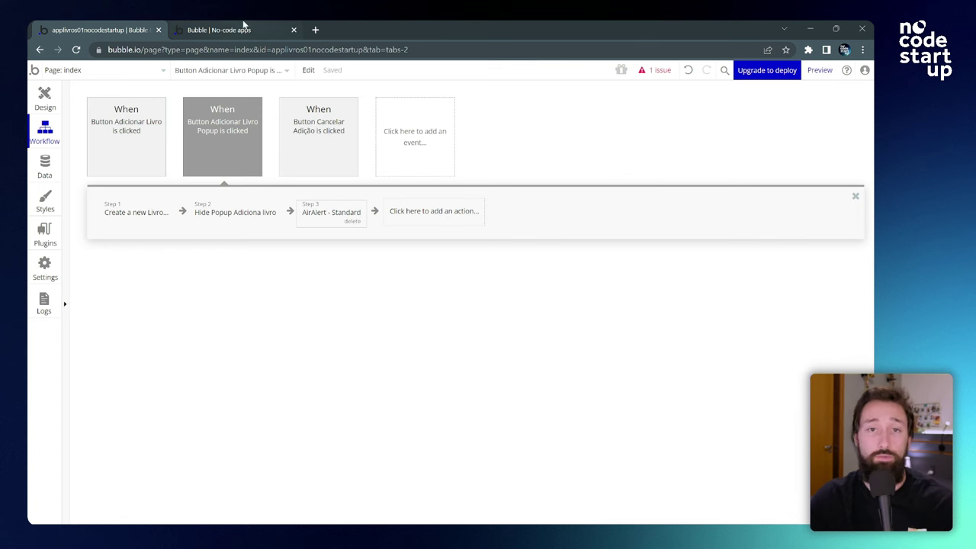
Step: Switch to the app preview, open the add-book popup and upload the "Storytelling with data" cover image
{"action": "left_click", "coordinate": [227, 24]}
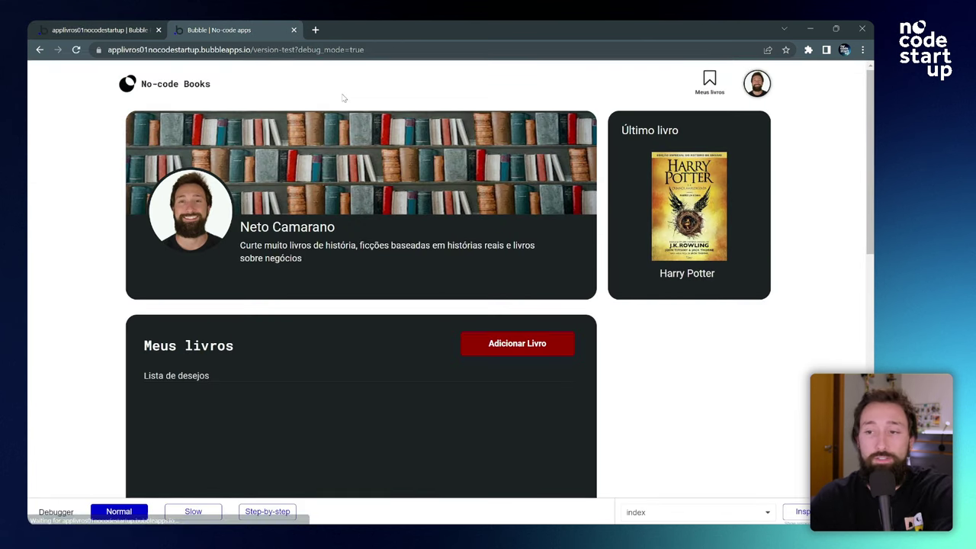
{"action": "scroll", "coordinate": [311, 229], "scroll_direction": "down", "scroll_amount": 1}
{"action": "scroll", "coordinate": [311, 230], "scroll_direction": "down", "scroll_amount": 1}
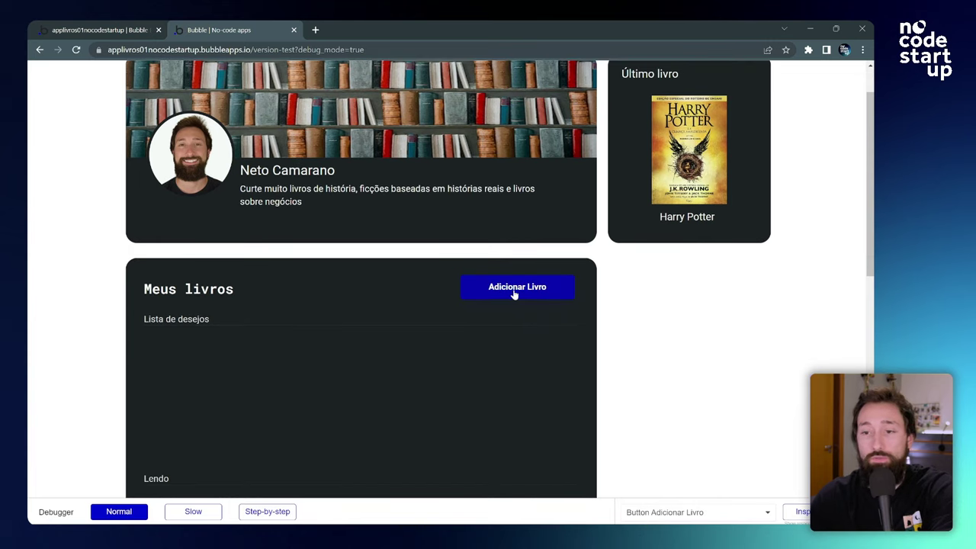
{"action": "left_click", "coordinate": [515, 288]}
{"action": "left_click", "coordinate": [419, 196]}
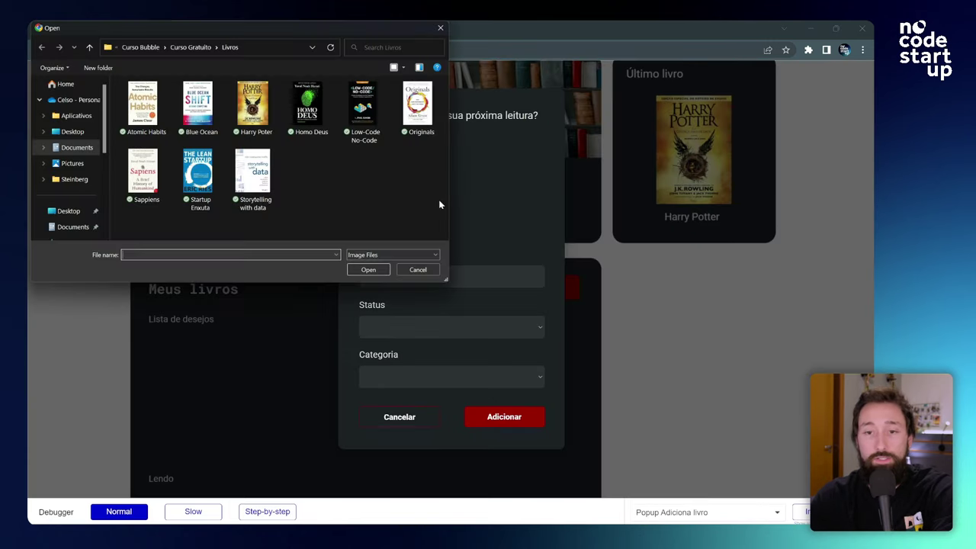
{"action": "left_click", "coordinate": [252, 174]}
{"action": "left_click", "coordinate": [368, 269]}
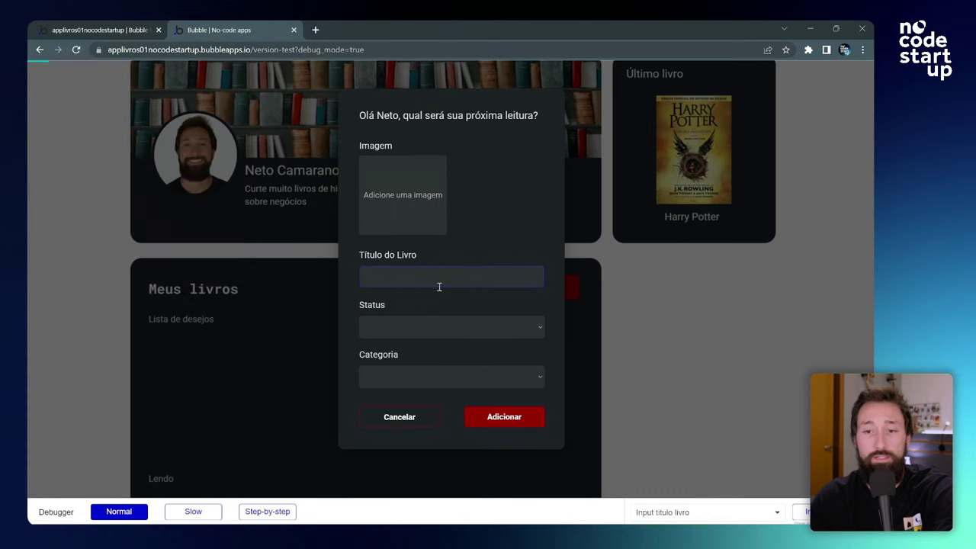
Step: Submit the book with title "Storytelling with data", status Lista de desejos and category Biografia
{"action": "left_click", "coordinate": [449, 281]}
{"action": "type", "text": "Storytelling com"}
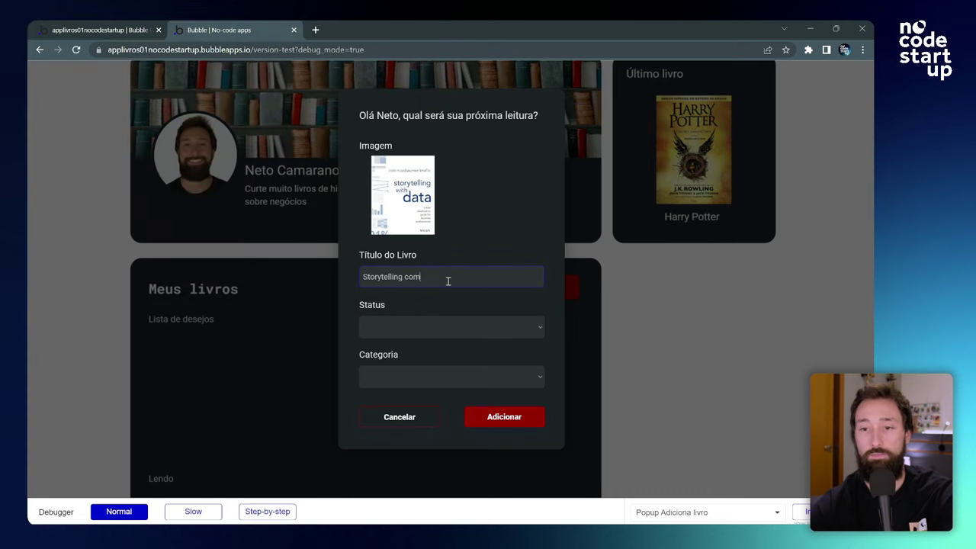
{"action": "key", "text": "BackSpace"}
{"action": "key", "text": "BackSpace"}
{"action": "key", "text": "BackSpace"}
{"action": "type", "text": "with data"}
{"action": "left_click", "coordinate": [450, 326]}
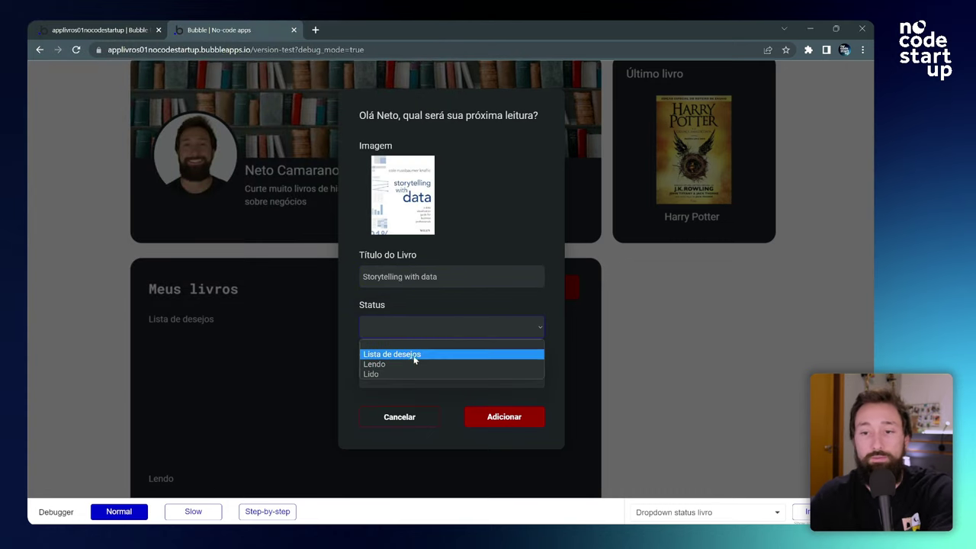
{"action": "left_click", "coordinate": [416, 353]}
{"action": "left_click", "coordinate": [450, 376]}
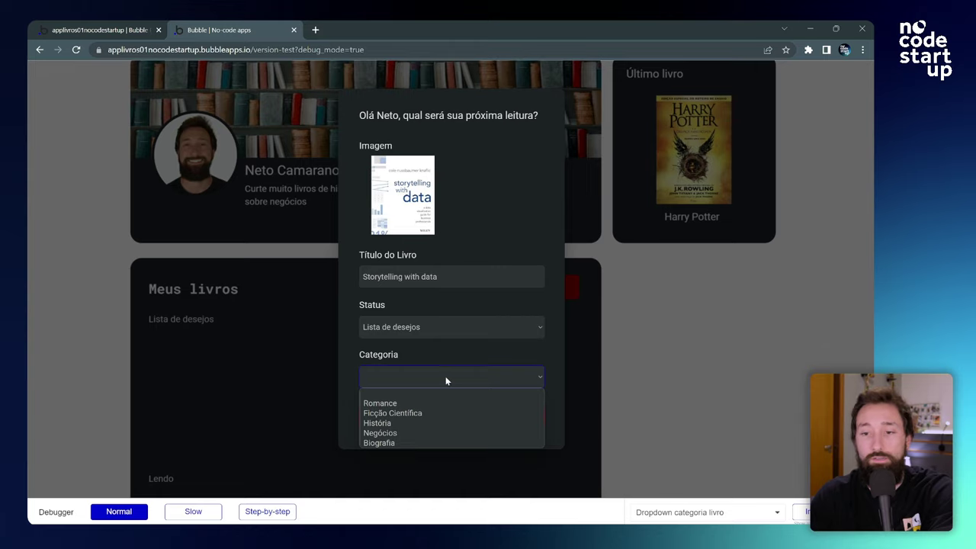
{"action": "left_click", "coordinate": [408, 443]}
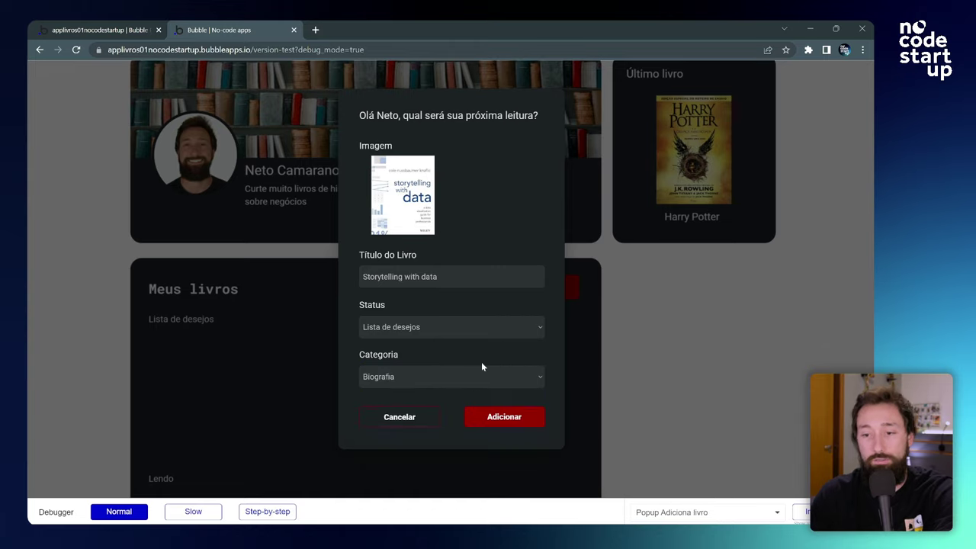
{"action": "left_click", "coordinate": [515, 419]}
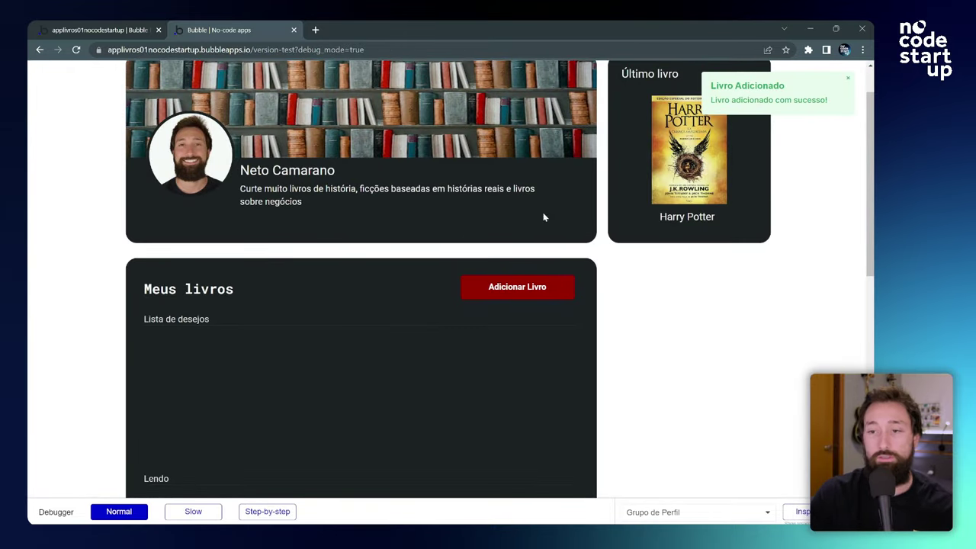
{"action": "scroll", "coordinate": [544, 216], "scroll_direction": "up", "scroll_amount": 1}
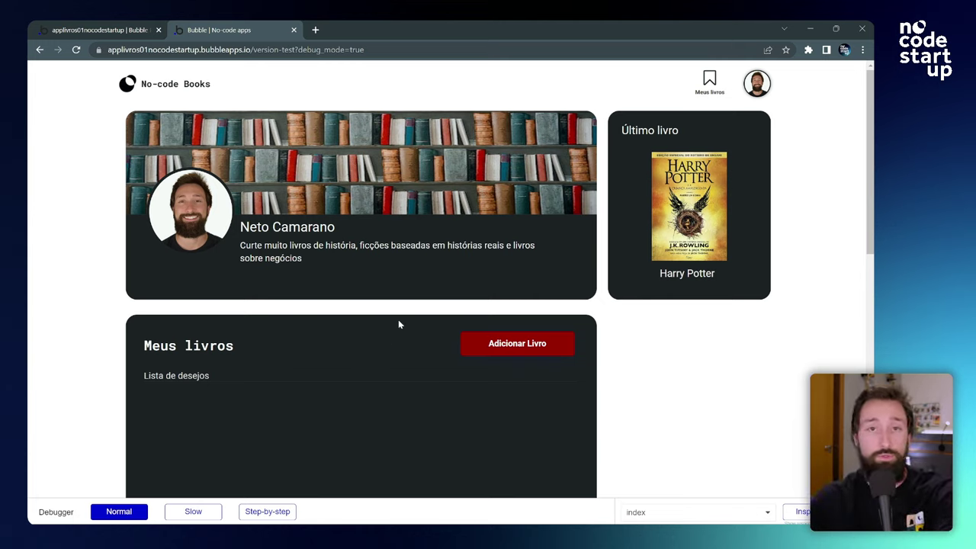
Step: Open, cancel and reopen the add-book popup to check whether its fields keep the previous entries
{"action": "left_click", "coordinate": [516, 344]}
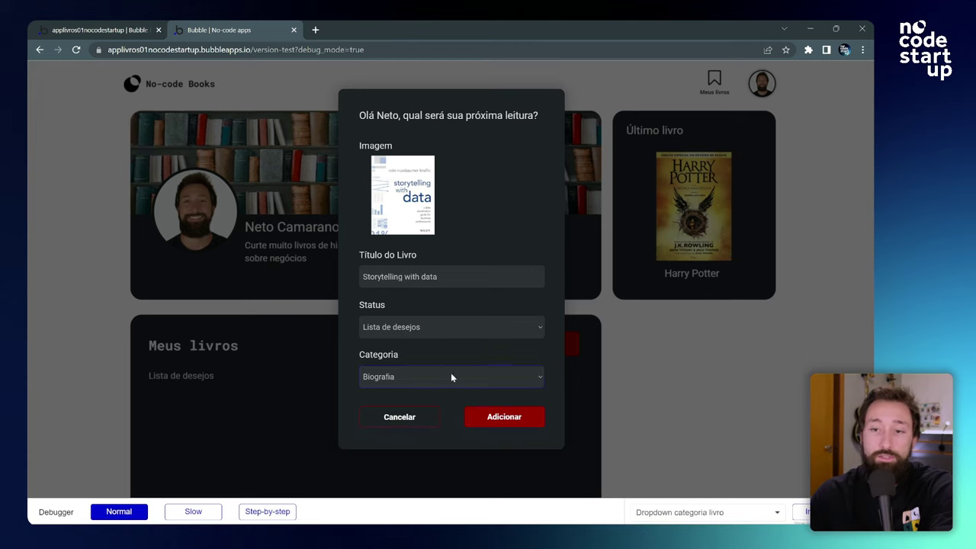
{"action": "left_click", "coordinate": [406, 421]}
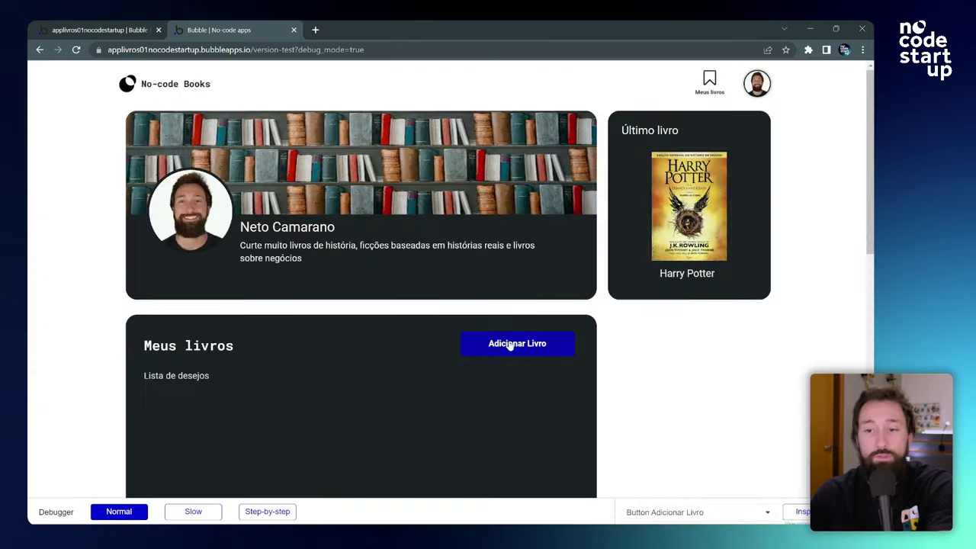
{"action": "left_click", "coordinate": [520, 346]}
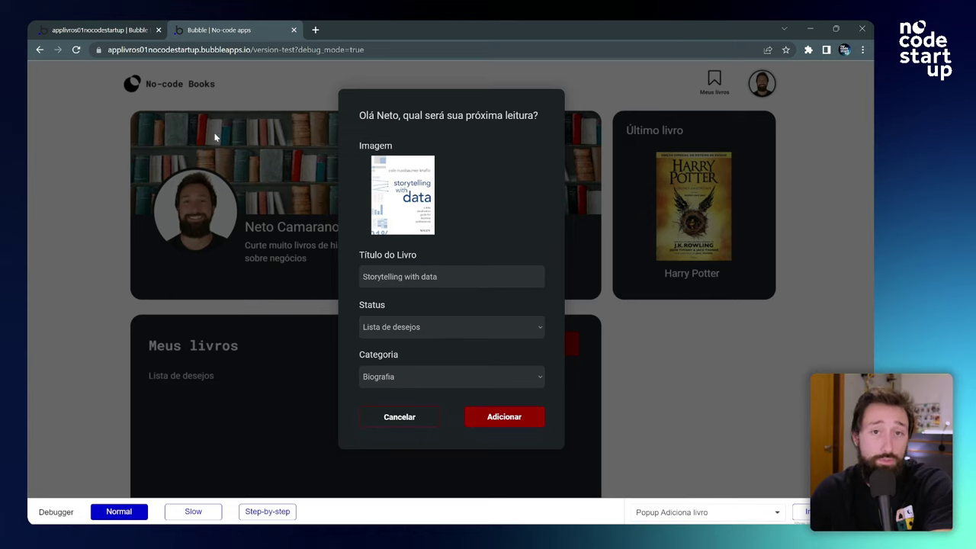
Step: In the Bubble editor, add a Reset data action for Popup Adiciona livro before the Show action in the Button Adicionar Livro workflow
{"action": "left_click", "coordinate": [103, 28]}
{"action": "left_click", "coordinate": [145, 133]}
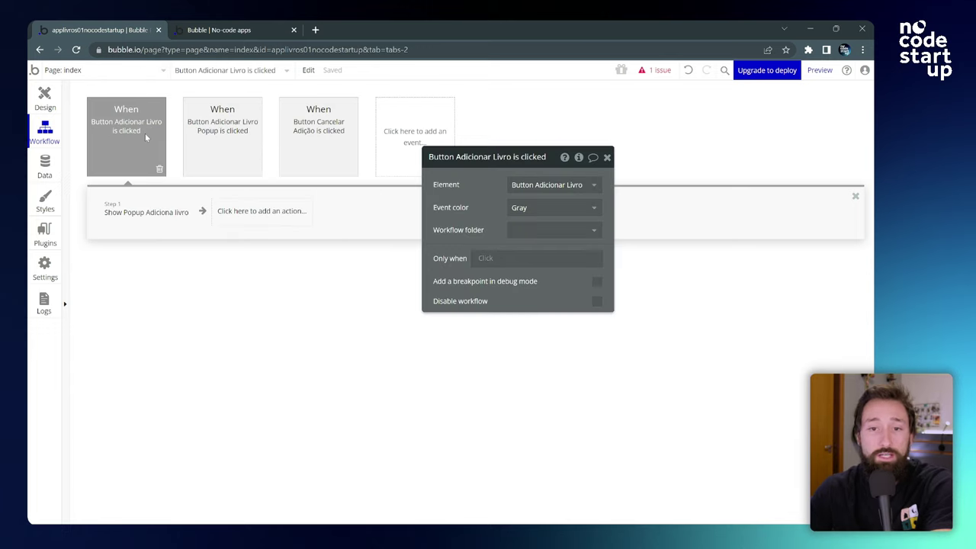
{"action": "left_click", "coordinate": [130, 217]}
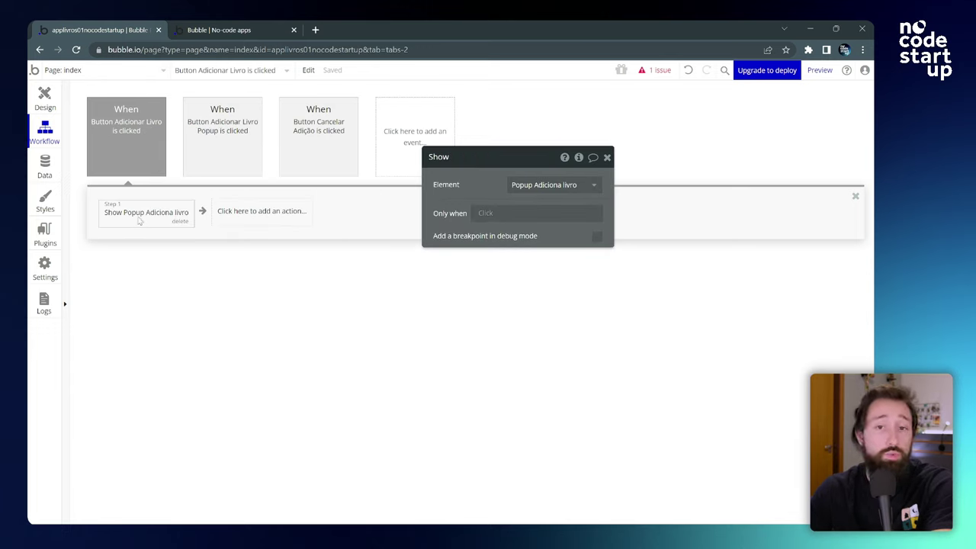
{"action": "left_click", "coordinate": [232, 213]}
{"action": "mouse_move", "coordinate": [256, 401]}
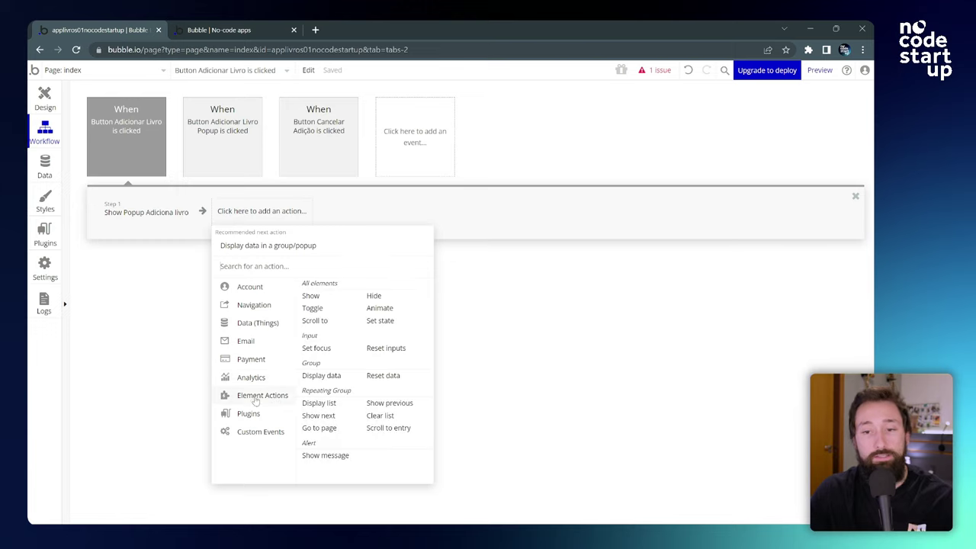
{"action": "left_click", "coordinate": [383, 375]}
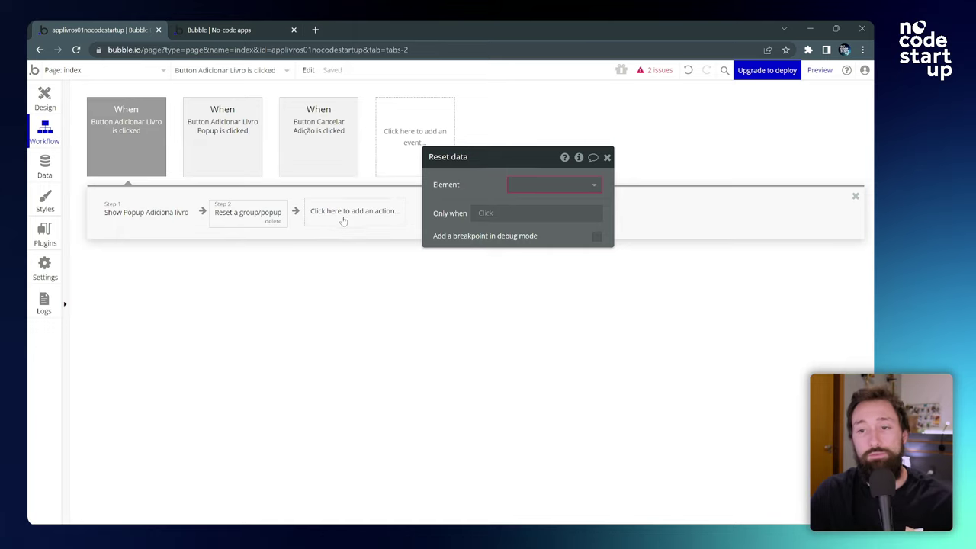
{"action": "left_click", "coordinate": [534, 187]}
{"action": "left_click", "coordinate": [553, 204]}
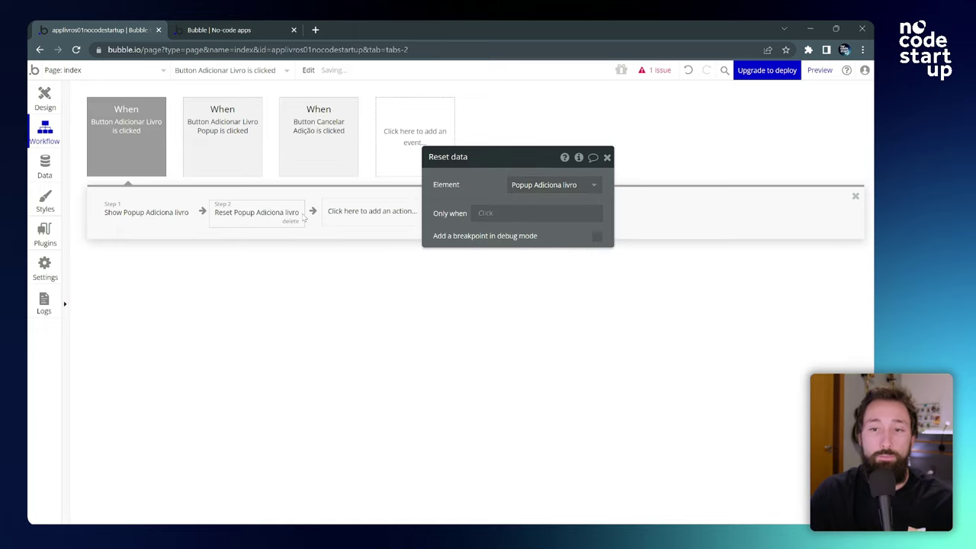
{"action": "left_click", "coordinate": [279, 208]}
{"action": "left_click_drag", "start_coordinate": [278, 208], "coordinate": [159, 210]}
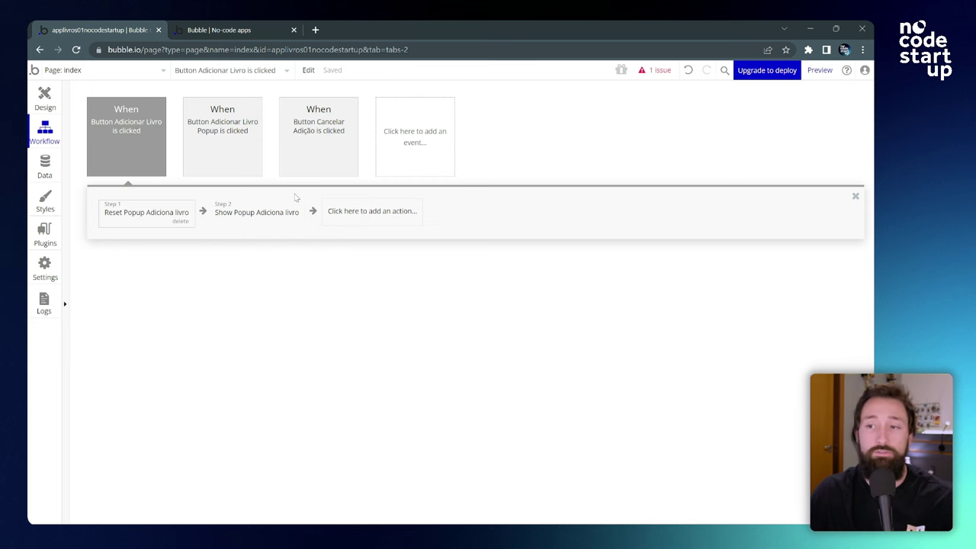
Step: Return to the app preview, check the fields in the reopened add-book popup and highlight the debug_mode parameter in the page address
{"action": "left_click", "coordinate": [230, 28]}
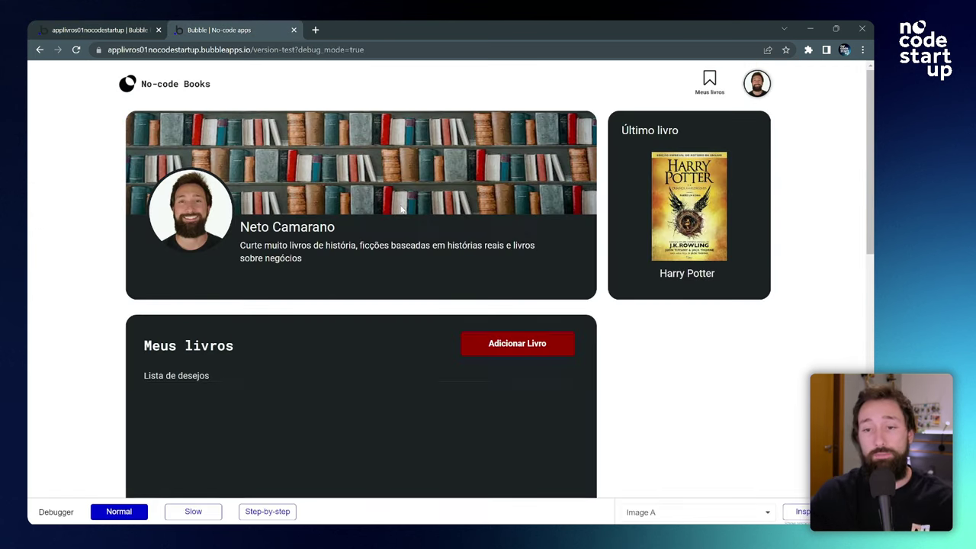
{"action": "left_click", "coordinate": [495, 346]}
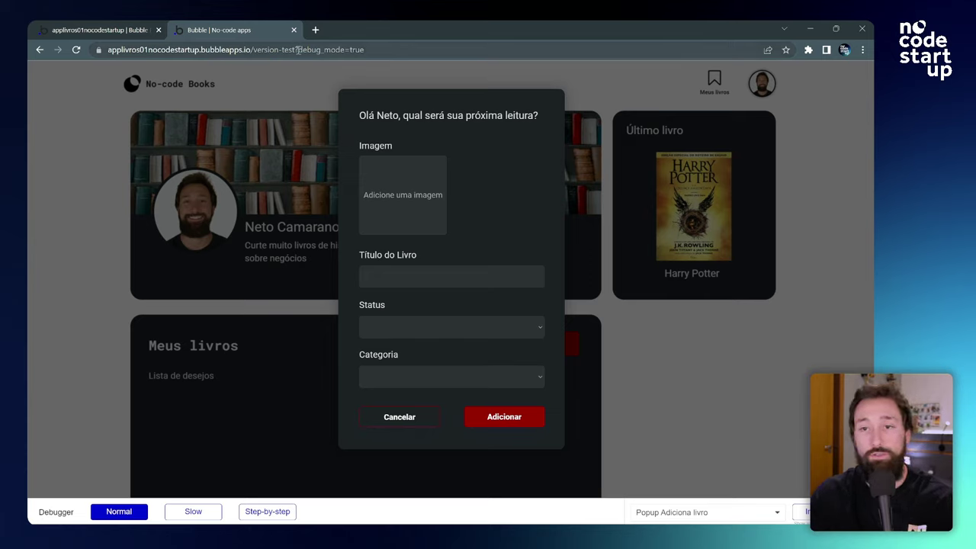
{"action": "left_click_drag", "start_coordinate": [299, 49], "coordinate": [385, 50]}
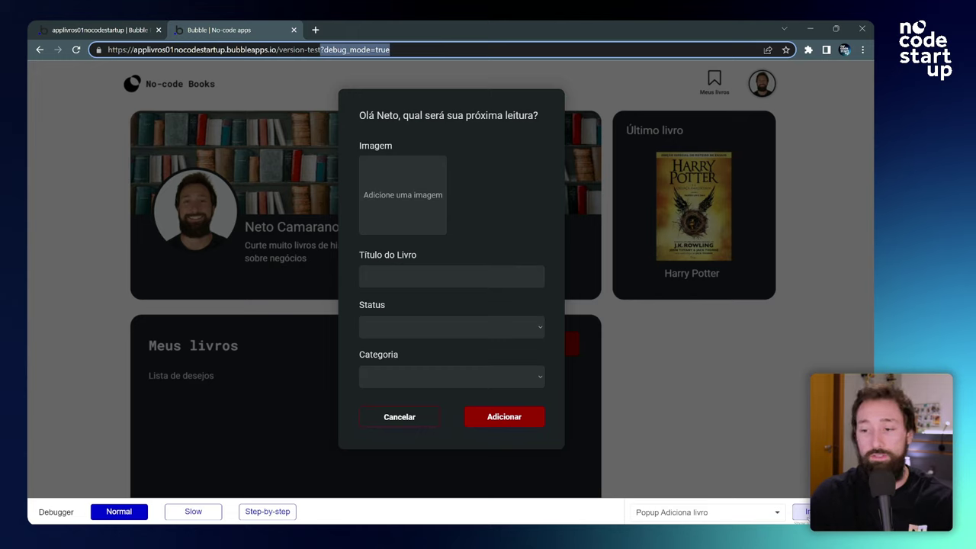
Step: Inspect the properties of the Harry Potter cover image and the Lista de desejos repeating group in the debugger, then stop inspecting
{"action": "left_click", "coordinate": [801, 512]}
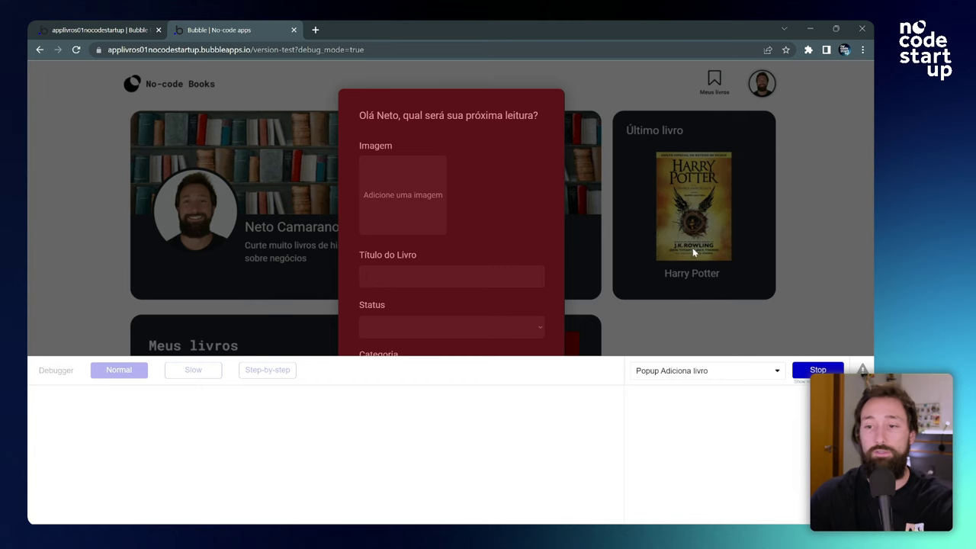
{"action": "left_click", "coordinate": [694, 254]}
{"action": "scroll", "coordinate": [394, 175], "scroll_direction": "down", "scroll_amount": 1}
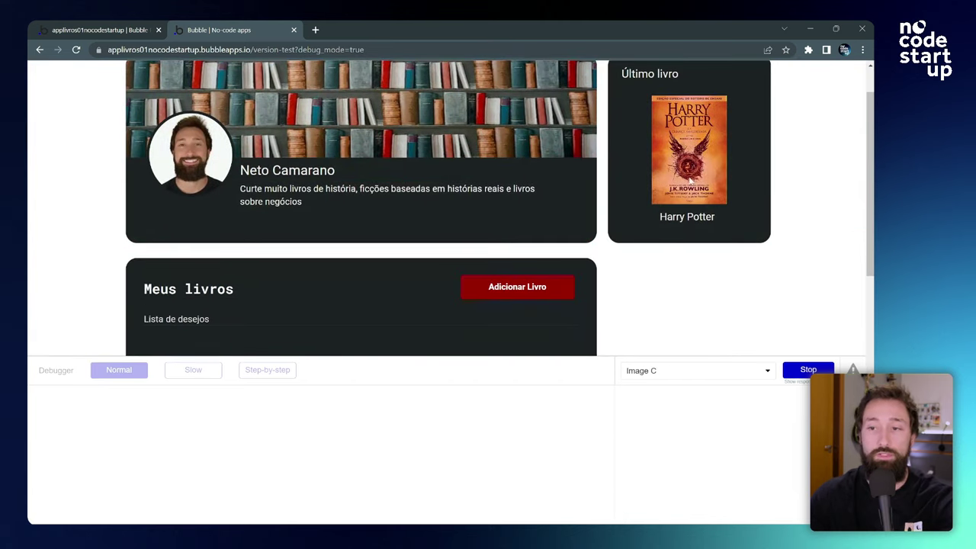
{"action": "left_click", "coordinate": [699, 145]}
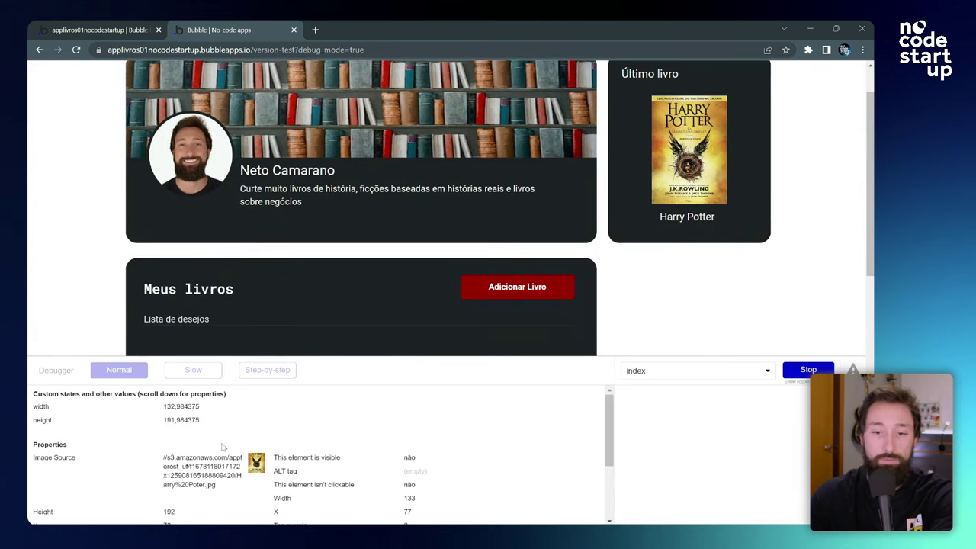
{"action": "scroll", "coordinate": [223, 447], "scroll_direction": "down", "scroll_amount": 3}
{"action": "scroll", "coordinate": [242, 445], "scroll_direction": "up", "scroll_amount": 2}
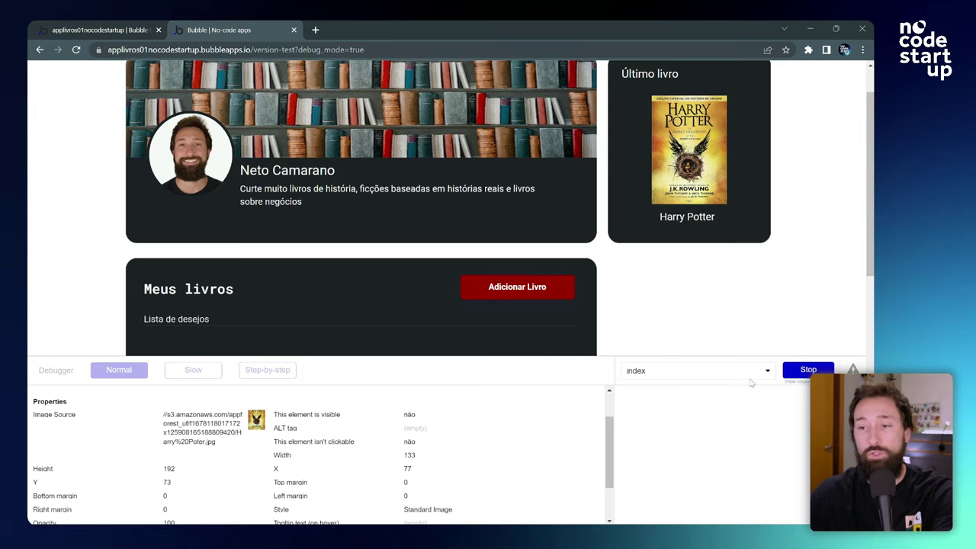
{"action": "scroll", "coordinate": [633, 261], "scroll_direction": "down", "scroll_amount": 2}
{"action": "left_click", "coordinate": [224, 275]}
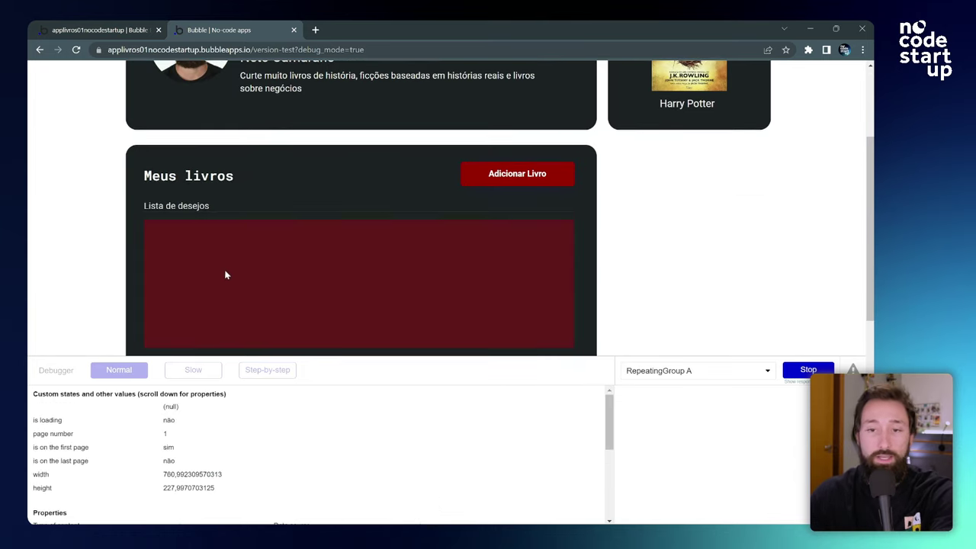
{"action": "scroll", "coordinate": [436, 214], "scroll_direction": "up", "scroll_amount": 1}
{"action": "scroll", "coordinate": [436, 215], "scroll_direction": "up", "scroll_amount": 1}
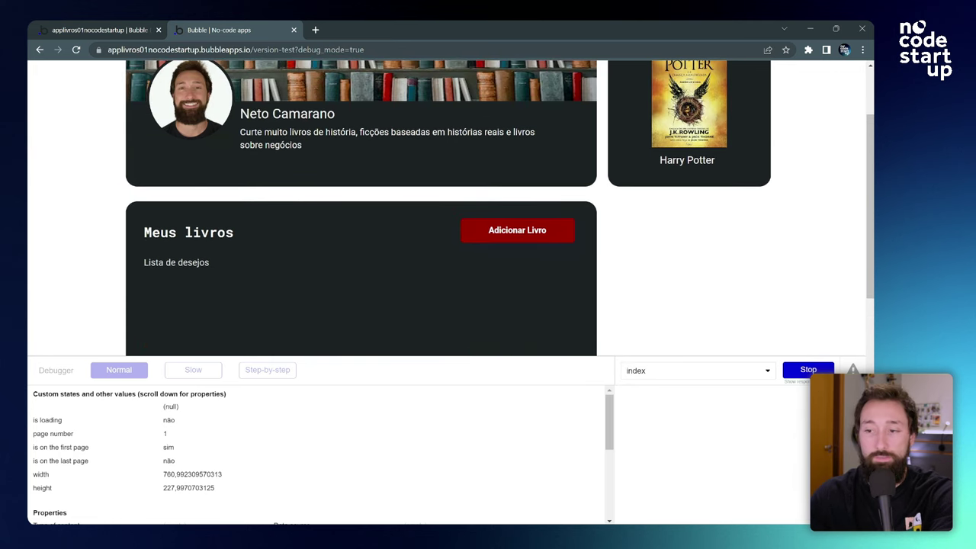
{"action": "left_click", "coordinate": [808, 370]}
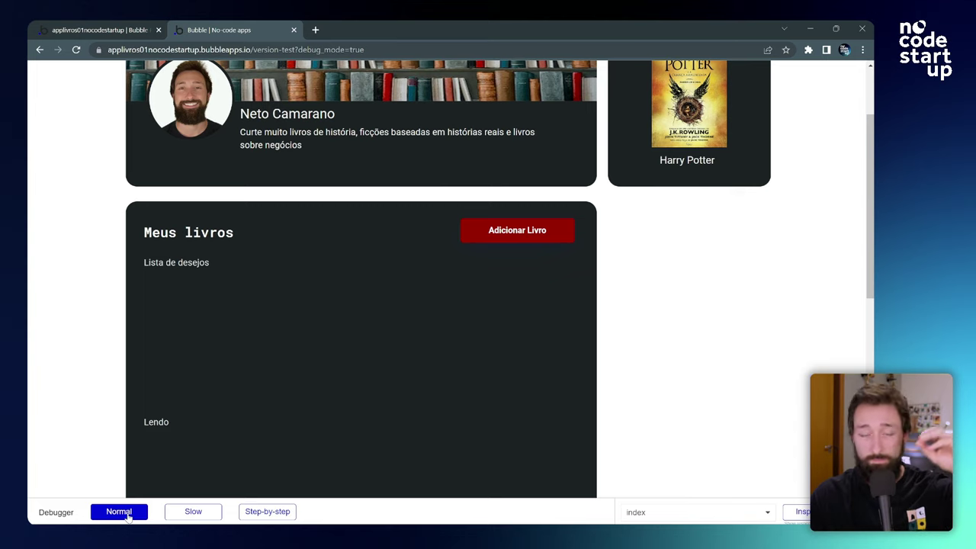
Step: Set the debugger to Step-by-step and run the Adicionar Livro button's workflow one action at a time until the add-book popup opens
{"action": "left_click", "coordinate": [191, 519]}
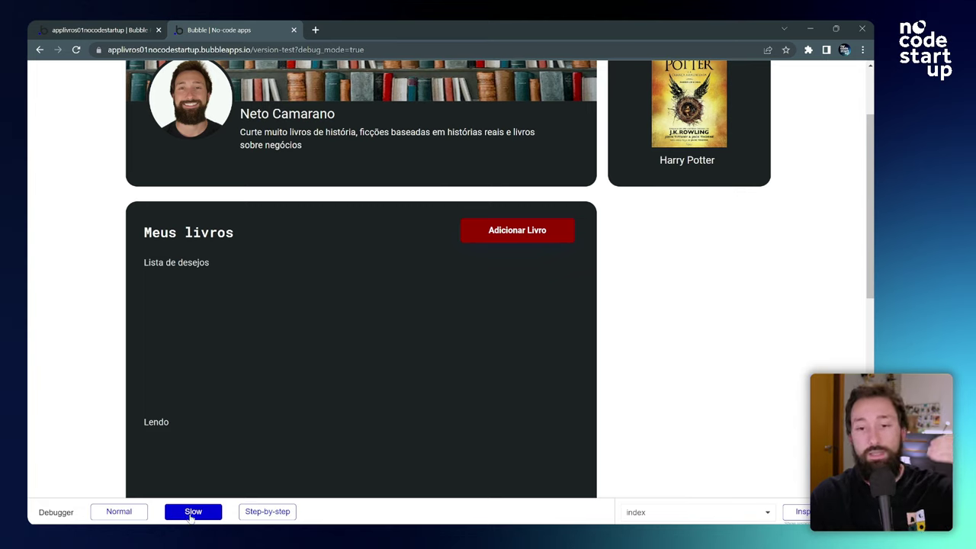
{"action": "left_click", "coordinate": [269, 512]}
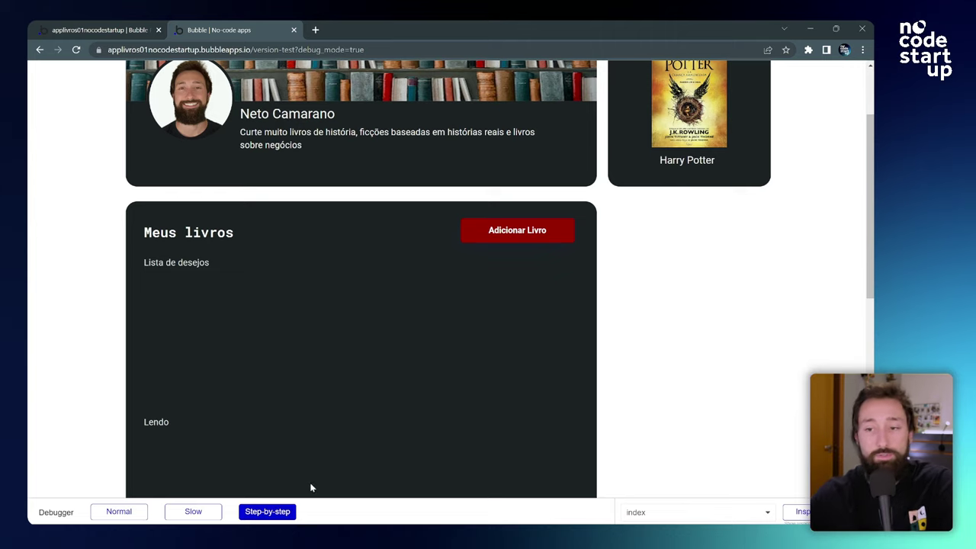
{"action": "scroll", "coordinate": [325, 374], "scroll_direction": "up", "scroll_amount": 2}
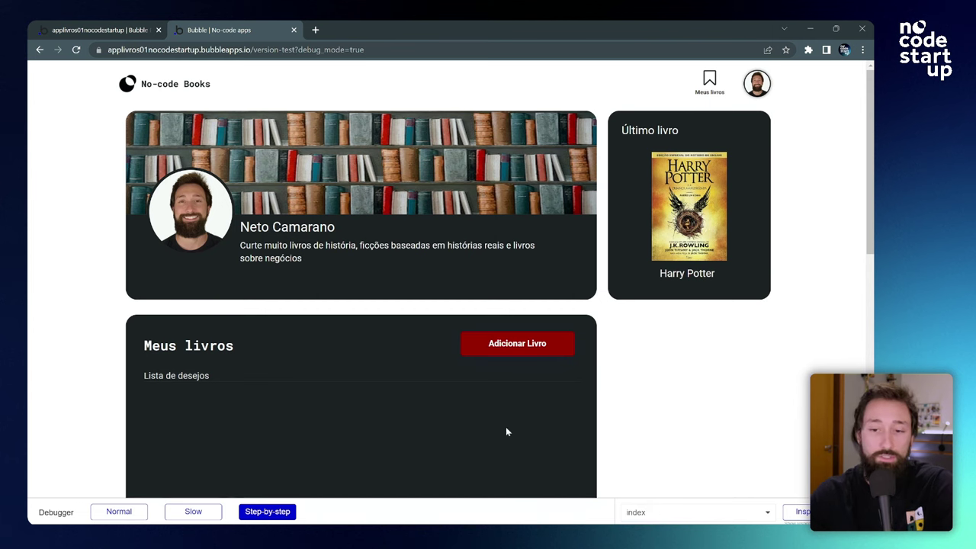
{"action": "left_click", "coordinate": [540, 364]}
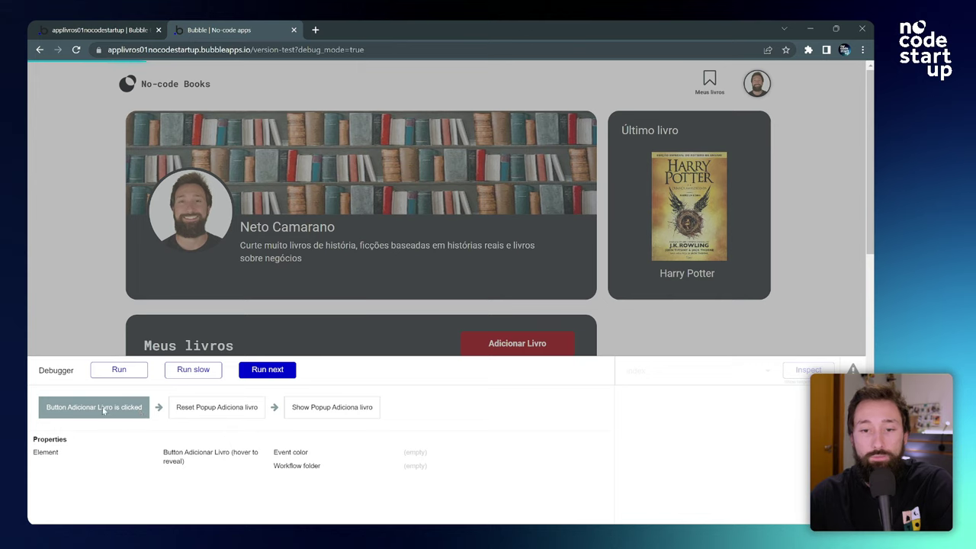
{"action": "left_click", "coordinate": [267, 373]}
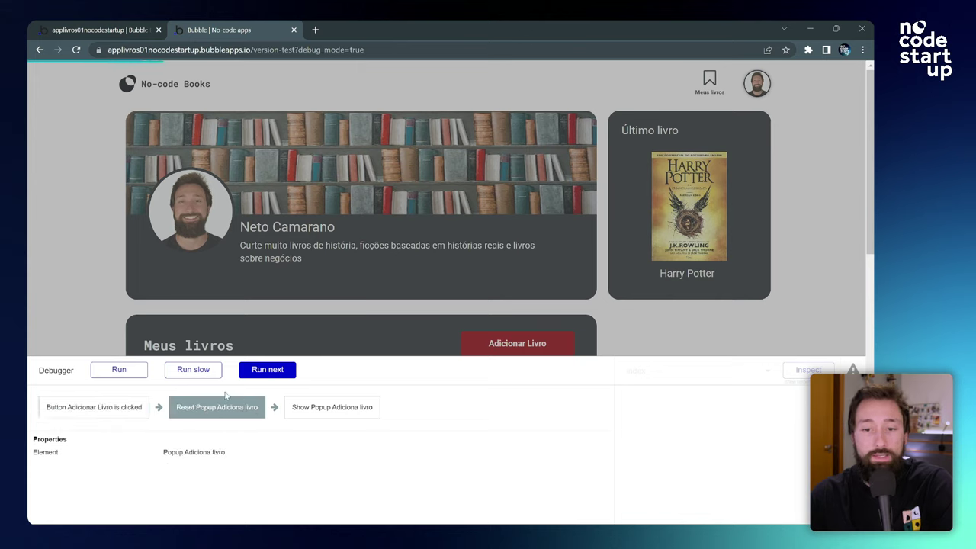
{"action": "left_click", "coordinate": [273, 374]}
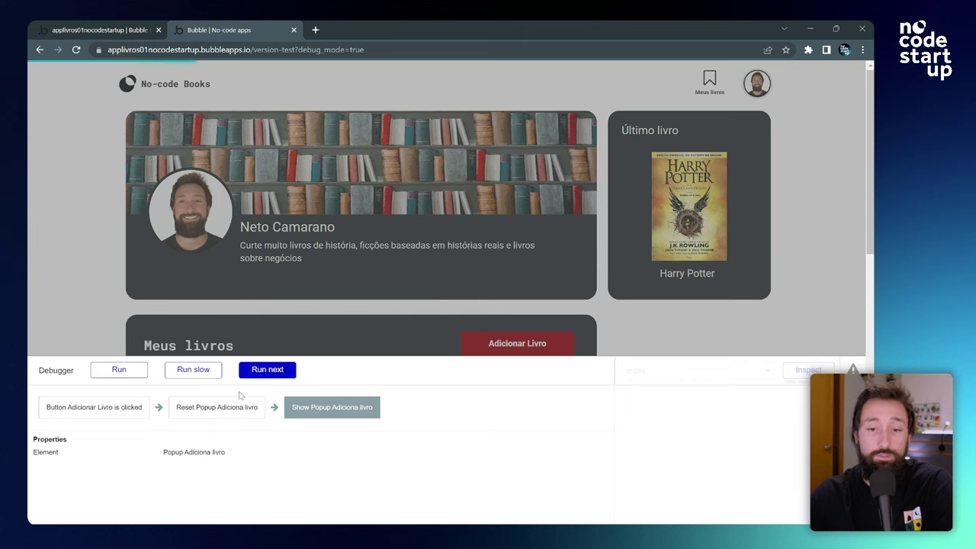
{"action": "left_click", "coordinate": [281, 373]}
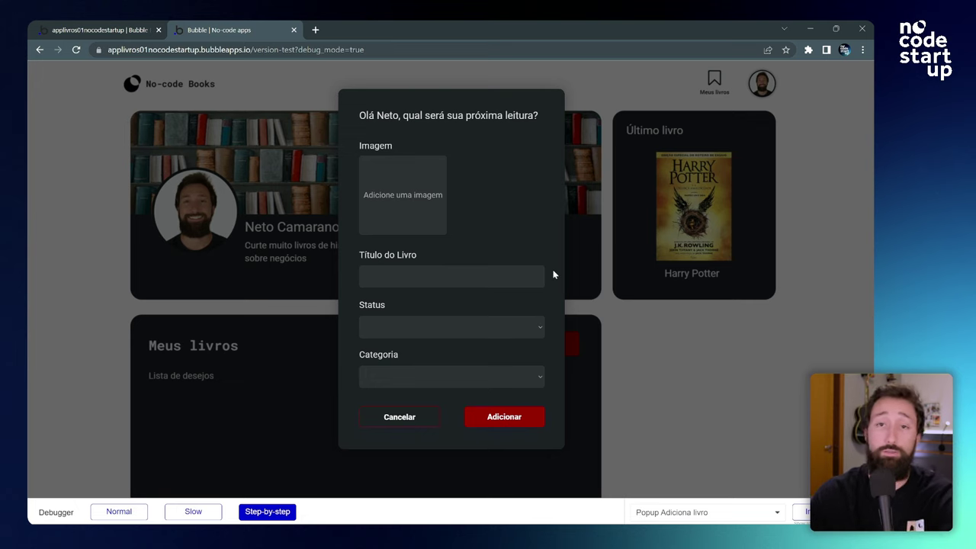
Step: Fill in the add-book popup with the Low-Code No-Code image, title "Low code No code", status Lista de desejos and category Negócios
{"action": "left_click", "coordinate": [416, 186]}
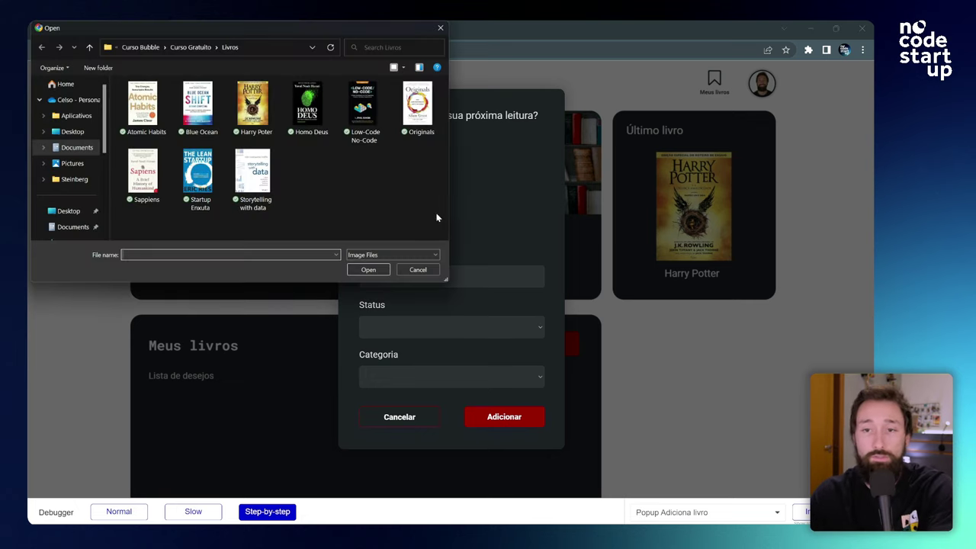
{"action": "left_click", "coordinate": [362, 112]}
{"action": "left_click", "coordinate": [368, 270]}
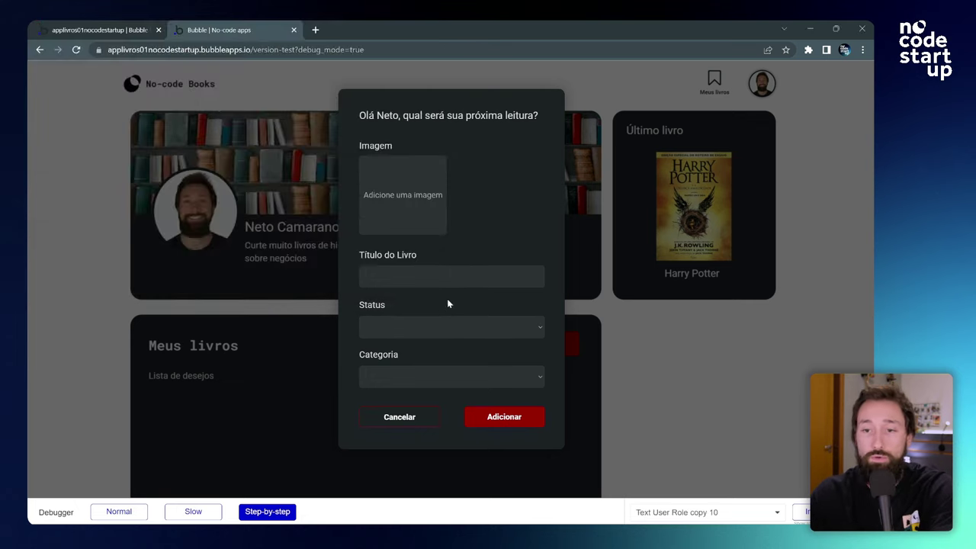
{"action": "left_click", "coordinate": [443, 278]}
{"action": "type", "text": "Low code No"}
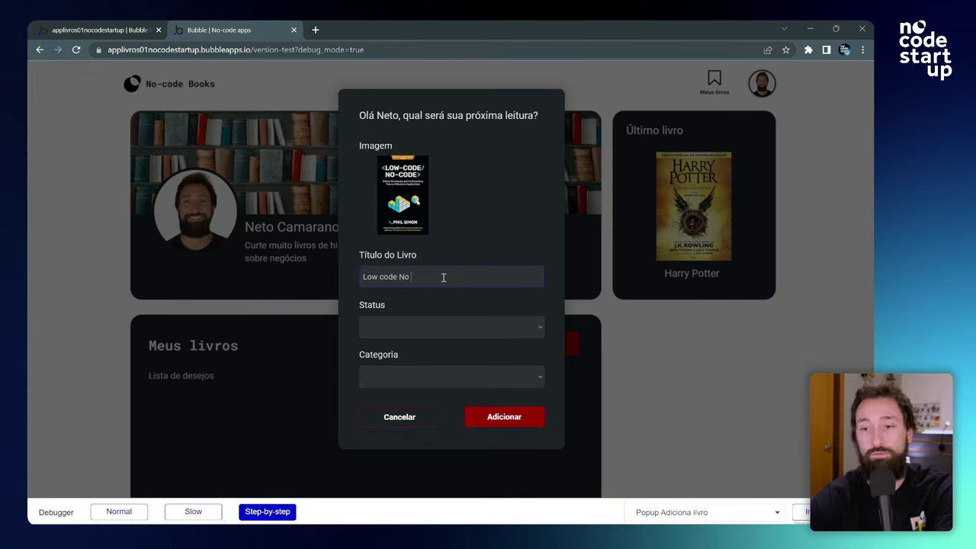
{"action": "type", "text": " code"}
{"action": "left_click", "coordinate": [459, 328]}
{"action": "left_click", "coordinate": [448, 349]}
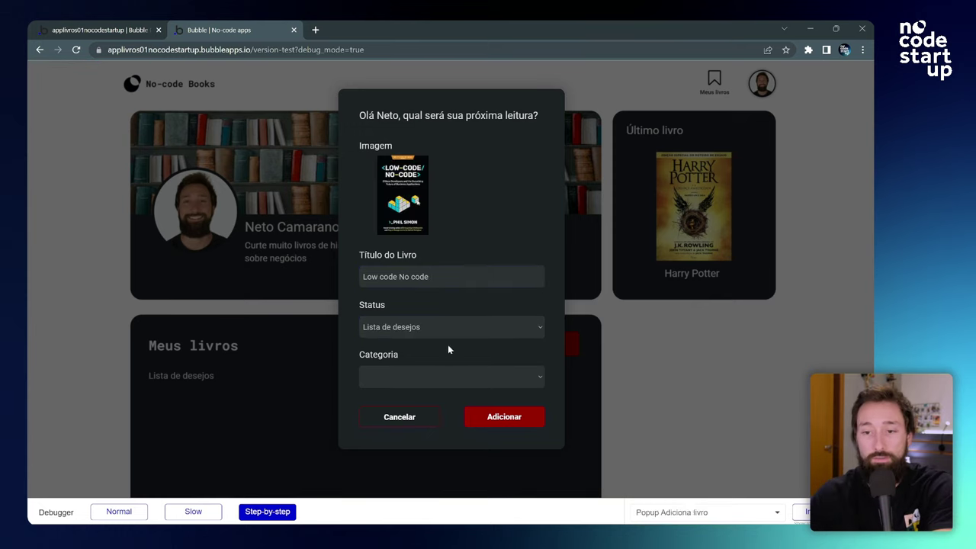
{"action": "left_click", "coordinate": [451, 385]}
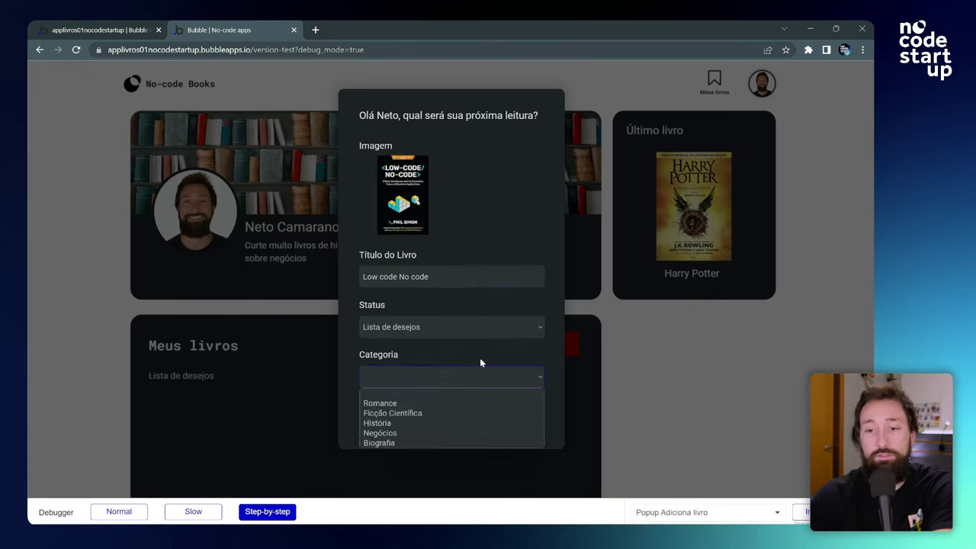
{"action": "left_click", "coordinate": [402, 435]}
Step: Submit the book and run its workflow action by action, checking the new Livro's initial values, through the popup hide and AirAlert notification
{"action": "left_click", "coordinate": [521, 422]}
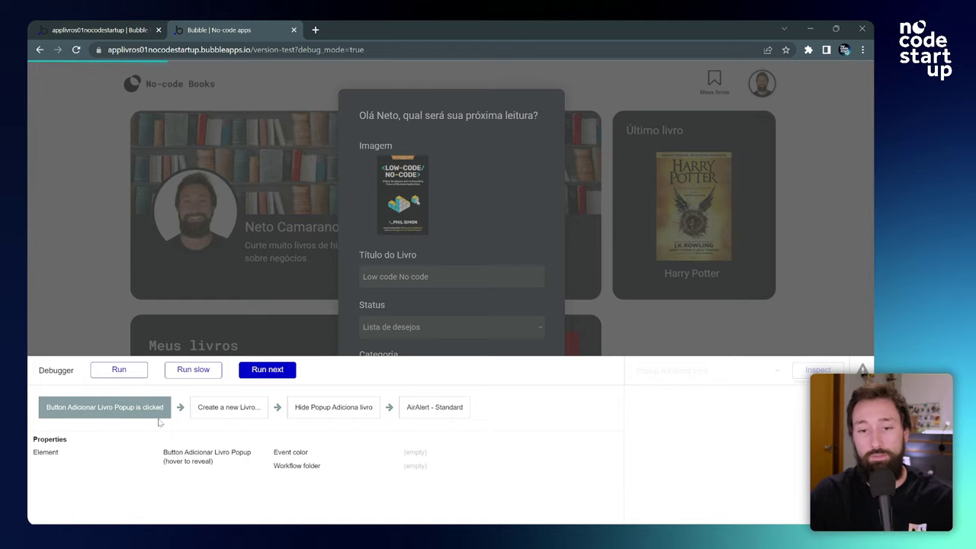
{"action": "left_click", "coordinate": [263, 372]}
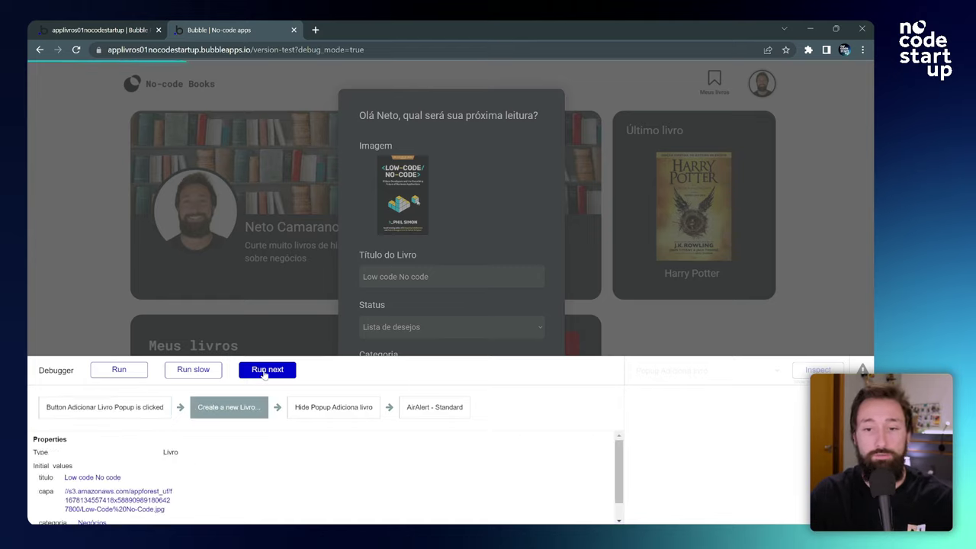
{"action": "scroll", "coordinate": [305, 473], "scroll_direction": "down", "scroll_amount": 2}
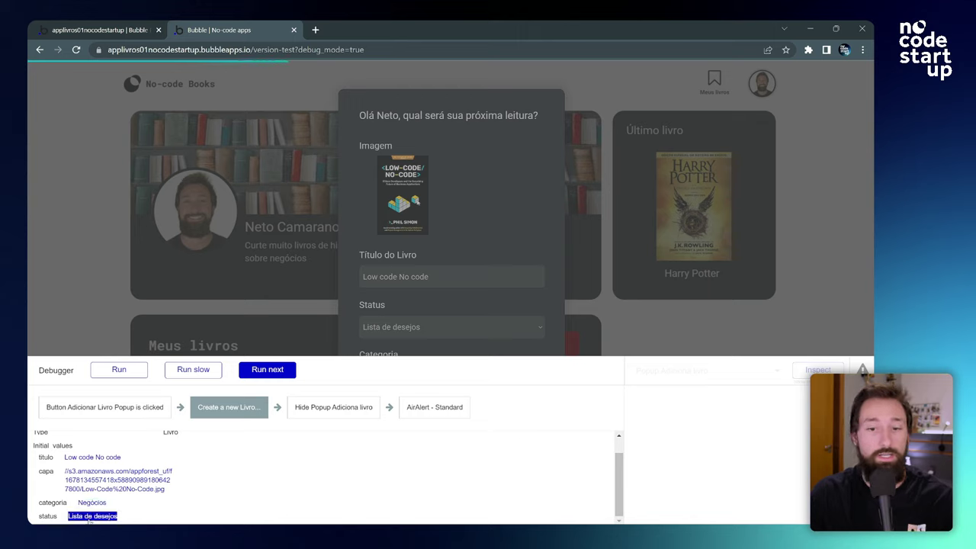
{"action": "left_click", "coordinate": [265, 374]}
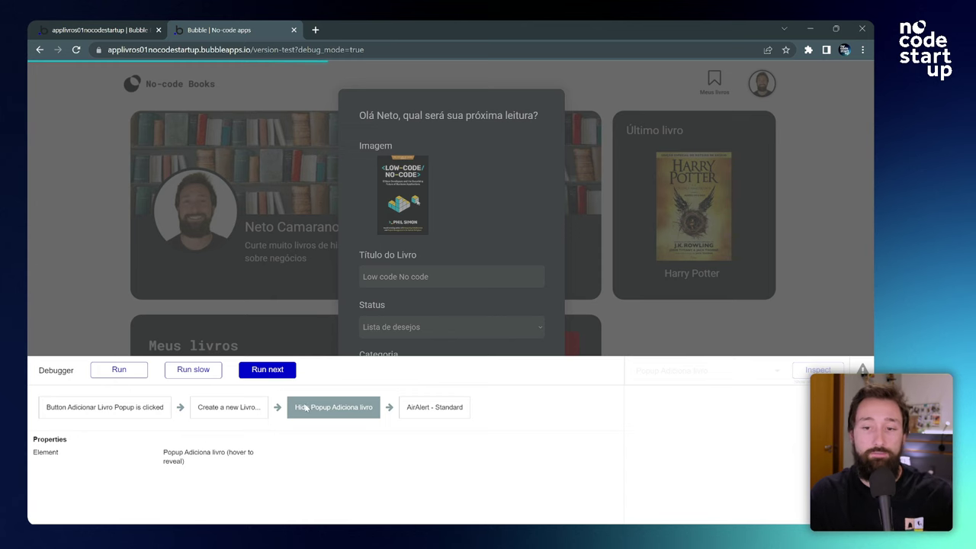
{"action": "left_click", "coordinate": [273, 371]}
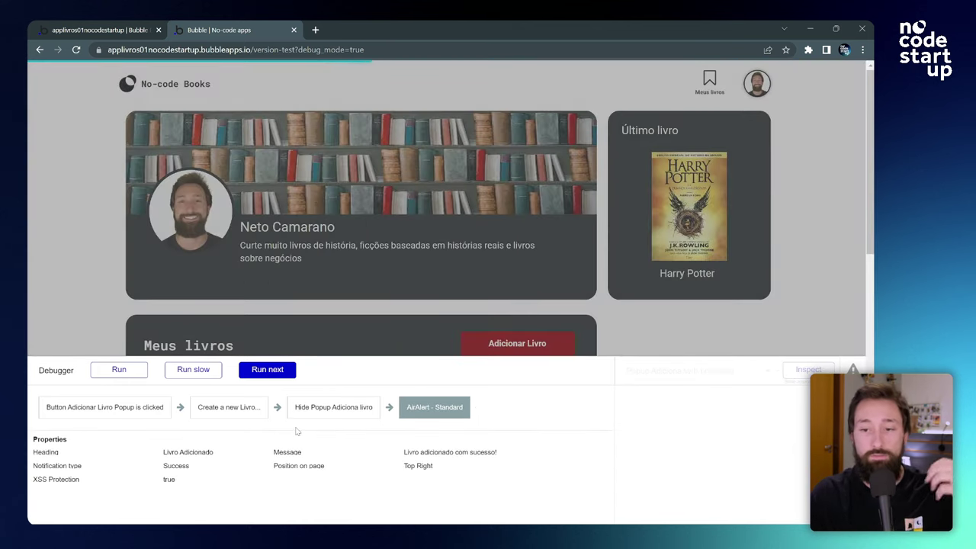
{"action": "left_click", "coordinate": [269, 372]}
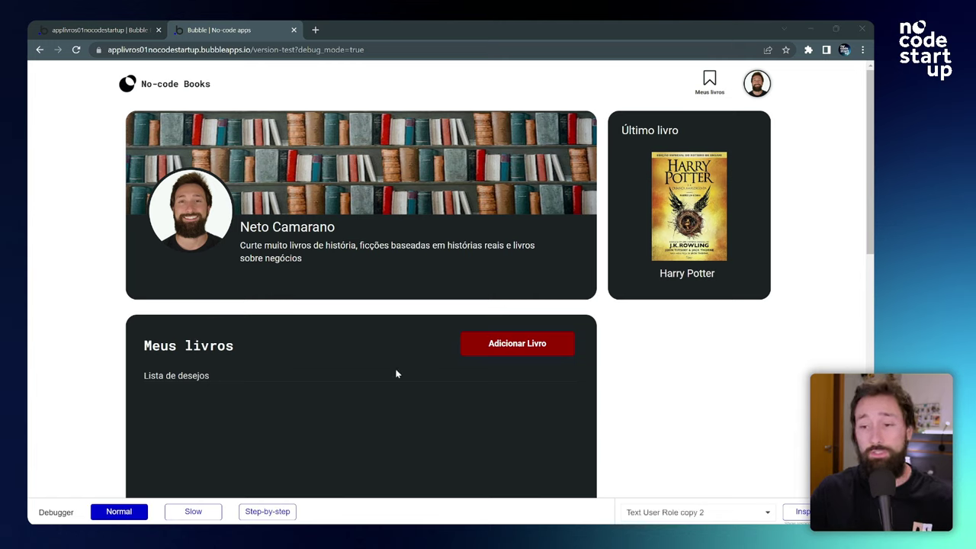
Step: Reopen the add-book popup and submit it with every field left empty to test for missing validation
{"action": "left_click", "coordinate": [515, 349]}
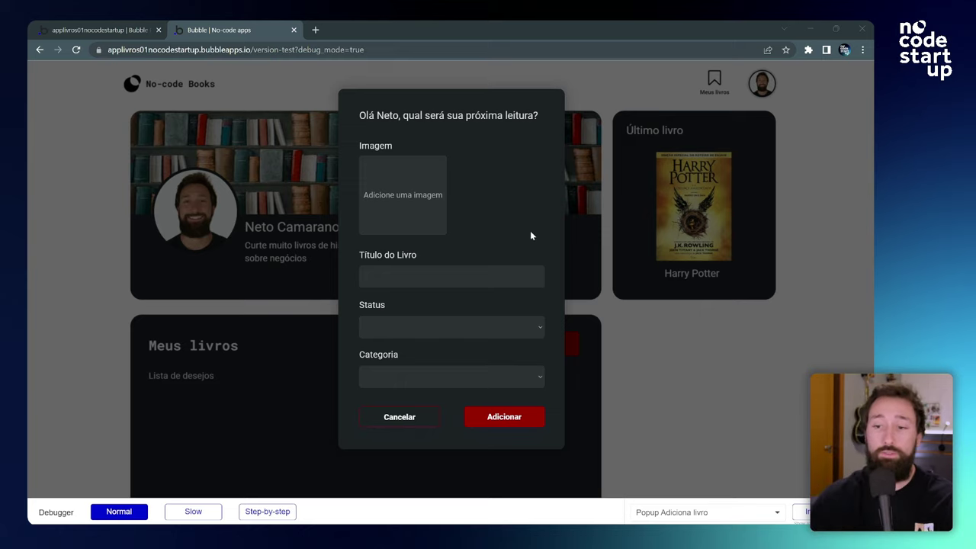
{"action": "left_click", "coordinate": [504, 417]}
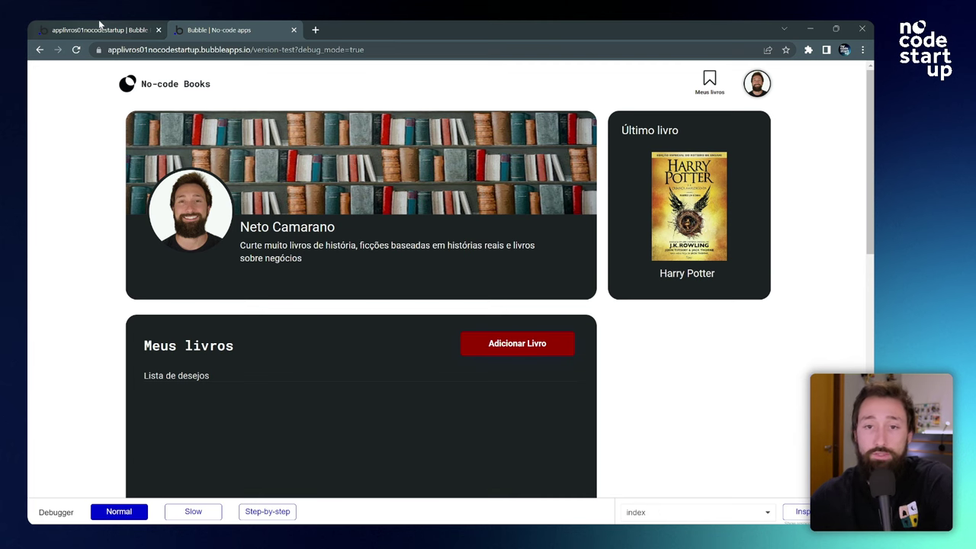
Step: Switch back to the Bubble editor and delete the "...edit me..." alert element from the index page header
{"action": "key", "text": "ctrl+1"}
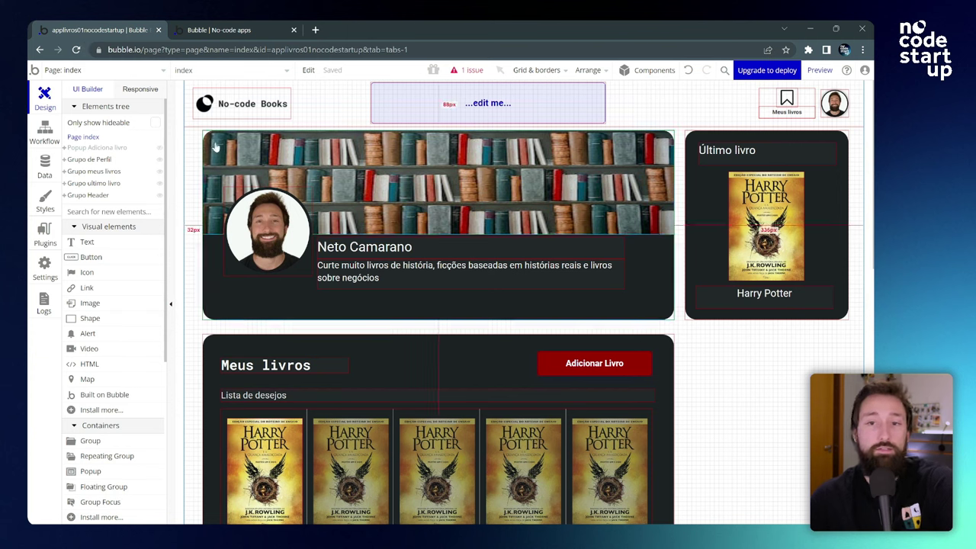
{"action": "left_click", "coordinate": [442, 110]}
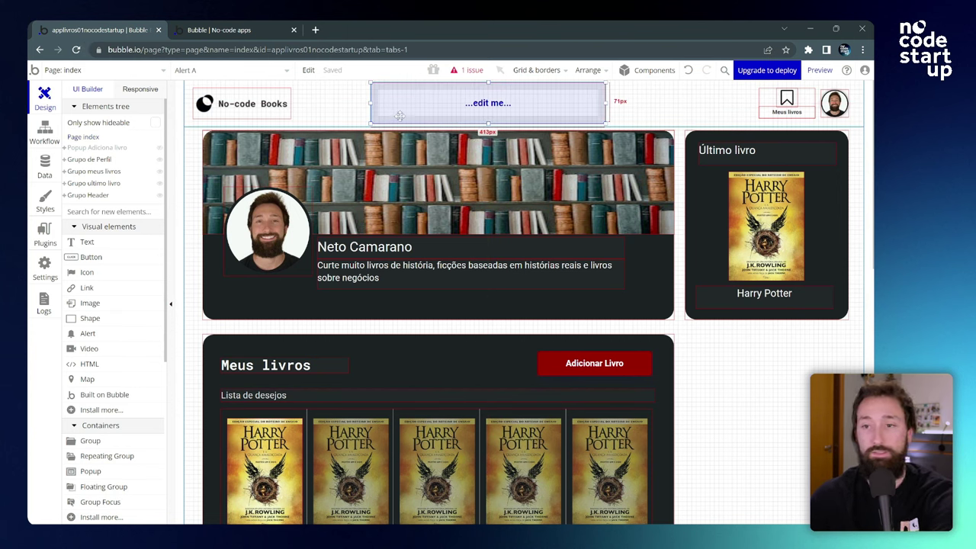
{"action": "key", "text": "Delete"}
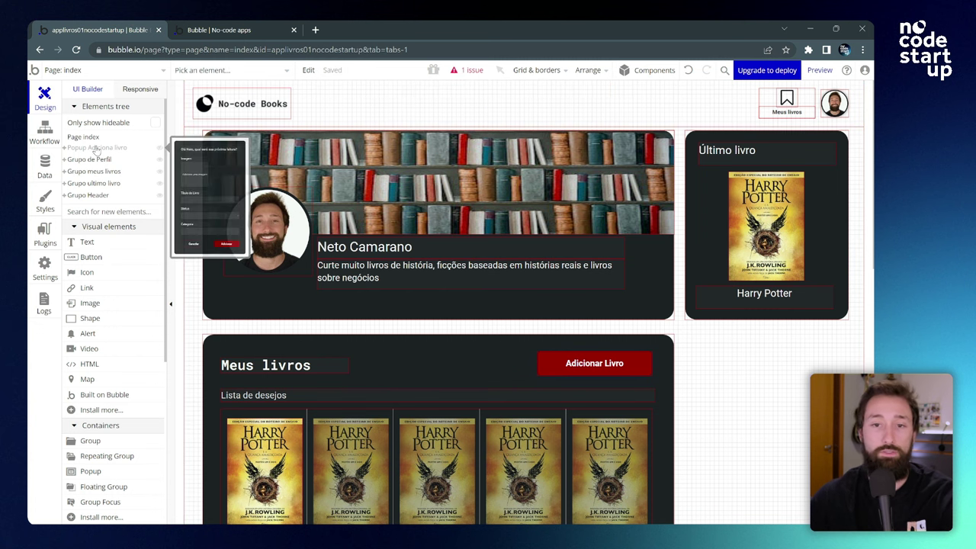
Step: Open Popup Adiciona livro and make its Adicionar Imagem Livro uploader a required input that should not be empty
{"action": "left_click", "coordinate": [96, 148]}
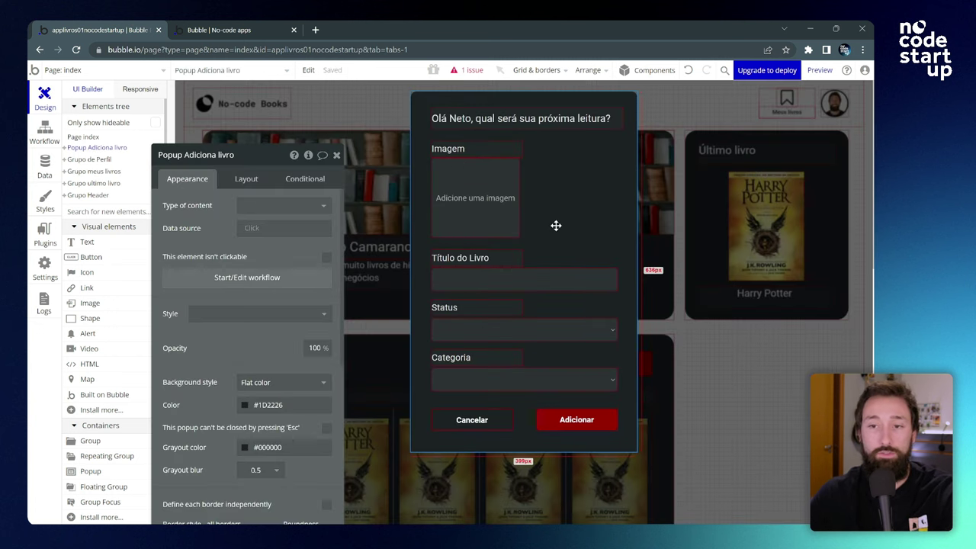
{"action": "left_click_drag", "start_coordinate": [284, 156], "coordinate": [298, 104]}
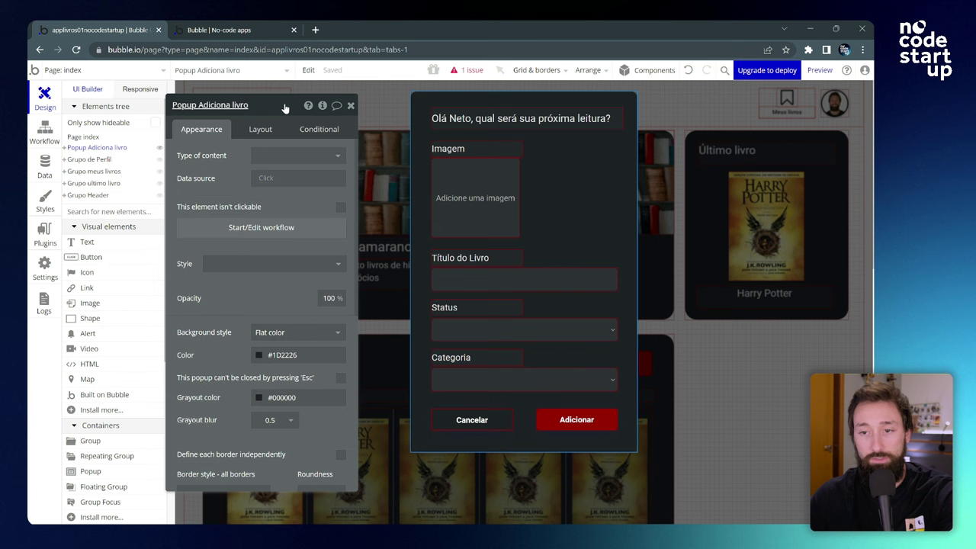
{"action": "left_click", "coordinate": [473, 184]}
{"action": "left_click", "coordinate": [516, 282]}
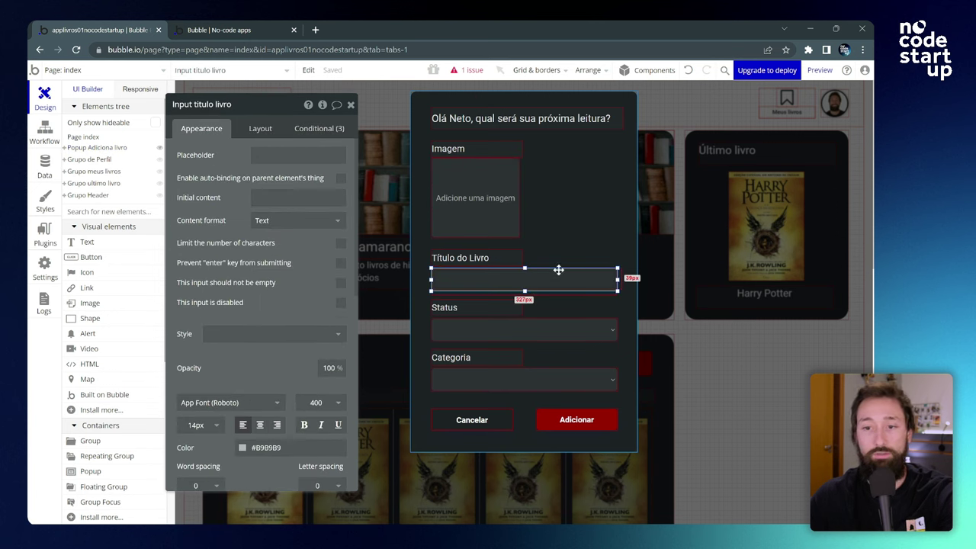
{"action": "left_click", "coordinate": [493, 207]}
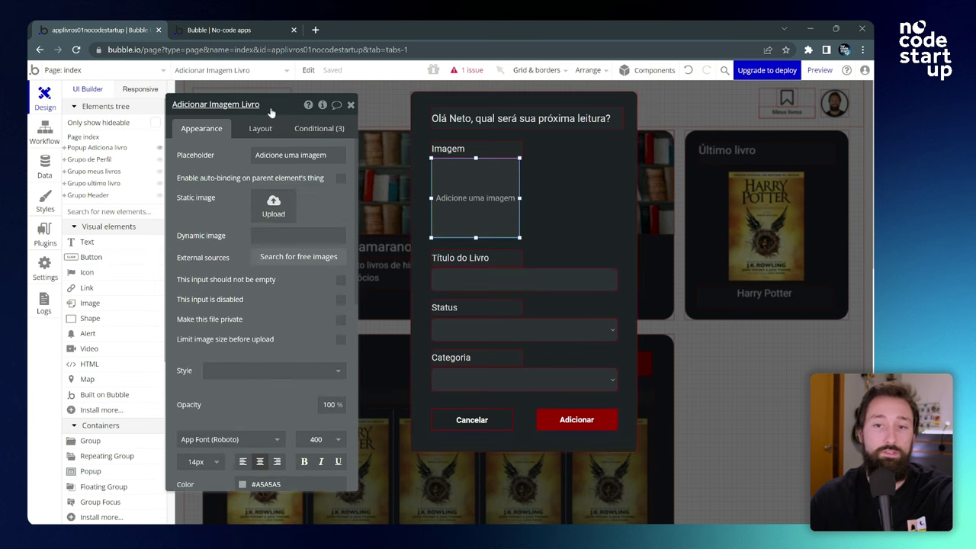
{"action": "left_click_drag", "start_coordinate": [274, 113], "coordinate": [309, 113]}
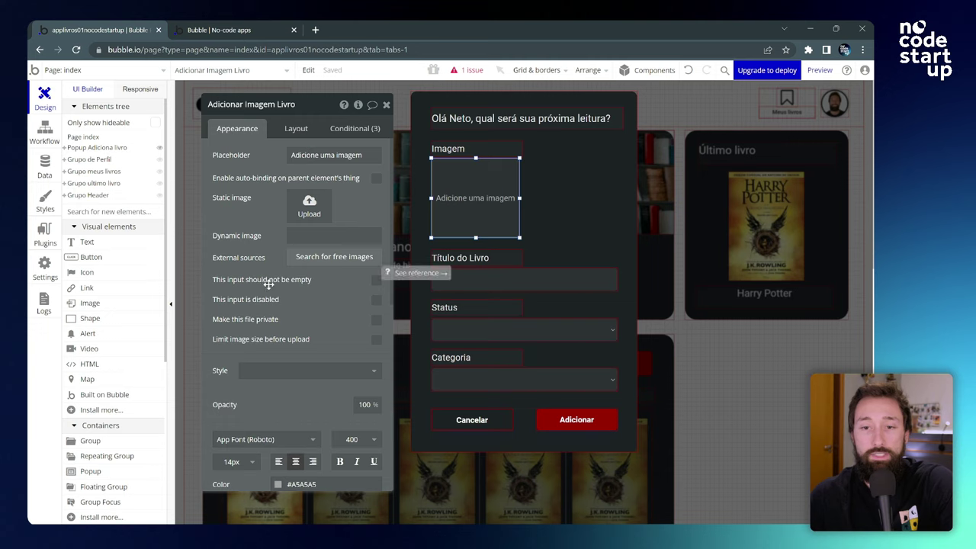
{"action": "left_click", "coordinate": [374, 282]}
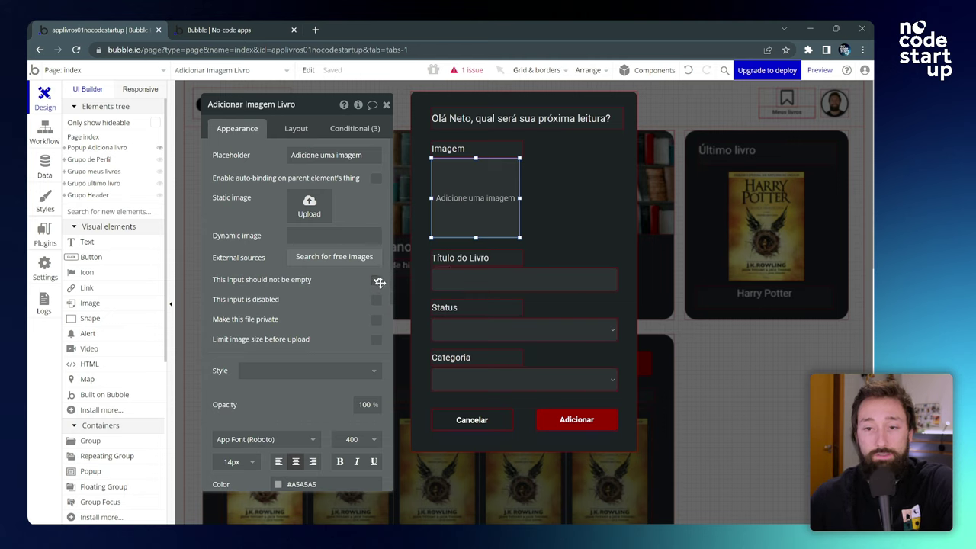
{"action": "left_click", "coordinate": [376, 280]}
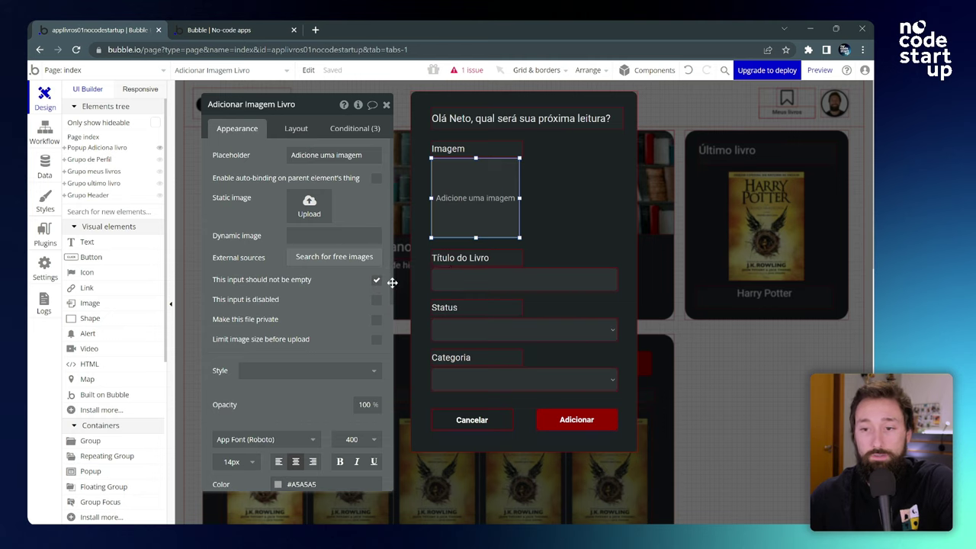
Step: Make the popup's book title input required and limit it to a maximum of 90 characters
{"action": "left_click", "coordinate": [510, 283]}
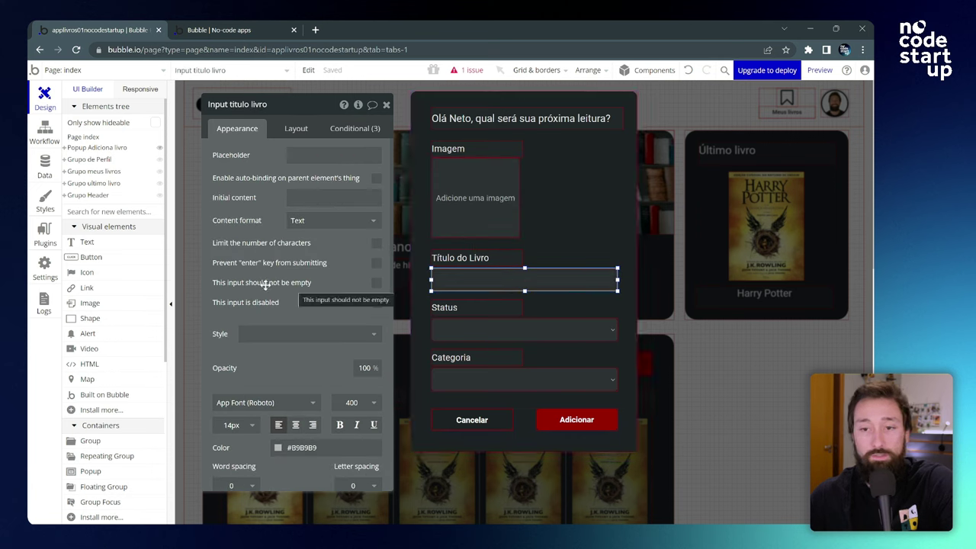
{"action": "left_click", "coordinate": [376, 285]}
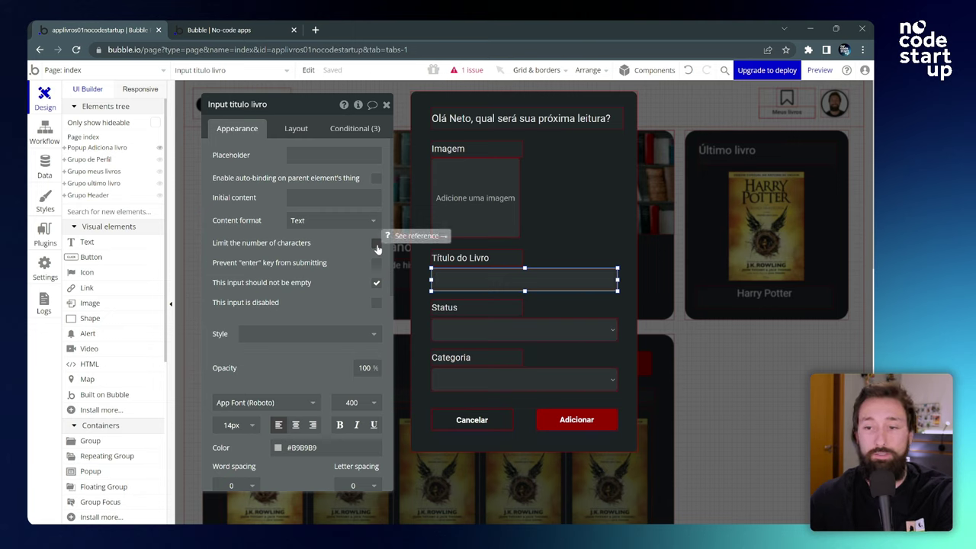
{"action": "left_click", "coordinate": [376, 245]}
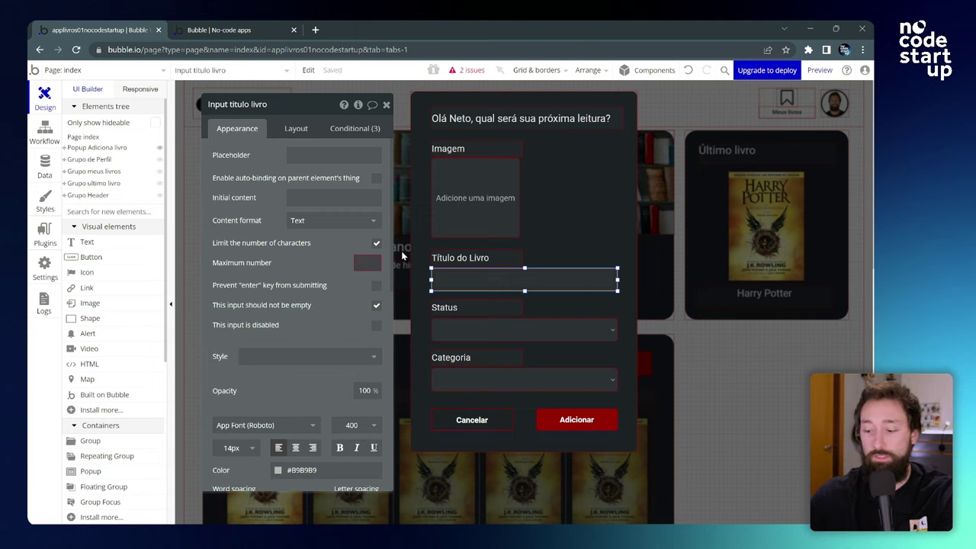
{"action": "type", "text": "90"}
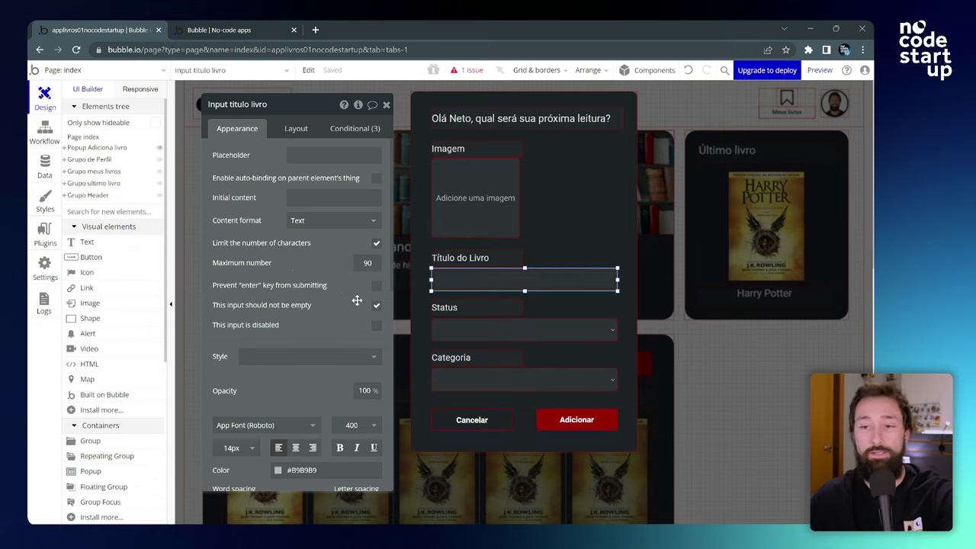
Step: Make the popup's Status and Categoria dropdowns required so that neither can be left empty
{"action": "left_click", "coordinate": [514, 331]}
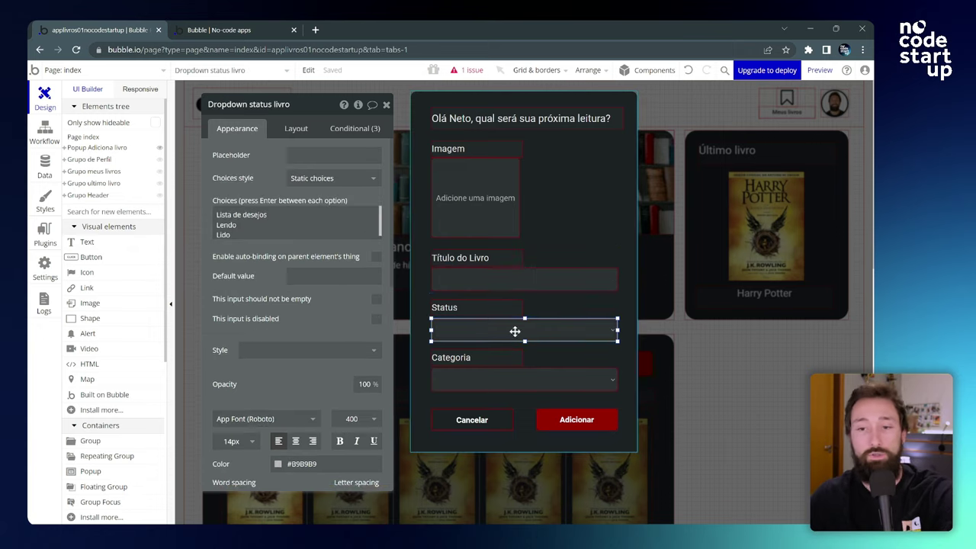
{"action": "left_click", "coordinate": [377, 299]}
{"action": "left_click", "coordinate": [503, 374]}
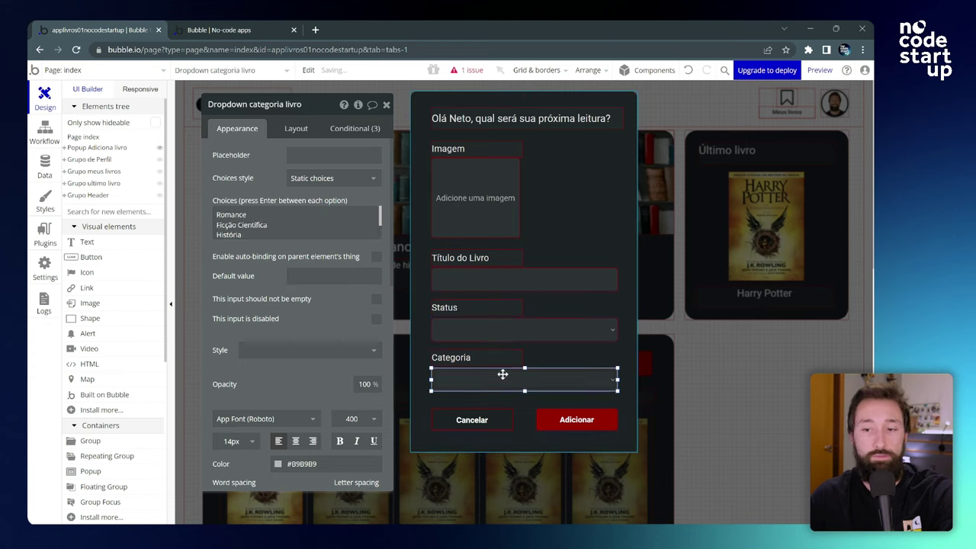
{"action": "left_click", "coordinate": [376, 300]}
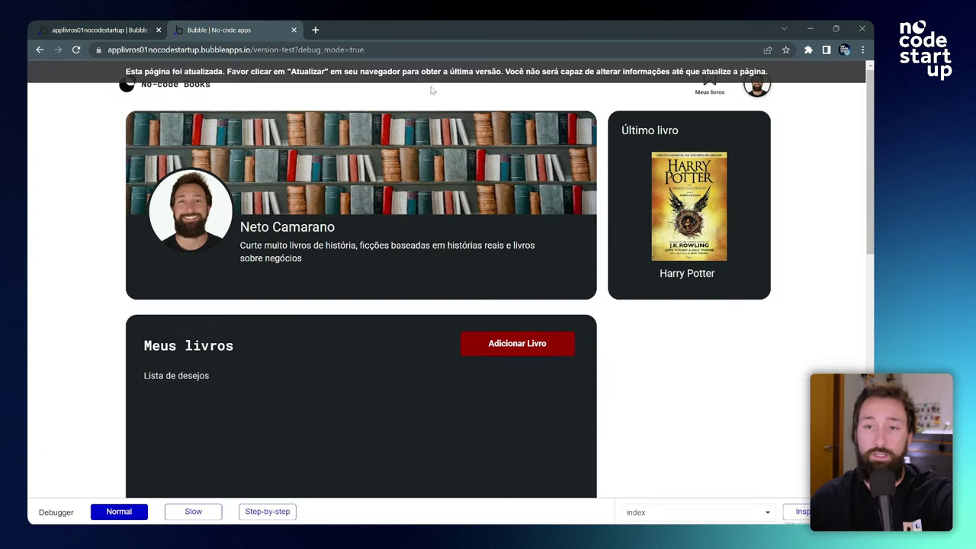
Step: Switch to the app preview, reload it and submit the add-book popup empty to test the required fields
{"action": "left_click", "coordinate": [229, 30]}
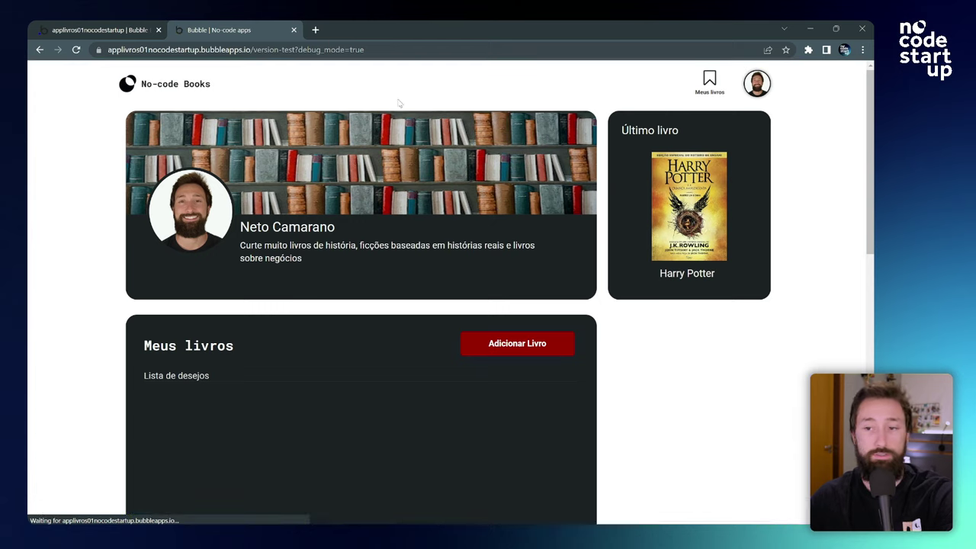
{"action": "left_click", "coordinate": [530, 345]}
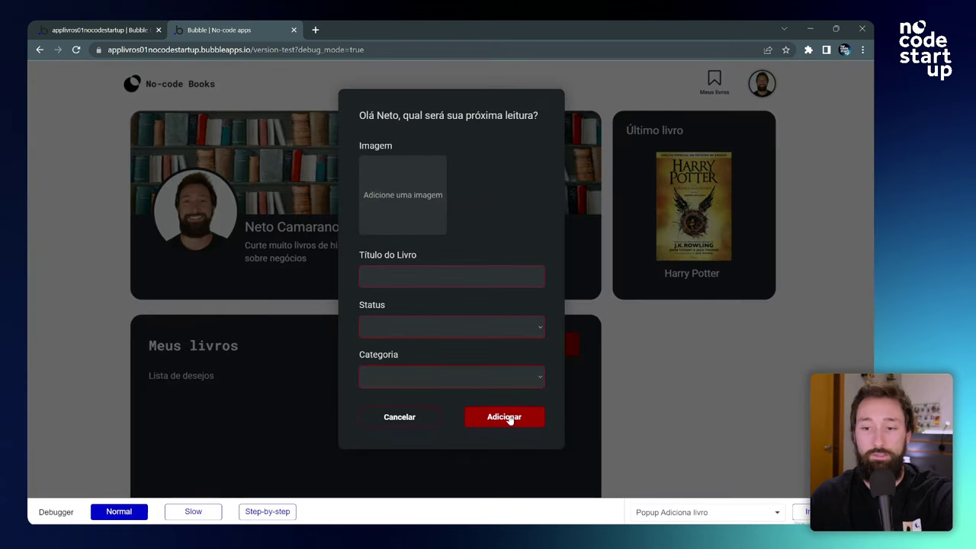
{"action": "left_click", "coordinate": [505, 426]}
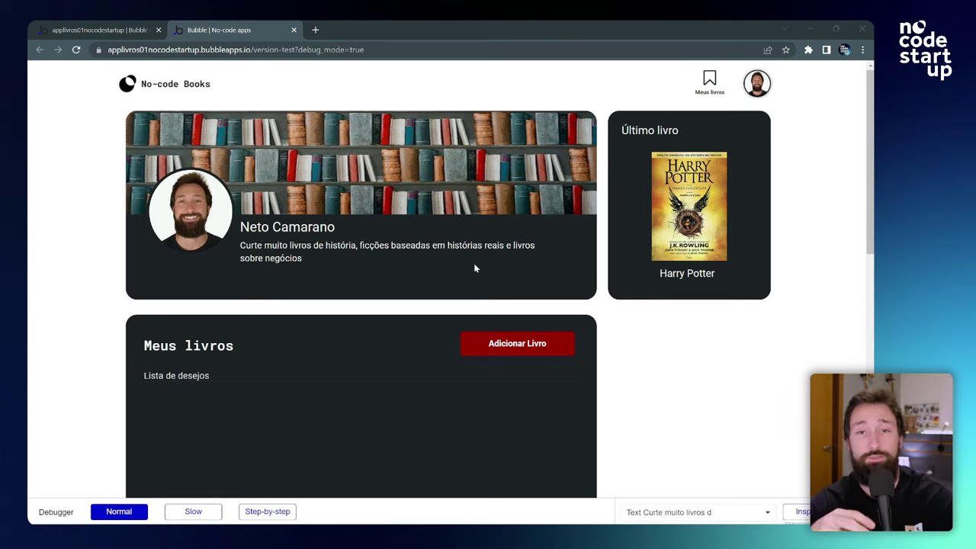
Step: Return to the Bubble editor and delete the two blank entries from the All Livros app data
{"action": "left_click", "coordinate": [80, 27]}
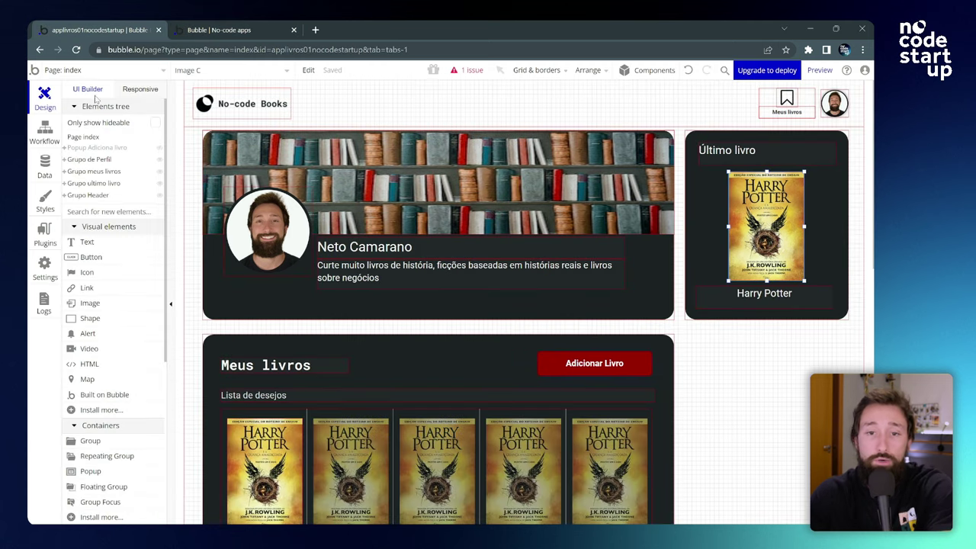
{"action": "left_click", "coordinate": [45, 168]}
{"action": "left_click_drag", "start_coordinate": [311, 257], "coordinate": [361, 334]}
{"action": "left_click", "coordinate": [251, 239]}
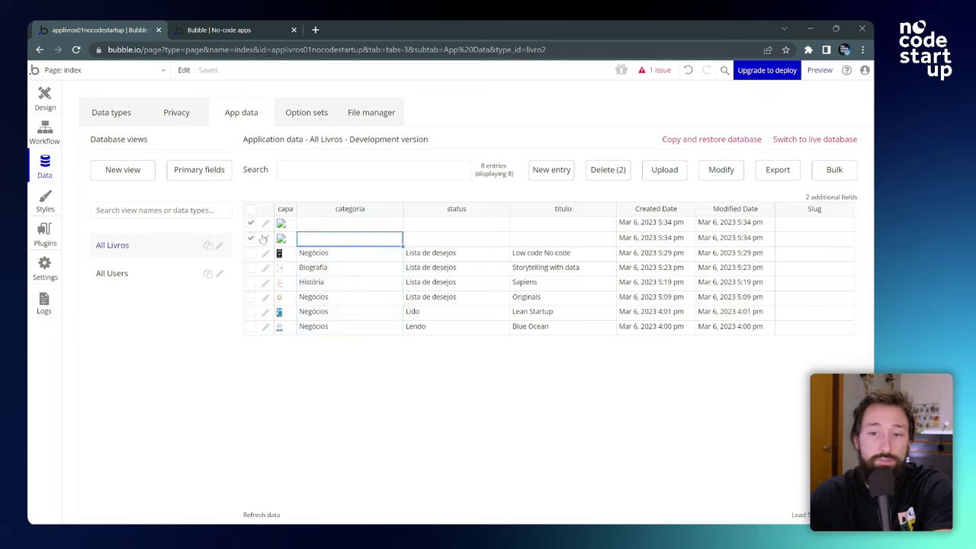
{"action": "left_click", "coordinate": [251, 222]}
{"action": "left_click", "coordinate": [251, 223]}
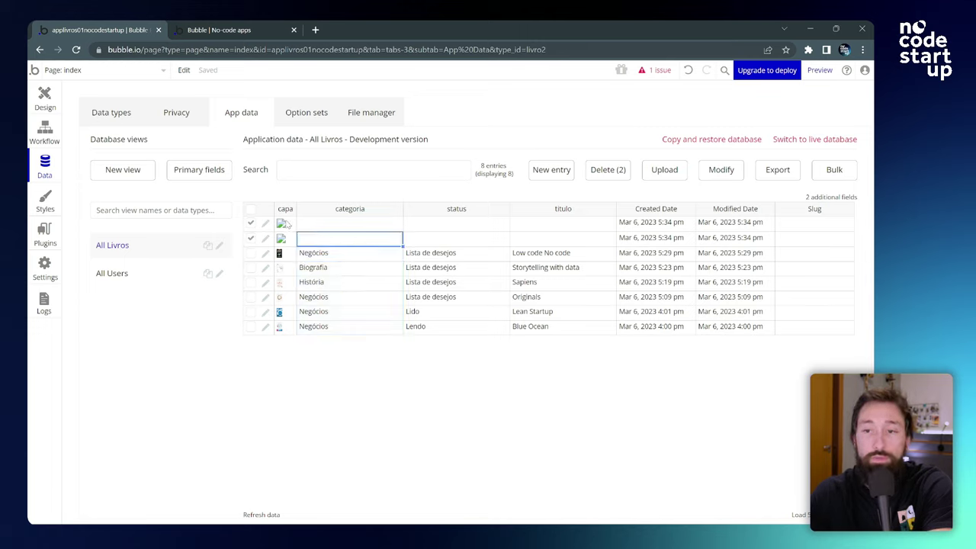
{"action": "left_click", "coordinate": [608, 169]}
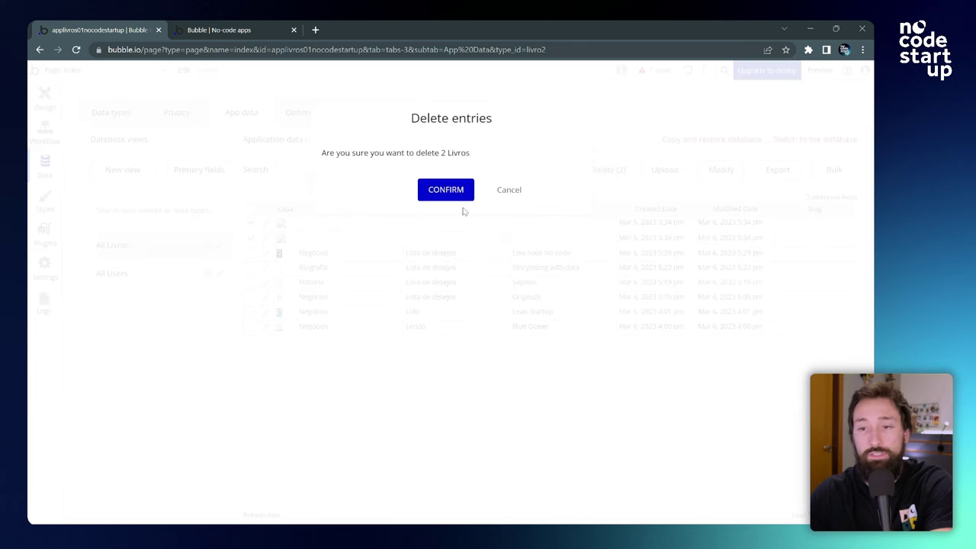
{"action": "left_click", "coordinate": [450, 192]}
{"action": "left_click", "coordinate": [454, 207]}
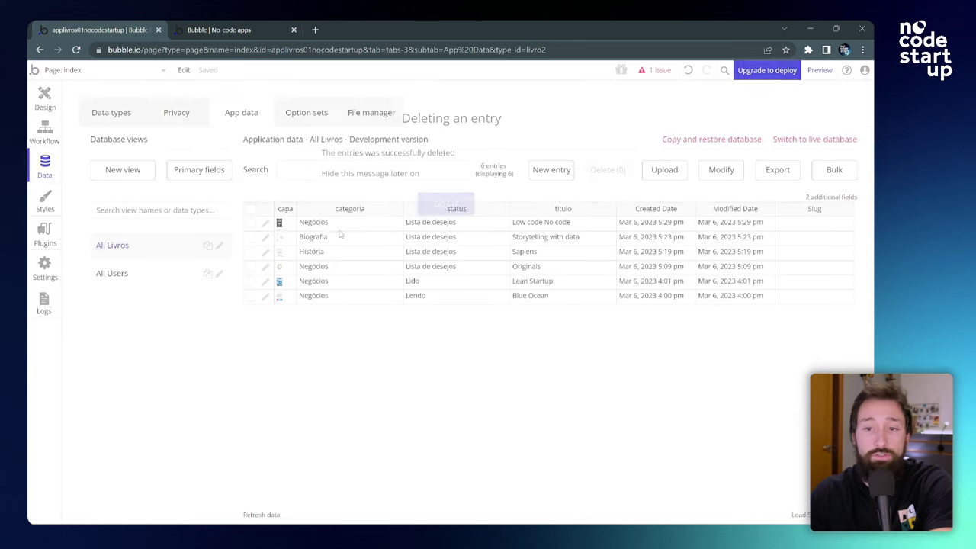
{"action": "left_click_drag", "start_coordinate": [320, 225], "coordinate": [803, 300]}
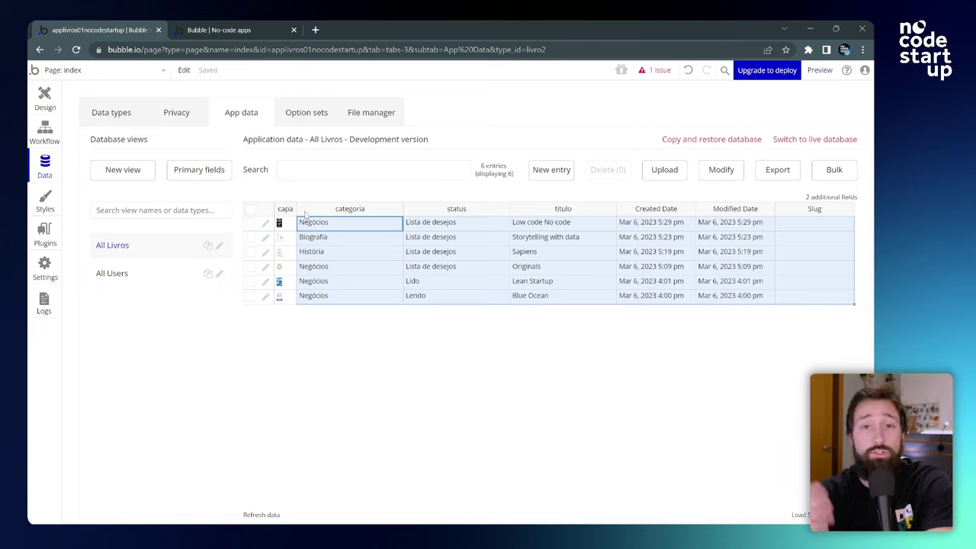
Step: Return to the page design and replace the static address of the Último livro cover image with a new dynamic data expression
{"action": "left_click", "coordinate": [44, 99]}
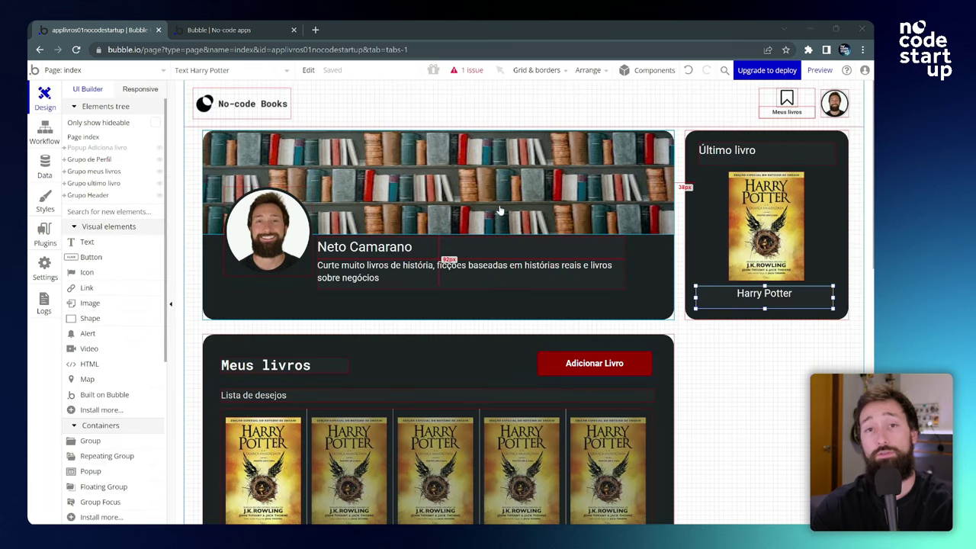
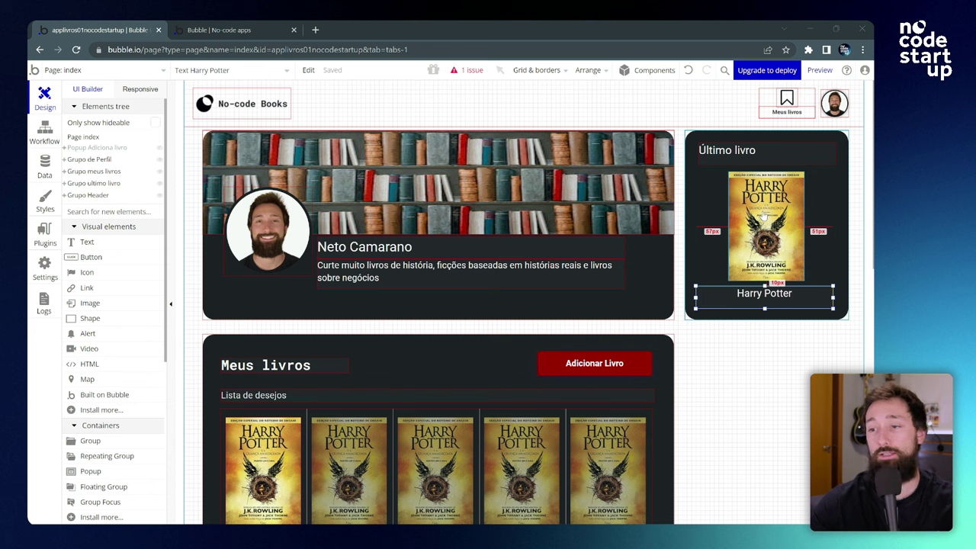
{"action": "double_click", "coordinate": [762, 212]}
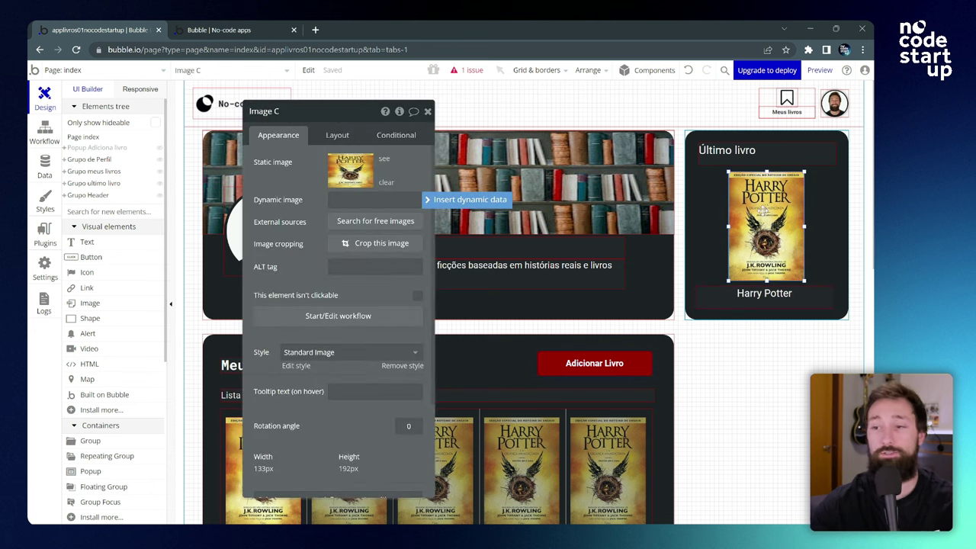
{"action": "left_click_drag", "start_coordinate": [762, 212], "coordinate": [373, 202]}
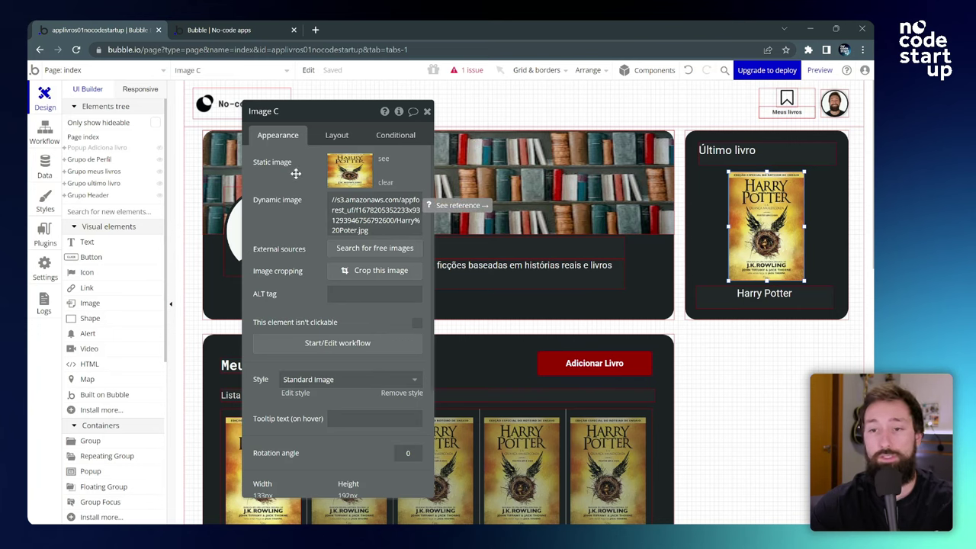
{"action": "left_click", "coordinate": [361, 207]}
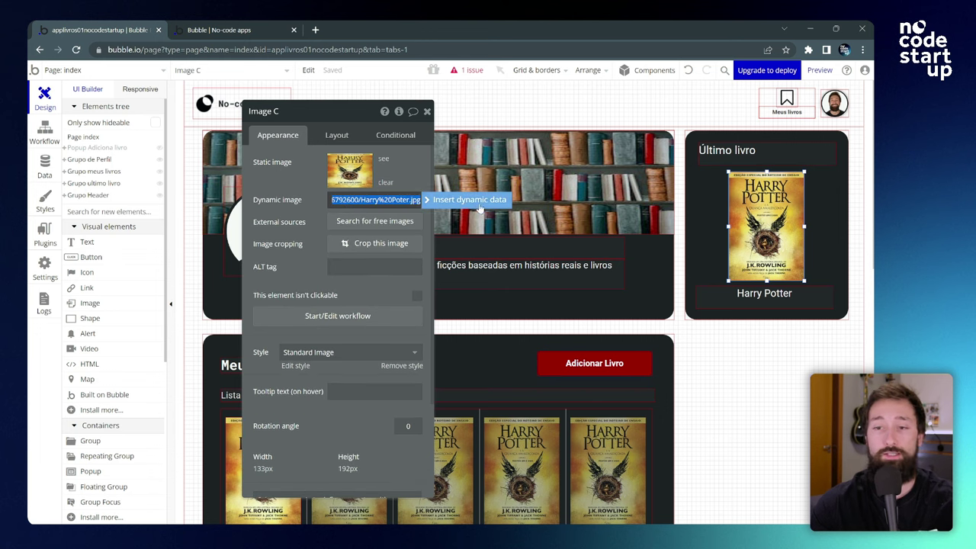
{"action": "left_click", "coordinate": [440, 203]}
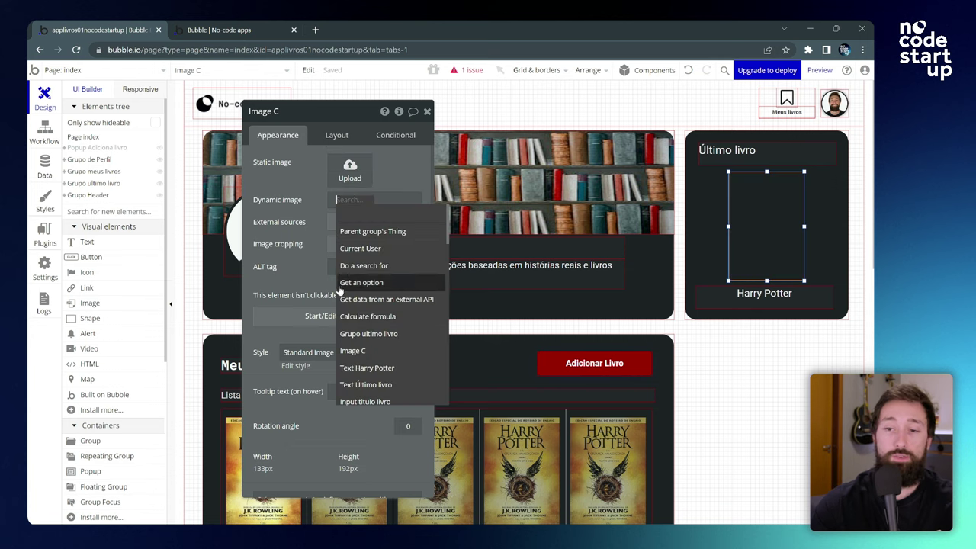
Step: Make the cover image's dynamic source a Do a search for expression with the data type Livro
{"action": "scroll", "coordinate": [387, 313], "scroll_direction": "down", "scroll_amount": 10}
{"action": "scroll", "coordinate": [387, 313], "scroll_direction": "up", "scroll_amount": 10}
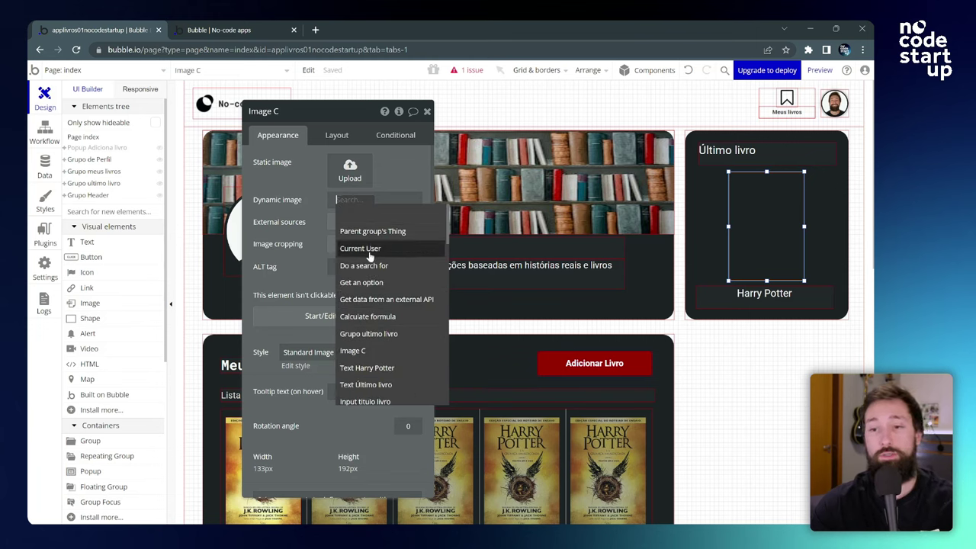
{"action": "mouse_move", "coordinate": [371, 257]}
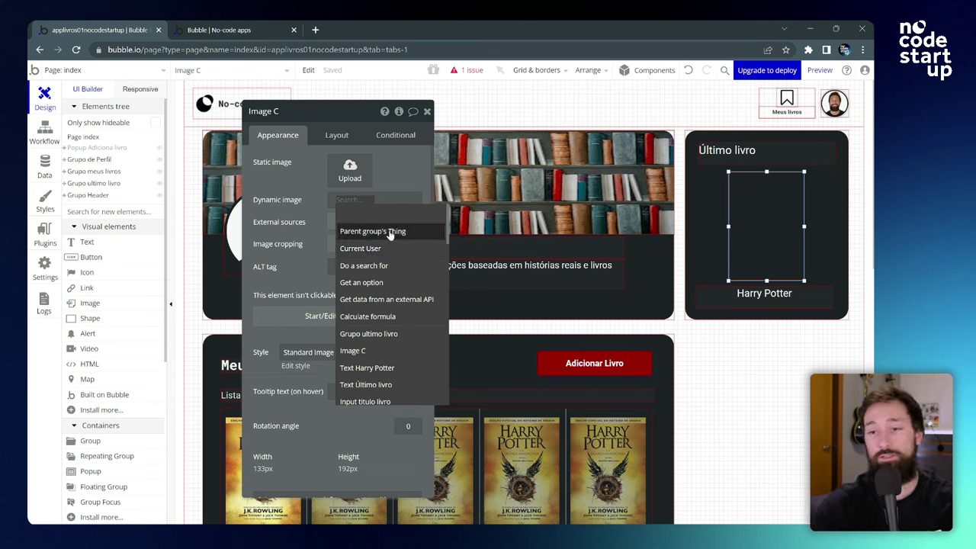
{"action": "mouse_move", "coordinate": [357, 237]}
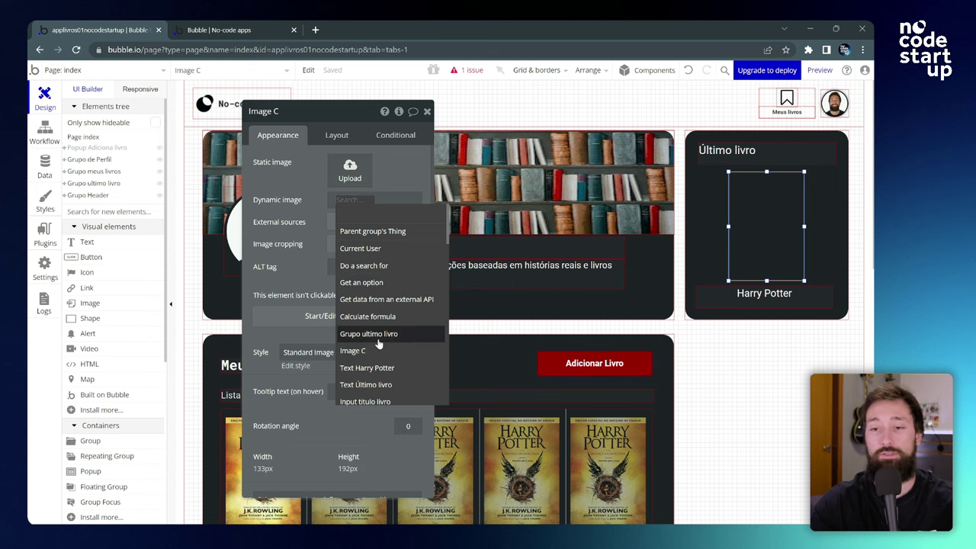
{"action": "scroll", "coordinate": [380, 347], "scroll_direction": "down", "scroll_amount": 5}
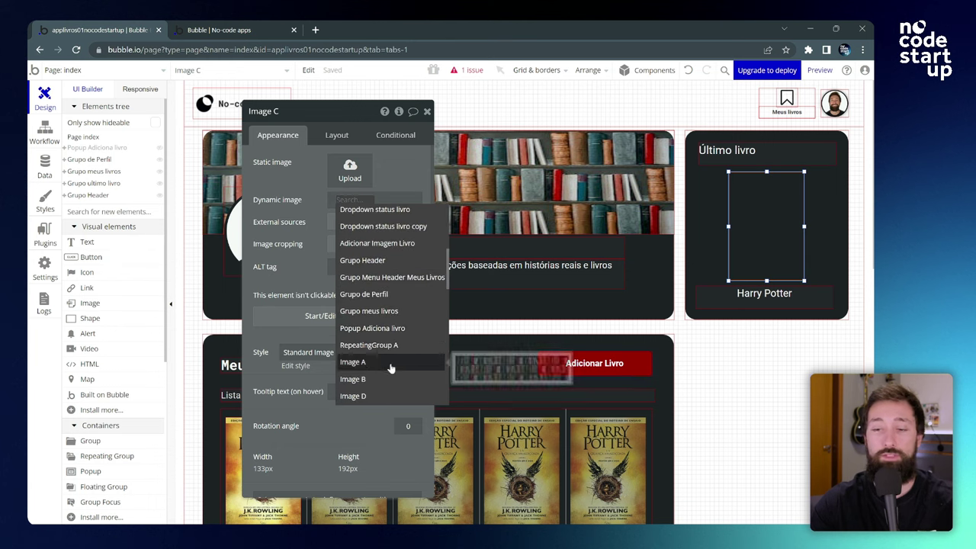
{"action": "scroll", "coordinate": [388, 367], "scroll_direction": "up", "scroll_amount": 6}
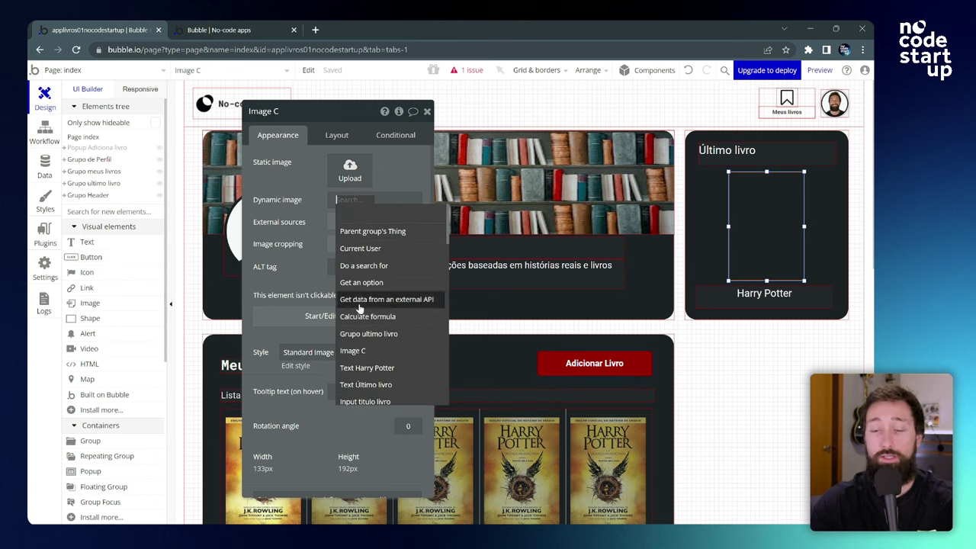
{"action": "left_click", "coordinate": [375, 267]}
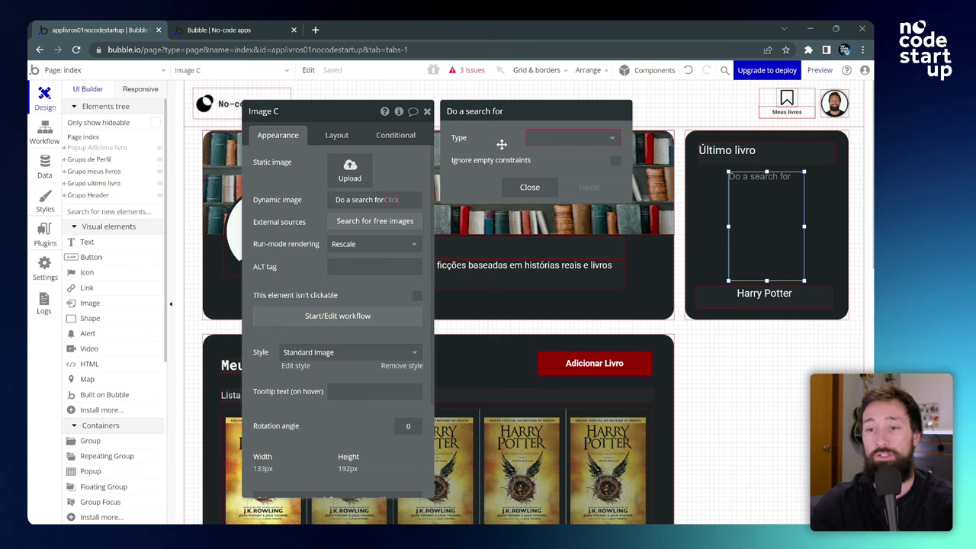
{"action": "left_click", "coordinate": [552, 138]}
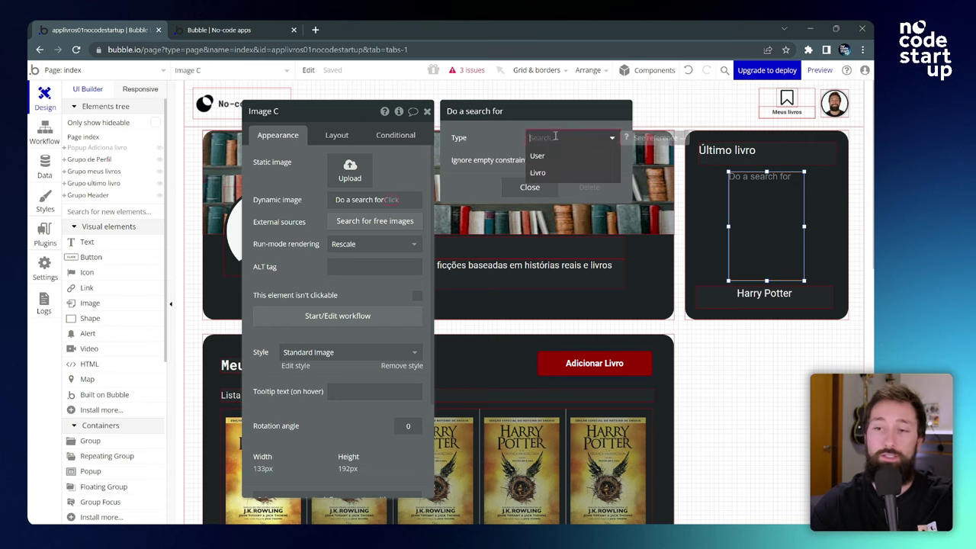
{"action": "left_click", "coordinate": [550, 176]}
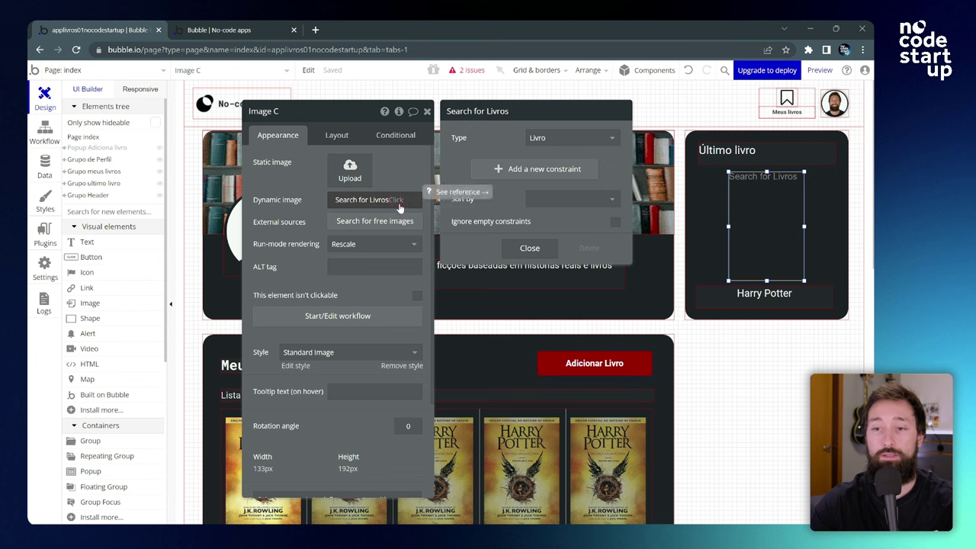
Step: Extend the cover image's Livro search with last item's capa
{"action": "left_click", "coordinate": [397, 201]}
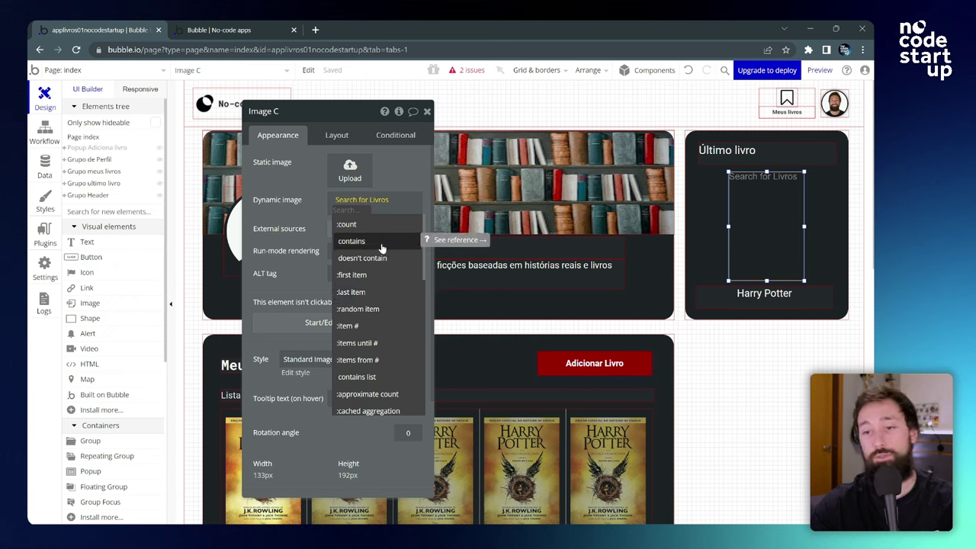
{"action": "mouse_move", "coordinate": [365, 262]}
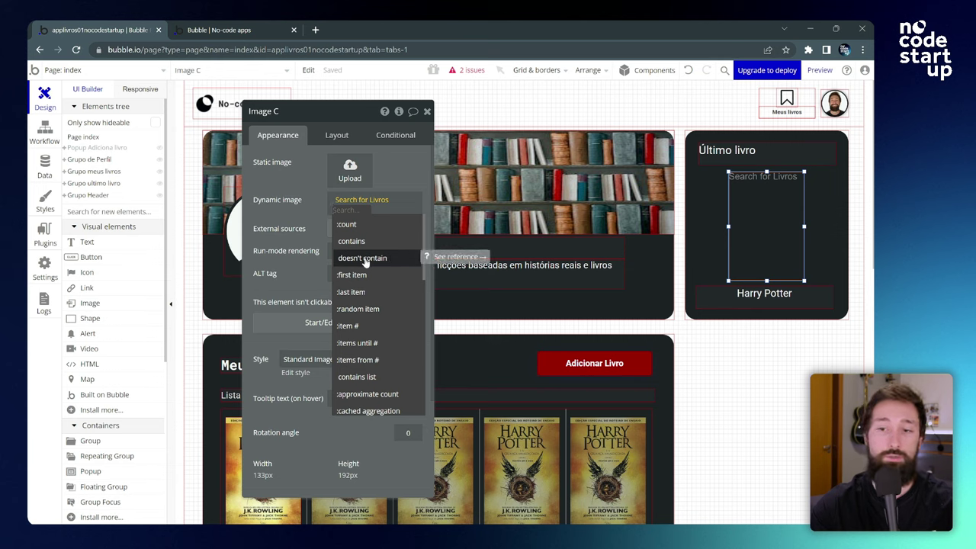
{"action": "mouse_move", "coordinate": [359, 279]}
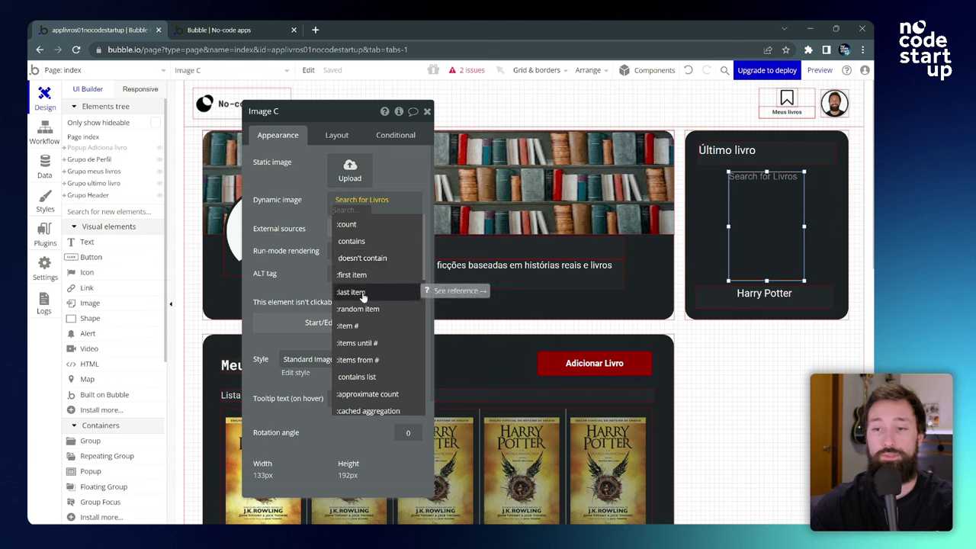
{"action": "mouse_move", "coordinate": [374, 314]}
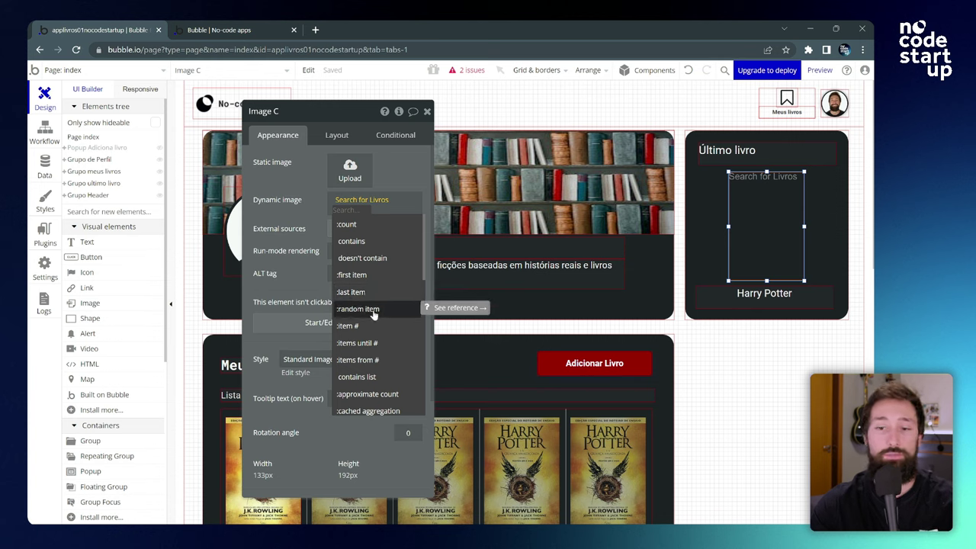
{"action": "scroll", "coordinate": [372, 313], "scroll_direction": "down", "scroll_amount": 5}
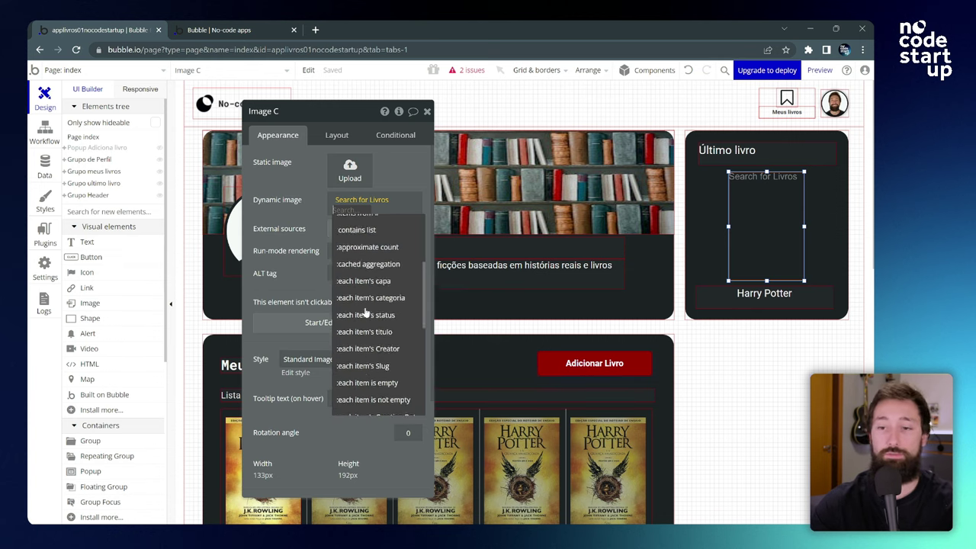
{"action": "scroll", "coordinate": [366, 312], "scroll_direction": "up", "scroll_amount": 5}
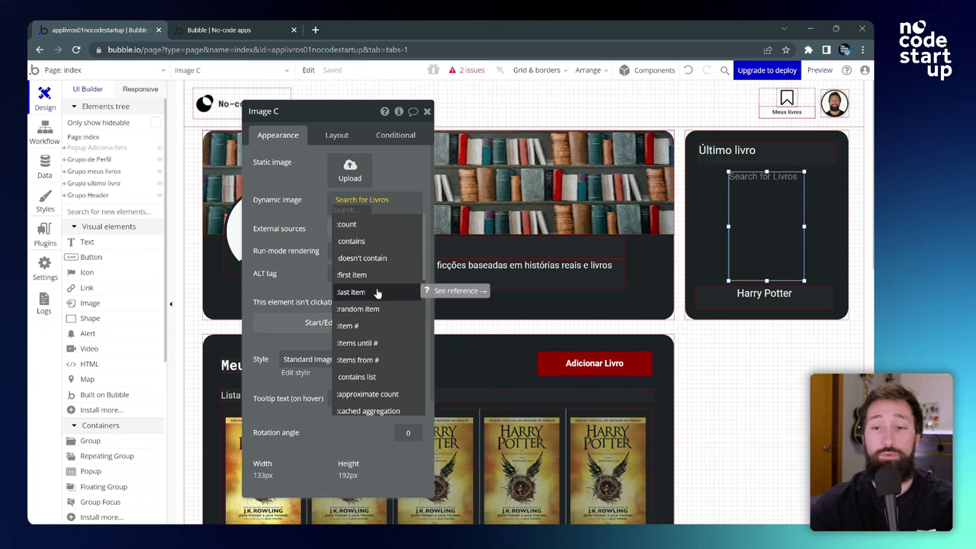
{"action": "mouse_move", "coordinate": [358, 298]}
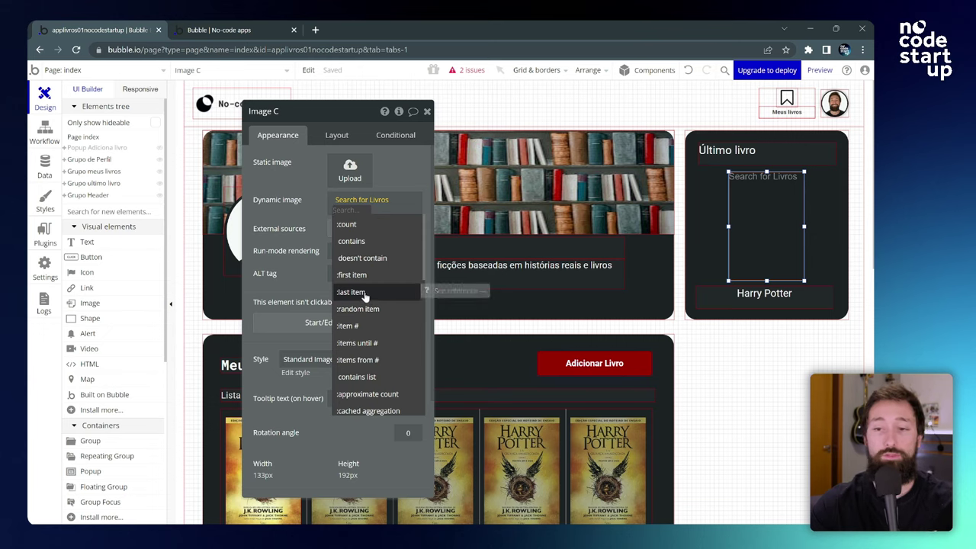
{"action": "left_click", "coordinate": [359, 295]}
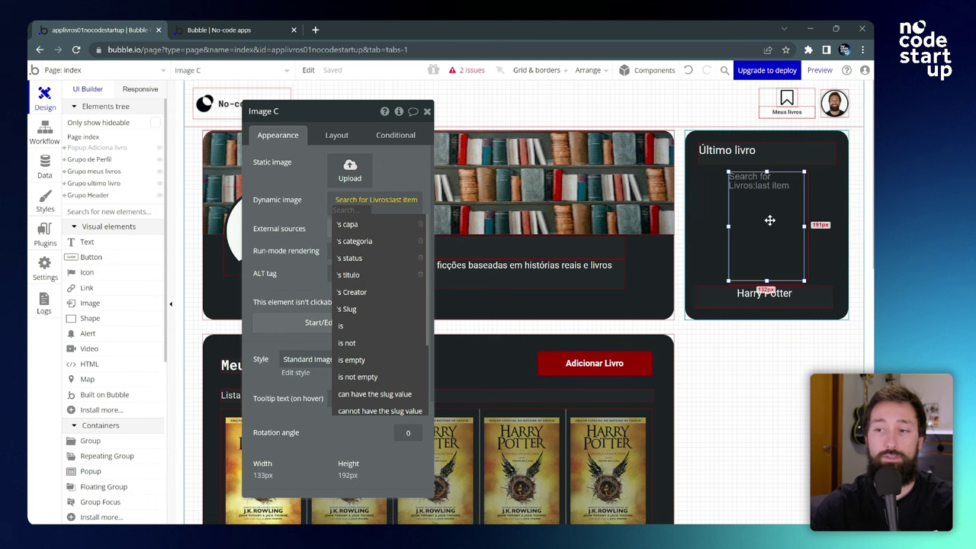
{"action": "left_click", "coordinate": [357, 227]}
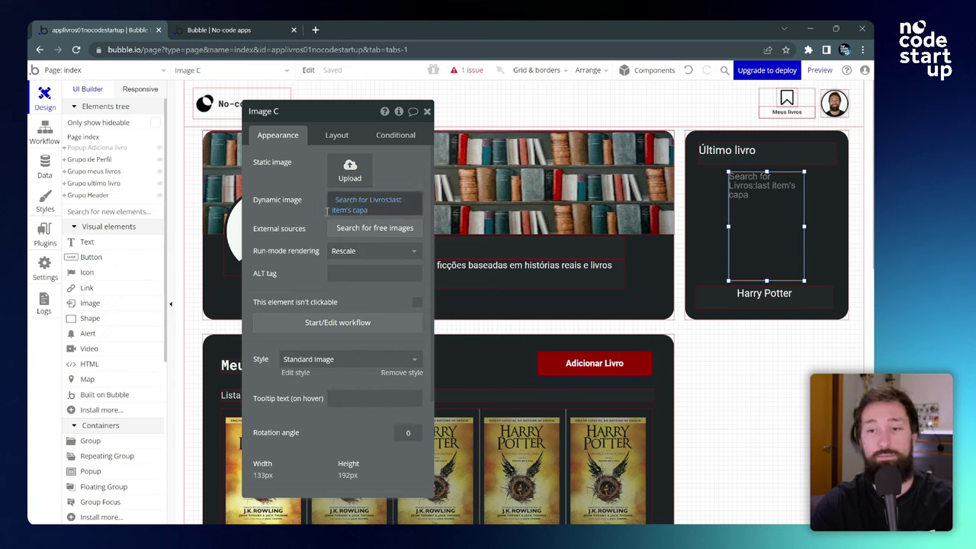
{"action": "left_click", "coordinate": [383, 211]}
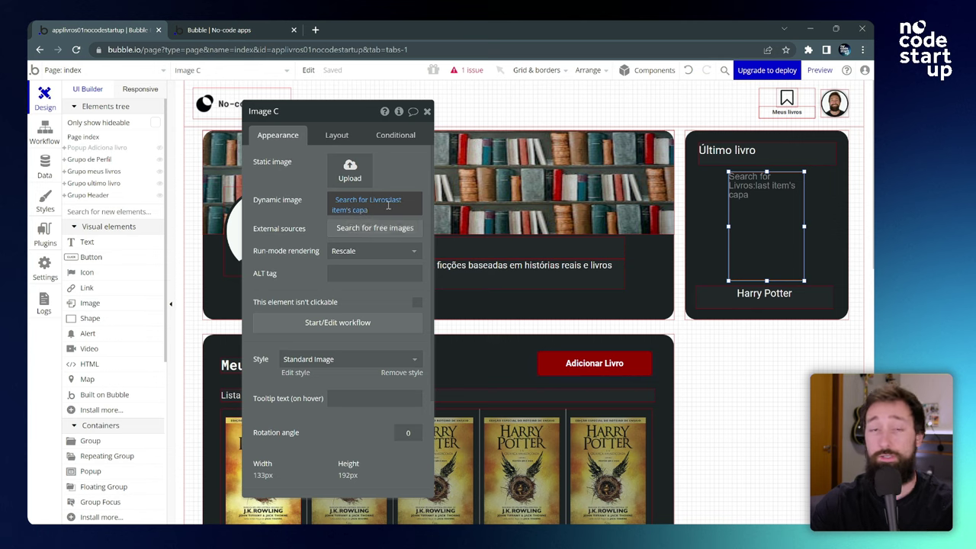
Step: Replace the Harry Potter text under the Último livro cover with a dynamic Do a search for expression of type Livro
{"action": "left_click", "coordinate": [775, 300]}
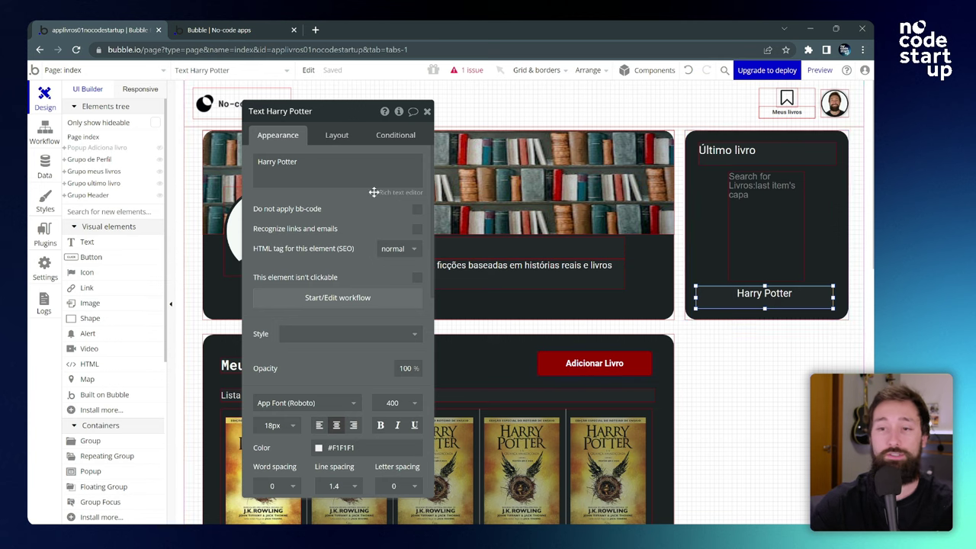
{"action": "mouse_move", "coordinate": [326, 161]}
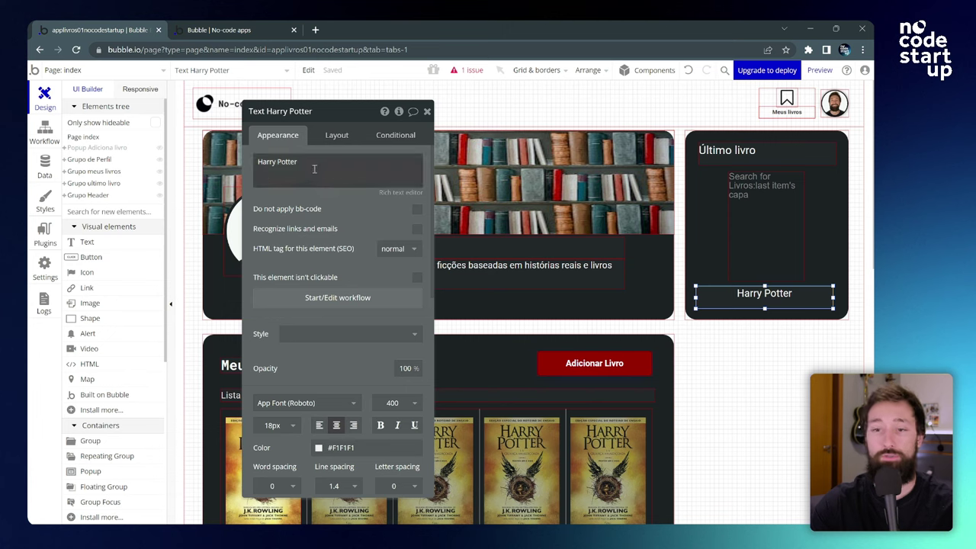
{"action": "triple_click", "coordinate": [305, 161]}
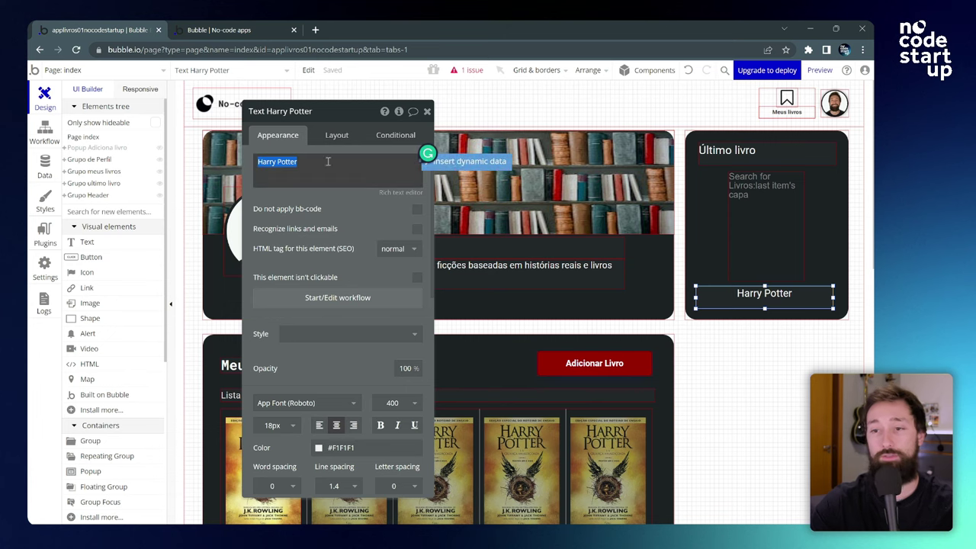
{"action": "left_click", "coordinate": [473, 164]}
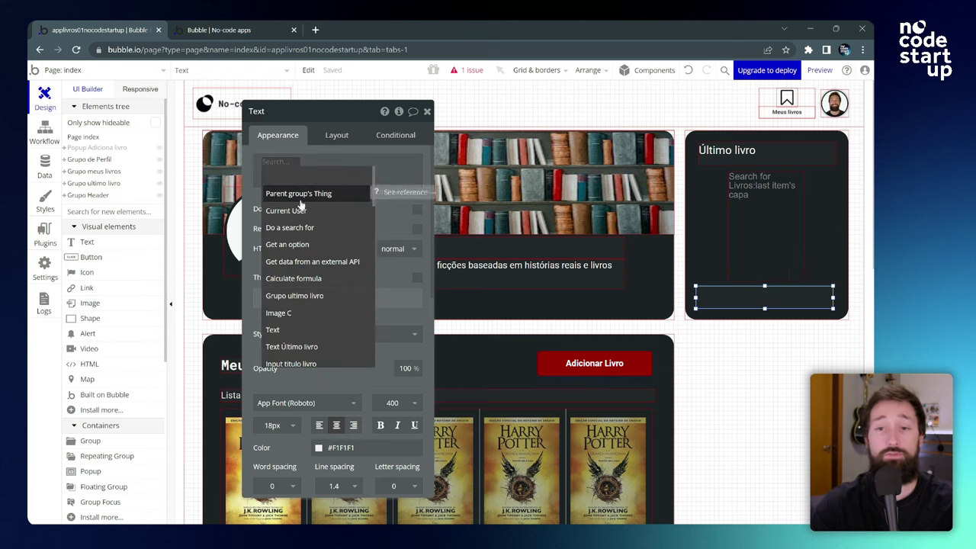
{"action": "left_click", "coordinate": [295, 228]}
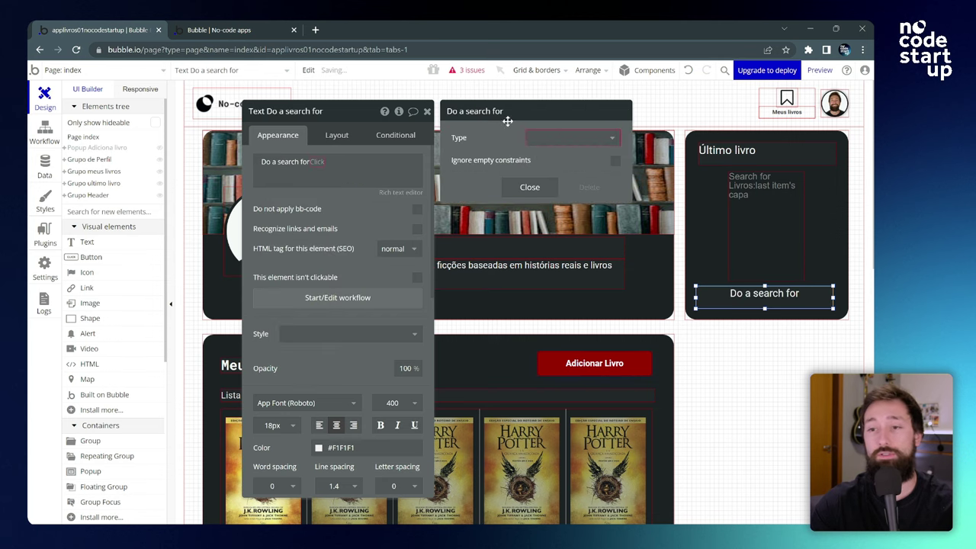
{"action": "left_click", "coordinate": [561, 138]}
{"action": "left_click", "coordinate": [547, 174]}
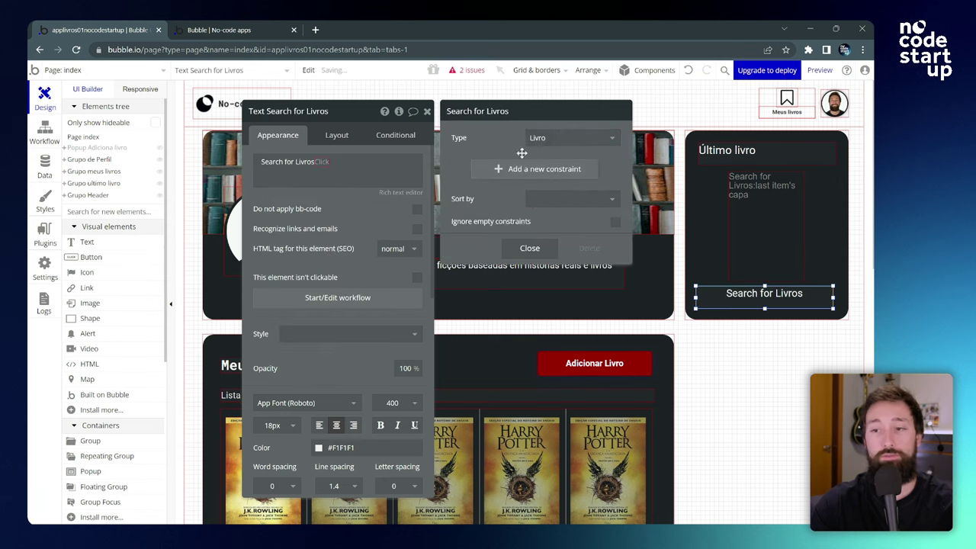
Step: Complete the title text's Livro search with last item's titulo and preview the page
{"action": "left_click", "coordinate": [321, 162]}
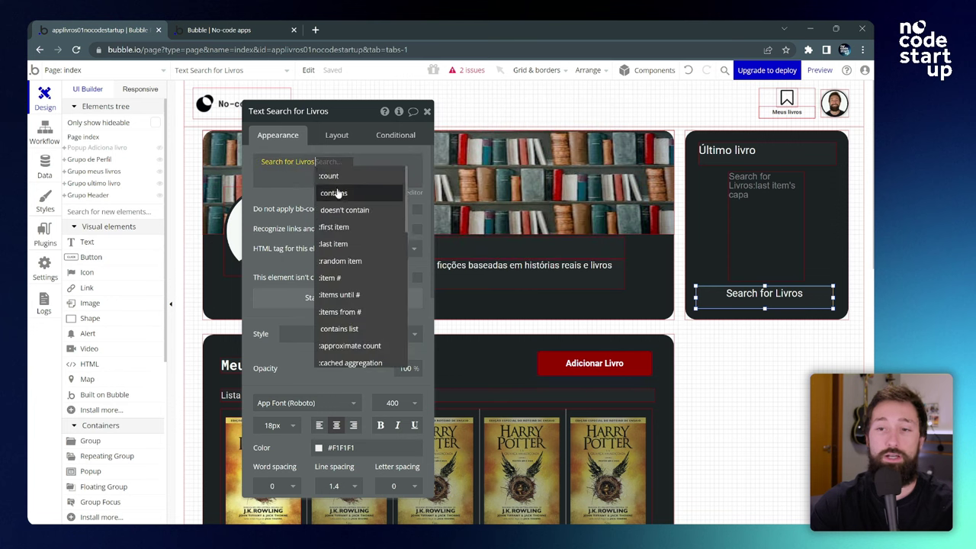
{"action": "left_click", "coordinate": [347, 244]}
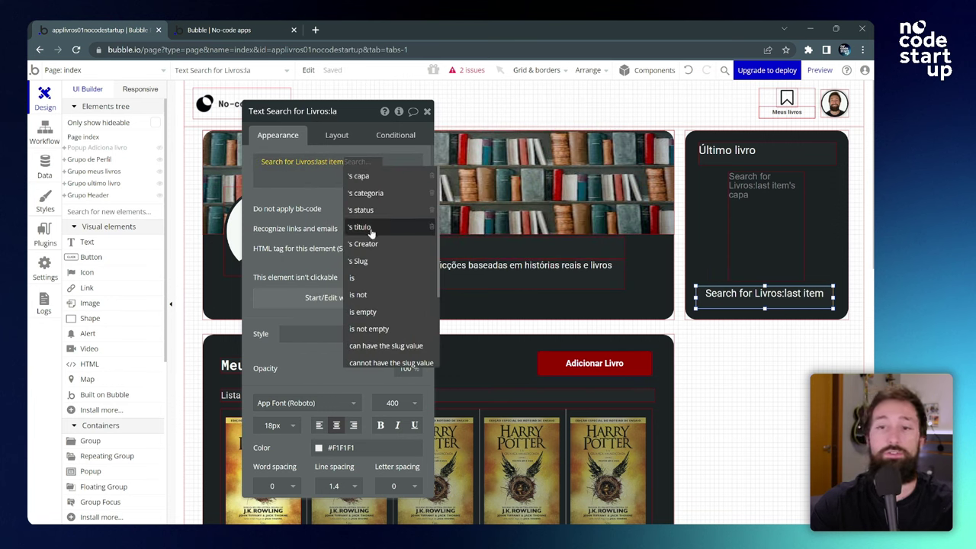
{"action": "left_click", "coordinate": [361, 227]}
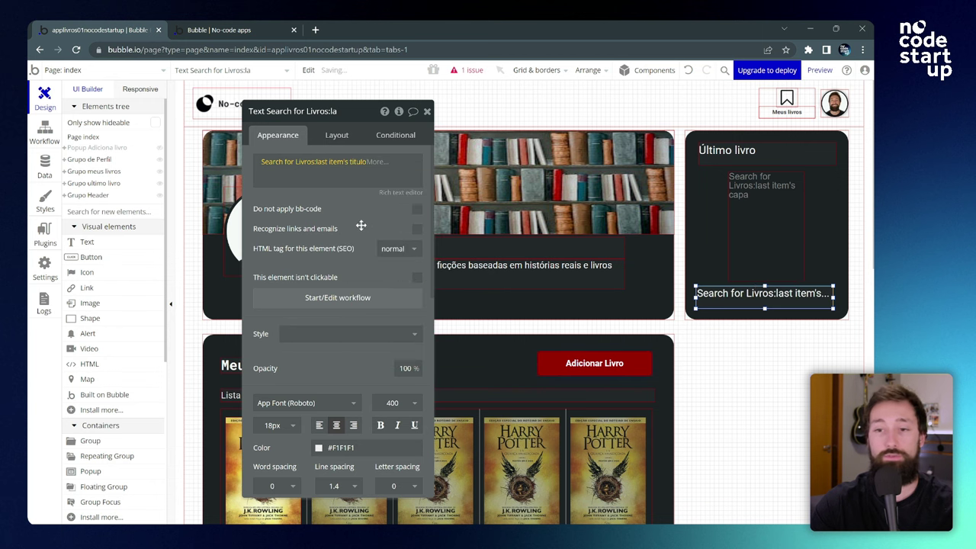
{"action": "left_click", "coordinate": [427, 112]}
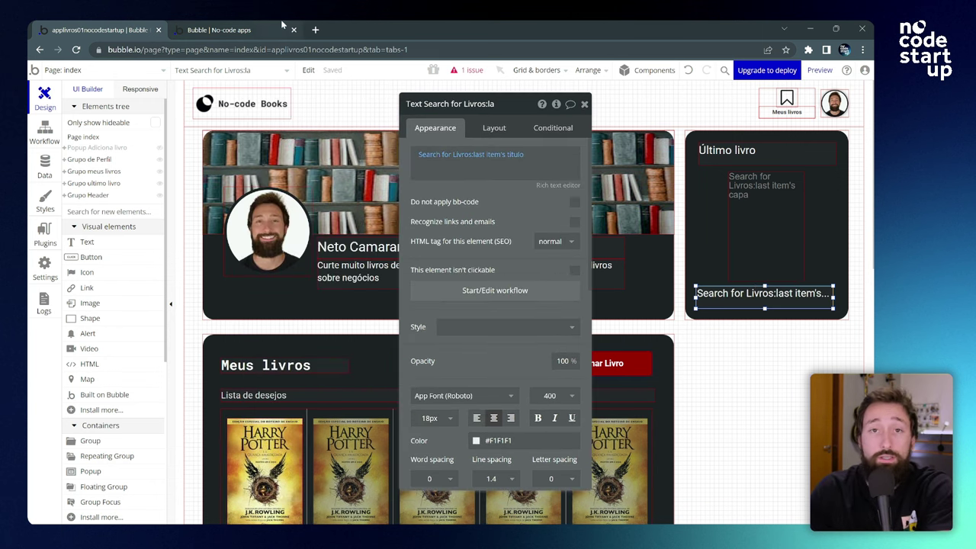
{"action": "left_click", "coordinate": [820, 70]}
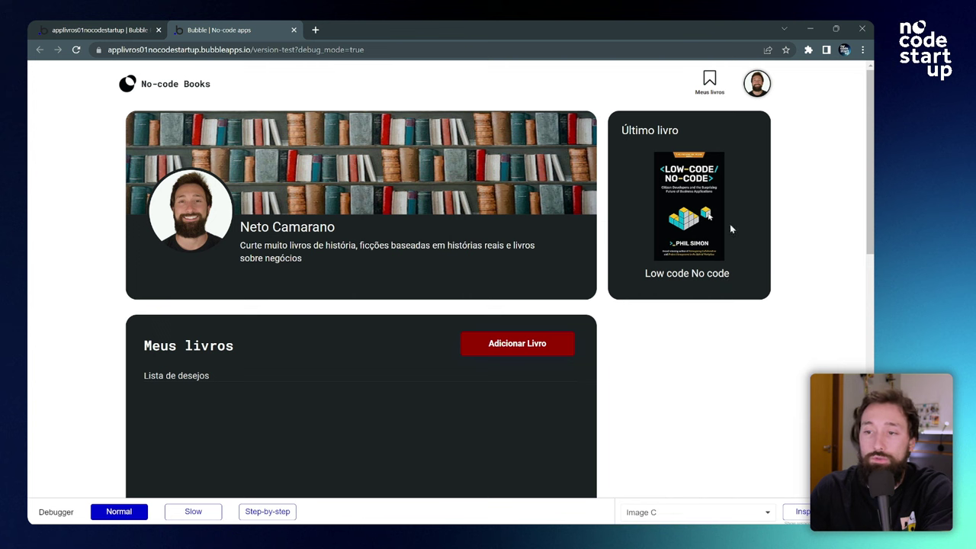
Step: Check the All Livros entries in the app data, then review the cover and title expressions in the Último livro card
{"action": "left_click", "coordinate": [113, 29]}
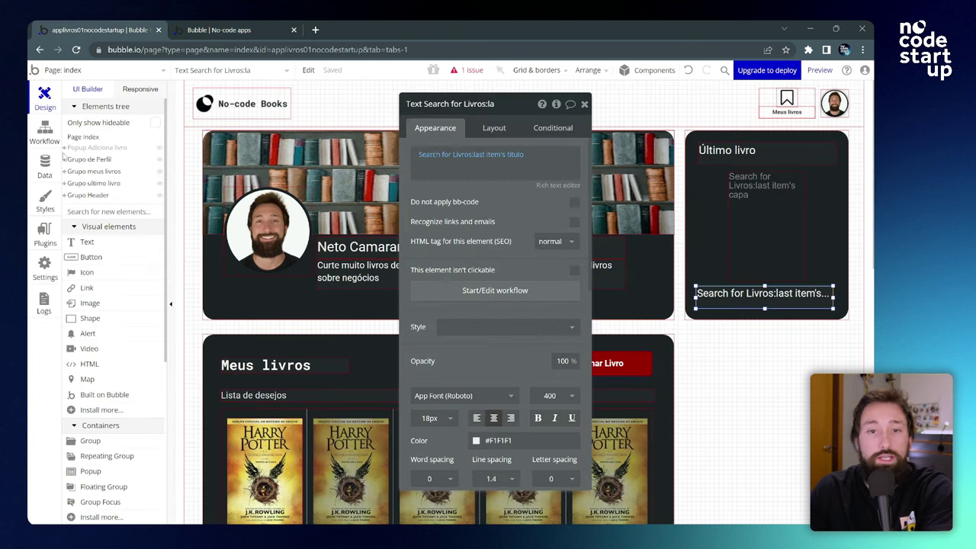
{"action": "left_click", "coordinate": [46, 173]}
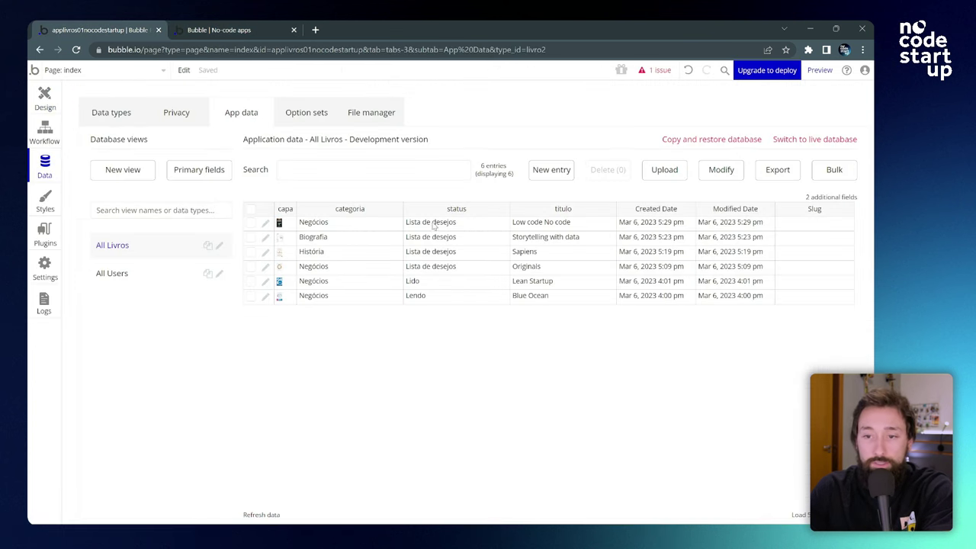
{"action": "left_click", "coordinate": [547, 223]}
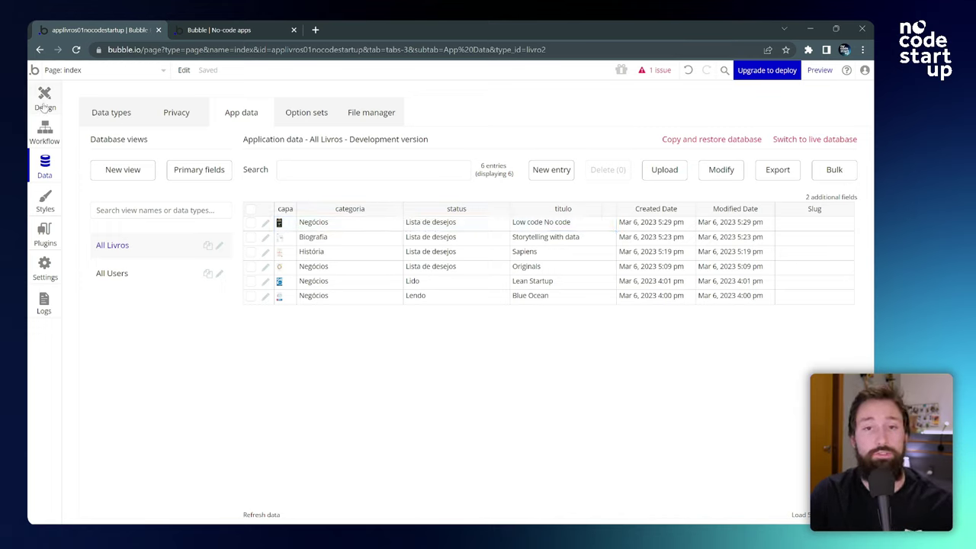
{"action": "left_click", "coordinate": [44, 98]}
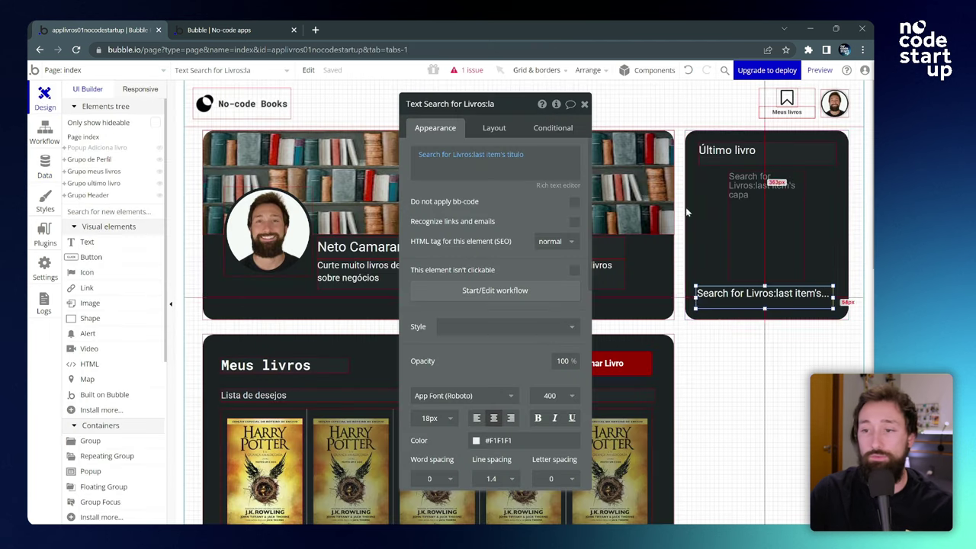
{"action": "left_click", "coordinate": [766, 201]}
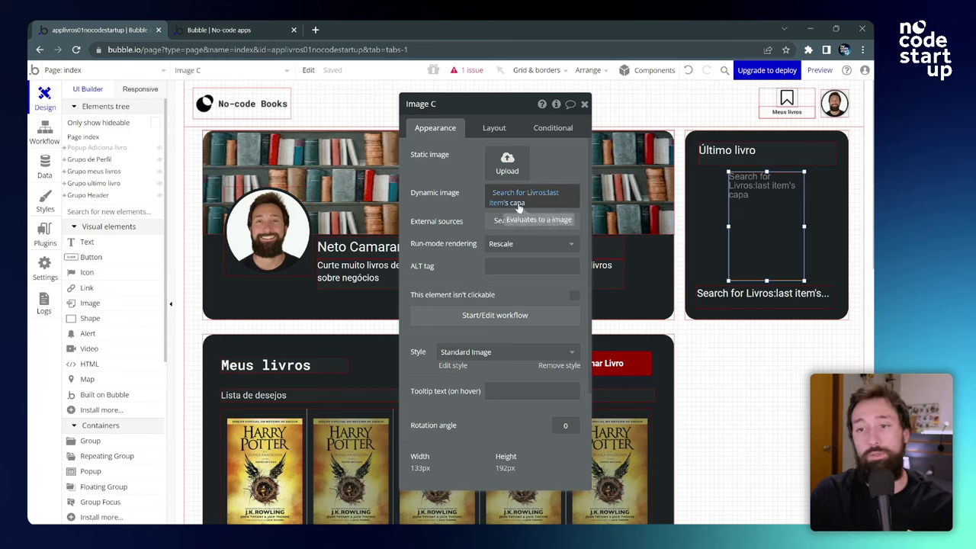
{"action": "left_click", "coordinate": [752, 294]}
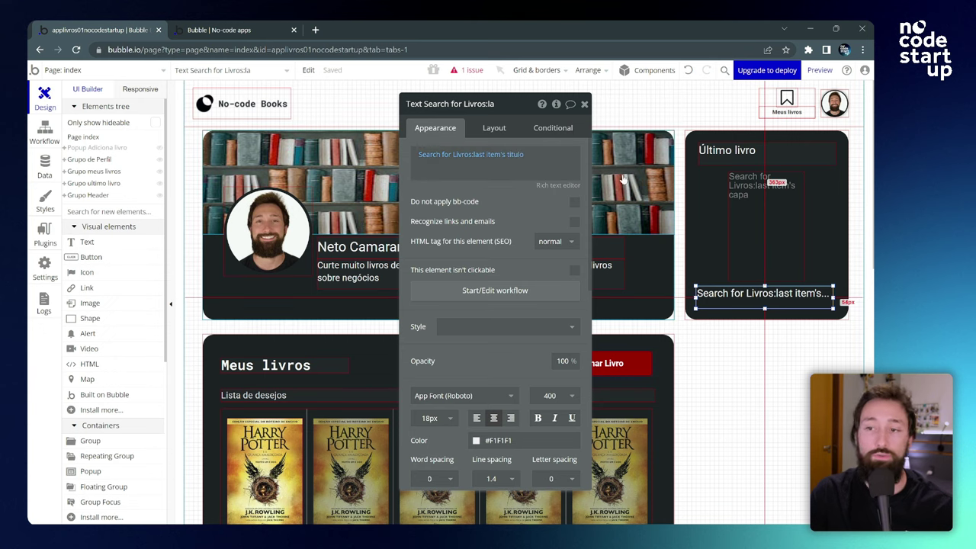
Step: Give the Último livro card's group the content type Livro and a data source of Do a search for Livro with last item
{"action": "left_click", "coordinate": [704, 203]}
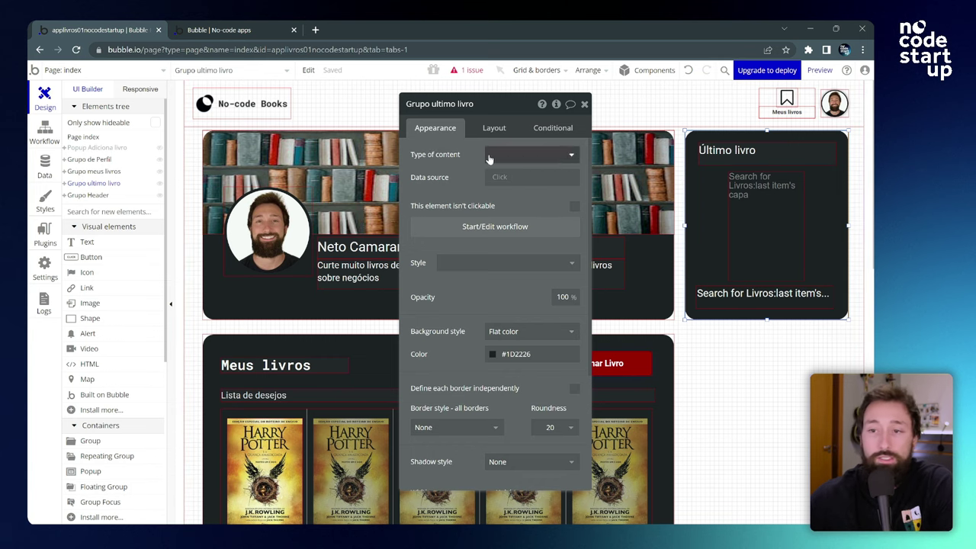
{"action": "left_click", "coordinate": [530, 155]}
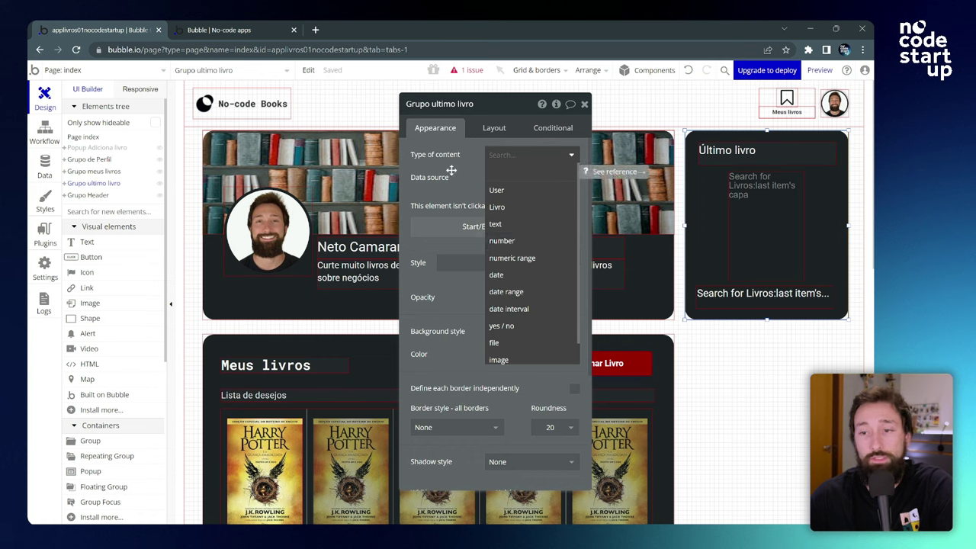
{"action": "left_click", "coordinate": [524, 215]}
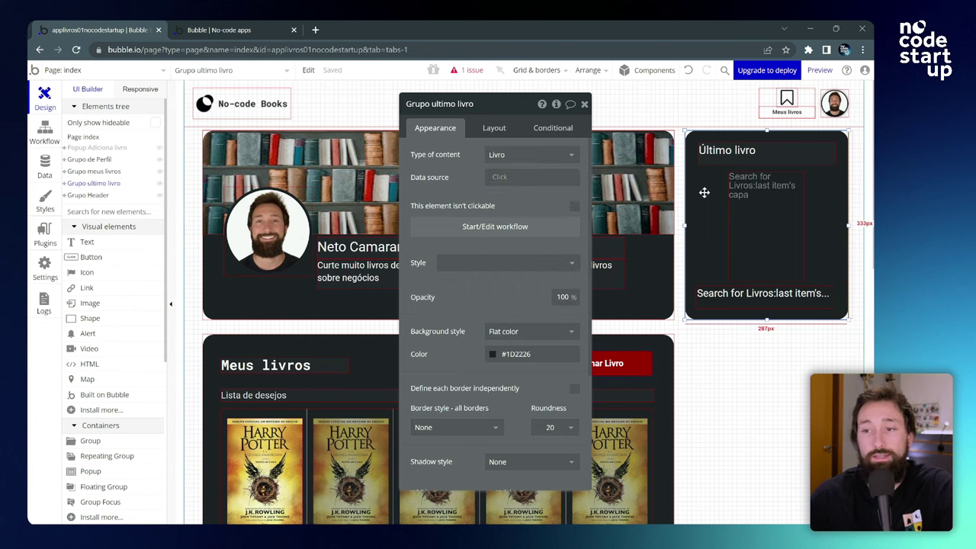
{"action": "left_click", "coordinate": [497, 177]}
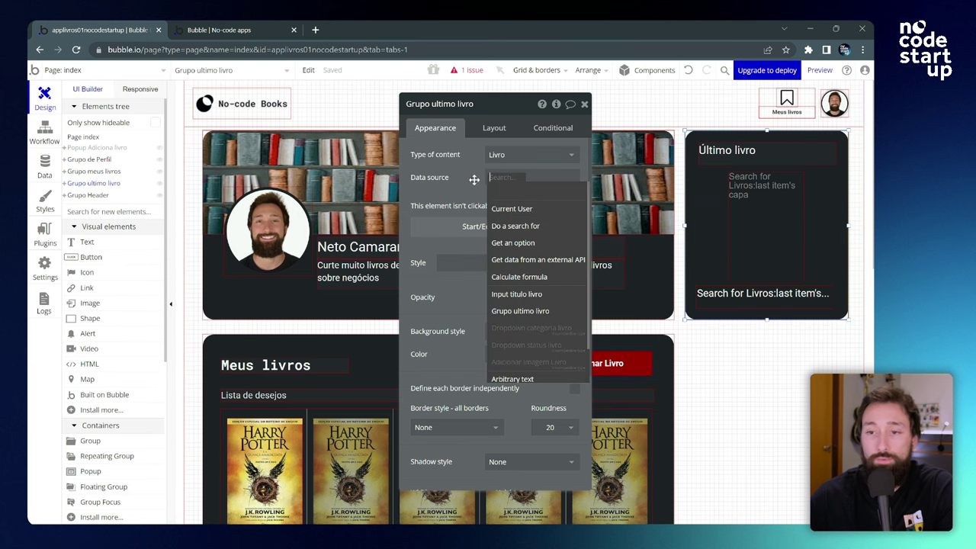
{"action": "left_click", "coordinate": [532, 227]}
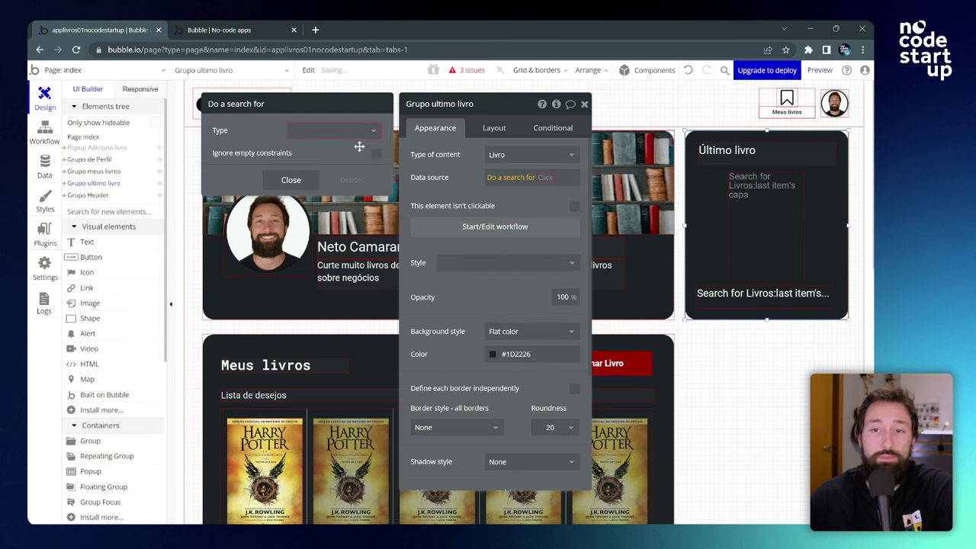
{"action": "left_click", "coordinate": [336, 131]}
{"action": "left_click", "coordinate": [313, 168]}
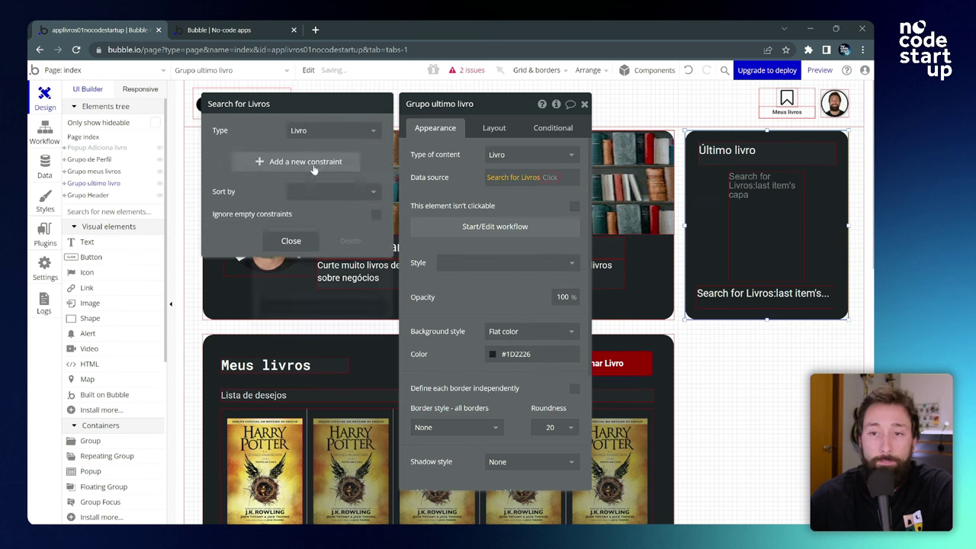
{"action": "left_click", "coordinate": [550, 177]}
{"action": "left_click", "coordinate": [523, 269]}
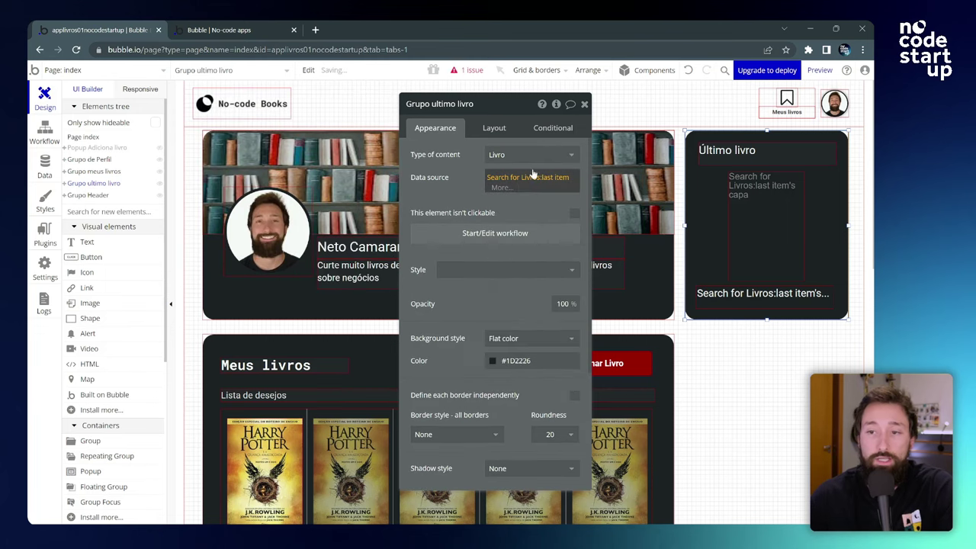
{"action": "left_click", "coordinate": [456, 183]}
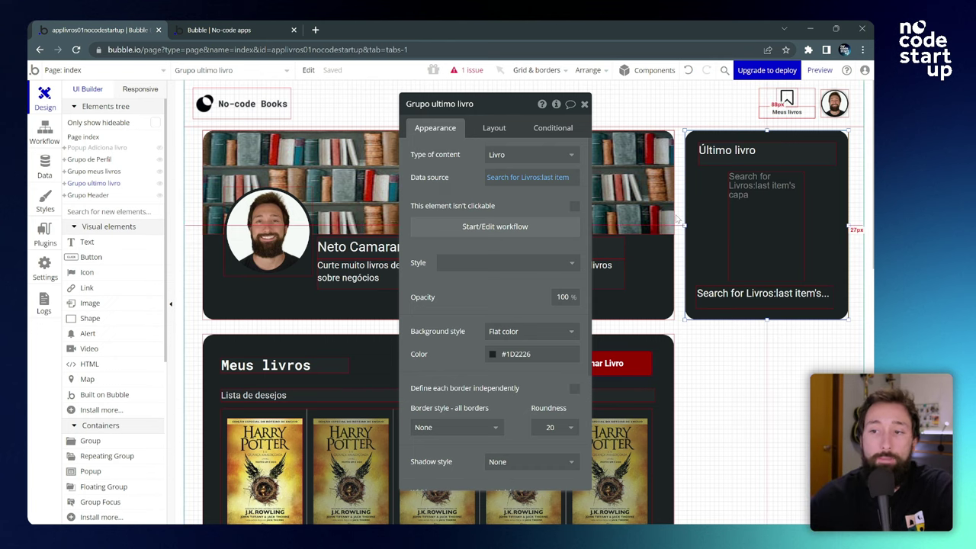
Step: Replace the cover image's dynamic search expression with Parent group's Livro's capa
{"action": "left_click", "coordinate": [772, 206]}
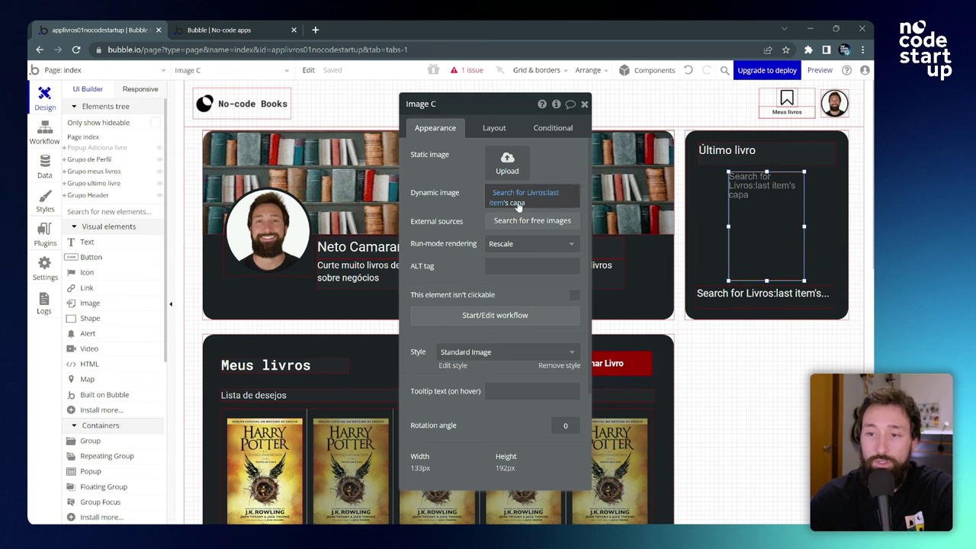
{"action": "right_click", "coordinate": [566, 200]}
{"action": "left_click", "coordinate": [589, 199]}
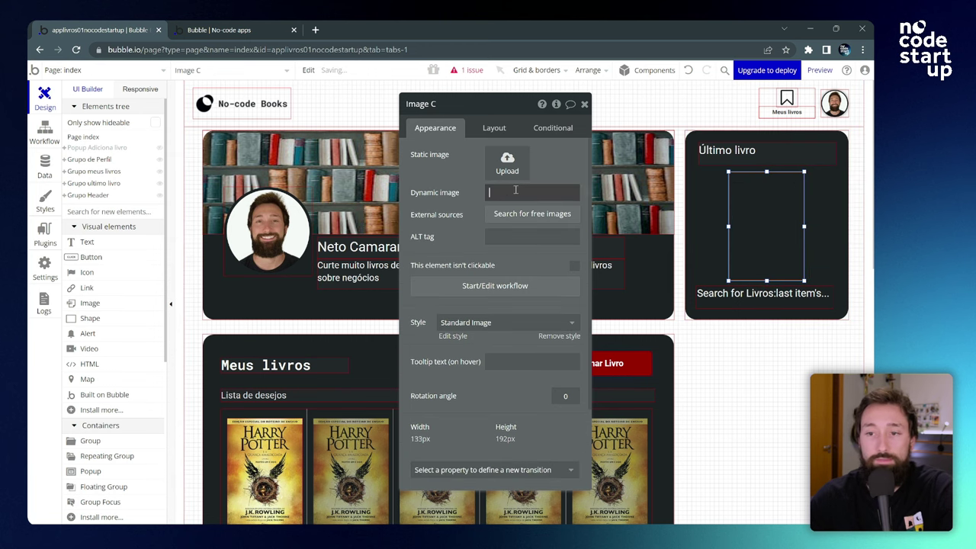
{"action": "left_click", "coordinate": [610, 194]}
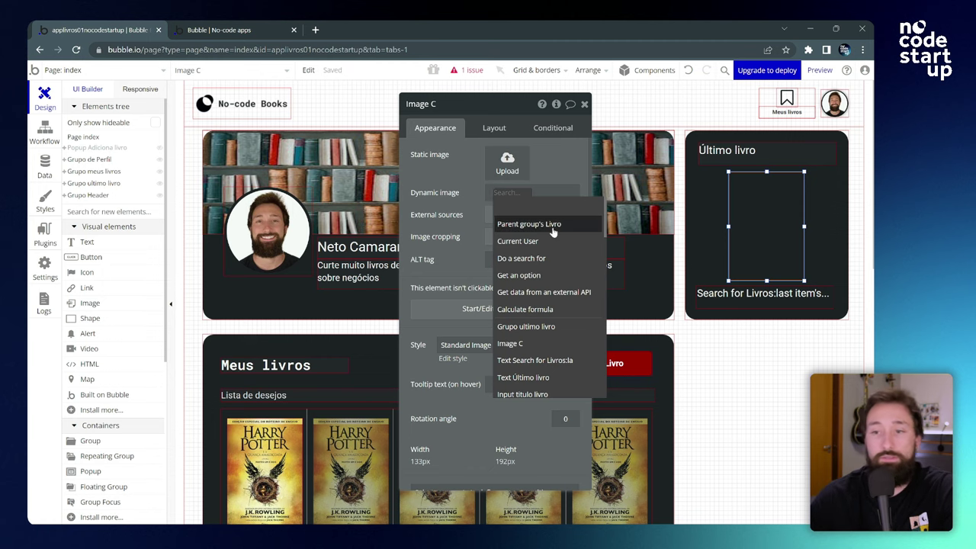
{"action": "mouse_move", "coordinate": [529, 232]}
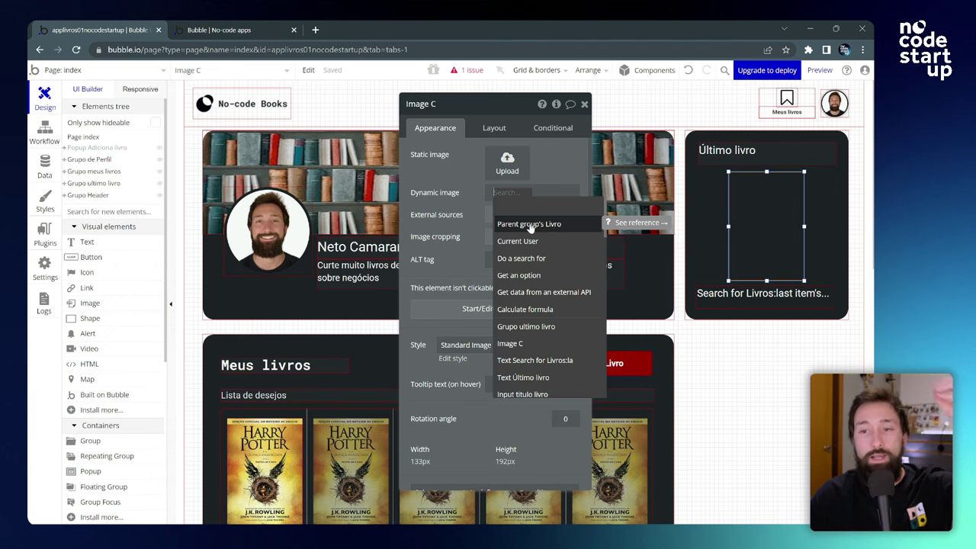
{"action": "left_click", "coordinate": [530, 225]}
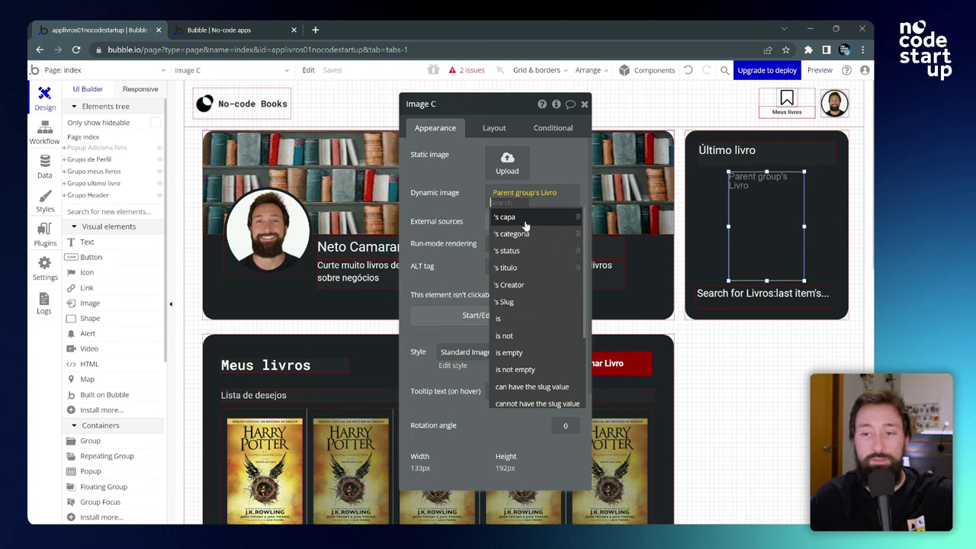
{"action": "left_click", "coordinate": [518, 220]}
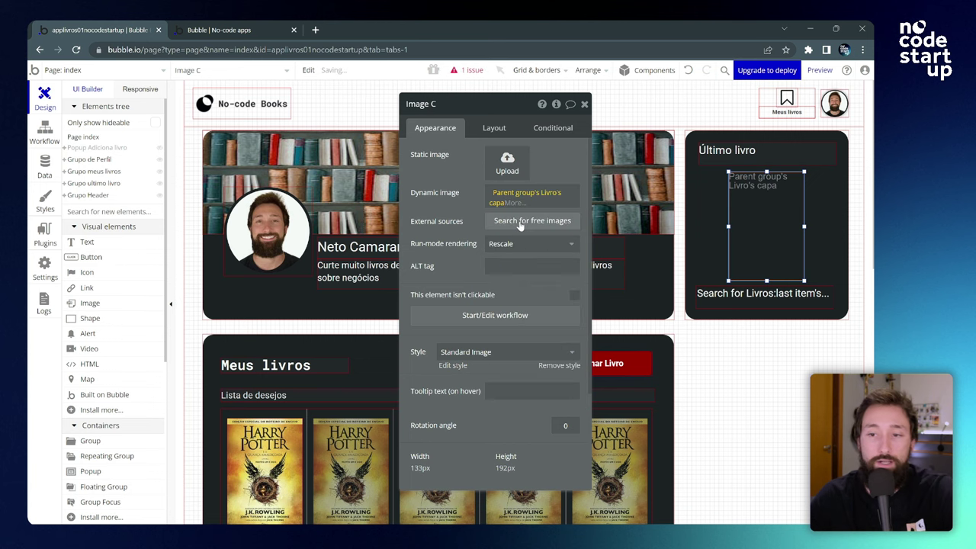
Step: Replace the search expression in the text under the Último livro cover with Parent group's Livro's titulo
{"action": "left_click", "coordinate": [760, 301]}
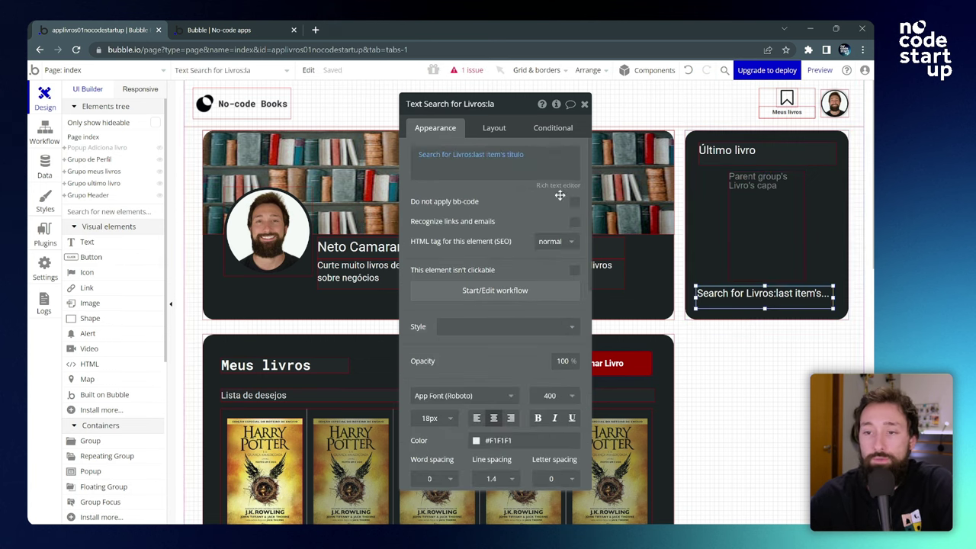
{"action": "left_click", "coordinate": [508, 156]}
{"action": "left_click", "coordinate": [591, 155]}
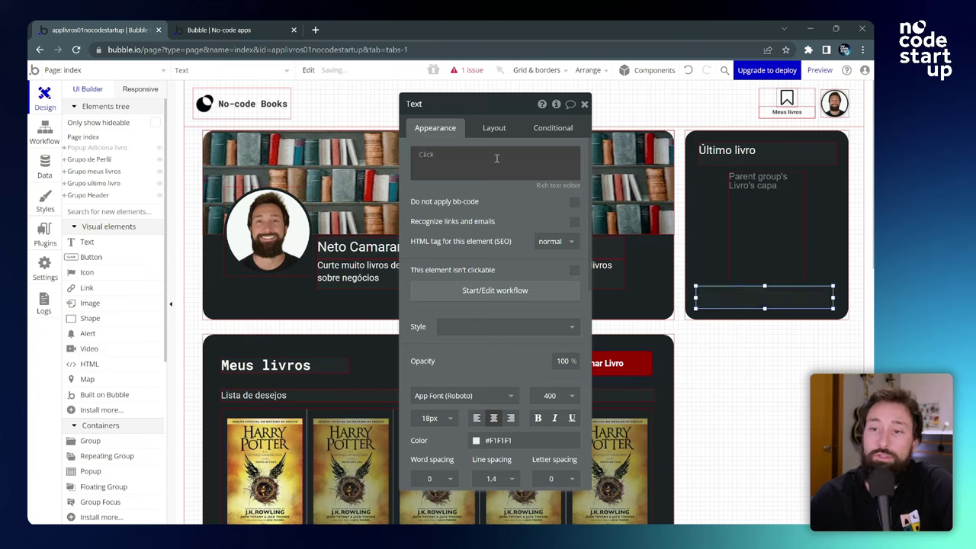
{"action": "left_click", "coordinate": [425, 157]}
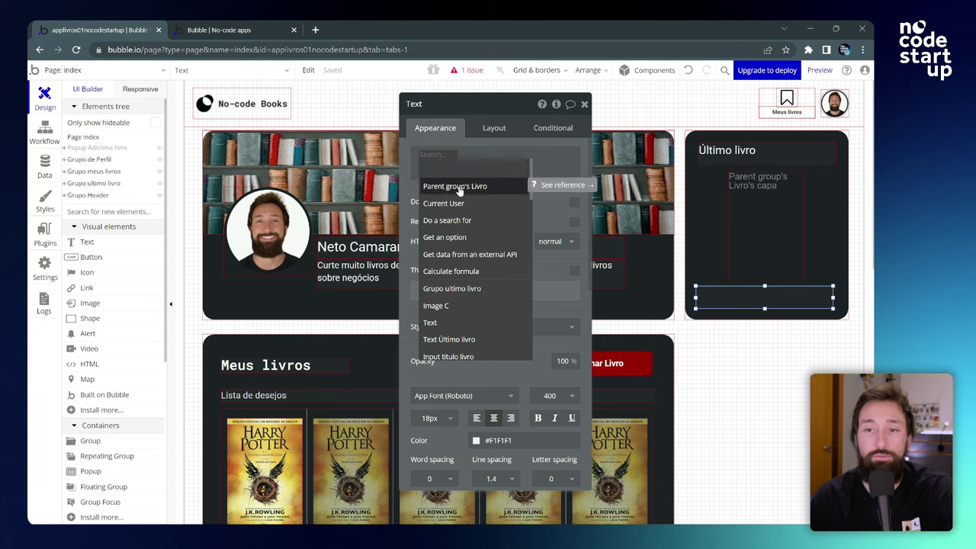
{"action": "left_click", "coordinate": [458, 190]}
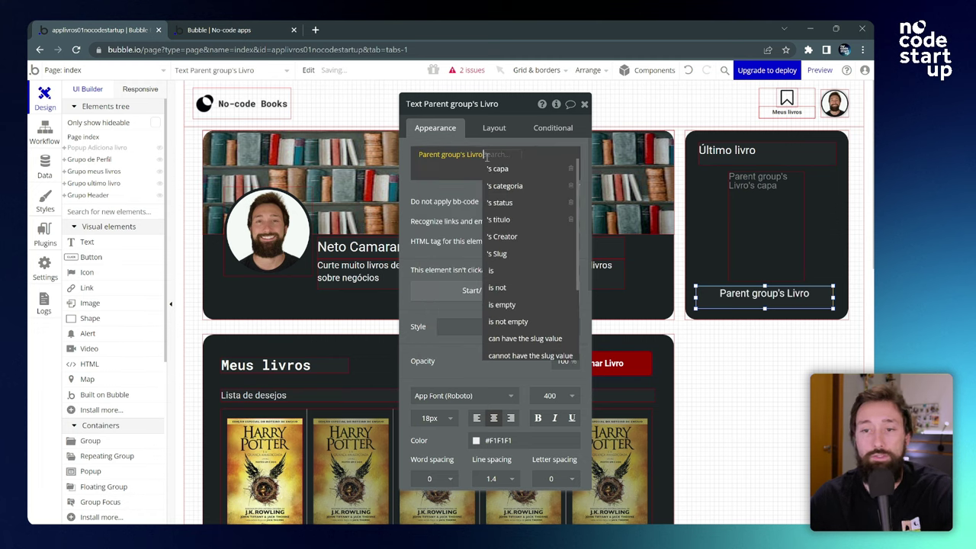
{"action": "left_click", "coordinate": [503, 220]}
Step: Refresh the page preview and inspect the Último livro group's Livro fields in the debugger, then stop inspecting
{"action": "left_click", "coordinate": [219, 29]}
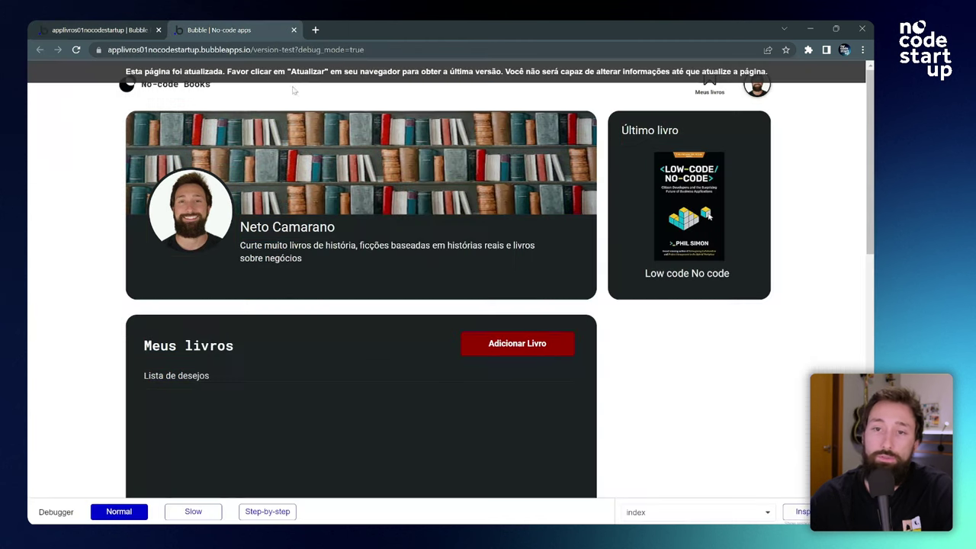
{"action": "left_click", "coordinate": [290, 75]}
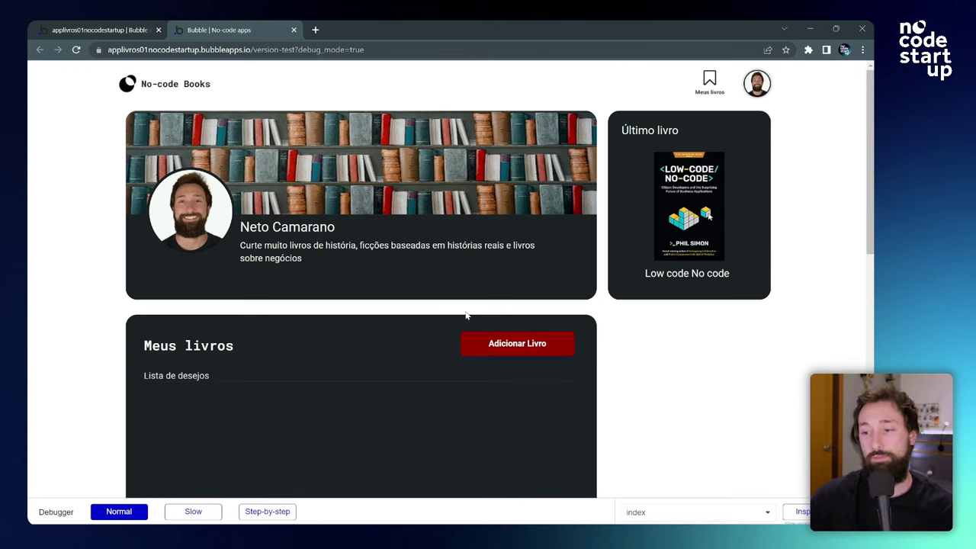
{"action": "left_click", "coordinate": [802, 513]}
{"action": "left_click", "coordinate": [625, 192]}
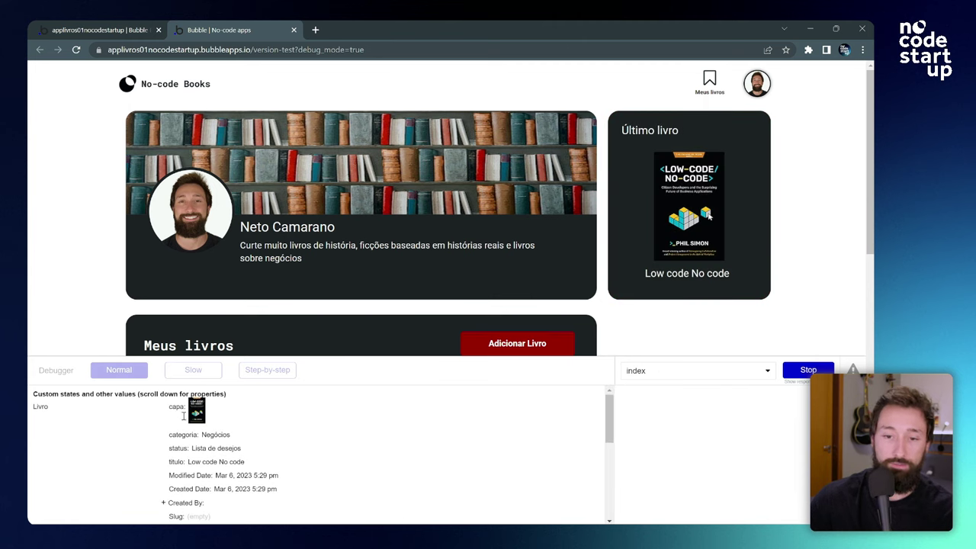
{"action": "scroll", "coordinate": [183, 415], "scroll_direction": "down", "scroll_amount": 2}
{"action": "scroll", "coordinate": [191, 414], "scroll_direction": "up", "scroll_amount": 2}
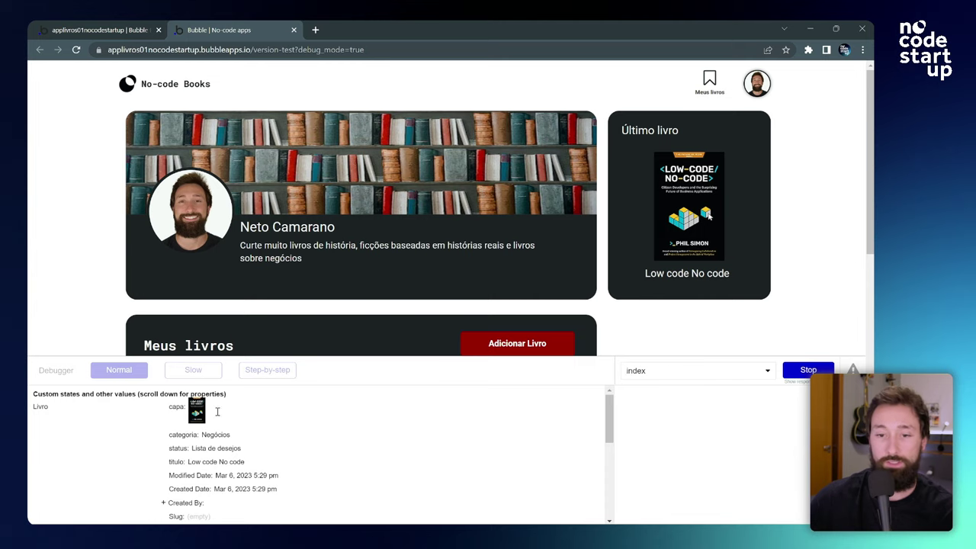
{"action": "scroll", "coordinate": [206, 421], "scroll_direction": "down", "scroll_amount": 2}
{"action": "scroll", "coordinate": [206, 421], "scroll_direction": "up", "scroll_amount": 2}
{"action": "left_click_drag", "start_coordinate": [201, 435], "coordinate": [249, 463]}
{"action": "left_click_drag", "start_coordinate": [189, 462], "coordinate": [234, 462]}
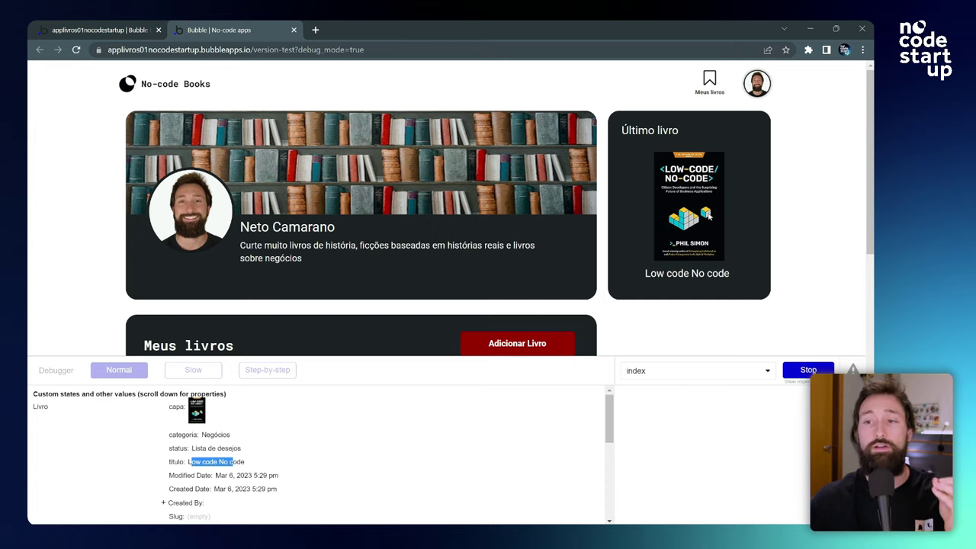
{"action": "left_click", "coordinate": [808, 370]}
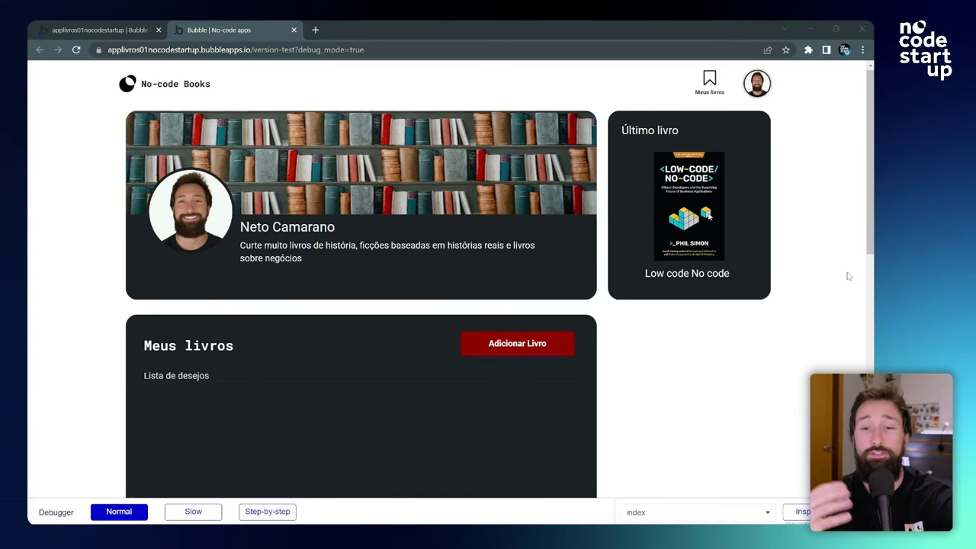
Step: Look over the Meus livros section in the preview and editor, and open the Lista de desejos repeating group's content type options
{"action": "scroll", "coordinate": [280, 379], "scroll_direction": "down", "scroll_amount": 1}
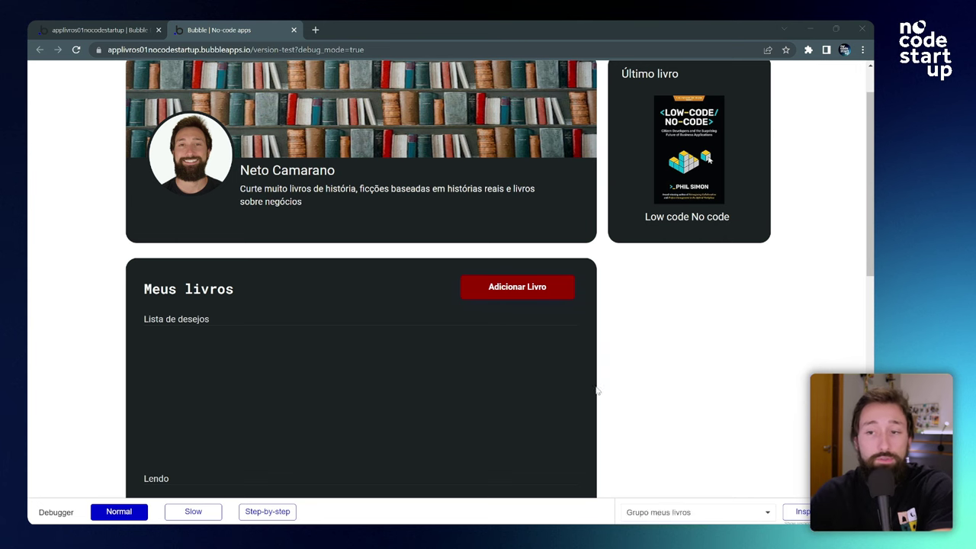
{"action": "scroll", "coordinate": [557, 281], "scroll_direction": "up", "scroll_amount": 1}
{"action": "key", "text": "ctrl+shift+Tab"}
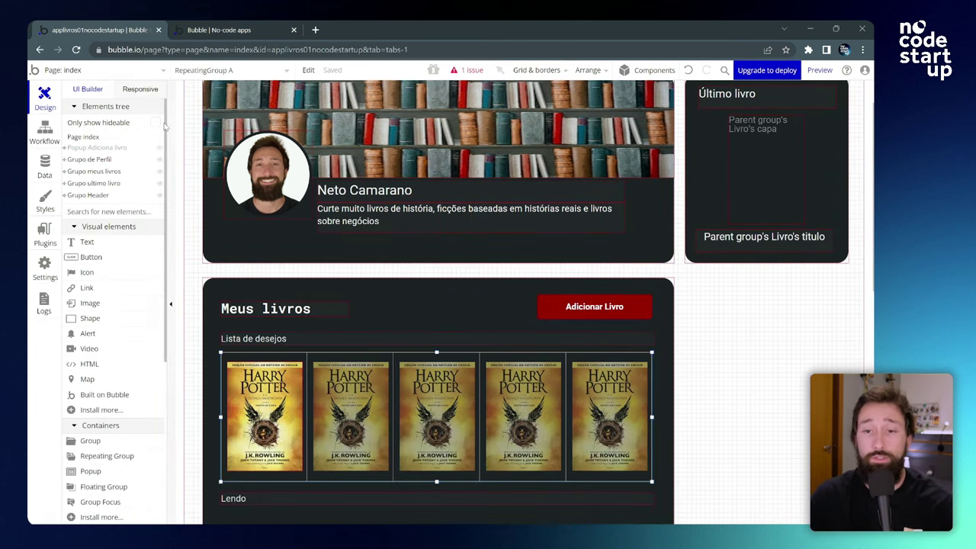
{"action": "scroll", "coordinate": [240, 224], "scroll_direction": "down", "scroll_amount": 3}
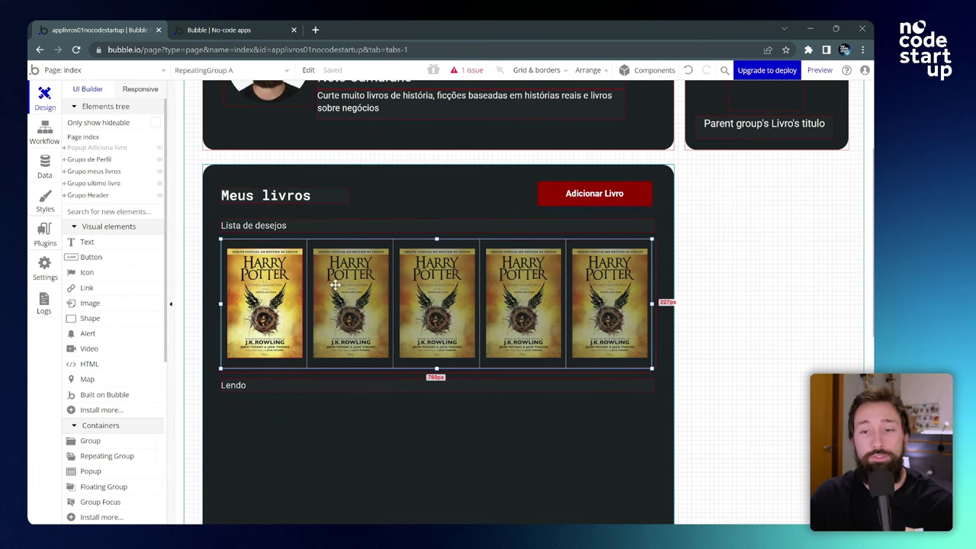
{"action": "scroll", "coordinate": [341, 305], "scroll_direction": "up", "scroll_amount": 1}
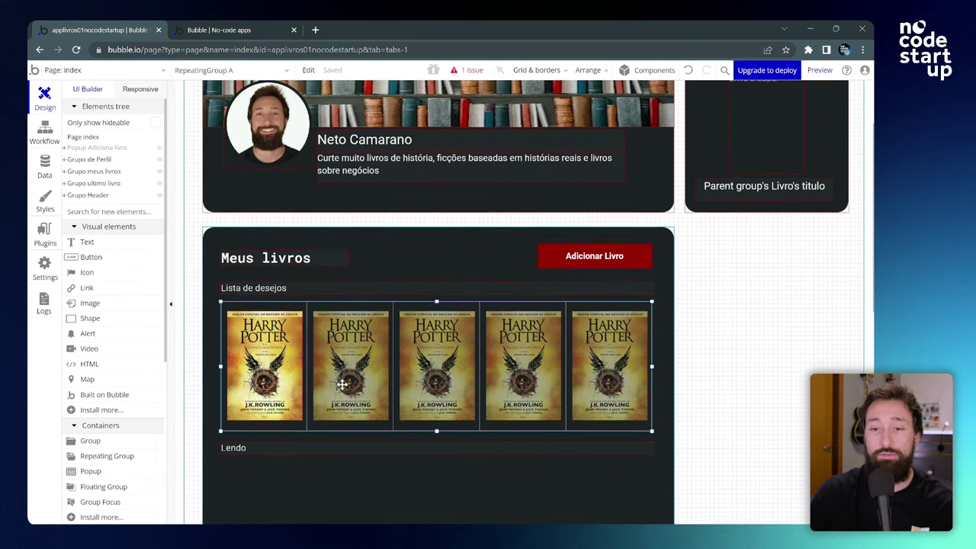
{"action": "scroll", "coordinate": [344, 386], "scroll_direction": "up", "scroll_amount": 1}
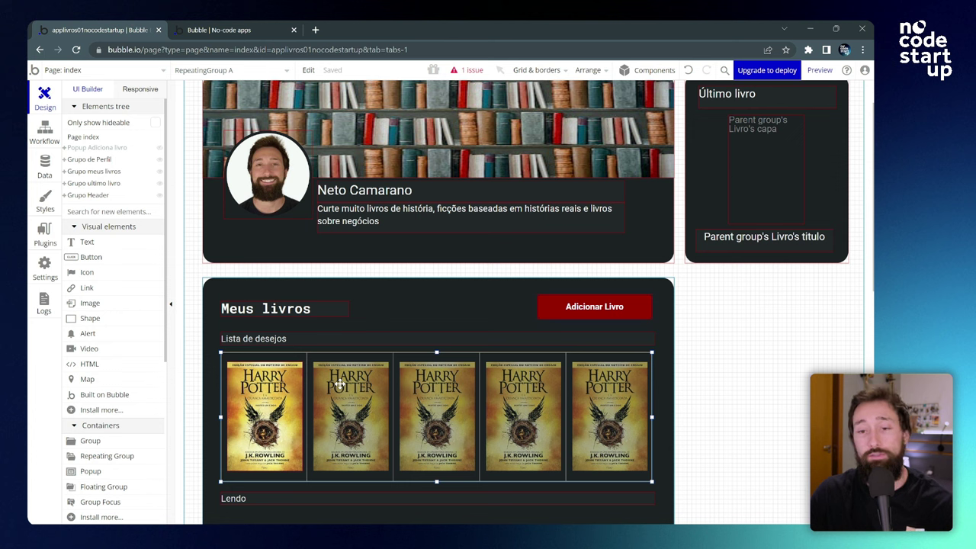
{"action": "double_click", "coordinate": [338, 381]}
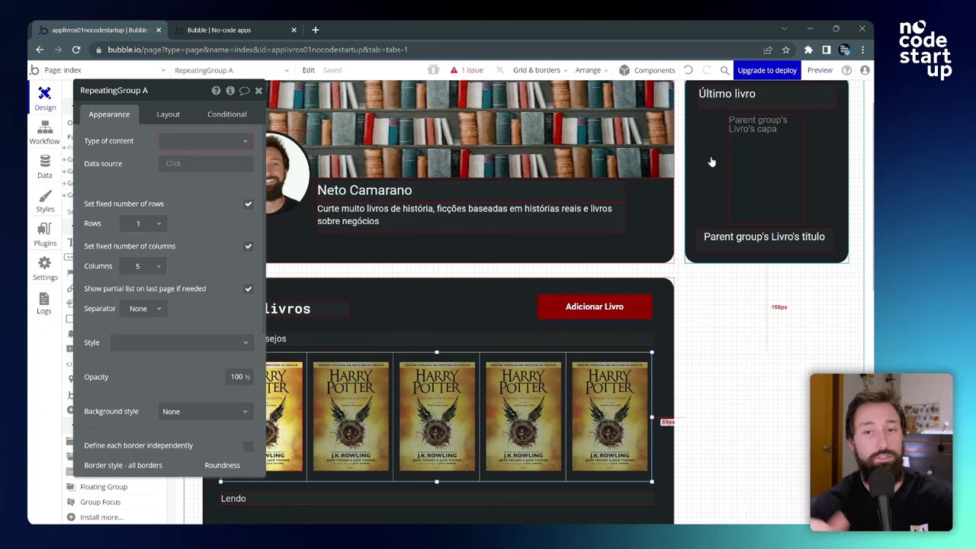
{"action": "left_click_drag", "start_coordinate": [138, 90], "coordinate": [122, 84]}
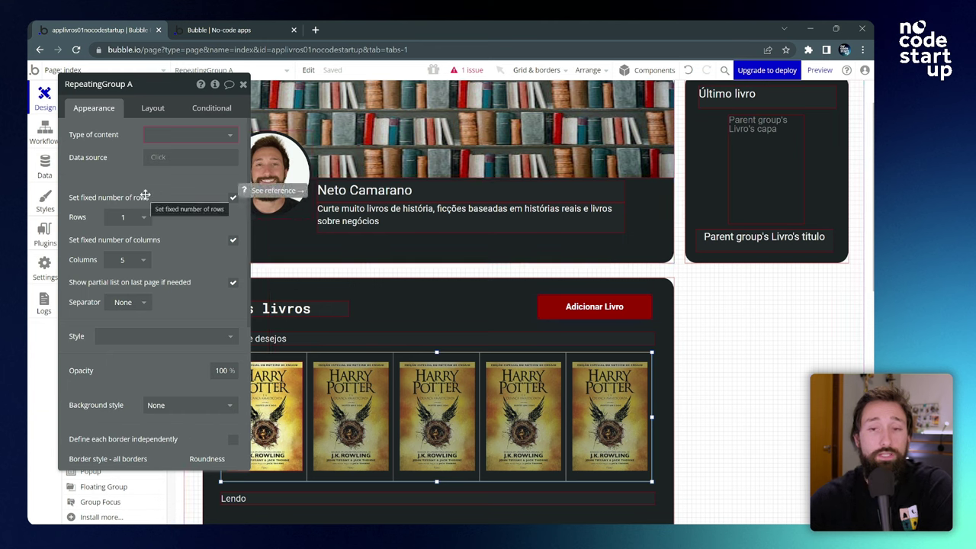
{"action": "left_click", "coordinate": [186, 135]}
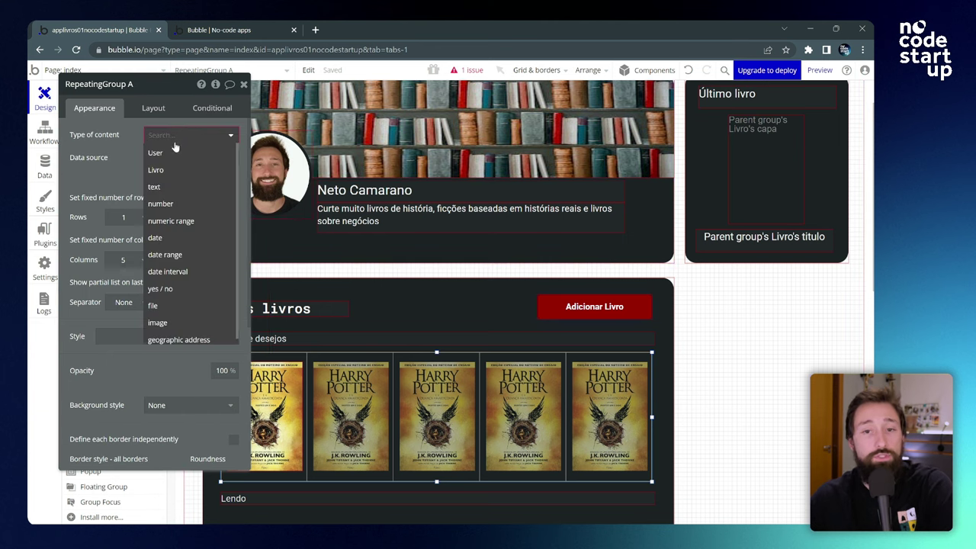
{"action": "left_click", "coordinate": [113, 145]}
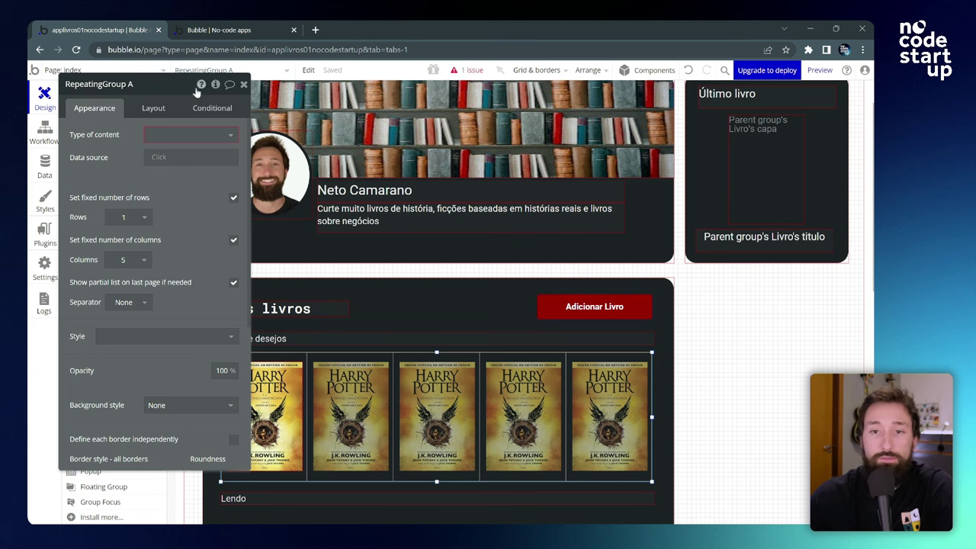
Step: Review the issue reported for the page, open the repeating group it refers to, and close the issue list
{"action": "left_click", "coordinate": [468, 70]}
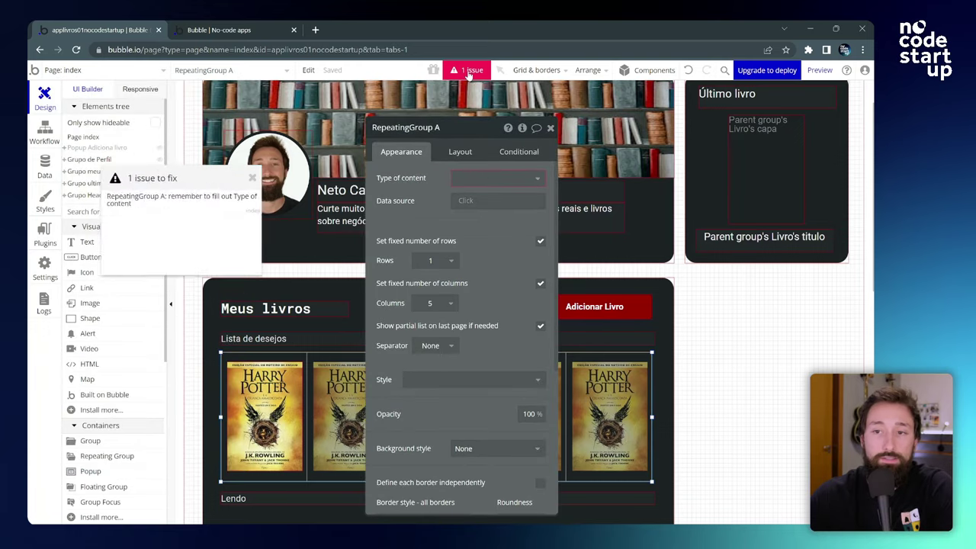
{"action": "left_click_drag", "start_coordinate": [170, 186], "coordinate": [241, 157]}
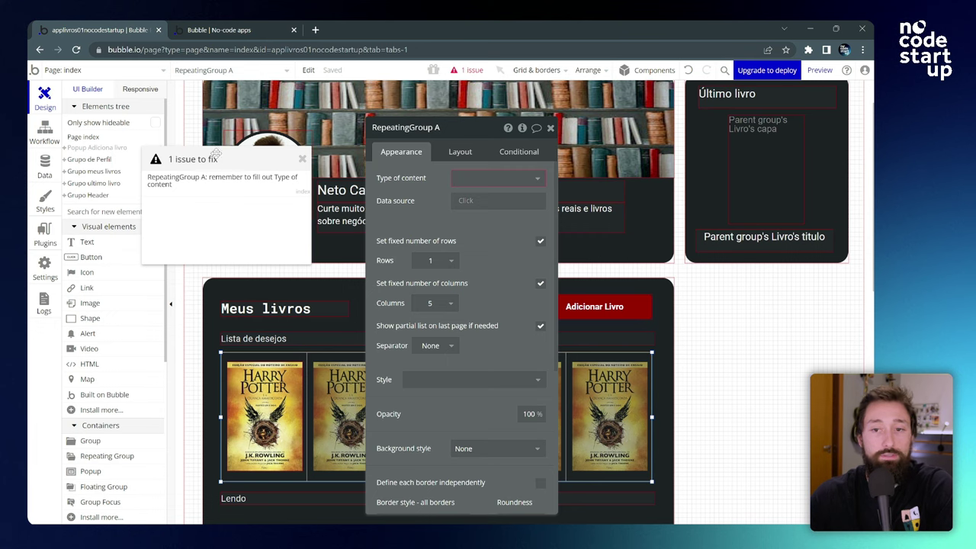
{"action": "left_click_drag", "start_coordinate": [217, 153], "coordinate": [169, 147]}
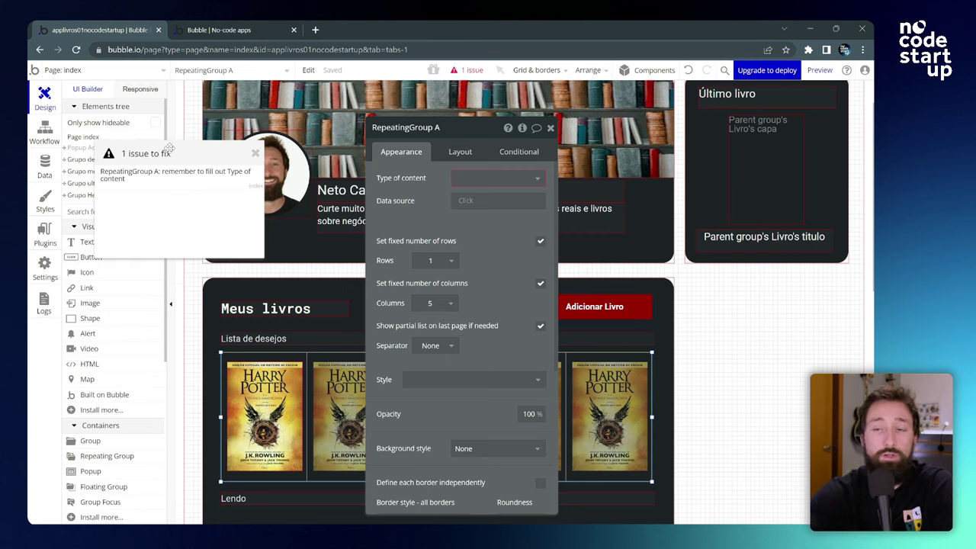
{"action": "left_click", "coordinate": [165, 186]}
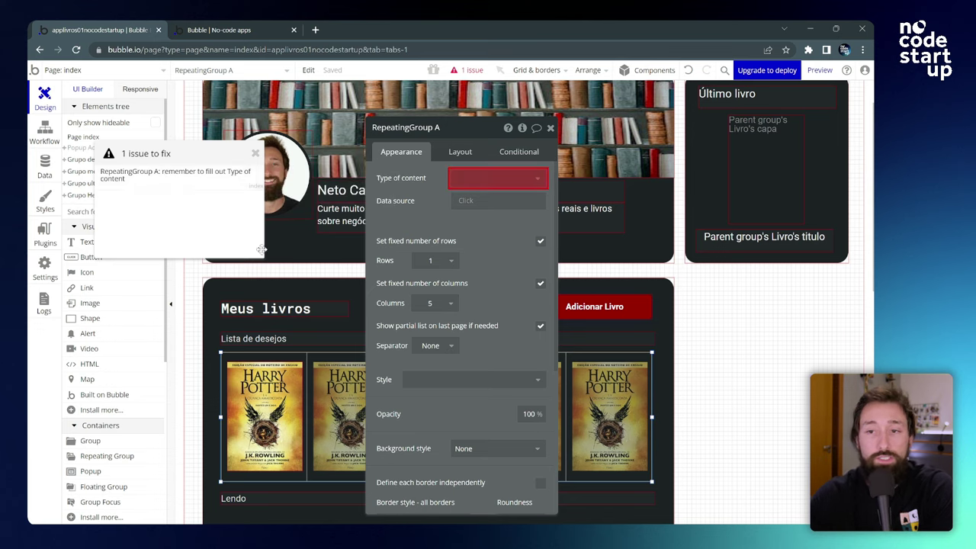
{"action": "left_click", "coordinate": [550, 130]}
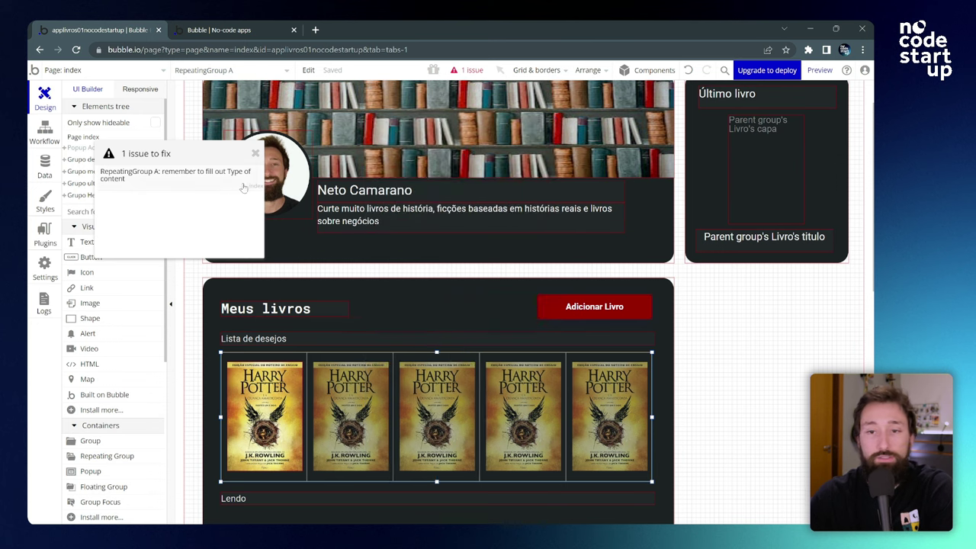
{"action": "left_click", "coordinate": [186, 181]}
{"action": "left_click_drag", "start_coordinate": [473, 134], "coordinate": [443, 131]}
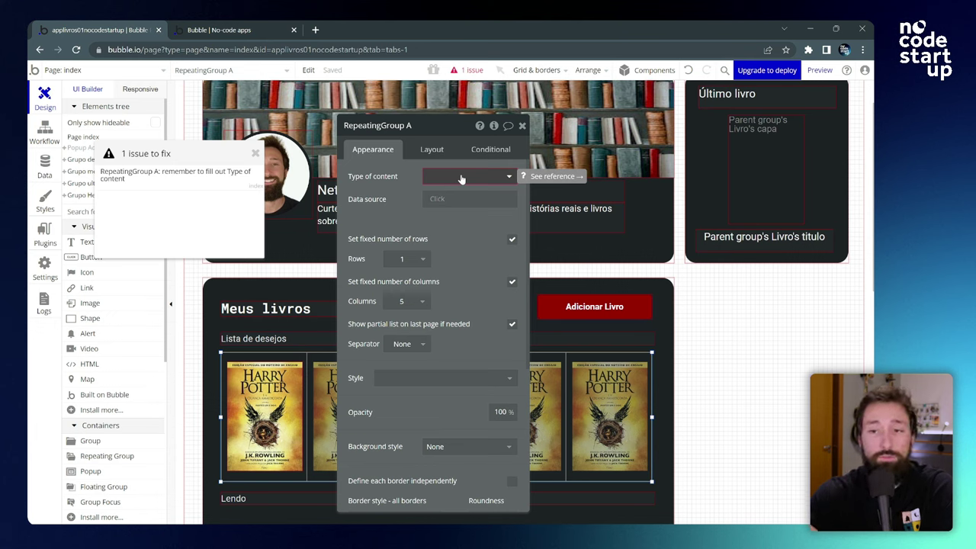
{"action": "mouse_move", "coordinate": [196, 153]}
{"action": "left_mouse_down"}
{"action": "mouse_move", "coordinate": [215, 160]}
{"action": "mouse_move", "coordinate": [201, 139]}
{"action": "mouse_move", "coordinate": [200, 151]}
{"action": "left_mouse_up"}
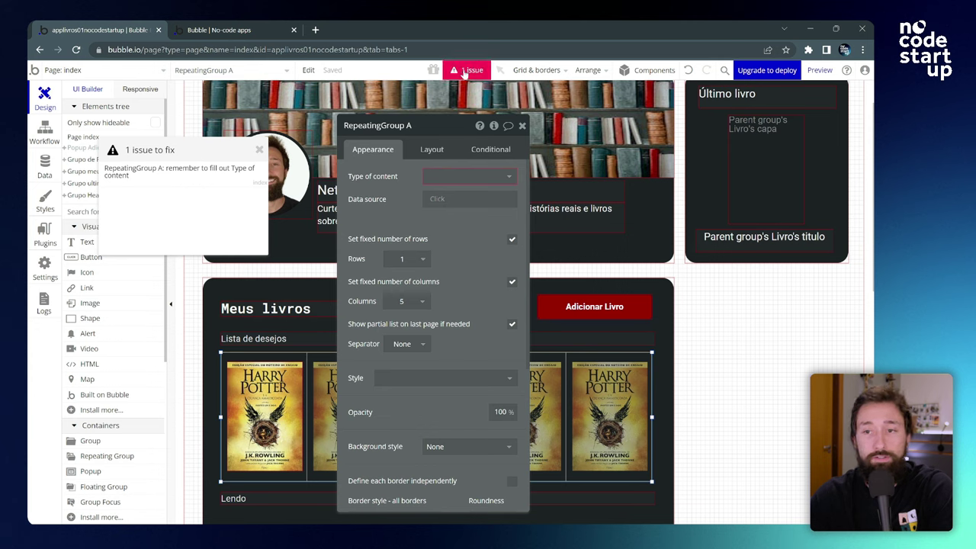
{"action": "mouse_move", "coordinate": [462, 71]}
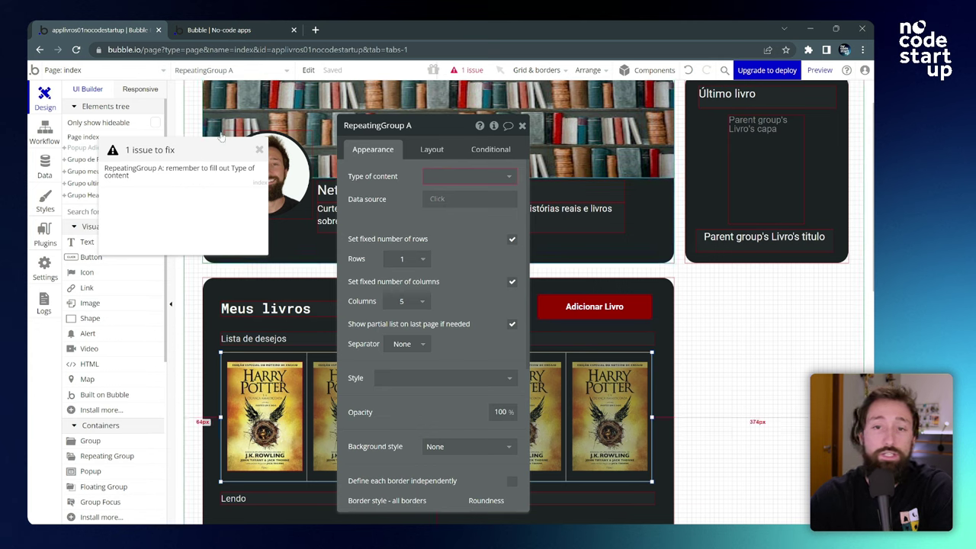
{"action": "left_click_drag", "start_coordinate": [250, 153], "coordinate": [258, 145]}
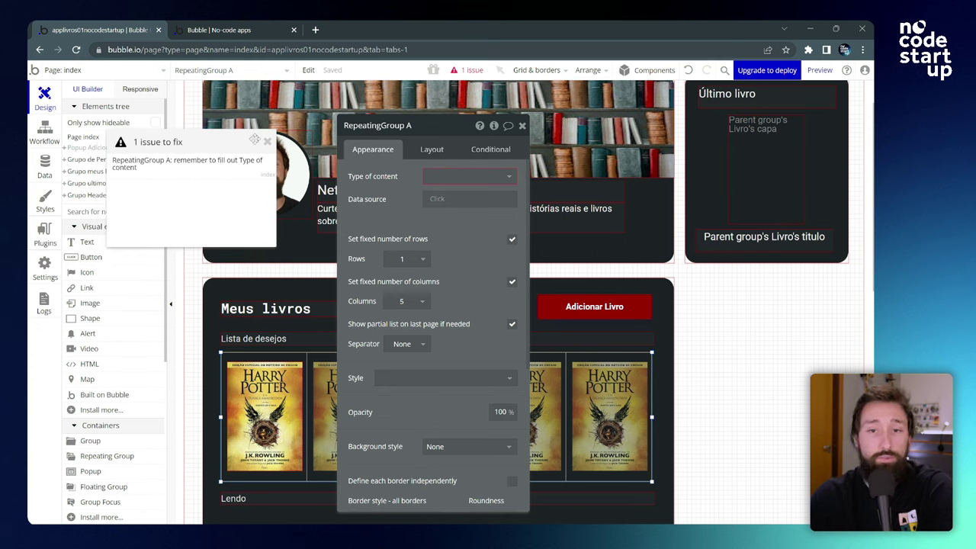
{"action": "left_click_drag", "start_coordinate": [188, 148], "coordinate": [174, 146]}
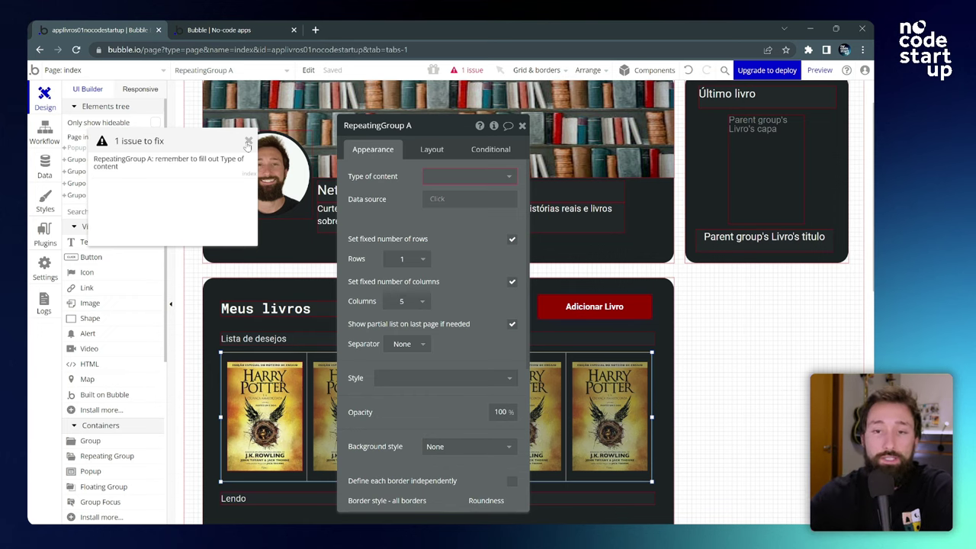
{"action": "left_click_drag", "start_coordinate": [249, 145], "coordinate": [288, 142]}
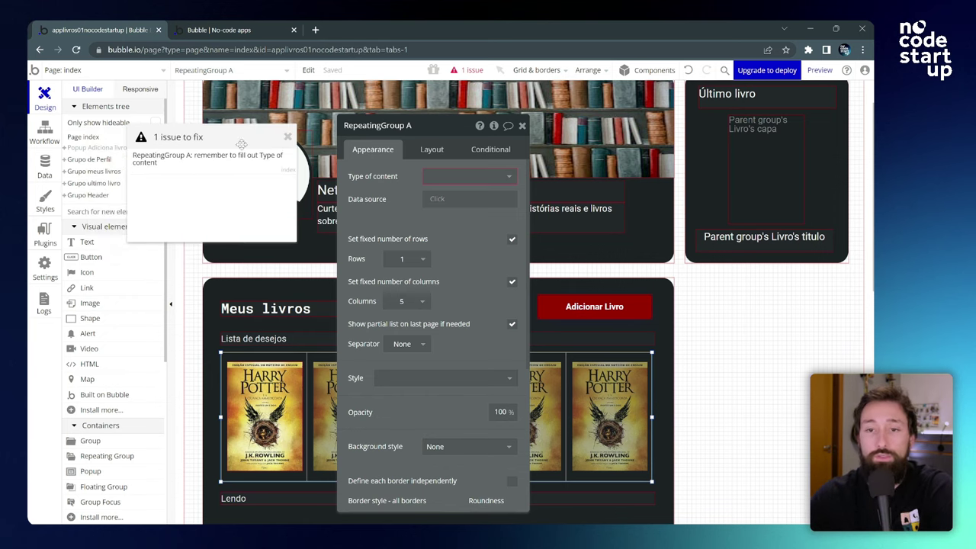
{"action": "left_click", "coordinate": [289, 140]}
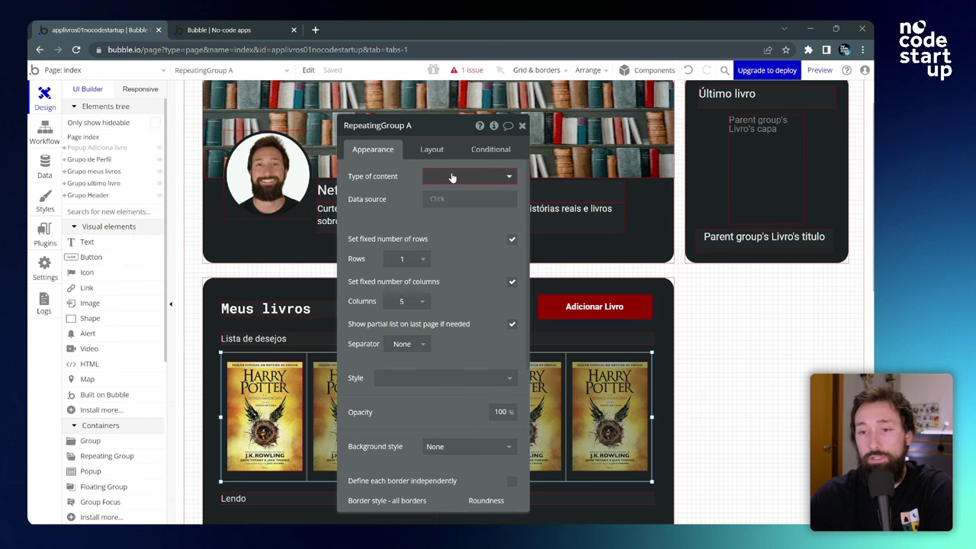
Step: Set the type of content of the Lista de desejos repeating group to Livro
{"action": "left_click_drag", "start_coordinate": [452, 177], "coordinate": [148, 157]}
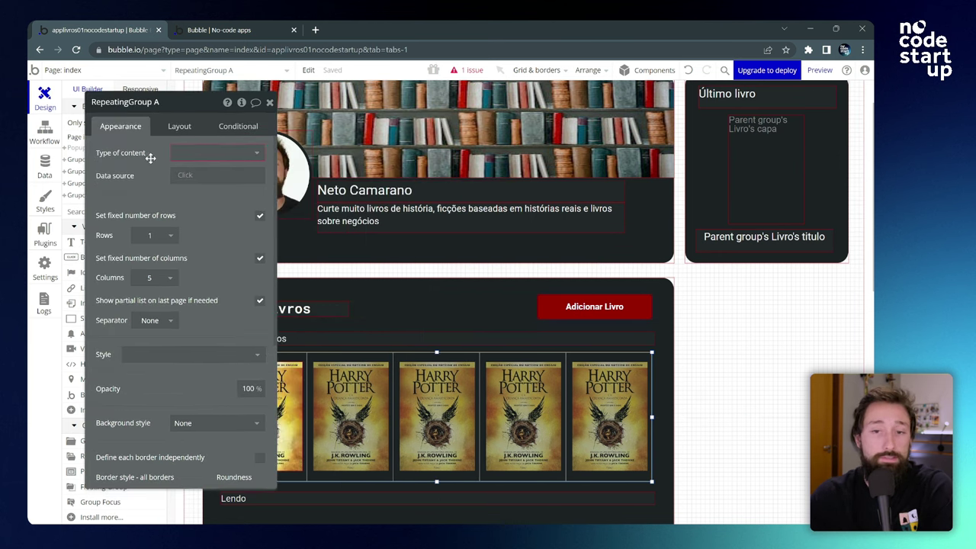
{"action": "left_click", "coordinate": [232, 155]}
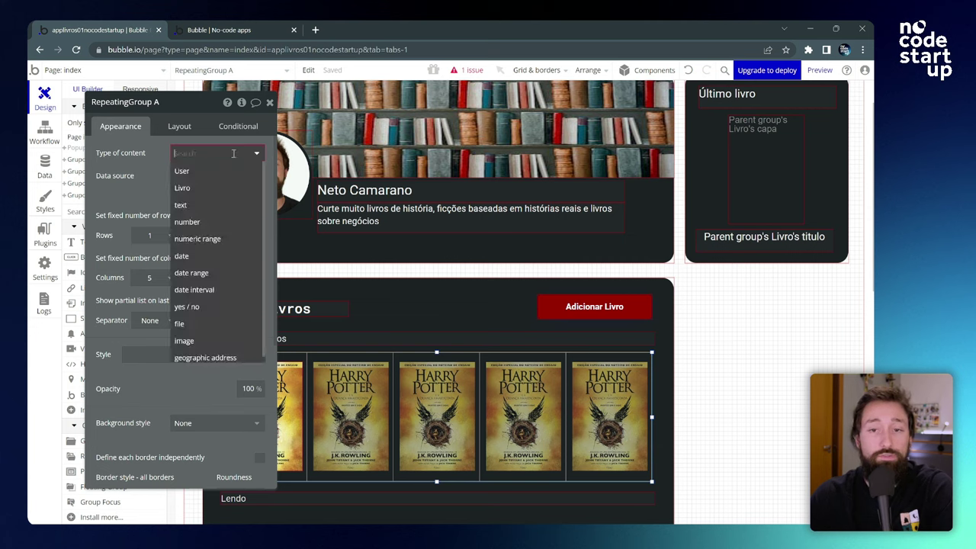
{"action": "left_click", "coordinate": [192, 191]}
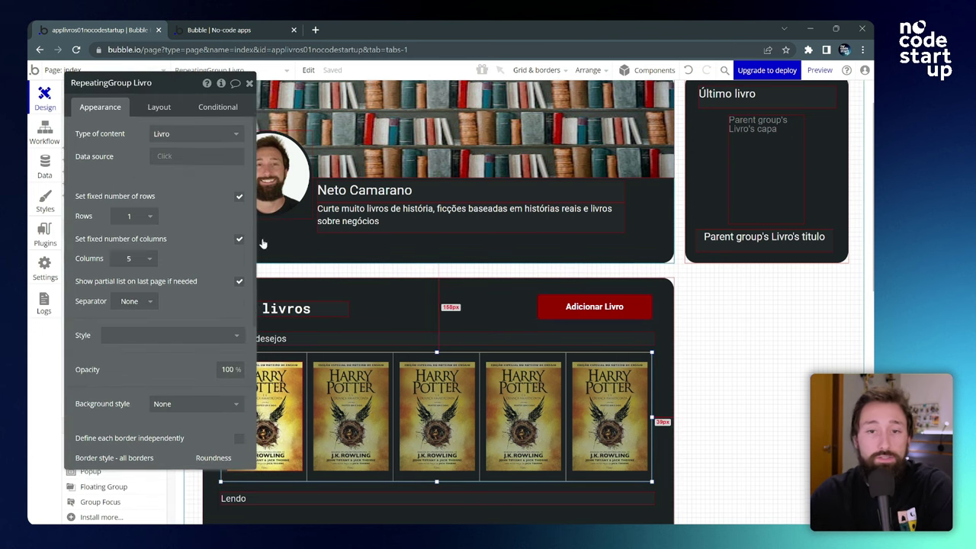
Step: Set the Lista de desejos repeating group's data source to Do a search for with type Livro
{"action": "left_click_drag", "start_coordinate": [113, 163], "coordinate": [133, 176]}
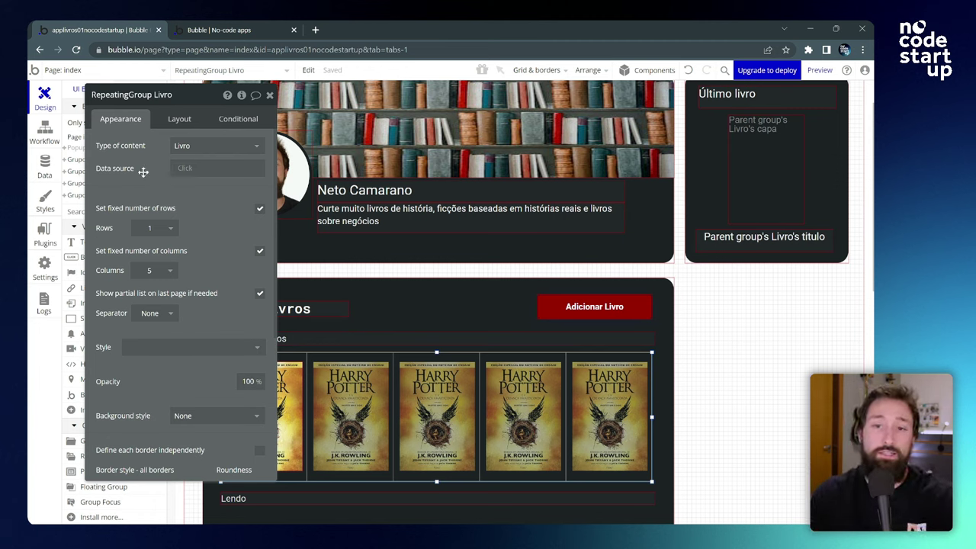
{"action": "left_click", "coordinate": [187, 168]}
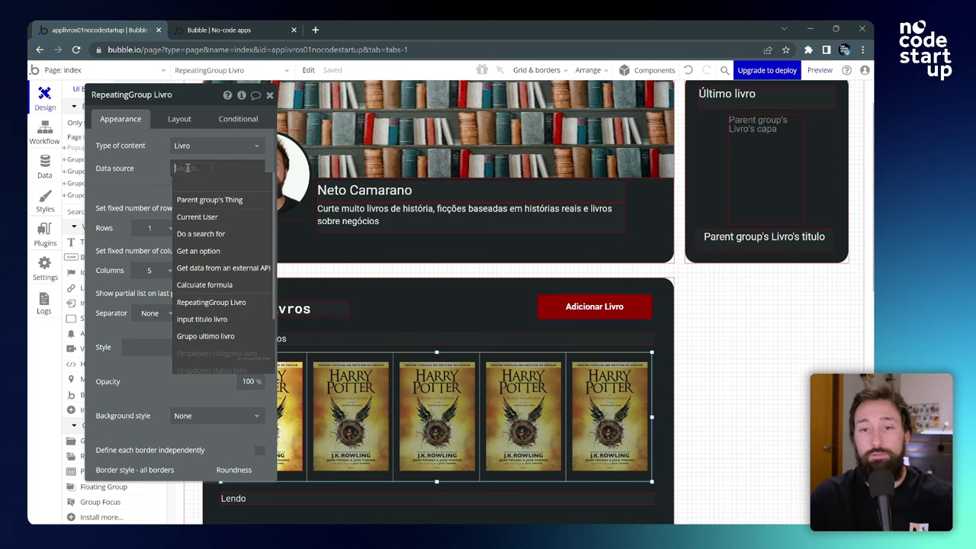
{"action": "left_click", "coordinate": [211, 234]}
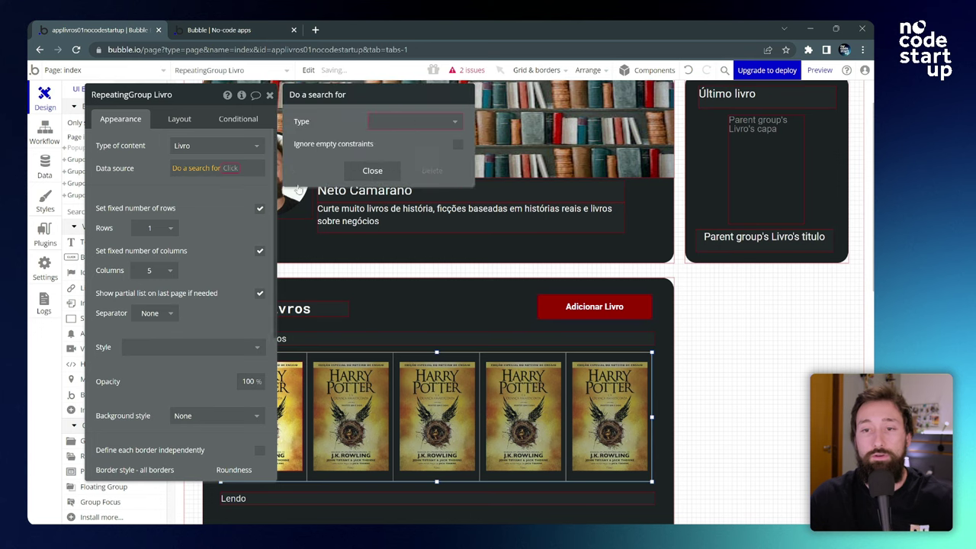
{"action": "left_click", "coordinate": [408, 122]}
{"action": "left_click", "coordinate": [389, 158]}
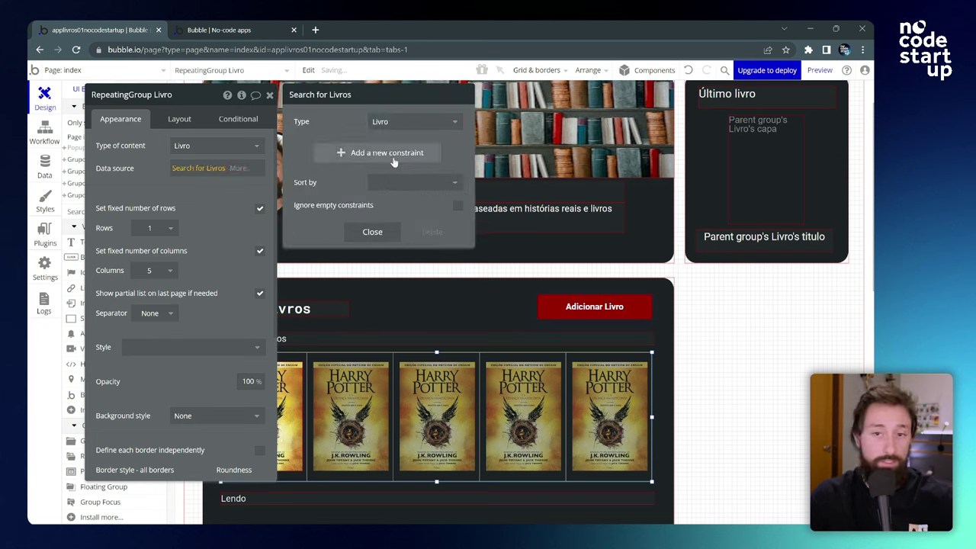
{"action": "left_click", "coordinate": [175, 193]}
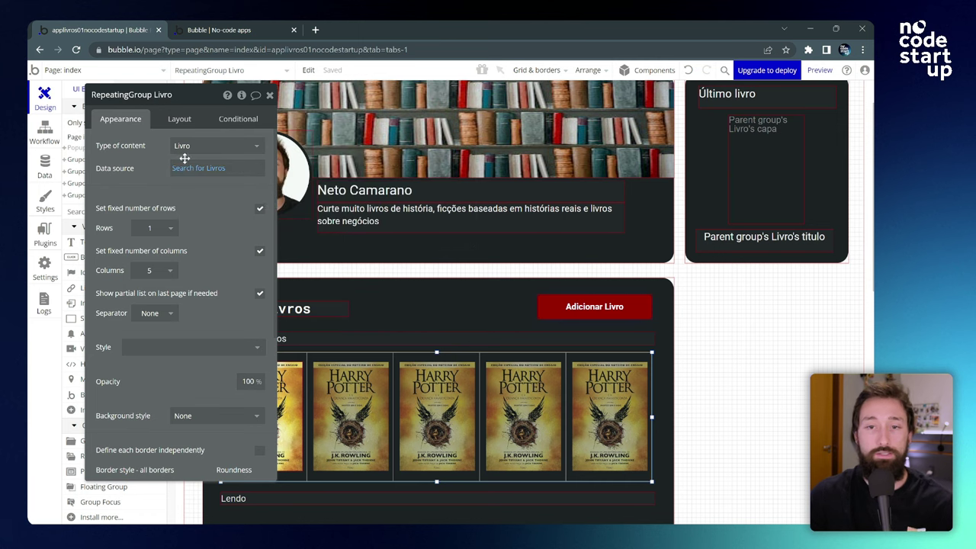
Step: Close the repeating group's properties and check the Lista de desejos list in the page preview
{"action": "left_click", "coordinate": [269, 95]}
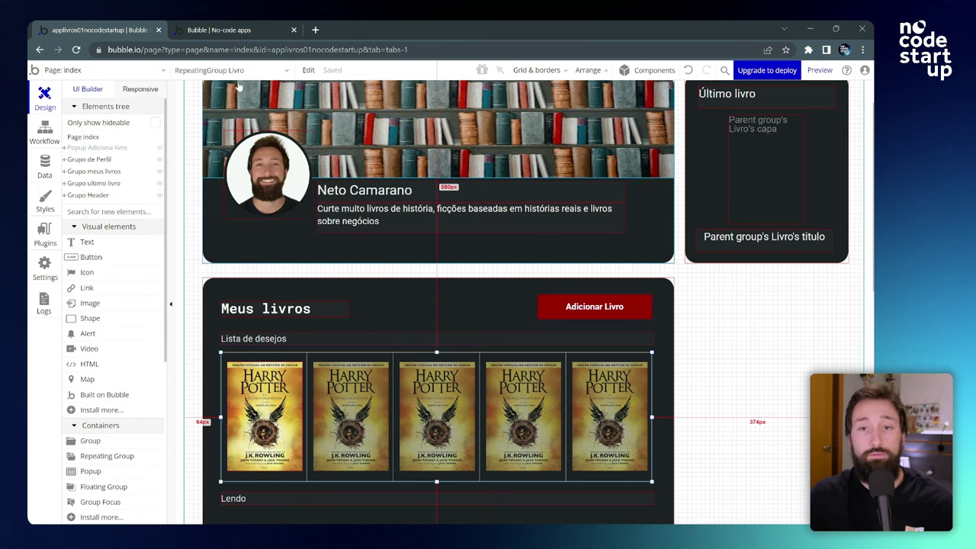
{"action": "left_click", "coordinate": [229, 29]}
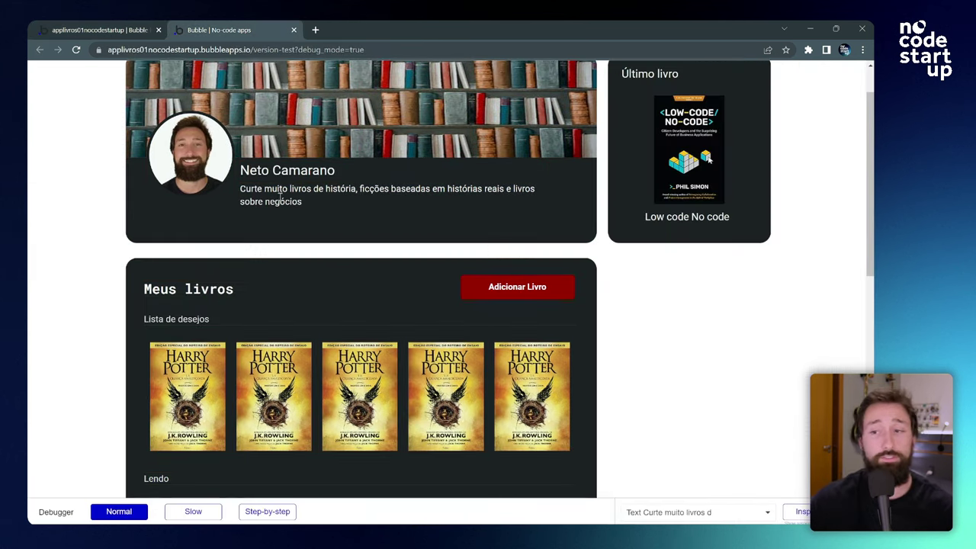
{"action": "scroll", "coordinate": [259, 206], "scroll_direction": "up", "scroll_amount": 2}
{"action": "scroll", "coordinate": [238, 249], "scroll_direction": "down", "scroll_amount": 2}
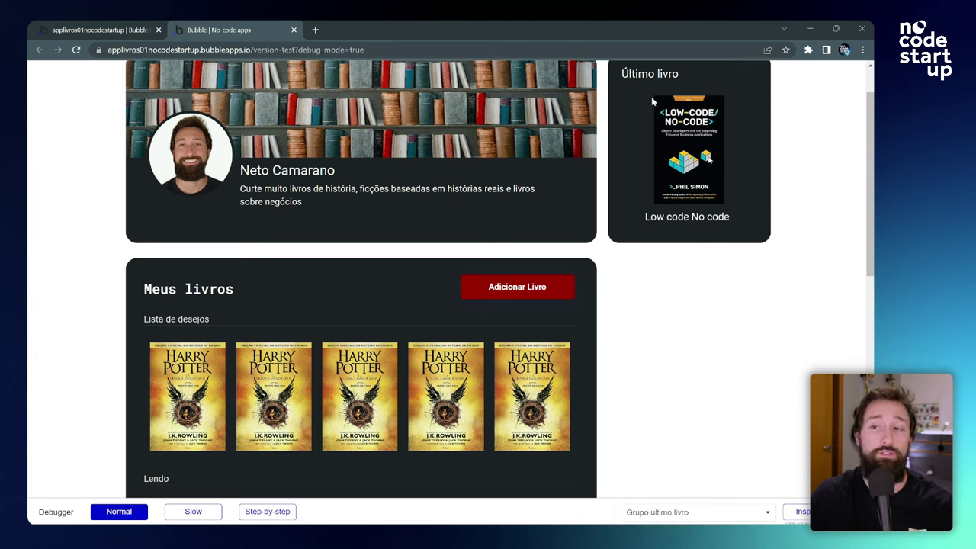
Step: Clear the fixed Harry Potter cover from the image in the first cell of the Lista de desejos repeating group
{"action": "left_click", "coordinate": [145, 29]}
{"action": "scroll", "coordinate": [303, 269], "scroll_direction": "down", "scroll_amount": 1}
{"action": "double_click", "coordinate": [286, 297]}
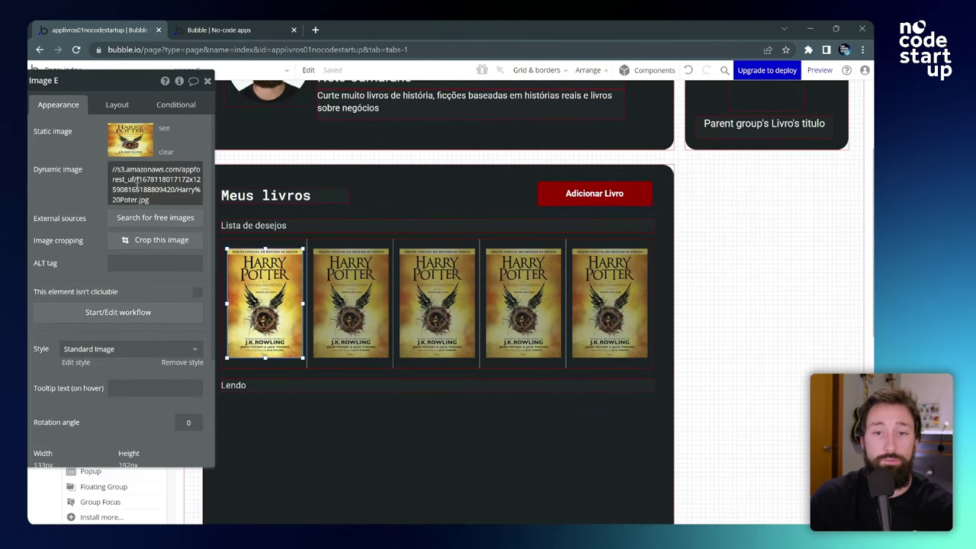
{"action": "left_click", "coordinate": [140, 175]}
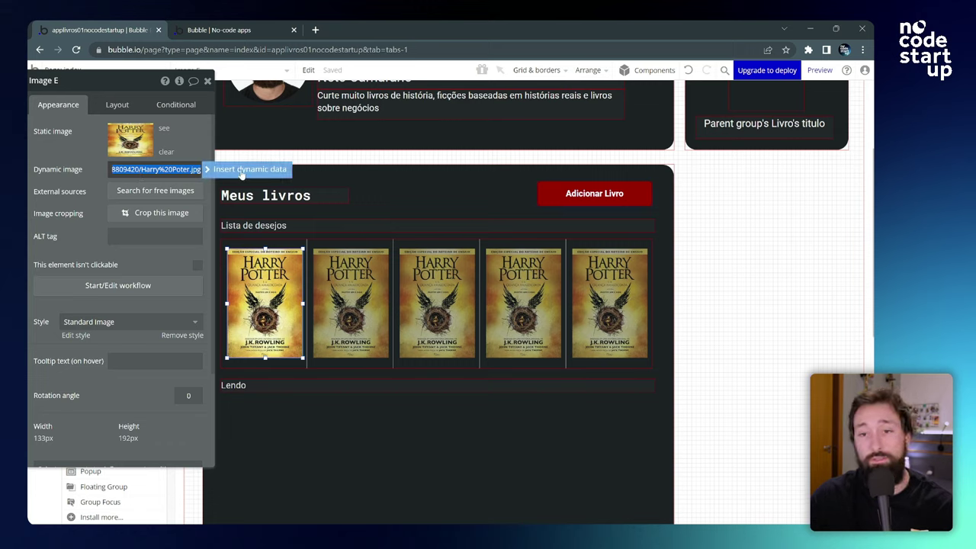
{"action": "key", "text": "BackSpace"}
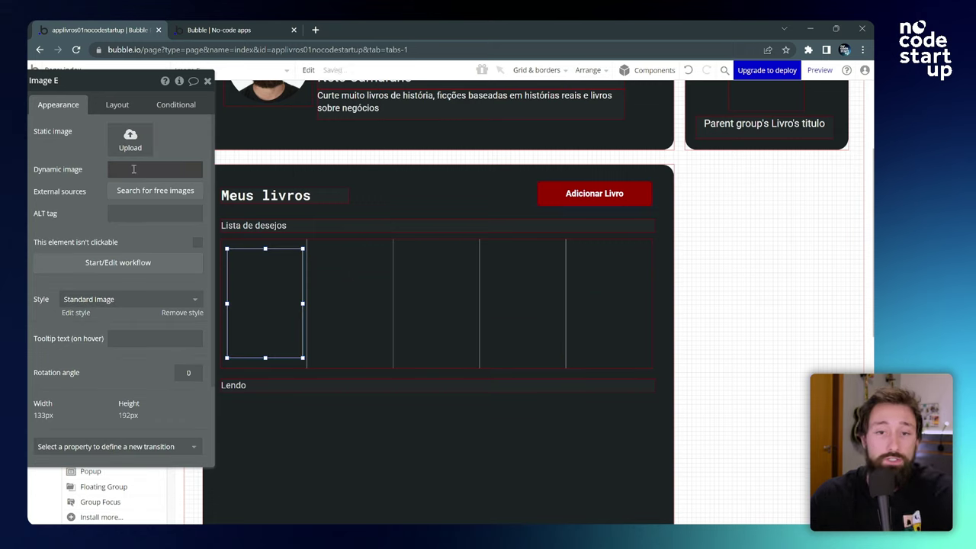
Step: Set the cell image's dynamic source to Current cell's Livro's capa
{"action": "left_click_drag", "start_coordinate": [70, 164], "coordinate": [102, 164]}
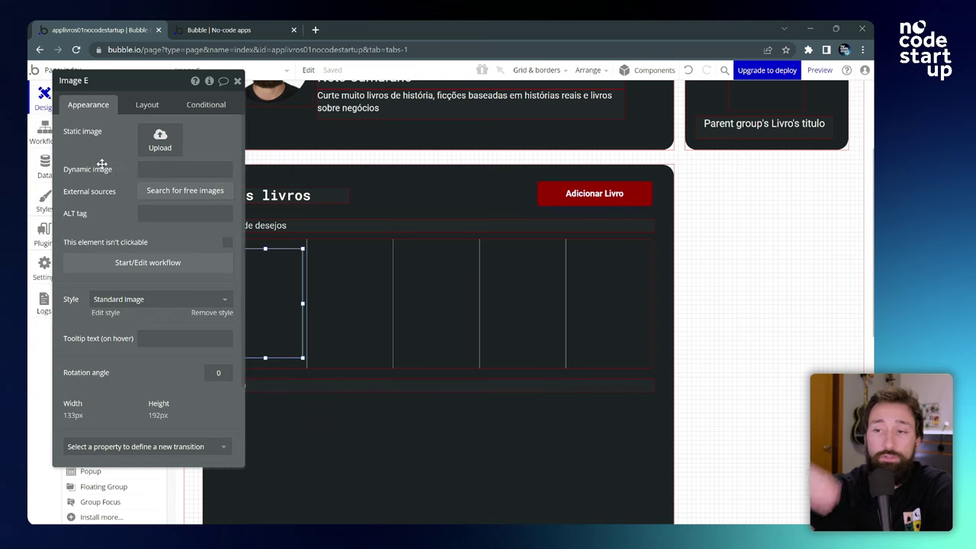
{"action": "left_click", "coordinate": [183, 169]}
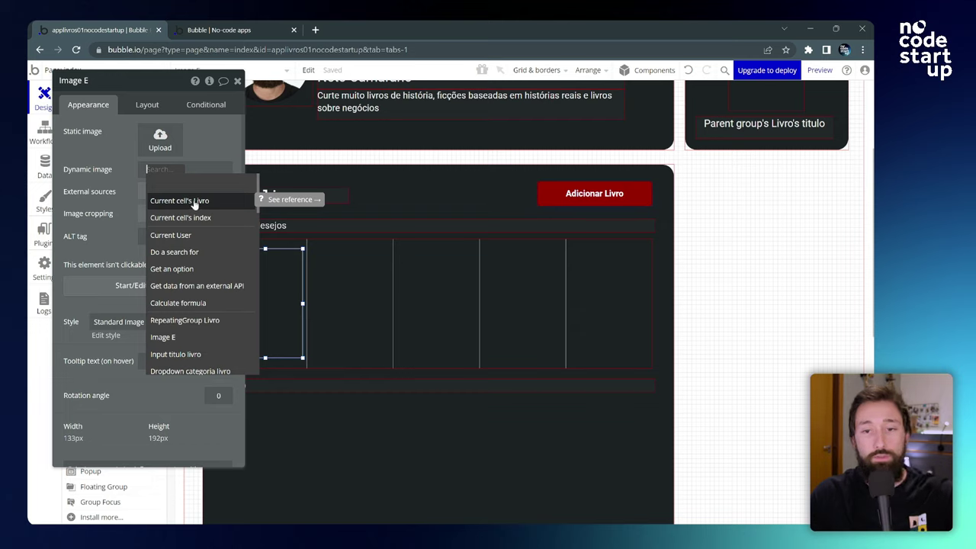
{"action": "left_click", "coordinate": [193, 201]}
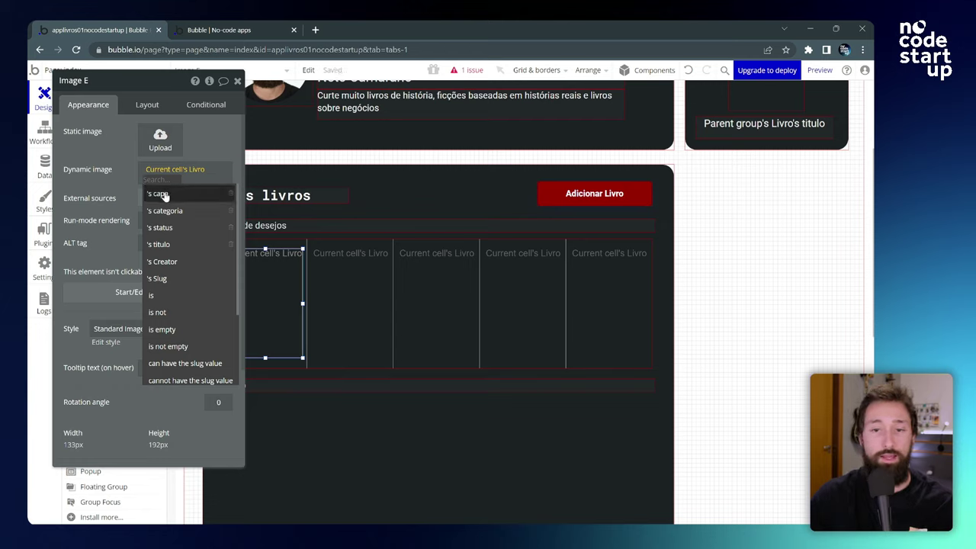
{"action": "left_click", "coordinate": [160, 194]}
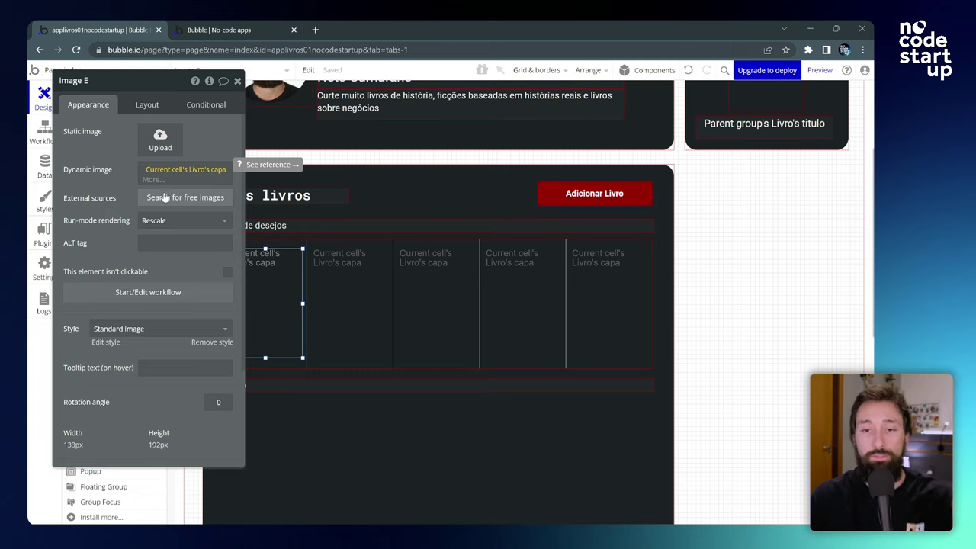
{"action": "left_click", "coordinate": [115, 158]}
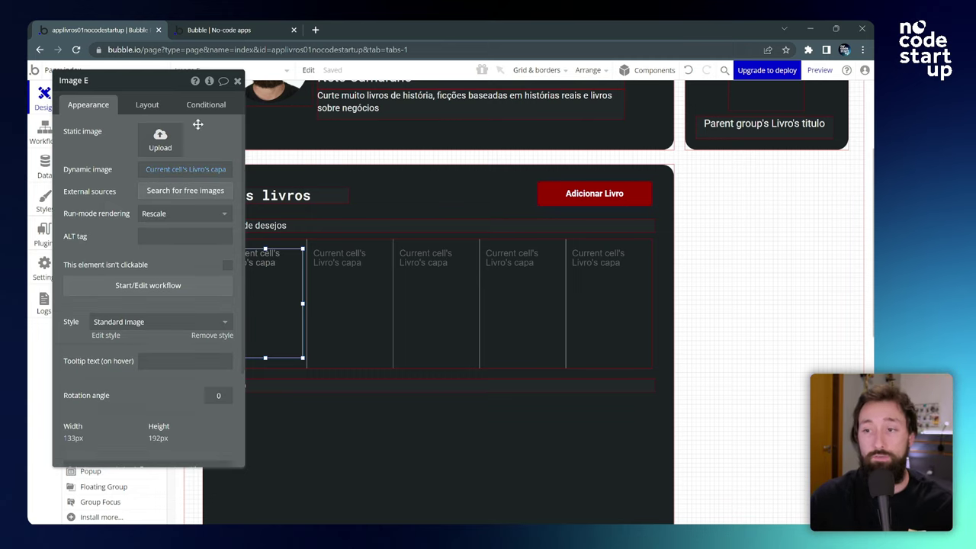
Step: Preview the Lista de desejos covers and compare them with the status values of the All Livros entries in the app data
{"action": "left_click", "coordinate": [820, 70]}
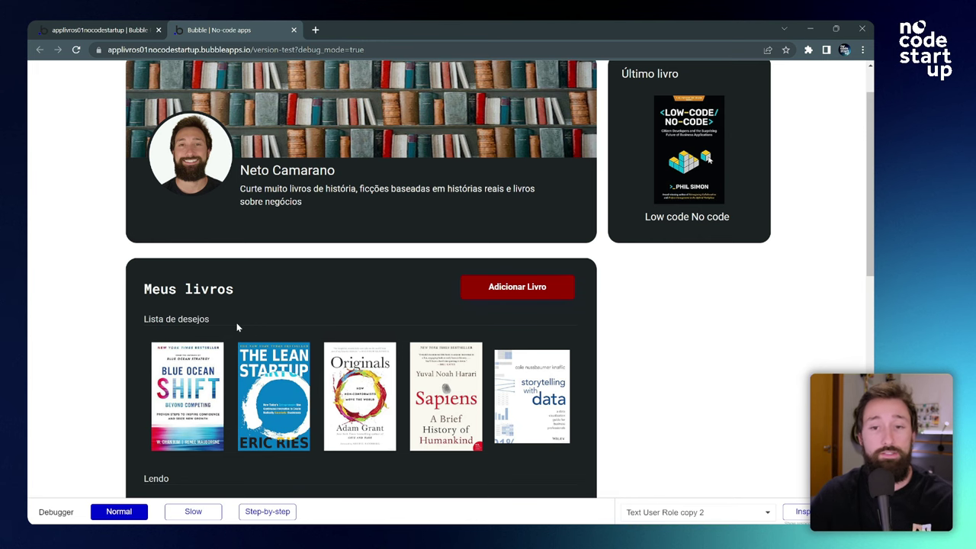
{"action": "left_click", "coordinate": [99, 30]}
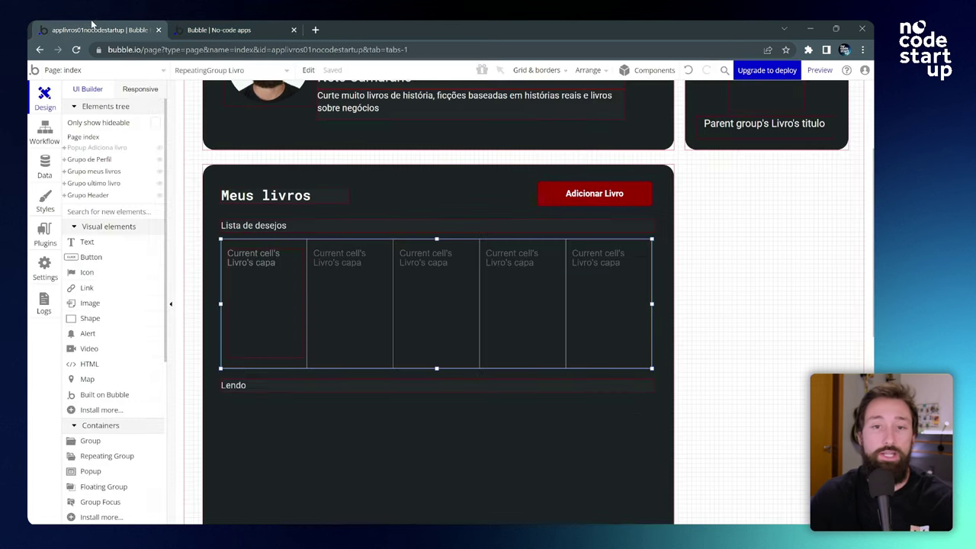
{"action": "left_click", "coordinate": [44, 169]}
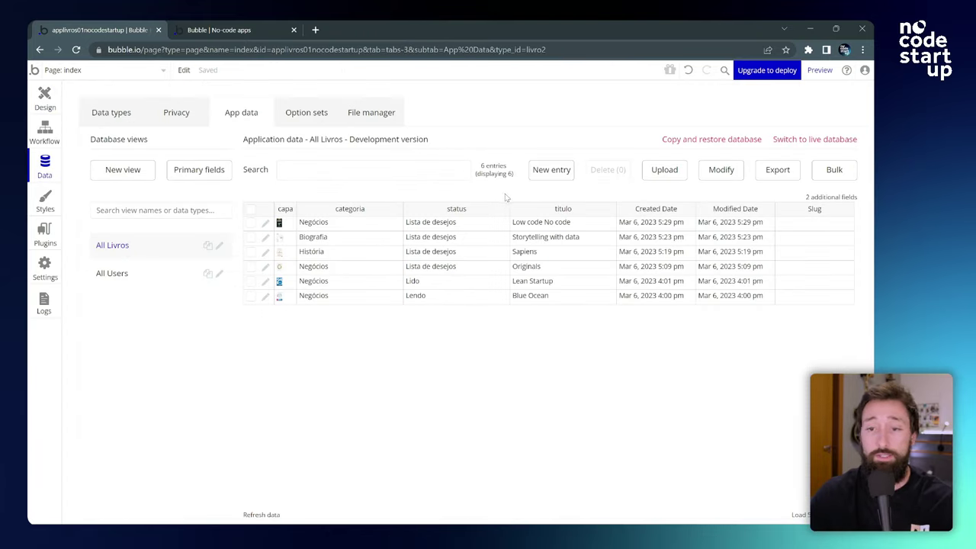
{"action": "left_click_drag", "start_coordinate": [494, 225], "coordinate": [471, 273]}
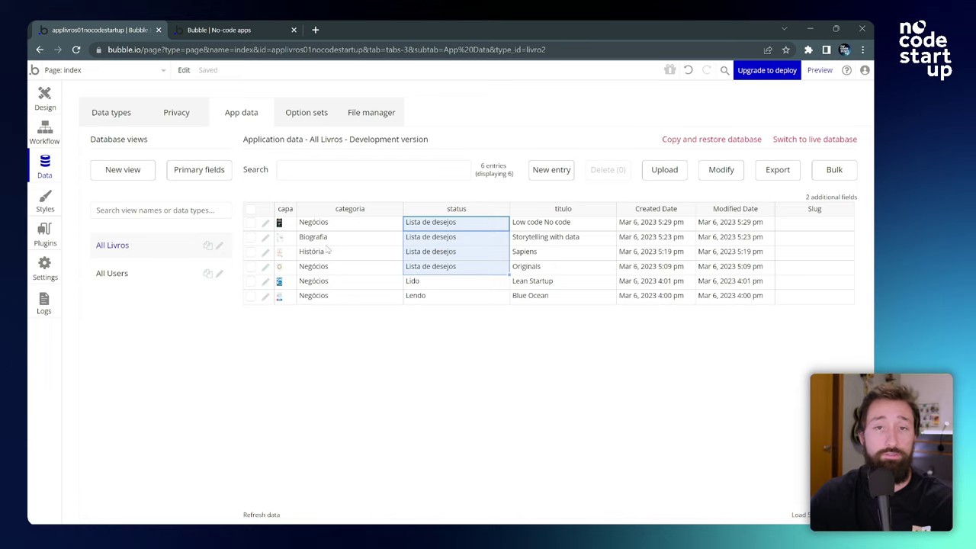
{"action": "left_click", "coordinate": [440, 194]}
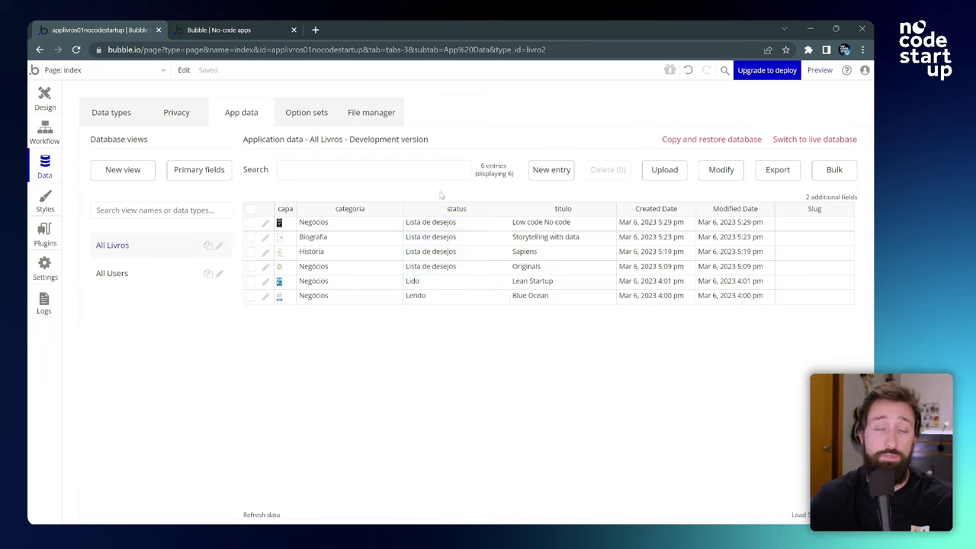
Step: Add the constraint status = Lista de desejos to the Livros search of the Lista de desejos repeating group
{"action": "left_click", "coordinate": [40, 98]}
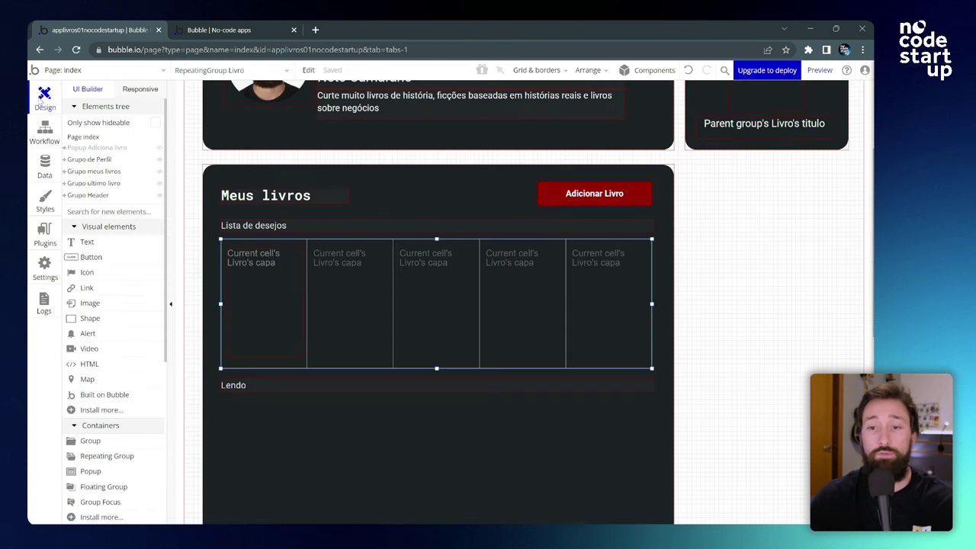
{"action": "double_click", "coordinate": [448, 285]}
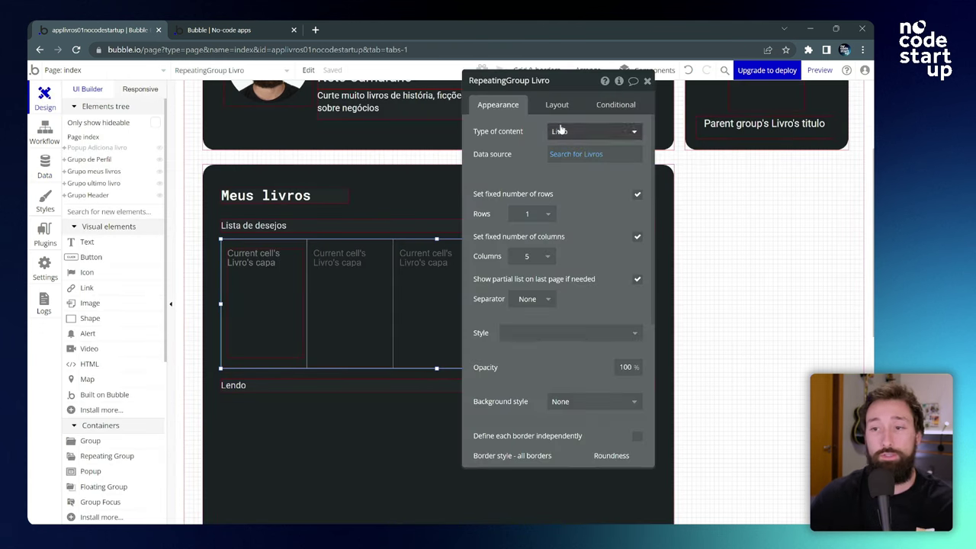
{"action": "left_click_drag", "start_coordinate": [572, 130], "coordinate": [170, 98]}
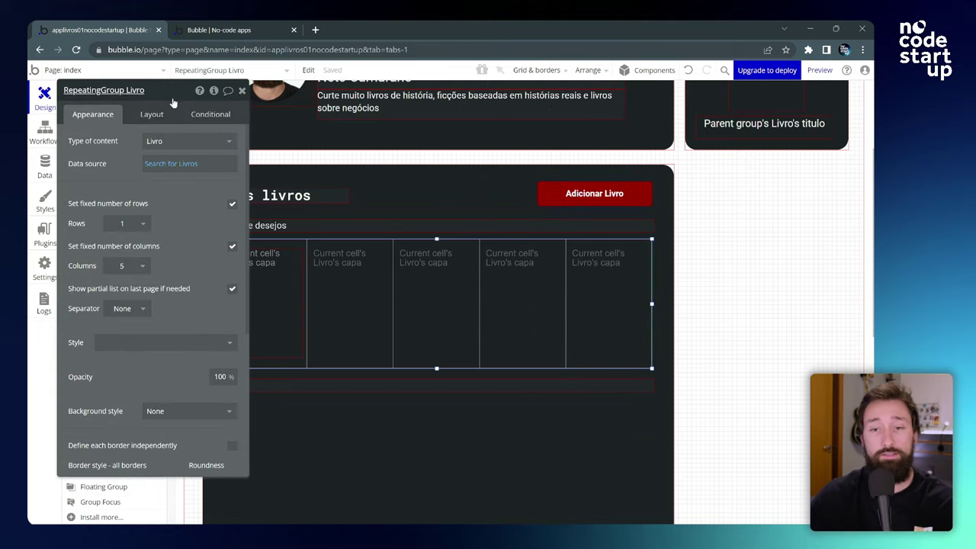
{"action": "left_click", "coordinate": [168, 164]}
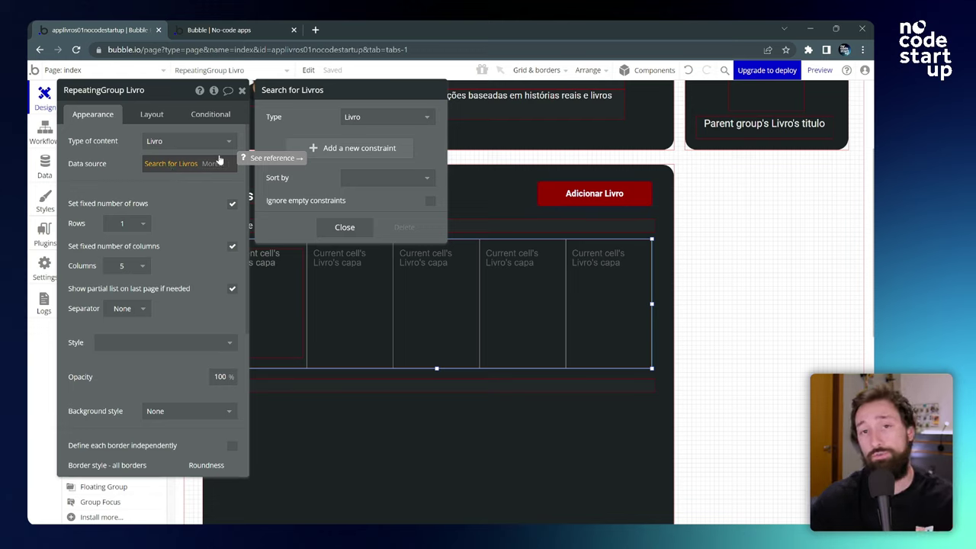
{"action": "left_click", "coordinate": [322, 149]}
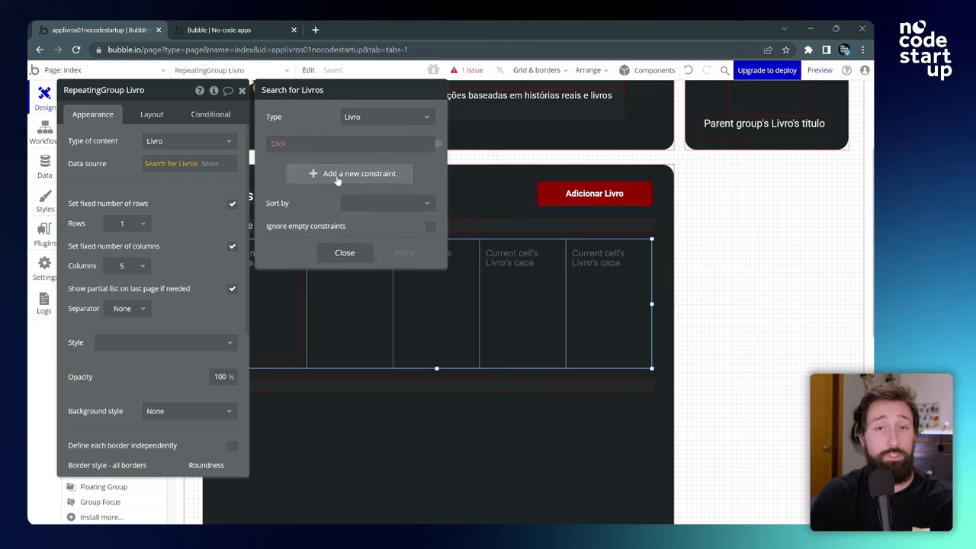
{"action": "left_click", "coordinate": [281, 144]}
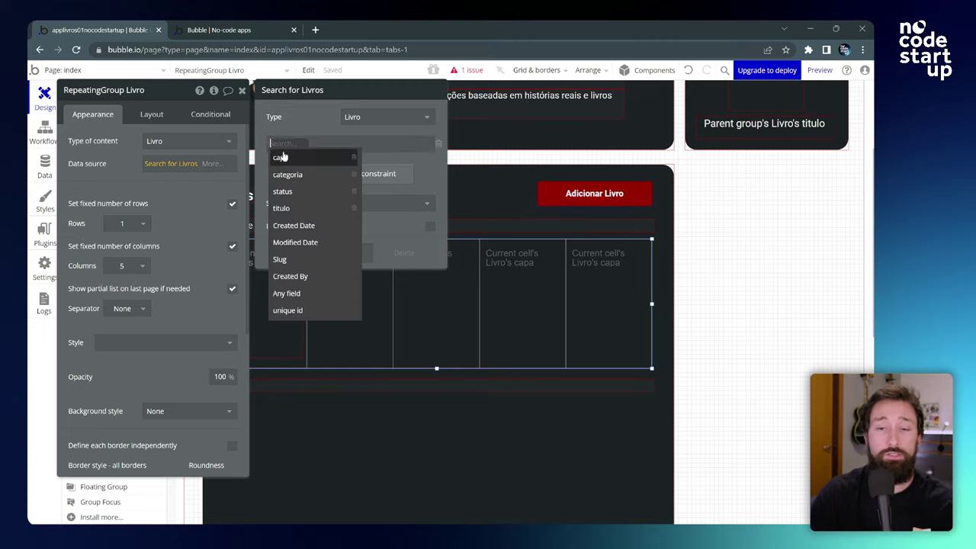
{"action": "left_click", "coordinate": [284, 191]}
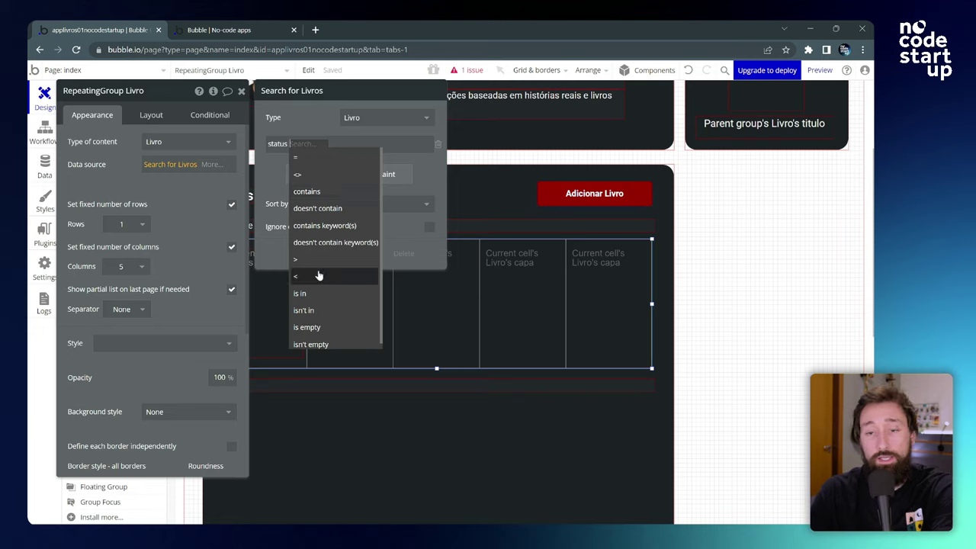
{"action": "left_click", "coordinate": [314, 158]}
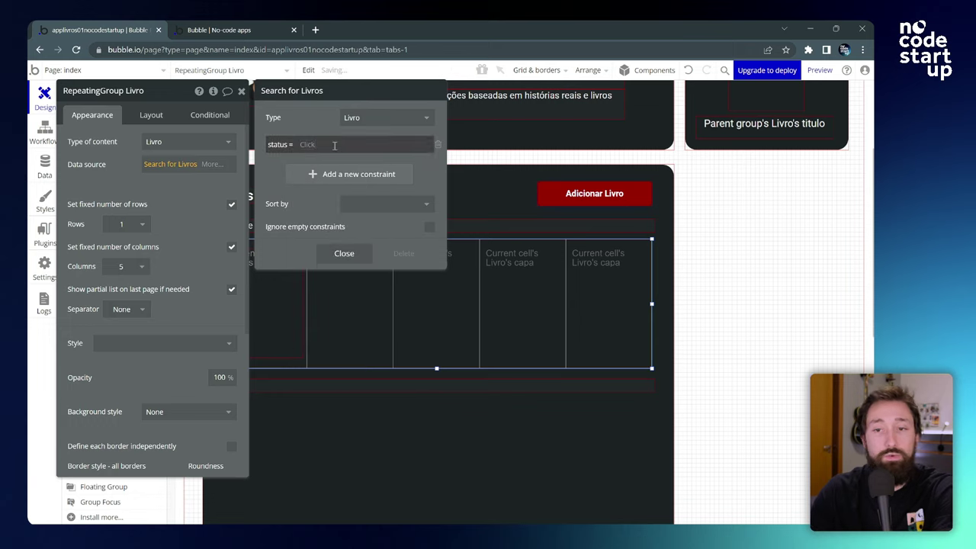
{"action": "left_click", "coordinate": [345, 147]}
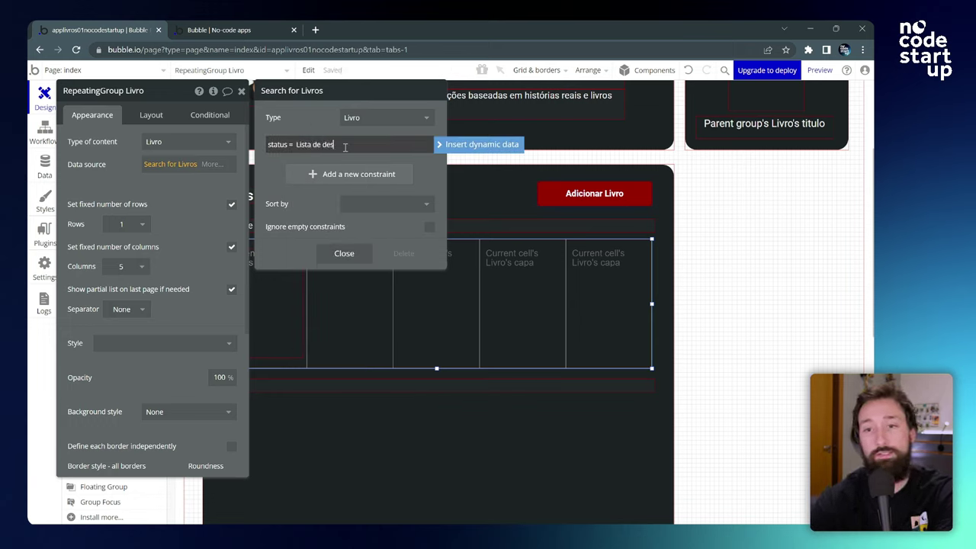
{"action": "left_click", "coordinate": [318, 122]}
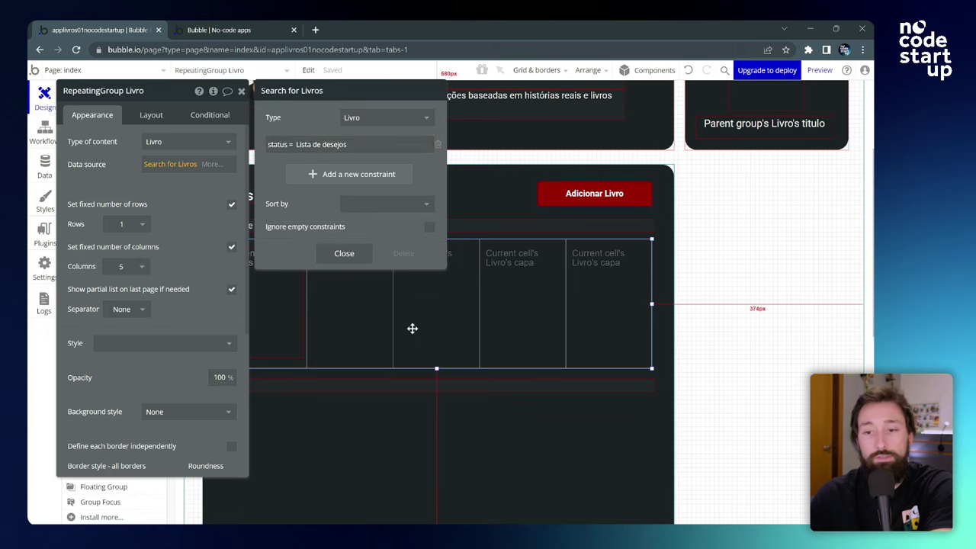
{"action": "left_click", "coordinate": [717, 265]}
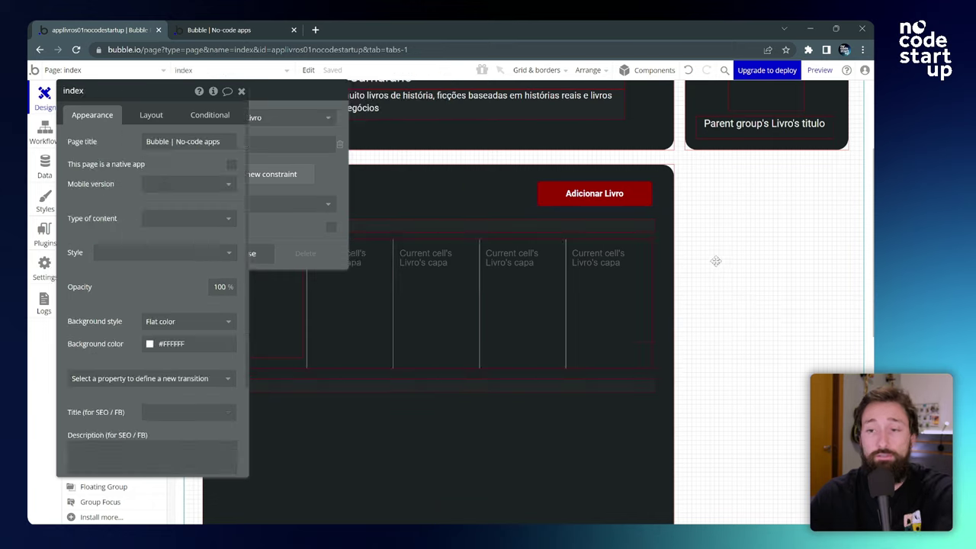
Step: Check which books the Lista de desejos section shows in the page preview
{"action": "key", "text": "ctrl+Tab"}
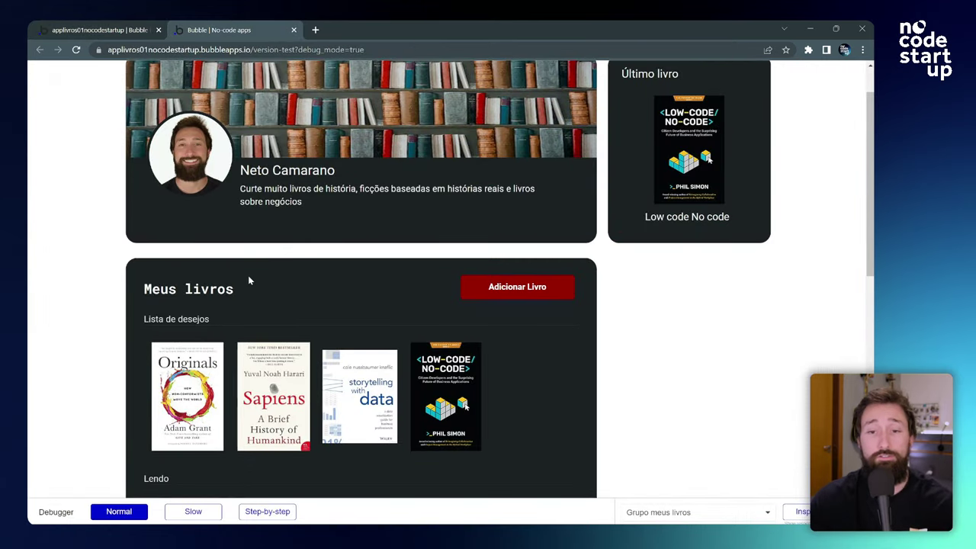
{"action": "scroll", "coordinate": [248, 275], "scroll_direction": "down", "scroll_amount": 3}
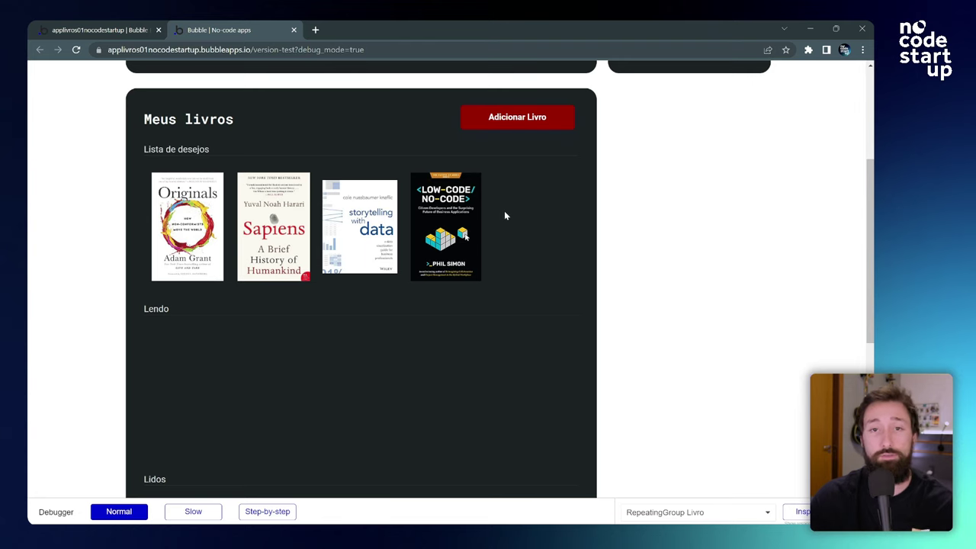
{"action": "scroll", "coordinate": [325, 149], "scroll_direction": "up", "scroll_amount": 2}
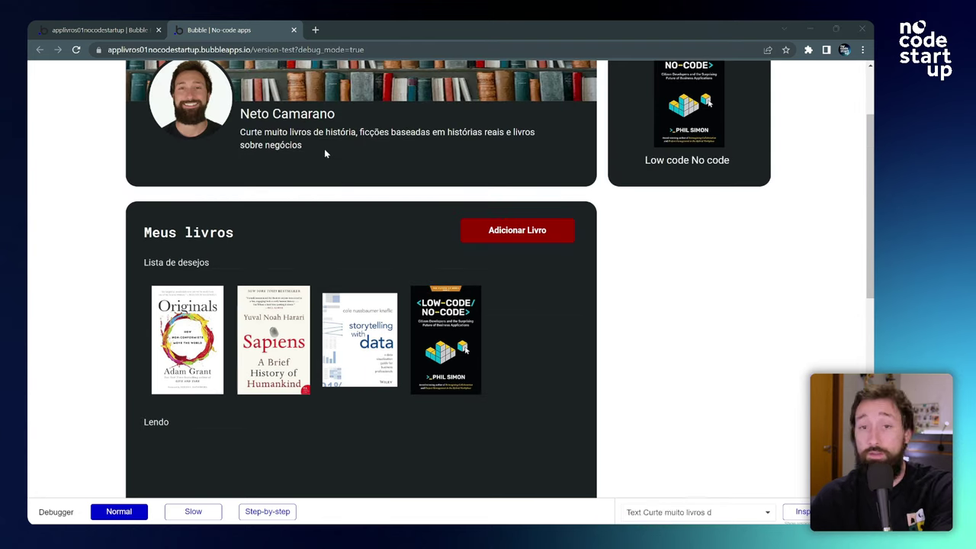
Step: Duplicate the Lista de desejos repeating group with its cover image and place the copy between the Lendo and Lidos headings
{"action": "left_click", "coordinate": [77, 30]}
{"action": "scroll", "coordinate": [344, 224], "scroll_direction": "down", "scroll_amount": 2}
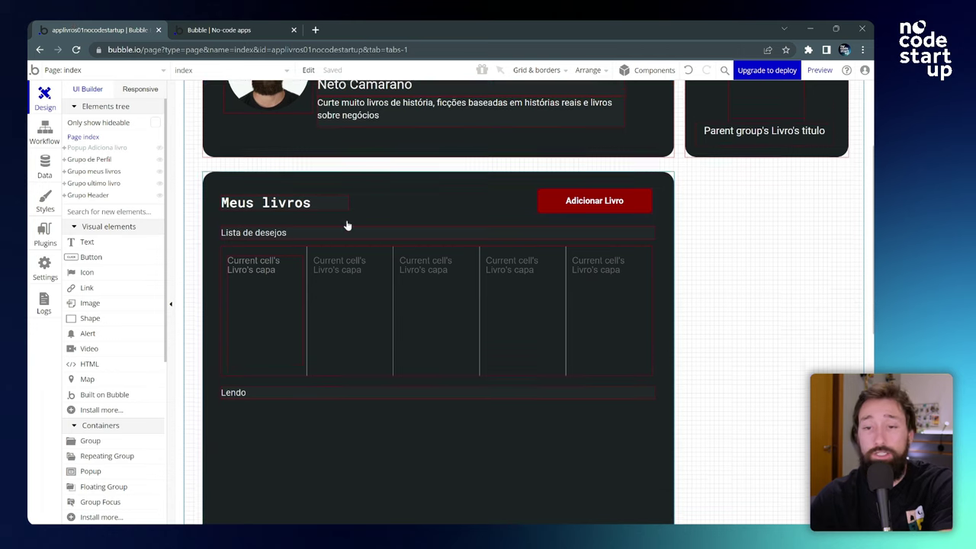
{"action": "left_click", "coordinate": [451, 280]}
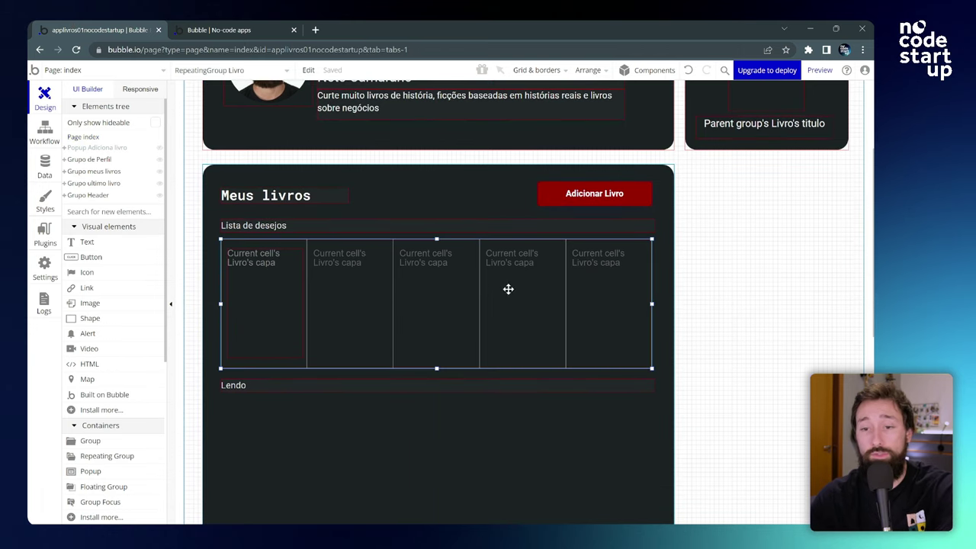
{"action": "scroll", "coordinate": [442, 244], "scroll_direction": "down", "scroll_amount": 2}
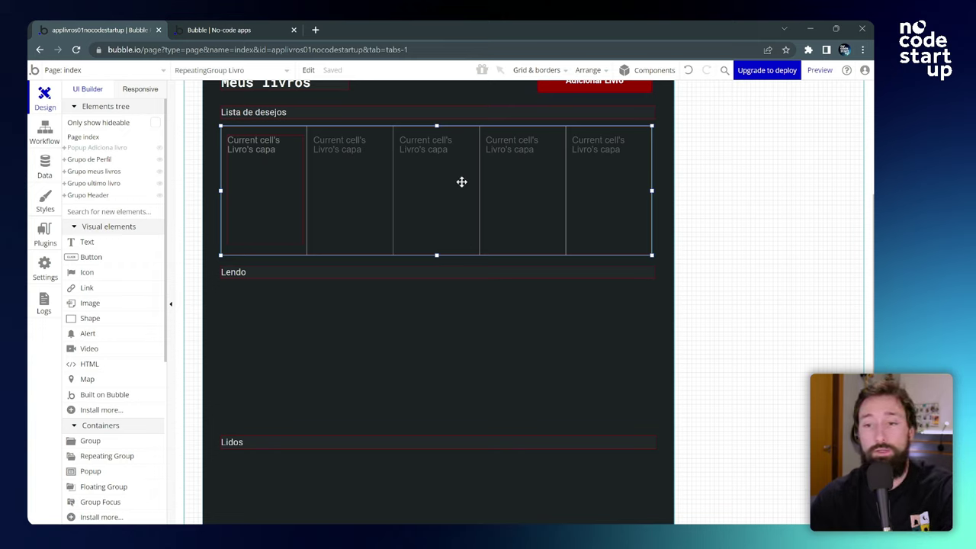
{"action": "key", "text": "Escape"}
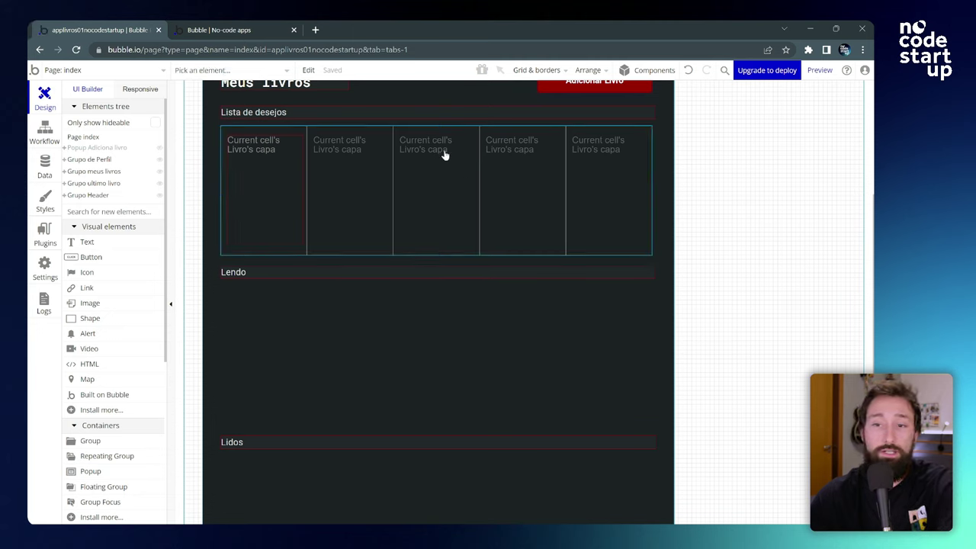
{"action": "left_click_drag", "start_coordinate": [445, 155], "coordinate": [440, 318]}
{"action": "scroll", "coordinate": [417, 218], "scroll_direction": "down", "scroll_amount": 1}
{"action": "scroll", "coordinate": [417, 218], "scroll_direction": "down", "scroll_amount": 1}
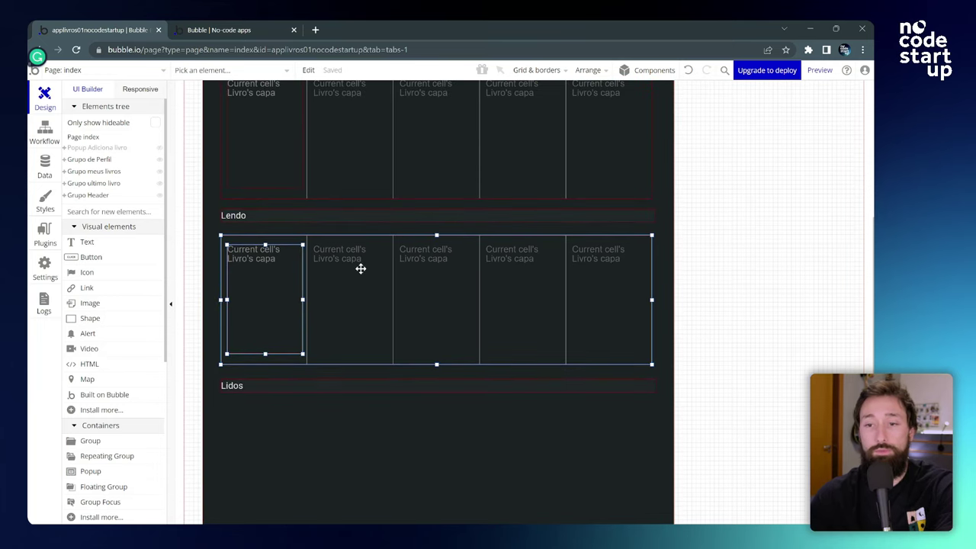
Step: Set the status constraint of the Livros search to Lendo for the repeating group under the Lendo heading
{"action": "left_click", "coordinate": [435, 297]}
{"action": "double_click", "coordinate": [427, 297]}
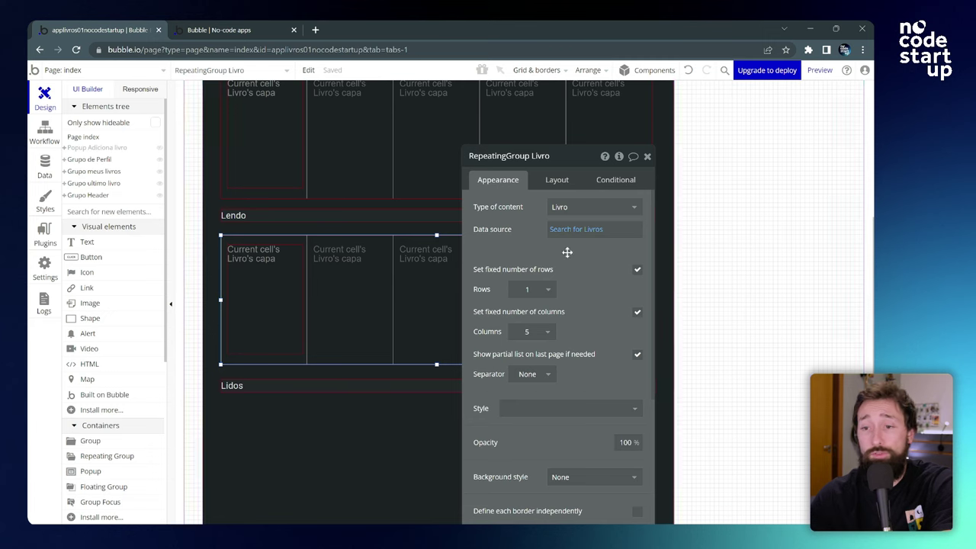
{"action": "left_click", "coordinate": [574, 230]}
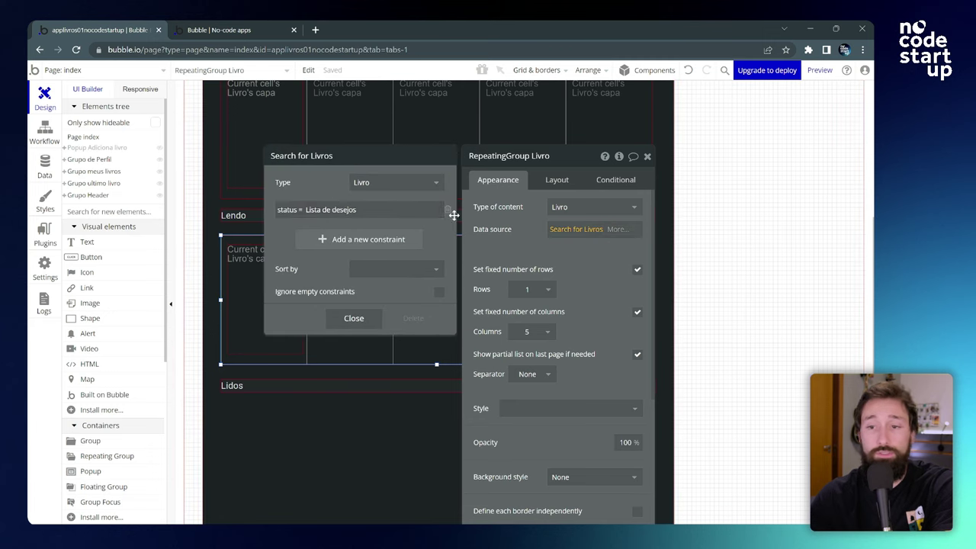
{"action": "left_click", "coordinate": [399, 205]}
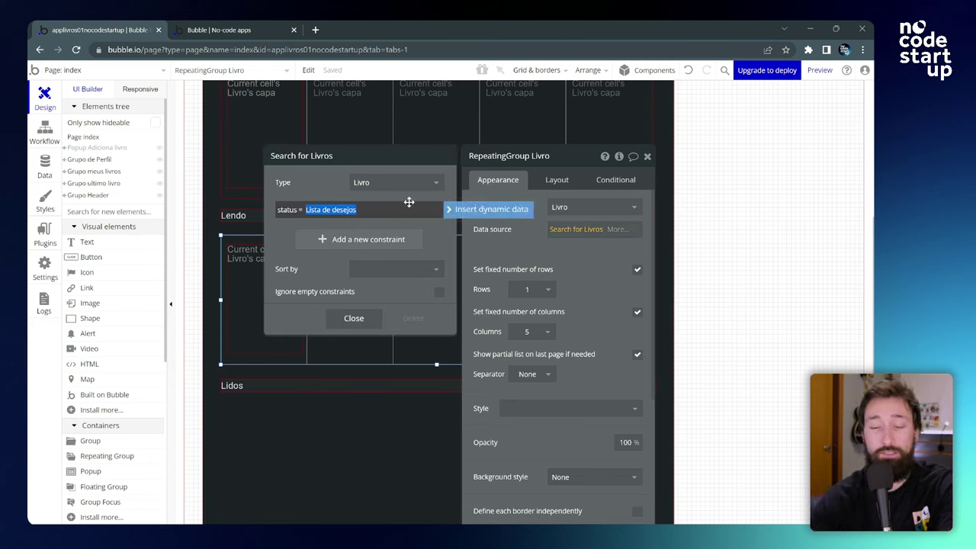
{"action": "type", "text": "Ledno"}
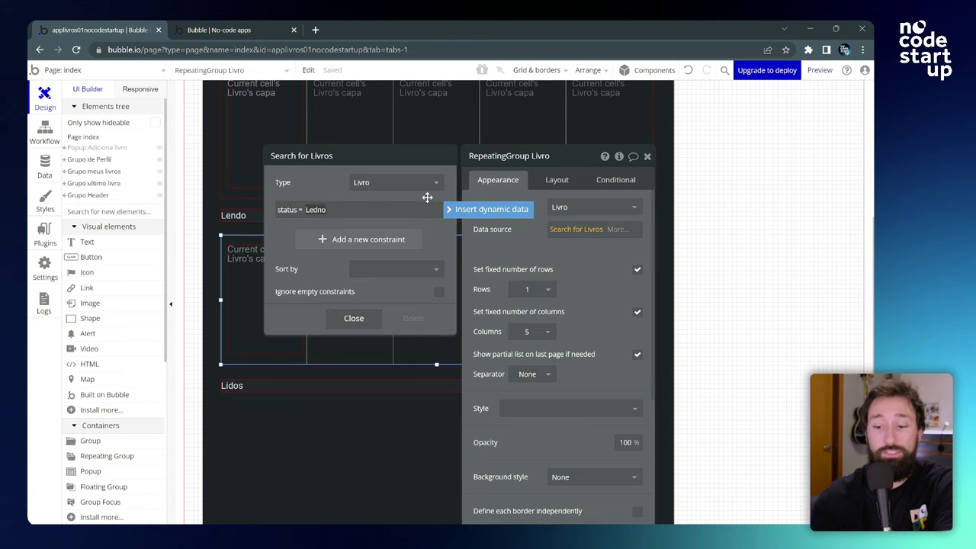
{"action": "key", "text": "BackSpace"}
{"action": "key", "text": "BackSpace"}
{"action": "key", "text": "BackSpace"}
{"action": "type", "text": "ndo"}
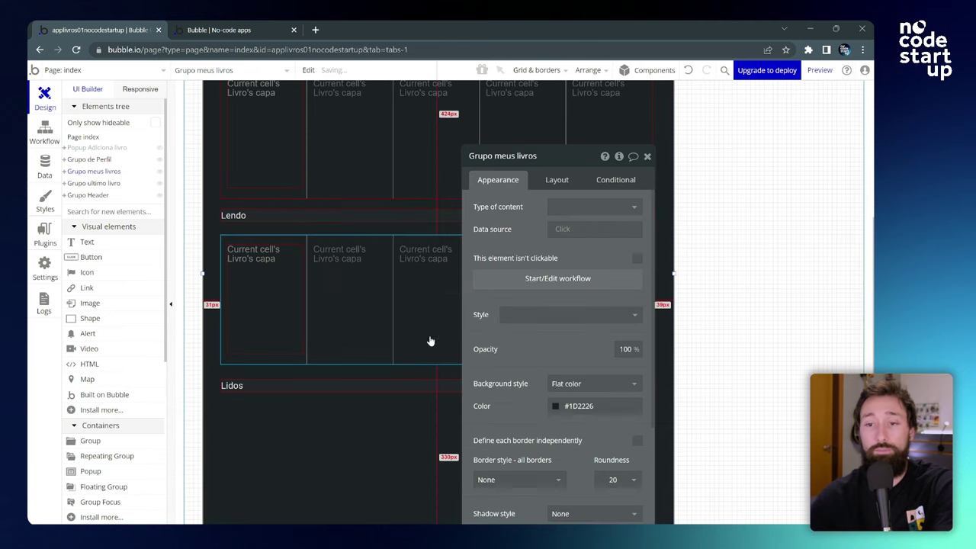
{"action": "left_click", "coordinate": [648, 156]}
Step: Duplicate the Lendo repeating group with its cover image and place the copy below the Lidos heading
{"action": "scroll", "coordinate": [447, 187], "scroll_direction": "down", "scroll_amount": 3}
{"action": "scroll", "coordinate": [456, 214], "scroll_direction": "up", "scroll_amount": 2}
{"action": "left_click", "coordinate": [456, 214]}
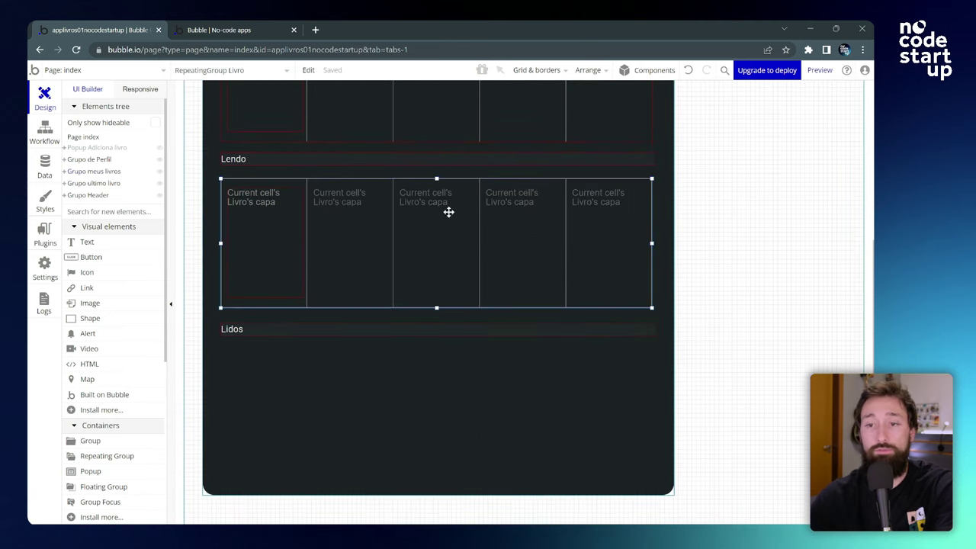
{"action": "key", "text": "ctrl+c"}
{"action": "key", "text": "ctrl+v"}
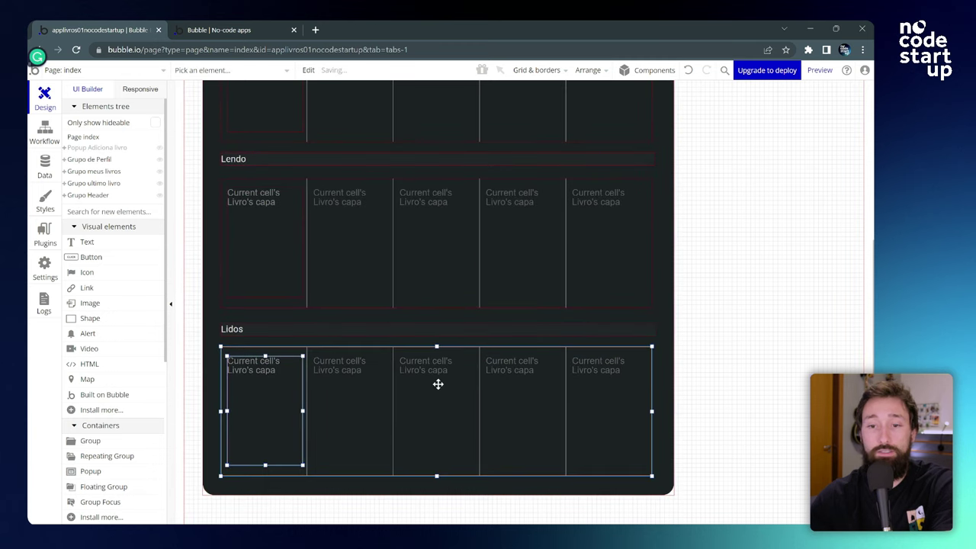
Step: Change the status constraint of the Livros search to Lido for the repeating group under the Lidos heading
{"action": "double_click", "coordinate": [430, 386]}
{"action": "left_click", "coordinate": [562, 237]}
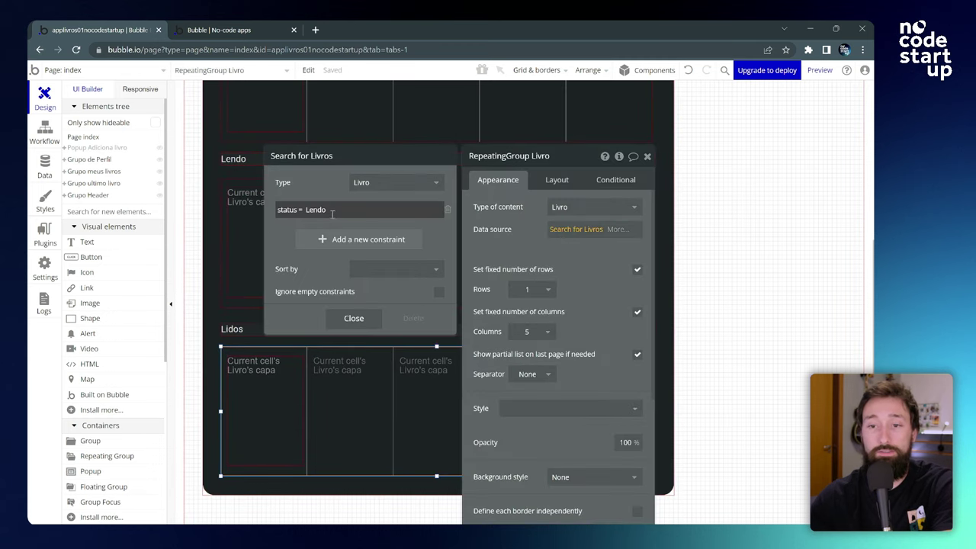
{"action": "double_click", "coordinate": [316, 209]}
{"action": "key", "text": "BackSpace"}
{"action": "left_click", "coordinate": [775, 176]}
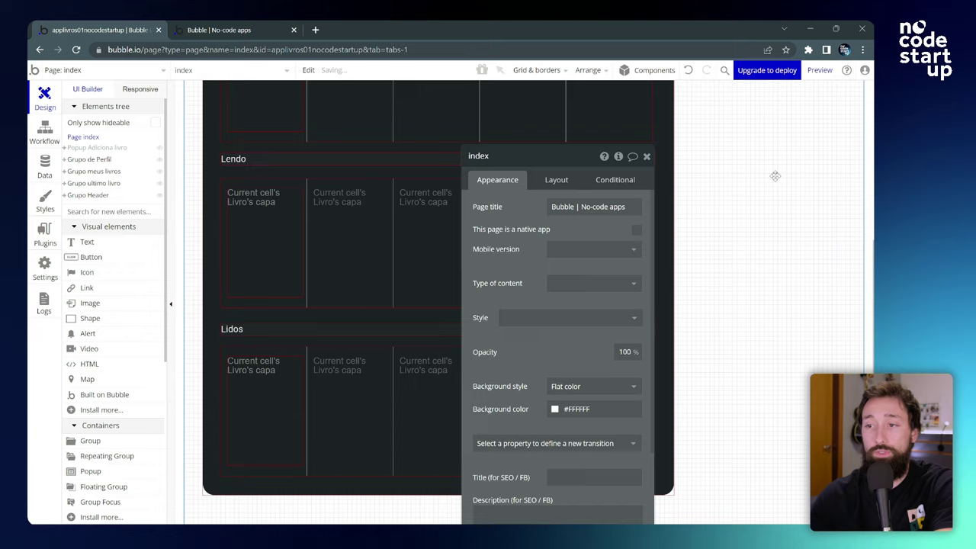
Step: Preview the page and check which book covers appear in the Lista de desejos, Lendo and Lidos sections
{"action": "left_click", "coordinate": [822, 69]}
{"action": "scroll", "coordinate": [326, 184], "scroll_direction": "down", "scroll_amount": 1}
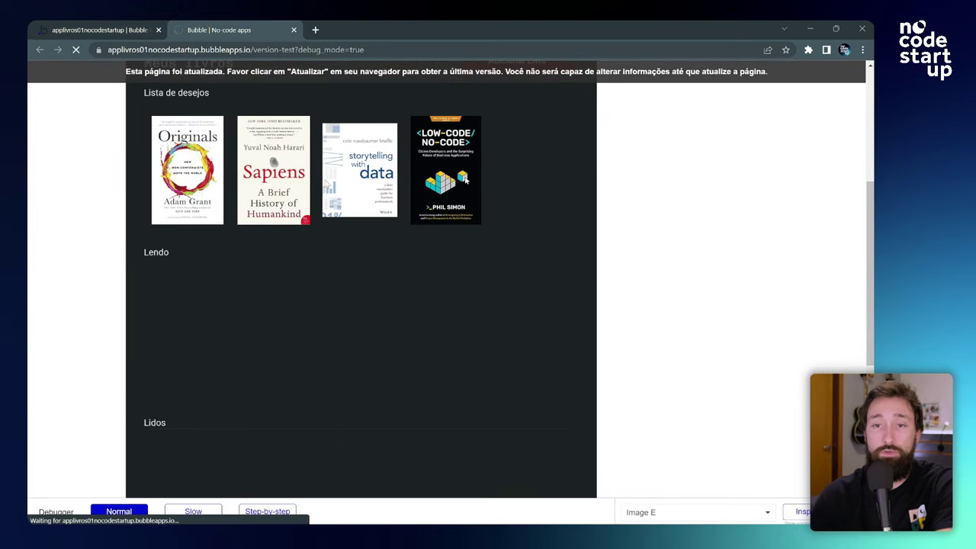
{"action": "scroll", "coordinate": [358, 191], "scroll_direction": "down", "scroll_amount": 5}
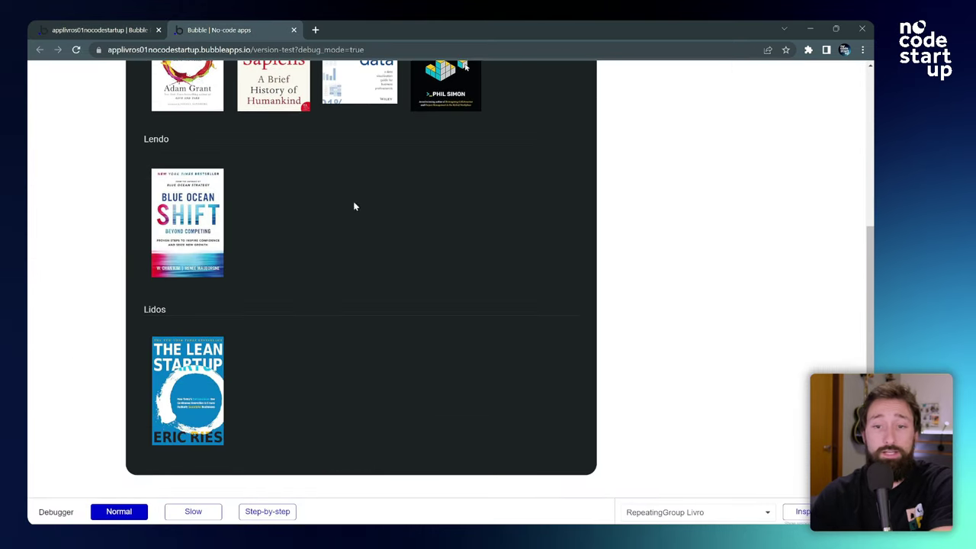
{"action": "scroll", "coordinate": [255, 385], "scroll_direction": "up", "scroll_amount": 3}
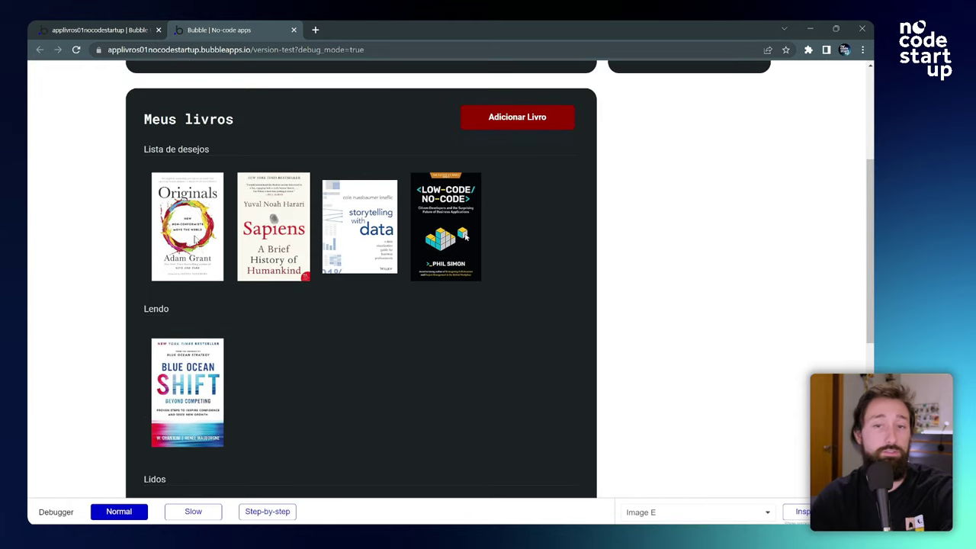
{"action": "scroll", "coordinate": [236, 218], "scroll_direction": "down", "scroll_amount": 2}
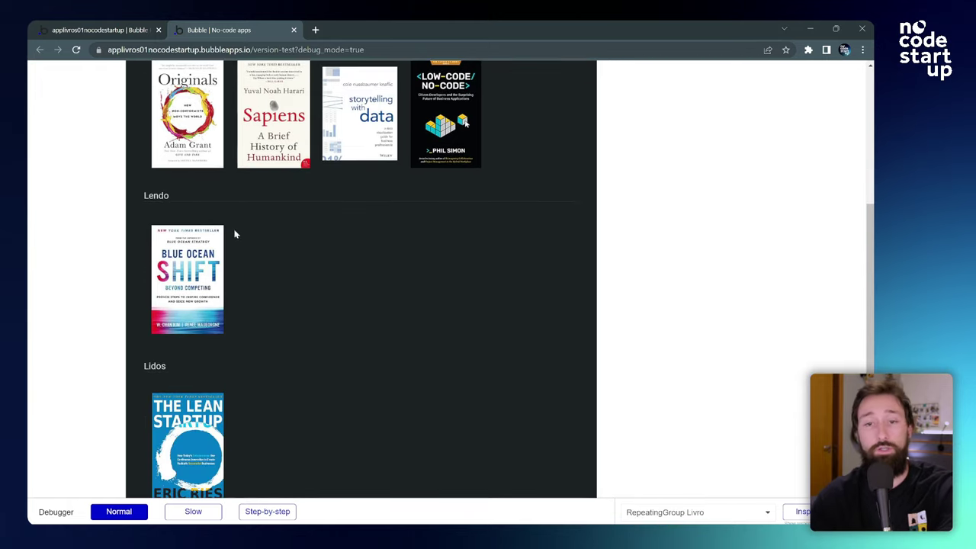
{"action": "scroll", "coordinate": [215, 240], "scroll_direction": "down", "scroll_amount": 2}
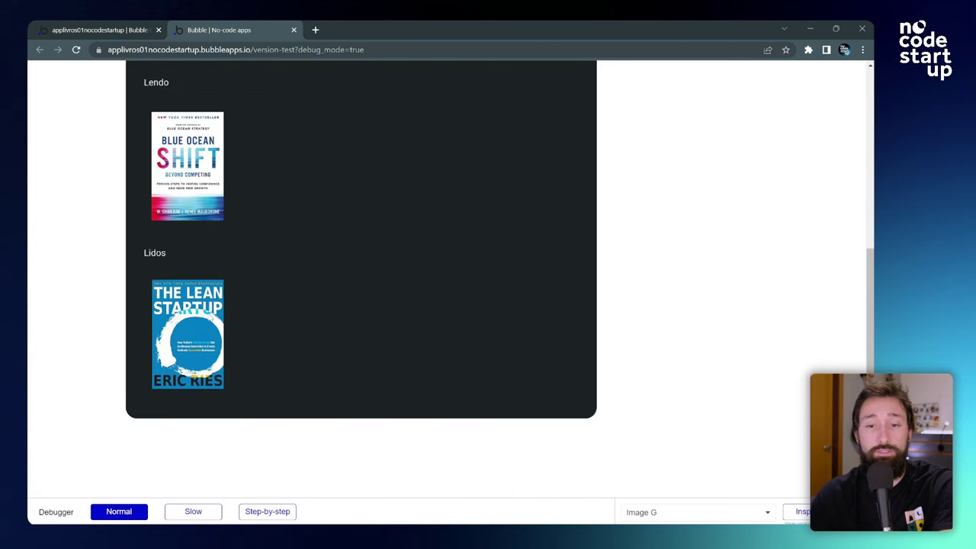
{"action": "scroll", "coordinate": [424, 281], "scroll_direction": "up", "scroll_amount": 7}
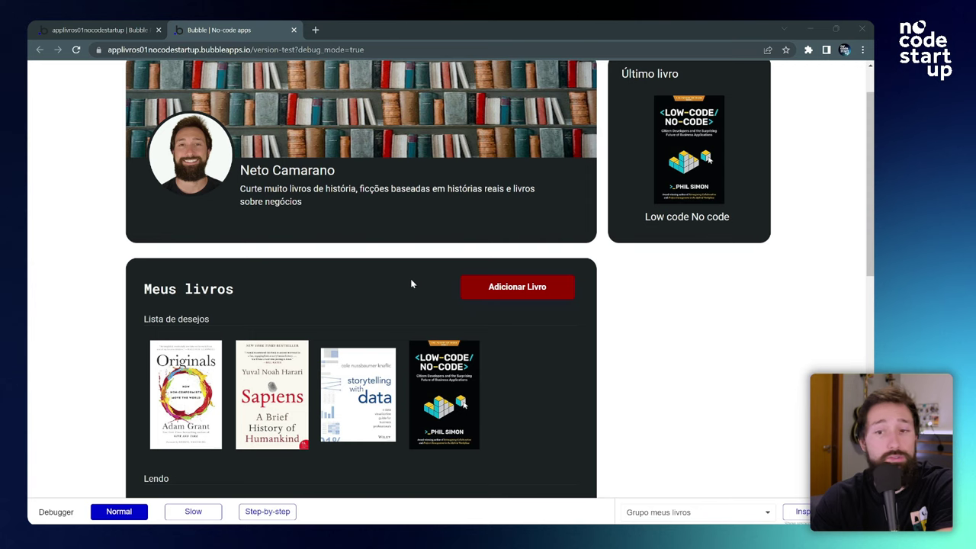
{"action": "scroll", "coordinate": [312, 266], "scroll_direction": "down", "scroll_amount": 2}
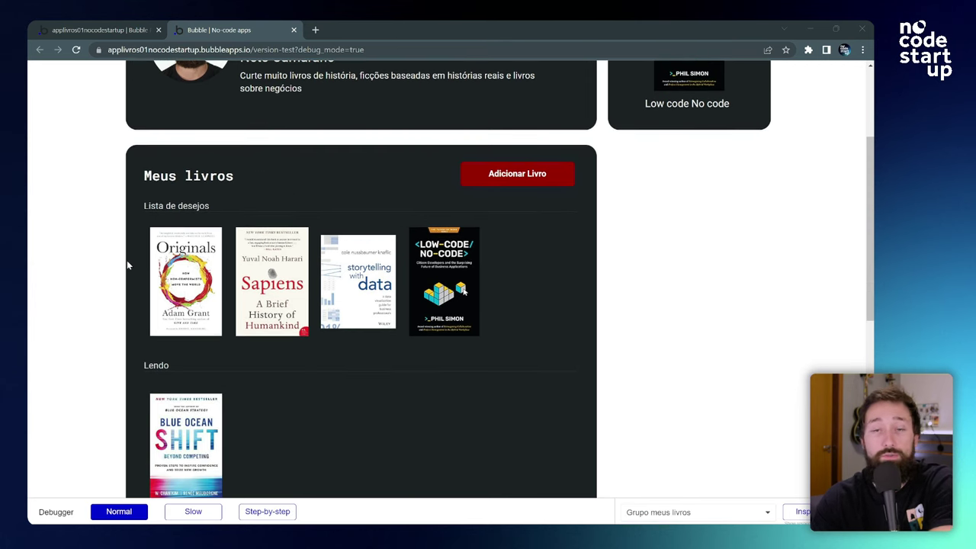
{"action": "scroll", "coordinate": [126, 260], "scroll_direction": "down", "scroll_amount": 1}
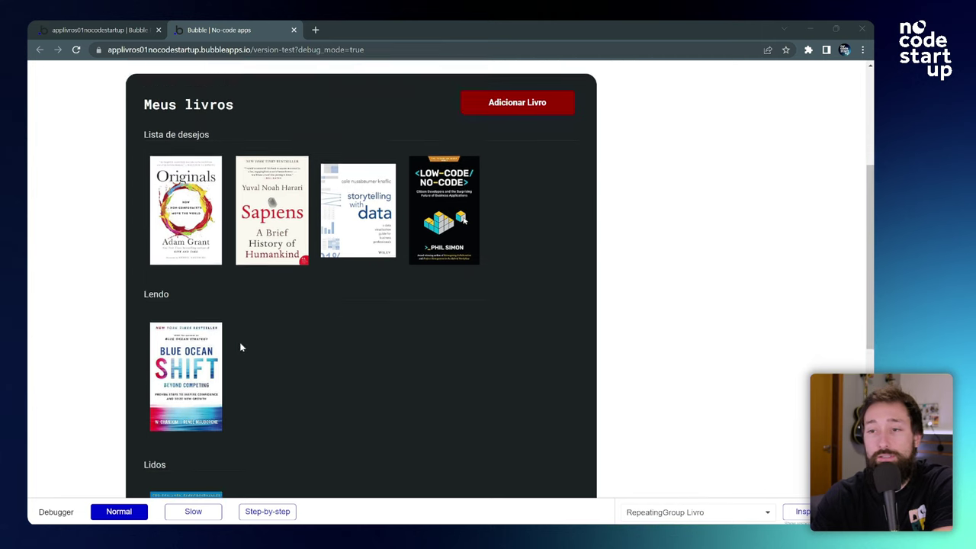
{"action": "scroll", "coordinate": [259, 351], "scroll_direction": "up", "scroll_amount": 4}
{"action": "scroll", "coordinate": [656, 206], "scroll_direction": "down", "scroll_amount": 5}
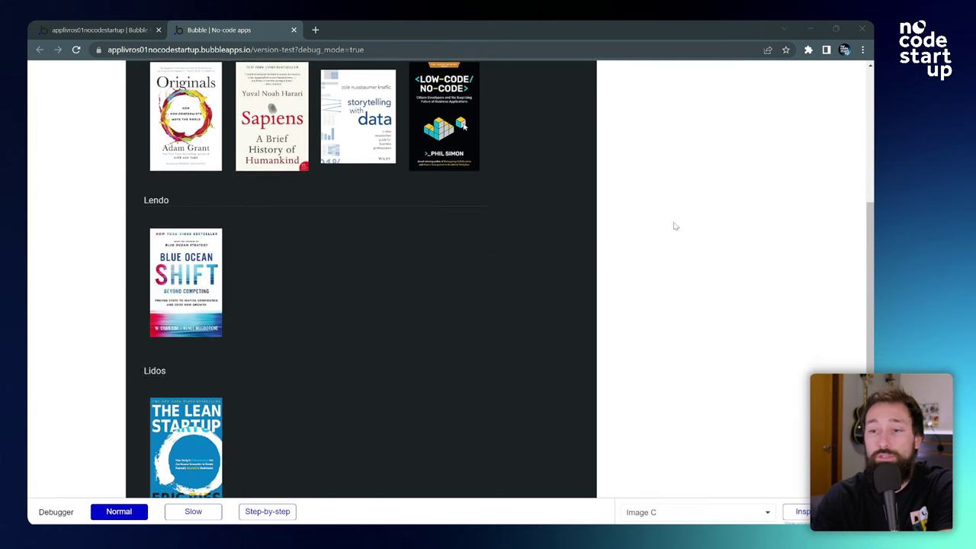
Step: Start a new book entry in the page preview with the Homo Deus cover image and the title Homo deus
{"action": "scroll", "coordinate": [656, 244], "scroll_direction": "up", "scroll_amount": 4}
{"action": "left_click", "coordinate": [518, 288]}
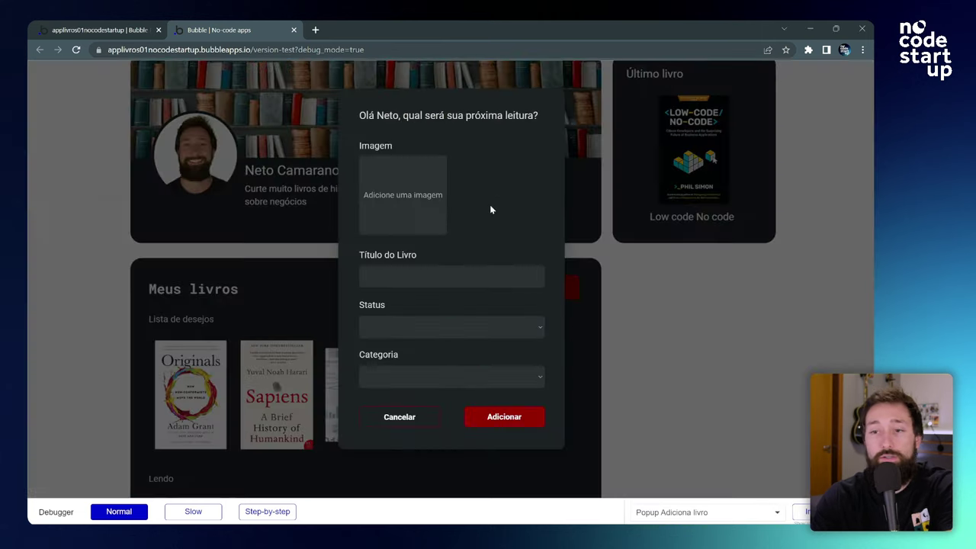
{"action": "left_click", "coordinate": [404, 196]}
{"action": "left_click", "coordinate": [307, 104]}
{"action": "left_click", "coordinate": [366, 267]}
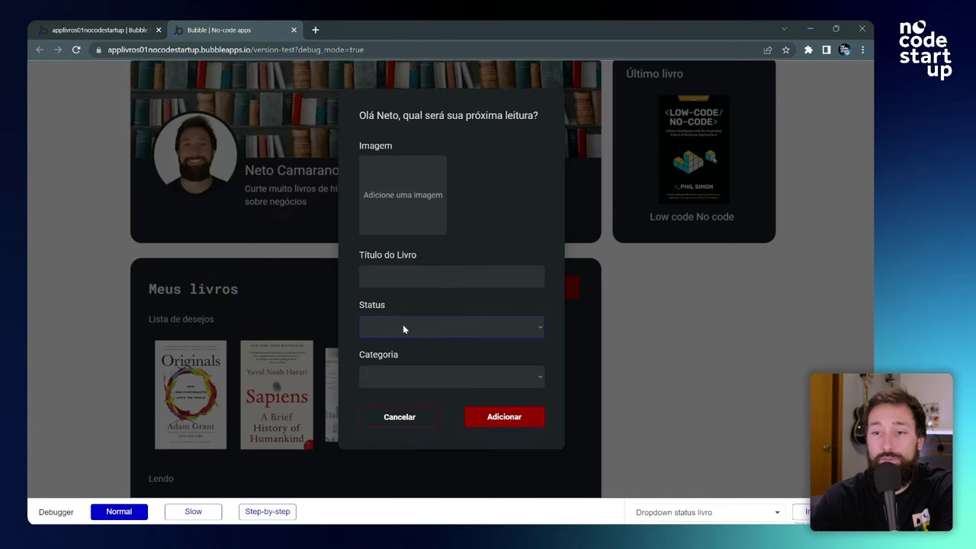
{"action": "left_click", "coordinate": [412, 277]}
{"action": "type", "text": "Homo deus"}
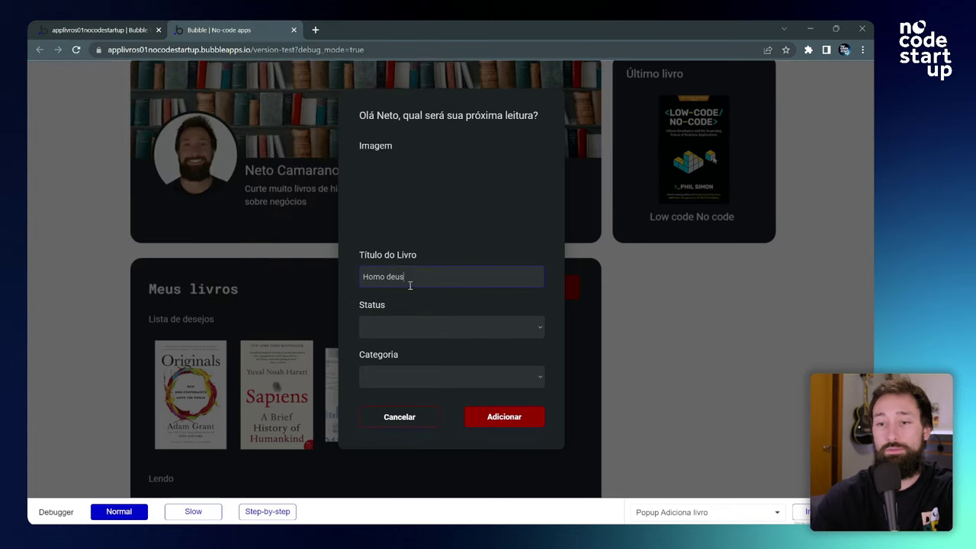
Step: Set the new book's status to Lido and its category to História, and add the book
{"action": "left_click", "coordinate": [465, 330]}
{"action": "left_click", "coordinate": [414, 364]}
{"action": "left_click", "coordinate": [415, 373]}
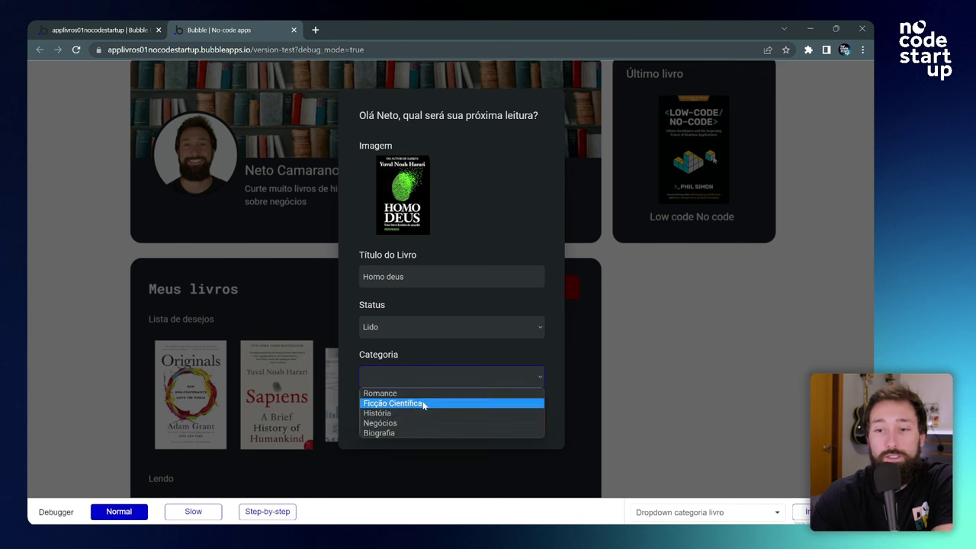
{"action": "left_click", "coordinate": [428, 412]}
{"action": "left_click", "coordinate": [518, 419]}
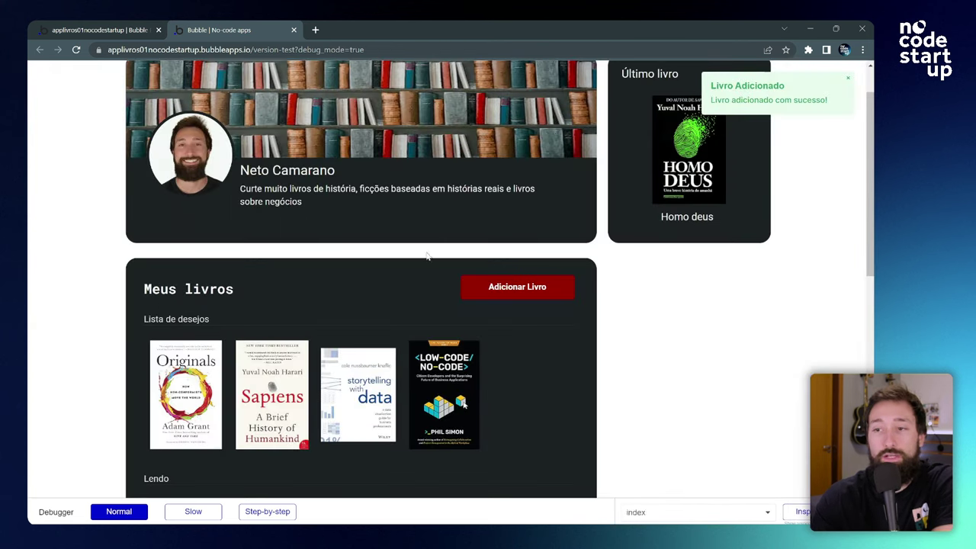
Step: Check where the added book appears among the Lidos covers and in Último livro, and review the other sections
{"action": "scroll", "coordinate": [708, 168], "scroll_direction": "down", "scroll_amount": 3}
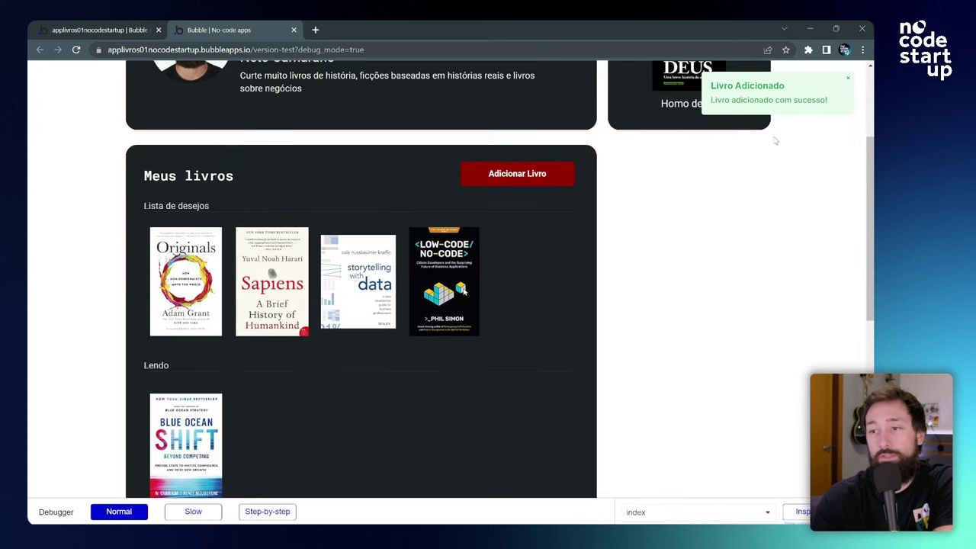
{"action": "scroll", "coordinate": [472, 232], "scroll_direction": "down", "scroll_amount": 7}
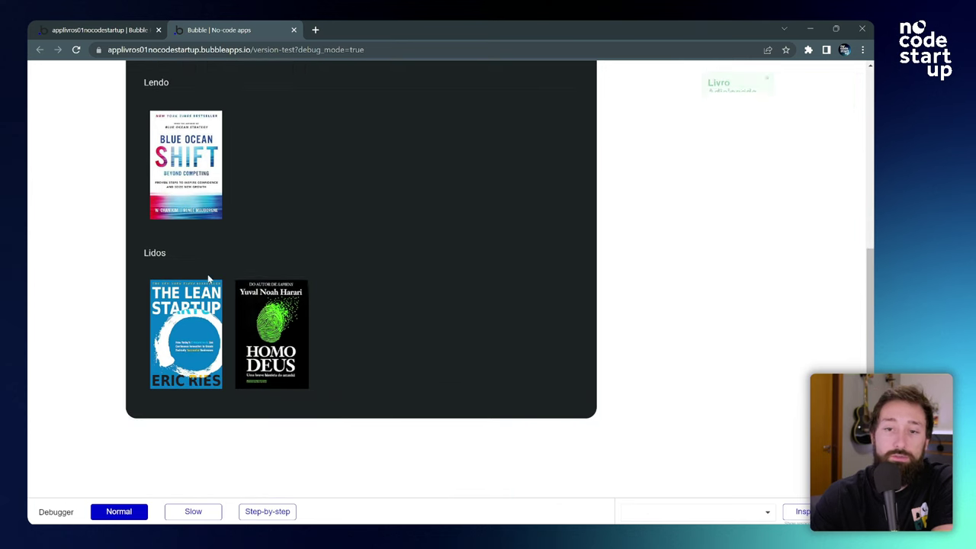
{"action": "scroll", "coordinate": [355, 383], "scroll_direction": "up", "scroll_amount": 2}
{"action": "scroll", "coordinate": [355, 383], "scroll_direction": "up", "scroll_amount": 1}
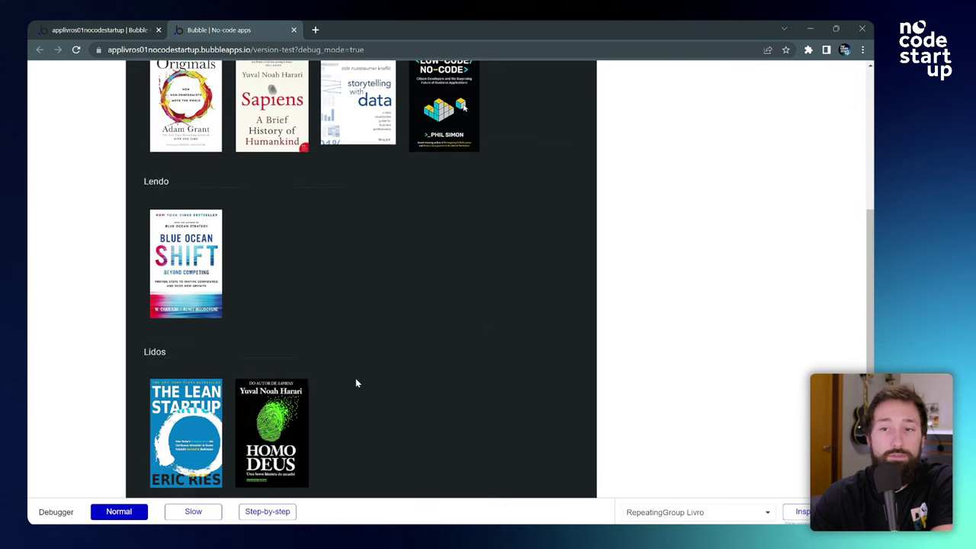
{"action": "scroll", "coordinate": [355, 383], "scroll_direction": "up", "scroll_amount": 9}
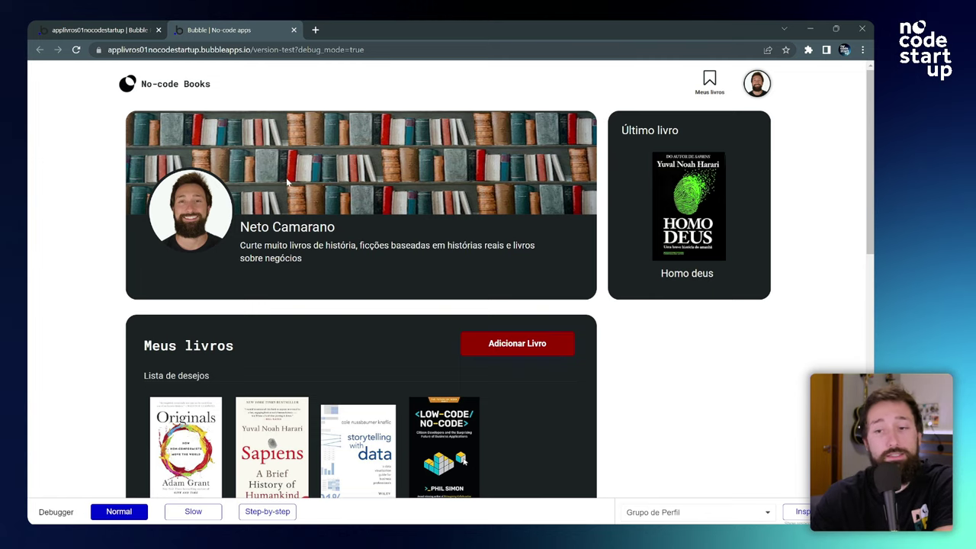
{"action": "scroll", "coordinate": [286, 182], "scroll_direction": "down", "scroll_amount": 3}
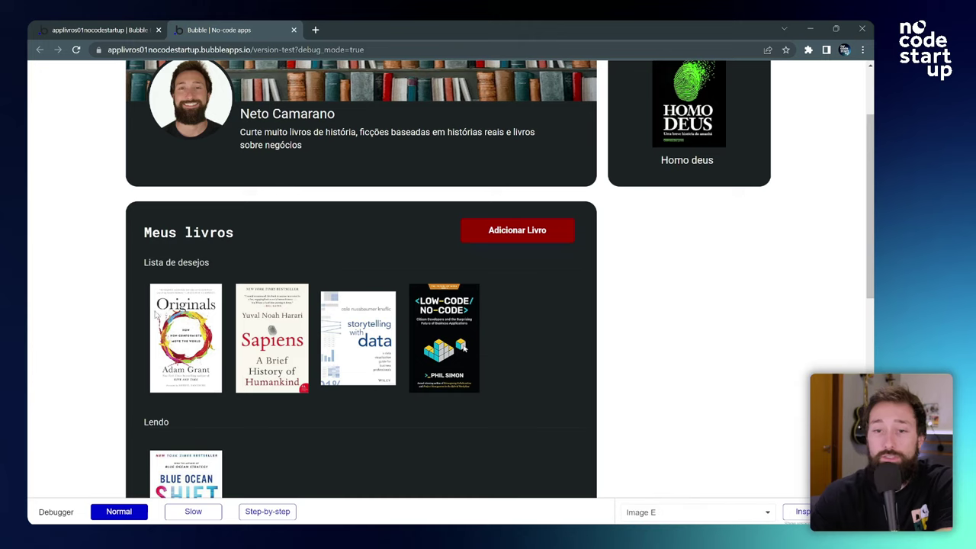
{"action": "scroll", "coordinate": [182, 340], "scroll_direction": "down", "scroll_amount": 4}
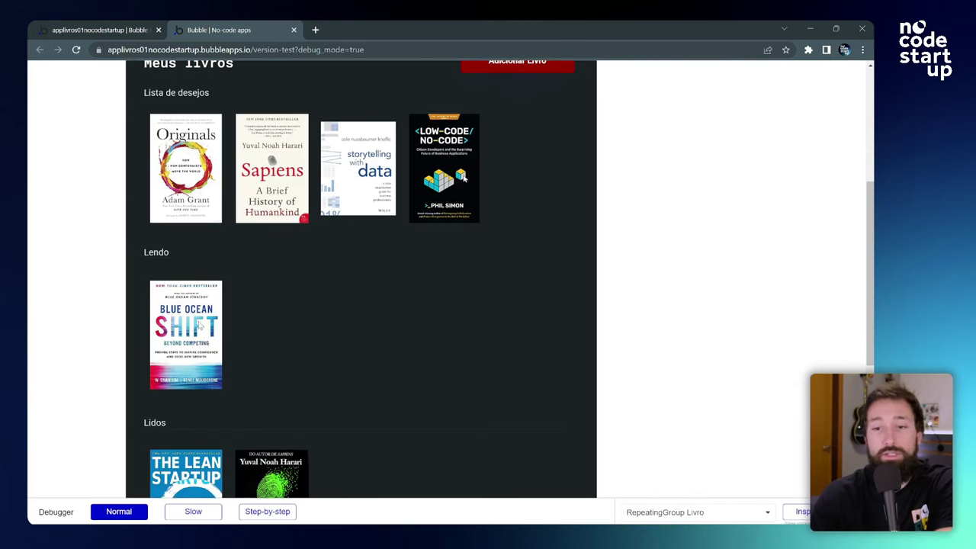
{"action": "scroll", "coordinate": [198, 326], "scroll_direction": "down", "scroll_amount": 3}
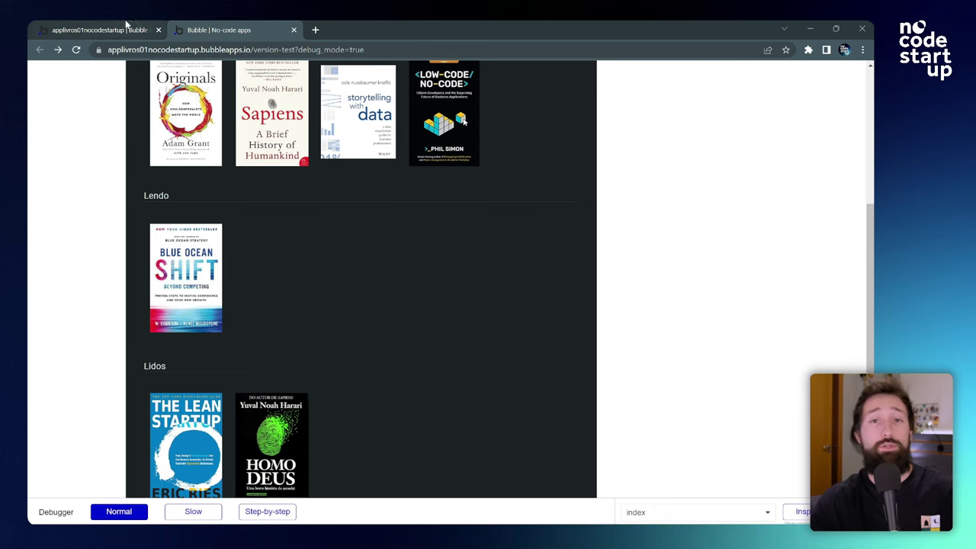
Step: Create a click workflow for the cover image in the Lista de desejos repeating group of the index page
{"action": "left_click", "coordinate": [113, 26]}
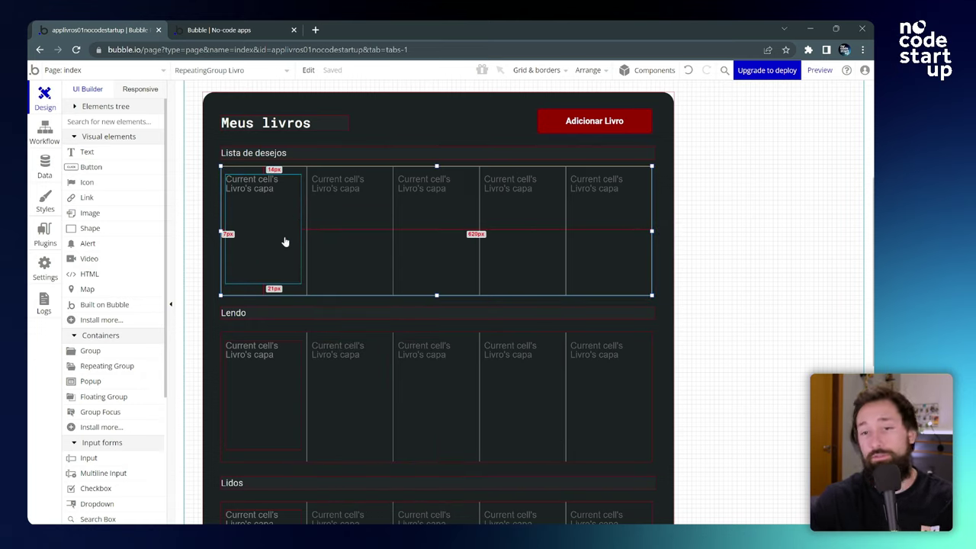
{"action": "left_click", "coordinate": [277, 215]}
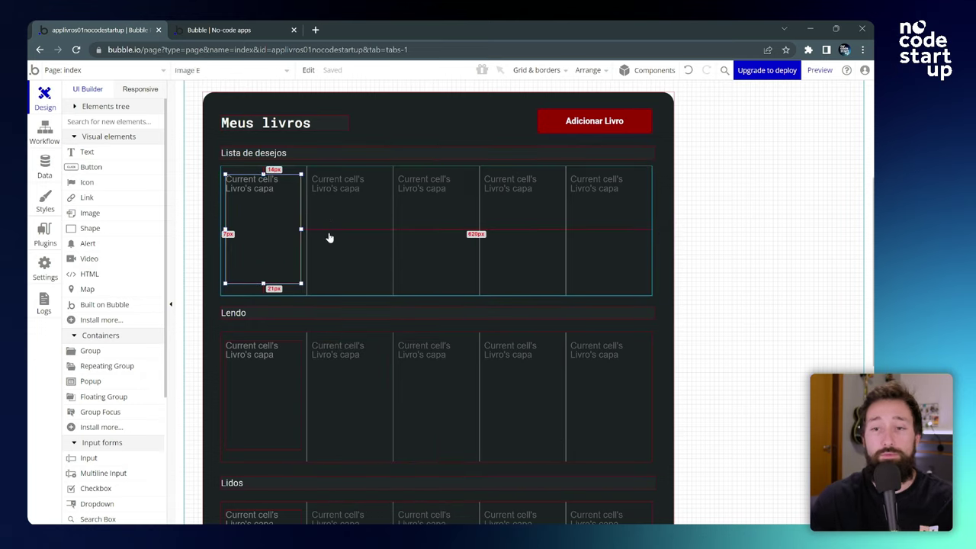
{"action": "double_click", "coordinate": [272, 216]}
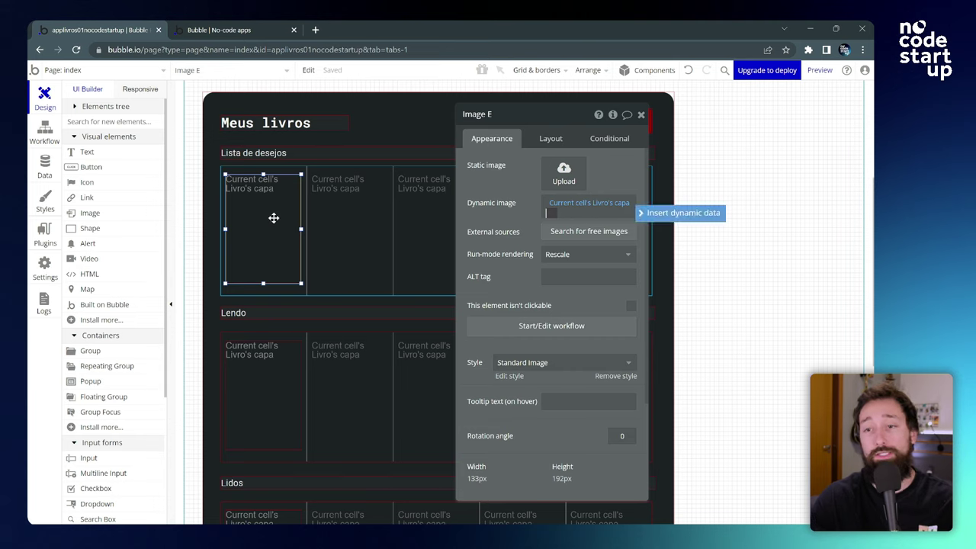
{"action": "left_click", "coordinate": [543, 324]}
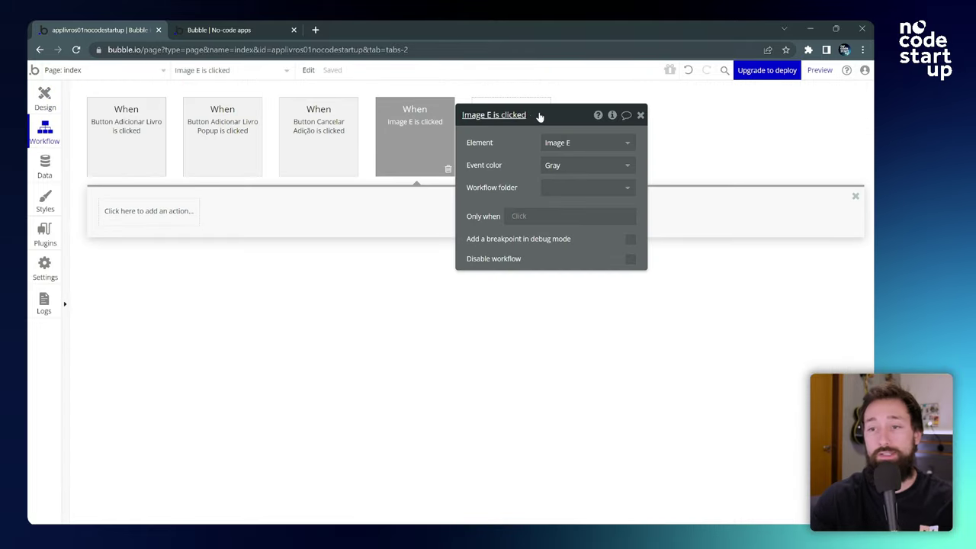
{"action": "left_click_drag", "start_coordinate": [539, 115], "coordinate": [373, 263]}
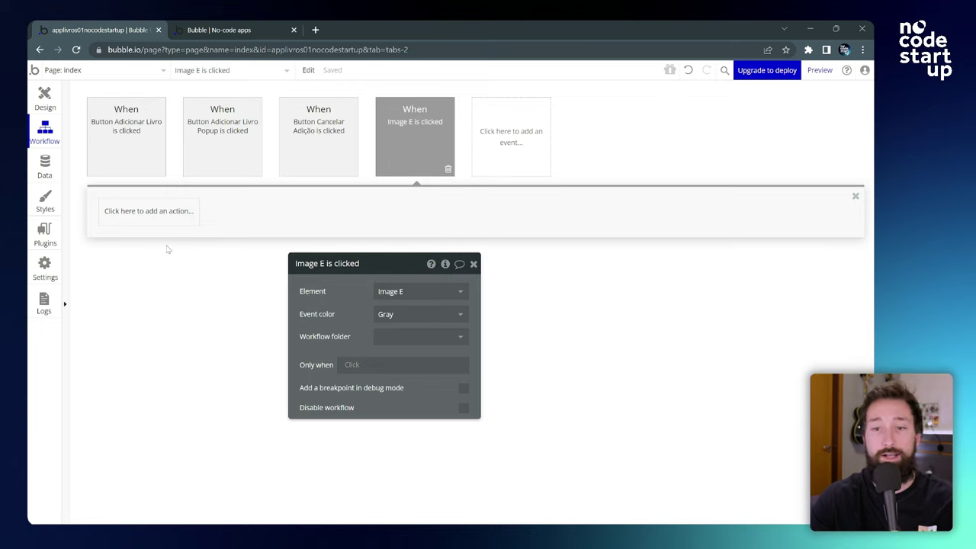
Step: Add a Go to page action to the cover image's click workflow with livro-detalhe as the destination
{"action": "left_click", "coordinate": [114, 212]}
{"action": "mouse_move", "coordinate": [152, 283]}
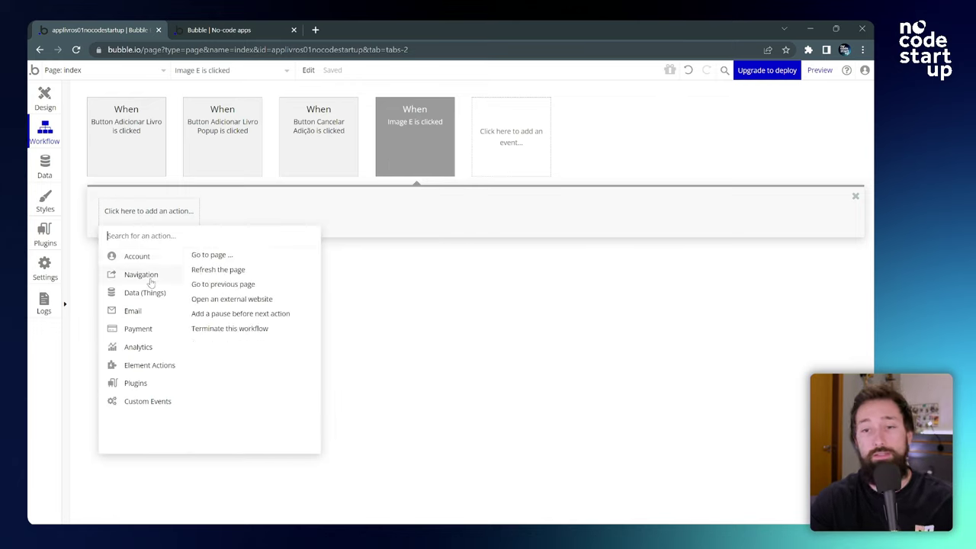
{"action": "left_click", "coordinate": [212, 260]}
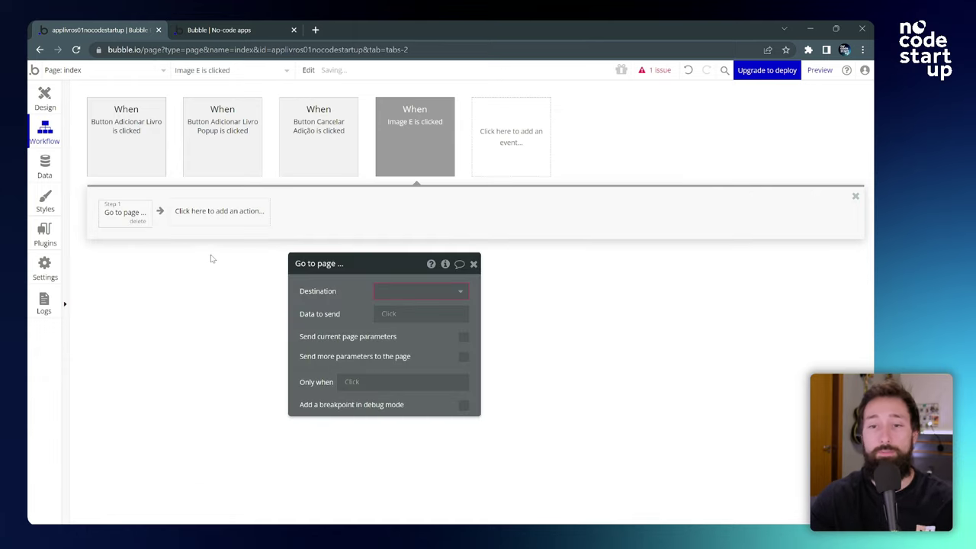
{"action": "left_click_drag", "start_coordinate": [377, 267], "coordinate": [371, 220]}
{"action": "left_click", "coordinate": [418, 241]}
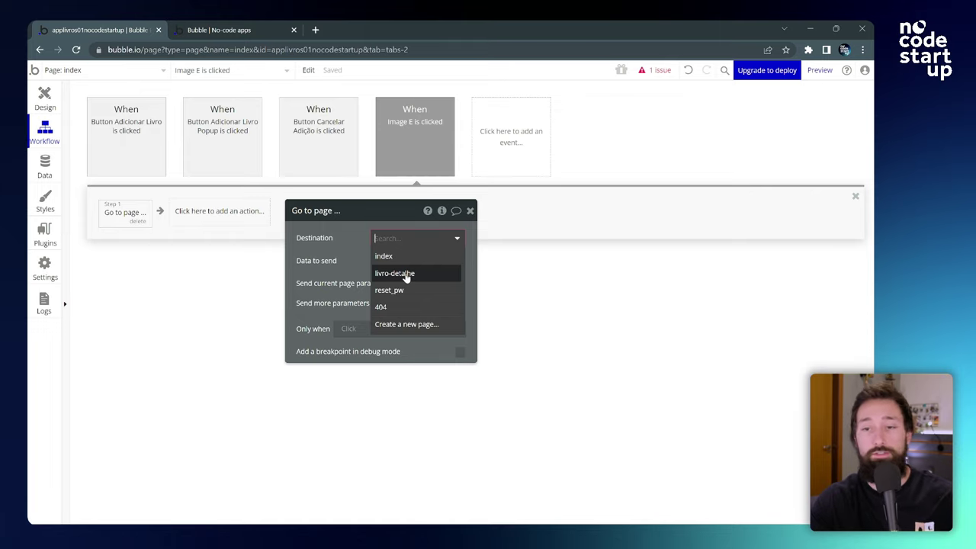
{"action": "left_click", "coordinate": [406, 275]}
Step: Reload the app preview and test the navigation by opening the Originals cover in Lista de desejos
{"action": "left_click", "coordinate": [231, 30]}
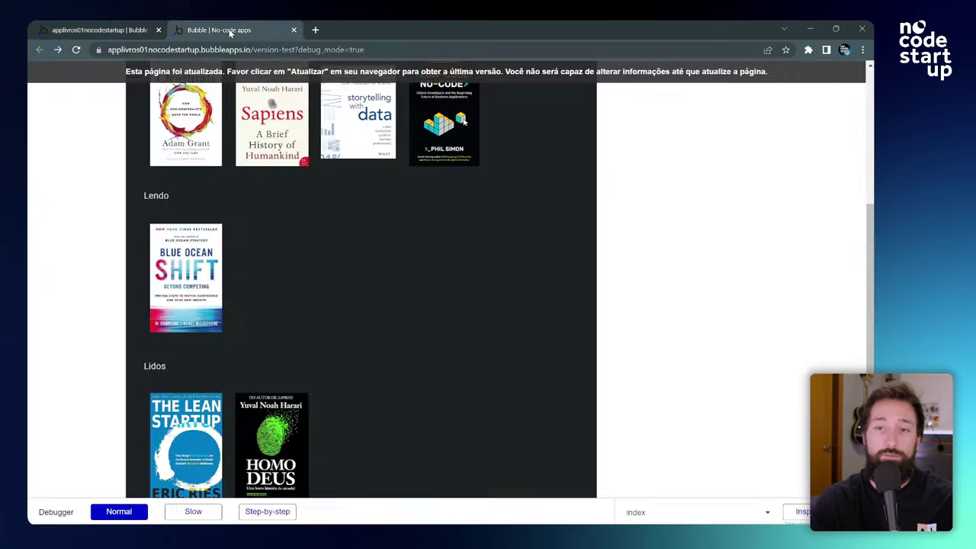
{"action": "scroll", "coordinate": [309, 80], "scroll_direction": "up", "scroll_amount": 1}
{"action": "key", "text": "F5"}
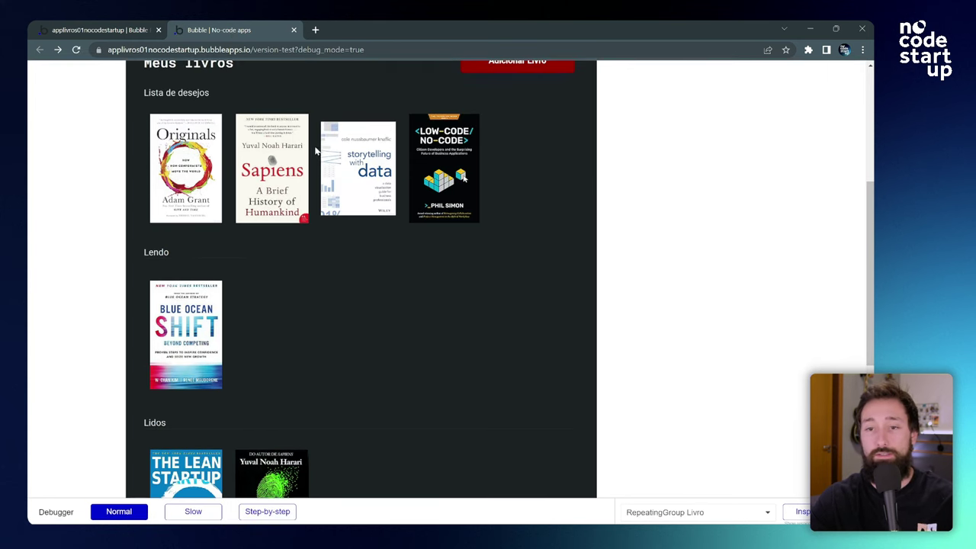
{"action": "scroll", "coordinate": [313, 140], "scroll_direction": "up", "scroll_amount": 1}
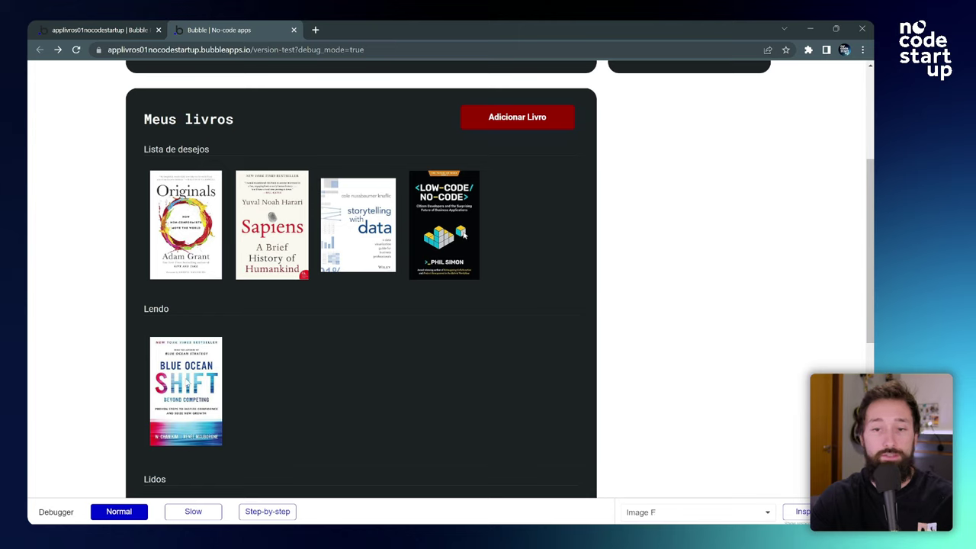
{"action": "left_click", "coordinate": [187, 226]}
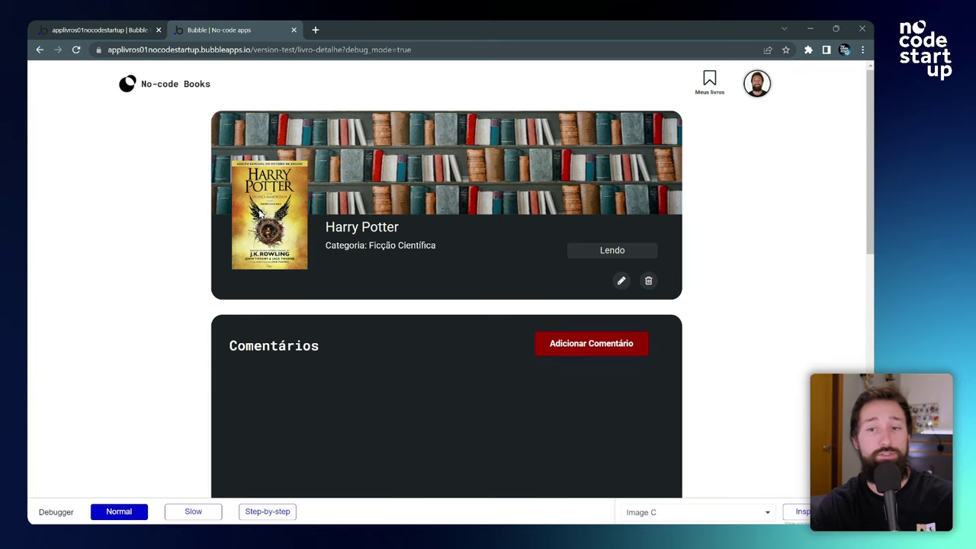
Step: Open the livro-detalhe page's design in the editor and clear the Harry Potter picture from the book cover image
{"action": "left_click", "coordinate": [53, 29]}
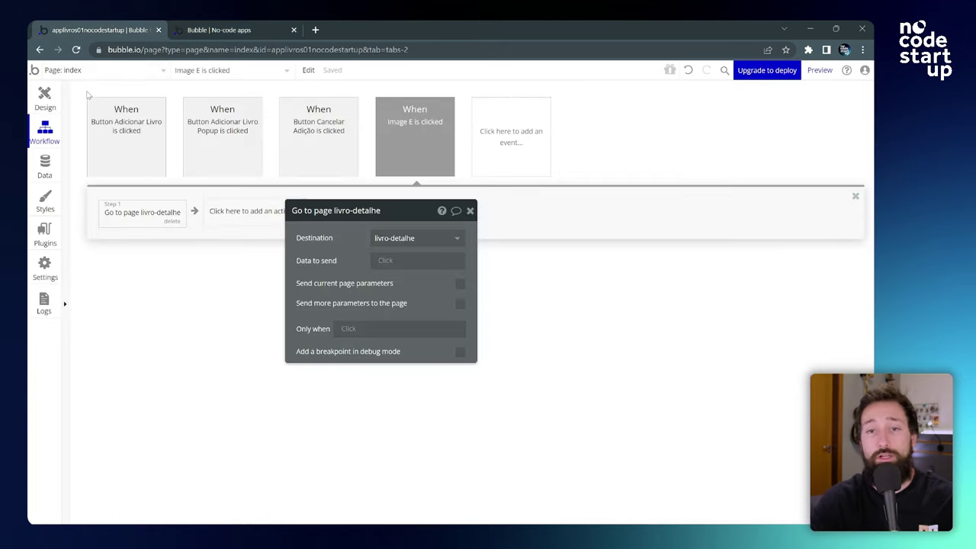
{"action": "left_click", "coordinate": [130, 75]}
{"action": "left_click", "coordinate": [246, 106]}
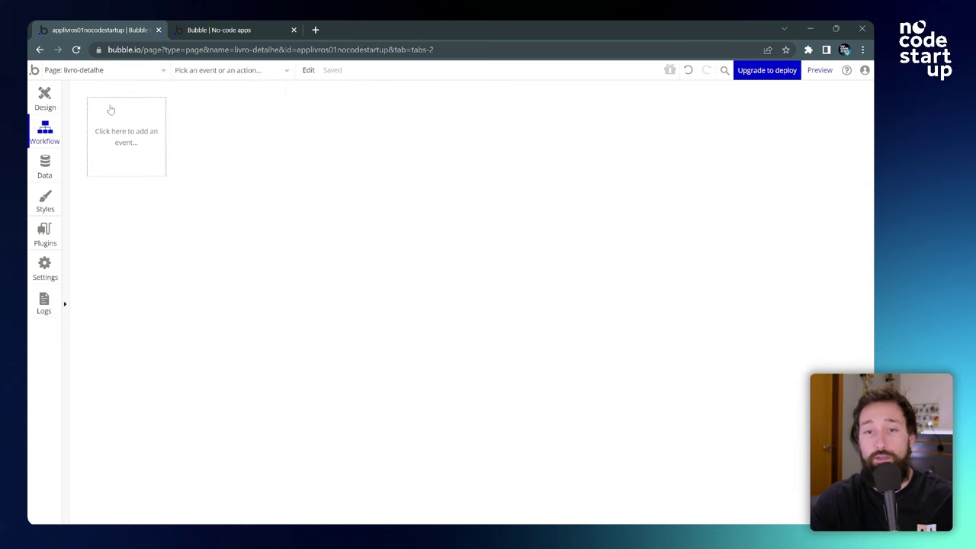
{"action": "left_click", "coordinate": [50, 97]}
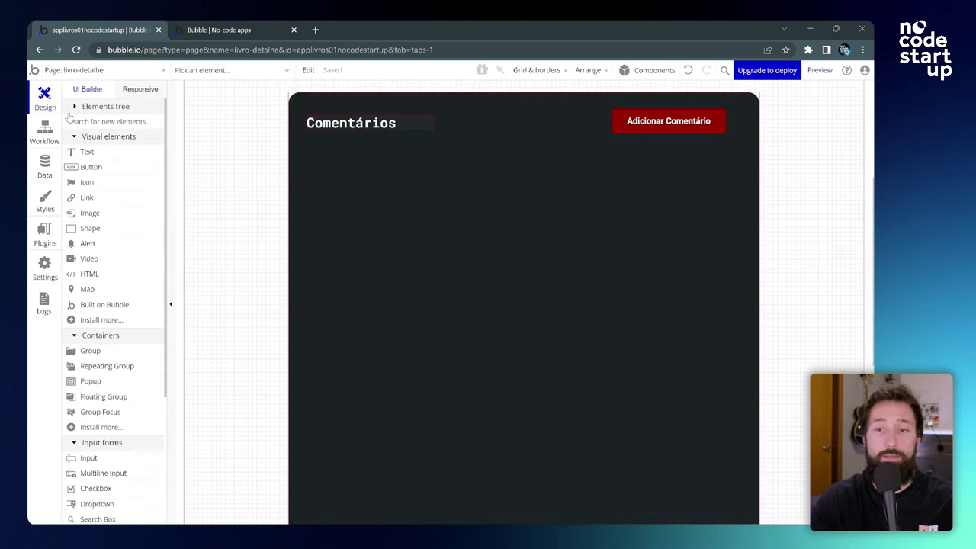
{"action": "double_click", "coordinate": [275, 242]}
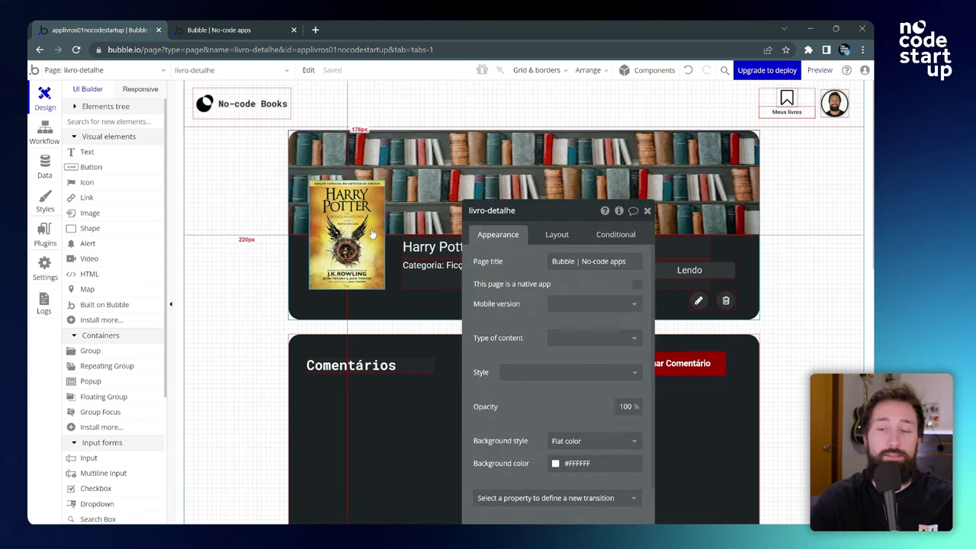
{"action": "left_click", "coordinate": [349, 219]}
{"action": "left_click", "coordinate": [596, 296]}
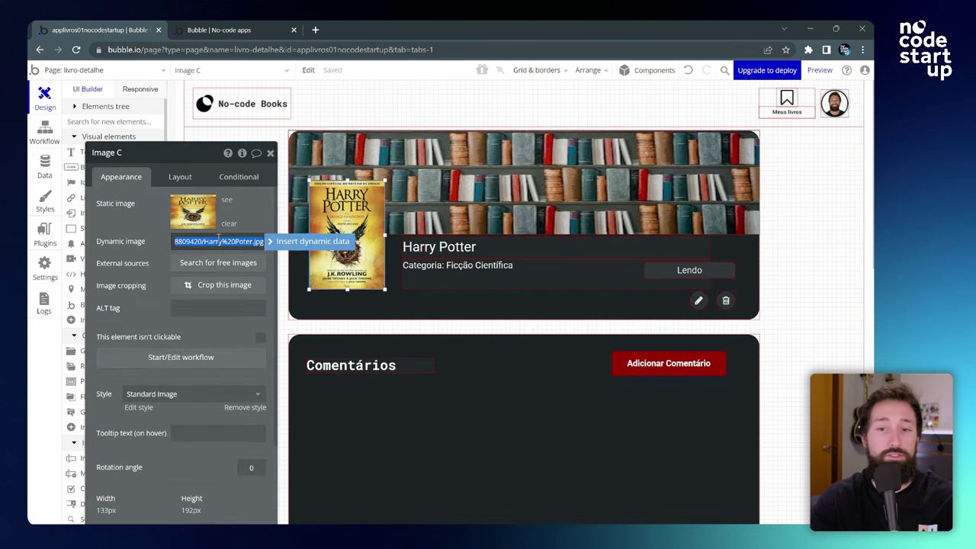
{"action": "key", "text": "BackSpace"}
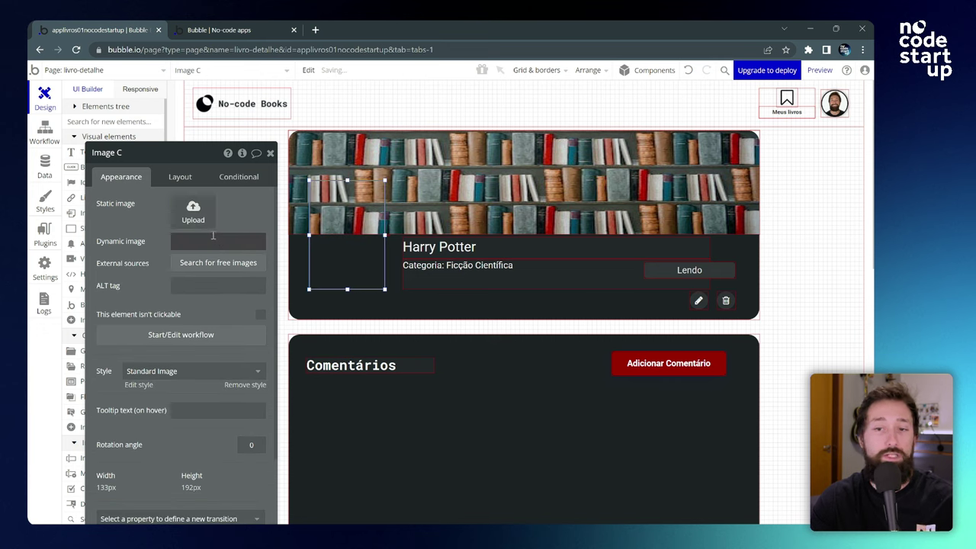
{"action": "left_click", "coordinate": [217, 242]}
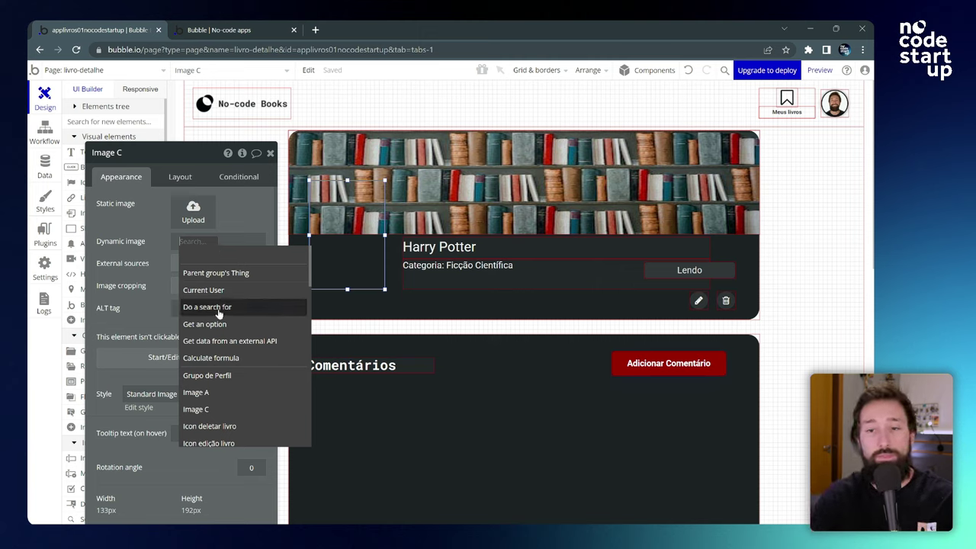
{"action": "left_click", "coordinate": [281, 137]}
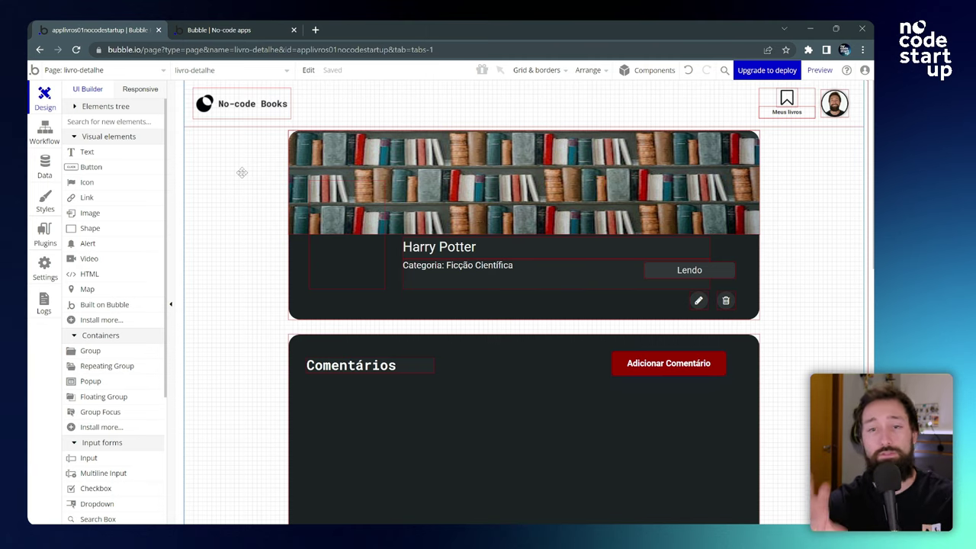
Step: Set the livro-detalhe page's type of content to Livro
{"action": "double_click", "coordinate": [235, 216]}
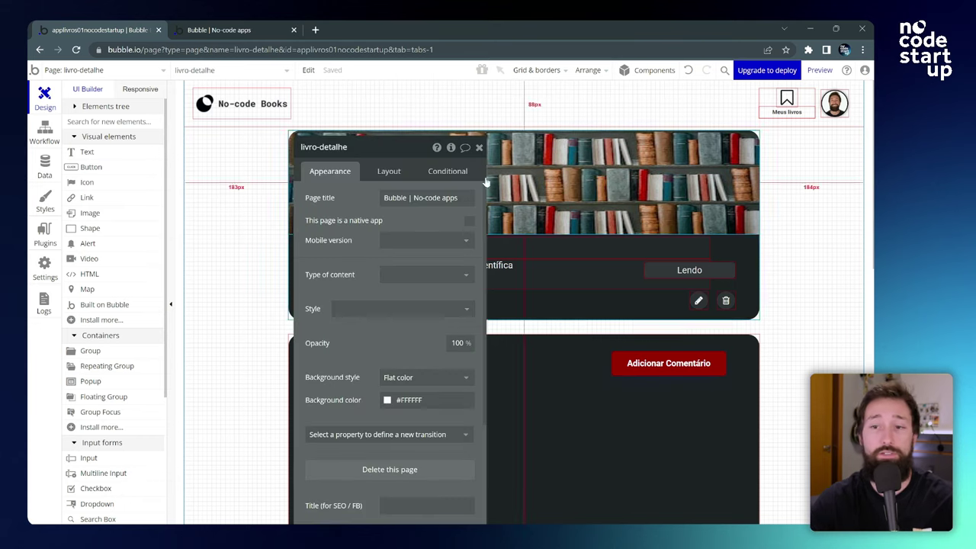
{"action": "left_click_drag", "start_coordinate": [387, 177], "coordinate": [358, 155]}
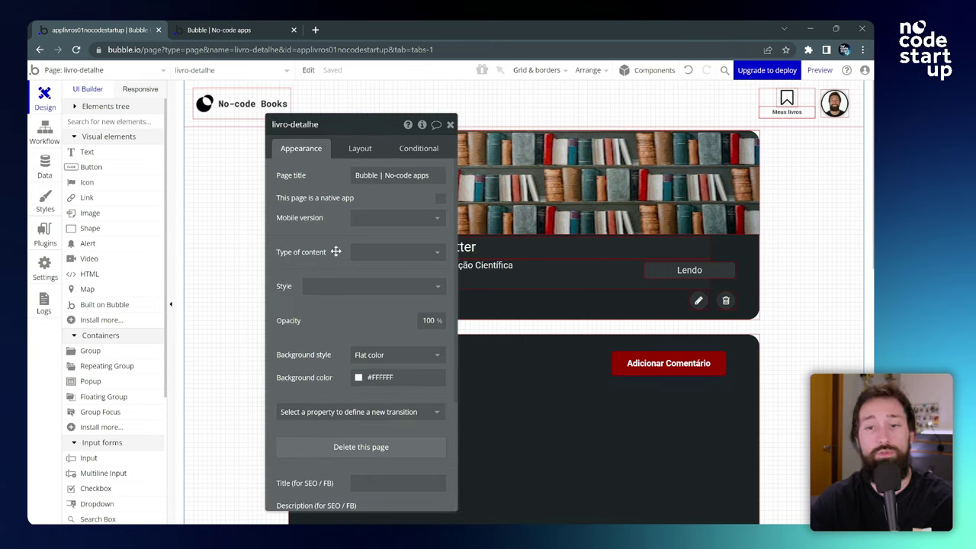
{"action": "left_click", "coordinate": [389, 255]}
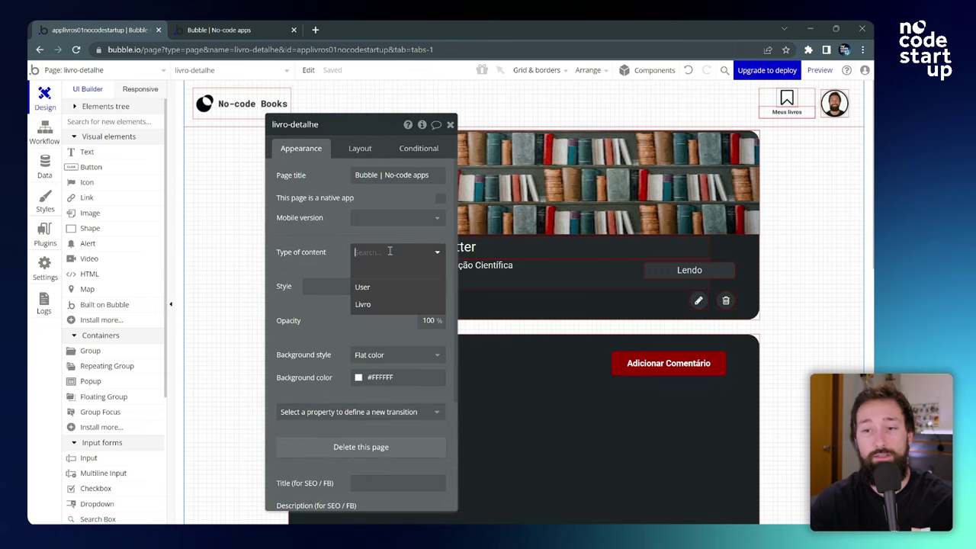
{"action": "left_click", "coordinate": [375, 306]}
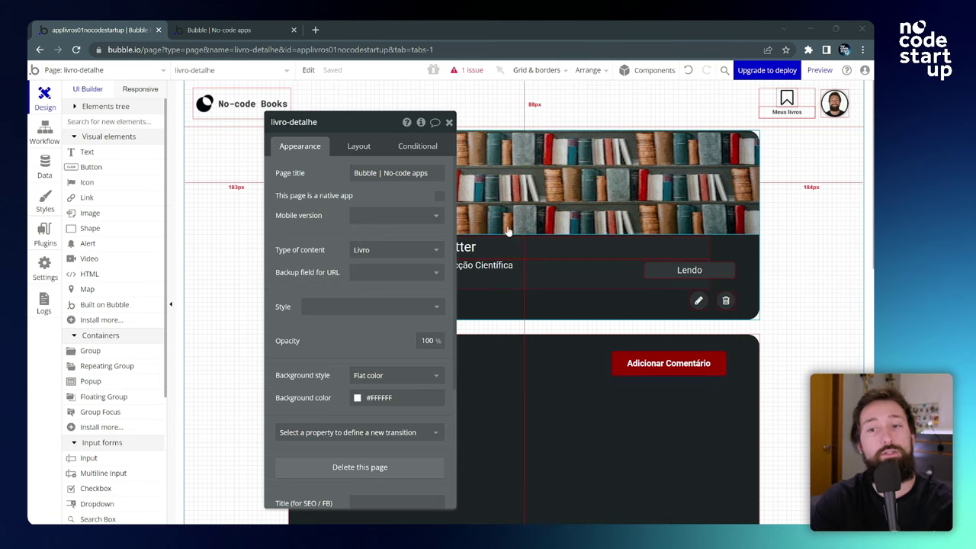
Step: Set the empty cover image's dynamic source to Current Page Livro's capa
{"action": "left_click_drag", "start_coordinate": [377, 136], "coordinate": [214, 134]}
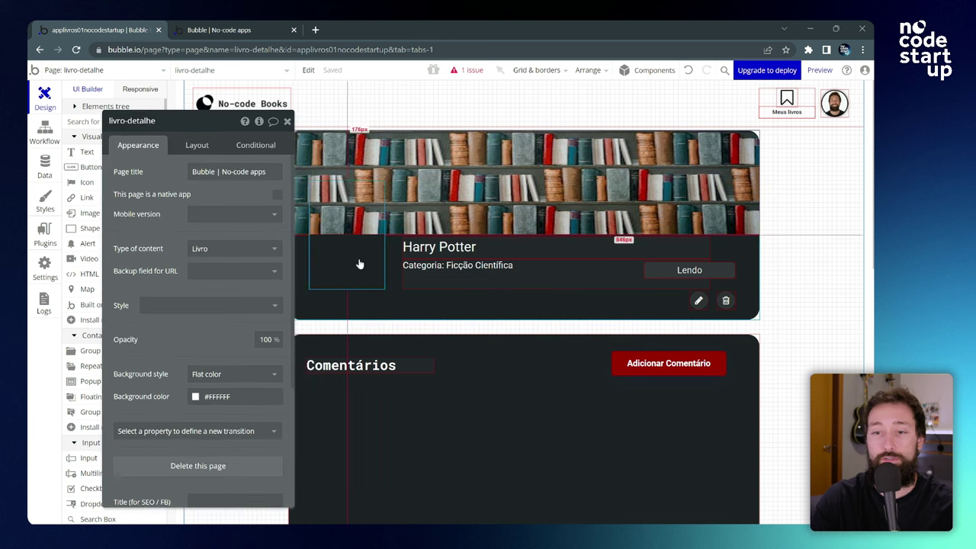
{"action": "left_click", "coordinate": [344, 232]}
{"action": "mouse_move", "coordinate": [146, 196]}
{"action": "left_mouse_down"}
{"action": "mouse_move", "coordinate": [157, 196]}
{"action": "mouse_move", "coordinate": [129, 197]}
{"action": "left_mouse_up"}
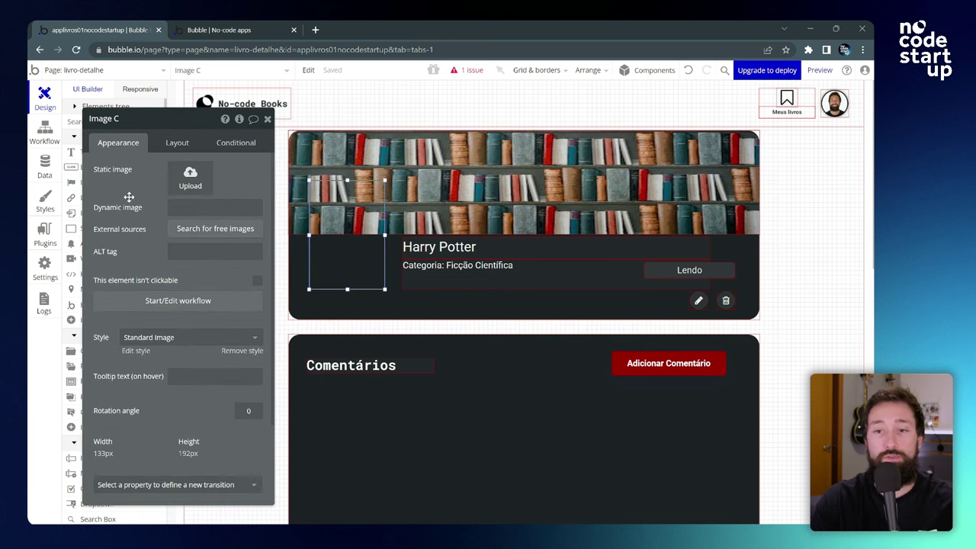
{"action": "left_click", "coordinate": [189, 207]}
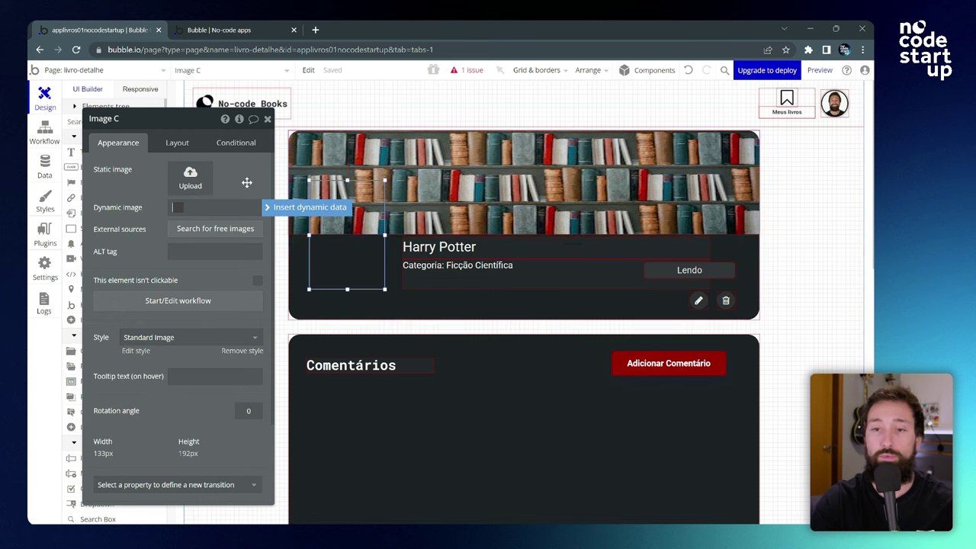
{"action": "left_click", "coordinate": [299, 210]}
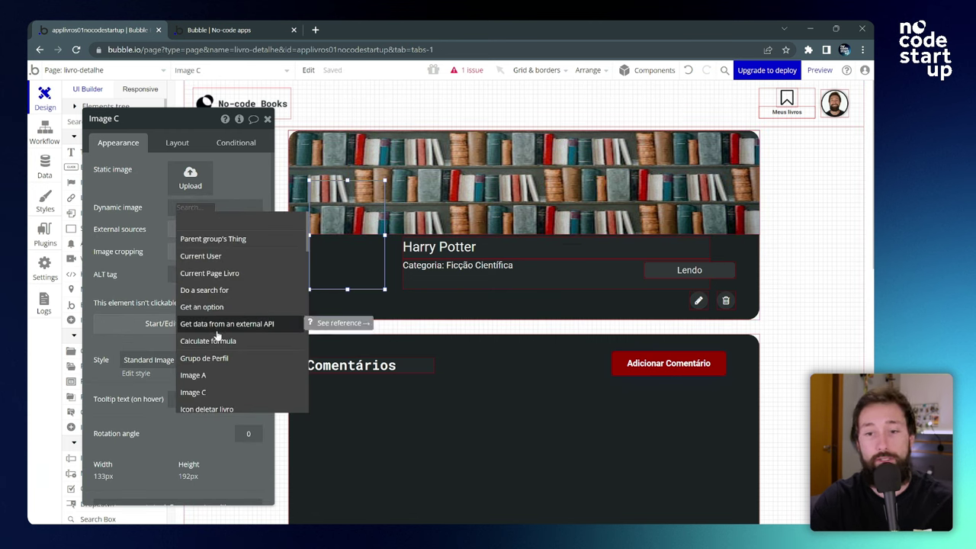
{"action": "left_click", "coordinate": [213, 273]}
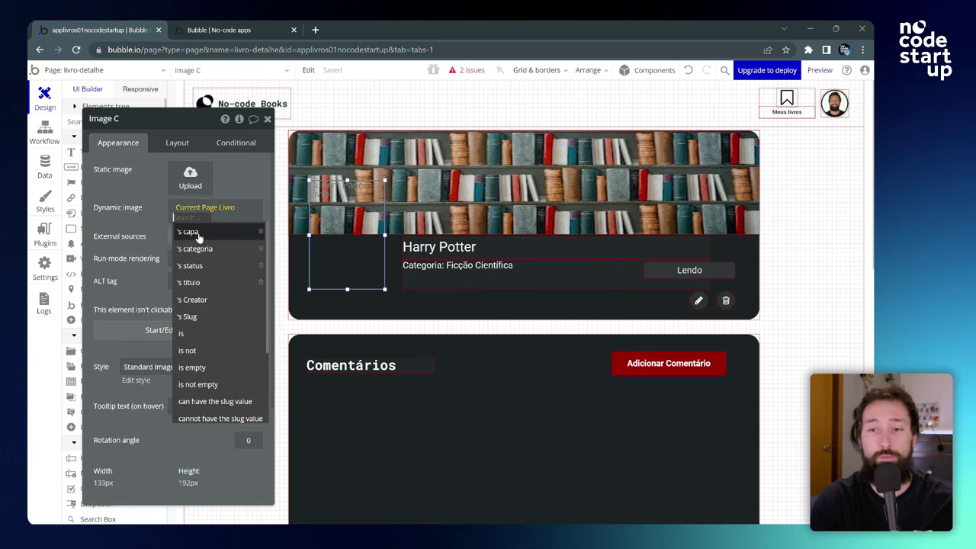
{"action": "left_click", "coordinate": [197, 232]}
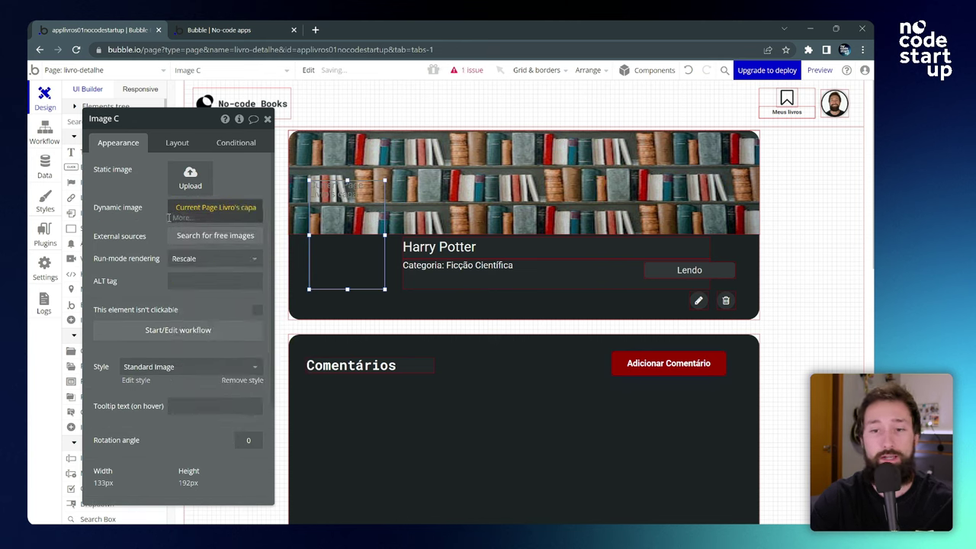
Step: Replace the Harry Potter title text with the dynamic value Current Page Livro's titulo
{"action": "left_click", "coordinate": [459, 253]}
{"action": "left_click", "coordinate": [160, 174]}
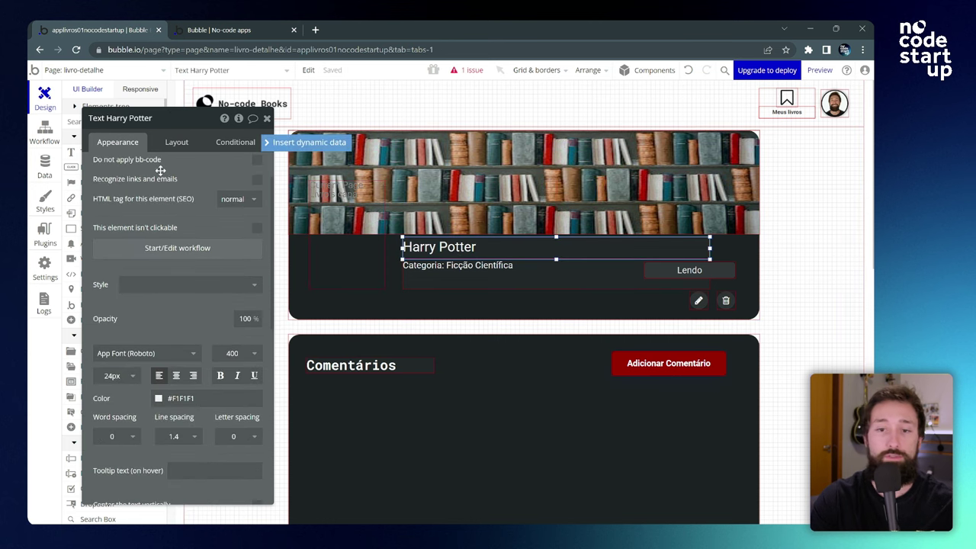
{"action": "triple_click", "coordinate": [162, 177]}
{"action": "key", "text": "BackSpace"}
{"action": "left_click", "coordinate": [307, 143]}
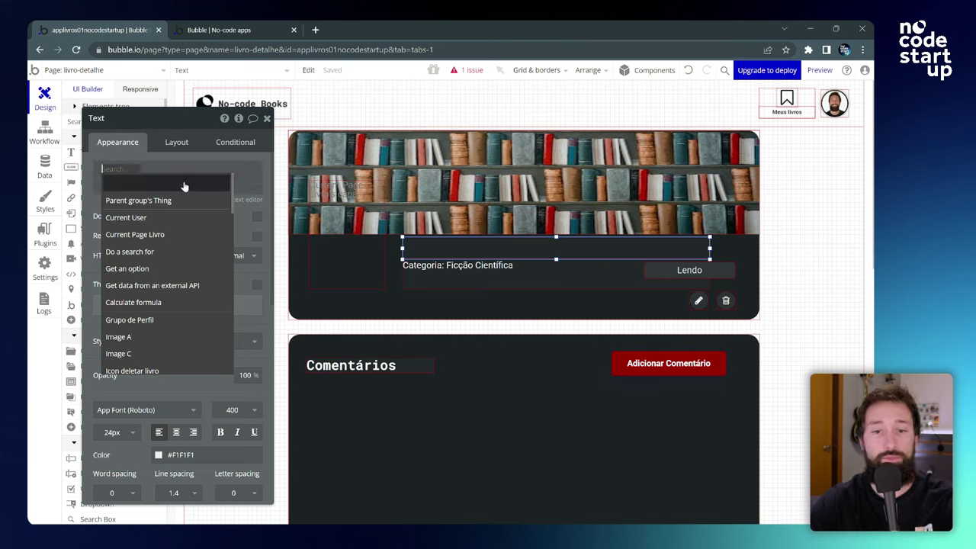
{"action": "left_click", "coordinate": [158, 237]}
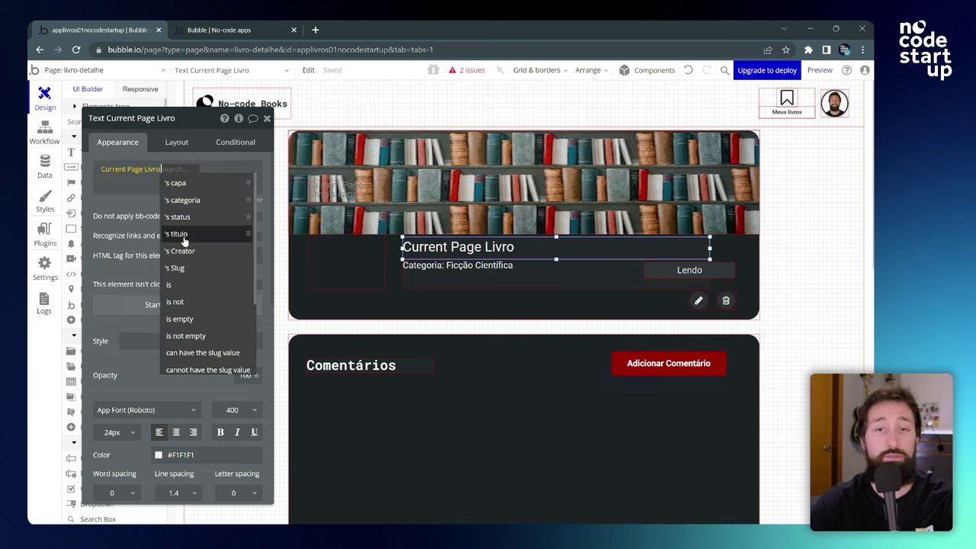
{"action": "left_click", "coordinate": [182, 236]}
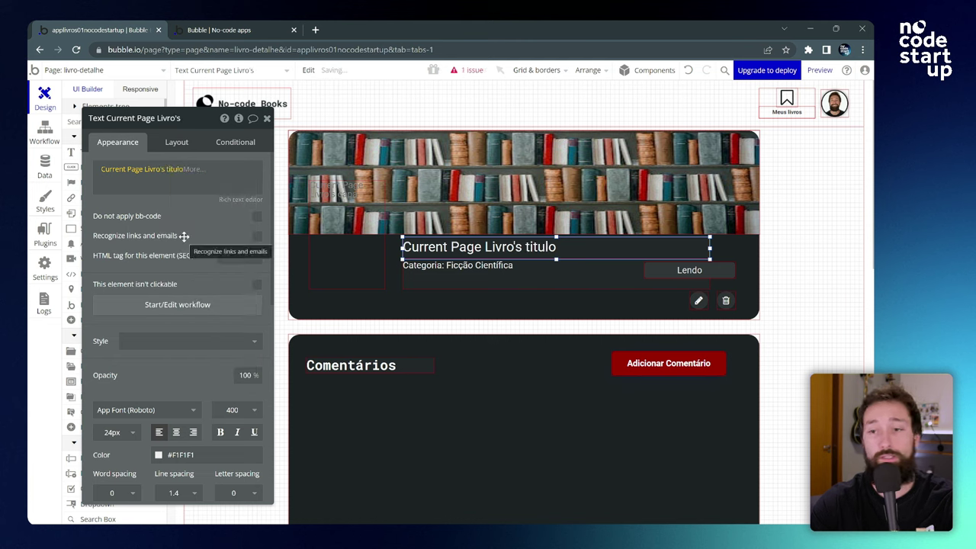
Step: Replace Ficção Científica in the category text with Current Page Livro's categoria, keeping the Categoria: prefix
{"action": "left_click", "coordinate": [501, 272]}
{"action": "triple_click", "coordinate": [167, 171]}
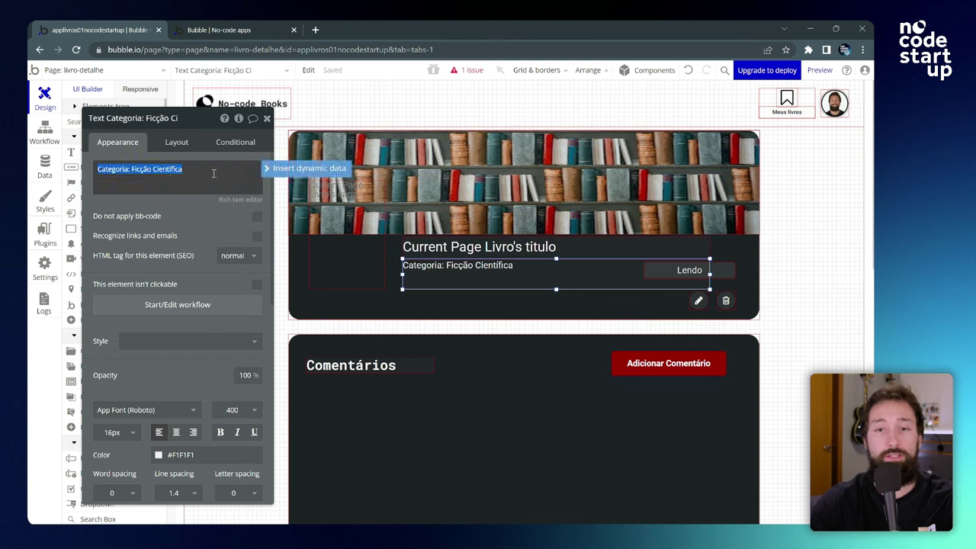
{"action": "left_click", "coordinate": [141, 171]}
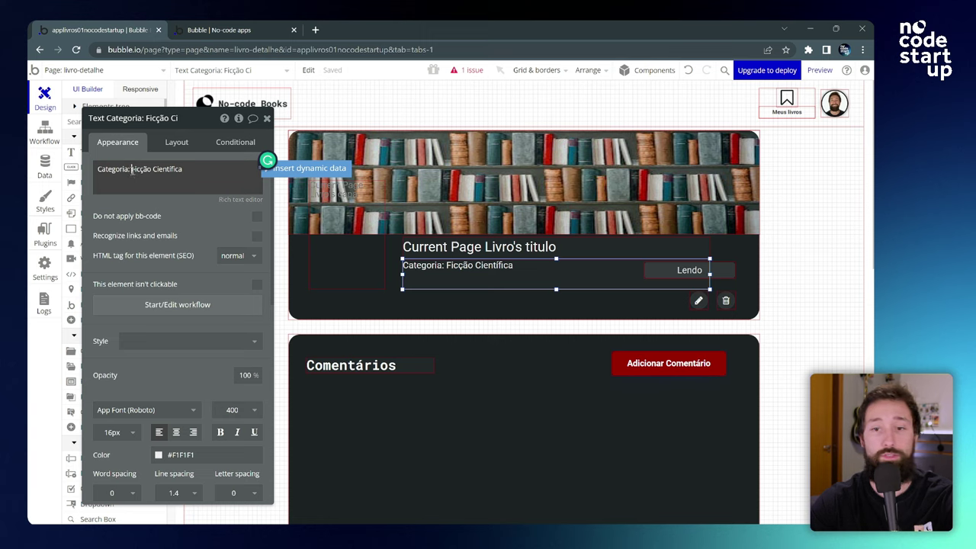
{"action": "left_click_drag", "start_coordinate": [132, 170], "coordinate": [188, 170]}
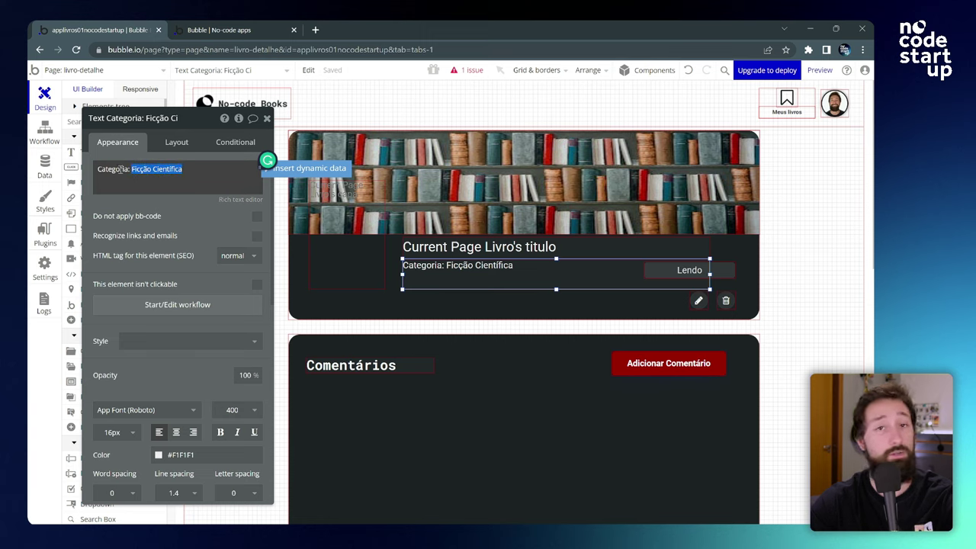
{"action": "left_click", "coordinate": [305, 171]}
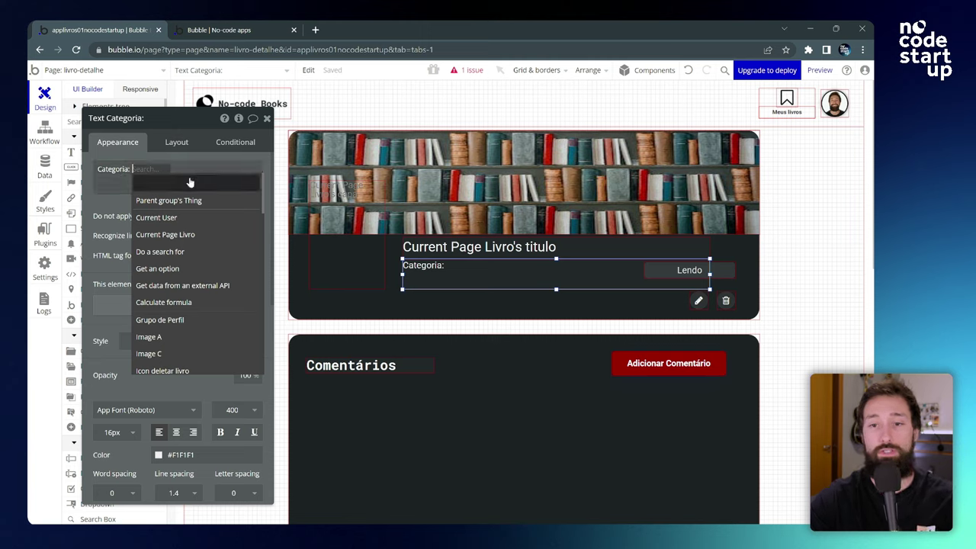
{"action": "left_click", "coordinate": [185, 237]}
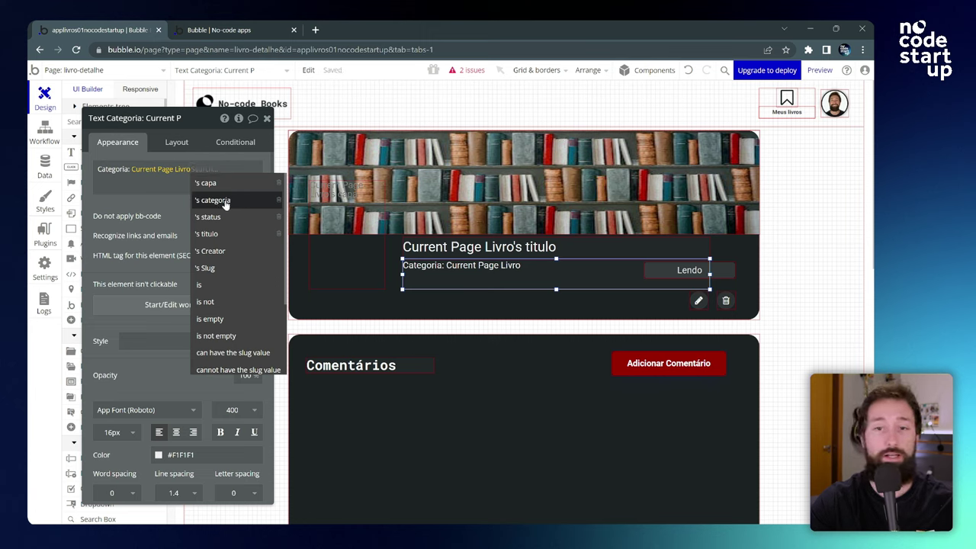
{"action": "left_click", "coordinate": [213, 200]}
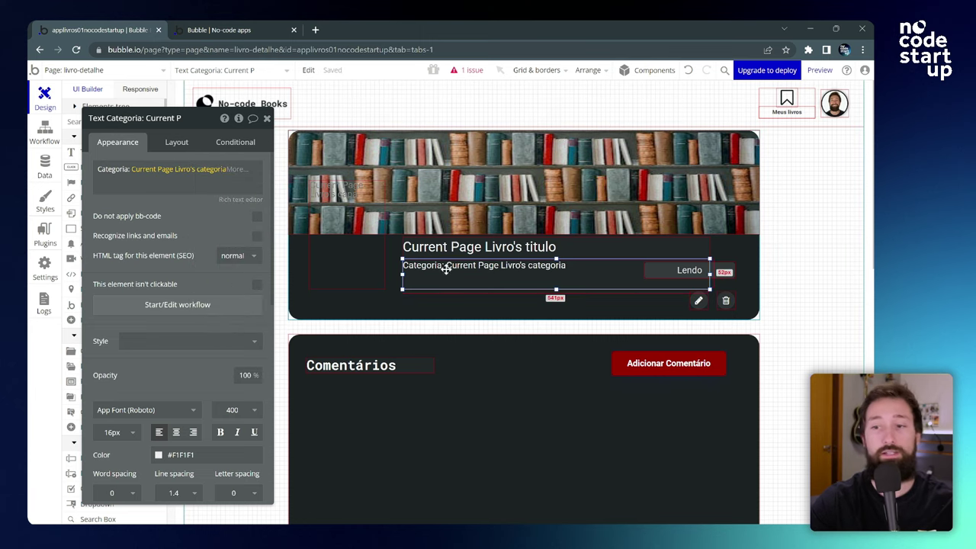
Step: Replace the Lendo text in the book's status label with the dynamic value Current Page Livro's status
{"action": "left_click", "coordinate": [725, 272]}
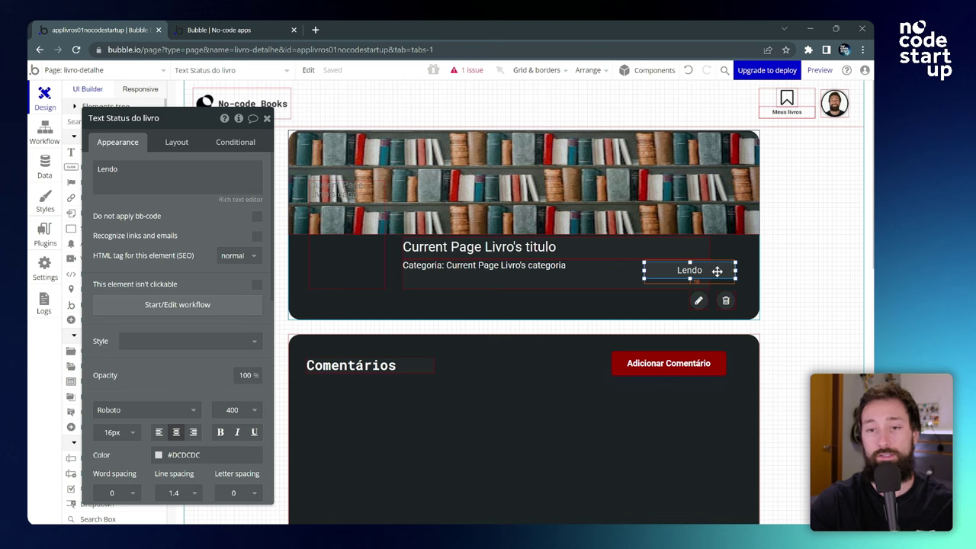
{"action": "left_click", "coordinate": [140, 168]}
{"action": "key", "text": "ctrl+a"}
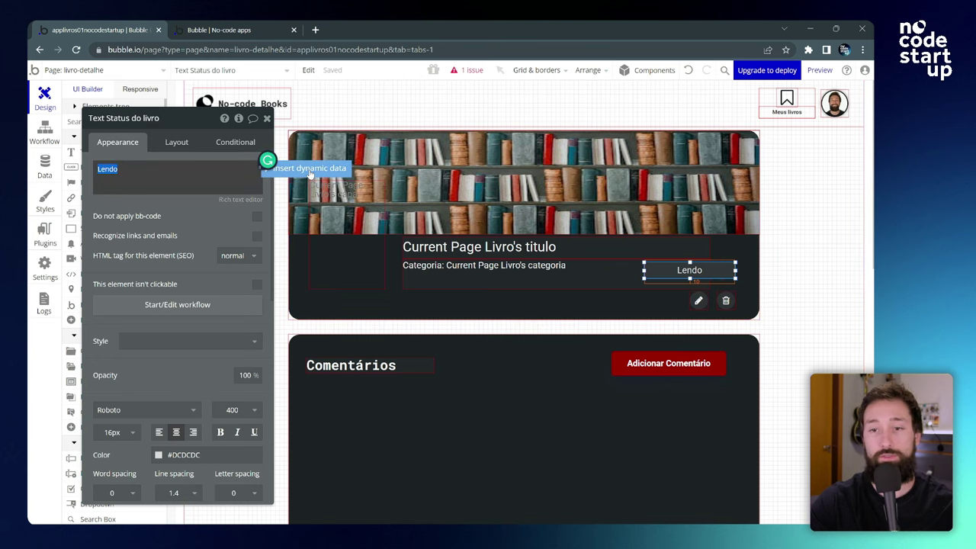
{"action": "left_click", "coordinate": [309, 168]}
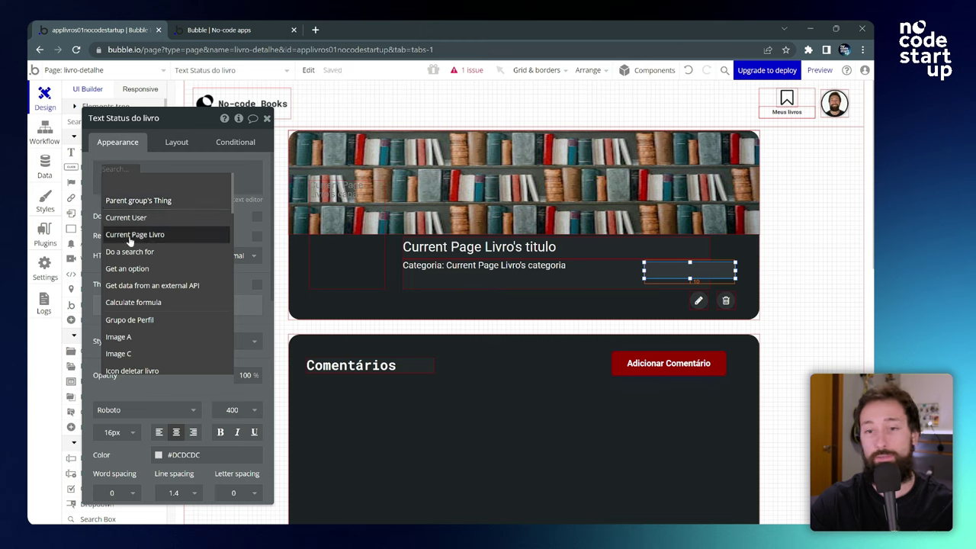
{"action": "left_click", "coordinate": [148, 235]}
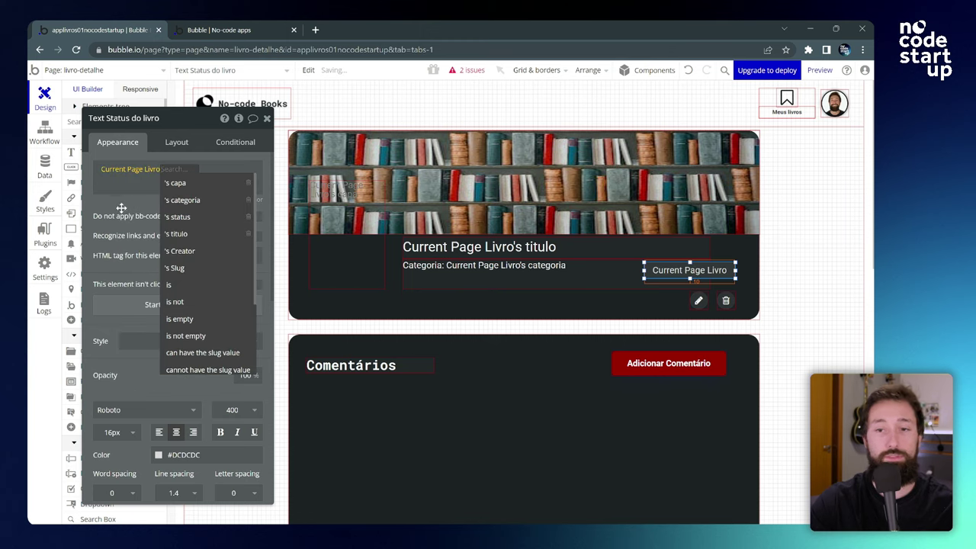
{"action": "left_click", "coordinate": [193, 217]}
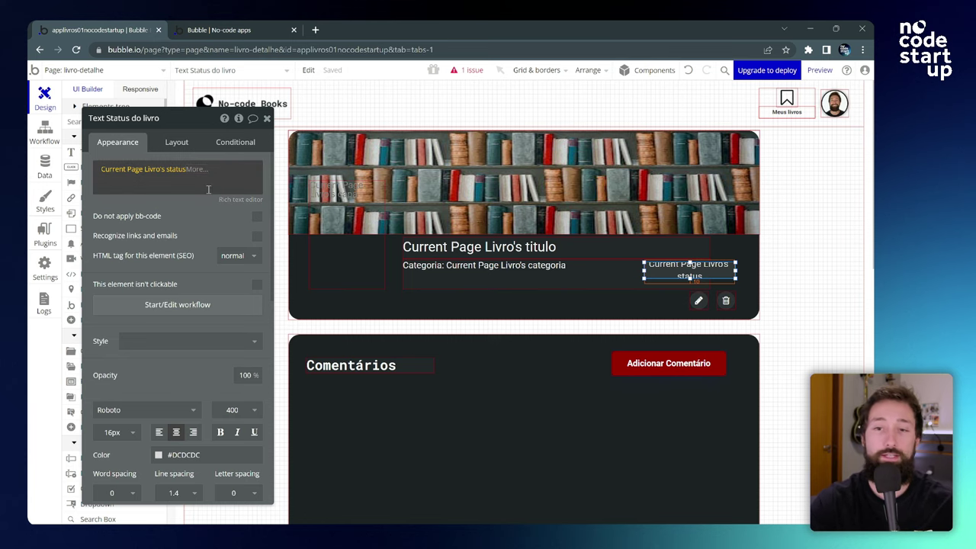
{"action": "left_click", "coordinate": [267, 118]}
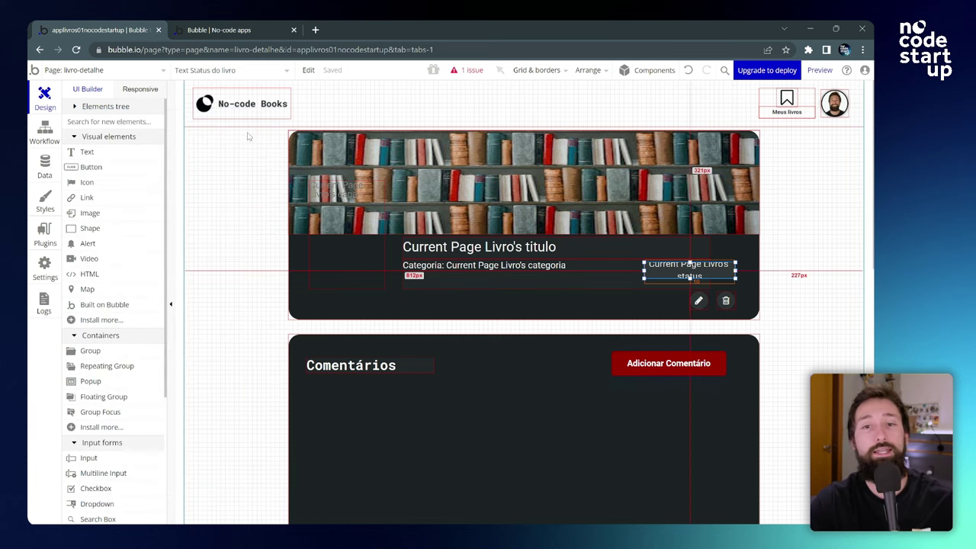
Step: Switch to the index page and open the Go to page livro-detalhe action in the Image E click workflow
{"action": "left_click", "coordinate": [96, 70]}
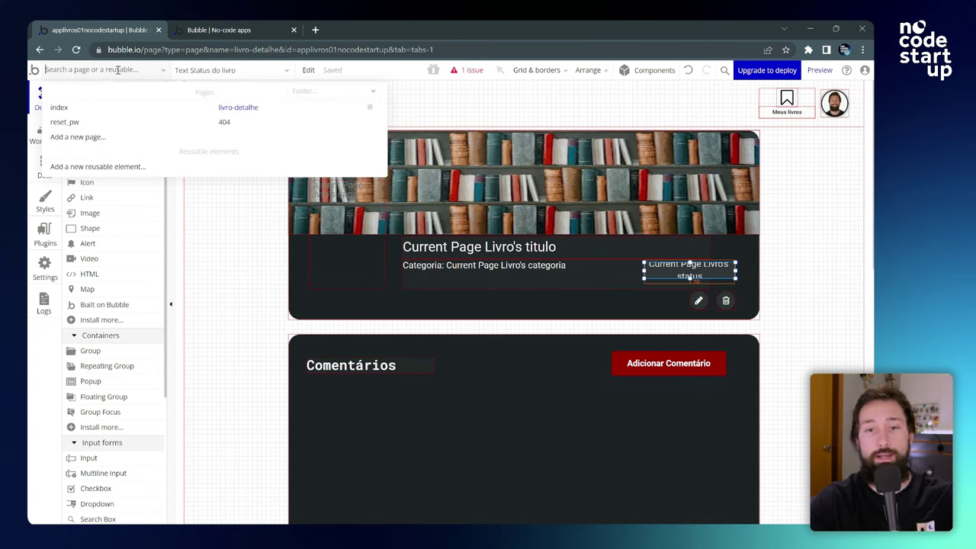
{"action": "left_click", "coordinate": [70, 107]}
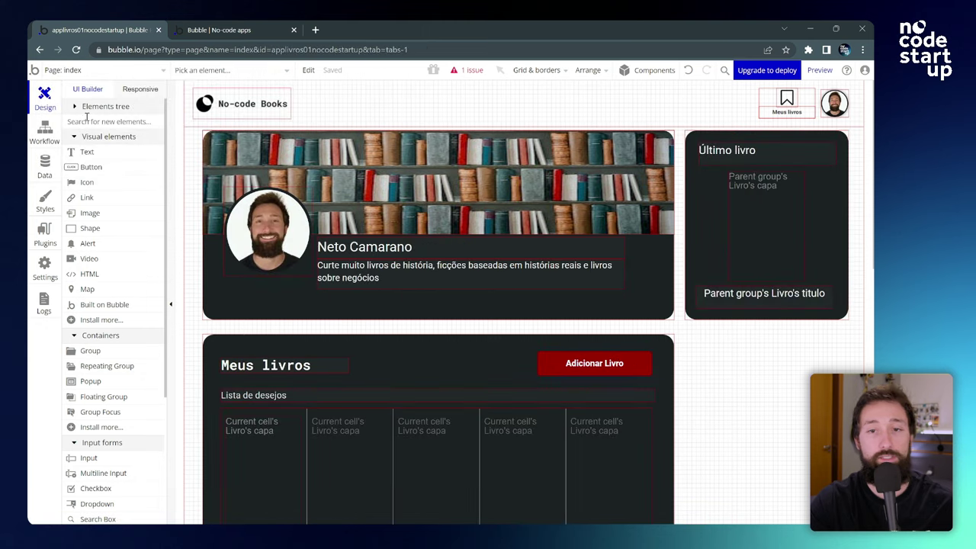
{"action": "left_click", "coordinate": [44, 134]}
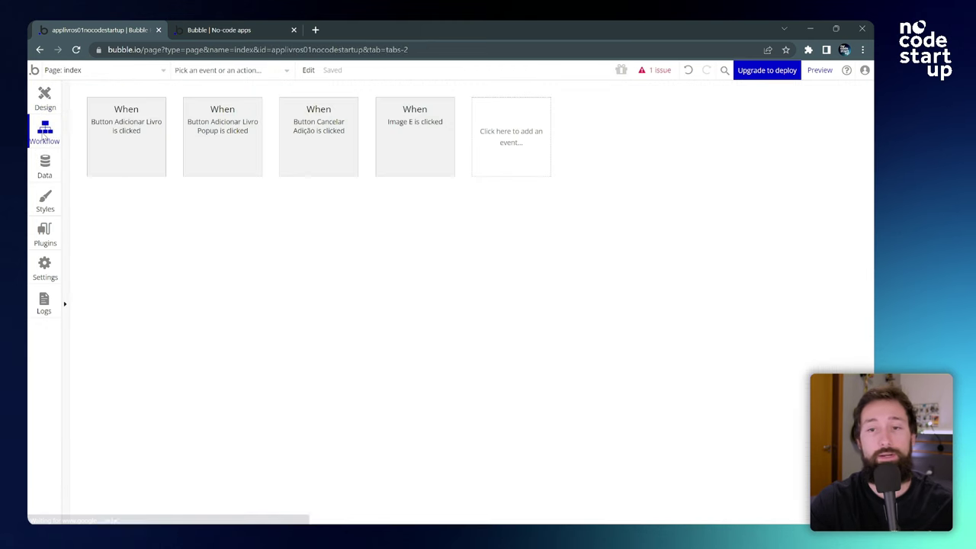
{"action": "left_click", "coordinate": [419, 135]}
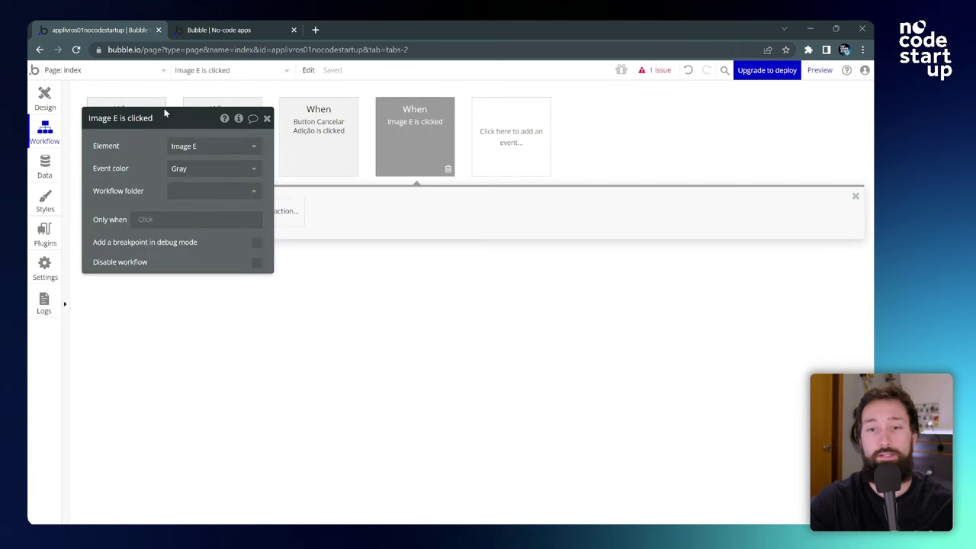
{"action": "left_click_drag", "start_coordinate": [165, 114], "coordinate": [254, 235]}
{"action": "left_click", "coordinate": [126, 216]}
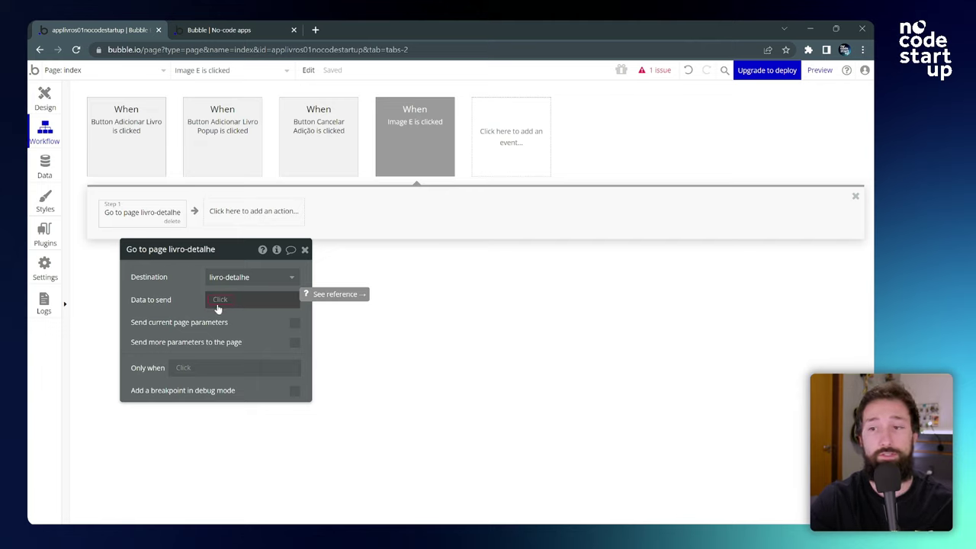
Step: Check the open issue and set the Go to page livro-detalhe action's data to send to Current cell's Livro
{"action": "left_click", "coordinate": [650, 74]}
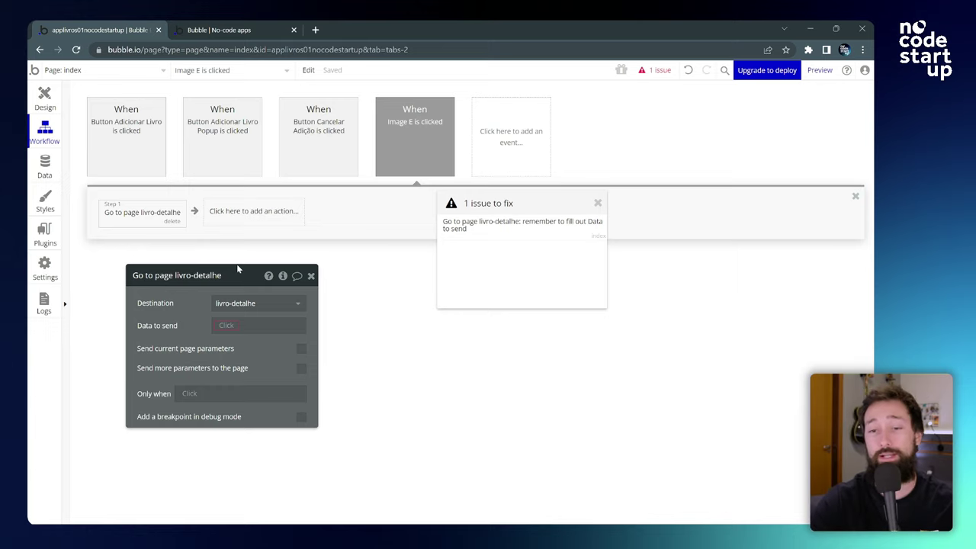
{"action": "left_click_drag", "start_coordinate": [234, 277], "coordinate": [209, 254]}
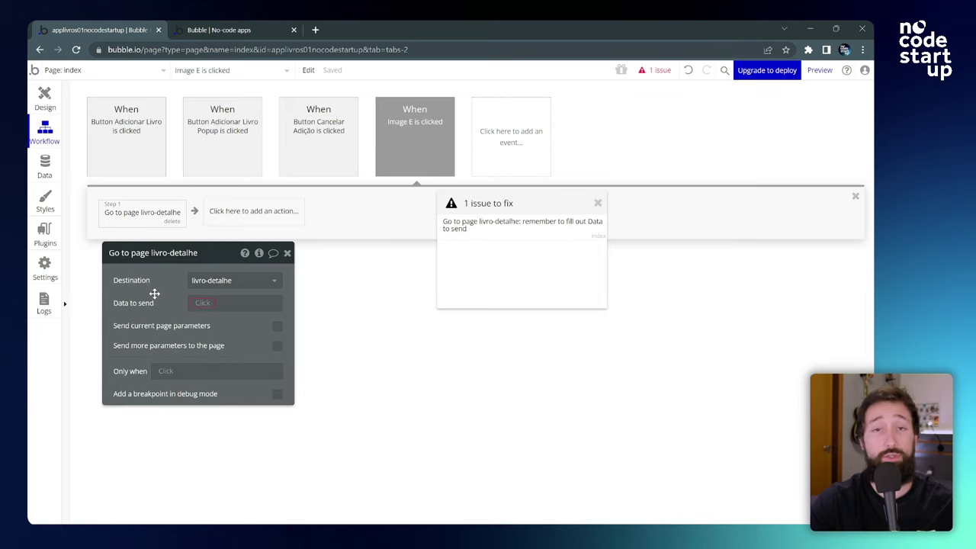
{"action": "left_click", "coordinate": [204, 304]}
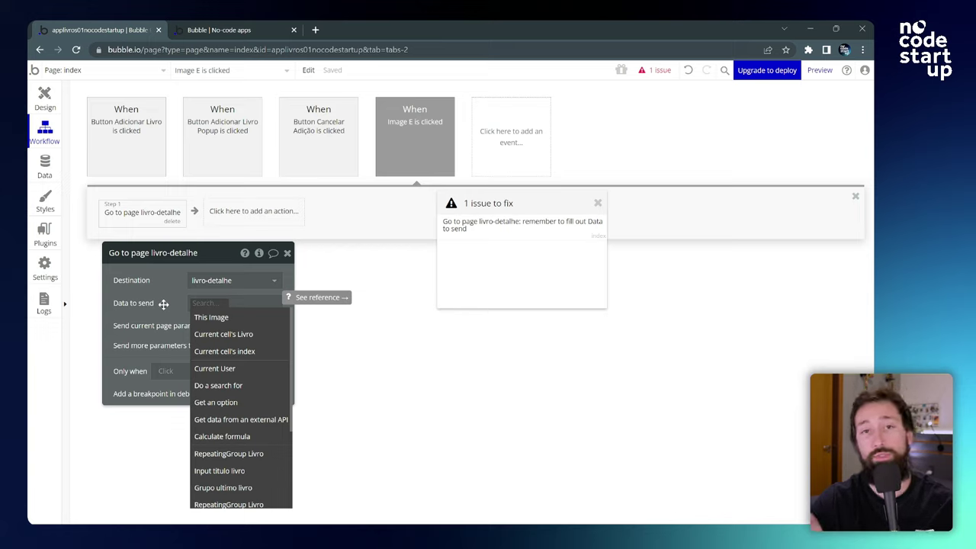
{"action": "left_click", "coordinate": [227, 335]}
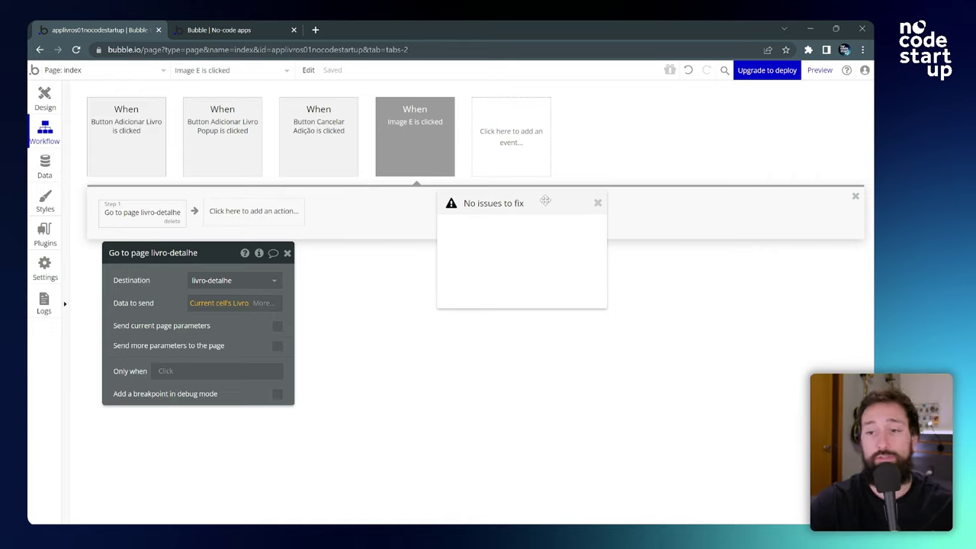
{"action": "left_click", "coordinate": [287, 253]}
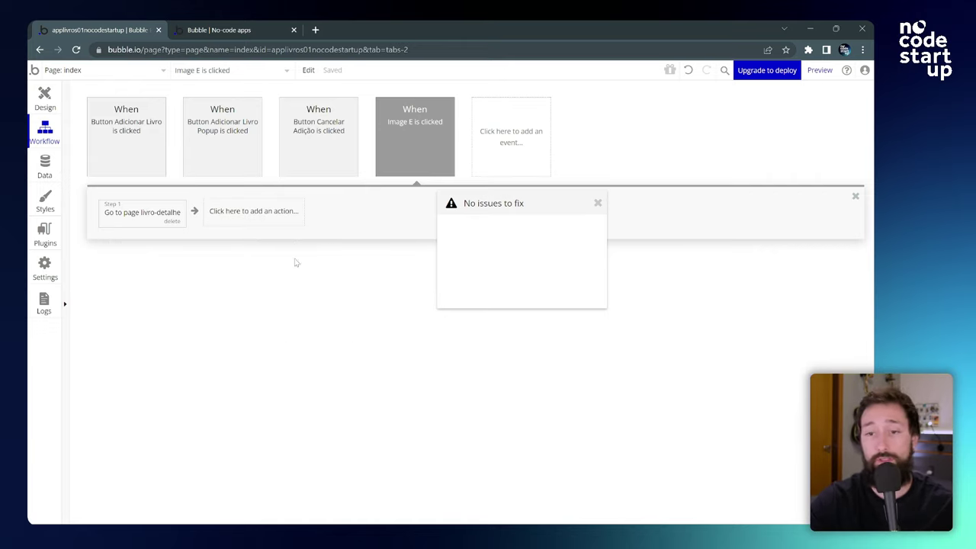
Step: Preview the app, open the Originals book from Lista de desejos, and check its title, category and status on the detail page
{"action": "left_click", "coordinate": [820, 70]}
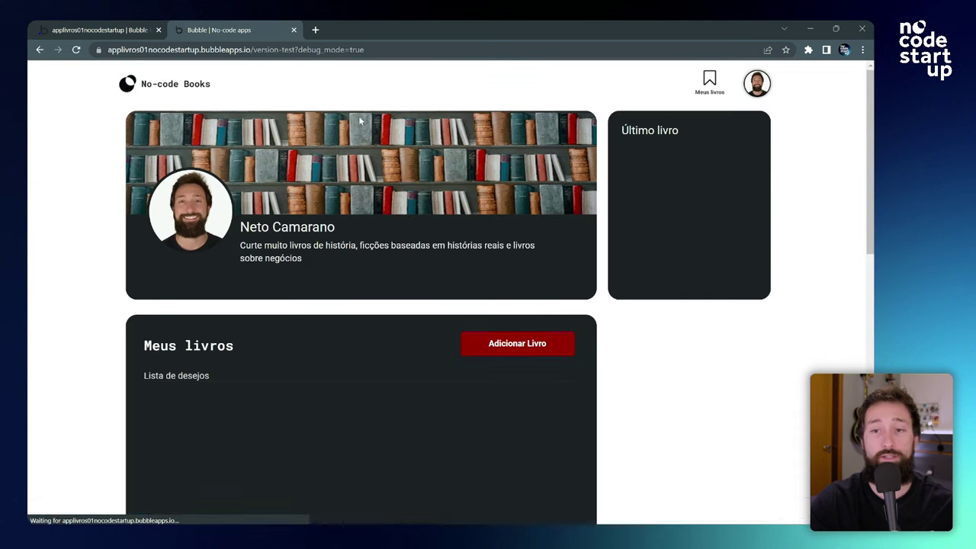
{"action": "scroll", "coordinate": [99, 148], "scroll_direction": "down", "scroll_amount": 2}
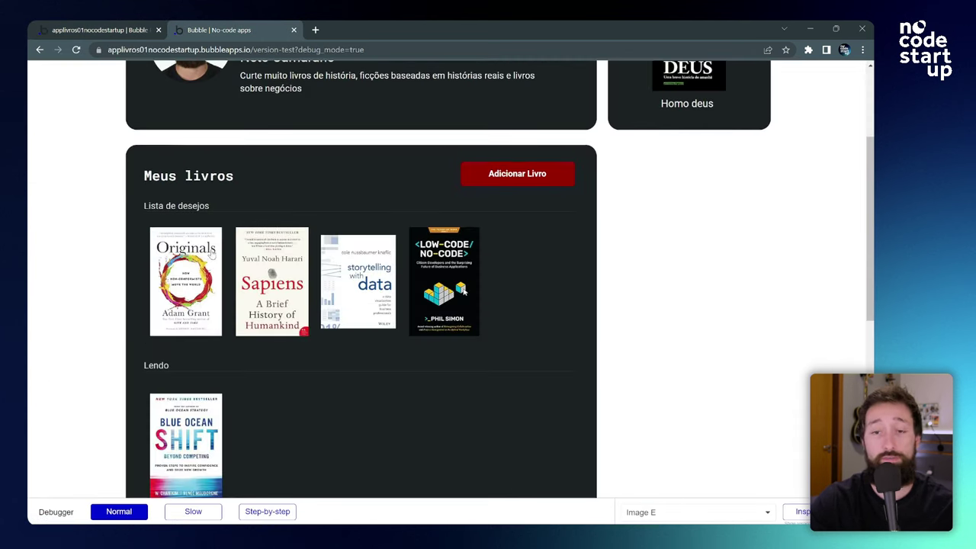
{"action": "left_click", "coordinate": [186, 267]}
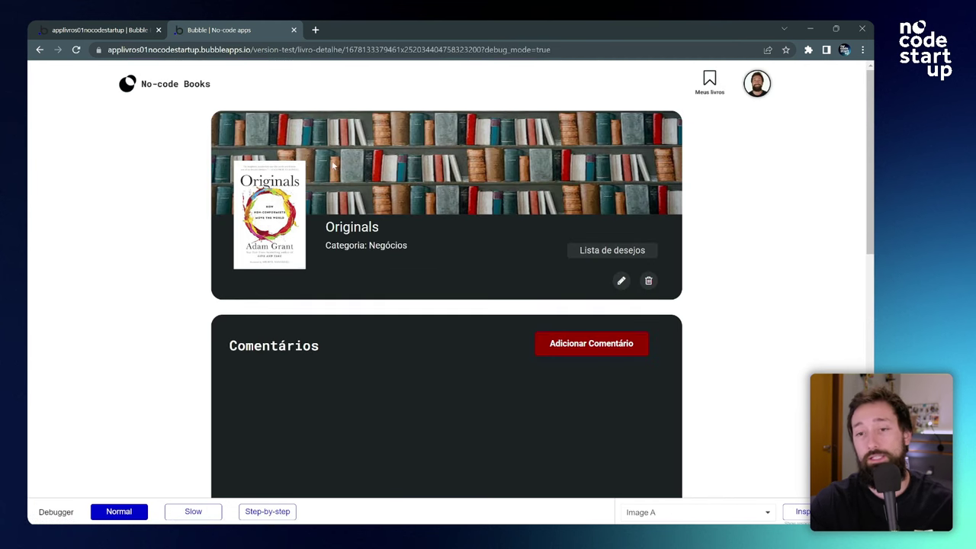
{"action": "left_click_drag", "start_coordinate": [325, 227], "coordinate": [407, 247]}
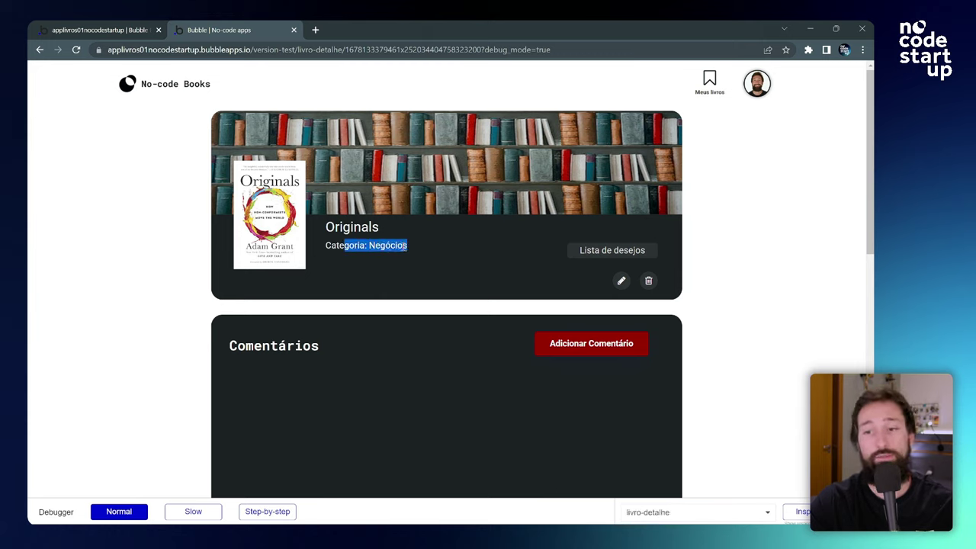
{"action": "left_click_drag", "start_coordinate": [579, 250], "coordinate": [639, 254]}
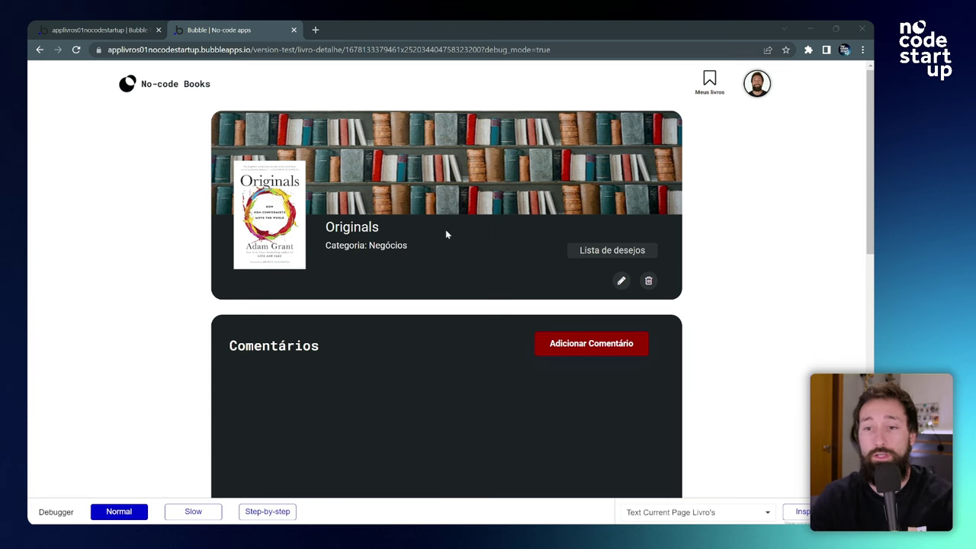
{"action": "left_click", "coordinate": [579, 272]}
Step: Back in the Bubble editor, rename the add-book popup on the livro-detalhe page to "Popup Editar livro"
{"action": "left_click", "coordinate": [85, 30]}
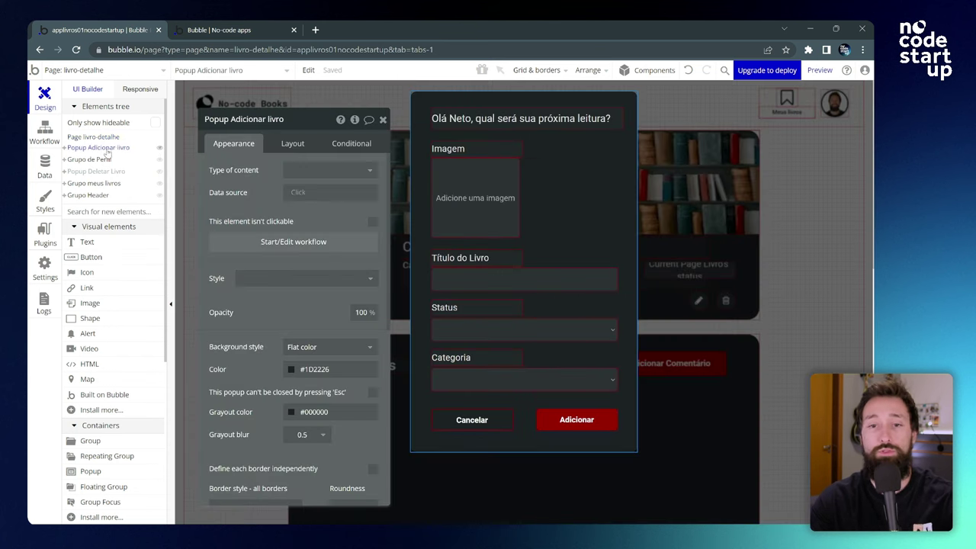
{"action": "left_click", "coordinate": [105, 148]}
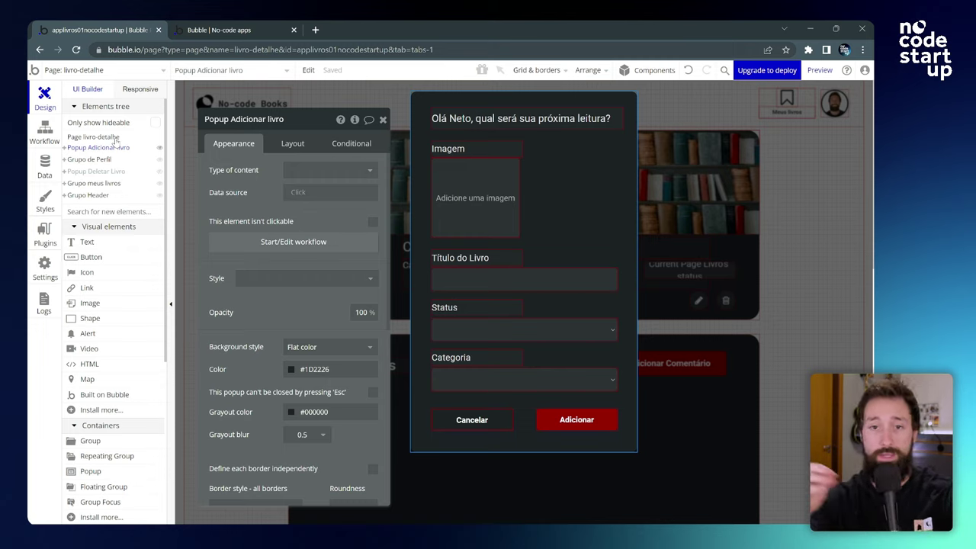
{"action": "left_click", "coordinate": [252, 122]}
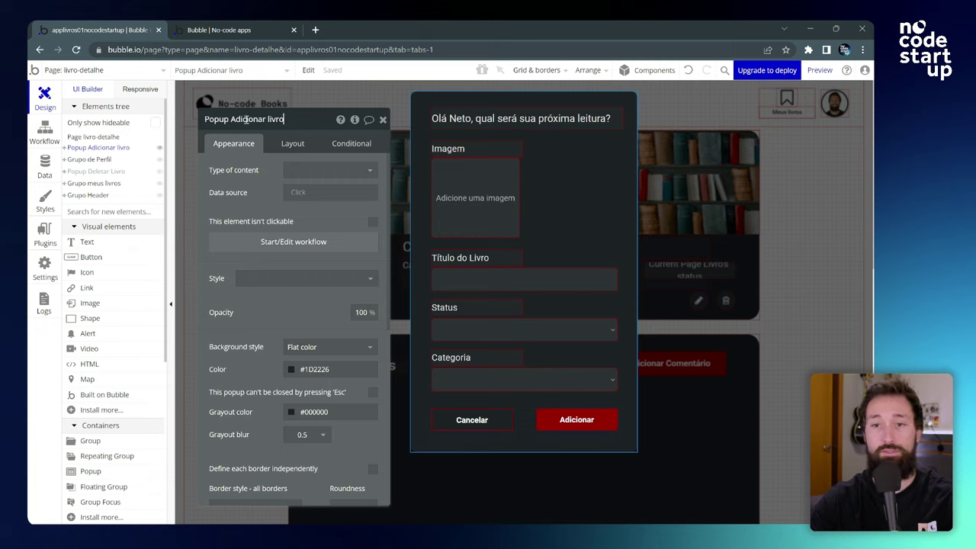
{"action": "double_click", "coordinate": [254, 120]}
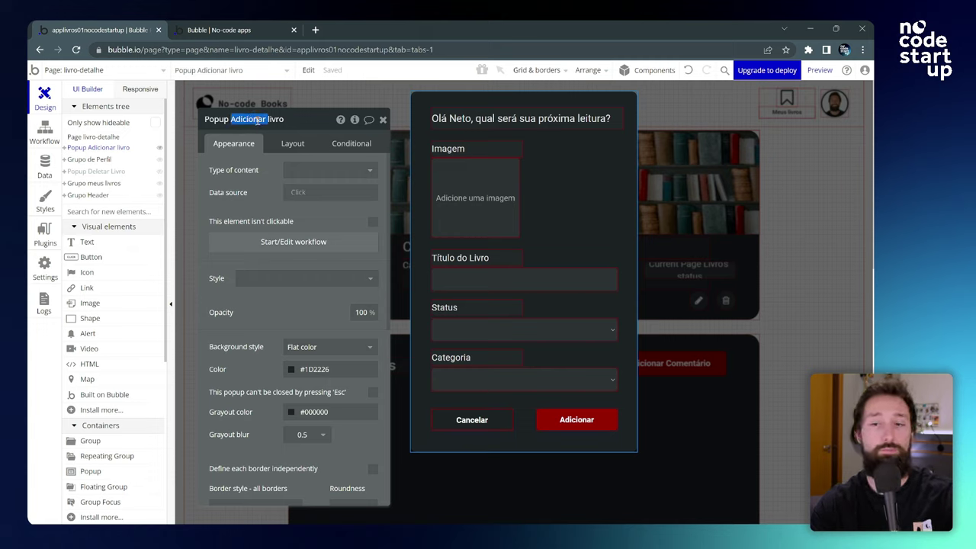
{"action": "key", "text": "BackSpace"}
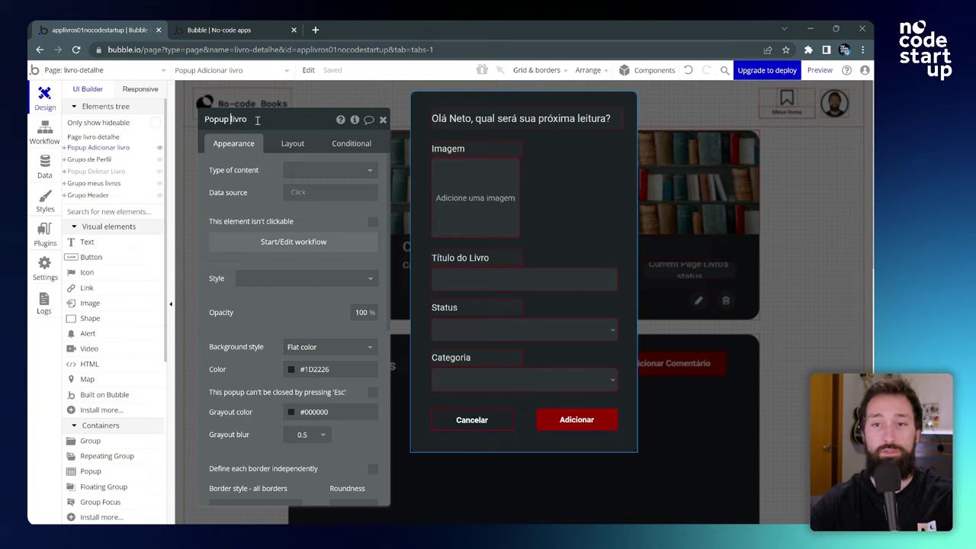
{"action": "type", "text": "Editar"}
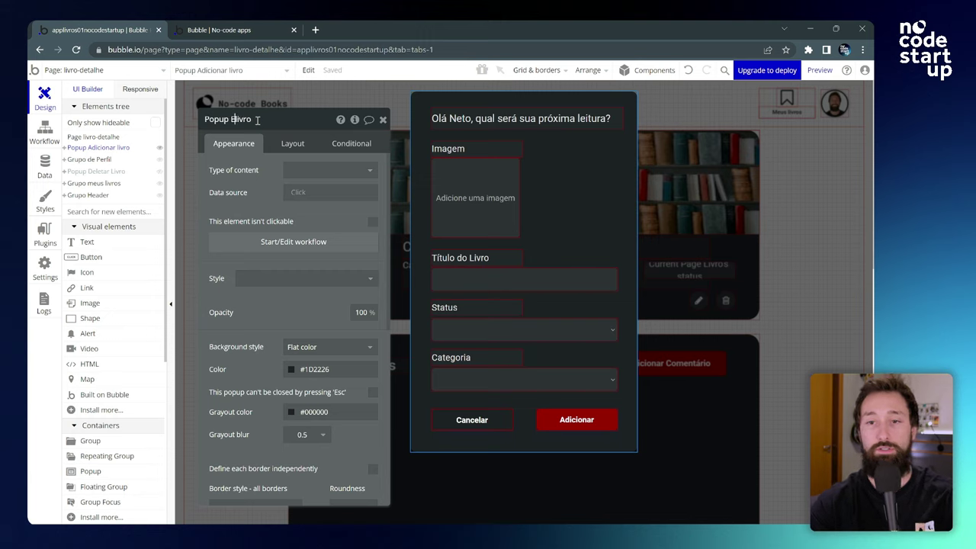
Step: Change the popup's heading to "Editar Livro" and the label of its Adicionar button to "Editar"
{"action": "left_click", "coordinate": [526, 113]}
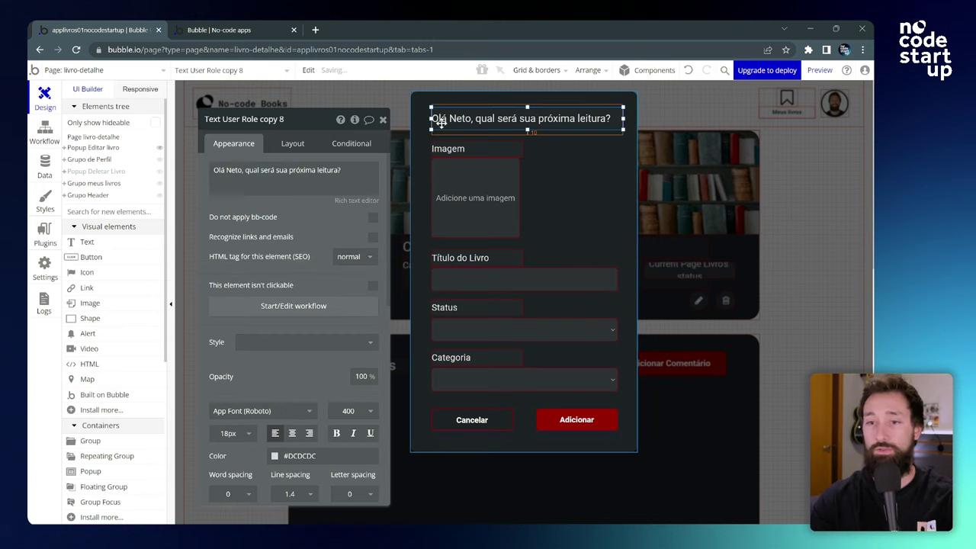
{"action": "triple_click", "coordinate": [322, 170]}
{"action": "type", "text": "Editar Livro"}
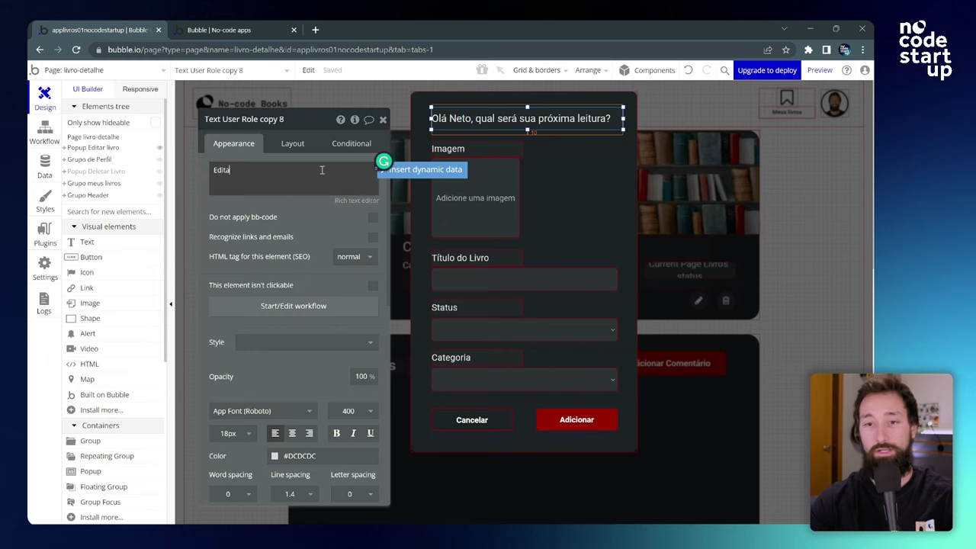
{"action": "left_click", "coordinate": [605, 414]}
{"action": "double_click", "coordinate": [273, 171]}
{"action": "type", "text": "Editar"}
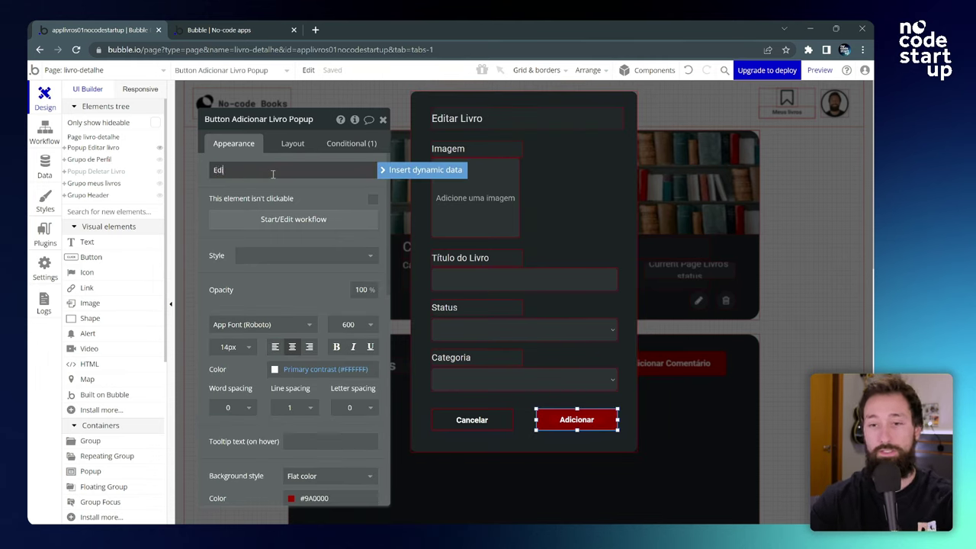
{"action": "left_click", "coordinate": [585, 214]}
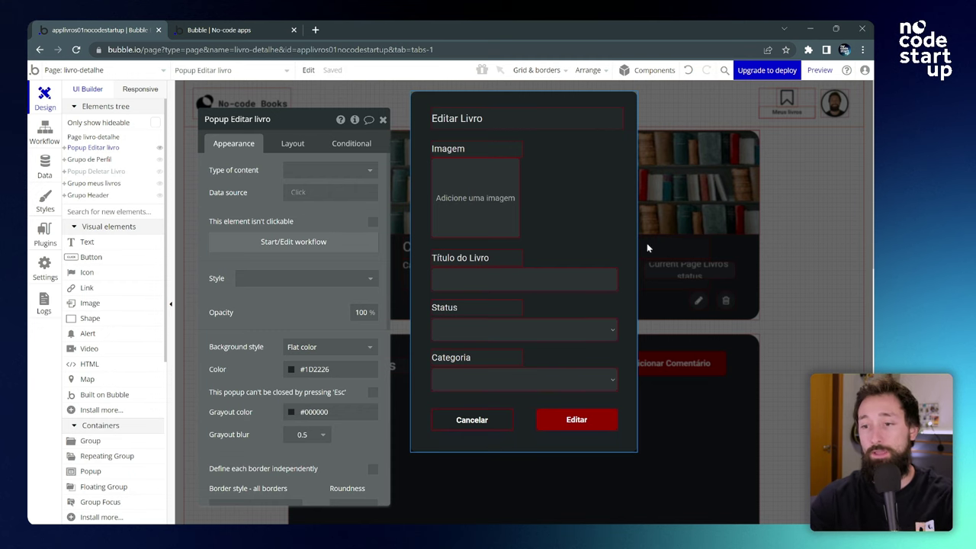
Step: Create a workflow for the pencil icon on the book detail page that shows Popup Editar livro when the icon is clicked
{"action": "left_click", "coordinate": [813, 286]}
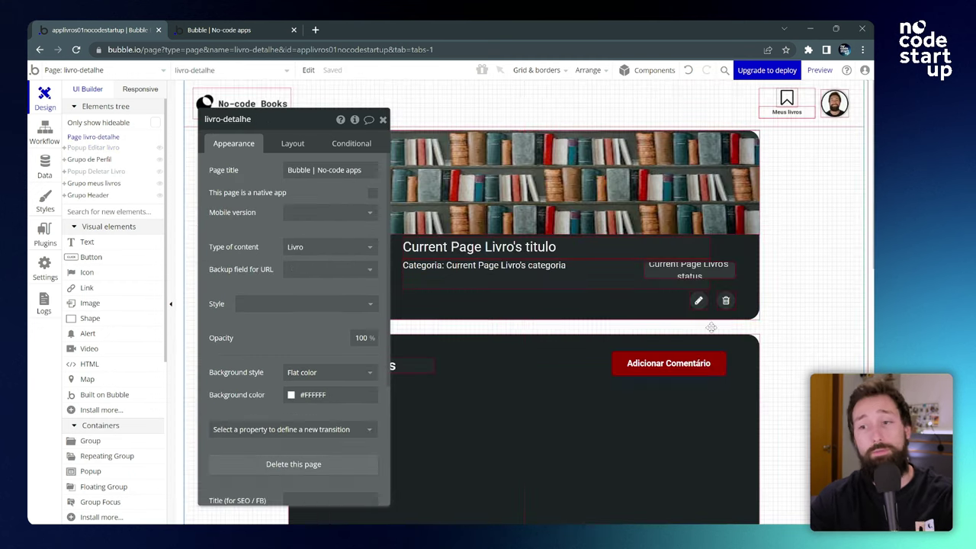
{"action": "double_click", "coordinate": [698, 302]}
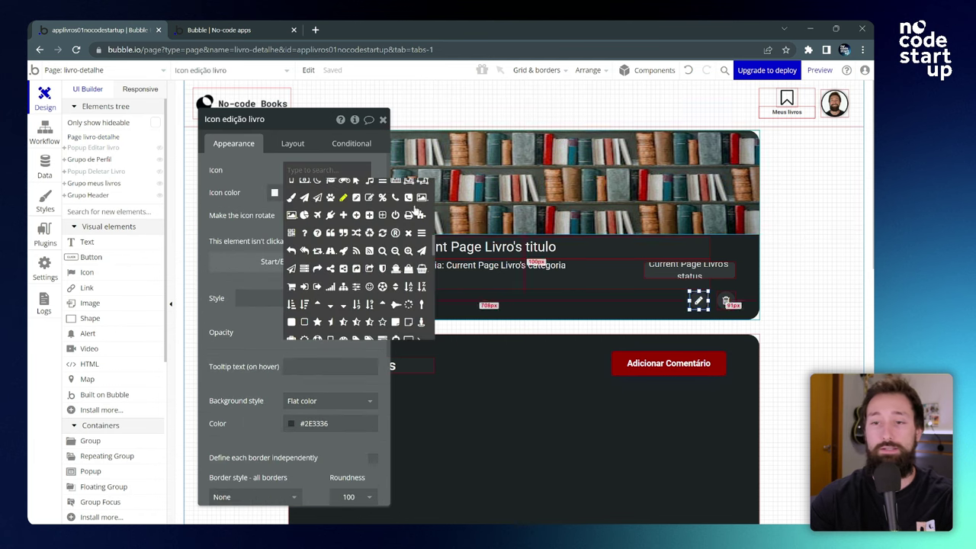
{"action": "left_click", "coordinate": [697, 304]}
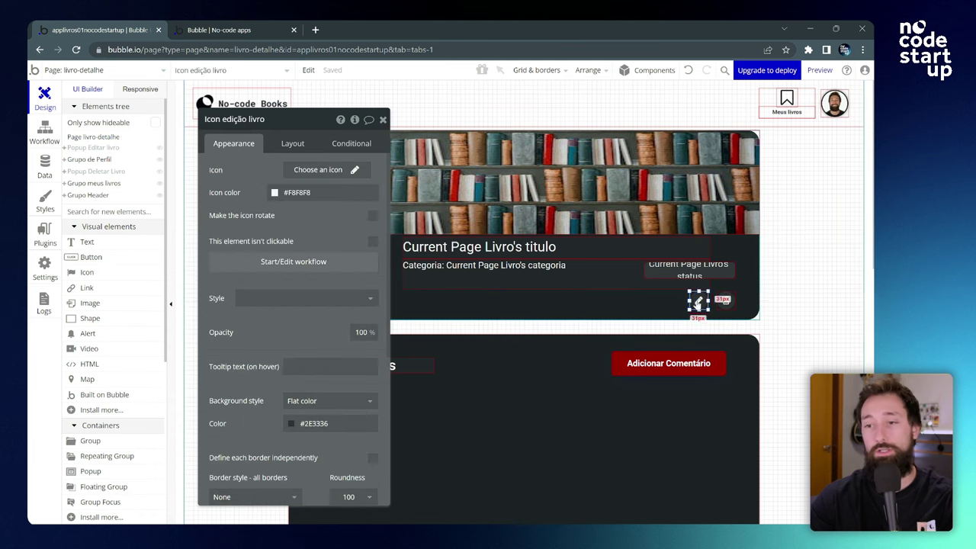
{"action": "left_click", "coordinate": [287, 262]}
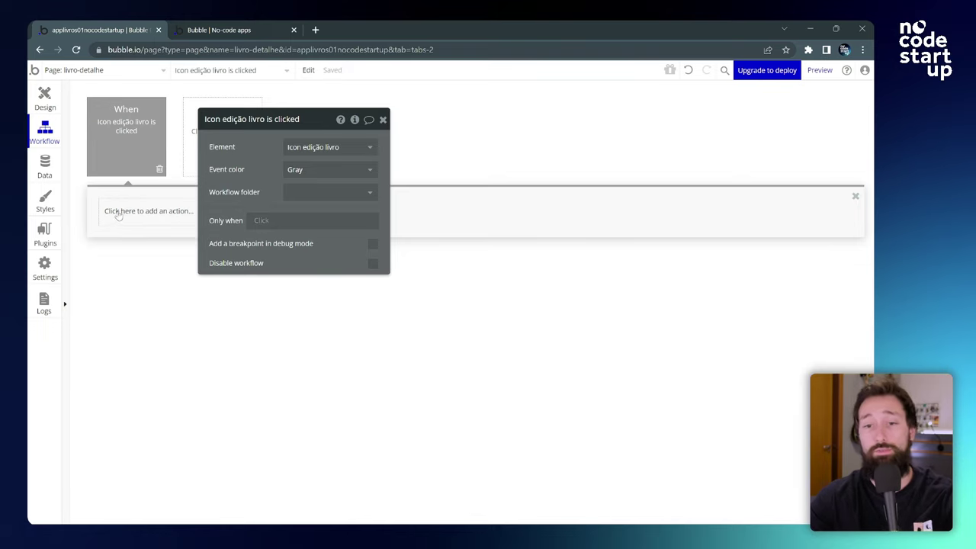
{"action": "left_click", "coordinate": [118, 212]}
{"action": "mouse_move", "coordinate": [141, 366]}
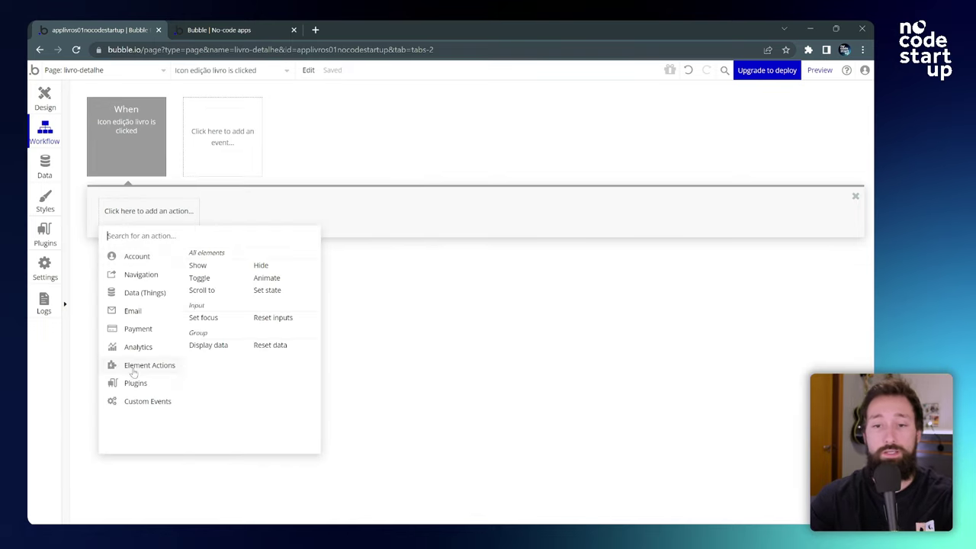
{"action": "left_click", "coordinate": [215, 267]}
{"action": "left_click", "coordinate": [329, 147]}
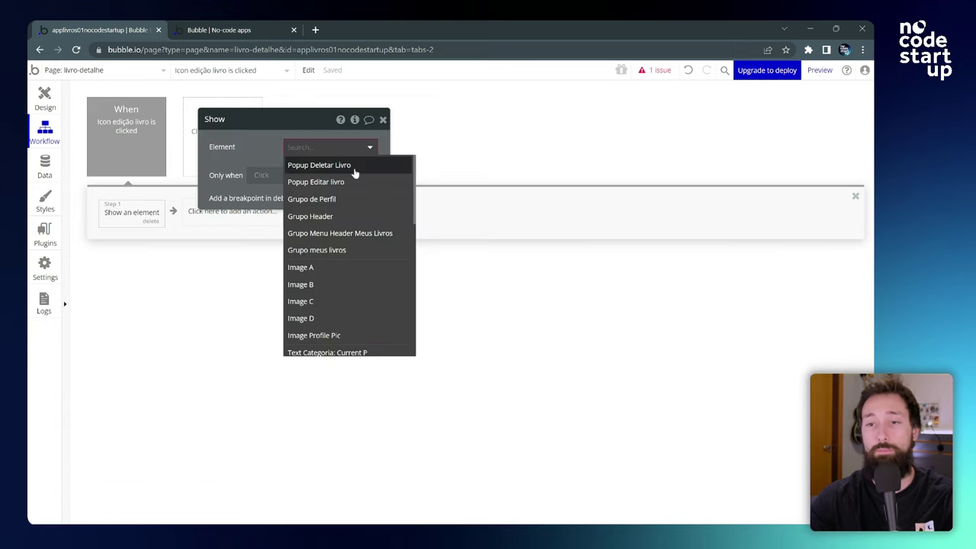
{"action": "left_click", "coordinate": [337, 185]}
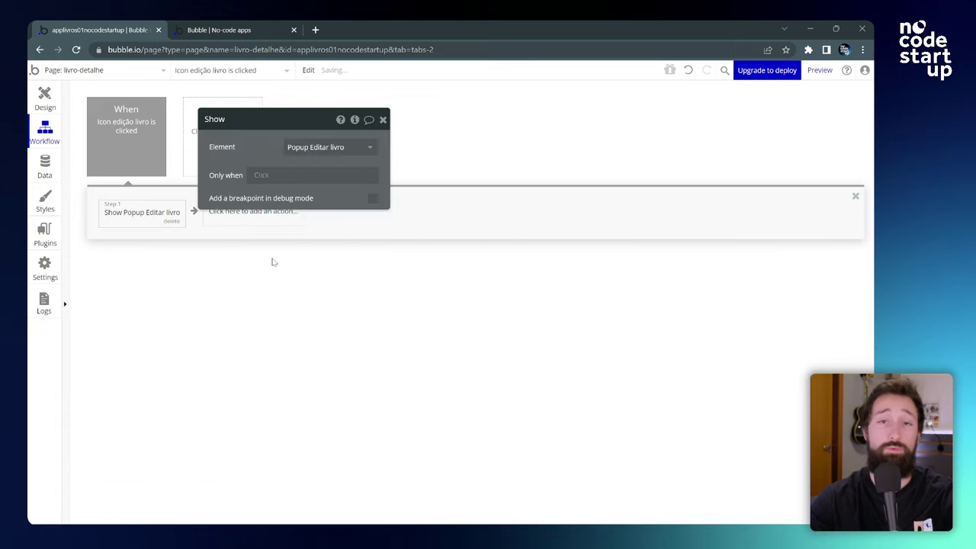
Step: Reload the book detail preview, open the edit popup from the pencil icon, and check its input fields
{"action": "left_click", "coordinate": [249, 29]}
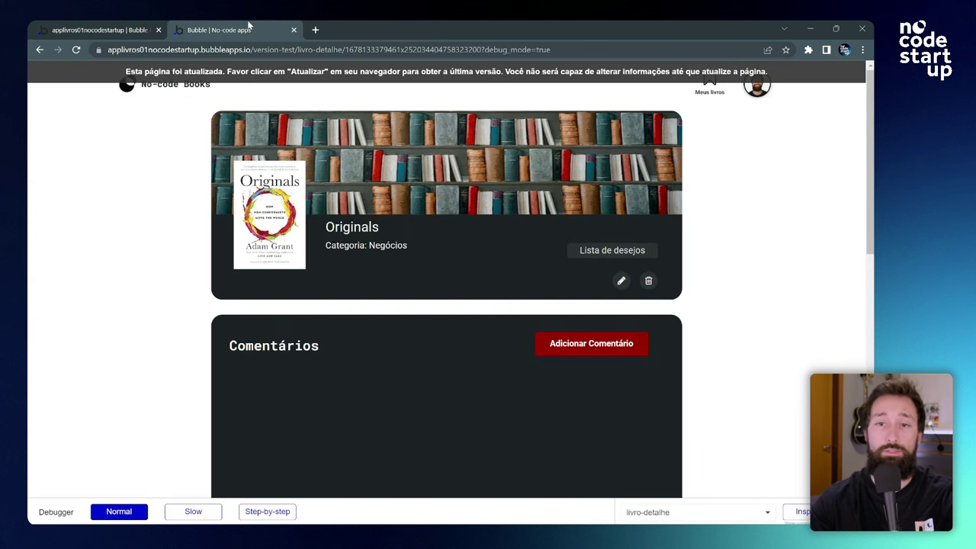
{"action": "key", "text": "F5"}
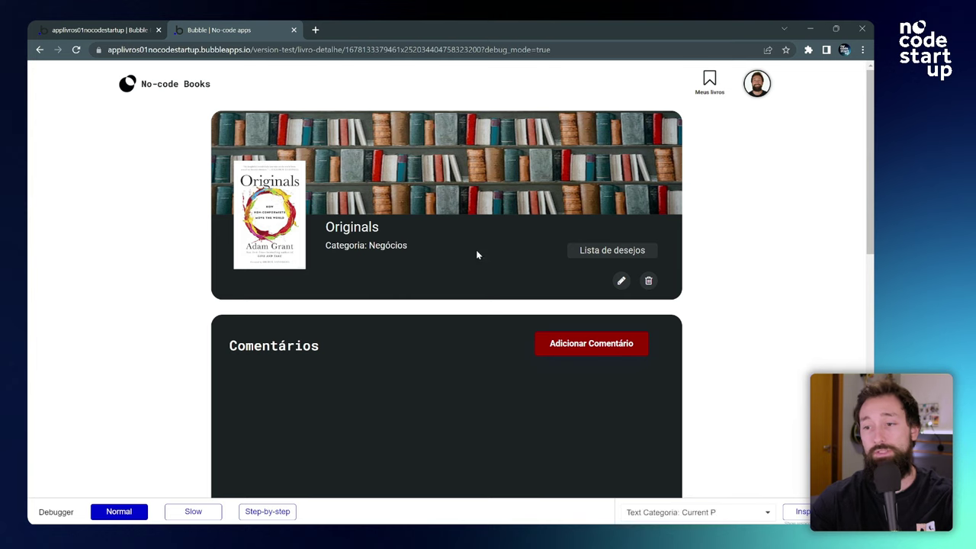
{"action": "left_click", "coordinate": [622, 283]}
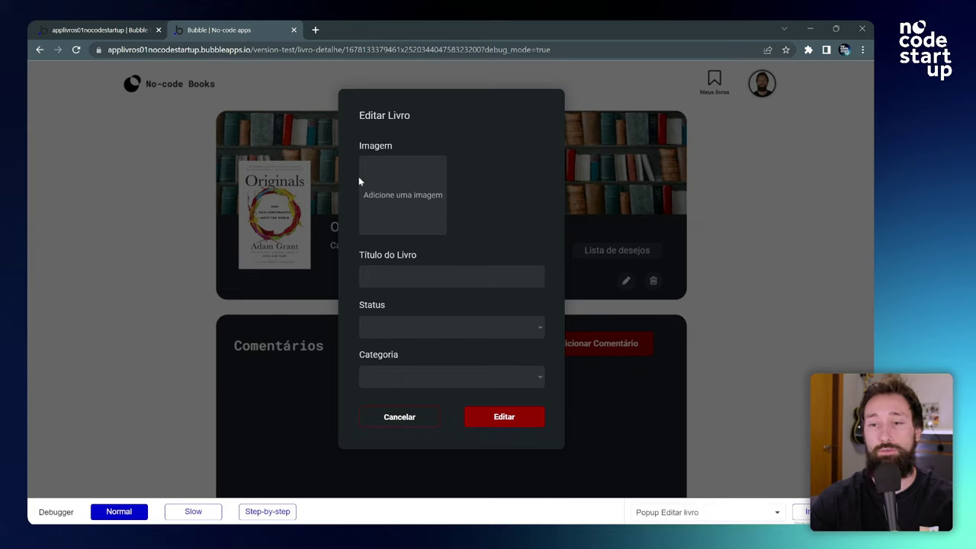
{"action": "left_click", "coordinate": [438, 282]}
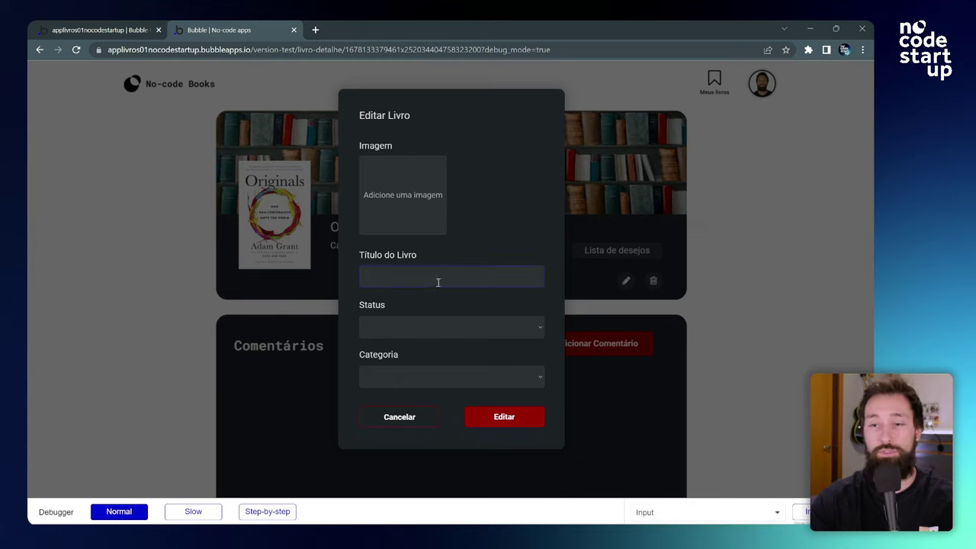
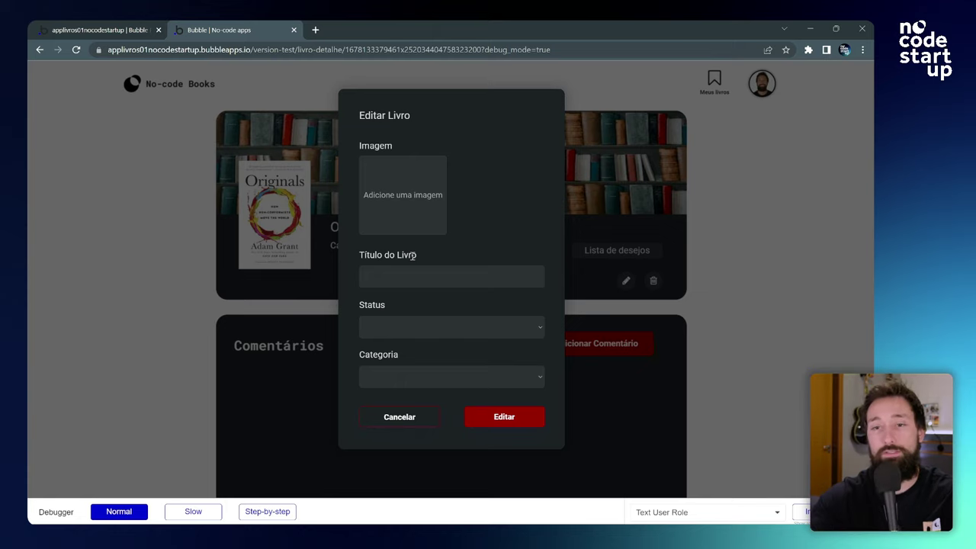
Step: Back in the Bubble editor, add a Display data action to the pencil icon's workflow, targeting Popup Editar livro with Current Page Livro as the data
{"action": "left_click", "coordinate": [93, 28]}
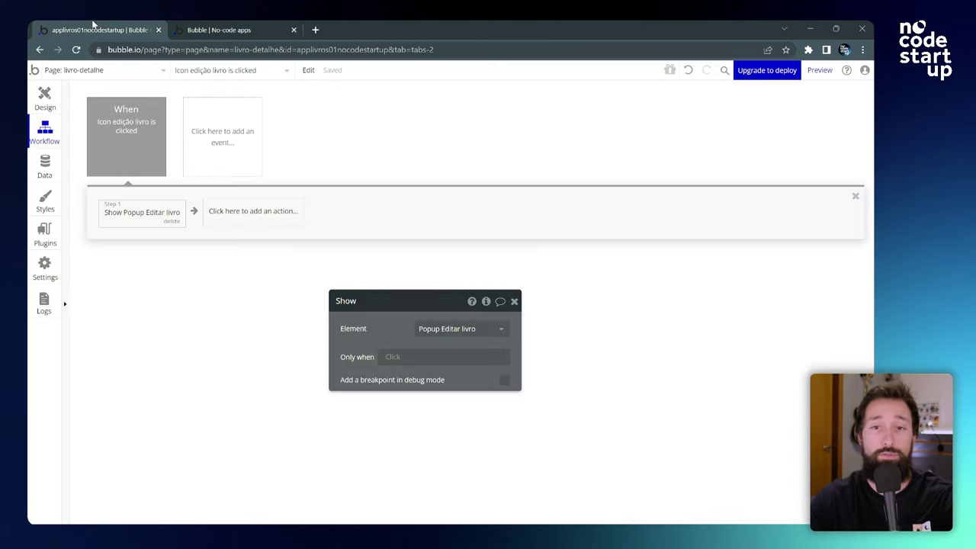
{"action": "left_click", "coordinate": [227, 212]}
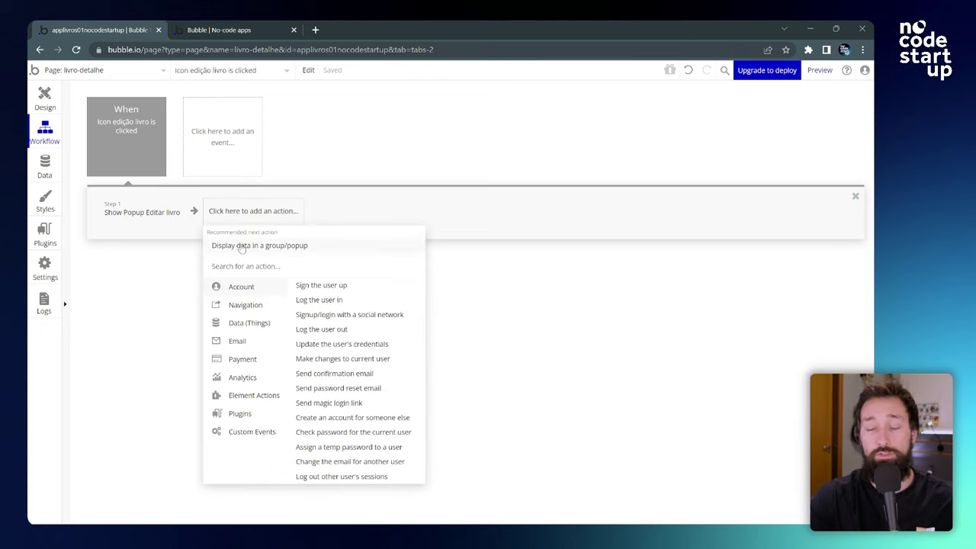
{"action": "mouse_move", "coordinate": [269, 401]}
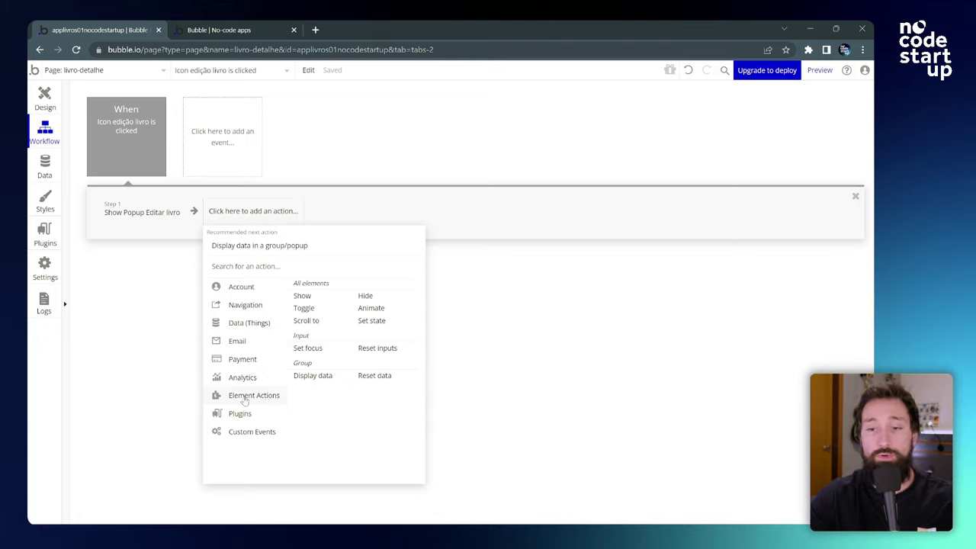
{"action": "left_click", "coordinate": [313, 376]}
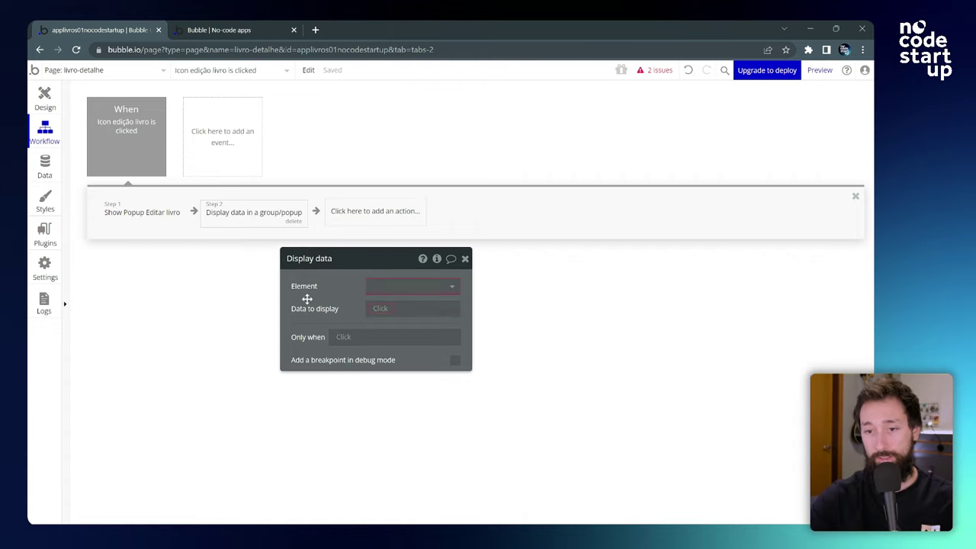
{"action": "left_click", "coordinate": [410, 294]}
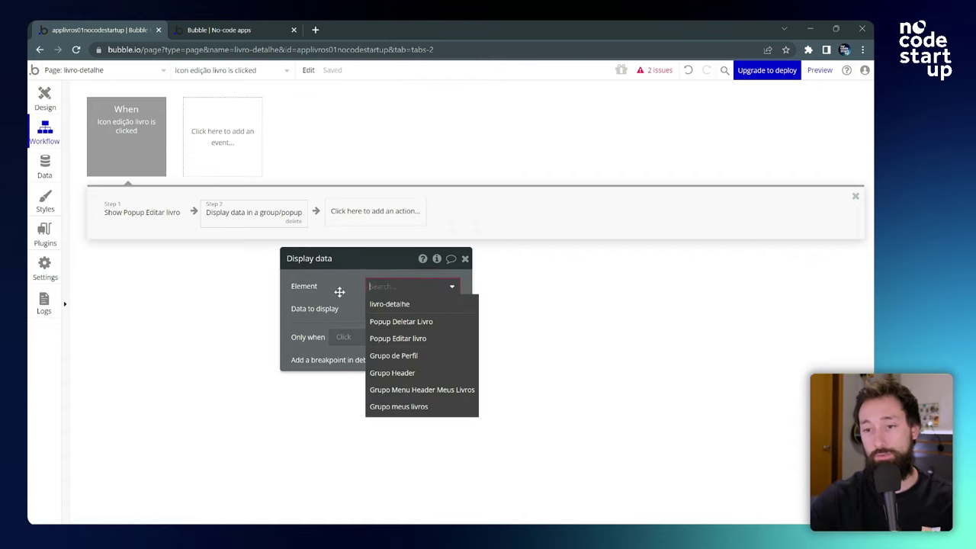
{"action": "left_click", "coordinate": [410, 339]}
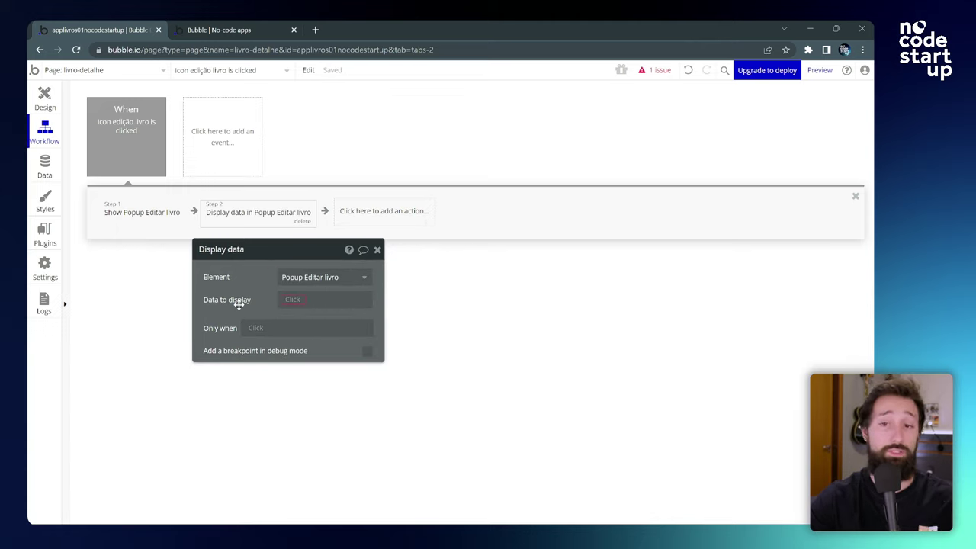
{"action": "left_click", "coordinate": [291, 302]}
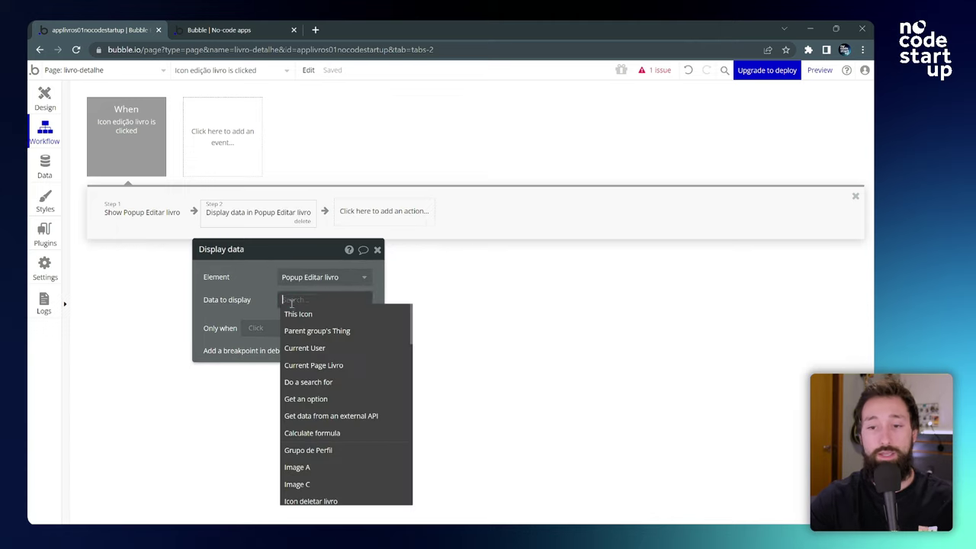
{"action": "left_click", "coordinate": [314, 365]}
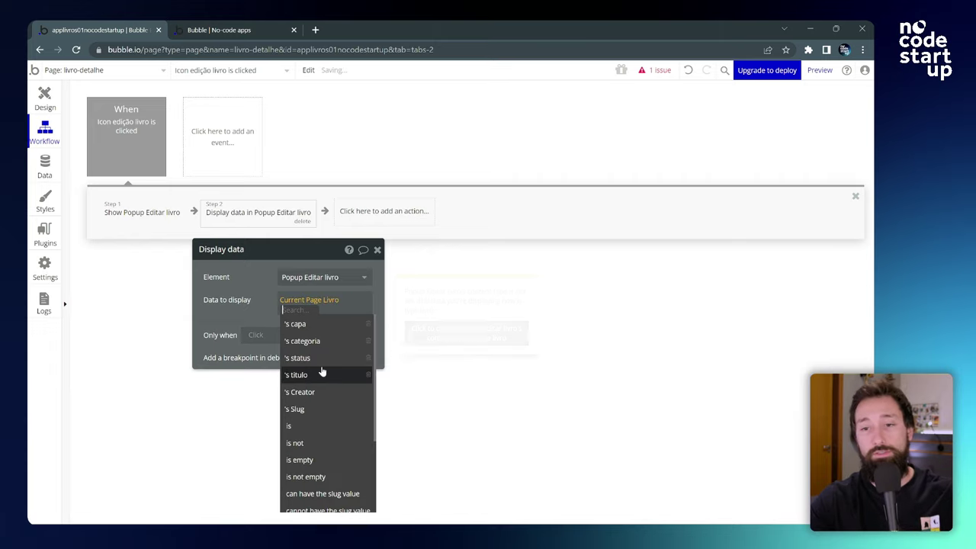
Step: Set the type of content of Popup Editar livro to Livro
{"action": "left_click", "coordinate": [247, 300]}
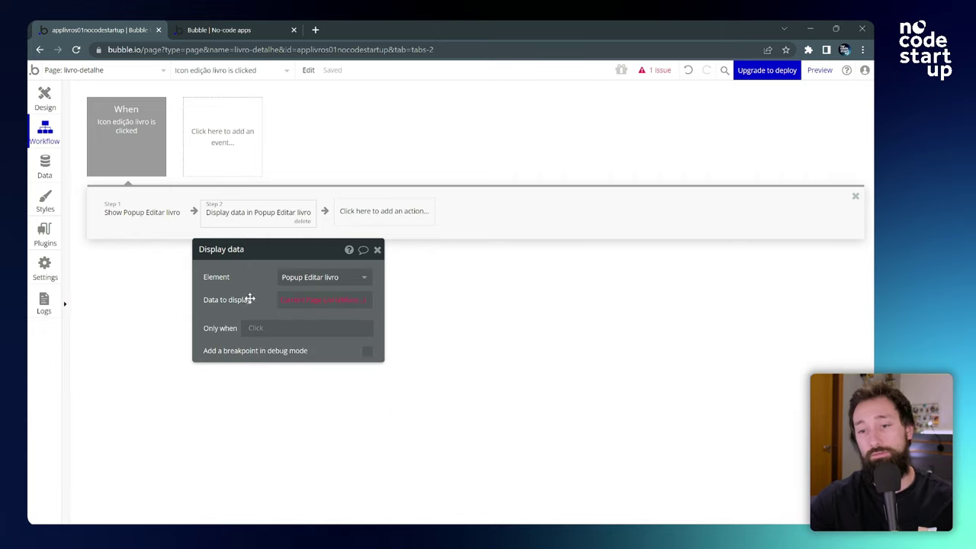
{"action": "left_click_drag", "start_coordinate": [259, 291], "coordinate": [264, 293]}
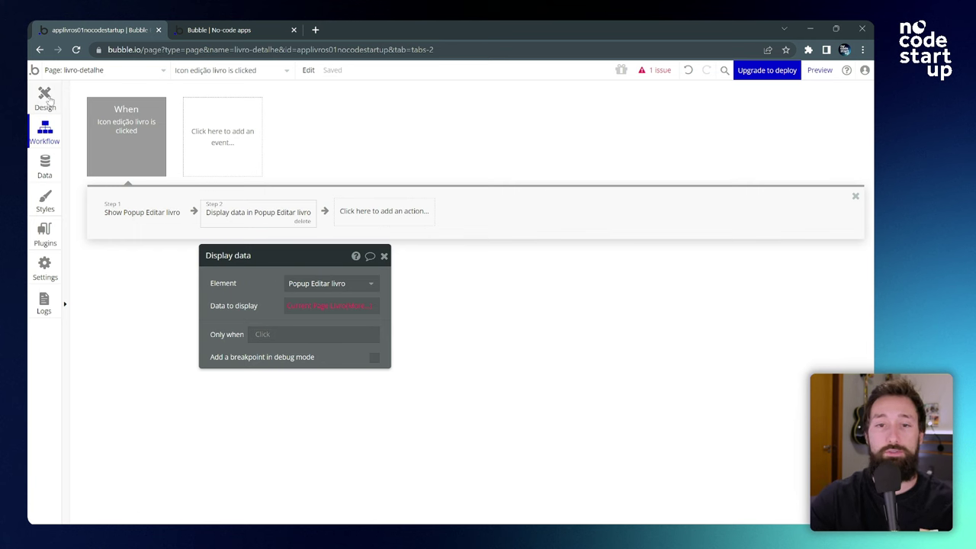
{"action": "left_click", "coordinate": [45, 100]}
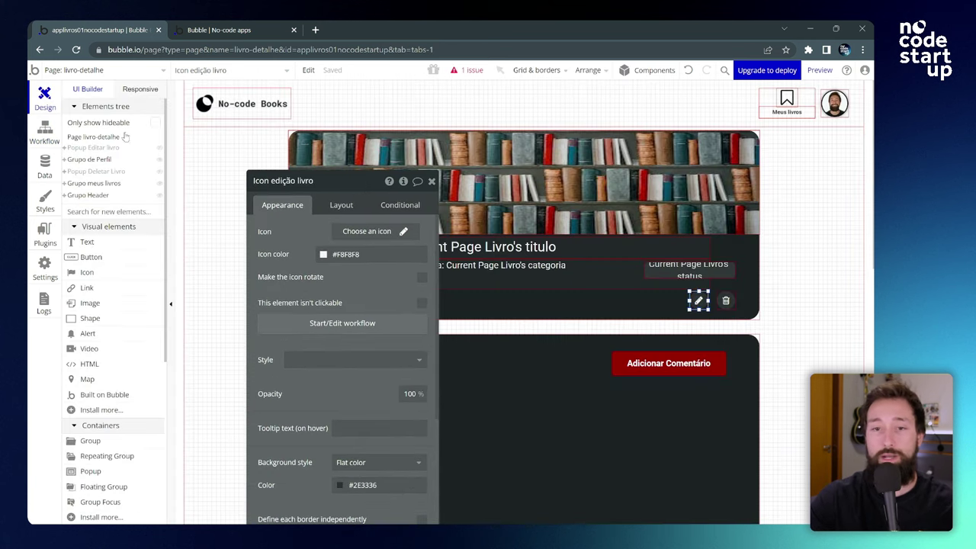
{"action": "left_click", "coordinate": [103, 148]}
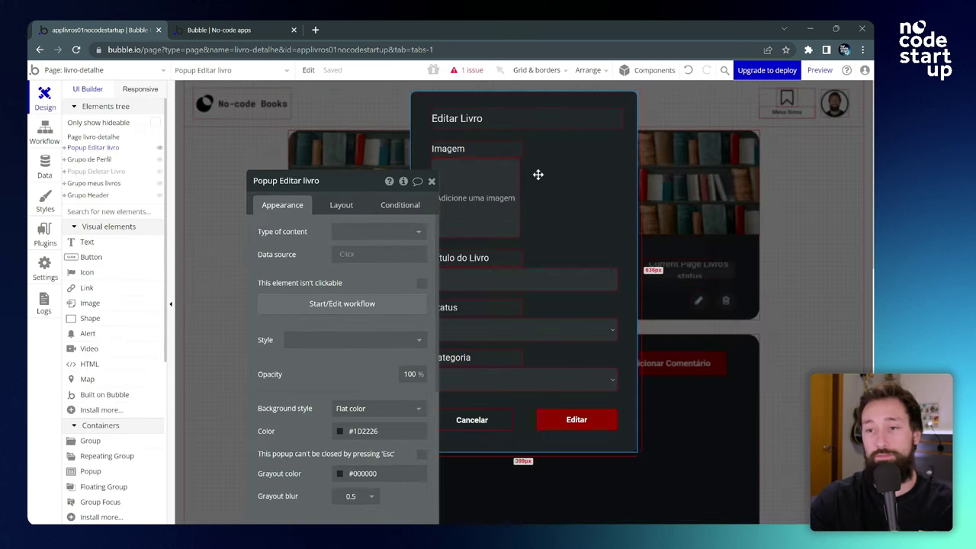
{"action": "left_click_drag", "start_coordinate": [353, 190], "coordinate": [288, 139]}
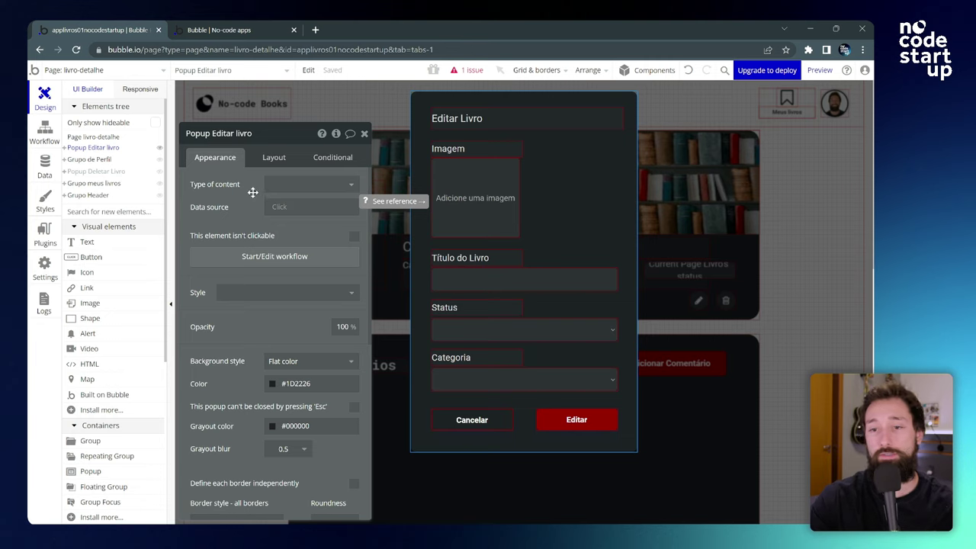
{"action": "left_click", "coordinate": [296, 184]}
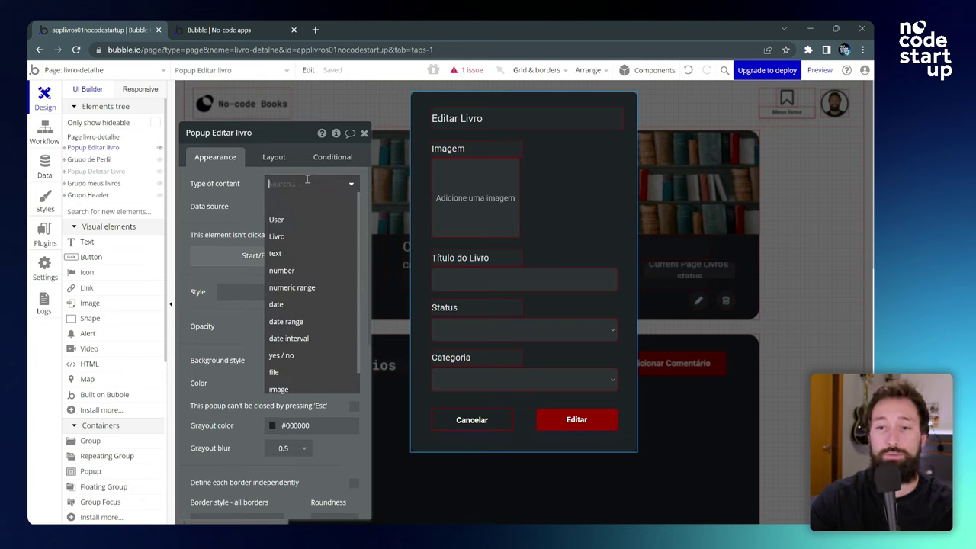
{"action": "left_click", "coordinate": [295, 237]}
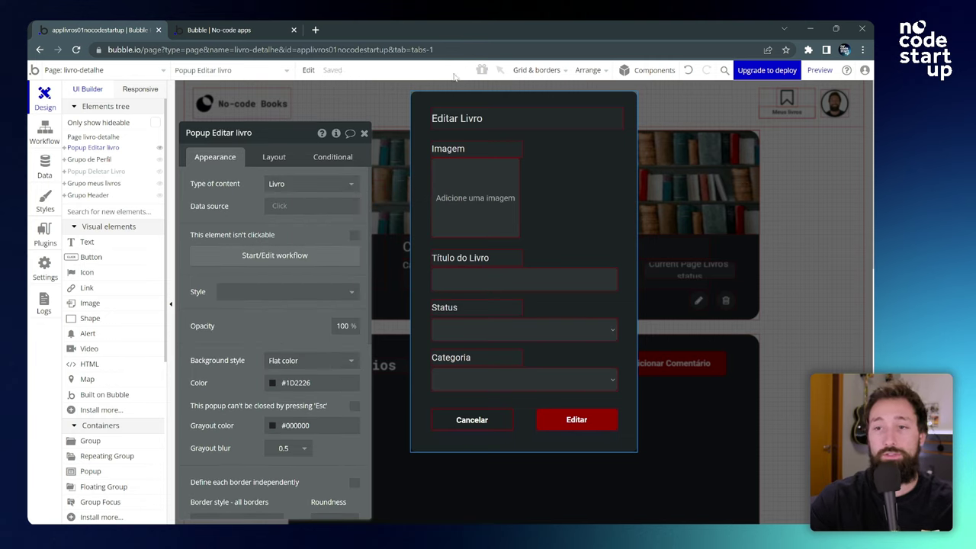
Step: Review the pencil icon's Display data action, and inspect the opened Popup Editar livro with the debugger in the book detail preview
{"action": "left_click", "coordinate": [60, 141]}
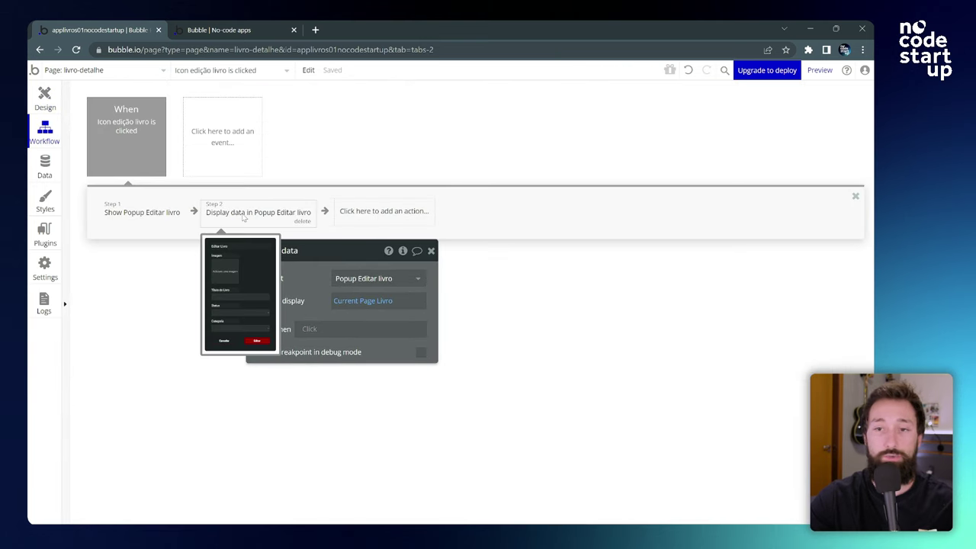
{"action": "left_click", "coordinate": [242, 29]}
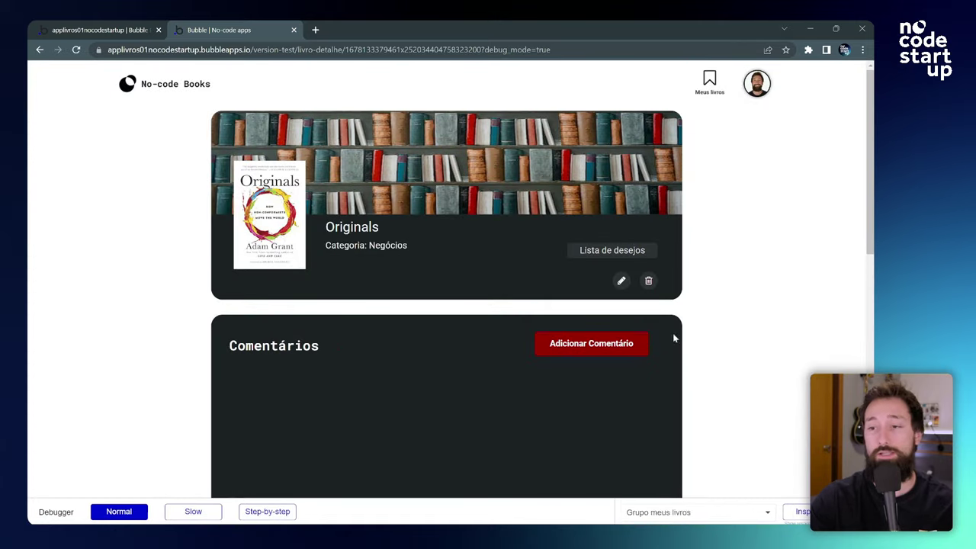
{"action": "left_click", "coordinate": [622, 282]}
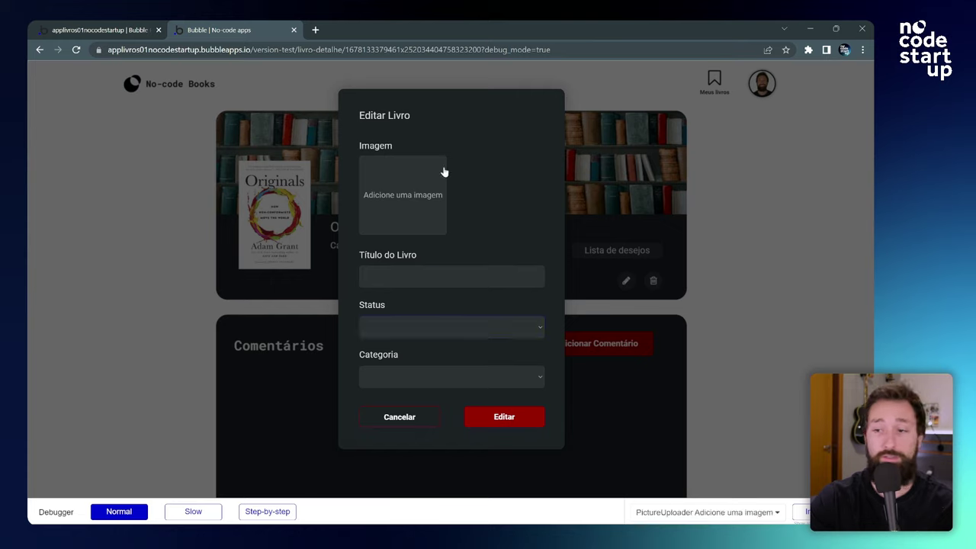
{"action": "left_click", "coordinate": [802, 511]}
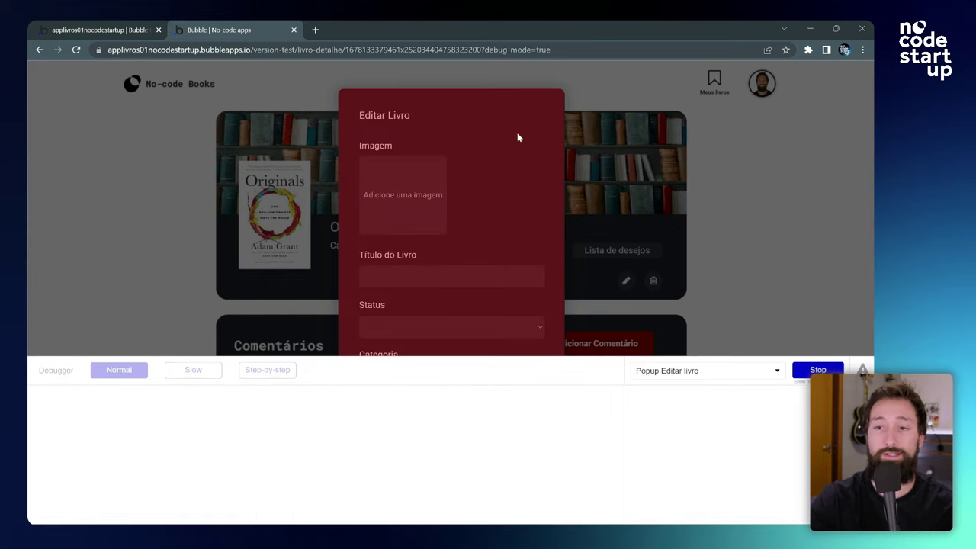
{"action": "left_click", "coordinate": [518, 137]}
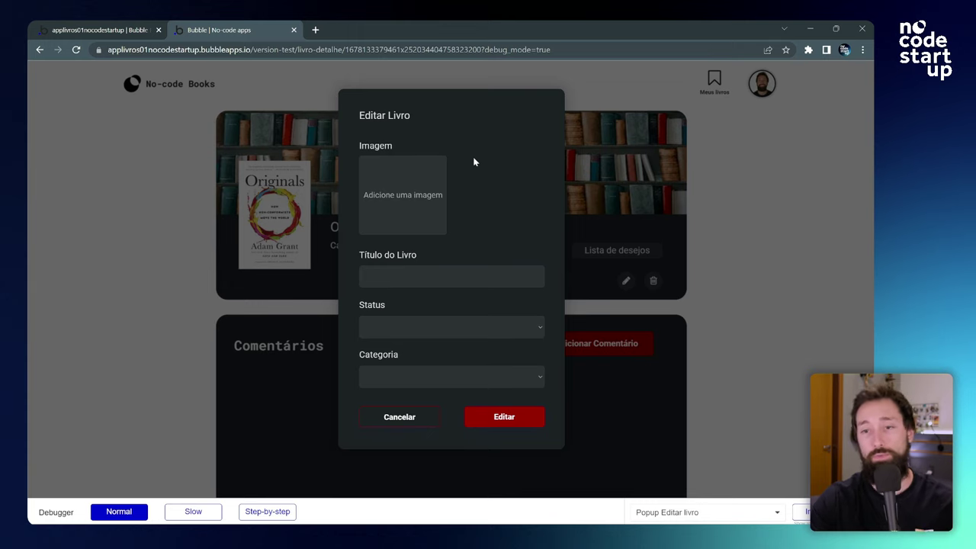
Step: Back in the Bubble editor, set the initial content of the Título do Livro input in Popup Editar livro to Parent group's Livro's titulo
{"action": "left_click", "coordinate": [92, 24]}
{"action": "left_click", "coordinate": [44, 100]}
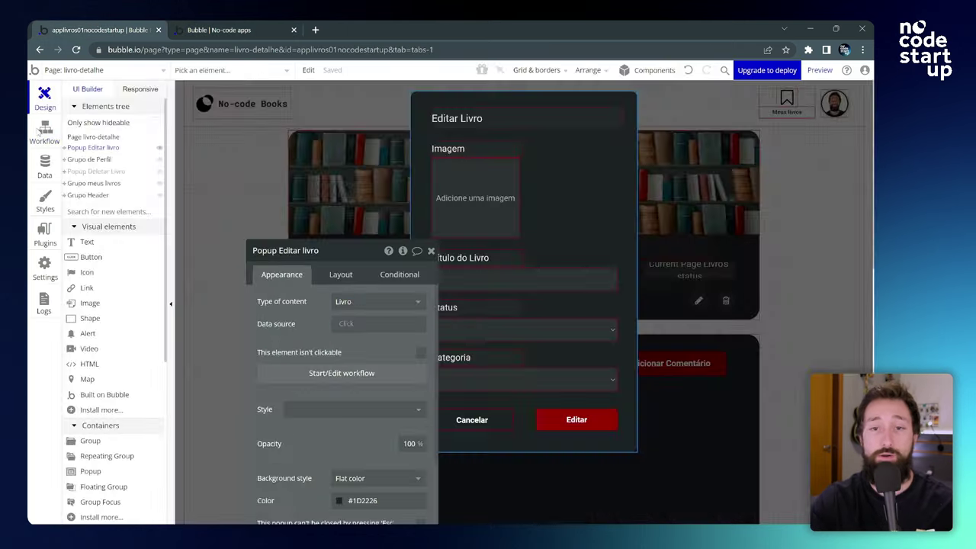
{"action": "left_click_drag", "start_coordinate": [329, 261], "coordinate": [308, 119]}
{"action": "key", "text": "Escape"}
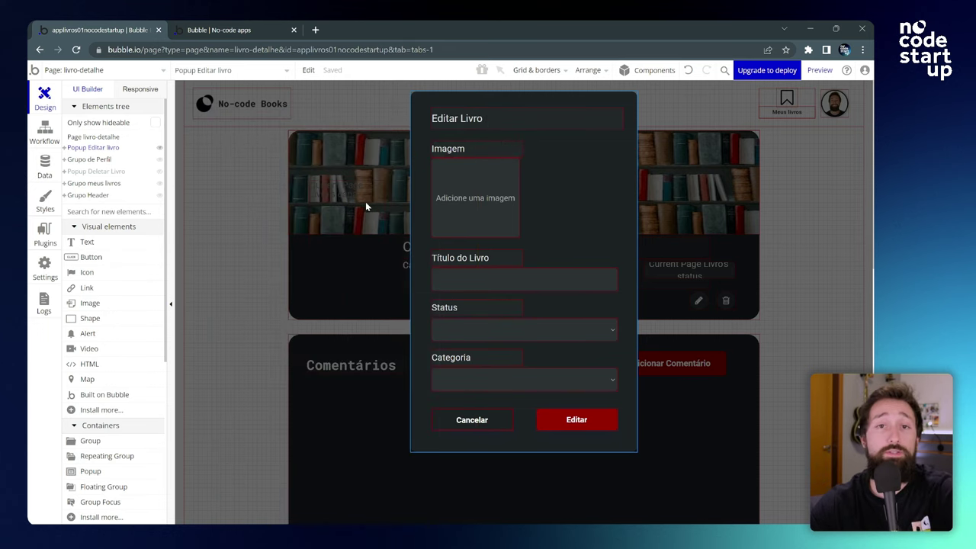
{"action": "double_click", "coordinate": [536, 280]}
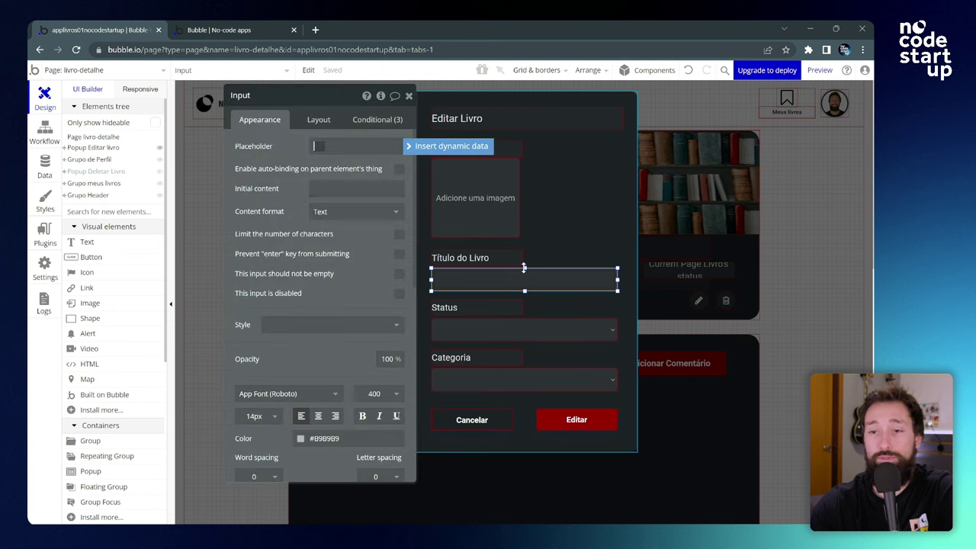
{"action": "left_click", "coordinate": [288, 170]}
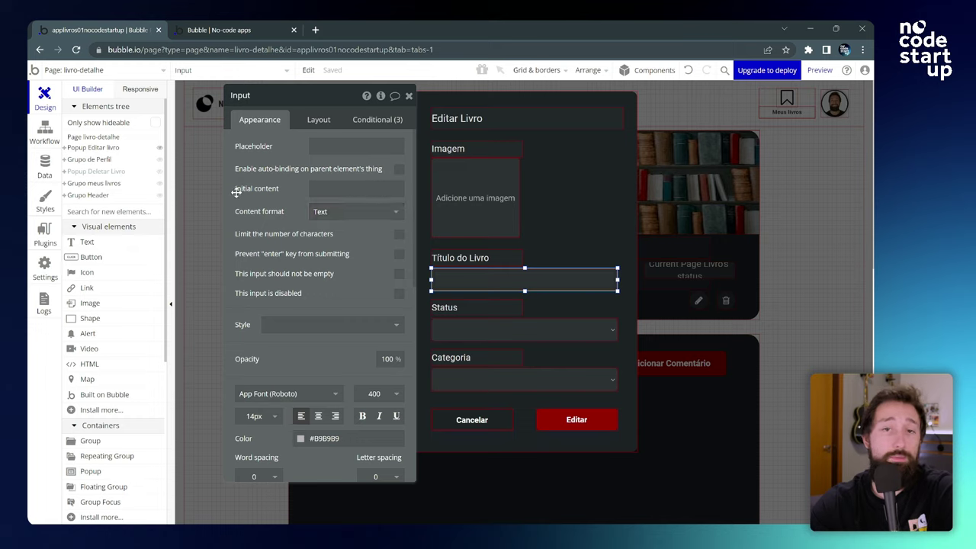
{"action": "mouse_move", "coordinate": [245, 191]}
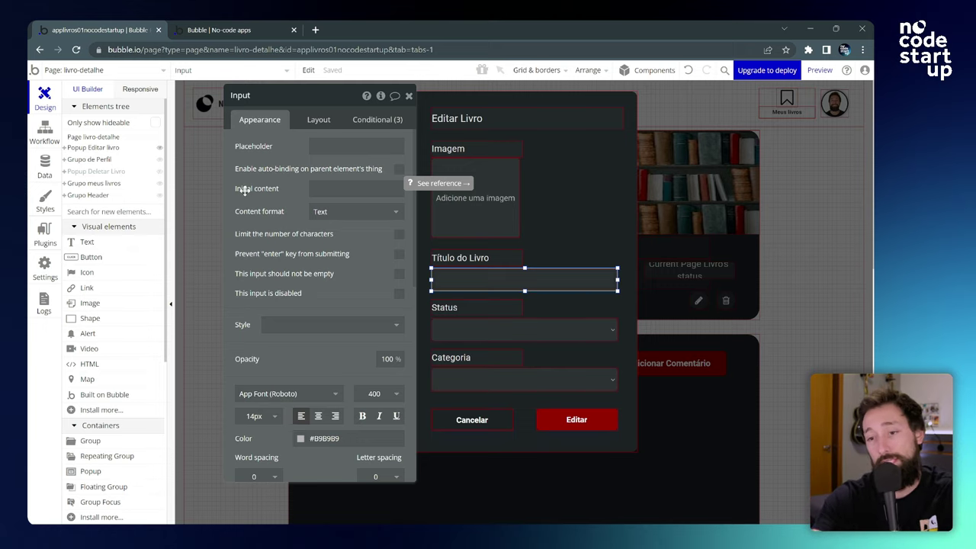
{"action": "left_click", "coordinate": [339, 188]}
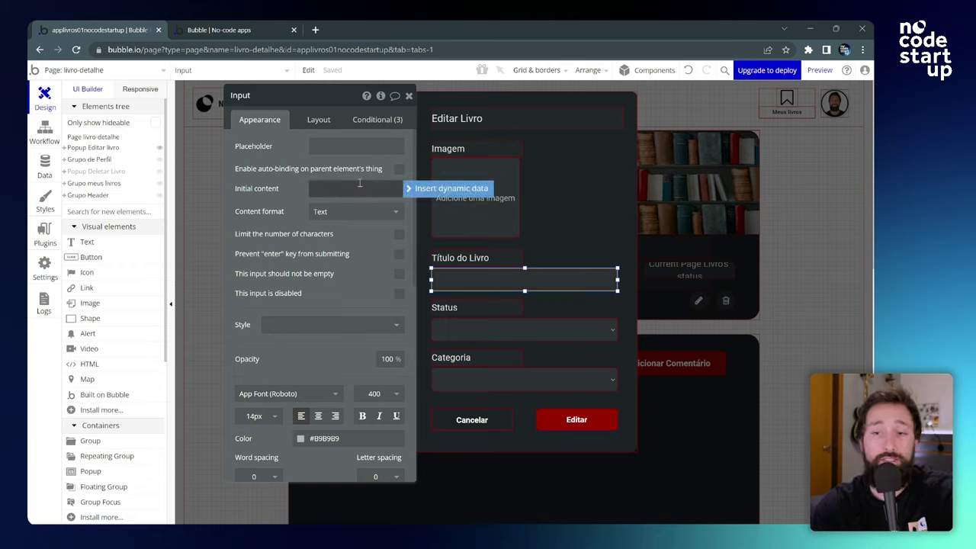
{"action": "left_click", "coordinate": [442, 190]}
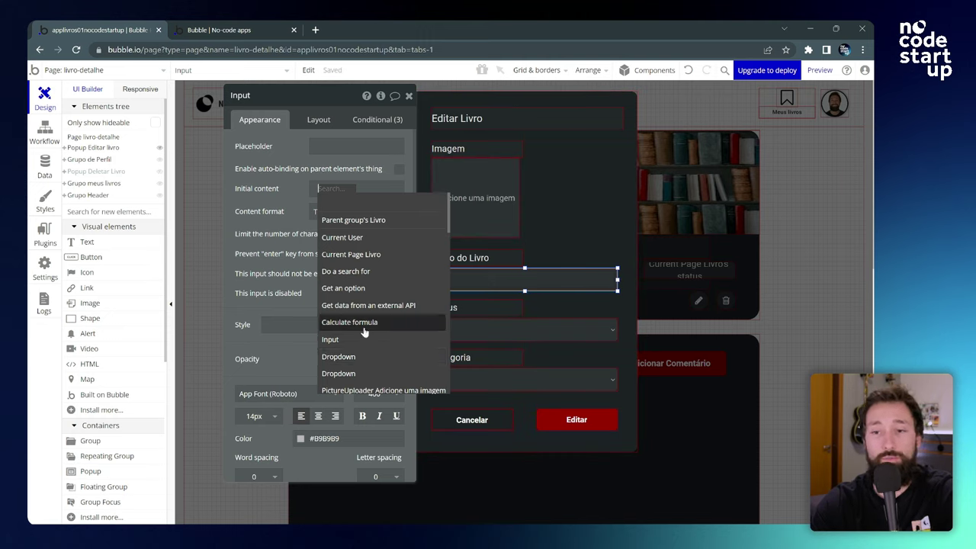
{"action": "mouse_move", "coordinate": [367, 273]}
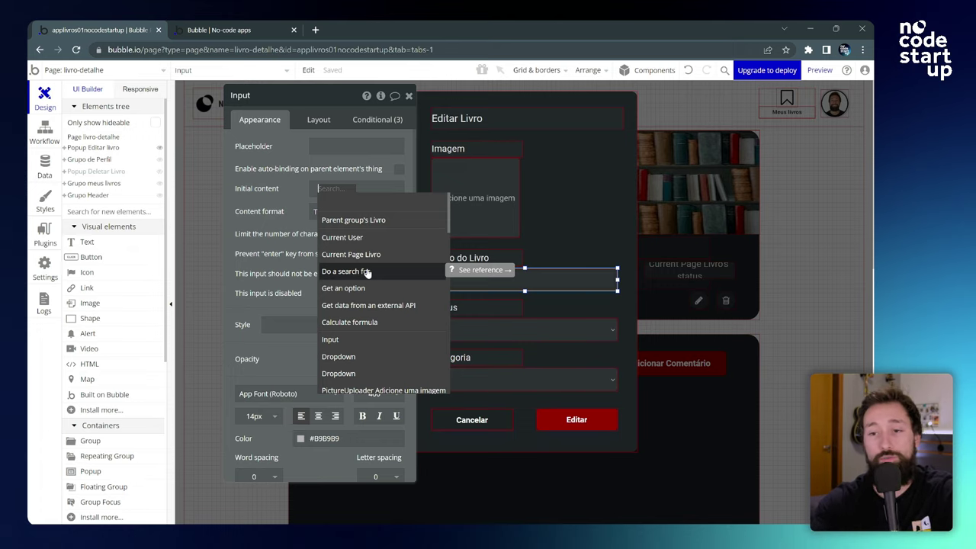
{"action": "mouse_move", "coordinate": [357, 227]}
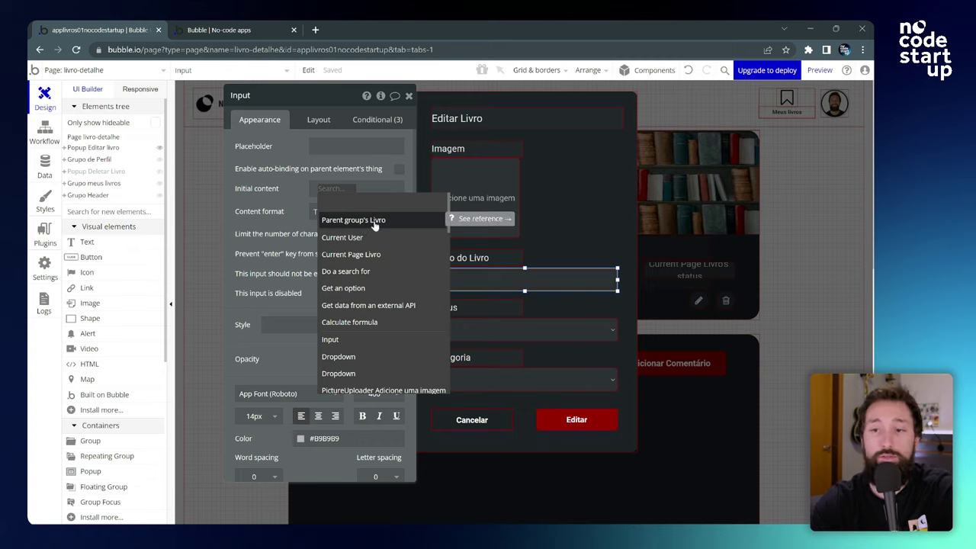
{"action": "left_click", "coordinate": [374, 222]}
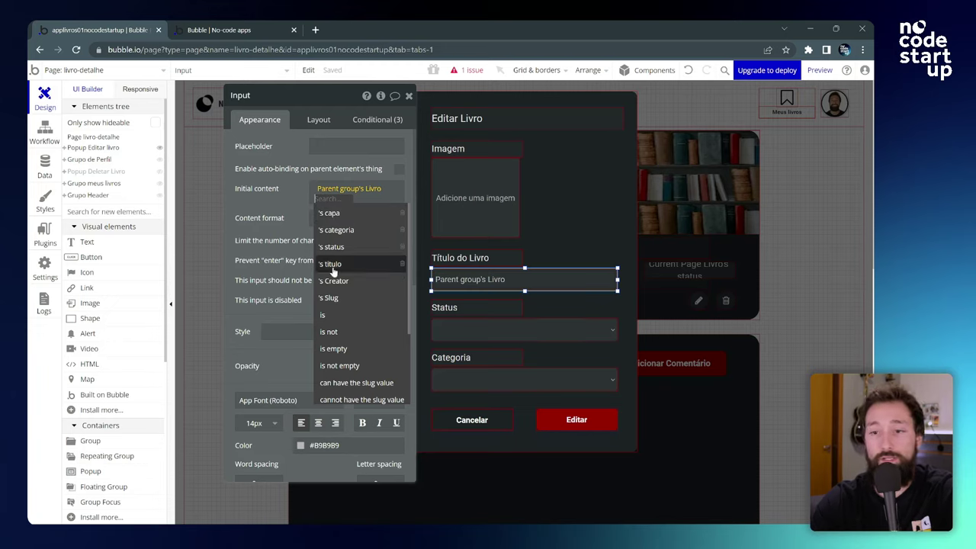
{"action": "left_click", "coordinate": [403, 264]}
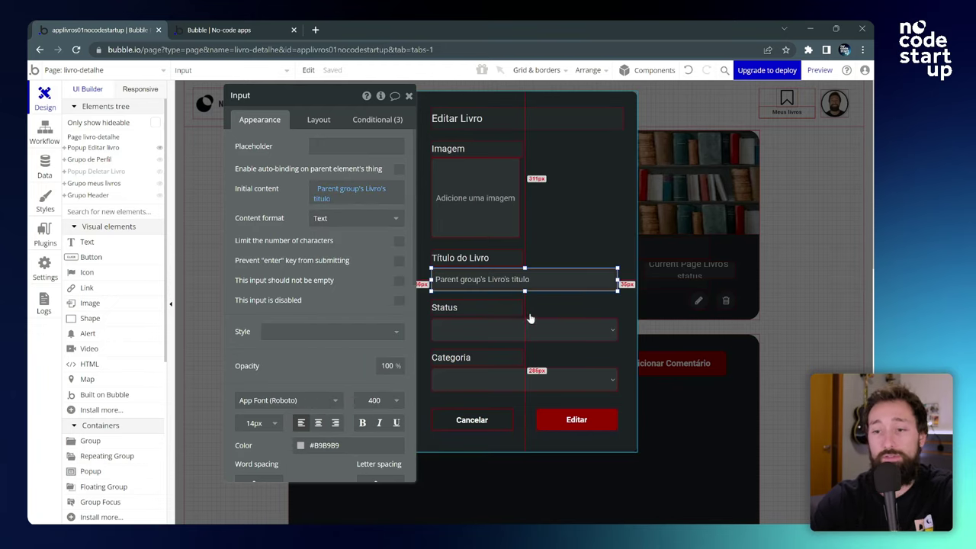
Step: Set the default value of the Status dropdown in the edit popup to Parent group's Livro's status
{"action": "left_click", "coordinate": [552, 328]}
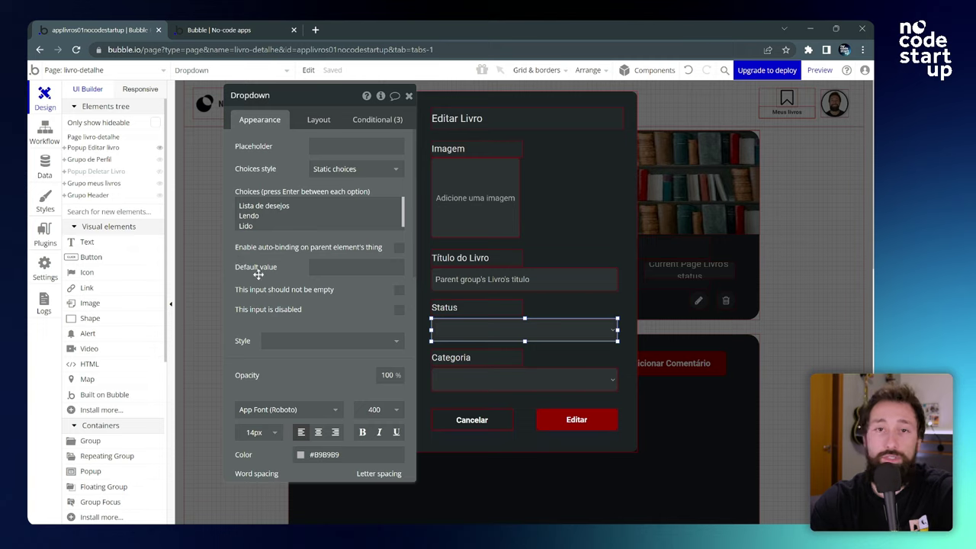
{"action": "left_click", "coordinate": [319, 267]}
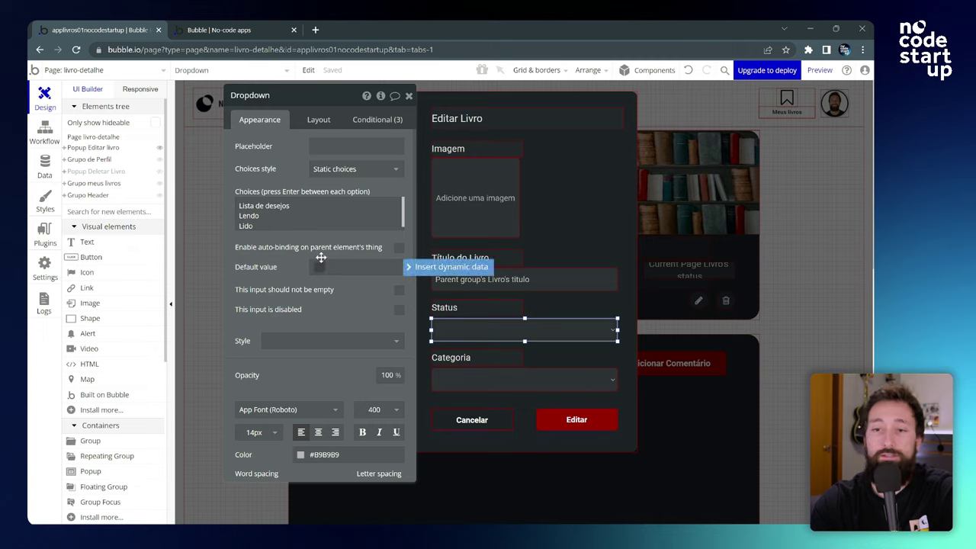
{"action": "left_click", "coordinate": [424, 268]}
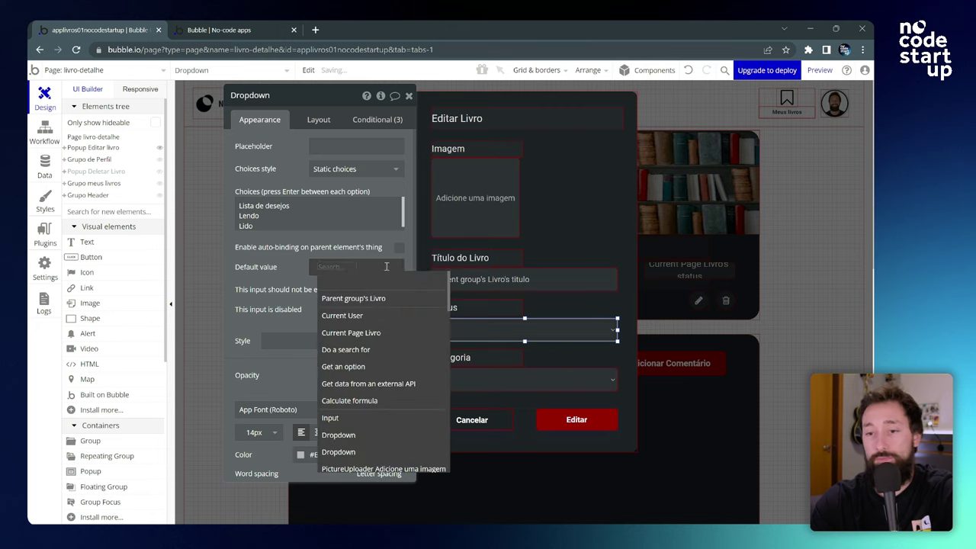
{"action": "left_click", "coordinate": [359, 297]}
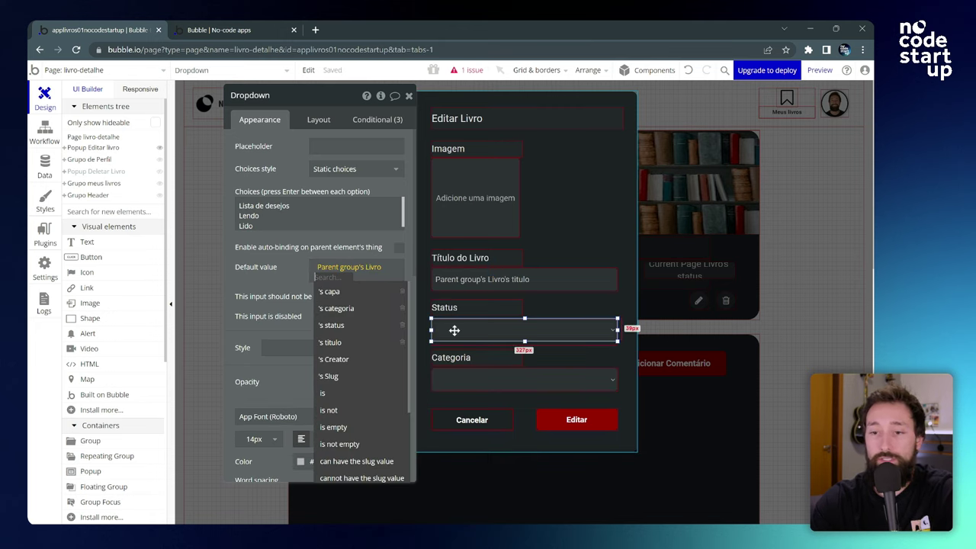
{"action": "left_click", "coordinate": [351, 328]}
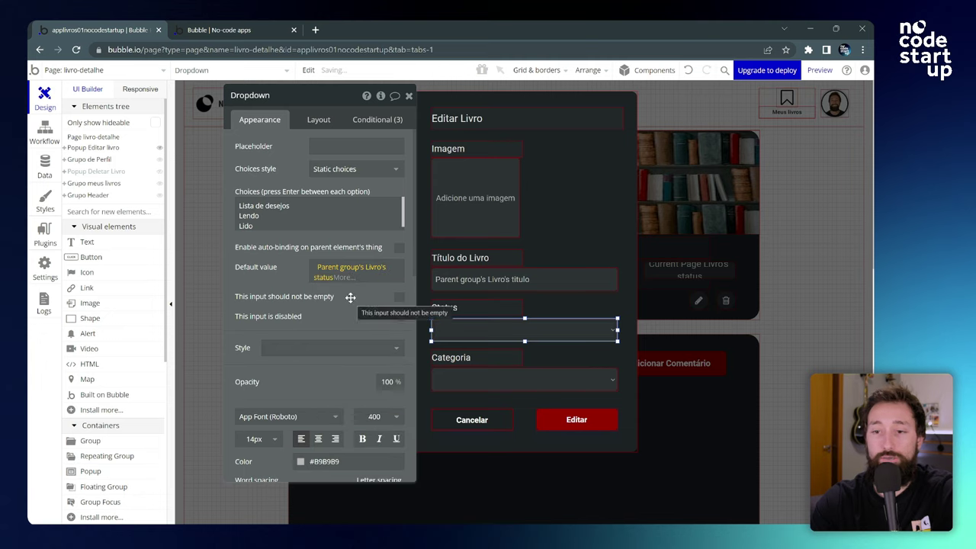
Step: Set the default value of the Categoria dropdown in the edit popup to Parent group's Livro's categoria
{"action": "left_click", "coordinate": [562, 383]}
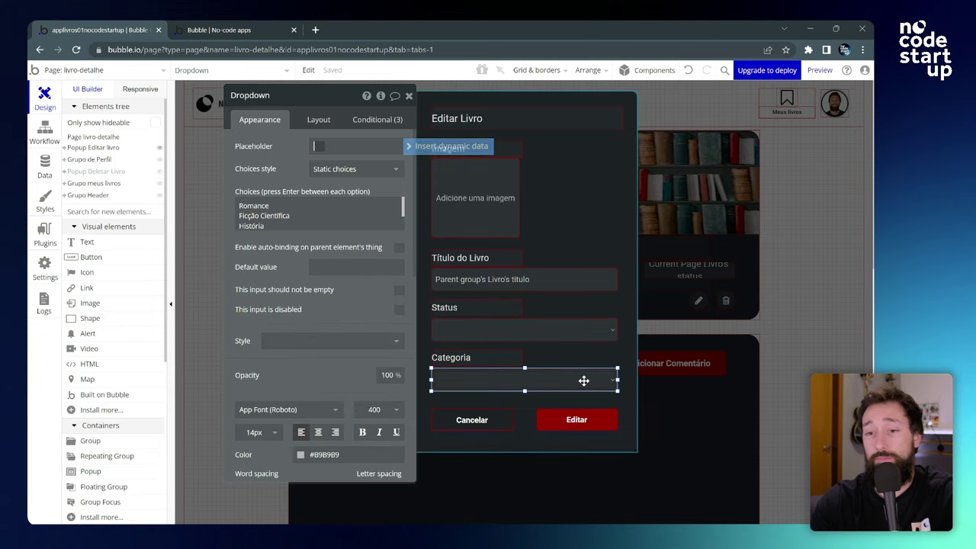
{"action": "left_click", "coordinate": [313, 267]}
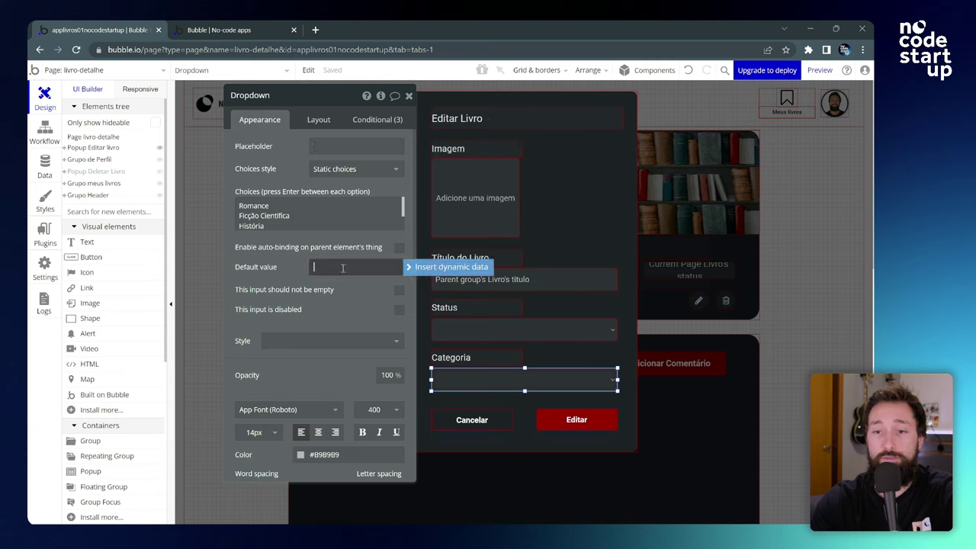
{"action": "left_click", "coordinate": [423, 268]}
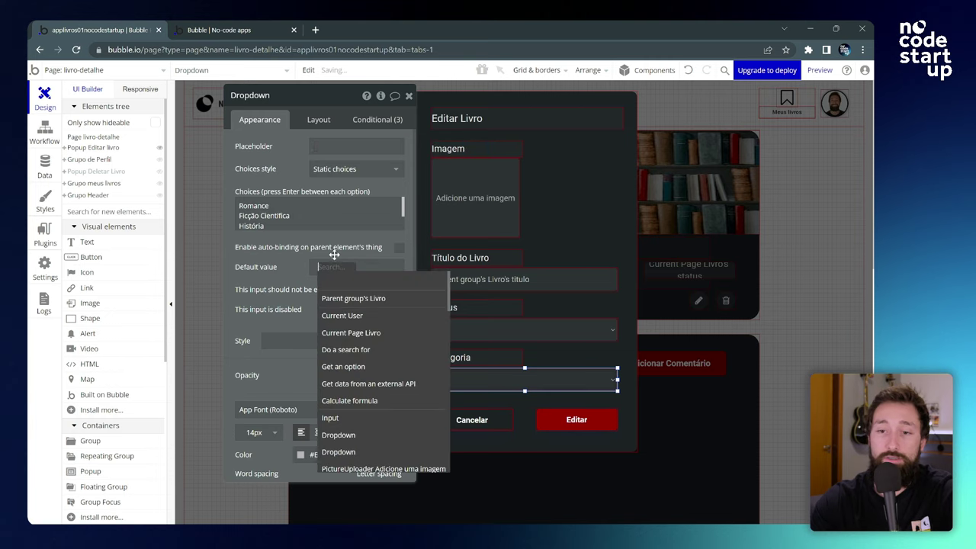
{"action": "left_click", "coordinate": [371, 300]}
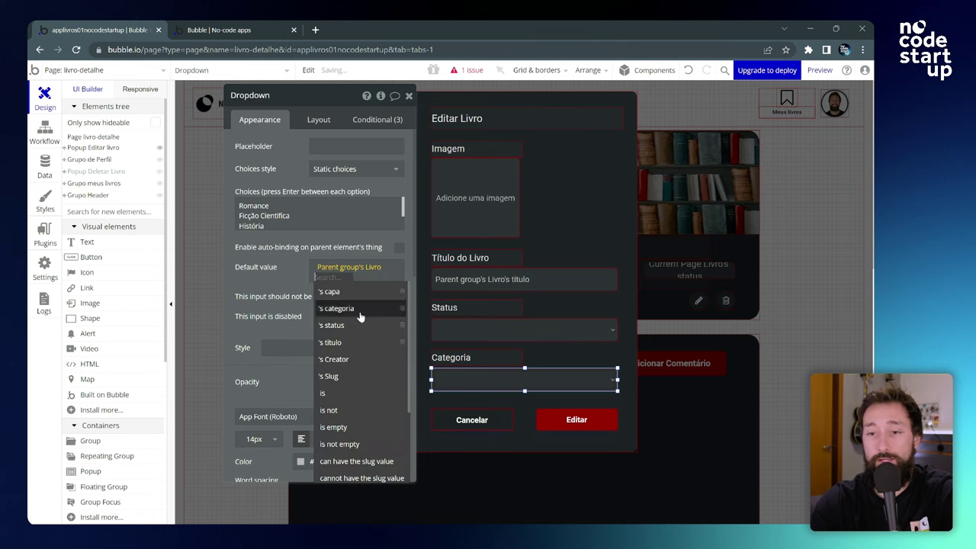
{"action": "left_click", "coordinate": [353, 308]}
Step: Set the dynamic image of the Adicione uma imagem picture uploader in the edit popup to Parent group's Livro's capa
{"action": "left_click", "coordinate": [486, 193]}
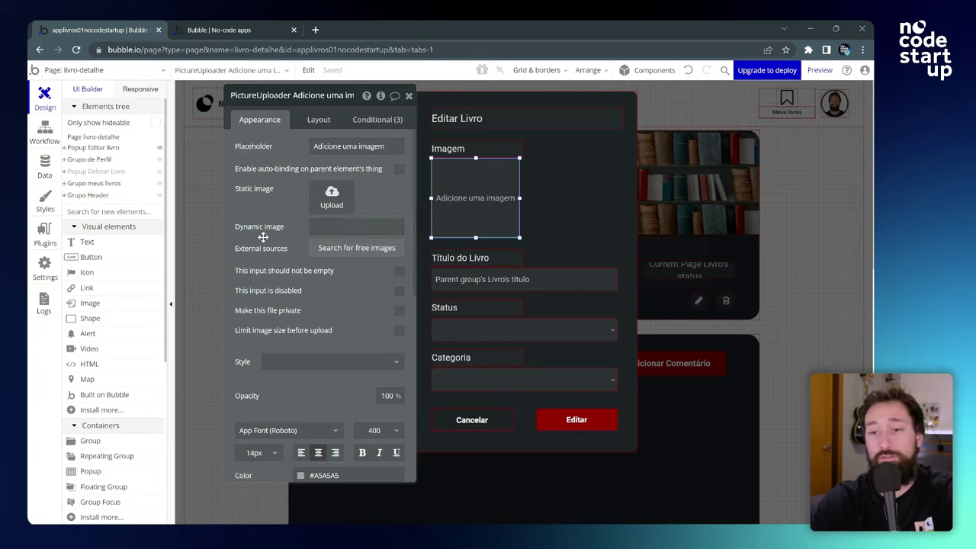
{"action": "left_click", "coordinate": [328, 227]}
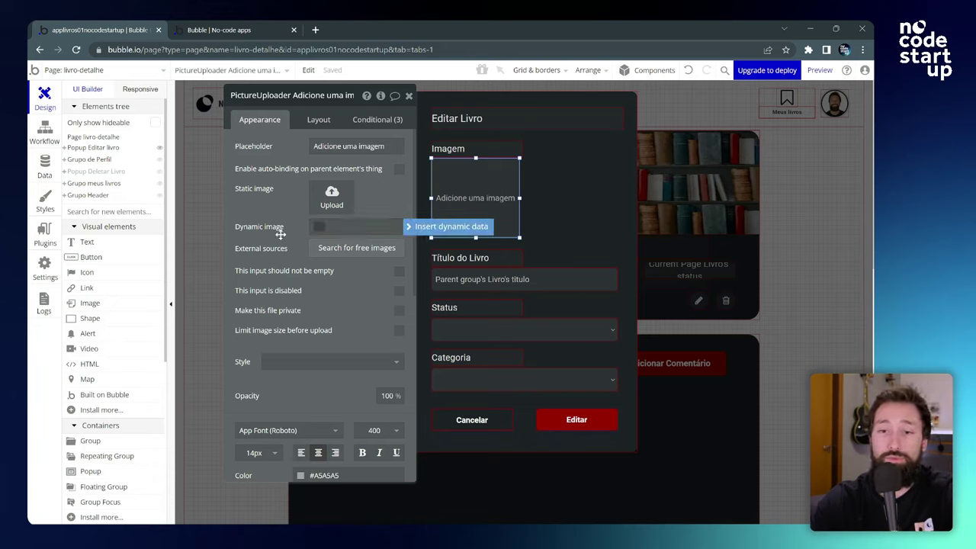
{"action": "left_click", "coordinate": [432, 229]}
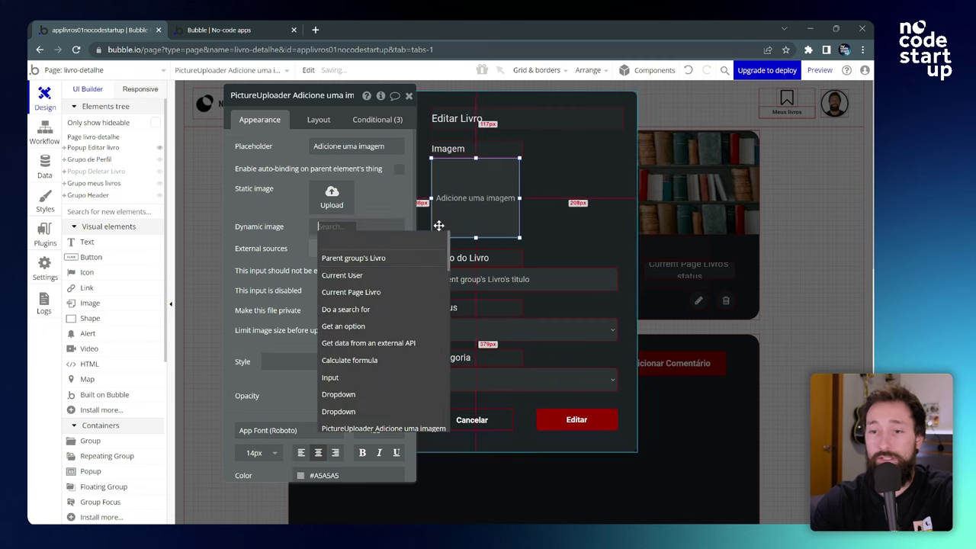
{"action": "left_click", "coordinate": [381, 260]}
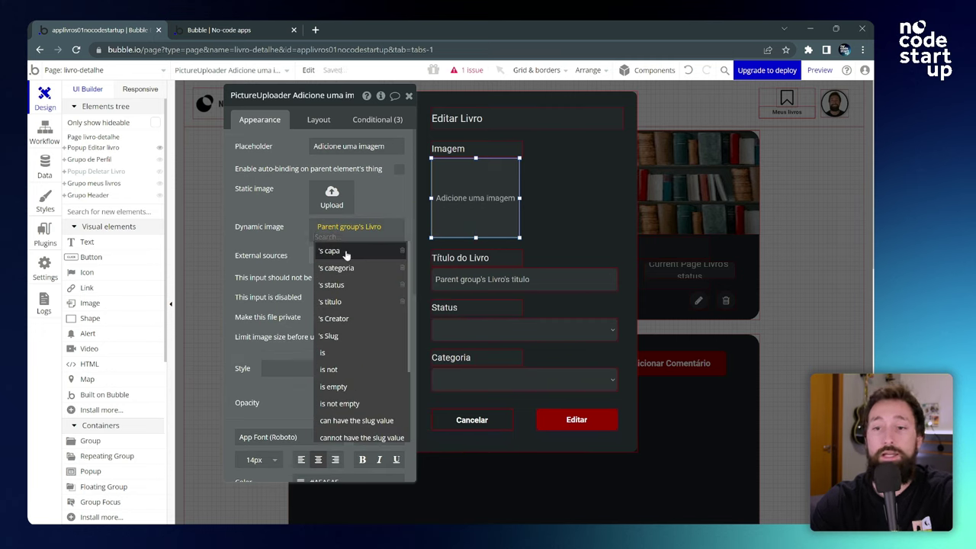
{"action": "left_click", "coordinate": [345, 251]}
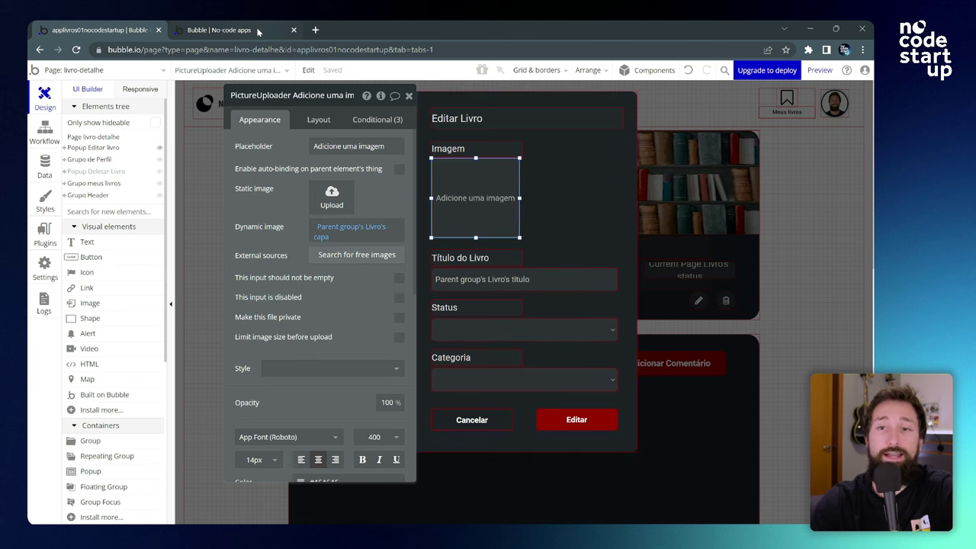
Step: Switch to the book detail preview, reload it, and open the edit popup from the pencil icon to check its prefilled fields
{"action": "left_click", "coordinate": [228, 30]}
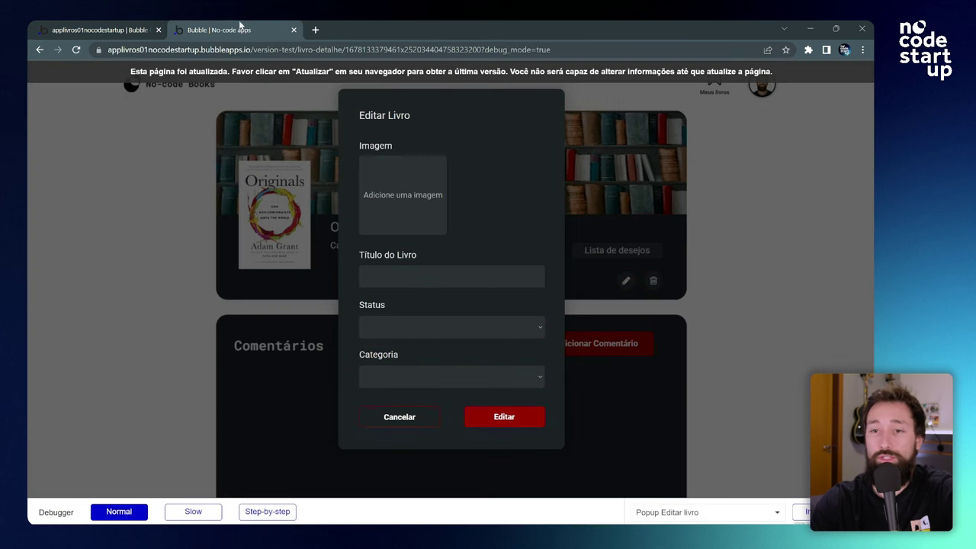
{"action": "left_click", "coordinate": [562, 75]}
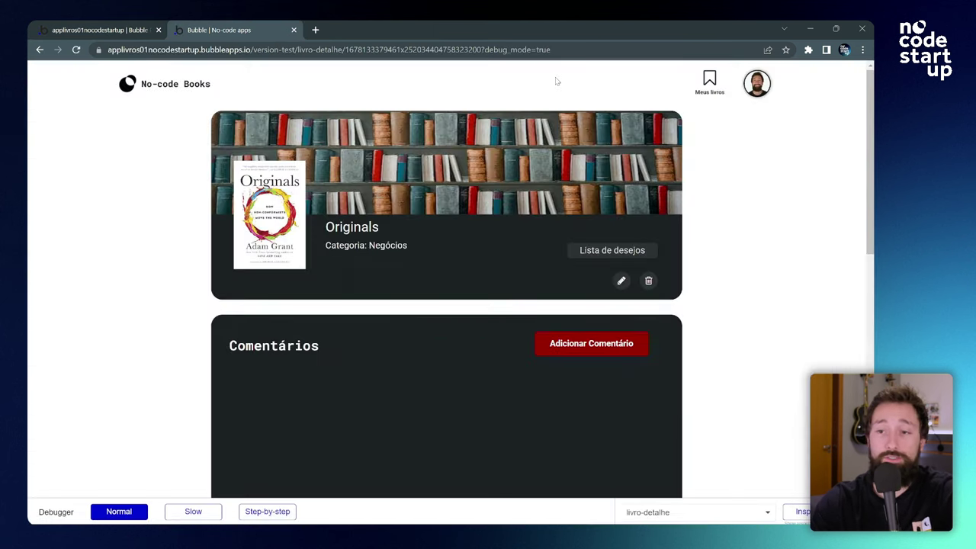
{"action": "left_click", "coordinate": [621, 282]}
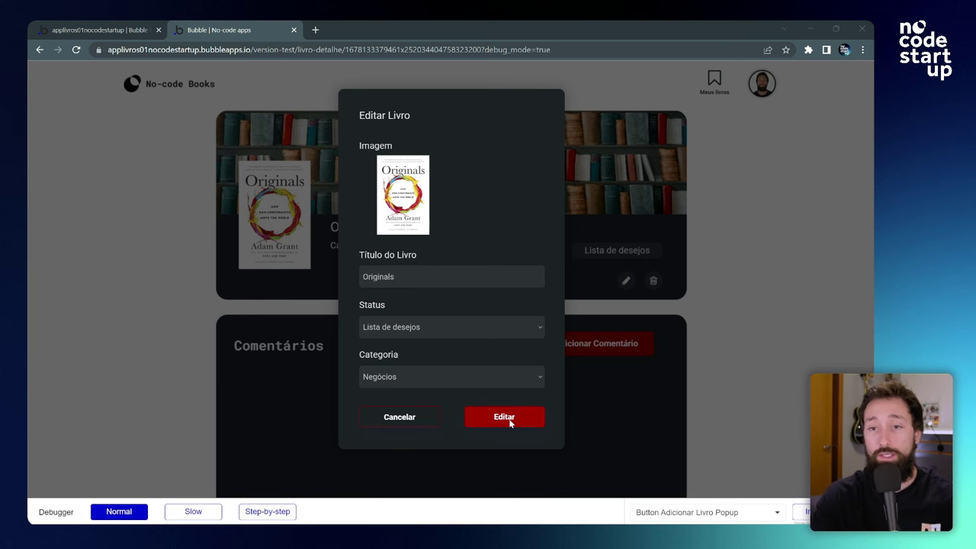
{"action": "left_click", "coordinate": [467, 366]}
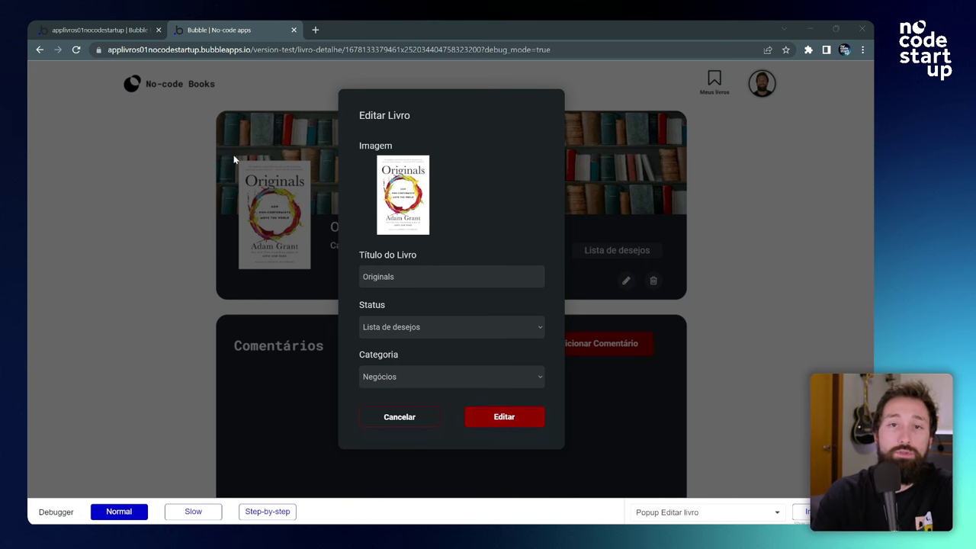
Step: Back in the Bubble editor, create a workflow for the popup's Editar button with a Make changes to thing action
{"action": "left_click", "coordinate": [99, 29]}
{"action": "left_click", "coordinate": [408, 97]}
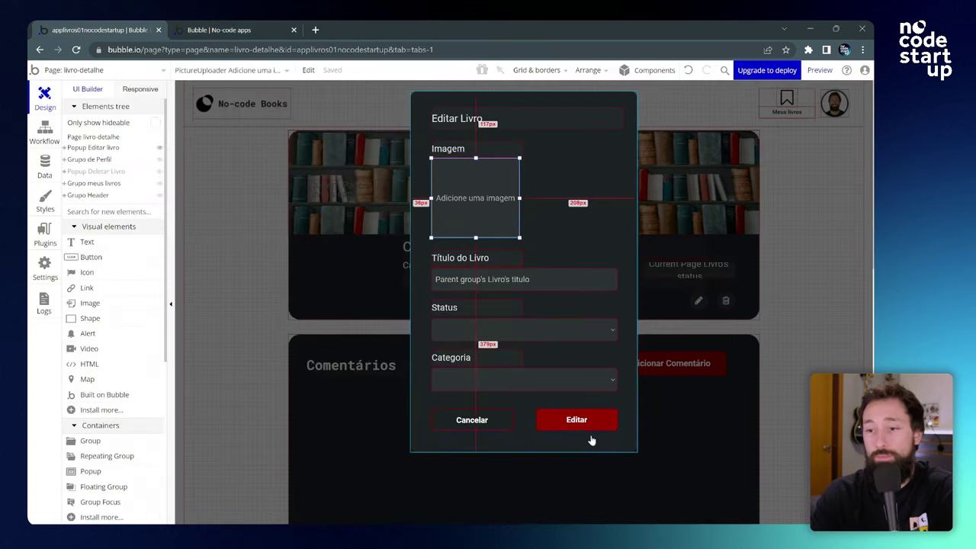
{"action": "double_click", "coordinate": [589, 427]}
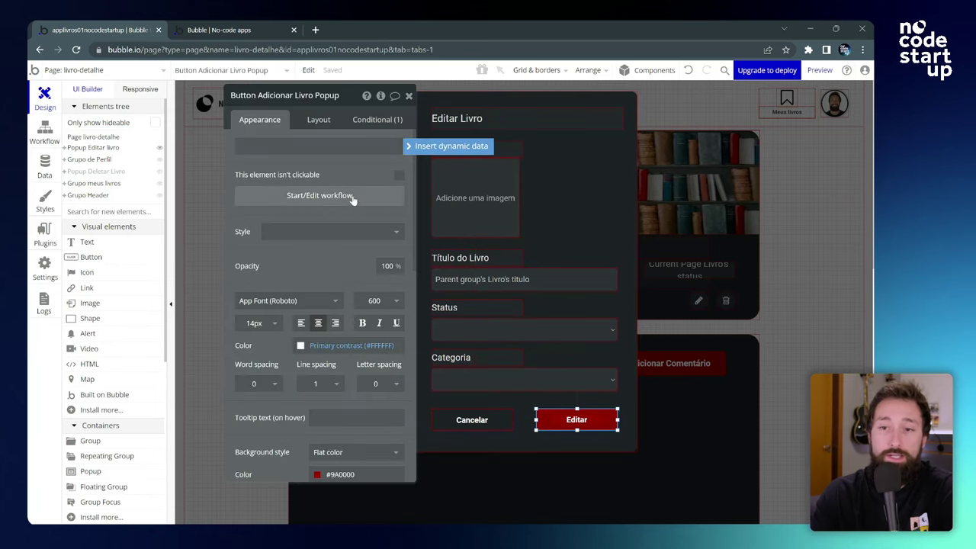
{"action": "left_click", "coordinate": [309, 196]}
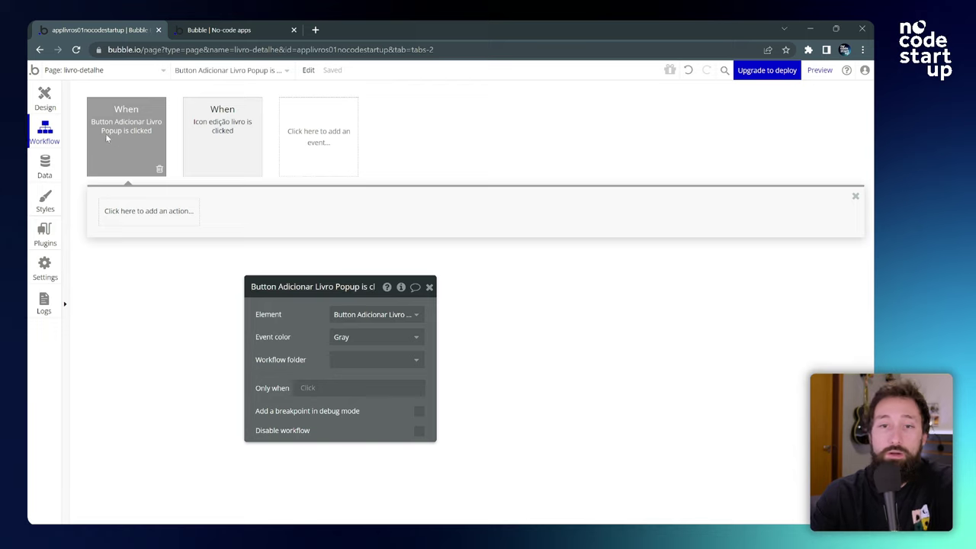
{"action": "left_click", "coordinate": [121, 219]}
{"action": "mouse_move", "coordinate": [147, 294]}
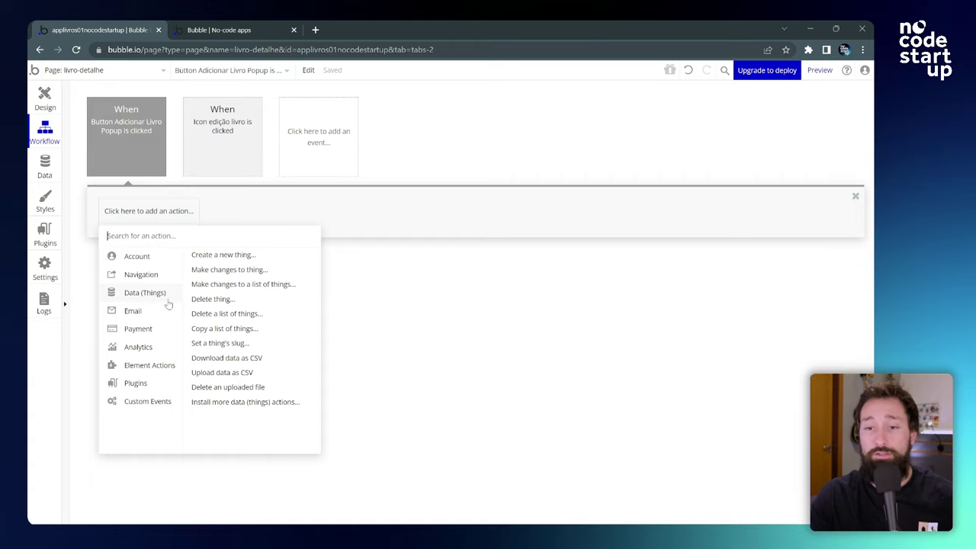
{"action": "left_click", "coordinate": [223, 274]}
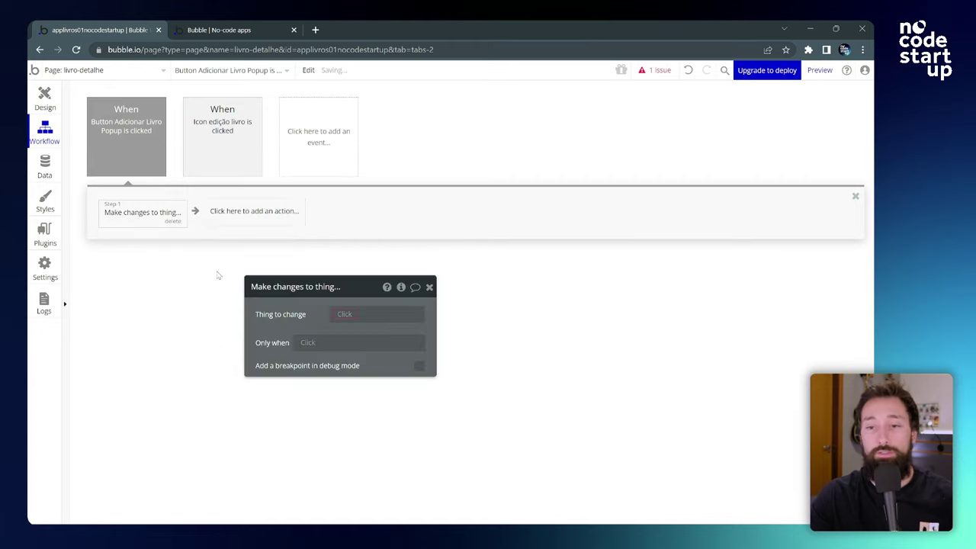
Step: Set the thing to change in the Make changes to thing action to Parent group's Livro
{"action": "left_click_drag", "start_coordinate": [349, 283], "coordinate": [209, 273]}
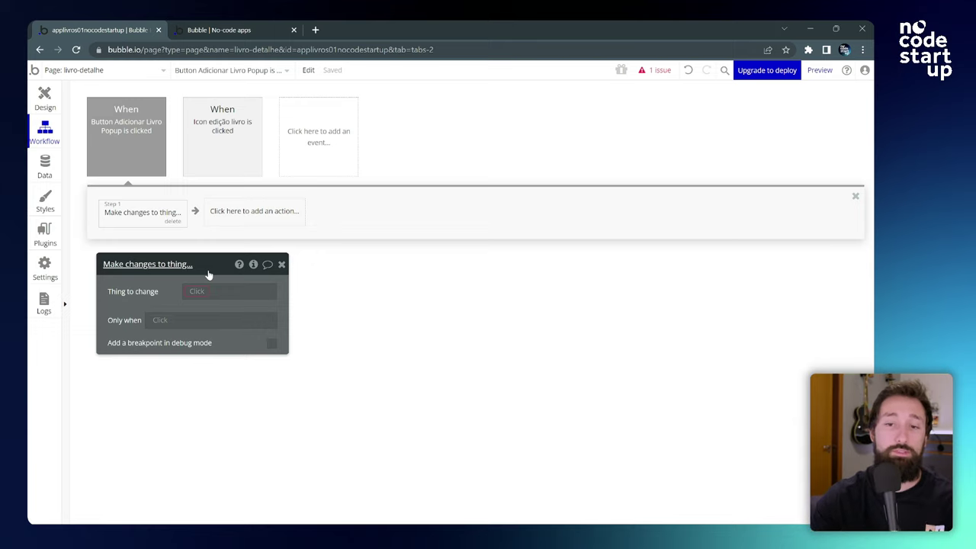
{"action": "left_click", "coordinate": [198, 292]}
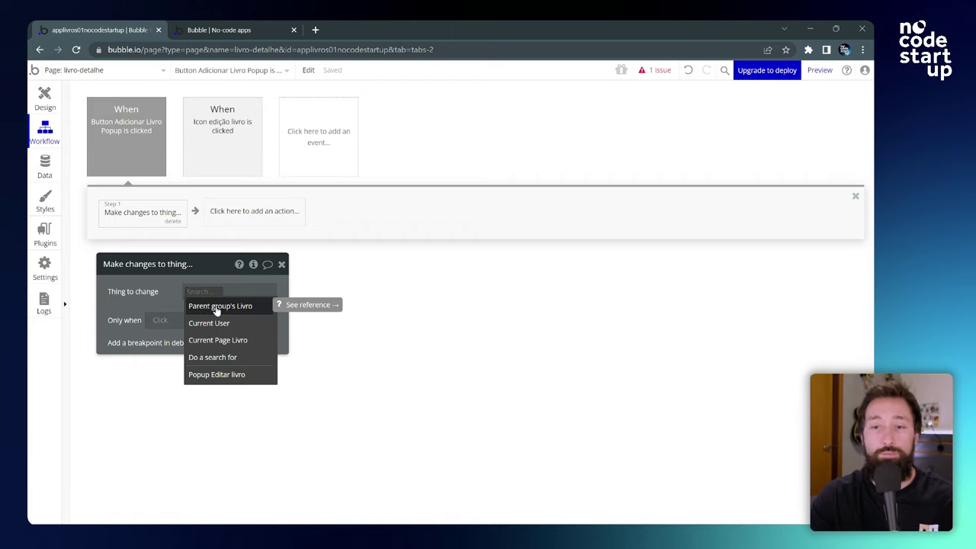
{"action": "left_click", "coordinate": [217, 310]}
{"action": "left_click_drag", "start_coordinate": [160, 301], "coordinate": [157, 294]}
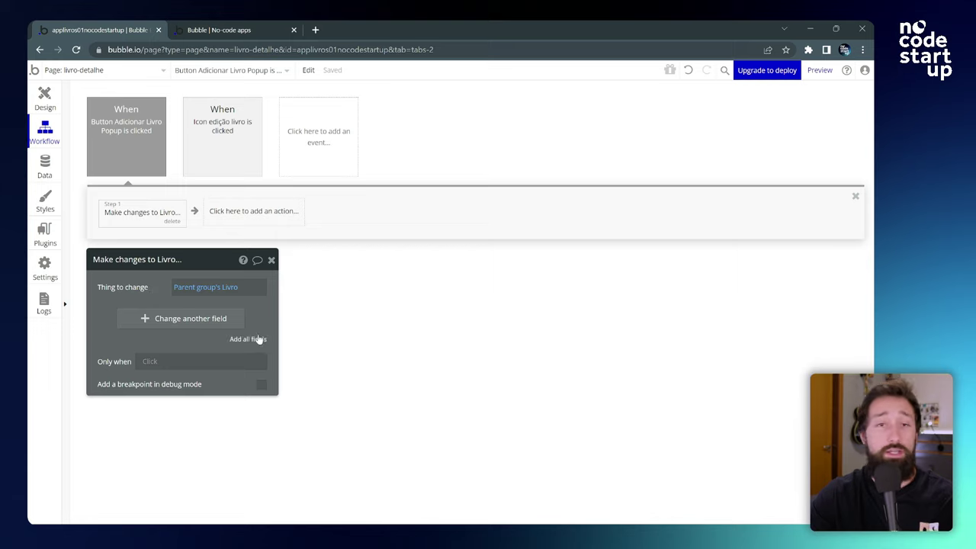
Step: Add the titulo, capa, categoria and status fields to the Make changes to Livro action
{"action": "left_click", "coordinate": [174, 321]}
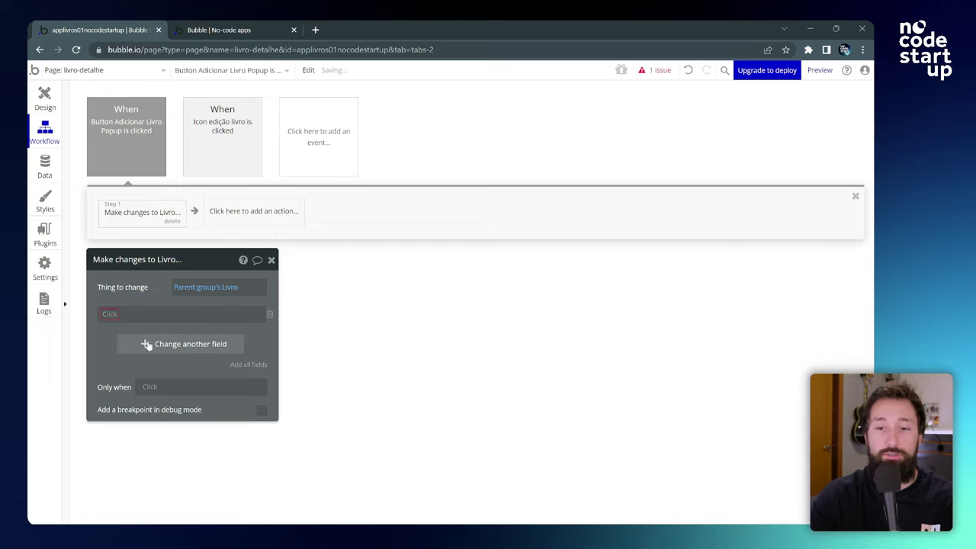
{"action": "left_click", "coordinate": [117, 321]}
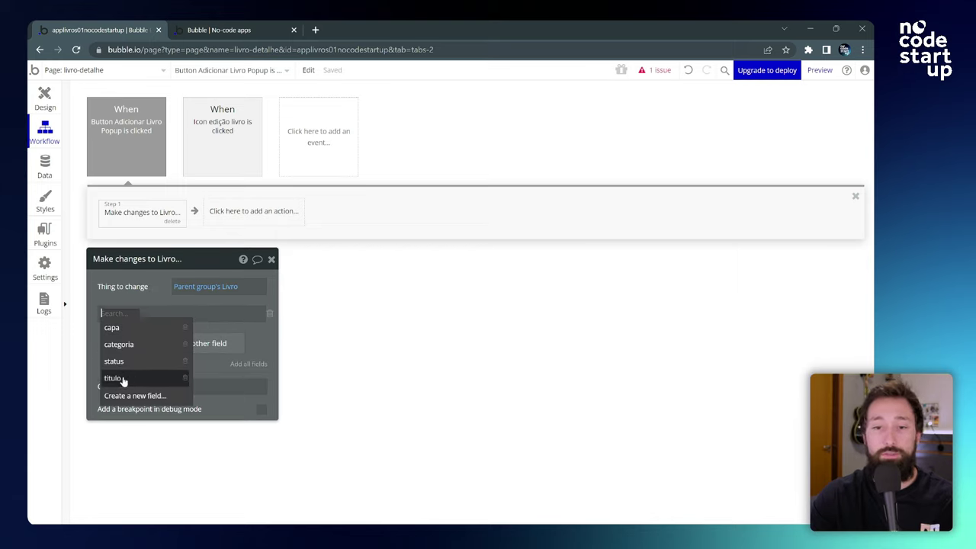
{"action": "left_click", "coordinate": [114, 327]}
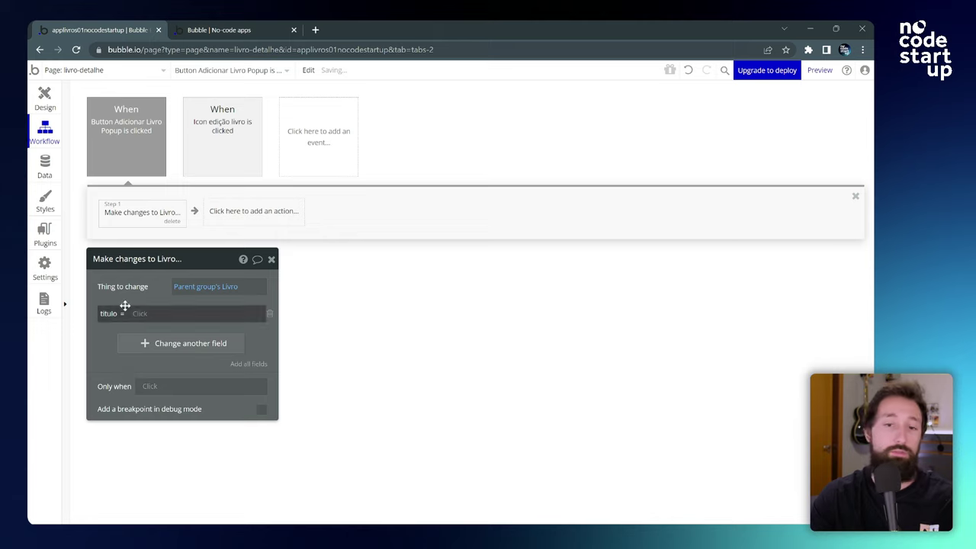
{"action": "left_click", "coordinate": [257, 365]}
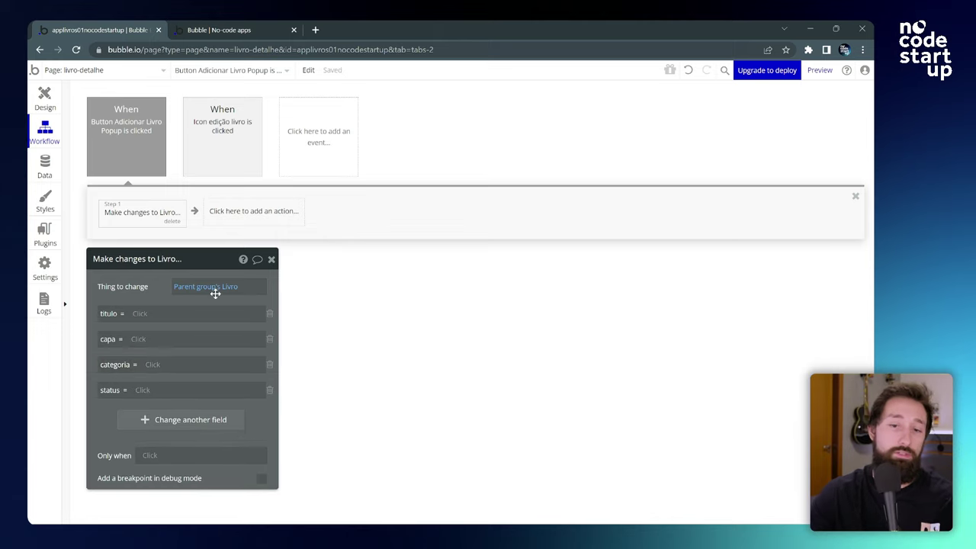
{"action": "left_click_drag", "start_coordinate": [139, 285], "coordinate": [152, 273]}
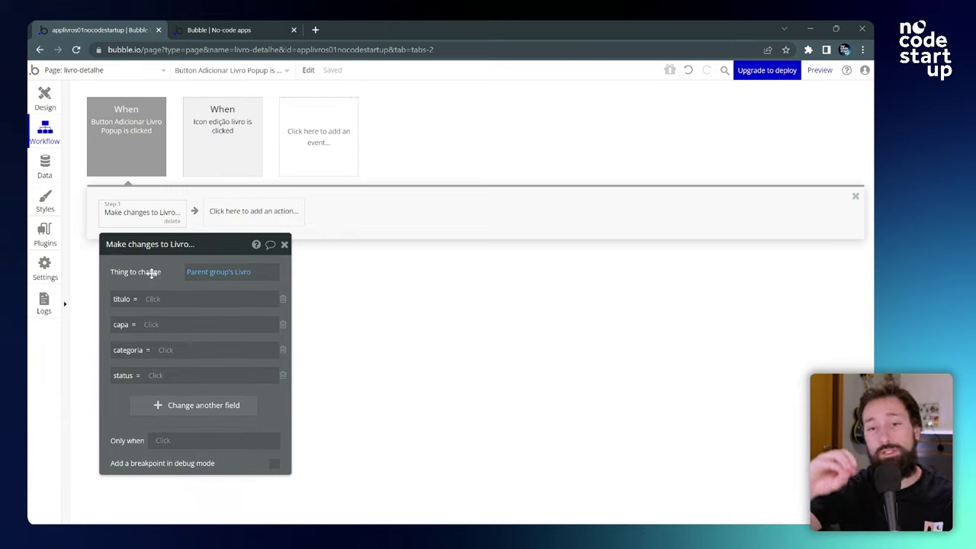
{"action": "left_click_drag", "start_coordinate": [152, 273], "coordinate": [149, 272]}
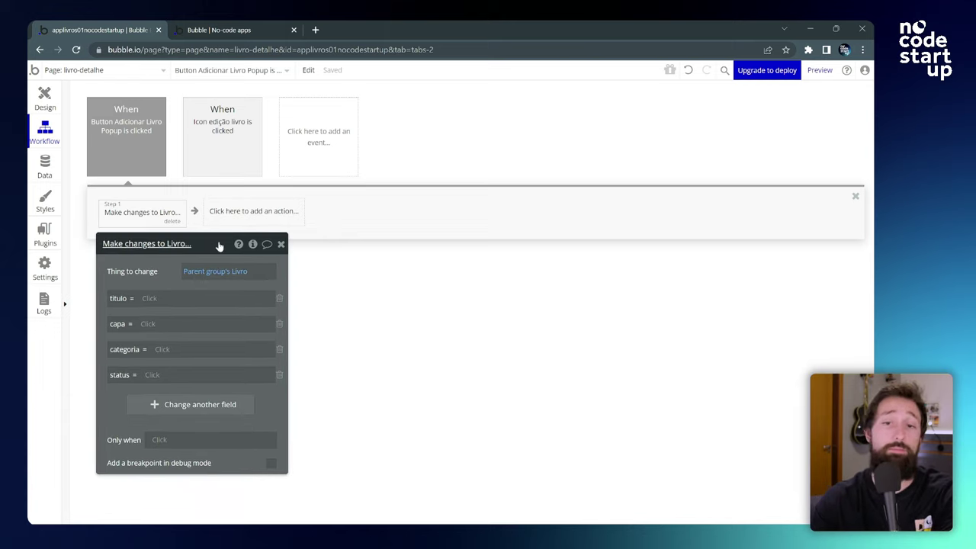
Step: Set titulo to Input titulo's value and capa to PictureUploader Adicione uma imagem's value in the Livro changes
{"action": "left_click", "coordinate": [153, 299]}
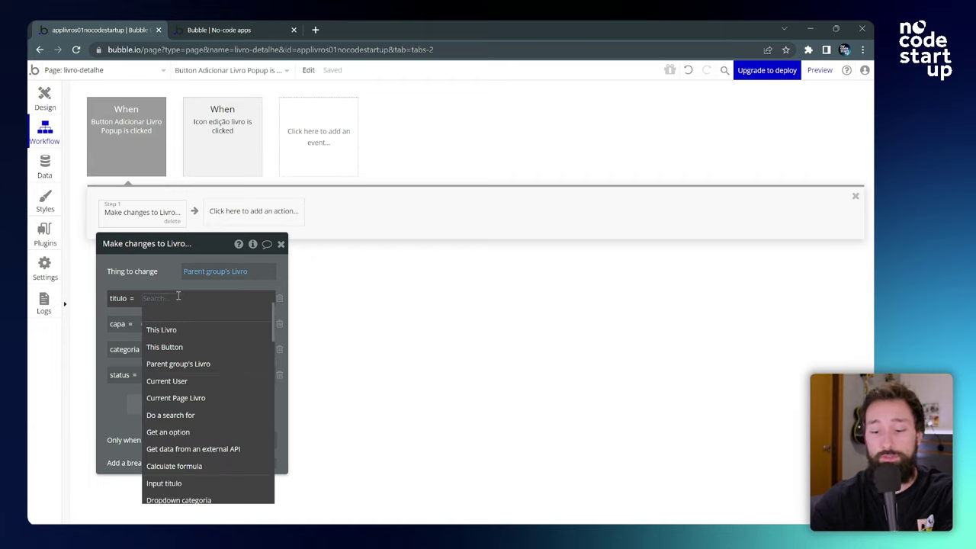
{"action": "type", "text": "inp"}
{"action": "left_click", "coordinate": [177, 329]}
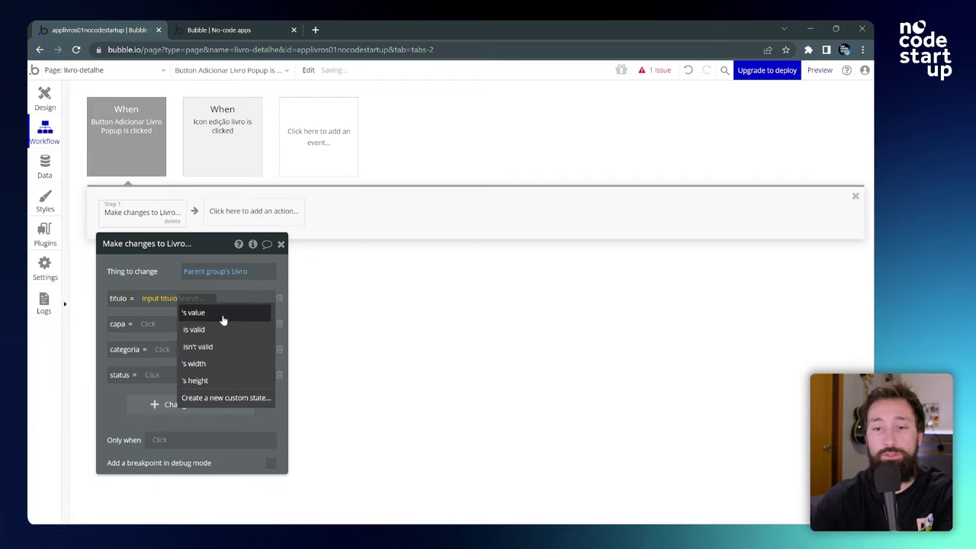
{"action": "left_click", "coordinate": [218, 318]}
{"action": "left_click", "coordinate": [147, 324]}
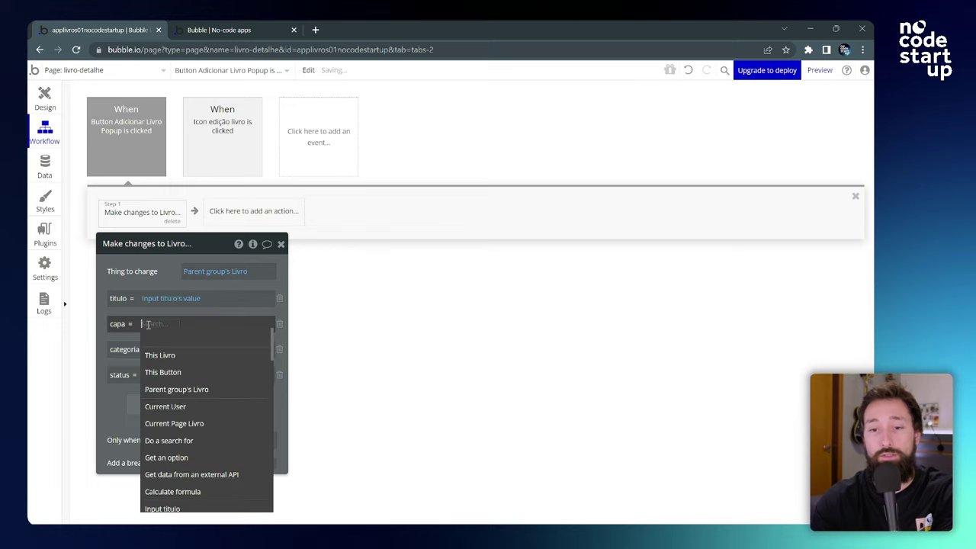
{"action": "type", "text": "pic"}
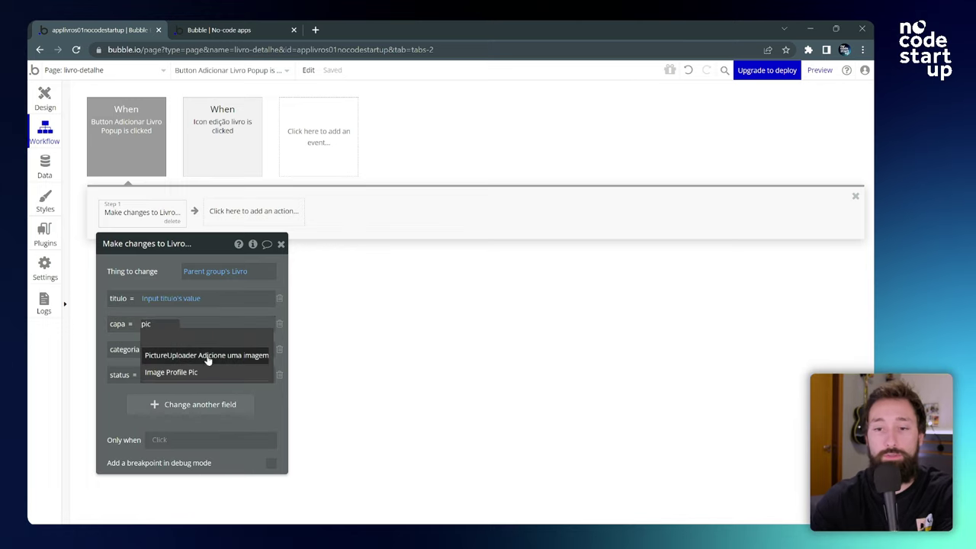
{"action": "left_click", "coordinate": [207, 356]}
{"action": "left_click", "coordinate": [135, 350]}
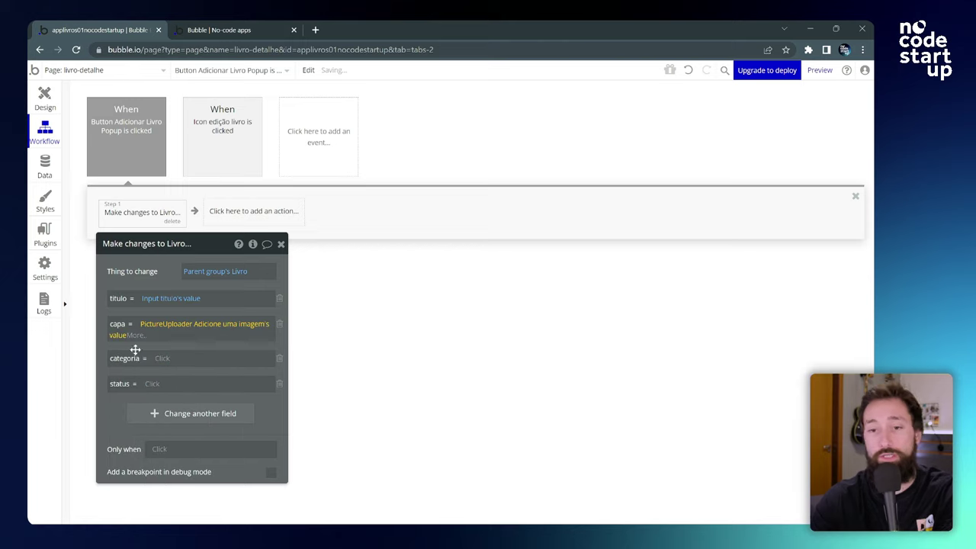
Step: Set categoria to Dropdown categoria's value and status to Dropdown status's value, then close the action's properties
{"action": "left_click", "coordinate": [167, 357]}
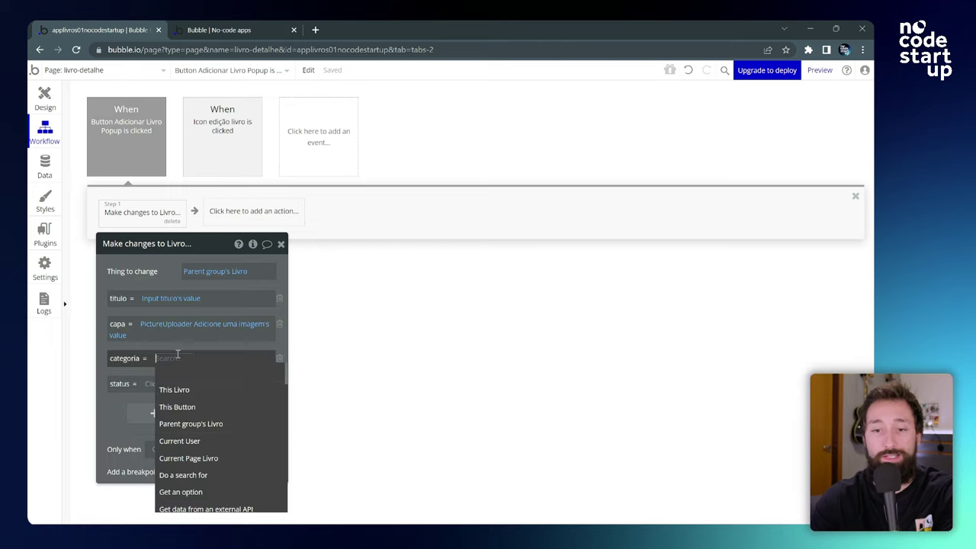
{"action": "type", "text": "drop"}
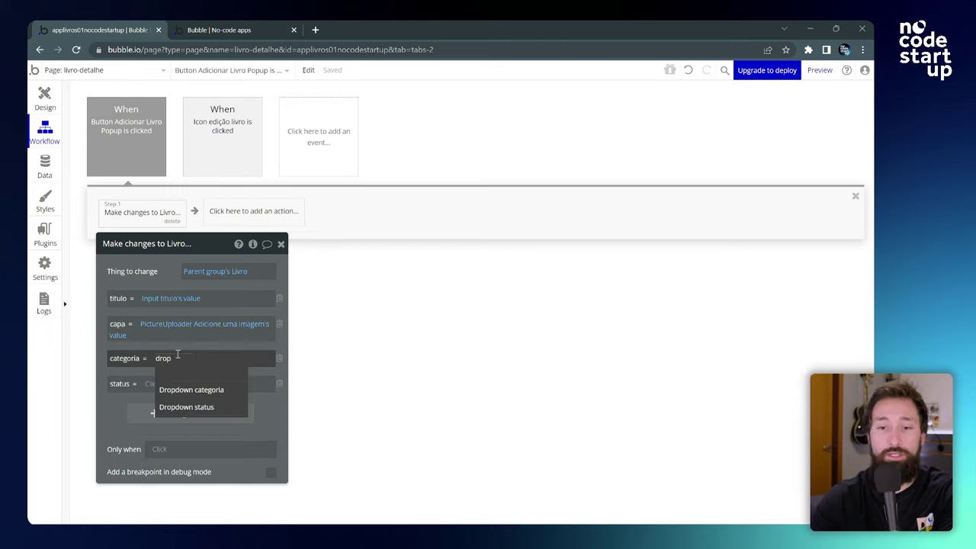
{"action": "left_click", "coordinate": [212, 390]}
{"action": "key", "text": "Return"}
{"action": "left_click", "coordinate": [157, 384]}
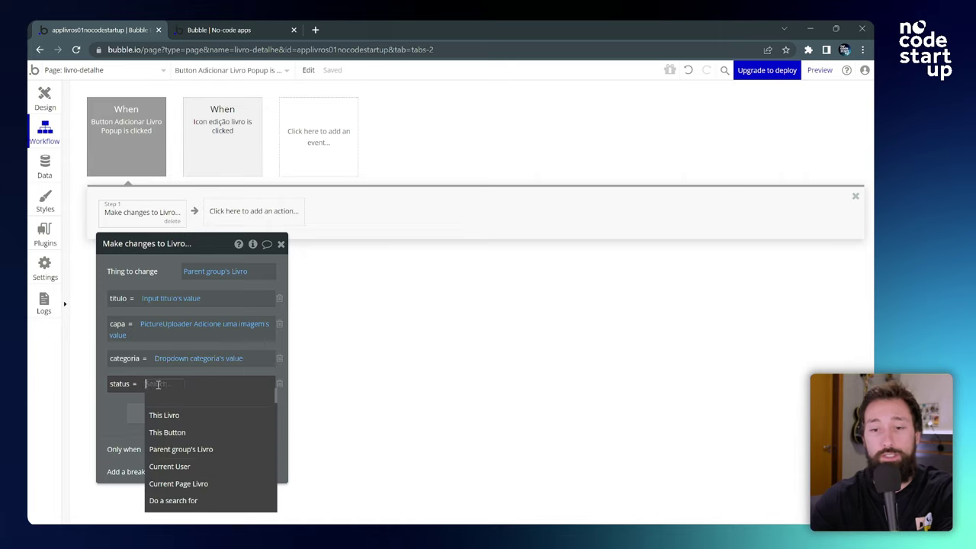
{"action": "type", "text": "drop"}
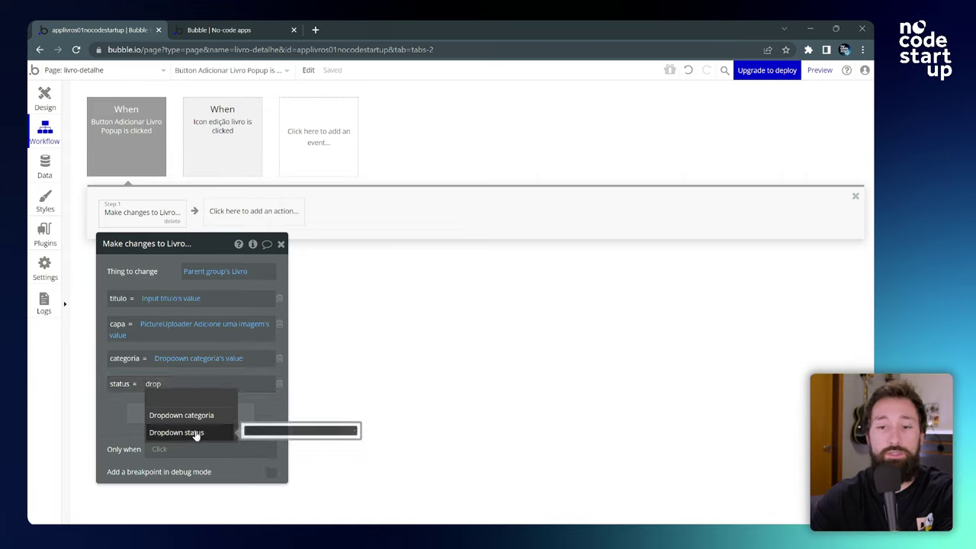
{"action": "left_click", "coordinate": [192, 434]}
{"action": "left_click", "coordinate": [233, 398]}
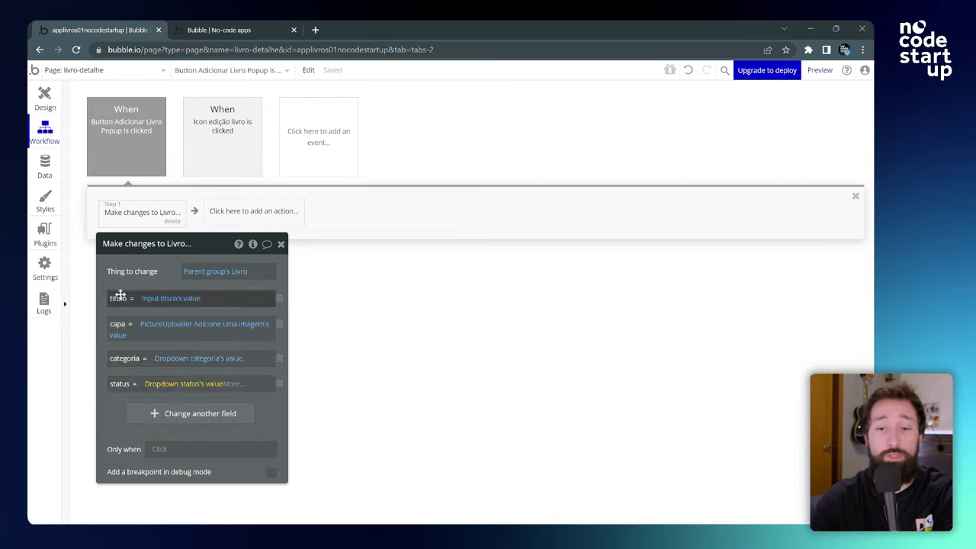
{"action": "left_click", "coordinate": [255, 398]}
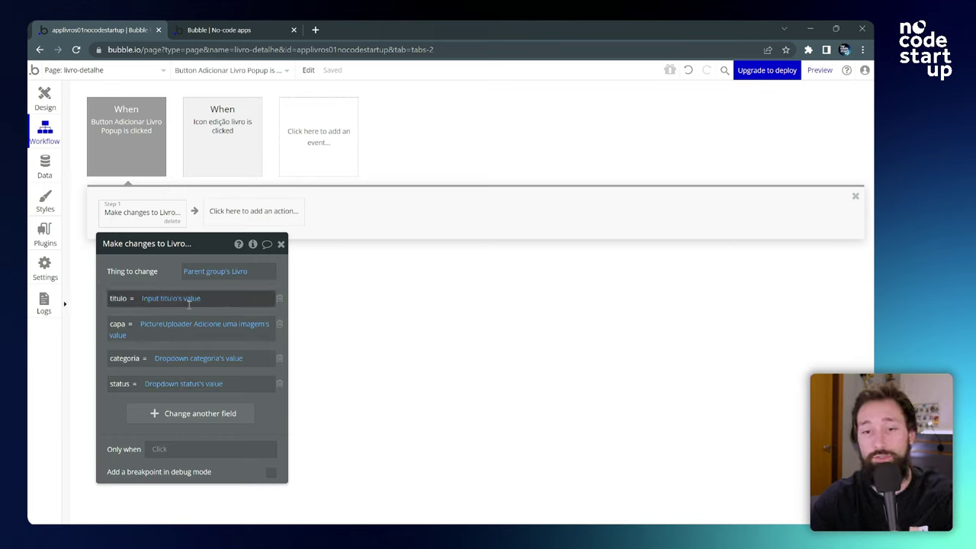
{"action": "left_click", "coordinate": [281, 244]}
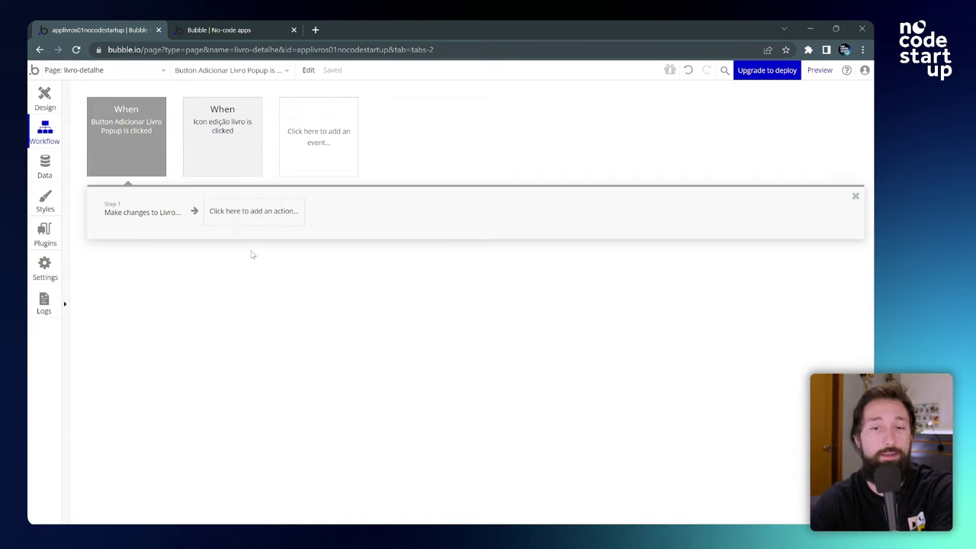
Step: Add a Hide action for Popup Editar livro after the Make changes to Livro step
{"action": "left_click", "coordinate": [226, 214]}
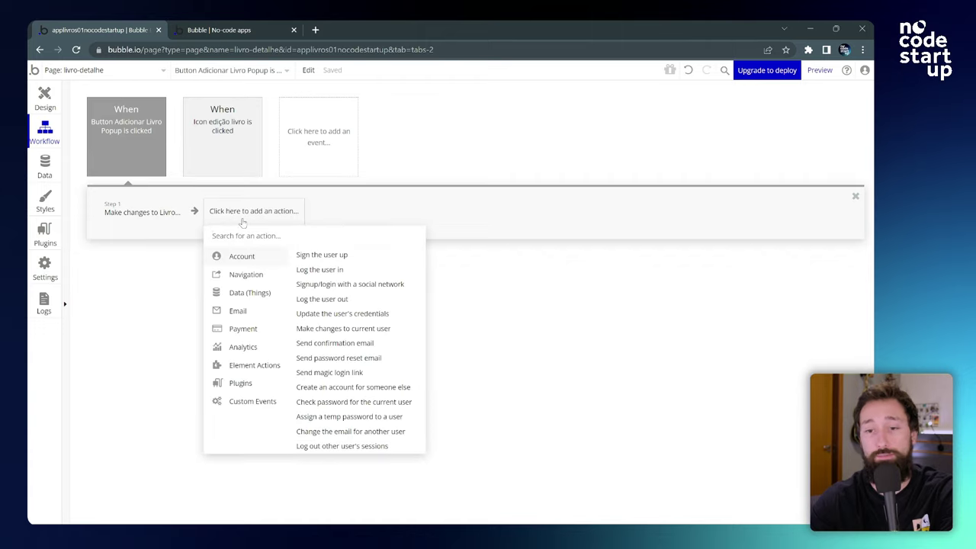
{"action": "mouse_move", "coordinate": [262, 386]}
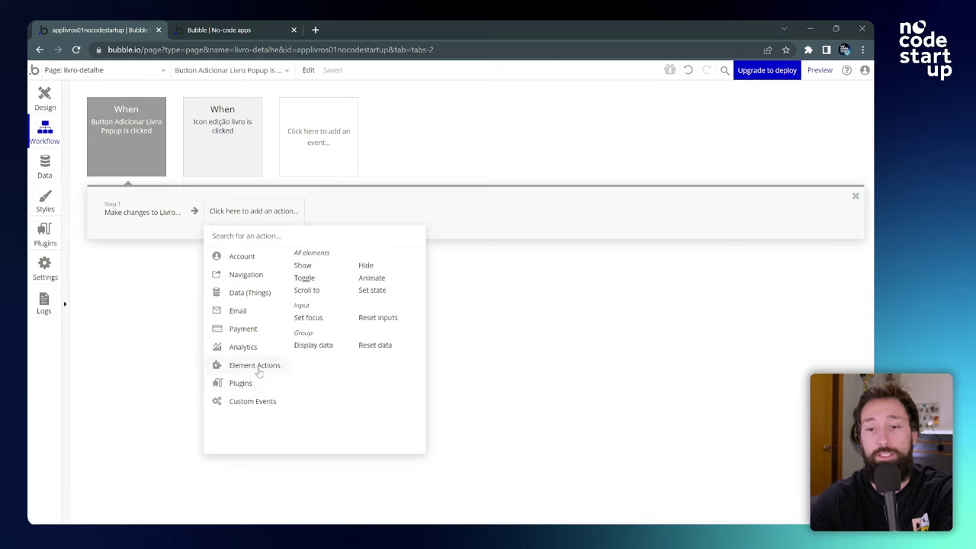
{"action": "left_click", "coordinate": [369, 267]}
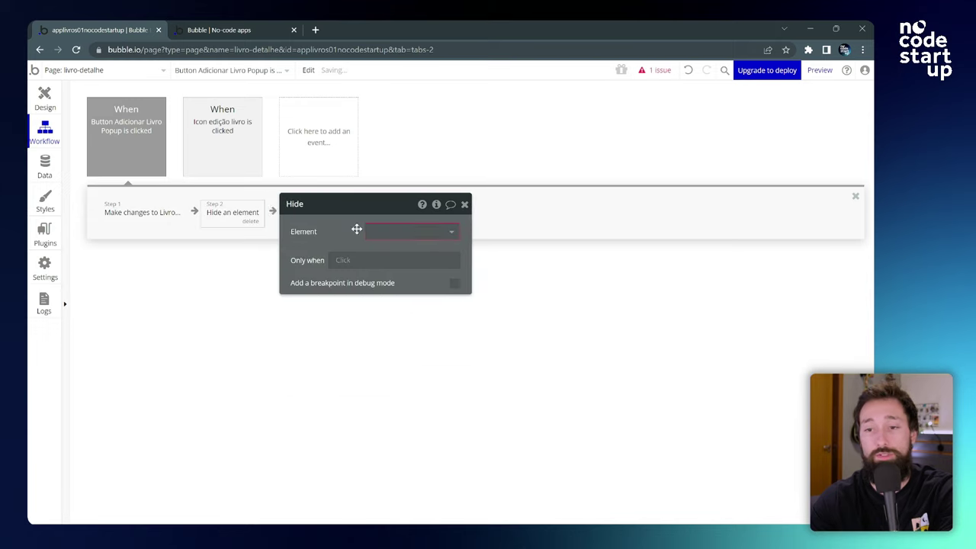
{"action": "left_click", "coordinate": [400, 231]}
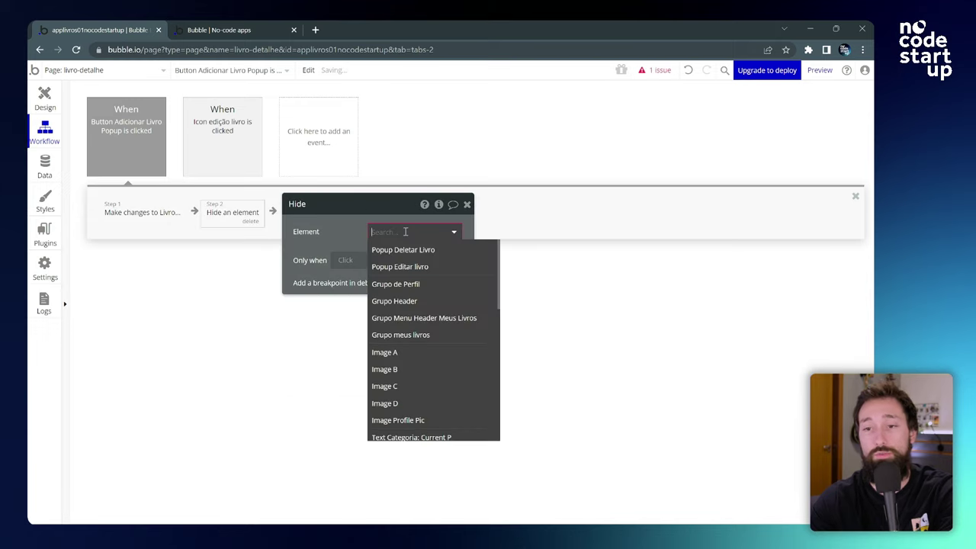
{"action": "left_click", "coordinate": [431, 267]}
{"action": "left_click", "coordinate": [514, 203]}
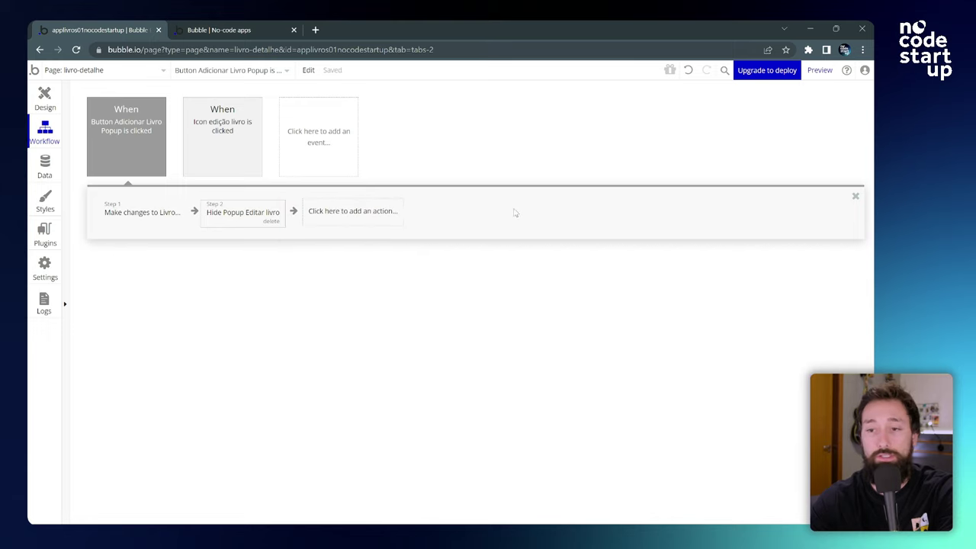
Step: Add an AirAlert - Standard action as the third step with the heading "Livro editado"
{"action": "left_click", "coordinate": [332, 214]}
{"action": "mouse_move", "coordinate": [349, 384]}
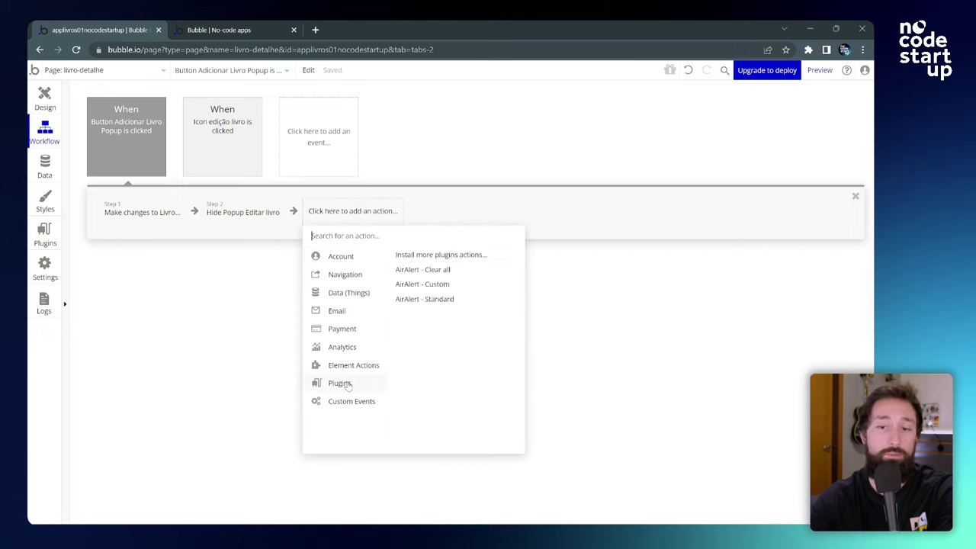
{"action": "left_click", "coordinate": [427, 300]}
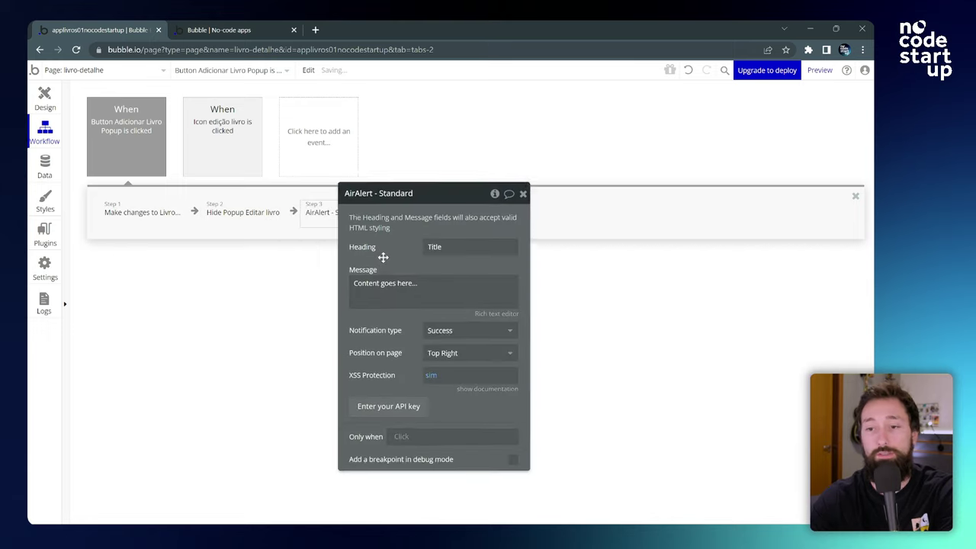
{"action": "left_click", "coordinate": [512, 249]}
{"action": "type", "text": "Livro edit"}
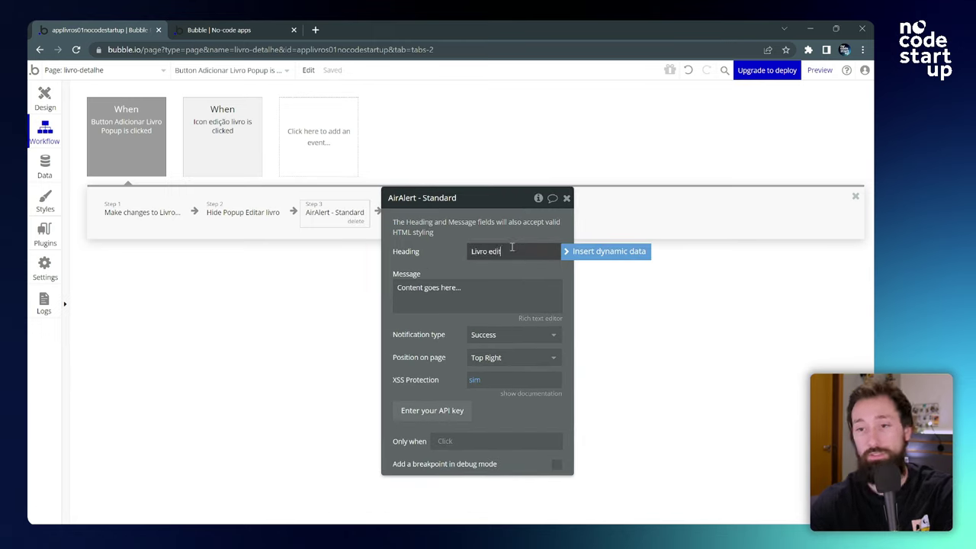
{"action": "type", "text": "ado"}
Step: Set the alert's message to "Livro foi editado com sucesso!" and its notification type to Success
{"action": "left_click", "coordinate": [475, 295]}
{"action": "type", "text": "Livro foi"}
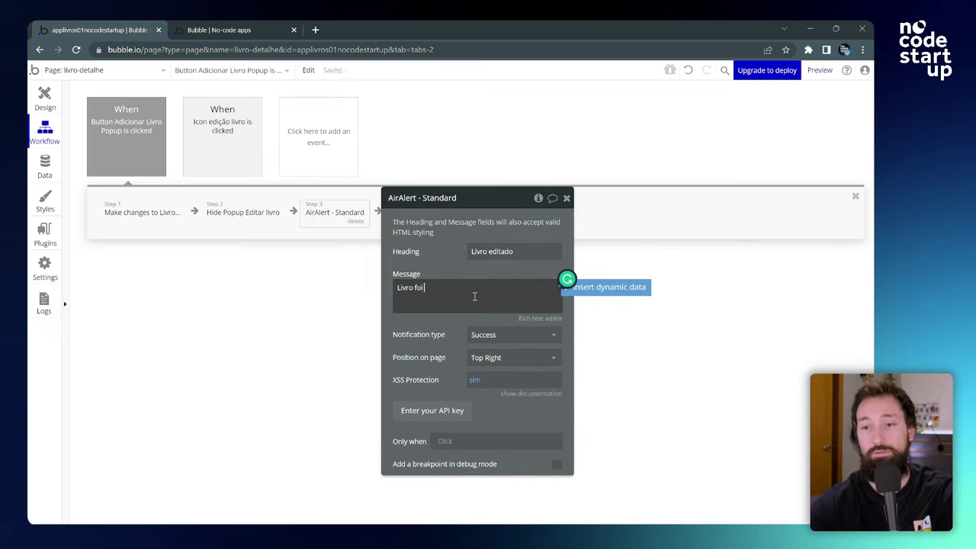
{"action": "type", "text": " editado com sucesso!"}
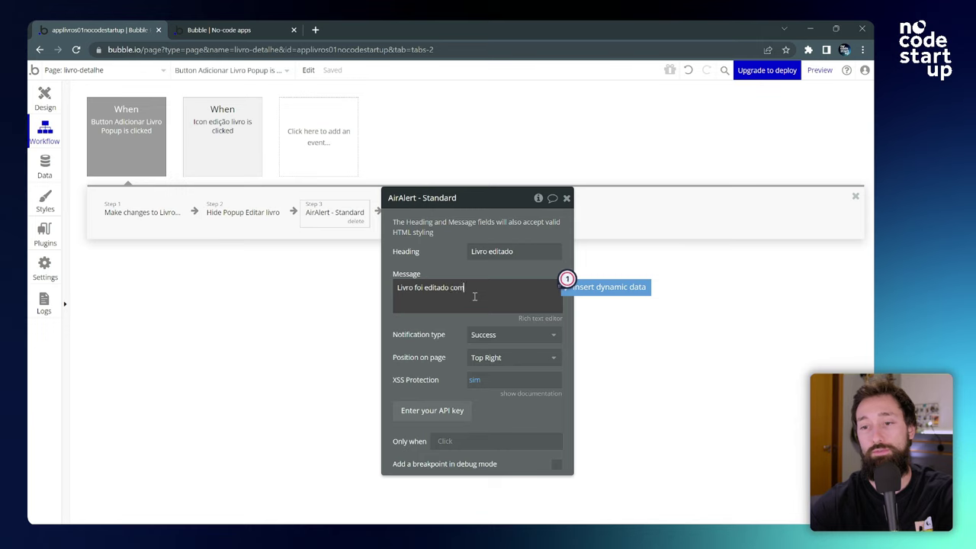
{"action": "left_click", "coordinate": [424, 333]}
{"action": "left_click", "coordinate": [503, 336]}
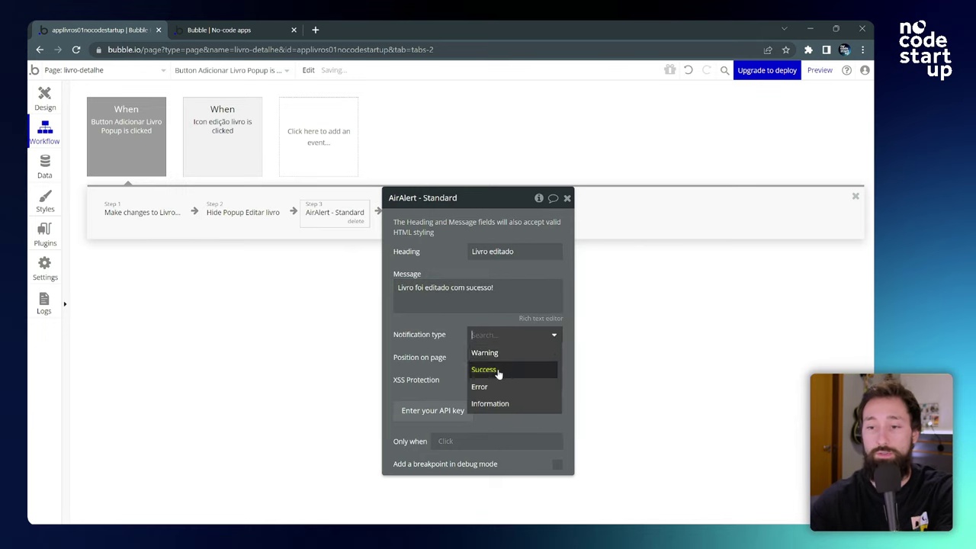
{"action": "left_click", "coordinate": [489, 369]}
{"action": "left_click_drag", "start_coordinate": [425, 340], "coordinate": [484, 338]}
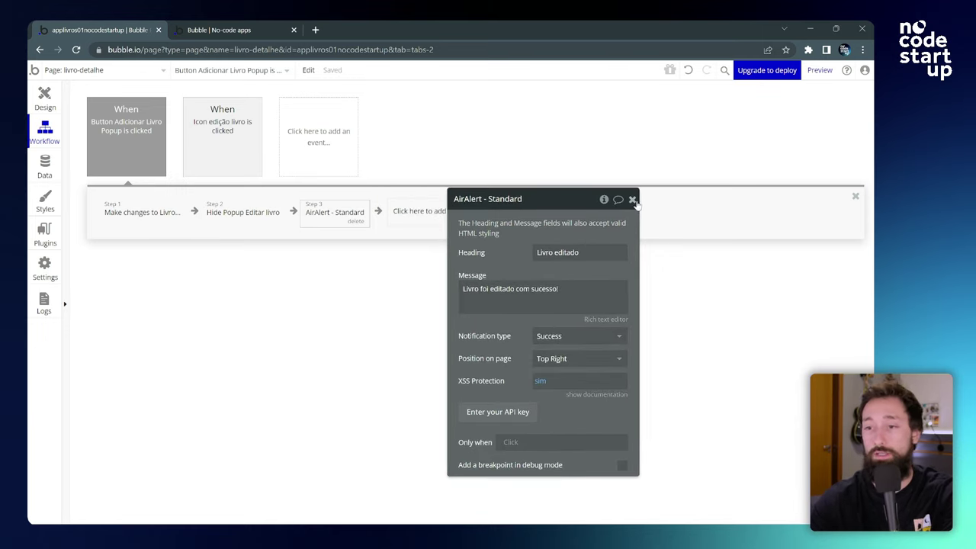
Step: Switch to the app preview, reload the book detail page and open the edit popup for Originals
{"action": "left_click", "coordinate": [203, 27]}
{"action": "key", "text": "F5"}
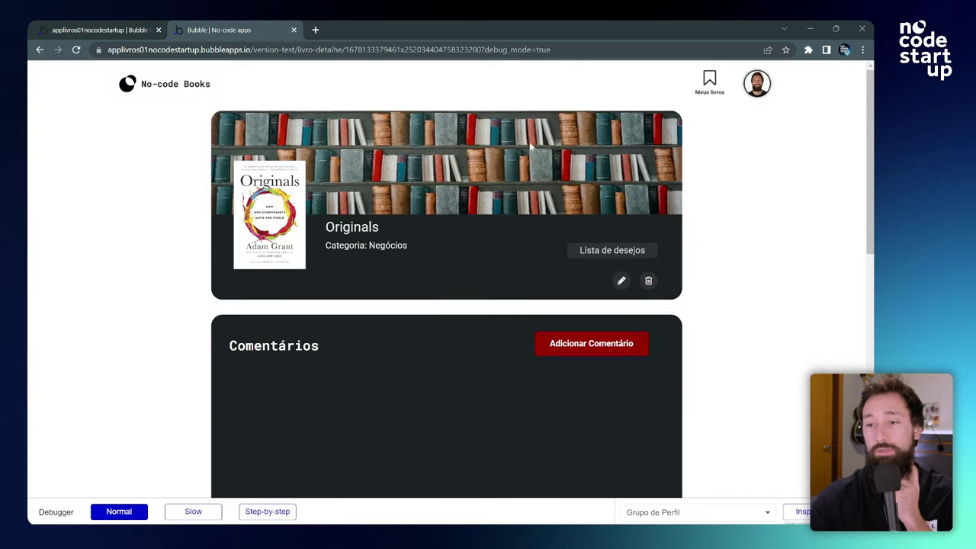
{"action": "scroll", "coordinate": [625, 229], "scroll_direction": "down", "scroll_amount": 1}
{"action": "left_click", "coordinate": [621, 225]}
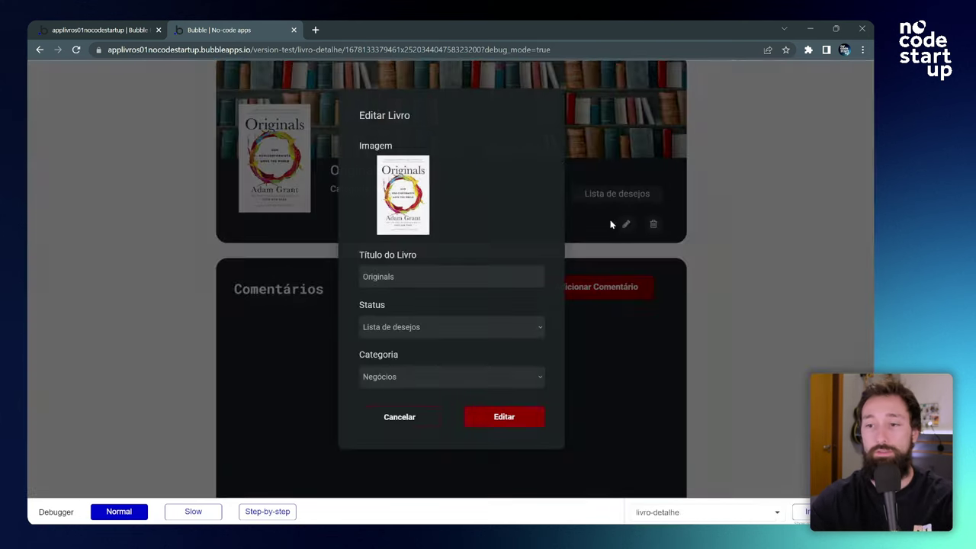
Step: Set the book's status to Lendo in the edit popup and save the edit
{"action": "left_click", "coordinate": [476, 333]}
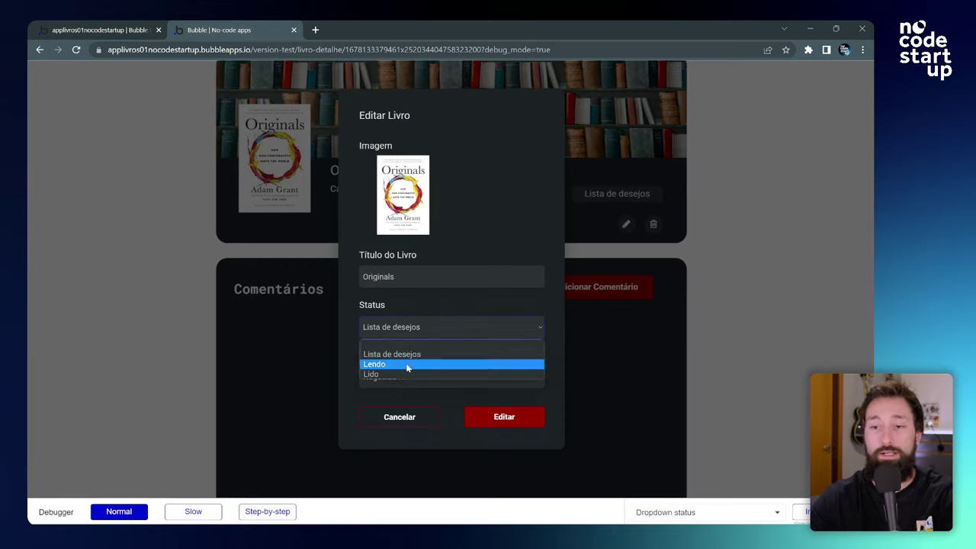
{"action": "left_click", "coordinate": [407, 365]}
{"action": "left_click", "coordinate": [515, 417]}
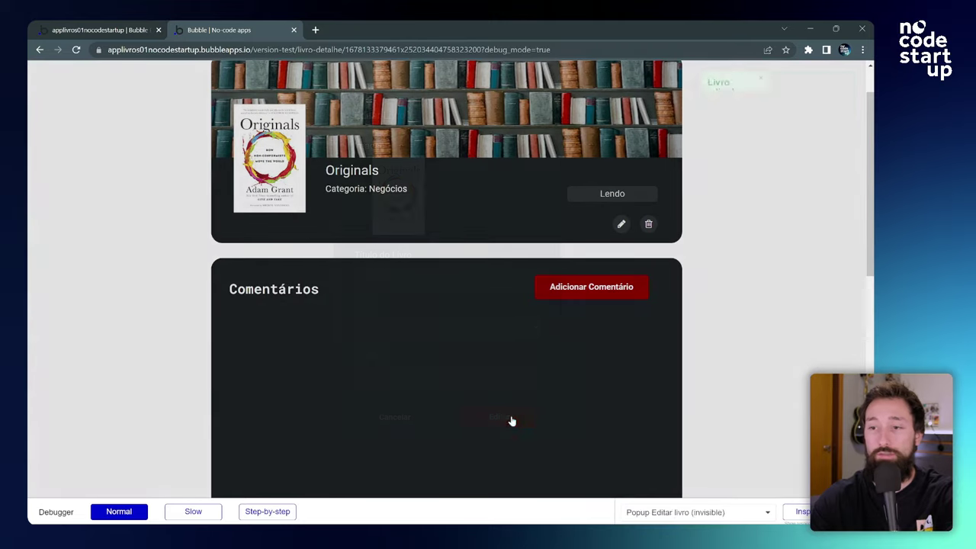
{"action": "left_click", "coordinate": [639, 194]}
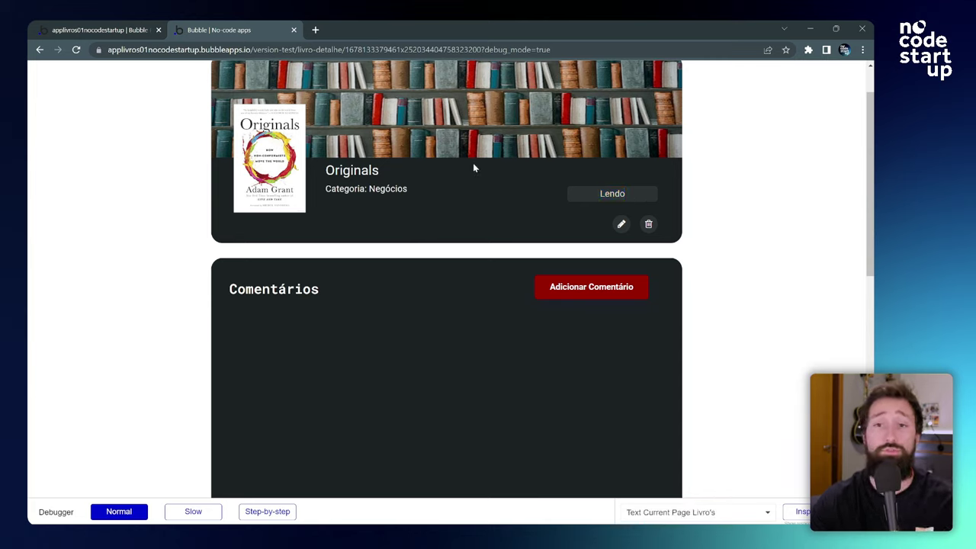
Step: Return to the Bubble editor and create a click workflow for the Cancelar button of the Editar Livro popup
{"action": "left_click", "coordinate": [103, 30]}
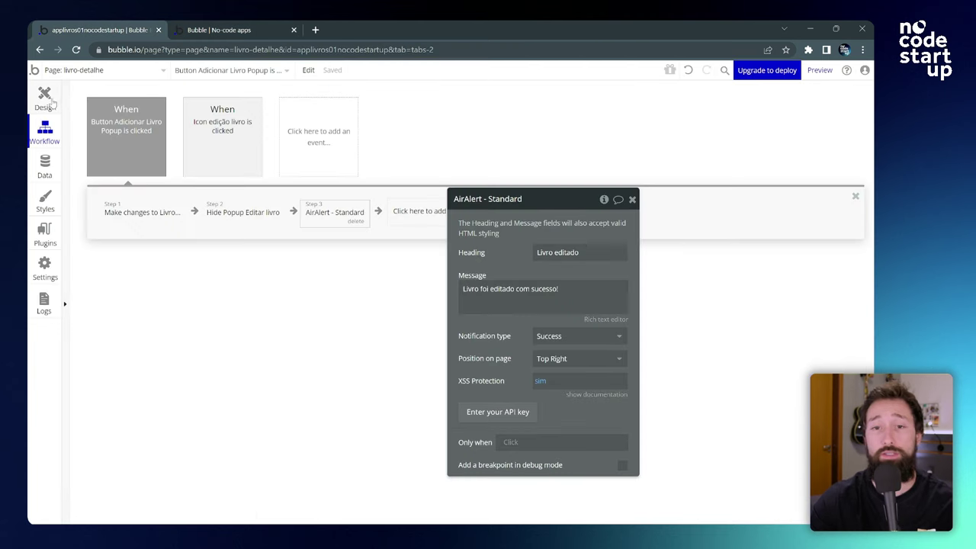
{"action": "left_click", "coordinate": [51, 101]}
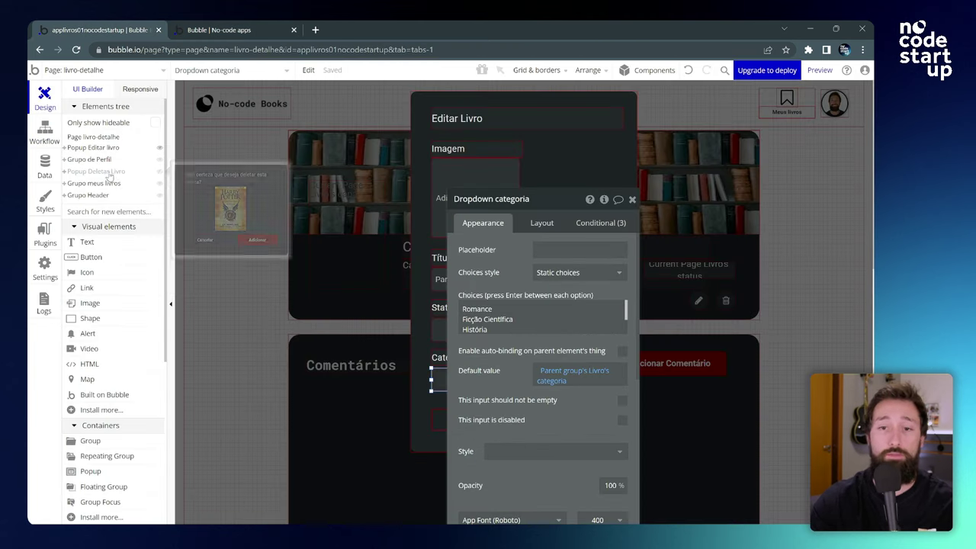
{"action": "left_click", "coordinate": [536, 129]}
{"action": "left_click", "coordinate": [478, 419]}
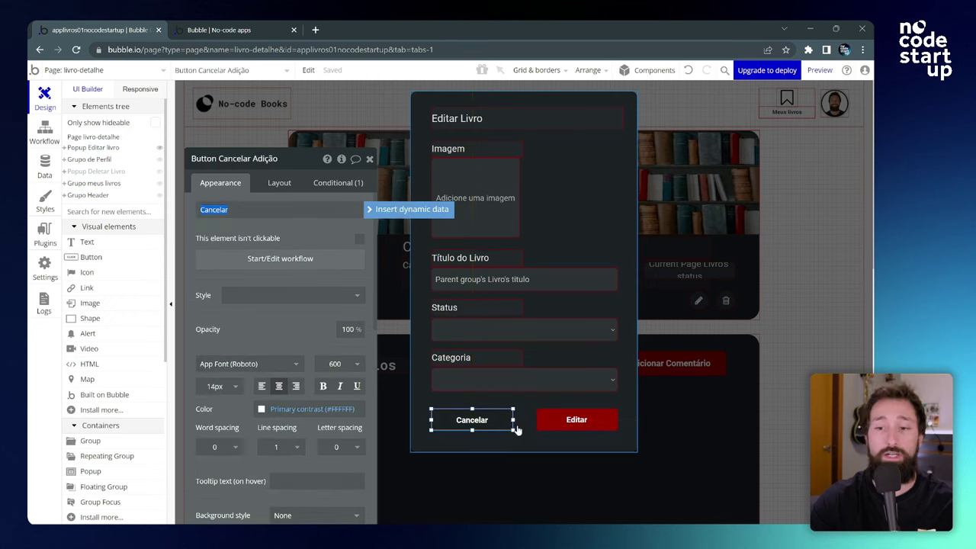
{"action": "left_click", "coordinate": [281, 259]}
Step: Add a Hide action for Popup Editar livro to the Cancelar button's workflow
{"action": "left_click", "coordinate": [149, 211]}
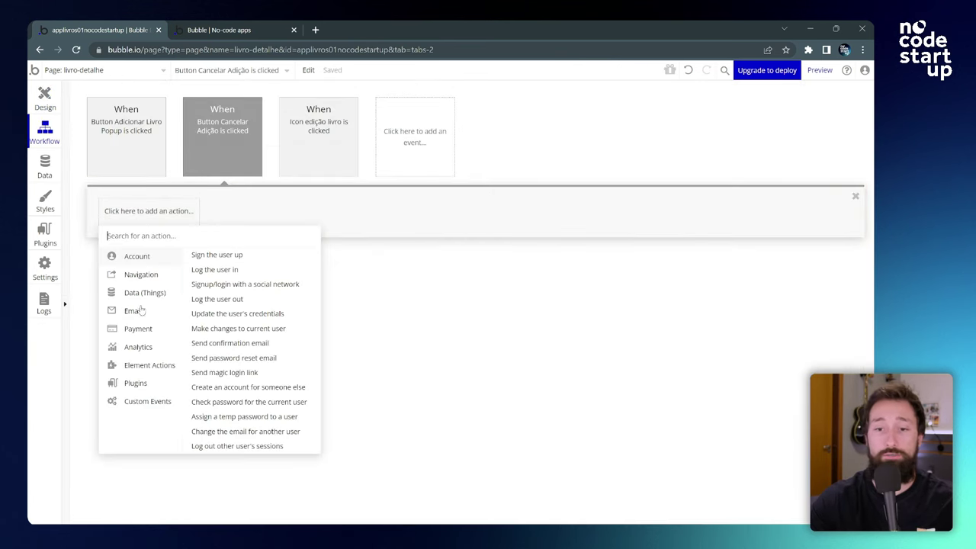
{"action": "mouse_move", "coordinate": [150, 369]}
{"action": "left_click", "coordinate": [279, 271]}
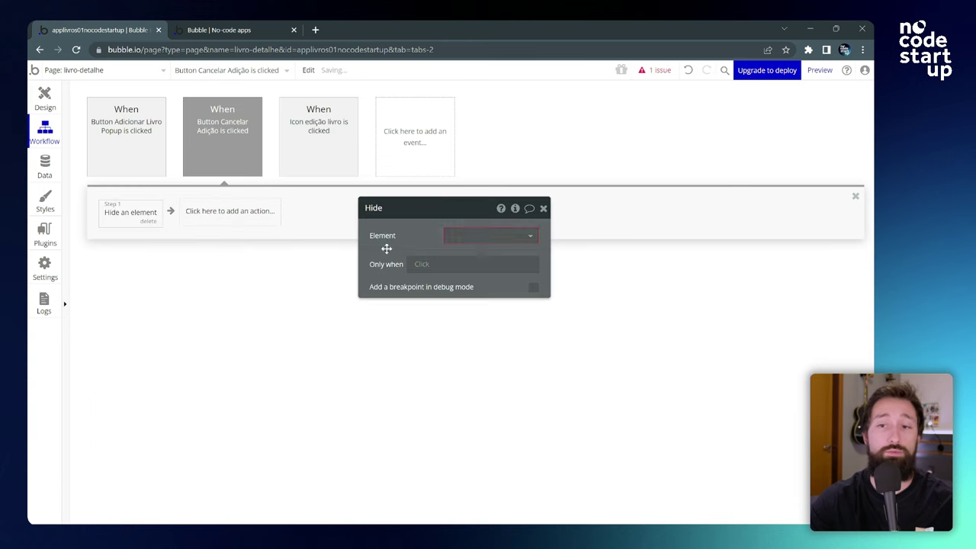
{"action": "left_click", "coordinate": [488, 235]}
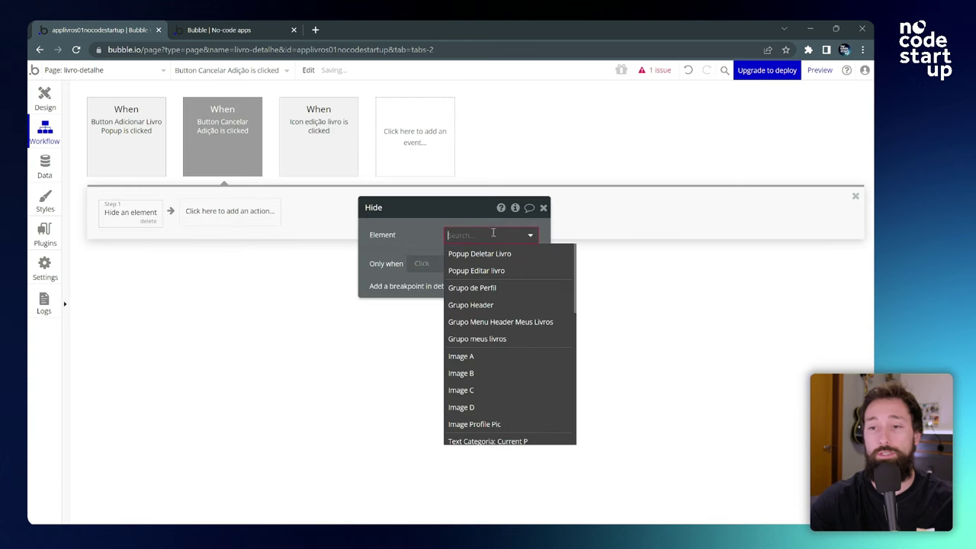
{"action": "left_click", "coordinate": [492, 271]}
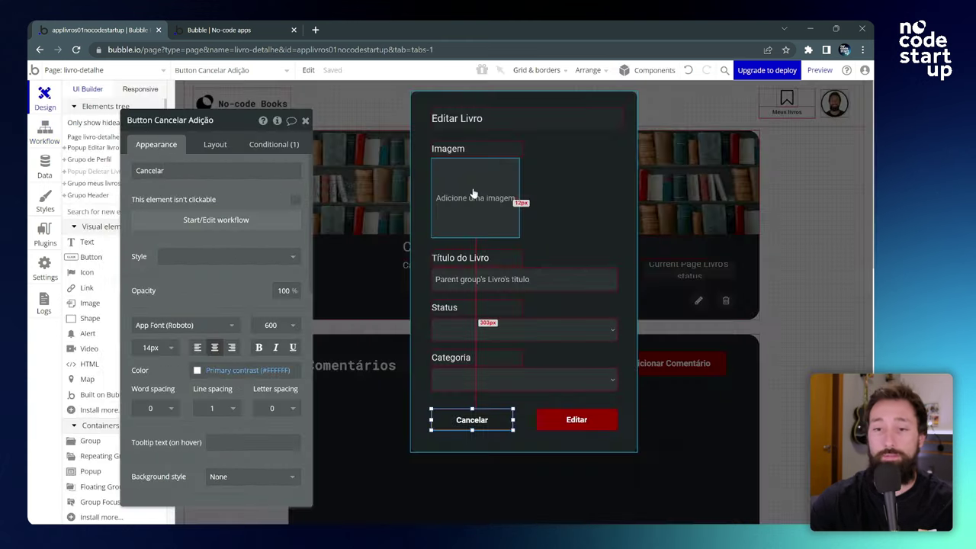
Step: Limit Input titulo to a maximum of 90 characters and require that it not be empty
{"action": "left_click", "coordinate": [469, 185]}
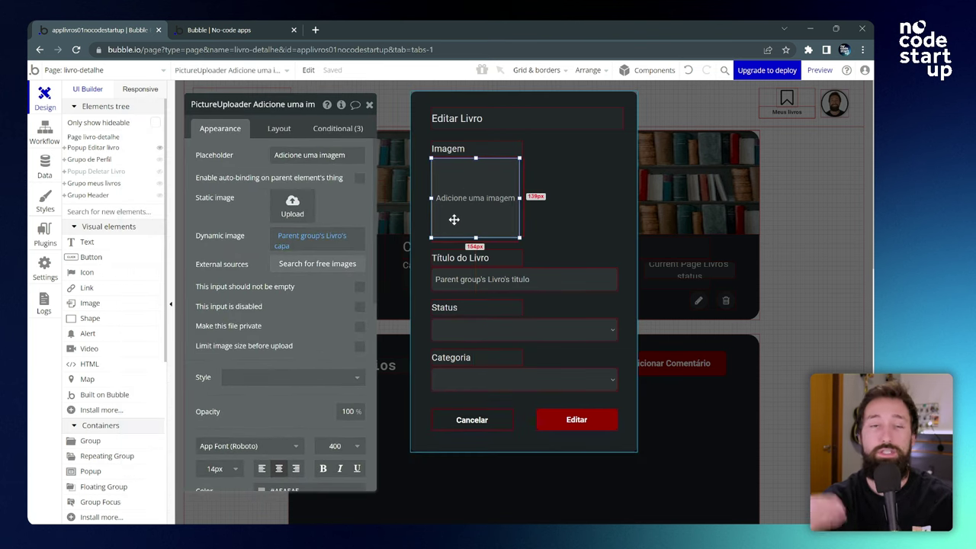
{"action": "left_click_drag", "start_coordinate": [259, 280], "coordinate": [271, 273]}
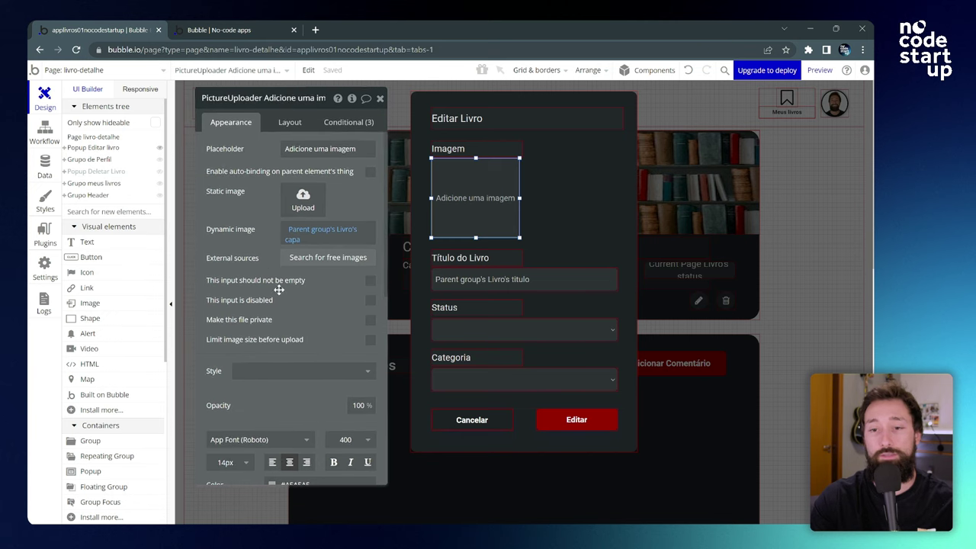
{"action": "left_click", "coordinate": [505, 279]}
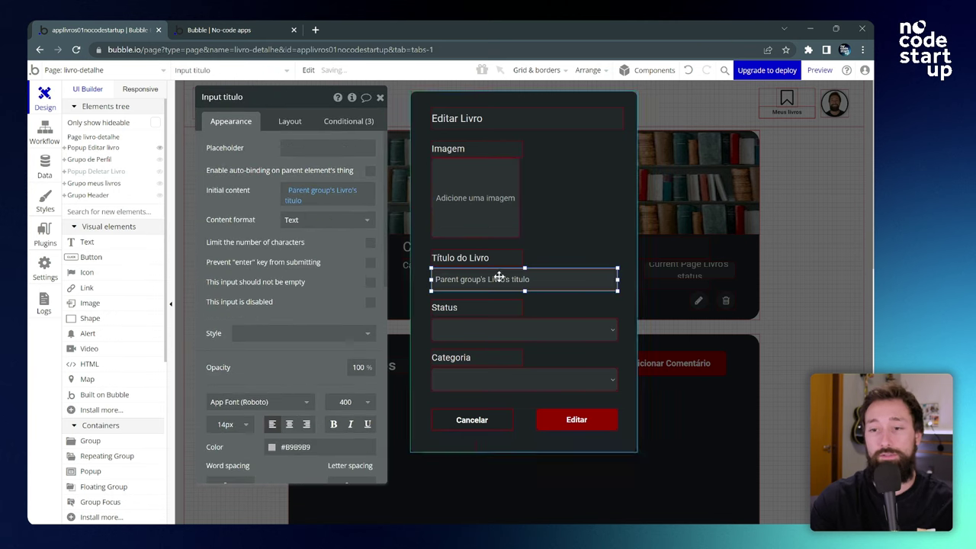
{"action": "left_click", "coordinate": [370, 242]}
{"action": "left_click", "coordinate": [367, 255]}
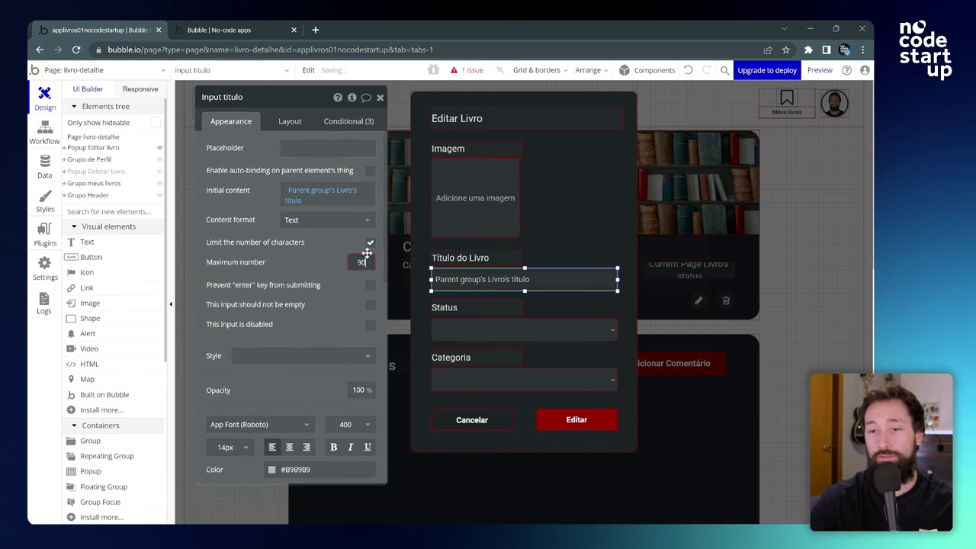
{"action": "left_click", "coordinate": [371, 309]}
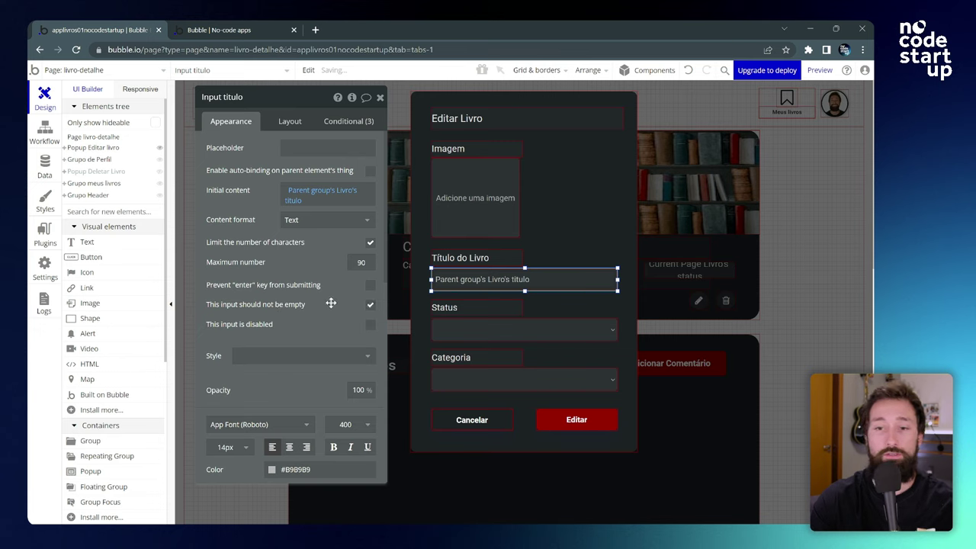
Step: Make Dropdown status and Dropdown categoria required so neither input can be empty
{"action": "left_click", "coordinate": [479, 334]}
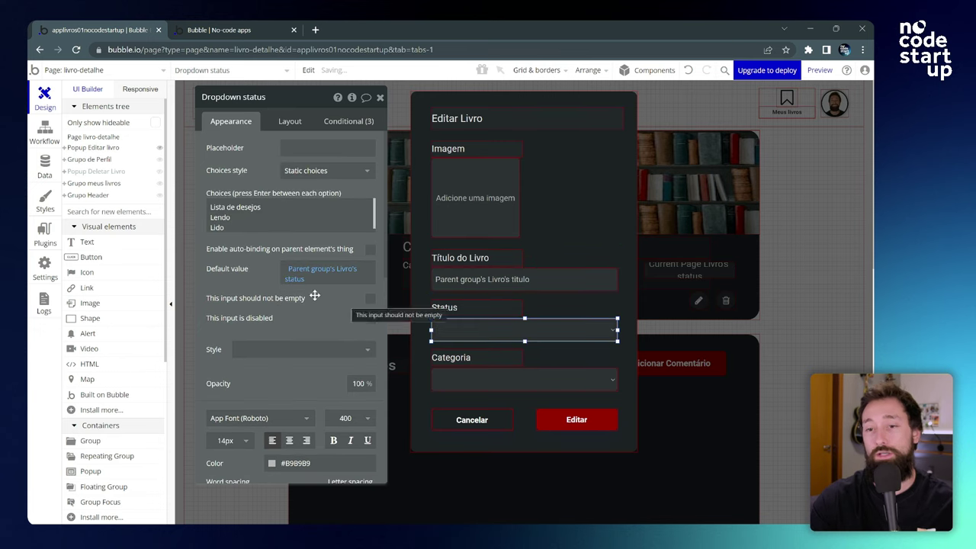
{"action": "left_click", "coordinate": [370, 299]}
{"action": "left_click", "coordinate": [474, 371]}
{"action": "left_click", "coordinate": [370, 299]}
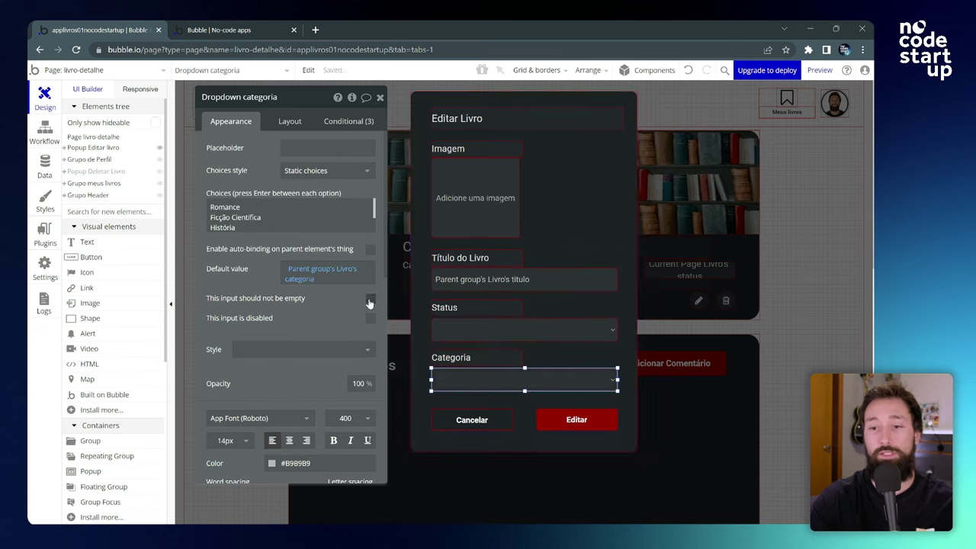
{"action": "left_click", "coordinate": [421, 228]}
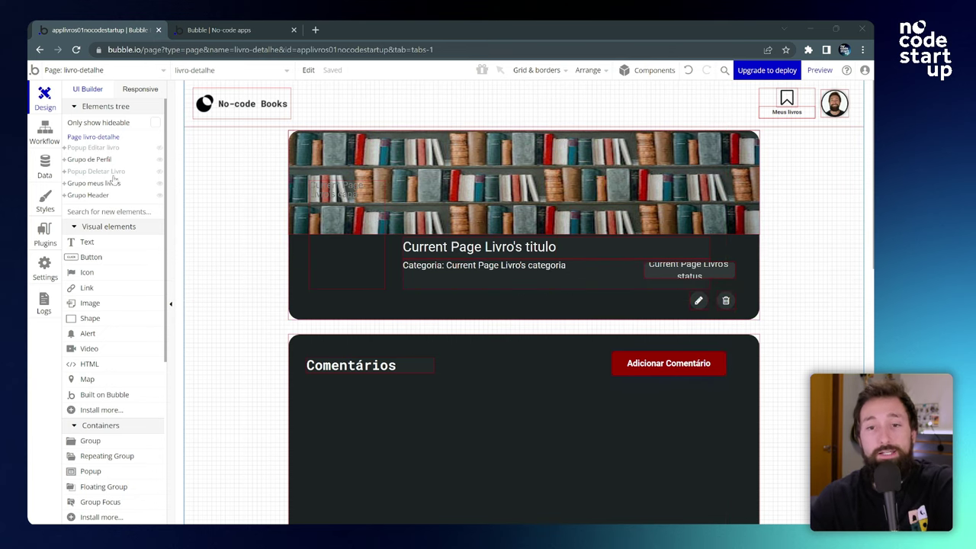
Step: Set Popup Deletar Livro's type of content to Livro and its data source to Current Page Livro
{"action": "mouse_move", "coordinate": [109, 176]}
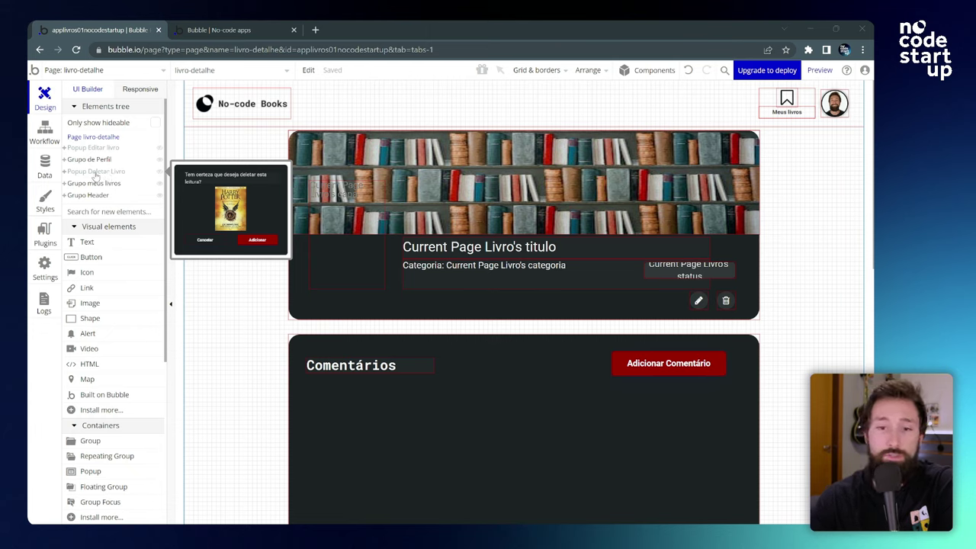
{"action": "left_click", "coordinate": [109, 177]}
{"action": "left_click", "coordinate": [447, 167]}
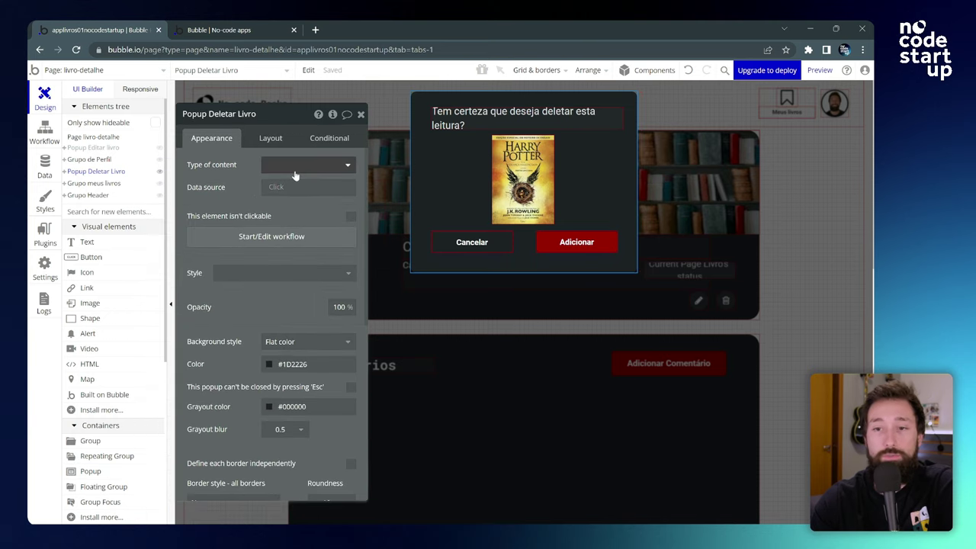
{"action": "left_click", "coordinate": [307, 166]}
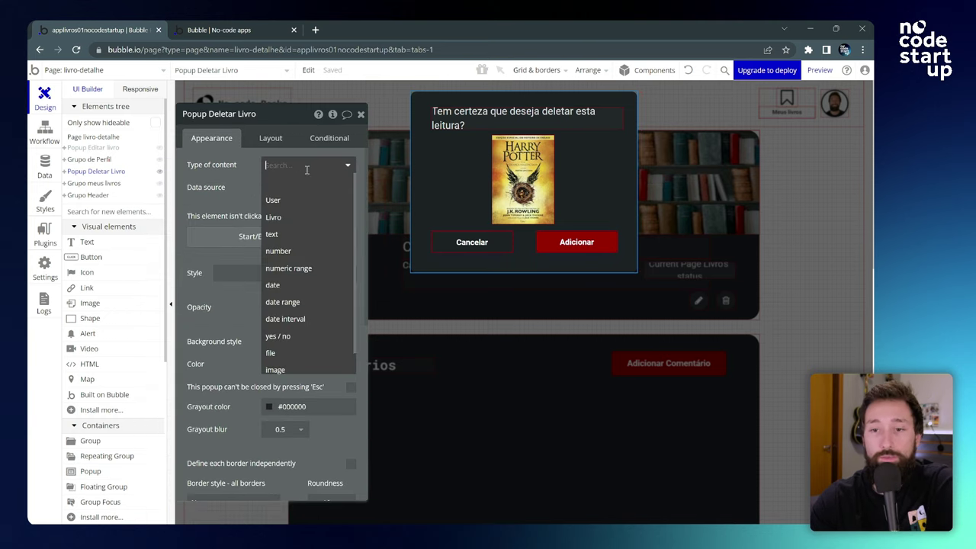
{"action": "left_click", "coordinate": [291, 221]}
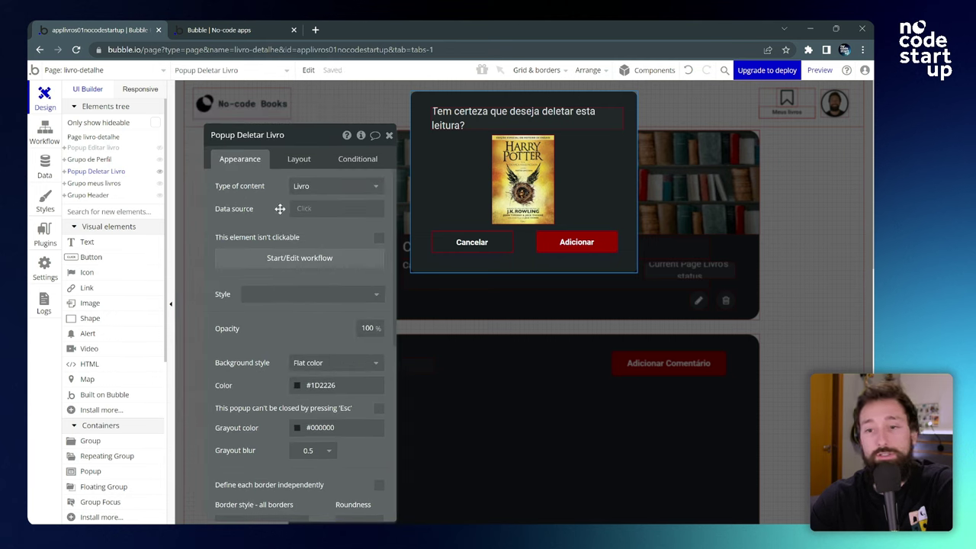
{"action": "left_click", "coordinate": [94, 147]}
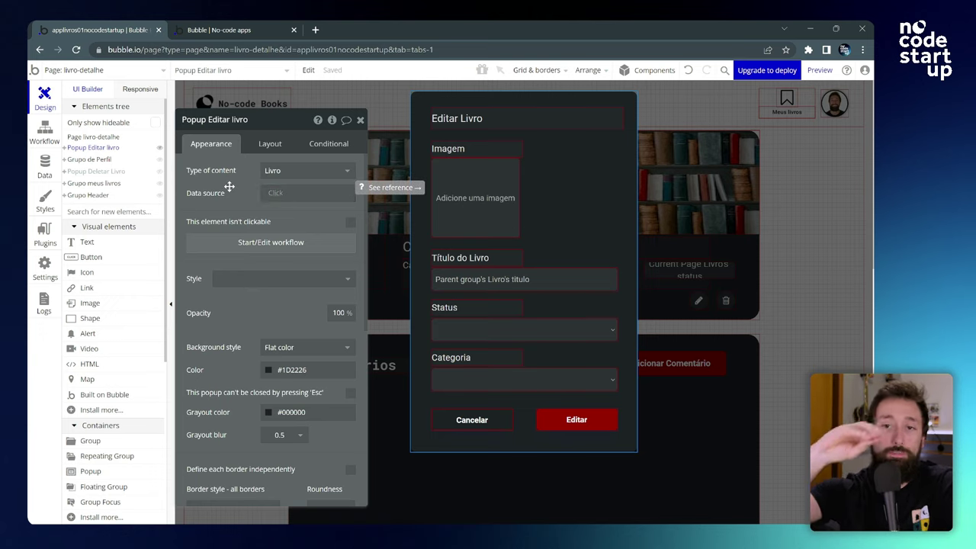
{"action": "left_click", "coordinate": [108, 173]}
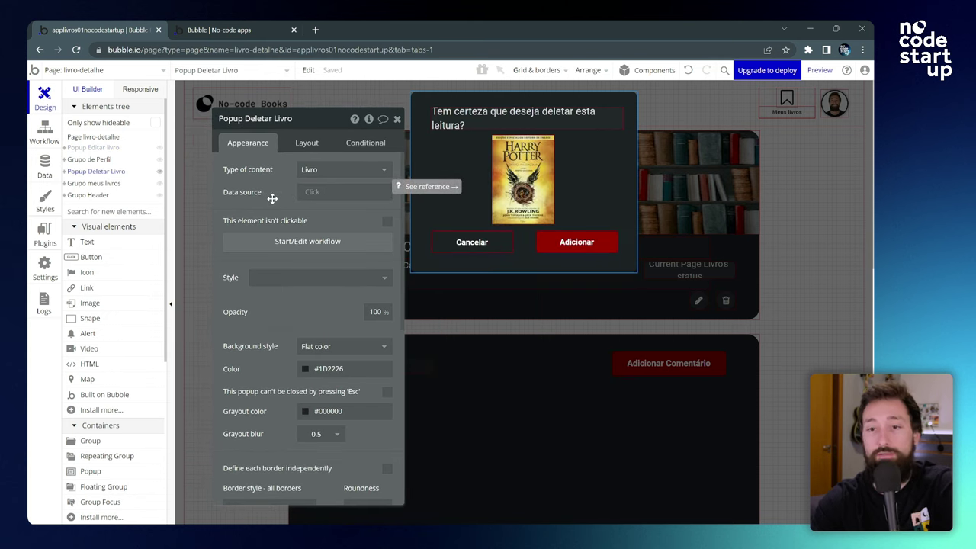
{"action": "left_click", "coordinate": [314, 195]}
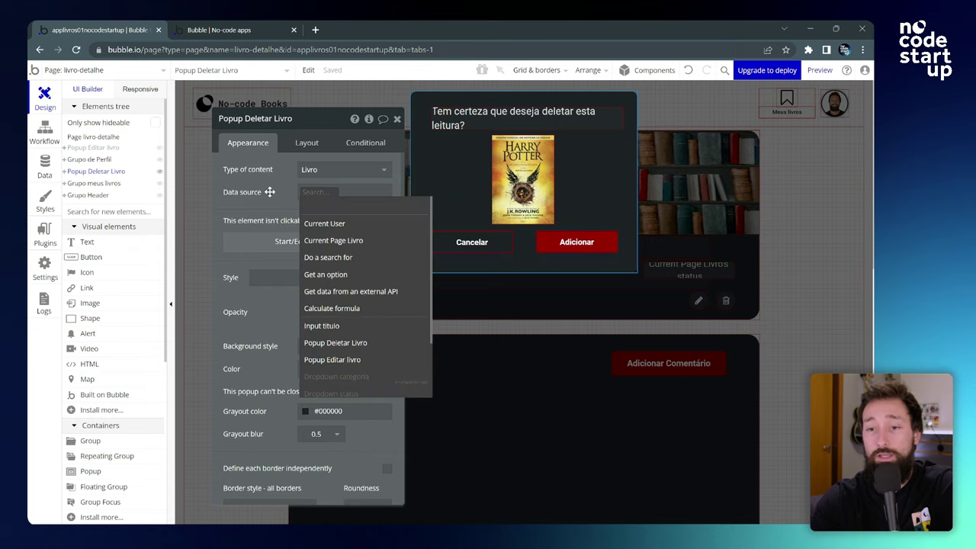
{"action": "left_click", "coordinate": [349, 243]}
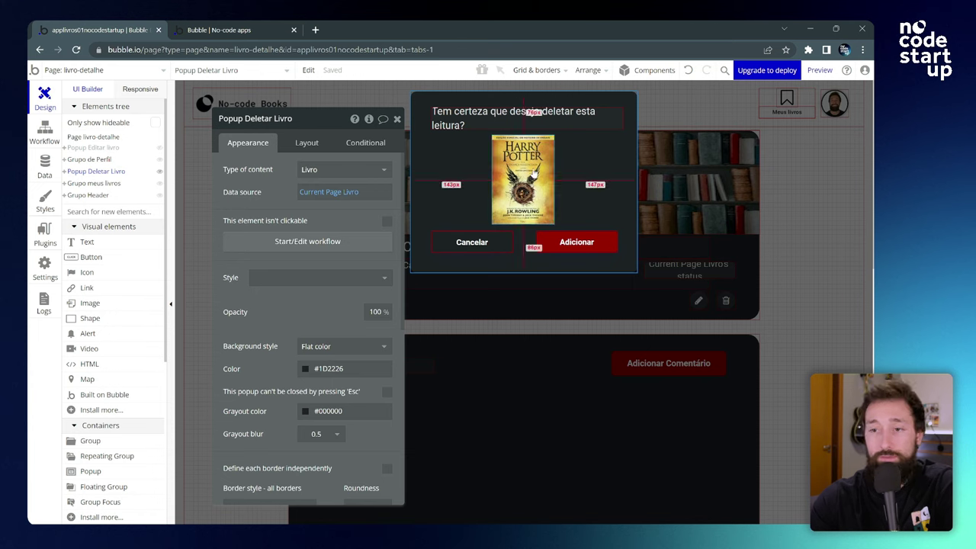
Step: Replace the static cover image in the delete popup with the dynamic image Parent group's Livro's capa
{"action": "left_click", "coordinate": [523, 183]}
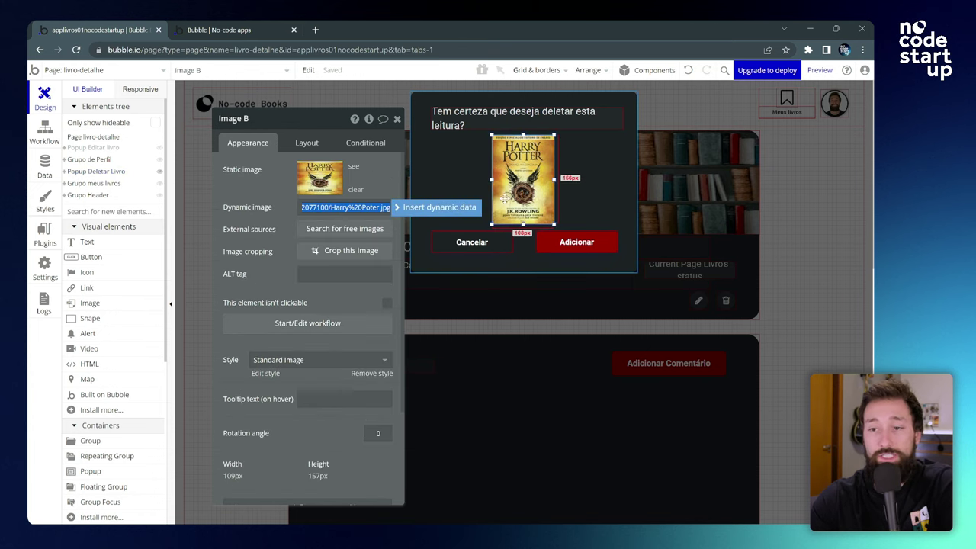
{"action": "key", "text": "BackSpace"}
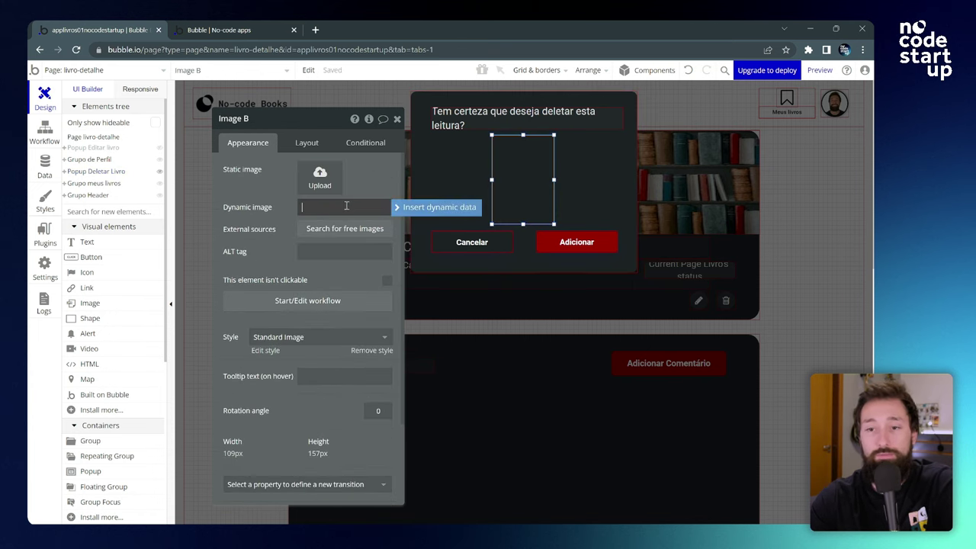
{"action": "left_click", "coordinate": [415, 210]}
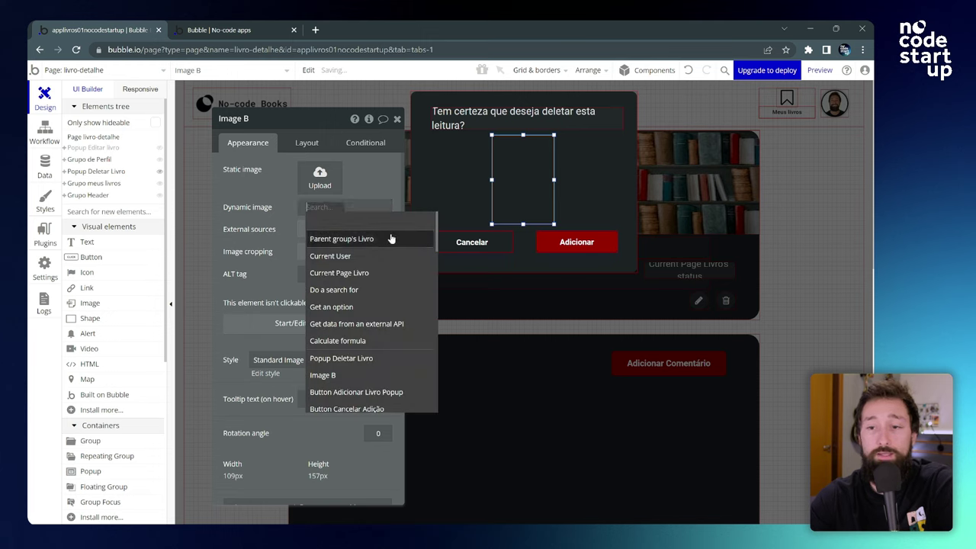
{"action": "left_click", "coordinate": [366, 243]}
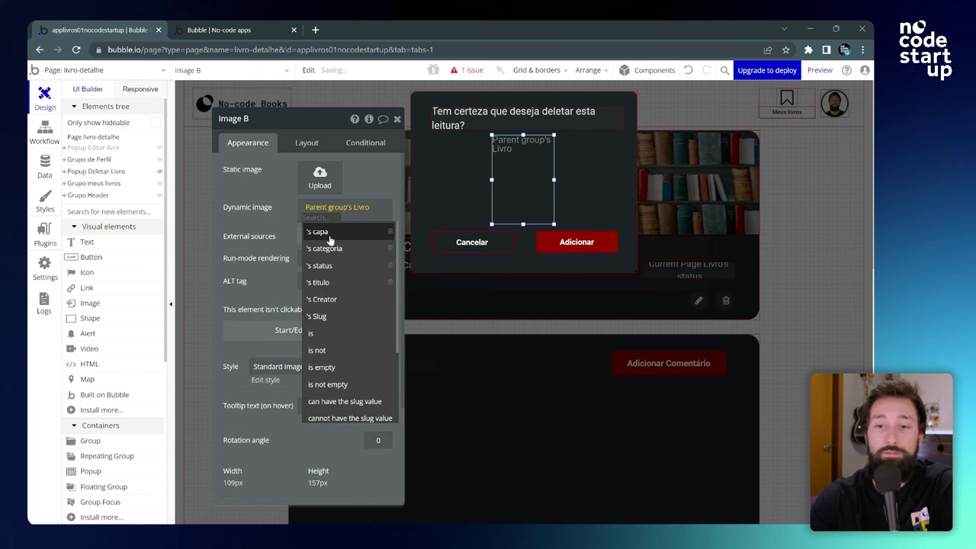
{"action": "left_click", "coordinate": [325, 240]}
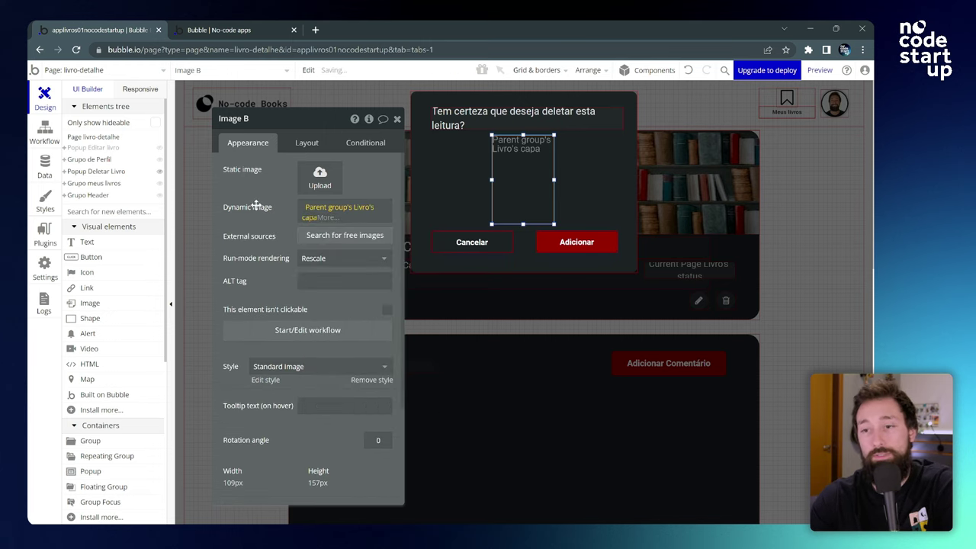
Step: Create a click workflow for the trash icon on the book card that shows Popup Deletar Livro
{"action": "left_click", "coordinate": [534, 336]}
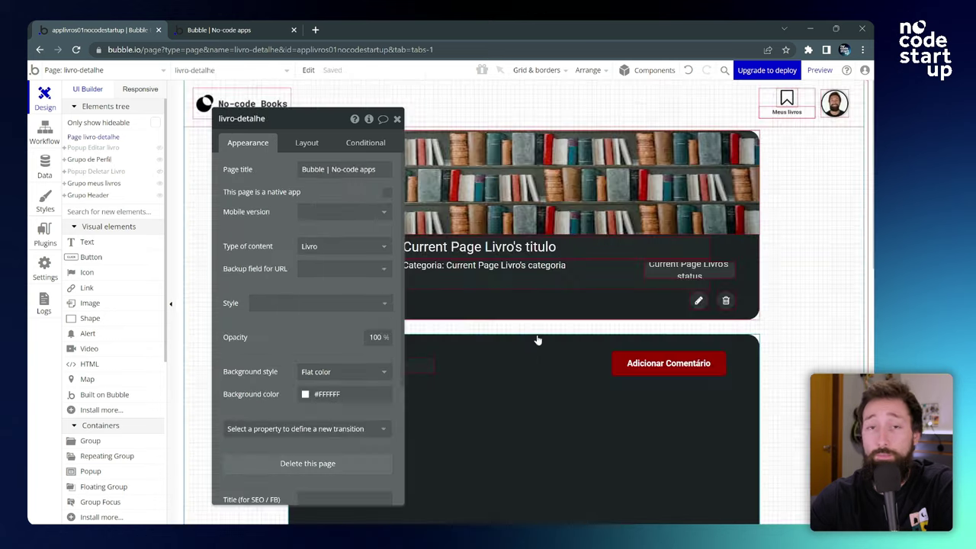
{"action": "left_click", "coordinate": [725, 305]}
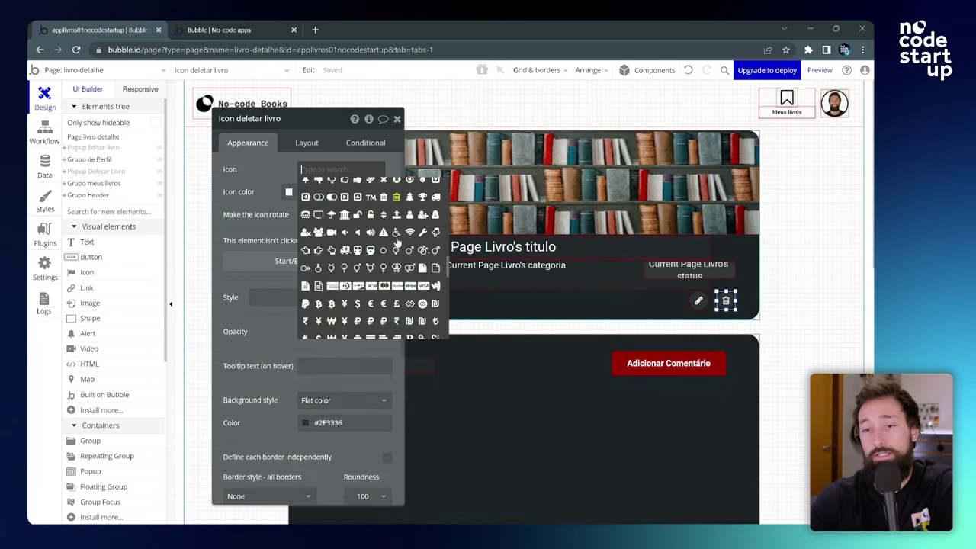
{"action": "left_click", "coordinate": [290, 260]}
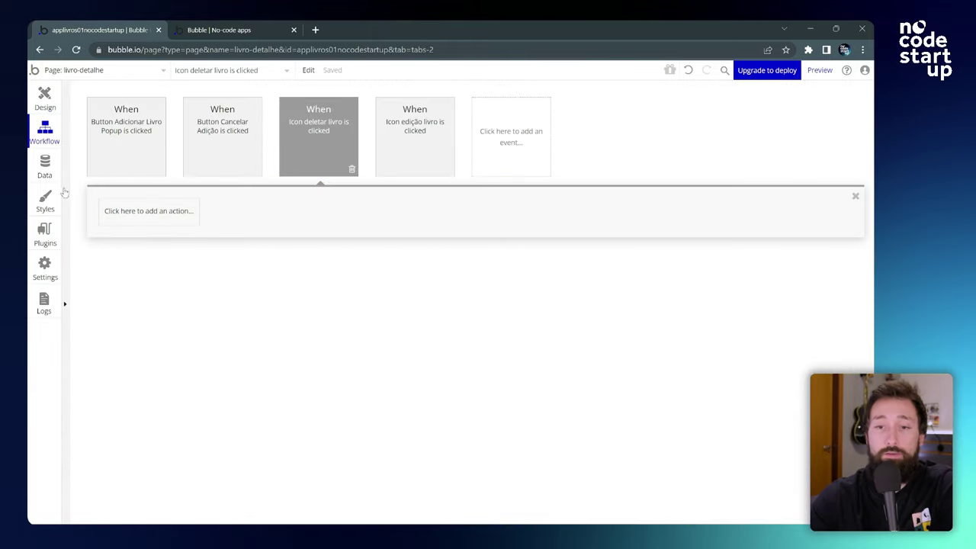
{"action": "left_click", "coordinate": [114, 214]}
{"action": "mouse_move", "coordinate": [149, 367]}
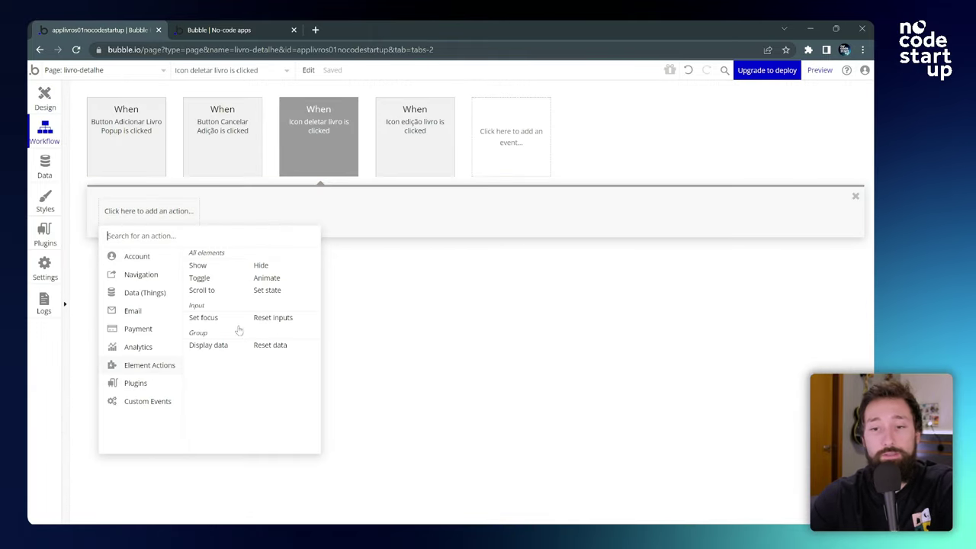
{"action": "left_click", "coordinate": [200, 266]}
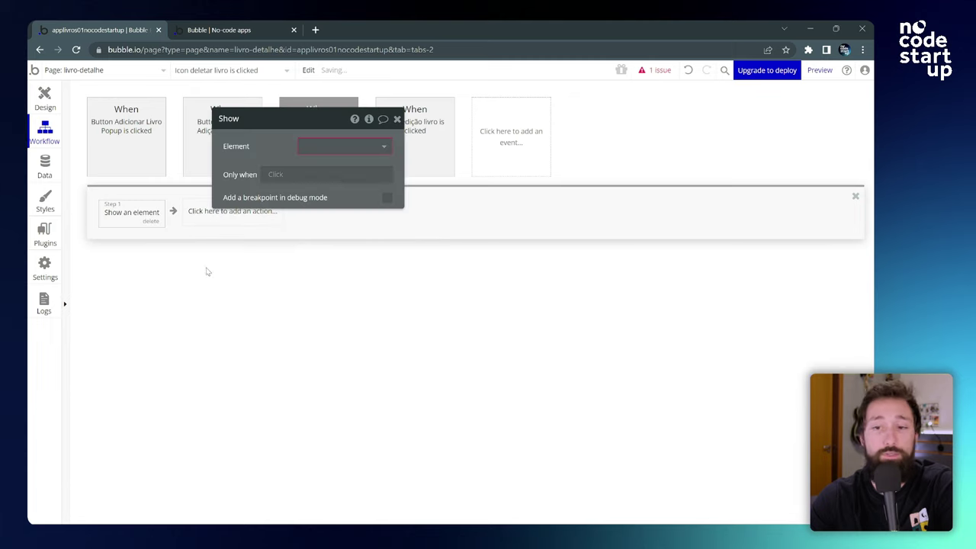
{"action": "left_click", "coordinate": [359, 147]}
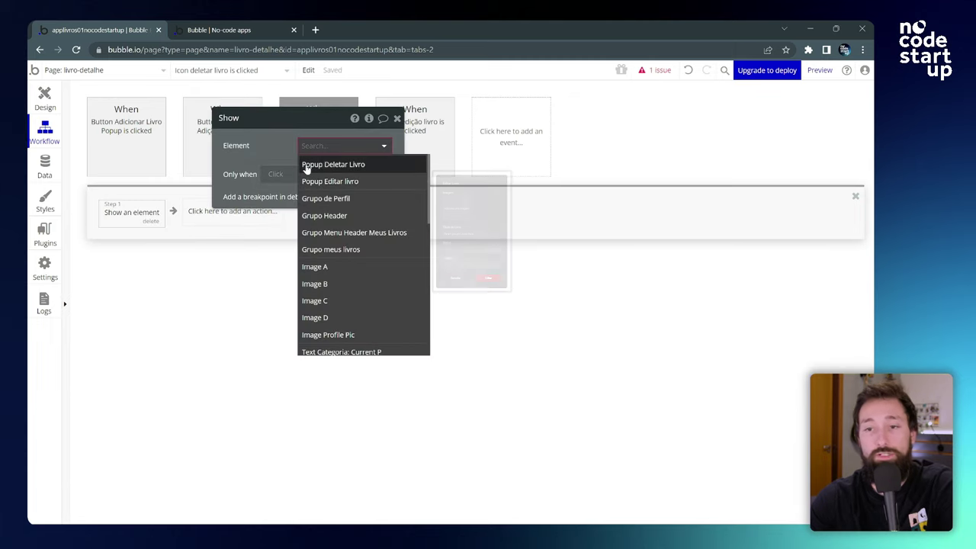
{"action": "left_click", "coordinate": [333, 165]}
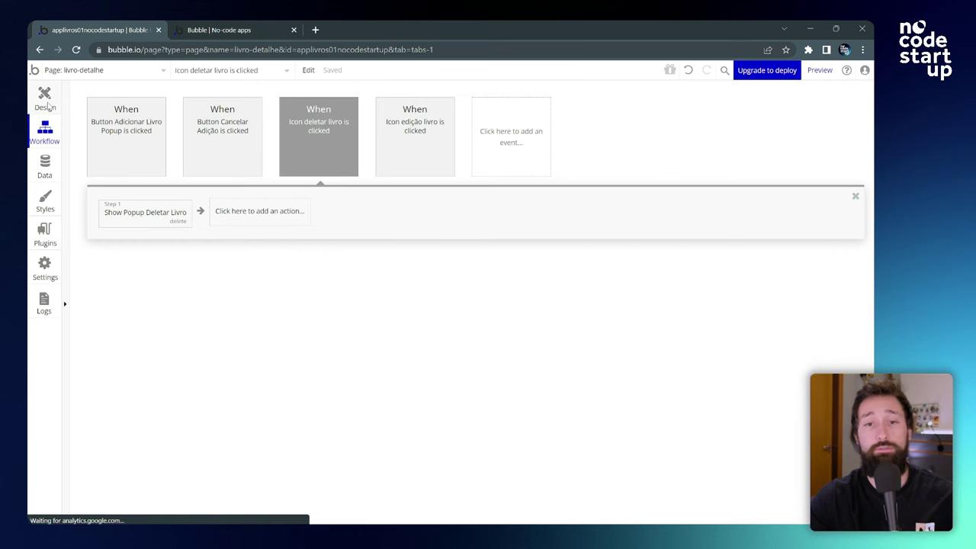
Step: Change the label of the Adicionar button in Popup Deletar Livro to Deletar
{"action": "left_click", "coordinate": [47, 105]}
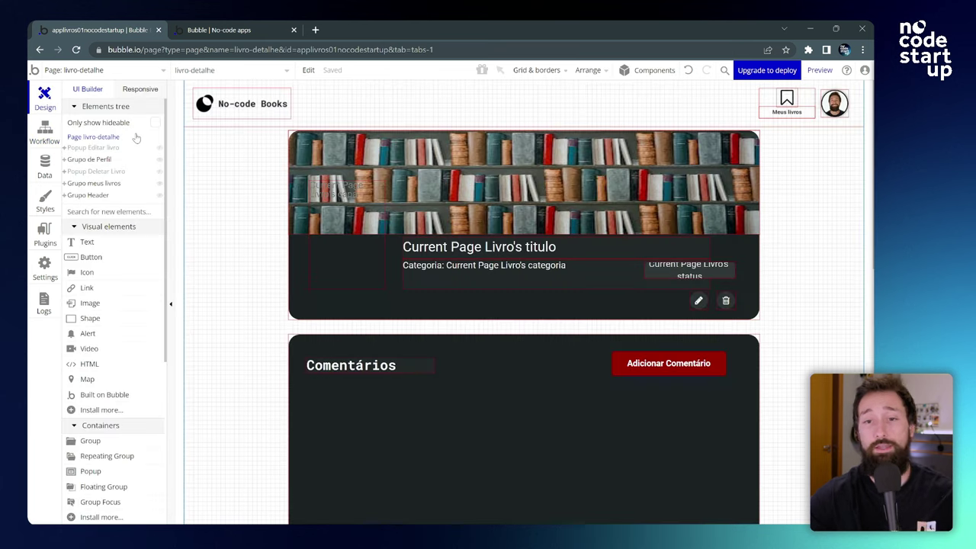
{"action": "left_click", "coordinate": [114, 178]}
{"action": "left_click", "coordinate": [578, 244]}
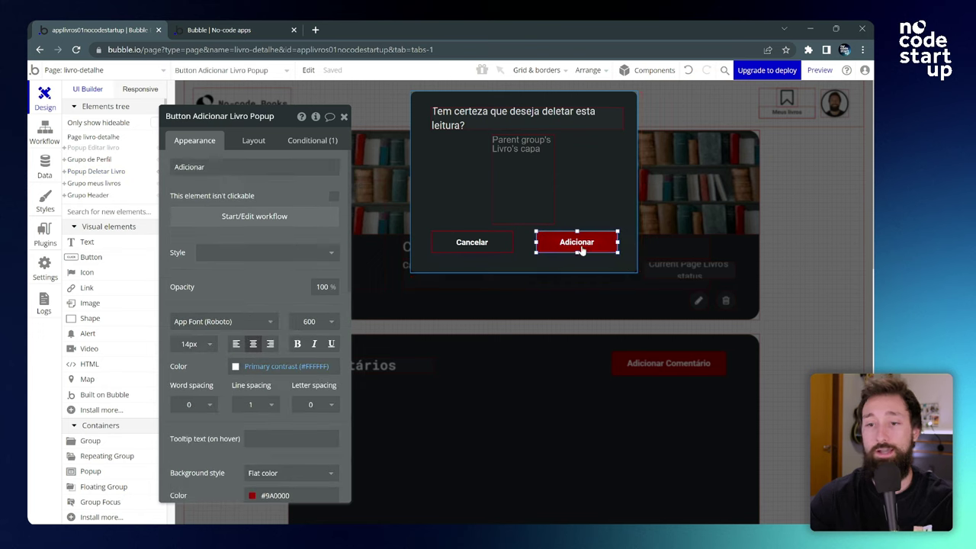
{"action": "double_click", "coordinate": [242, 167]}
{"action": "type", "text": "E"}
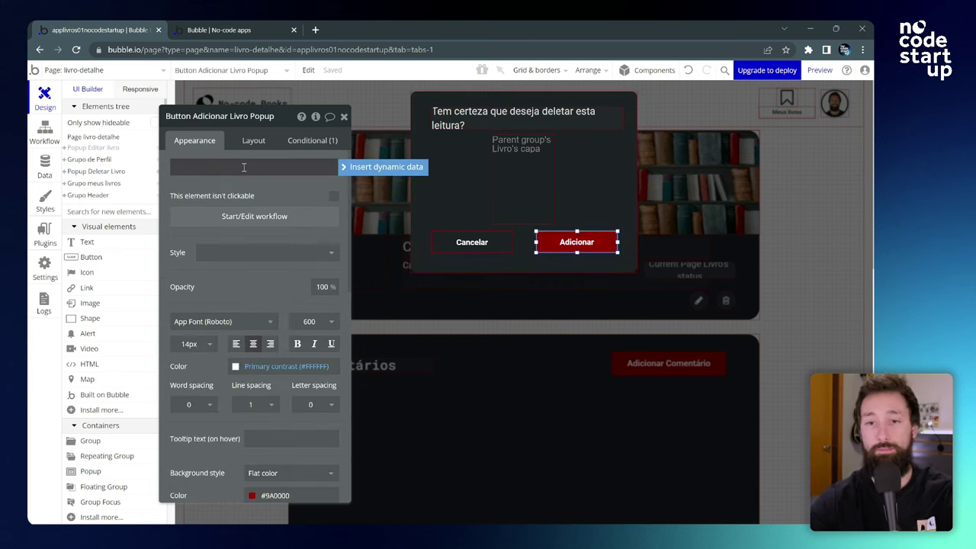
{"action": "type", "text": "eletar"}
{"action": "left_click", "coordinate": [584, 219]}
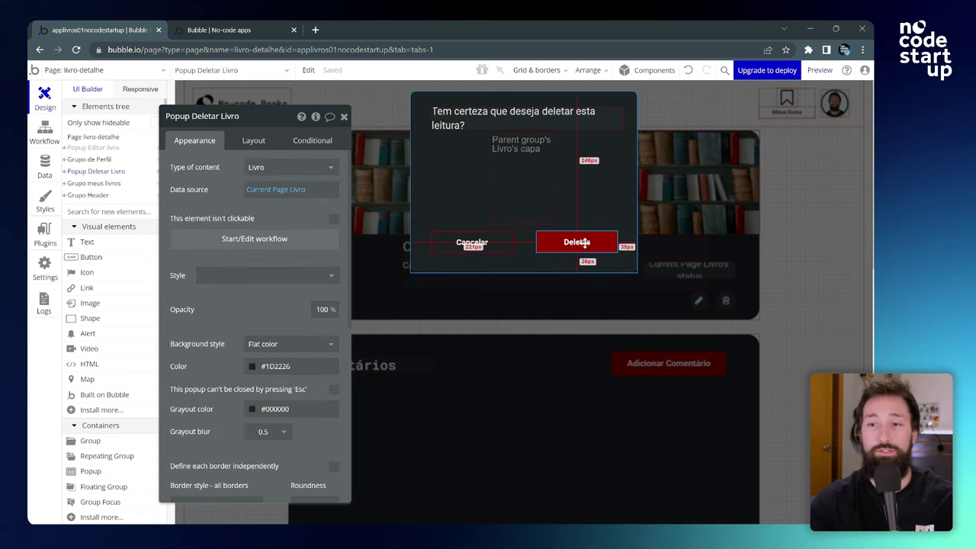
Step: Create a click workflow for the Deletar button with a Delete thing action that deletes Parent group's Livro
{"action": "double_click", "coordinate": [584, 250]}
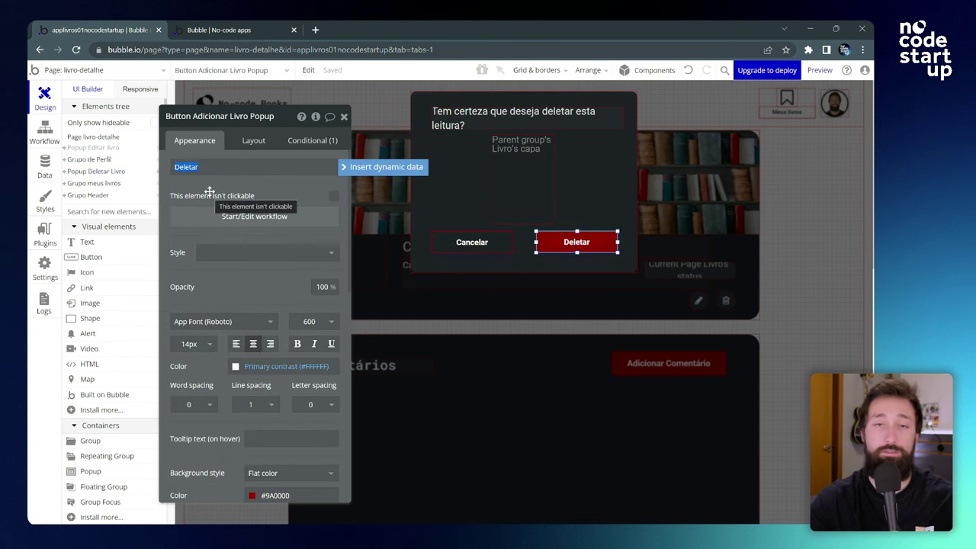
{"action": "left_click", "coordinate": [238, 219]}
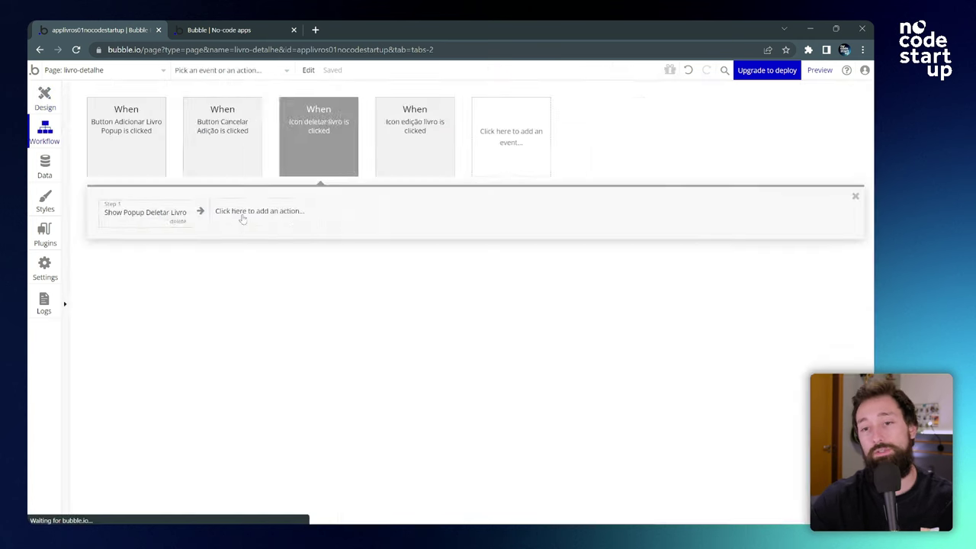
{"action": "left_click", "coordinate": [239, 220]}
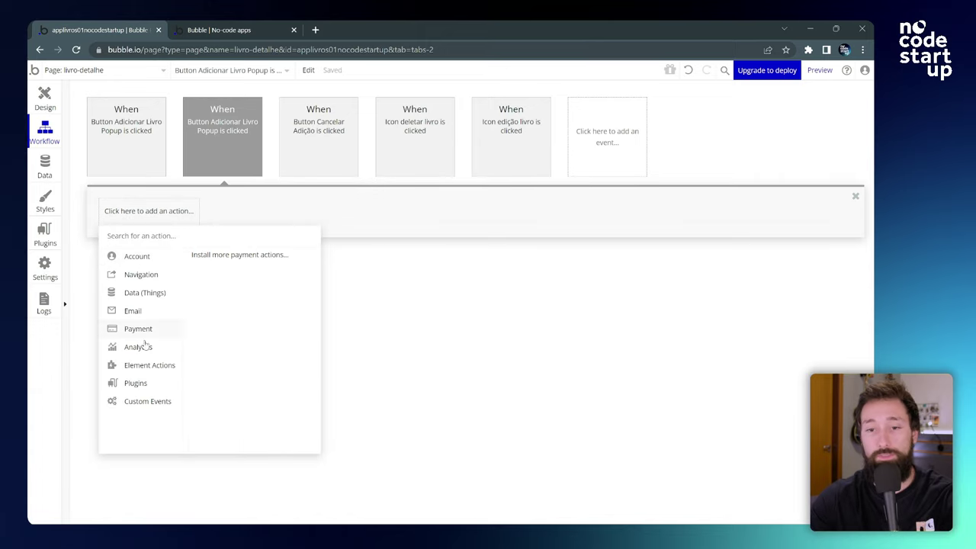
{"action": "mouse_move", "coordinate": [172, 367]}
{"action": "mouse_move", "coordinate": [134, 296]}
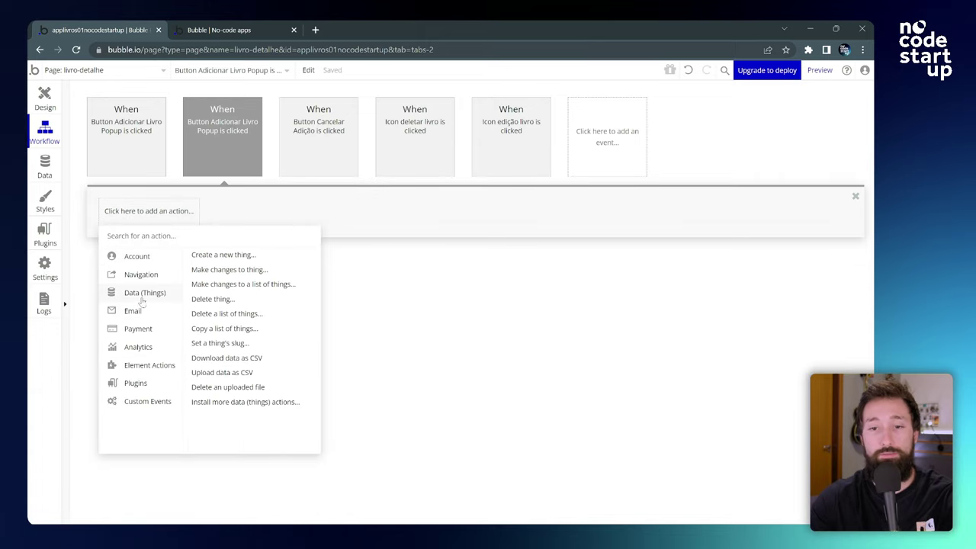
{"action": "left_click", "coordinate": [219, 300]}
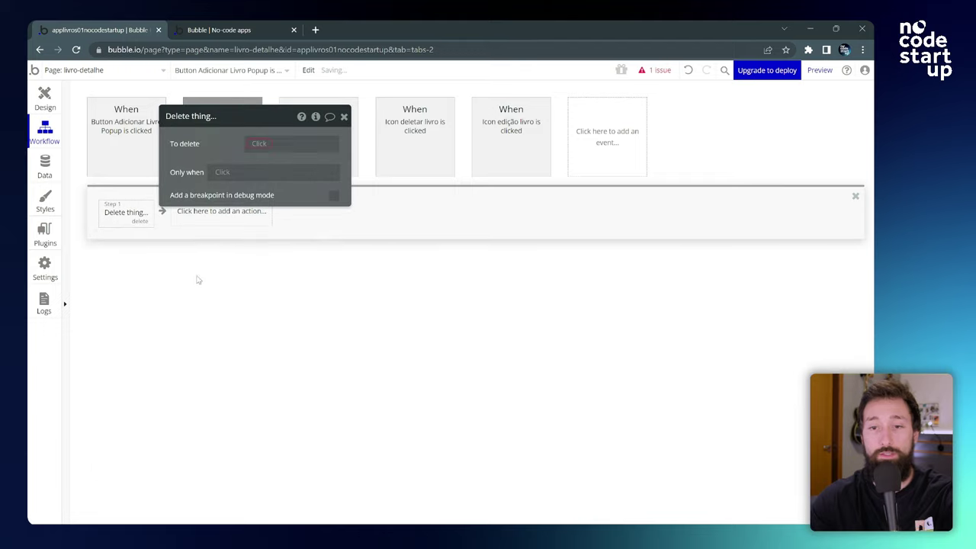
{"action": "left_click_drag", "start_coordinate": [201, 129], "coordinate": [211, 214]}
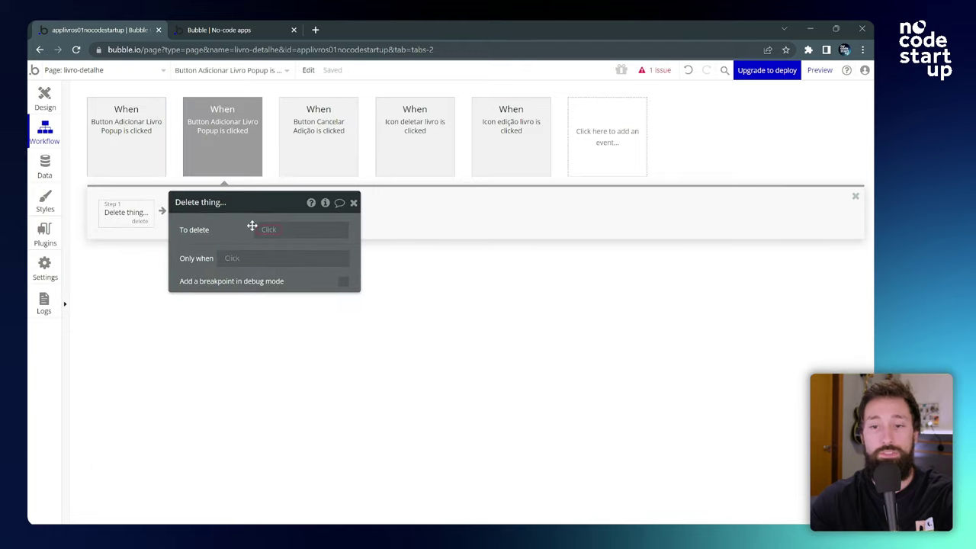
{"action": "left_click", "coordinate": [268, 228]}
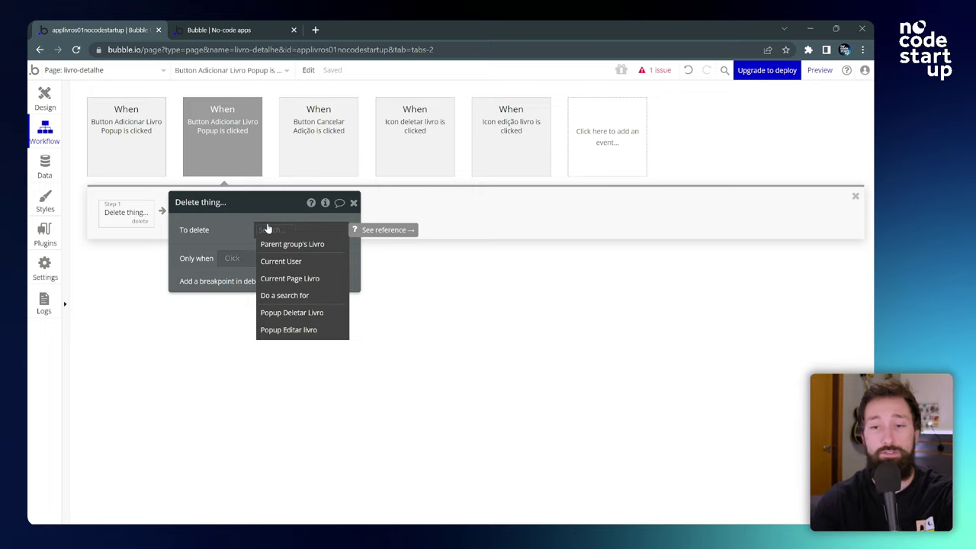
{"action": "left_click", "coordinate": [298, 251]}
{"action": "left_click_drag", "start_coordinate": [241, 229], "coordinate": [164, 282]}
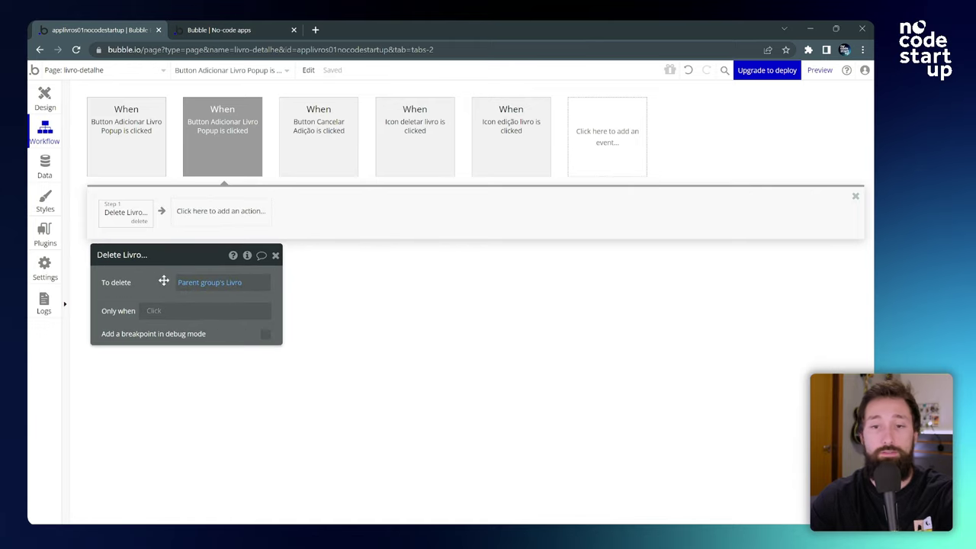
{"action": "left_click", "coordinate": [276, 257]}
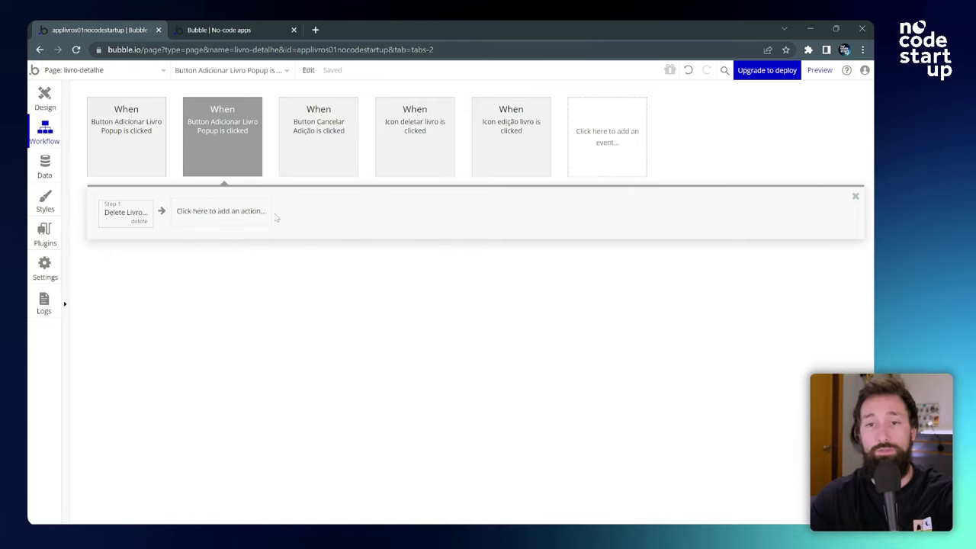
Step: Switch to the app preview, reload the book detail page, and open the delete popup for the Originals book
{"action": "left_click", "coordinate": [248, 27]}
{"action": "key", "text": "F5"}
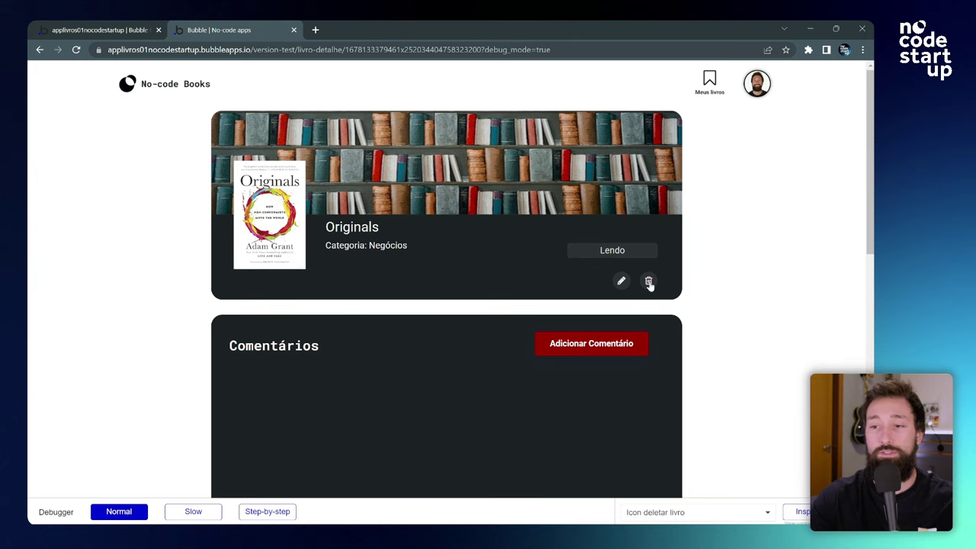
{"action": "left_click", "coordinate": [650, 282]}
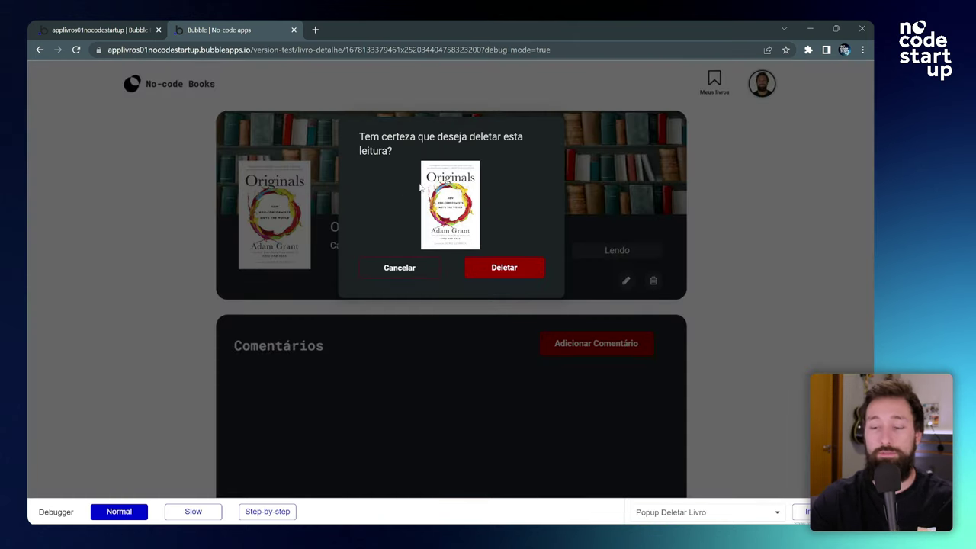
Step: Delete the Originals book and close the popup in the preview, and check the All Livros entries in the Bubble editor's app data
{"action": "left_click", "coordinate": [503, 272]}
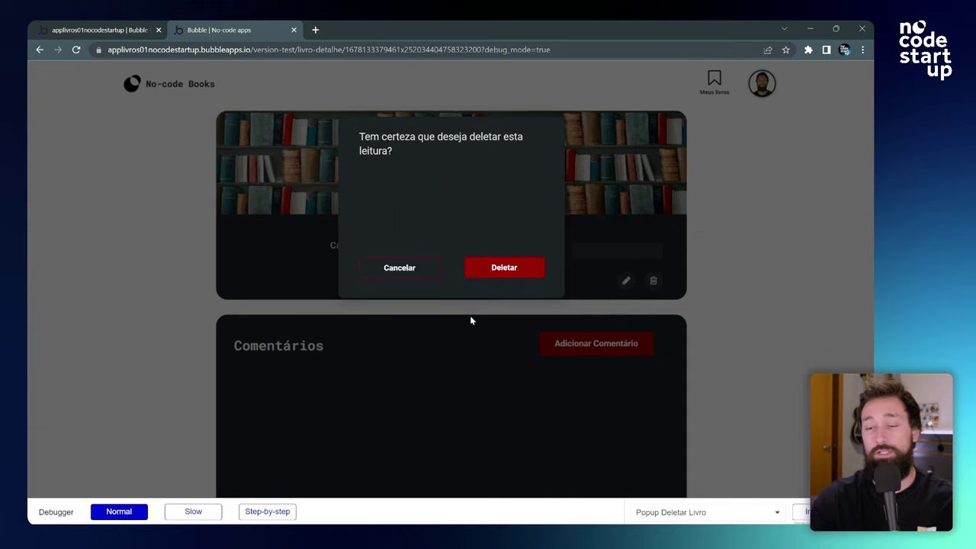
{"action": "left_click", "coordinate": [410, 269]}
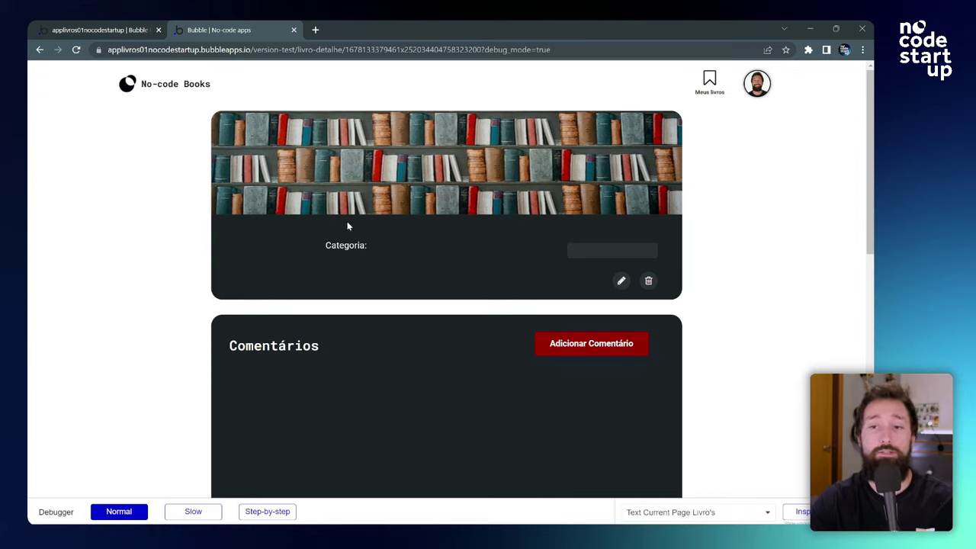
{"action": "left_click", "coordinate": [107, 30]}
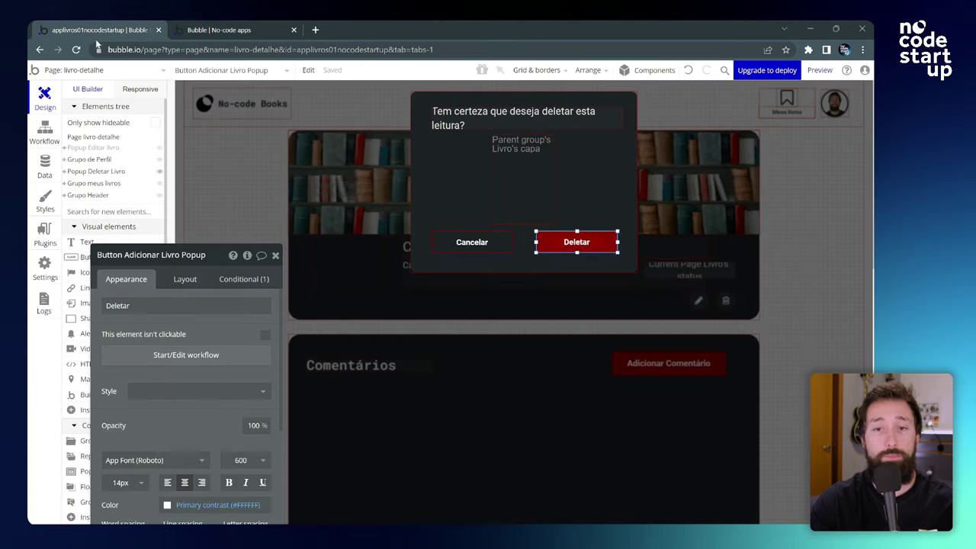
{"action": "left_click", "coordinate": [45, 165]}
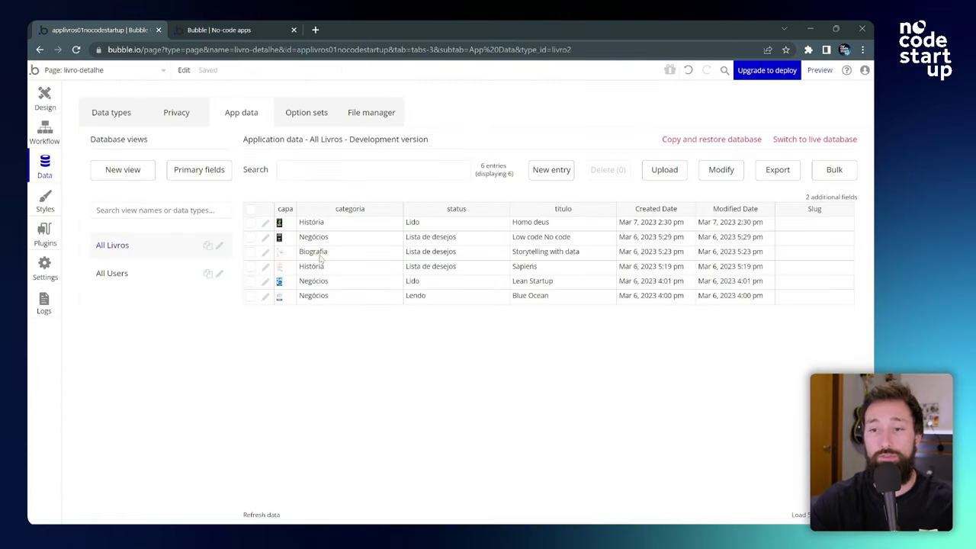
{"action": "left_click_drag", "start_coordinate": [316, 226], "coordinate": [327, 298]}
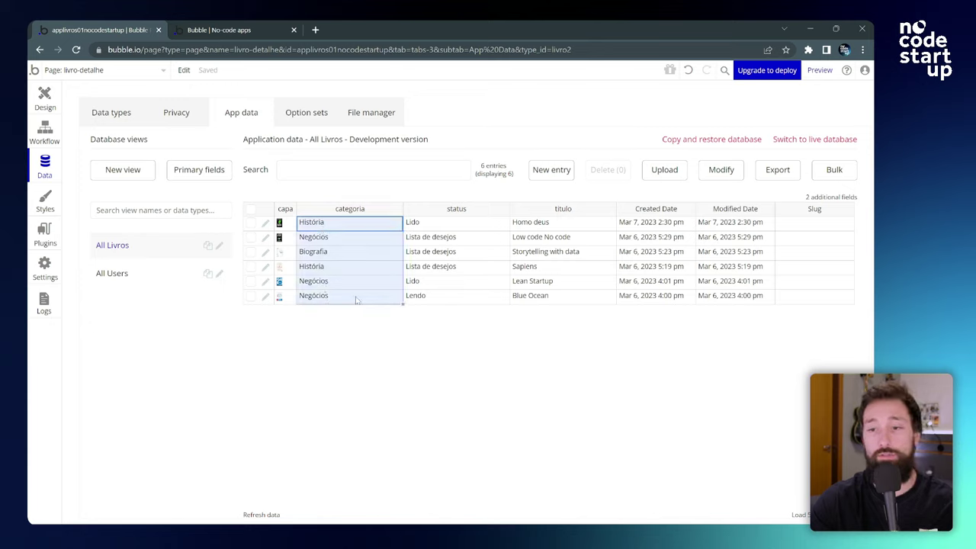
{"action": "left_click_drag", "start_coordinate": [526, 301], "coordinate": [259, 230]}
{"action": "left_click", "coordinate": [392, 241]}
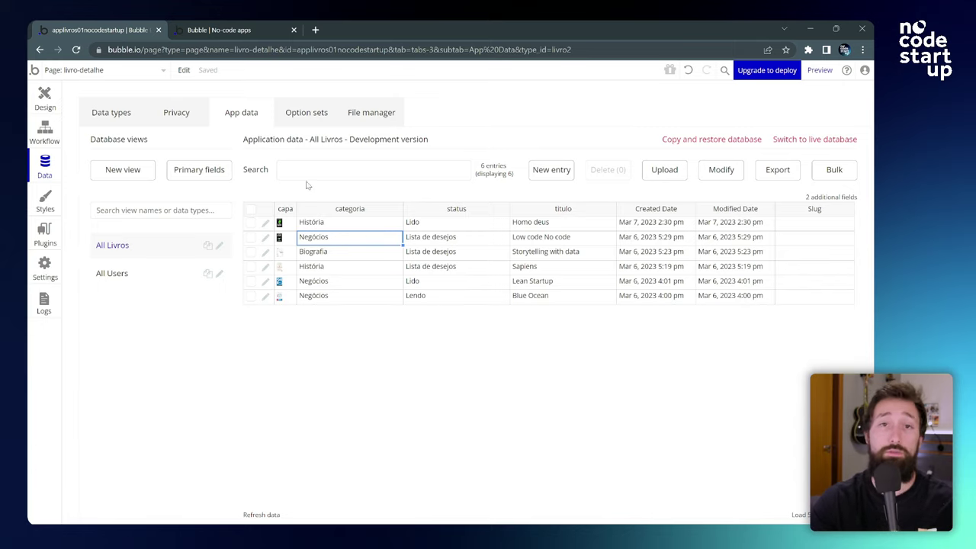
Step: Add a Hide action for Popup Deletar Livro after the delete action in the Deletar button's workflow
{"action": "left_click", "coordinate": [47, 134]}
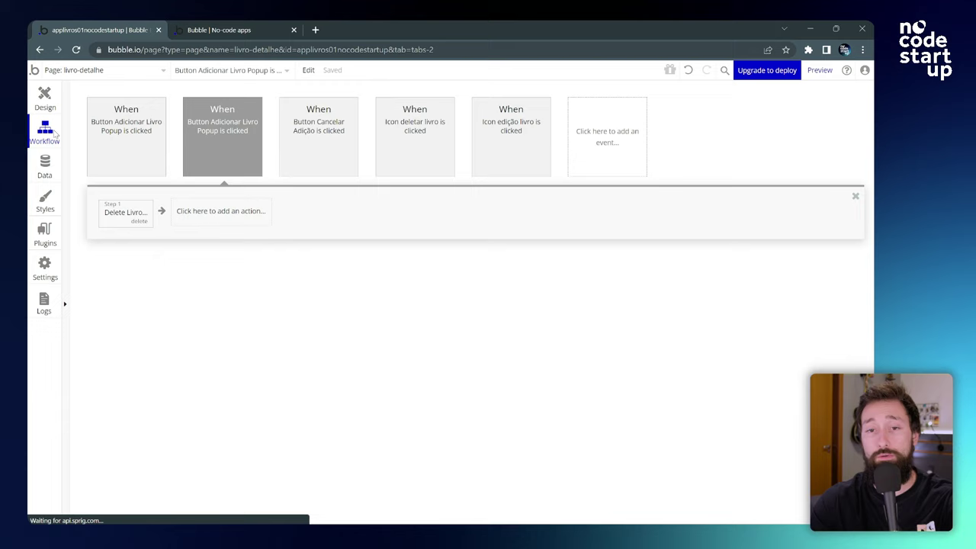
{"action": "left_click", "coordinate": [193, 213]}
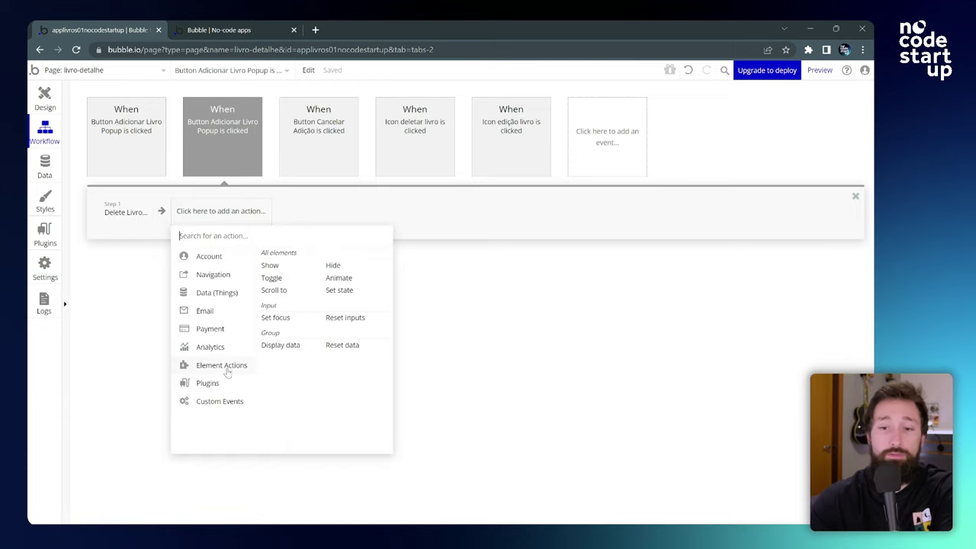
{"action": "mouse_move", "coordinate": [221, 384]}
{"action": "mouse_move", "coordinate": [221, 366]}
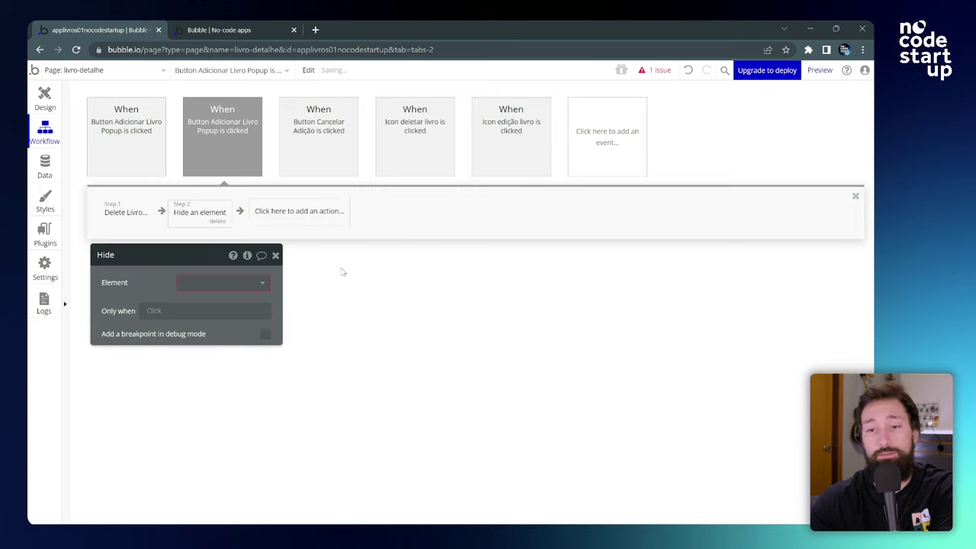
{"action": "left_click", "coordinate": [340, 267]}
{"action": "left_click", "coordinate": [251, 284]}
{"action": "left_click", "coordinate": [226, 302]}
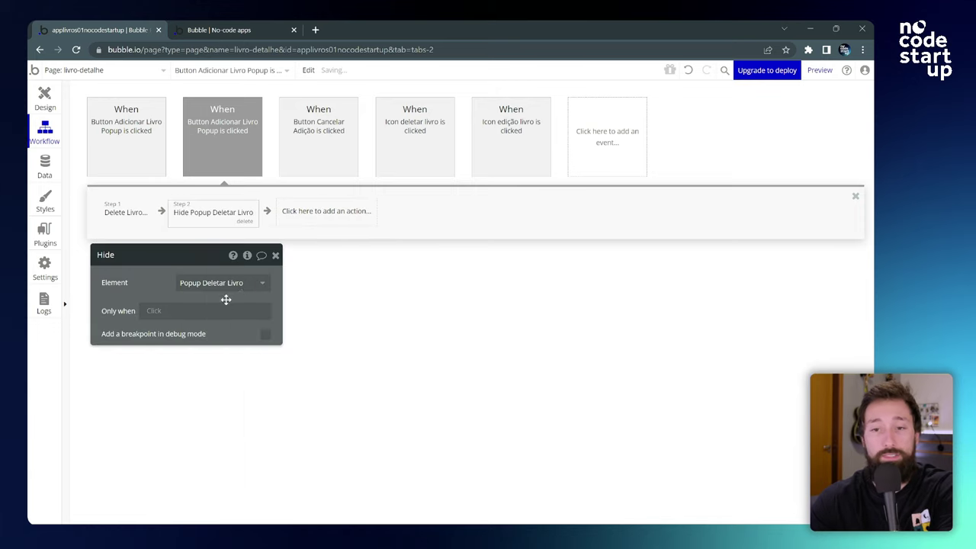
Step: Add an AirAlert - Standard action with heading "Livro deletado" and message "Livro deletado com sucesso!" to the Deletar button's workflow
{"action": "left_click", "coordinate": [311, 220]}
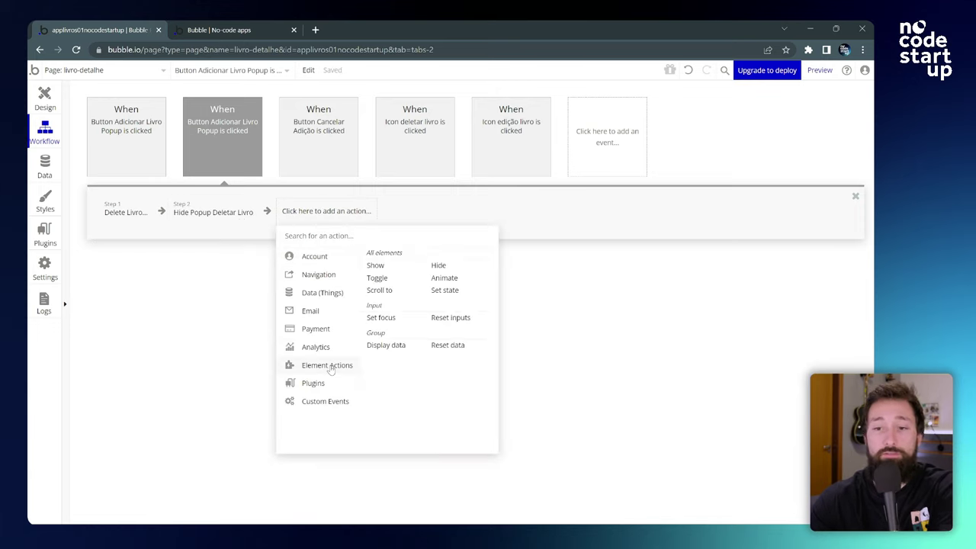
{"action": "mouse_move", "coordinate": [317, 387]}
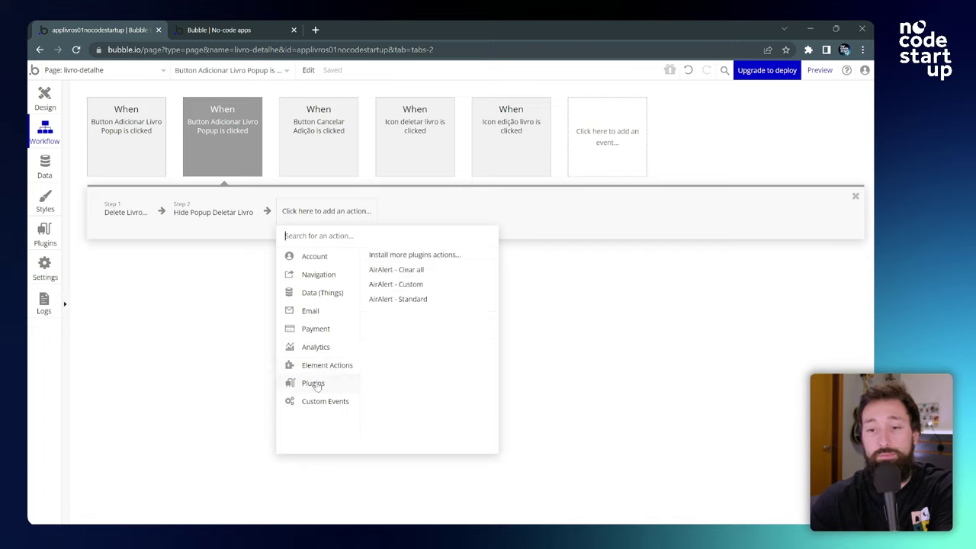
{"action": "left_click", "coordinate": [390, 300]}
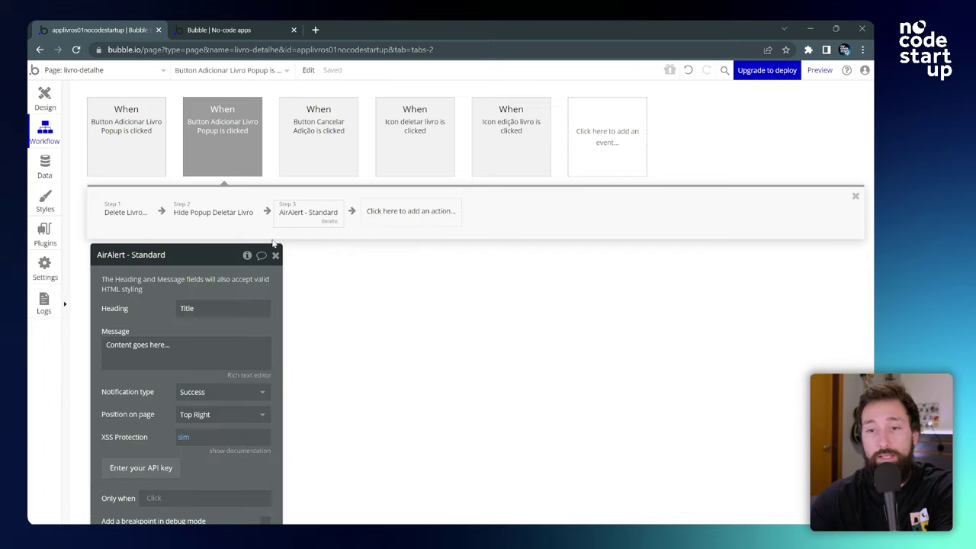
{"action": "left_click_drag", "start_coordinate": [217, 255], "coordinate": [546, 163]}
{"action": "left_click", "coordinate": [533, 217]}
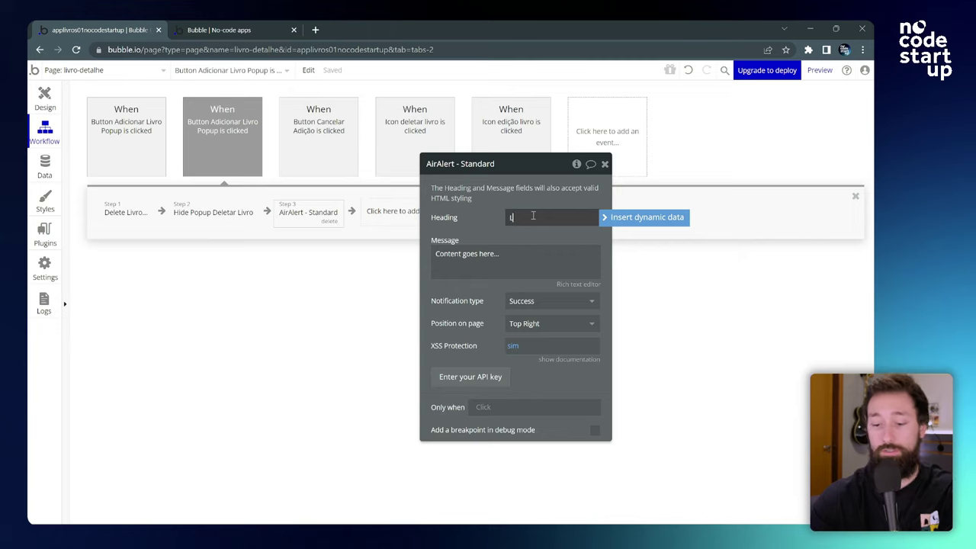
{"action": "left_click", "coordinate": [496, 258]}
{"action": "type", "text": "Livr"}
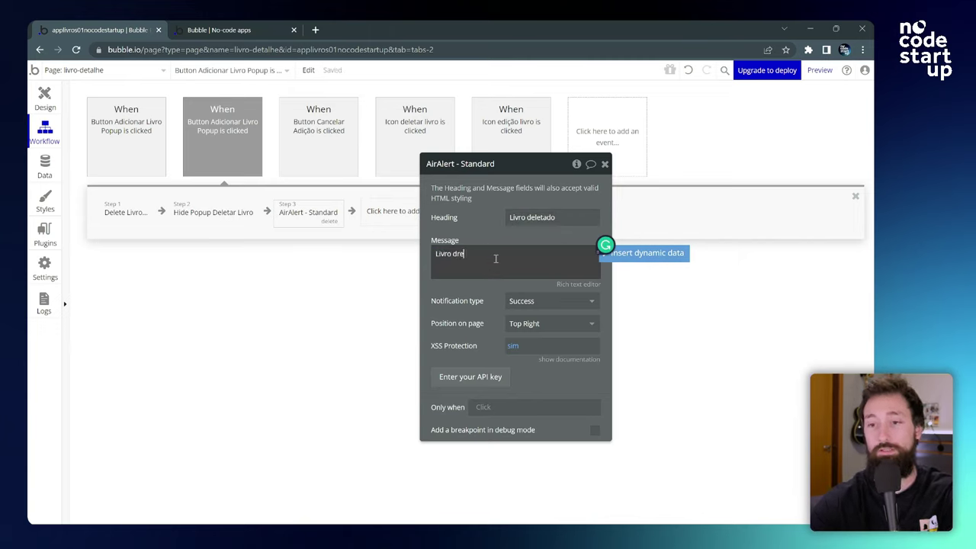
{"action": "type", "text": "o deletado com sucesso!"}
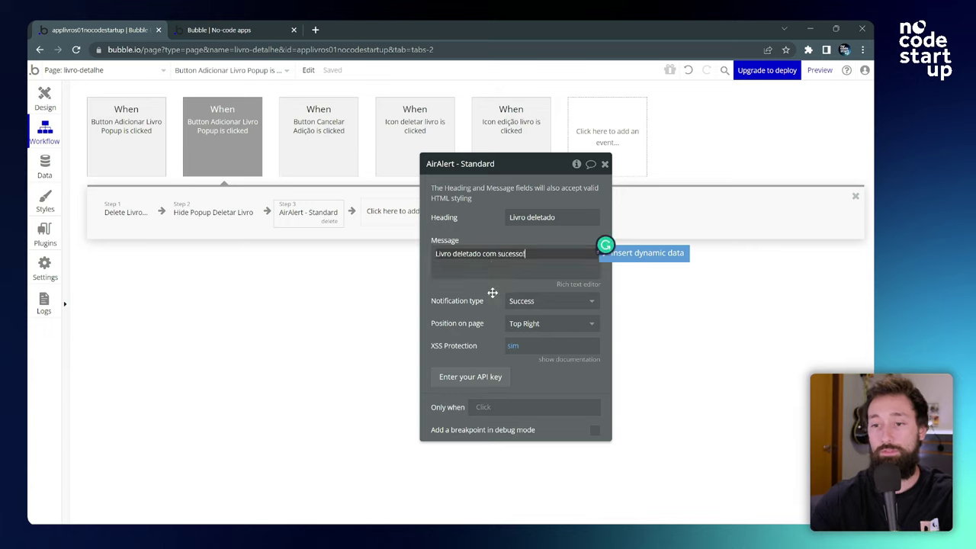
Step: Set the deletion alert's notification type to Warning and close its properties
{"action": "left_click_drag", "start_coordinate": [492, 293], "coordinate": [405, 301]}
{"action": "left_click", "coordinate": [571, 279]}
{"action": "left_click", "coordinate": [551, 303]}
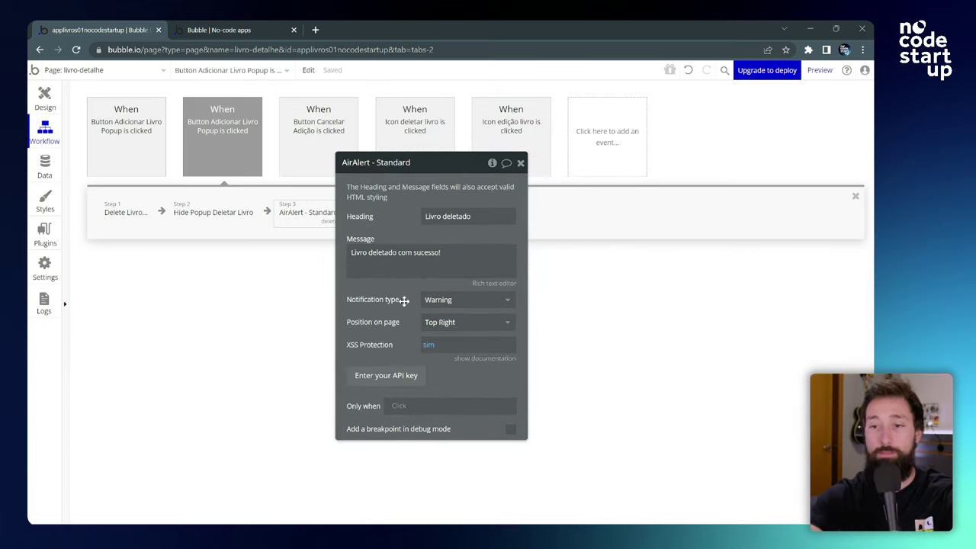
{"action": "left_click", "coordinate": [521, 164]}
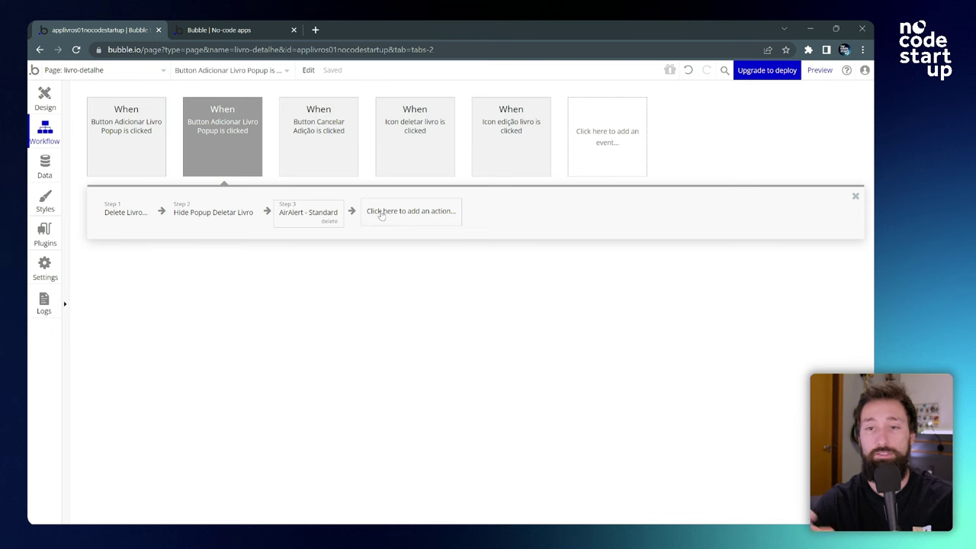
Step: Look over the deleted book's page in the preview, and add a Go to page action with destination index to the Deletar button's workflow
{"action": "left_click", "coordinate": [256, 28]}
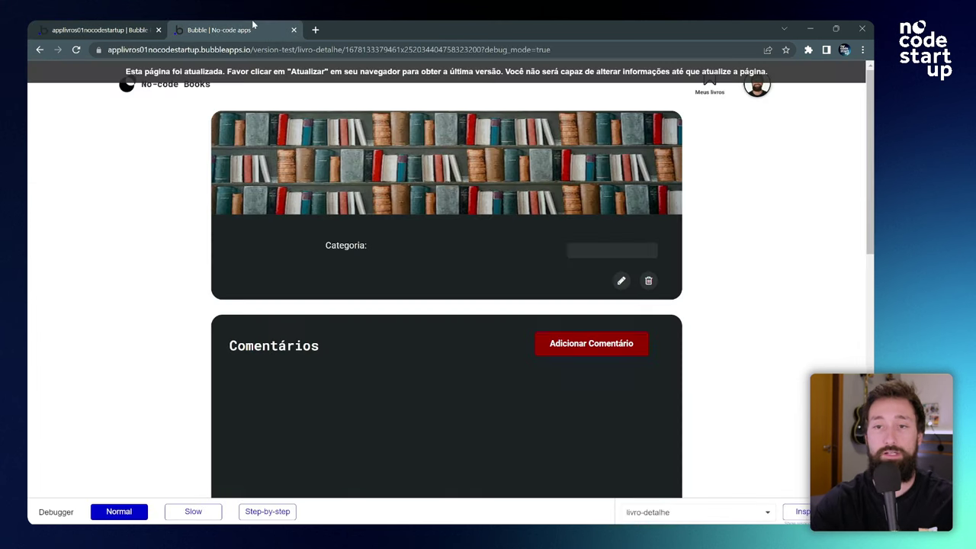
{"action": "scroll", "coordinate": [357, 260], "scroll_direction": "down", "scroll_amount": 2}
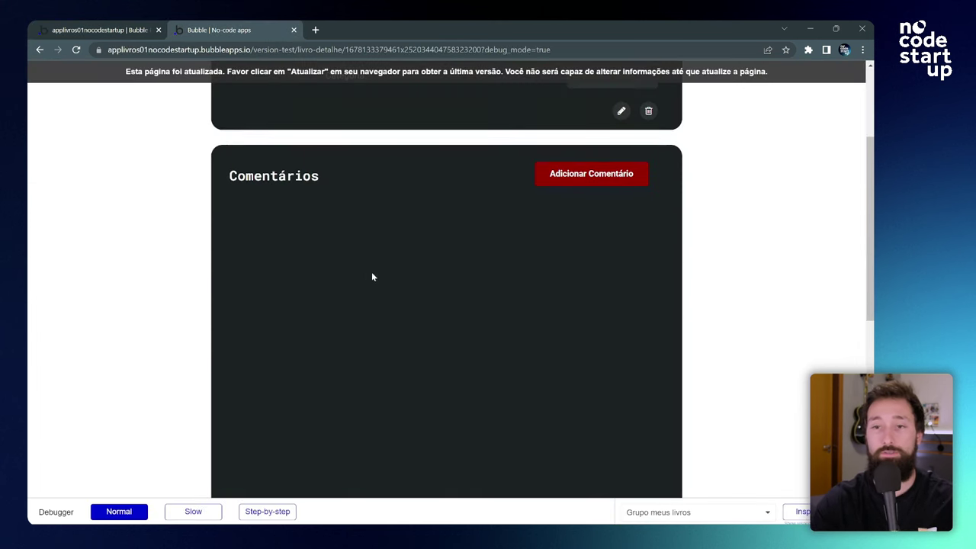
{"action": "scroll", "coordinate": [373, 277], "scroll_direction": "up", "scroll_amount": 2}
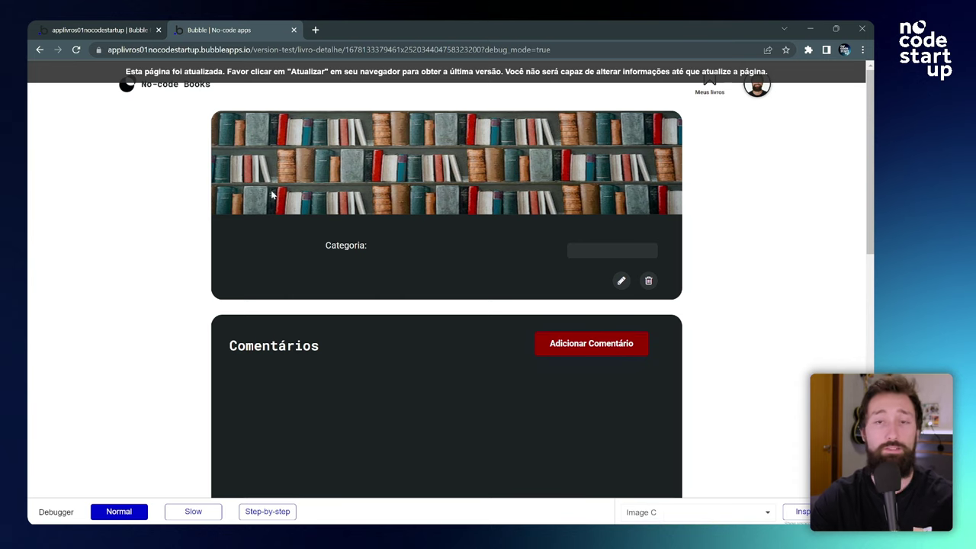
{"action": "left_click", "coordinate": [124, 29]}
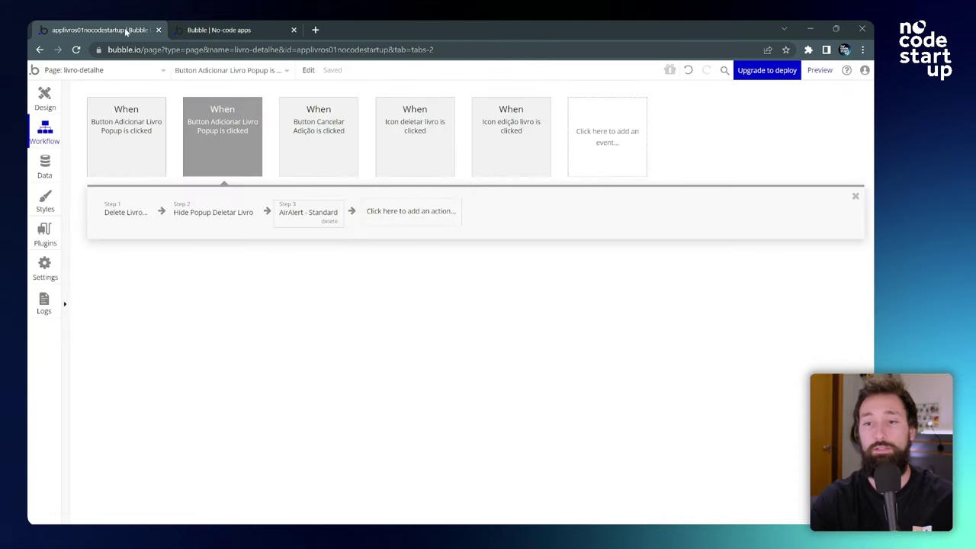
{"action": "left_click", "coordinate": [392, 219]}
{"action": "mouse_move", "coordinate": [408, 282]}
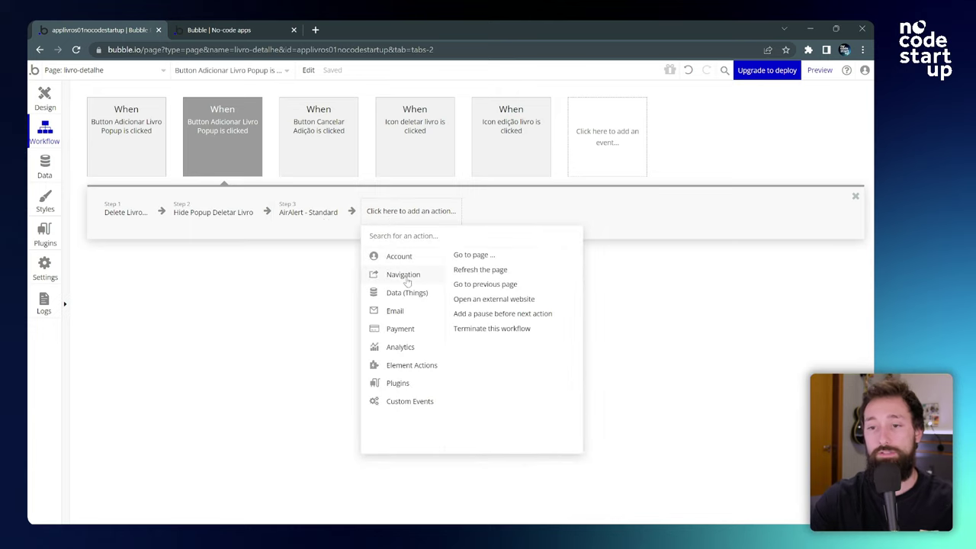
{"action": "left_click", "coordinate": [474, 256]}
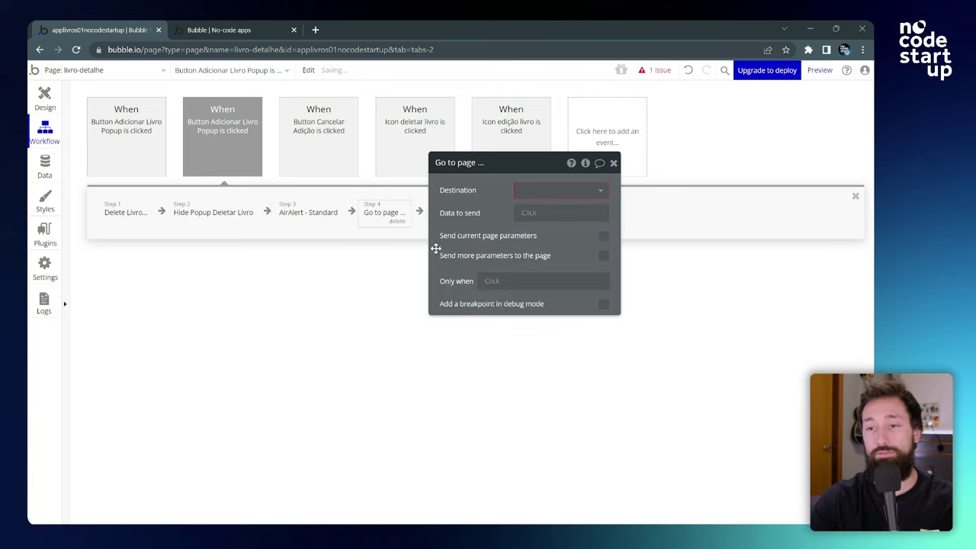
{"action": "left_click", "coordinate": [570, 190]}
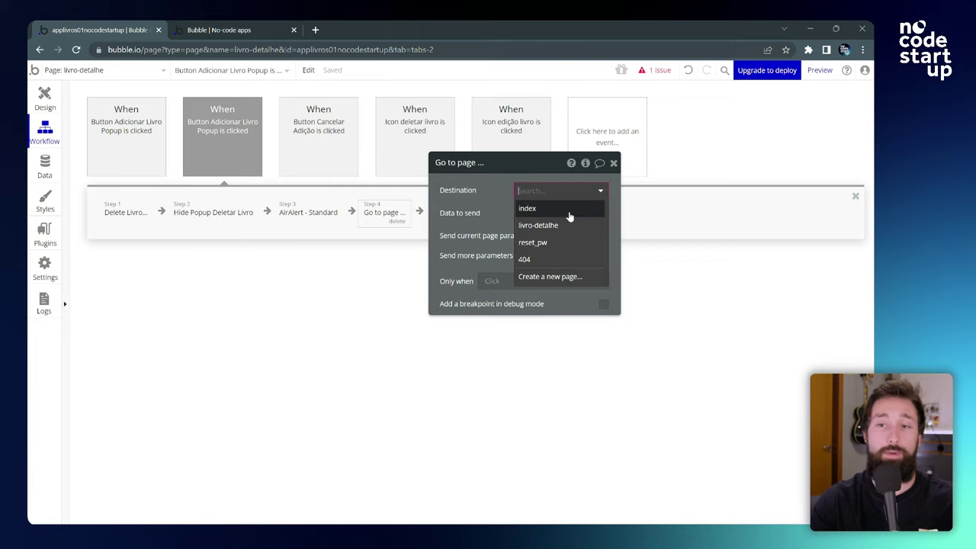
{"action": "left_click", "coordinate": [569, 214]}
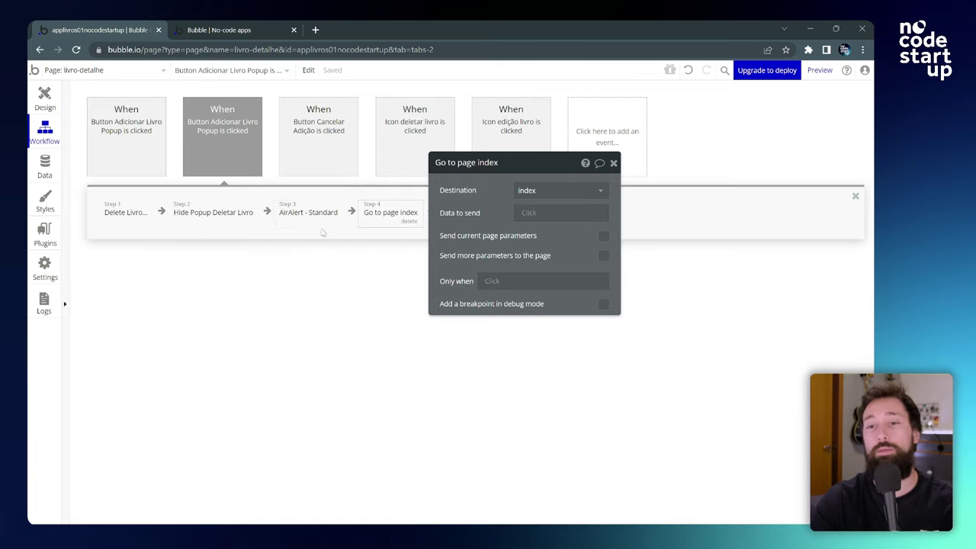
{"action": "left_click_drag", "start_coordinate": [553, 161], "coordinate": [483, 211]}
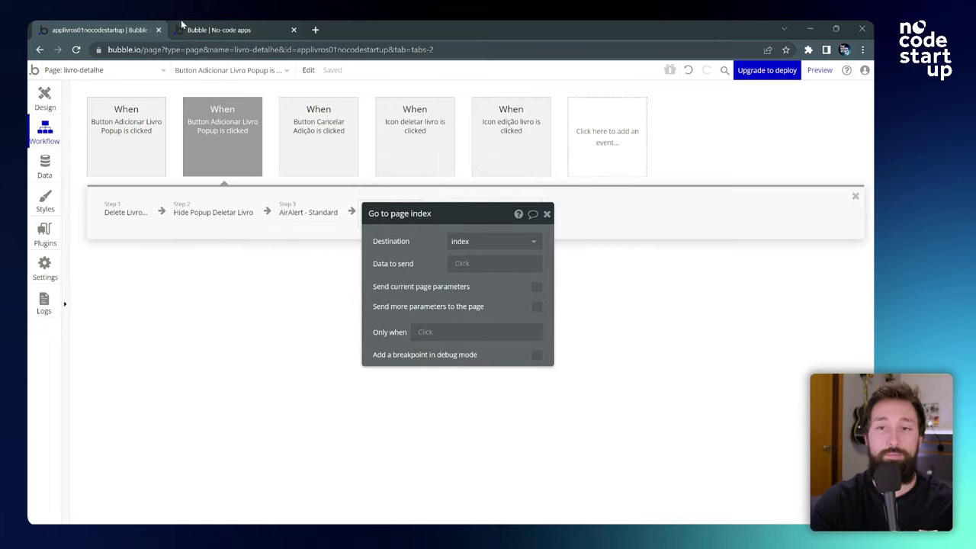
{"action": "left_click", "coordinate": [547, 214]}
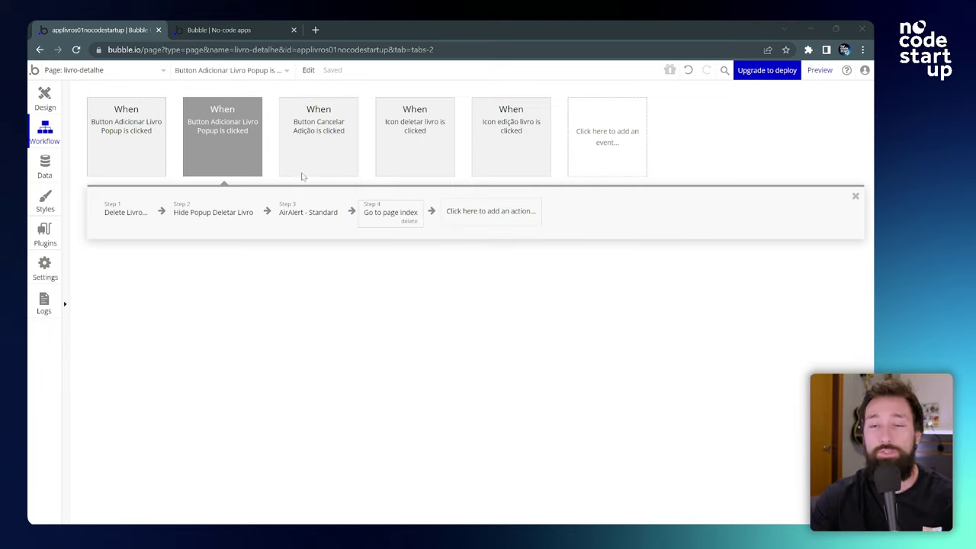
Step: Create a click workflow for the Meus livros group in the header with a Go to page action whose destination is index
{"action": "left_click", "coordinate": [45, 98]}
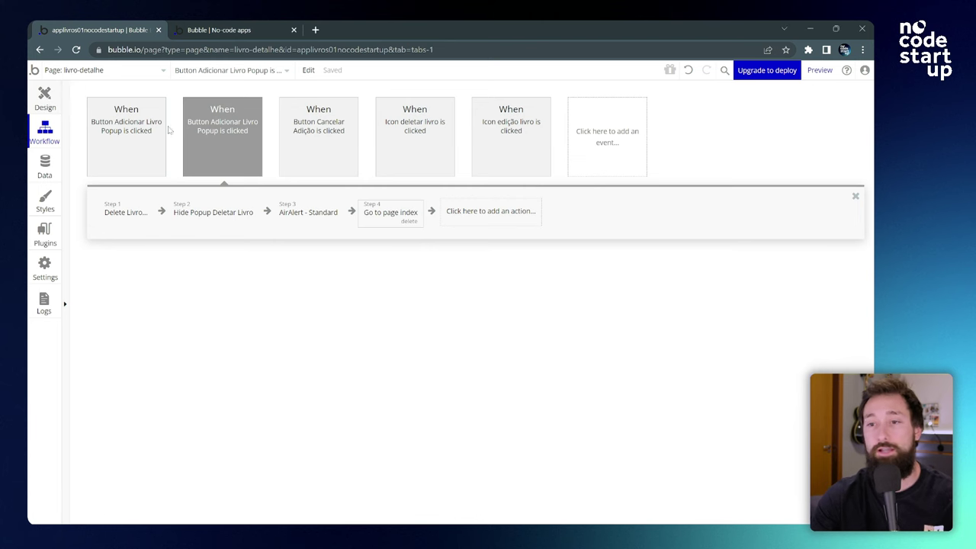
{"action": "left_click", "coordinate": [840, 183]}
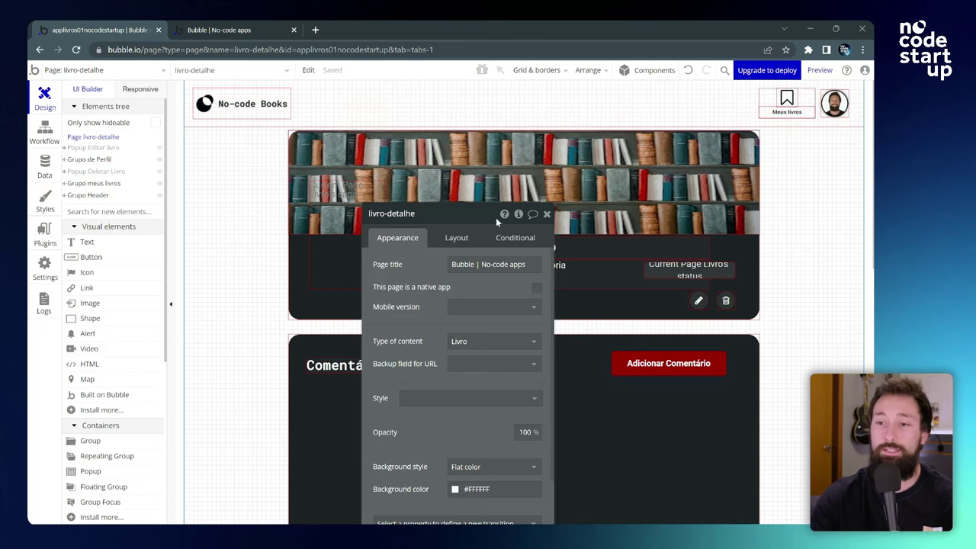
{"action": "left_click_drag", "start_coordinate": [496, 218], "coordinate": [375, 136]}
{"action": "left_click", "coordinate": [806, 96]}
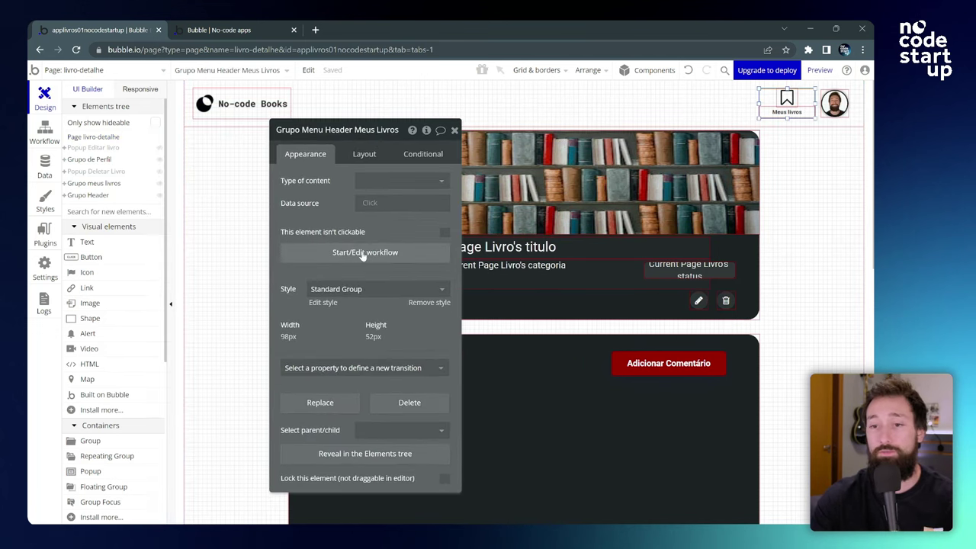
{"action": "left_click", "coordinate": [373, 251]}
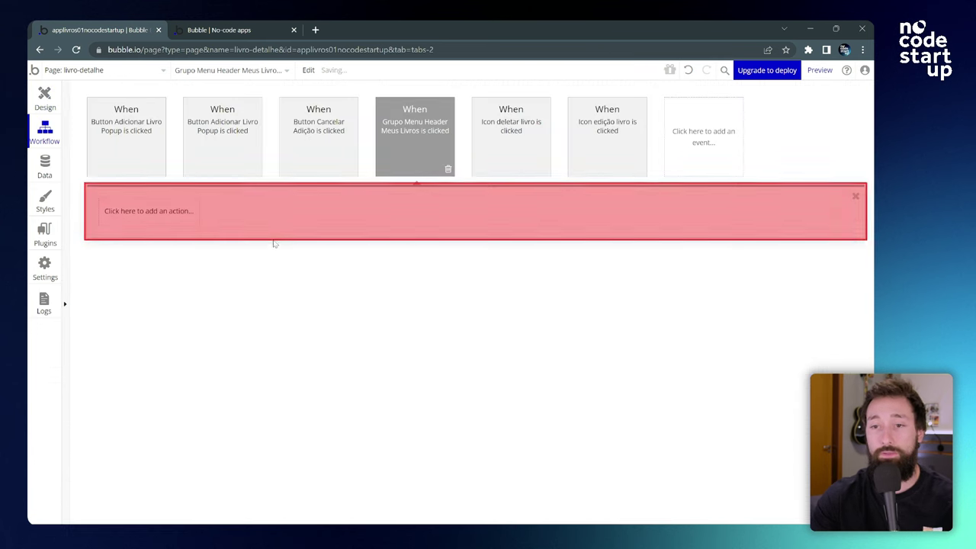
{"action": "left_click", "coordinate": [146, 212]}
{"action": "mouse_move", "coordinate": [149, 282]}
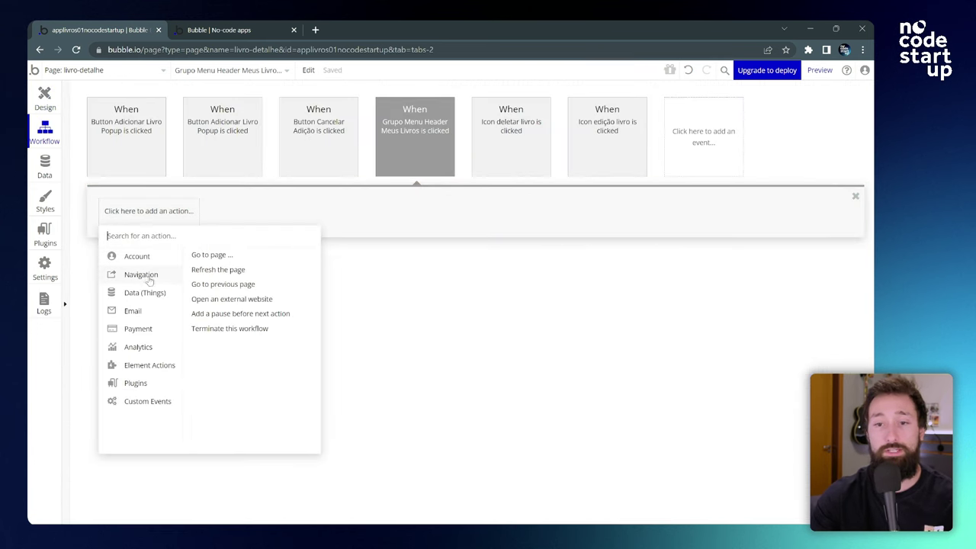
{"action": "left_click", "coordinate": [218, 257]}
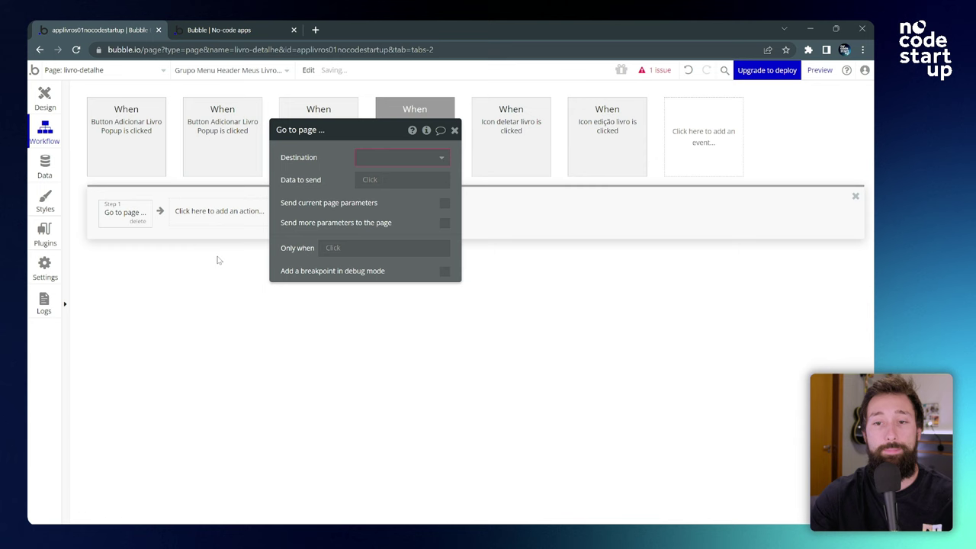
{"action": "left_click", "coordinate": [373, 157]}
{"action": "left_click", "coordinate": [376, 176]}
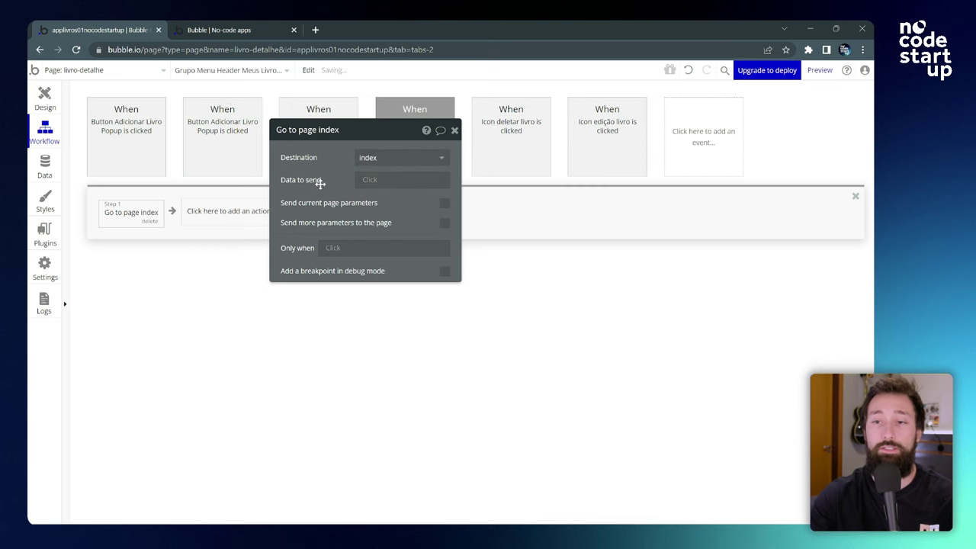
Step: Reload the app preview, look over the book lists, and start adding a new book with the Originals image file as its cover
{"action": "key", "text": "ctrl+Tab"}
{"action": "key", "text": "F5"}
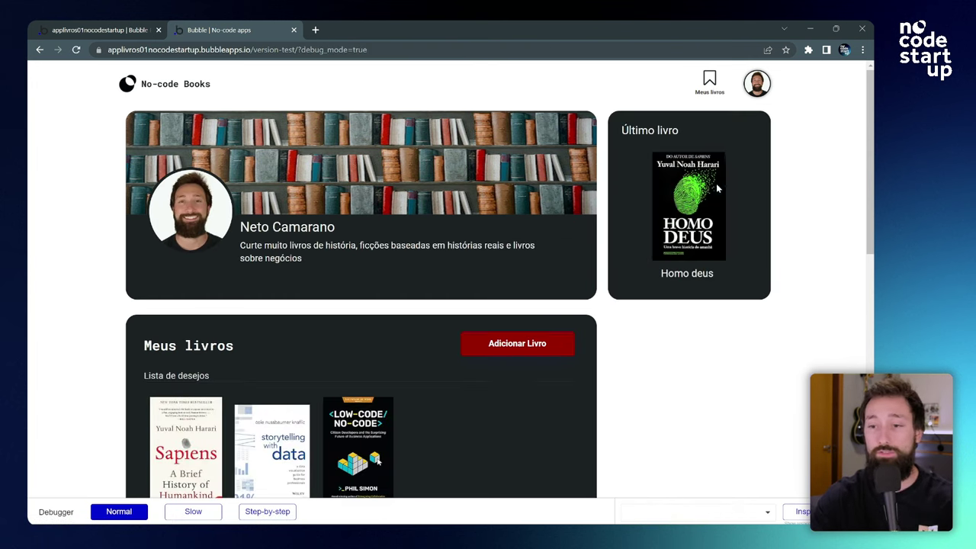
{"action": "scroll", "coordinate": [370, 175], "scroll_direction": "down", "scroll_amount": 3}
{"action": "scroll", "coordinate": [372, 207], "scroll_direction": "down", "scroll_amount": 3}
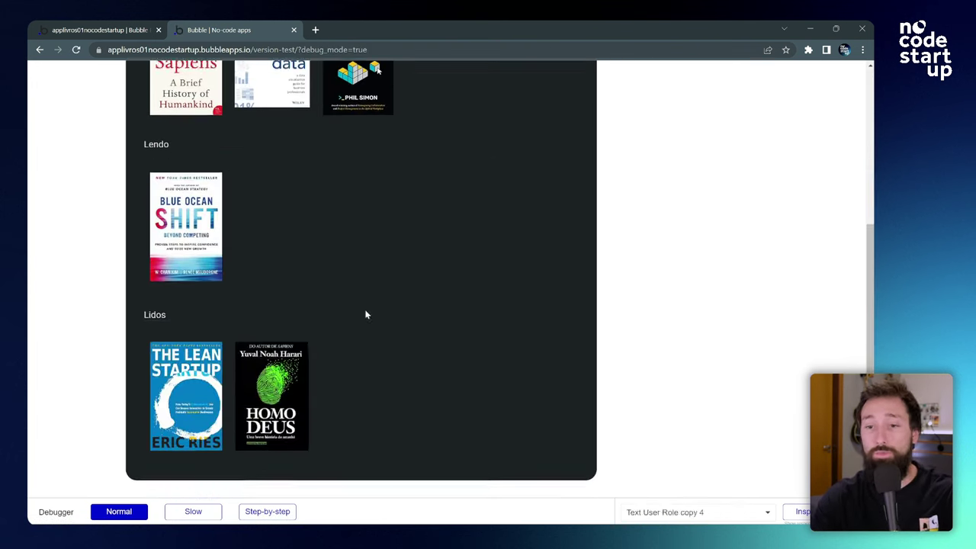
{"action": "scroll", "coordinate": [364, 314], "scroll_direction": "up", "scroll_amount": 5}
{"action": "left_click", "coordinate": [534, 290]}
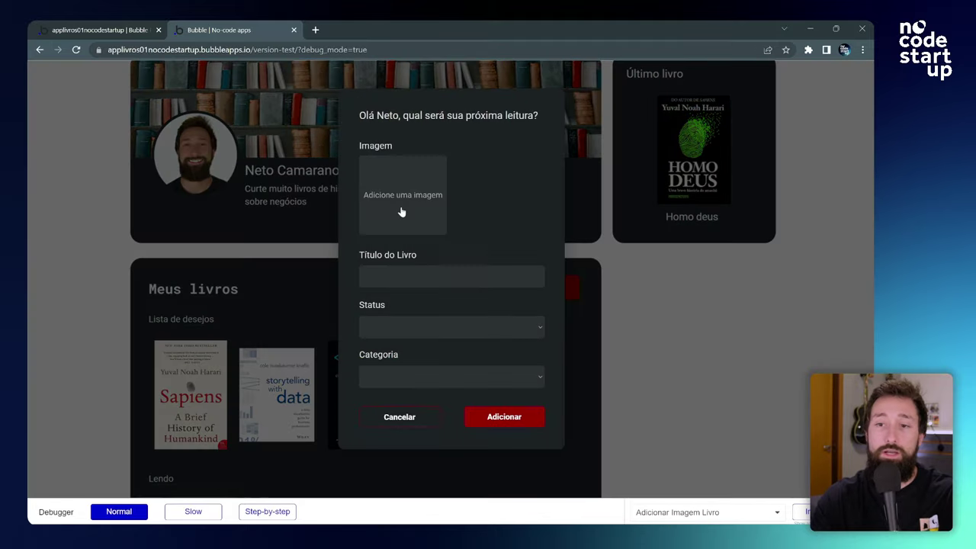
{"action": "left_click", "coordinate": [422, 196]}
{"action": "left_click", "coordinate": [417, 107]}
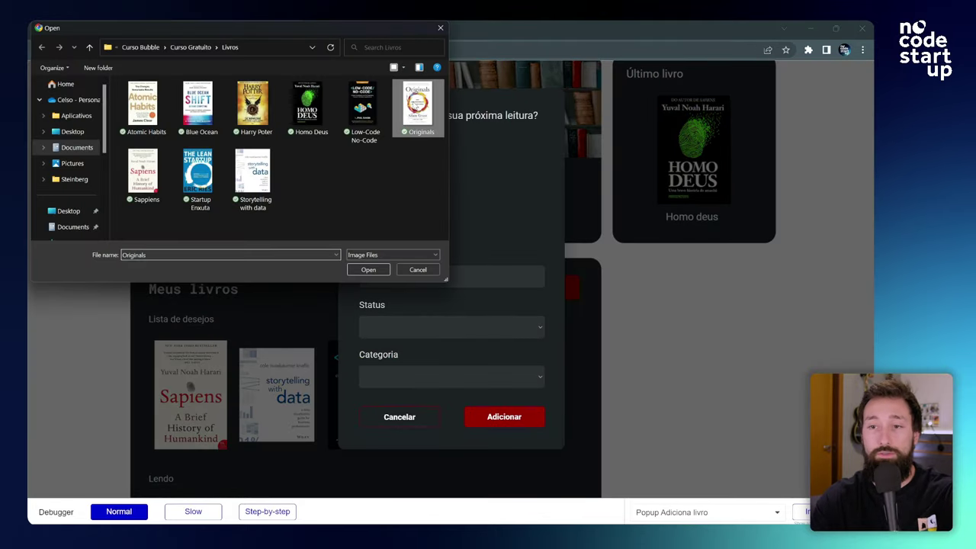
{"action": "left_click", "coordinate": [368, 270]}
Step: Title the new book "Originals", set its status to Lendo and category to Negócios, and add it
{"action": "left_click", "coordinate": [427, 277]}
{"action": "type", "text": "Ori"}
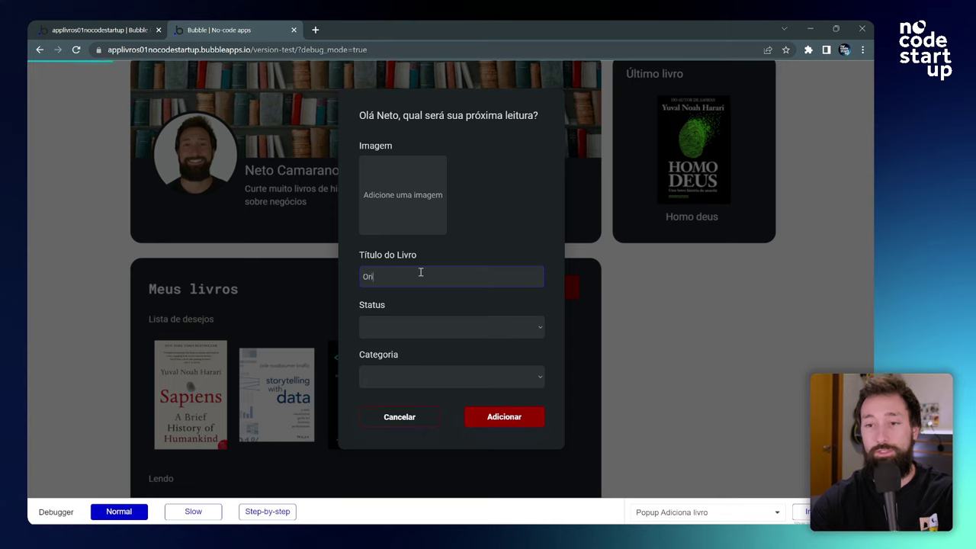
{"action": "type", "text": "ginals"}
{"action": "left_click", "coordinate": [427, 327]}
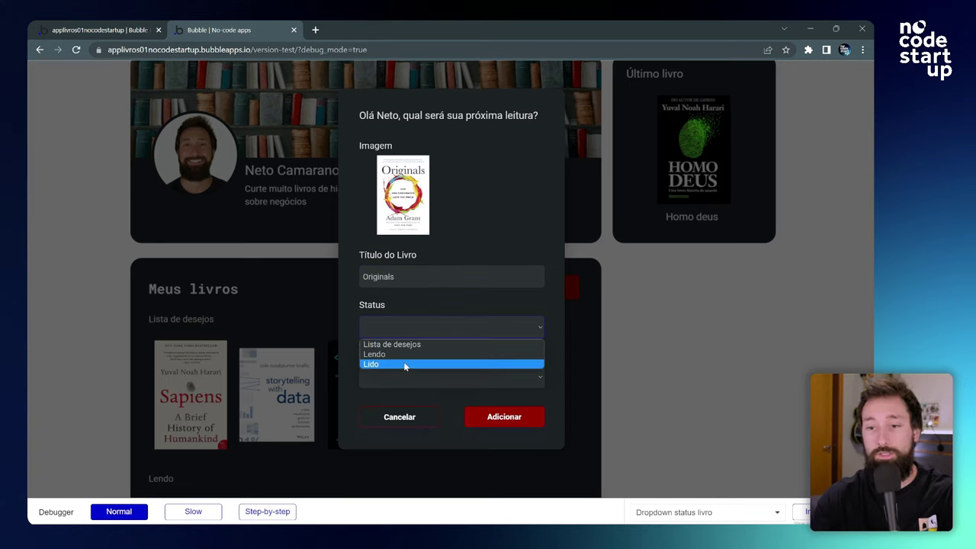
{"action": "left_click", "coordinate": [416, 354]}
{"action": "left_click", "coordinate": [425, 374]}
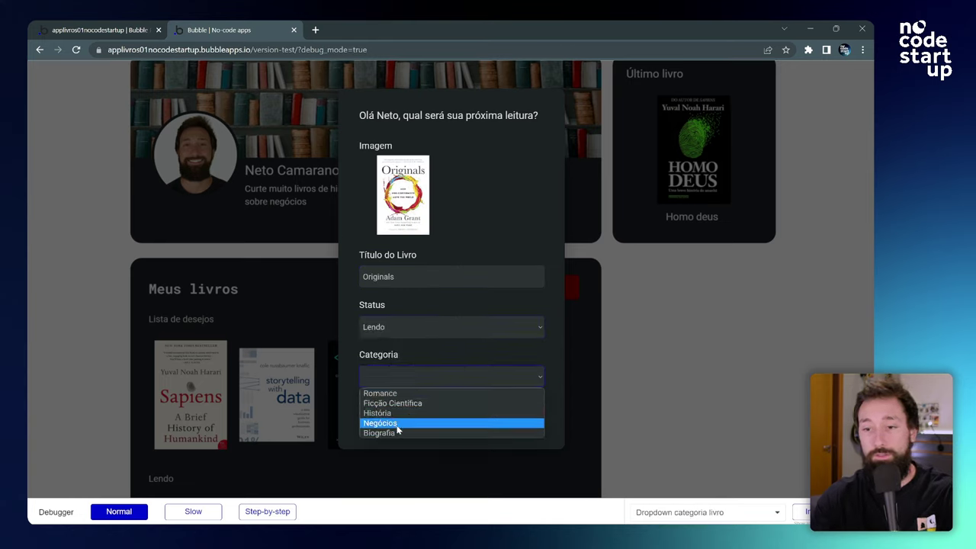
{"action": "left_click", "coordinate": [397, 424]}
{"action": "left_click", "coordinate": [516, 419]}
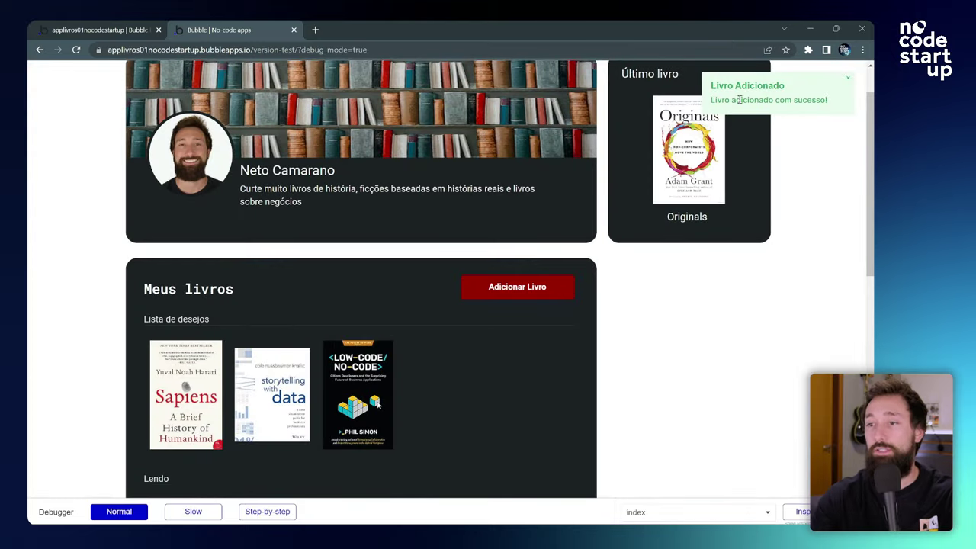
Step: Check the Último livro card and the status lists on the preview's home page for the added book
{"action": "scroll", "coordinate": [696, 195], "scroll_direction": "up", "scroll_amount": 1}
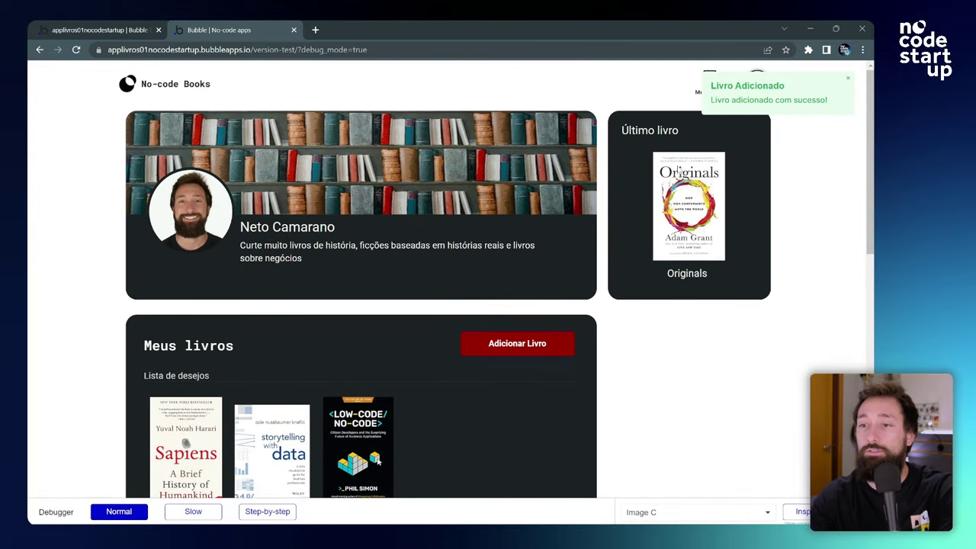
{"action": "scroll", "coordinate": [689, 158], "scroll_direction": "down", "scroll_amount": 5}
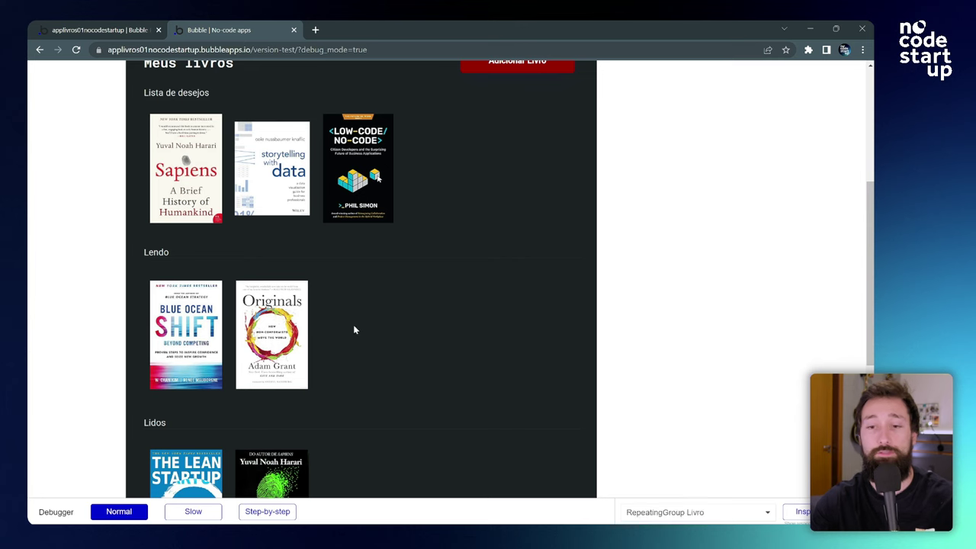
{"action": "scroll", "coordinate": [321, 321], "scroll_direction": "down", "scroll_amount": 2}
{"action": "scroll", "coordinate": [270, 347], "scroll_direction": "up", "scroll_amount": 2}
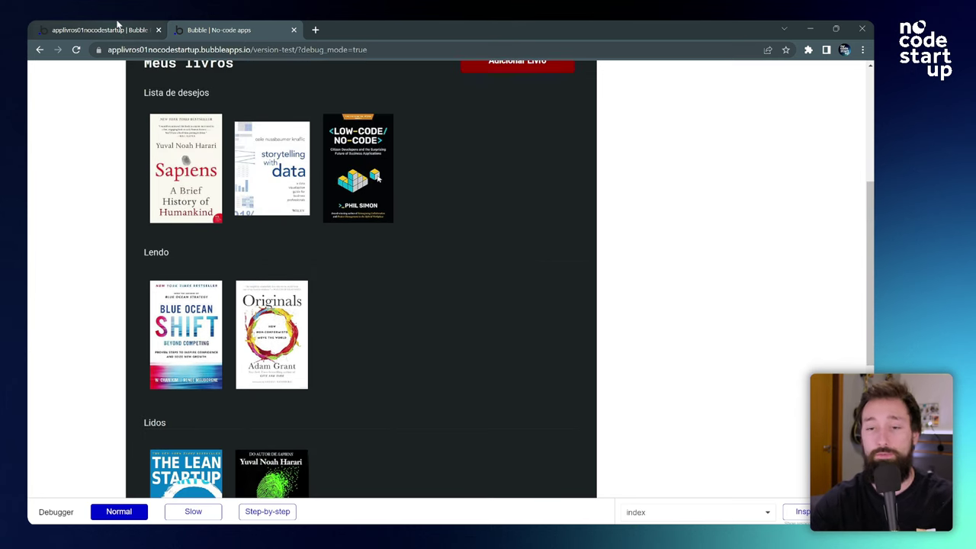
Step: Return to the Bubble editor, open the index page's design, and create a click workflow for the book cover image in the Lendo list
{"action": "left_click", "coordinate": [118, 27]}
{"action": "left_click", "coordinate": [100, 70]}
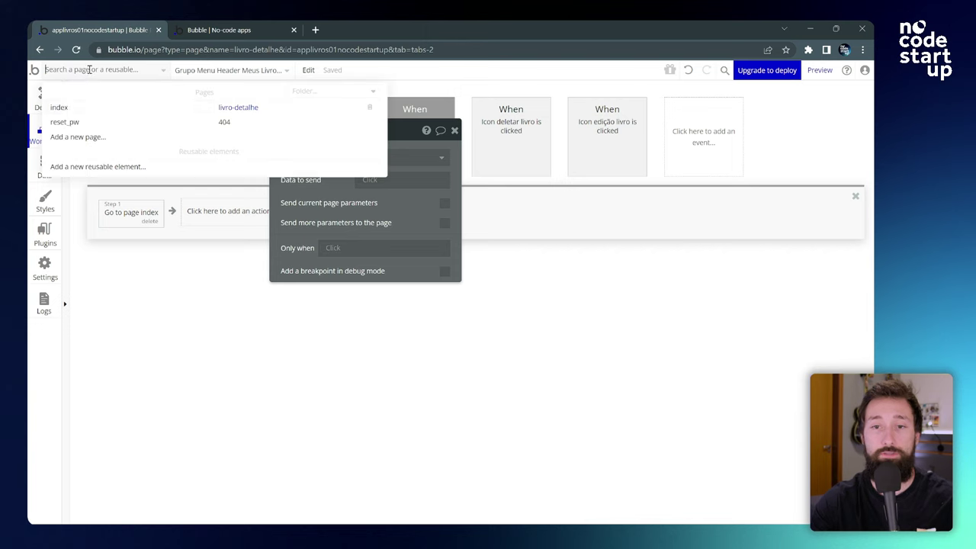
{"action": "left_click", "coordinate": [64, 106]}
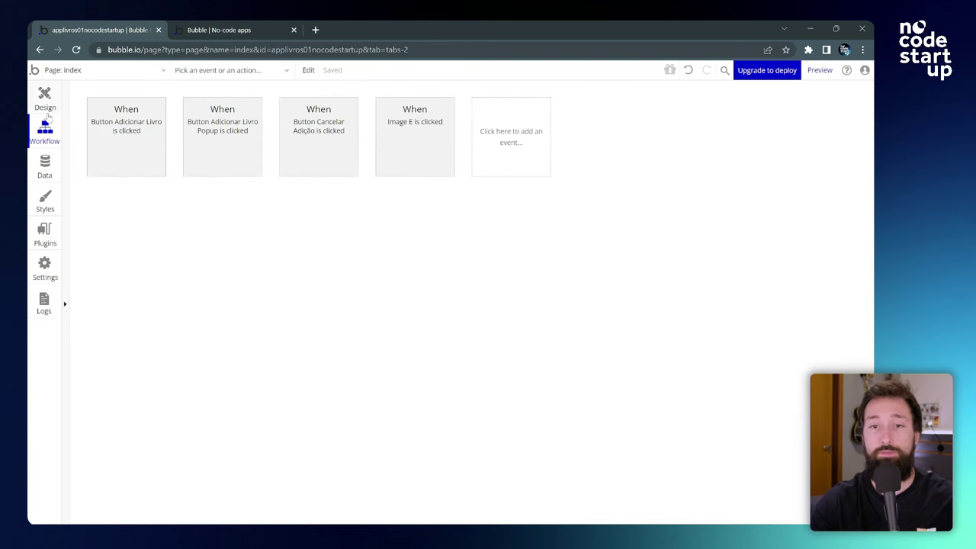
{"action": "left_click", "coordinate": [45, 108]}
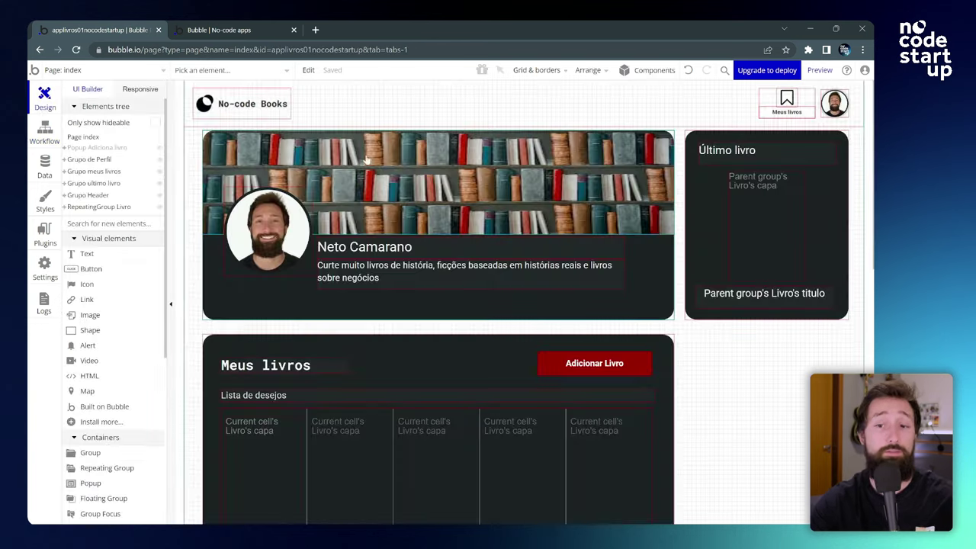
{"action": "scroll", "coordinate": [367, 170], "scroll_direction": "down", "scroll_amount": 5}
{"action": "scroll", "coordinate": [277, 327], "scroll_direction": "down", "scroll_amount": 2}
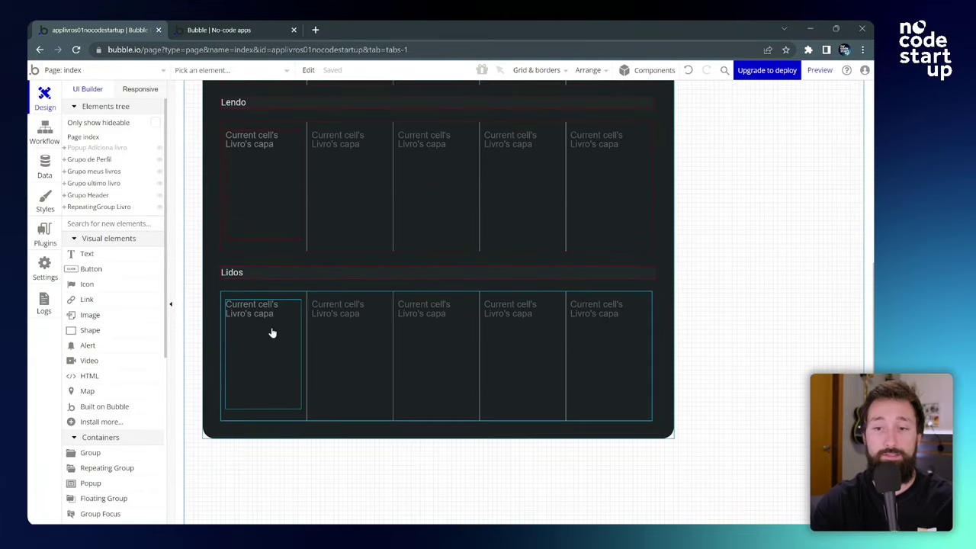
{"action": "left_click", "coordinate": [274, 173]}
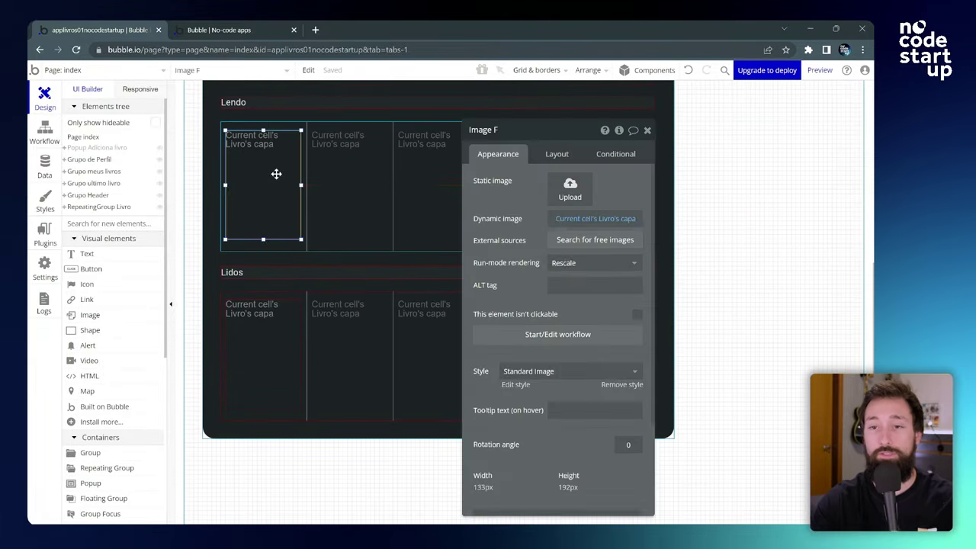
{"action": "left_click", "coordinate": [549, 341]}
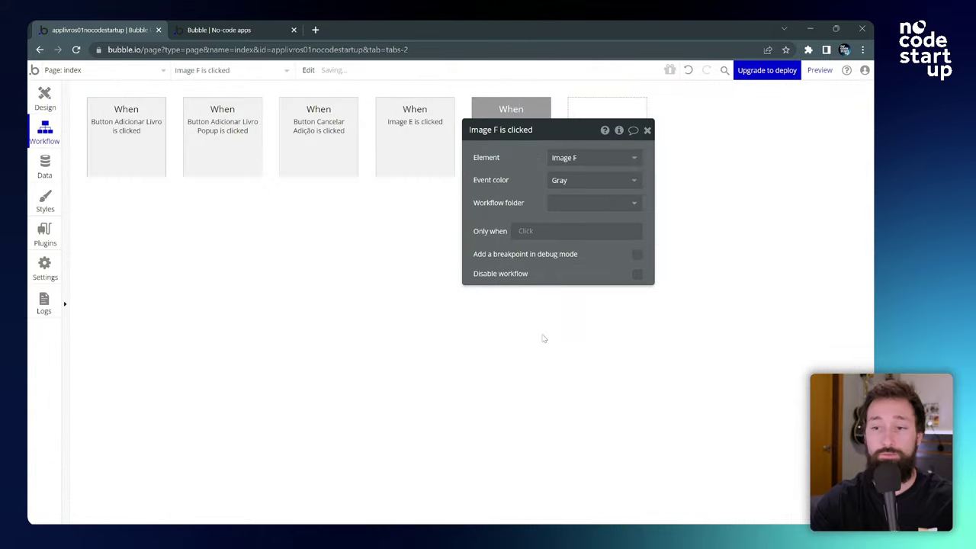
Step: Add a Go to page action to the Image F workflow with destination livro-detalhe, sending Current cell's Livro
{"action": "left_click", "coordinate": [114, 208]}
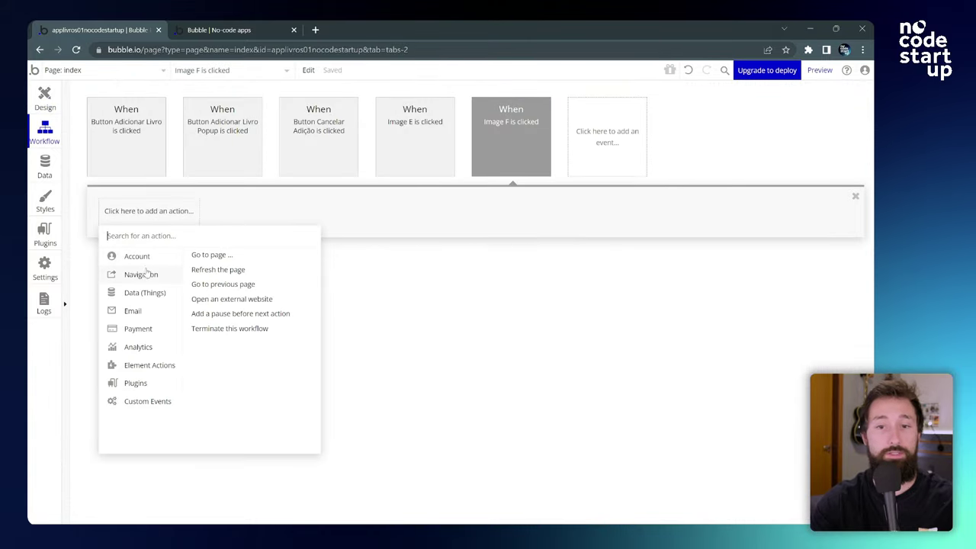
{"action": "left_click", "coordinate": [219, 260]}
{"action": "left_click", "coordinate": [383, 311]}
{"action": "left_click", "coordinate": [405, 343]}
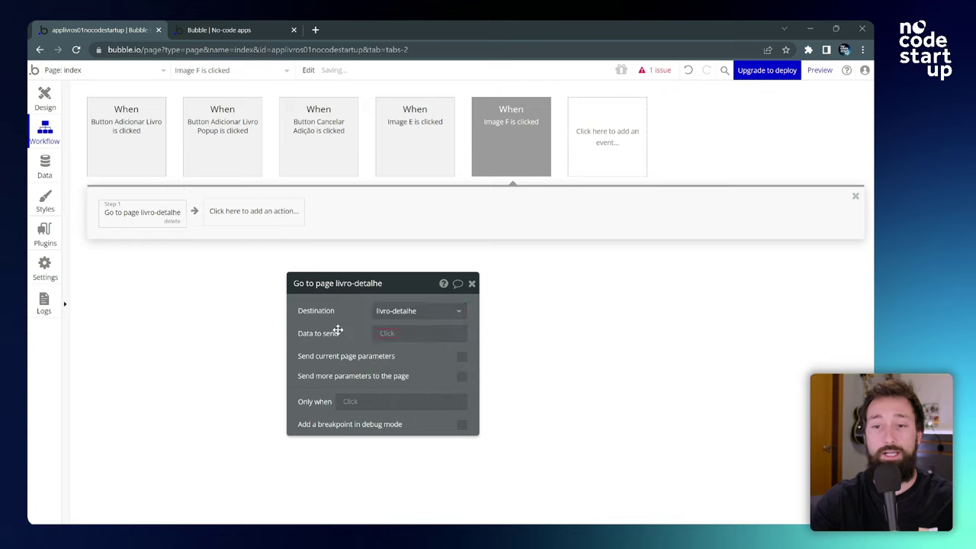
{"action": "left_click_drag", "start_coordinate": [337, 330], "coordinate": [294, 243]}
{"action": "left_click", "coordinate": [352, 254]}
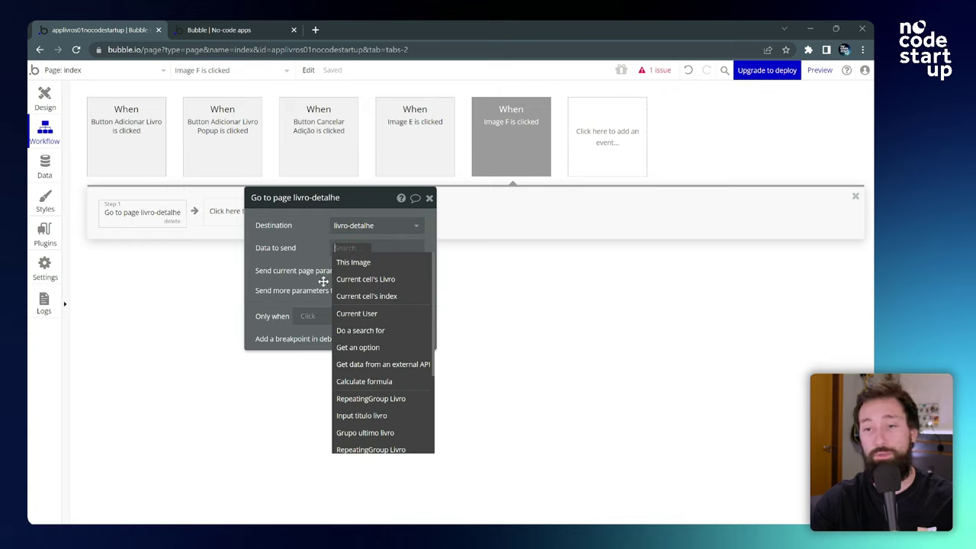
{"action": "left_click", "coordinate": [374, 281]}
{"action": "left_click", "coordinate": [430, 199]}
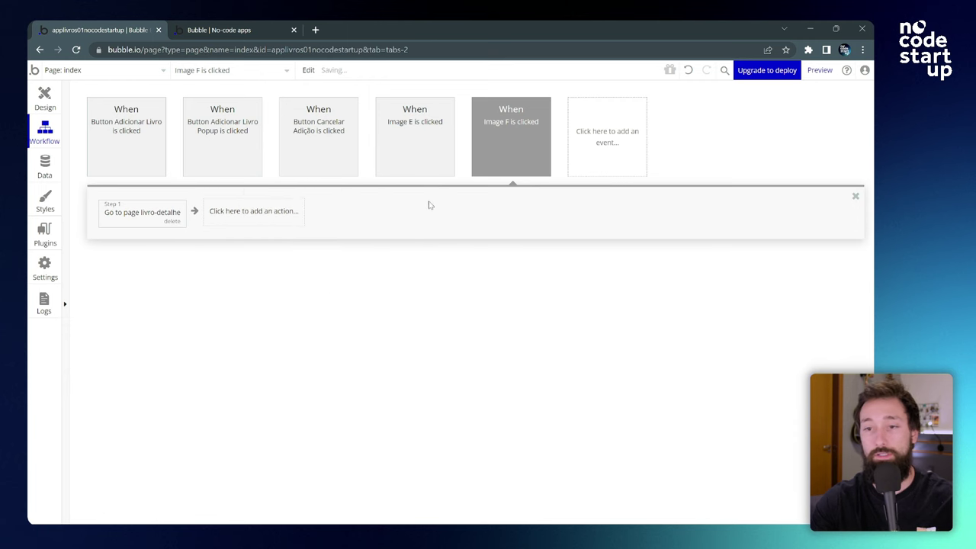
Step: Create a click workflow for the book cover image in the Lidos list and add a Go to page action
{"action": "left_click", "coordinate": [45, 99]}
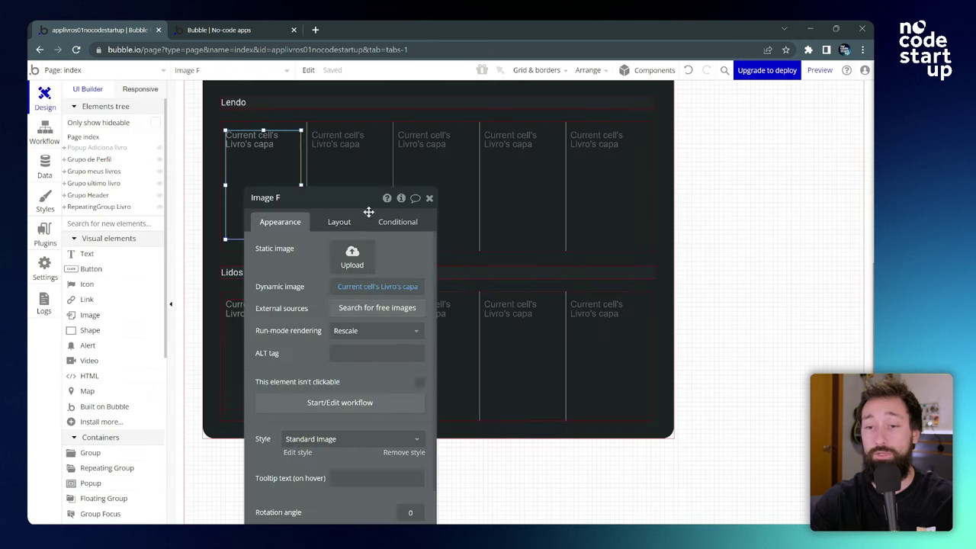
{"action": "left_click", "coordinate": [299, 310]}
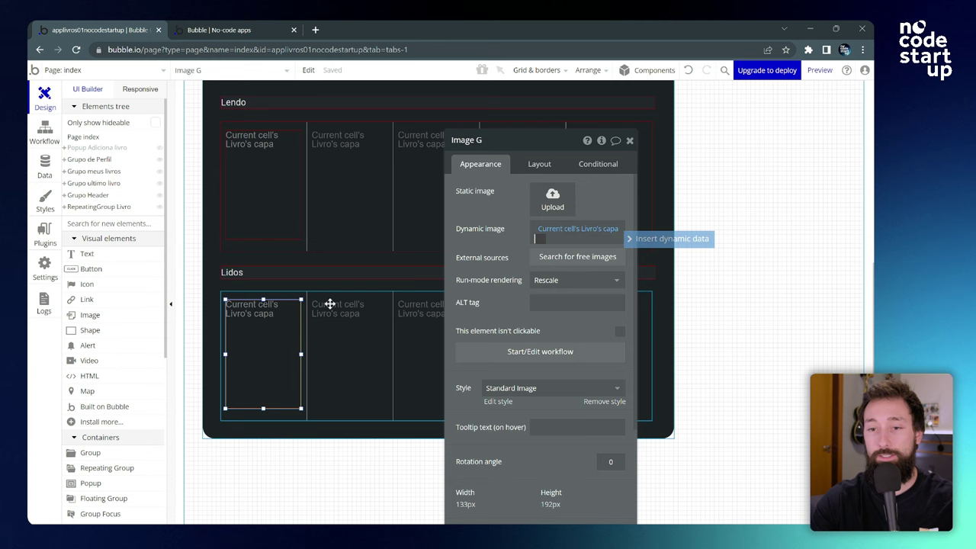
{"action": "left_click", "coordinate": [526, 355]}
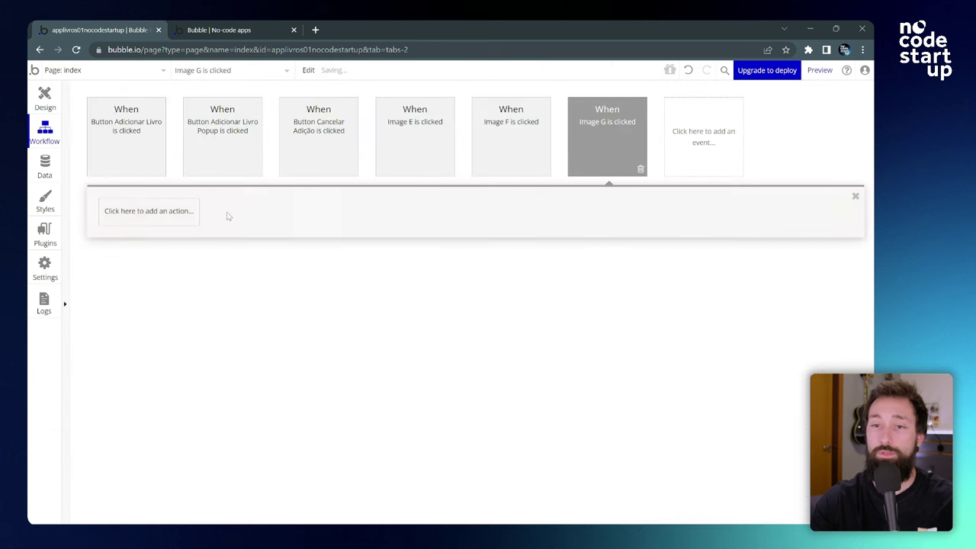
{"action": "left_click", "coordinate": [120, 212]}
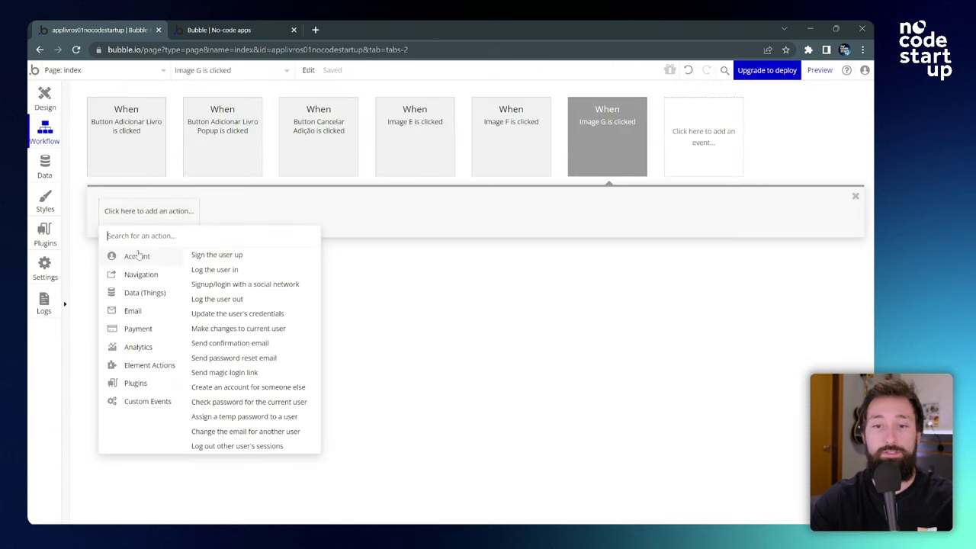
{"action": "mouse_move", "coordinate": [141, 279]}
{"action": "left_click", "coordinate": [225, 257]}
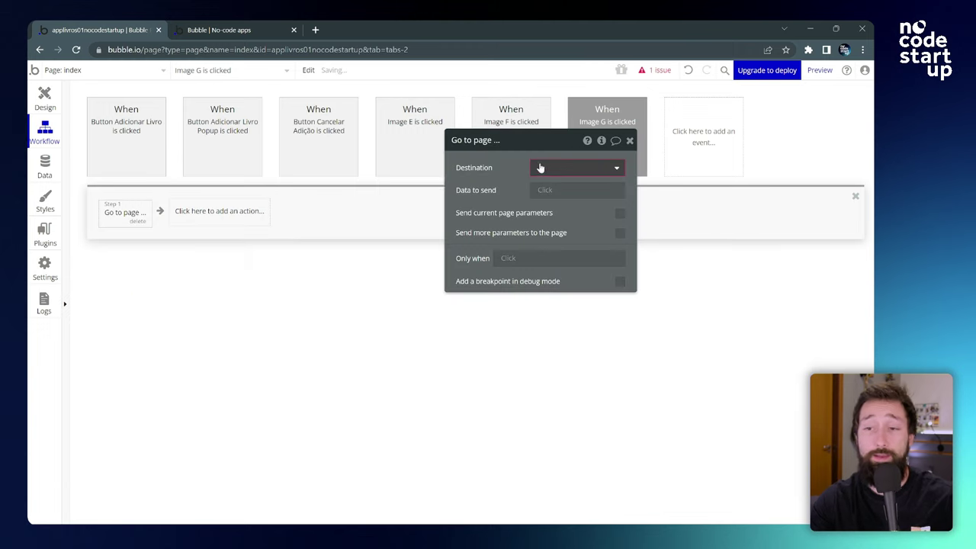
Step: Set the Image G navigation's destination to livro-detalhe and its data to send to Current cell's Livro, and close the action's properties
{"action": "left_click", "coordinate": [566, 170]}
{"action": "left_click", "coordinate": [571, 204]}
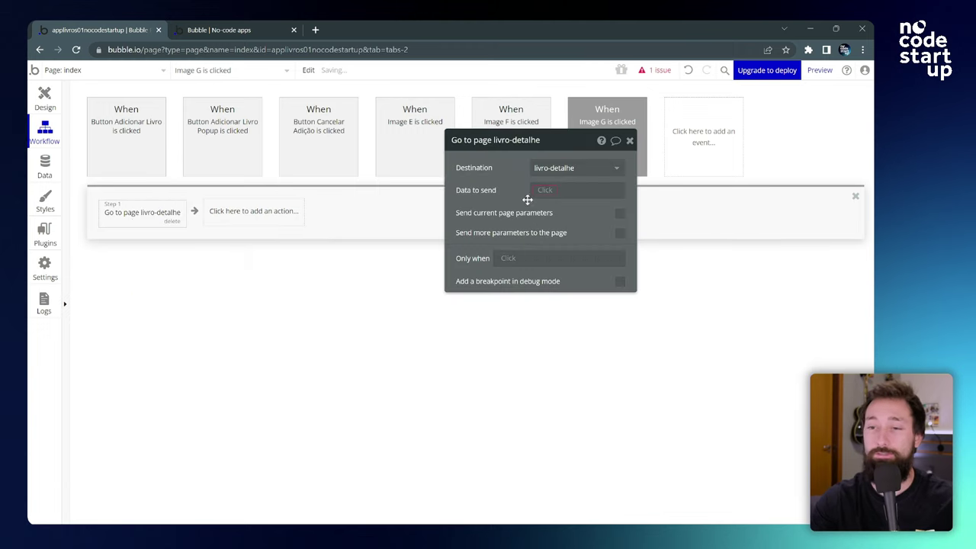
{"action": "left_click", "coordinate": [537, 193]}
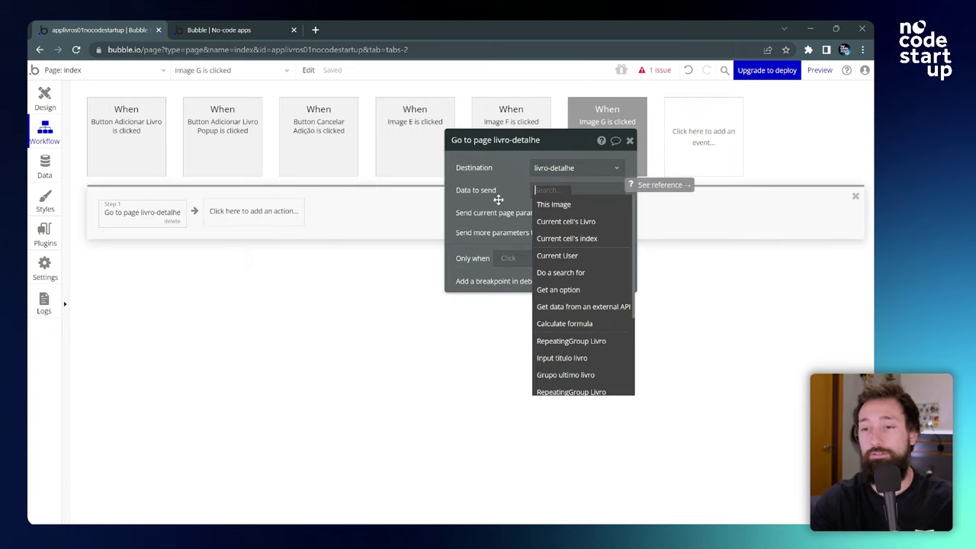
{"action": "left_click", "coordinate": [586, 227]}
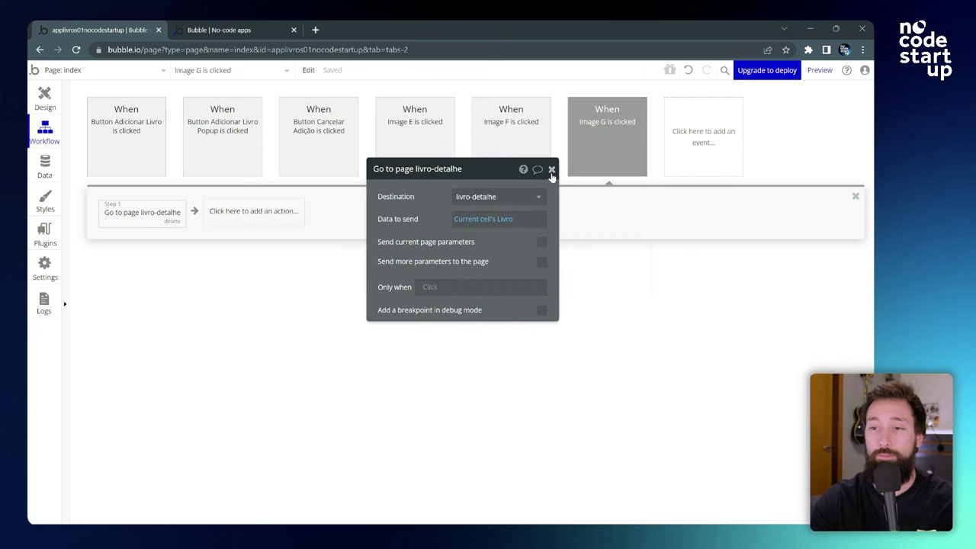
{"action": "left_click", "coordinate": [551, 165]}
Step: Reload the app preview, open the Originals book from the Lendo list, and check its title, category and status
{"action": "left_click", "coordinate": [206, 30]}
{"action": "key", "text": "F5"}
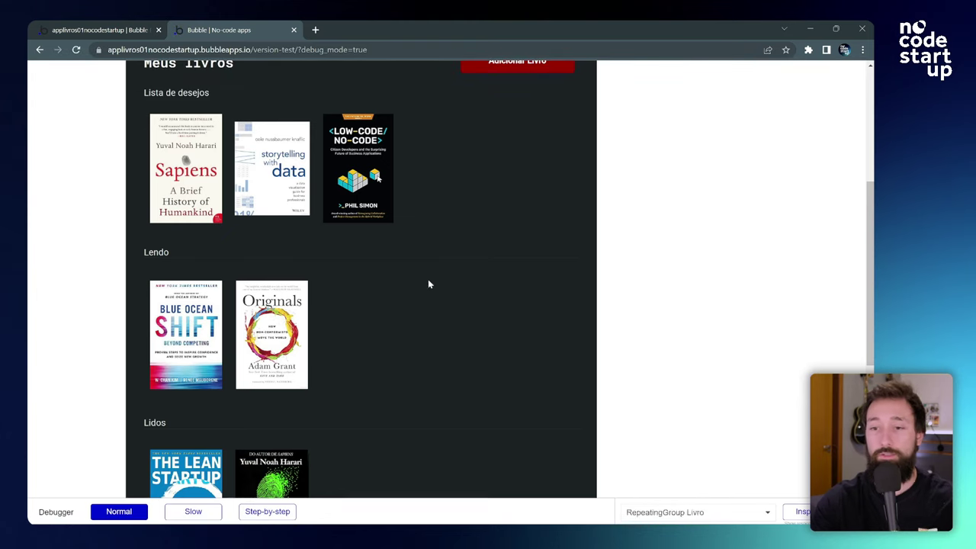
{"action": "left_click", "coordinate": [285, 338]}
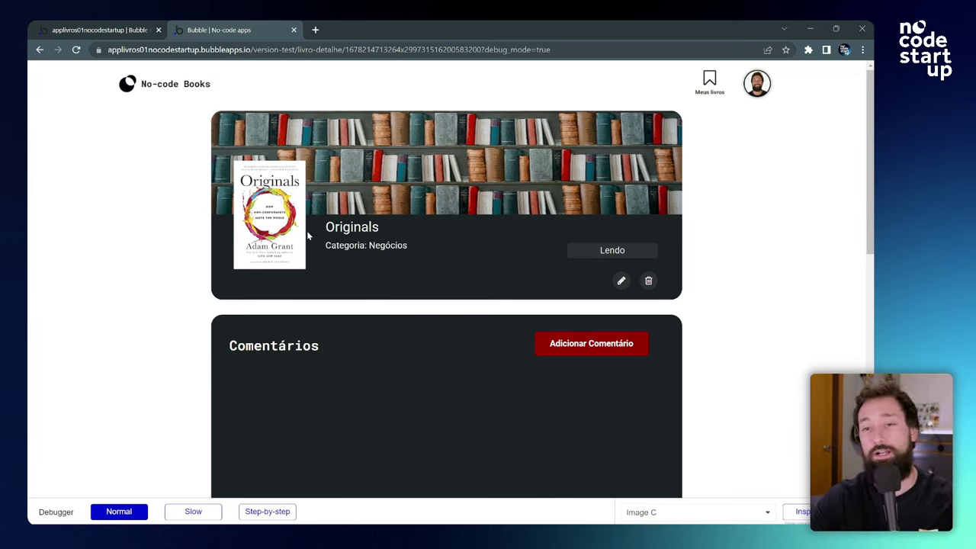
{"action": "left_click_drag", "start_coordinate": [334, 226], "coordinate": [381, 232]}
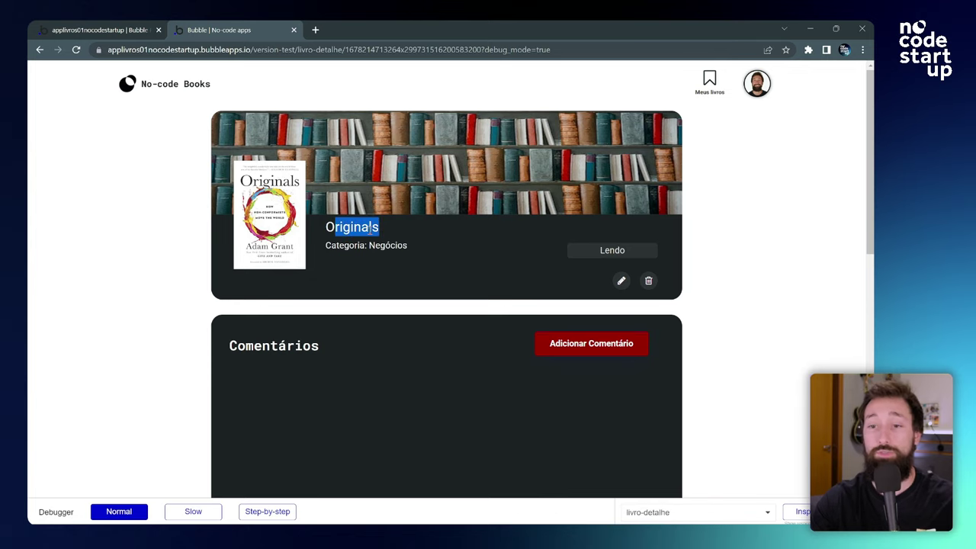
{"action": "double_click", "coordinate": [387, 246]}
{"action": "left_click", "coordinate": [612, 252]}
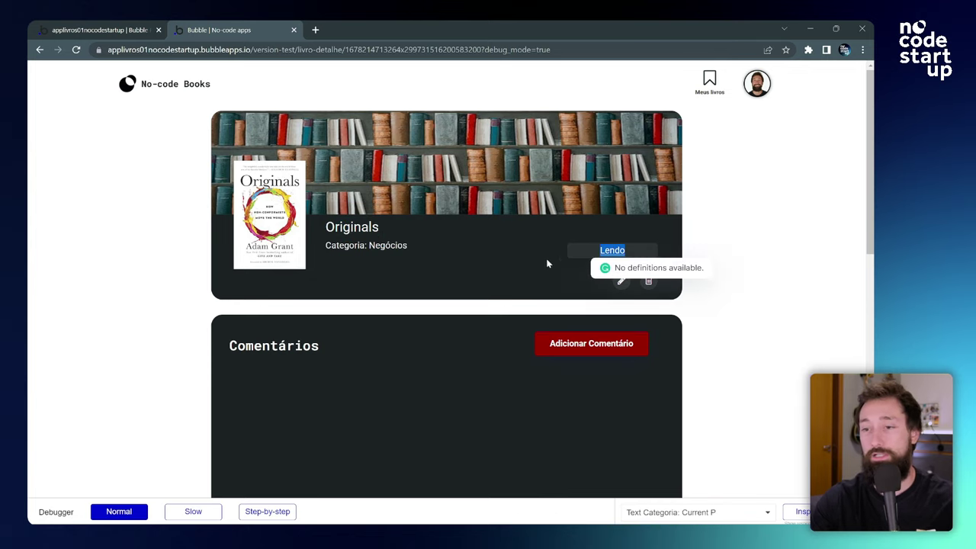
Step: Edit the Originals book in the preview, setting status Lido, category Romance and title Originals 2, and save the changes
{"action": "scroll", "coordinate": [580, 244], "scroll_direction": "down", "scroll_amount": 1}
{"action": "left_click", "coordinate": [621, 226]}
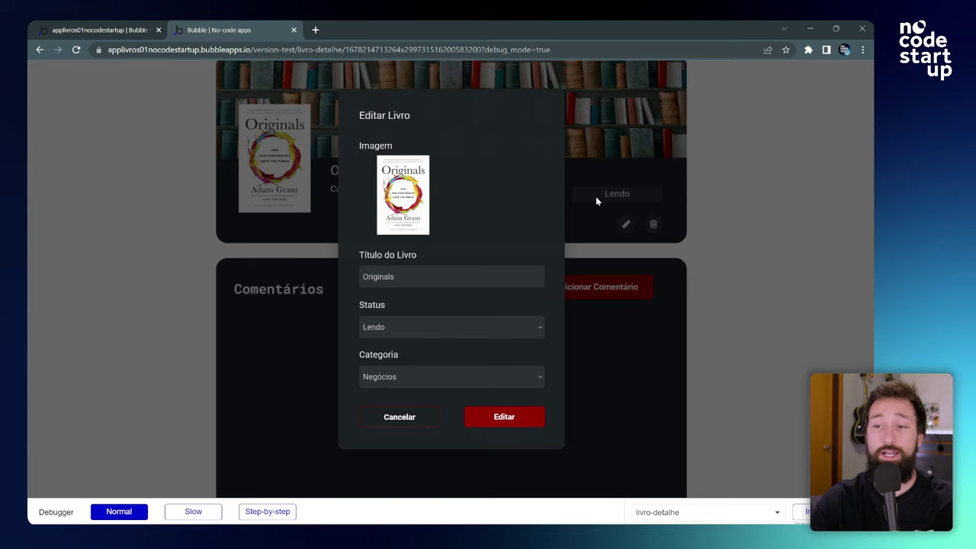
{"action": "left_click", "coordinate": [447, 327]}
{"action": "left_click", "coordinate": [395, 365]}
{"action": "left_click", "coordinate": [448, 369]}
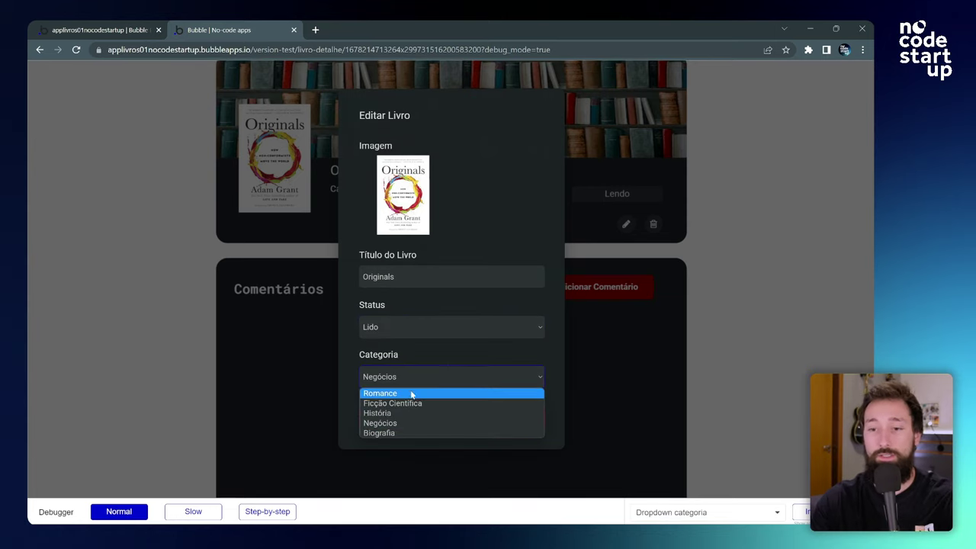
{"action": "left_click", "coordinate": [406, 395]}
{"action": "left_click", "coordinate": [511, 277]}
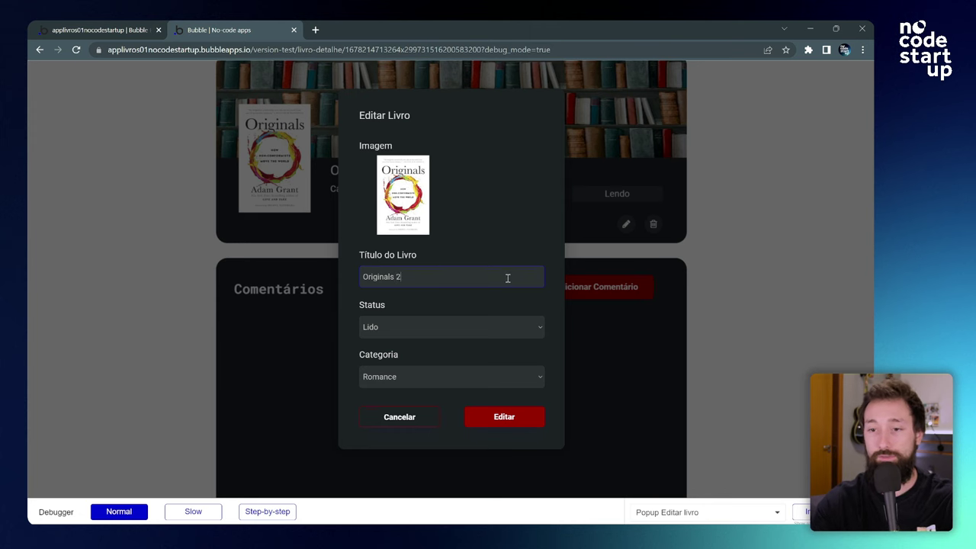
{"action": "left_click", "coordinate": [524, 418]}
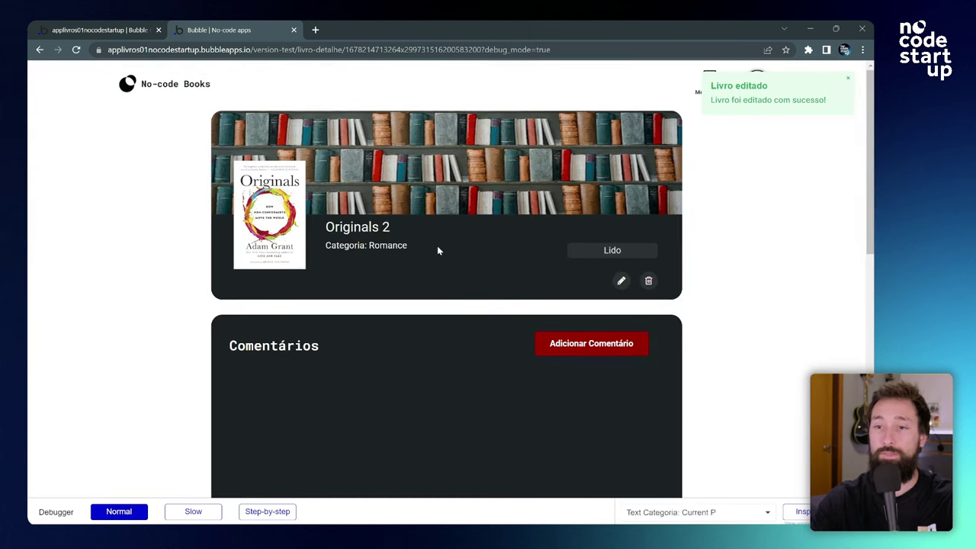
Step: Check the edited book's details and delete the book from its detail page, confirming the deletion
{"action": "left_click_drag", "start_coordinate": [437, 245], "coordinate": [645, 280]}
{"action": "left_click", "coordinate": [580, 254]}
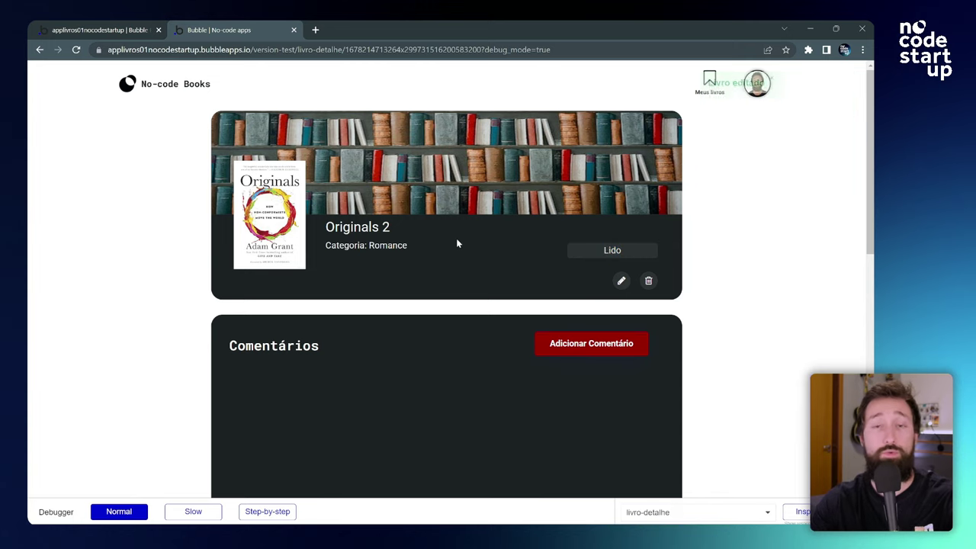
{"action": "scroll", "coordinate": [533, 255], "scroll_direction": "down", "scroll_amount": 1}
{"action": "scroll", "coordinate": [656, 294], "scroll_direction": "up", "scroll_amount": 1}
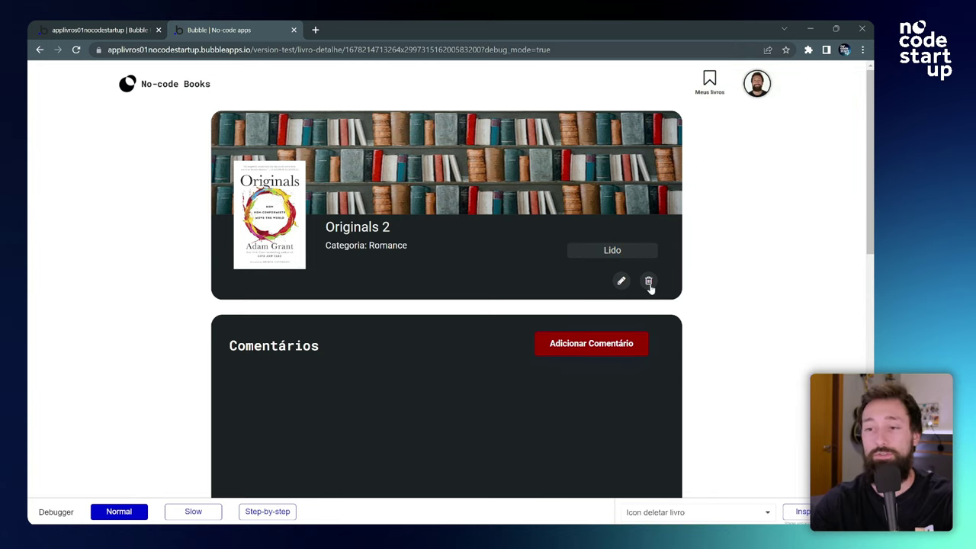
{"action": "left_click", "coordinate": [649, 282]}
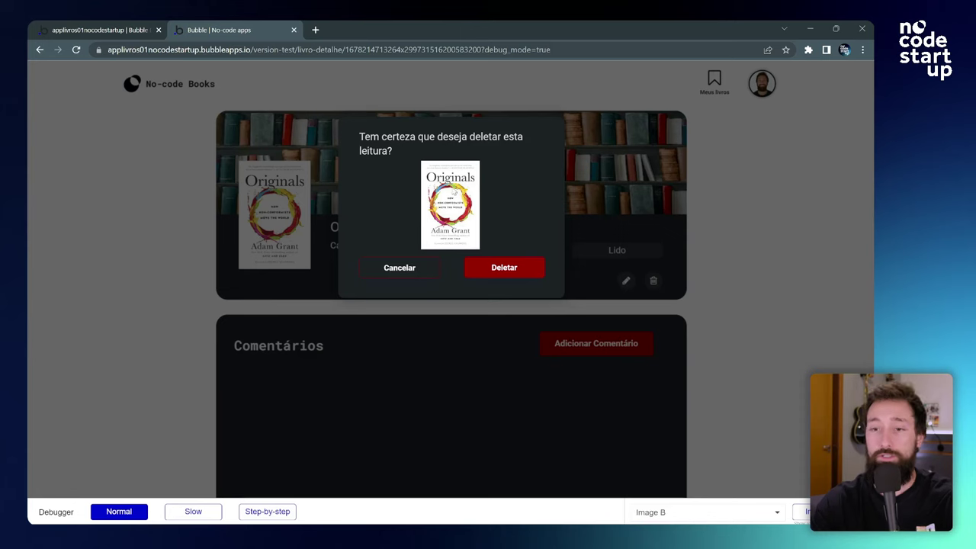
{"action": "left_click", "coordinate": [504, 268]}
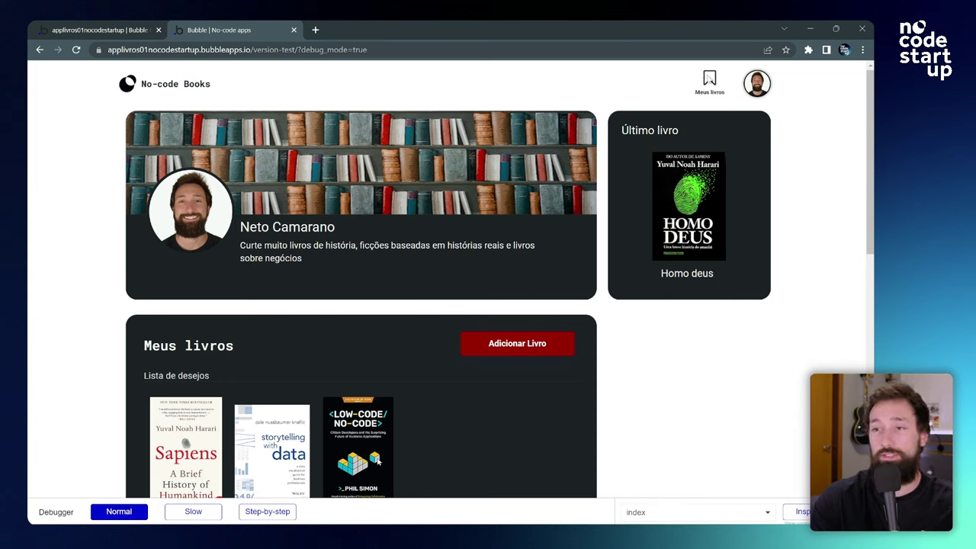
Step: Check the logo and Meus livros menu in the preview's header, and switch back to the Bubble editor's index page
{"action": "left_click_drag", "start_coordinate": [700, 91], "coordinate": [715, 90]}
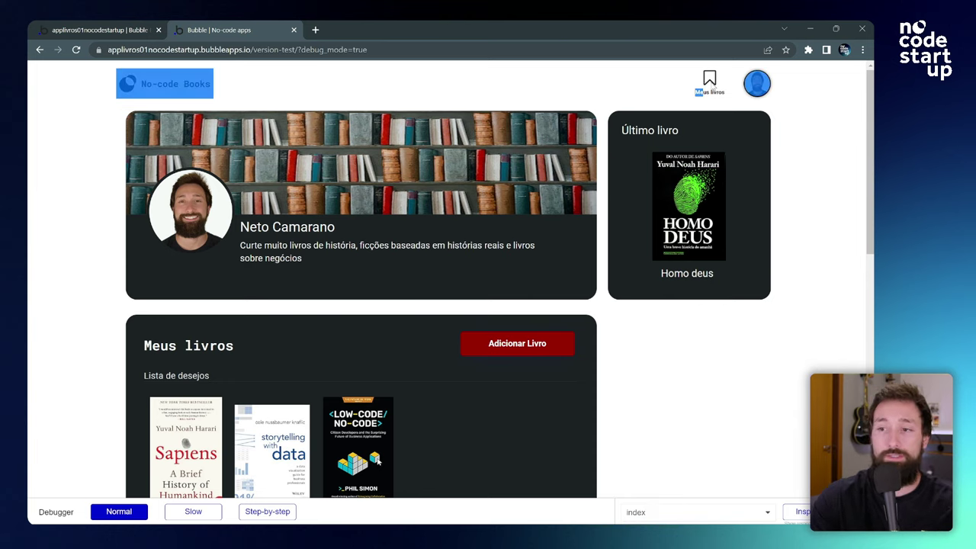
{"action": "double_click", "coordinate": [717, 91]}
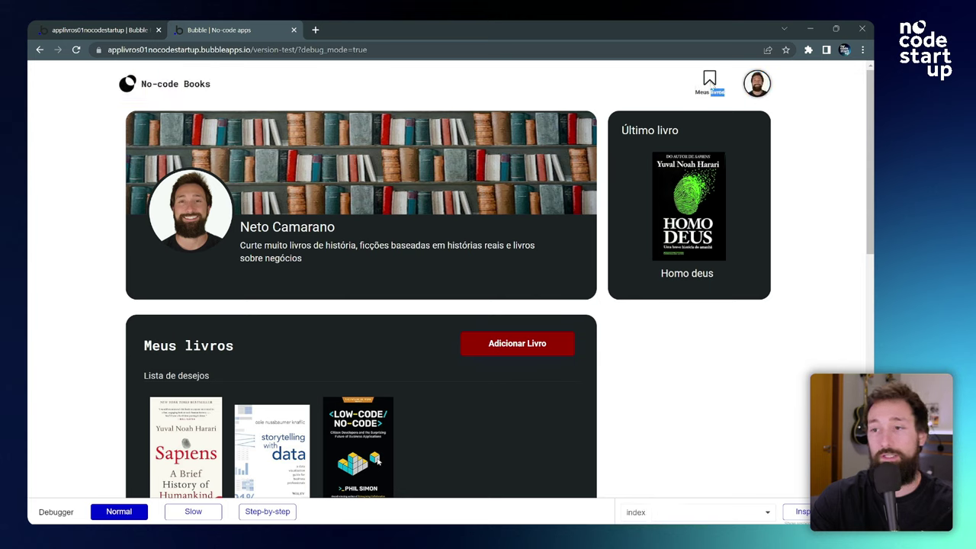
{"action": "double_click", "coordinate": [717, 91]}
{"action": "left_click", "coordinate": [646, 97]}
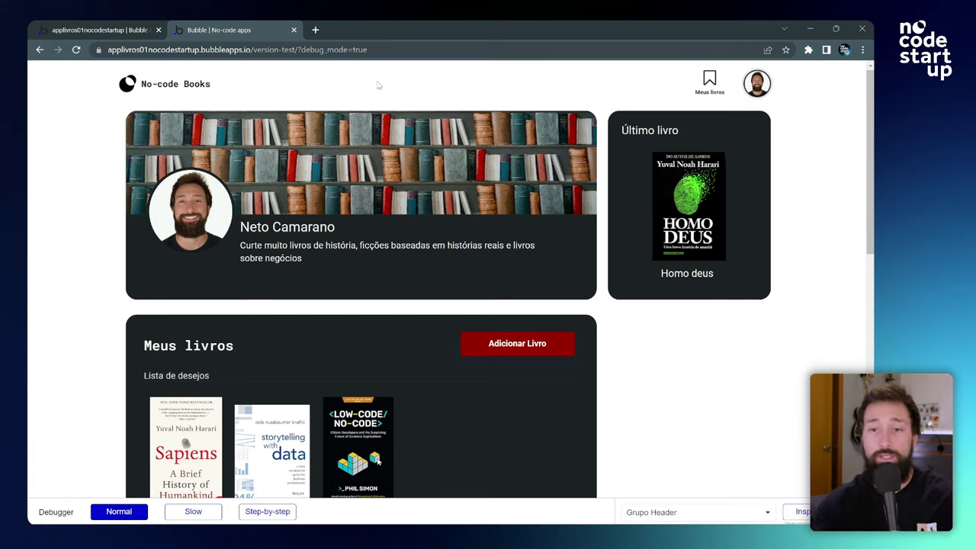
{"action": "left_click", "coordinate": [117, 96]}
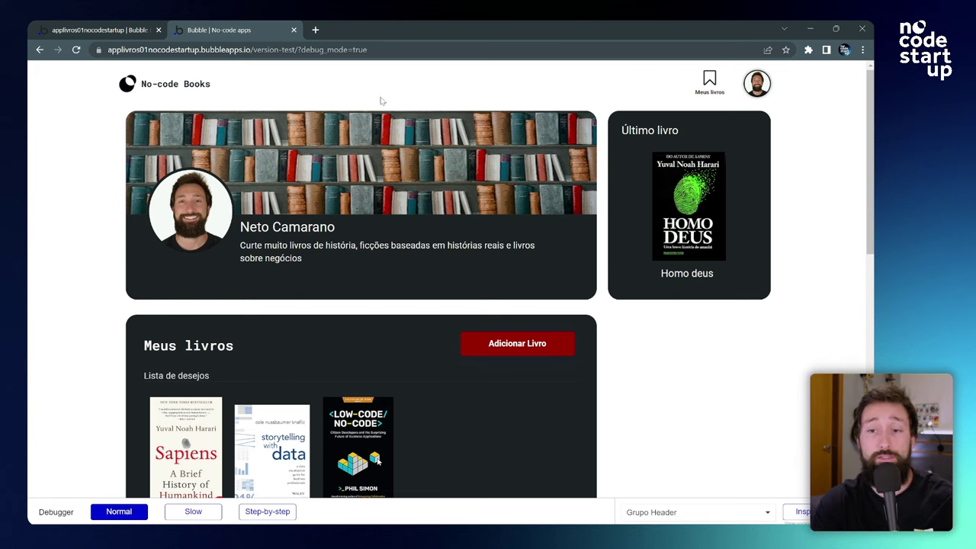
{"action": "left_click", "coordinate": [69, 26]}
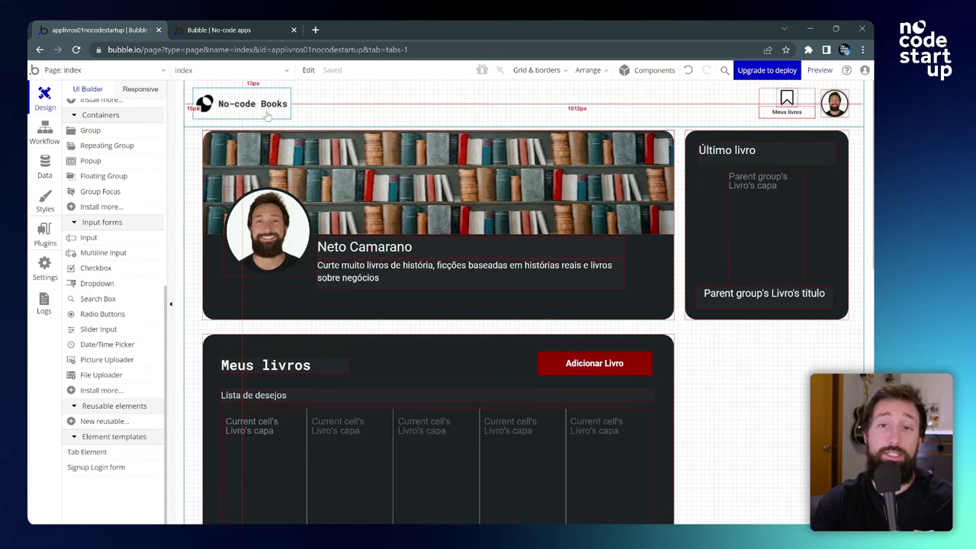
{"action": "left_click", "coordinate": [91, 73]}
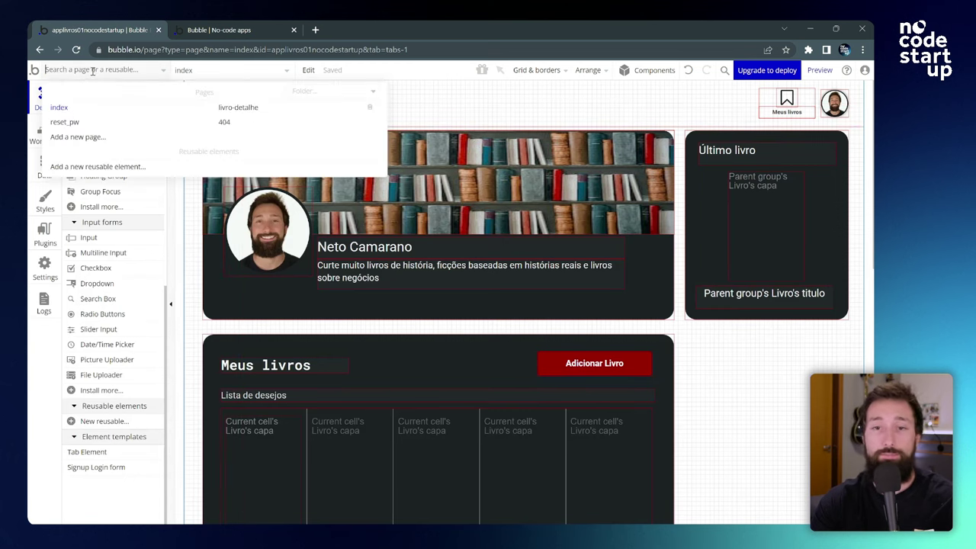
{"action": "left_click", "coordinate": [97, 167]}
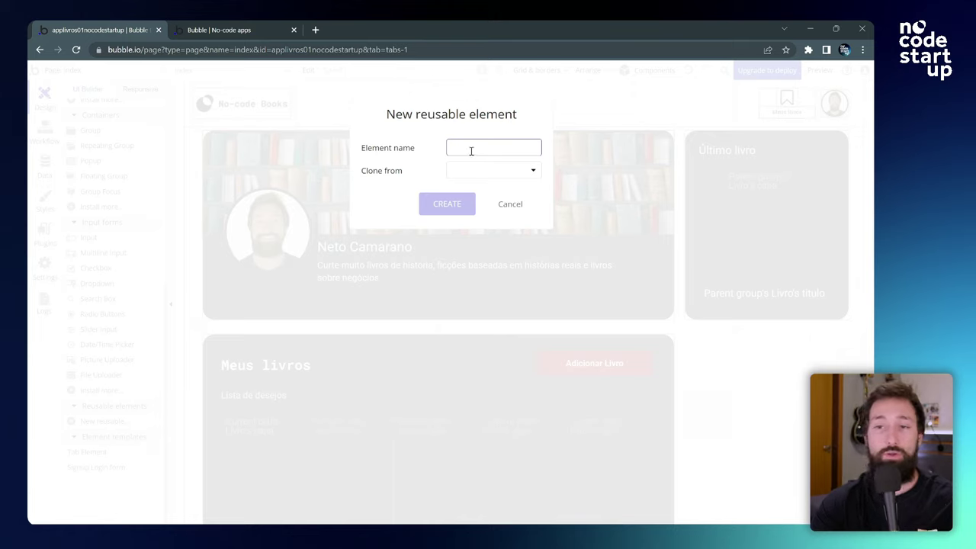
{"action": "left_click", "coordinate": [493, 171]}
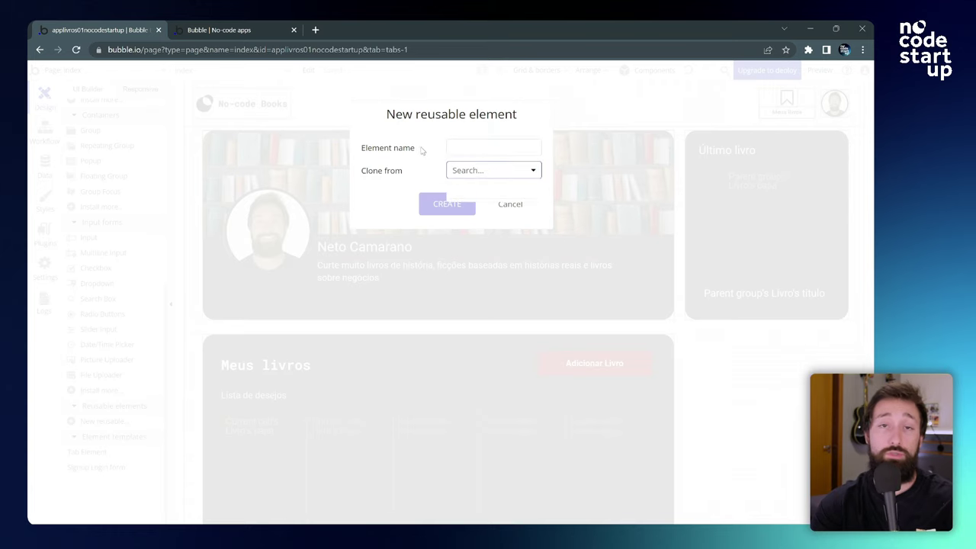
{"action": "left_click", "coordinate": [421, 149]}
{"action": "left_click", "coordinate": [509, 205]}
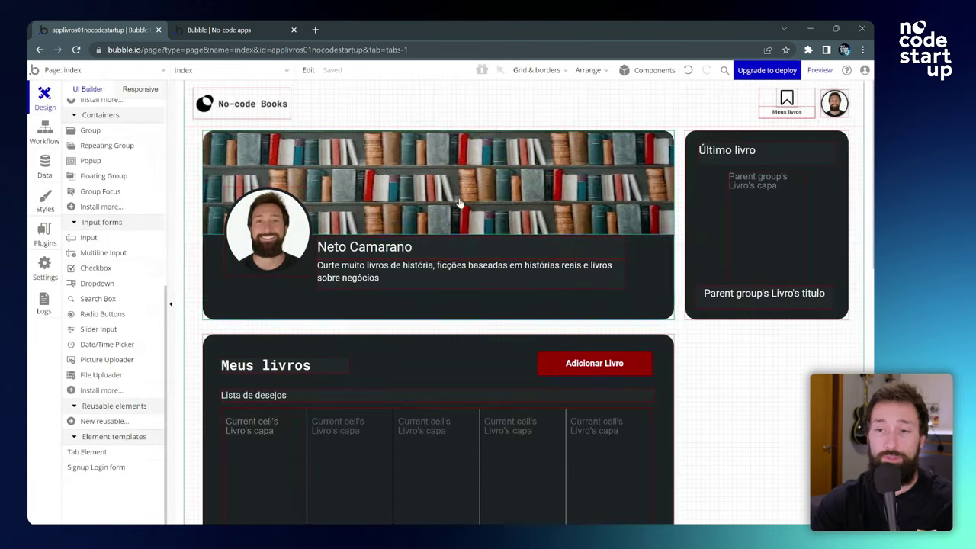
{"action": "left_click", "coordinate": [97, 424]}
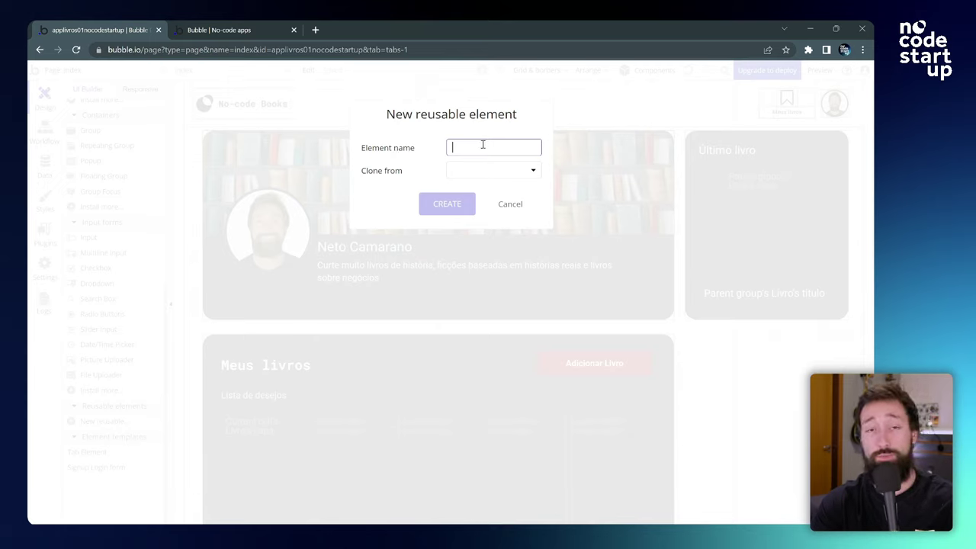
{"action": "left_click", "coordinate": [510, 205]}
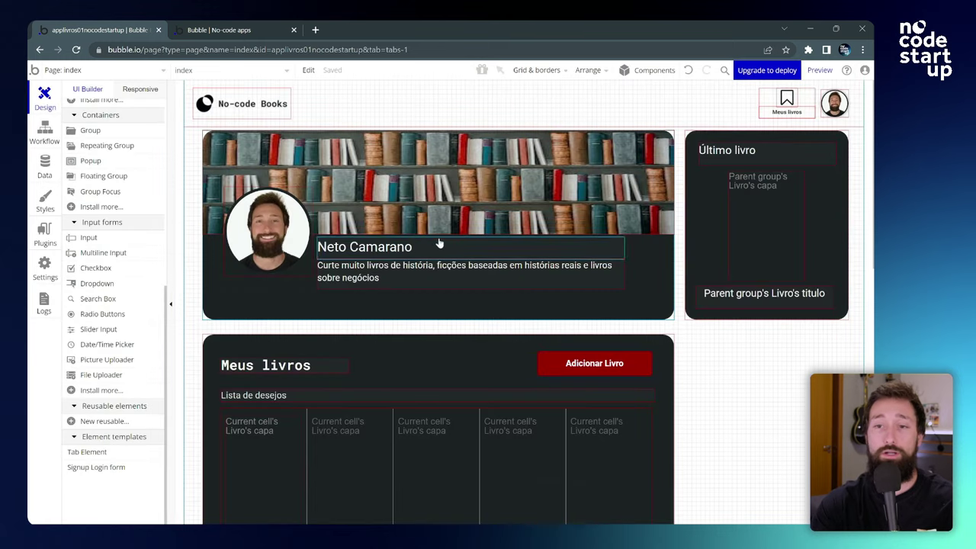
Step: Convert the Grupo Header on the index page to a reusable element named Header
{"action": "left_click", "coordinate": [387, 100]}
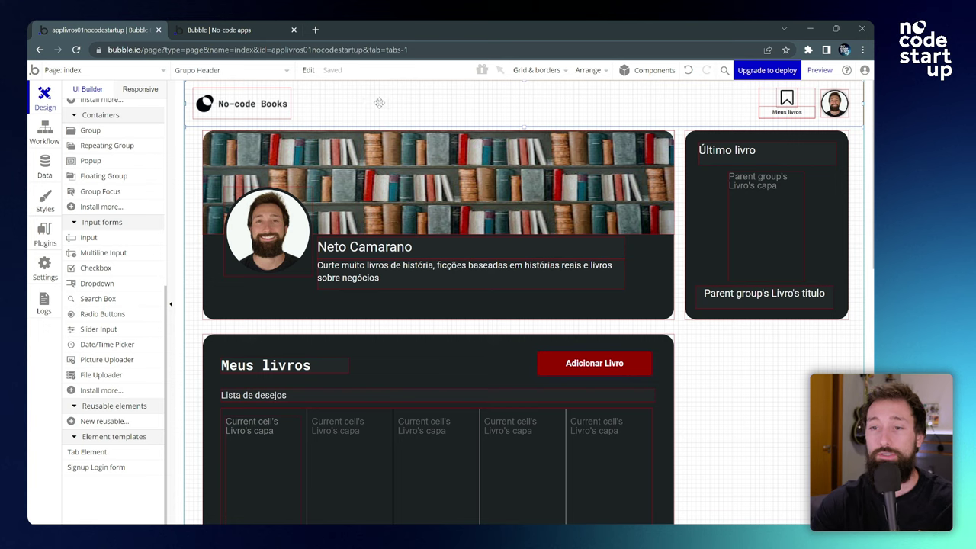
{"action": "right_click", "coordinate": [395, 99]}
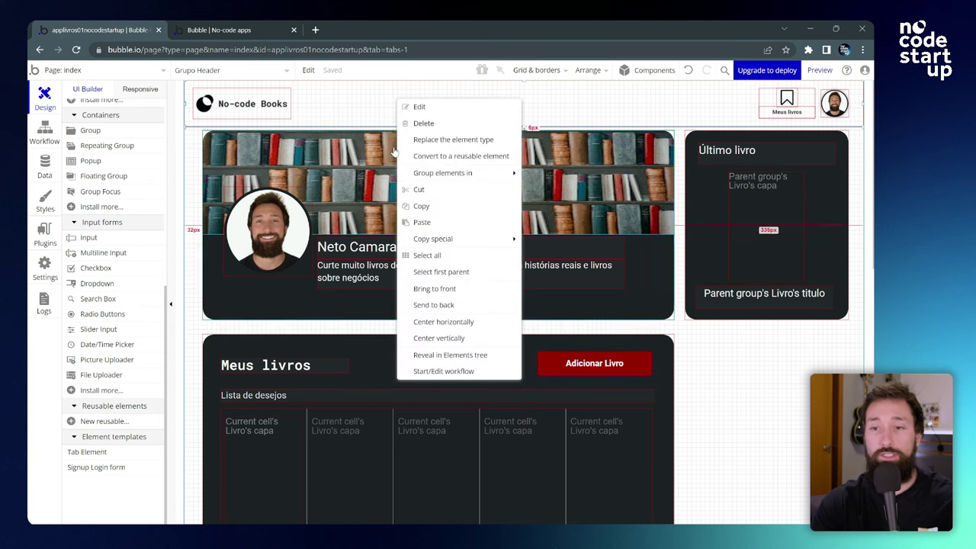
{"action": "left_click", "coordinate": [449, 158]}
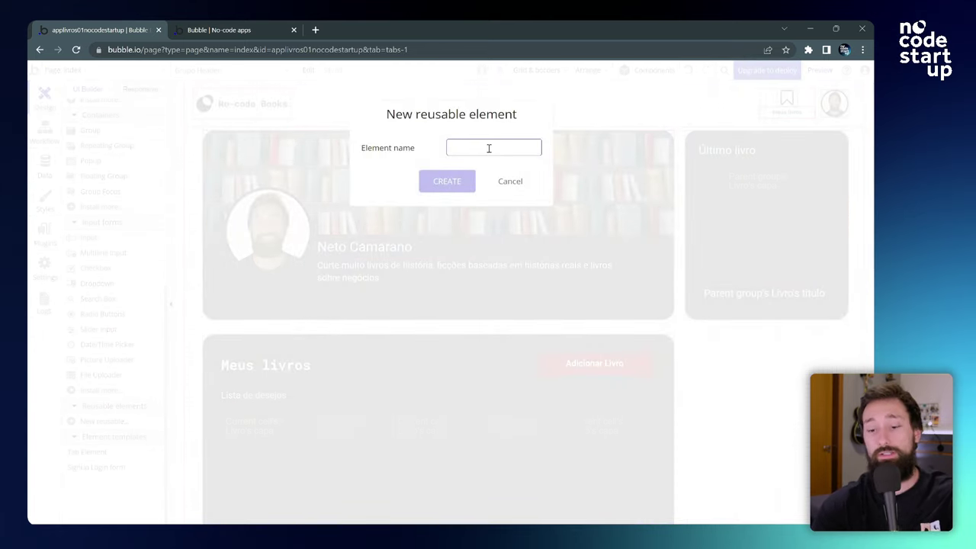
{"action": "type", "text": "Header"}
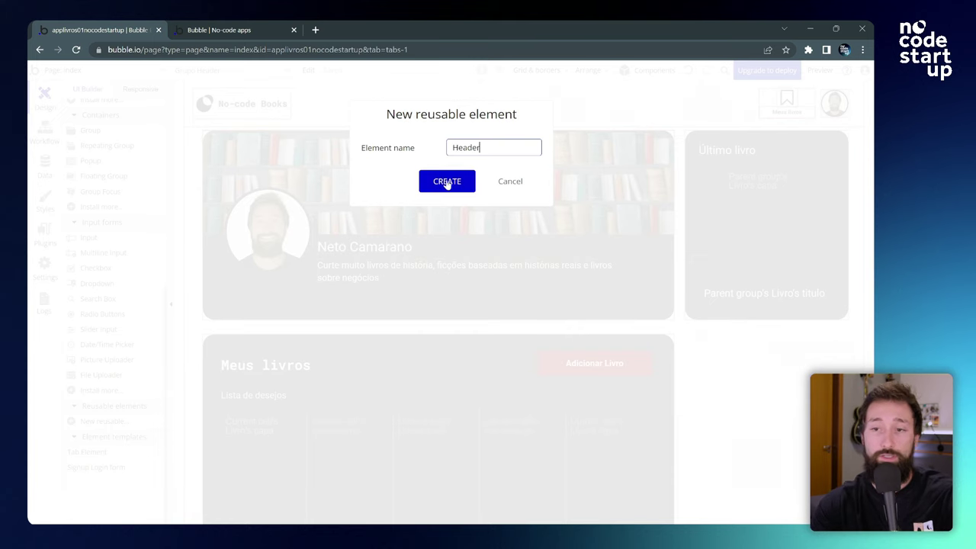
{"action": "left_click", "coordinate": [447, 182]}
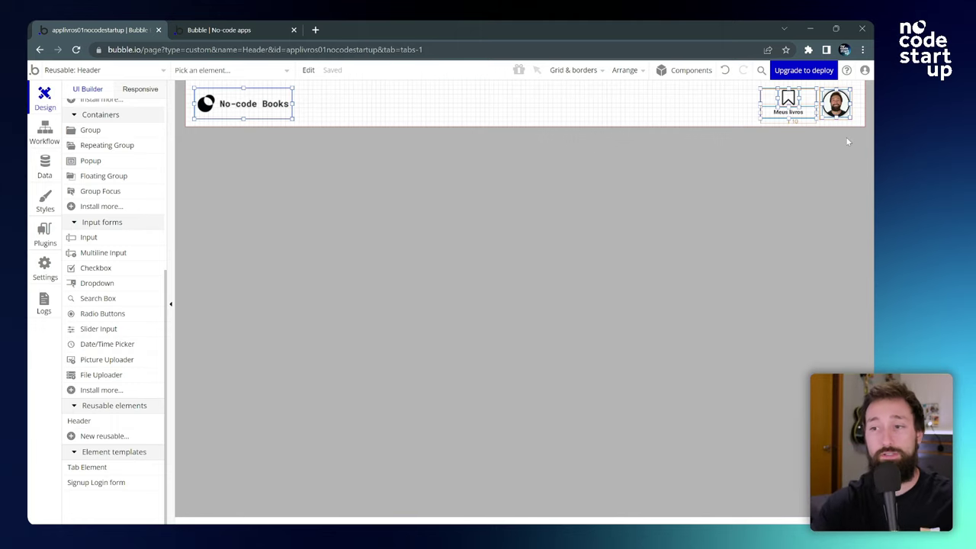
Step: Create a click workflow for Grupo Menu Header Meus Livros in the Header reusable element
{"action": "left_click", "coordinate": [800, 119]}
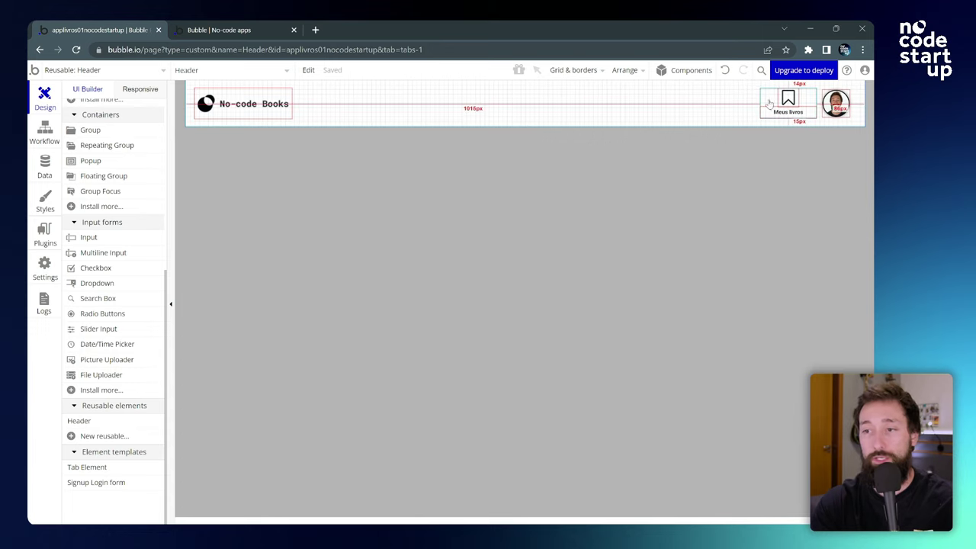
{"action": "double_click", "coordinate": [807, 101]}
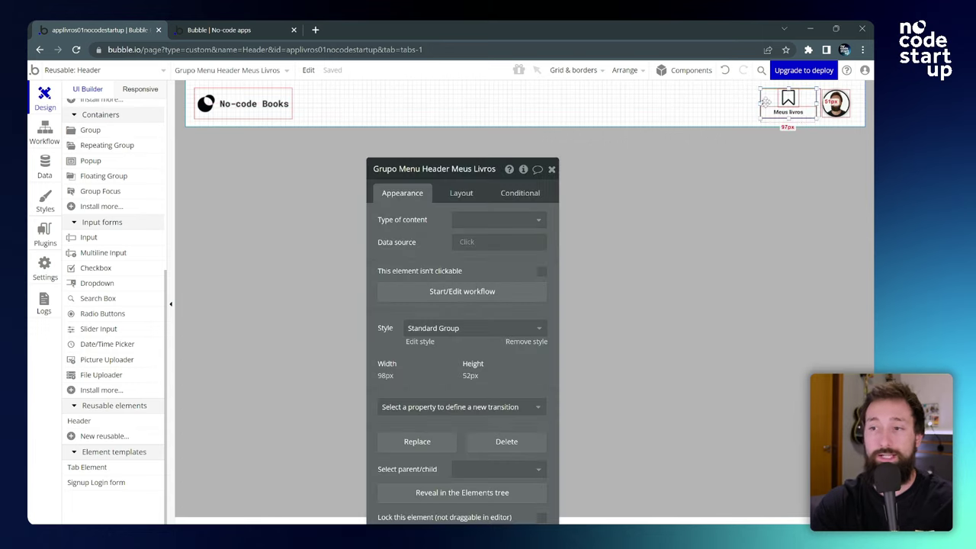
{"action": "left_click_drag", "start_coordinate": [488, 183], "coordinate": [478, 155]}
{"action": "left_click", "coordinate": [465, 239]}
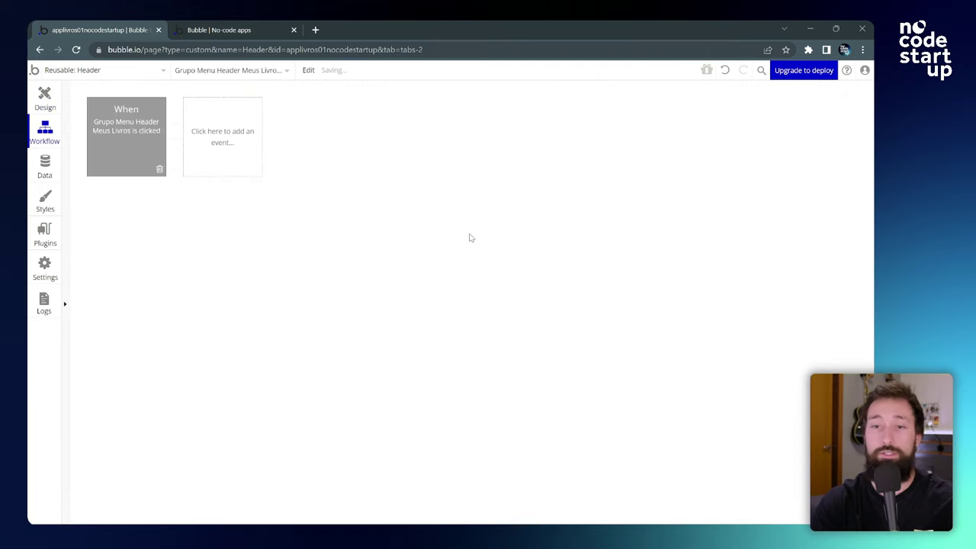
Step: Add a Go to page action with destination index to the Meus Livros workflow and close its properties
{"action": "mouse_move", "coordinate": [145, 277]}
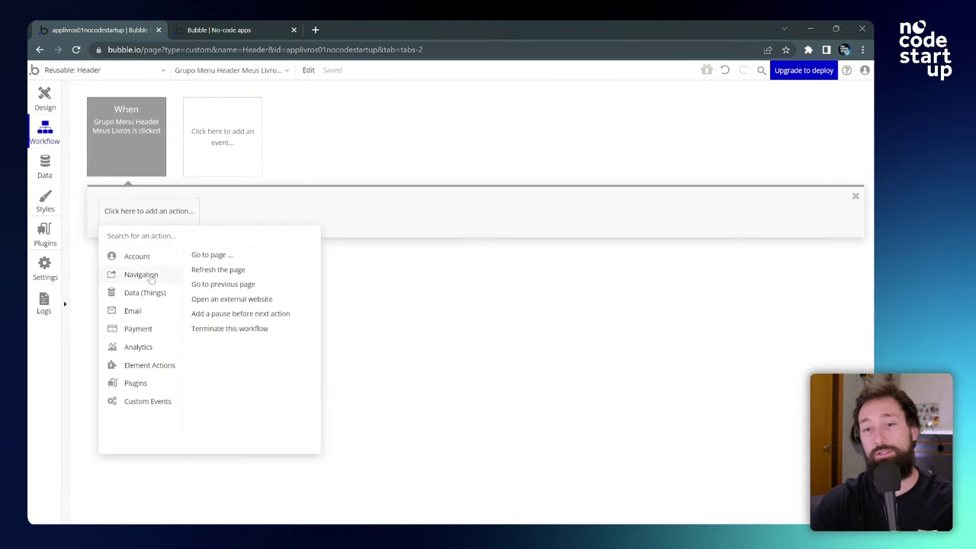
{"action": "left_click", "coordinate": [202, 258]}
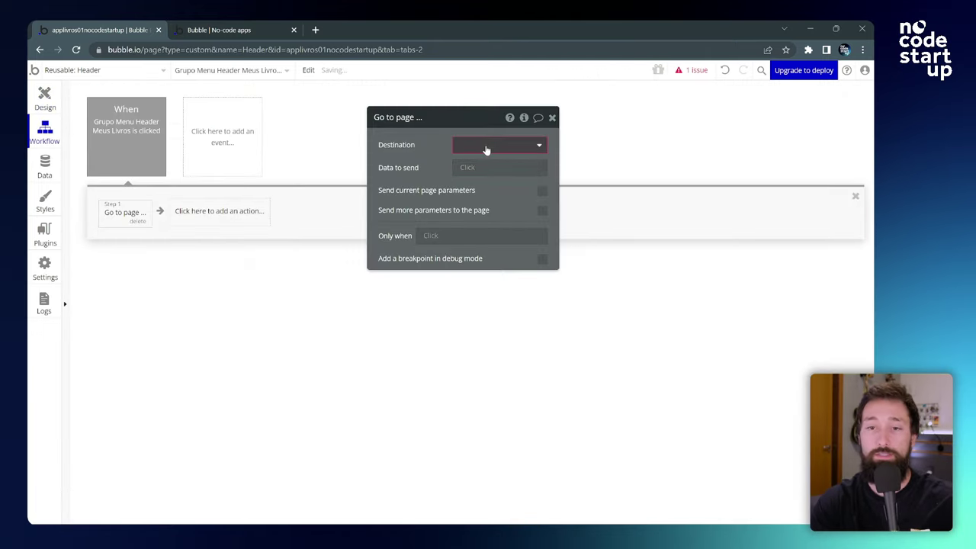
{"action": "left_click", "coordinate": [486, 145]}
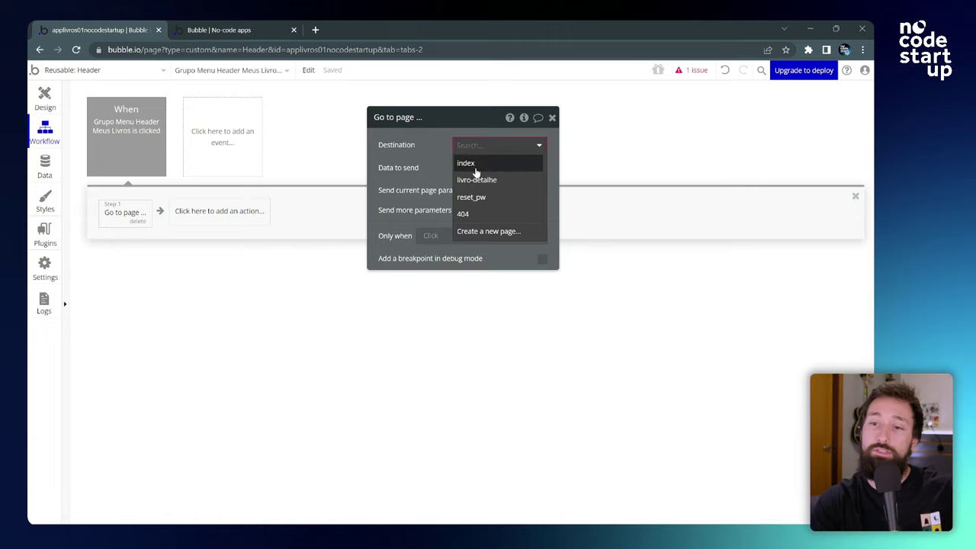
{"action": "left_click", "coordinate": [467, 163]}
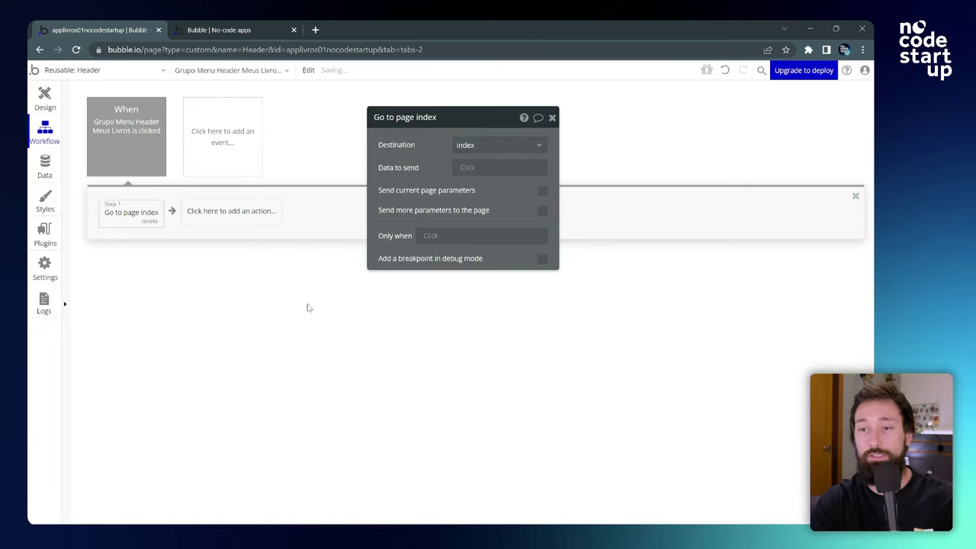
{"action": "left_click", "coordinate": [553, 117]}
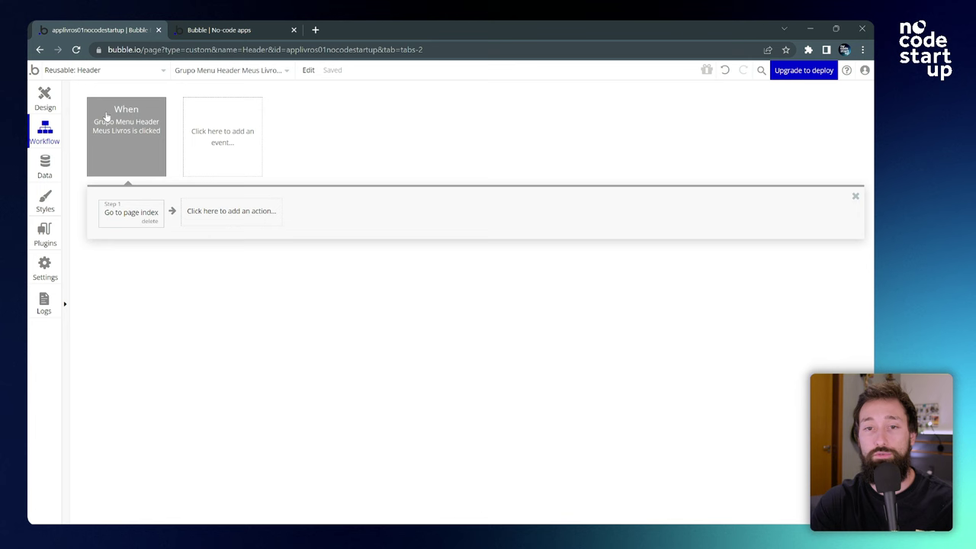
Step: Leave the Header element's workflow, close the Meus Livros group's properties, and open the index page for design
{"action": "left_click", "coordinate": [45, 100]}
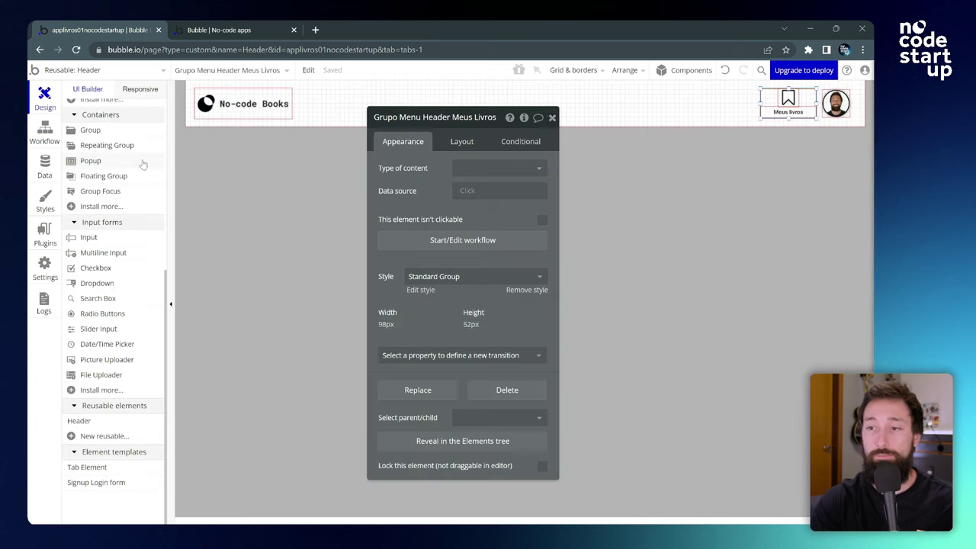
{"action": "left_click", "coordinate": [552, 119]}
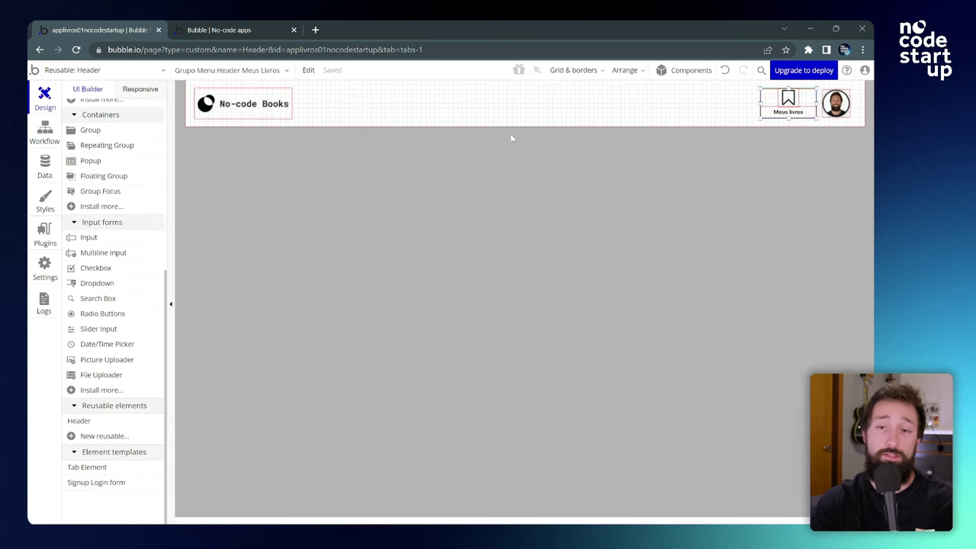
{"action": "left_click", "coordinate": [109, 73]}
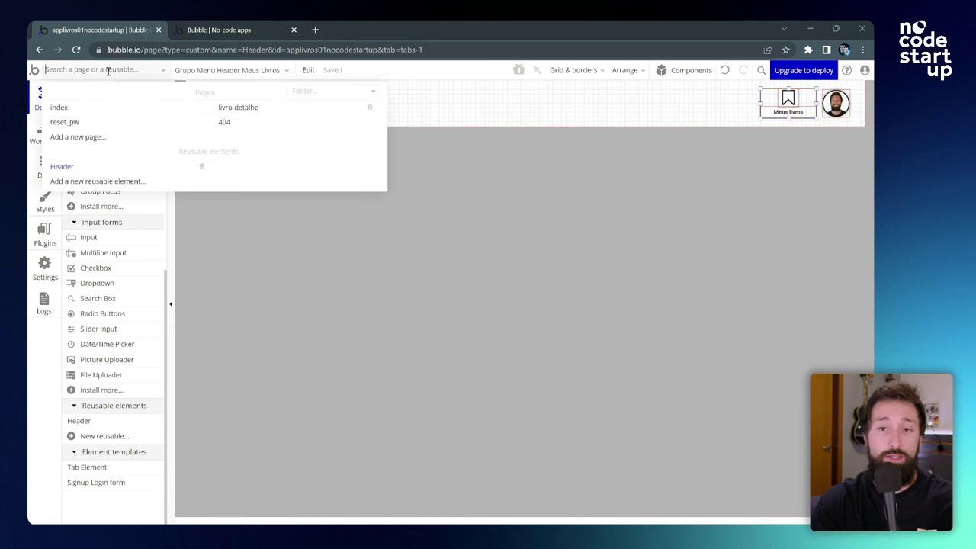
{"action": "left_click", "coordinate": [77, 111]}
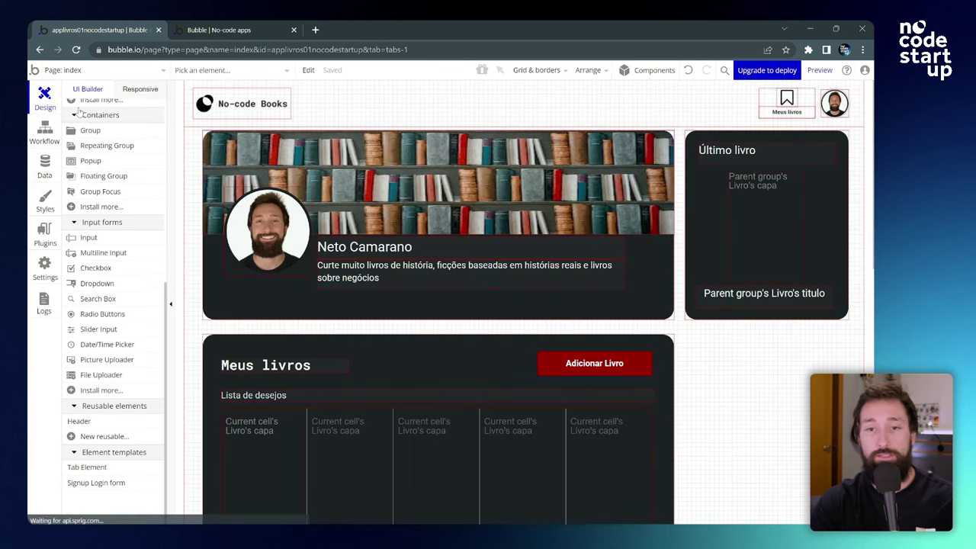
Step: Place the Header reusable element on the index page directly below the old Grupo Header, aligned to the full page width
{"action": "left_click", "coordinate": [413, 114]}
{"action": "scroll", "coordinate": [126, 307], "scroll_direction": "down", "scroll_amount": 1}
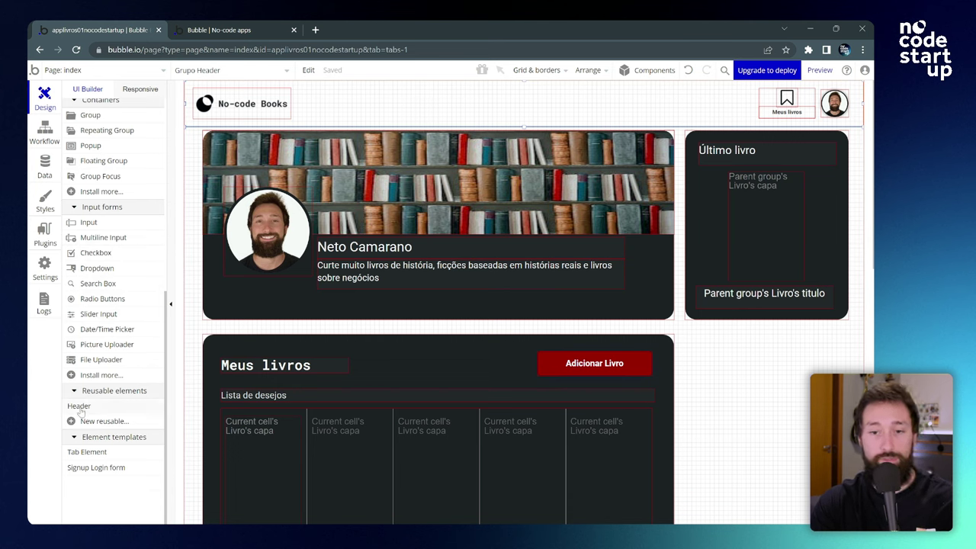
{"action": "mouse_move", "coordinate": [84, 411]}
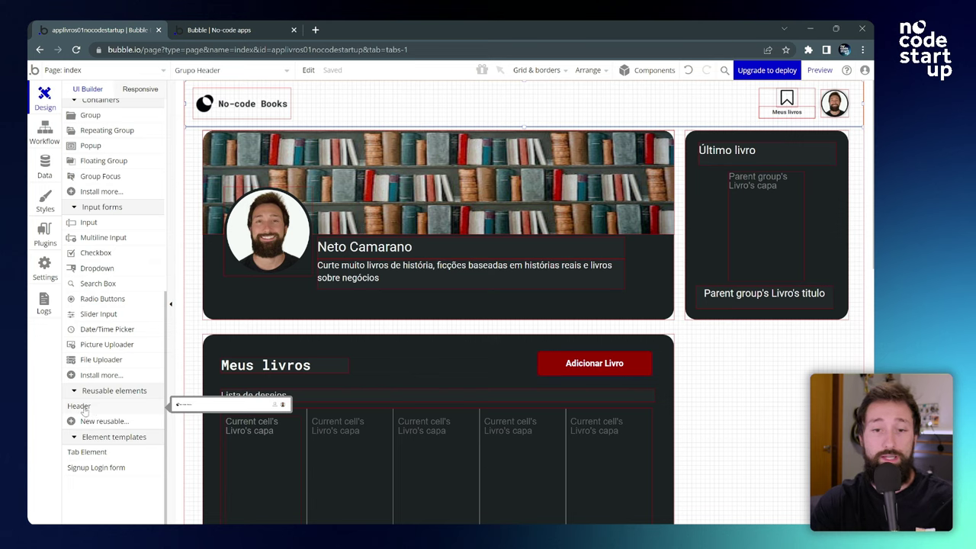
{"action": "left_click_drag", "start_coordinate": [84, 411], "coordinate": [350, 140]}
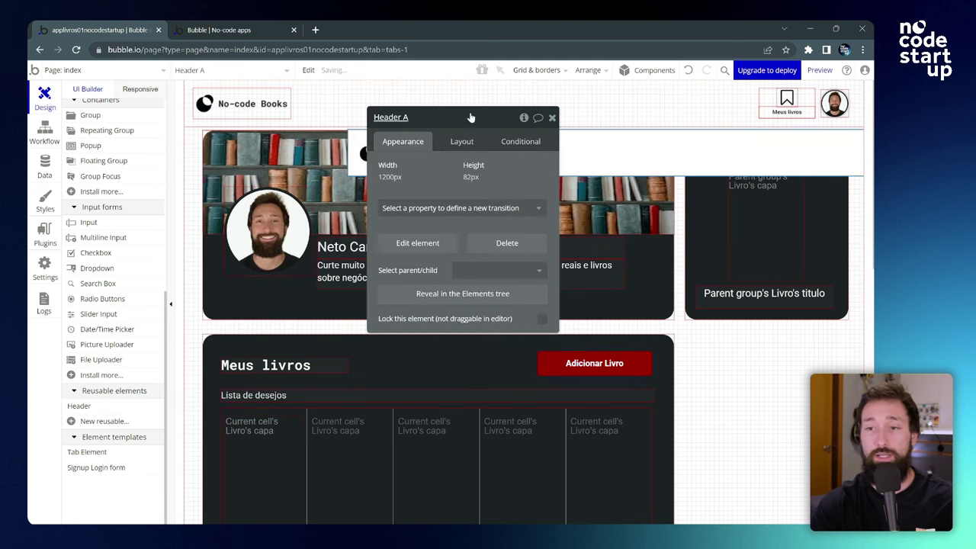
{"action": "left_click_drag", "start_coordinate": [628, 142], "coordinate": [512, 145]}
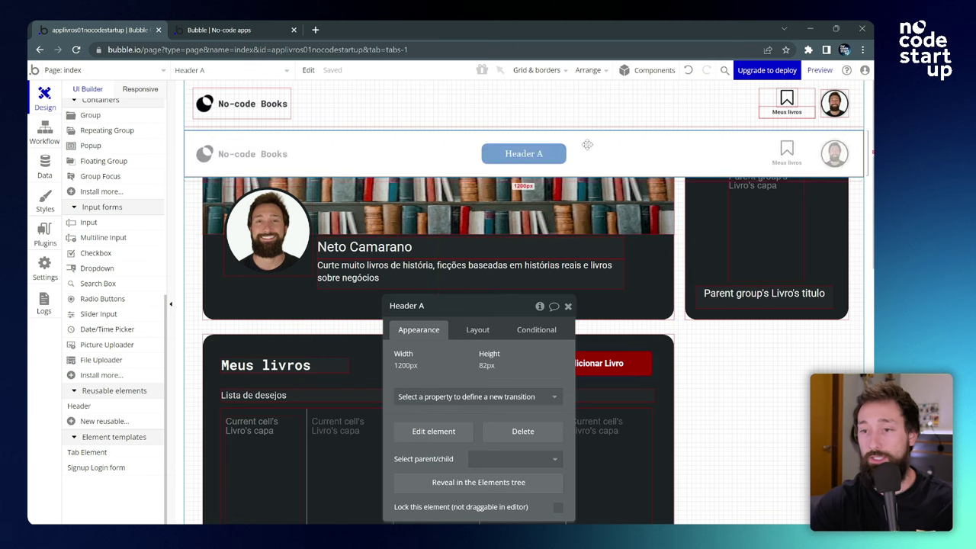
{"action": "left_click_drag", "start_coordinate": [490, 309], "coordinate": [363, 193]}
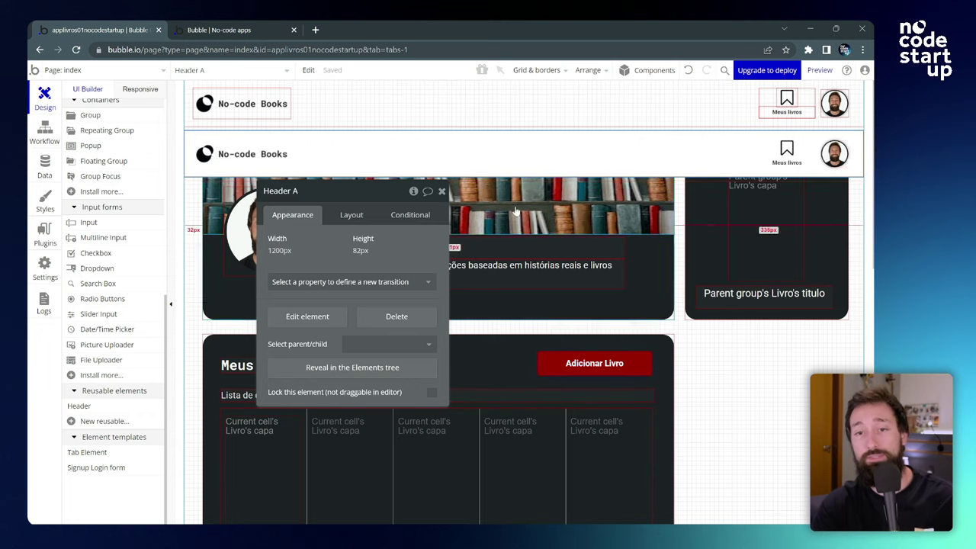
Step: Open the Header reusable element for editing from its placed instance, and return to the index page
{"action": "left_click", "coordinate": [306, 317]}
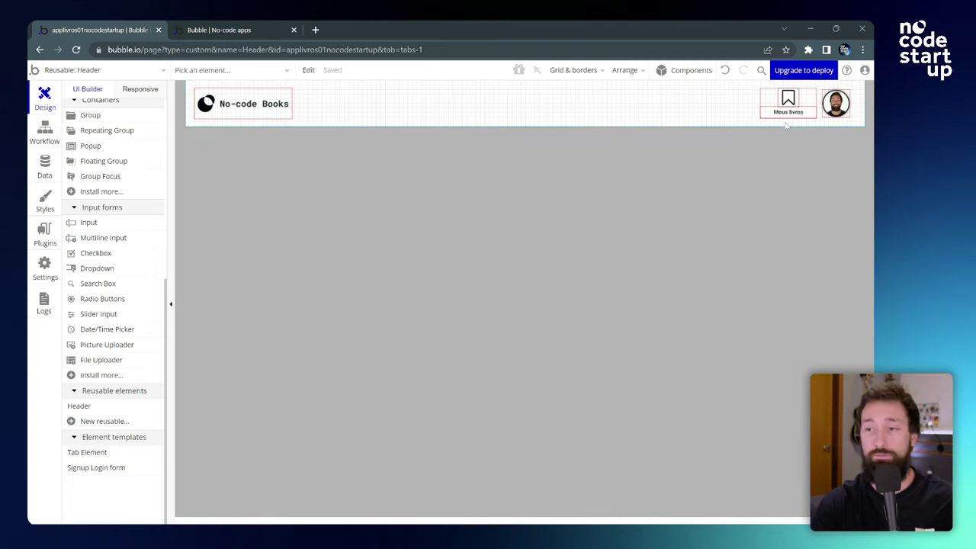
{"action": "left_click", "coordinate": [140, 71]}
{"action": "left_click", "coordinate": [66, 109]}
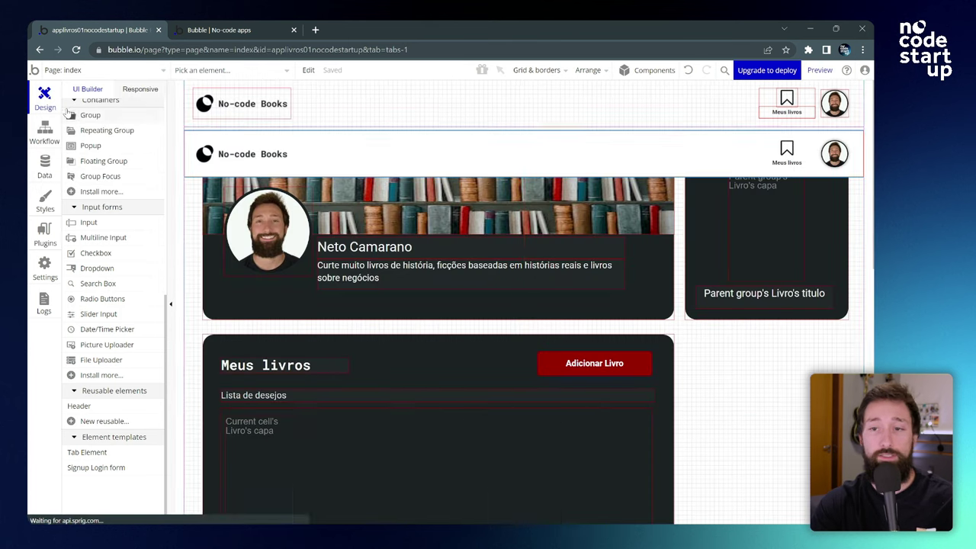
Step: Delete the old Grupo Header from the index page and move Header A into its place at the page's upper edge
{"action": "double_click", "coordinate": [429, 106]}
{"action": "key", "text": "Delete"}
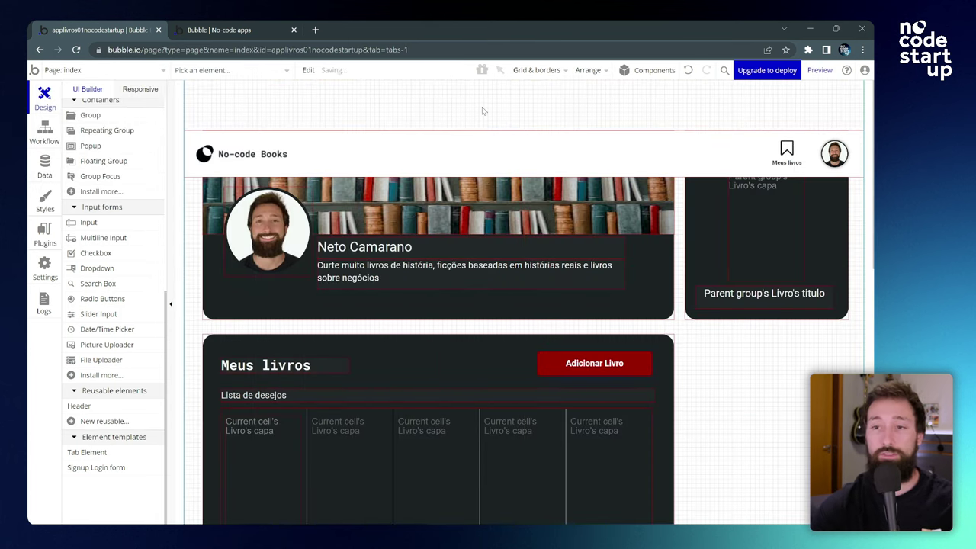
{"action": "left_click_drag", "start_coordinate": [438, 162], "coordinate": [435, 108]}
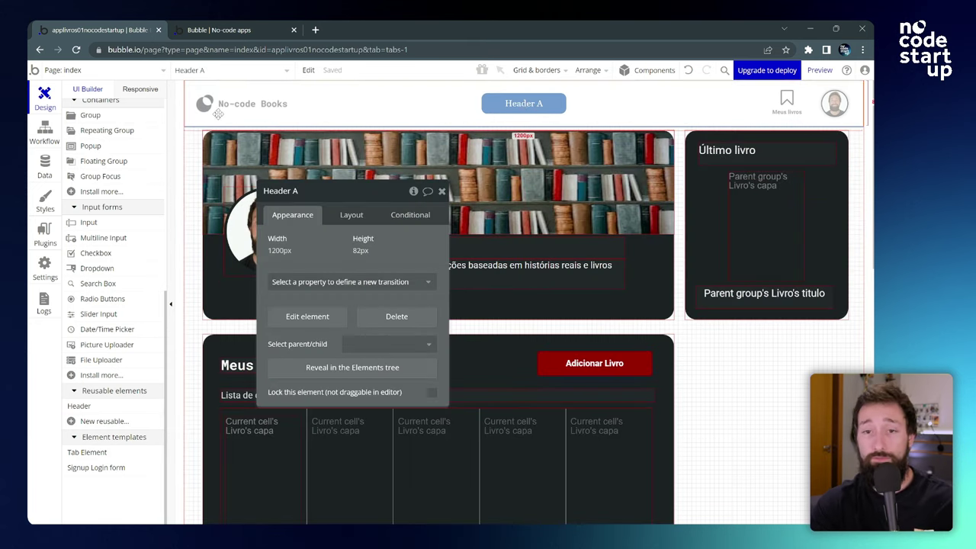
Step: Replace the old header group on the livro-detalhe page with the Header reusable element at the page's upper edge
{"action": "left_click", "coordinate": [121, 70]}
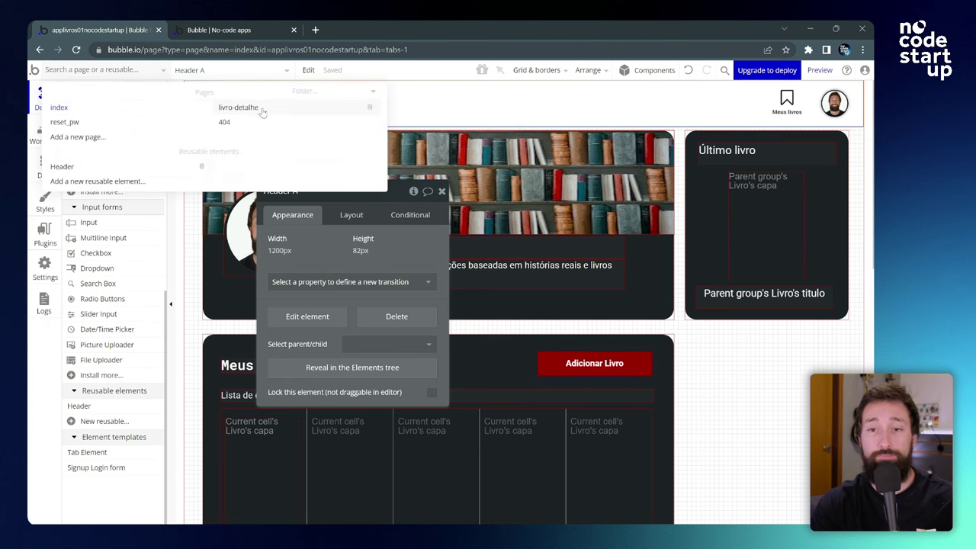
{"action": "left_click", "coordinate": [246, 110]}
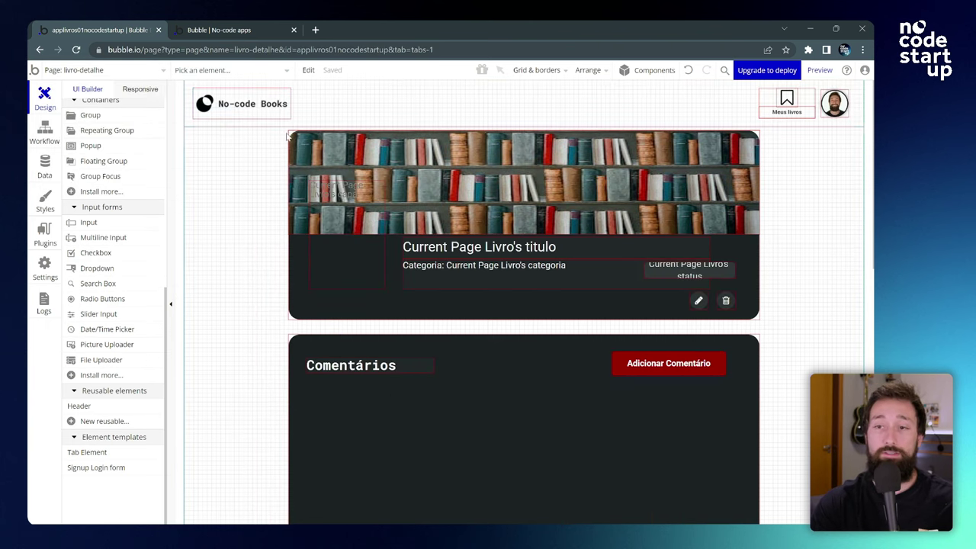
{"action": "double_click", "coordinate": [582, 94]}
{"action": "key", "text": "Delete"}
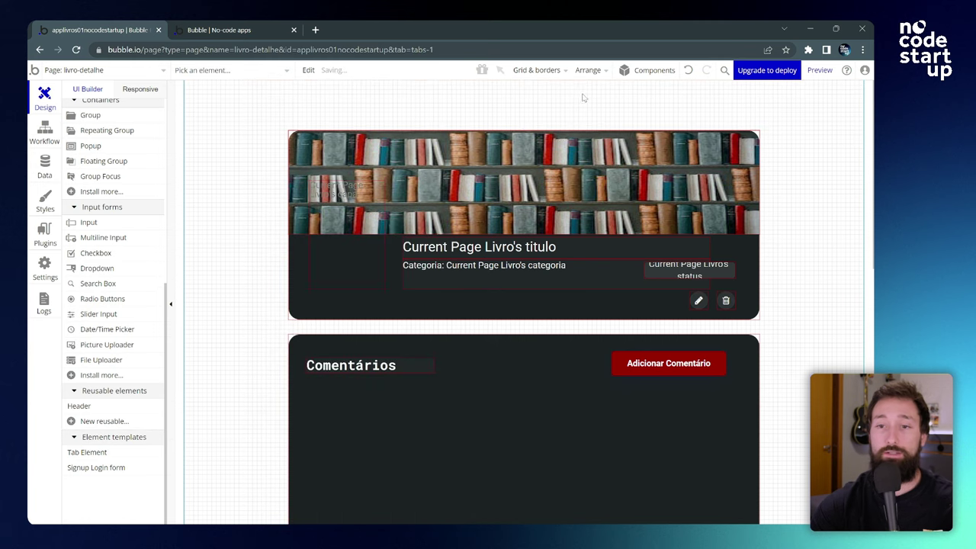
{"action": "left_click", "coordinate": [85, 411]}
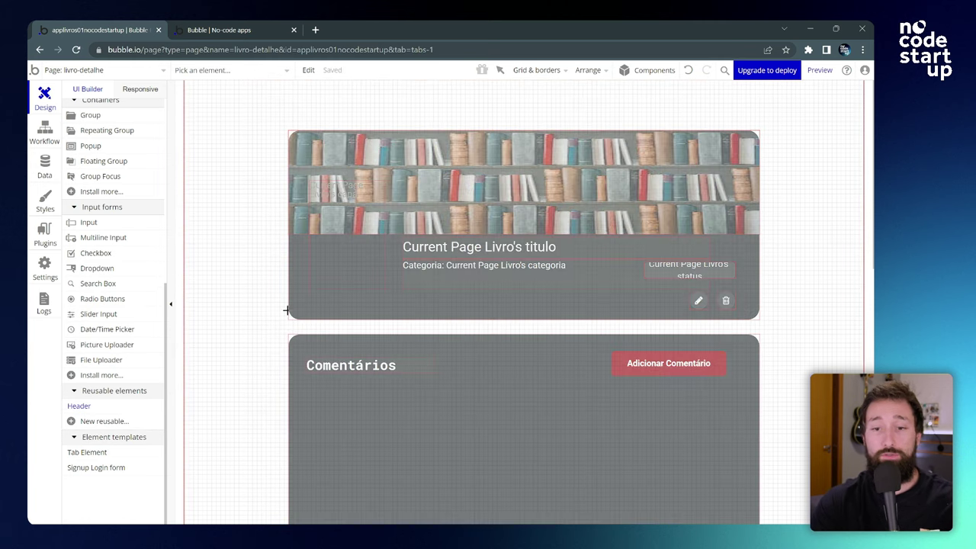
{"action": "mouse_move", "coordinate": [203, 86]}
{"action": "left_mouse_down"}
{"action": "mouse_move", "coordinate": [517, 115]}
{"action": "mouse_move", "coordinate": [696, 117]}
{"action": "left_mouse_up"}
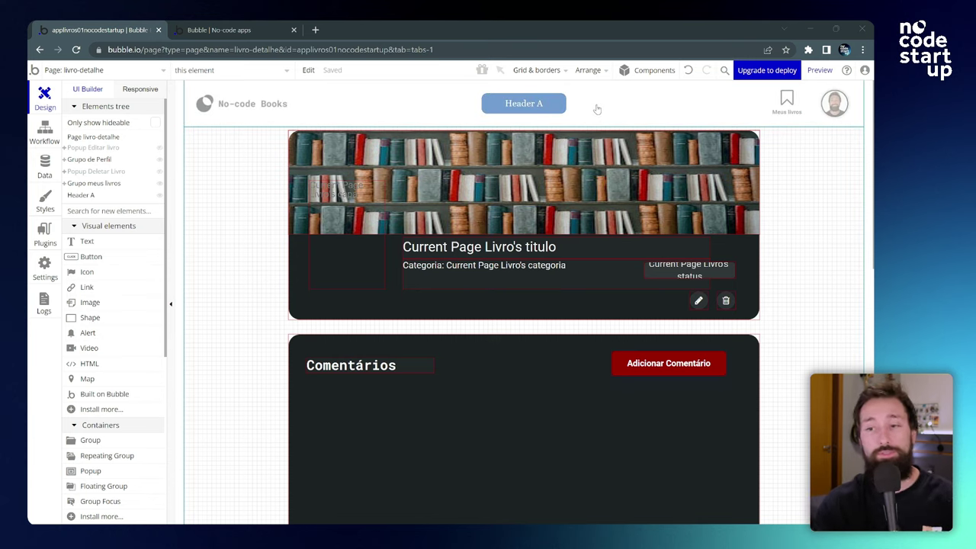
Step: Convert Popup Editar livro on the livro-detalhe page to a reusable element named Popup livro
{"action": "left_click", "coordinate": [94, 147]}
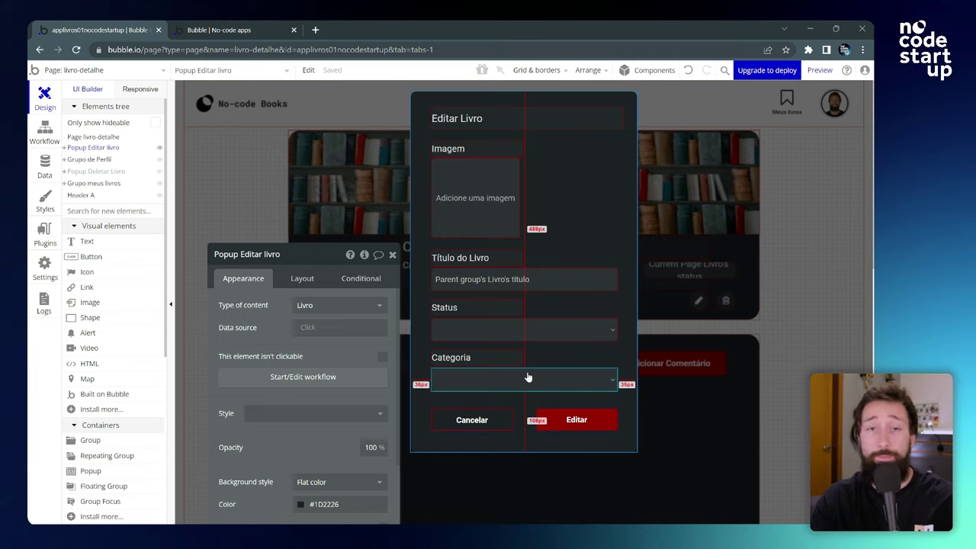
{"action": "right_click", "coordinate": [545, 175]}
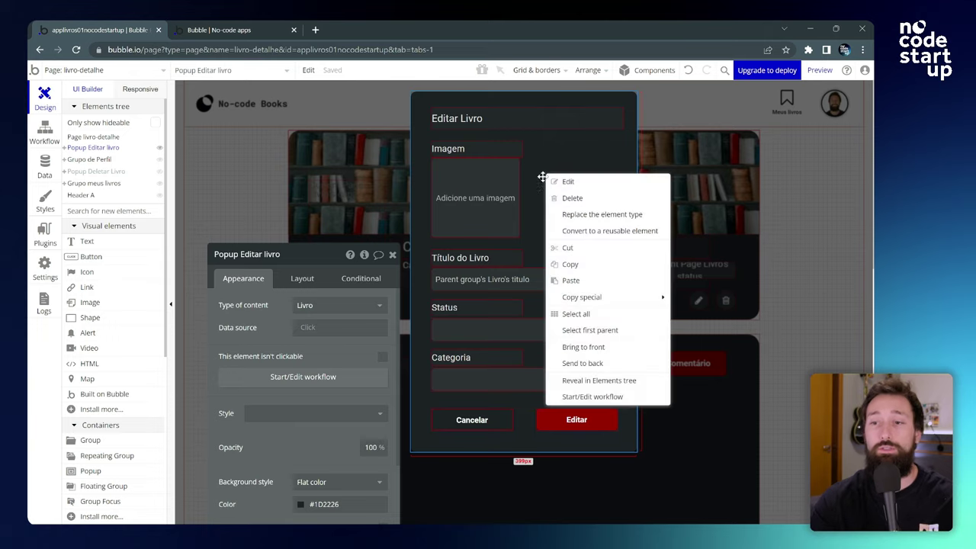
{"action": "left_click", "coordinate": [610, 233]}
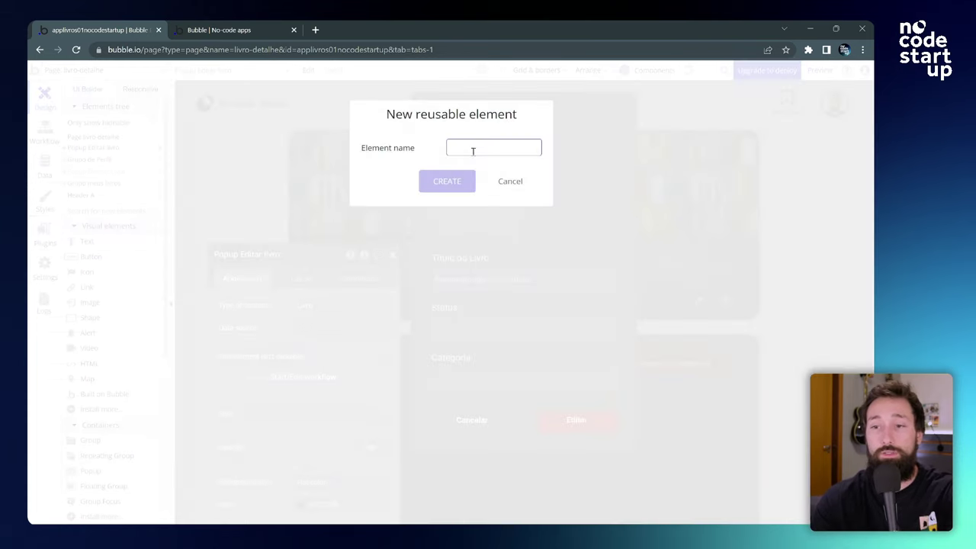
{"action": "type", "text": "Popup livro"}
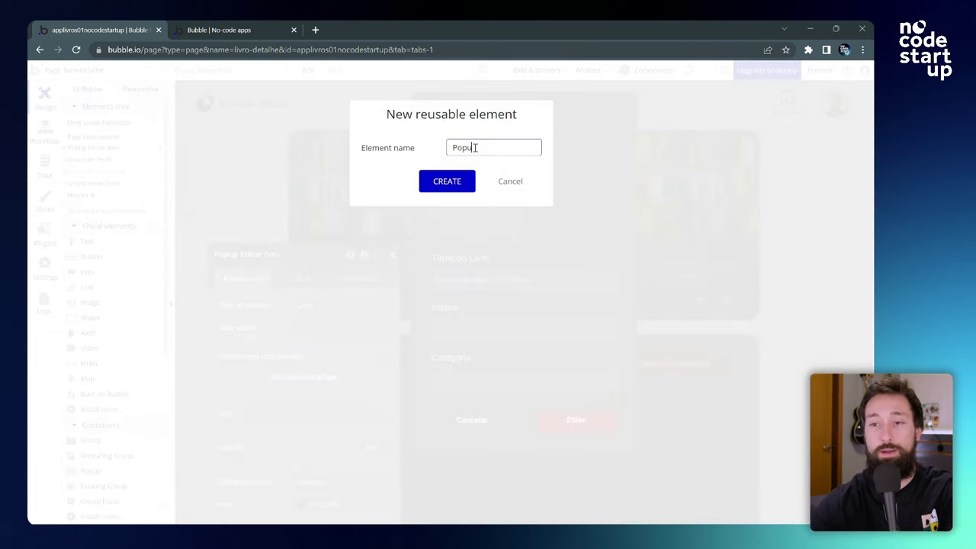
{"action": "left_click", "coordinate": [448, 183]}
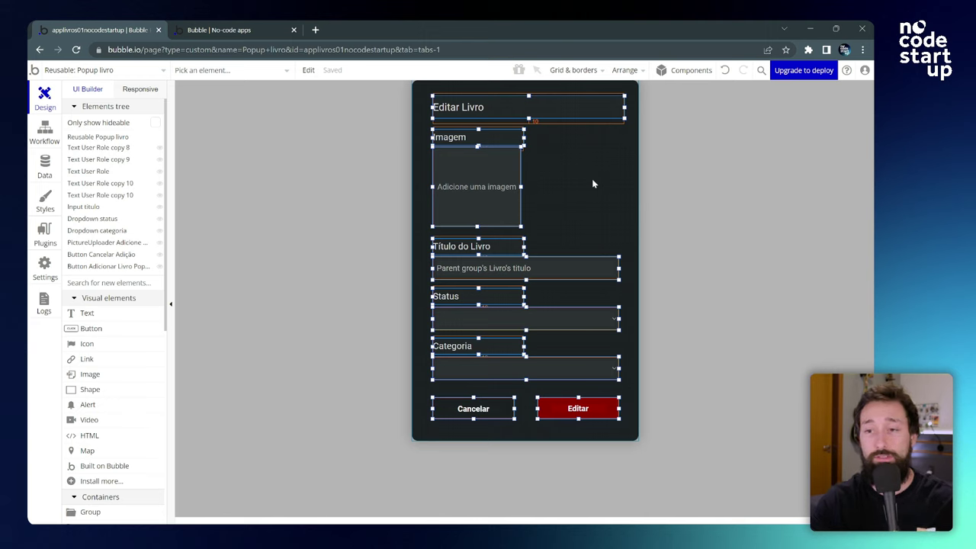
Step: Examine the properties of the Popup livro element, its Editar Livro title and its Editar button
{"action": "double_click", "coordinate": [592, 180]}
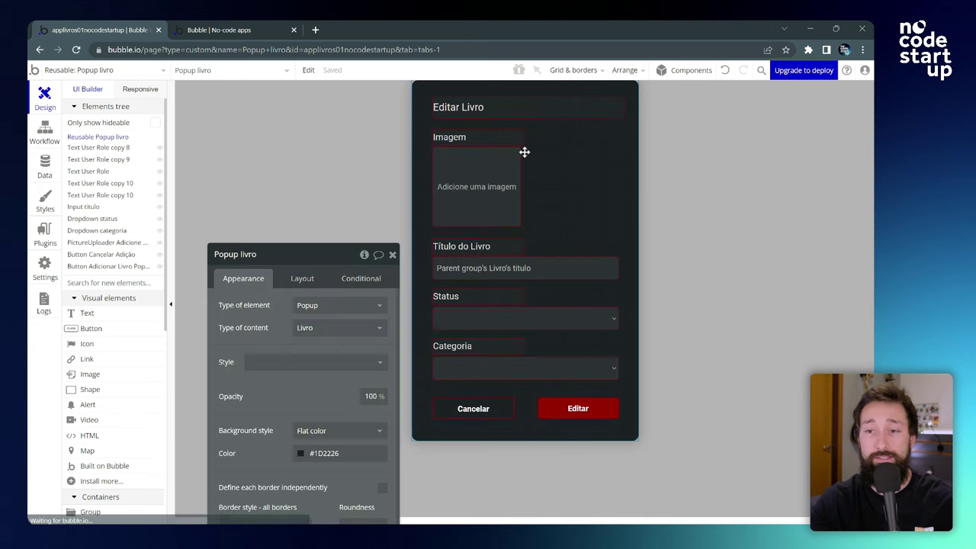
{"action": "left_click", "coordinate": [463, 106]}
{"action": "left_click", "coordinate": [598, 407]}
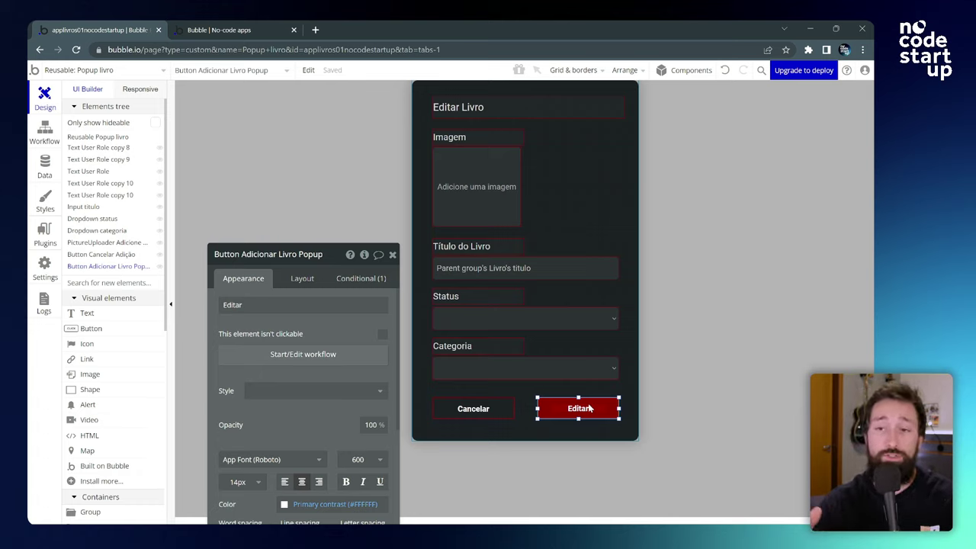
{"action": "left_click", "coordinate": [599, 214]}
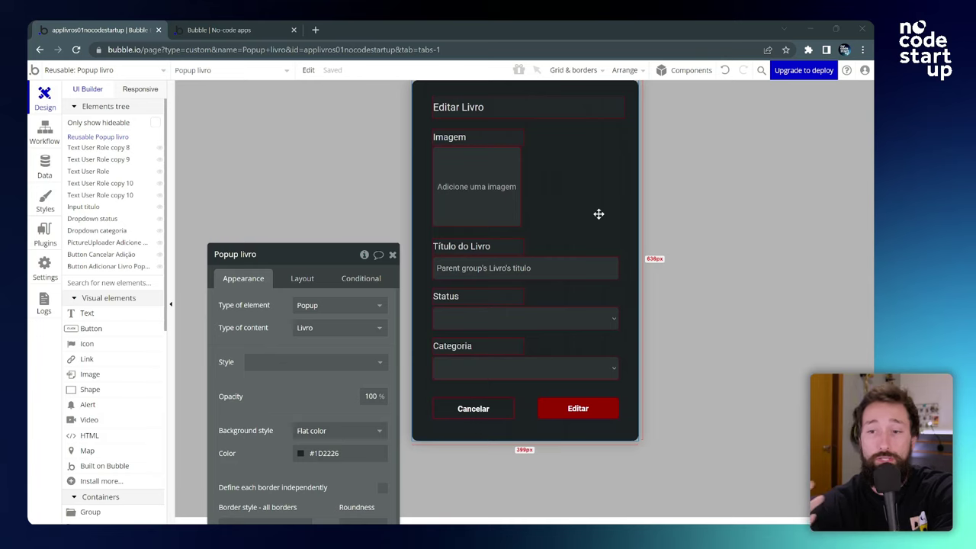
{"action": "left_click", "coordinate": [496, 104]}
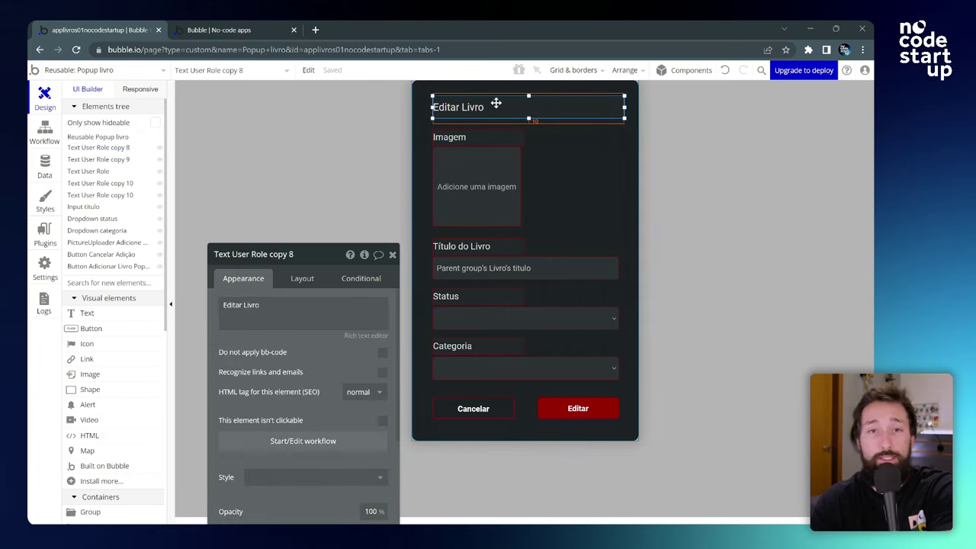
{"action": "left_click", "coordinate": [584, 408]}
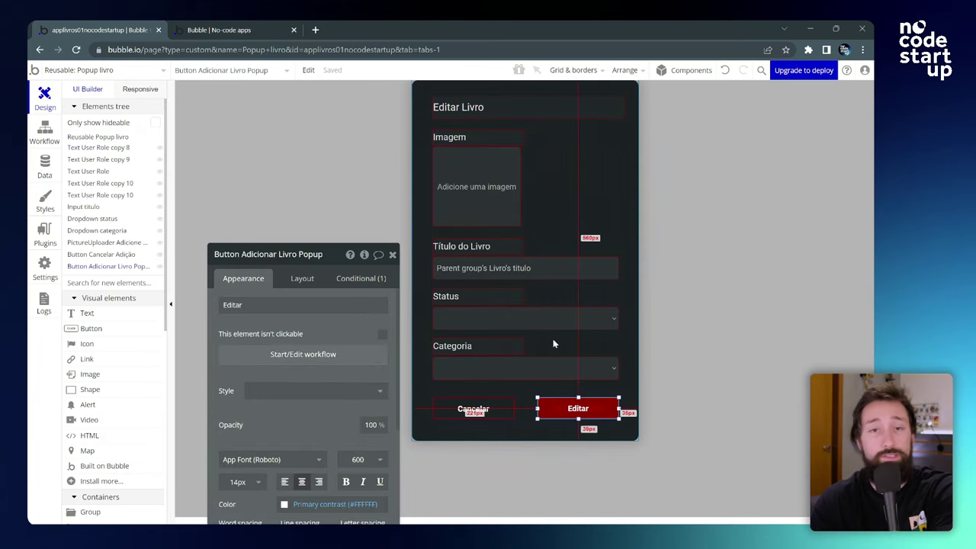
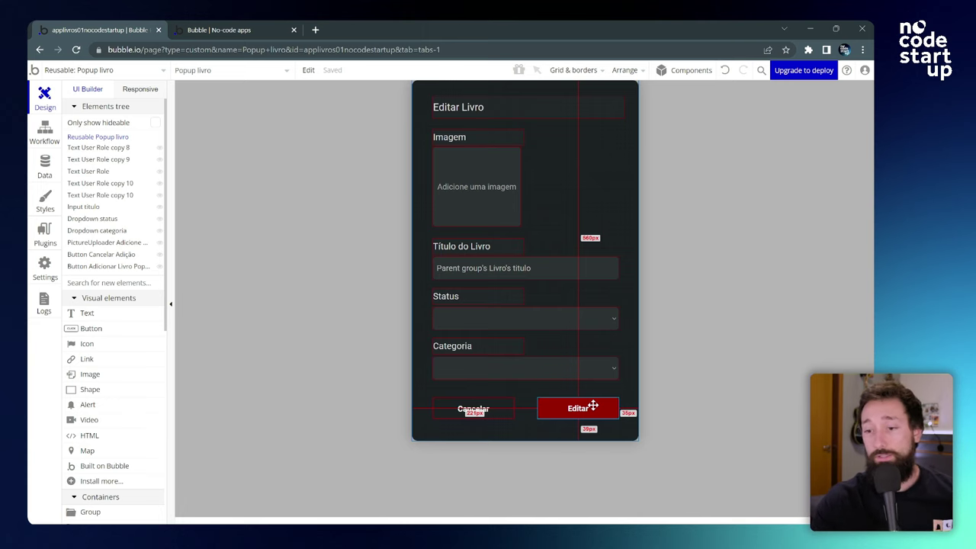
Step: Open the Editar button's click workflow in Popup livro and examine its event properties, including the Only when condition
{"action": "double_click", "coordinate": [594, 406]}
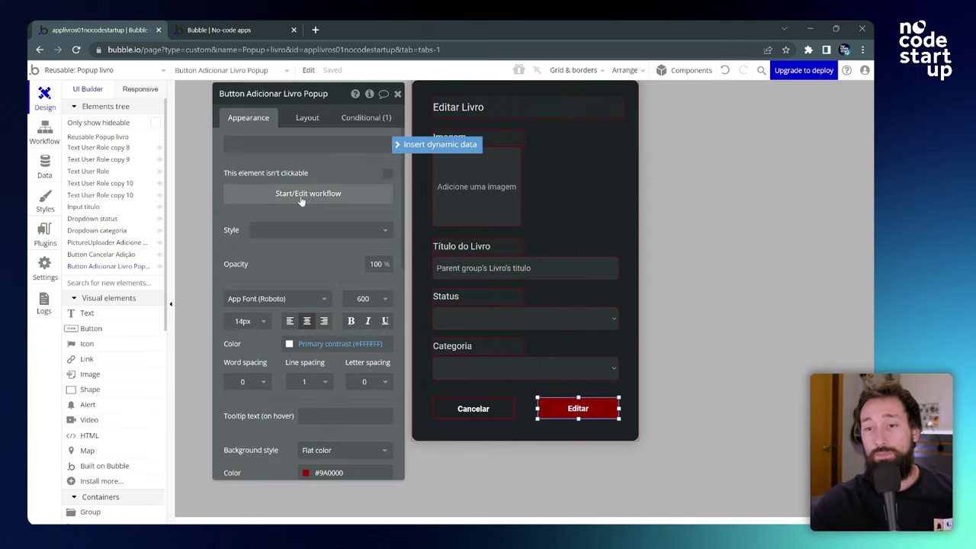
{"action": "left_click", "coordinate": [301, 195]}
{"action": "left_click_drag", "start_coordinate": [273, 104], "coordinate": [145, 297]}
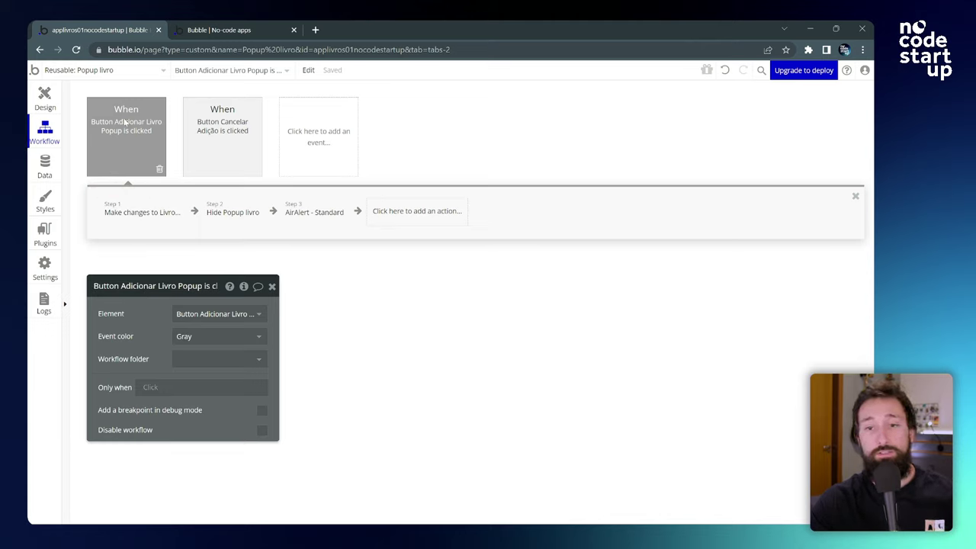
{"action": "left_click", "coordinate": [119, 152]}
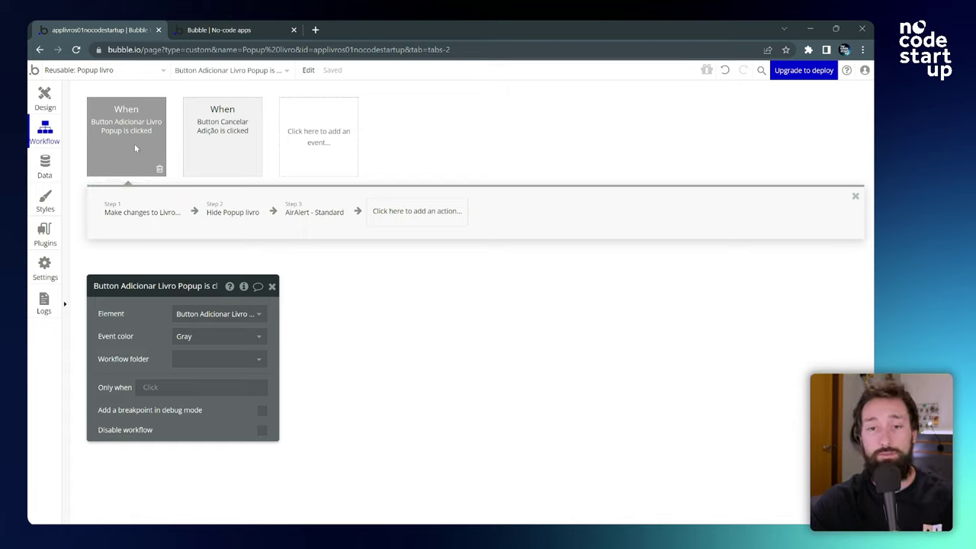
{"action": "left_click_drag", "start_coordinate": [192, 287], "coordinate": [522, 112]}
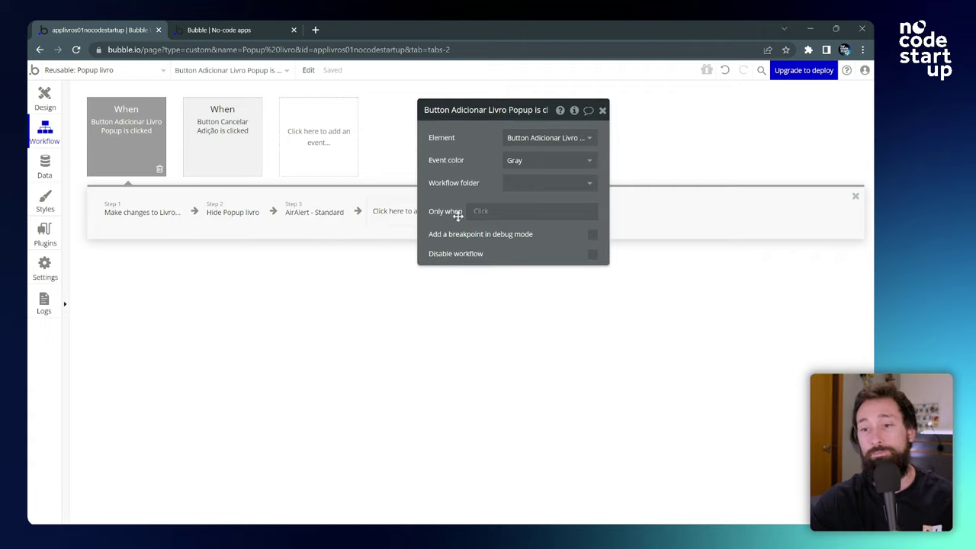
{"action": "left_click_drag", "start_coordinate": [448, 211], "coordinate": [461, 209]}
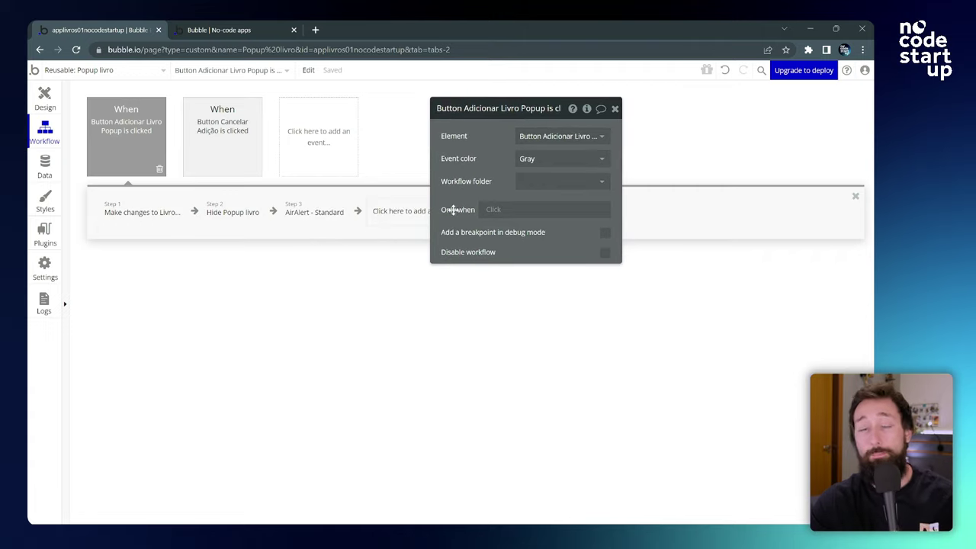
{"action": "left_click_drag", "start_coordinate": [468, 165], "coordinate": [492, 185]}
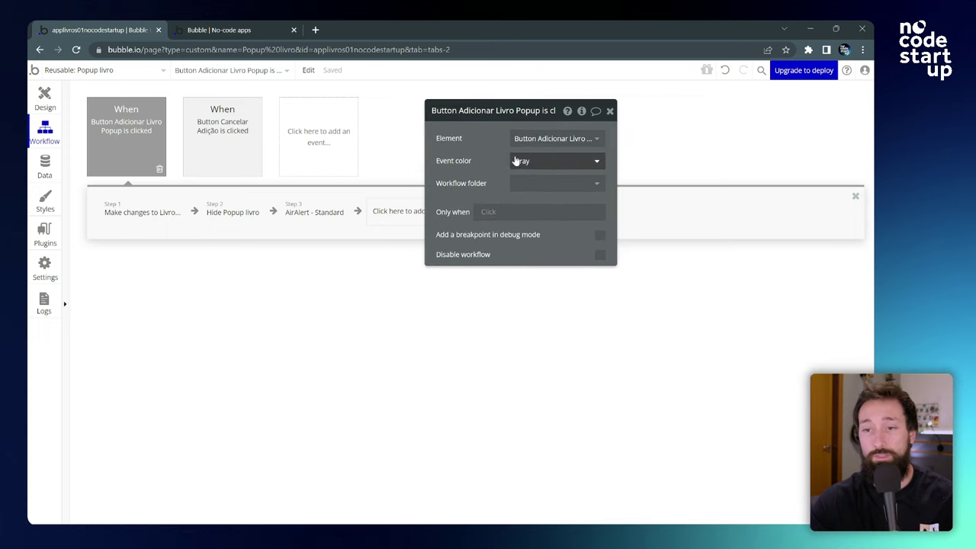
Step: Set the Button Adicionar Livro Popup click event to run only when Parent group's Livro is not empty
{"action": "left_click_drag", "start_coordinate": [481, 145], "coordinate": [476, 148]}
{"action": "left_click", "coordinate": [485, 216]}
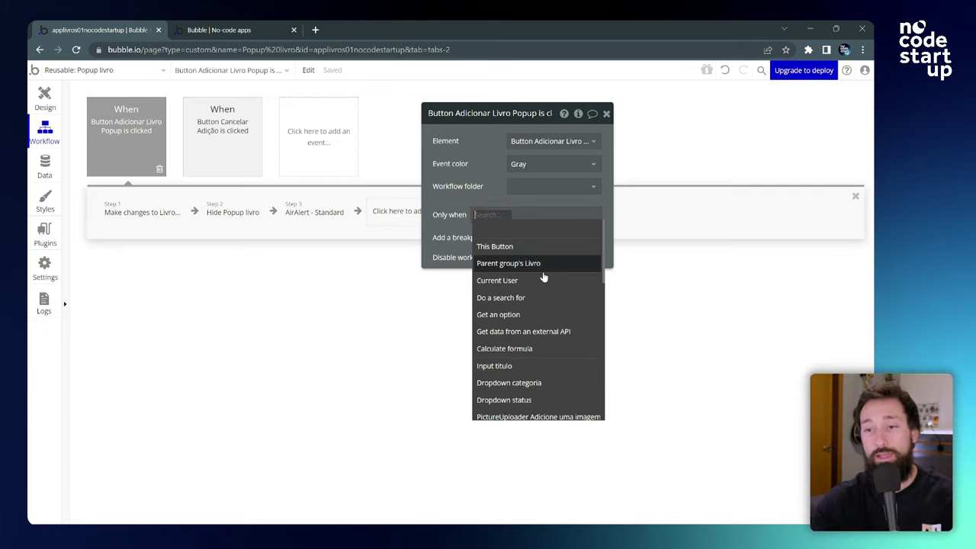
{"action": "mouse_move", "coordinate": [543, 271]}
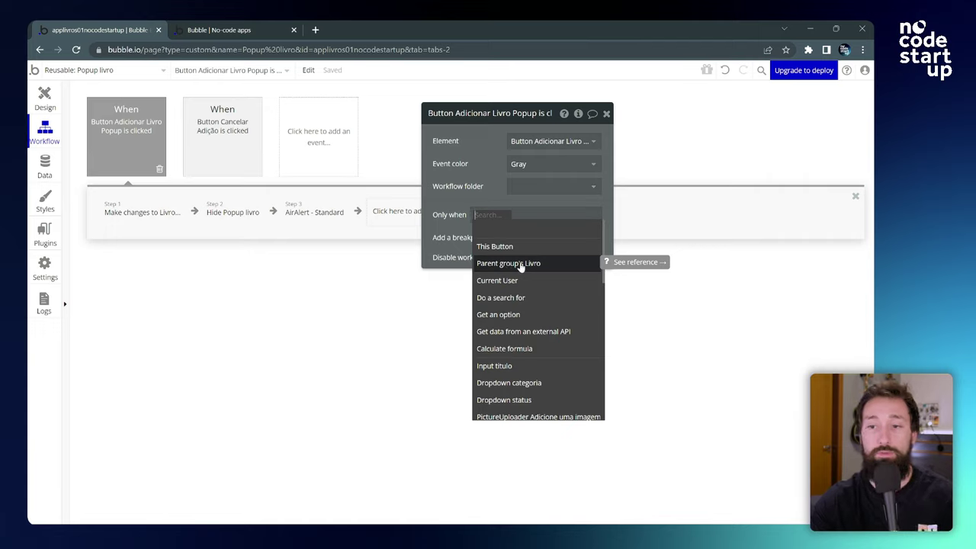
{"action": "left_click", "coordinate": [521, 267]}
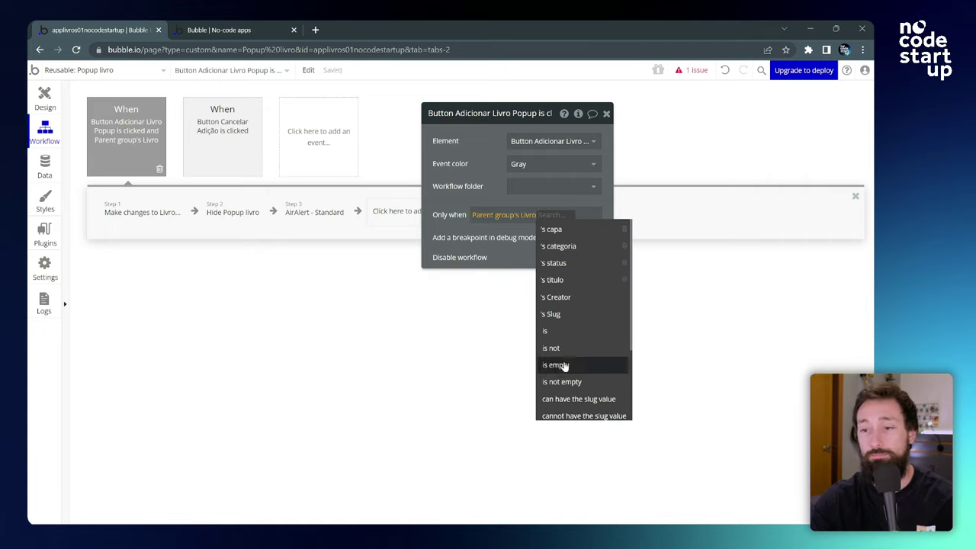
{"action": "left_click", "coordinate": [581, 387]}
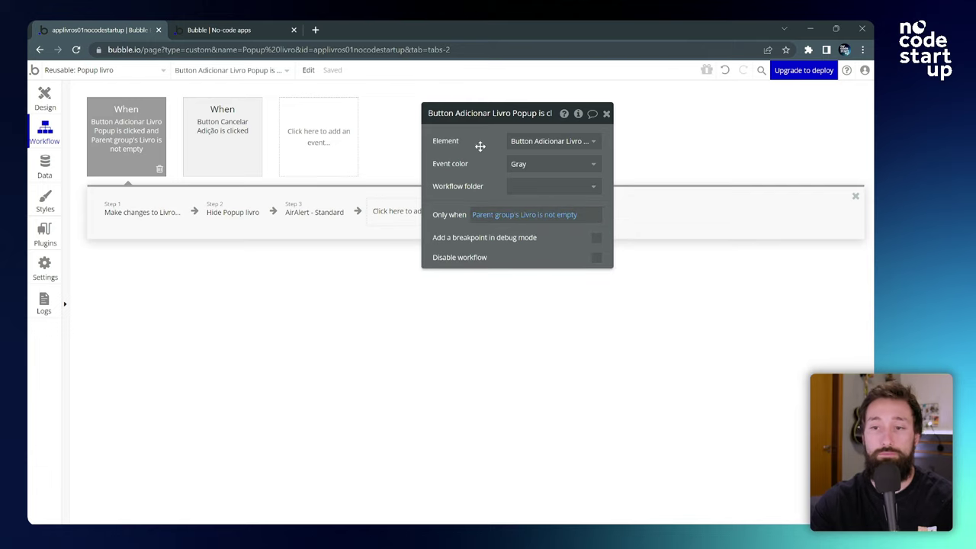
{"action": "left_click_drag", "start_coordinate": [480, 146], "coordinate": [412, 314]}
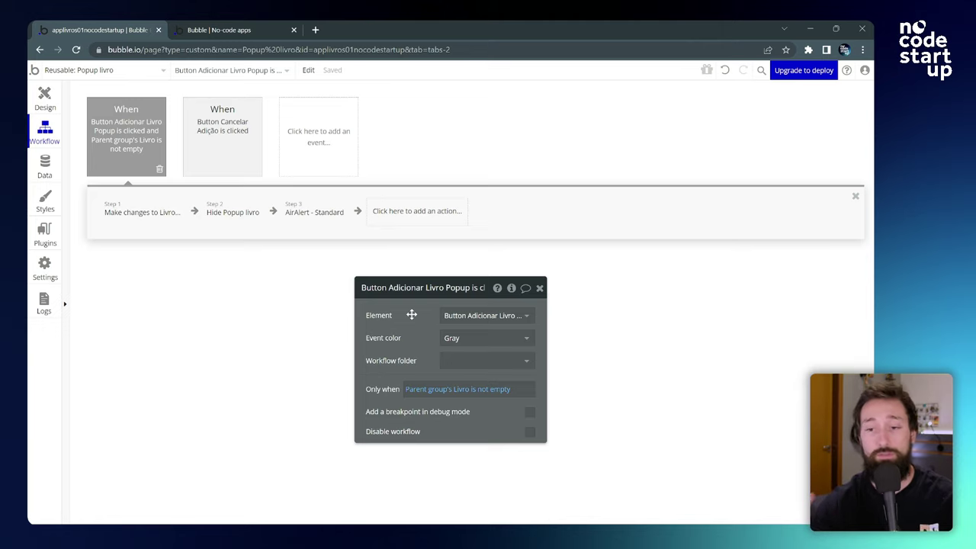
{"action": "left_click_drag", "start_coordinate": [416, 326], "coordinate": [207, 316]}
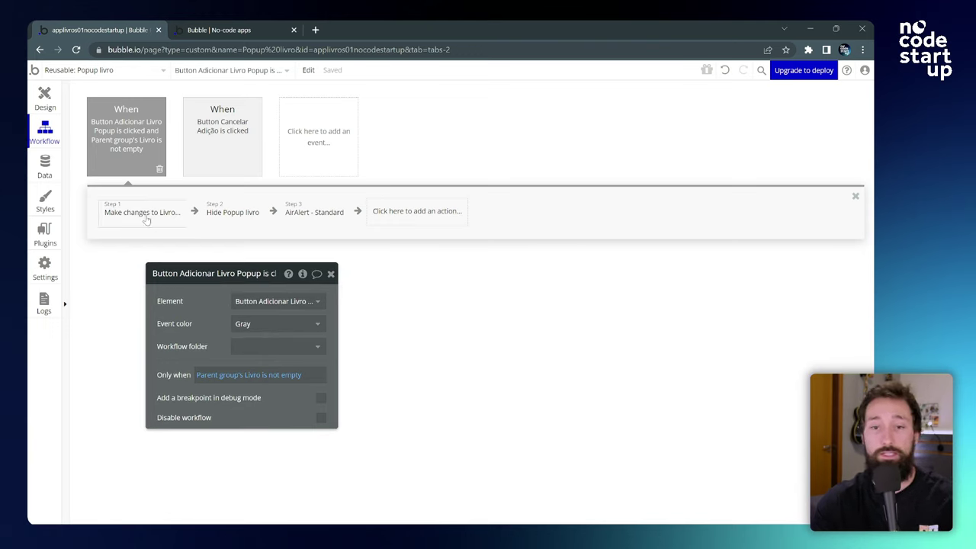
Step: Duplicate the Button Adicionar Livro Popup click event together with its actions
{"action": "right_click", "coordinate": [119, 138]}
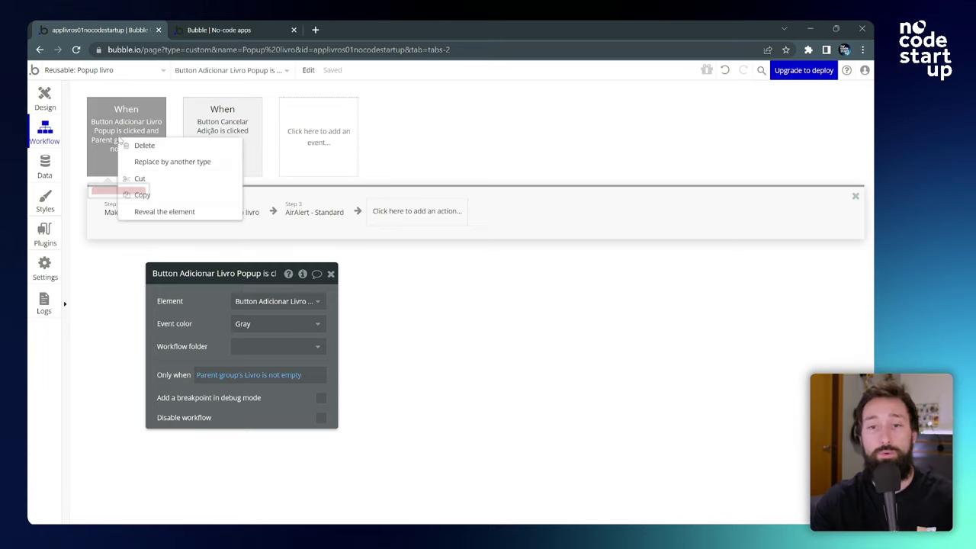
{"action": "left_click", "coordinate": [149, 196]}
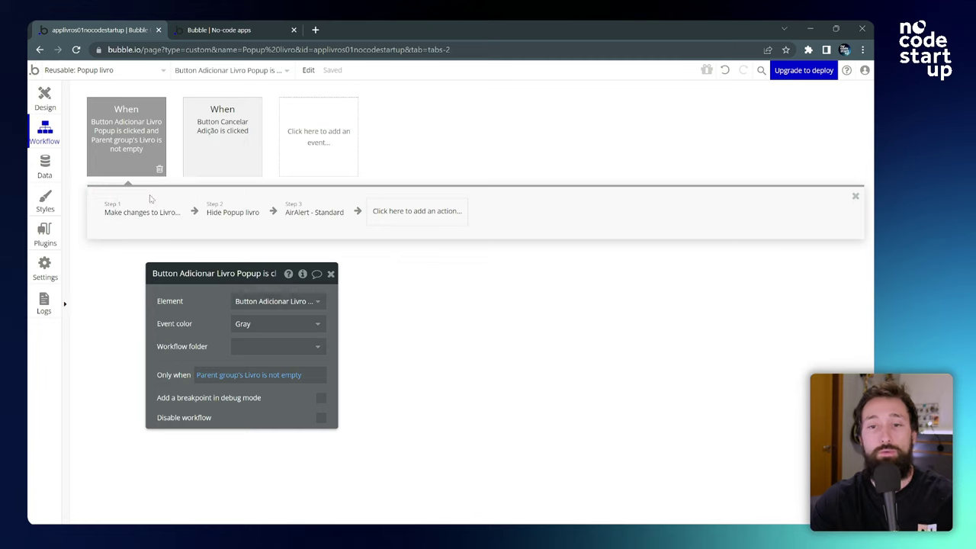
{"action": "right_click", "coordinate": [132, 138]}
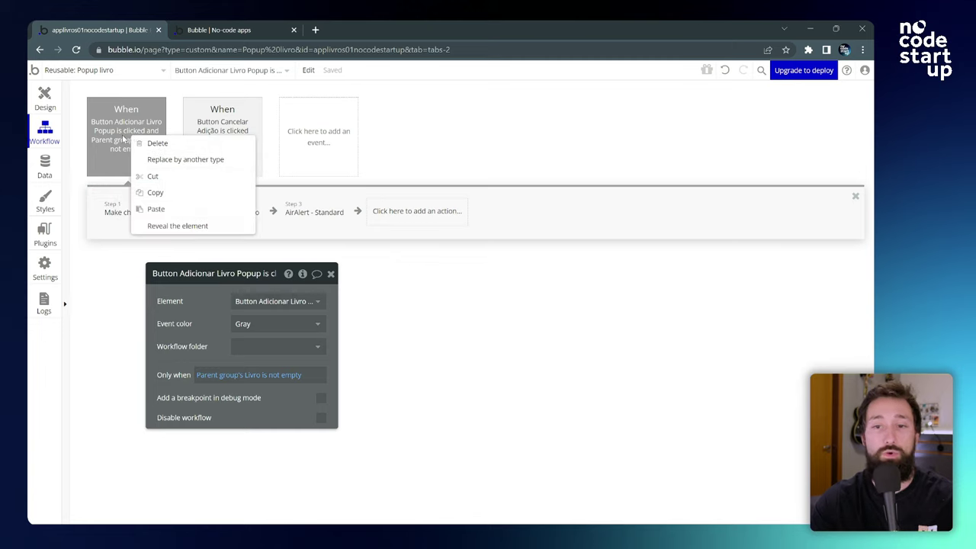
{"action": "left_click", "coordinate": [157, 209]}
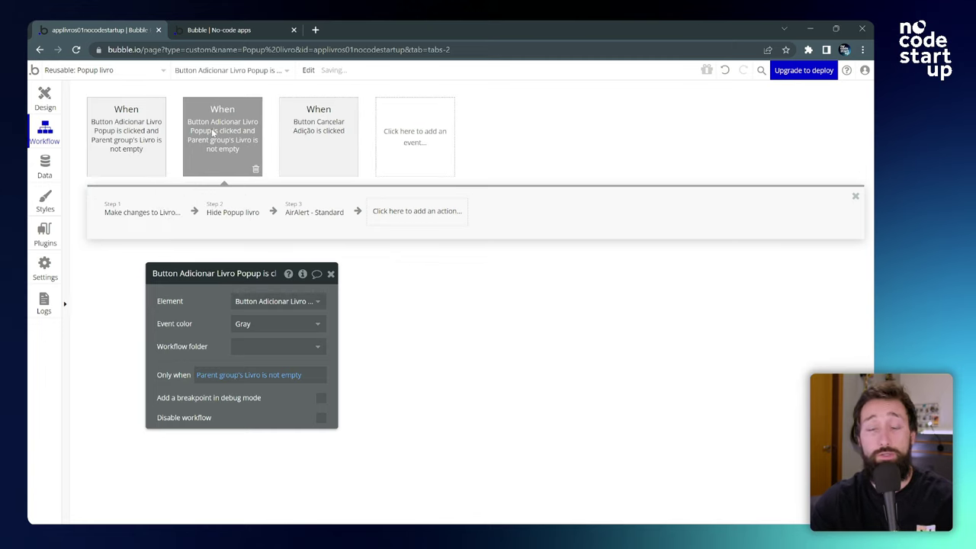
{"action": "left_click", "coordinate": [145, 141]}
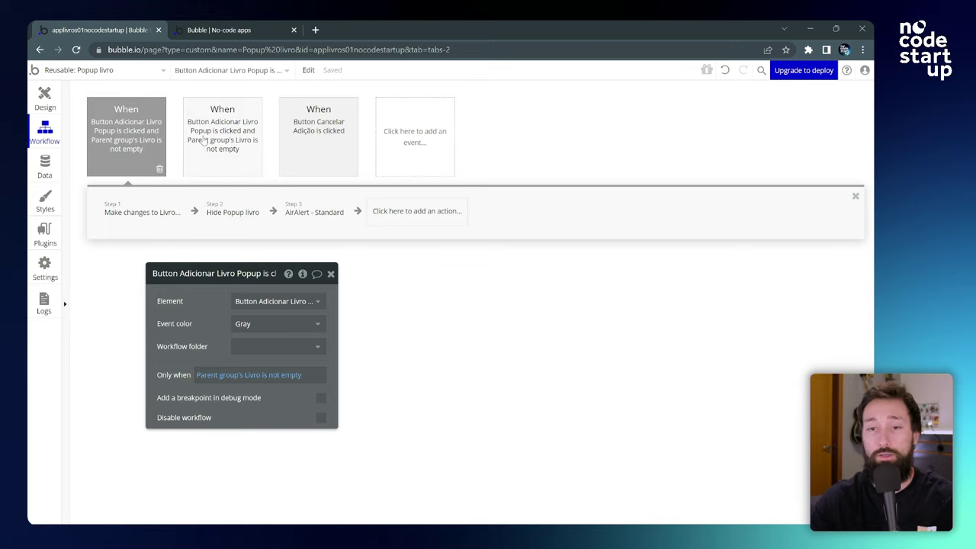
{"action": "left_click", "coordinate": [185, 138]}
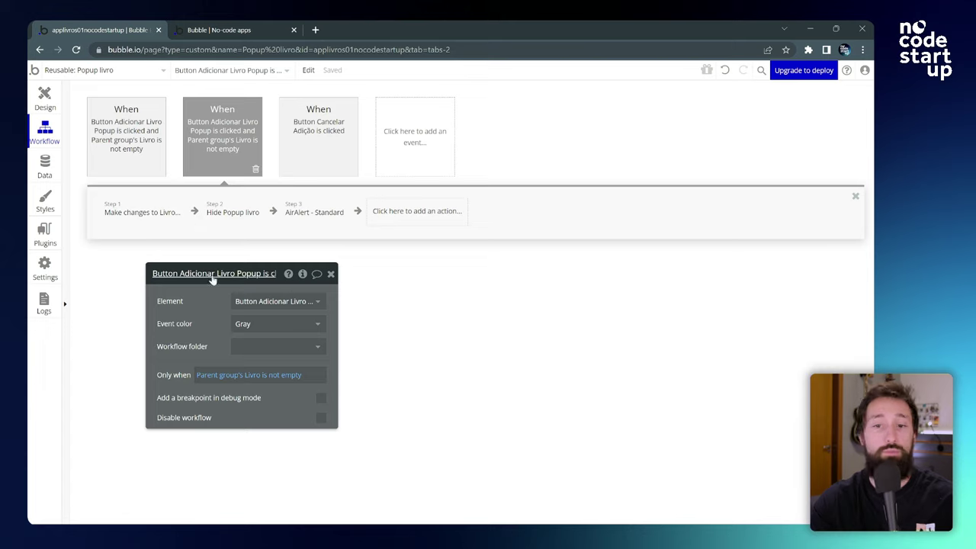
Step: Change the duplicated click event's Only when condition to Parent group's Livro is empty
{"action": "left_click_drag", "start_coordinate": [213, 279], "coordinate": [512, 126]}
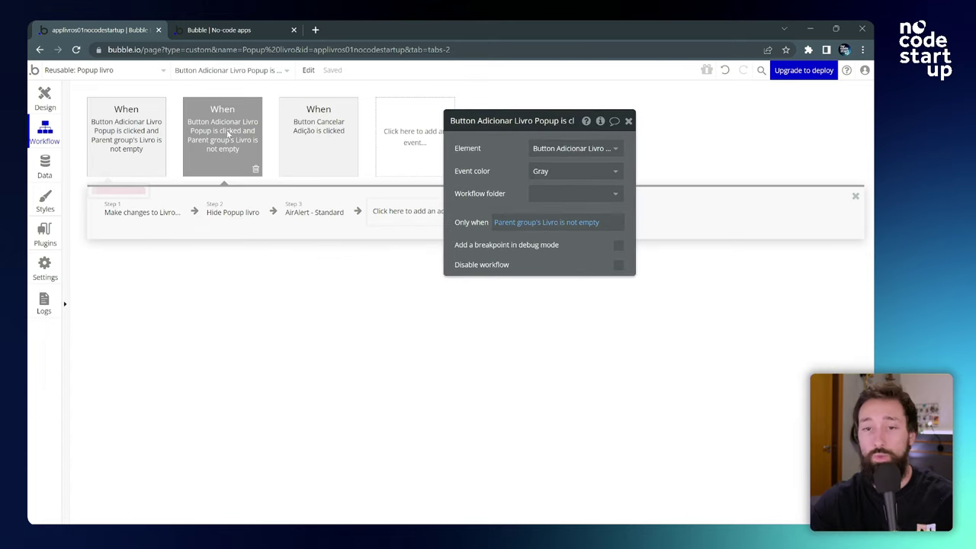
{"action": "left_click", "coordinate": [570, 223]}
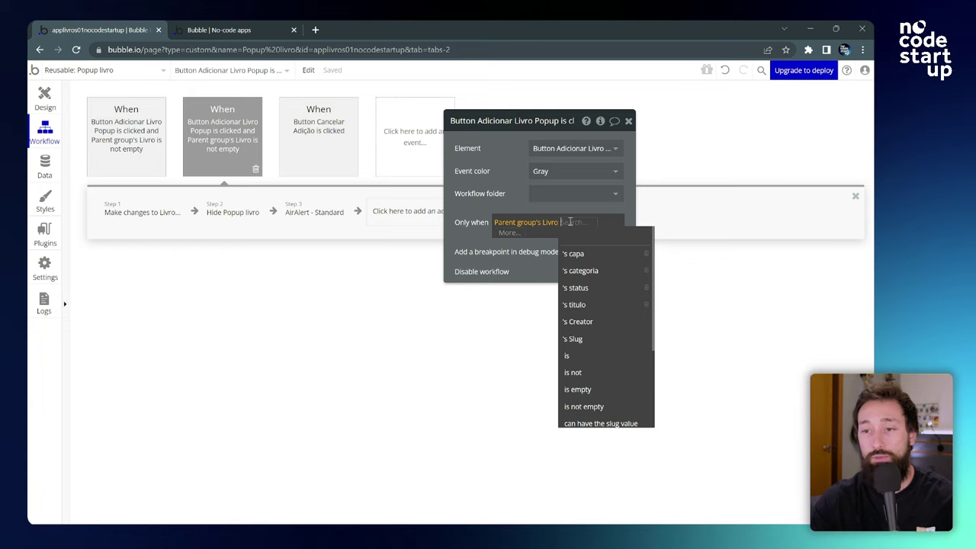
{"action": "left_click", "coordinate": [591, 391]}
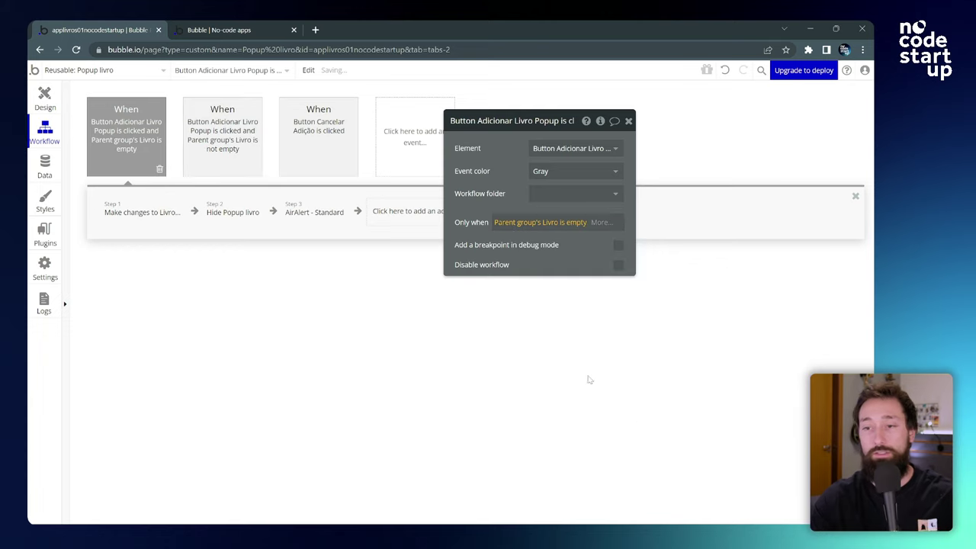
{"action": "left_click", "coordinate": [193, 148]}
{"action": "left_click", "coordinate": [142, 140]}
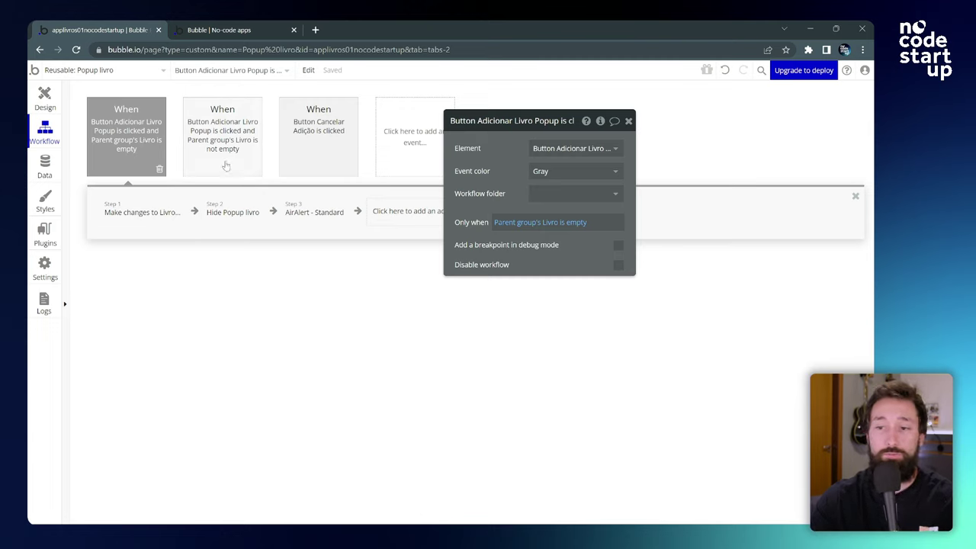
Step: In the Livro is empty workflow, replace the Make changes to Livro action with a Create a new thing action of type Livro including all fields
{"action": "left_click", "coordinate": [138, 214]}
{"action": "left_click", "coordinate": [171, 222]}
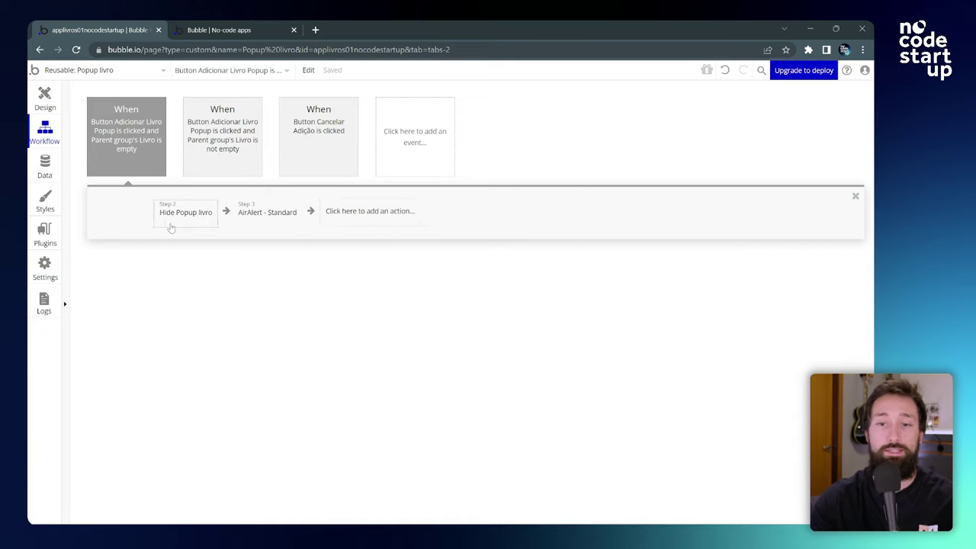
{"action": "left_click", "coordinate": [287, 212]}
{"action": "mouse_move", "coordinate": [300, 284]}
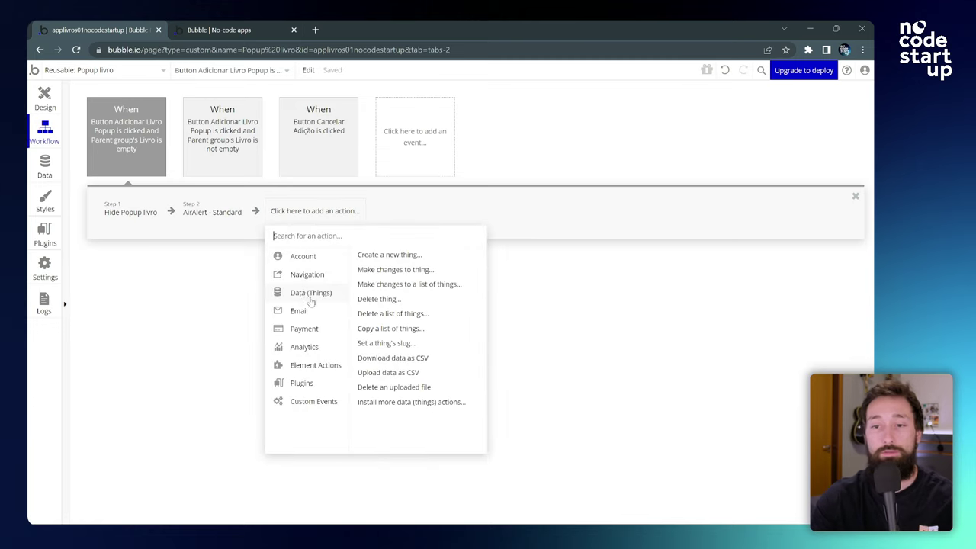
{"action": "left_click", "coordinate": [405, 261]}
{"action": "left_click", "coordinate": [580, 148]}
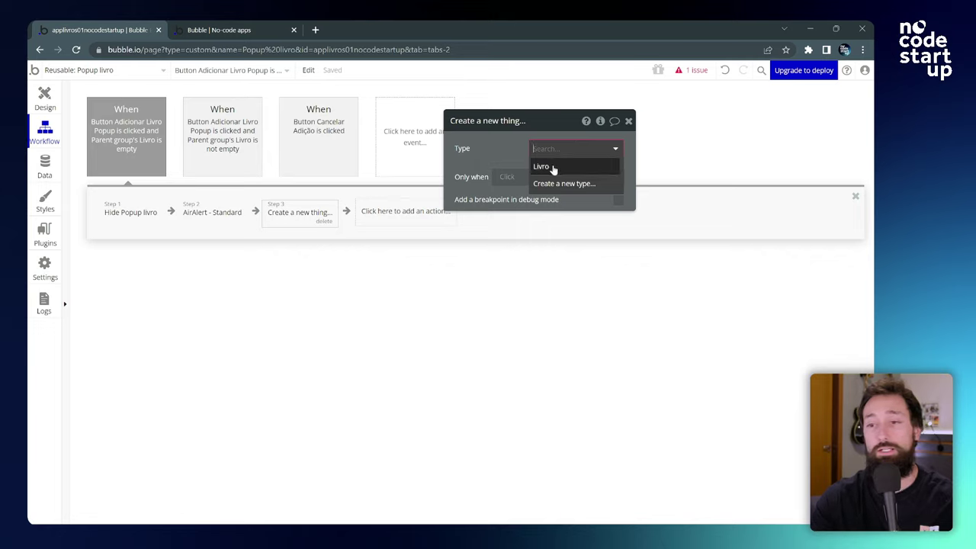
{"action": "left_click", "coordinate": [553, 169]}
{"action": "left_click", "coordinate": [605, 201]}
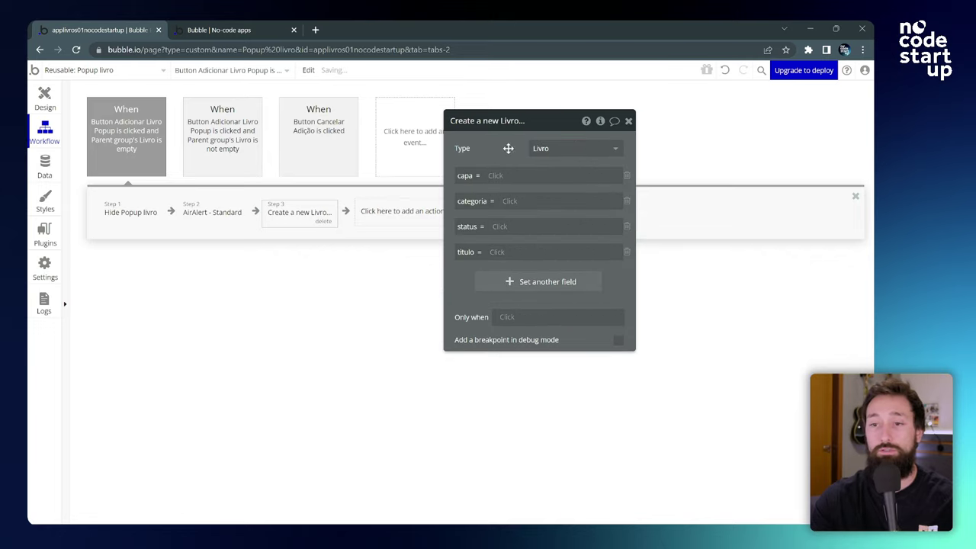
Step: Set the new Livro's capa field to PictureUploader Adicione uma imagem's value
{"action": "left_click_drag", "start_coordinate": [494, 150], "coordinate": [453, 174]}
{"action": "left_click", "coordinate": [456, 180]}
{"action": "type", "text": "pi"}
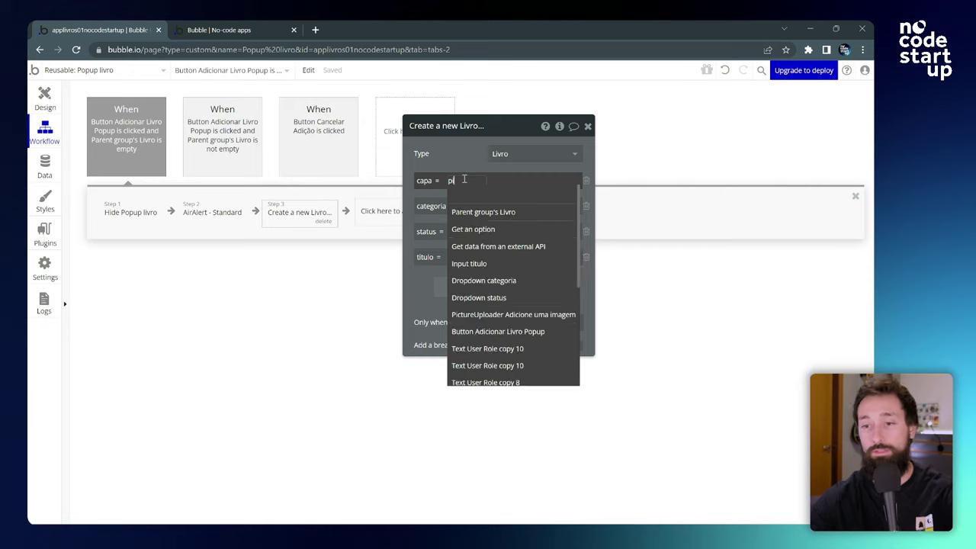
{"action": "left_click", "coordinate": [533, 227]}
{"action": "left_click", "coordinate": [432, 206]}
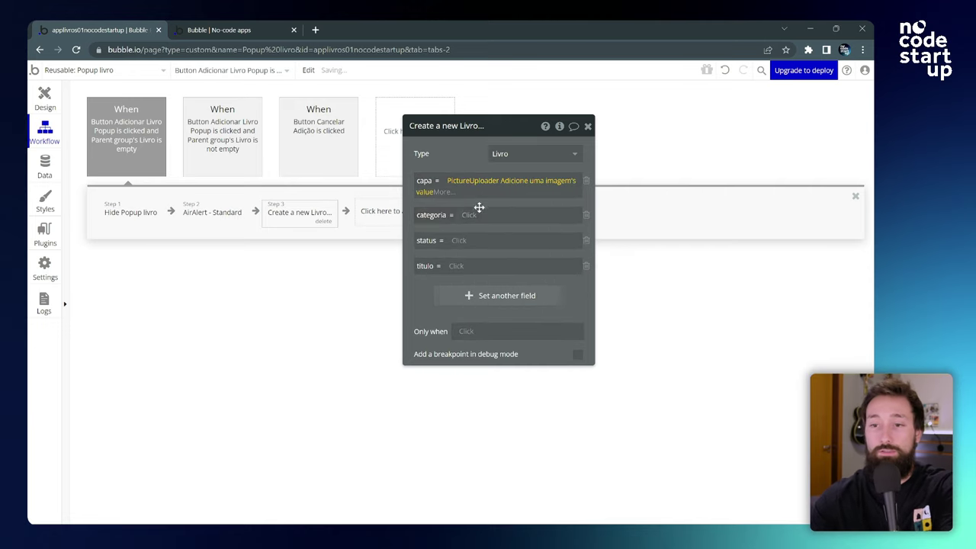
Step: Set the new Livro's categoria to Dropdown categoria's value and its status to Dropdown status's value
{"action": "left_click", "coordinate": [468, 215]}
{"action": "type", "text": "dro"}
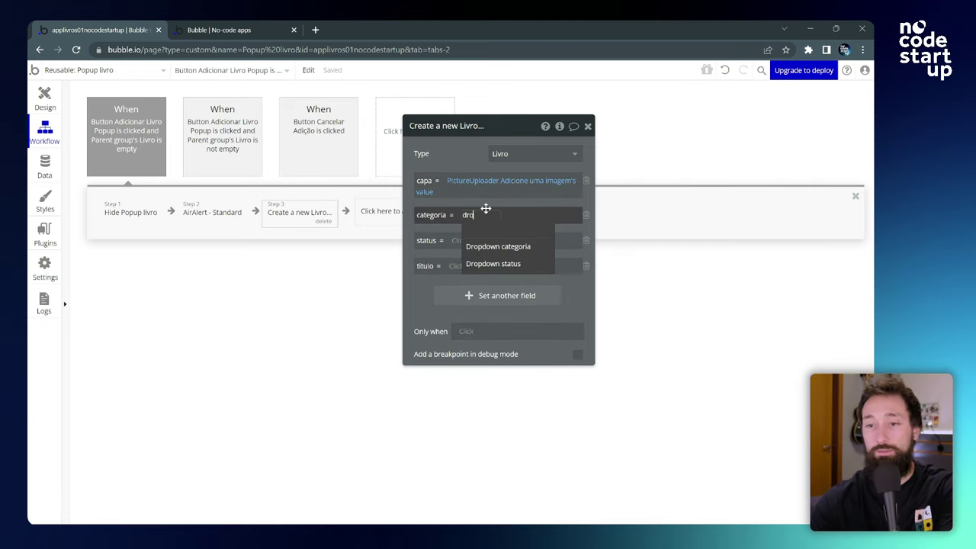
{"action": "left_click", "coordinate": [516, 248]}
{"action": "left_click", "coordinate": [537, 246]}
{"action": "left_click", "coordinate": [483, 240]}
{"action": "type", "text": "dro"}
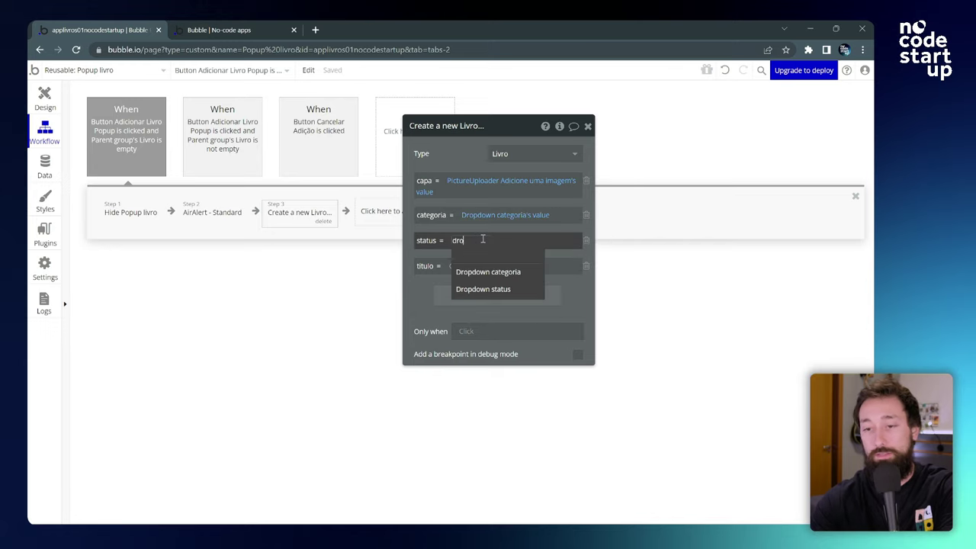
{"action": "type", "text": "p"}
{"action": "left_click", "coordinate": [518, 290]}
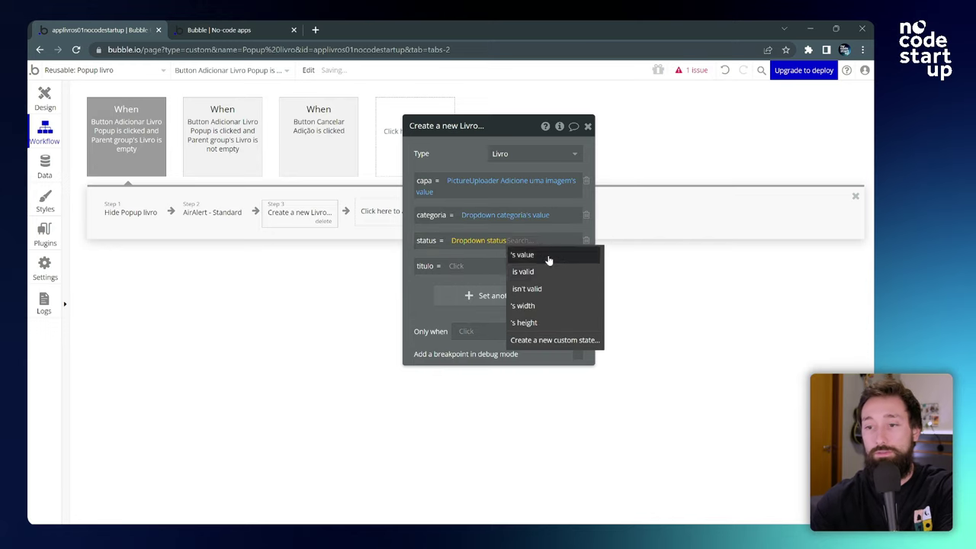
{"action": "left_click", "coordinate": [547, 256]}
Step: Set the new Livro's titulo to Input titulo's value and move the create action ahead of Hide Popup livro as the first step
{"action": "left_click", "coordinate": [473, 264]}
{"action": "type", "text": "inp"}
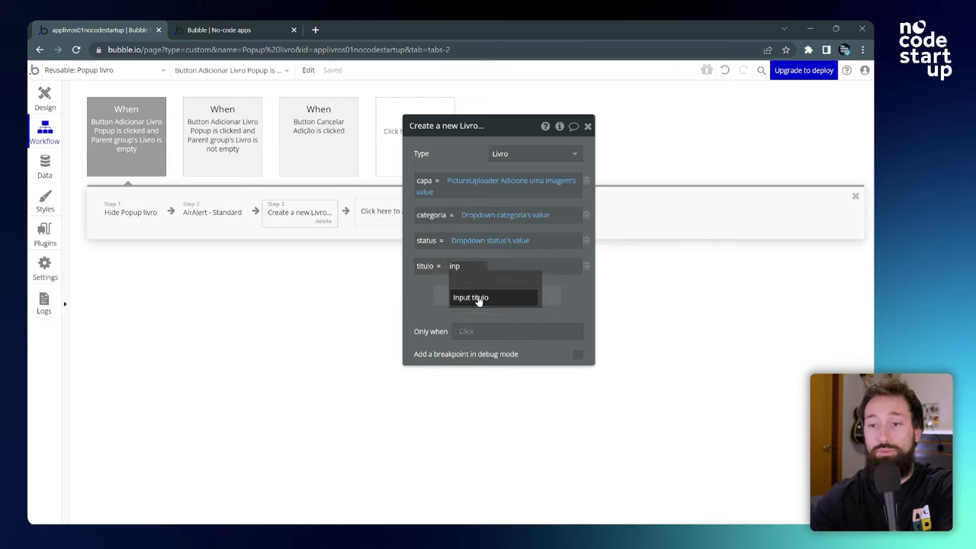
{"action": "left_click", "coordinate": [479, 298]}
{"action": "left_click", "coordinate": [505, 281]}
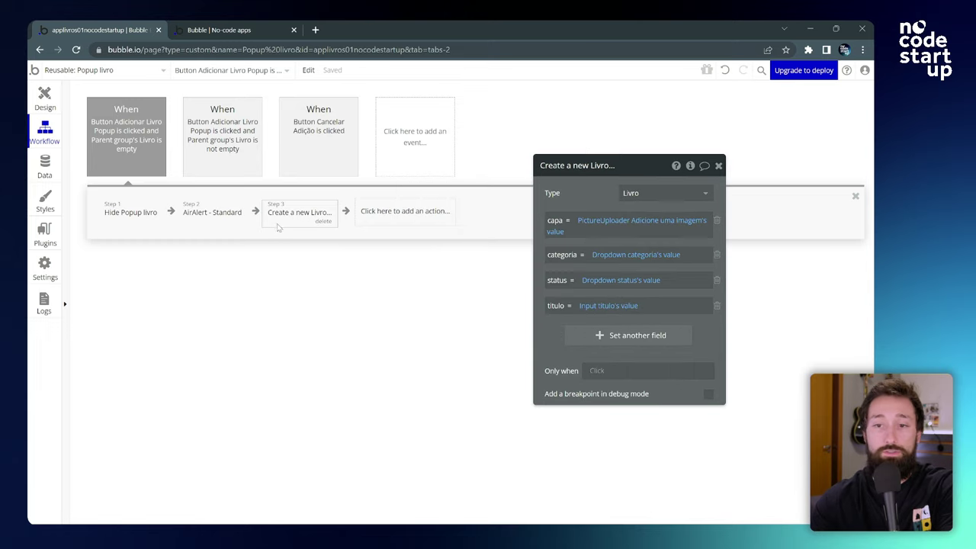
{"action": "left_click_drag", "start_coordinate": [278, 227], "coordinate": [171, 254]}
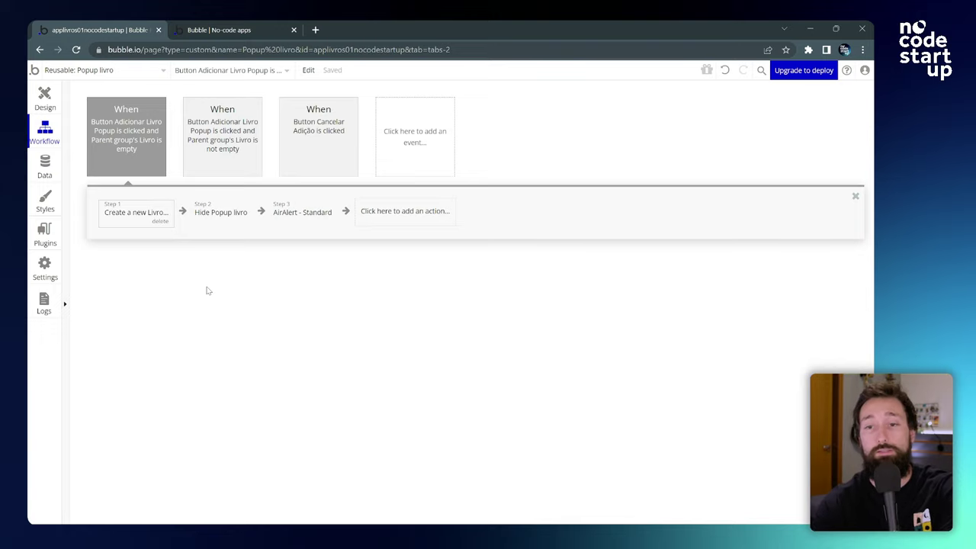
{"action": "left_click", "coordinate": [212, 218]}
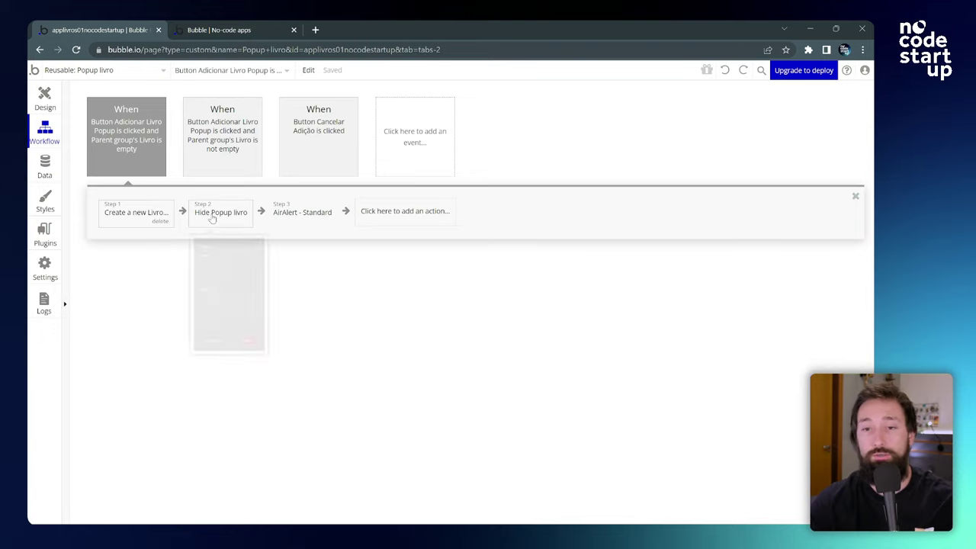
Step: Change the AirAlert action's heading to "Livro adicionado" and its message to "Livro foi adicionado com sucesso!"
{"action": "left_click", "coordinate": [295, 215]}
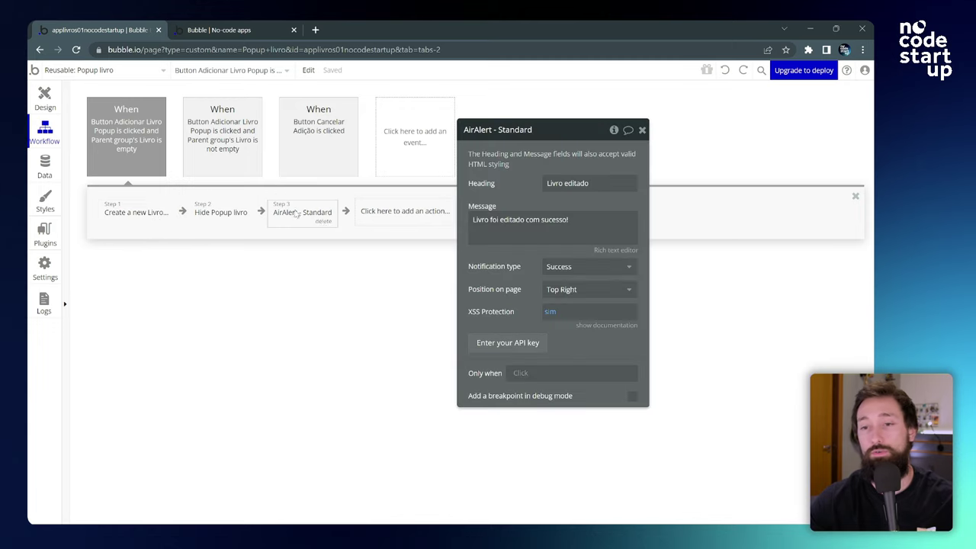
{"action": "triple_click", "coordinate": [585, 183]}
{"action": "left_click", "coordinate": [585, 183]}
{"action": "double_click", "coordinate": [585, 183]}
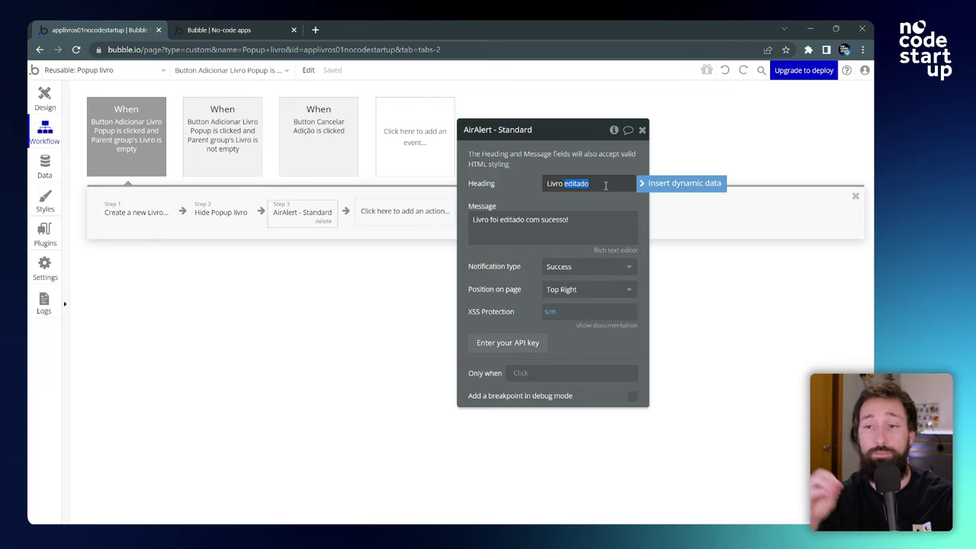
{"action": "key", "text": "BackSpace"}
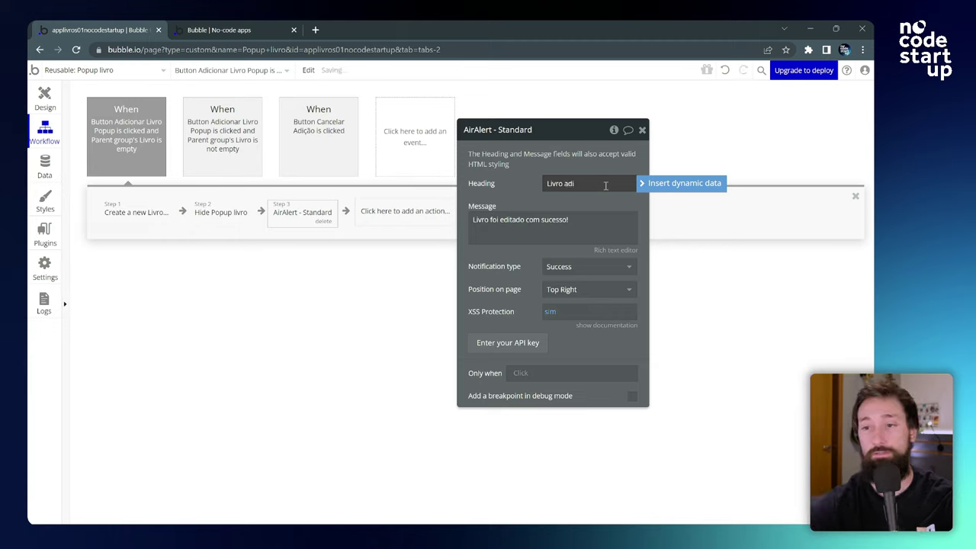
{"action": "type", "text": "adicionado"}
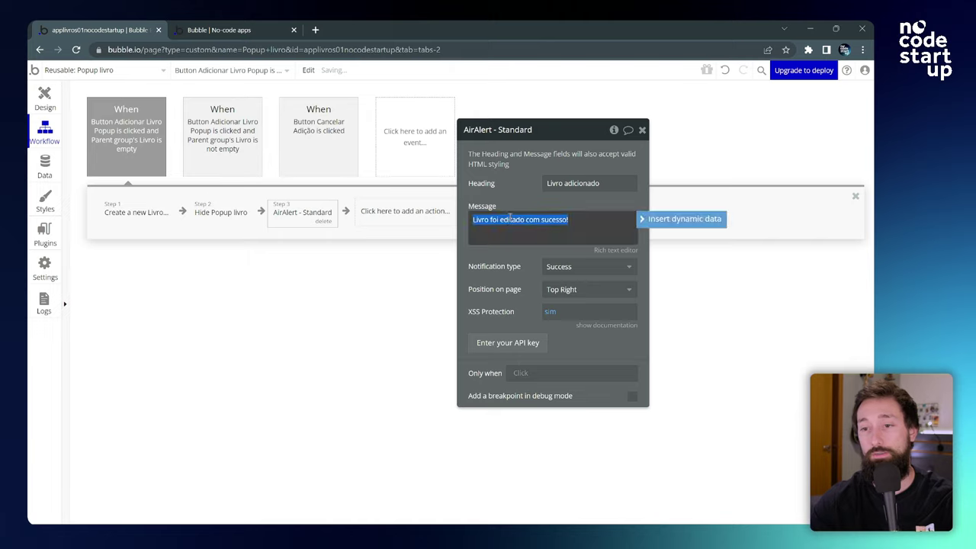
{"action": "left_click", "coordinate": [519, 217]}
{"action": "double_click", "coordinate": [512, 220]}
{"action": "type", "text": "adicionado"}
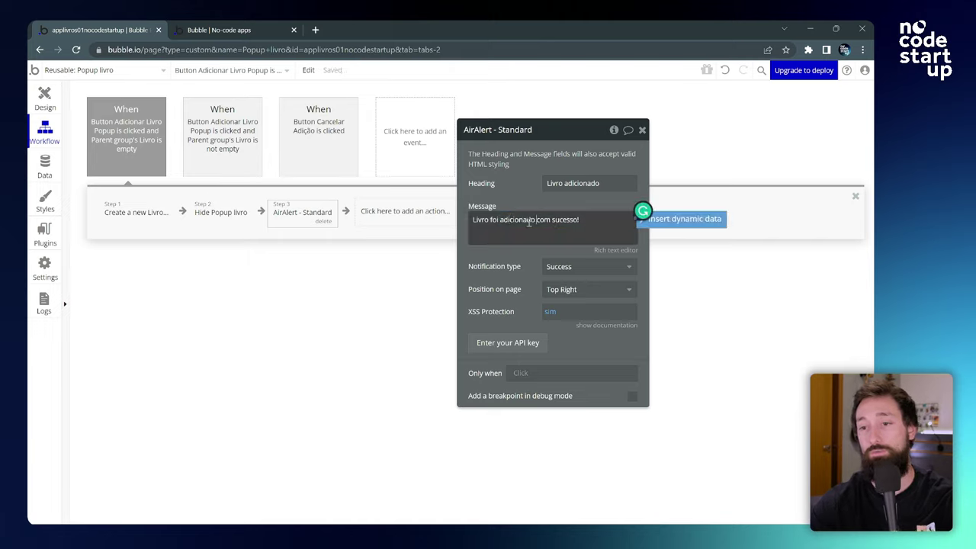
{"action": "left_click", "coordinate": [607, 183]}
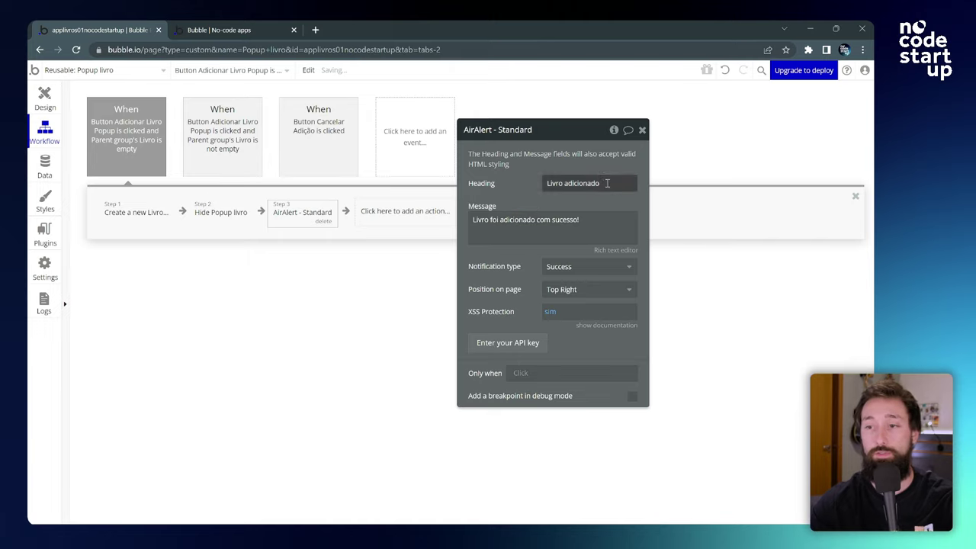
Step: Set the event color to Green for the add-book workflow that runs when Parent group's Livro is empty
{"action": "left_click", "coordinate": [643, 129]}
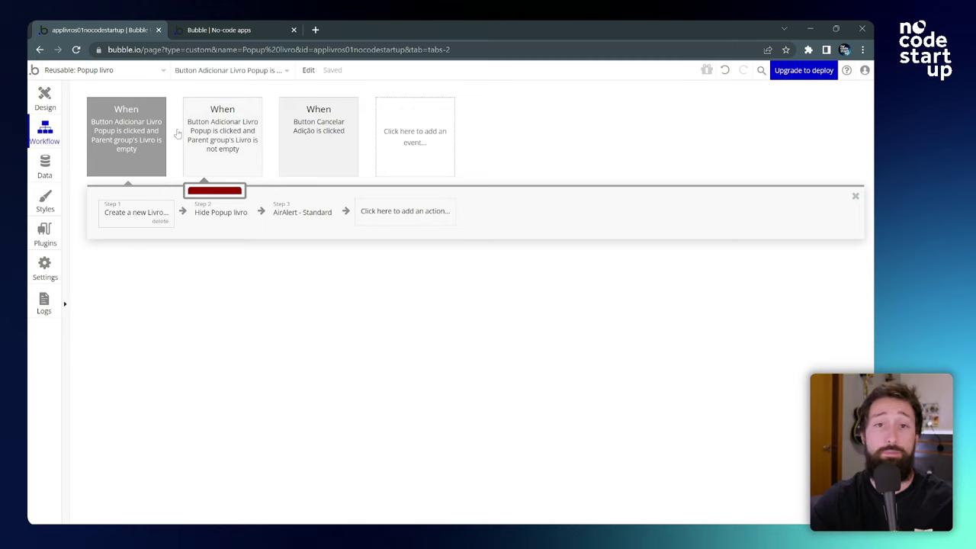
{"action": "left_click", "coordinate": [123, 136]}
{"action": "left_click_drag", "start_coordinate": [621, 184], "coordinate": [560, 171]}
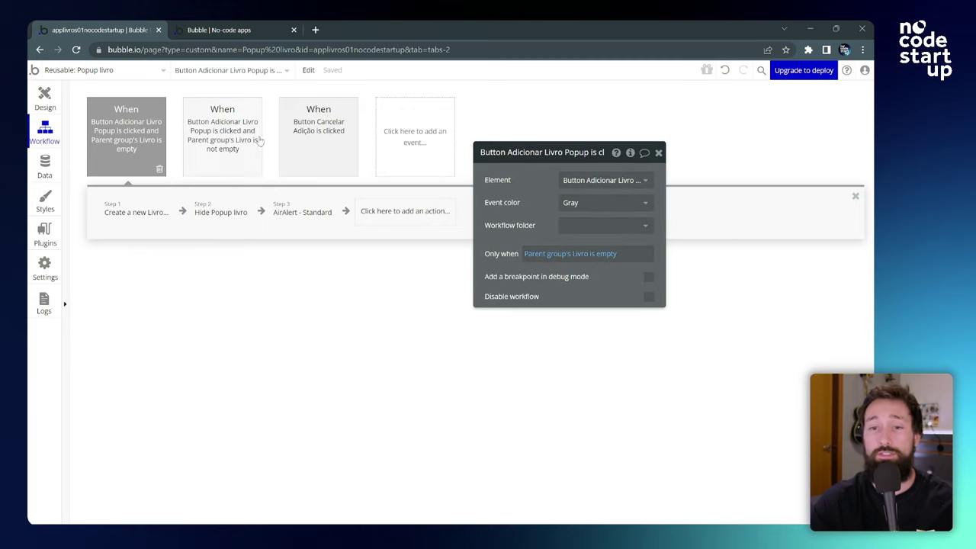
{"action": "left_click", "coordinate": [601, 205]}
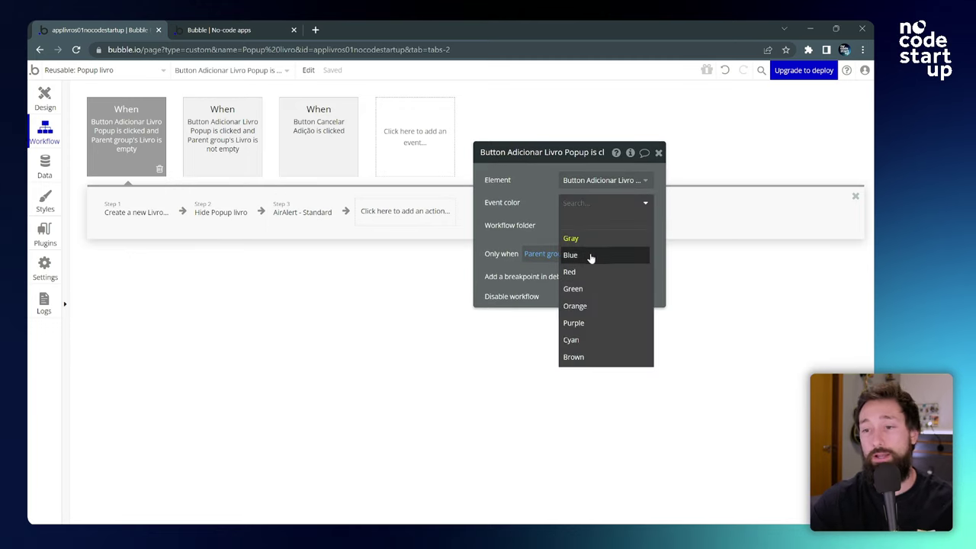
{"action": "left_click", "coordinate": [587, 288]}
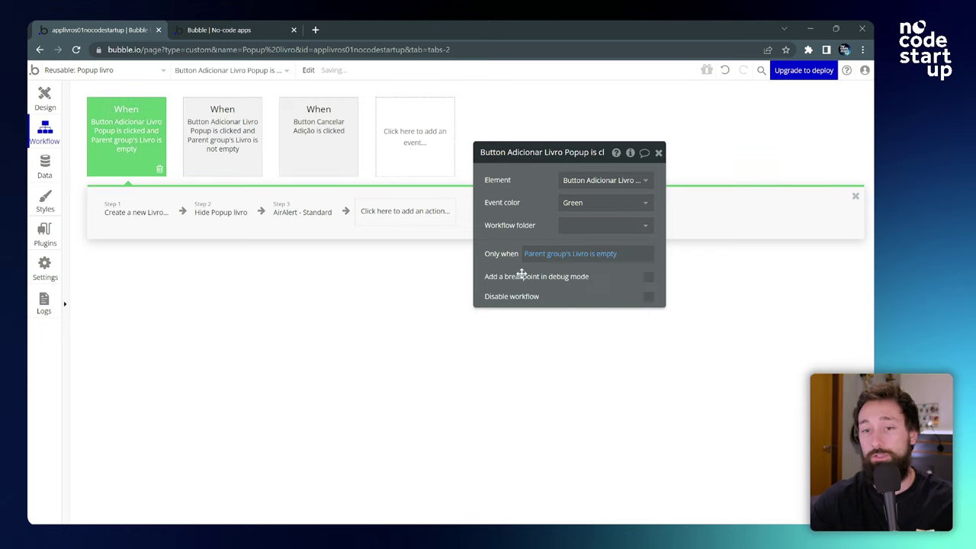
Step: Set the event color to Orange for the edit workflow that runs when Parent group's Livro is not empty
{"action": "left_click", "coordinate": [220, 144]}
{"action": "left_click", "coordinate": [618, 203]}
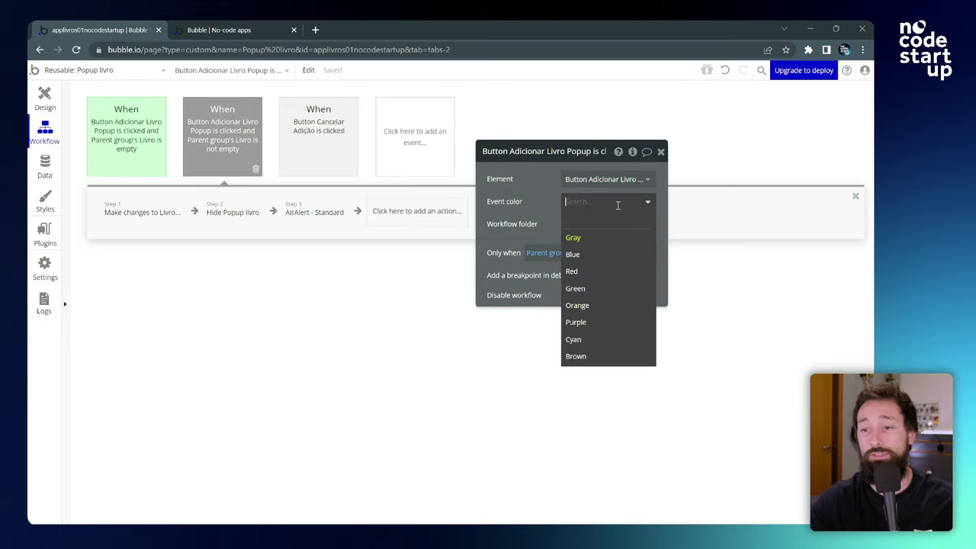
{"action": "left_click", "coordinate": [593, 312]}
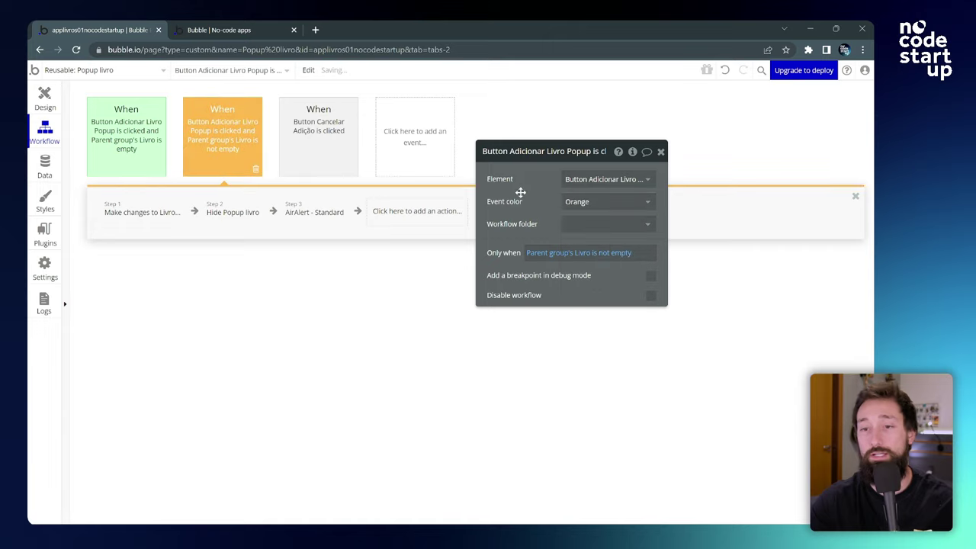
{"action": "left_click", "coordinate": [660, 151]}
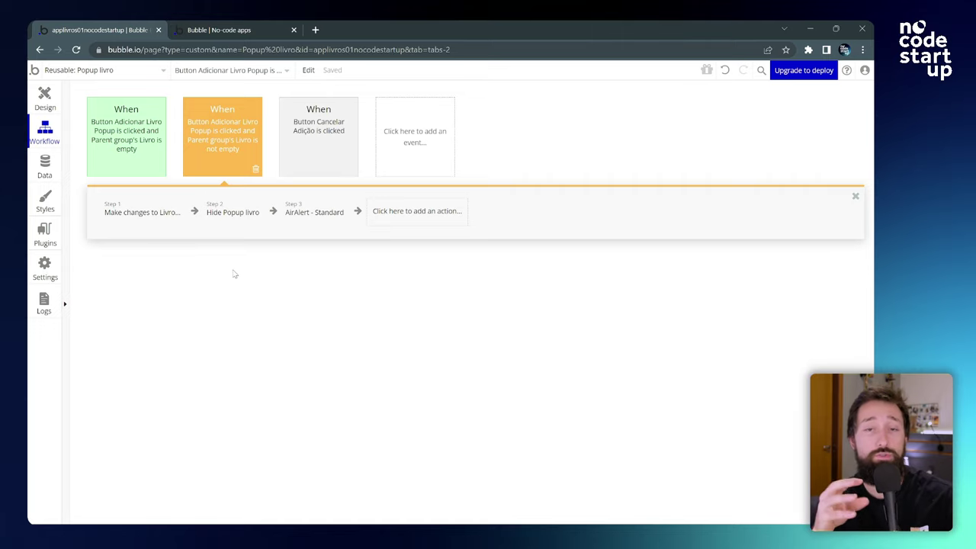
Step: In the popup design, add a condition to the Editar Livro heading: when Parent group's Livro is empty
{"action": "left_click", "coordinate": [38, 106]}
{"action": "left_click_drag", "start_coordinate": [605, 163], "coordinate": [319, 113]}
{"action": "left_click", "coordinate": [469, 110]}
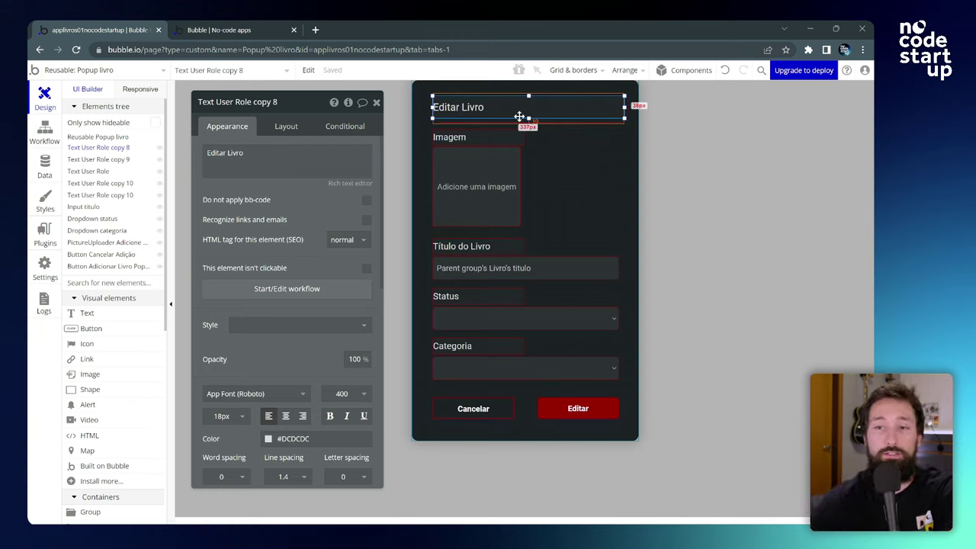
{"action": "left_click", "coordinate": [349, 127]}
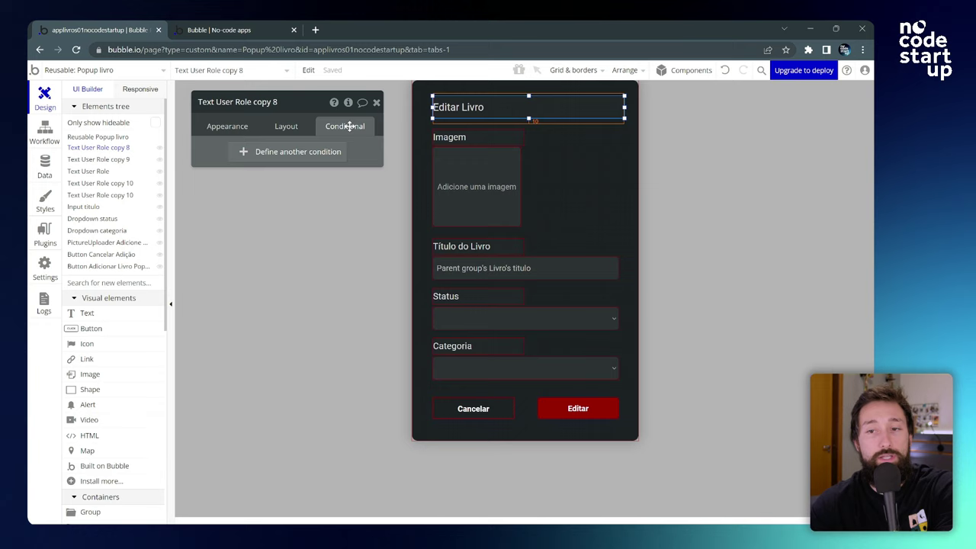
{"action": "left_click", "coordinate": [282, 156]}
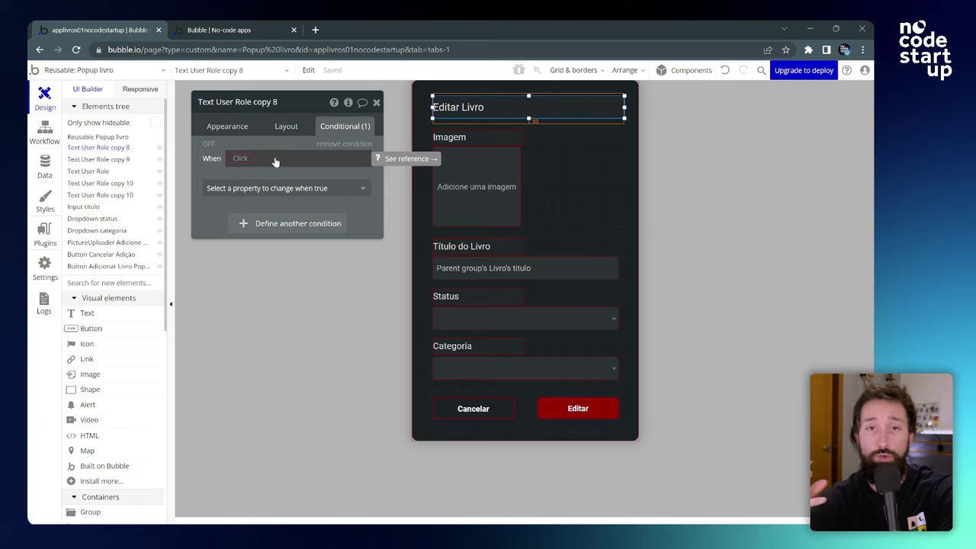
{"action": "left_click", "coordinate": [245, 160]}
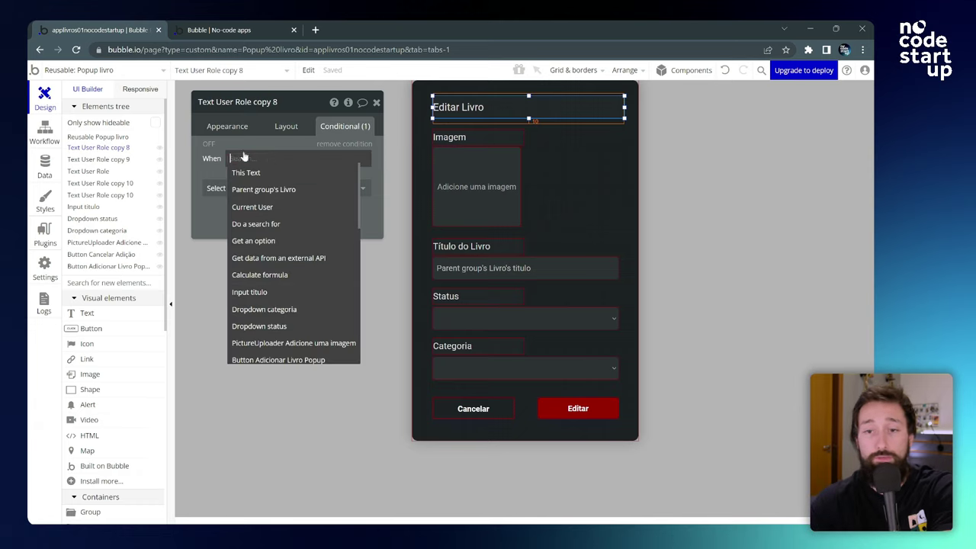
{"action": "left_click", "coordinate": [286, 195]}
{"action": "left_click", "coordinate": [336, 308]}
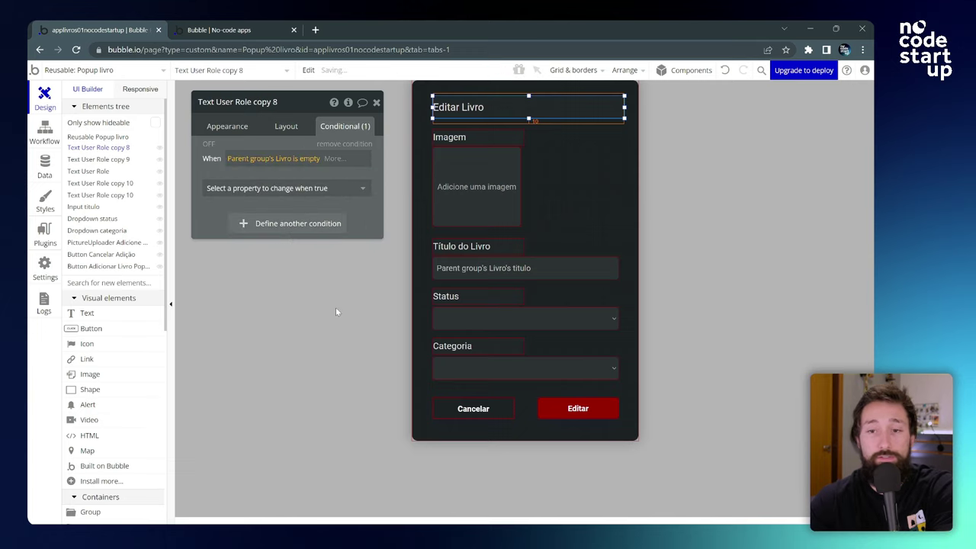
Step: Make the heading's condition change its text to "Olá" plus the person's name, followed by ", qual leitura você gostaria de adicionar hoje?"
{"action": "left_click", "coordinate": [251, 189]}
{"action": "left_click", "coordinate": [216, 244]}
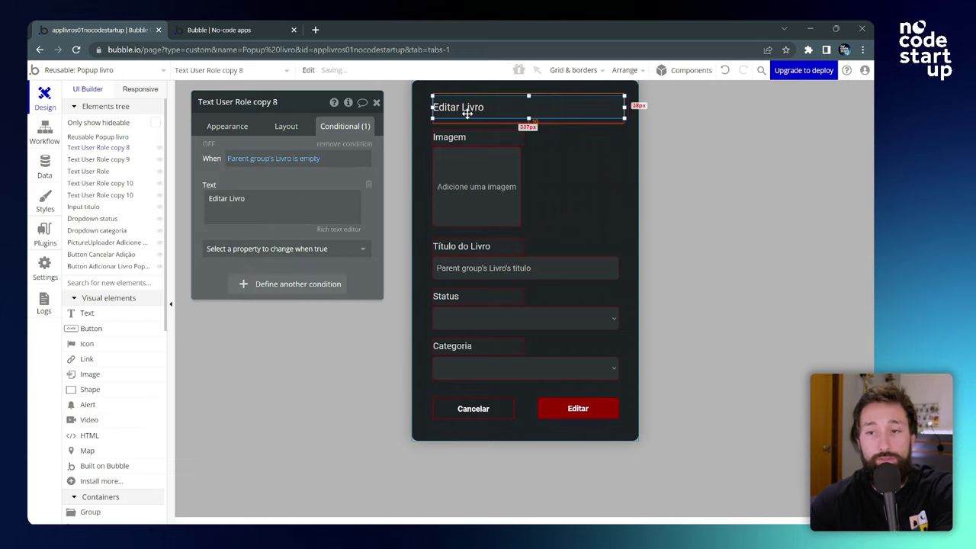
{"action": "triple_click", "coordinate": [270, 203]}
{"action": "type", "text": "Olá"}
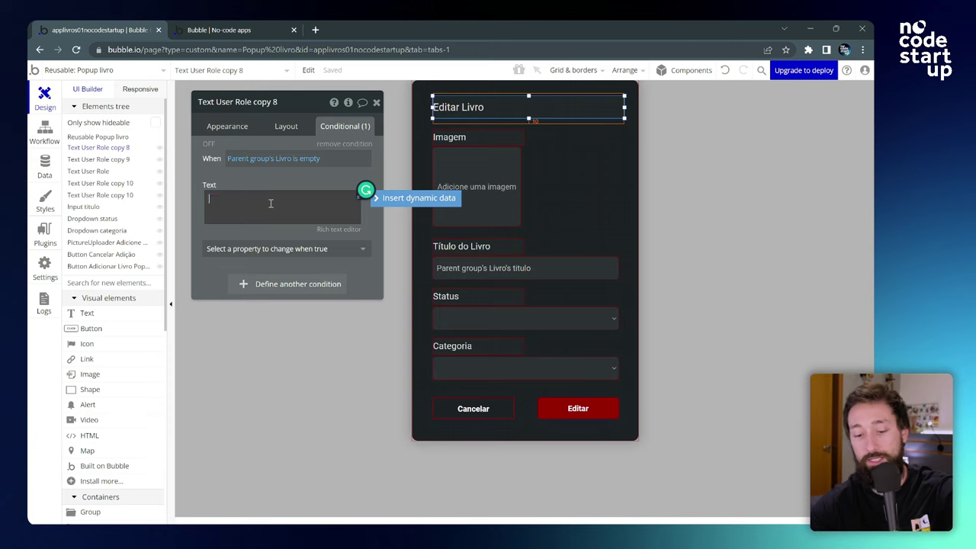
{"action": "type", "text": " Neto"}
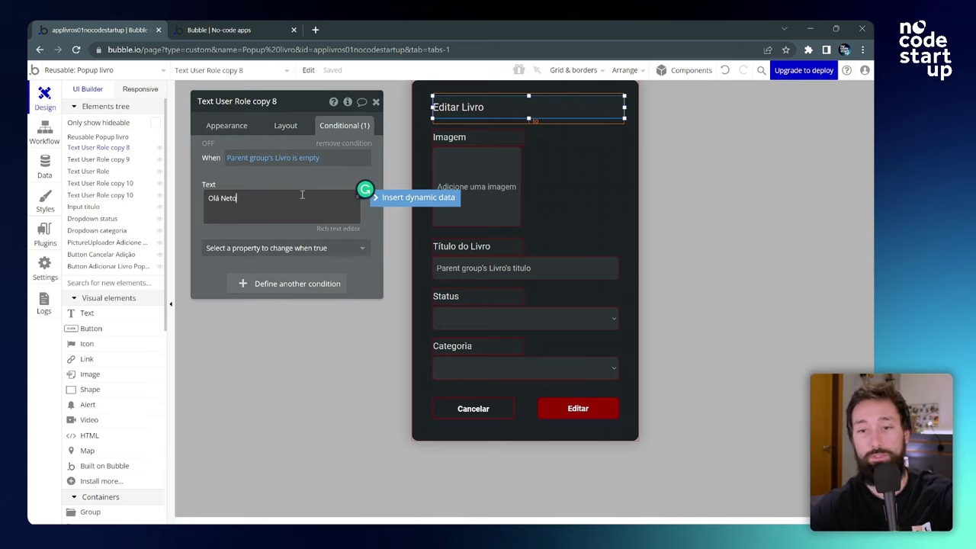
{"action": "type", "text": ", qual leitura você gostaria de acicio"}
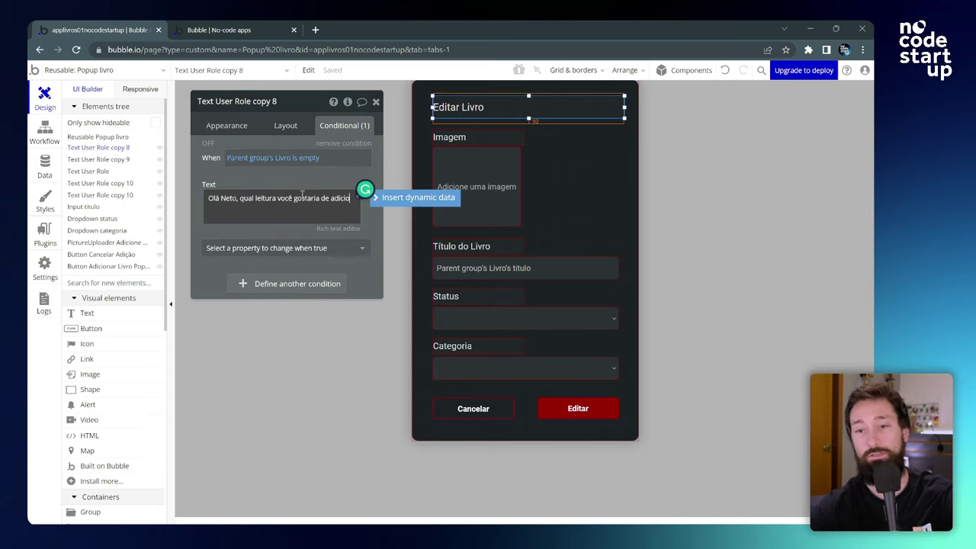
{"action": "type", "text": "nar hoje?"}
{"action": "left_click", "coordinate": [226, 174]}
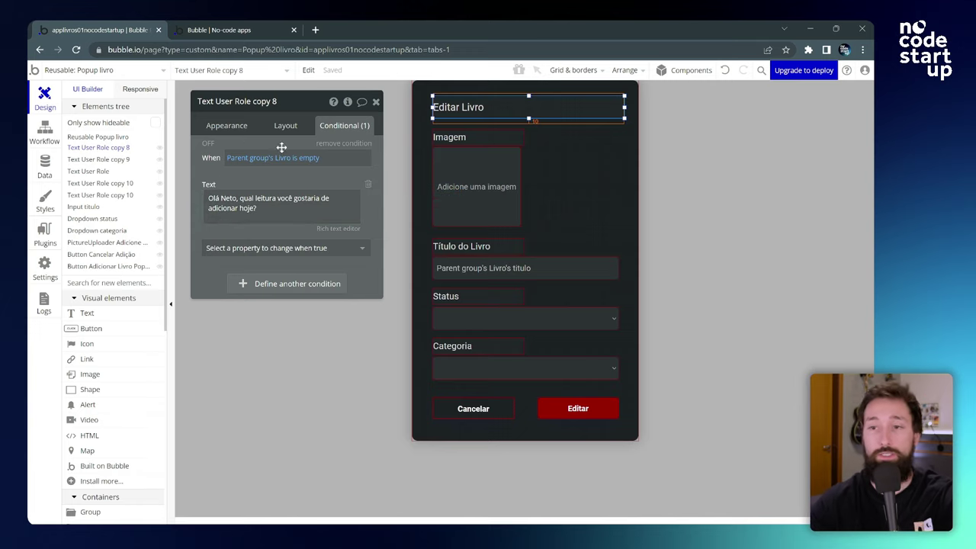
{"action": "left_click", "coordinate": [221, 125]}
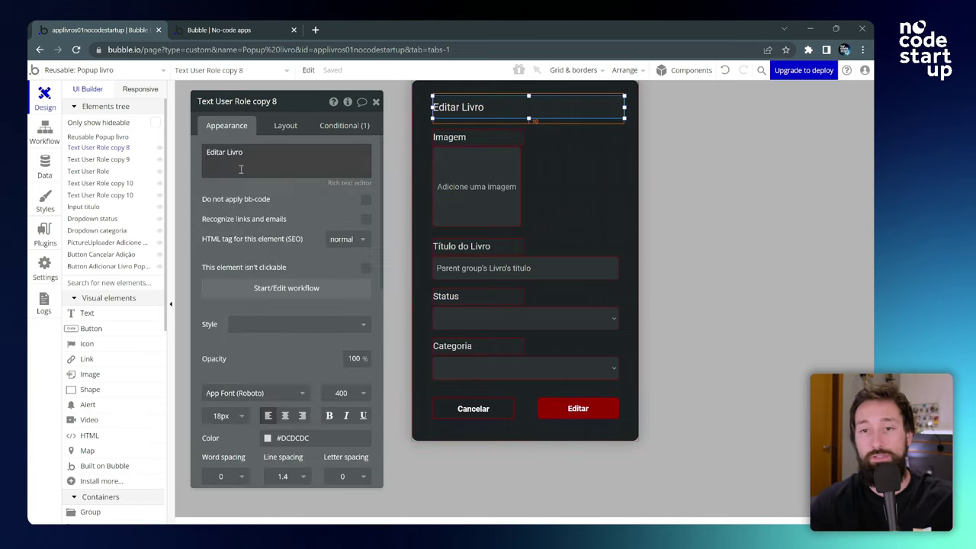
{"action": "left_click", "coordinate": [337, 127]}
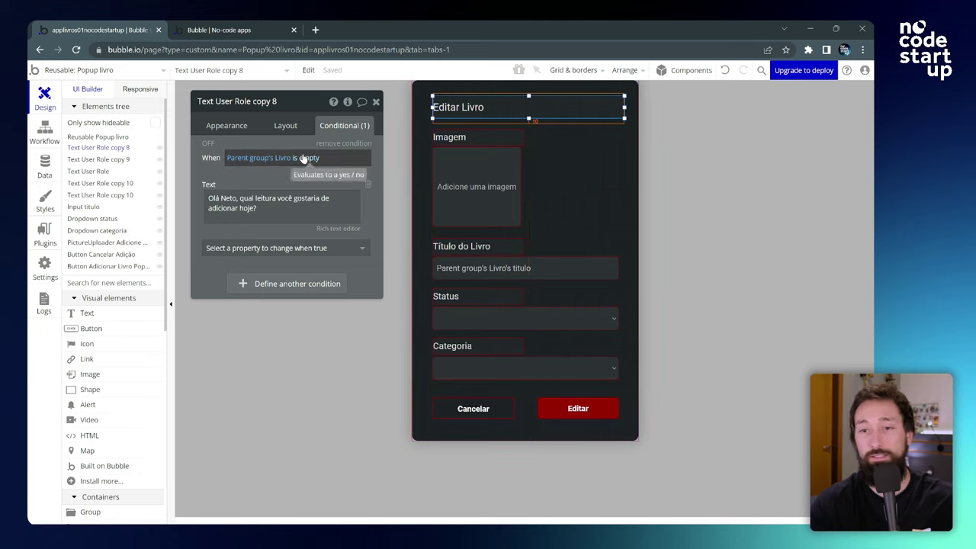
{"action": "left_click", "coordinate": [278, 211]}
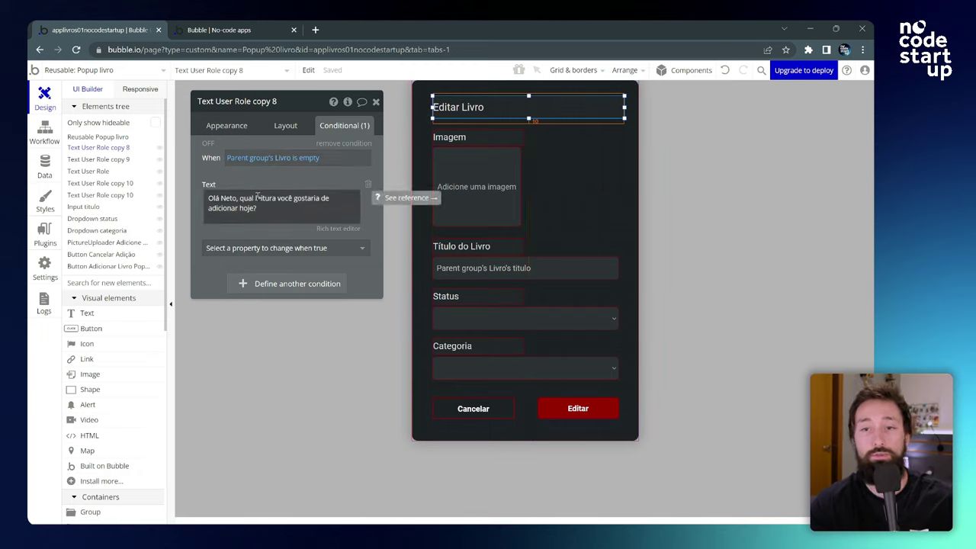
{"action": "key", "text": "ctrl+a"}
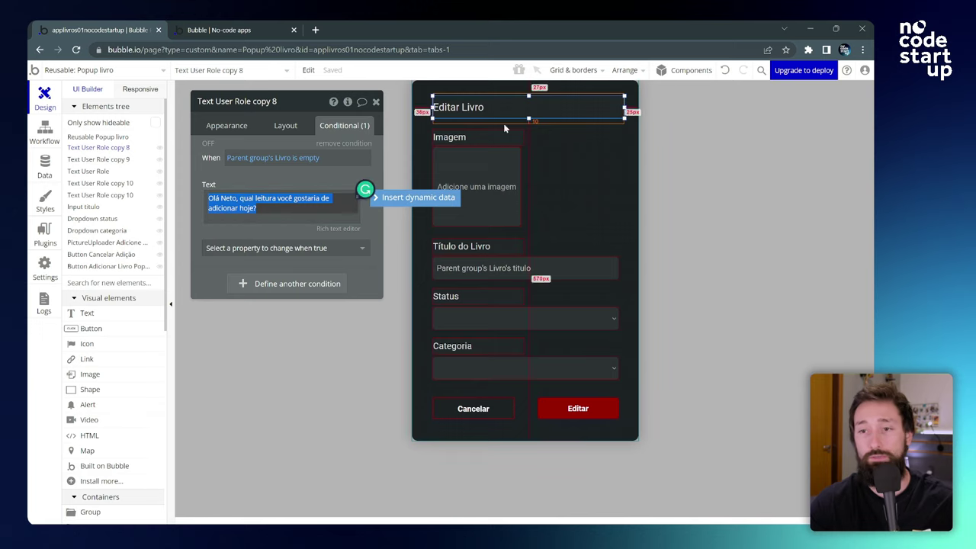
Step: Copy the heading's "Parent group's Livro is empty" expression into a new condition on the Editar button
{"action": "right_click", "coordinate": [305, 160]}
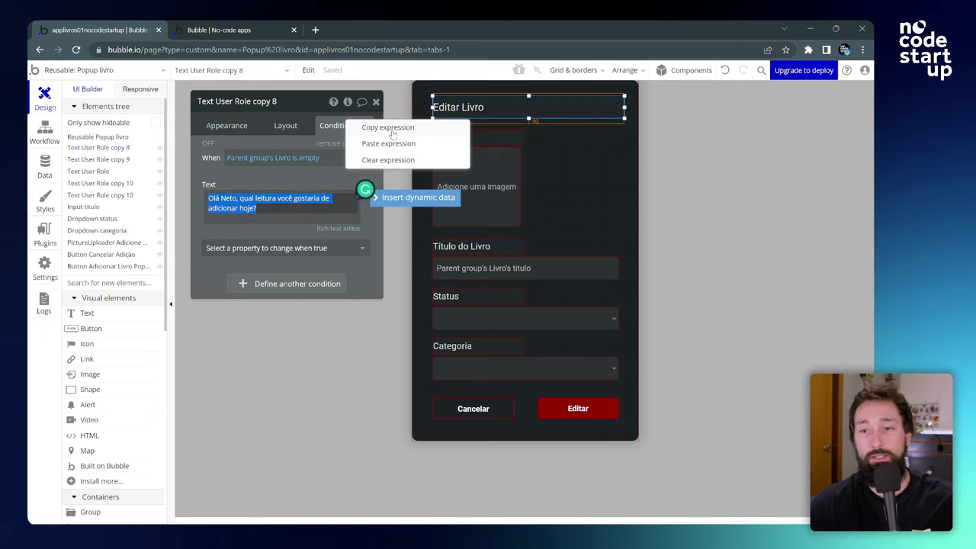
{"action": "left_click", "coordinate": [377, 128]}
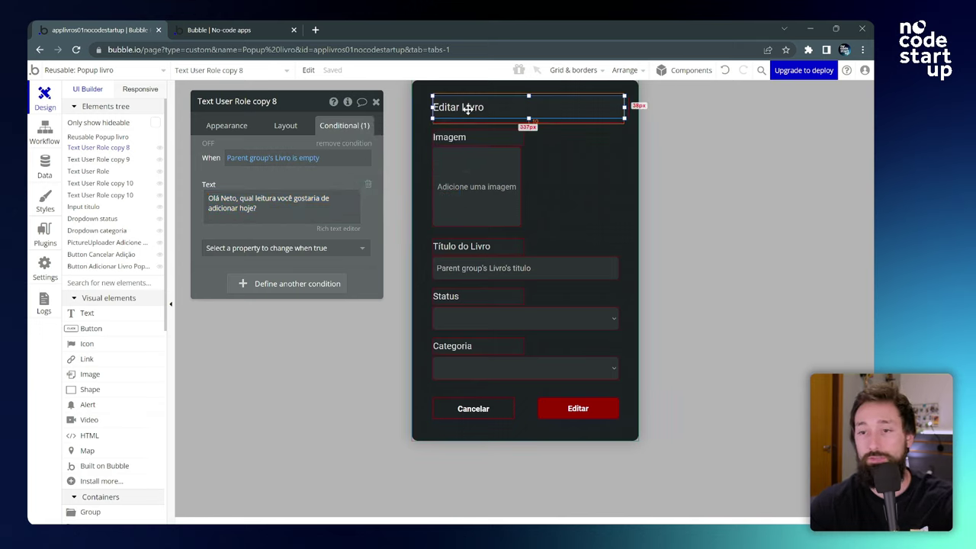
{"action": "left_click", "coordinate": [592, 413]}
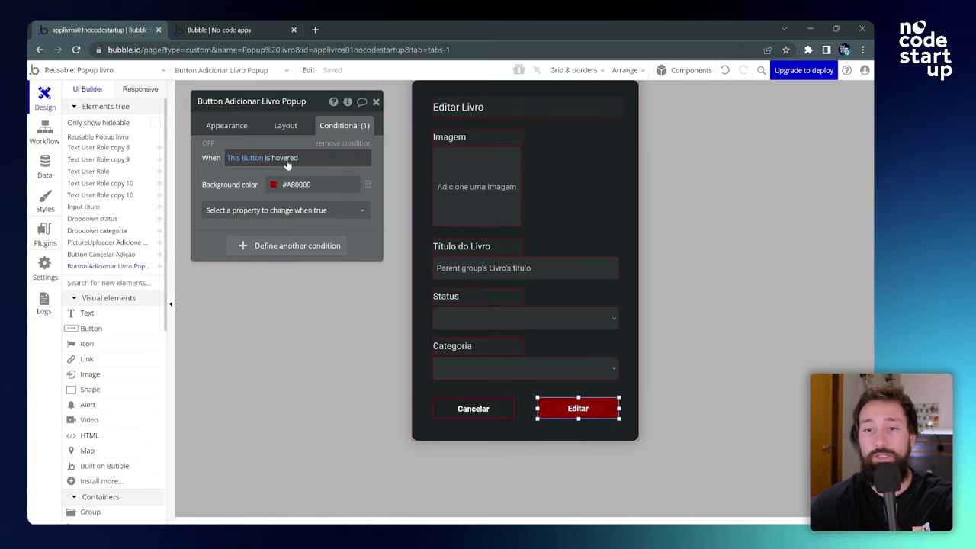
{"action": "left_click", "coordinate": [278, 252]}
{"action": "right_click", "coordinate": [239, 246]}
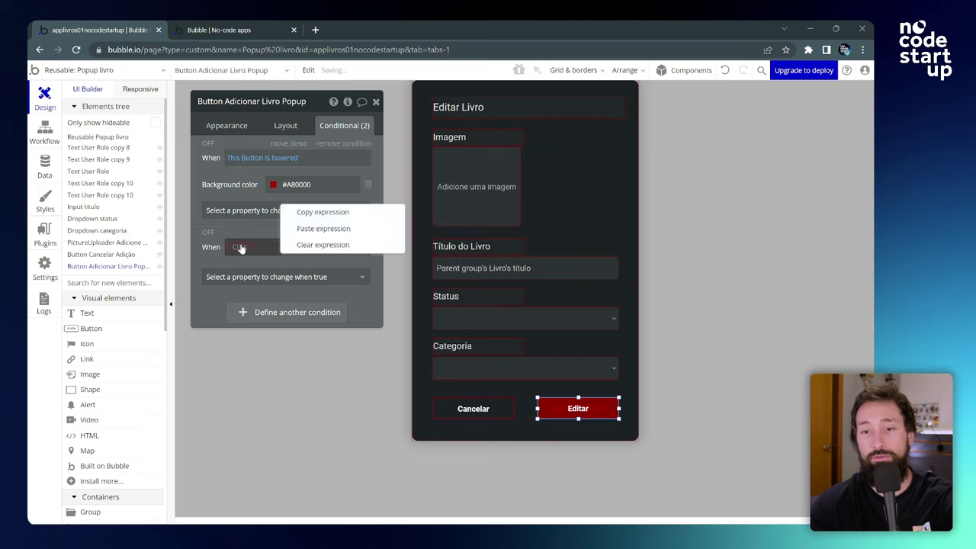
{"action": "left_click", "coordinate": [338, 232]}
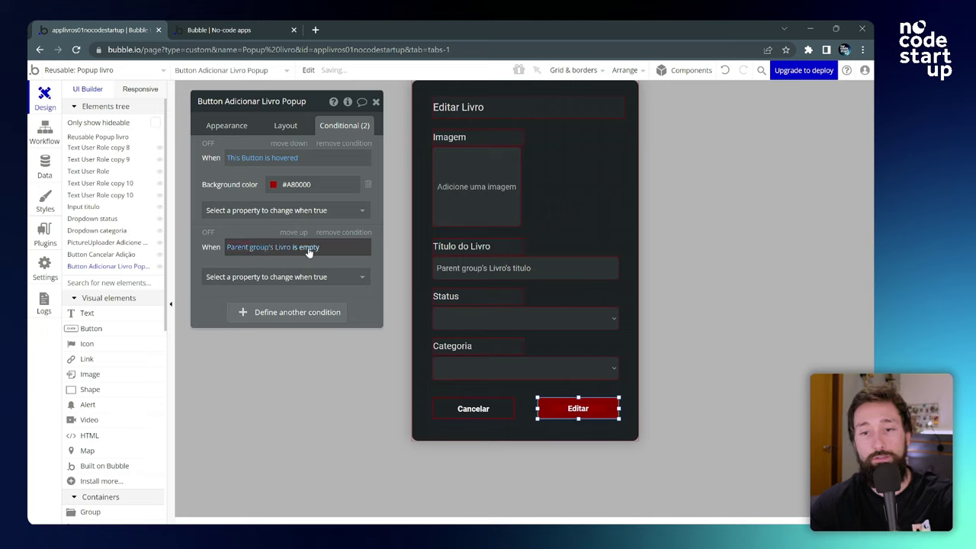
Step: Make the Editar button's new condition change the button text to "Adicionar"
{"action": "left_click", "coordinate": [343, 278]}
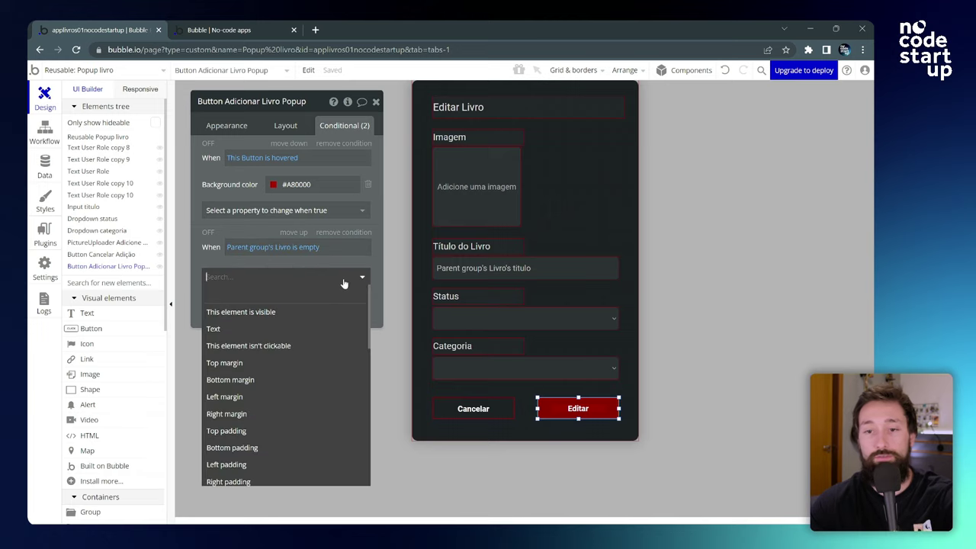
{"action": "left_click", "coordinate": [228, 329]}
{"action": "left_click", "coordinate": [300, 276]}
{"action": "type", "text": "Ad"}
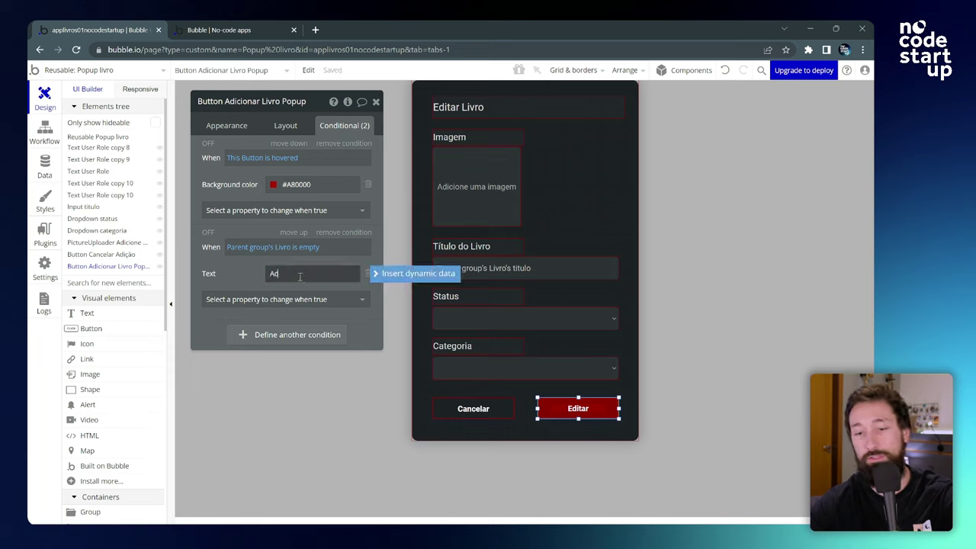
{"action": "type", "text": "icionar"}
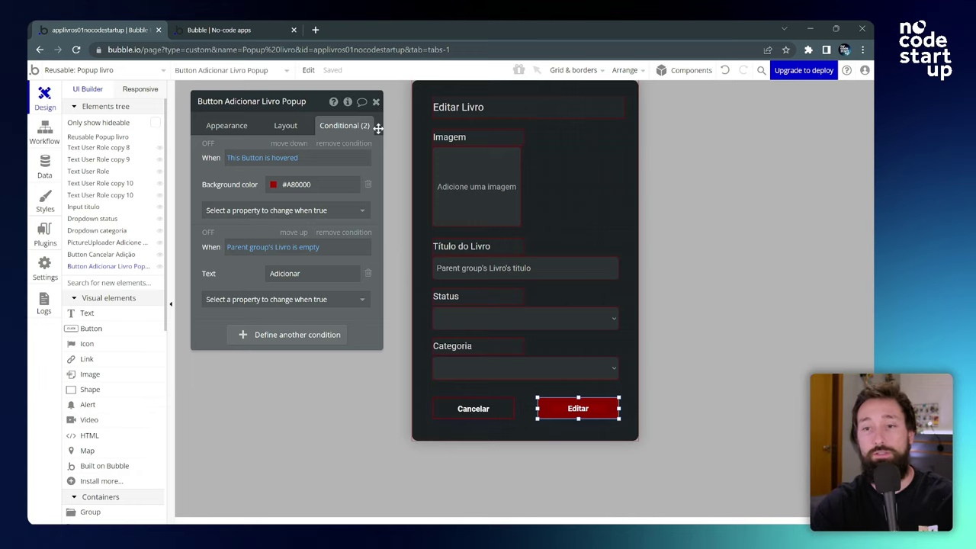
{"action": "left_click", "coordinate": [303, 184]}
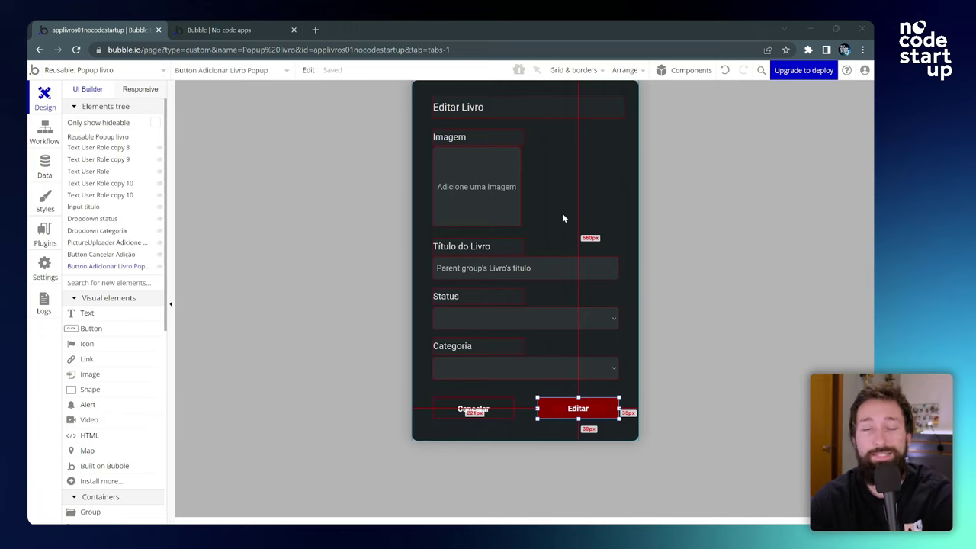
Step: Open the index page and add the reusable Popup livro element to it
{"action": "left_click", "coordinate": [132, 76]}
{"action": "left_click", "coordinate": [86, 108]}
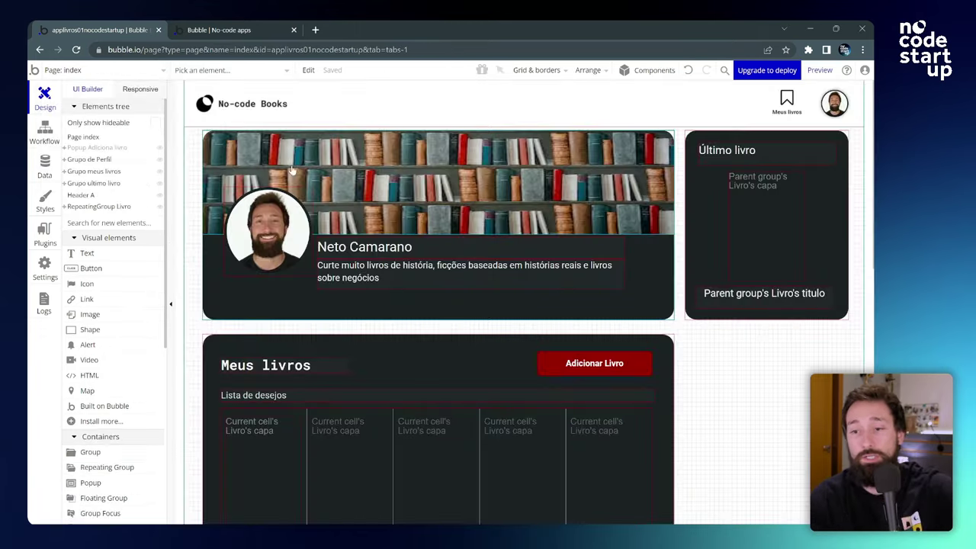
{"action": "scroll", "coordinate": [290, 170], "scroll_direction": "down", "scroll_amount": 3}
{"action": "scroll", "coordinate": [131, 316], "scroll_direction": "down", "scroll_amount": 5}
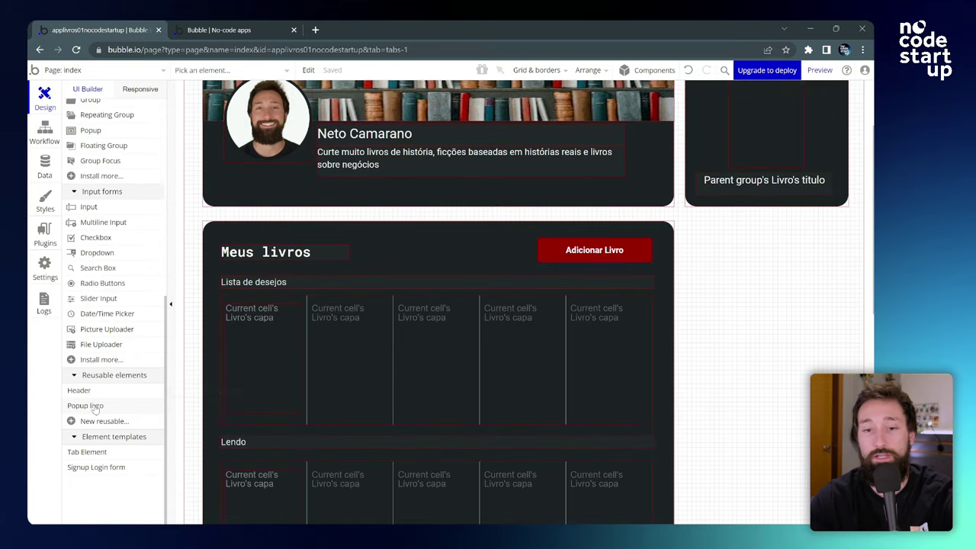
{"action": "left_click_drag", "start_coordinate": [95, 410], "coordinate": [226, 435]}
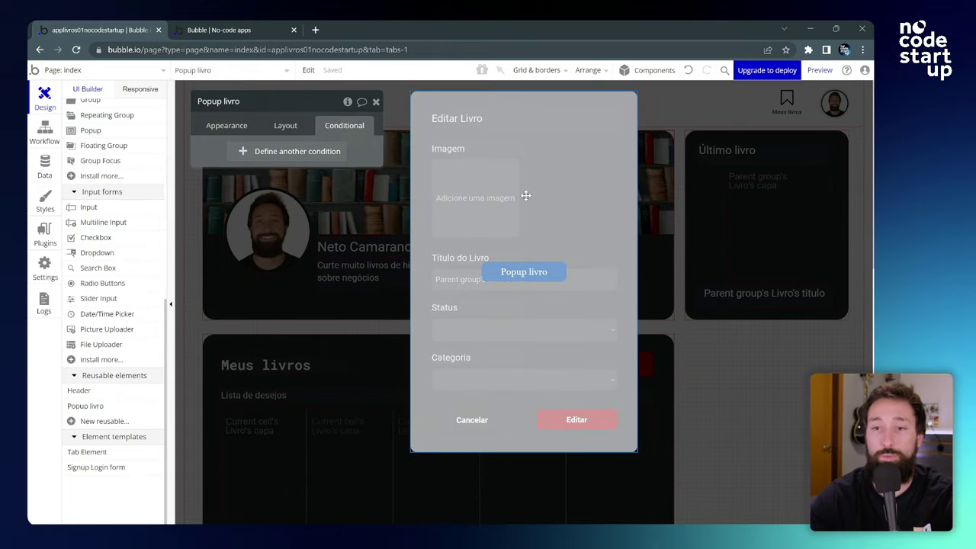
{"action": "left_click", "coordinate": [376, 101]}
{"action": "left_click", "coordinate": [713, 324]}
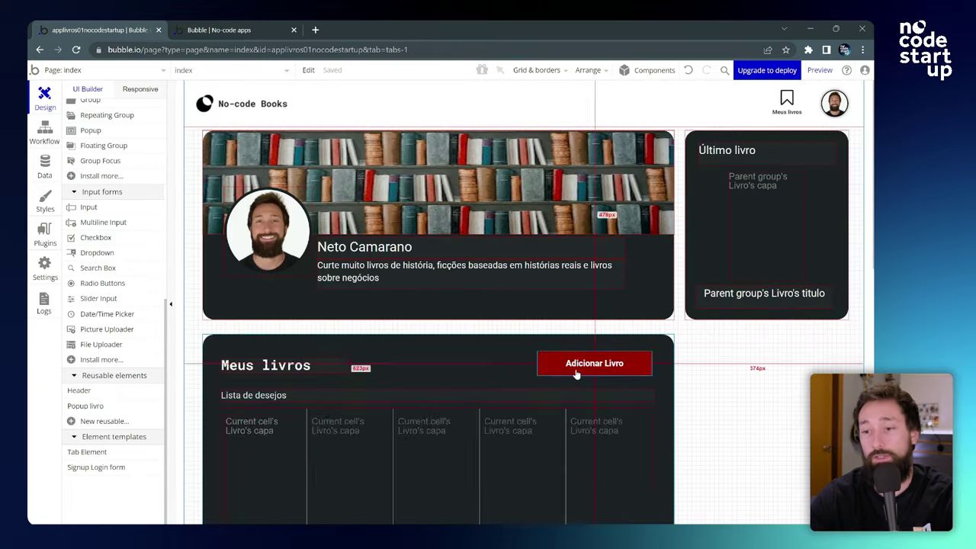
Step: In the Adicionar Livro button's workflow on the index page, set the Reset data action's element to Popup livro
{"action": "left_click", "coordinate": [576, 374]}
{"action": "scroll", "coordinate": [629, 367], "scroll_direction": "down", "scroll_amount": 3}
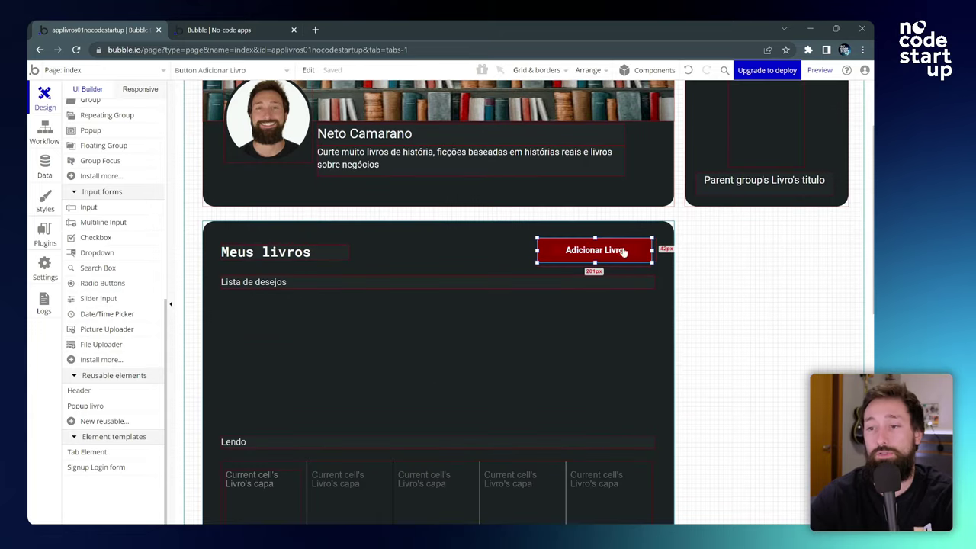
{"action": "double_click", "coordinate": [616, 253]}
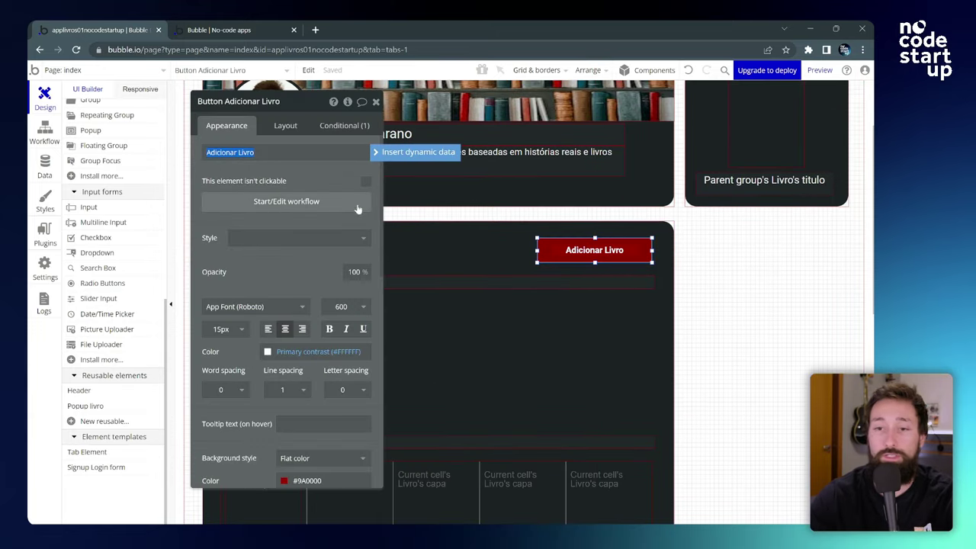
{"action": "left_click", "coordinate": [273, 201]}
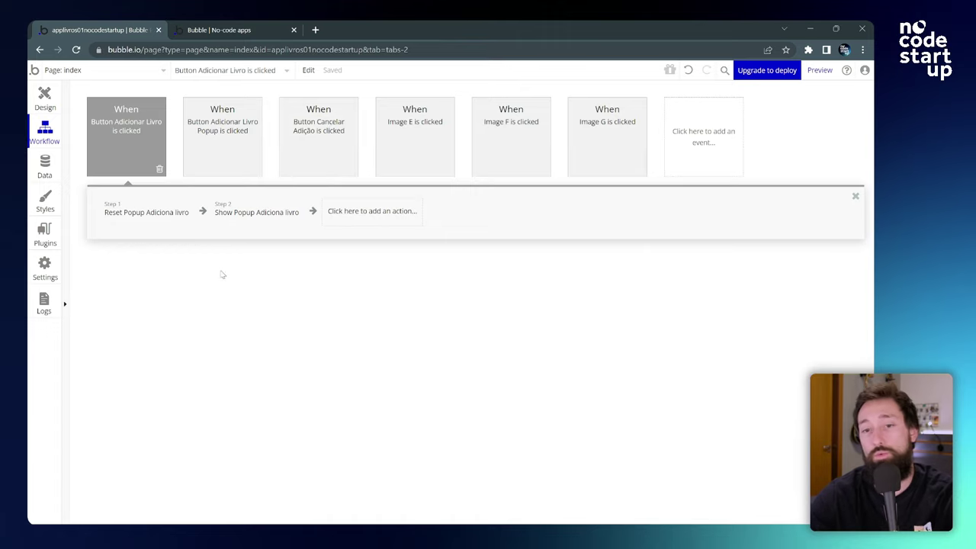
{"action": "left_click", "coordinate": [131, 214]}
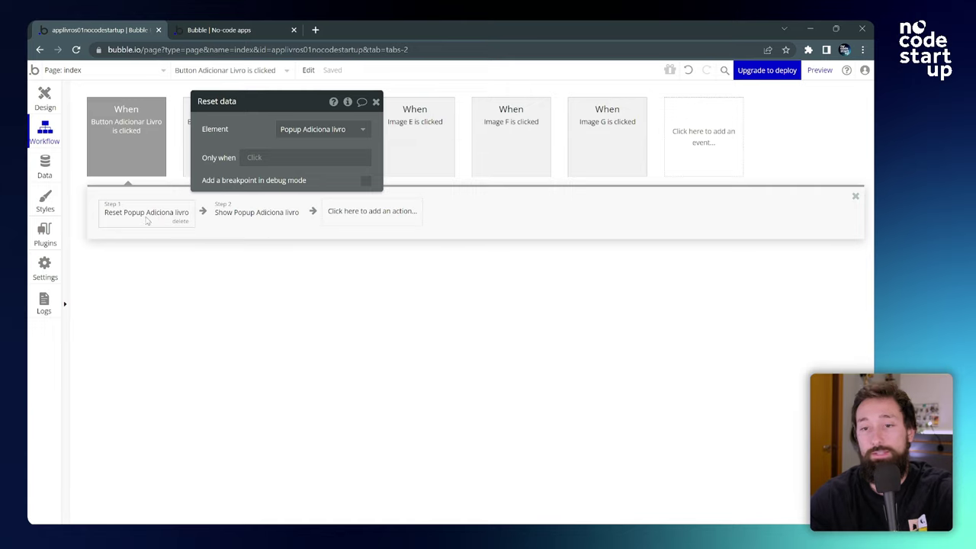
{"action": "left_click", "coordinate": [358, 132]}
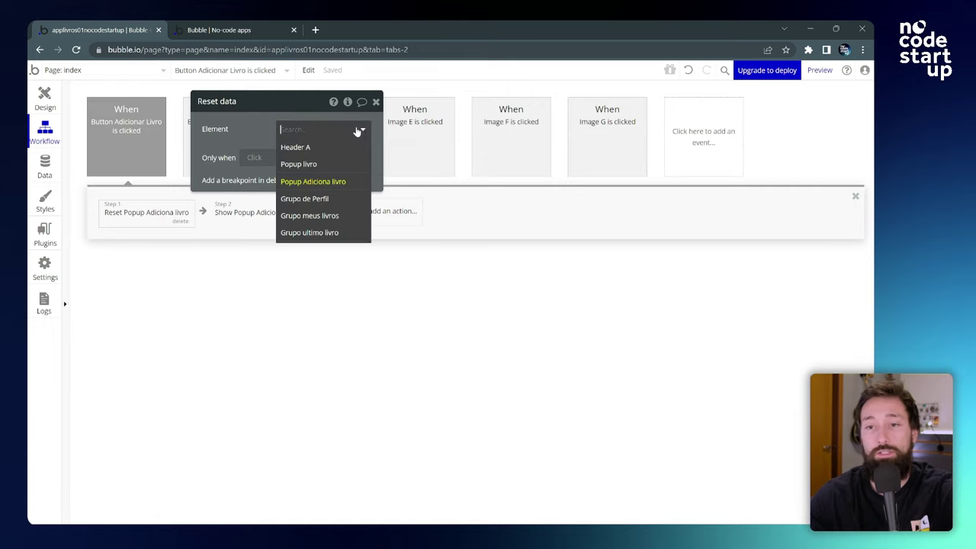
{"action": "mouse_move", "coordinate": [325, 183]}
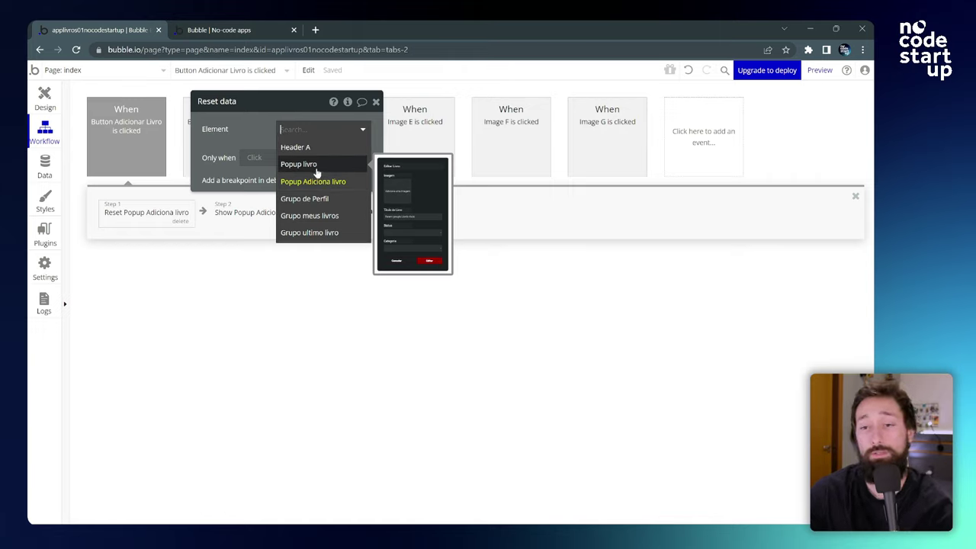
{"action": "left_click", "coordinate": [317, 166]}
Step: Set the Show action's element to Popup livro in the same button workflow
{"action": "left_click", "coordinate": [210, 217]}
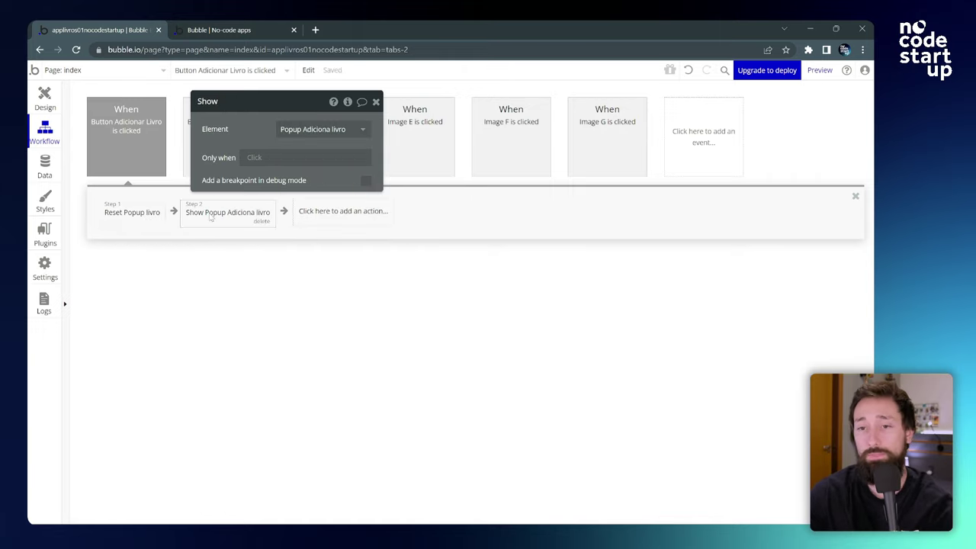
{"action": "left_click", "coordinate": [320, 129]}
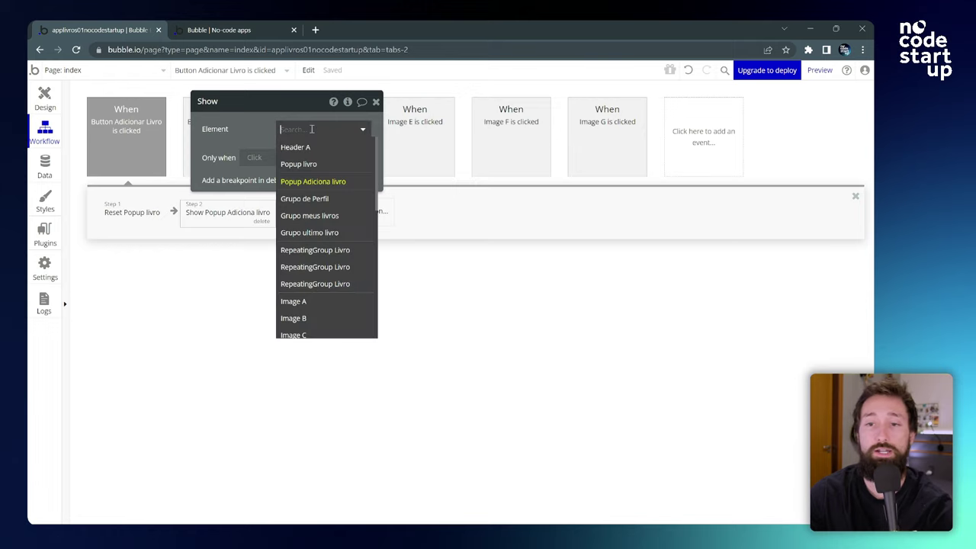
{"action": "left_click", "coordinate": [320, 166]}
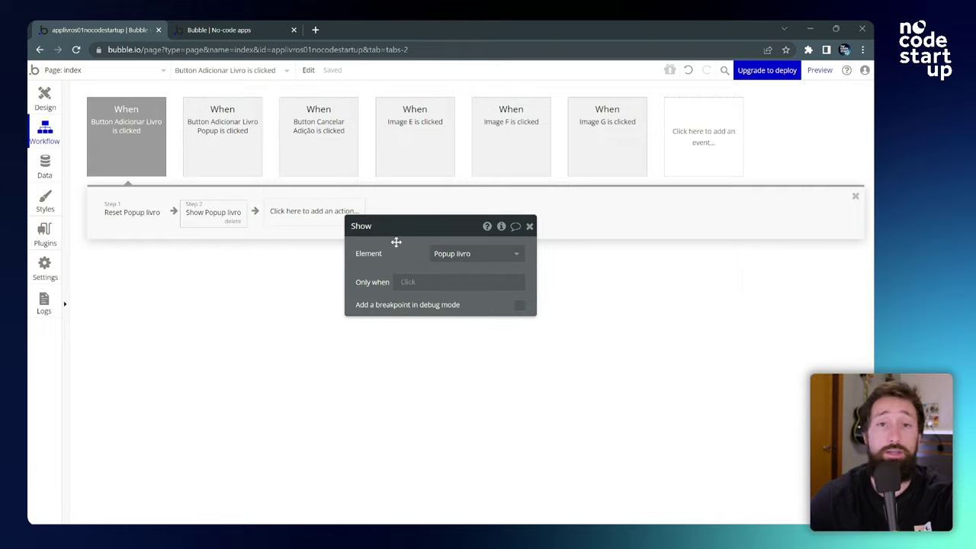
Step: Open the livro-detalhe page's design and add the reusable Popup livro element to it
{"action": "left_click", "coordinate": [84, 70]}
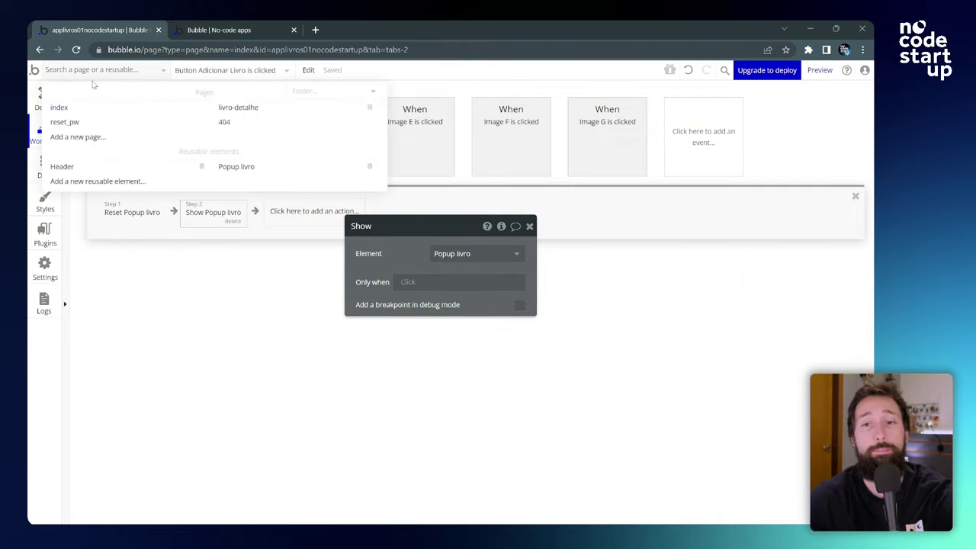
{"action": "left_click", "coordinate": [242, 109]}
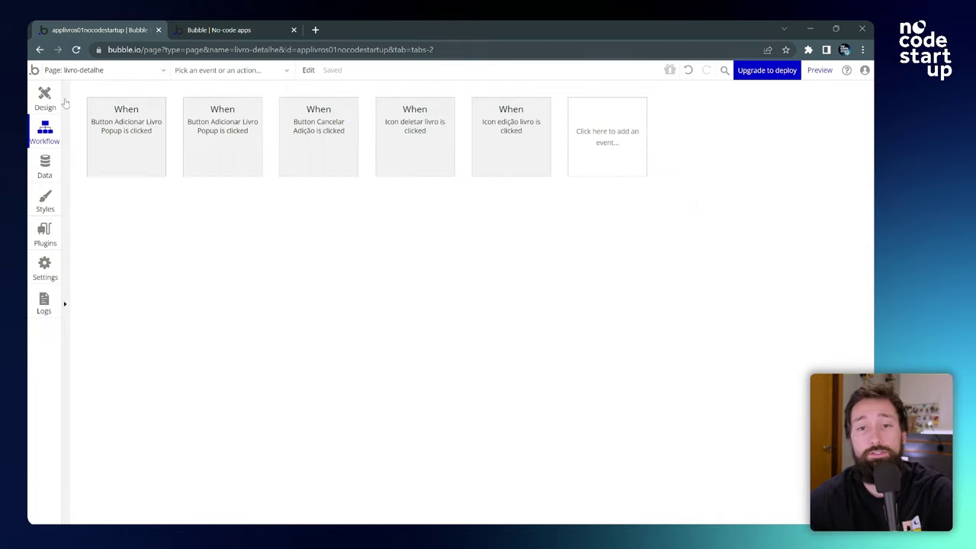
{"action": "left_click", "coordinate": [47, 102]}
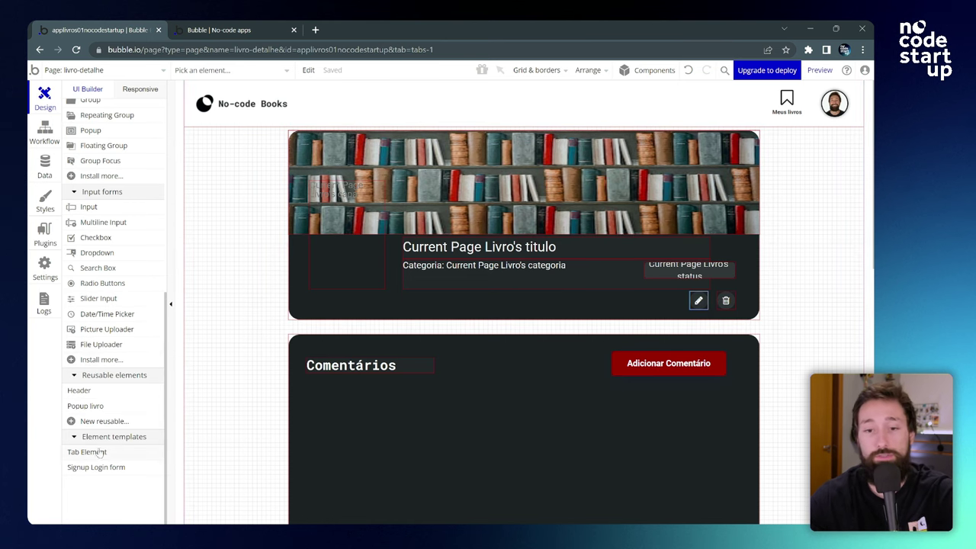
{"action": "left_click_drag", "start_coordinate": [86, 406], "coordinate": [552, 189]}
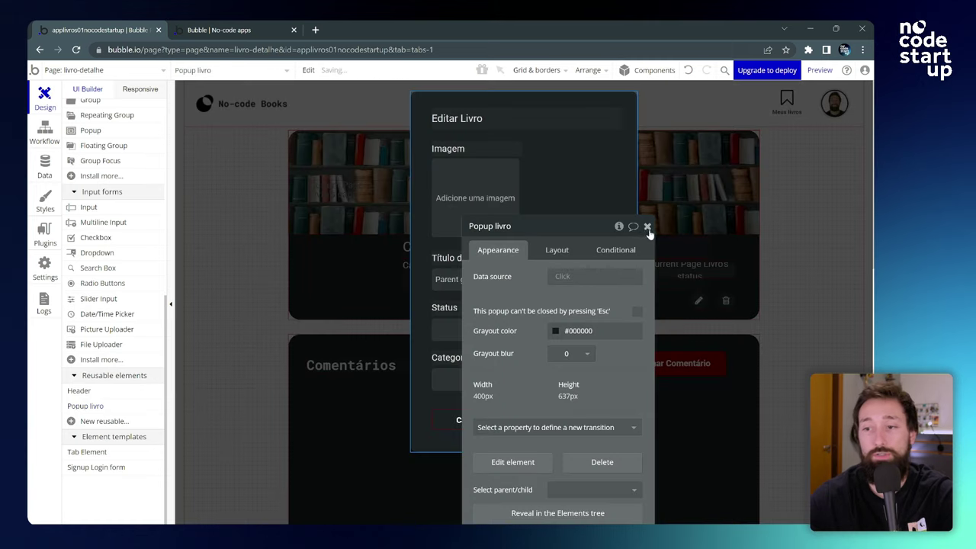
{"action": "left_click", "coordinate": [647, 227]}
{"action": "left_click", "coordinate": [654, 282]}
Step: In the workflow of the pencil icon for editing the book, set the Show action's element to Popup livro
{"action": "left_click", "coordinate": [699, 301]}
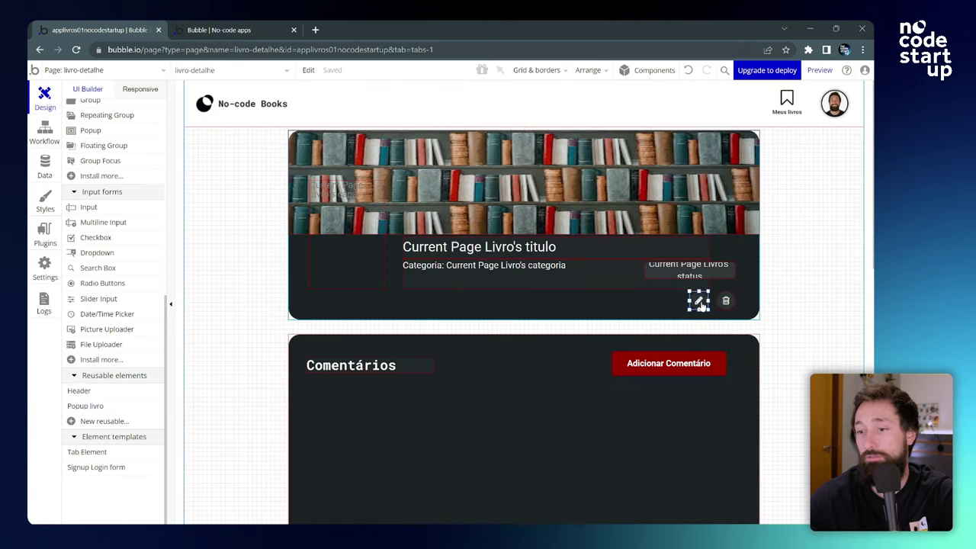
{"action": "double_click", "coordinate": [699, 301]}
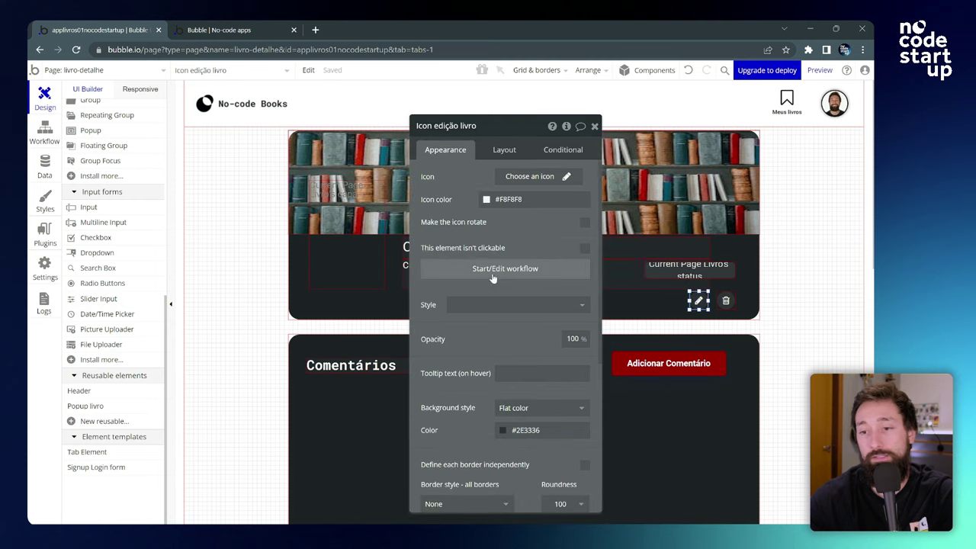
{"action": "left_click", "coordinate": [505, 268]}
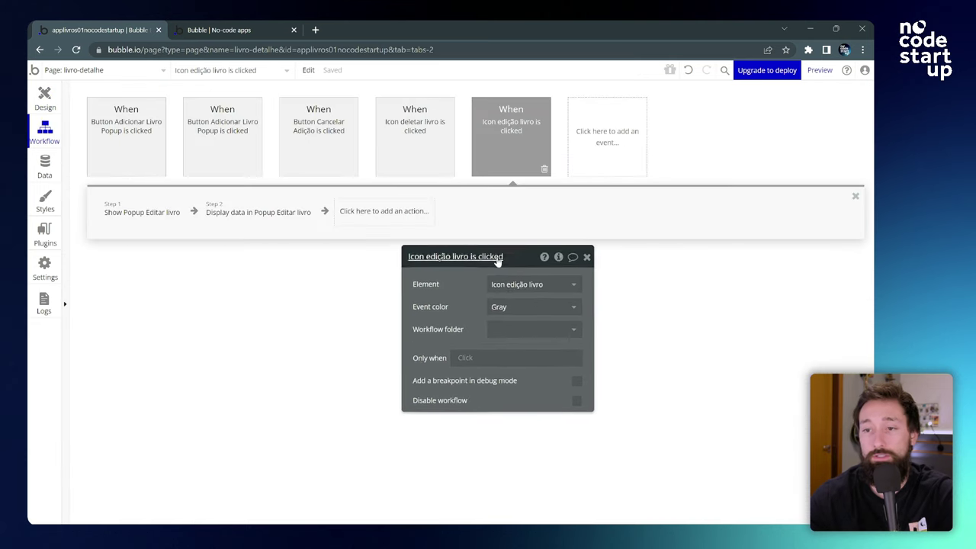
{"action": "left_click", "coordinate": [124, 213]}
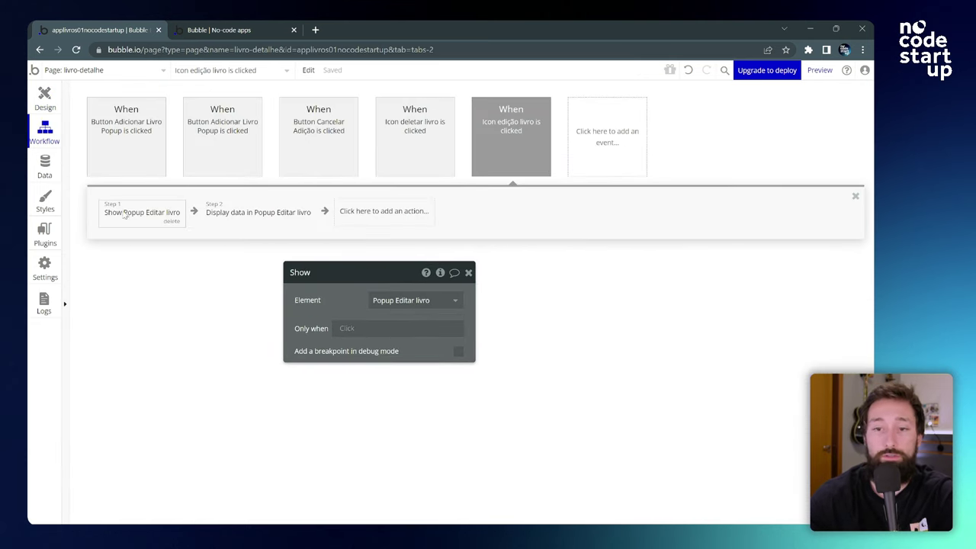
{"action": "left_click_drag", "start_coordinate": [373, 284], "coordinate": [516, 157]}
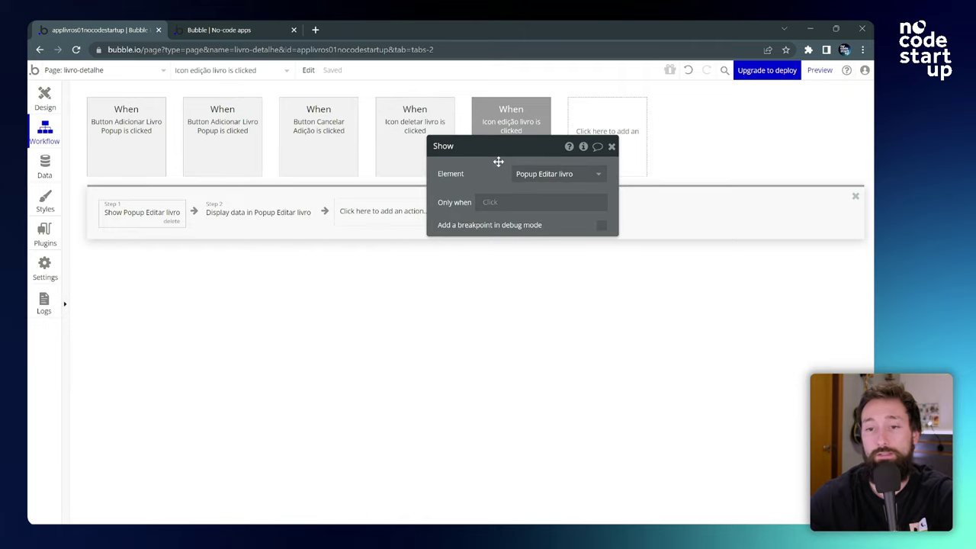
{"action": "left_click", "coordinate": [598, 177]}
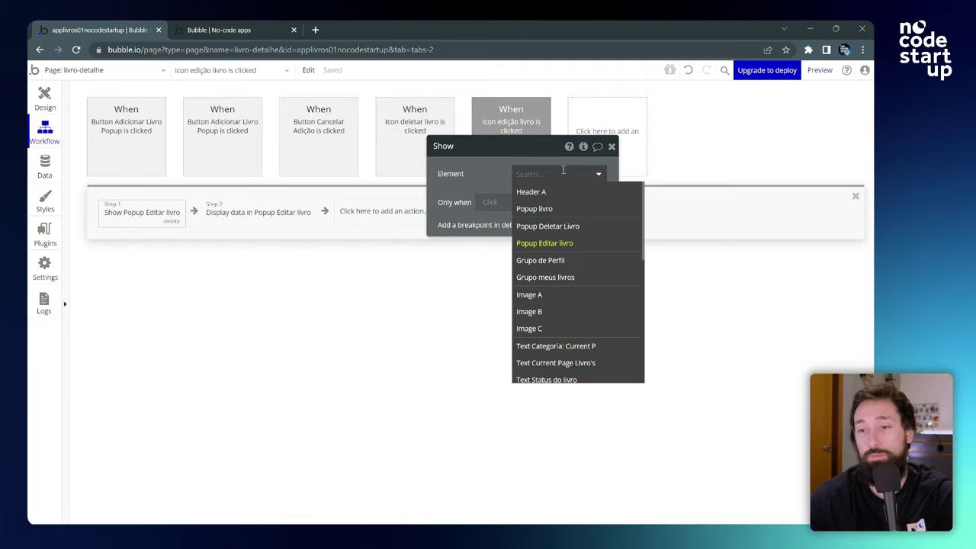
{"action": "left_click", "coordinate": [549, 210]}
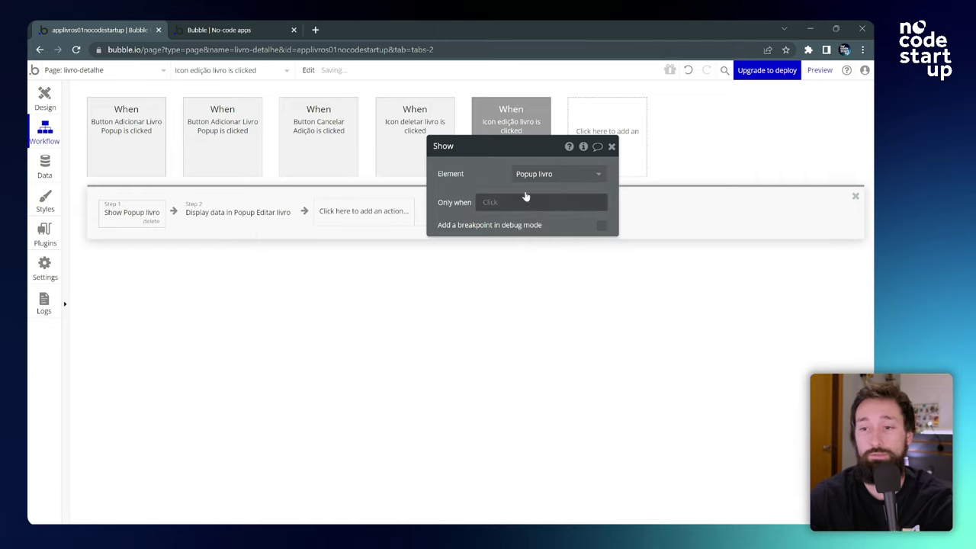
{"action": "left_click", "coordinate": [612, 146]}
Step: Set the Display data action's element to Popup livro in the edit icon's workflow
{"action": "left_click", "coordinate": [252, 212]}
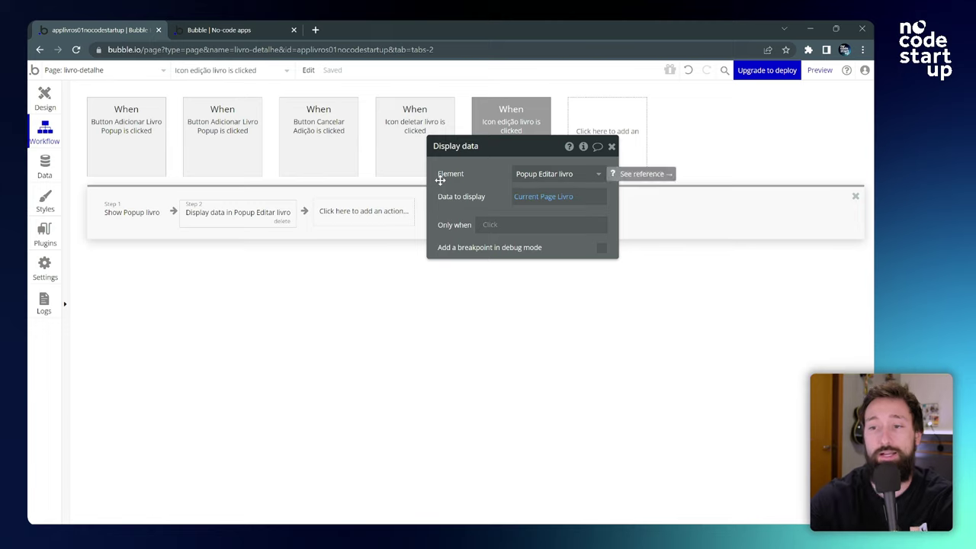
{"action": "left_click_drag", "start_coordinate": [442, 183], "coordinate": [402, 177]}
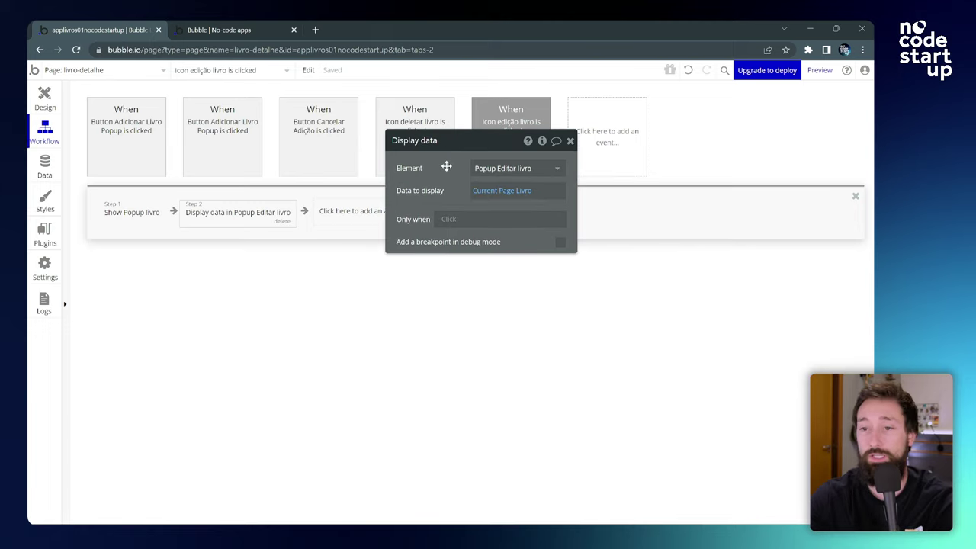
{"action": "left_click", "coordinate": [525, 168]}
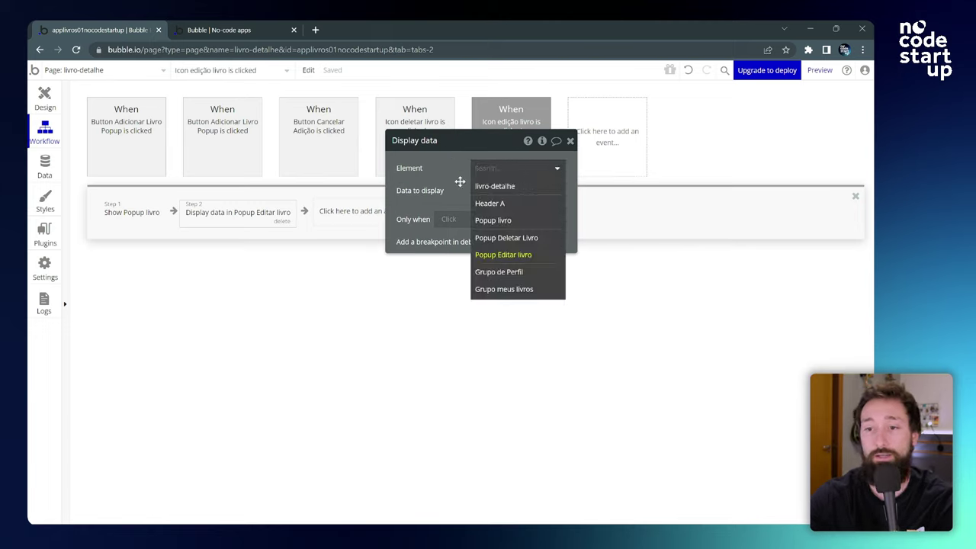
{"action": "left_click", "coordinate": [493, 220]}
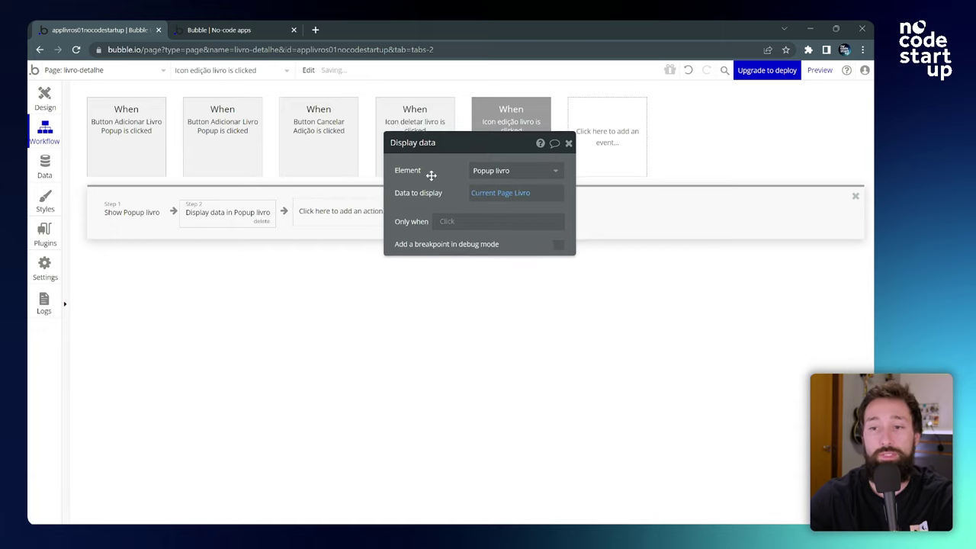
{"action": "key", "text": "Escape"}
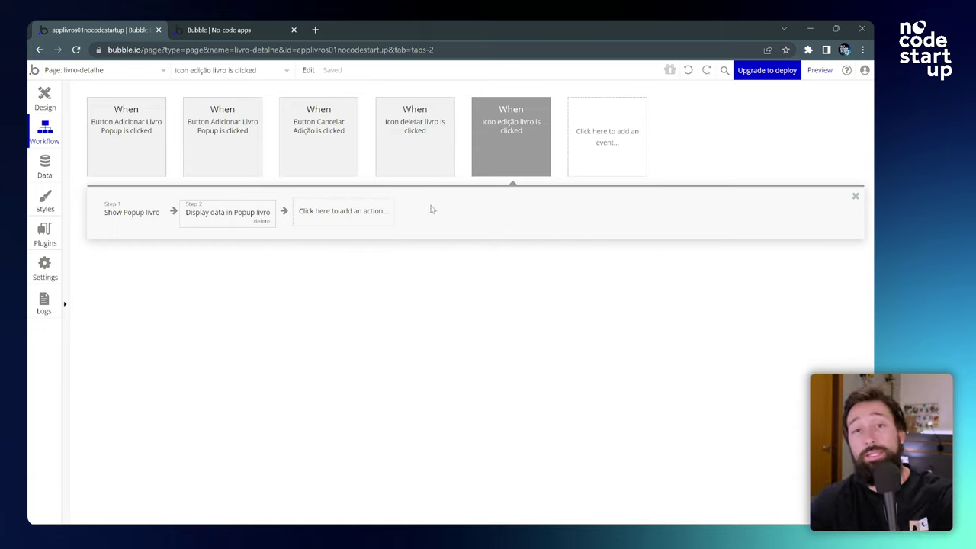
Step: Return to the livro-detalhe page's design and view the page's original Popup Editar livro
{"action": "left_click", "coordinate": [45, 105]}
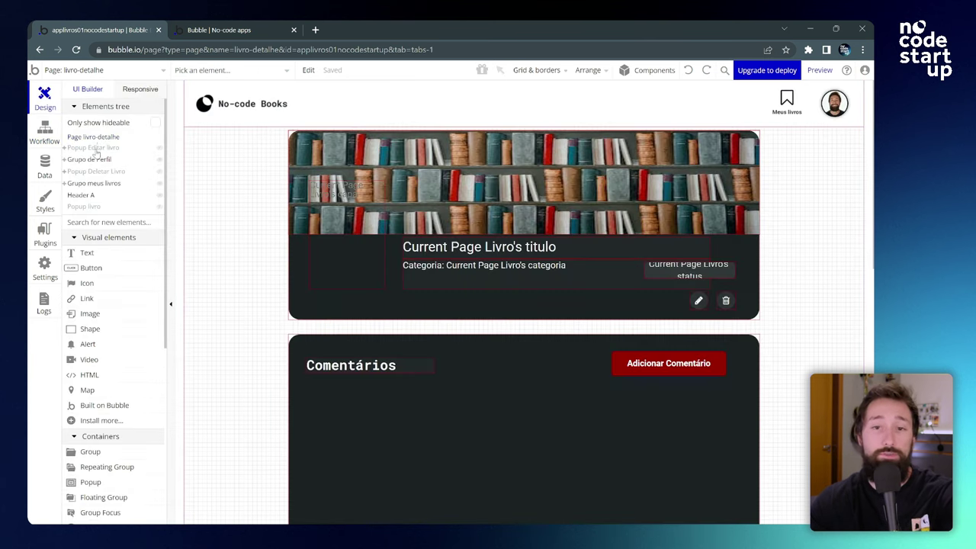
{"action": "left_click", "coordinate": [102, 148]}
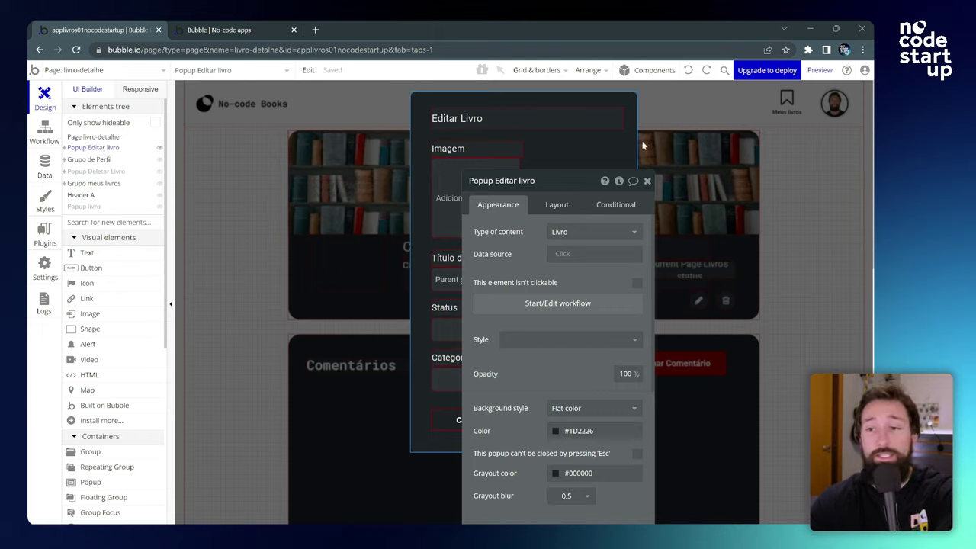
{"action": "left_click", "coordinate": [647, 181]}
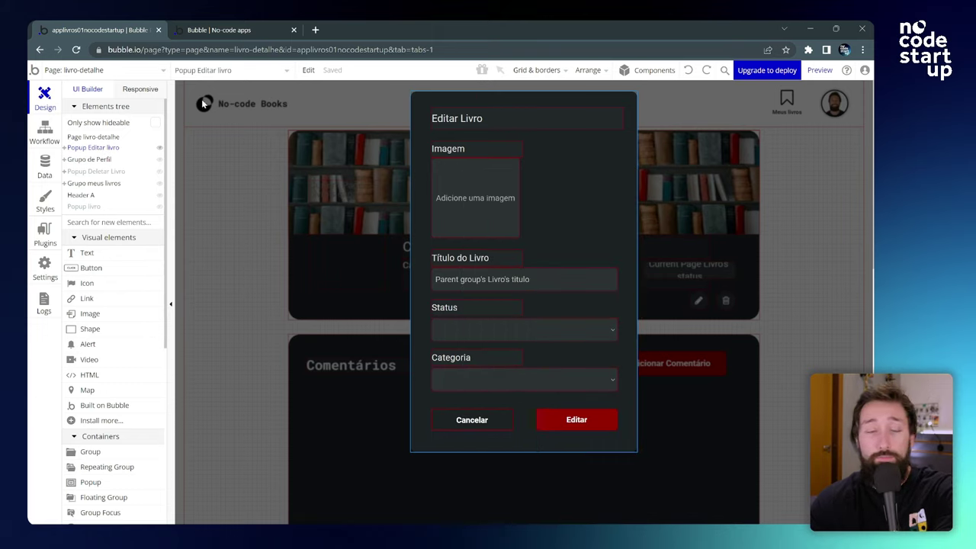
{"action": "left_click", "coordinate": [270, 203]}
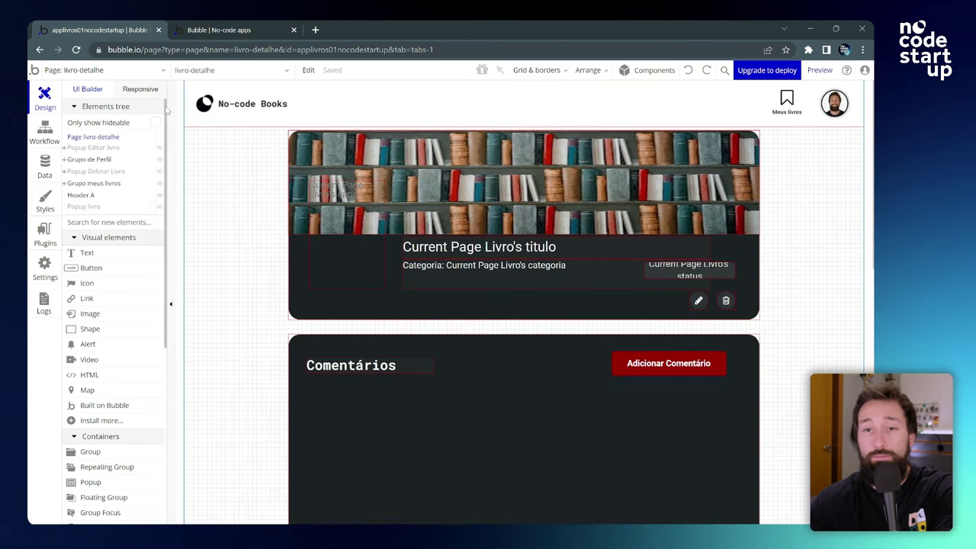
Step: Switch the design editor to the index page
{"action": "left_click", "coordinate": [122, 72]}
{"action": "mouse_move", "coordinate": [270, 105]}
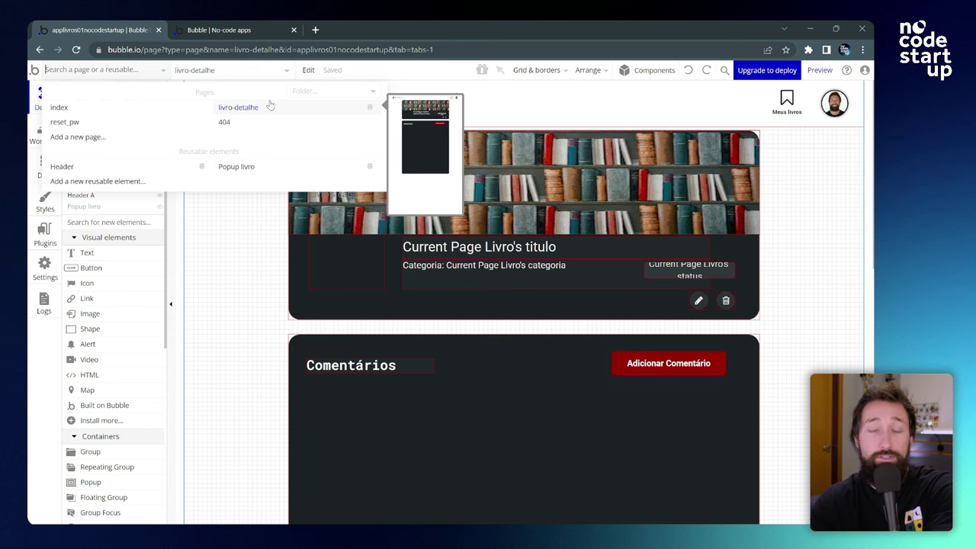
{"action": "left_click", "coordinate": [60, 107]}
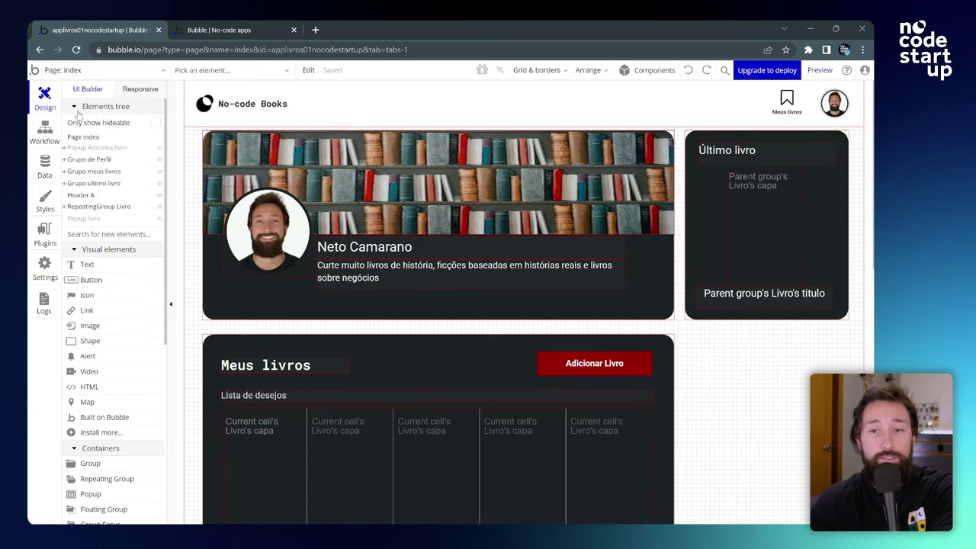
Step: Preview the index page, open its add-book popup and upload the Originals cover image
{"action": "left_click", "coordinate": [819, 69]}
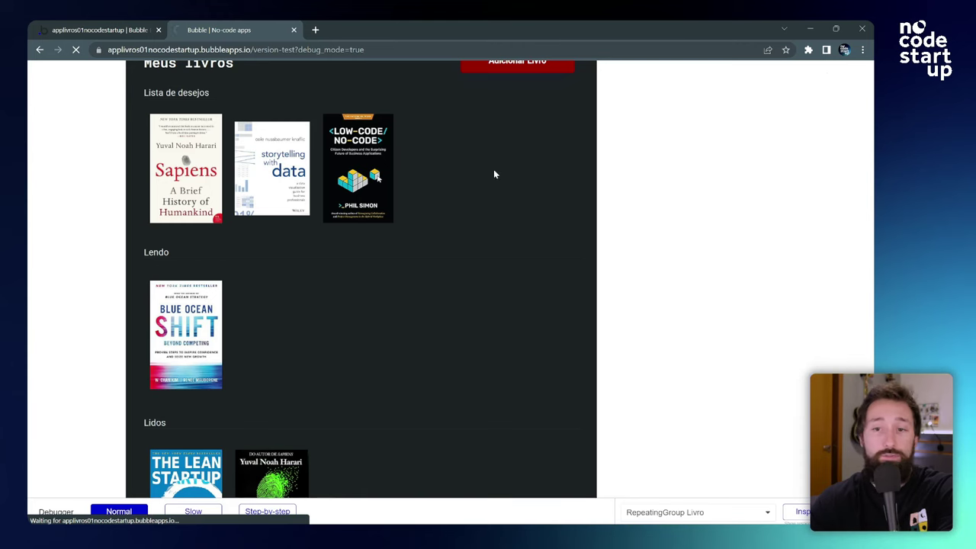
{"action": "scroll", "coordinate": [458, 186], "scroll_direction": "up", "scroll_amount": 3}
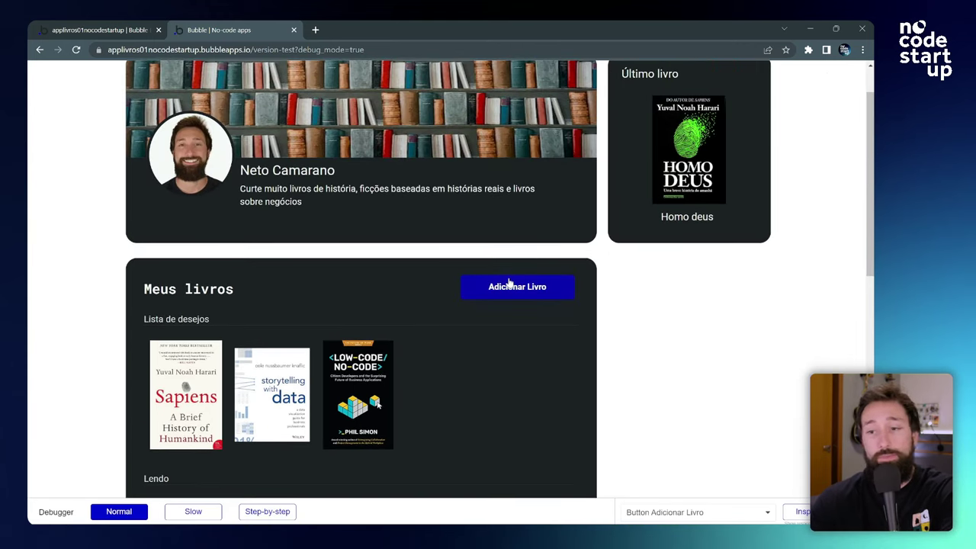
{"action": "left_click", "coordinate": [503, 286]}
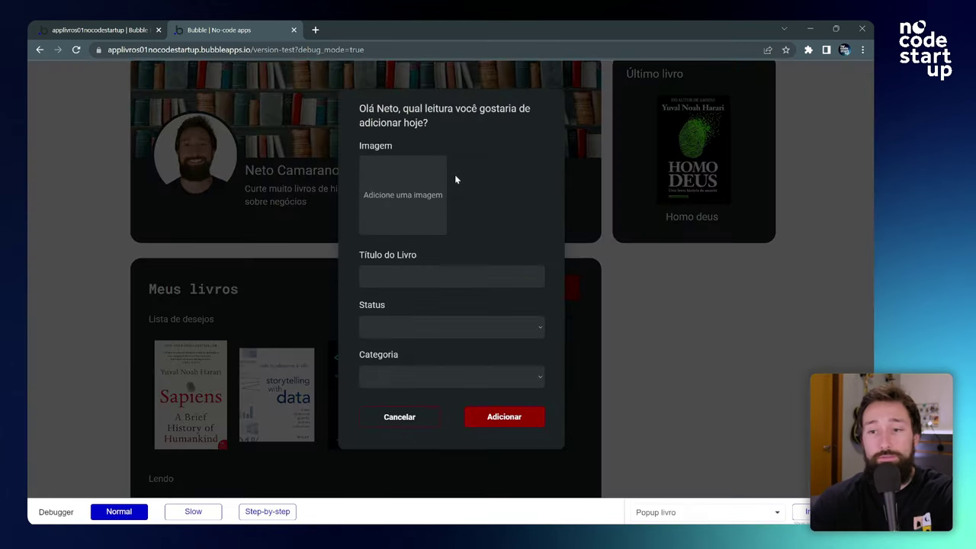
{"action": "left_click", "coordinate": [415, 185]}
{"action": "left_click", "coordinate": [416, 111]}
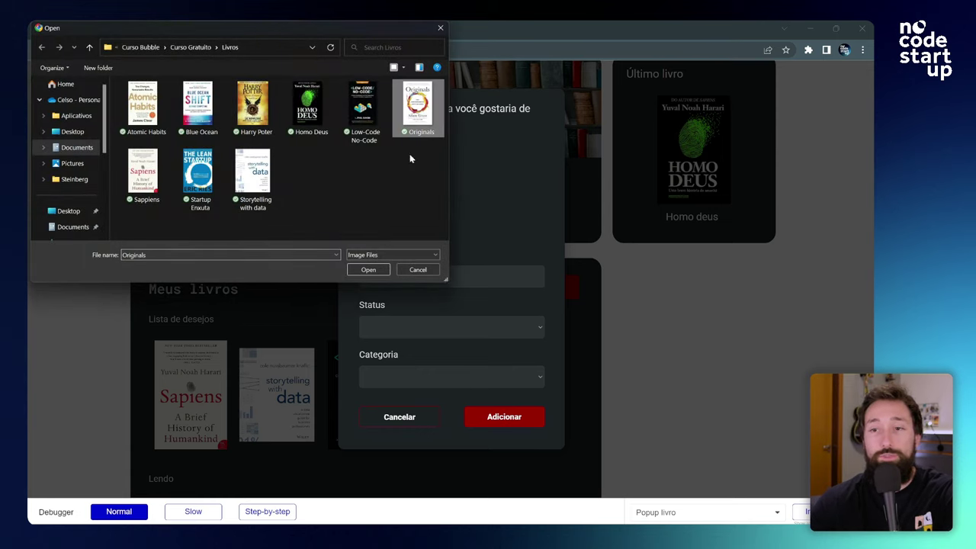
{"action": "left_click", "coordinate": [369, 269]}
Step: Fill in the title Original, status Lido and category Negócios, and add the book
{"action": "left_click", "coordinate": [418, 279]}
{"action": "type", "text": "O"}
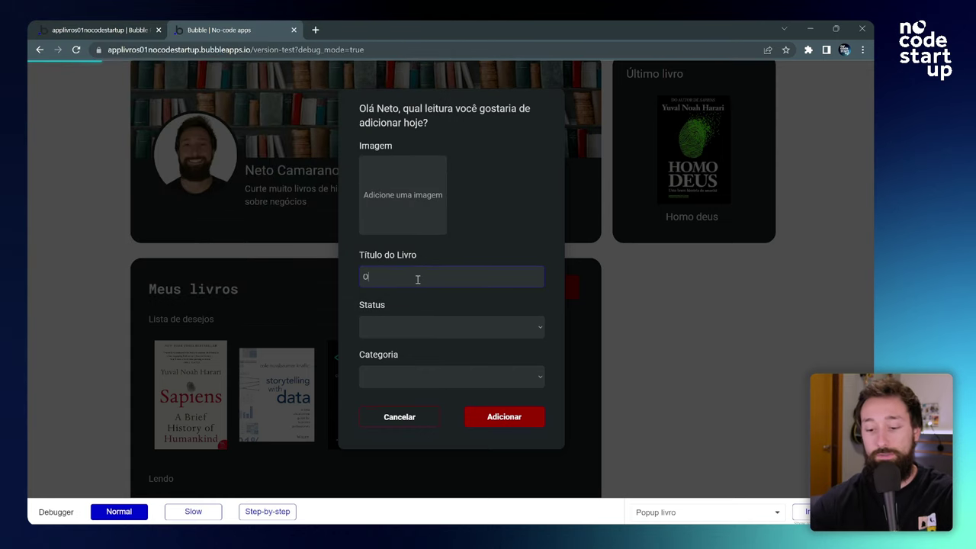
{"action": "type", "text": "riginal"}
{"action": "left_click", "coordinate": [417, 326]}
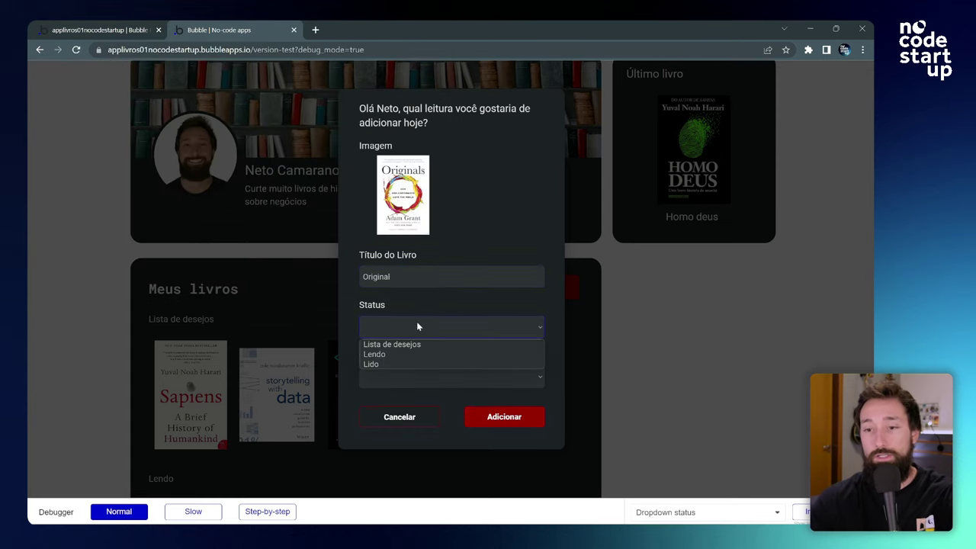
{"action": "left_click", "coordinate": [406, 364]}
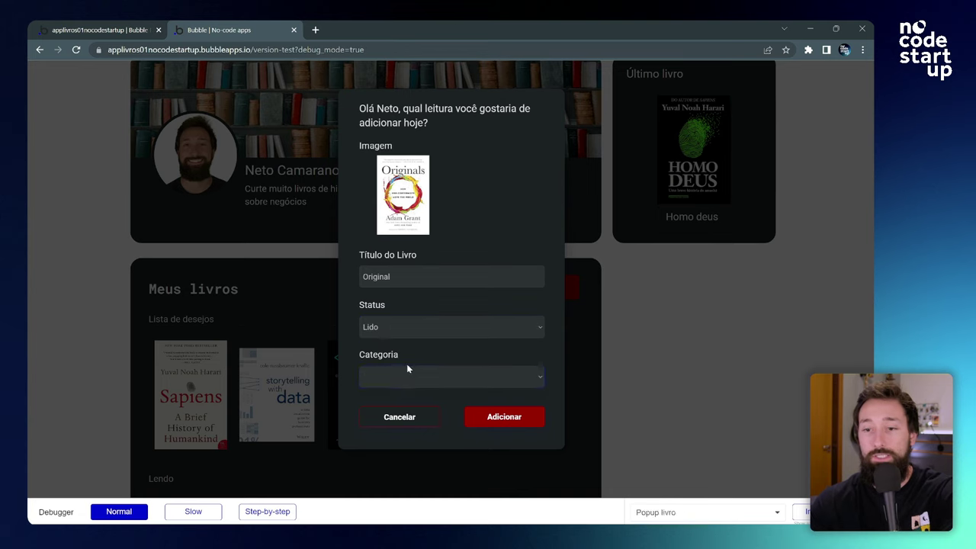
{"action": "left_click", "coordinate": [423, 382]}
{"action": "left_click", "coordinate": [408, 424]}
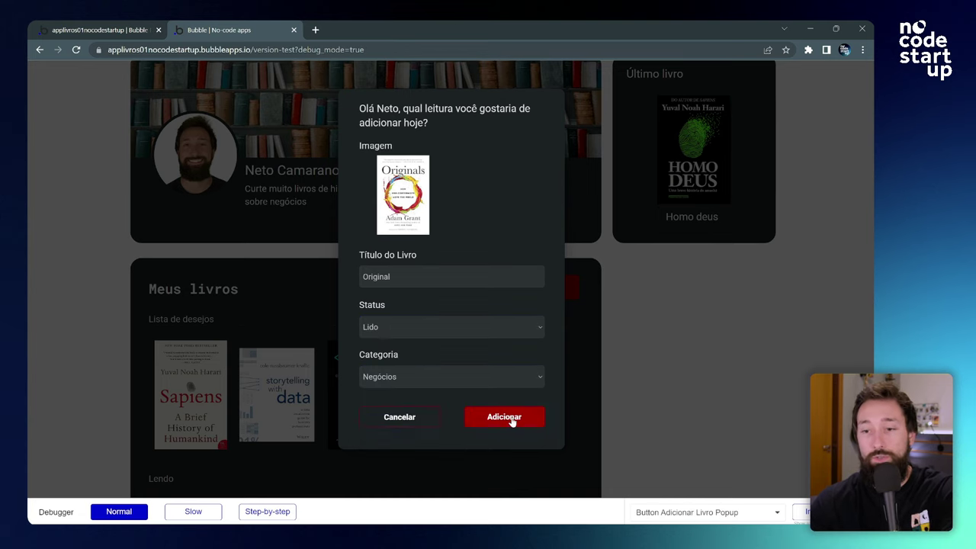
{"action": "left_click", "coordinate": [509, 419]}
Step: Look over the updated book lists and open the detail page of the Originals book under Lidos
{"action": "scroll", "coordinate": [501, 288], "scroll_direction": "up", "scroll_amount": 2}
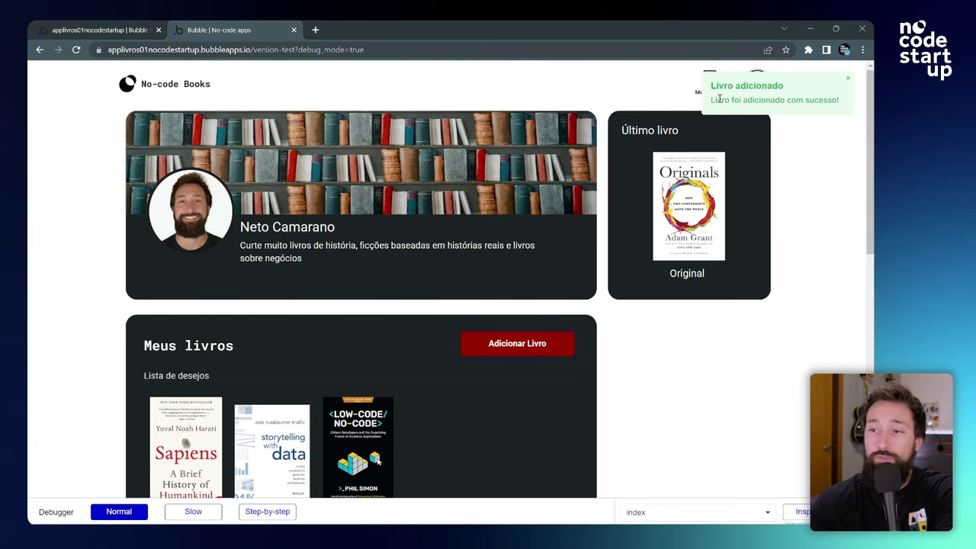
{"action": "scroll", "coordinate": [567, 161], "scroll_direction": "down", "scroll_amount": 7}
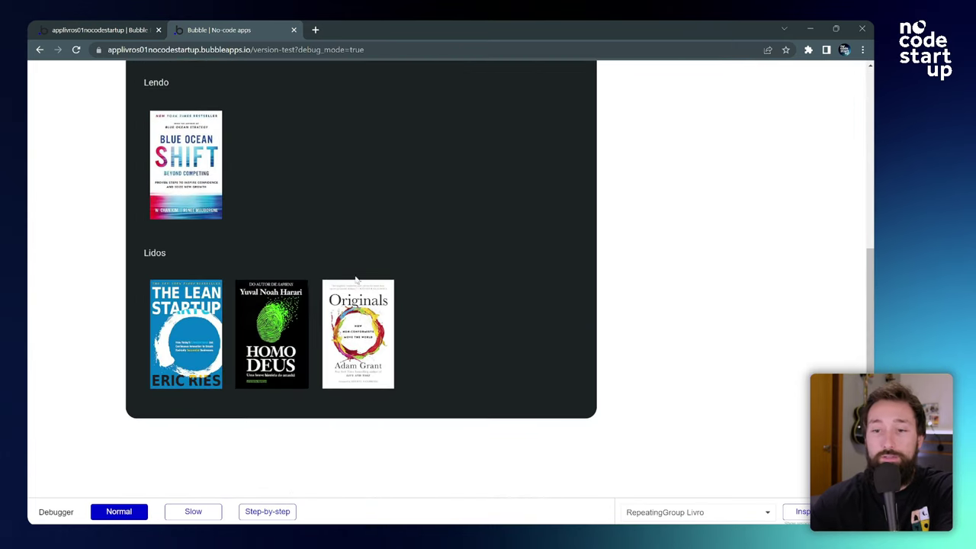
{"action": "scroll", "coordinate": [364, 299], "scroll_direction": "up", "scroll_amount": 5}
{"action": "scroll", "coordinate": [399, 407], "scroll_direction": "down", "scroll_amount": 4}
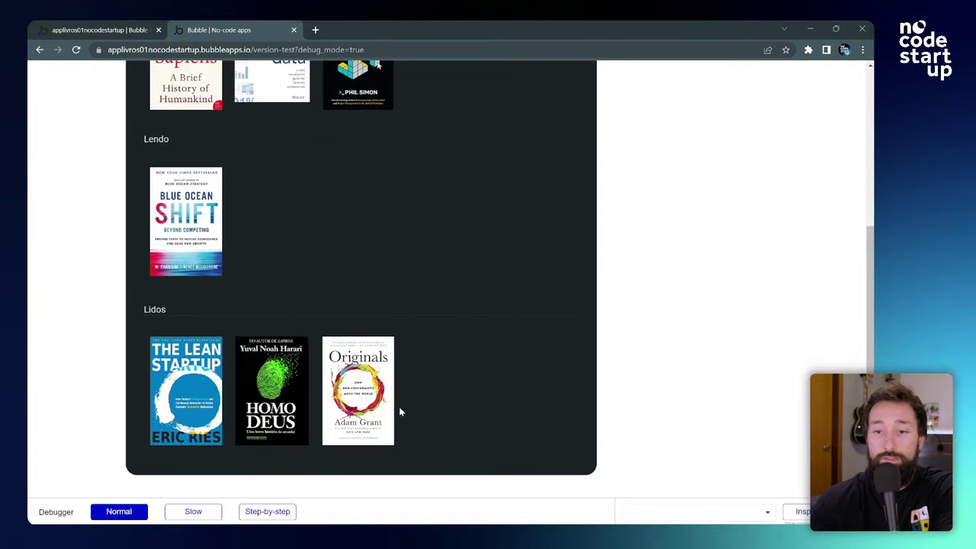
{"action": "scroll", "coordinate": [380, 374], "scroll_direction": "up", "scroll_amount": 1}
{"action": "left_click", "coordinate": [368, 432]}
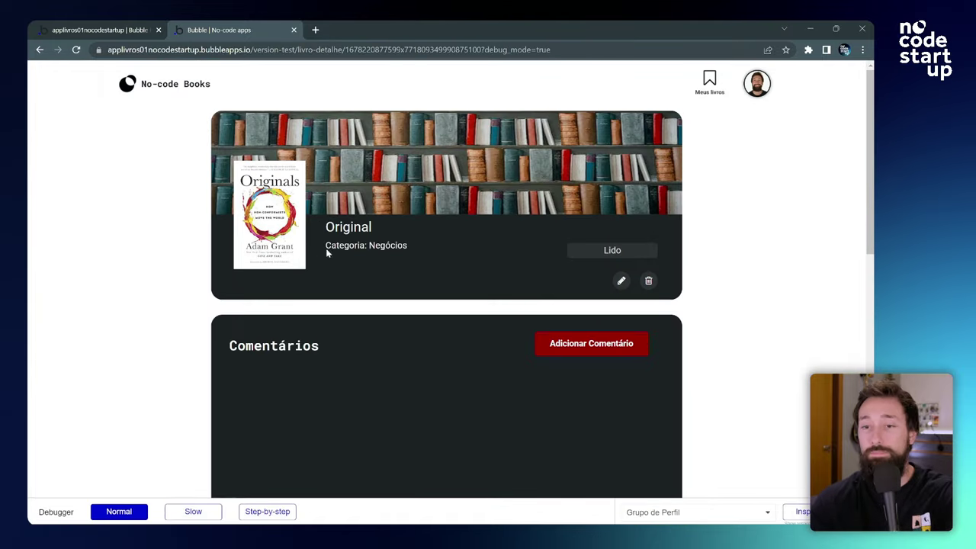
{"action": "scroll", "coordinate": [455, 203], "scroll_direction": "down", "scroll_amount": 1}
{"action": "scroll", "coordinate": [534, 252], "scroll_direction": "up", "scroll_amount": 1}
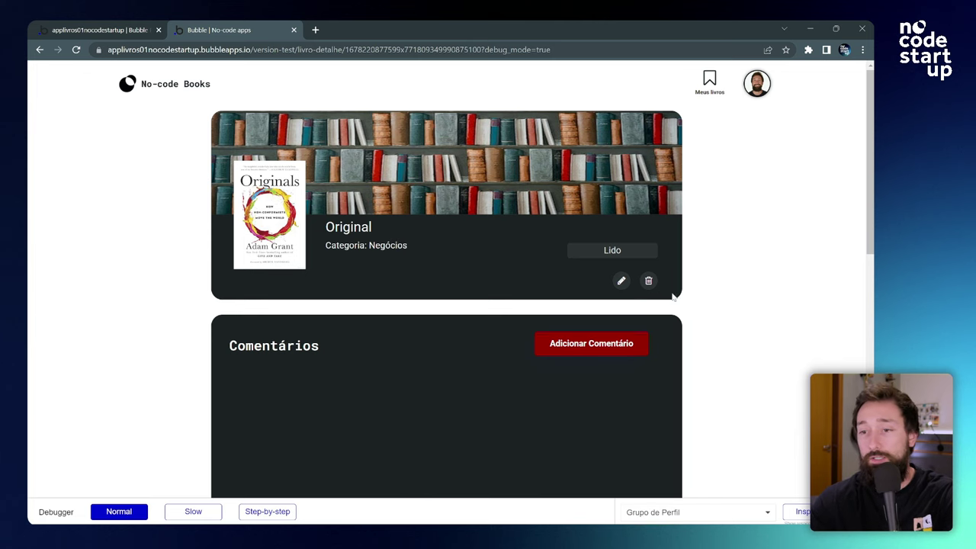
Step: Edit the book through its popup, changing the title to Original 2, and save the change
{"action": "left_click", "coordinate": [624, 282]}
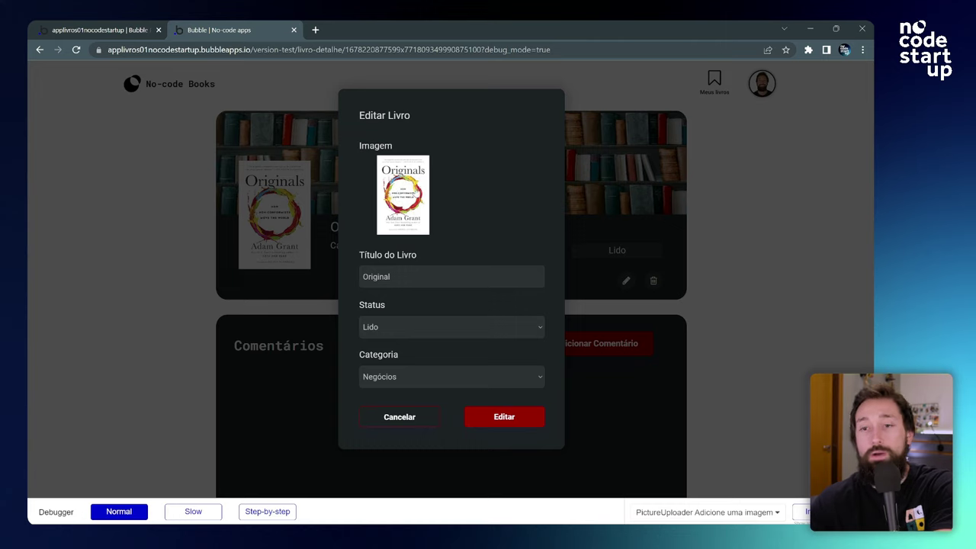
{"action": "left_click", "coordinate": [390, 279]}
{"action": "left_click_drag", "start_coordinate": [391, 278], "coordinate": [362, 277]}
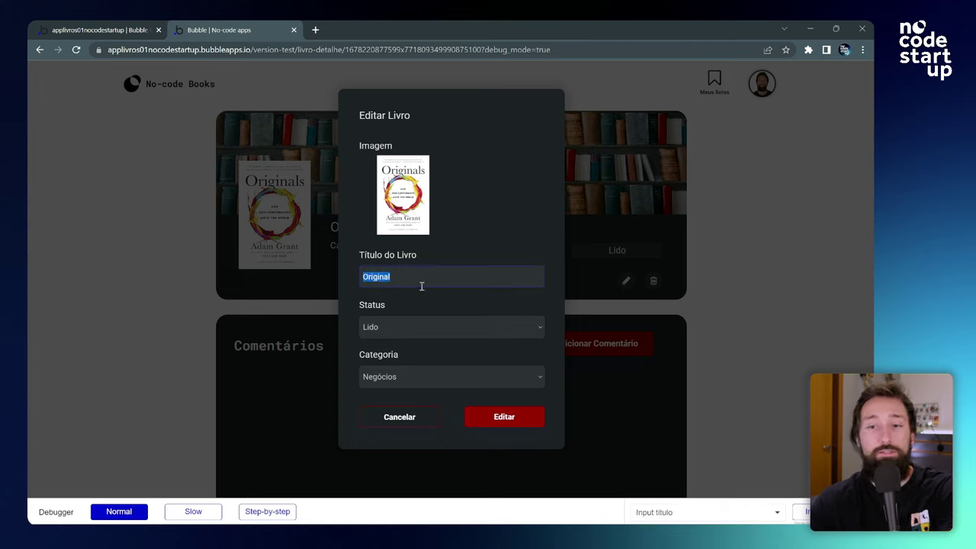
{"action": "left_click", "coordinate": [456, 303]}
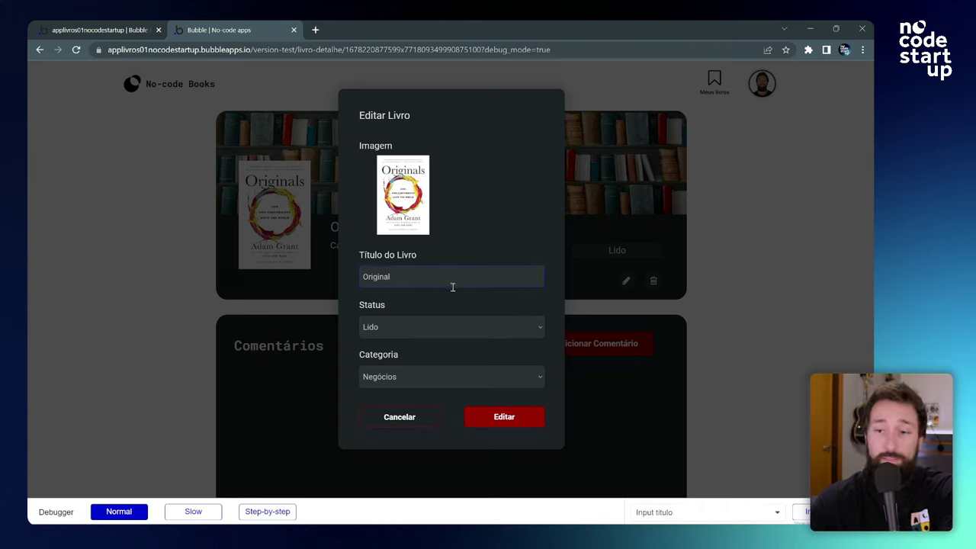
{"action": "left_click", "coordinate": [427, 279]}
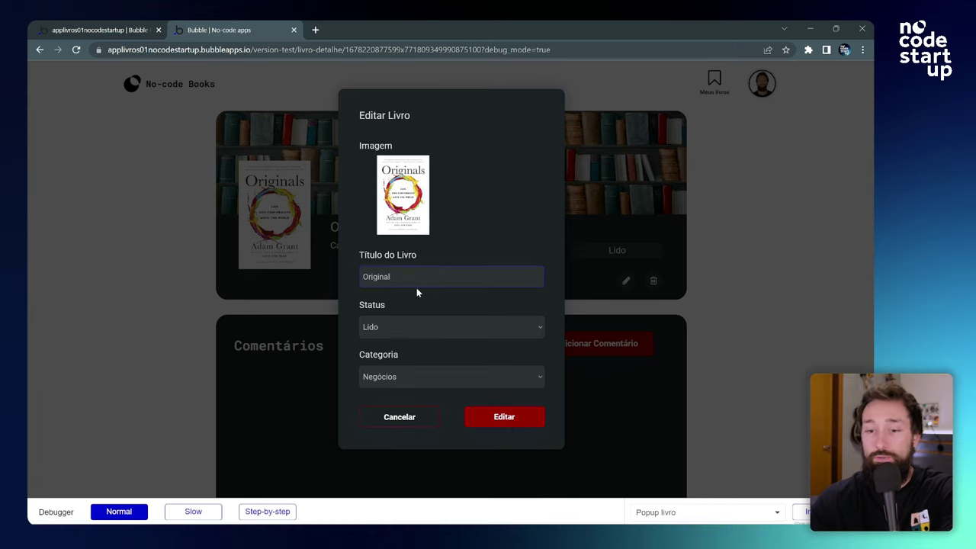
{"action": "type", "text": "2"}
{"action": "left_click", "coordinate": [434, 301]}
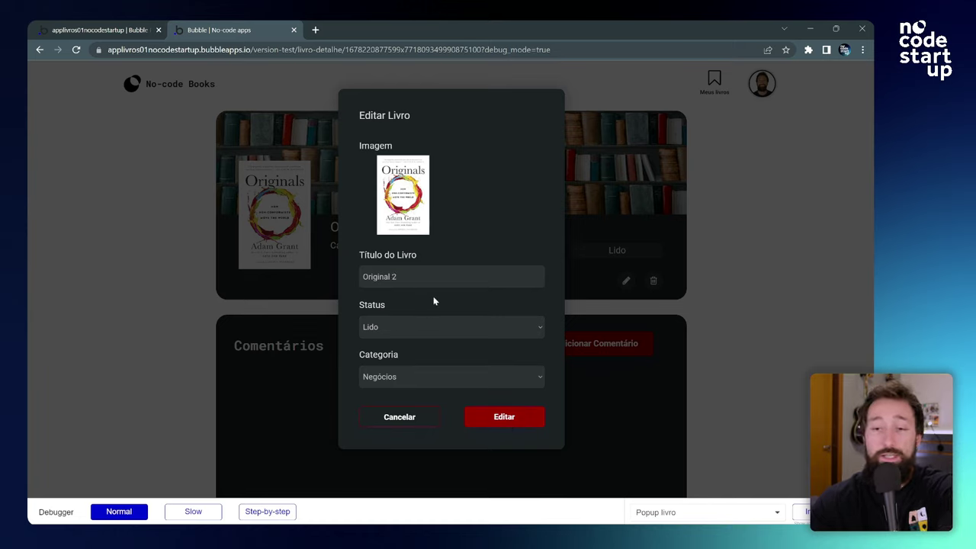
{"action": "left_click", "coordinate": [508, 417]}
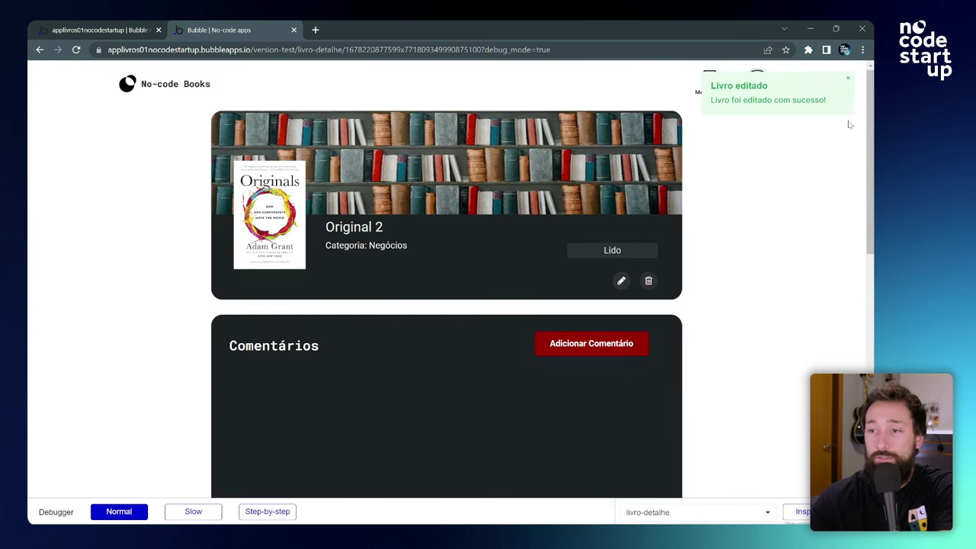
{"action": "left_click_drag", "start_coordinate": [750, 88], "coordinate": [784, 102]}
{"action": "left_click_drag", "start_coordinate": [383, 227], "coordinate": [326, 227]}
{"action": "left_click", "coordinate": [421, 229]}
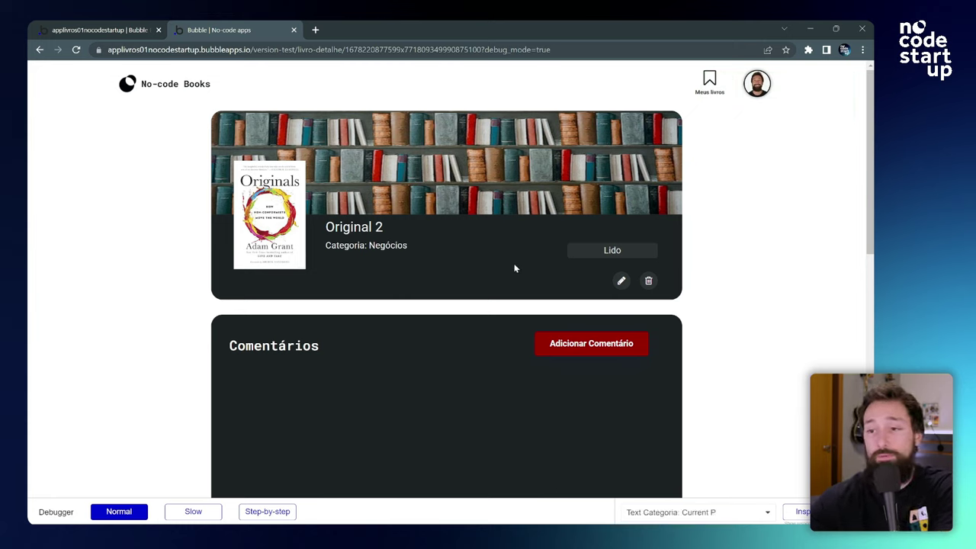
Step: Reopen the book's edit popup, set the debugger to Step-by-step, and submit the title Original 3
{"action": "left_click", "coordinate": [620, 284]}
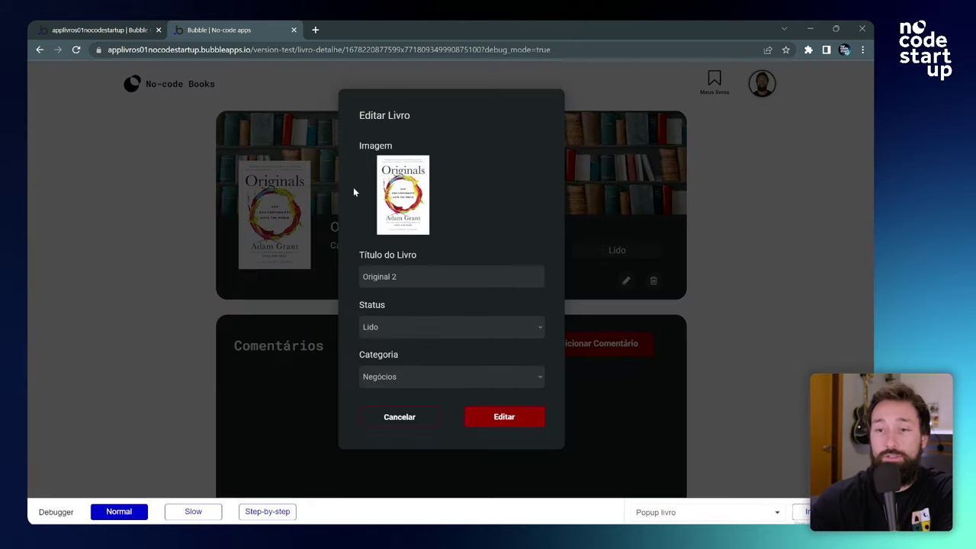
{"action": "left_click", "coordinate": [272, 516]}
{"action": "left_click", "coordinate": [447, 279]}
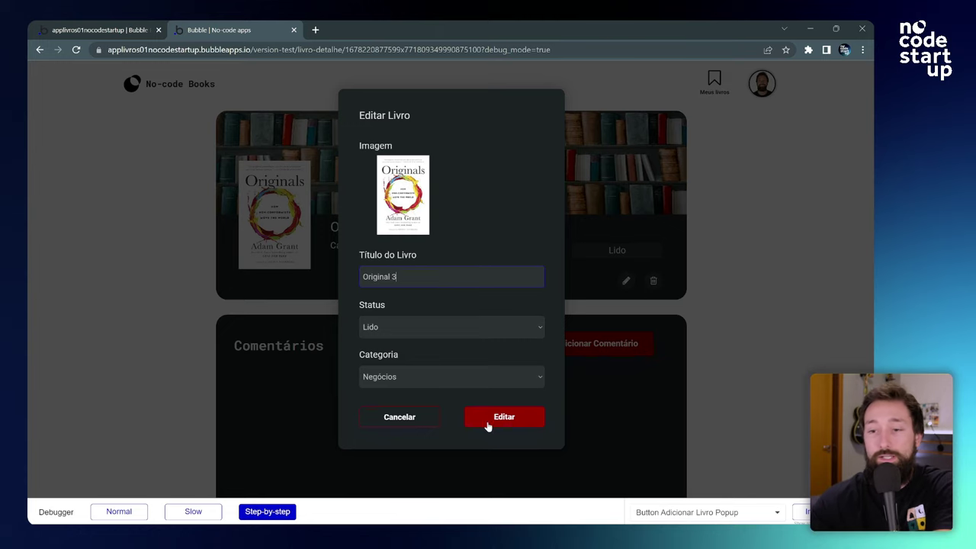
{"action": "left_click", "coordinate": [518, 419]}
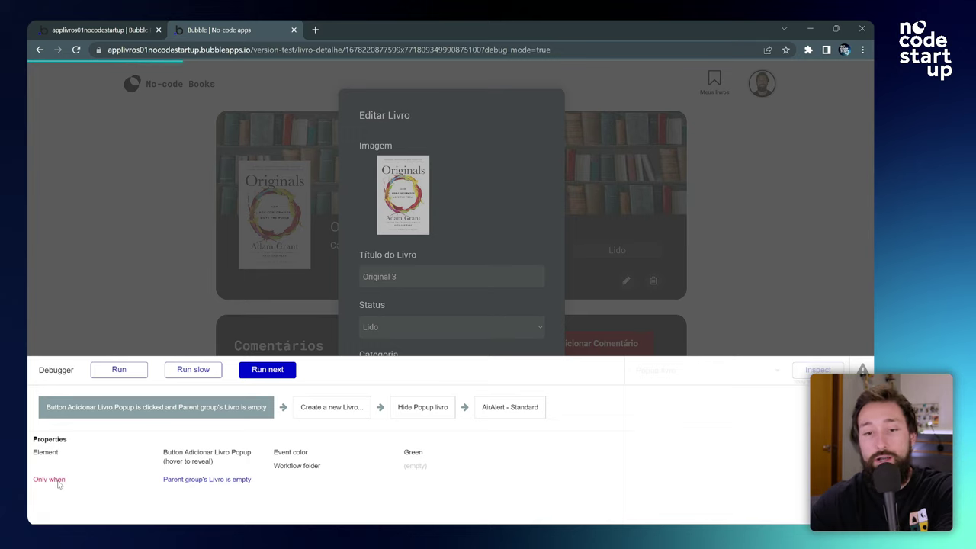
Step: Evaluate the debugger's Only when conditions for the add workflow (Parent group's Livro is empty) and the edit workflow (is not empty)
{"action": "left_click", "coordinate": [210, 481]}
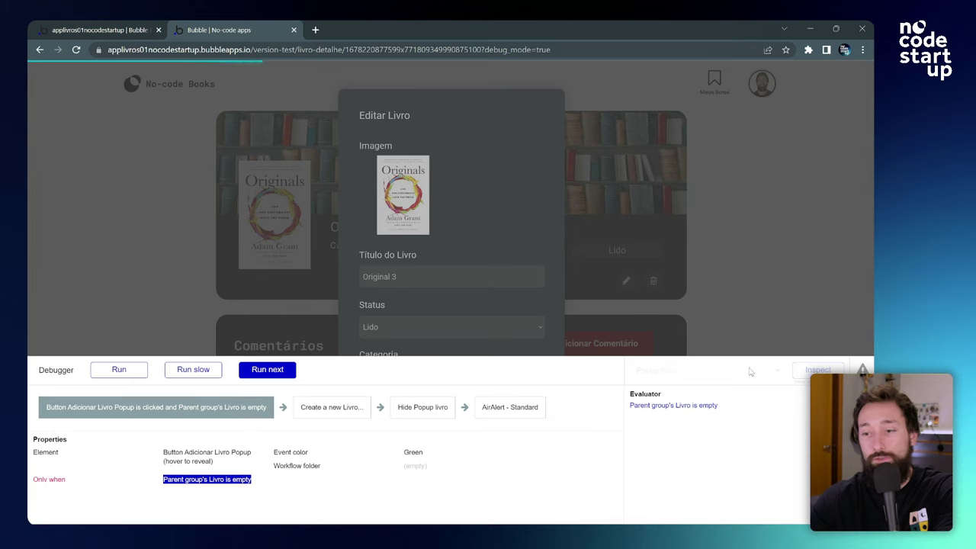
{"action": "left_click", "coordinate": [704, 405]}
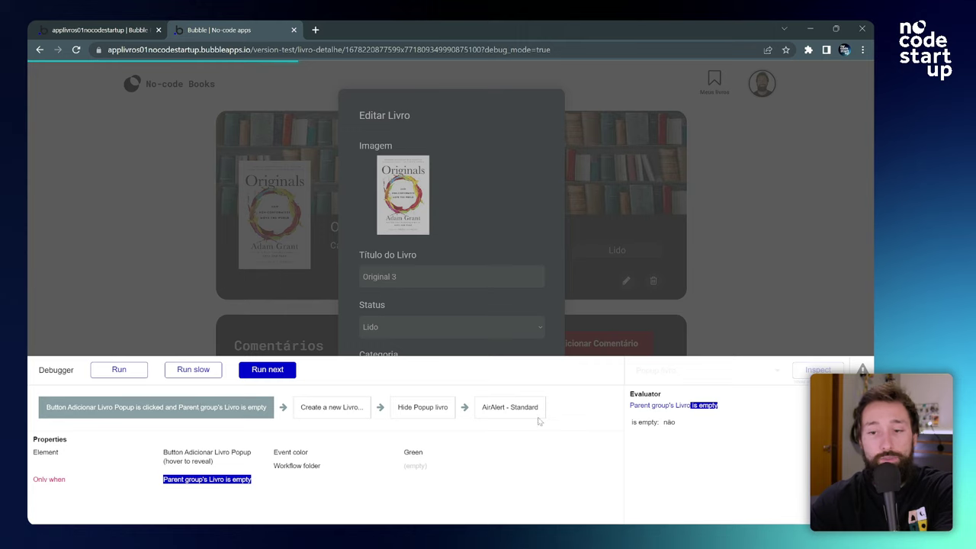
{"action": "left_click", "coordinate": [279, 377]}
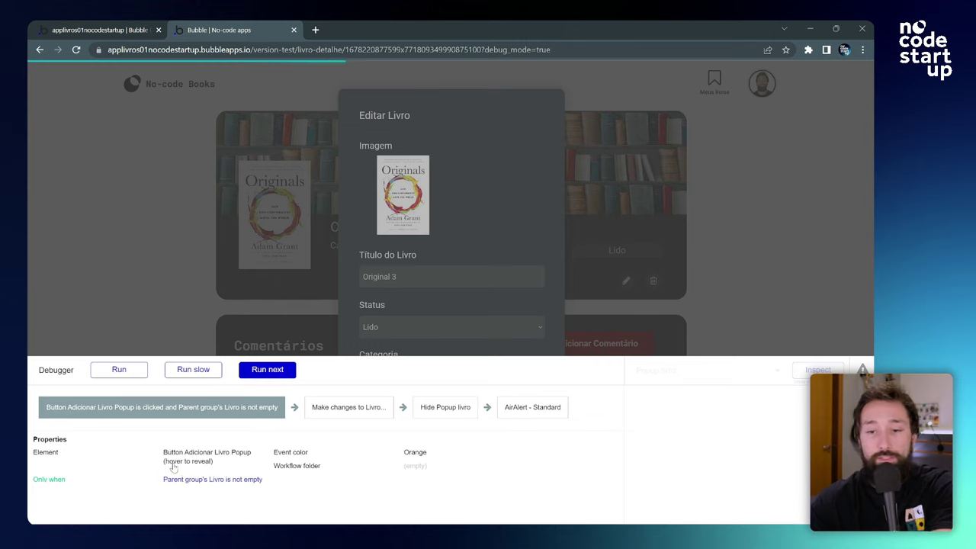
{"action": "triple_click", "coordinate": [200, 480]}
{"action": "left_click", "coordinate": [244, 485]}
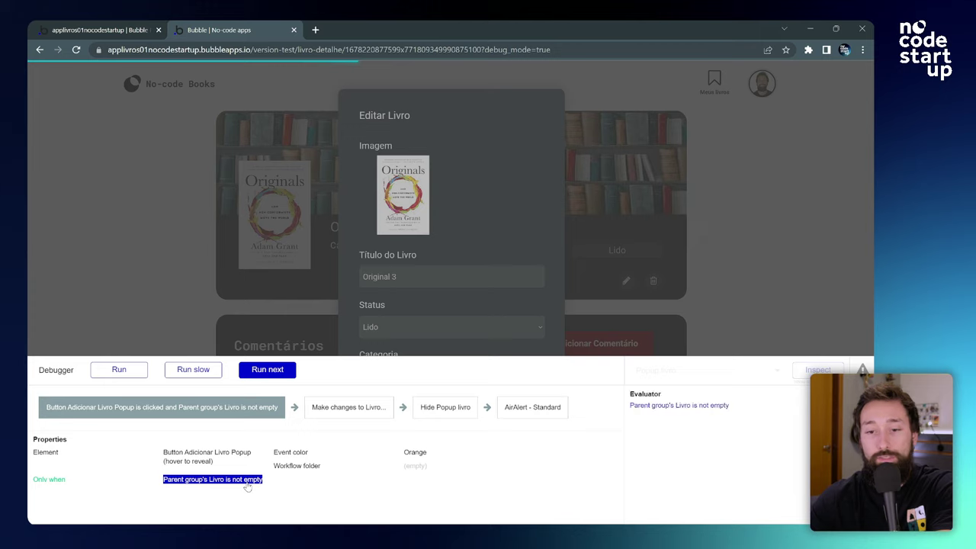
{"action": "left_click", "coordinate": [717, 407]}
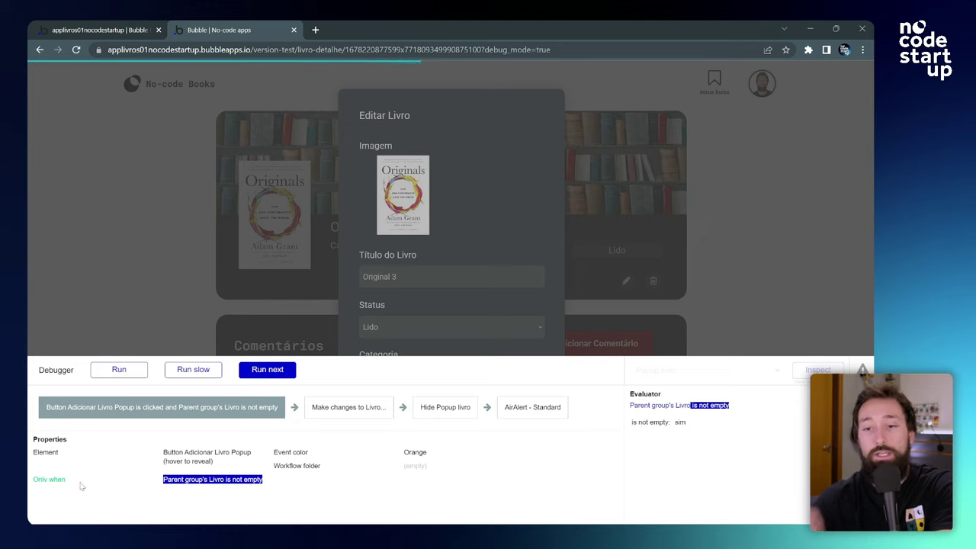
Step: Step through the edit workflow's remaining actions in the debugger: Make changes to Livro, Hide Popup livro and the AirAlert
{"action": "left_click", "coordinate": [267, 370]}
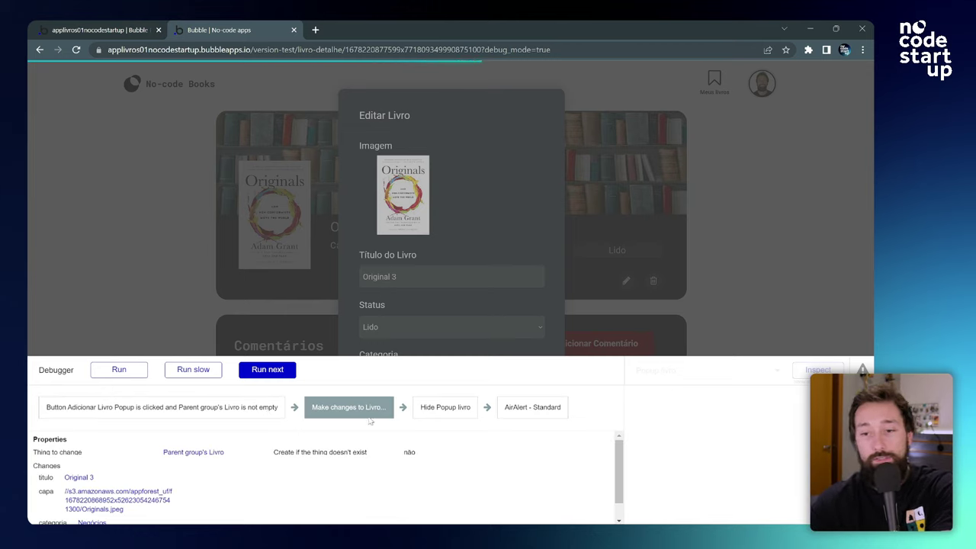
{"action": "left_click", "coordinate": [291, 375]}
{"action": "left_click", "coordinate": [281, 380]}
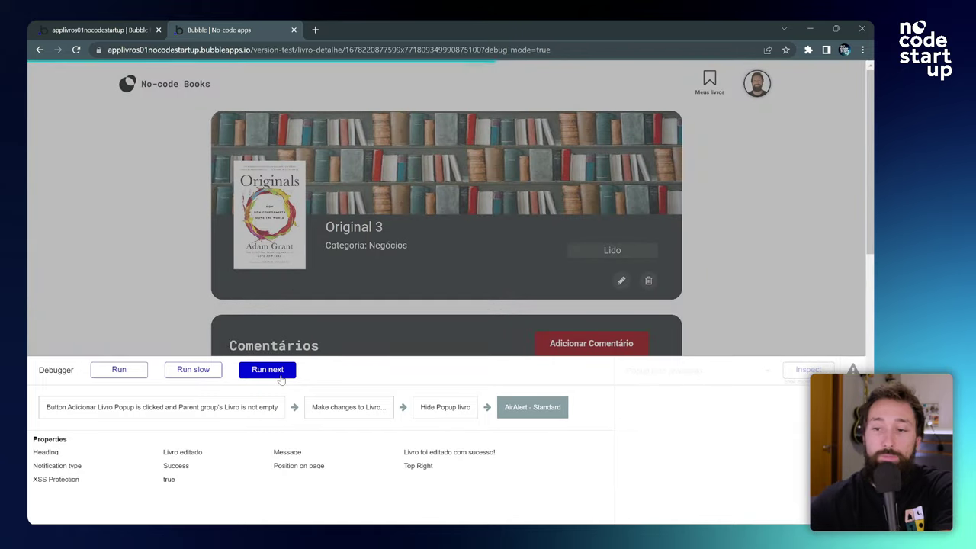
{"action": "left_click", "coordinate": [282, 380]}
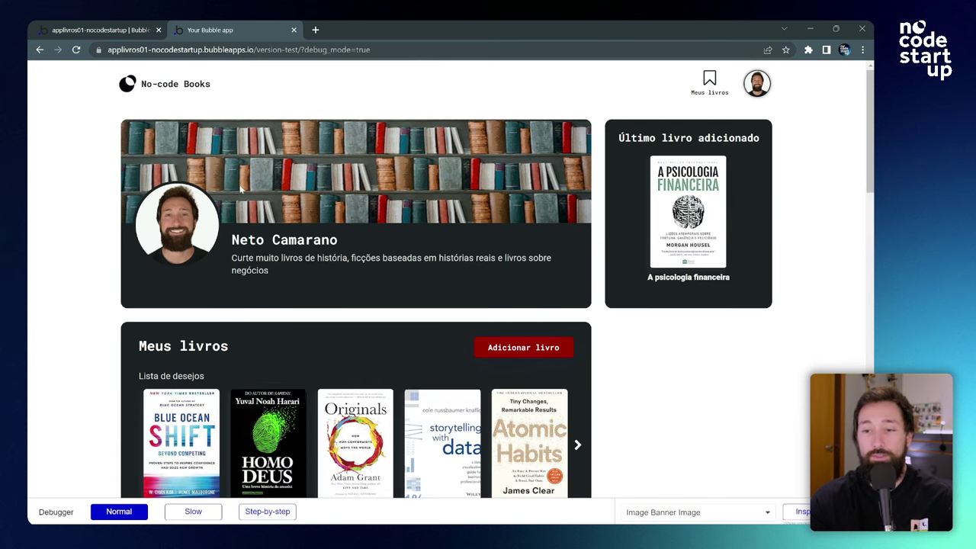
Step: On the finished version of the app, page through the Lista de desejos carousel and view the Lendo and Lidos lists
{"action": "scroll", "coordinate": [201, 187], "scroll_direction": "down", "scroll_amount": 3}
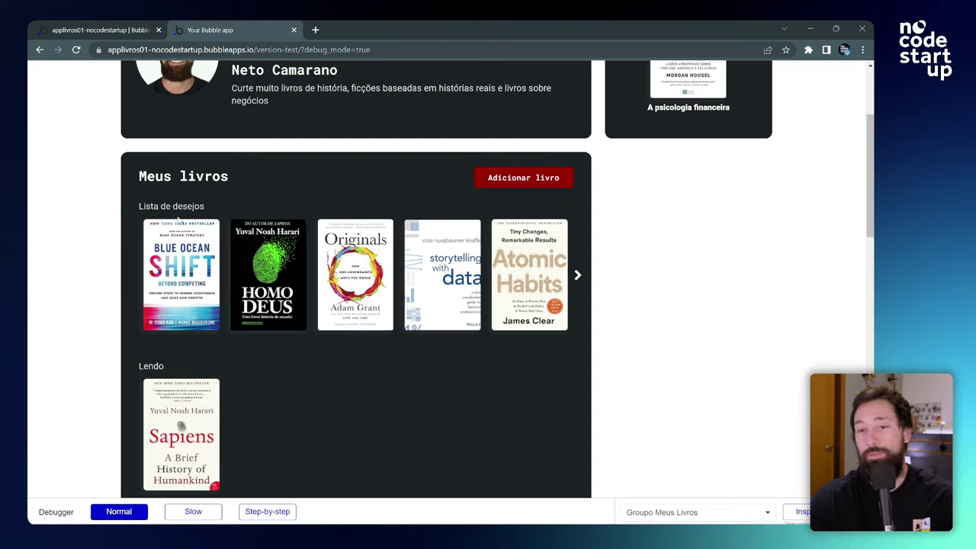
{"action": "left_click", "coordinate": [578, 279]}
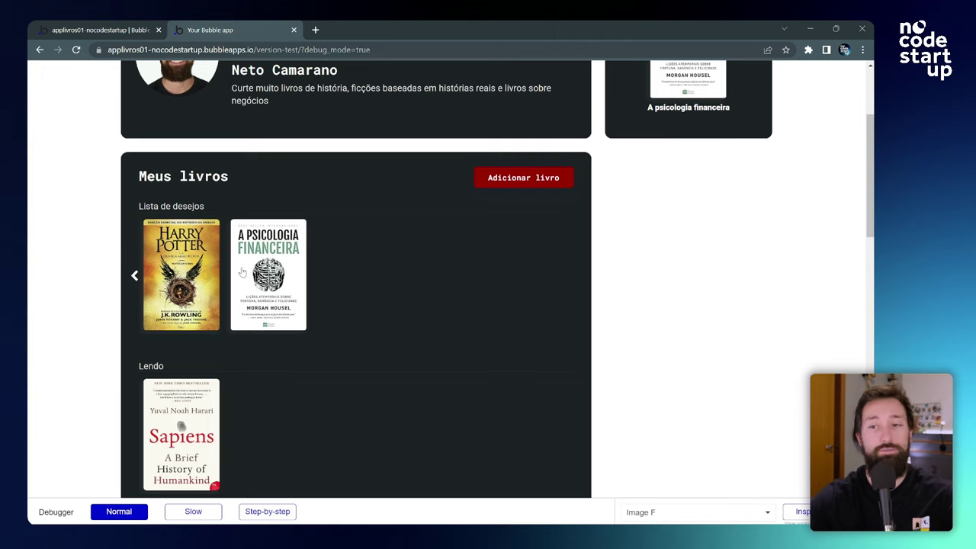
{"action": "scroll", "coordinate": [233, 272], "scroll_direction": "down", "scroll_amount": 2}
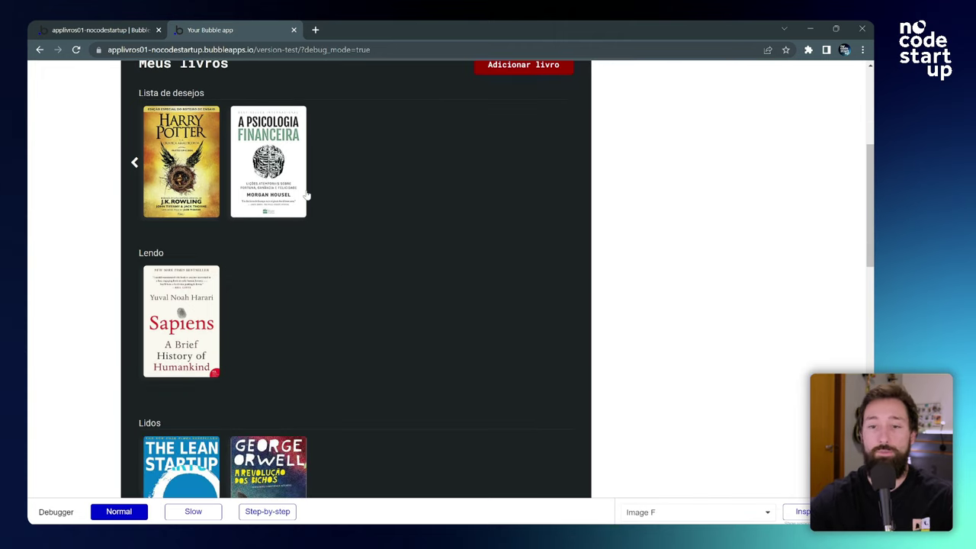
{"action": "left_click", "coordinate": [126, 159]}
{"action": "scroll", "coordinate": [423, 256], "scroll_direction": "up", "scroll_amount": 2}
{"action": "scroll", "coordinate": [354, 251], "scroll_direction": "down", "scroll_amount": 3}
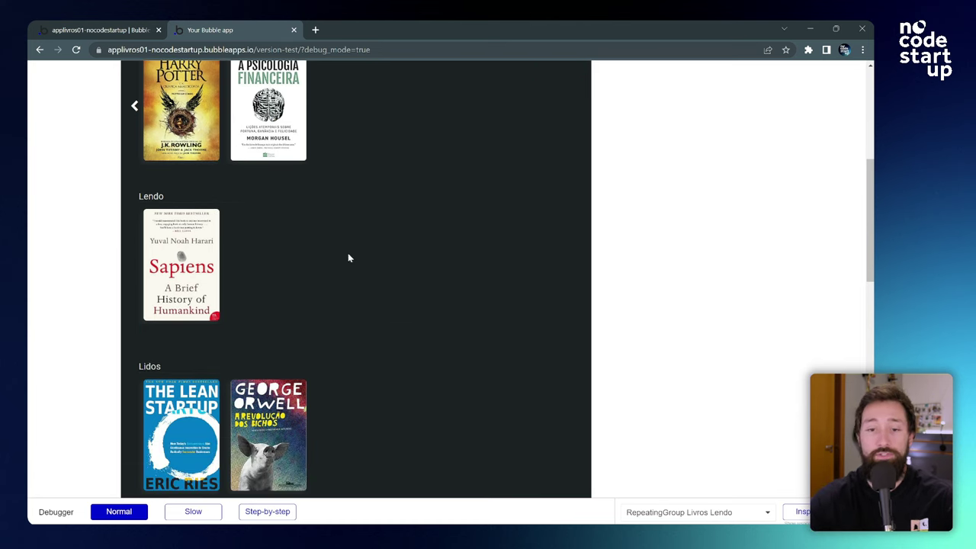
Step: Look through the comments on the A Startup Enxuta book's detail page and return to the Bubble editor
{"action": "left_click", "coordinate": [177, 447]}
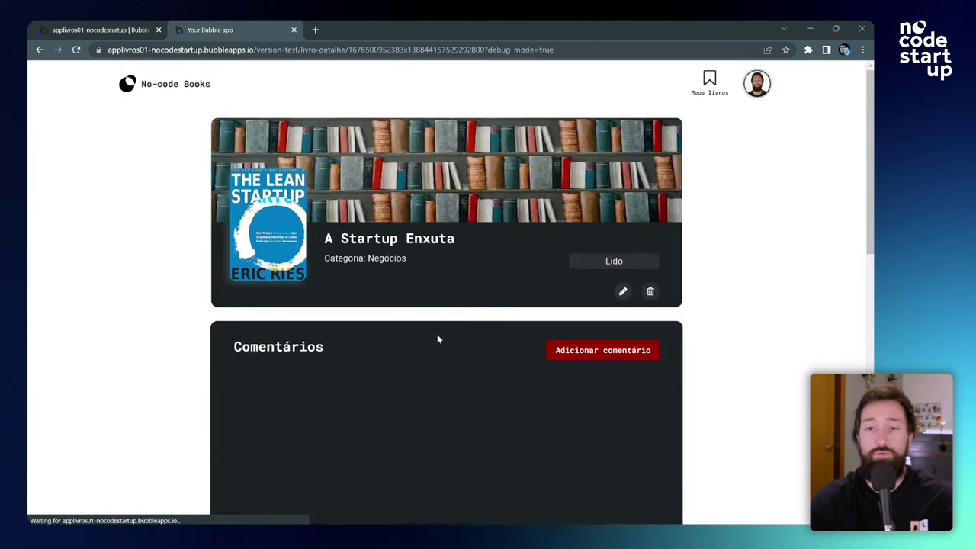
{"action": "scroll", "coordinate": [269, 348], "scroll_direction": "down", "scroll_amount": 1}
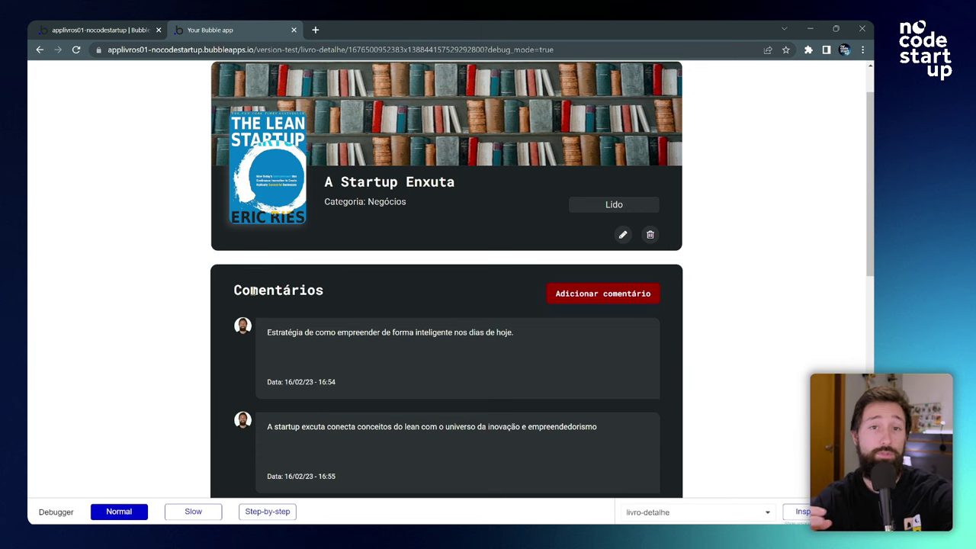
{"action": "key", "text": "ctrl+Tab"}
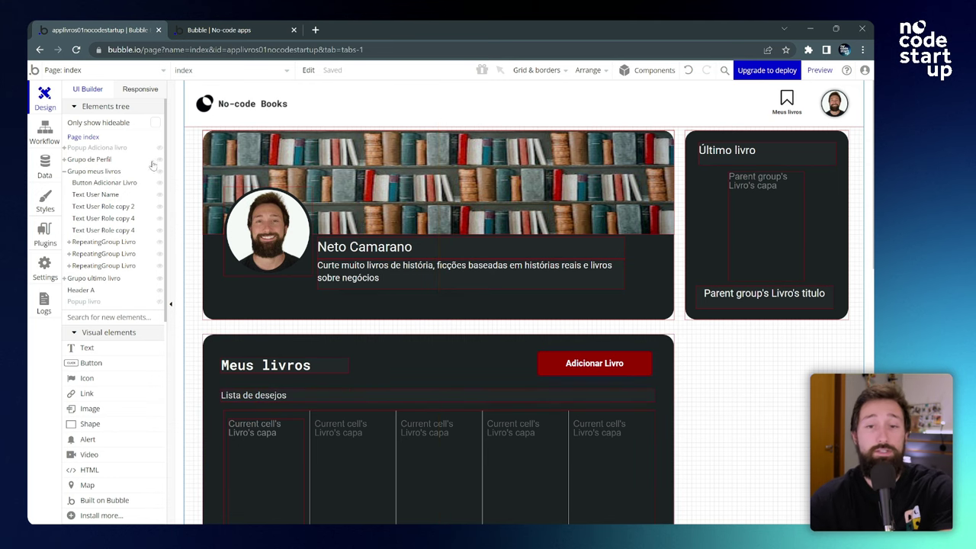
Step: Replace the Lista de desejos choice with Desejo in the Status dropdown of Popup Adiciona livro
{"action": "left_click", "coordinate": [100, 149]}
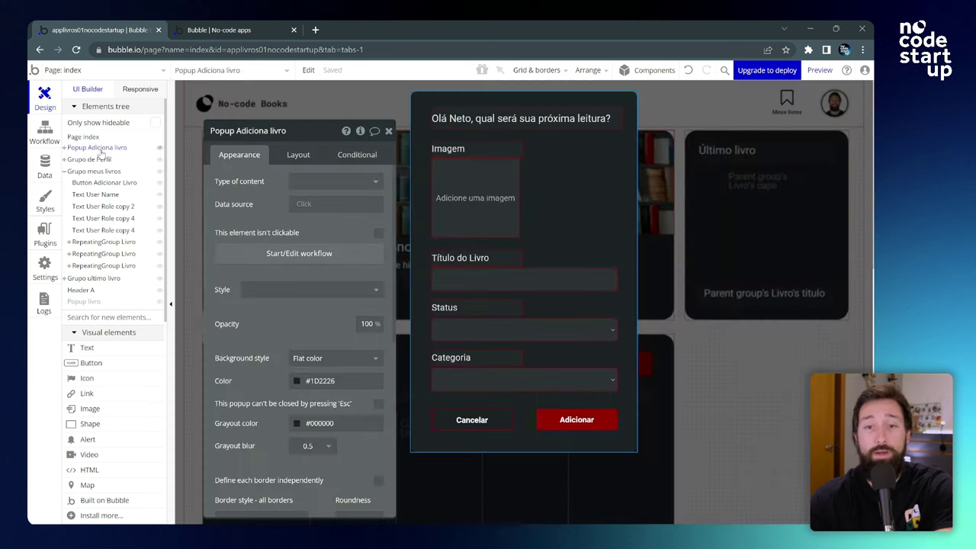
{"action": "left_click", "coordinate": [549, 334]}
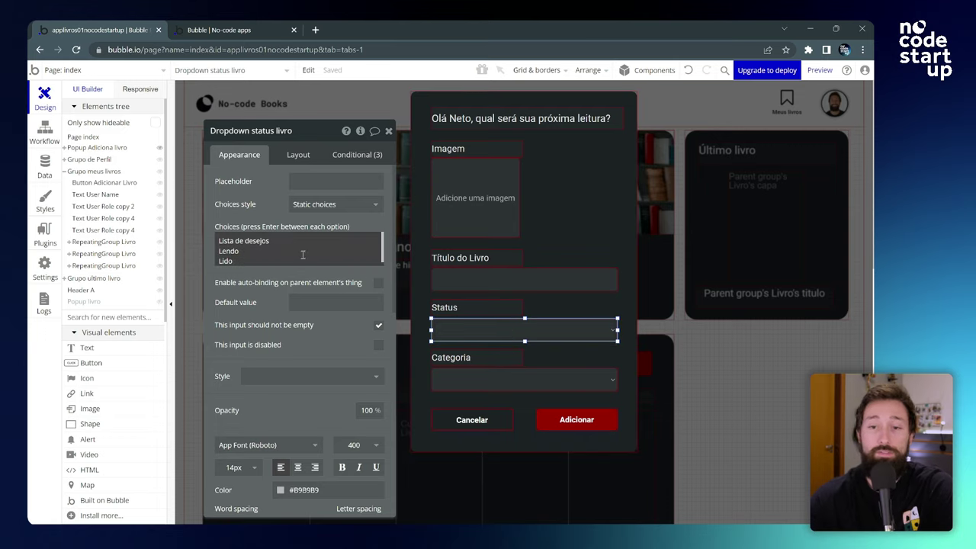
{"action": "left_click", "coordinate": [277, 241]}
{"action": "left_click_drag", "start_coordinate": [282, 240], "coordinate": [218, 240]}
{"action": "type", "text": "Dese"}
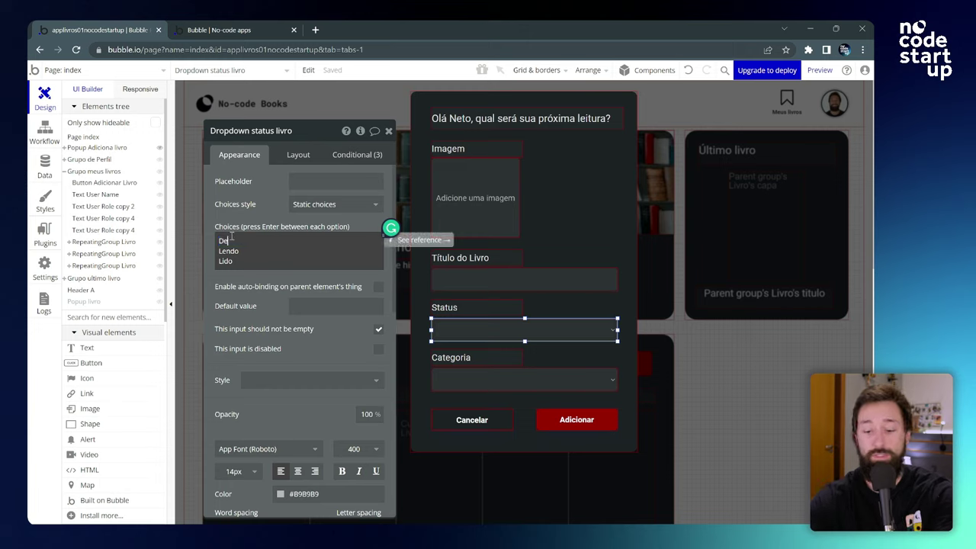
{"action": "type", "text": "jo"}
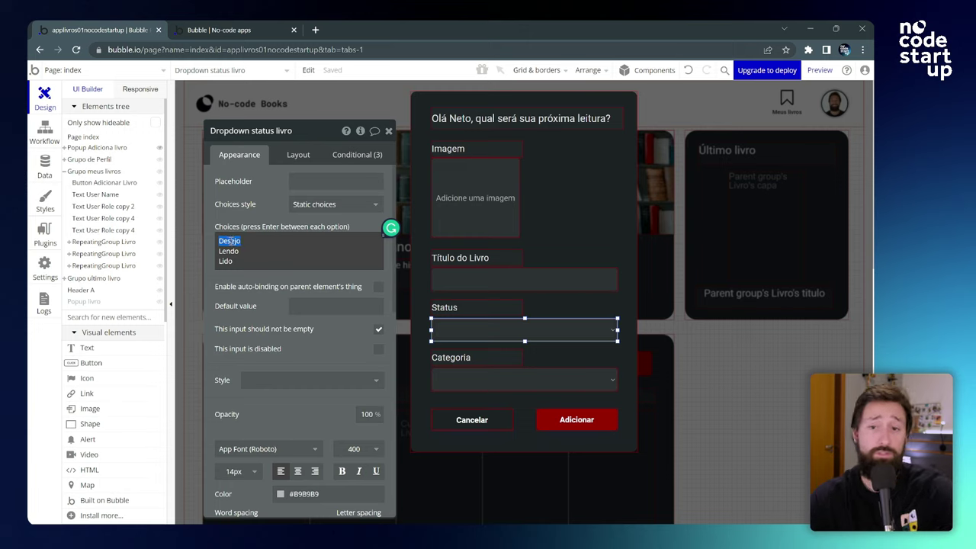
{"action": "left_click", "coordinate": [245, 248]}
{"action": "double_click", "coordinate": [229, 241]}
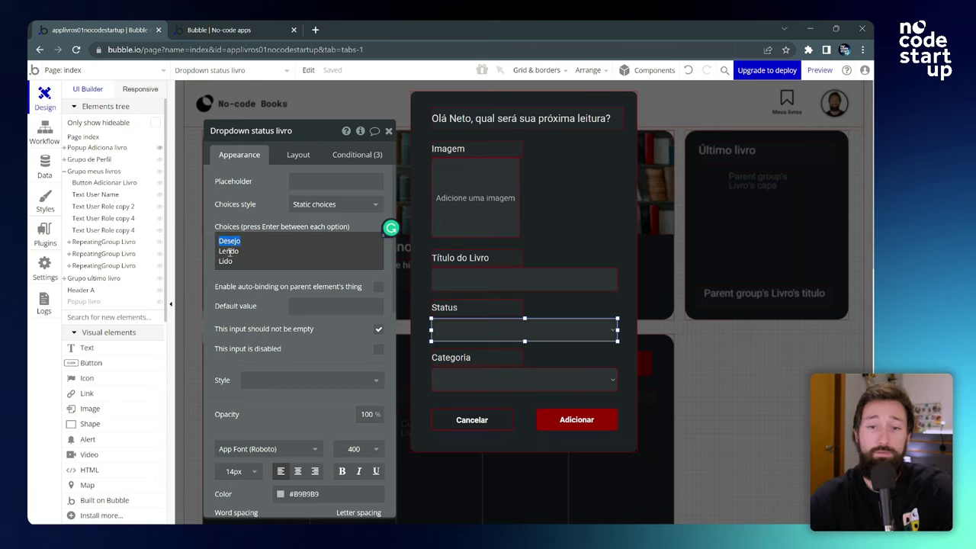
{"action": "double_click", "coordinate": [228, 251]}
{"action": "double_click", "coordinate": [226, 261]}
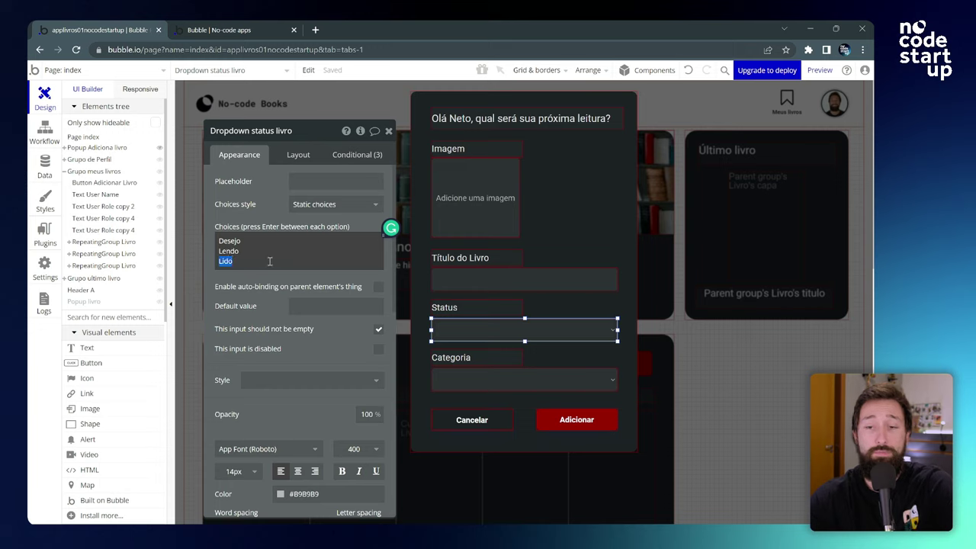
{"action": "key", "text": "Right"}
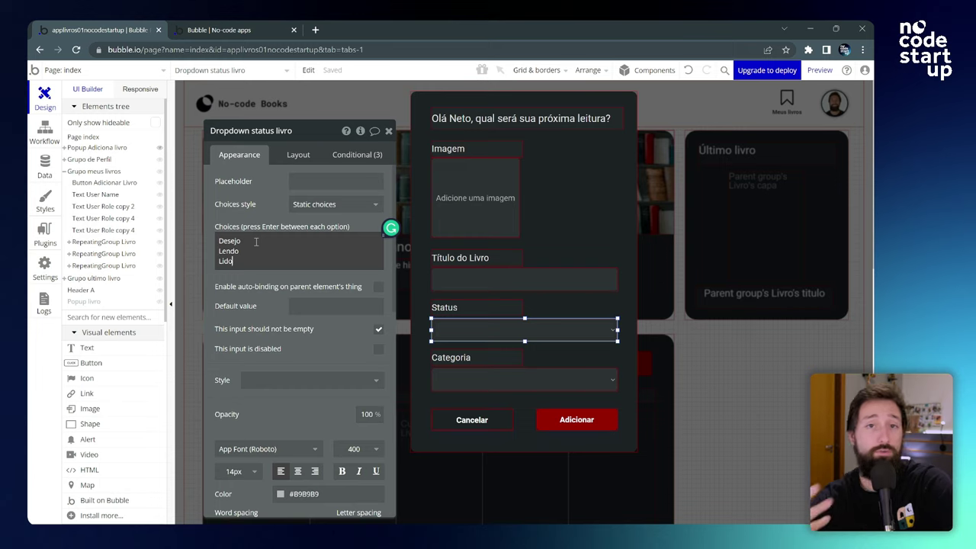
{"action": "double_click", "coordinate": [256, 241]}
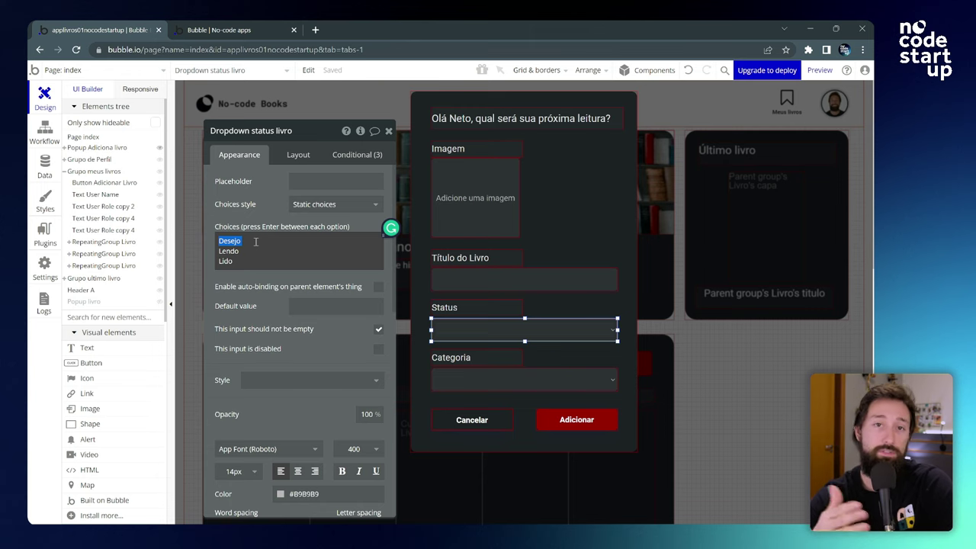
Step: Set the status constraint to Desejo in the Livros search feeding the Lista de desejos repeating group
{"action": "left_click", "coordinate": [712, 386]}
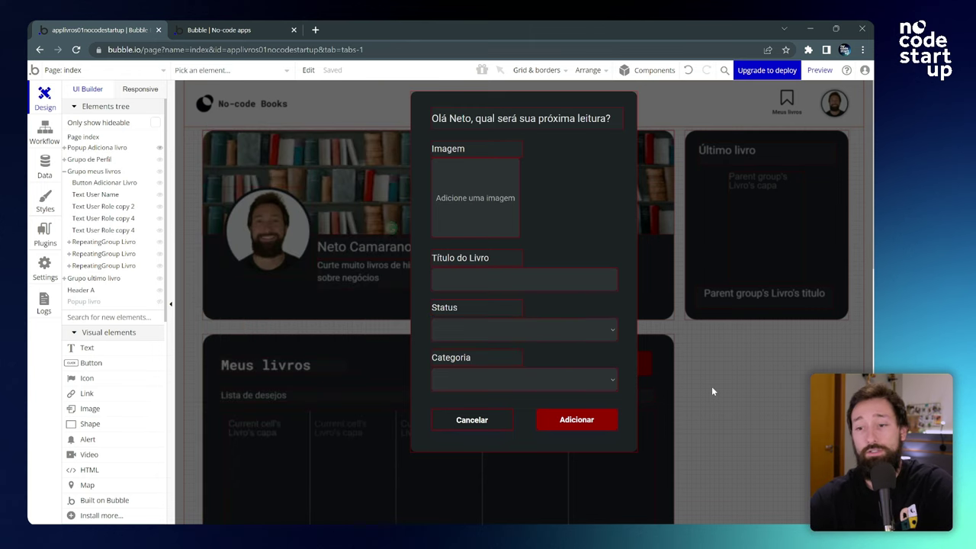
{"action": "left_click", "coordinate": [342, 367]}
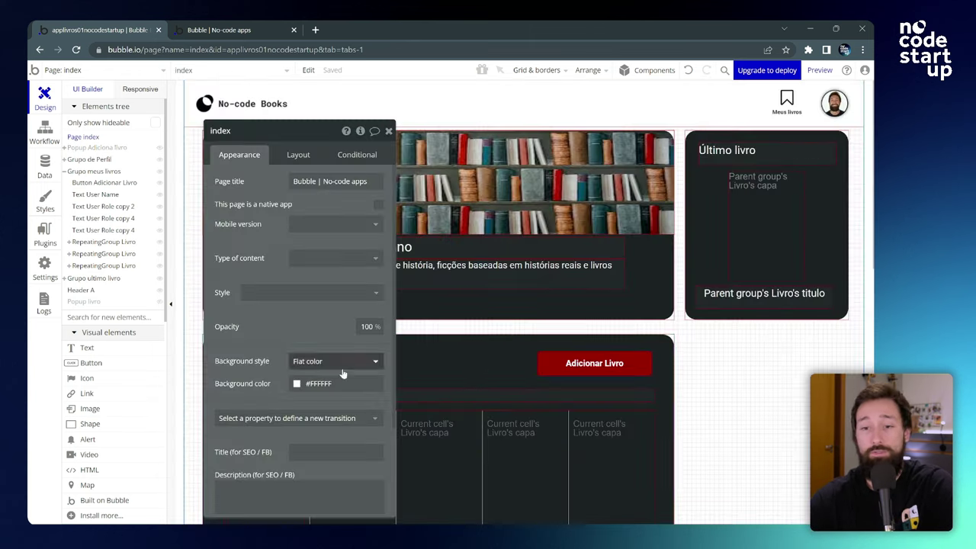
{"action": "left_click", "coordinate": [481, 364]}
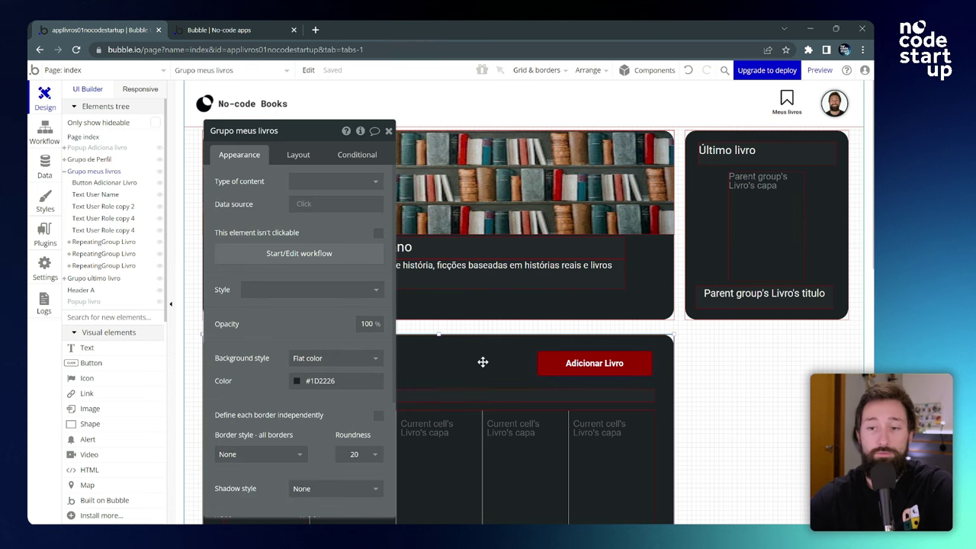
{"action": "scroll", "coordinate": [453, 353], "scroll_direction": "down", "scroll_amount": 2}
{"action": "left_click", "coordinate": [451, 351]}
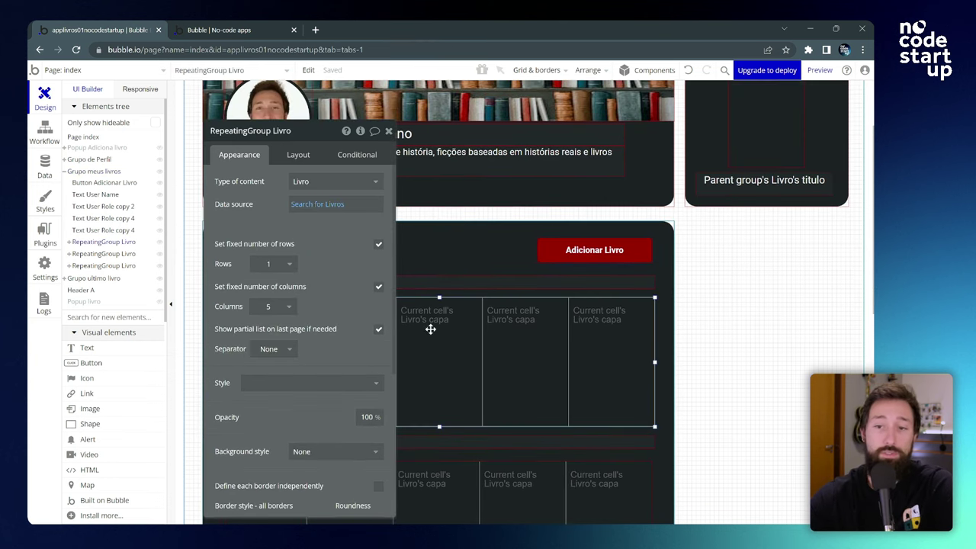
{"action": "left_click_drag", "start_coordinate": [299, 136], "coordinate": [167, 103]}
{"action": "left_click", "coordinate": [183, 170]}
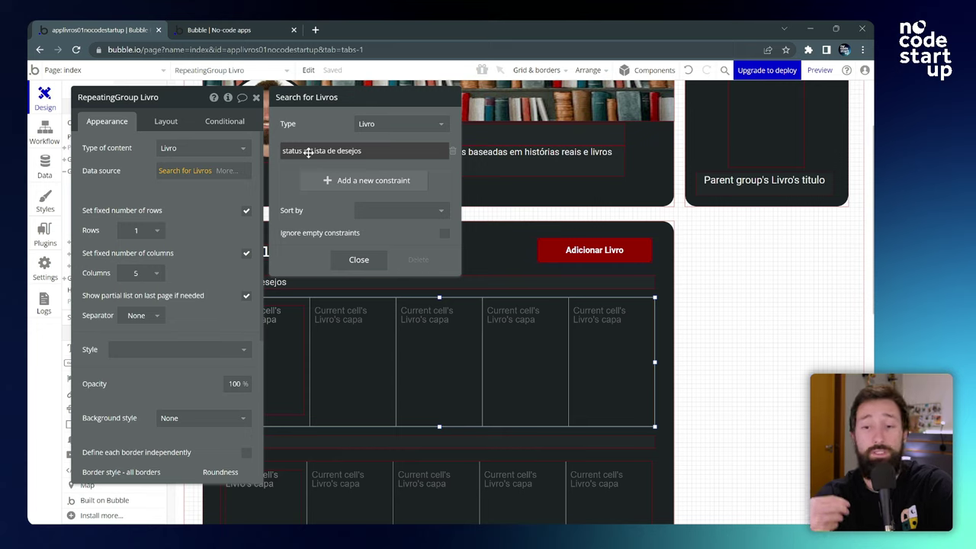
{"action": "left_click", "coordinate": [350, 152]}
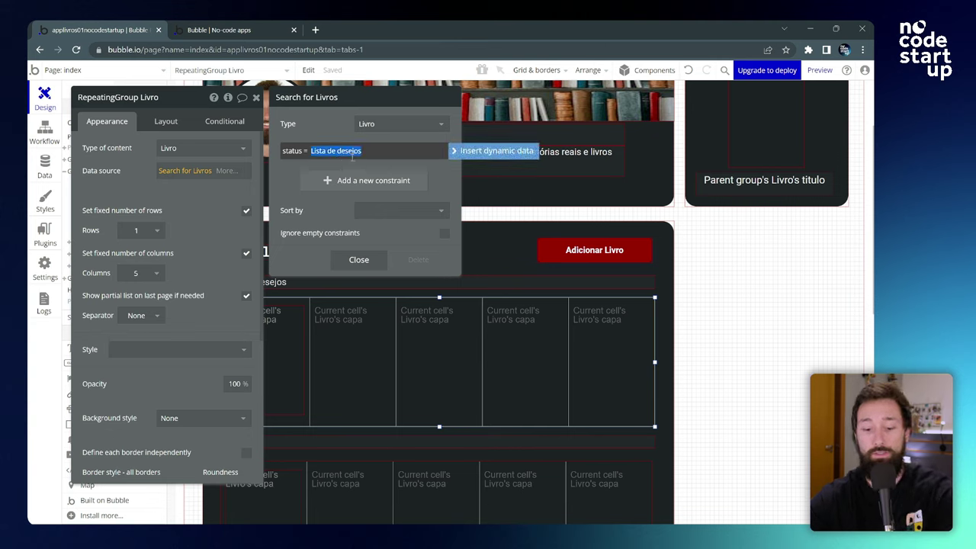
{"action": "type", "text": "Desejo"}
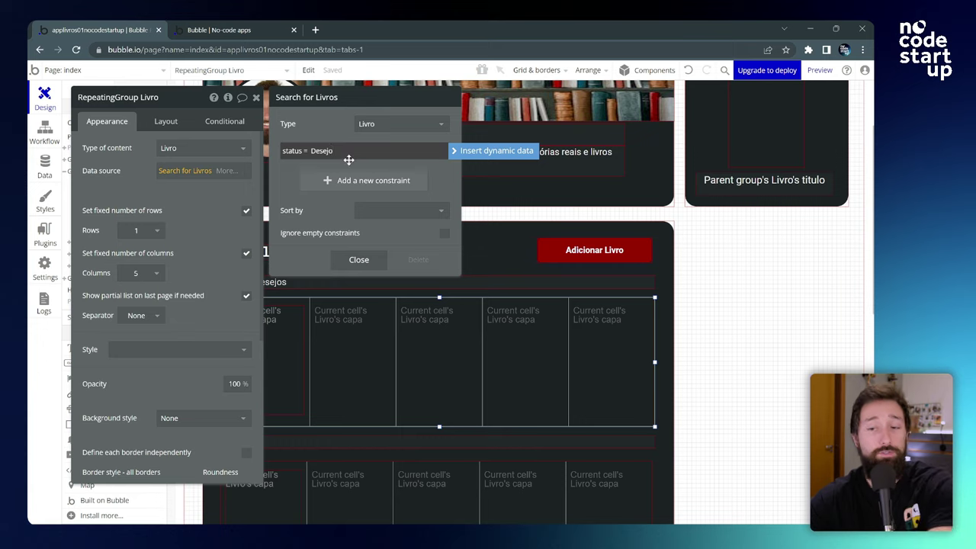
{"action": "key", "text": "Return"}
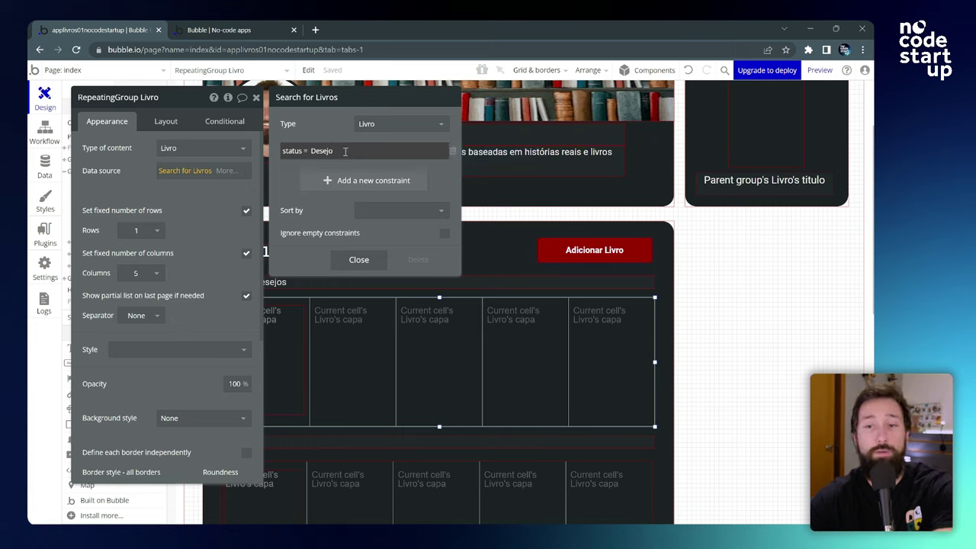
{"action": "double_click", "coordinate": [342, 151]}
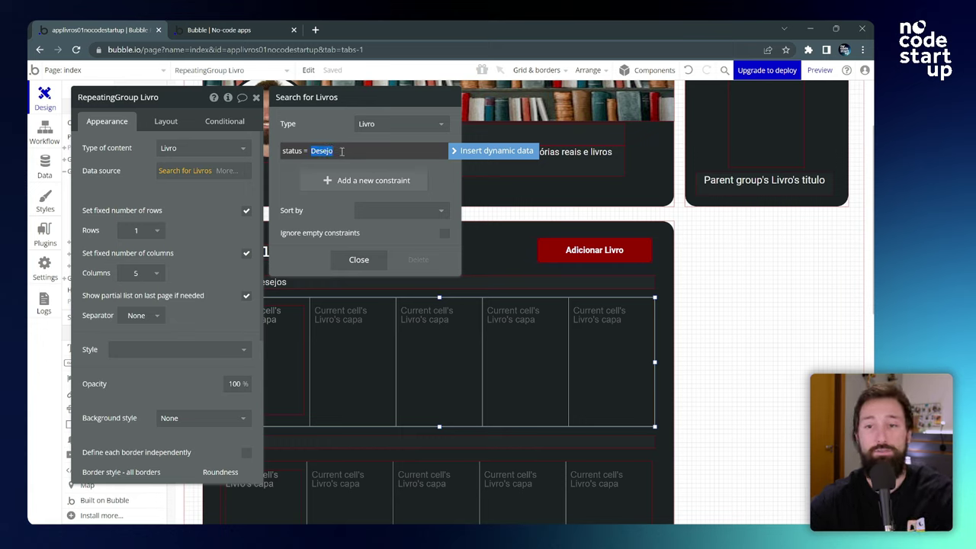
{"action": "left_click", "coordinate": [527, 227]}
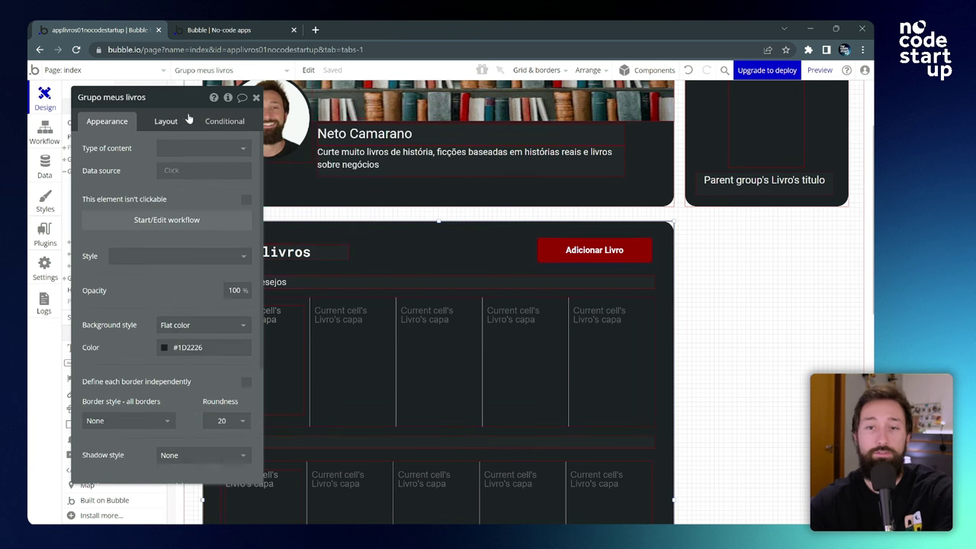
Step: Examine the static choices and the available choices styles of the Status dropdown in Popup Adiciona livro
{"action": "left_click_drag", "start_coordinate": [187, 97], "coordinate": [303, 191]}
{"action": "left_click", "coordinate": [105, 149]}
{"action": "left_click", "coordinate": [549, 328]}
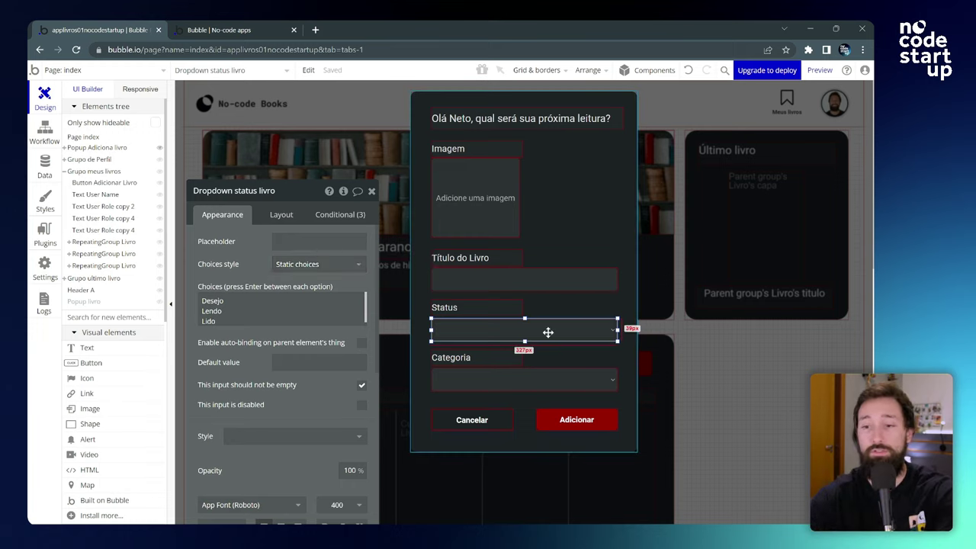
{"action": "left_click", "coordinate": [275, 321]}
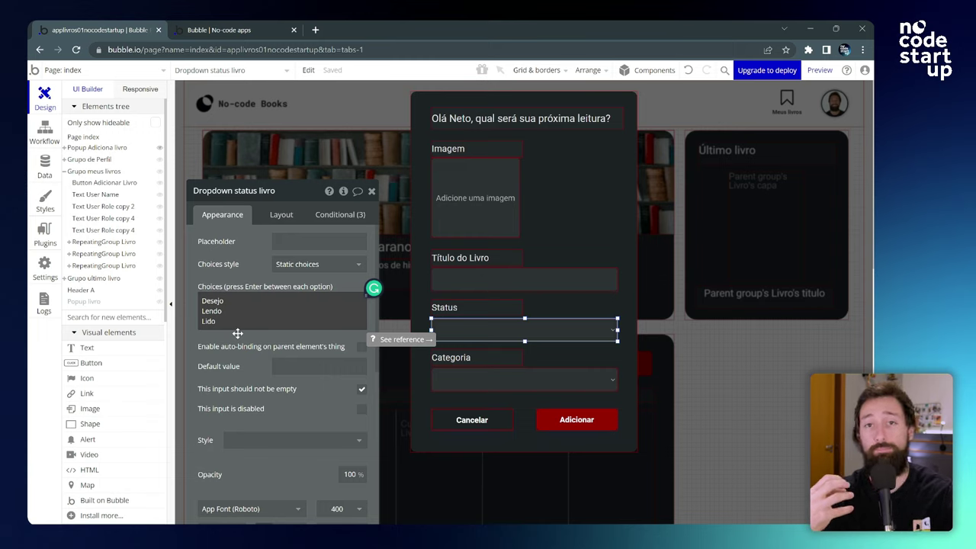
{"action": "left_click", "coordinate": [282, 265]}
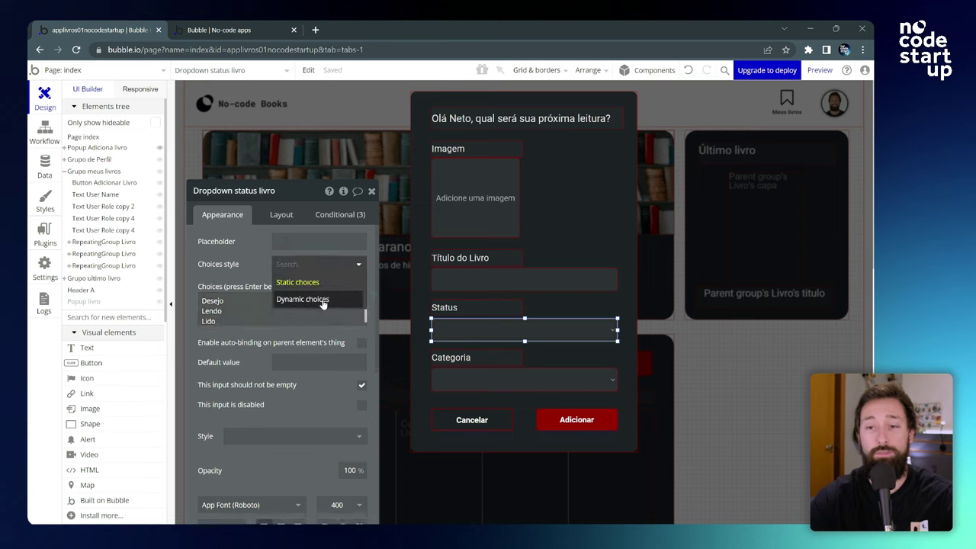
{"action": "left_click", "coordinate": [298, 267]}
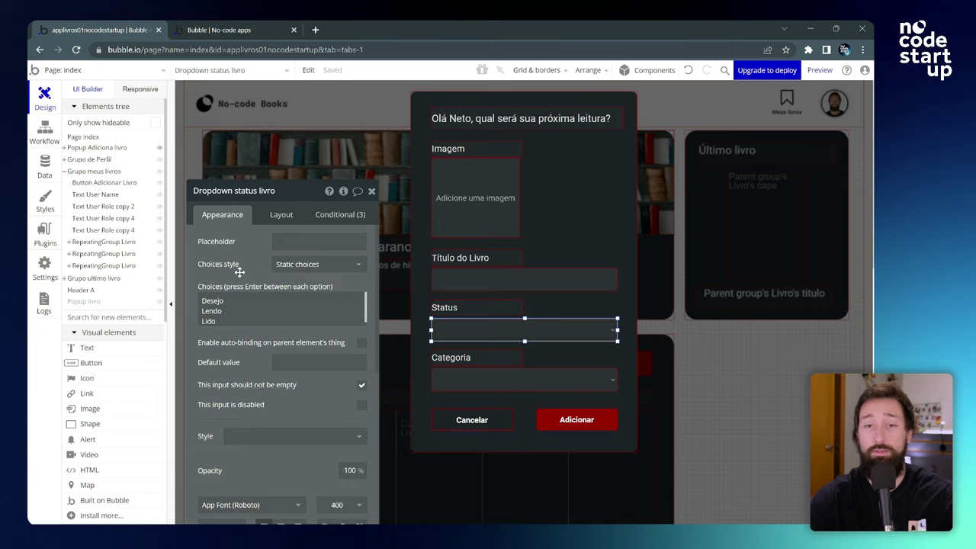
{"action": "left_click", "coordinate": [294, 265]}
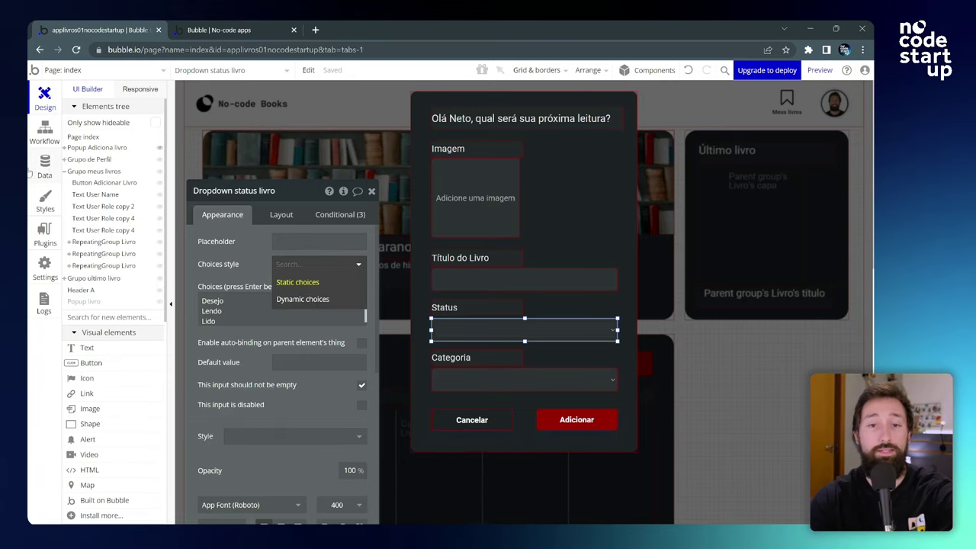
Step: Open the app's option sets and skip the introductory tutorial
{"action": "left_click", "coordinate": [46, 168]}
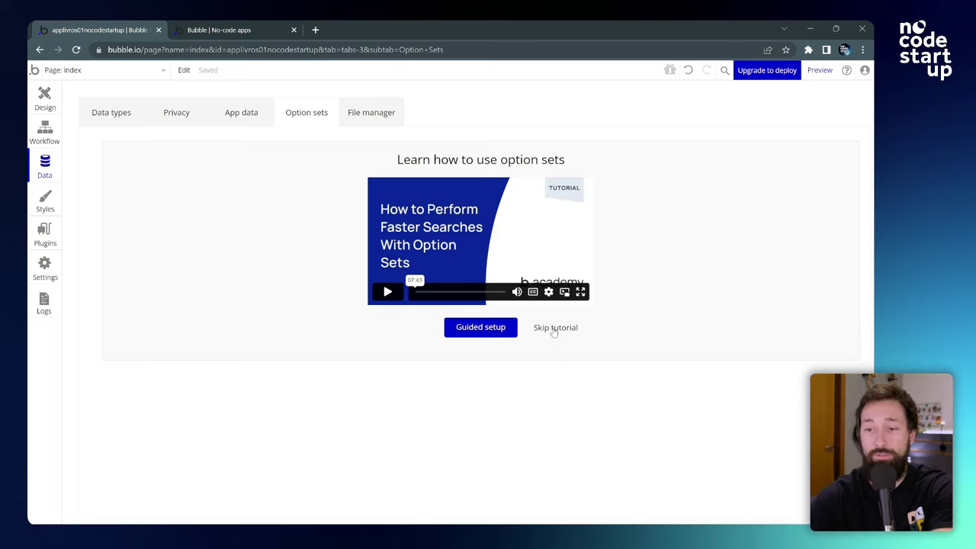
{"action": "left_click", "coordinate": [313, 114]}
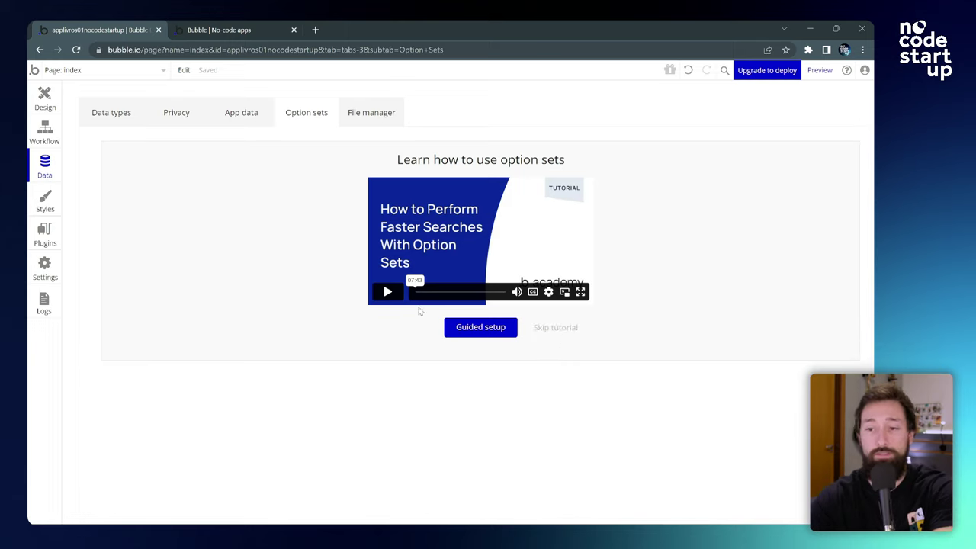
{"action": "left_click", "coordinate": [555, 329]}
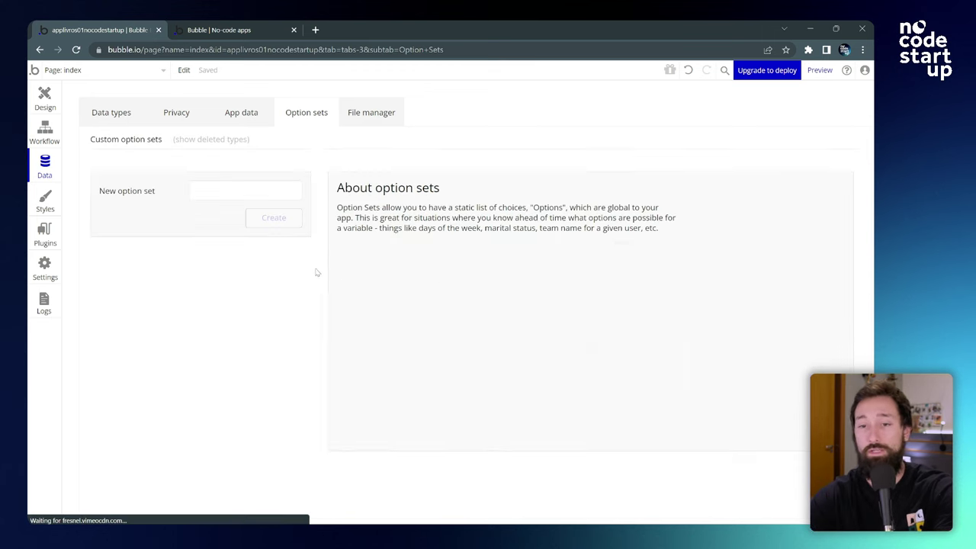
{"action": "left_click", "coordinate": [239, 190]}
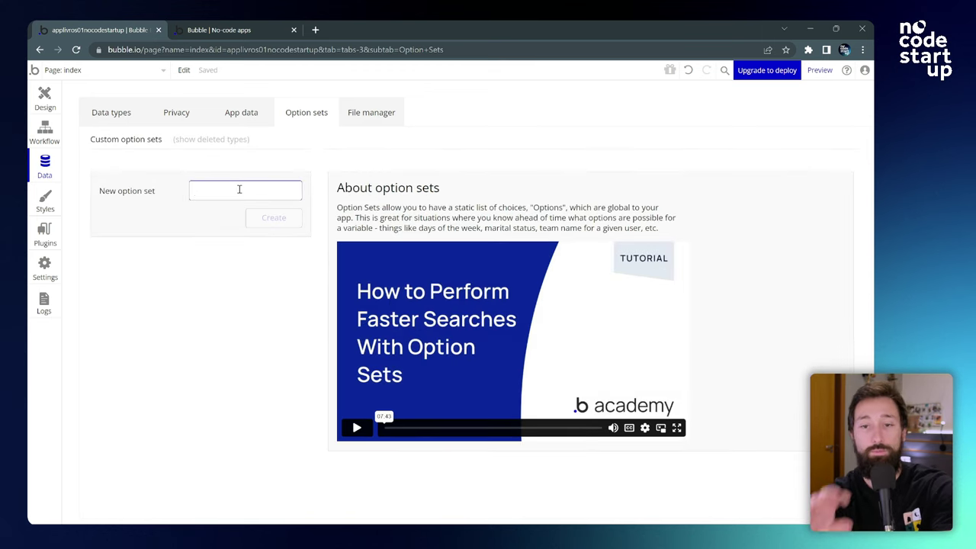
Step: Review the Livro data type's fields for comparison and return to the option sets
{"action": "left_click", "coordinate": [113, 114]}
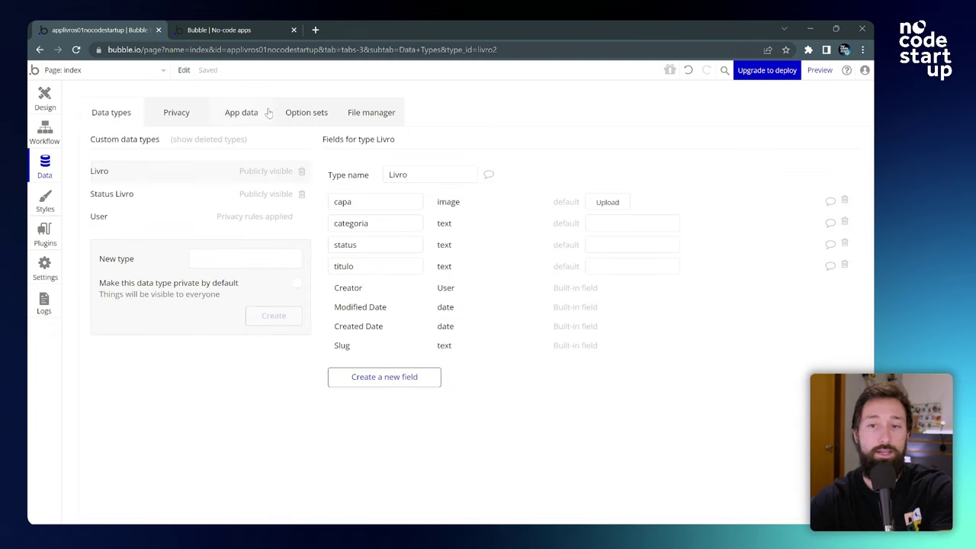
{"action": "left_click", "coordinate": [240, 257]}
{"action": "left_click", "coordinate": [303, 114]}
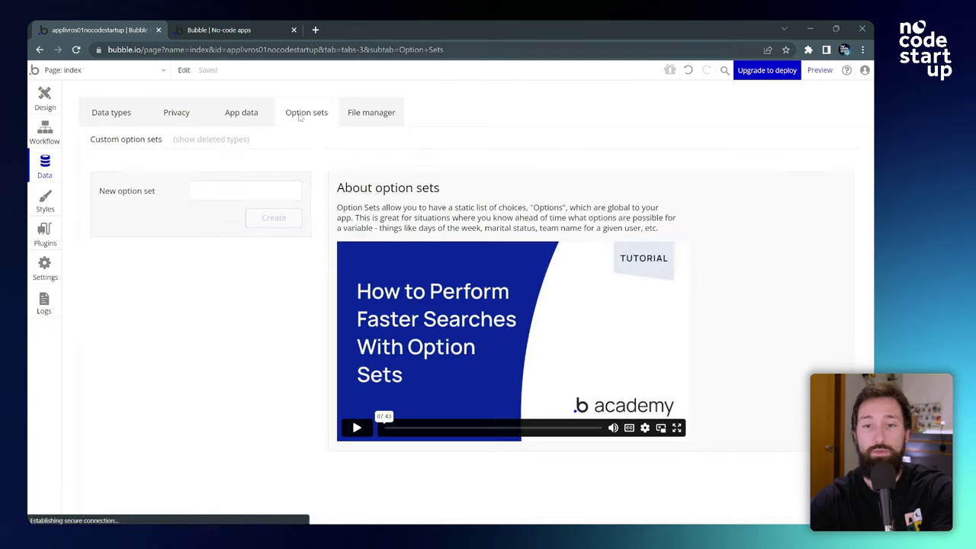
Step: Create a new option set named Status livro (OS)
{"action": "left_click", "coordinate": [233, 191]}
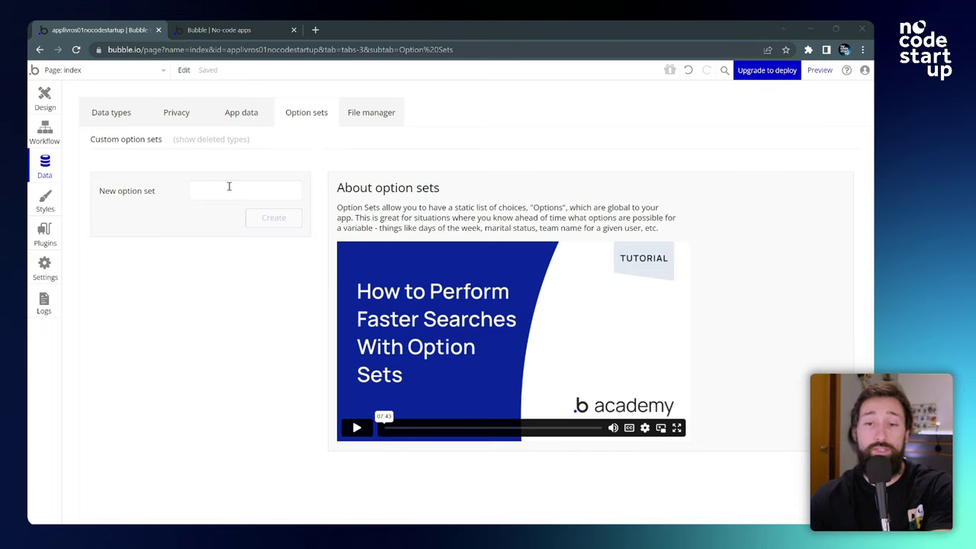
{"action": "left_click", "coordinate": [229, 186]}
{"action": "type", "text": "s livro (OS"}
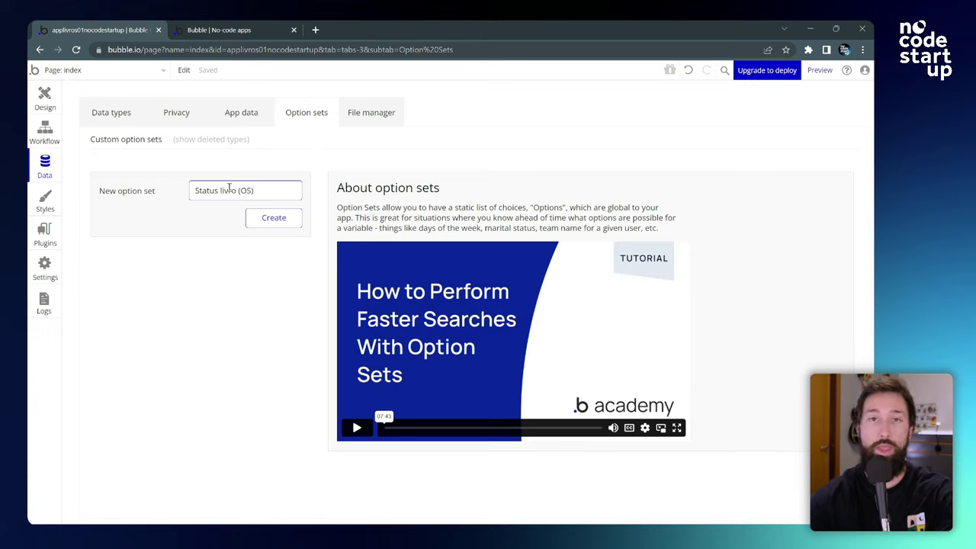
{"action": "left_click_drag", "start_coordinate": [265, 191], "coordinate": [241, 193]}
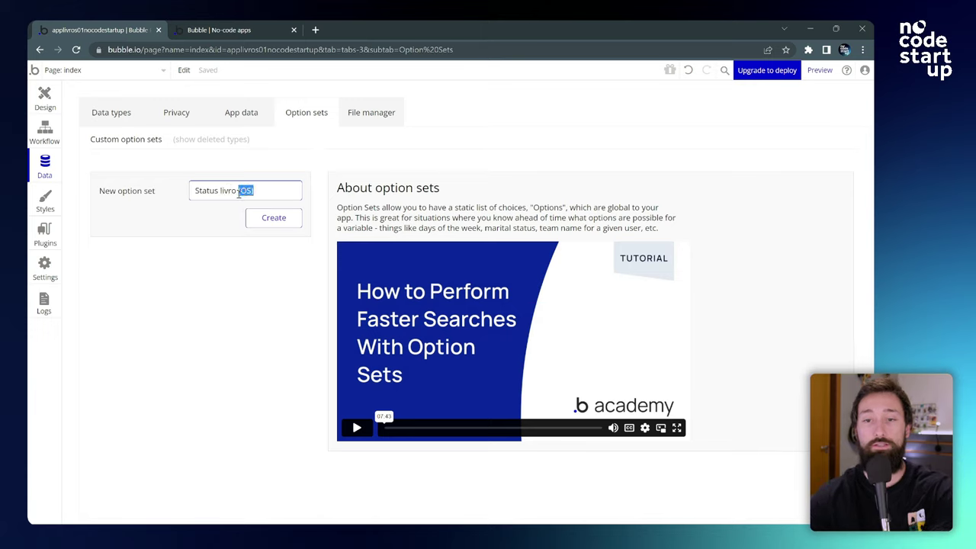
{"action": "left_click", "coordinate": [268, 218]}
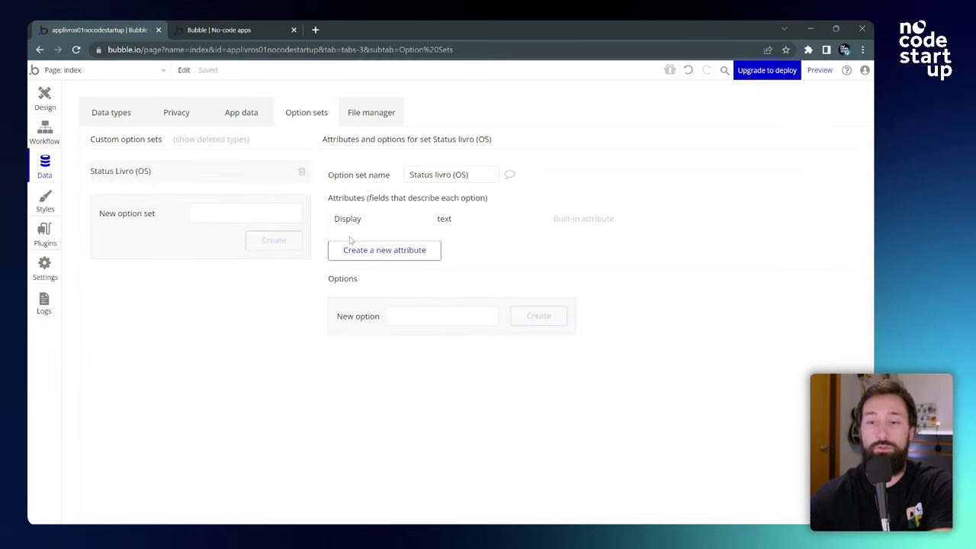
Step: Add the options Desejo, Lendo and Lido to the Status livro (OS) option set
{"action": "left_click", "coordinate": [428, 318]}
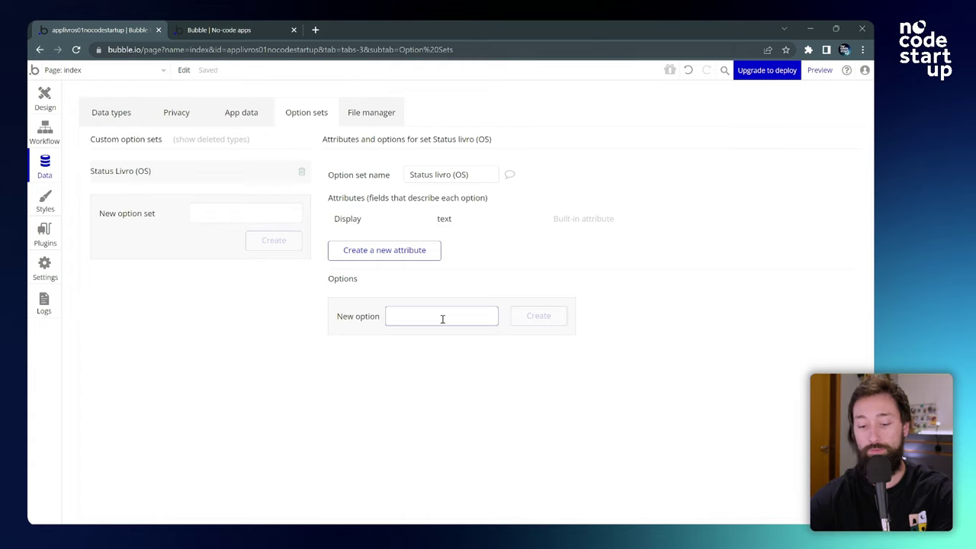
{"action": "type", "text": "Des"}
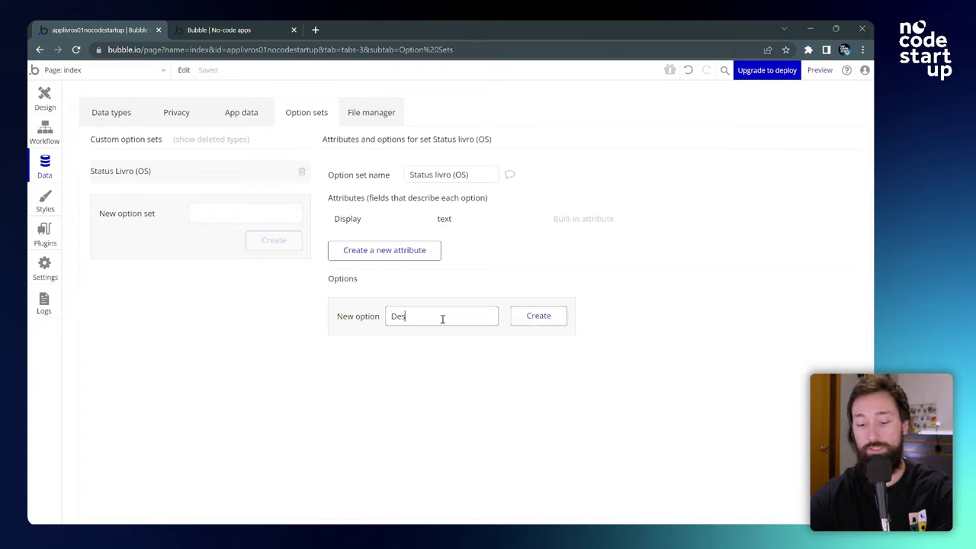
{"action": "type", "text": "ejo"}
{"action": "key", "text": "Return"}
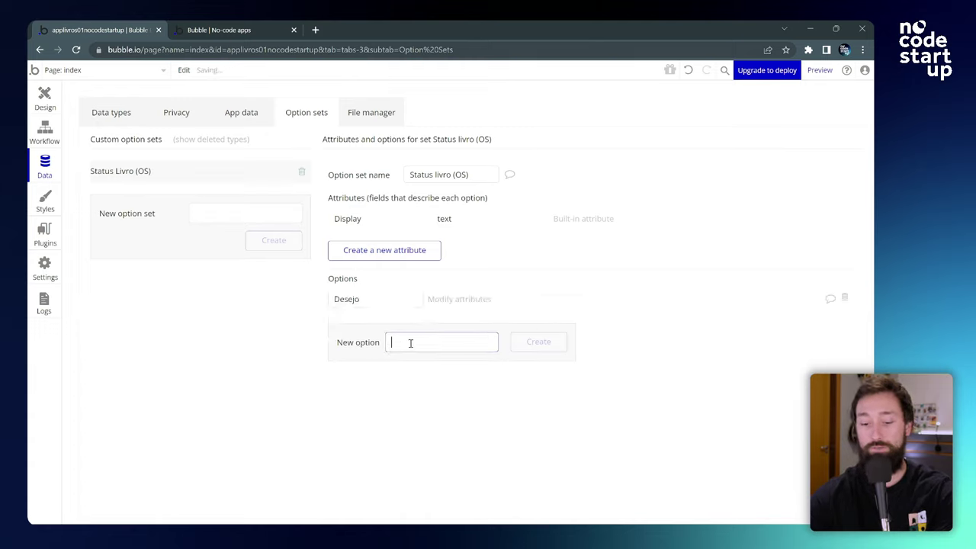
{"action": "type", "text": "Lendo"}
{"action": "key", "text": "Return"}
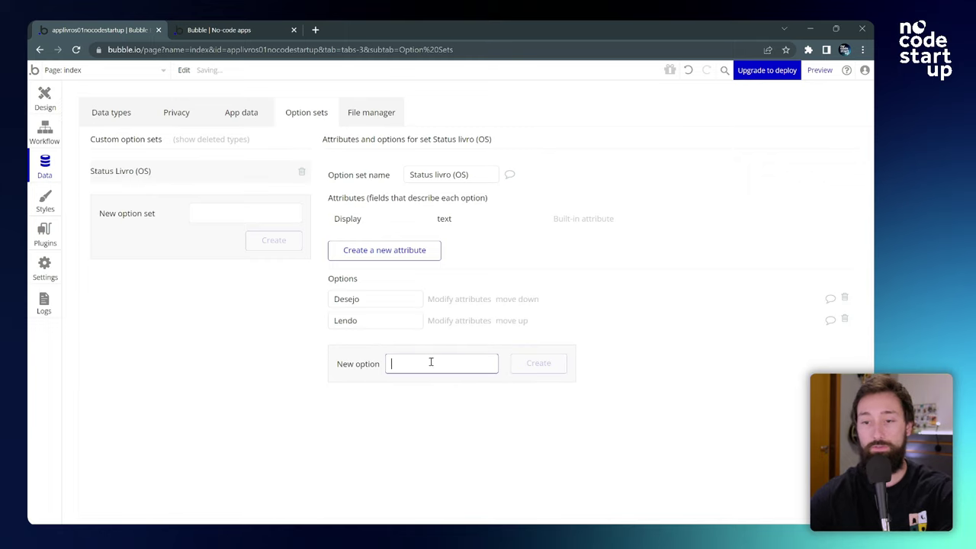
{"action": "type", "text": "Lido"}
{"action": "left_click", "coordinate": [543, 366]}
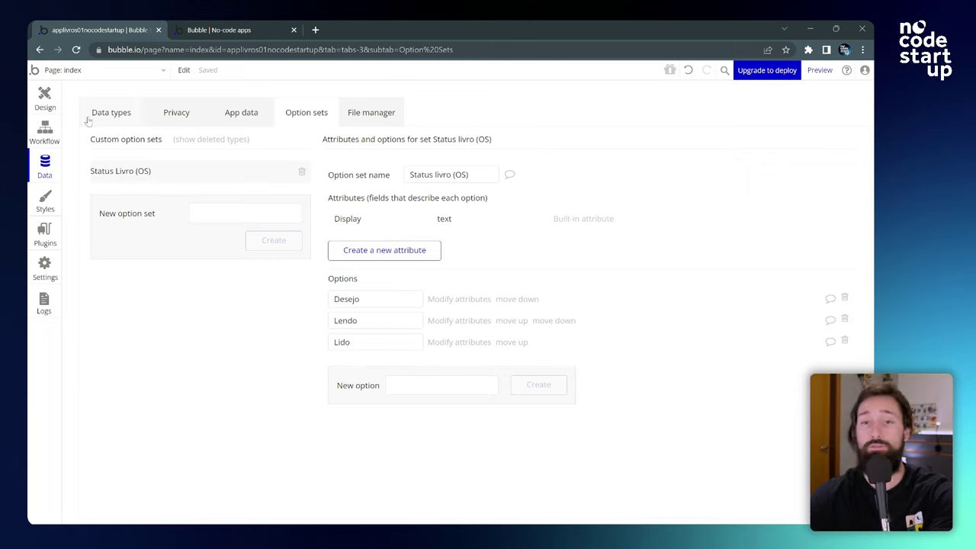
Step: Open the reusable element Popup livro for editing from the index page design
{"action": "left_click", "coordinate": [51, 95]}
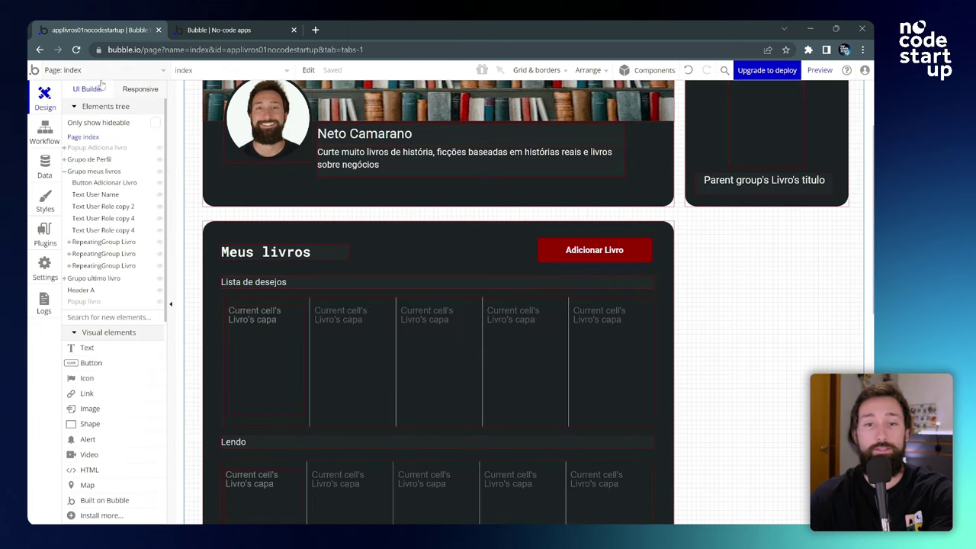
{"action": "left_click", "coordinate": [108, 73]}
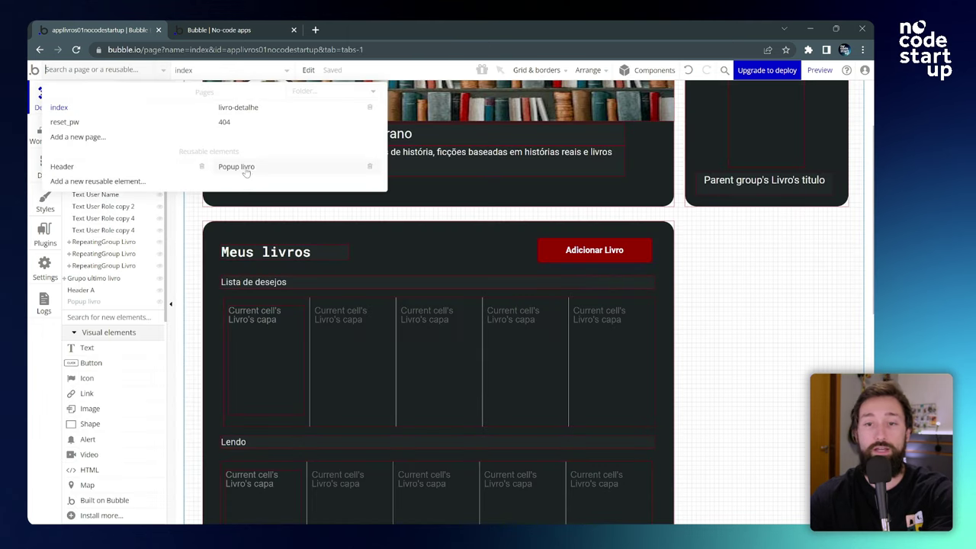
{"action": "mouse_move", "coordinate": [246, 173]}
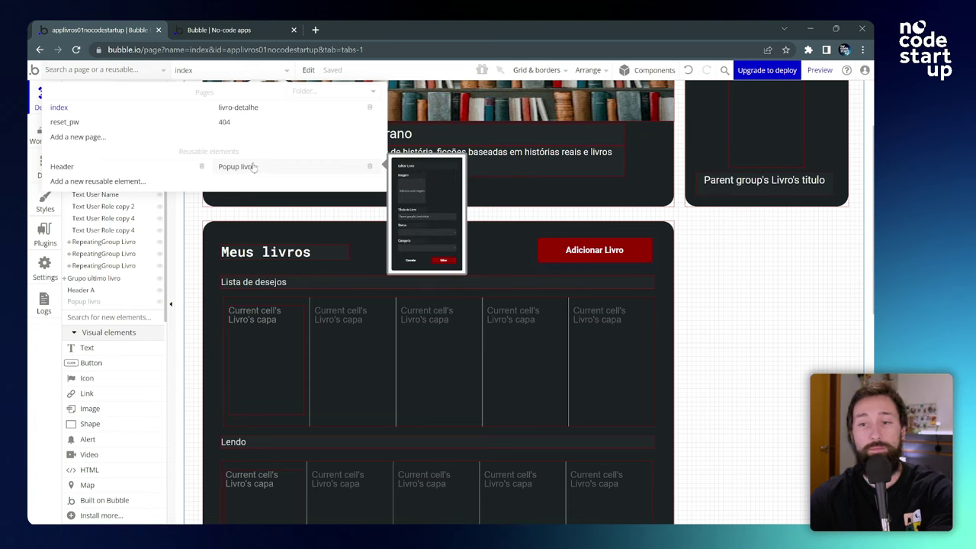
{"action": "left_click", "coordinate": [86, 302]}
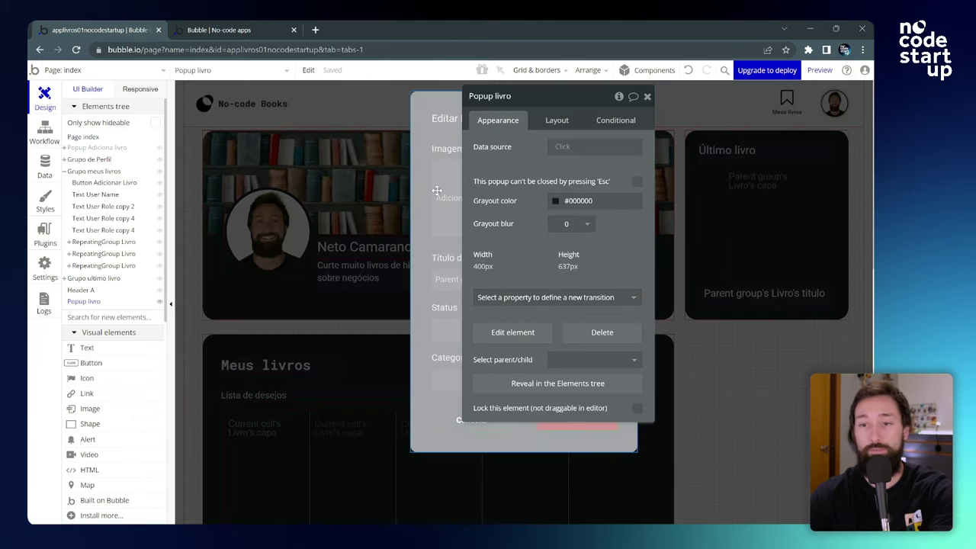
{"action": "left_click_drag", "start_coordinate": [542, 111], "coordinate": [215, 200]}
{"action": "left_click_drag", "start_coordinate": [168, 355], "coordinate": [208, 317]}
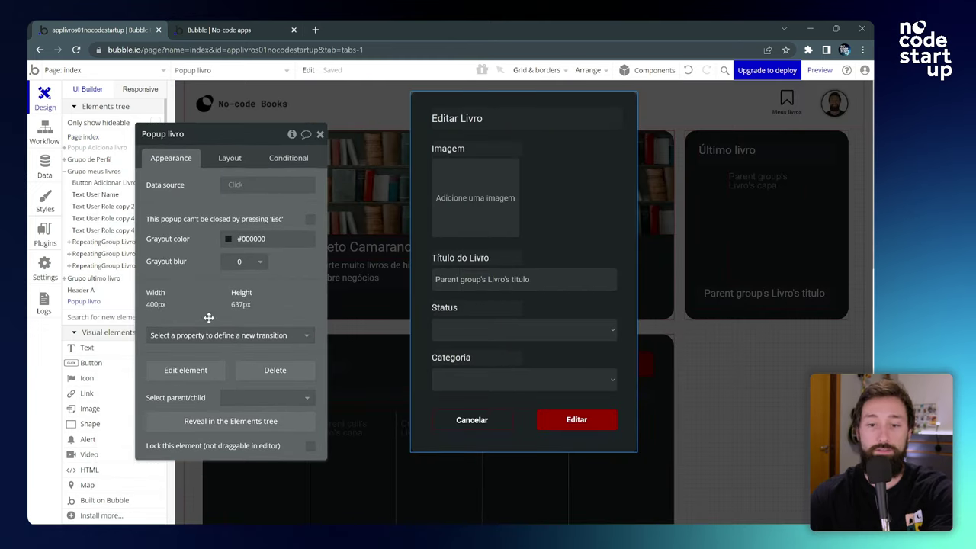
{"action": "left_click", "coordinate": [185, 370]}
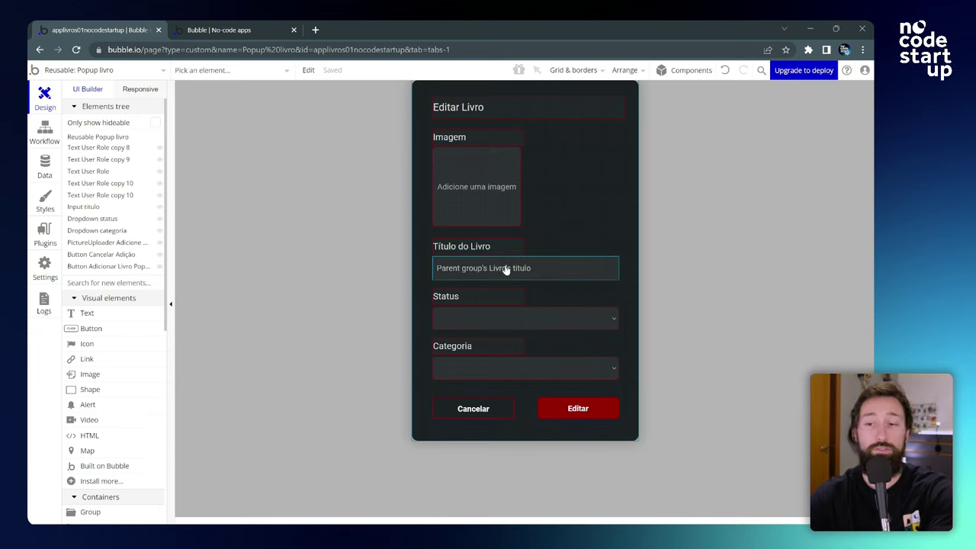
Step: Replace the Lista de desejos choice with Desejo in the static choices of Popup livro's Dropdown status
{"action": "double_click", "coordinate": [573, 324]}
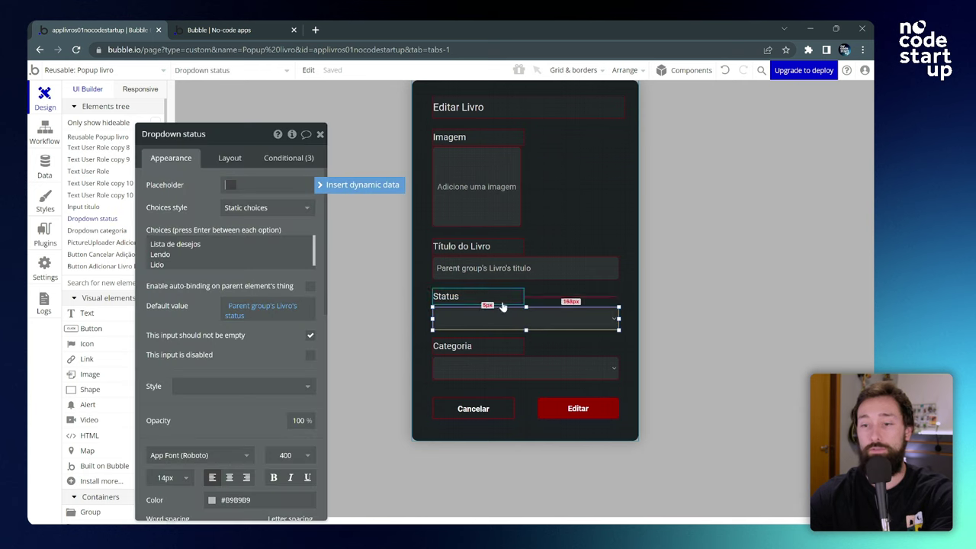
{"action": "left_click_drag", "start_coordinate": [217, 134], "coordinate": [256, 106]}
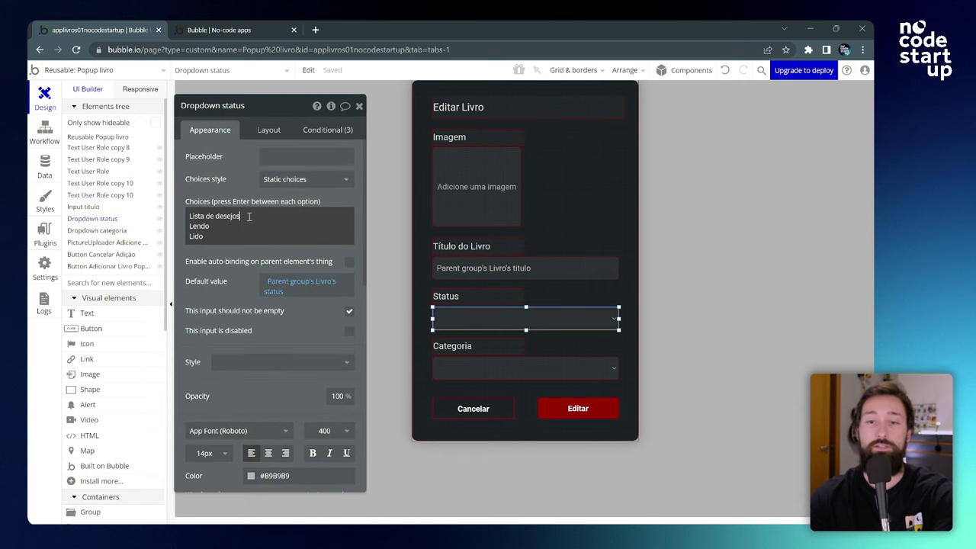
{"action": "left_click_drag", "start_coordinate": [241, 216], "coordinate": [179, 212]}
{"action": "type", "text": "Desejo"}
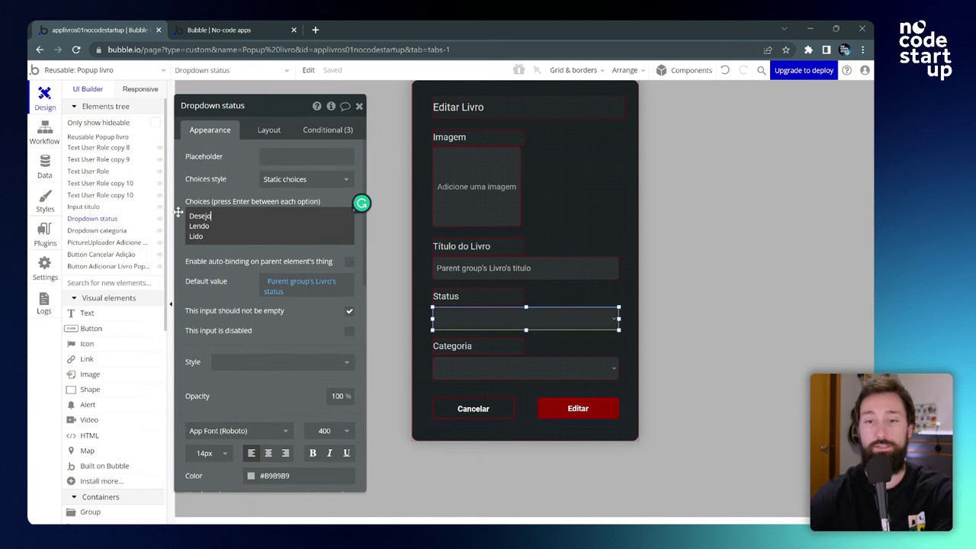
{"action": "left_click", "coordinate": [219, 181]}
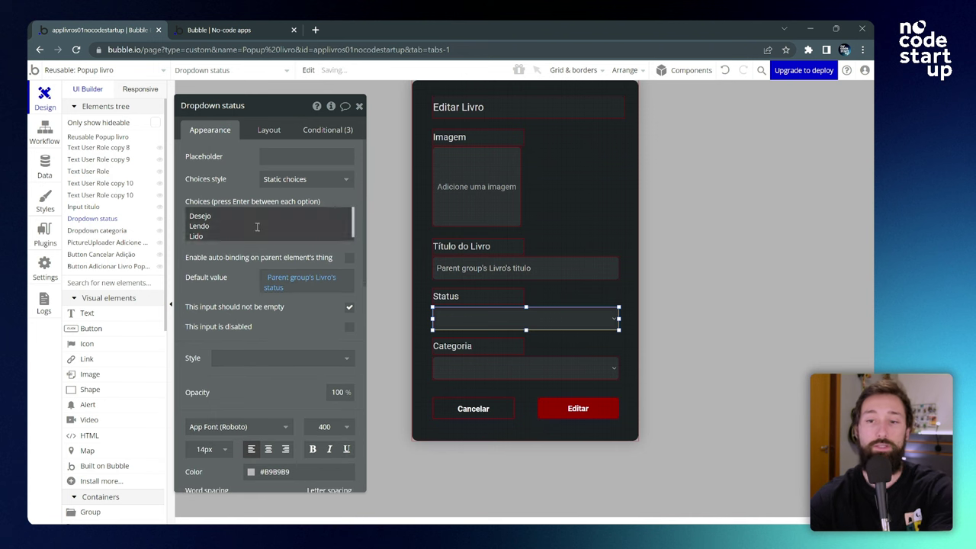
Step: Switch to the No-code Books preview and start a new book with the A Psicologia Financeira cover image and the same title
{"action": "left_click", "coordinate": [263, 28]}
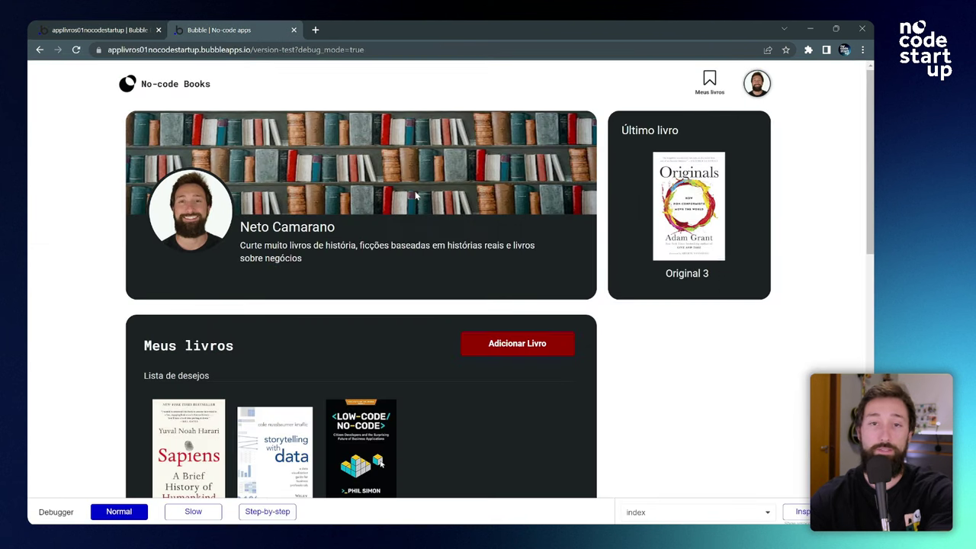
{"action": "left_click", "coordinate": [517, 343]}
{"action": "left_click", "coordinate": [430, 216]}
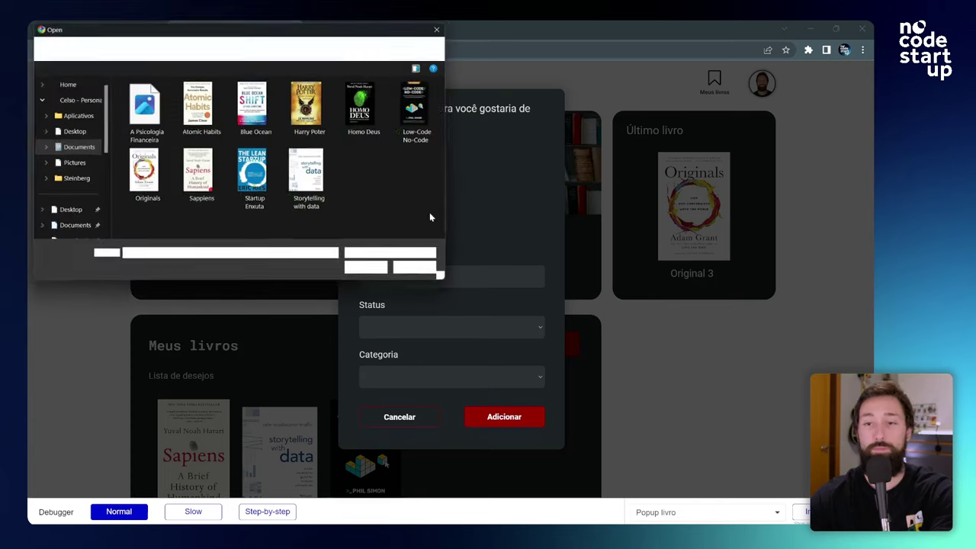
{"action": "left_click", "coordinate": [153, 119]}
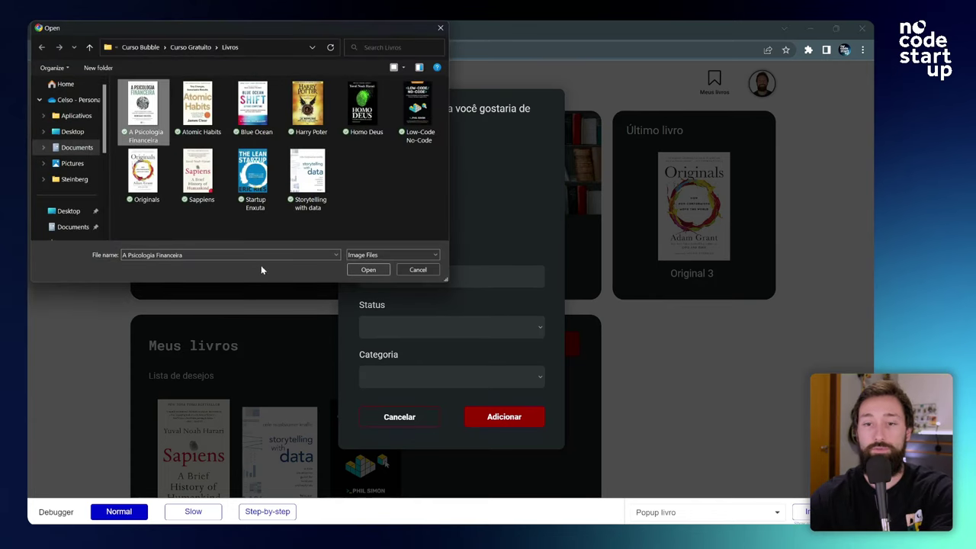
{"action": "left_click", "coordinate": [368, 270]}
{"action": "left_click", "coordinate": [447, 279]}
{"action": "type", "text": "A Psicologia Financeira"}
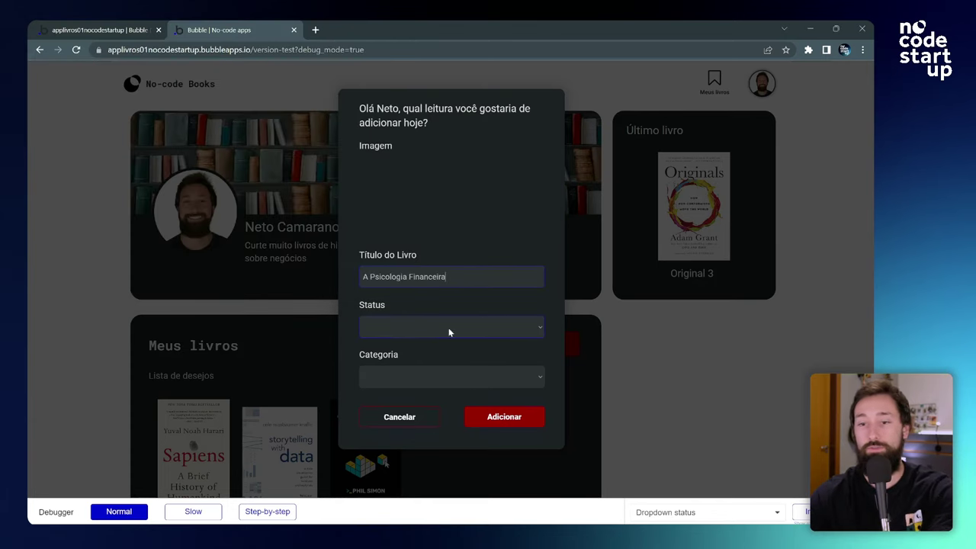
Step: Set the new book's status to Desejo and category to Negócios, and add it
{"action": "left_click", "coordinate": [449, 332]}
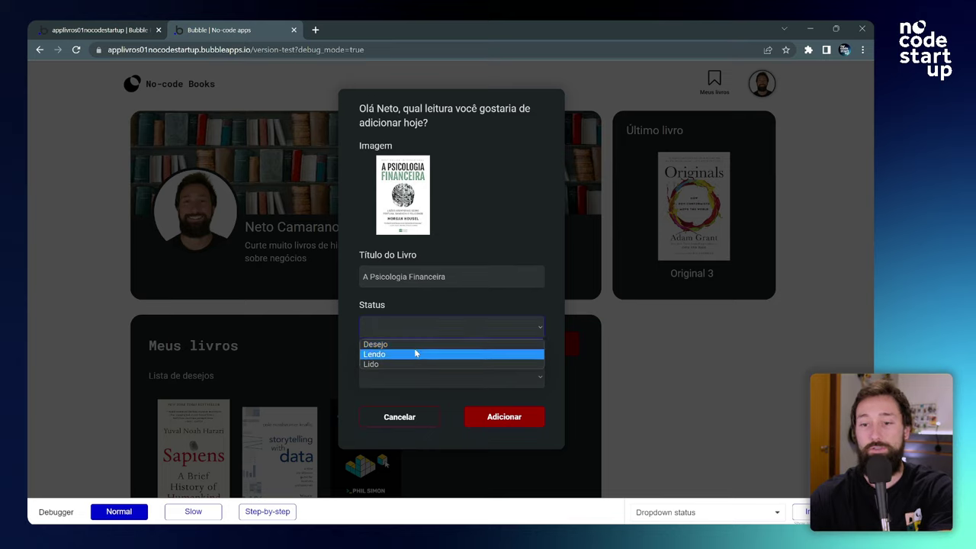
{"action": "left_click", "coordinate": [410, 344]}
{"action": "left_click", "coordinate": [469, 380]}
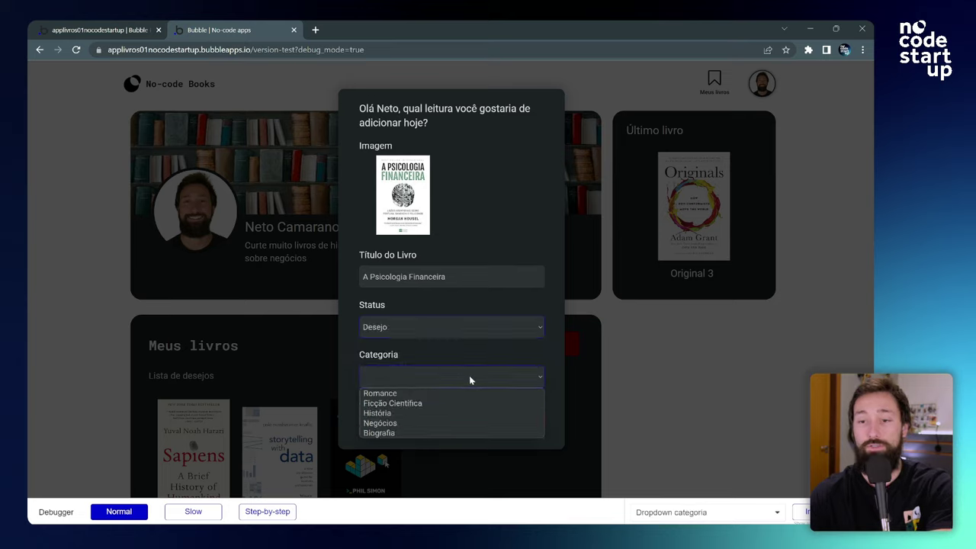
{"action": "left_click", "coordinate": [474, 379]}
{"action": "left_click", "coordinate": [475, 379]}
{"action": "left_click", "coordinate": [429, 424]}
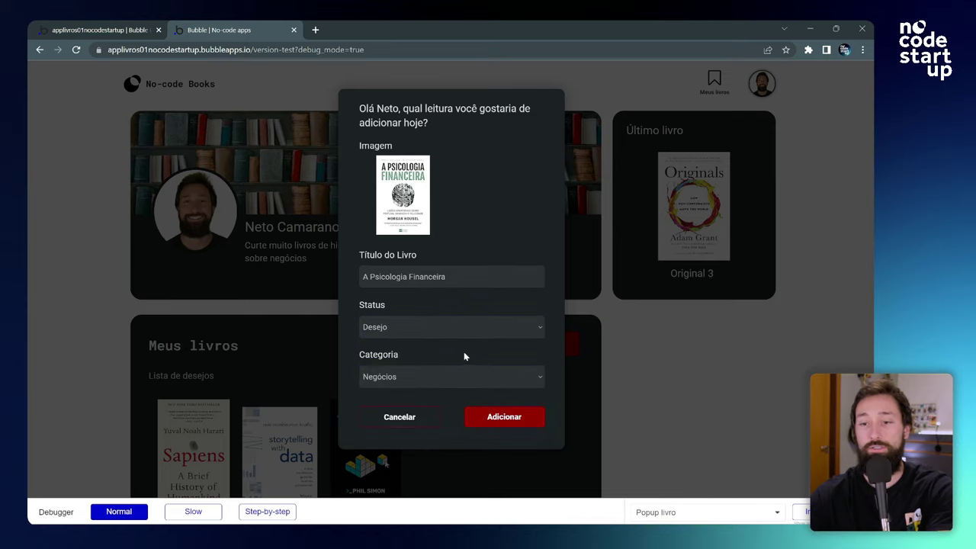
{"action": "left_click", "coordinate": [506, 417]}
Step: Check the Último livro and Lista de desejos sections for the added book
{"action": "scroll", "coordinate": [434, 213], "scroll_direction": "down", "scroll_amount": 3}
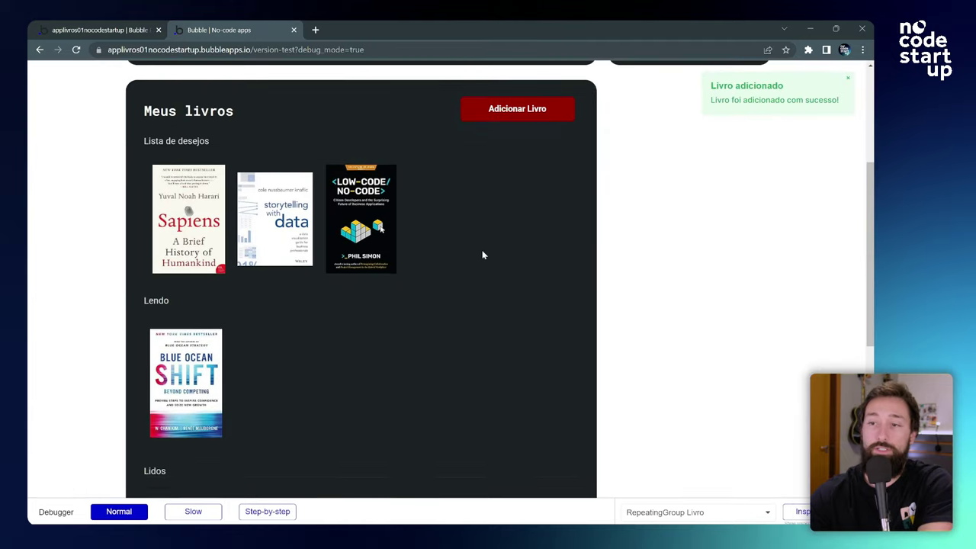
{"action": "scroll", "coordinate": [483, 255], "scroll_direction": "up", "scroll_amount": 3}
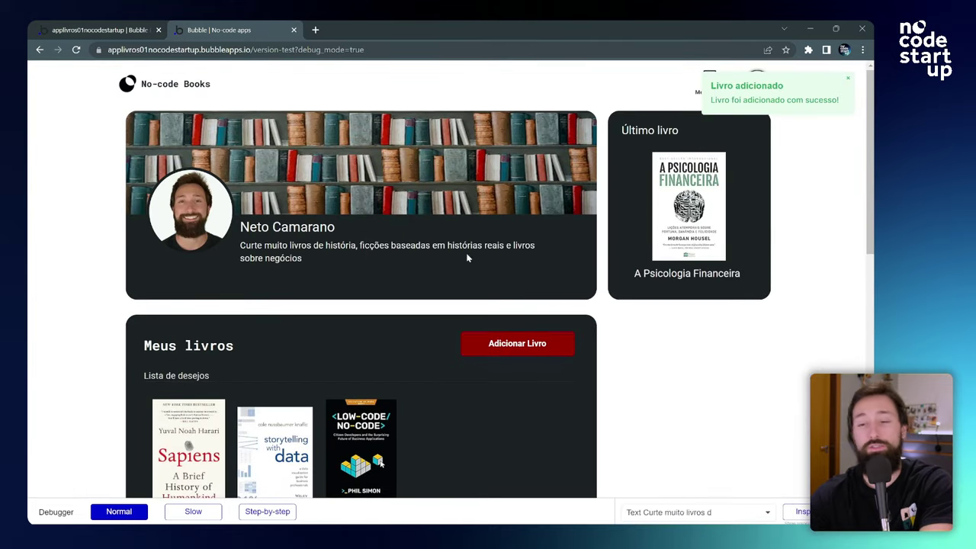
{"action": "scroll", "coordinate": [473, 312], "scroll_direction": "down", "scroll_amount": 2}
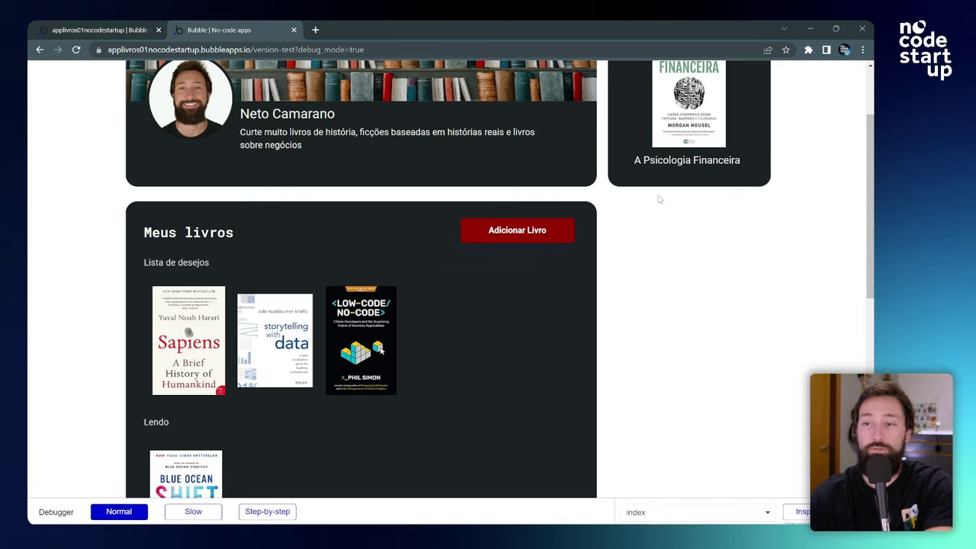
{"action": "scroll", "coordinate": [660, 199], "scroll_direction": "up", "scroll_amount": 2}
{"action": "scroll", "coordinate": [380, 270], "scroll_direction": "down", "scroll_amount": 2}
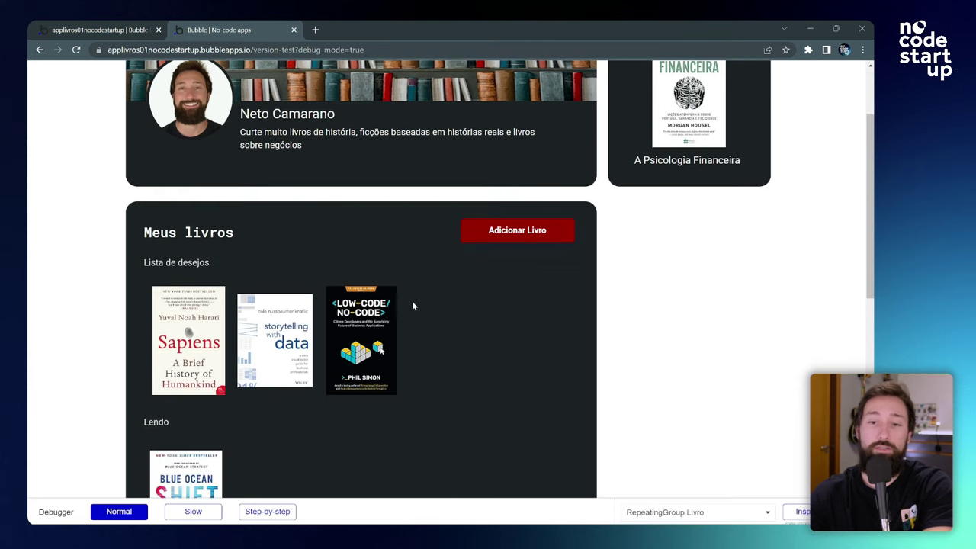
Step: Return to the Bubble editor and compare the status values of the book entries in the All Livros app data
{"action": "left_click", "coordinate": [115, 30]}
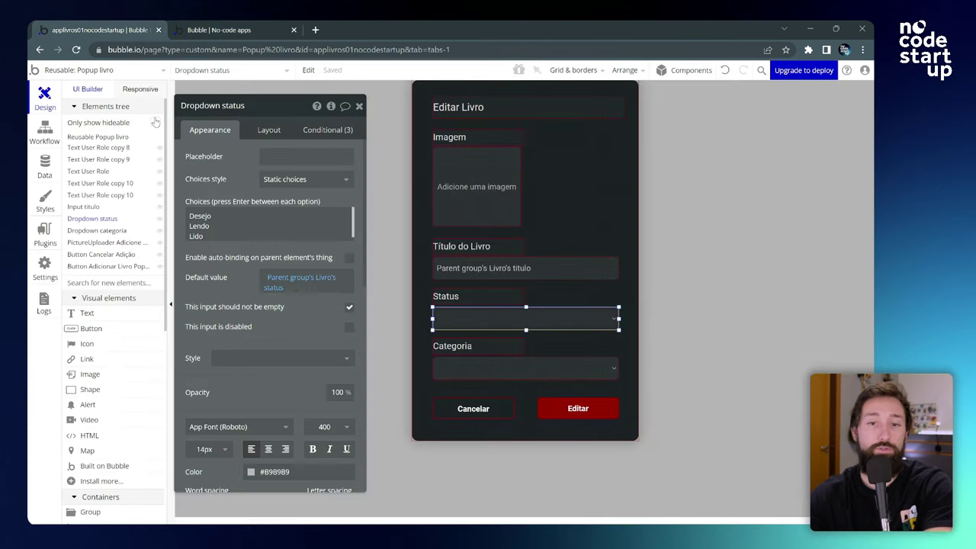
{"action": "left_click", "coordinate": [44, 166]}
{"action": "left_click", "coordinate": [244, 114]}
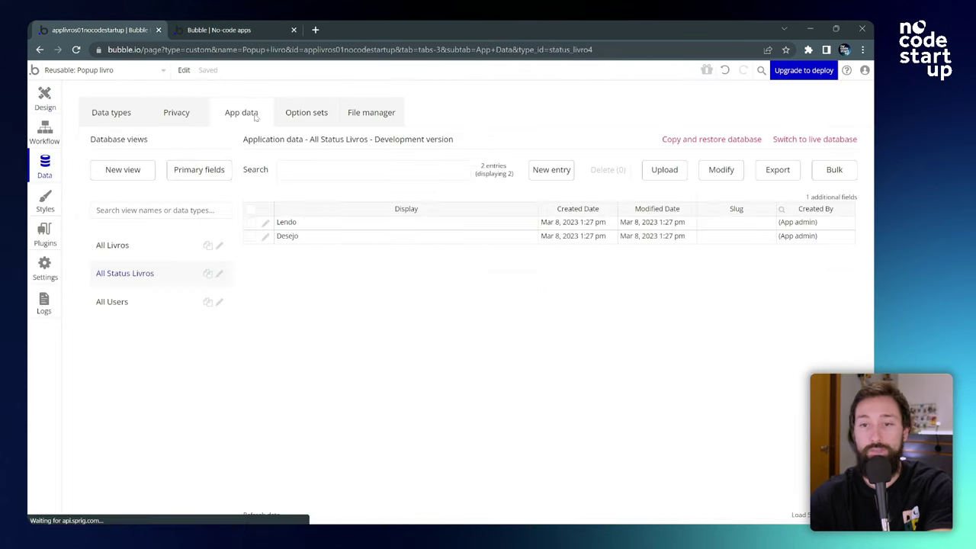
{"action": "left_click", "coordinate": [135, 244]}
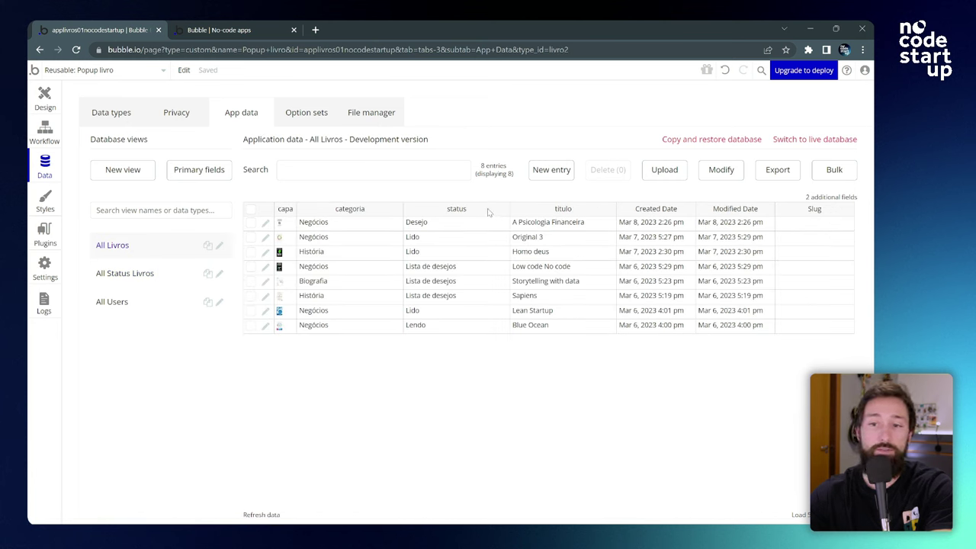
{"action": "left_click", "coordinate": [455, 268]}
{"action": "left_click_drag", "start_coordinate": [445, 279], "coordinate": [450, 299]}
{"action": "left_click", "coordinate": [454, 226]}
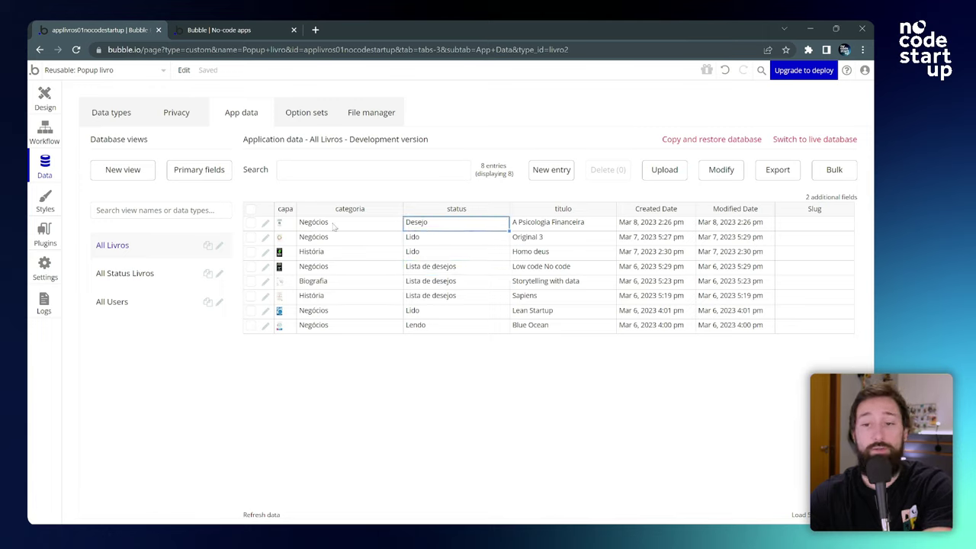
Step: On the index page, set the Lista de desejos repeating group's status constraint to Desejo and check that list in the preview
{"action": "left_click", "coordinate": [118, 70]}
{"action": "left_click", "coordinate": [86, 108]}
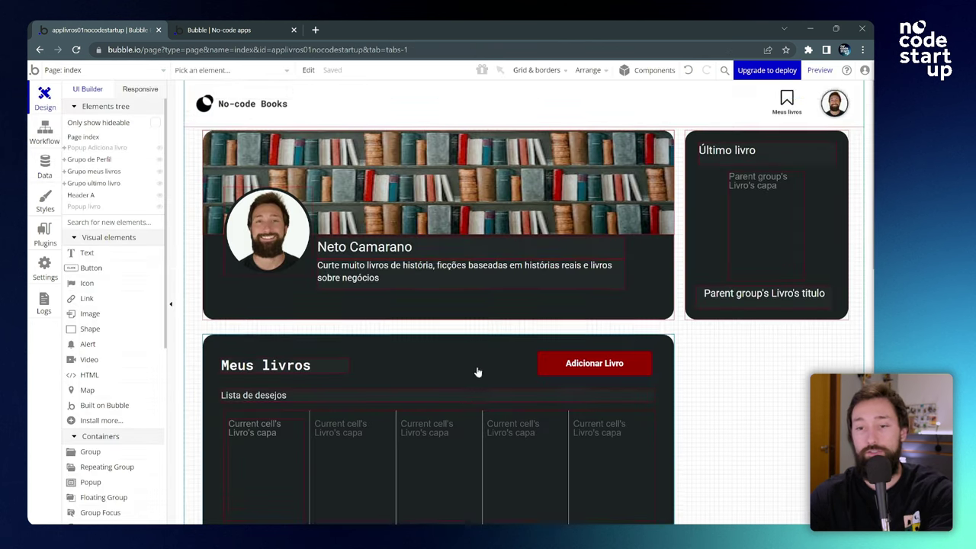
{"action": "scroll", "coordinate": [479, 371], "scroll_direction": "down", "scroll_amount": 3}
{"action": "double_click", "coordinate": [429, 312]}
{"action": "left_click", "coordinate": [581, 180]}
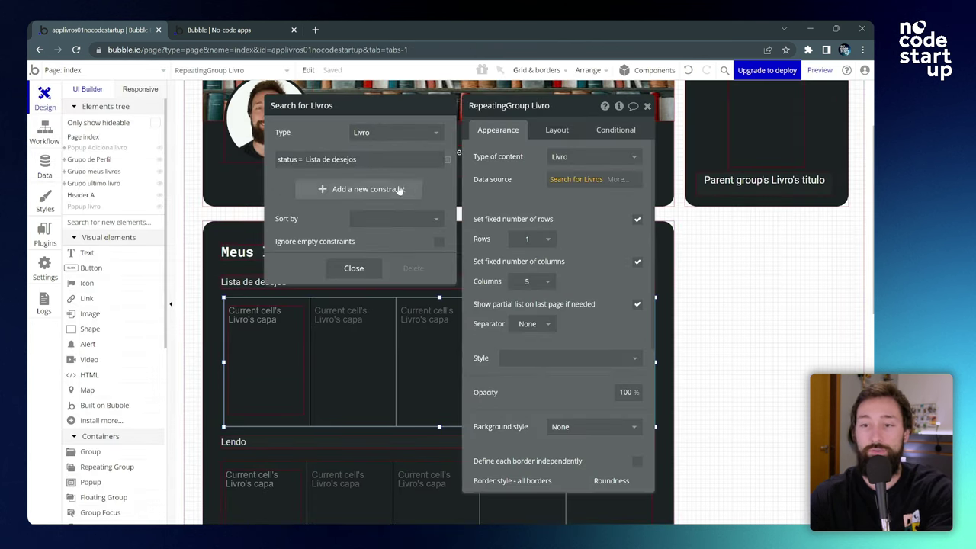
{"action": "left_click", "coordinate": [356, 159]}
{"action": "type", "text": "Desejo"}
{"action": "left_click", "coordinate": [277, 412]}
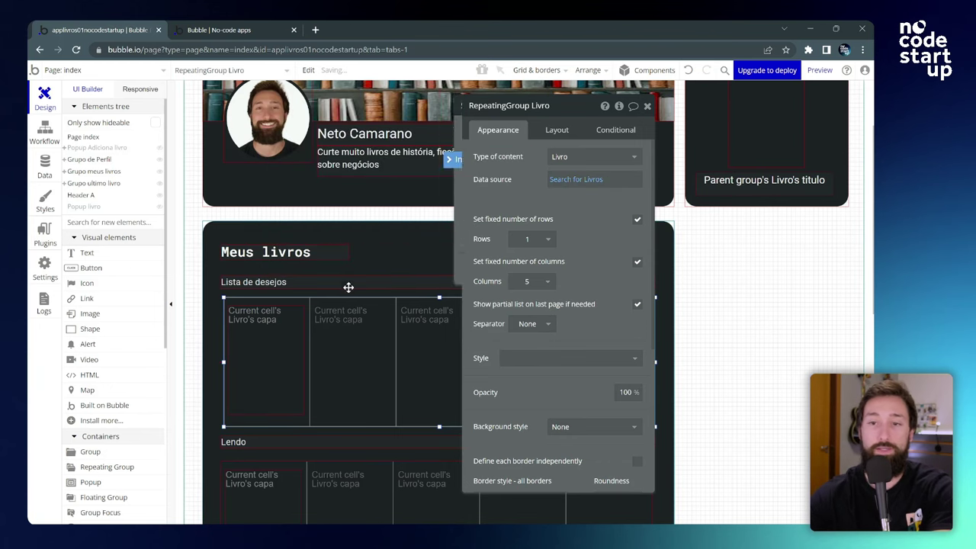
{"action": "left_click", "coordinate": [229, 30]}
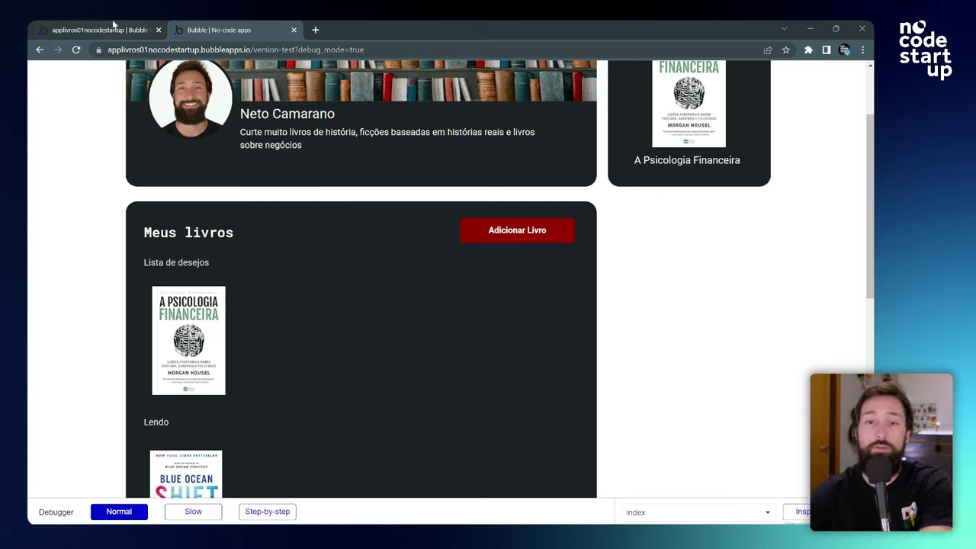
{"action": "left_click", "coordinate": [114, 29]}
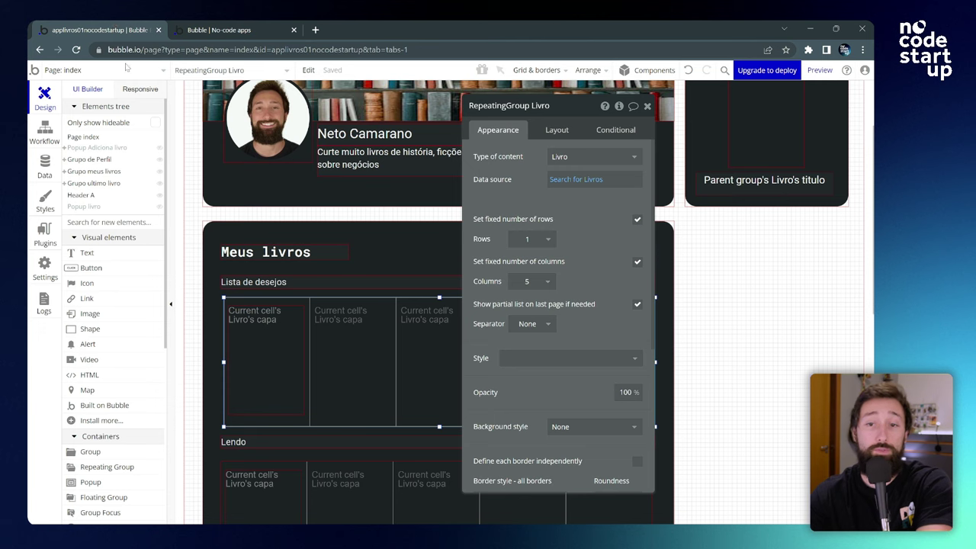
Step: Open the reusable Popup livro for editing and review the static choices of its status dropdown
{"action": "left_click", "coordinate": [92, 208]}
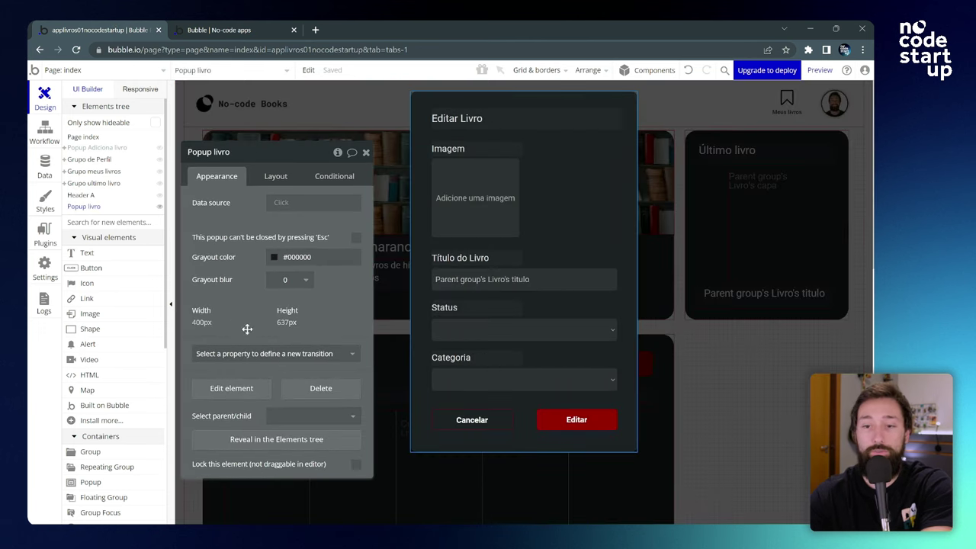
{"action": "left_click", "coordinate": [229, 388]}
{"action": "left_click", "coordinate": [545, 320]}
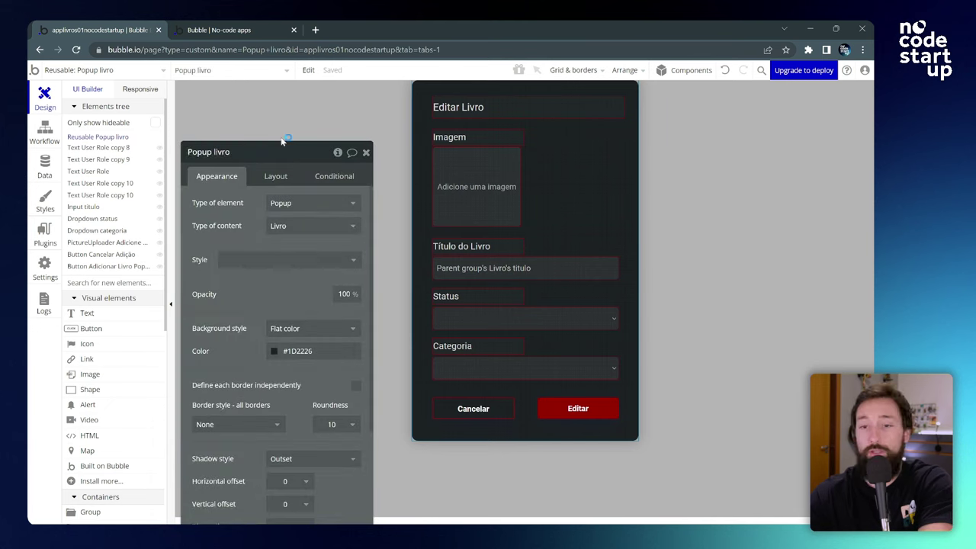
{"action": "left_click", "coordinate": [546, 325]}
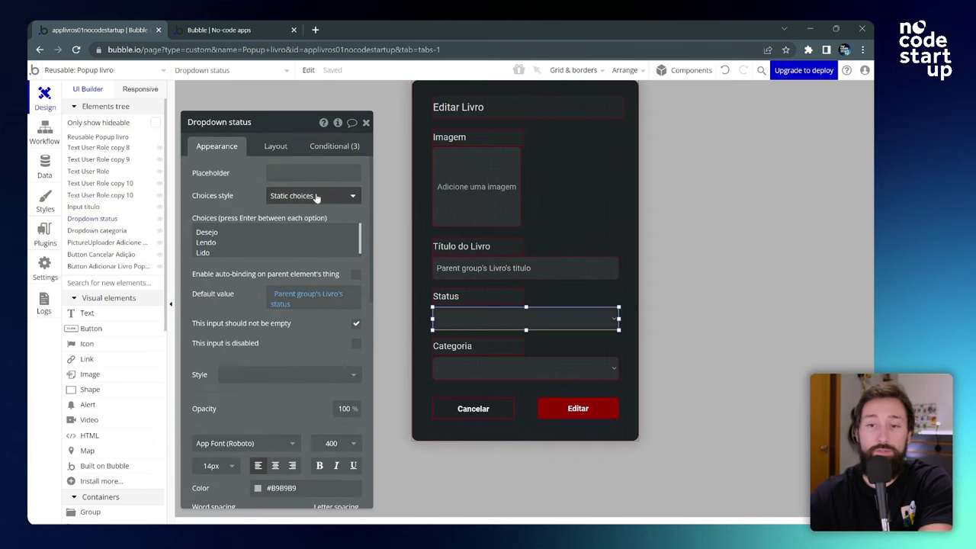
{"action": "left_click", "coordinate": [241, 245]}
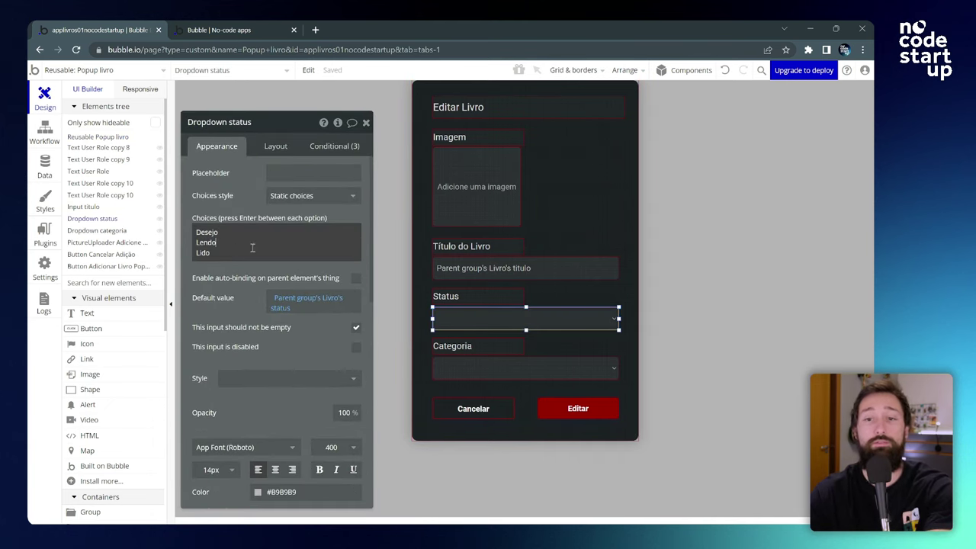
{"action": "left_click_drag", "start_coordinate": [227, 253], "coordinate": [194, 229]}
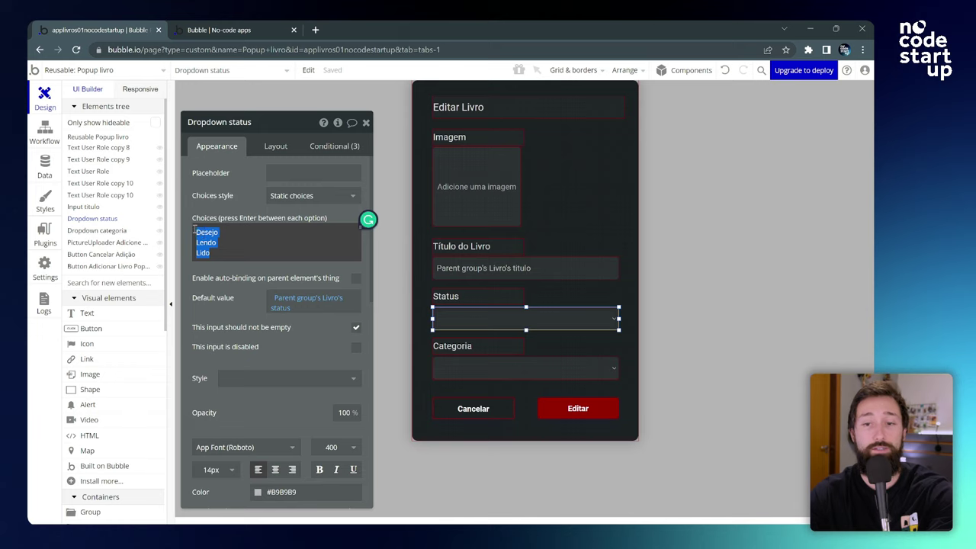
{"action": "left_click", "coordinate": [227, 252]}
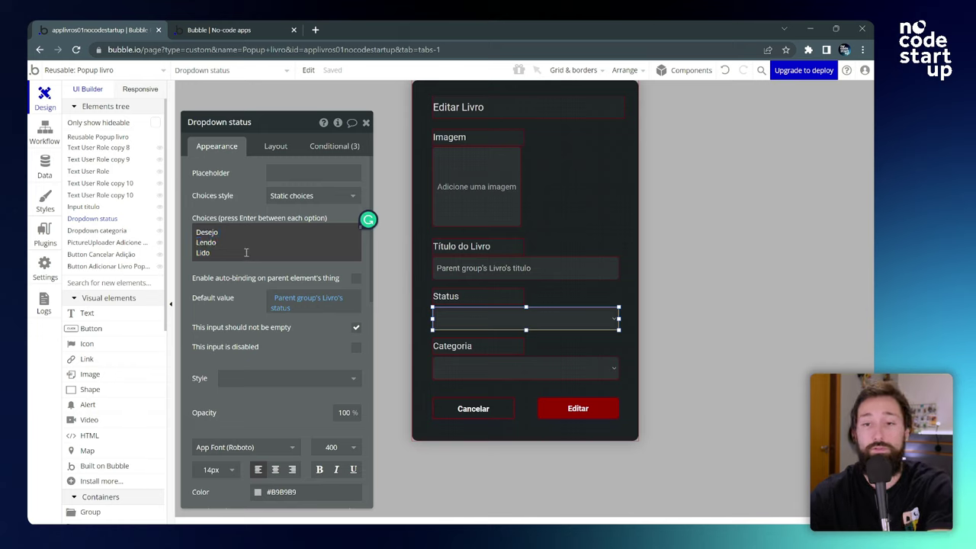
Step: Switch the status dropdown to dynamic choices of type Status livro (OS), sourced from All Status livro (OS) and captioned with Current option's Display
{"action": "left_click", "coordinate": [299, 195]}
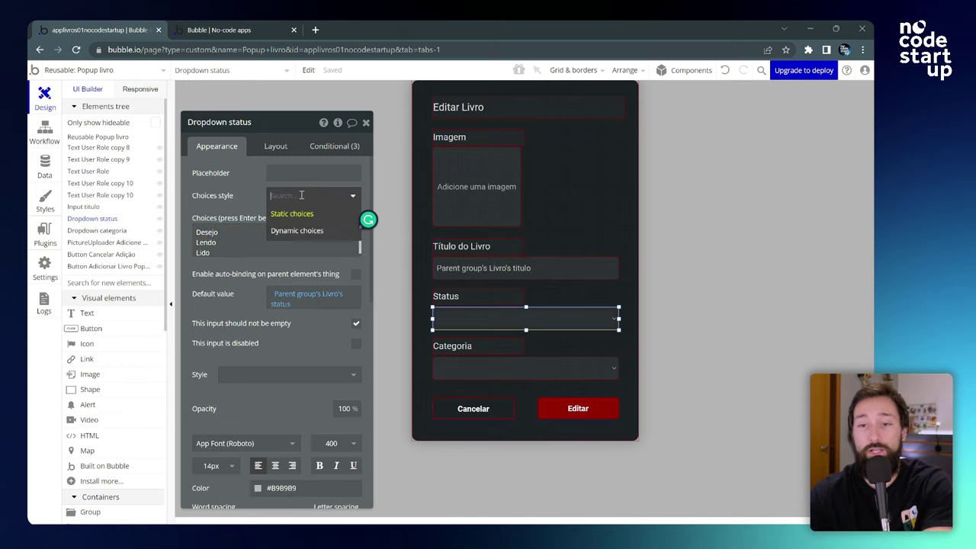
{"action": "left_click", "coordinate": [312, 232]}
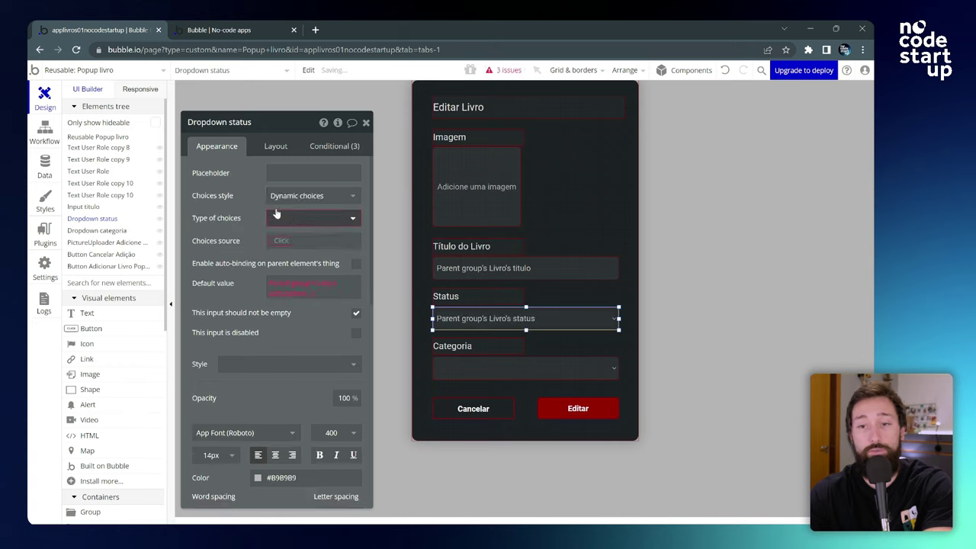
{"action": "left_click", "coordinate": [318, 219]}
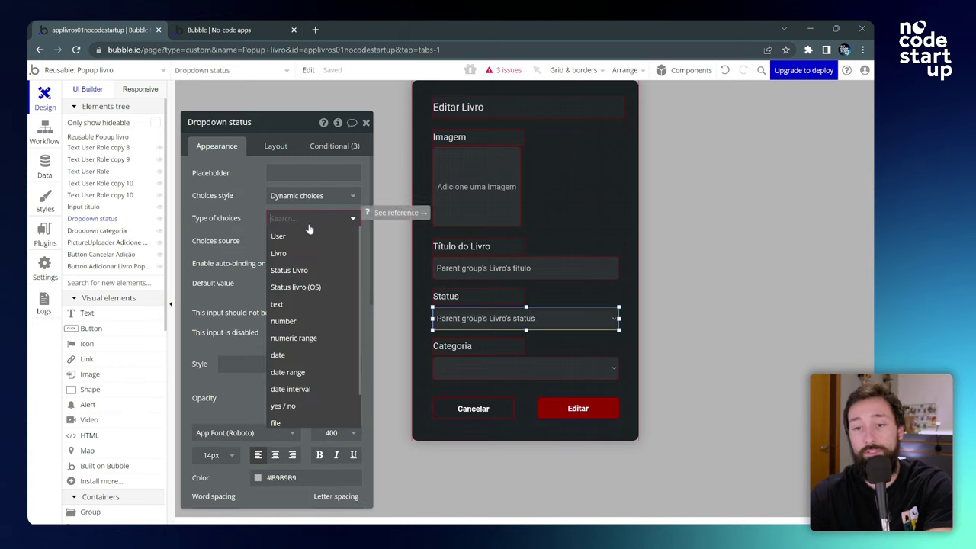
{"action": "left_click", "coordinate": [309, 287]}
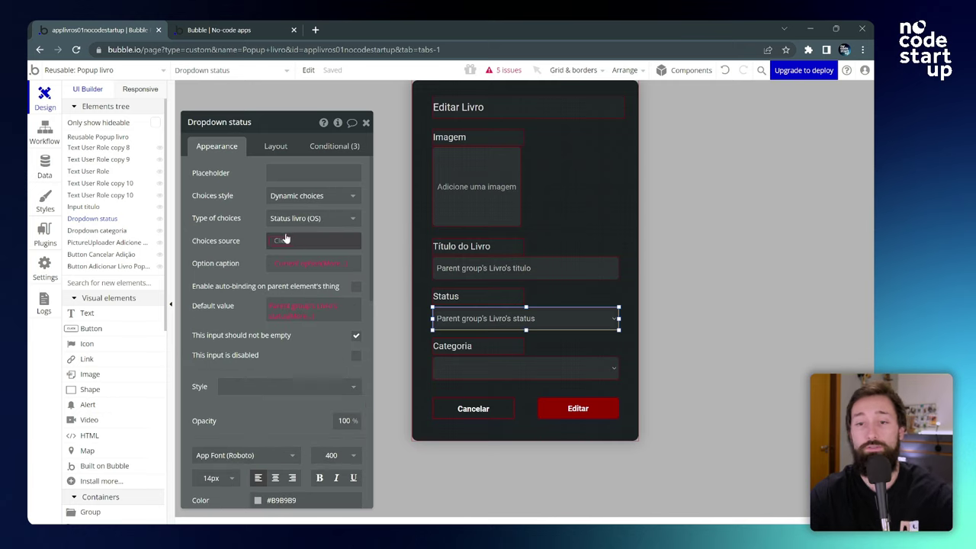
{"action": "left_click", "coordinate": [283, 242]}
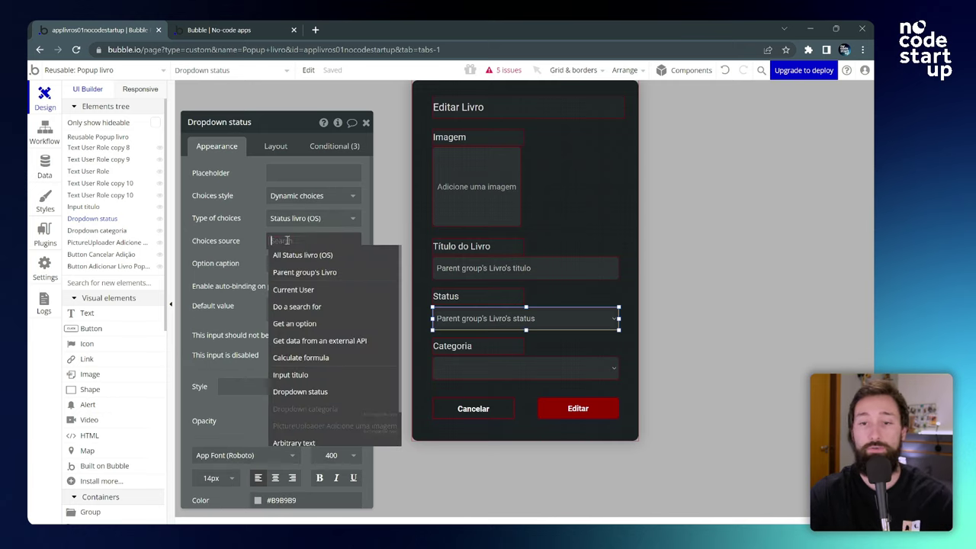
{"action": "left_click", "coordinate": [325, 260]}
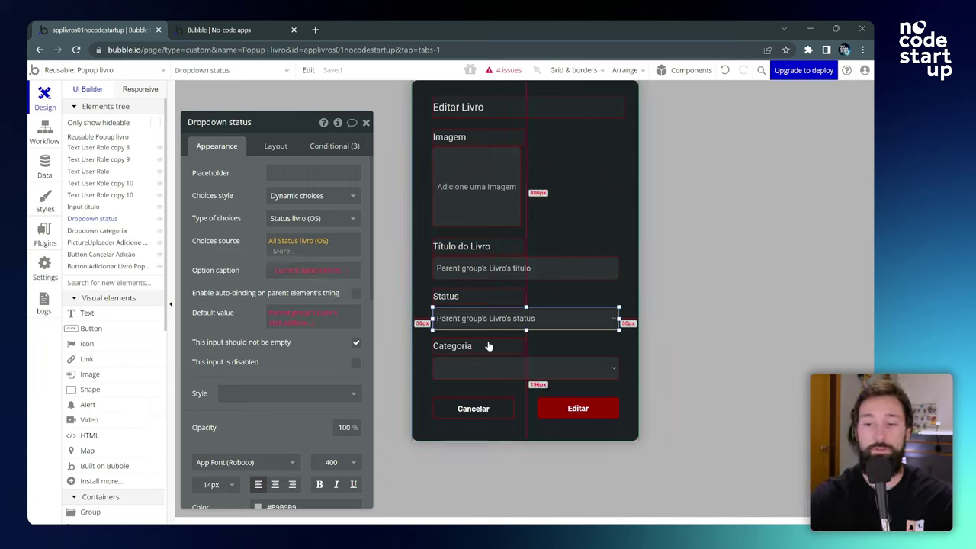
{"action": "left_click", "coordinate": [335, 270]}
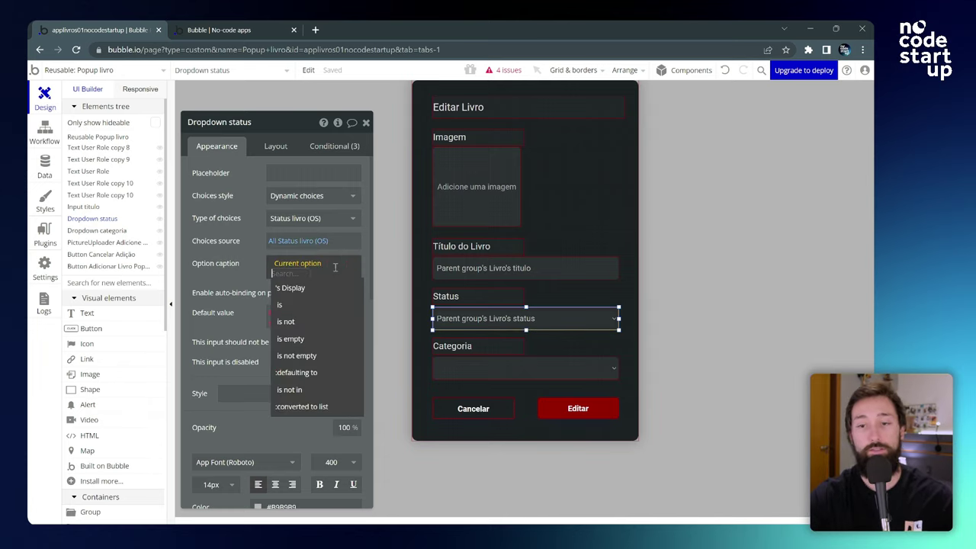
{"action": "left_click", "coordinate": [295, 289]}
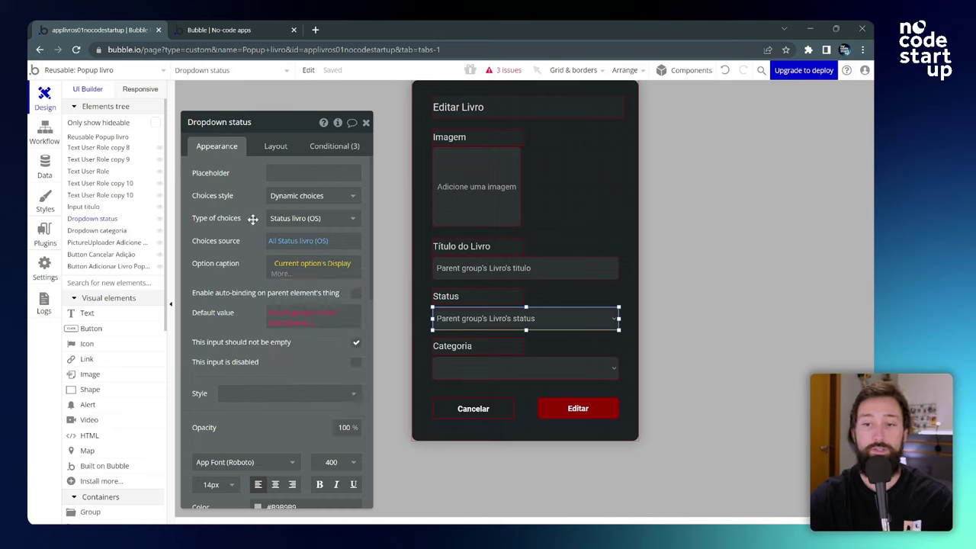
Step: Clear the default value expression of the status dropdown
{"action": "left_click", "coordinate": [309, 326]}
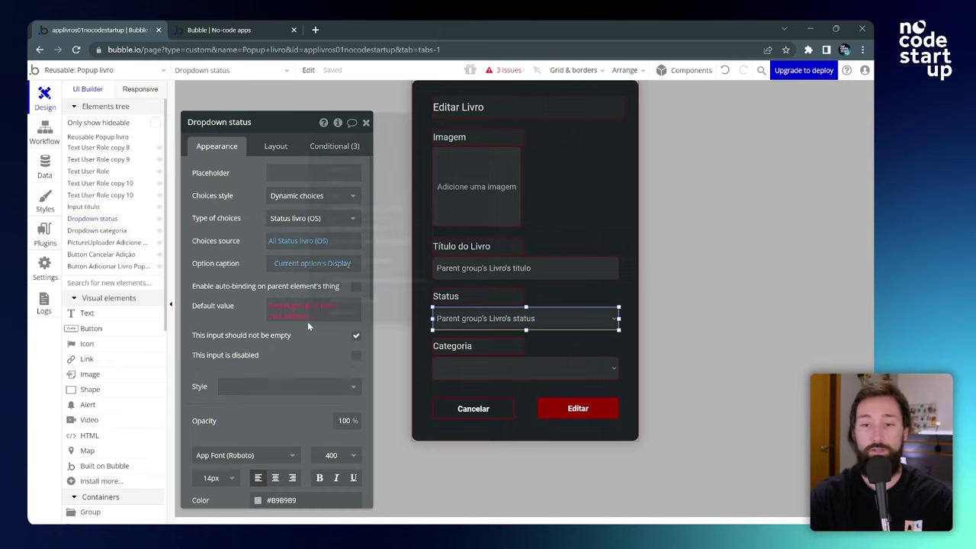
{"action": "right_click", "coordinate": [316, 313]}
{"action": "key", "text": "Escape"}
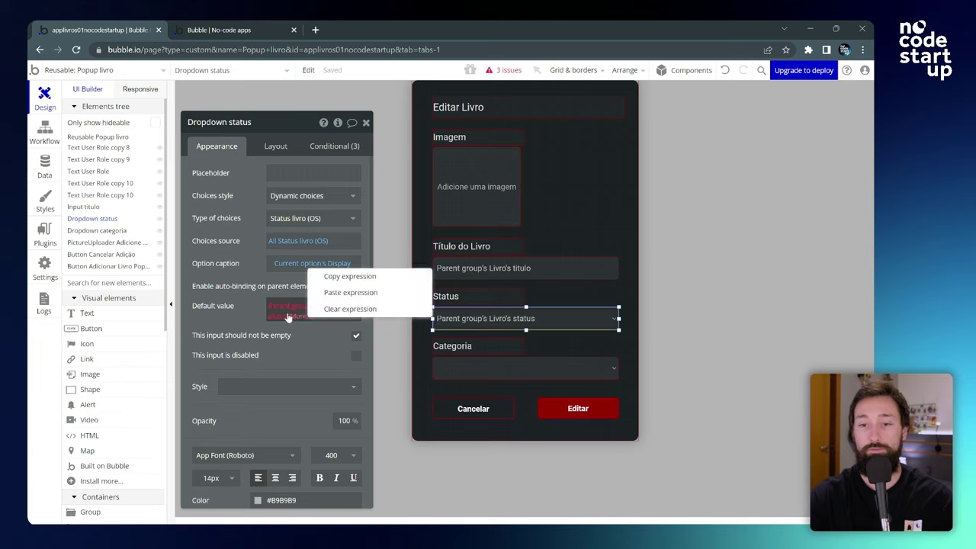
{"action": "left_click", "coordinate": [338, 309]}
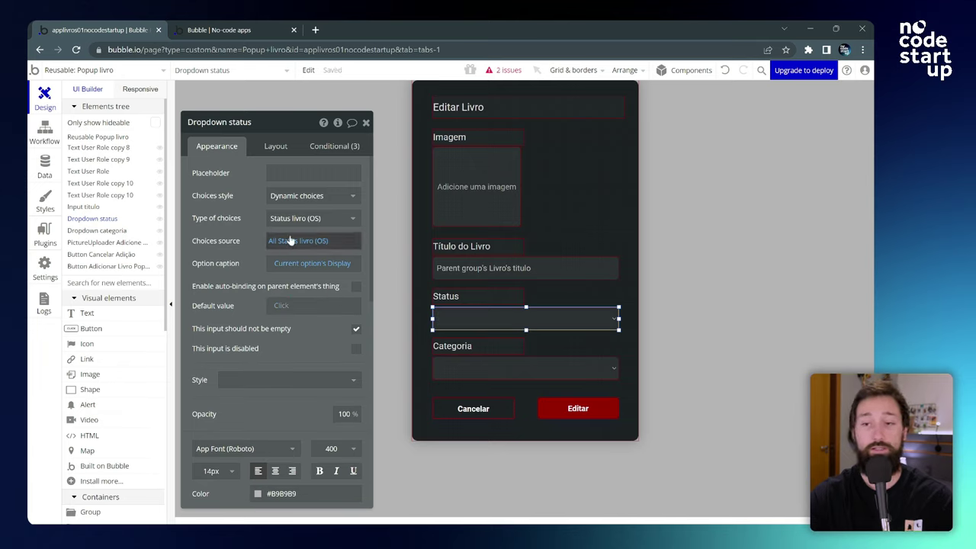
{"action": "left_click_drag", "start_coordinate": [277, 129], "coordinate": [290, 112]}
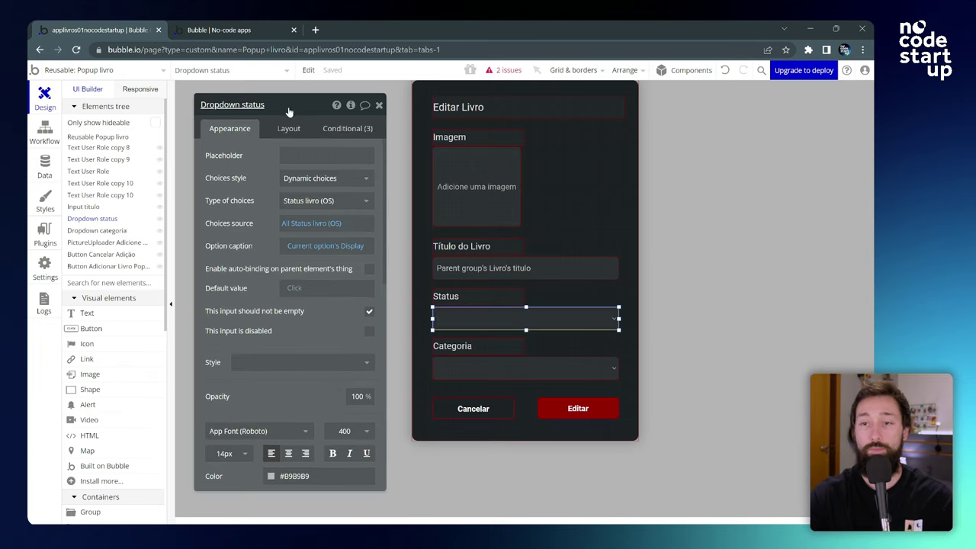
Step: Open the reported issues and trace each one to the status field in the Livro workflow actions
{"action": "left_click", "coordinate": [505, 71]}
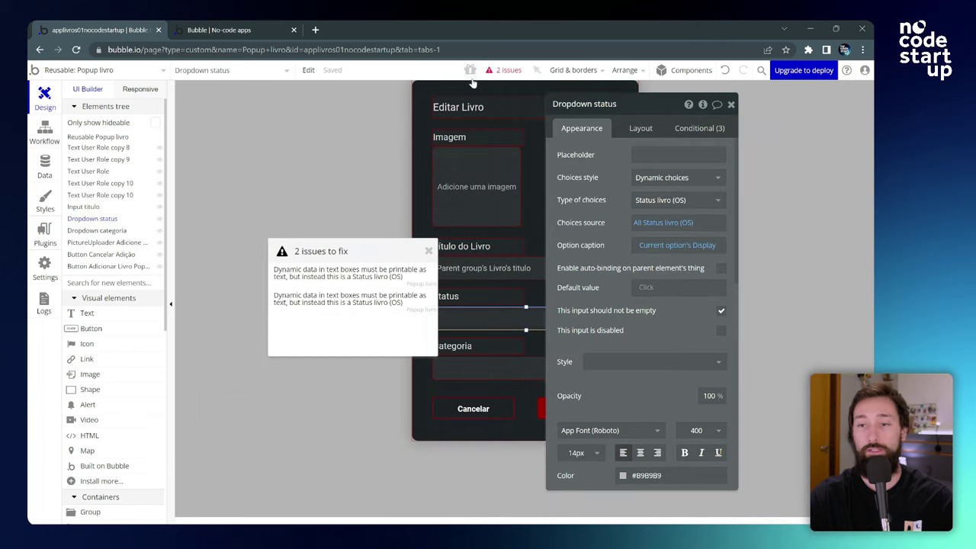
{"action": "left_click_drag", "start_coordinate": [381, 251], "coordinate": [299, 217]}
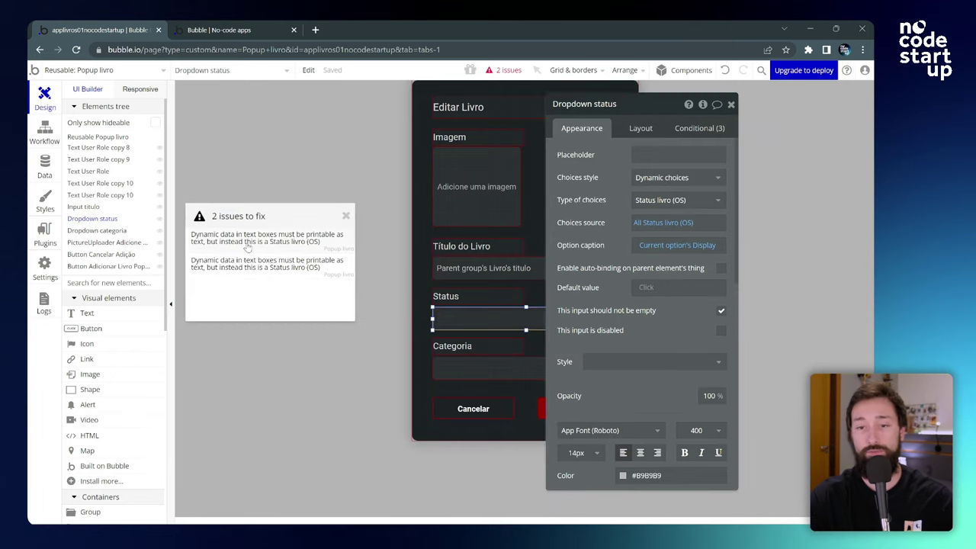
{"action": "left_click", "coordinate": [271, 241]}
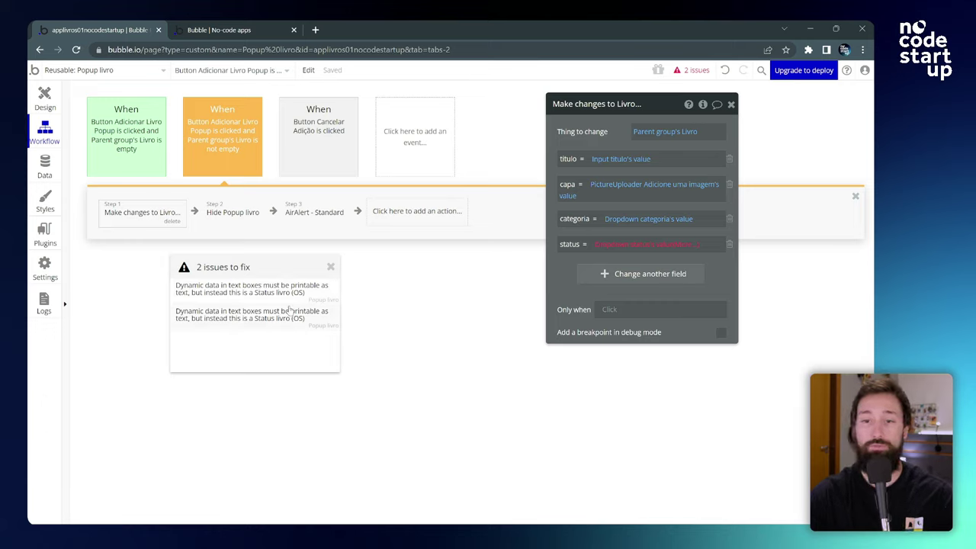
{"action": "left_click", "coordinate": [269, 320]}
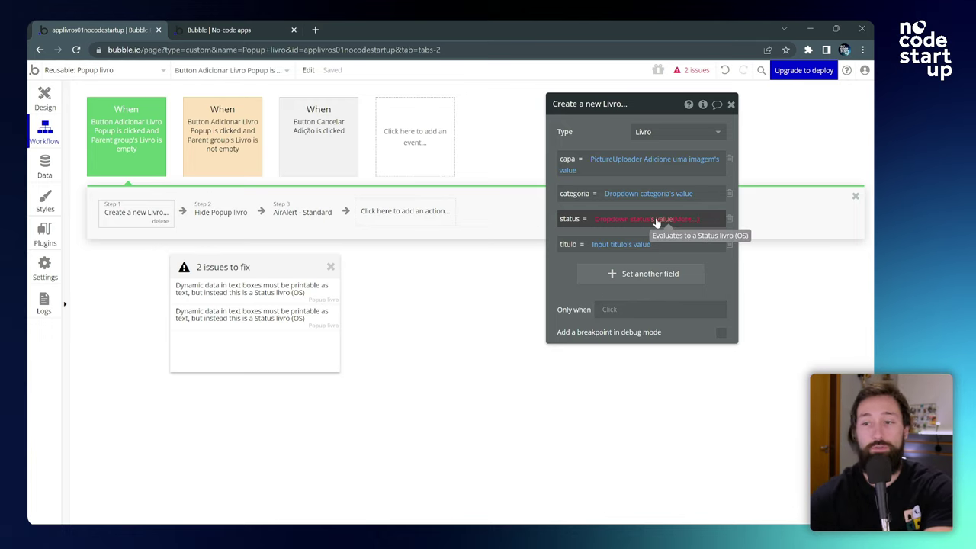
Step: Inspect the type of the status field in the Livro data type
{"action": "left_click", "coordinate": [44, 166]}
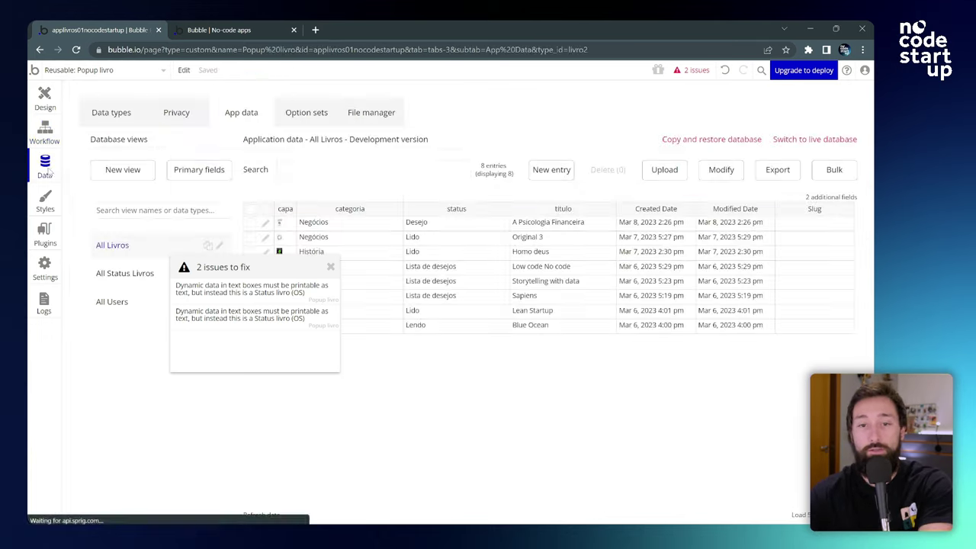
{"action": "left_click", "coordinate": [114, 119]}
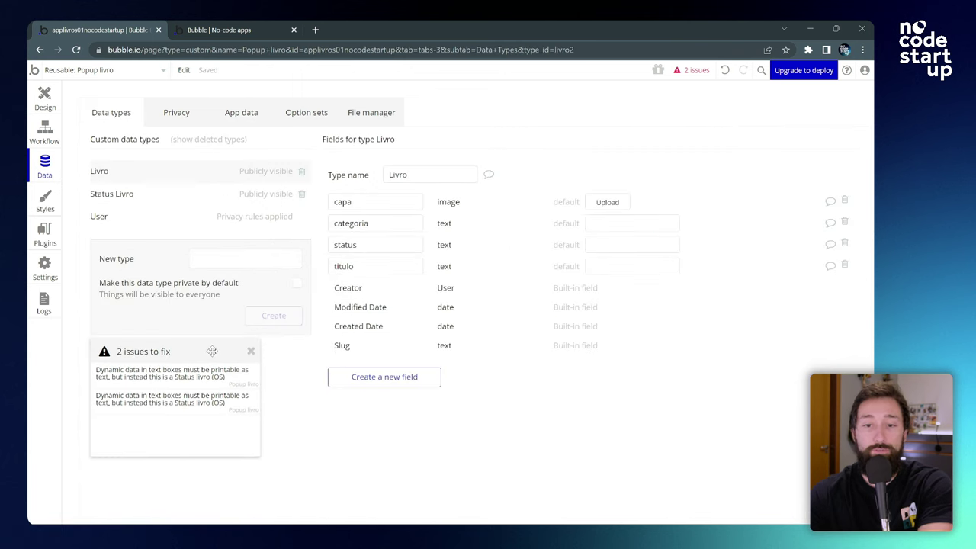
{"action": "double_click", "coordinate": [379, 244]}
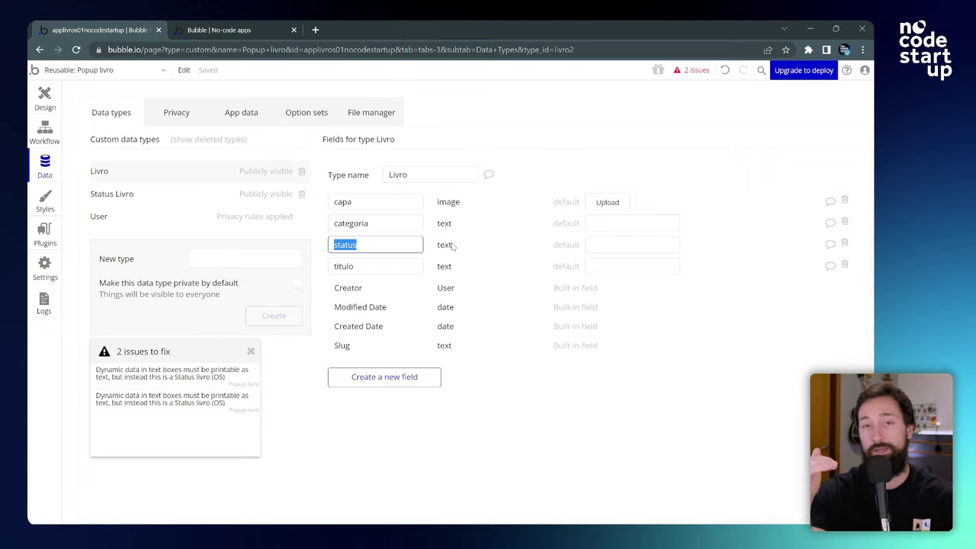
{"action": "left_click", "coordinate": [455, 261]}
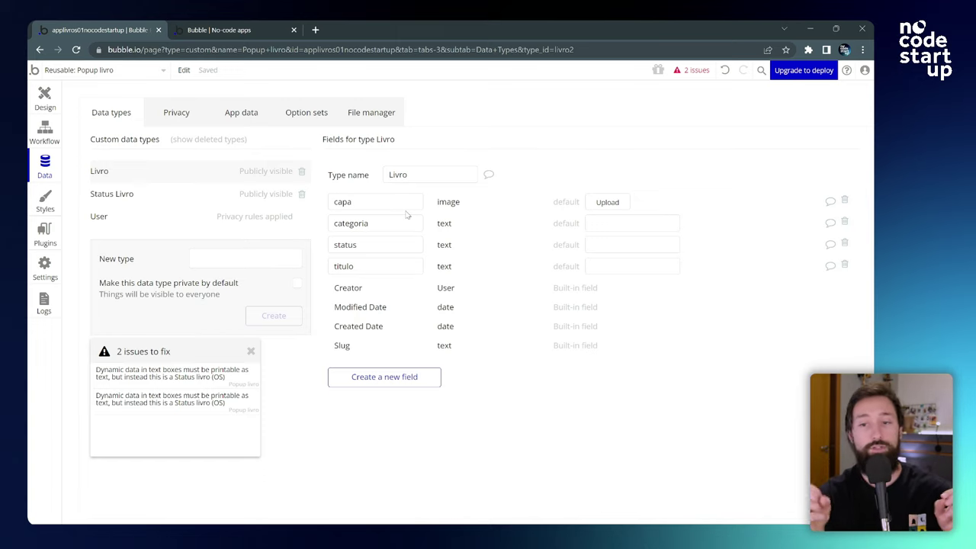
Step: Create a new field named status with type Status livro (OS) in the Livro data type
{"action": "left_click", "coordinate": [391, 378]}
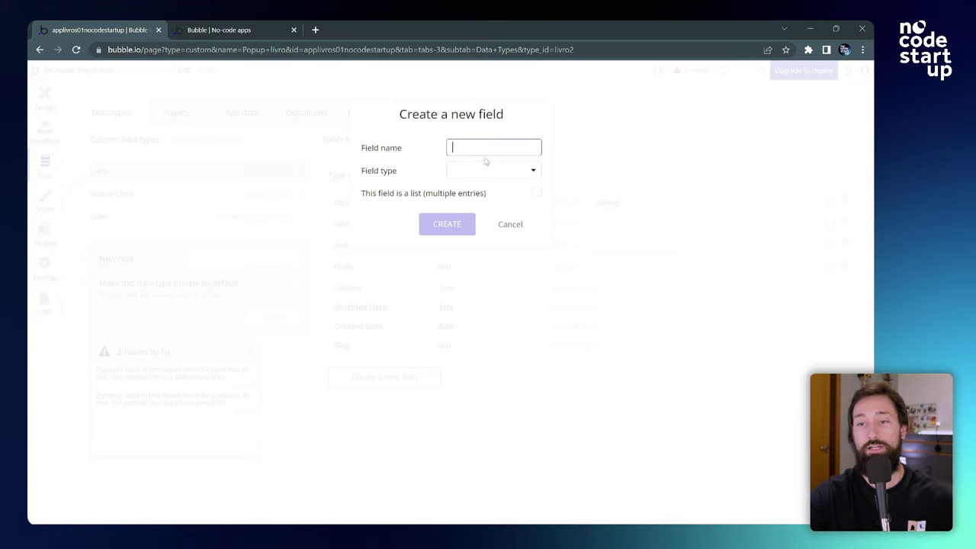
{"action": "type", "text": "status"}
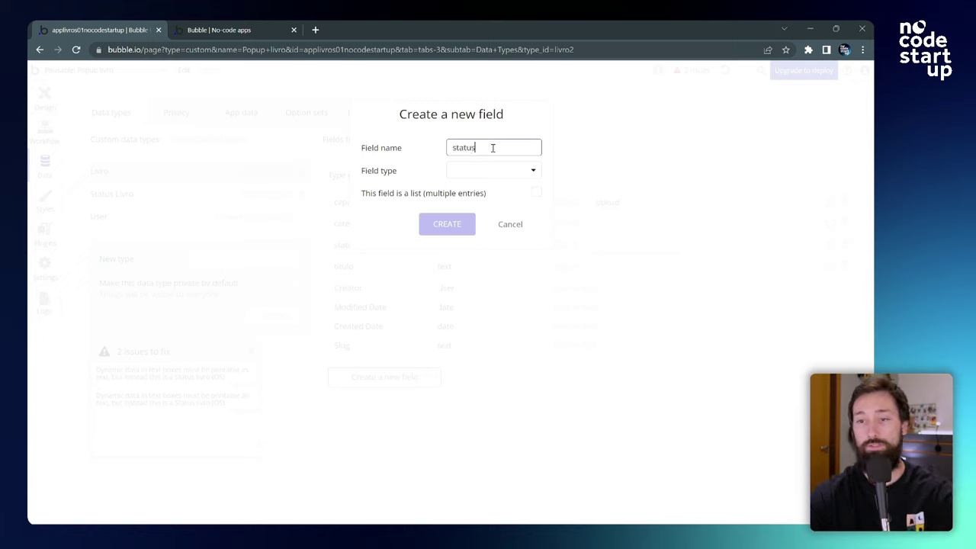
{"action": "left_click", "coordinate": [479, 169]}
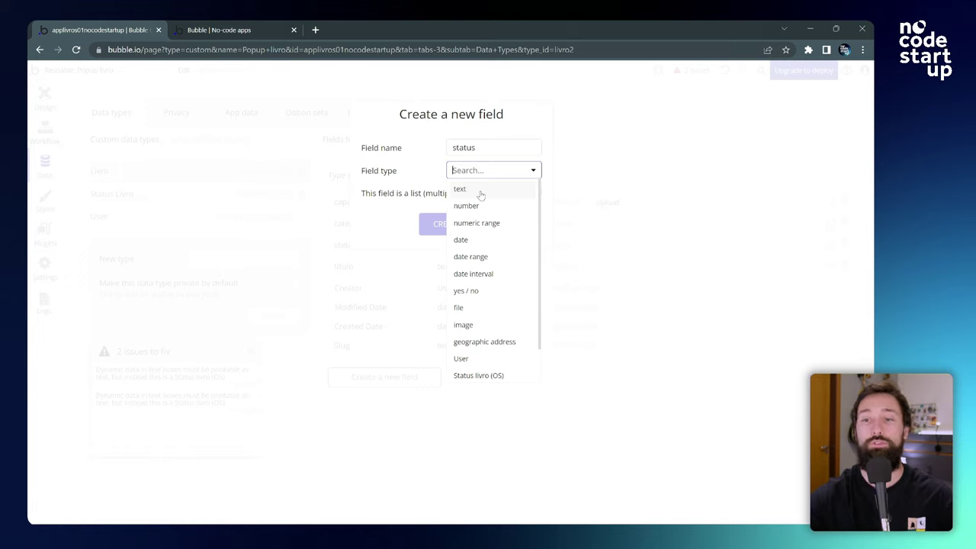
{"action": "scroll", "coordinate": [492, 295], "scroll_direction": "down", "scroll_amount": 1}
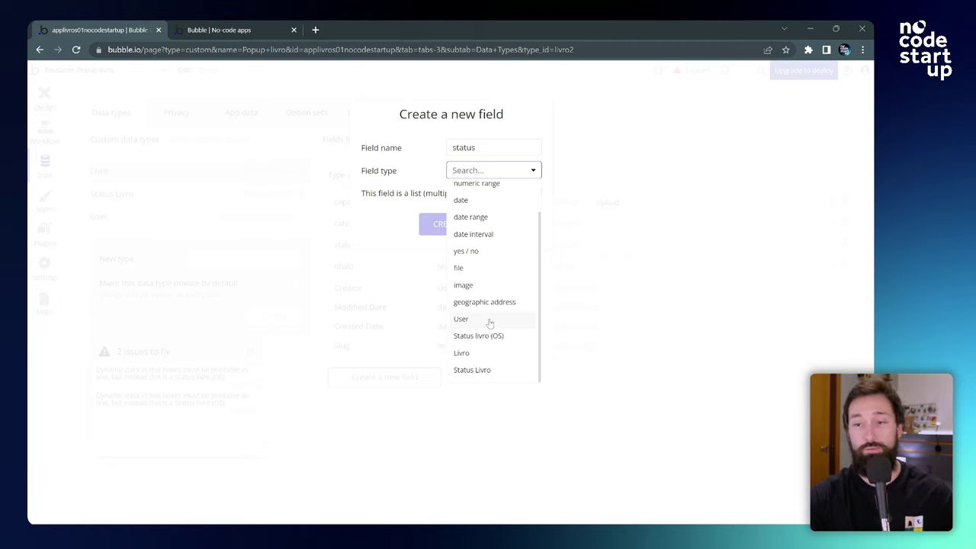
{"action": "scroll", "coordinate": [483, 355], "scroll_direction": "up", "scroll_amount": 1}
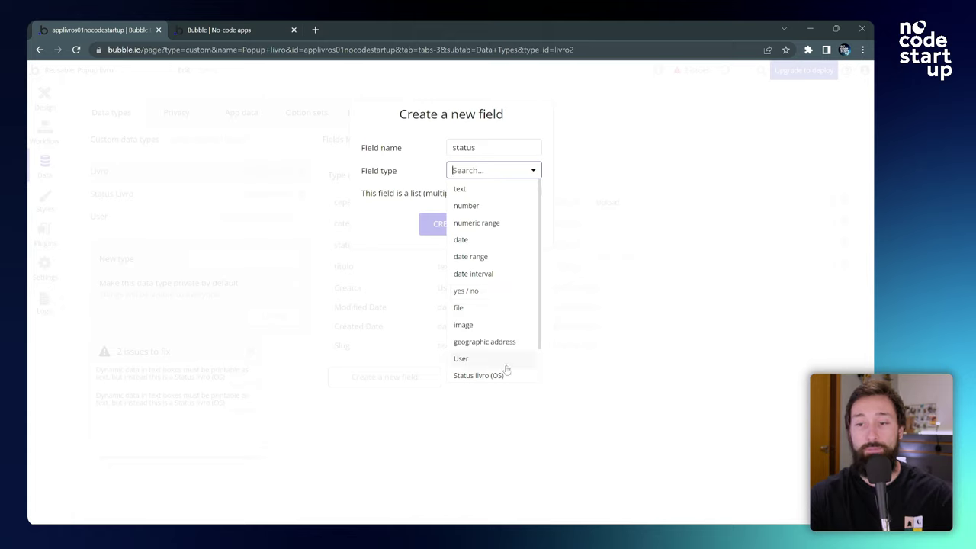
{"action": "left_click_drag", "start_coordinate": [539, 325], "coordinate": [524, 342]}
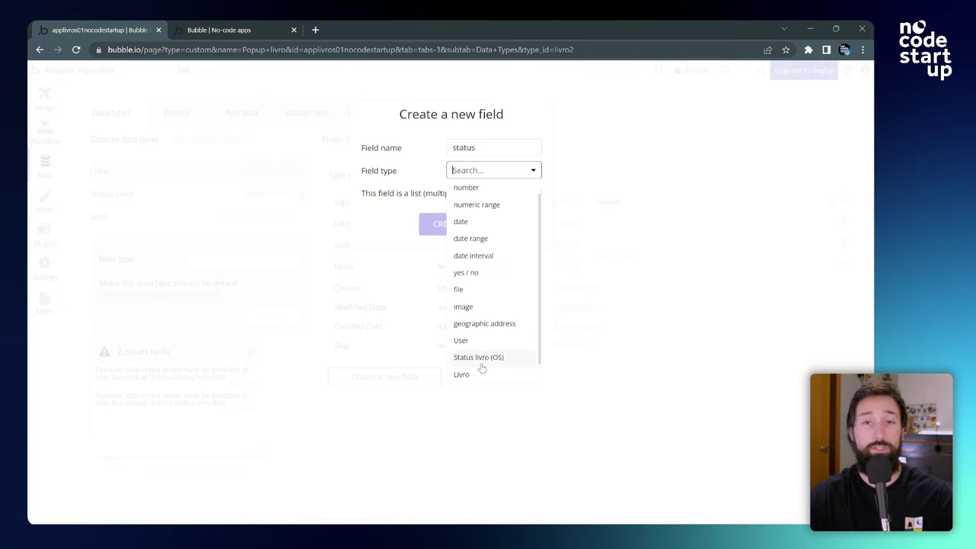
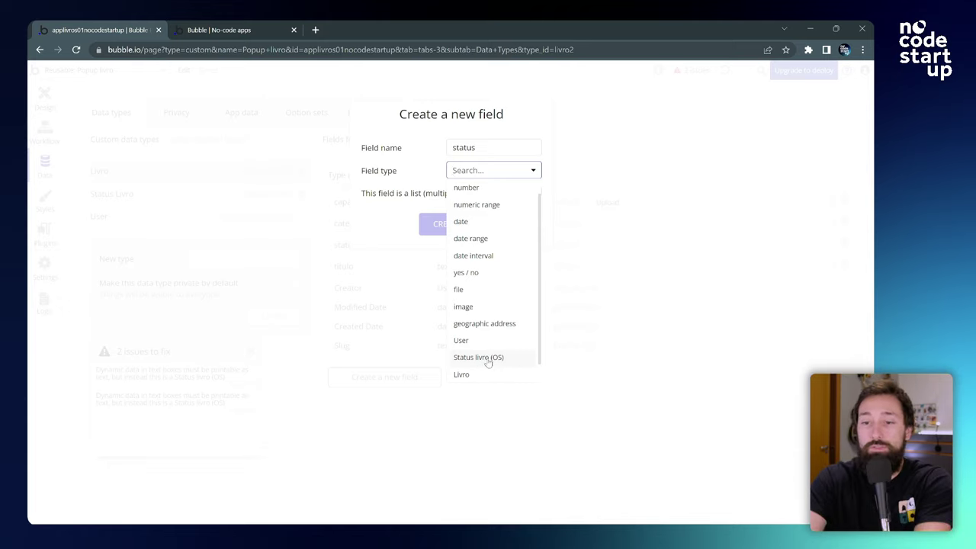
{"action": "left_click", "coordinate": [488, 359]}
{"action": "left_click", "coordinate": [450, 223]}
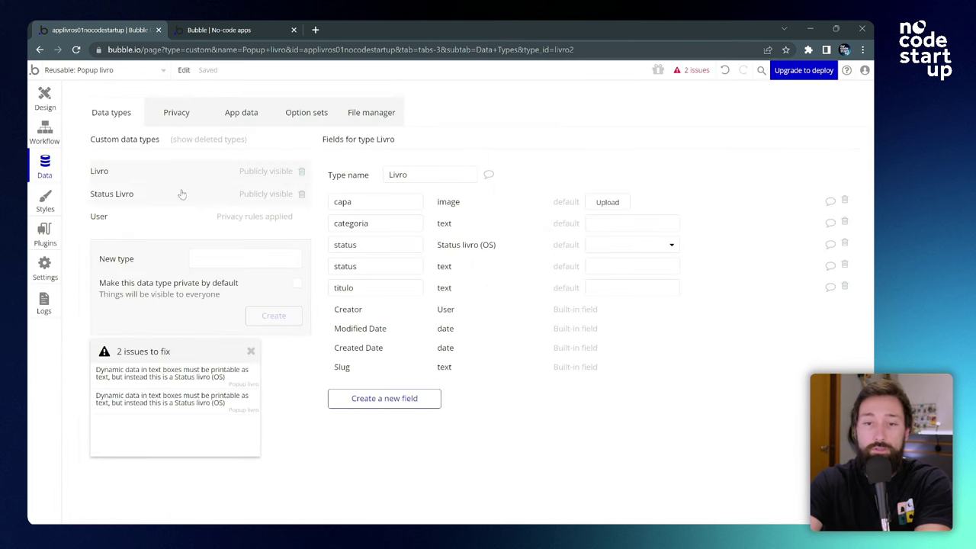
{"action": "left_click_drag", "start_coordinate": [388, 243], "coordinate": [329, 248]}
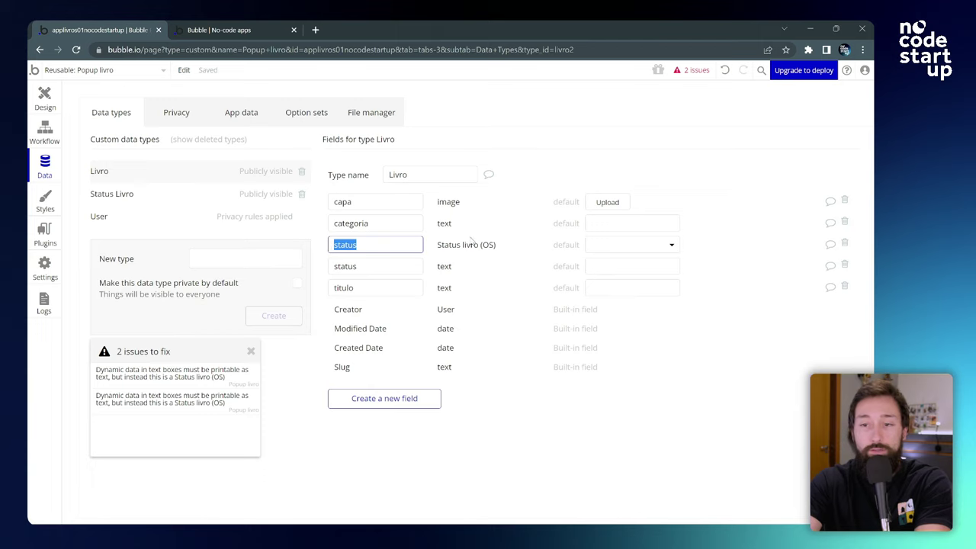
{"action": "left_click", "coordinate": [448, 248]}
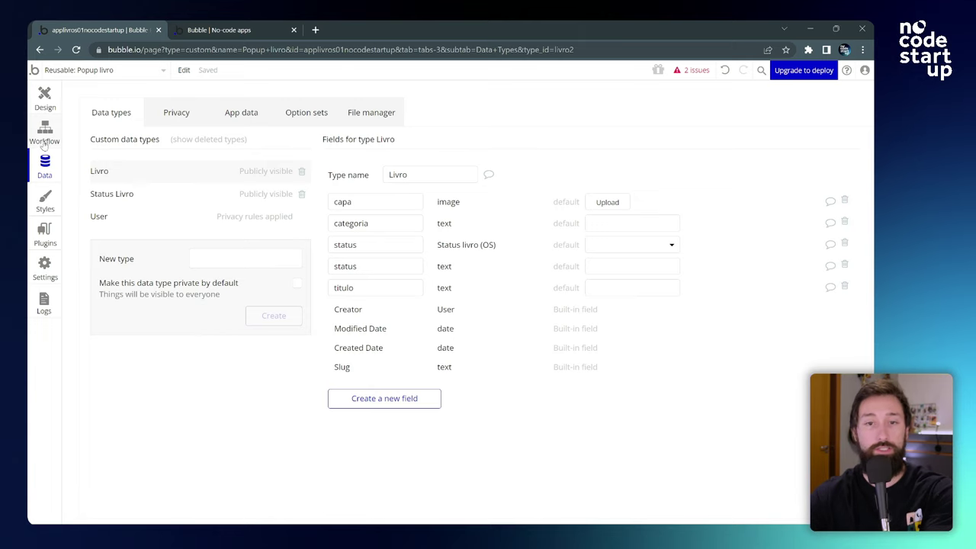
Step: Assign the status dropdown's value to the new option-set status field in the Create a new Livro action
{"action": "left_click", "coordinate": [691, 70]}
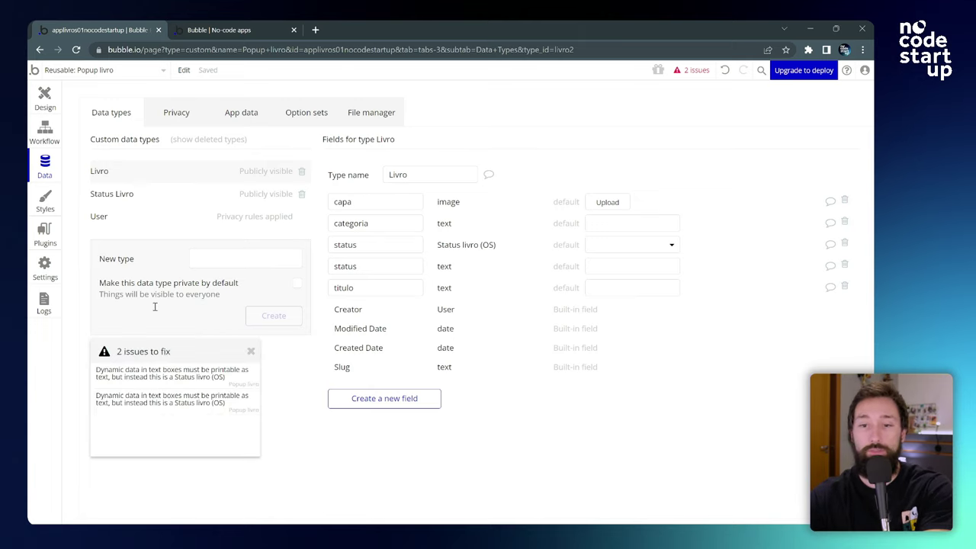
{"action": "left_click", "coordinate": [145, 408]}
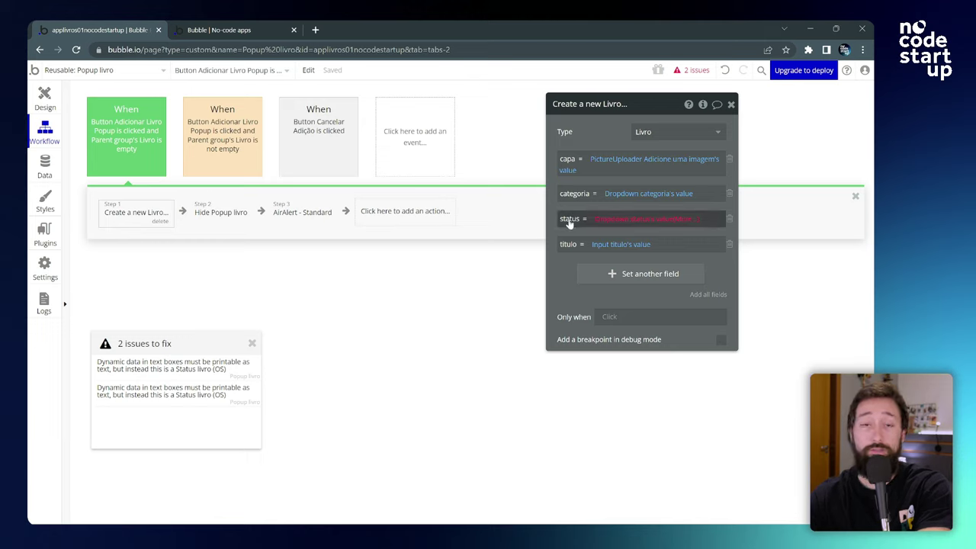
{"action": "left_click", "coordinate": [569, 220]}
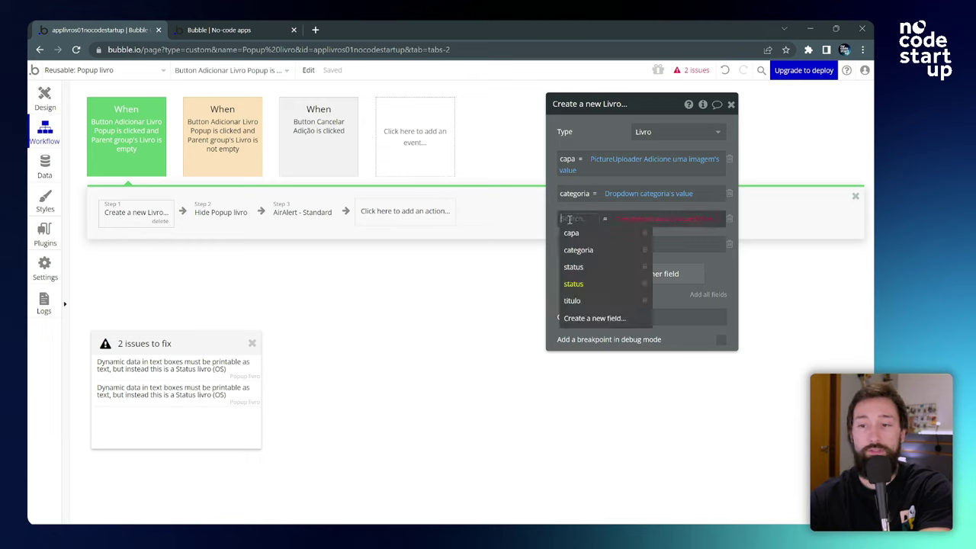
{"action": "left_click", "coordinate": [581, 270]}
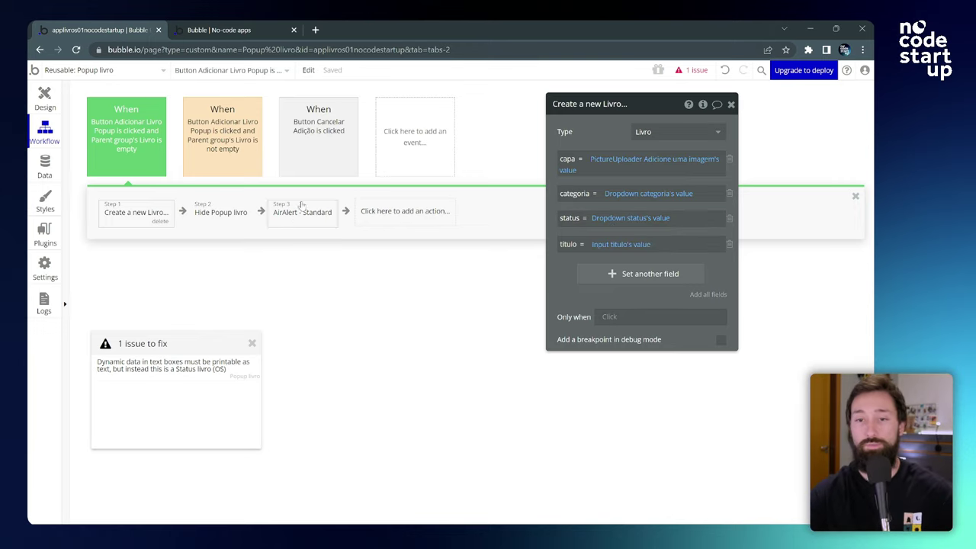
Step: Switch the status assignment in the Make changes to Livro action to the option-set status field
{"action": "left_click", "coordinate": [179, 373]}
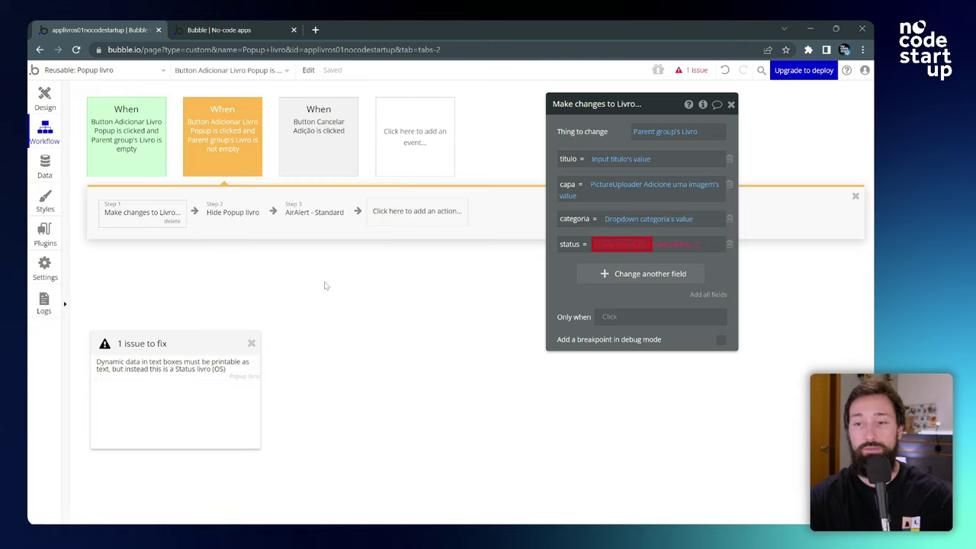
{"action": "left_click", "coordinate": [569, 244]}
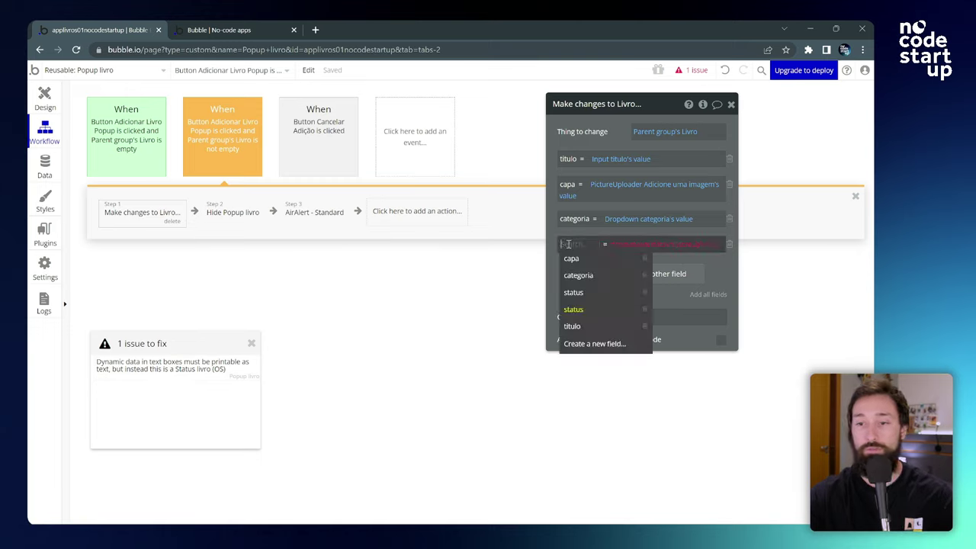
{"action": "left_click", "coordinate": [577, 293]}
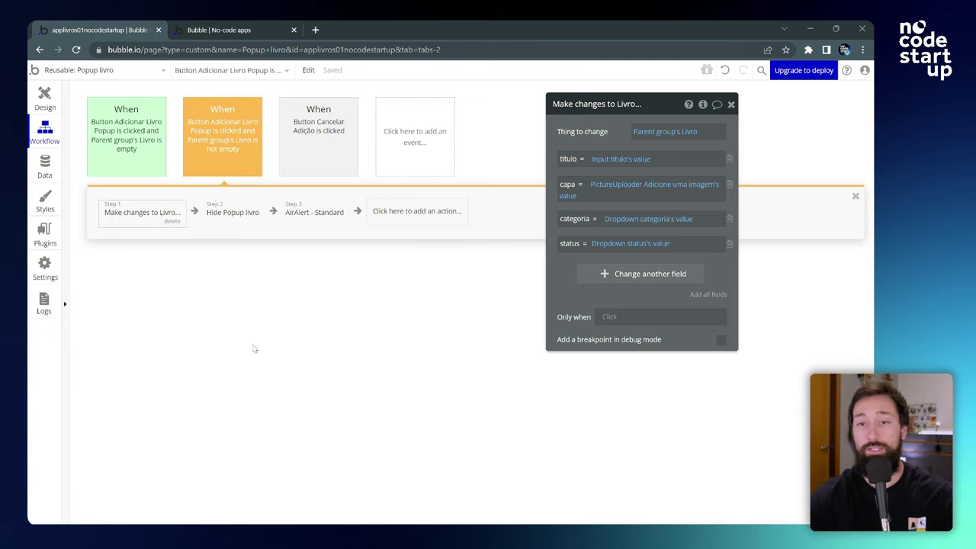
Step: In the app preview, start adding a book with the Startup Enxuta cover image and the title Lean Startup
{"action": "left_click", "coordinate": [228, 29]}
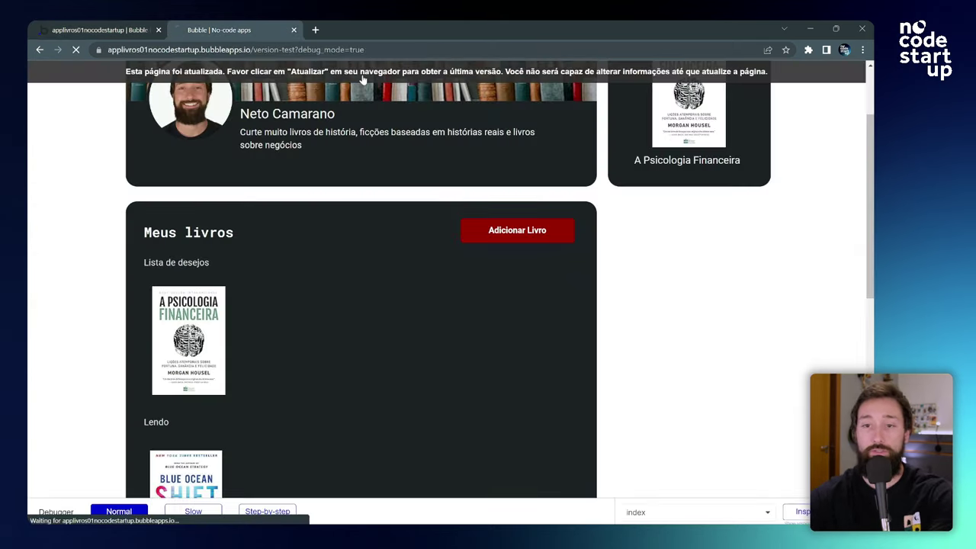
{"action": "left_click", "coordinate": [542, 240]}
{"action": "left_click", "coordinate": [420, 193]}
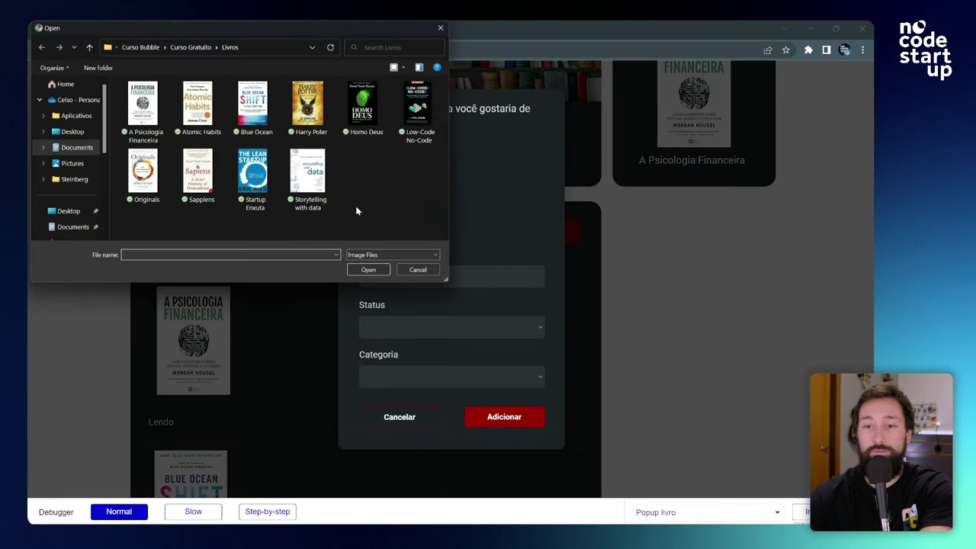
{"action": "left_click", "coordinate": [260, 177]}
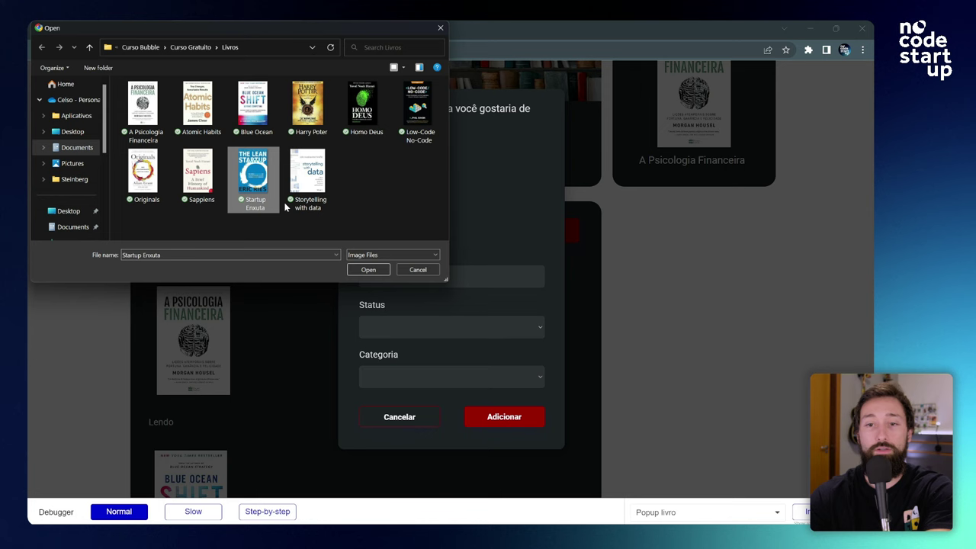
{"action": "left_click", "coordinate": [370, 271]}
{"action": "type", "text": "Lean Sta"}
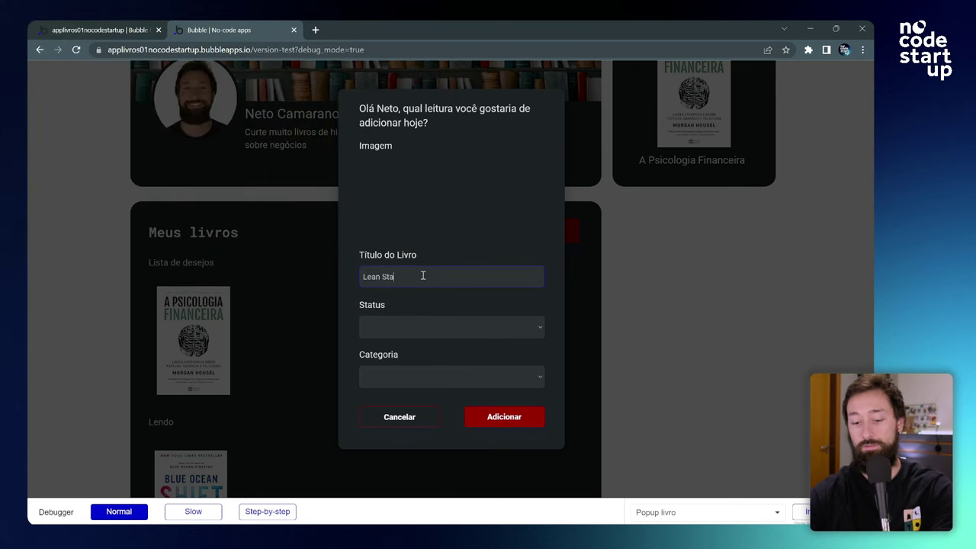
{"action": "type", "text": "rtup"}
Step: Set the book's status to Desejo and category to Negócios, add it, and check the book lists on the page
{"action": "left_click", "coordinate": [431, 326]}
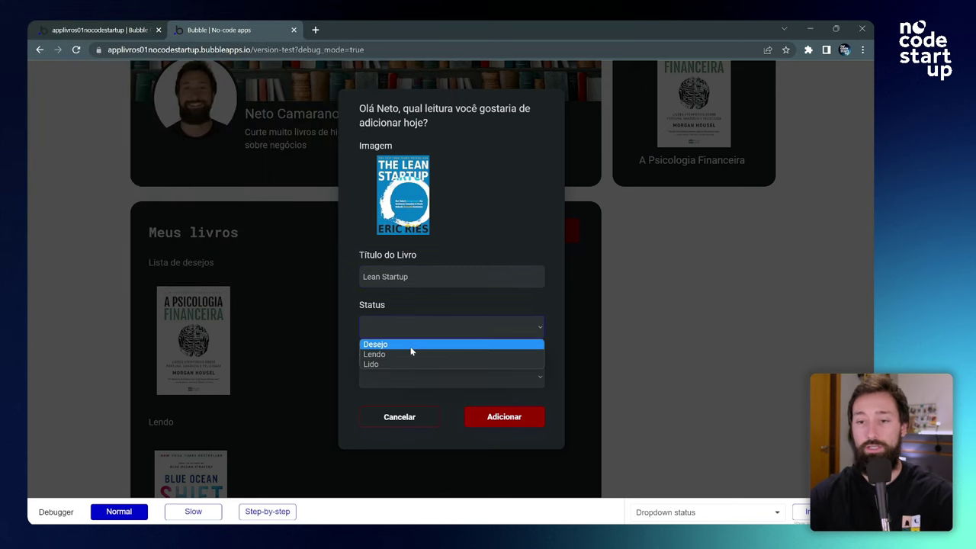
{"action": "left_click", "coordinate": [413, 345]}
{"action": "left_click", "coordinate": [439, 381]}
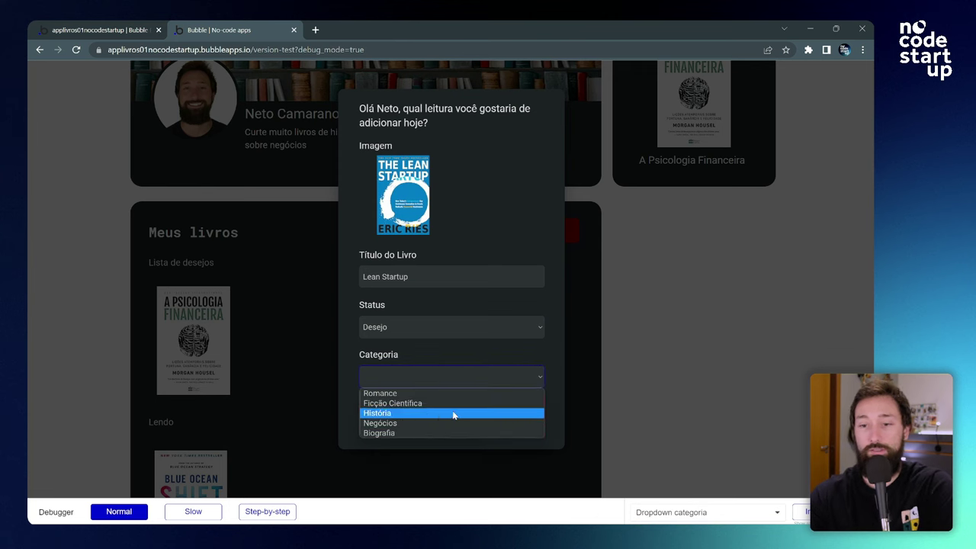
{"action": "left_click", "coordinate": [436, 422]}
{"action": "left_click", "coordinate": [523, 419]}
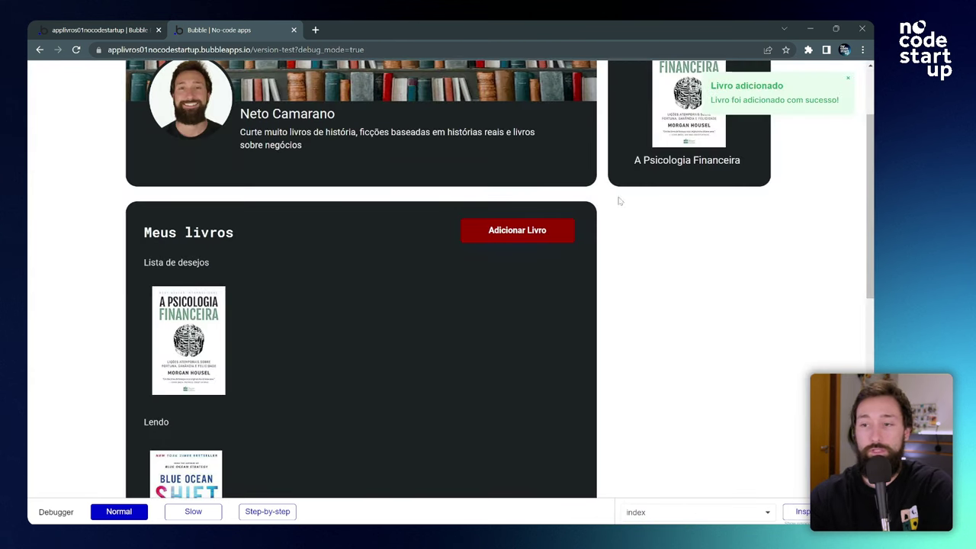
{"action": "scroll", "coordinate": [272, 322], "scroll_direction": "up", "scroll_amount": 2}
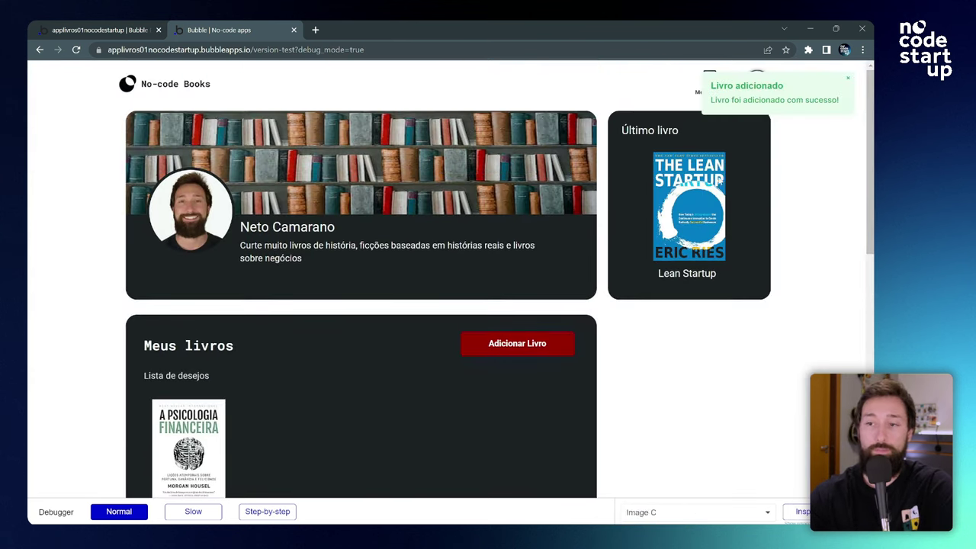
{"action": "scroll", "coordinate": [273, 322], "scroll_direction": "down", "scroll_amount": 2}
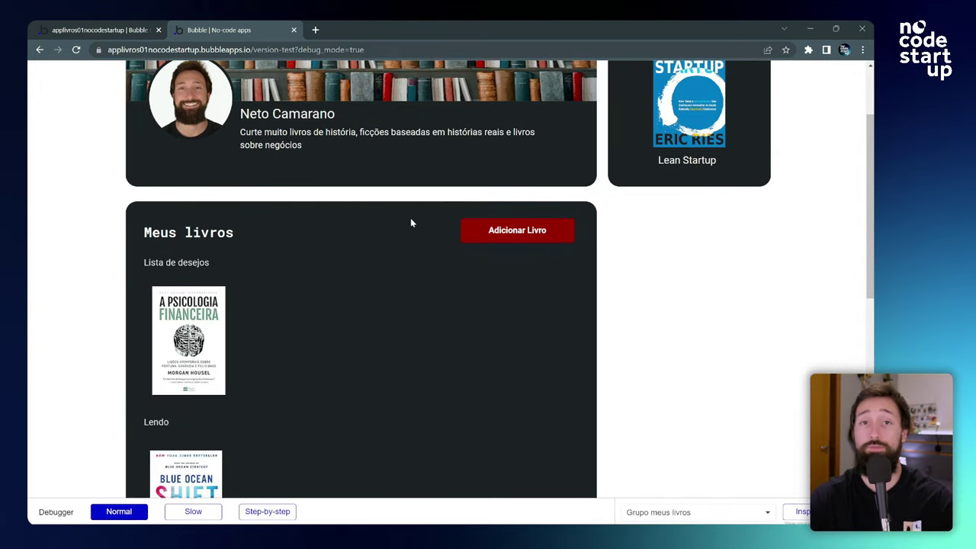
Step: Switch back to the Bubble editor and compare the two status columns across the All Livros database entries
{"action": "left_click", "coordinate": [99, 27]}
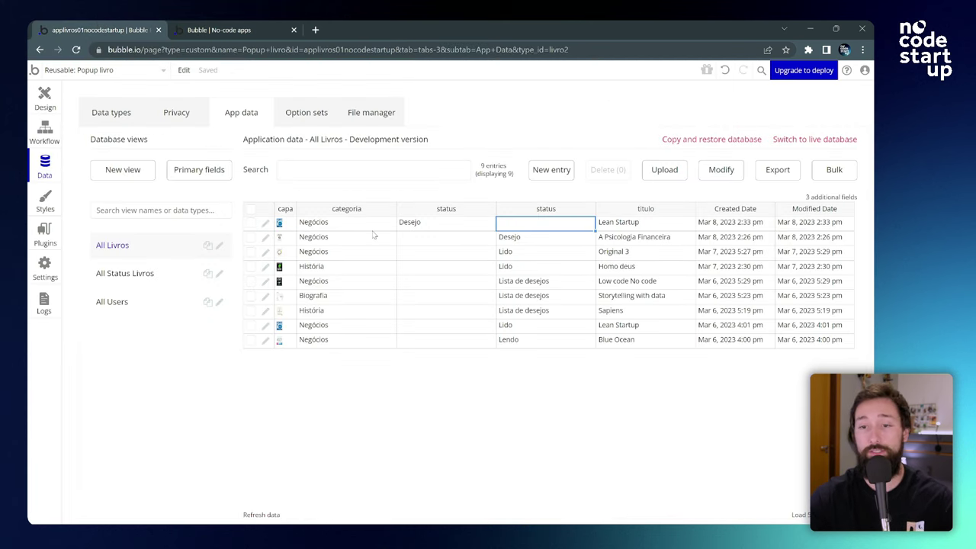
{"action": "left_click", "coordinate": [428, 228]}
{"action": "left_click", "coordinate": [331, 224]}
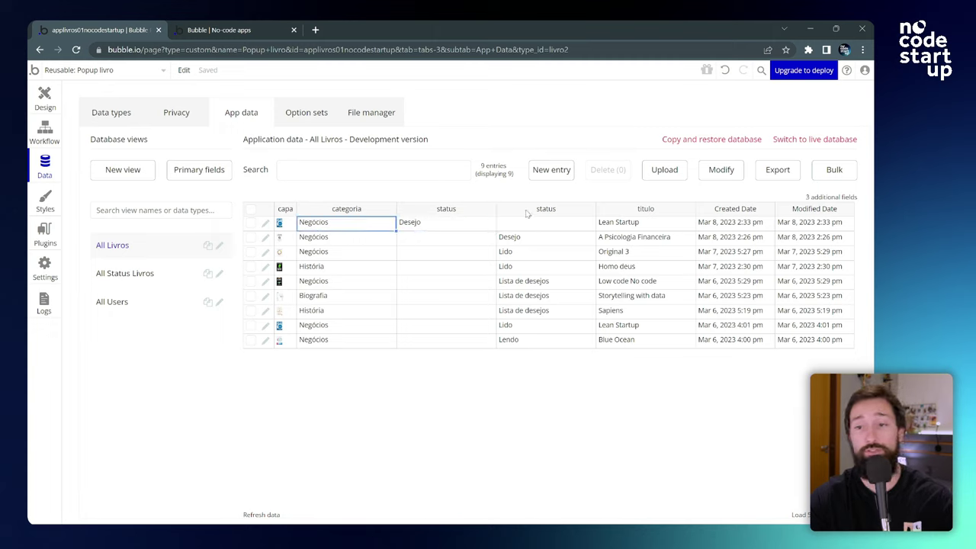
{"action": "left_click", "coordinate": [448, 225]}
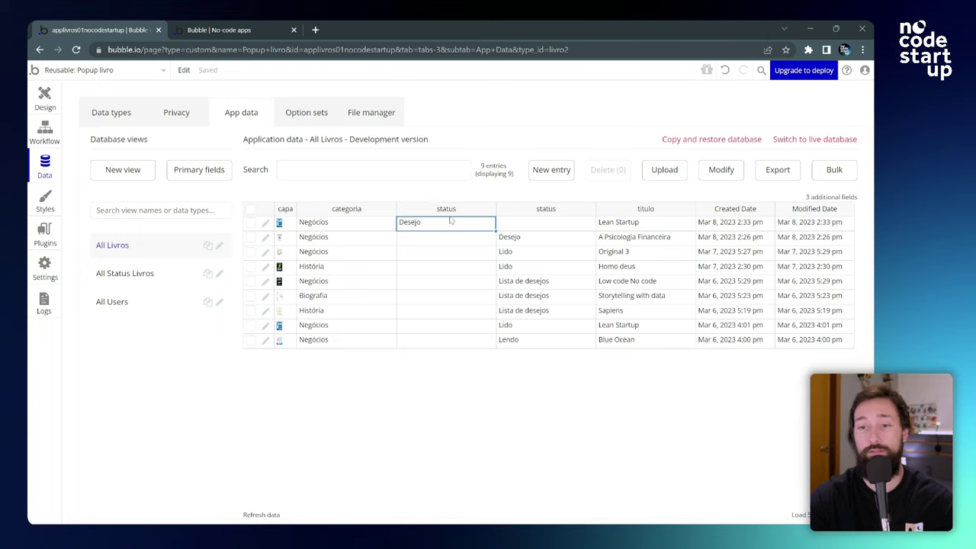
{"action": "key", "text": "Tab"}
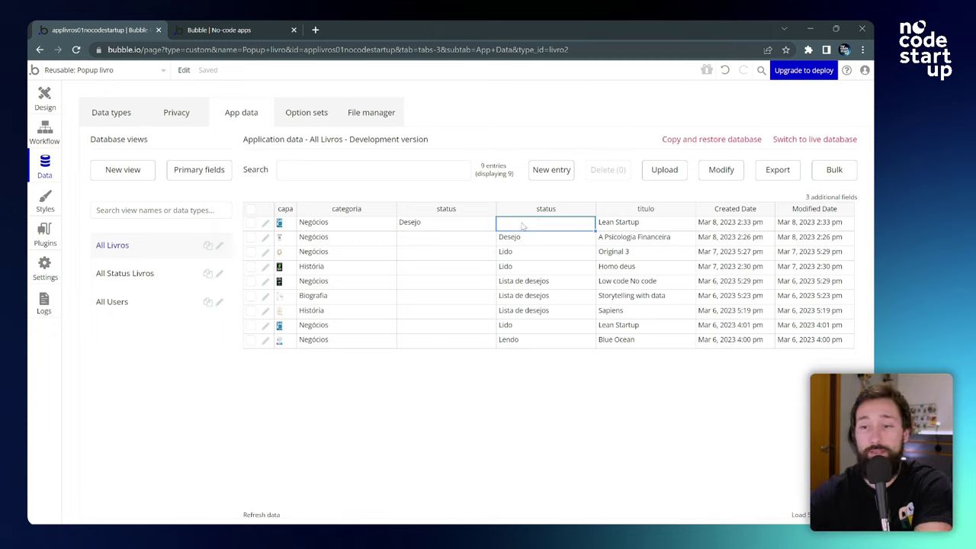
{"action": "left_click_drag", "start_coordinate": [519, 223], "coordinate": [538, 343]}
{"action": "left_click", "coordinate": [549, 346]}
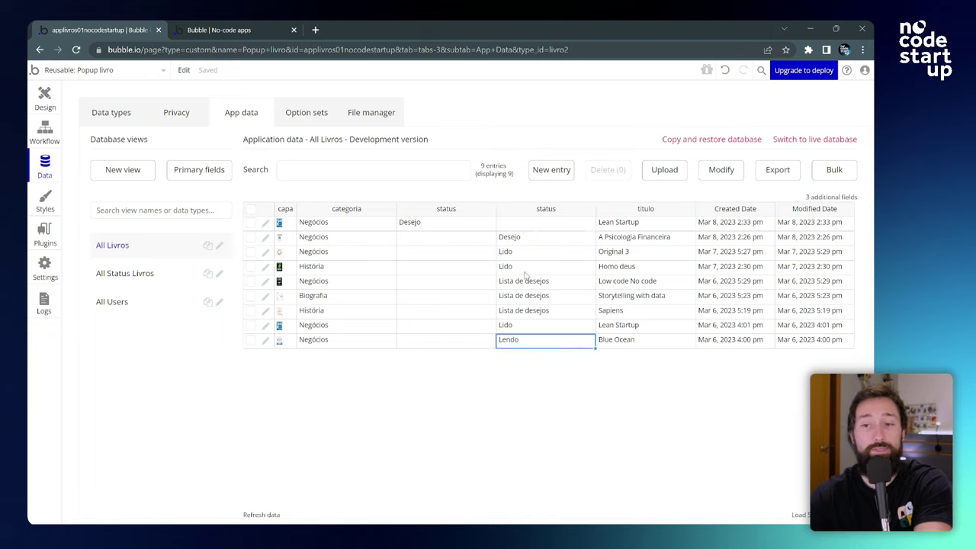
{"action": "left_click_drag", "start_coordinate": [536, 238], "coordinate": [548, 341]}
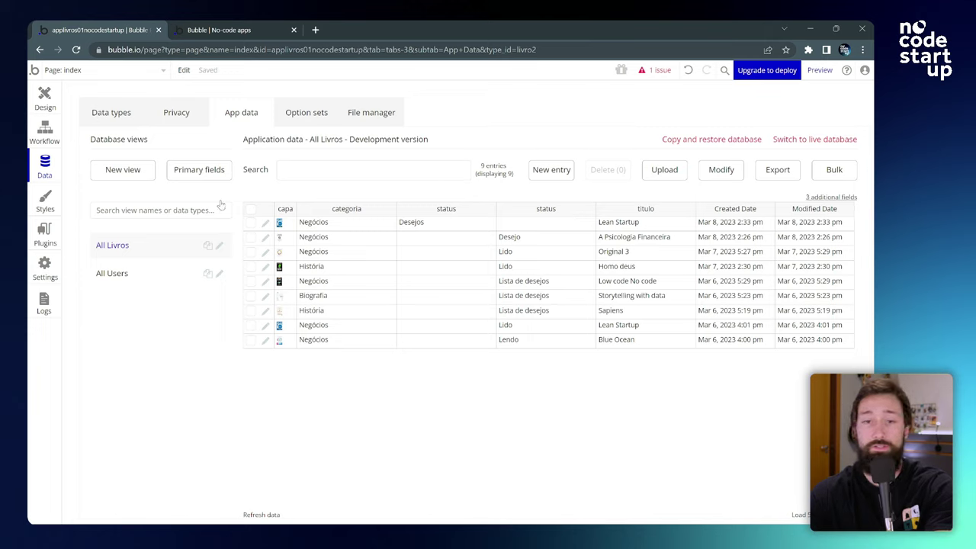
Step: Rename the Livro field of type Status livro (OS) to status (os)
{"action": "left_click", "coordinate": [117, 115]}
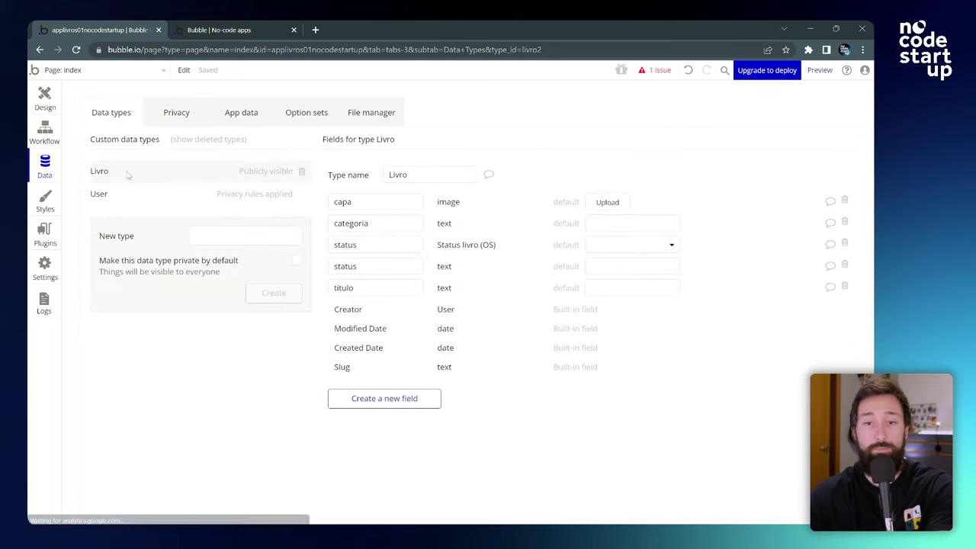
{"action": "left_click", "coordinate": [378, 245]}
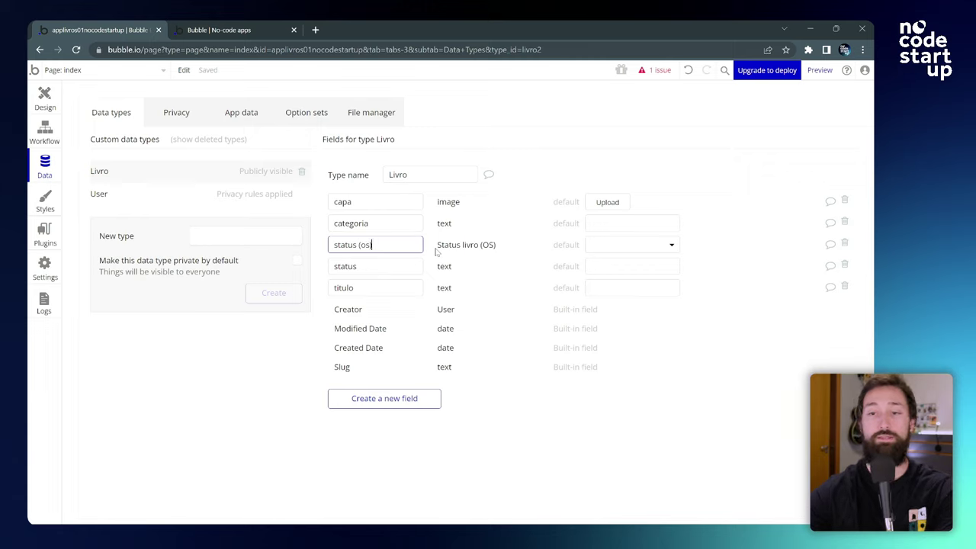
{"action": "type", "text": "(os)"}
{"action": "left_click", "coordinate": [503, 293]}
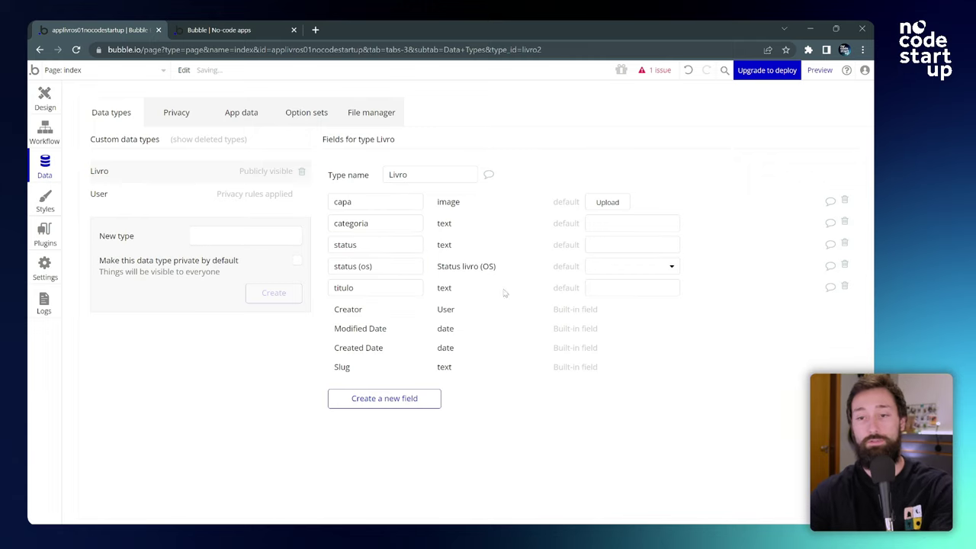
Step: Rename the text-type status field of the Livro data type to status (texto)
{"action": "left_click", "coordinate": [406, 245]}
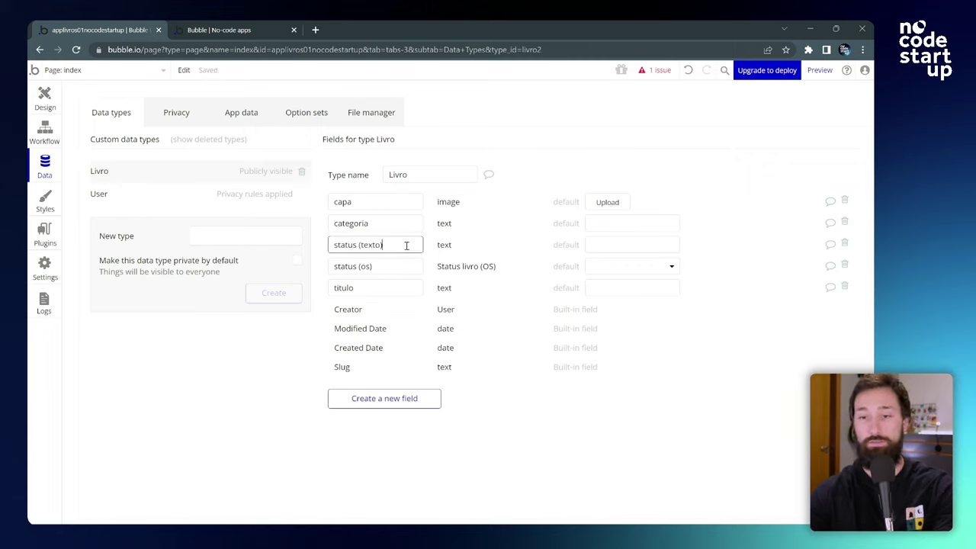
{"action": "left_click", "coordinate": [494, 249]}
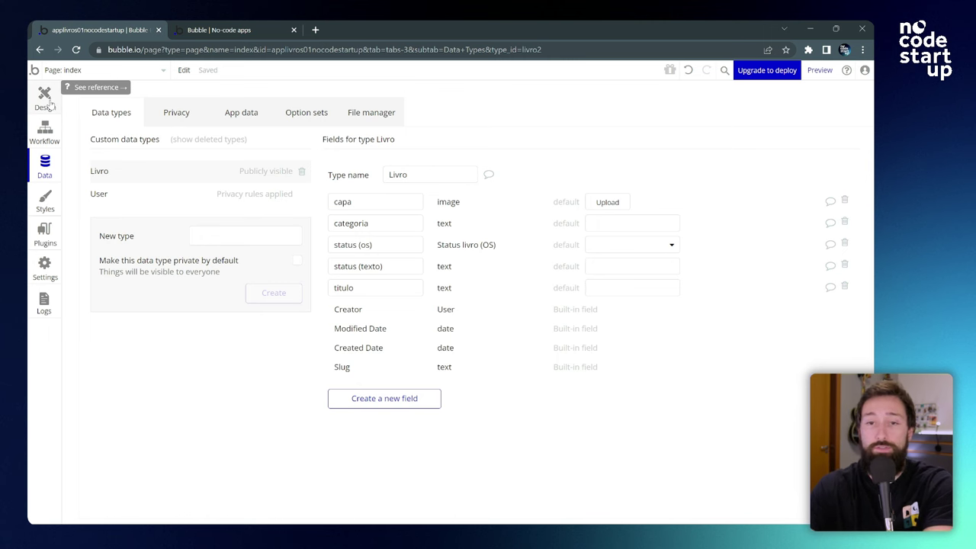
Step: On the index page design, open the Livro search behind the Lista de desejos repeating group and review its status constraint
{"action": "left_click", "coordinate": [46, 98]}
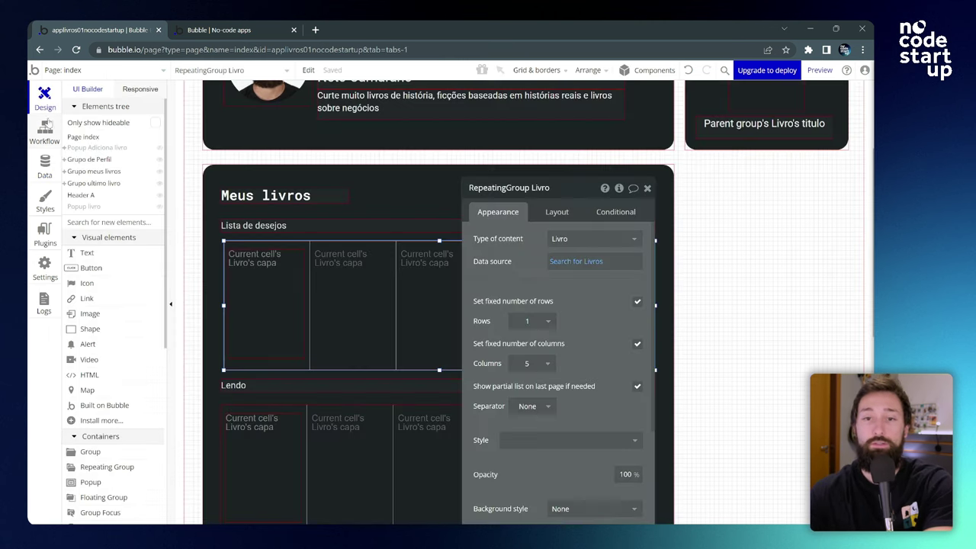
{"action": "left_click", "coordinate": [366, 285]}
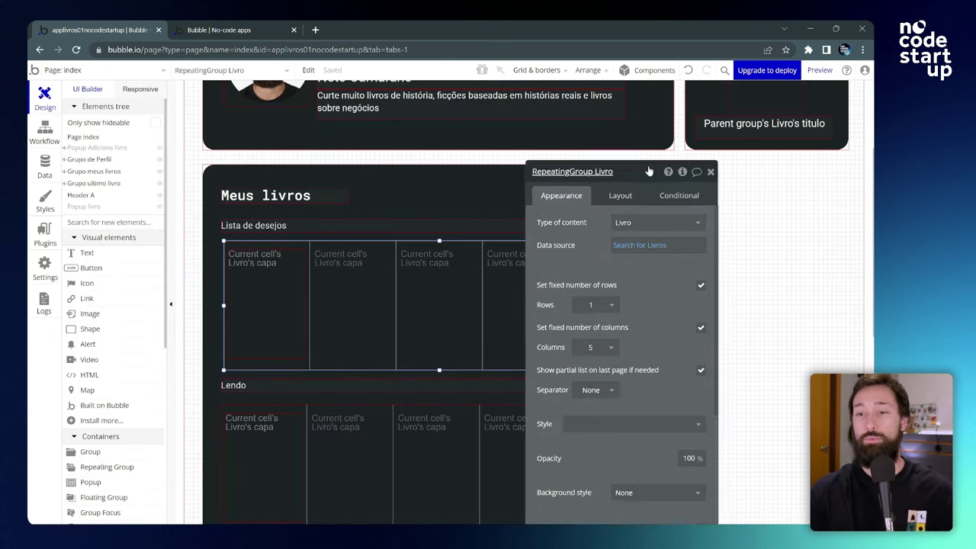
{"action": "left_click", "coordinate": [678, 215]}
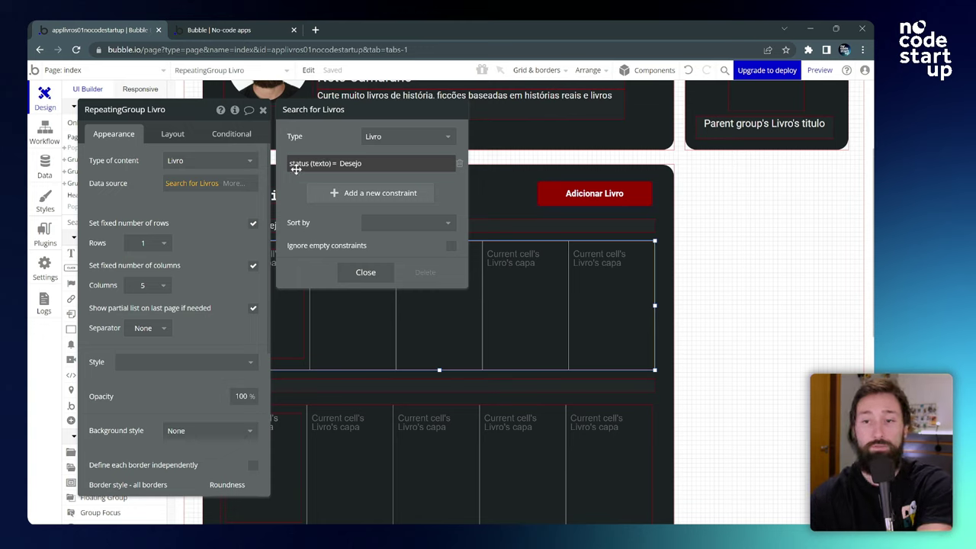
{"action": "double_click", "coordinate": [355, 163]}
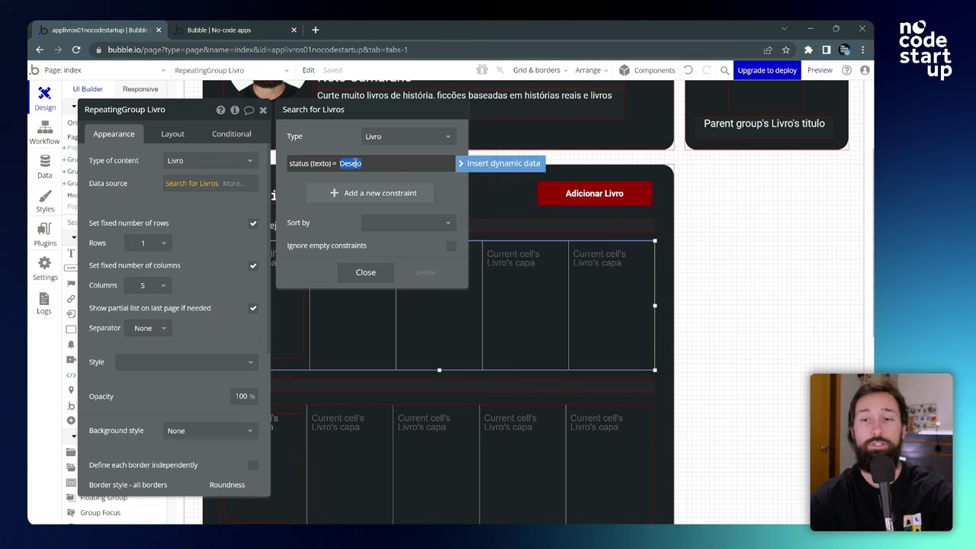
{"action": "left_click", "coordinate": [300, 119]}
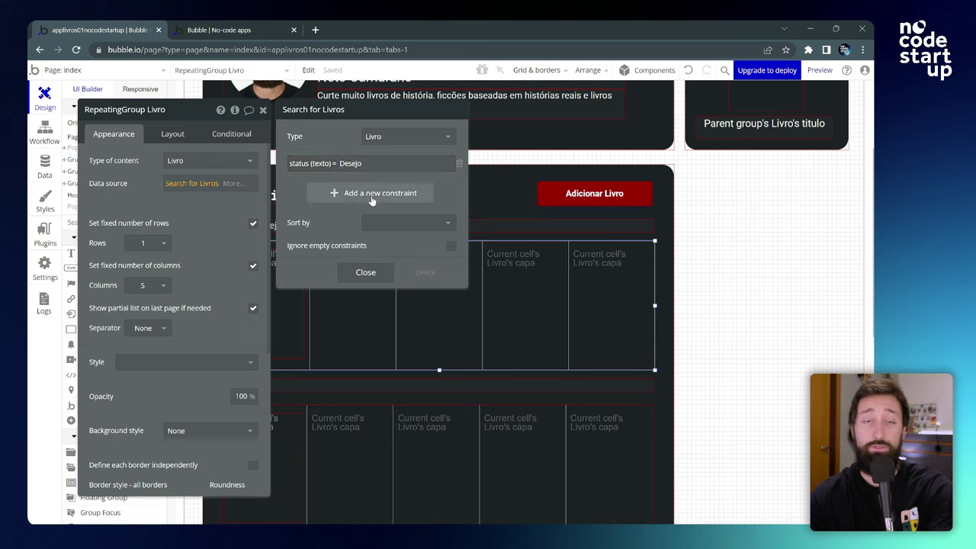
Step: Add the search constraint status (os) = Desejo and delete the status (texto) constraint
{"action": "left_click_drag", "start_coordinate": [436, 191], "coordinate": [436, 192]}
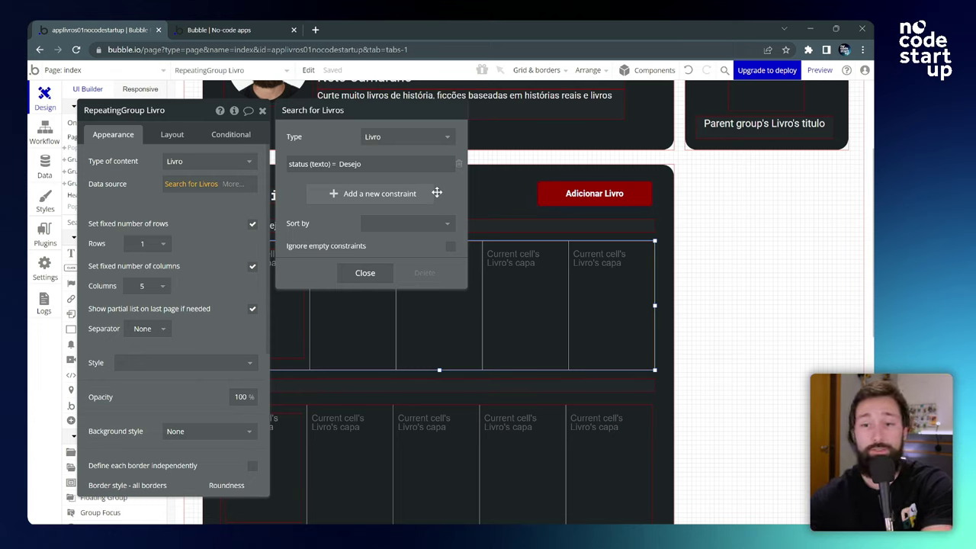
{"action": "left_click", "coordinate": [381, 199]}
{"action": "left_click", "coordinate": [298, 188]}
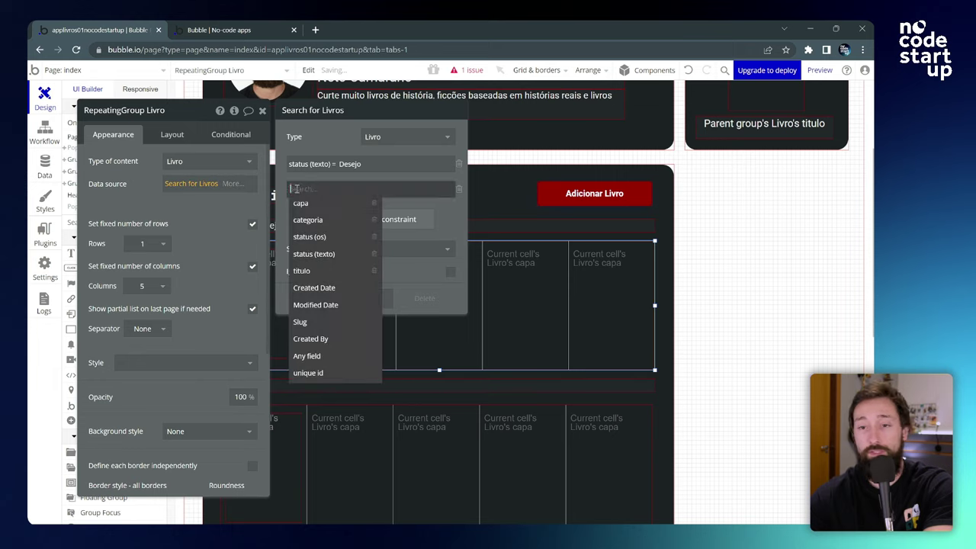
{"action": "left_click", "coordinate": [328, 243]}
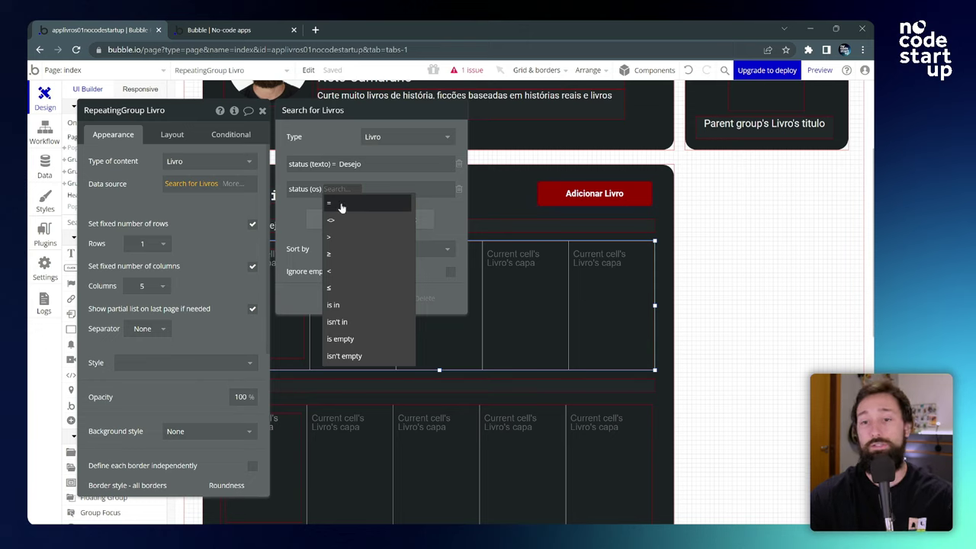
{"action": "left_click", "coordinate": [342, 206]}
{"action": "left_click", "coordinate": [339, 189]}
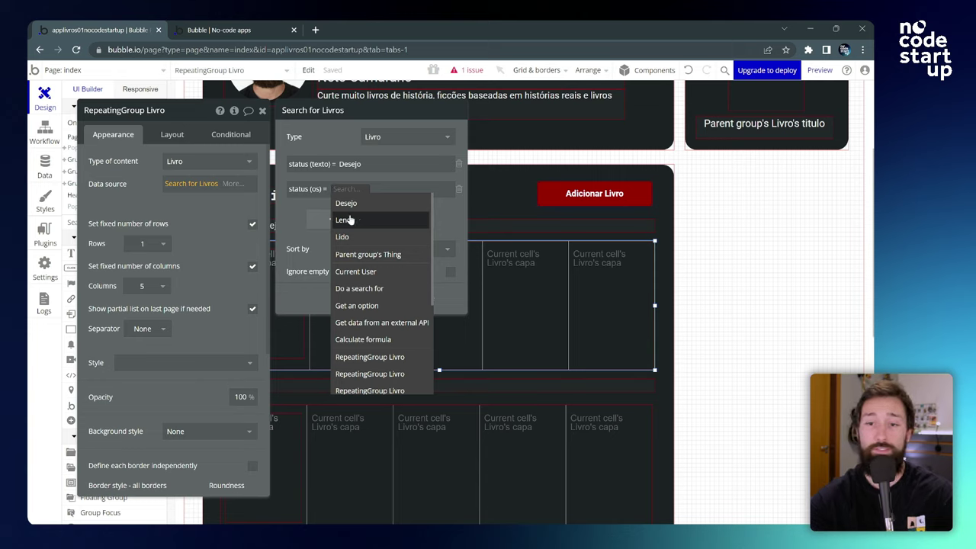
{"action": "left_click", "coordinate": [357, 205]}
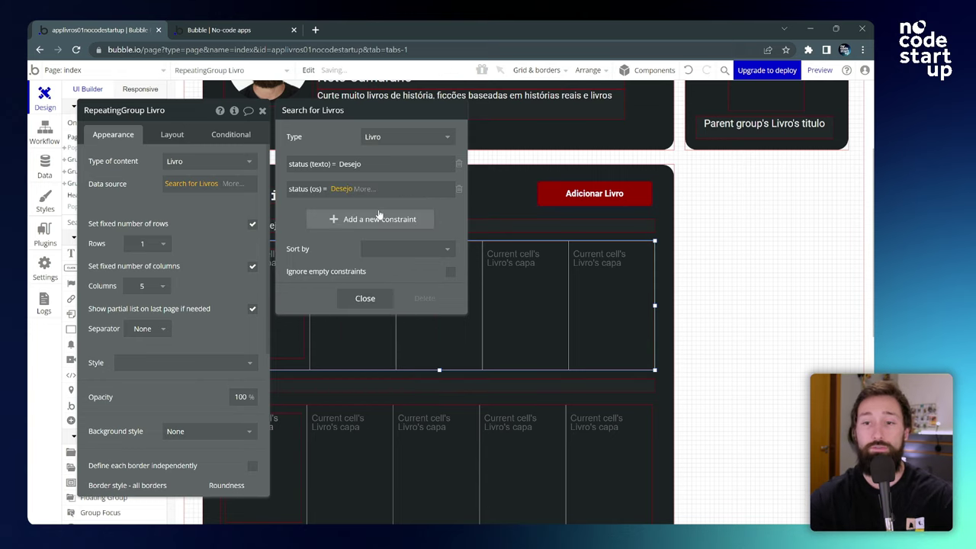
{"action": "left_click", "coordinate": [459, 166]}
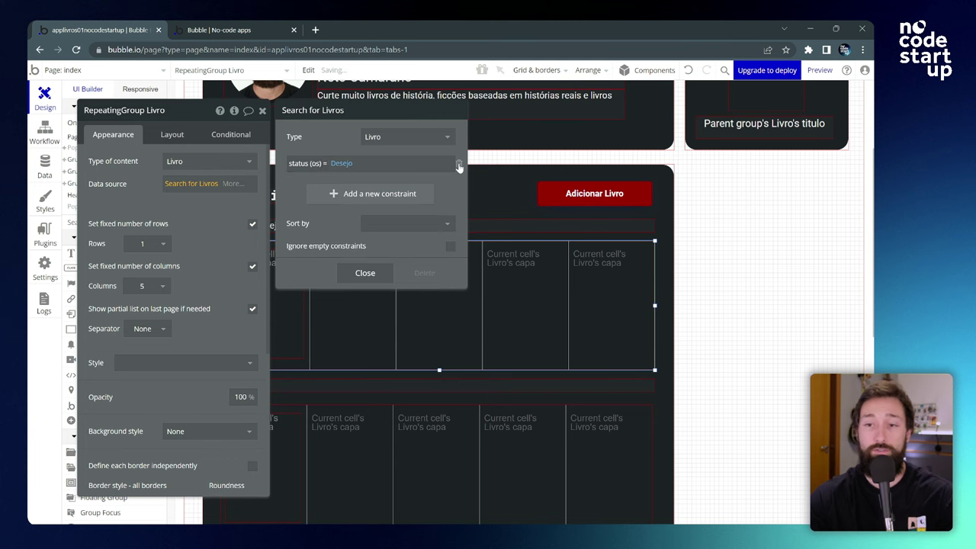
{"action": "left_click", "coordinate": [575, 257]}
Step: Reload the app preview and check which books the Lista de desejos section lists
{"action": "key", "text": "ctrl+Tab"}
{"action": "key", "text": "ctrl+r"}
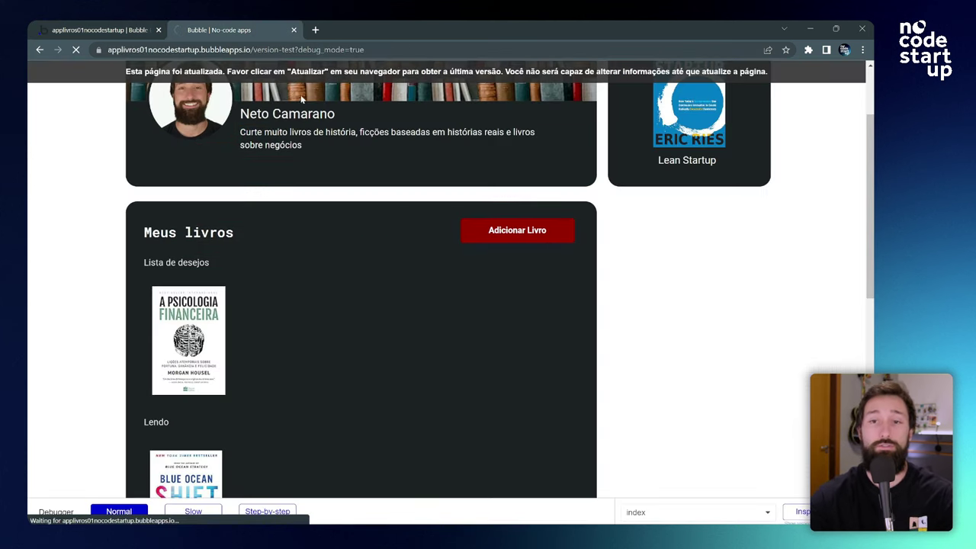
{"action": "scroll", "coordinate": [290, 154], "scroll_direction": "down", "scroll_amount": 2}
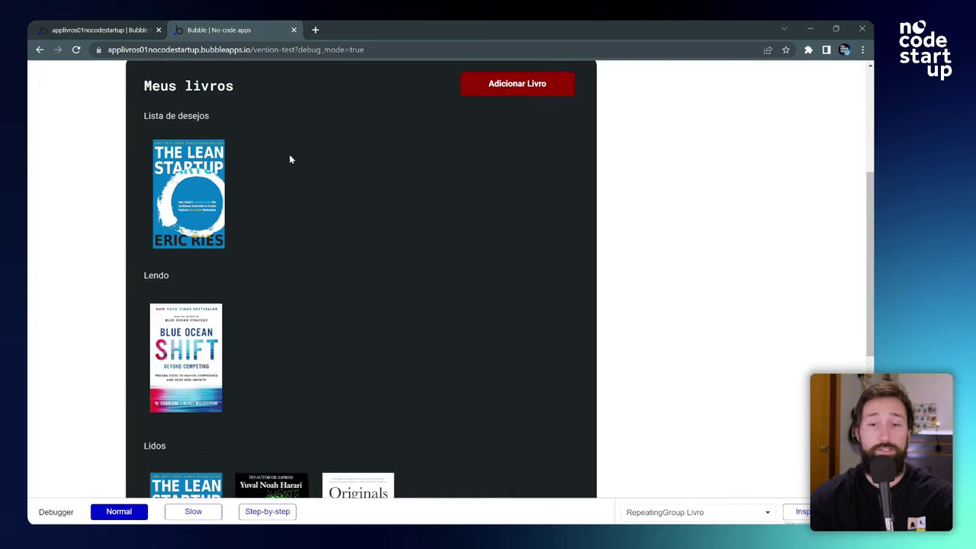
{"action": "scroll", "coordinate": [161, 156], "scroll_direction": "up", "scroll_amount": 1}
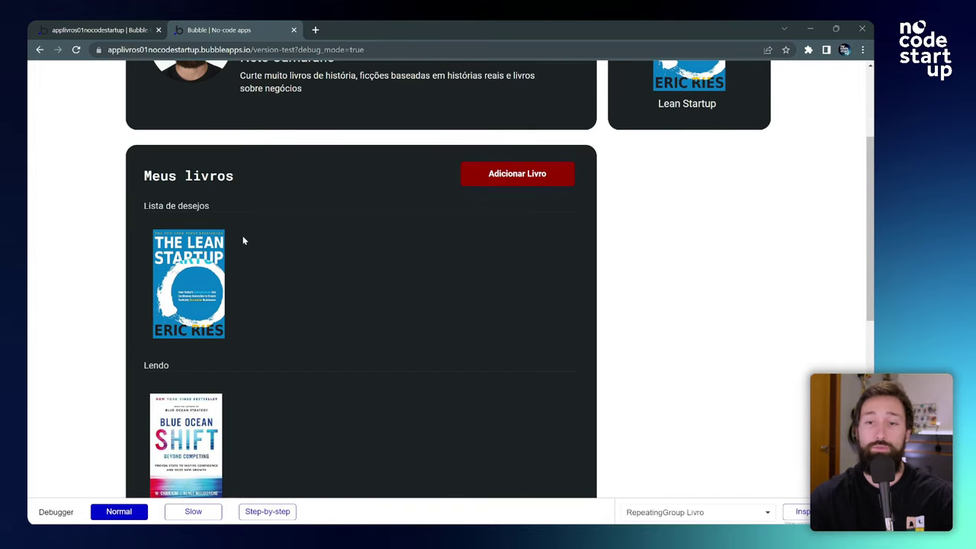
Step: Return to the Bubble editor and inspect the newest Lean Startup entry's status (os) value in the All Livros data
{"action": "left_click", "coordinate": [119, 27]}
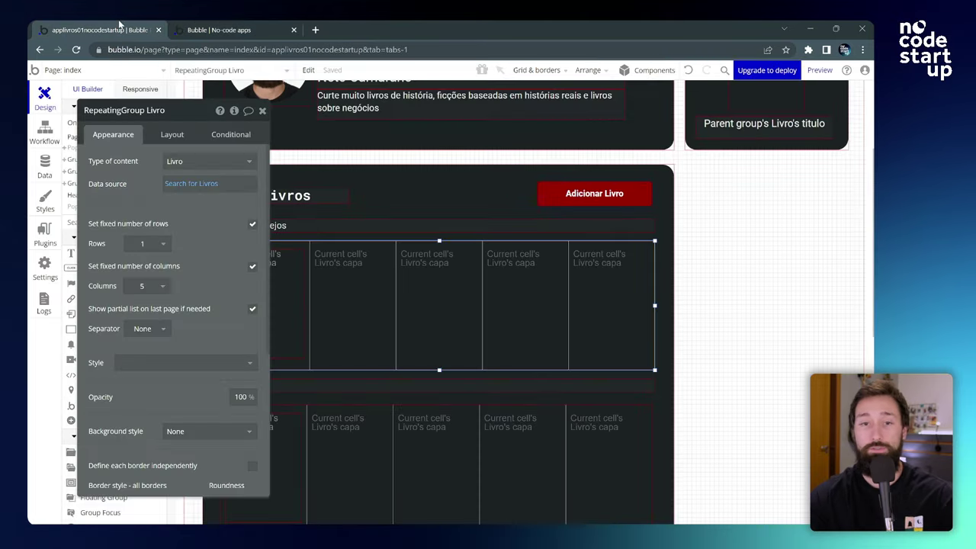
{"action": "left_click", "coordinate": [45, 166]}
{"action": "left_click", "coordinate": [236, 119]}
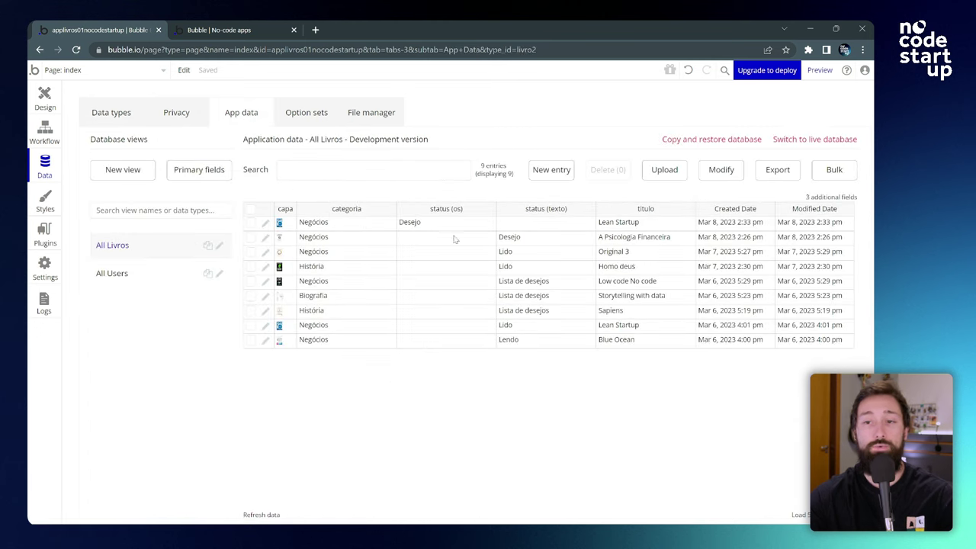
{"action": "left_click", "coordinate": [427, 226]}
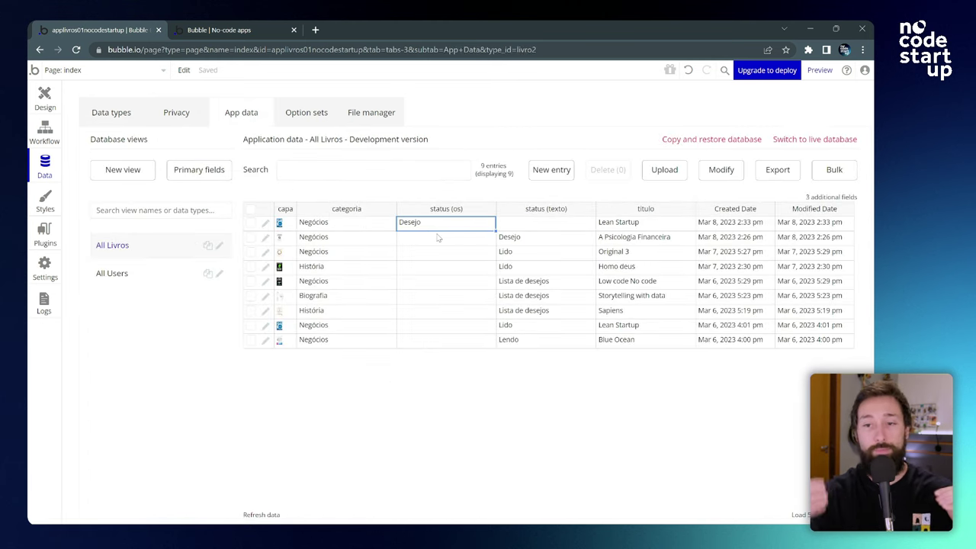
Step: Rename the Desejo option of the Status livro (OS) option set to Lista de Desejos
{"action": "left_click", "coordinate": [313, 116]}
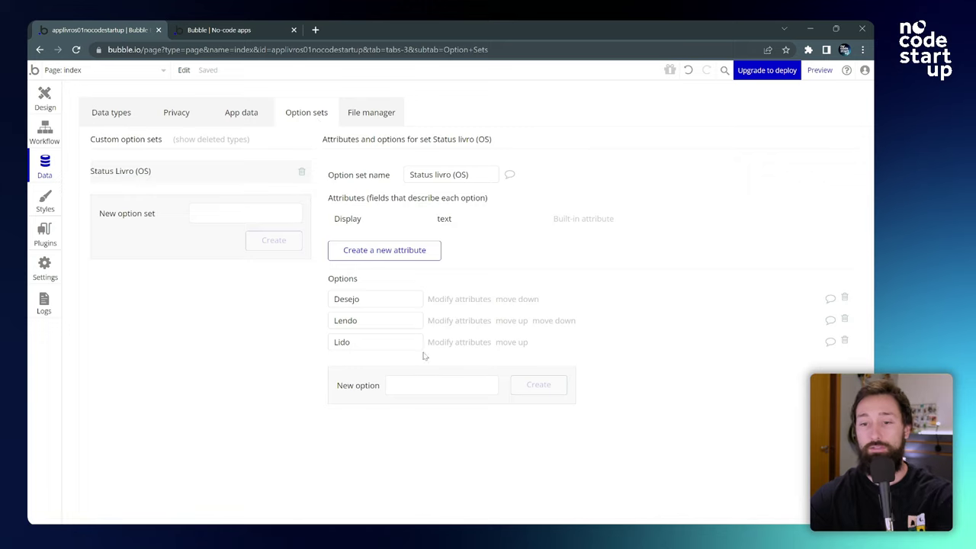
{"action": "left_click", "coordinate": [336, 301]}
{"action": "type", "text": "Lista de De"}
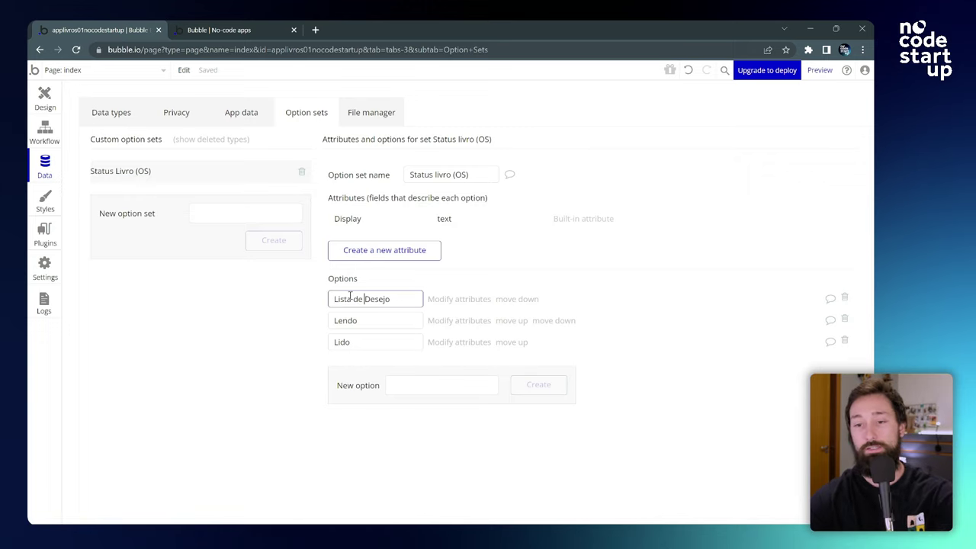
{"action": "type", "text": "s"}
{"action": "left_click", "coordinate": [282, 307]}
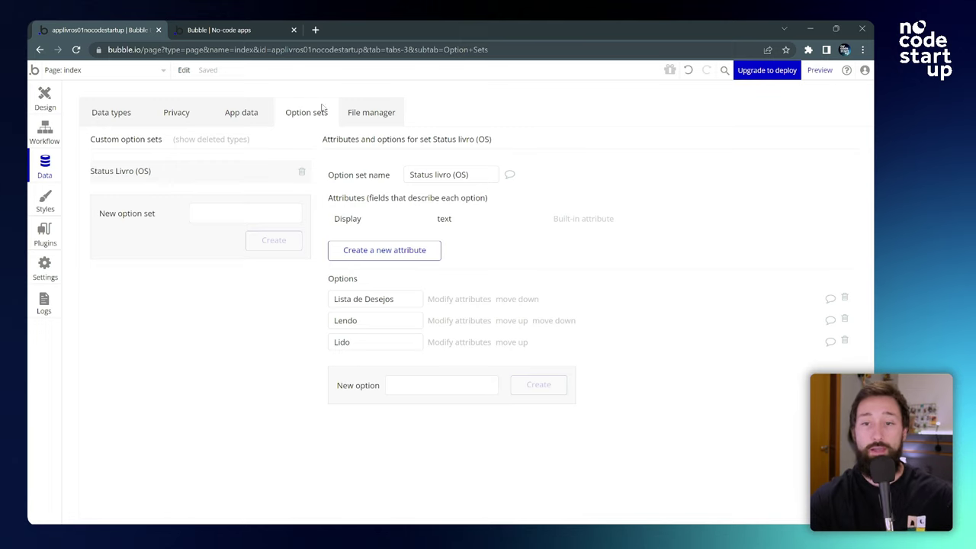
Step: Reopen the All Livros database entries and check how the option rename affects the newest book's status (os)
{"action": "left_click", "coordinate": [243, 115]}
{"action": "left_click", "coordinate": [135, 274]}
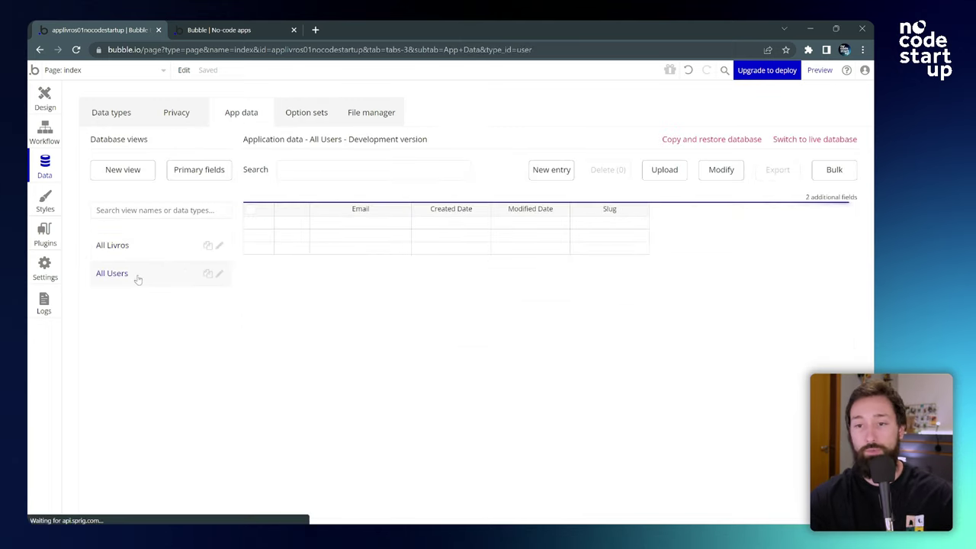
{"action": "left_click", "coordinate": [112, 245]}
{"action": "left_click", "coordinate": [450, 226]}
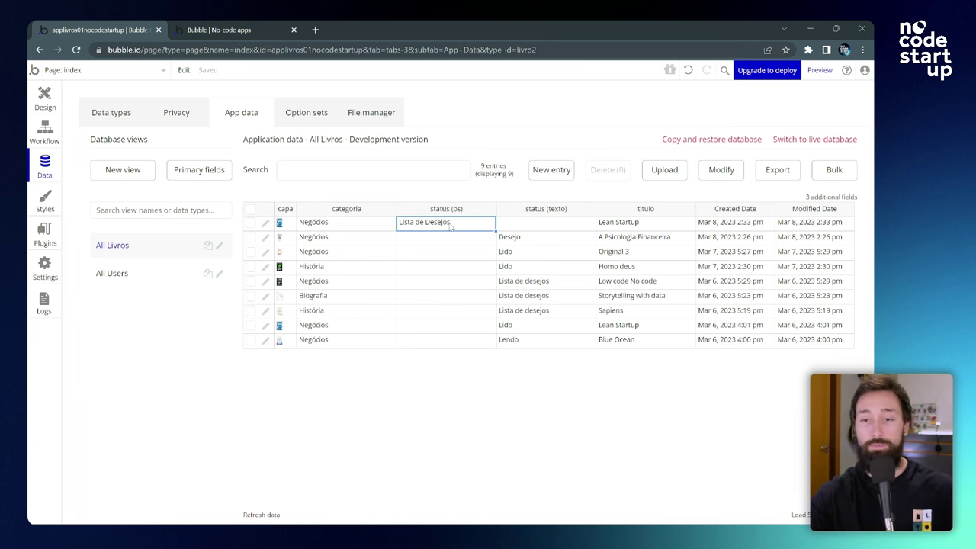
Step: Reload the app preview, open the add-book popup and check the choices offered for Status
{"action": "key", "text": "ctrl+Tab"}
{"action": "key", "text": "ctrl+r"}
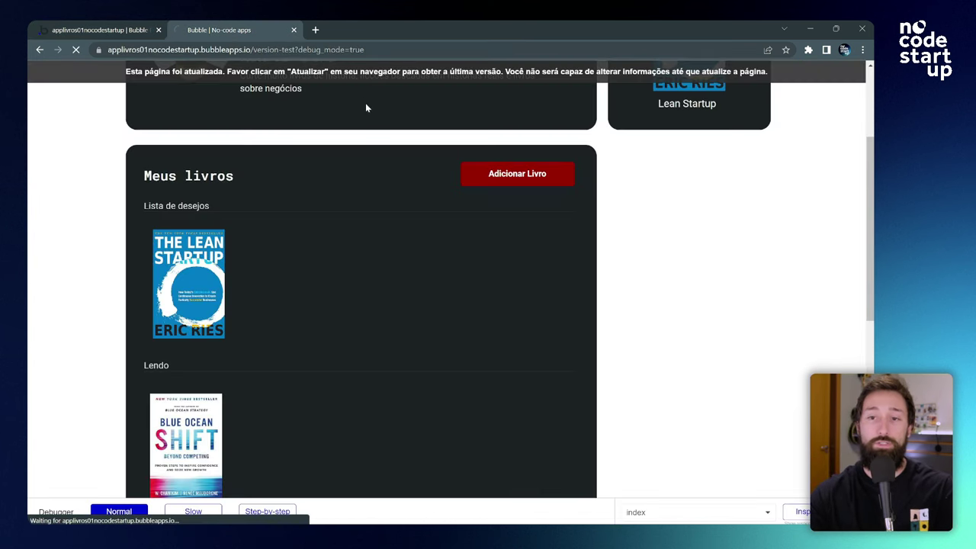
{"action": "left_click", "coordinate": [543, 348]}
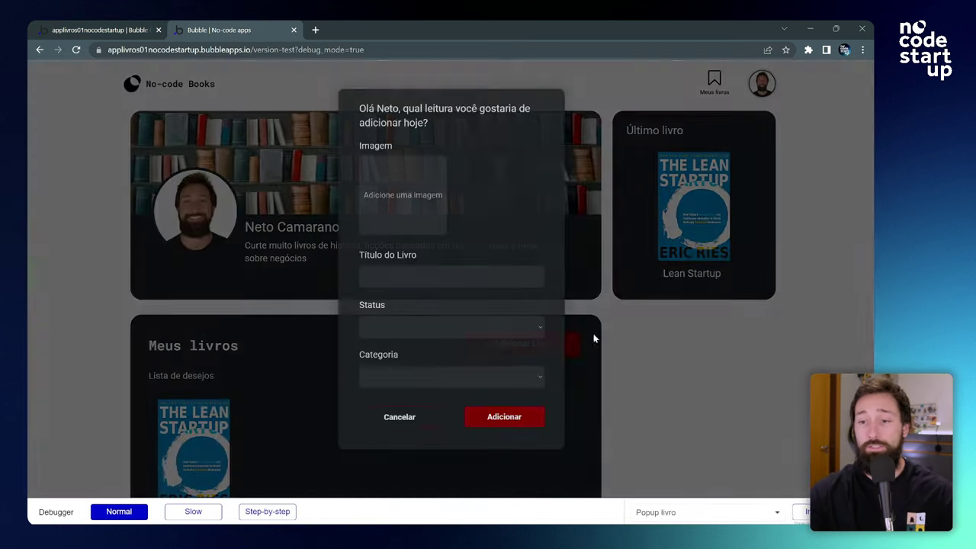
{"action": "left_click", "coordinate": [500, 333]}
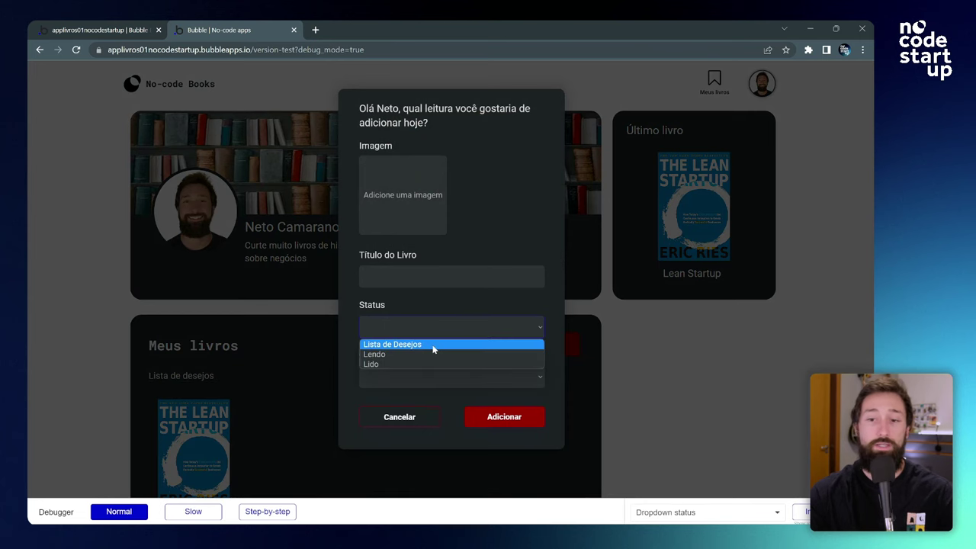
{"action": "left_click", "coordinate": [396, 306]}
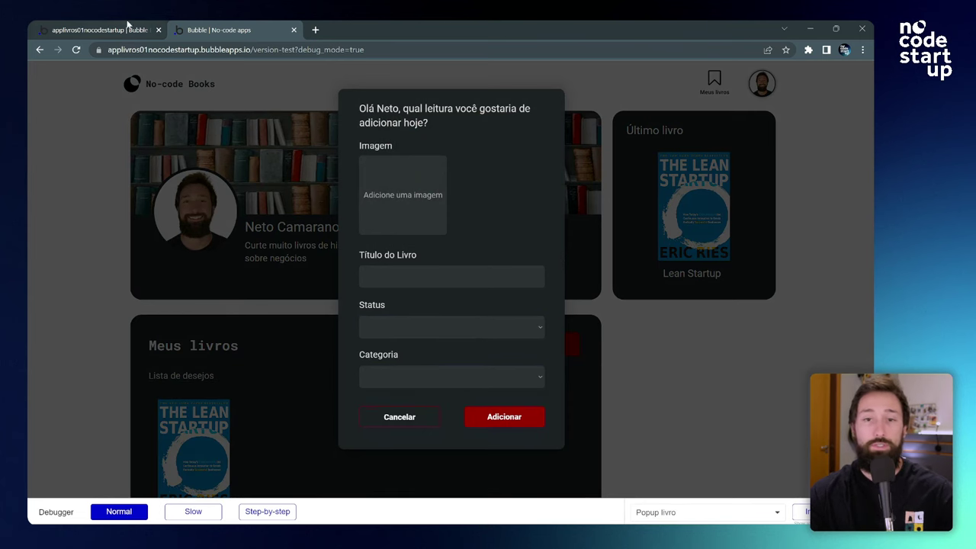
Step: Back in the Bubble editor, open the Popup livro reusable element and compare the settings of its status and category dropdowns
{"action": "left_click", "coordinate": [97, 29]}
{"action": "left_click", "coordinate": [71, 70]}
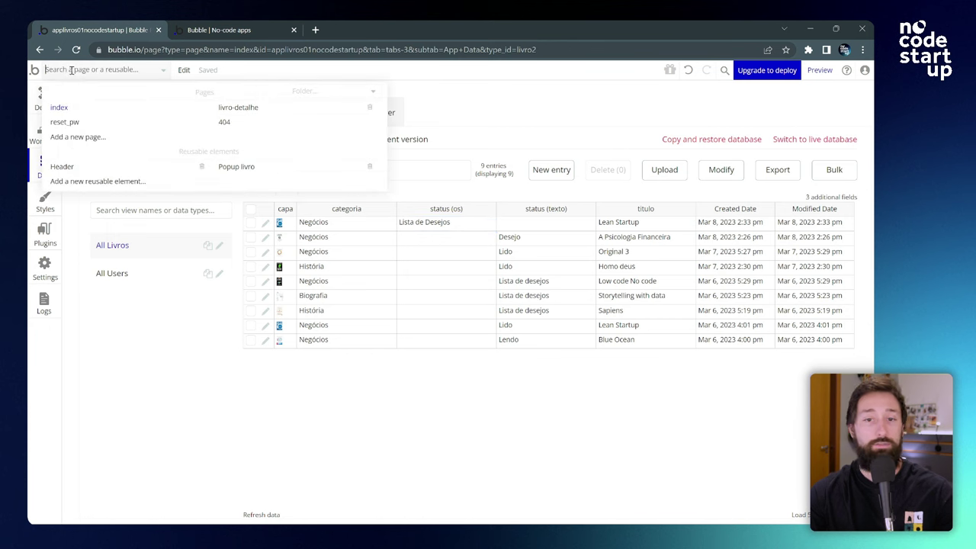
{"action": "left_click", "coordinate": [242, 168]}
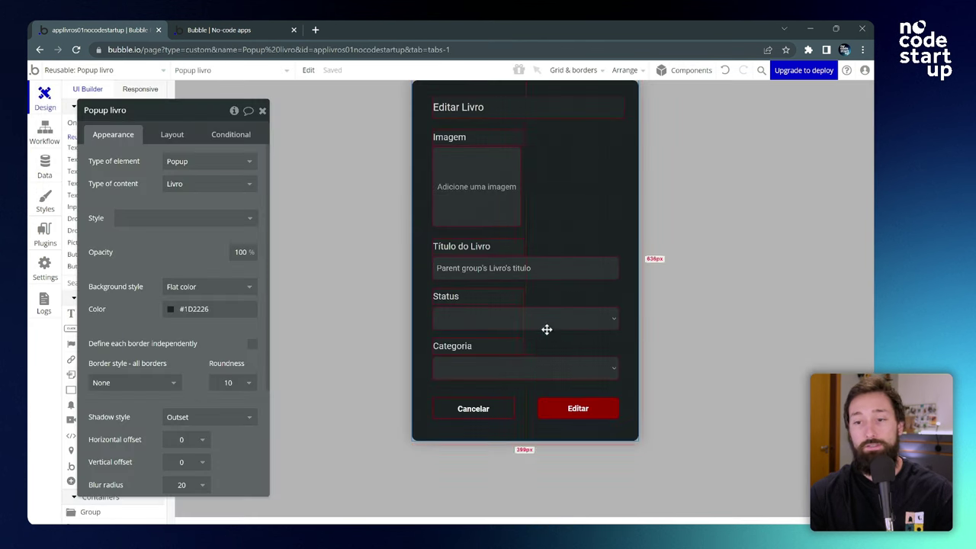
{"action": "left_click", "coordinate": [551, 320]}
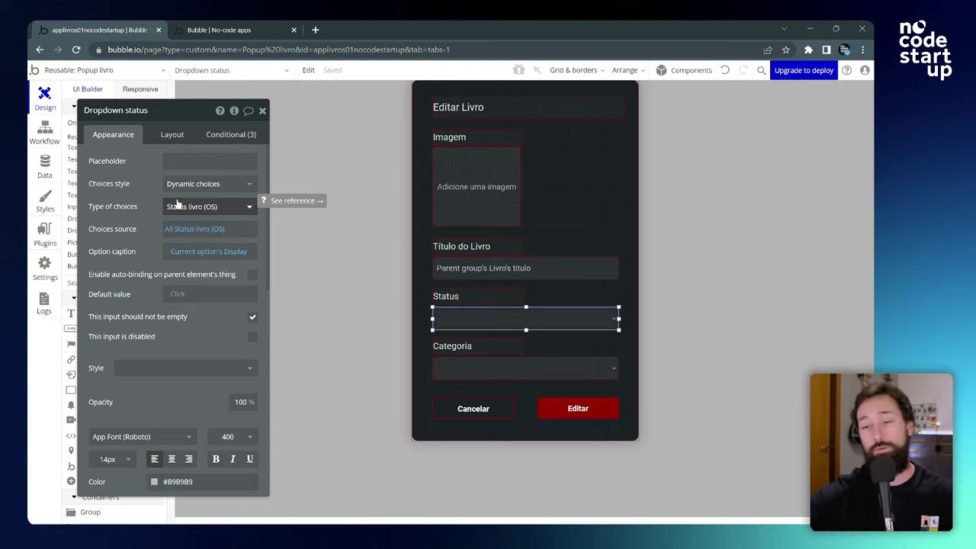
{"action": "left_click", "coordinate": [563, 369]}
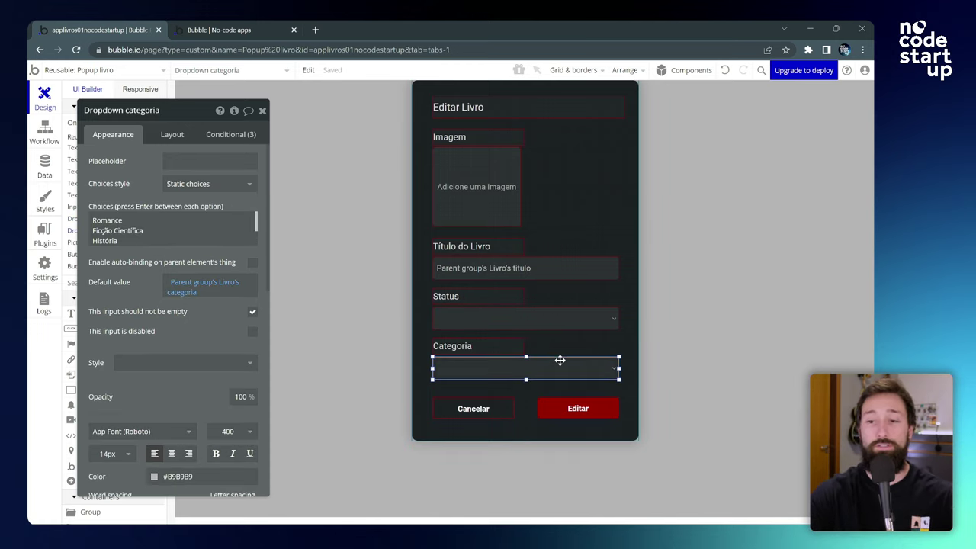
{"action": "left_click", "coordinate": [464, 361]}
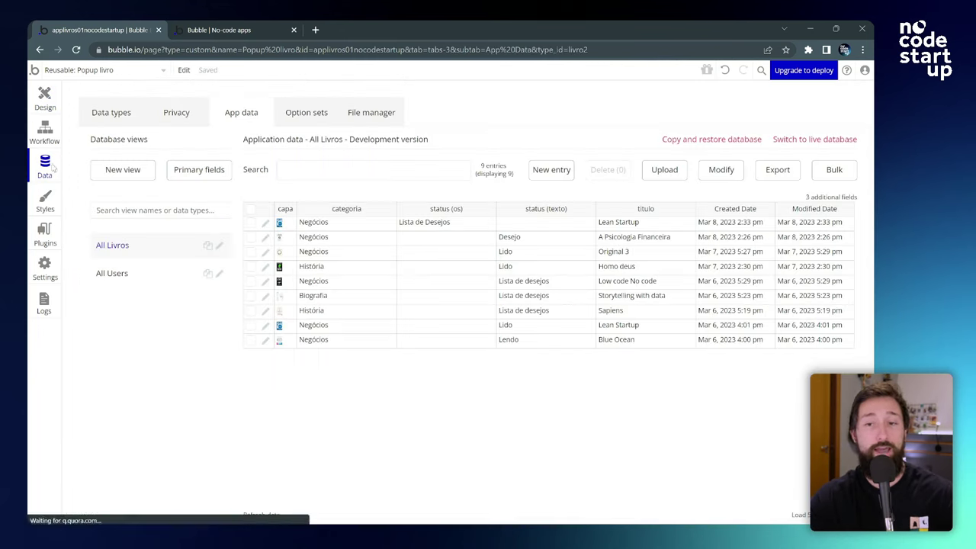
Step: Return to the All Livros data and select the status (texto) values from A Psicologia Financeira through Blue Ocean
{"action": "left_click", "coordinate": [52, 167]}
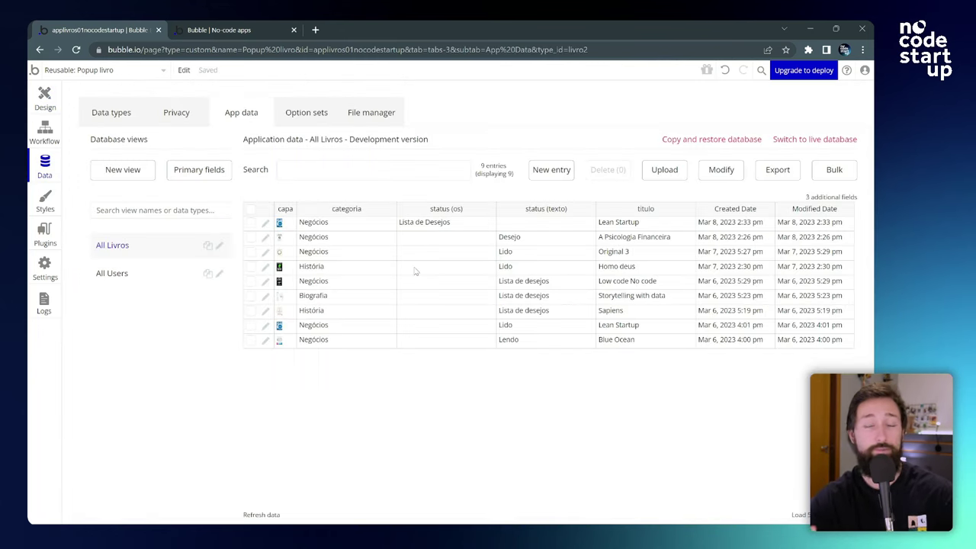
{"action": "left_click_drag", "start_coordinate": [520, 243], "coordinate": [522, 340]}
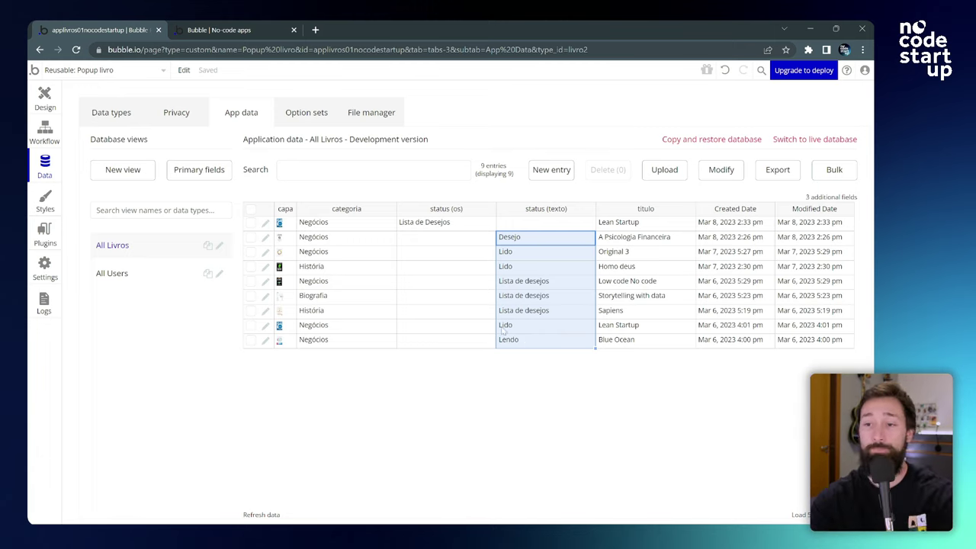
Step: Set the Status (os) of the A Psicologia Financeira entry to Lista de Desejos and save the entry
{"action": "left_click", "coordinate": [448, 237]}
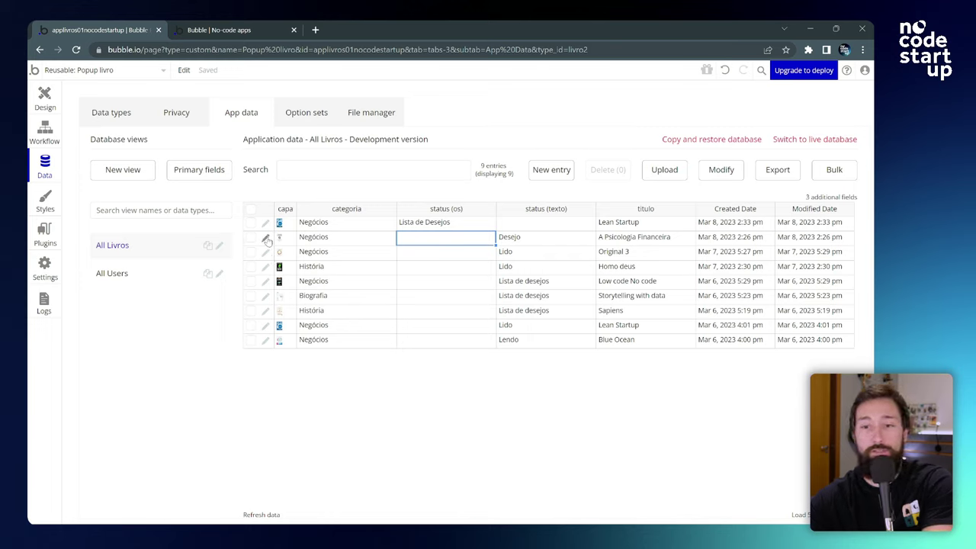
{"action": "left_click", "coordinate": [545, 241]}
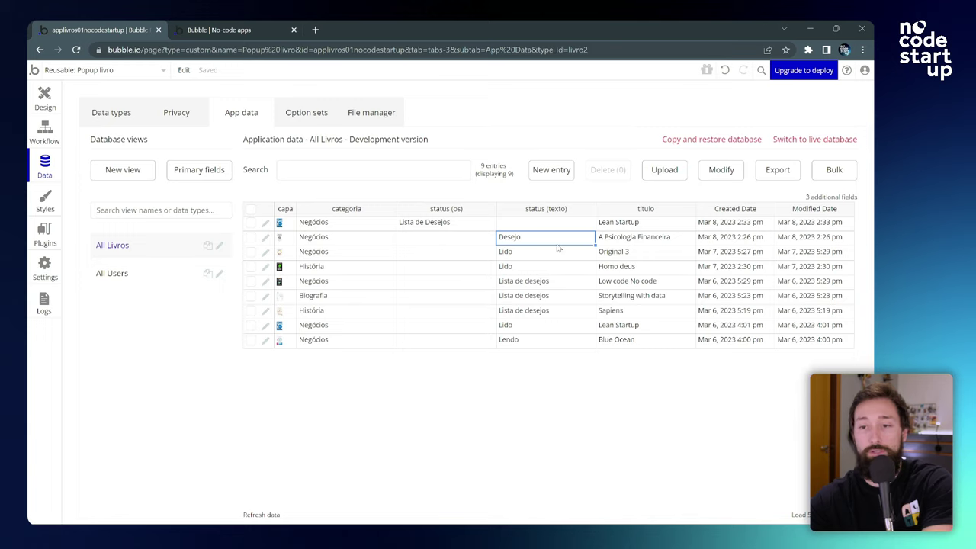
{"action": "left_click", "coordinate": [266, 239]}
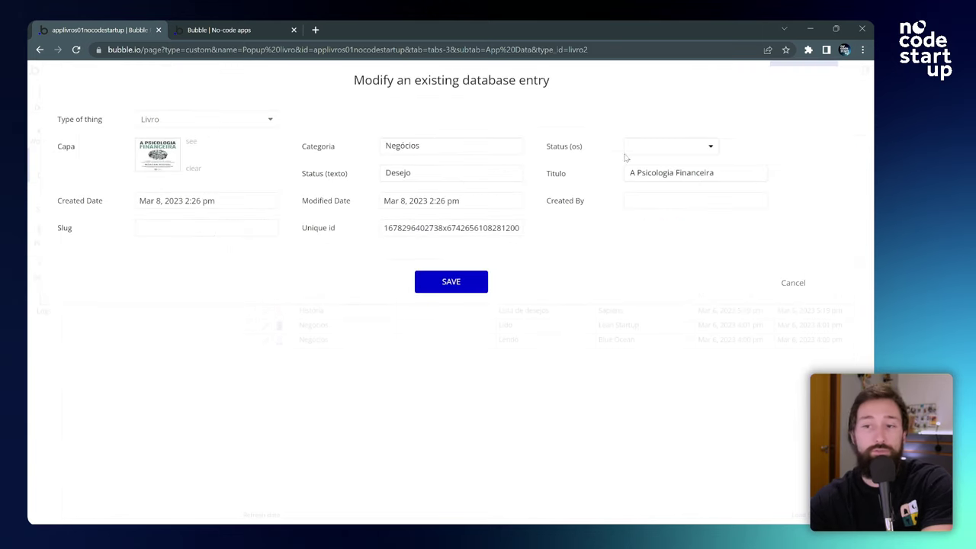
{"action": "left_click", "coordinate": [664, 145]}
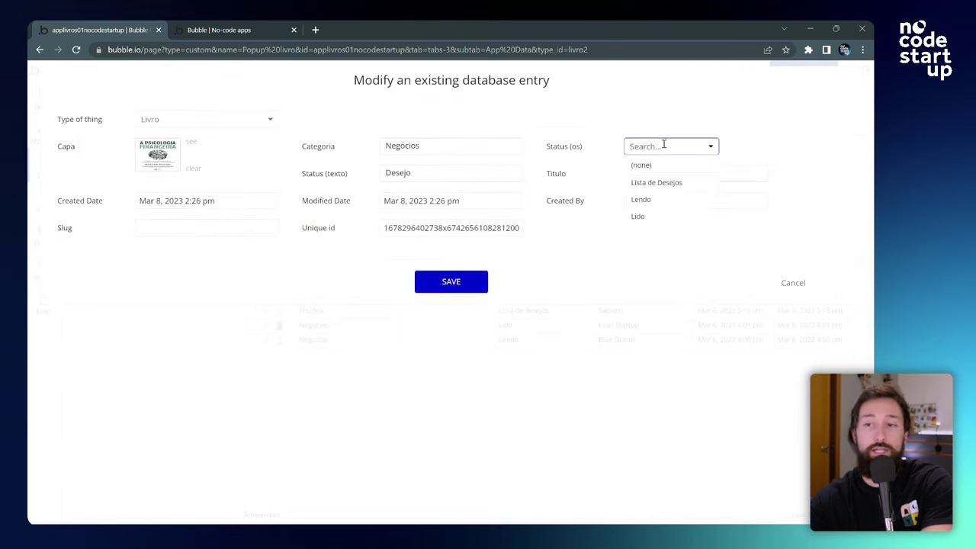
{"action": "left_click", "coordinate": [668, 186]}
{"action": "left_click", "coordinate": [451, 282]}
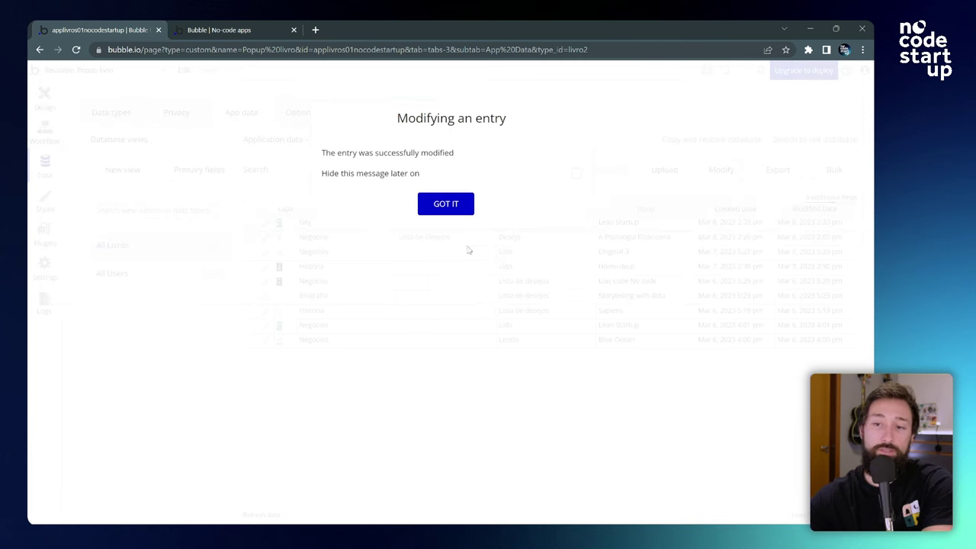
{"action": "left_click", "coordinate": [459, 203]}
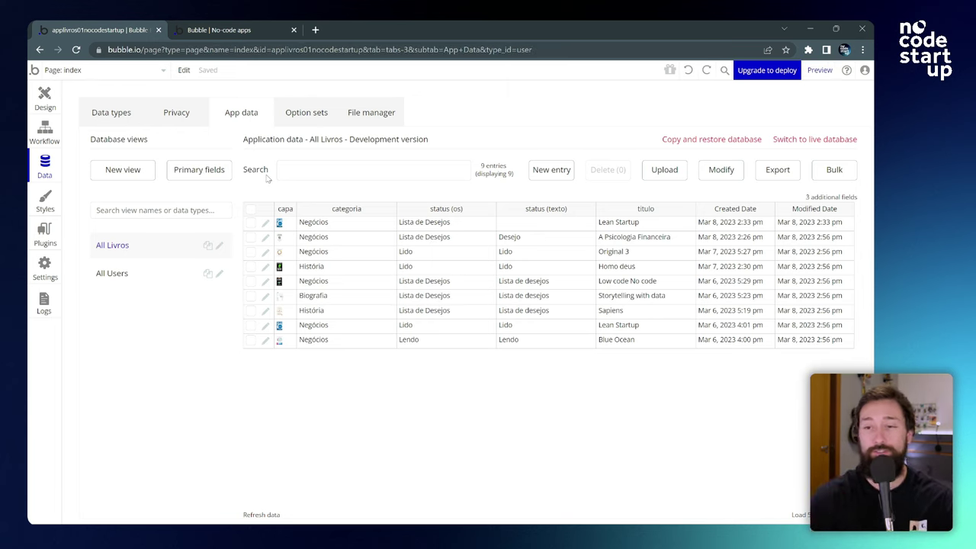
Step: Rename the Lista de Desejos option of the Status livro (OS) option set to Desejo
{"action": "left_click_drag", "start_coordinate": [450, 226], "coordinate": [442, 341]}
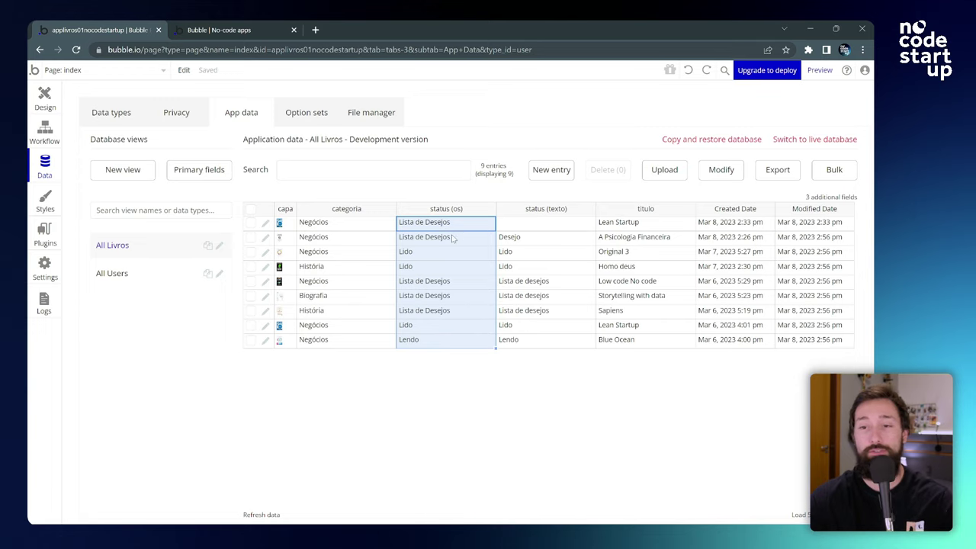
{"action": "left_click", "coordinate": [313, 114]}
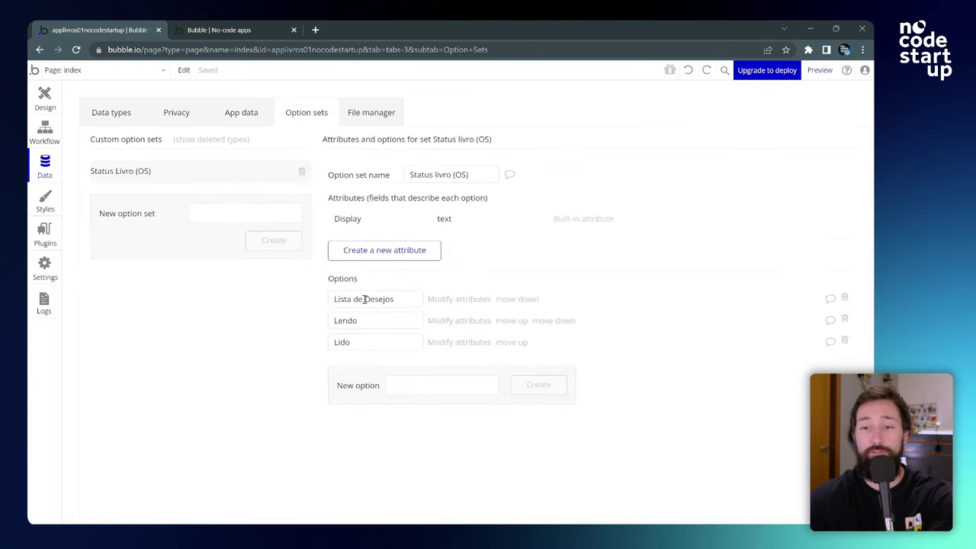
{"action": "left_click_drag", "start_coordinate": [365, 299], "coordinate": [323, 302]}
{"action": "key", "text": "BackSpace"}
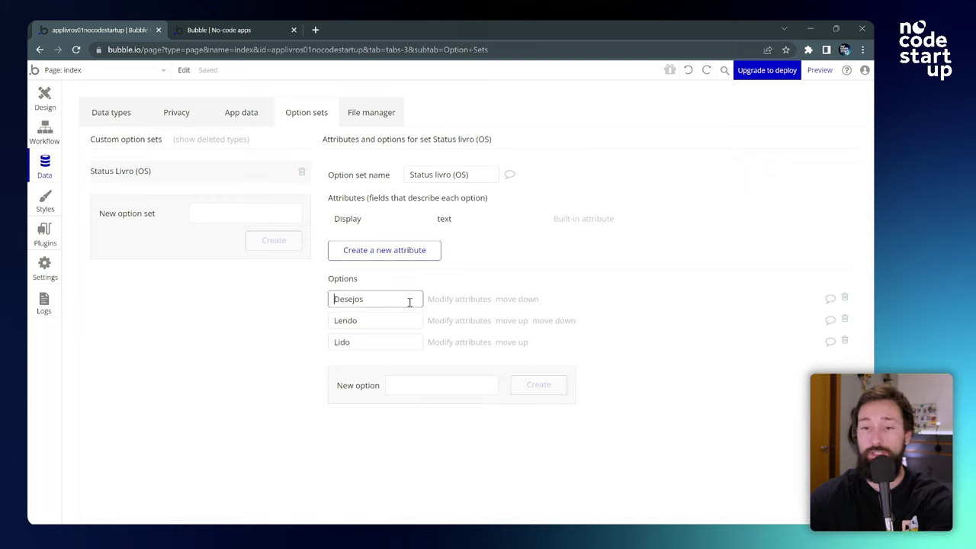
{"action": "left_click", "coordinate": [276, 307]}
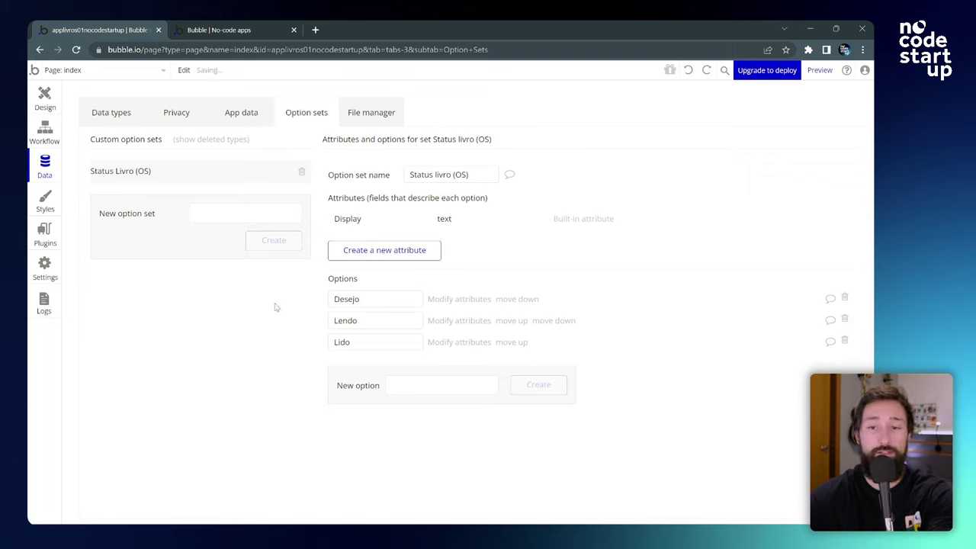
Step: Reload the All Livros database entries and check the status (os) values across all books
{"action": "left_click", "coordinate": [254, 117]}
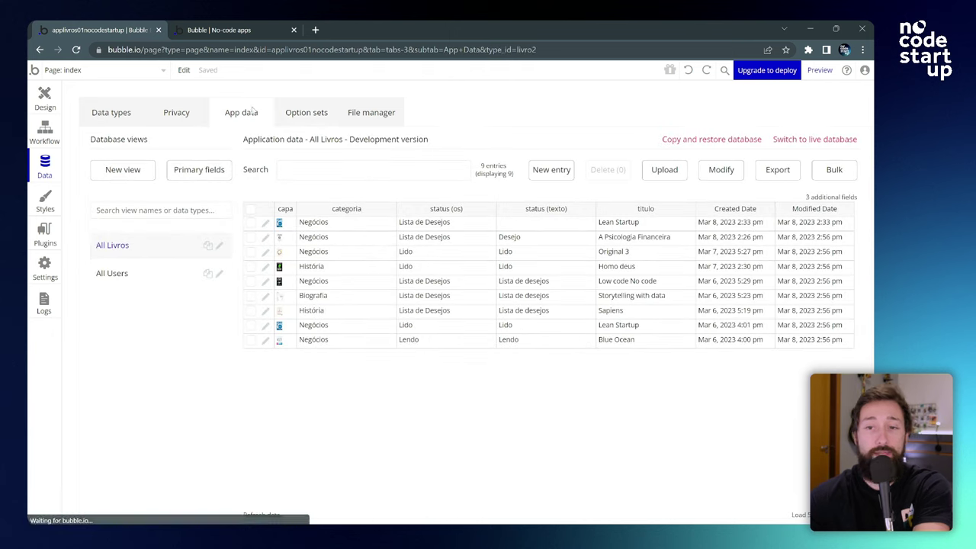
{"action": "left_click", "coordinate": [137, 274]}
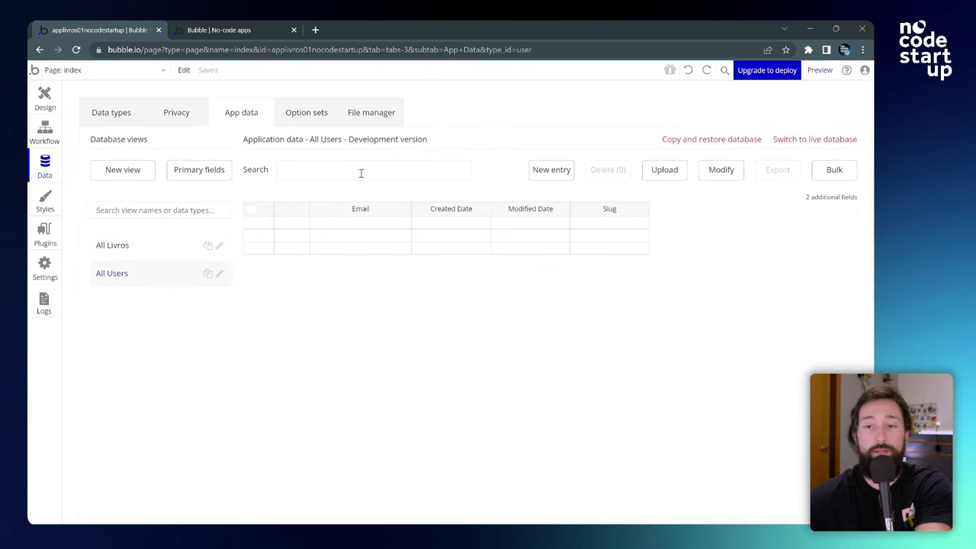
{"action": "left_click", "coordinate": [148, 246]}
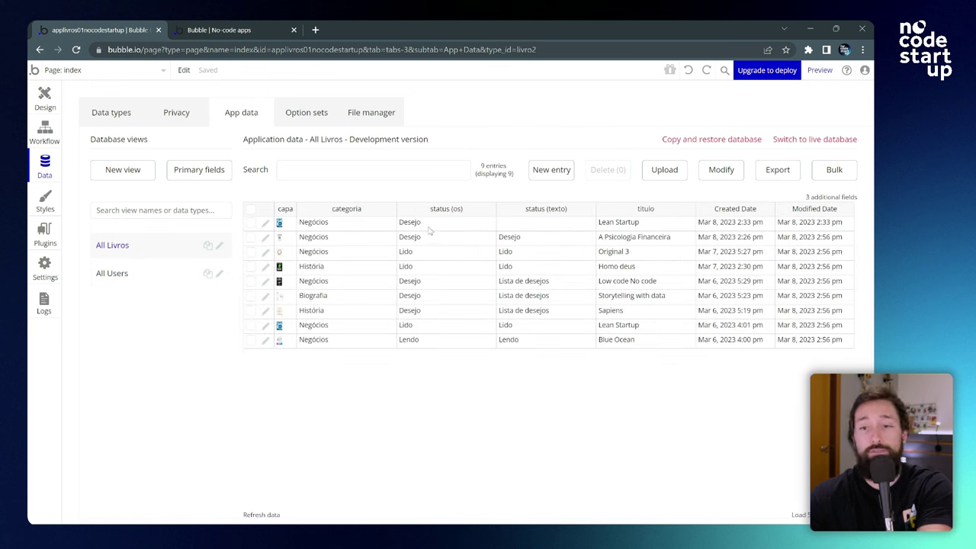
{"action": "left_click_drag", "start_coordinate": [428, 226], "coordinate": [444, 344]}
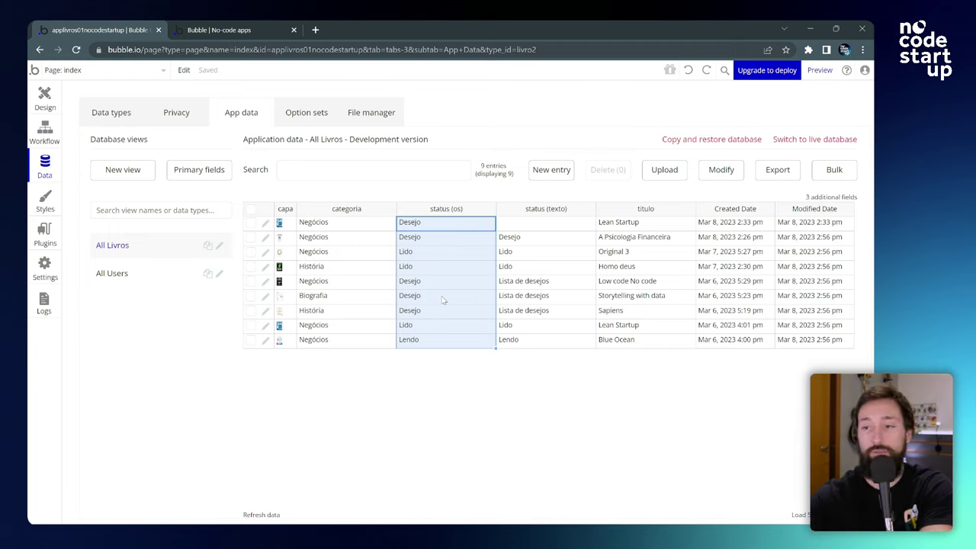
Step: Open the fields of the Livro data type and review the status (texto) field
{"action": "left_click", "coordinate": [110, 113]}
{"action": "left_click_drag", "start_coordinate": [410, 266], "coordinate": [324, 267]}
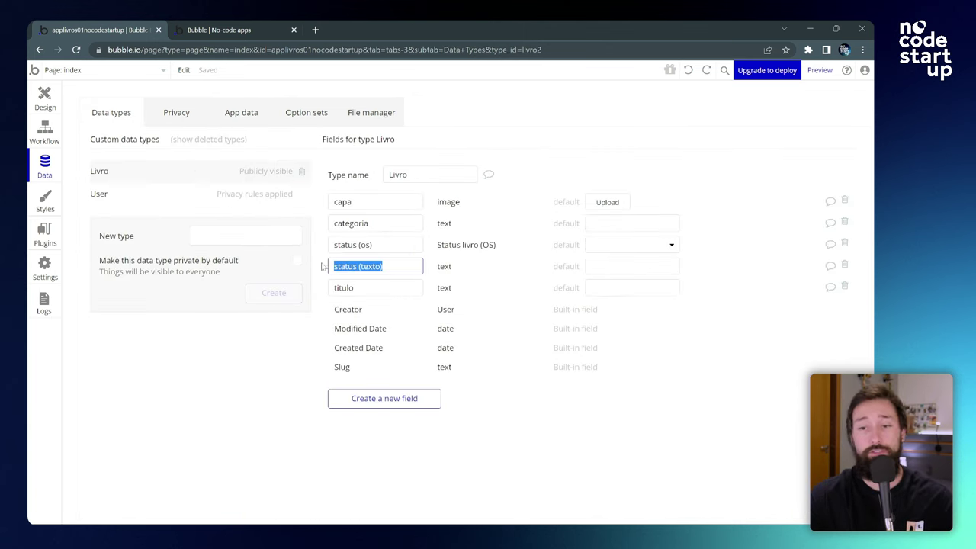
{"action": "left_click", "coordinate": [402, 266]}
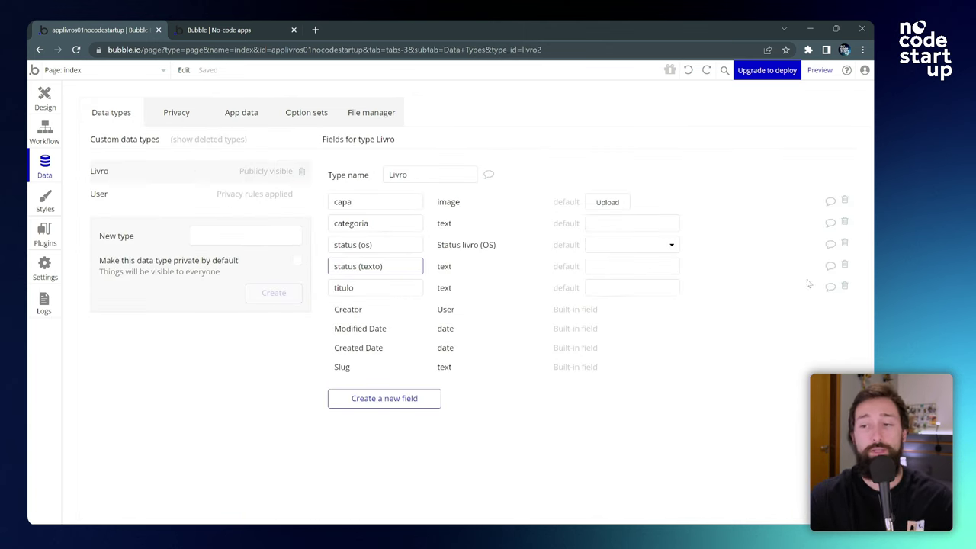
{"action": "left_click_drag", "start_coordinate": [382, 266], "coordinate": [336, 266]}
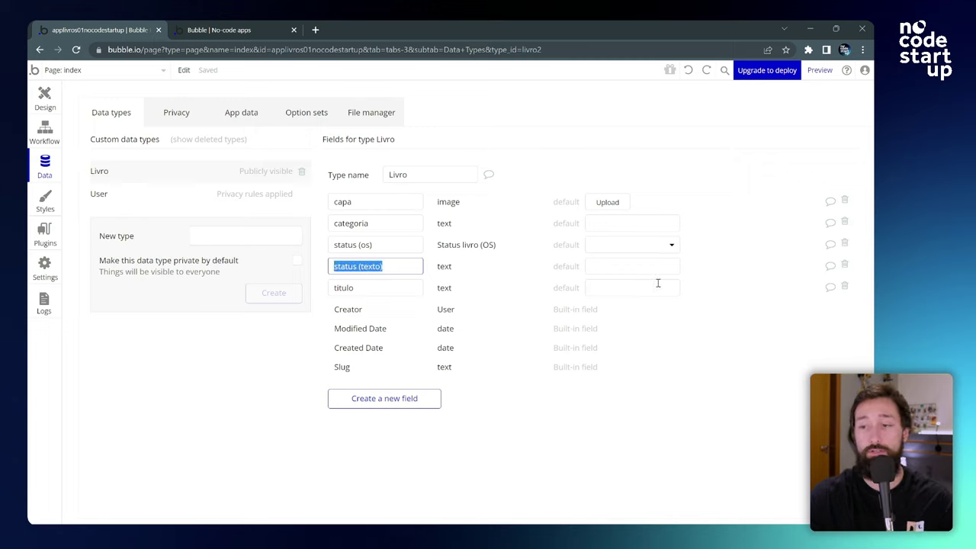
{"action": "left_click", "coordinate": [497, 299]}
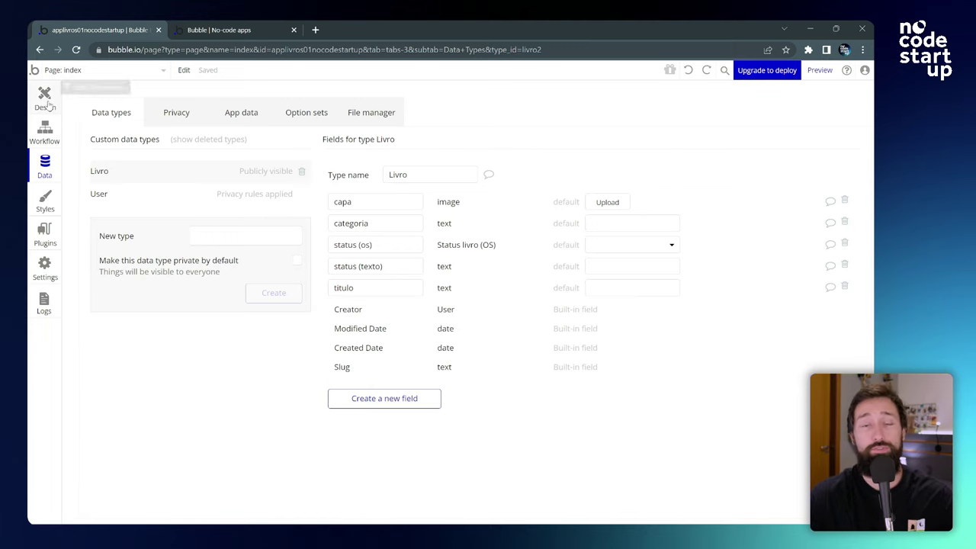
Step: Return to the index page design and check the search constraint of the Lista de desejos repeating group
{"action": "left_click", "coordinate": [46, 102]}
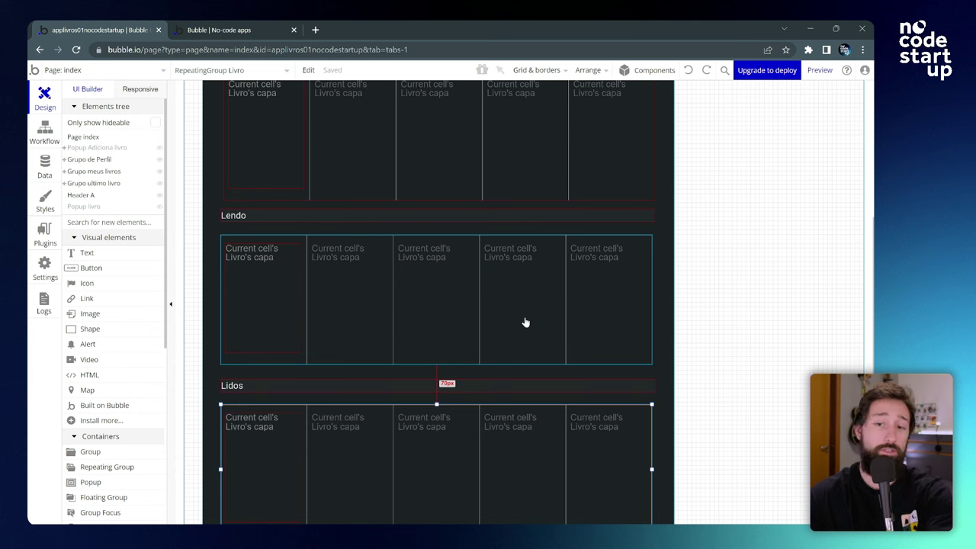
{"action": "scroll", "coordinate": [404, 351], "scroll_direction": "up", "scroll_amount": 2}
{"action": "scroll", "coordinate": [402, 229], "scroll_direction": "down", "scroll_amount": 1}
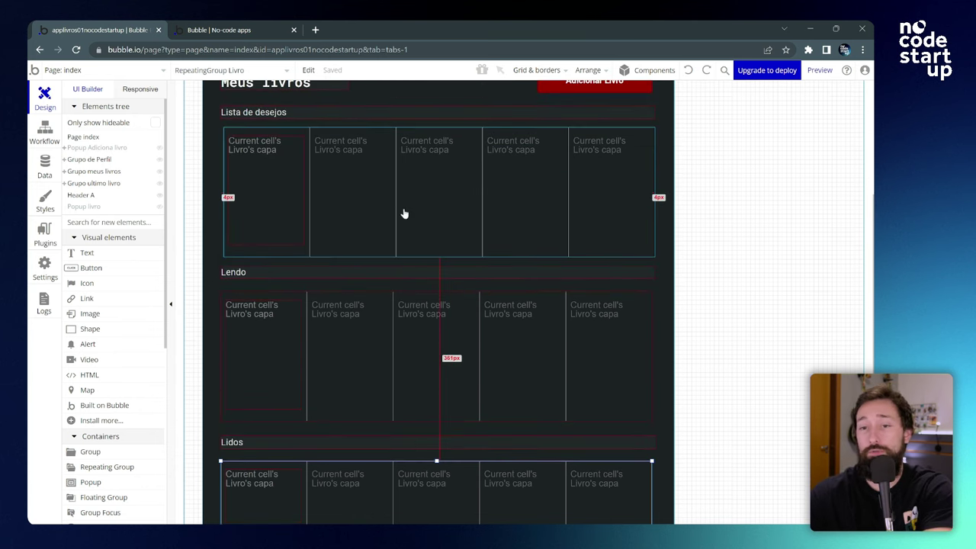
{"action": "double_click", "coordinate": [423, 212]}
{"action": "left_click", "coordinate": [563, 183]}
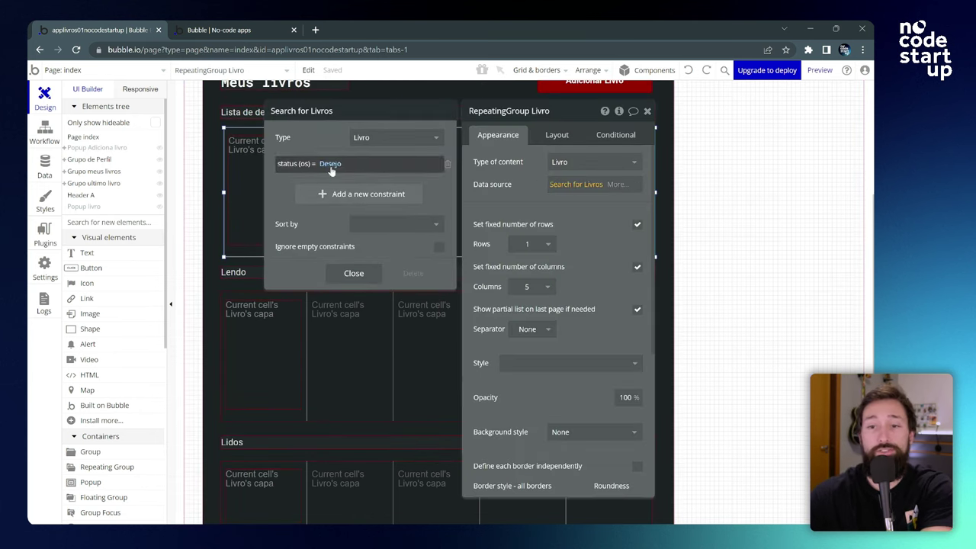
Step: In the Lendo repeating group's search, replace the status (texto) constraint with status (os) = Lendo
{"action": "left_click", "coordinate": [384, 350]}
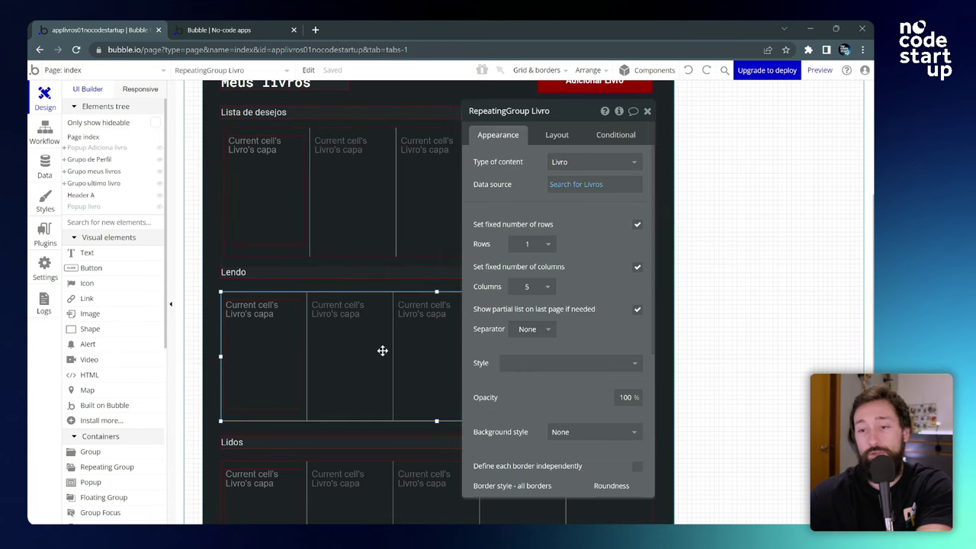
{"action": "left_click", "coordinate": [581, 187]}
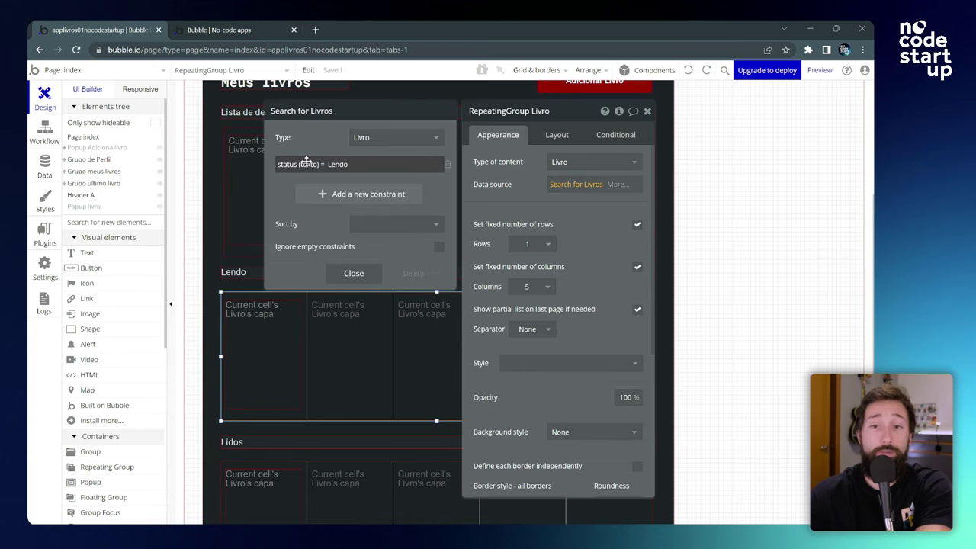
{"action": "left_click", "coordinate": [324, 195]}
{"action": "left_click", "coordinate": [301, 190]}
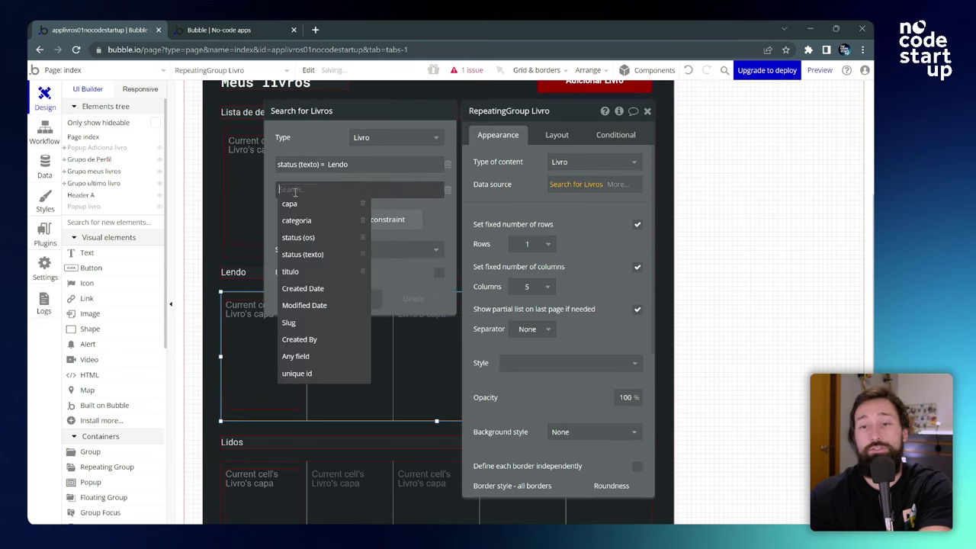
{"action": "left_click", "coordinate": [307, 237]}
{"action": "left_click", "coordinate": [317, 190]}
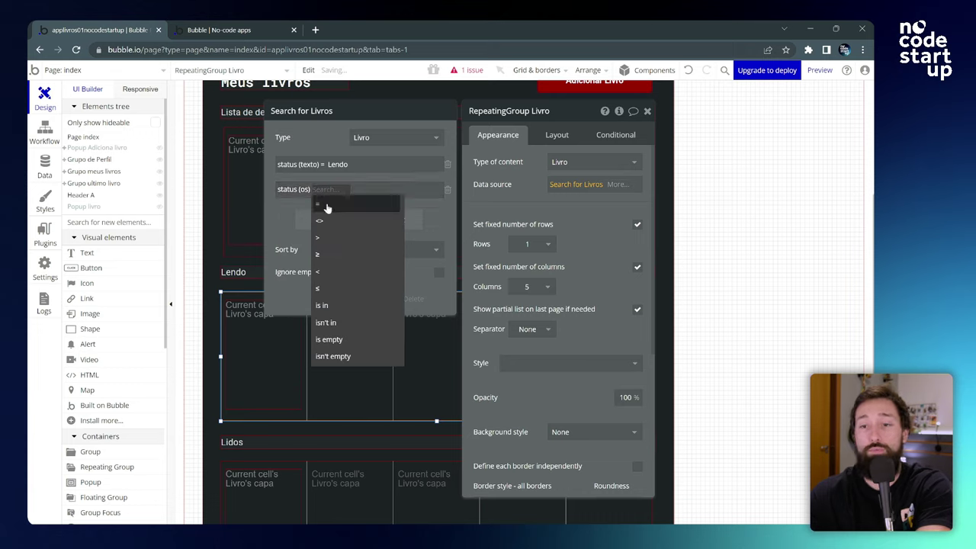
{"action": "left_click", "coordinate": [316, 200]}
{"action": "left_click", "coordinate": [330, 192]}
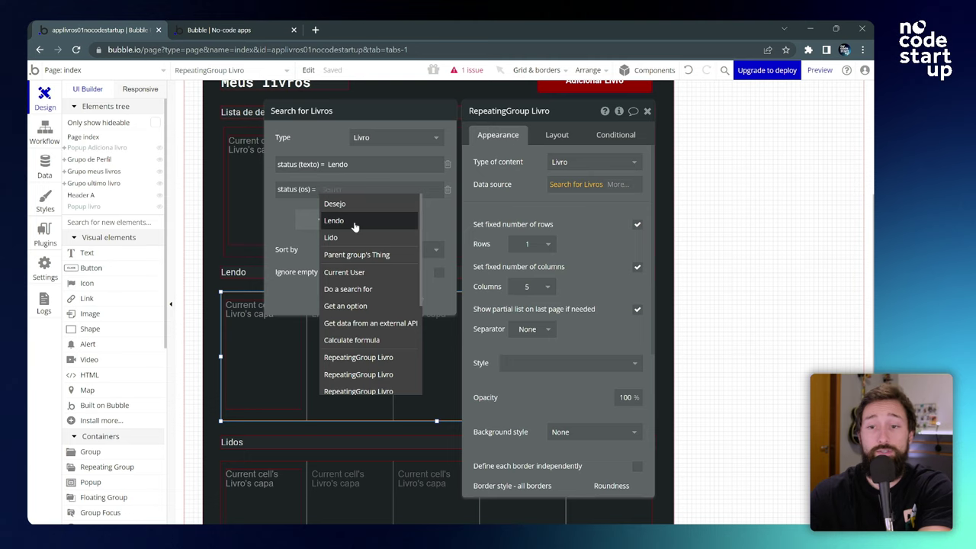
{"action": "left_click", "coordinate": [346, 221]}
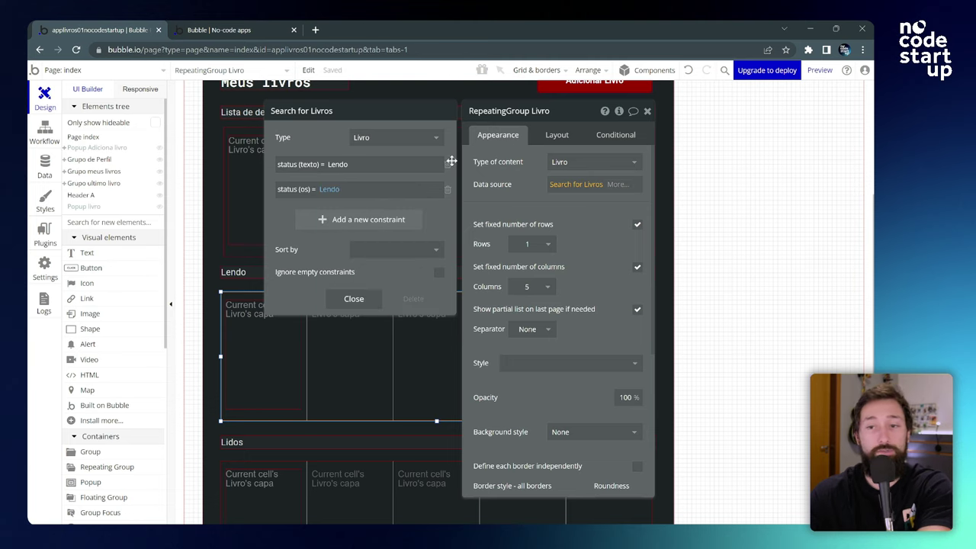
{"action": "left_click", "coordinate": [449, 166]}
Step: In the Lidos repeating group's search, replace the status (texto) constraint with status (os) = Lido
{"action": "scroll", "coordinate": [396, 436], "scroll_direction": "down", "scroll_amount": 3}
{"action": "left_click", "coordinate": [395, 435]}
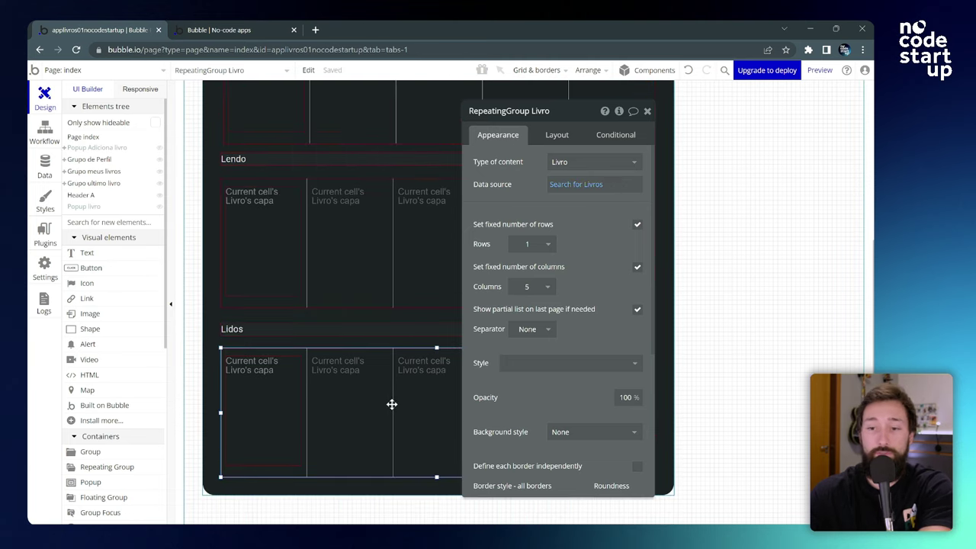
{"action": "left_click", "coordinate": [572, 184]}
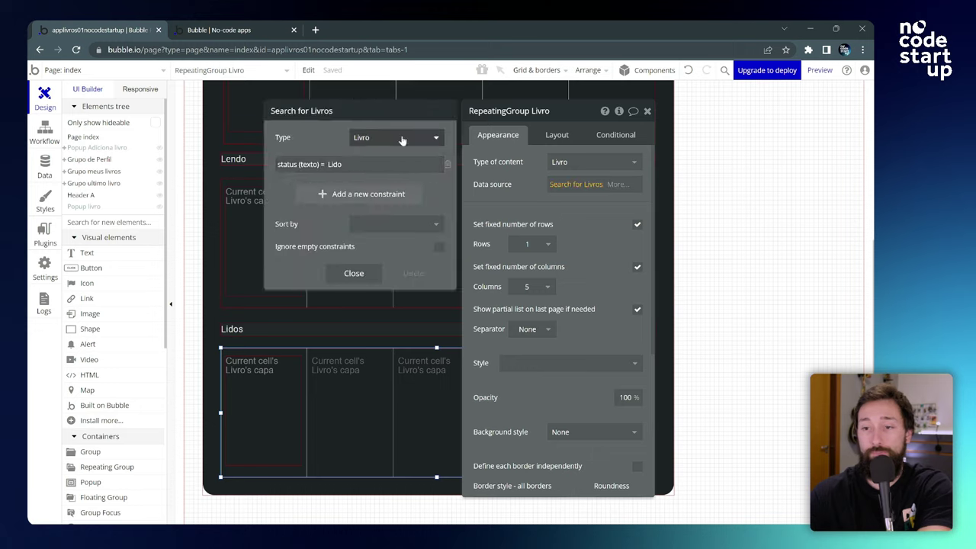
{"action": "left_click", "coordinate": [447, 166]}
{"action": "left_click", "coordinate": [323, 167]}
{"action": "left_click", "coordinate": [283, 166]}
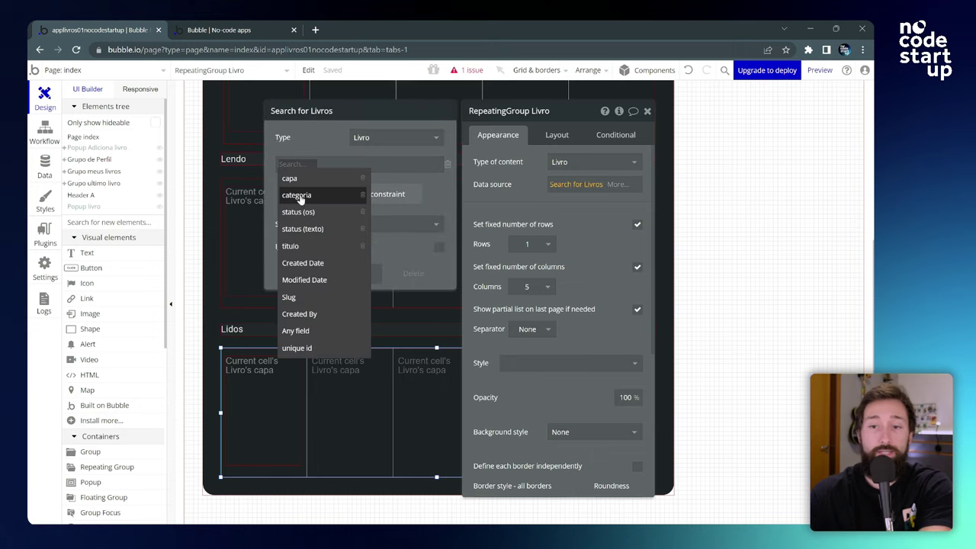
{"action": "left_click", "coordinate": [307, 212]}
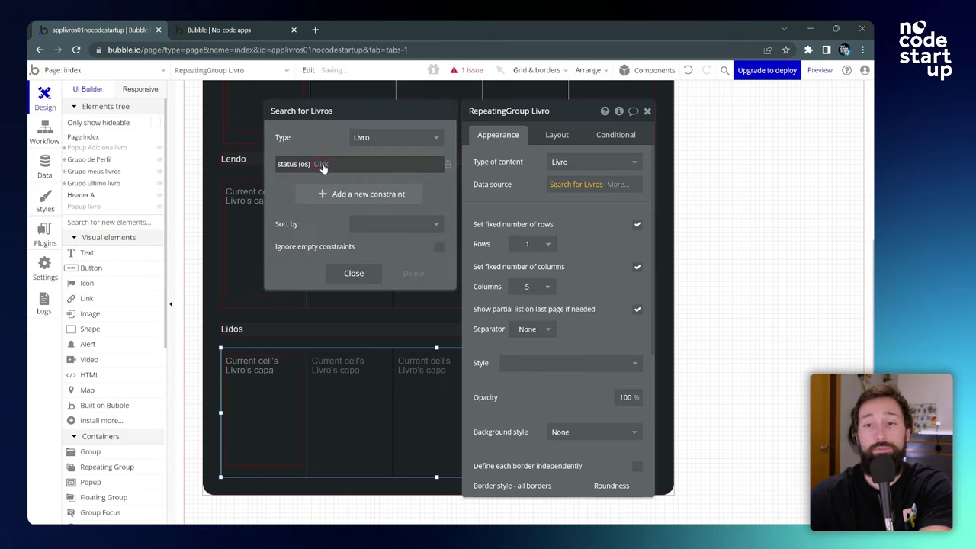
{"action": "left_click", "coordinate": [328, 164]}
{"action": "left_click", "coordinate": [336, 212]}
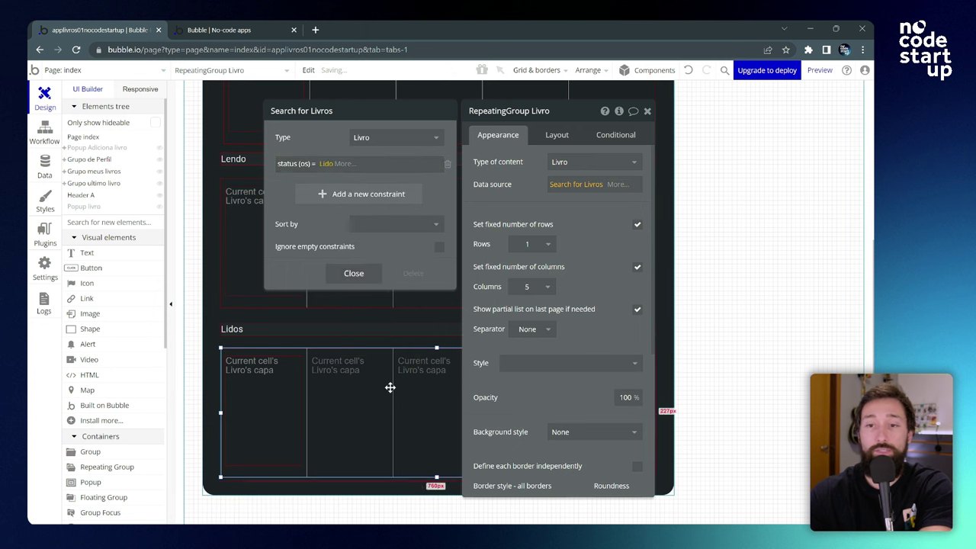
{"action": "left_click", "coordinate": [390, 385]}
Step: Reload the app preview and check the books shown under Lista de desejos, Lendo and Lidos
{"action": "left_click", "coordinate": [256, 28]}
{"action": "key", "text": "F5"}
{"action": "scroll", "coordinate": [382, 165], "scroll_direction": "up", "scroll_amount": 3}
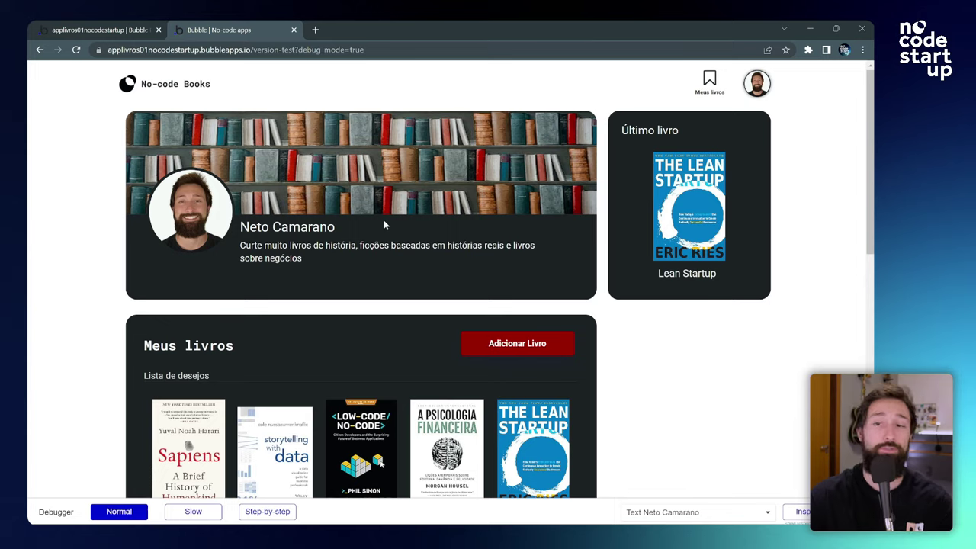
{"action": "scroll", "coordinate": [384, 219], "scroll_direction": "down", "scroll_amount": 5}
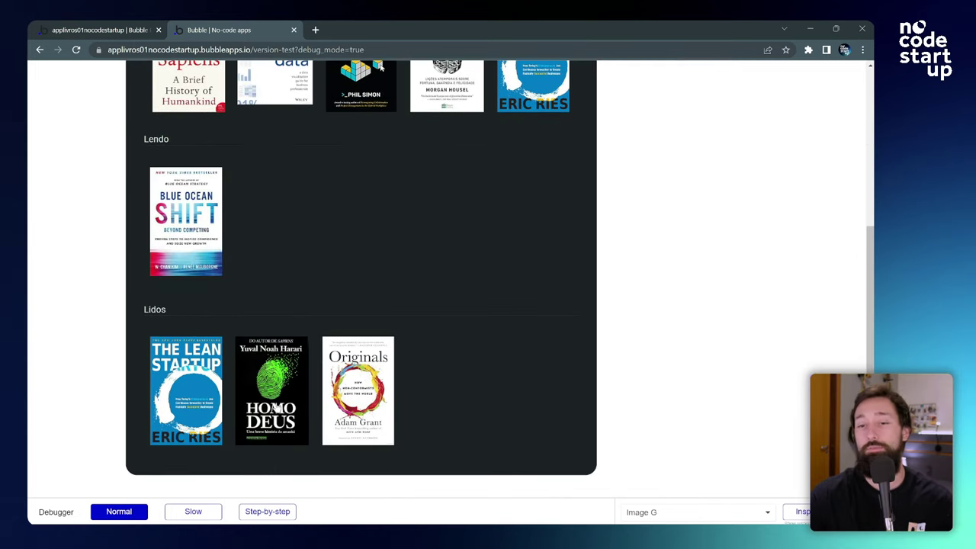
{"action": "scroll", "coordinate": [298, 301], "scroll_direction": "up", "scroll_amount": 2}
{"action": "scroll", "coordinate": [298, 300], "scroll_direction": "up", "scroll_amount": 2}
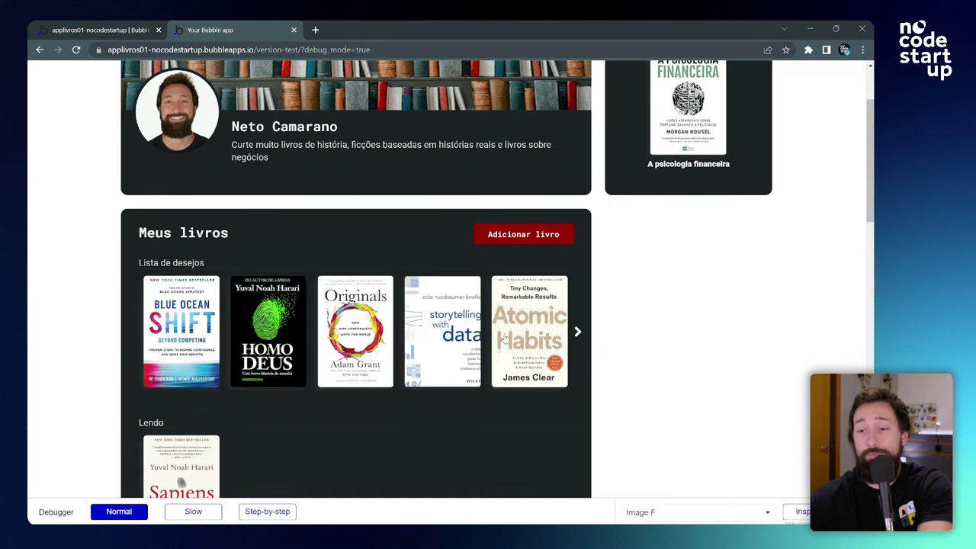
Step: In the app preview, open the Original 3 book from the Lidos list and bring up its Editar Livro popup
{"action": "left_click", "coordinate": [581, 336]}
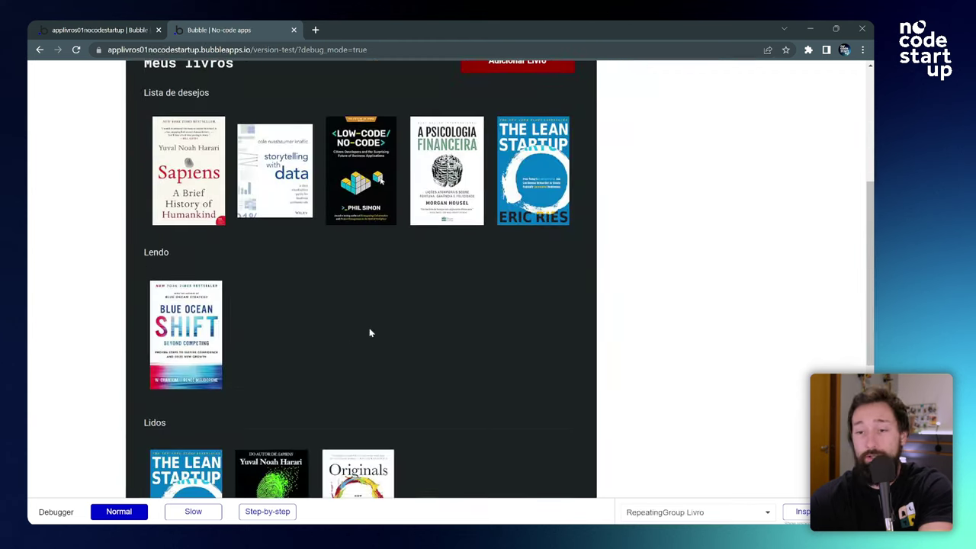
{"action": "scroll", "coordinate": [370, 333], "scroll_direction": "down", "scroll_amount": 2}
{"action": "scroll", "coordinate": [323, 327], "scroll_direction": "up", "scroll_amount": 2}
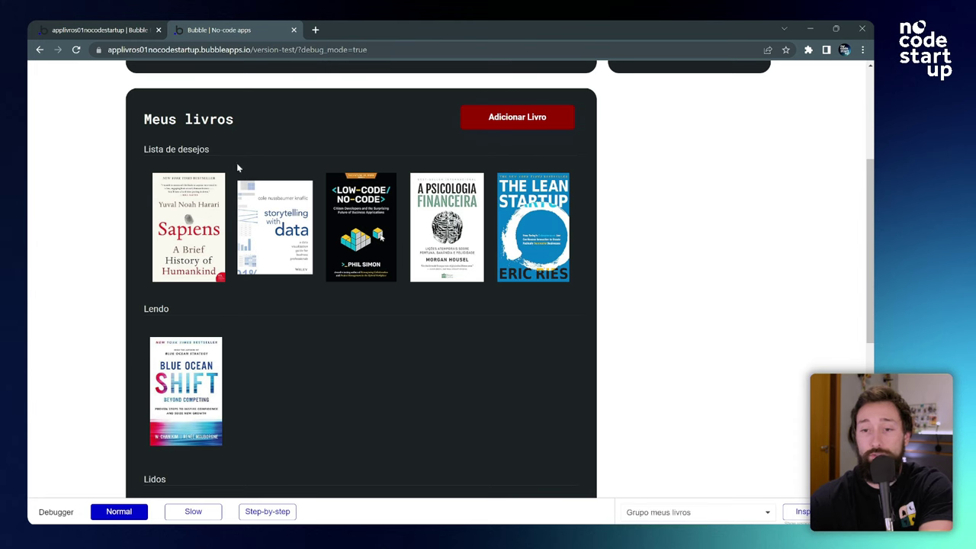
{"action": "scroll", "coordinate": [351, 405], "scroll_direction": "down", "scroll_amount": 3}
{"action": "left_click", "coordinate": [357, 334]}
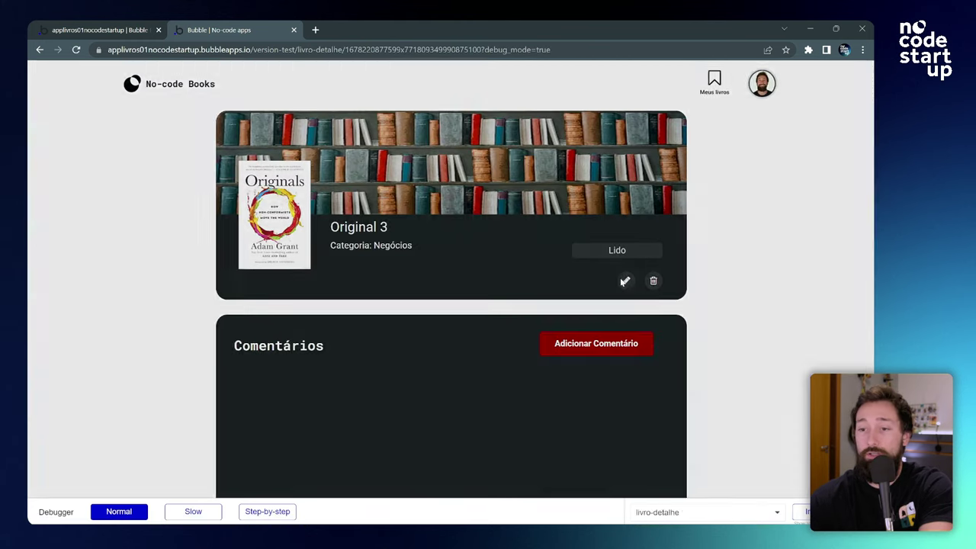
{"action": "left_click", "coordinate": [625, 282]}
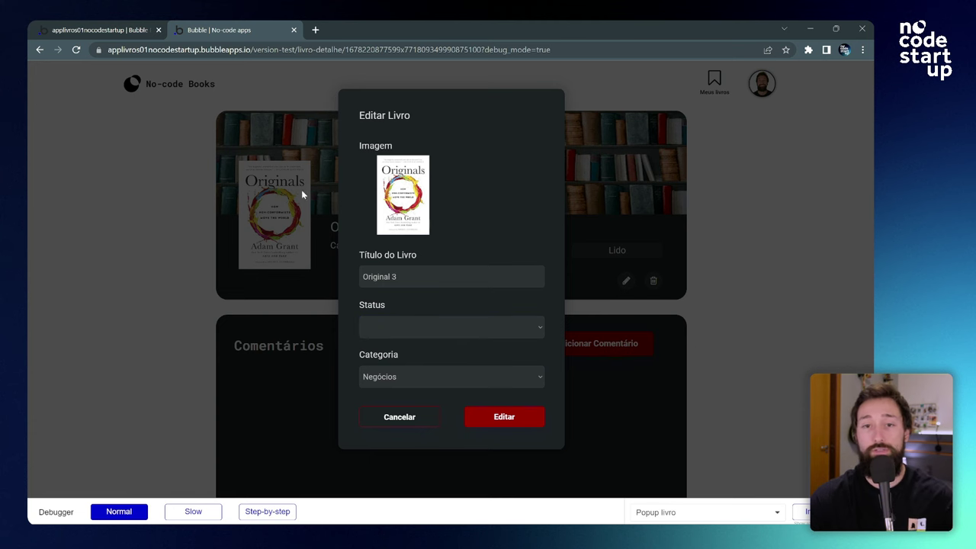
Step: Set the default value of the Status dropdown in the Popup livro reusable element to Parent group's Livro's status (os)
{"action": "left_click", "coordinate": [98, 26]}
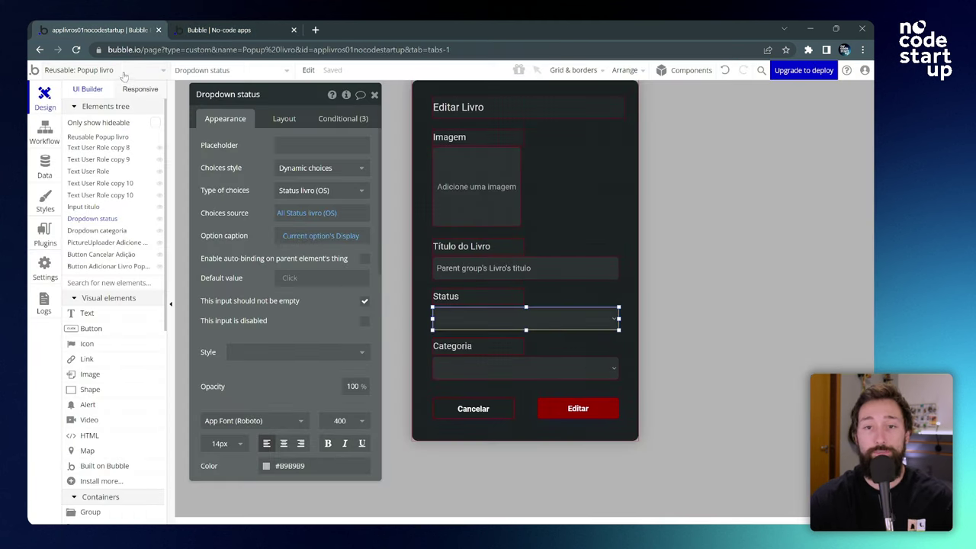
{"action": "left_click", "coordinate": [126, 71]}
{"action": "left_click", "coordinate": [127, 72]}
{"action": "left_click", "coordinate": [559, 157]}
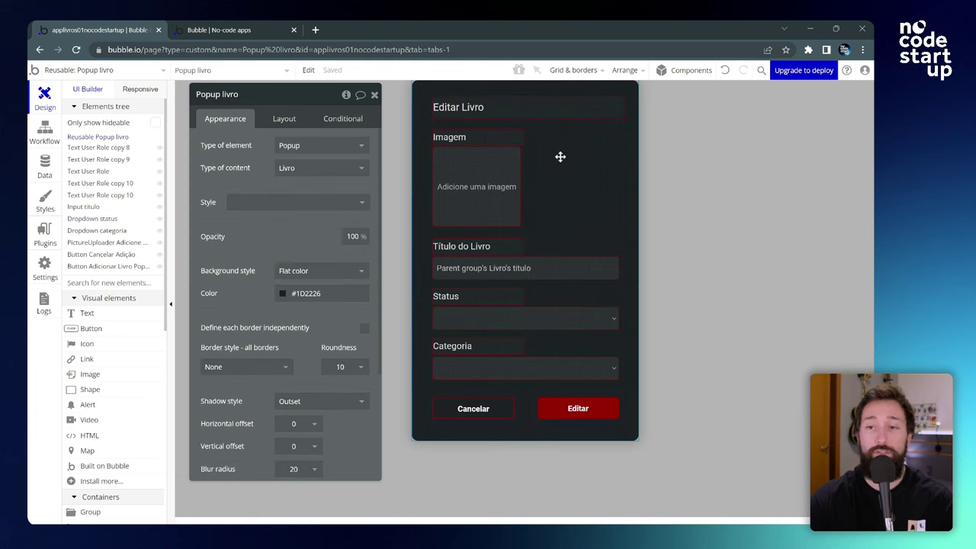
{"action": "left_click", "coordinate": [552, 320]}
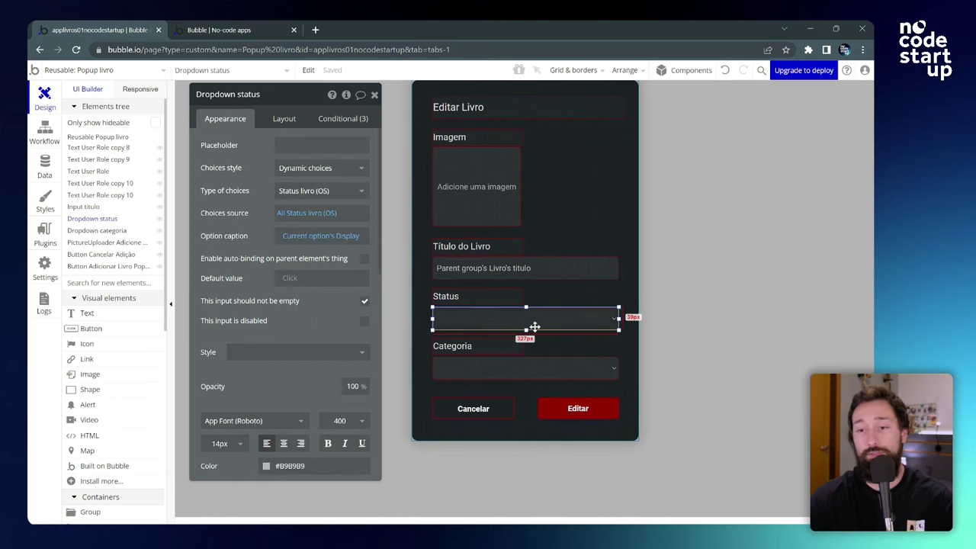
{"action": "left_click", "coordinate": [290, 280]}
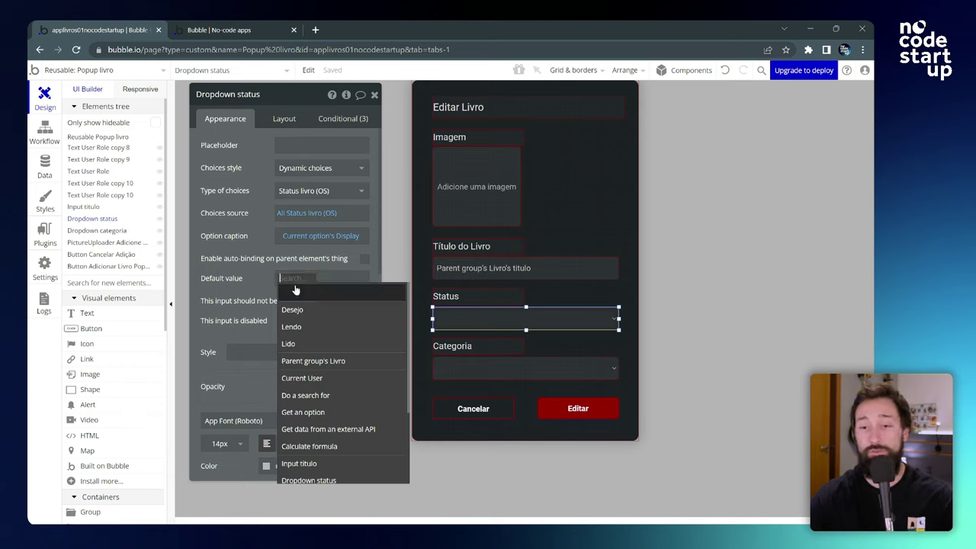
{"action": "left_click", "coordinate": [319, 363]}
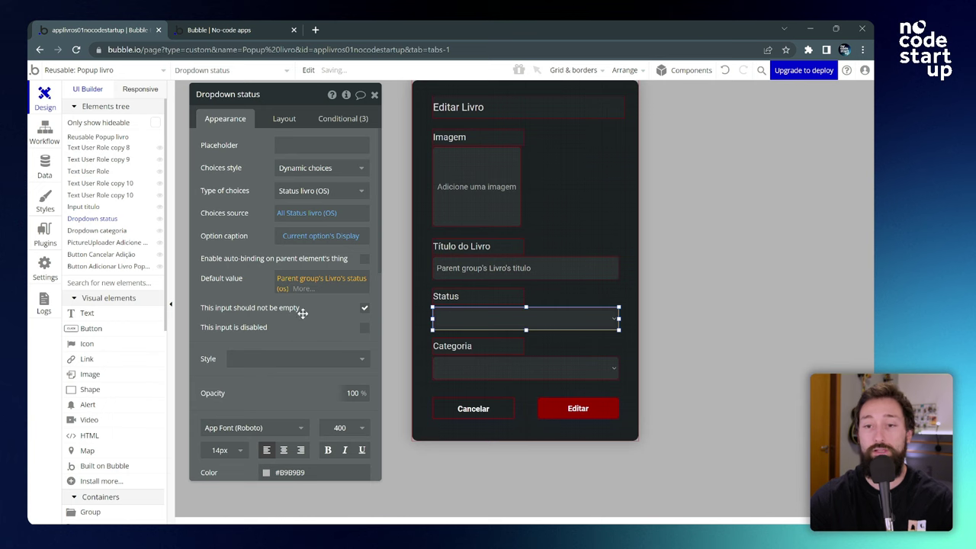
Step: Refresh the preview, reopen the edit popup for Original 3 and save the book with status Desejo
{"action": "left_click", "coordinate": [228, 29]}
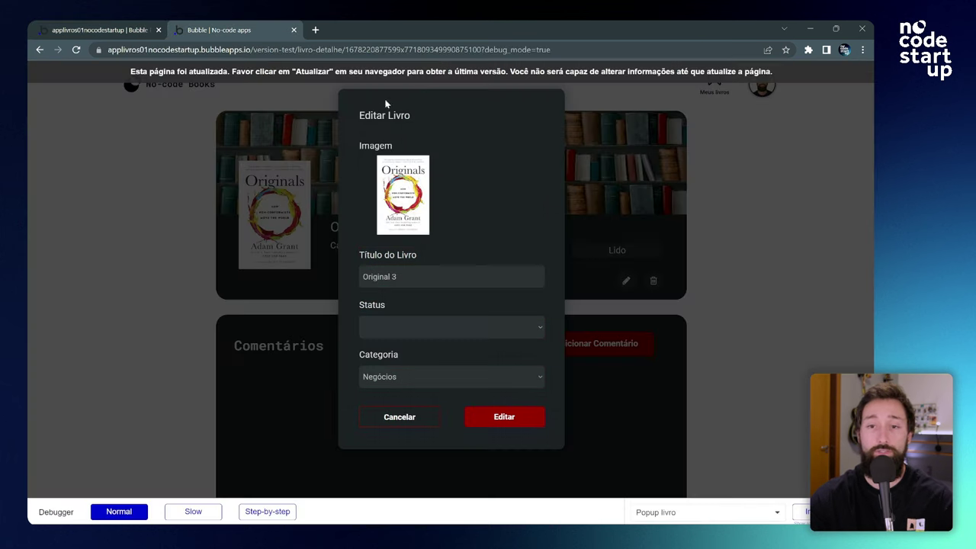
{"action": "left_click", "coordinate": [437, 74]}
{"action": "left_click", "coordinate": [626, 280]}
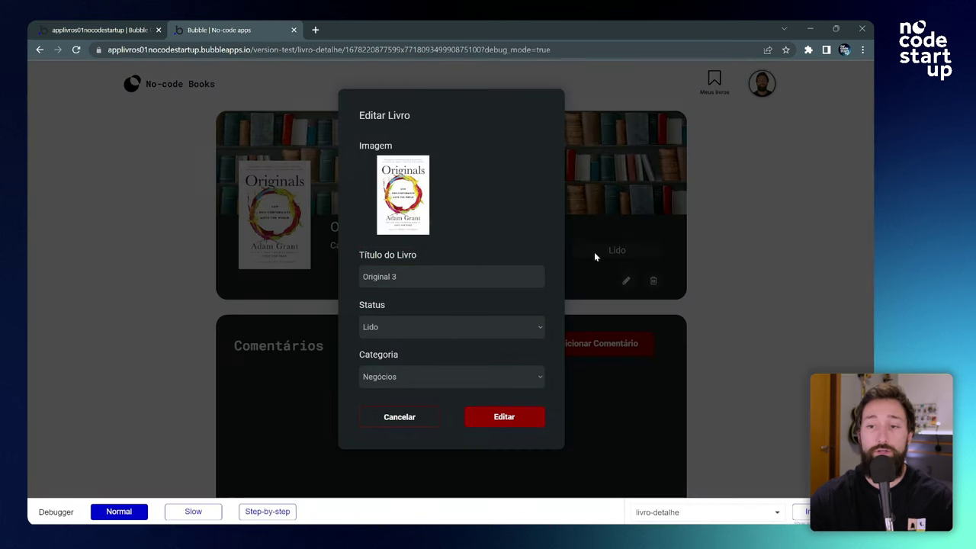
{"action": "left_click", "coordinate": [399, 324]}
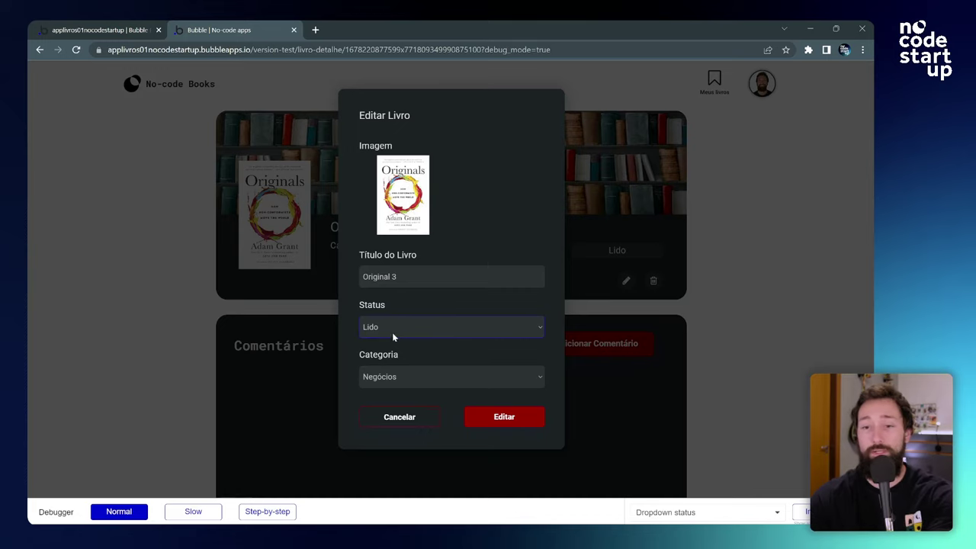
{"action": "left_click", "coordinate": [459, 331]}
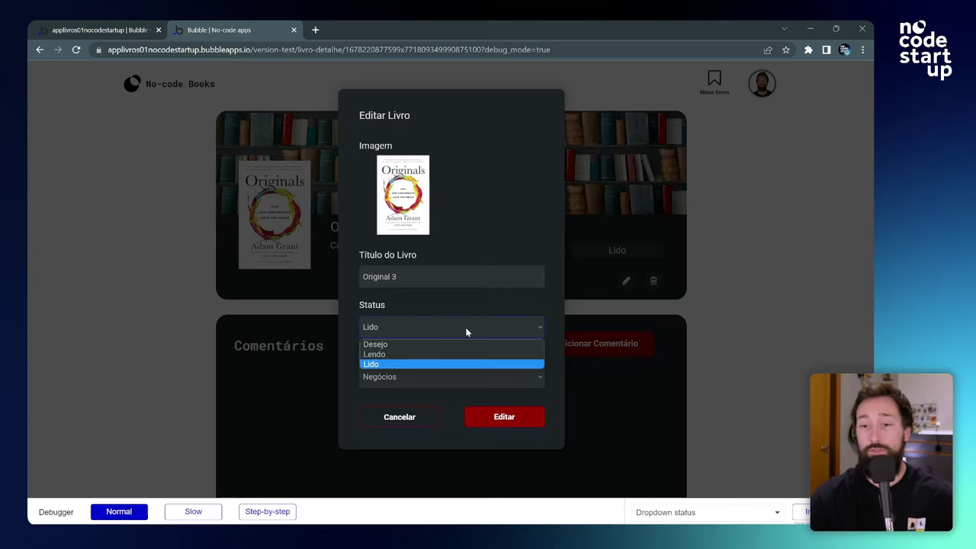
{"action": "left_click", "coordinate": [425, 345]}
{"action": "left_click", "coordinate": [506, 416]}
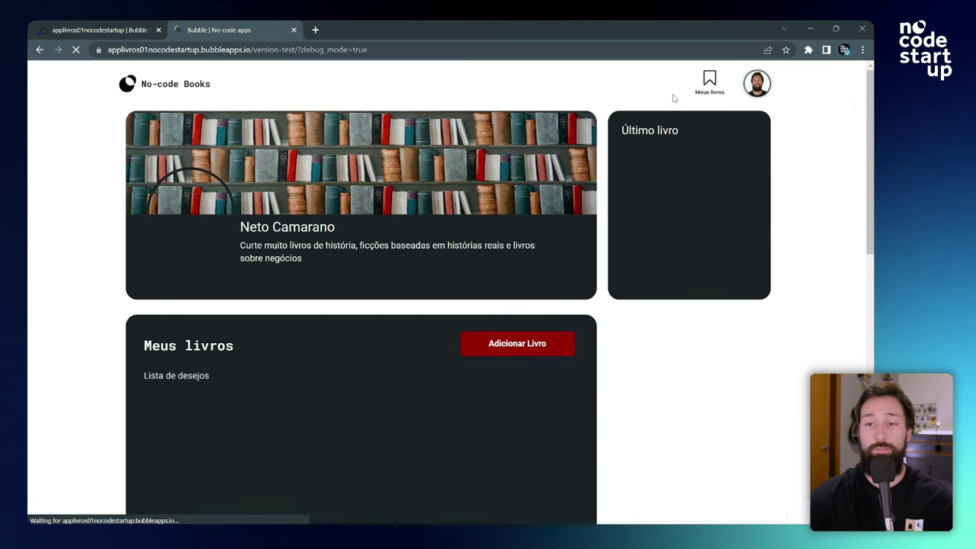
Step: Check the books shown under Lista de desejos, Lendo and Lidos on the preview's home page after the status edit
{"action": "scroll", "coordinate": [372, 146], "scroll_direction": "down", "scroll_amount": 3}
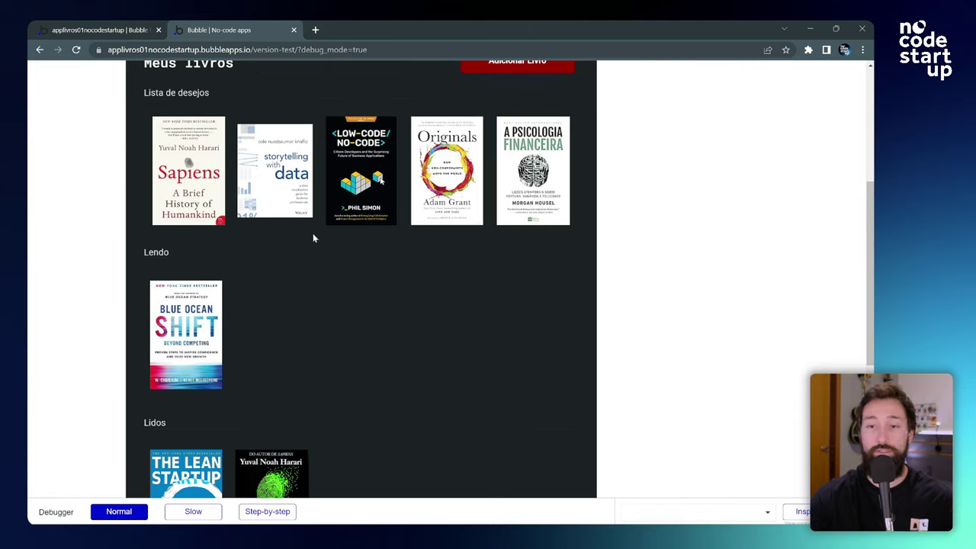
{"action": "scroll", "coordinate": [314, 236], "scroll_direction": "down", "scroll_amount": 2}
{"action": "scroll", "coordinate": [363, 239], "scroll_direction": "up", "scroll_amount": 1}
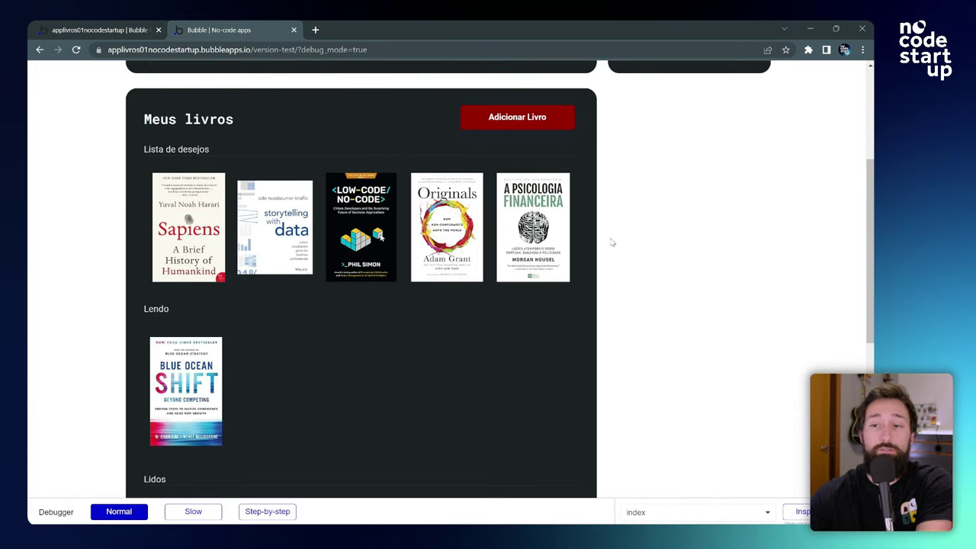
{"action": "scroll", "coordinate": [311, 262], "scroll_direction": "up", "scroll_amount": 2}
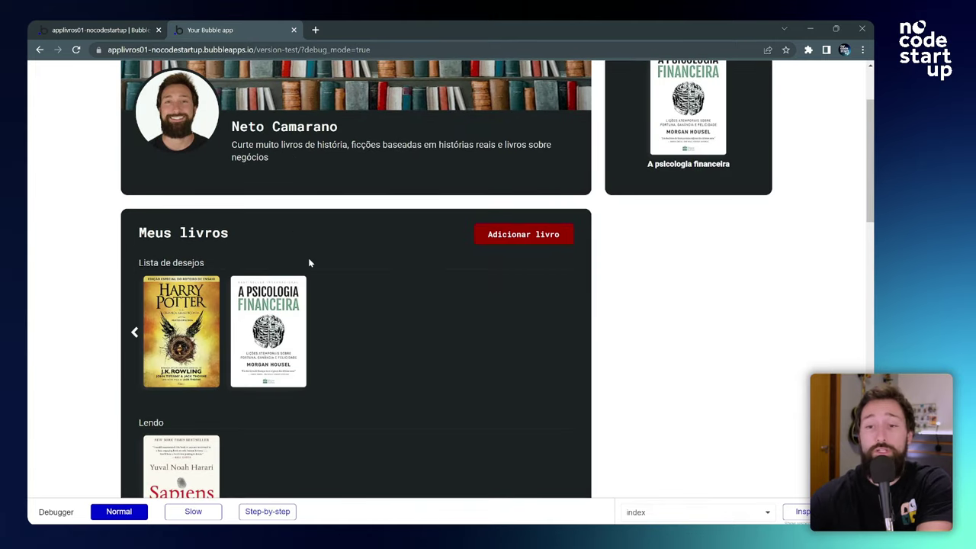
Step: Open the reference app's index page design and examine the left and right chevron icons beside the Lista de desejos repeating group
{"action": "left_click", "coordinate": [82, 28]}
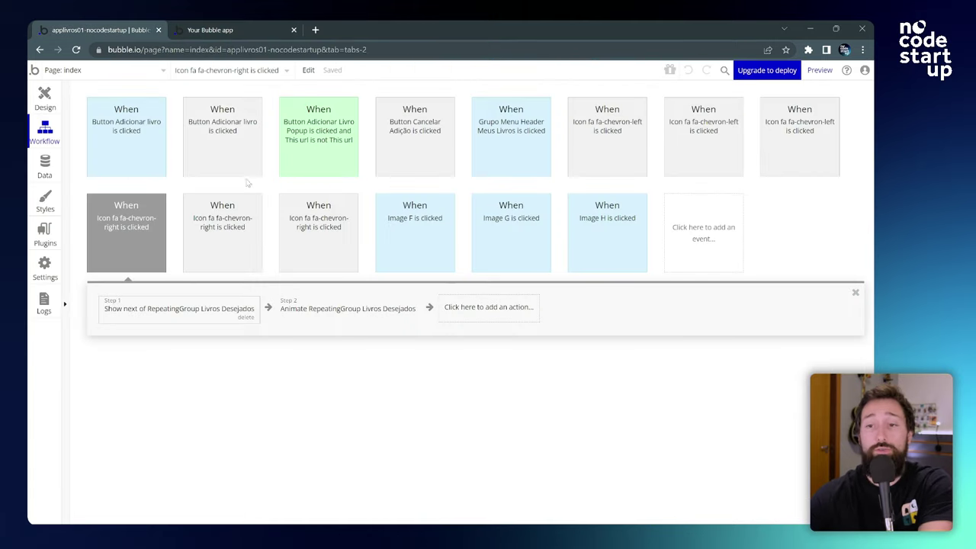
{"action": "left_click", "coordinate": [49, 99]}
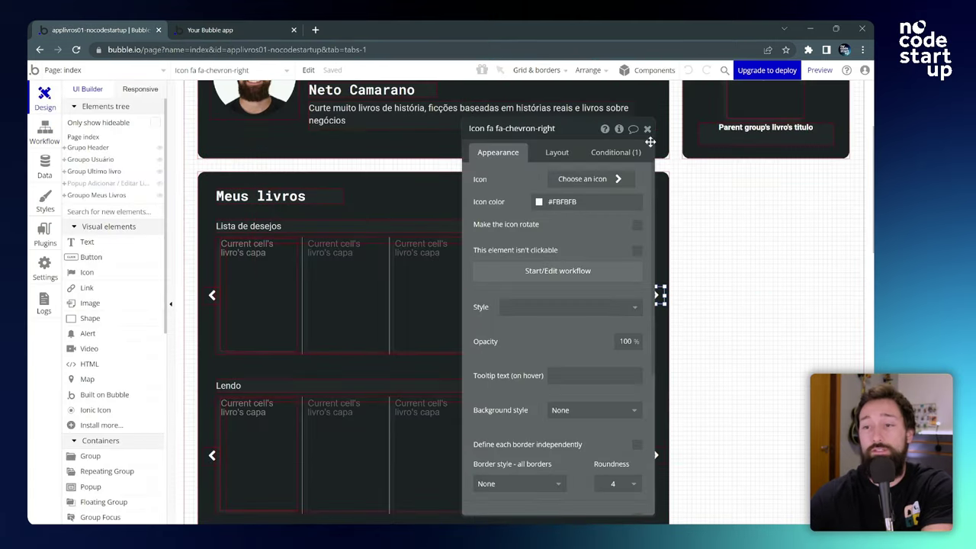
{"action": "left_click", "coordinate": [648, 128]}
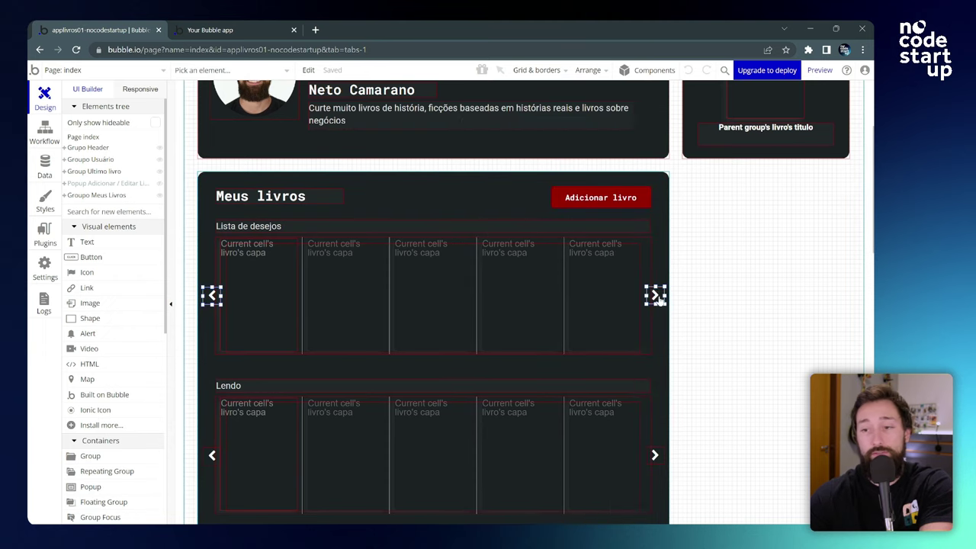
{"action": "scroll", "coordinate": [655, 190], "scroll_direction": "down", "scroll_amount": 2}
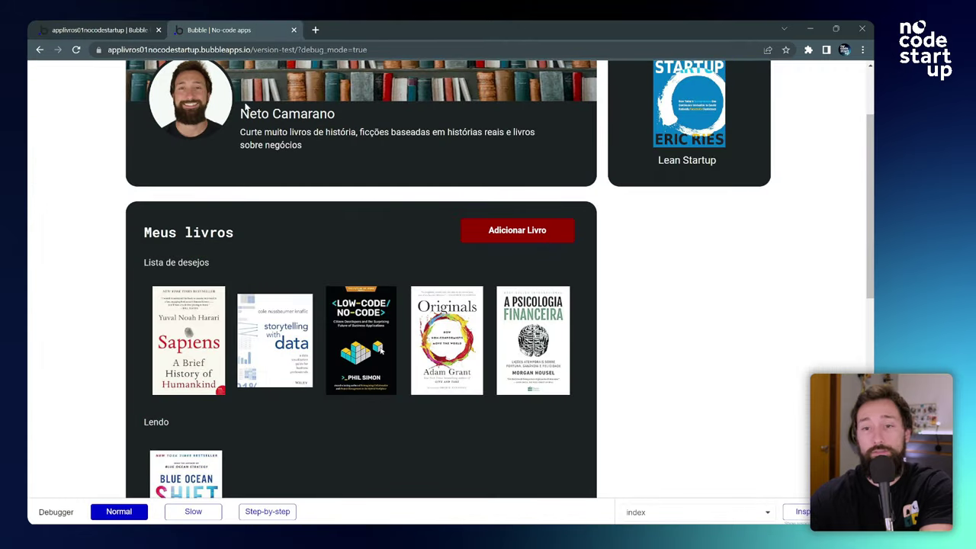
Step: On the working app's index page, place left and right chevron icons in Grupo meus livros at either side of the Lista de desejos repeating group
{"action": "left_click", "coordinate": [105, 25]}
{"action": "left_click", "coordinate": [96, 70]}
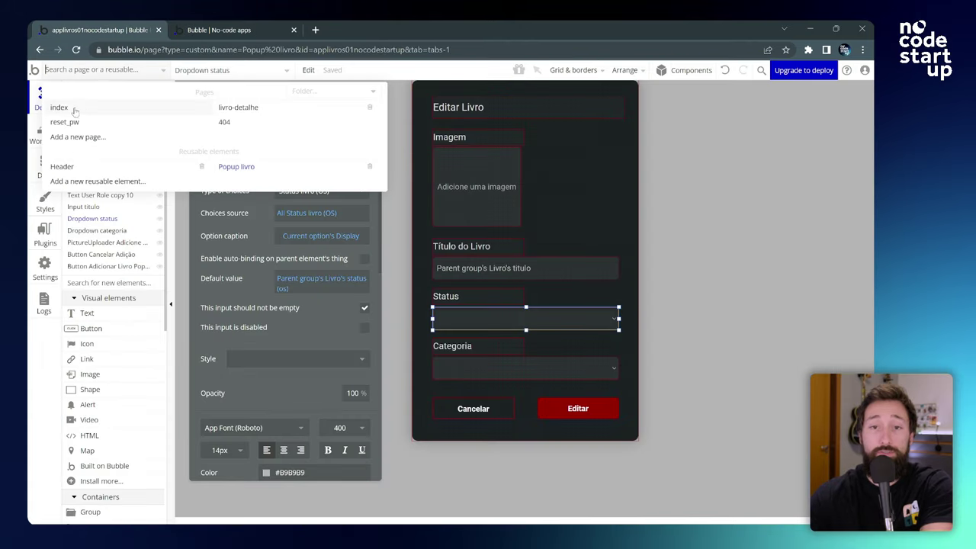
{"action": "left_click", "coordinate": [60, 107]}
{"action": "scroll", "coordinate": [499, 301], "scroll_direction": "down", "scroll_amount": 3}
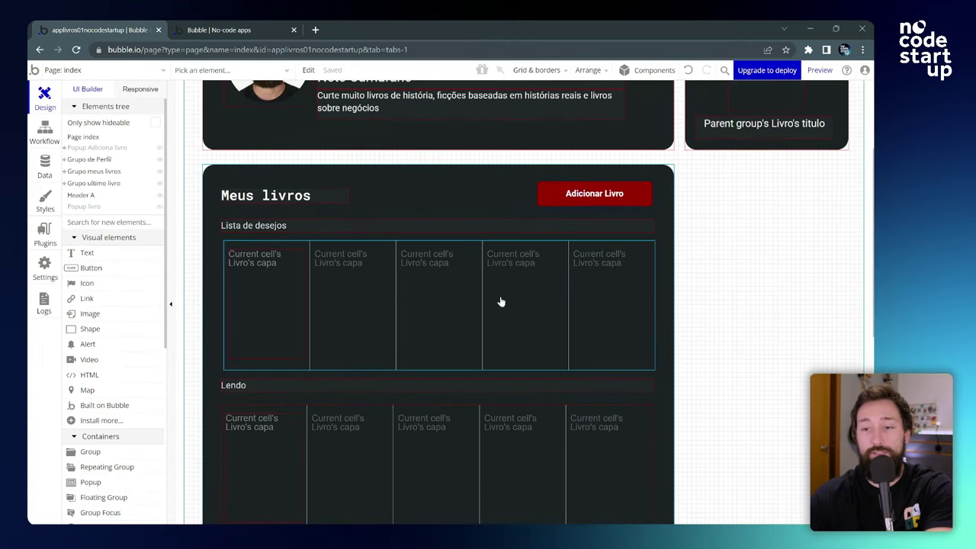
{"action": "left_click", "coordinate": [501, 297]}
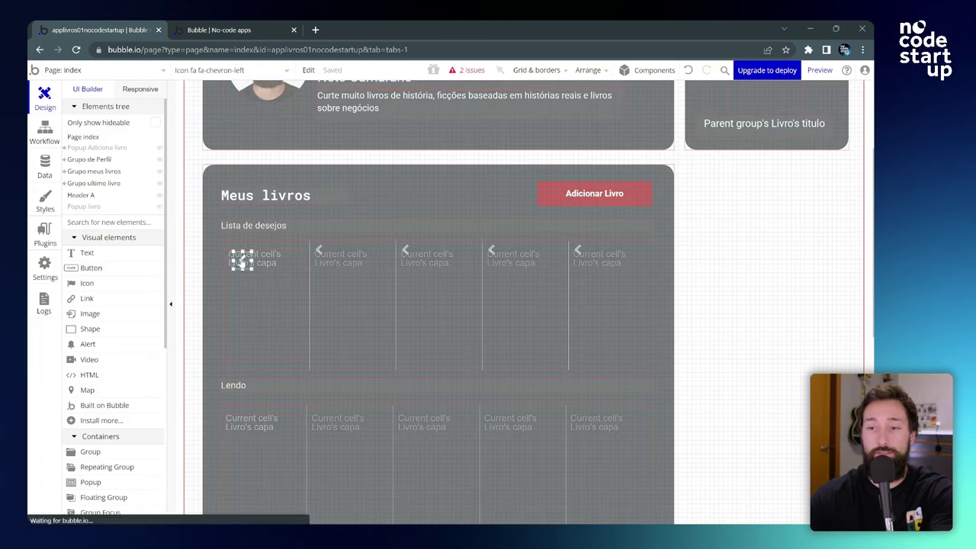
{"action": "left_click_drag", "start_coordinate": [234, 252], "coordinate": [216, 302]}
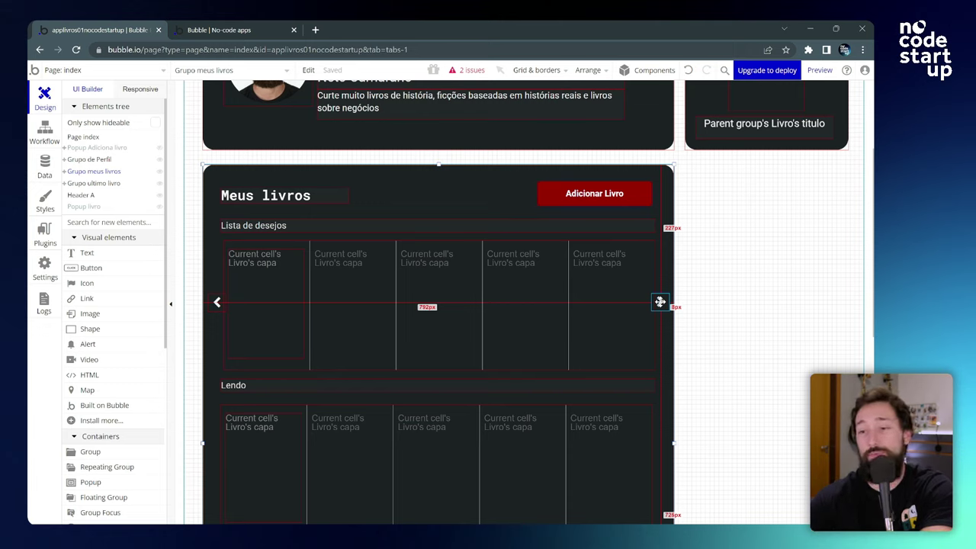
{"action": "key", "text": "ctrl+v"}
{"action": "left_click", "coordinate": [662, 303]}
{"action": "left_click_drag", "start_coordinate": [658, 303], "coordinate": [659, 308]}
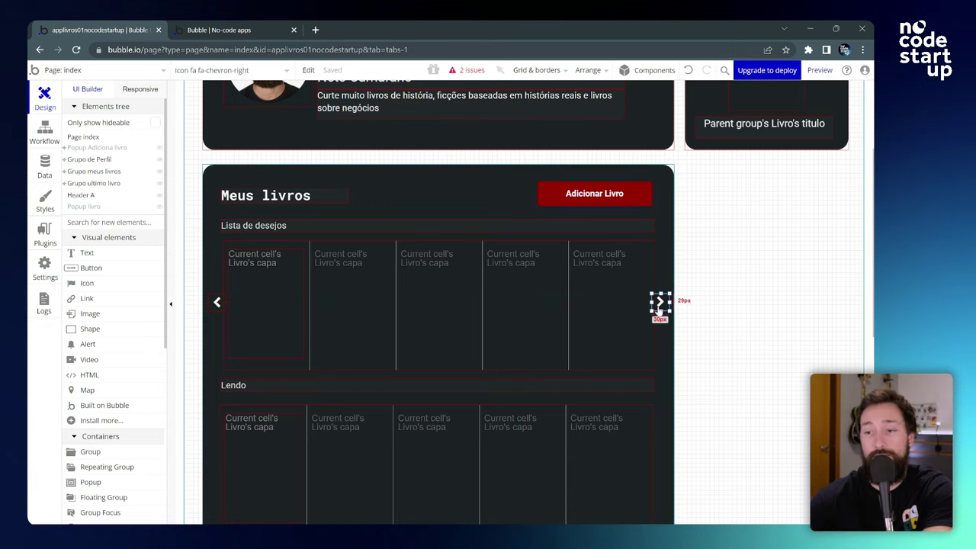
Step: Create a click workflow for the right chevron icon and add a Show next repeating group action to it
{"action": "double_click", "coordinate": [661, 303]}
{"action": "left_click", "coordinate": [107, 245]}
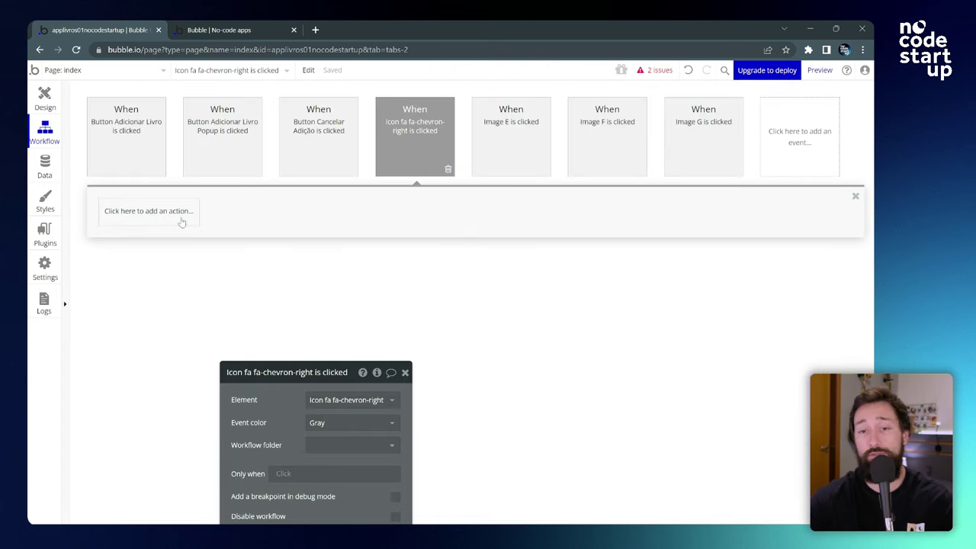
{"action": "left_click", "coordinate": [139, 212]}
{"action": "mouse_move", "coordinate": [145, 368]}
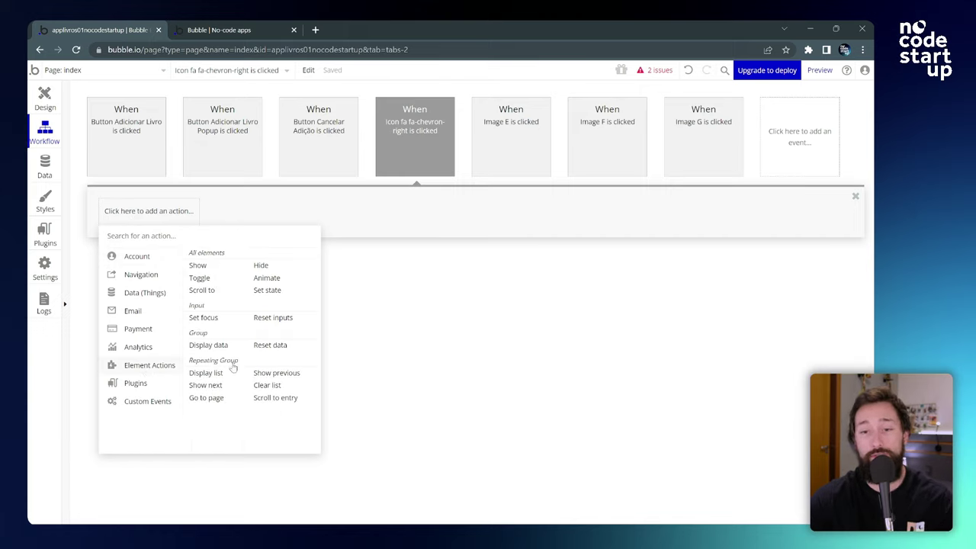
{"action": "mouse_move", "coordinate": [210, 390]}
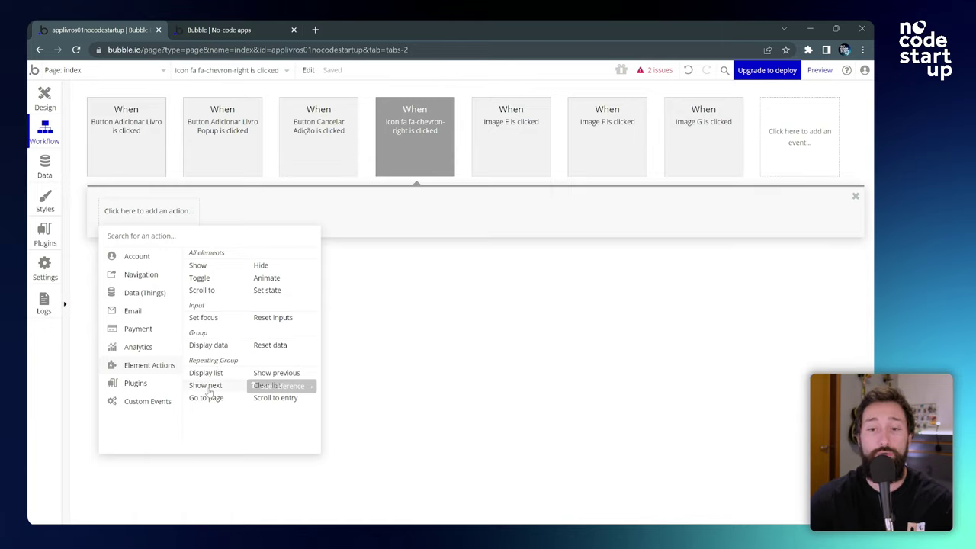
{"action": "left_click", "coordinate": [206, 386]}
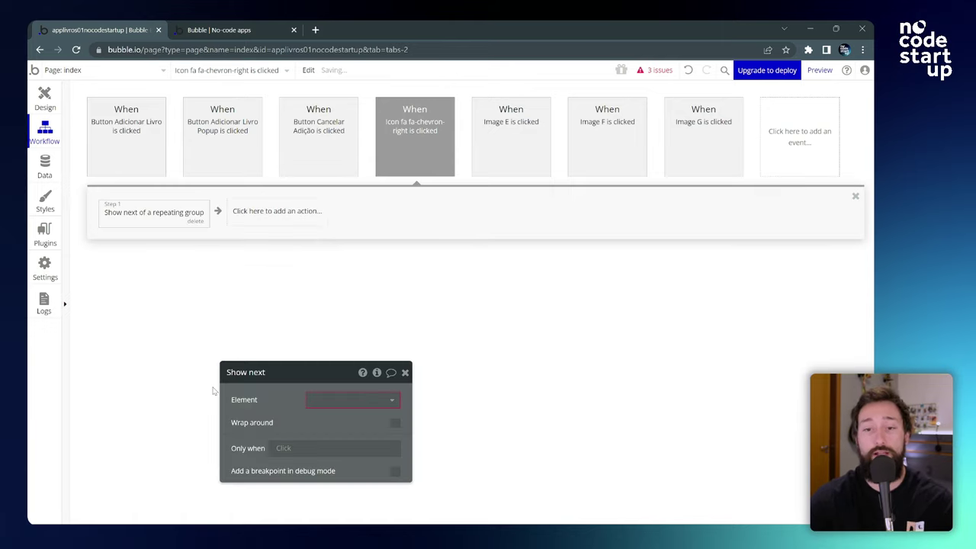
{"action": "left_click", "coordinate": [353, 249]}
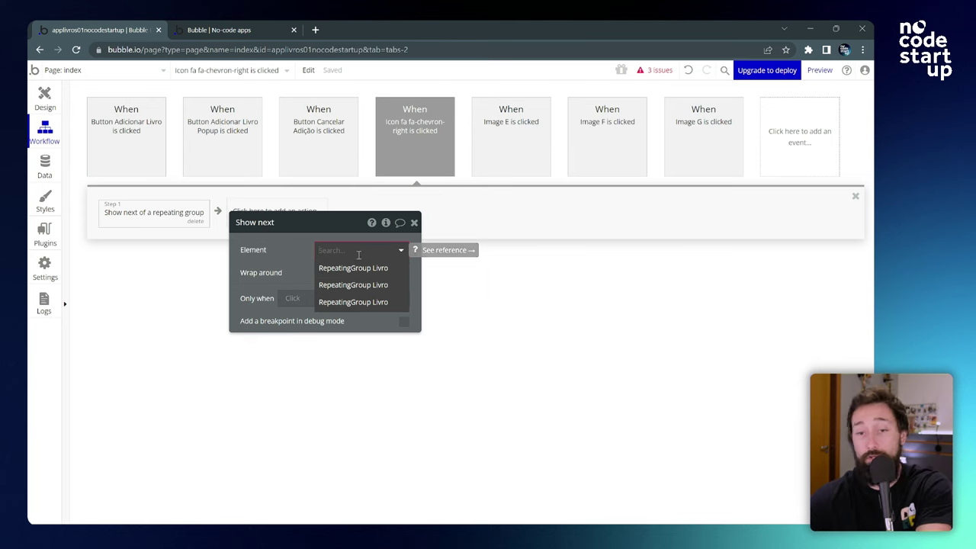
Step: On the index page, rename the Lista de desejos, Lendo and Lidos repeating groups RepeatingGroup Livro desejo, RepeatingGroup Livro lendo and RepeatingGroup Livro lido
{"action": "left_click", "coordinate": [44, 98]}
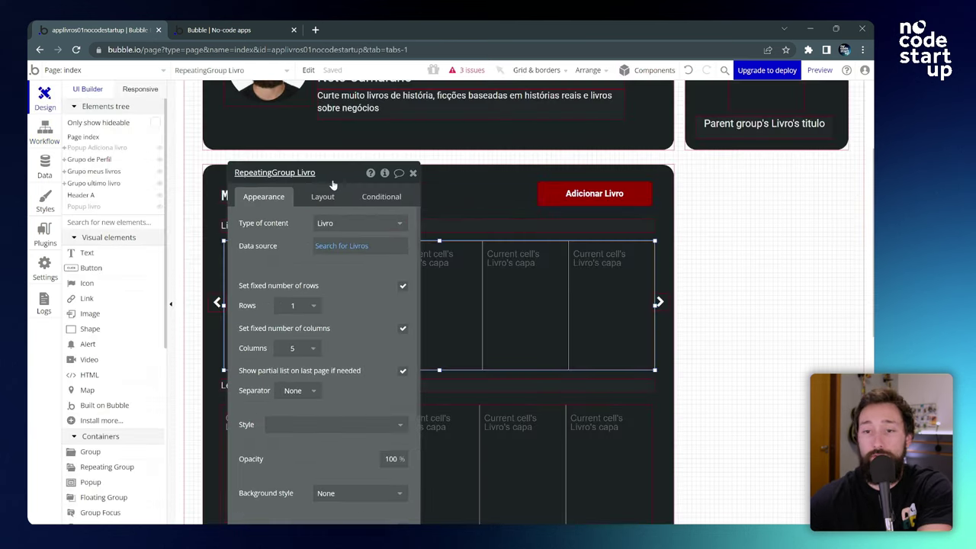
{"action": "left_click", "coordinate": [330, 174]}
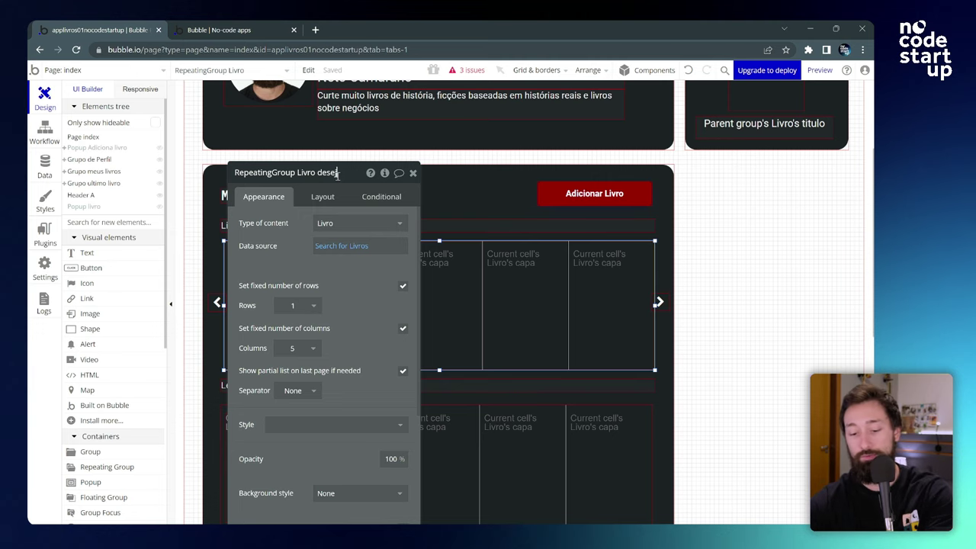
{"action": "type", "text": "dese"}
{"action": "key", "text": "BackSpace"}
{"action": "key", "text": "BackSpace"}
{"action": "key", "text": "BackSpace"}
{"action": "key", "text": "BackSpace"}
{"action": "key", "text": "BackSpace"}
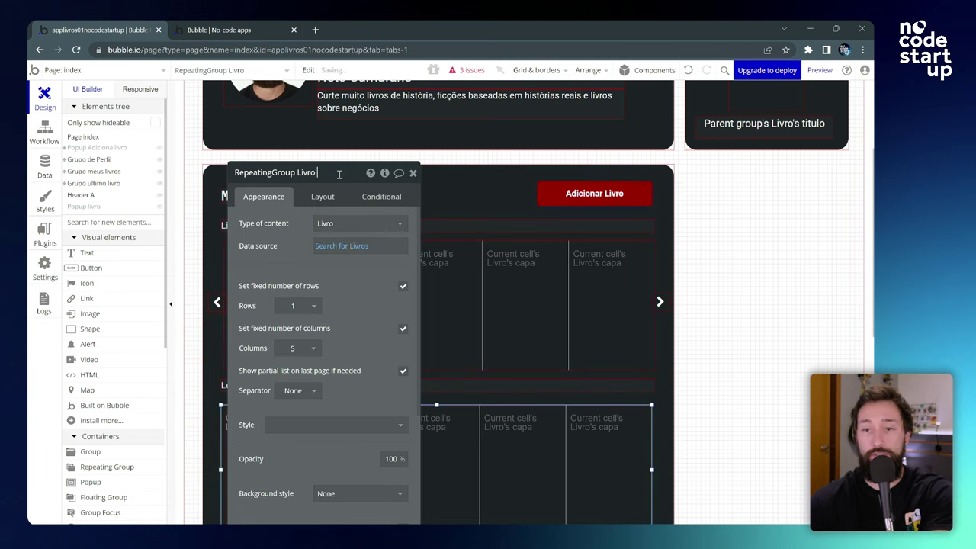
{"action": "scroll", "coordinate": [534, 343], "scroll_direction": "down", "scroll_amount": 3}
{"action": "left_click", "coordinate": [620, 403]}
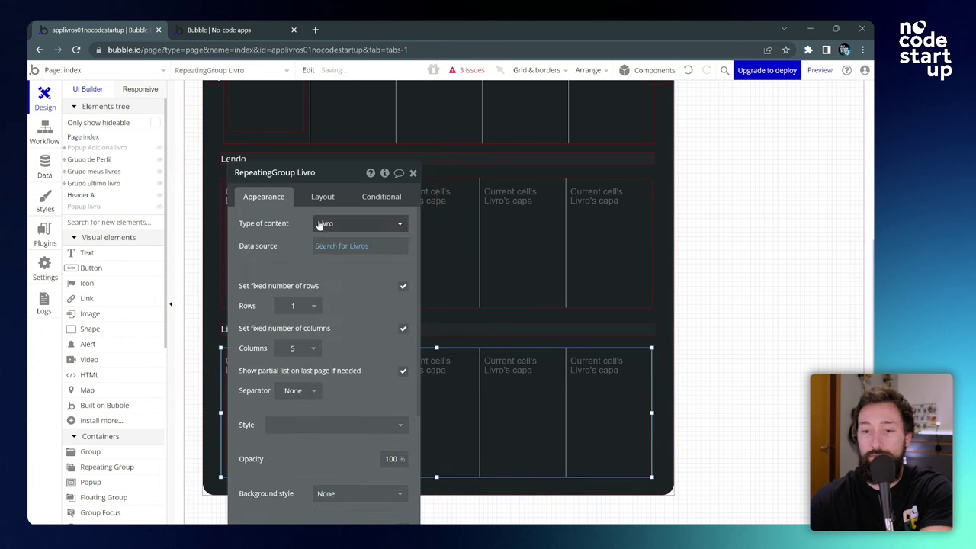
{"action": "left_click", "coordinate": [328, 169]}
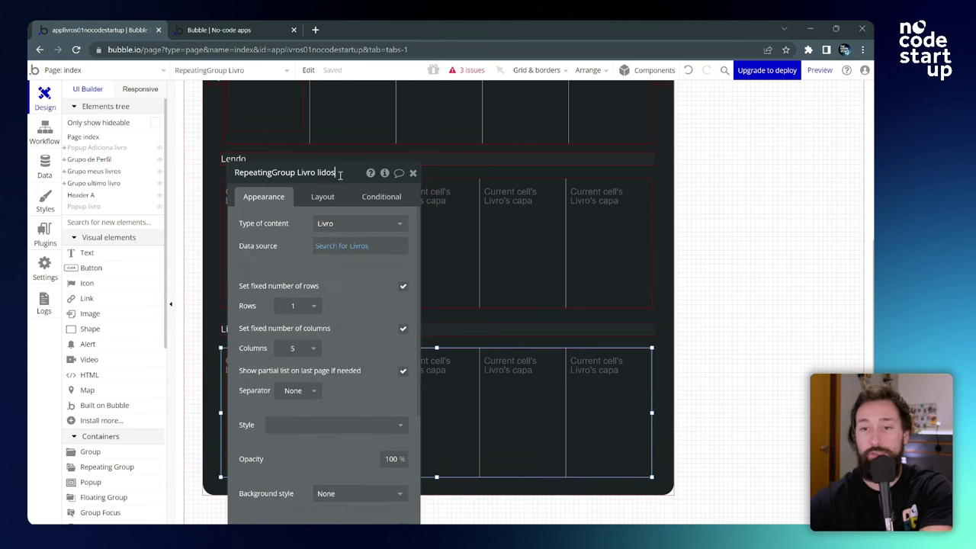
{"action": "left_click", "coordinate": [224, 187]}
Step: Set the element of the right chevron workflow's Show next action to RepeatingGroup Livro desejo
{"action": "left_click", "coordinate": [44, 133]}
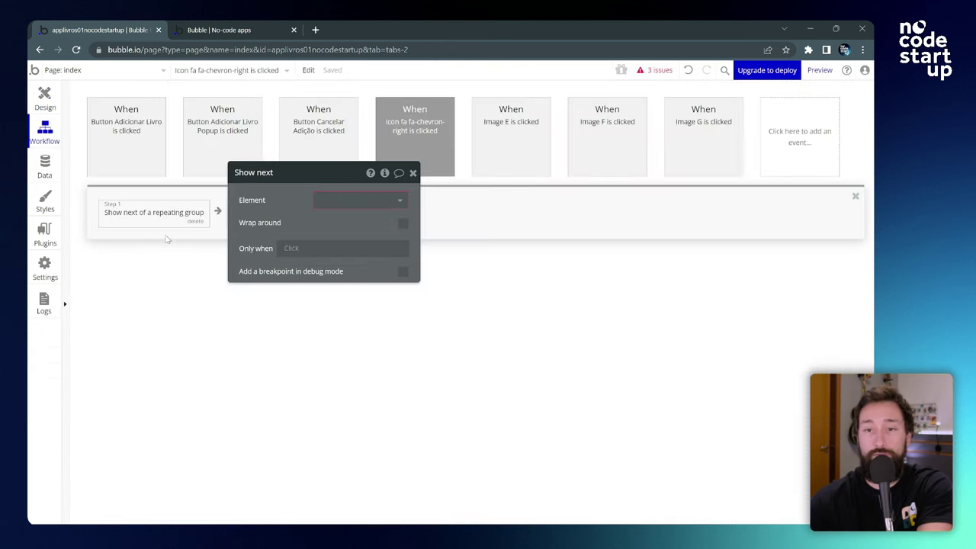
{"action": "left_click_drag", "start_coordinate": [400, 176], "coordinate": [413, 227]}
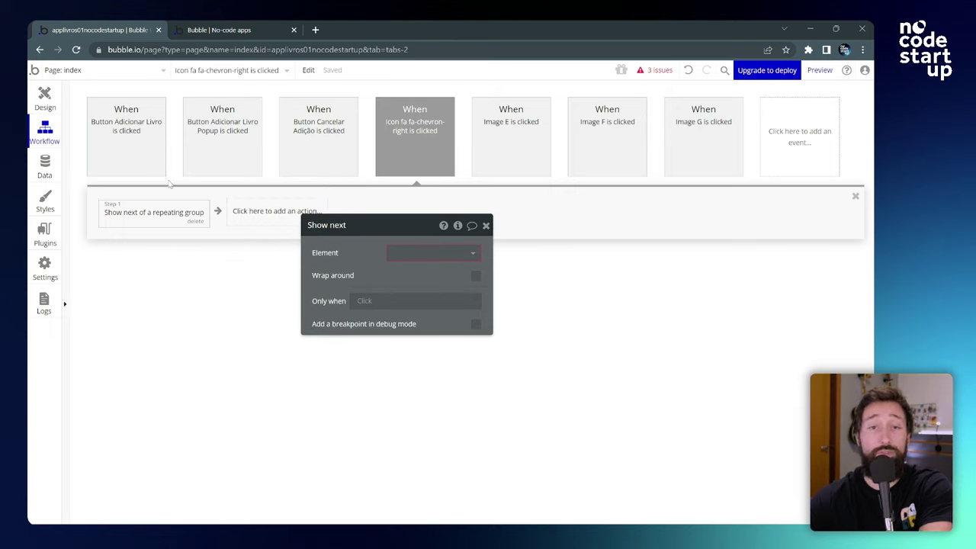
{"action": "left_click", "coordinate": [440, 256]}
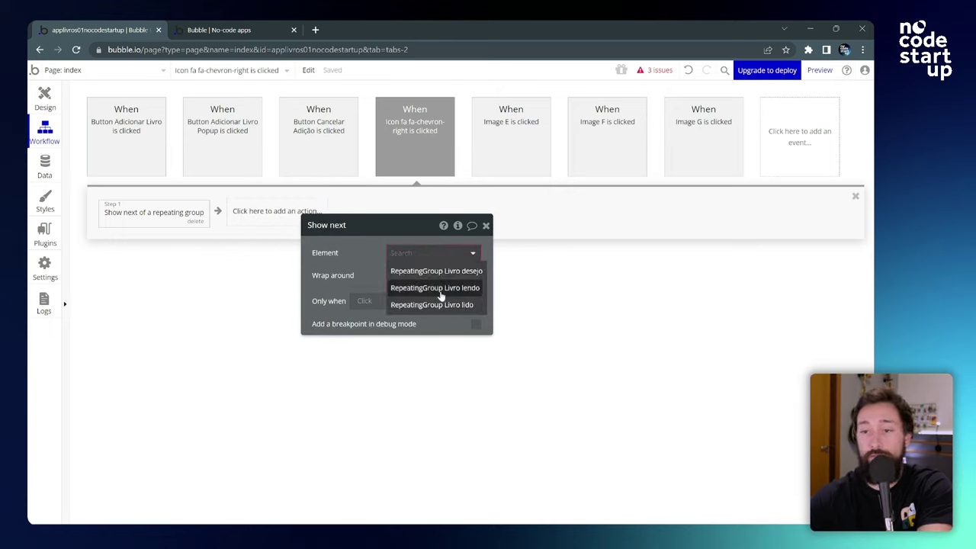
{"action": "left_click", "coordinate": [436, 271]}
{"action": "left_click", "coordinate": [486, 226]}
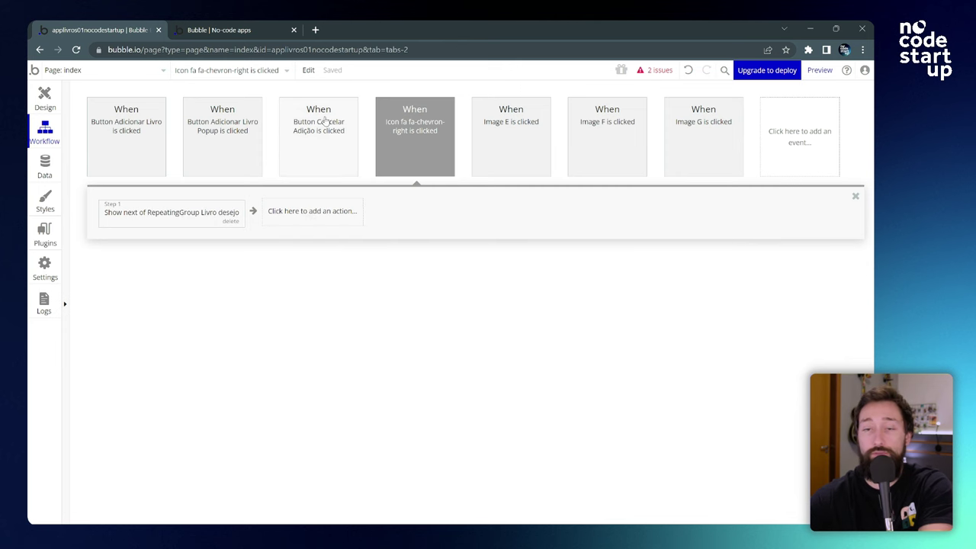
Step: Reload the working app's preview and test the right chevron beside Lista de desejos
{"action": "left_click", "coordinate": [219, 29]}
{"action": "key", "text": "F5"}
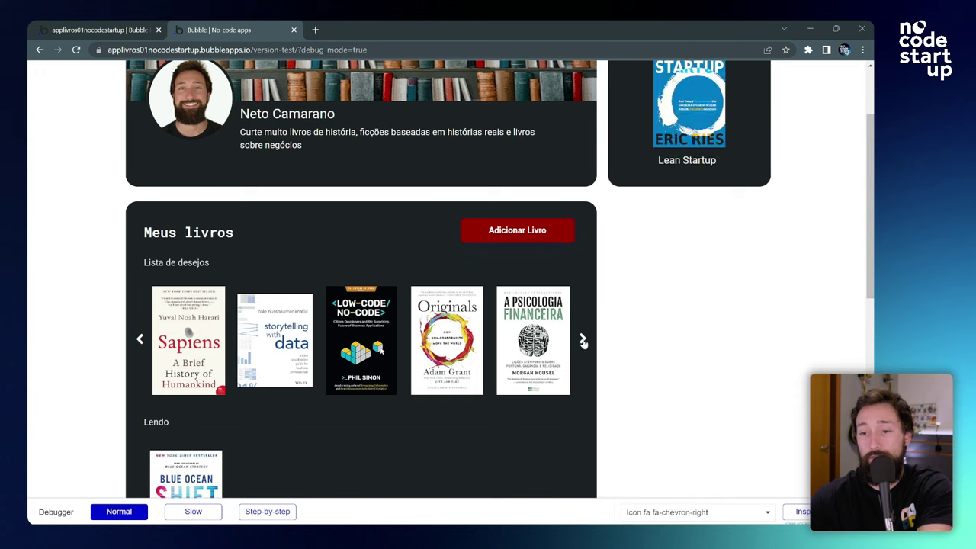
{"action": "left_click", "coordinate": [585, 340]}
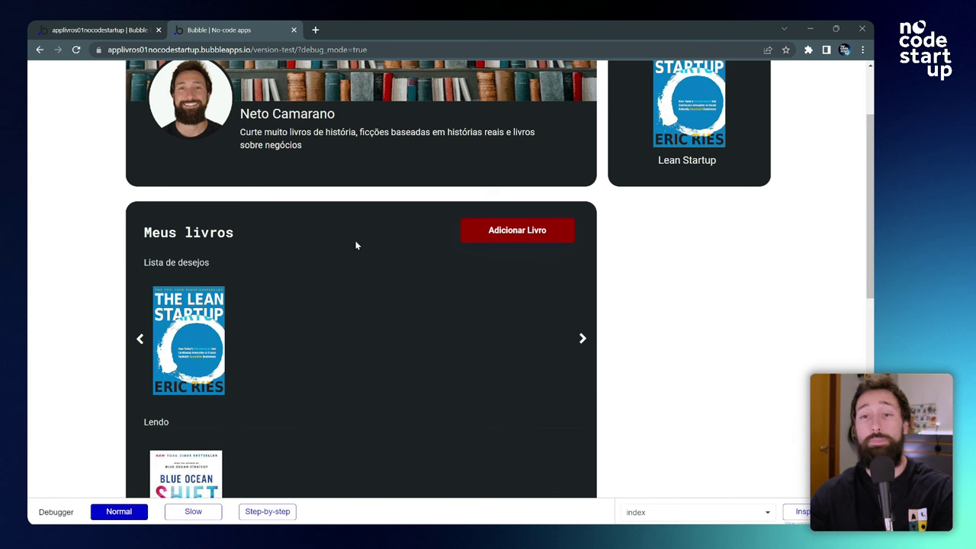
Step: Switch to the reference app's preview and page Lista de desejos forward and back to examine its chevrons and transitions
{"action": "key", "text": "alt+Tab"}
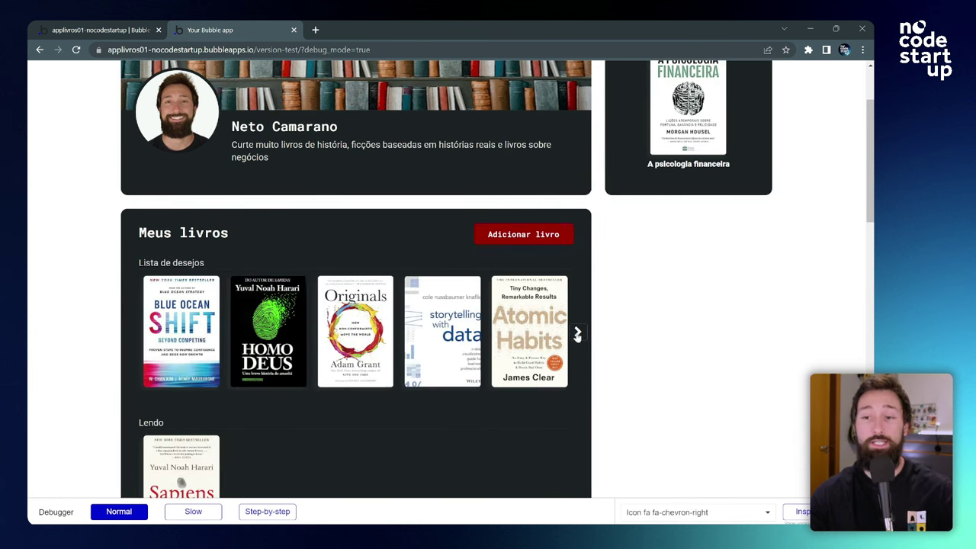
{"action": "left_click", "coordinate": [578, 334]}
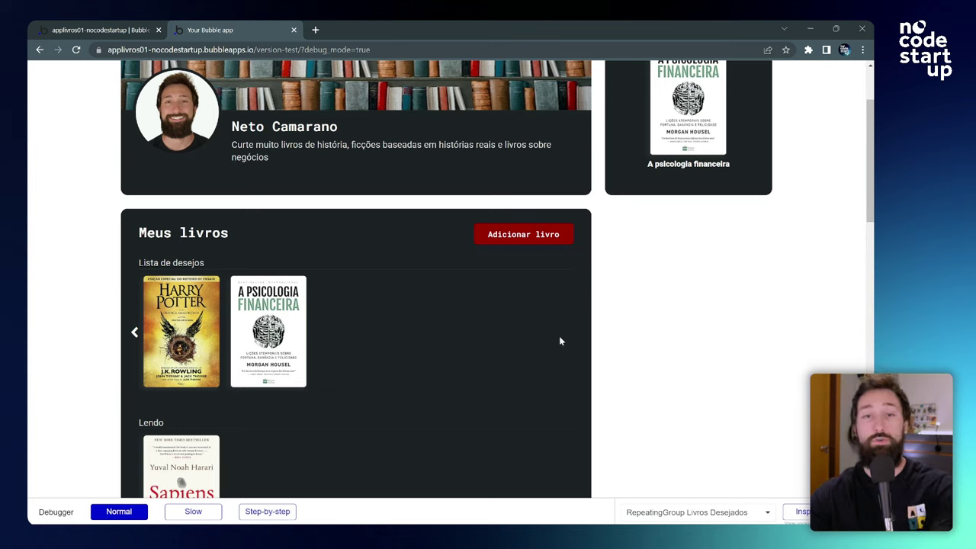
{"action": "left_click", "coordinate": [135, 334]}
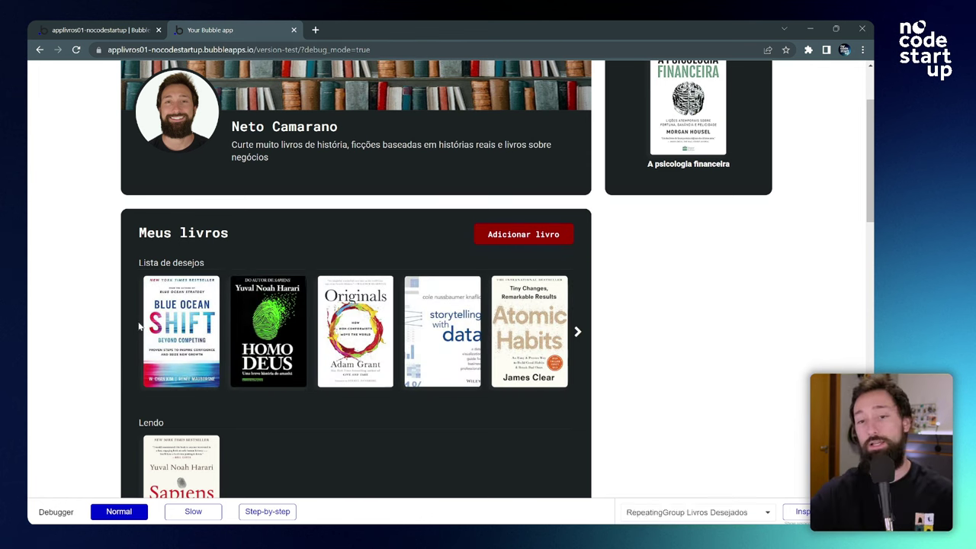
{"action": "left_click", "coordinate": [578, 332]}
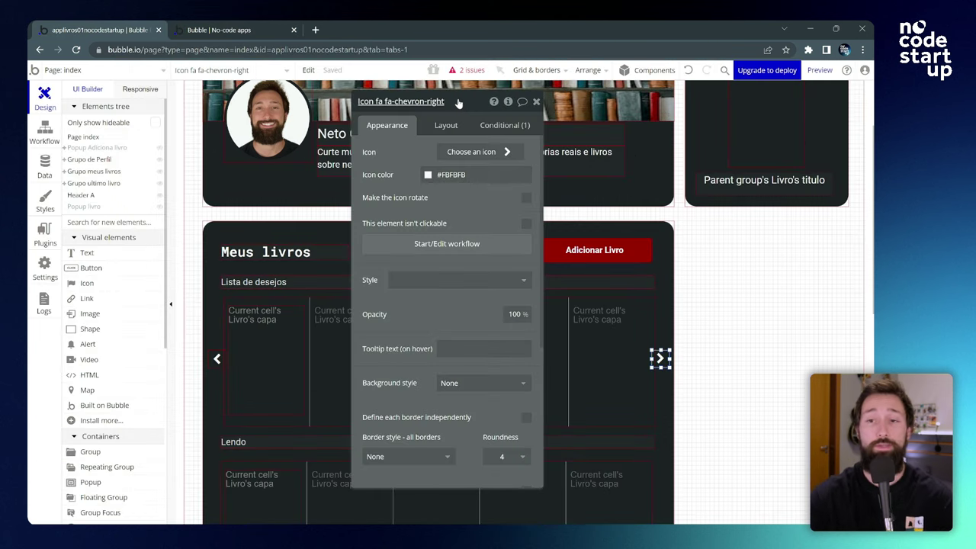
Step: Open the right chevron icon's workflow in the working app and add an Animate element action after Show next
{"action": "left_click", "coordinate": [537, 102]}
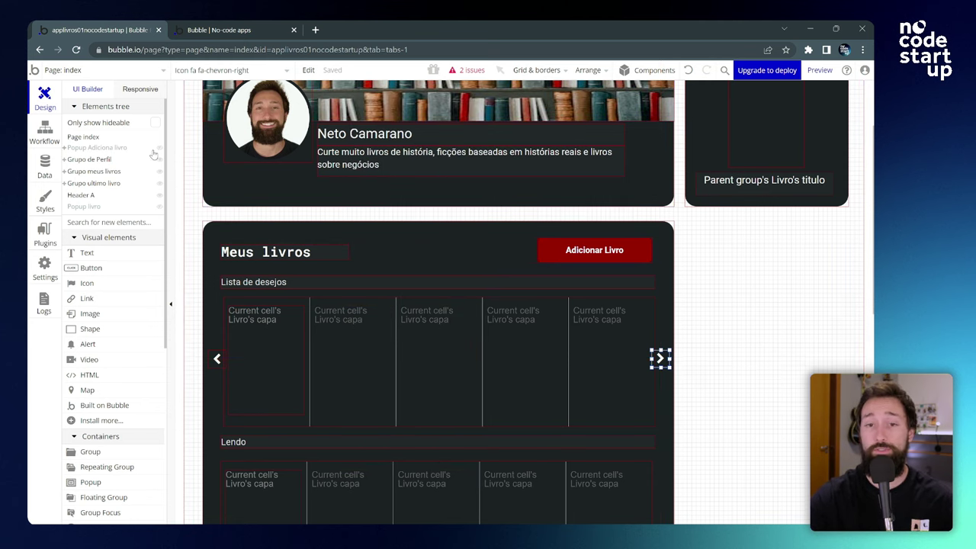
{"action": "double_click", "coordinate": [660, 358]}
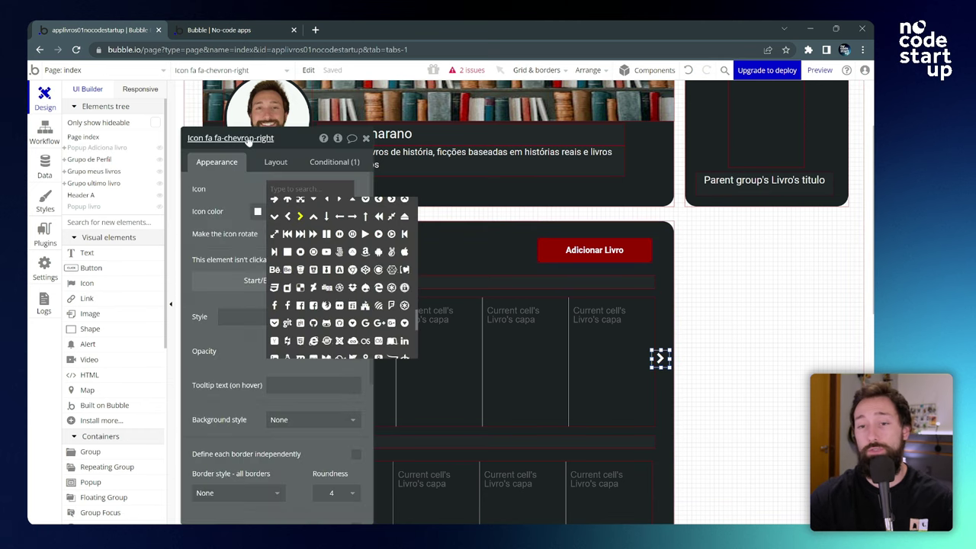
{"action": "left_click_drag", "start_coordinate": [303, 145], "coordinate": [284, 108]}
{"action": "left_click", "coordinate": [238, 247]}
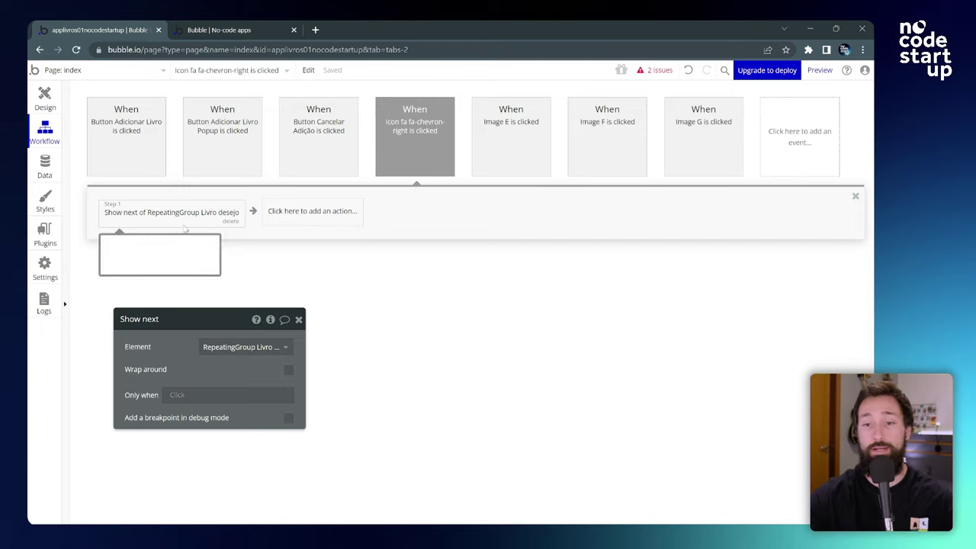
{"action": "left_click", "coordinate": [299, 213]}
{"action": "mouse_move", "coordinate": [306, 368]}
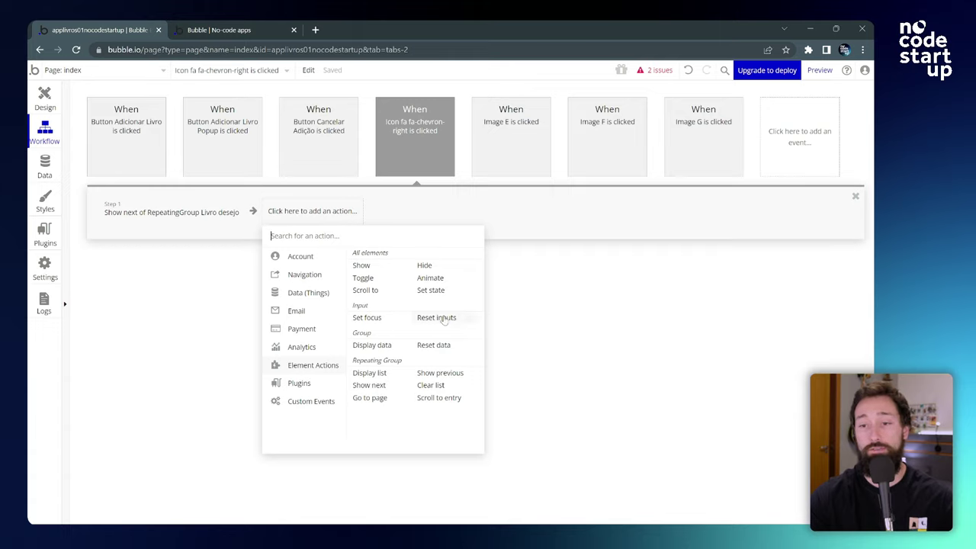
{"action": "left_click", "coordinate": [430, 279]}
{"action": "left_click_drag", "start_coordinate": [217, 329], "coordinate": [479, 262]}
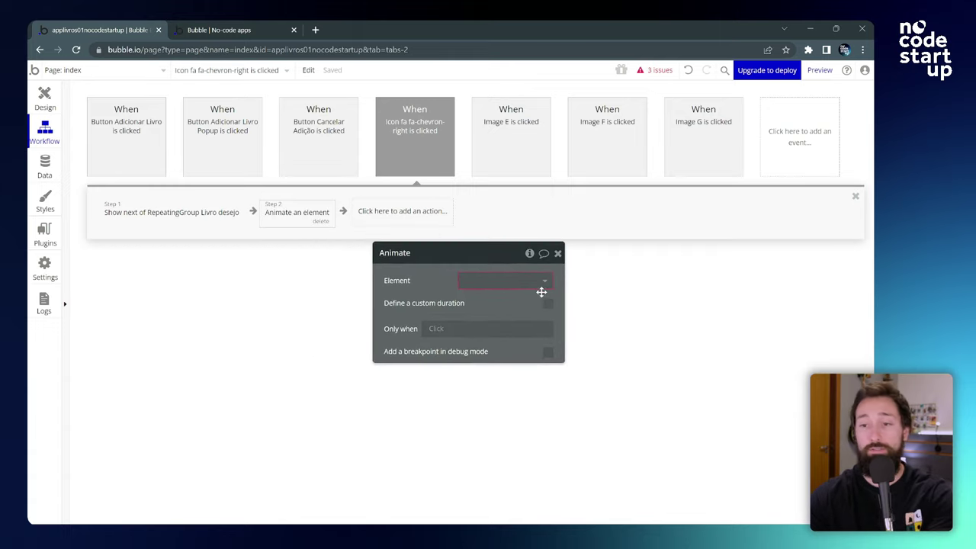
Step: Set the Animate action to apply Transition SlideLeftIn to RepeatingGroup Livro desejo
{"action": "left_click", "coordinate": [522, 283]}
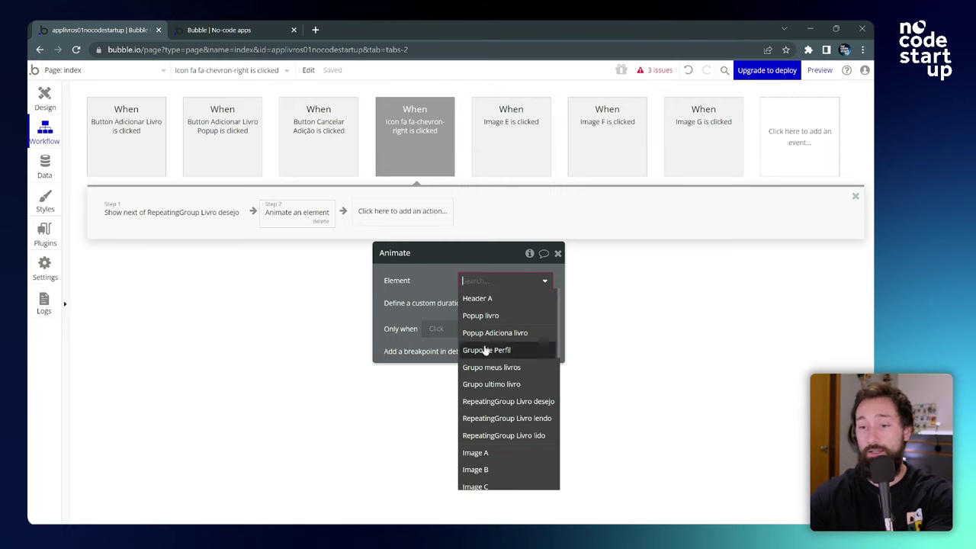
{"action": "left_click", "coordinate": [532, 404]}
{"action": "left_click", "coordinate": [506, 303]}
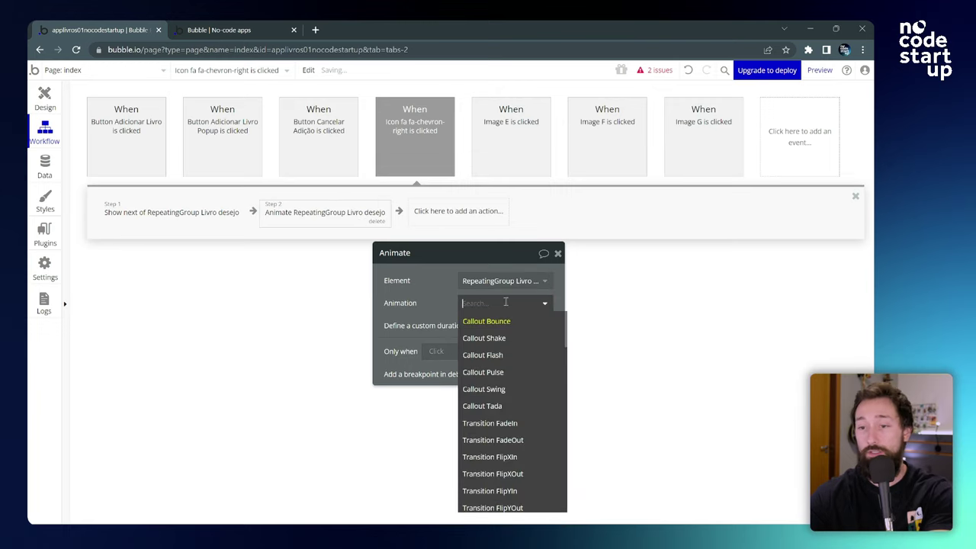
{"action": "scroll", "coordinate": [508, 335], "scroll_direction": "down", "scroll_amount": 5}
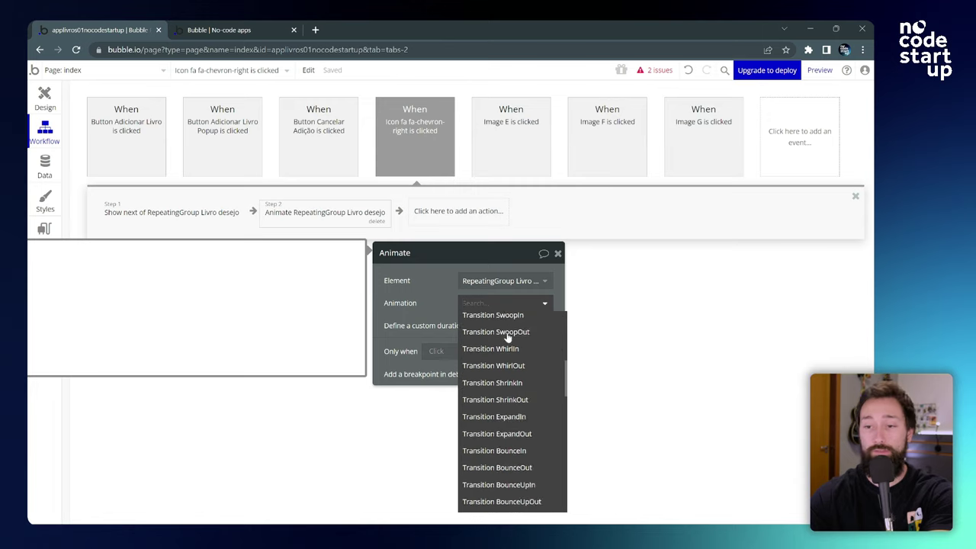
{"action": "scroll", "coordinate": [508, 337], "scroll_direction": "down", "scroll_amount": 5}
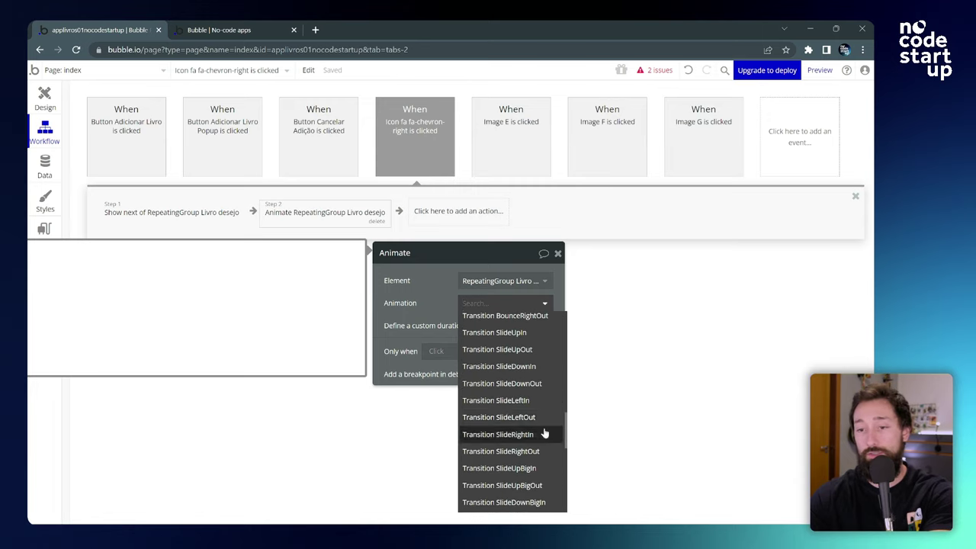
{"action": "left_click", "coordinate": [533, 401]}
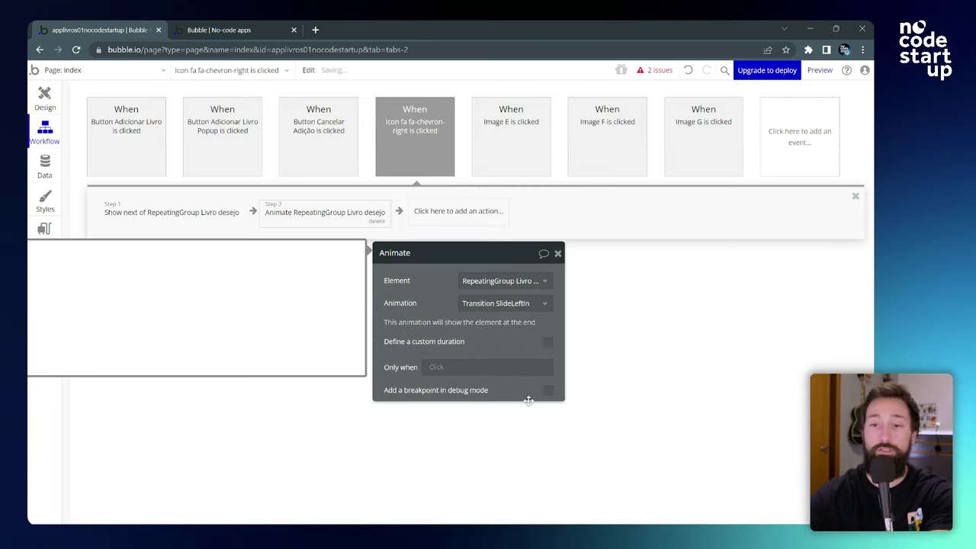
Step: Create a click workflow for the left chevron icon with a Show previous action on RepeatingGroup Livro desejo
{"action": "left_click", "coordinate": [45, 99]}
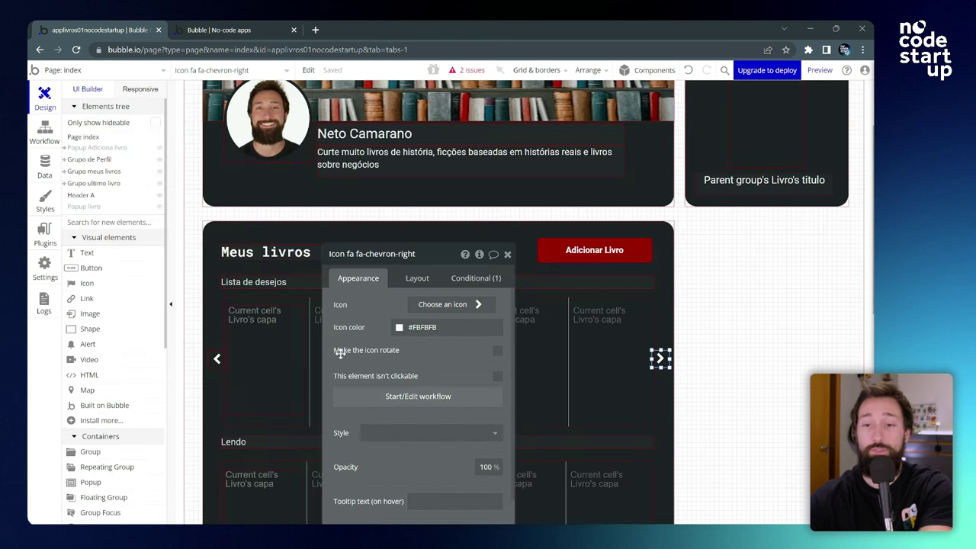
{"action": "left_click", "coordinate": [217, 359]}
{"action": "left_click", "coordinate": [421, 273]}
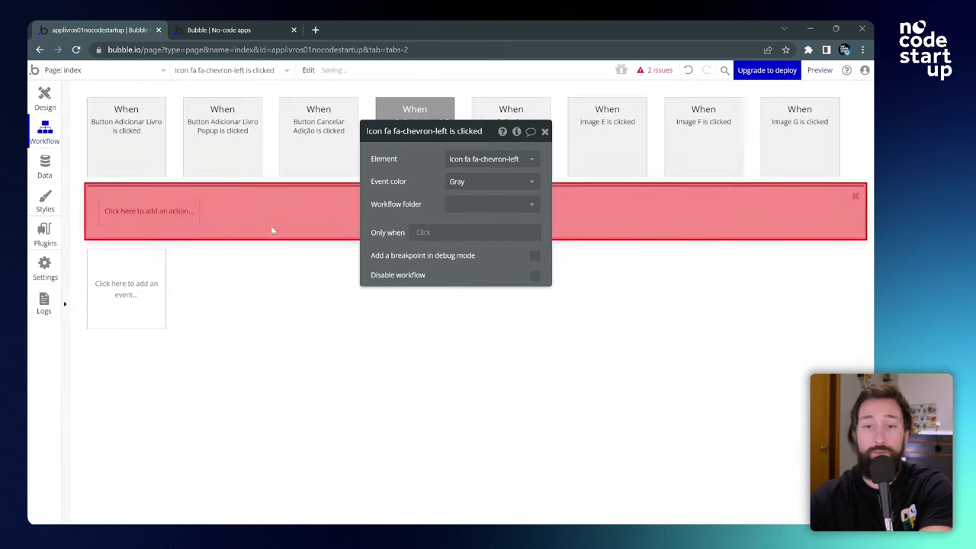
{"action": "left_click", "coordinate": [149, 211]}
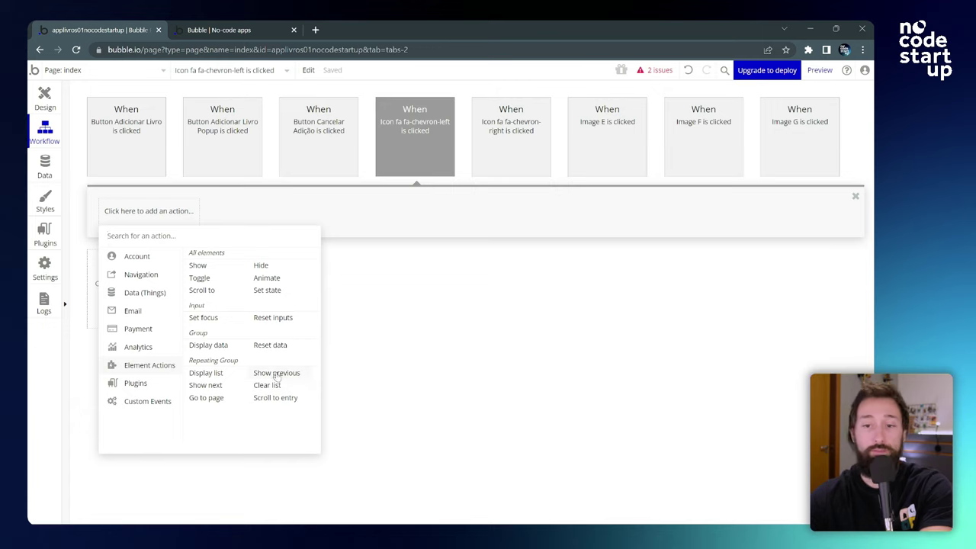
{"action": "left_click", "coordinate": [286, 376]}
{"action": "left_click", "coordinate": [486, 161]}
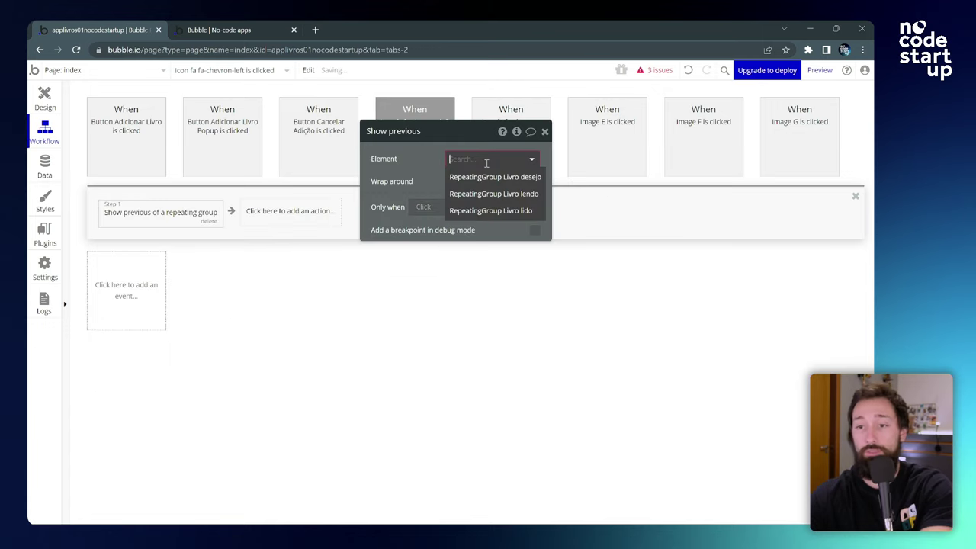
{"action": "left_click", "coordinate": [495, 177]}
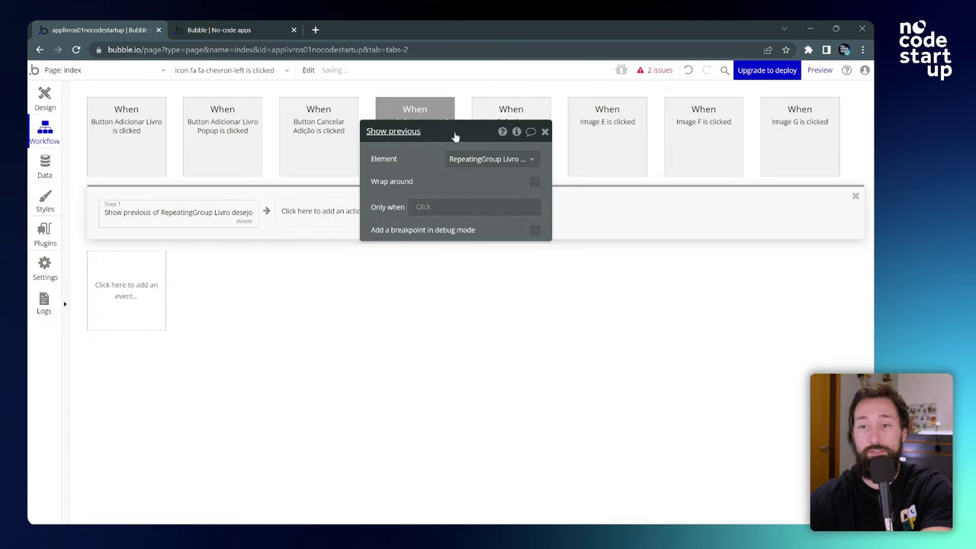
Step: Add an Animate action for RepeatingGroup Livro desejo after Show previous in the left chevron's workflow
{"action": "left_click_drag", "start_coordinate": [453, 135], "coordinate": [259, 265]}
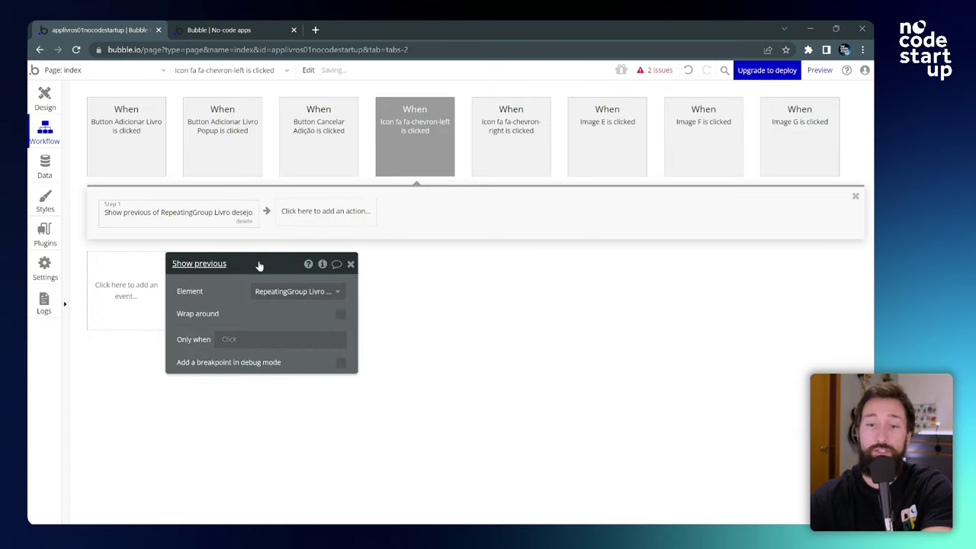
{"action": "left_click", "coordinate": [284, 216]}
{"action": "mouse_move", "coordinate": [328, 366]}
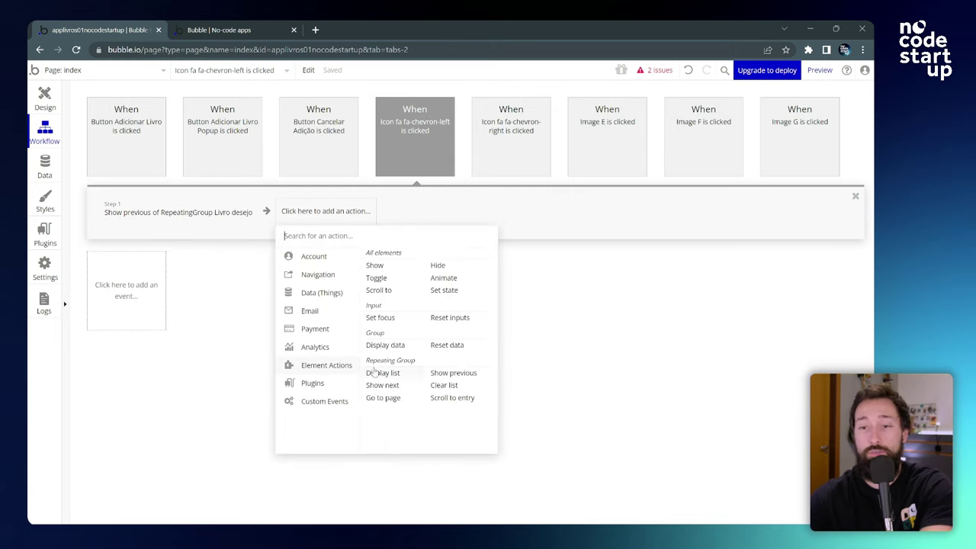
{"action": "left_click", "coordinate": [449, 283]}
{"action": "left_click", "coordinate": [277, 294]}
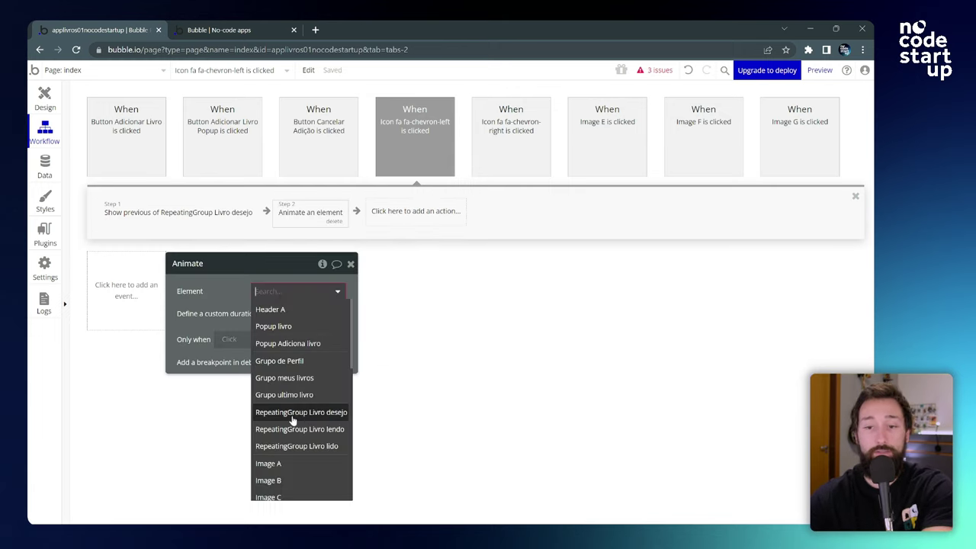
{"action": "left_click", "coordinate": [292, 420]}
Step: Set the left chevron's Animate action to Transition SlideRightIn and close its properties
{"action": "left_click", "coordinate": [320, 316]}
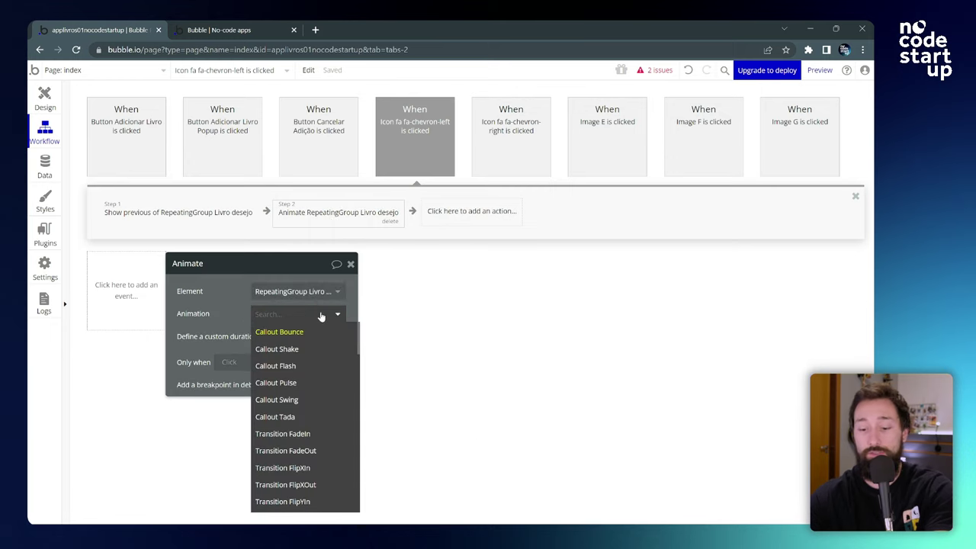
{"action": "scroll", "coordinate": [311, 351], "scroll_direction": "down", "scroll_amount": 10}
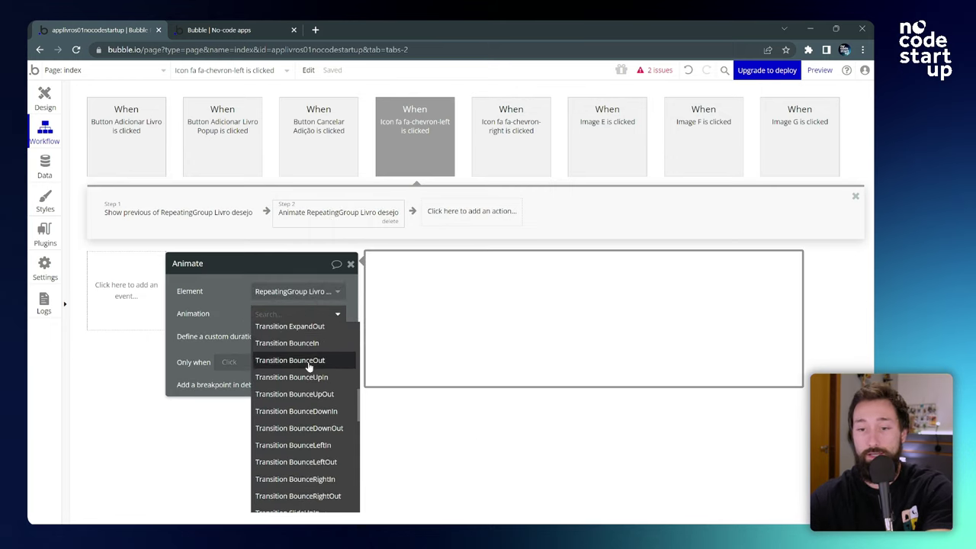
{"action": "left_click", "coordinate": [303, 389]}
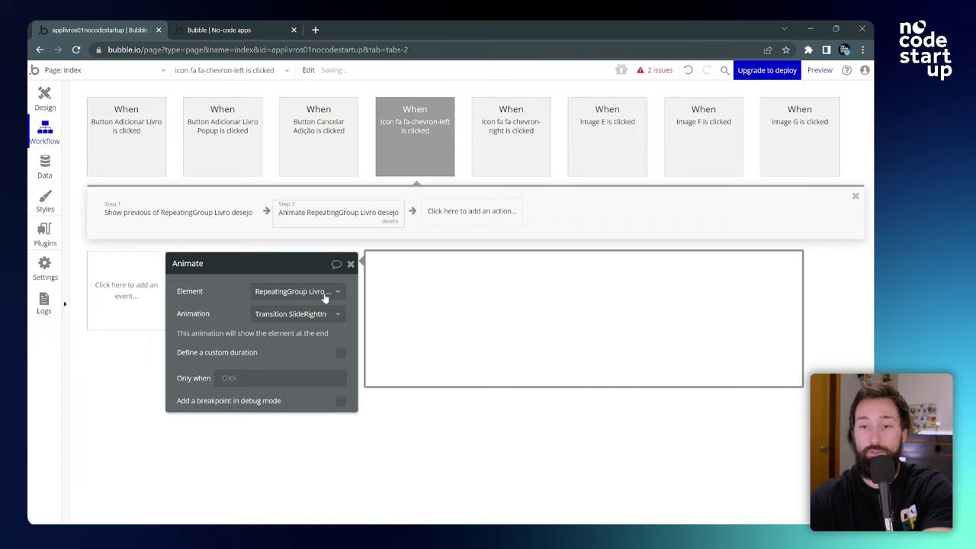
{"action": "left_click", "coordinate": [351, 264]}
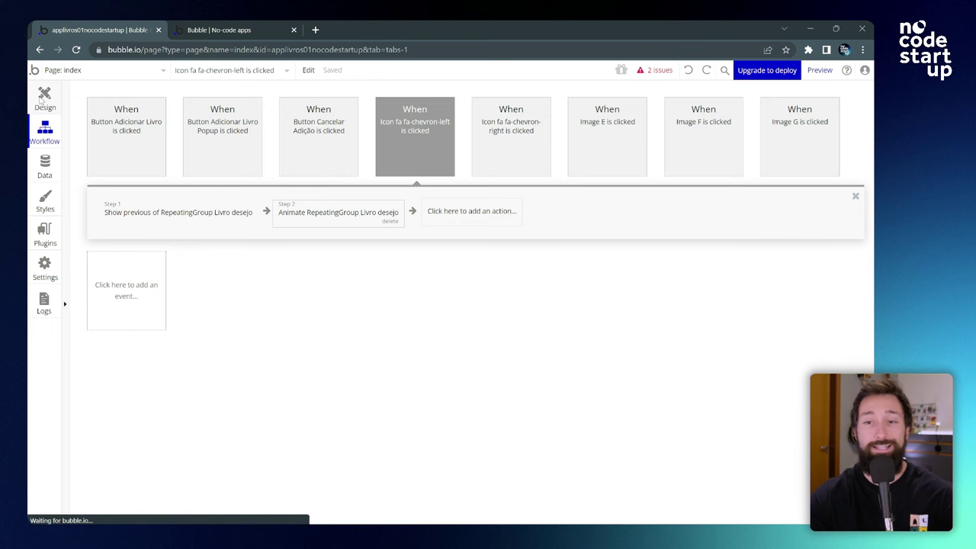
Step: Return to the page design and remove the existing condition from the right chevron icon beside Lista de desejos
{"action": "left_click", "coordinate": [43, 97]}
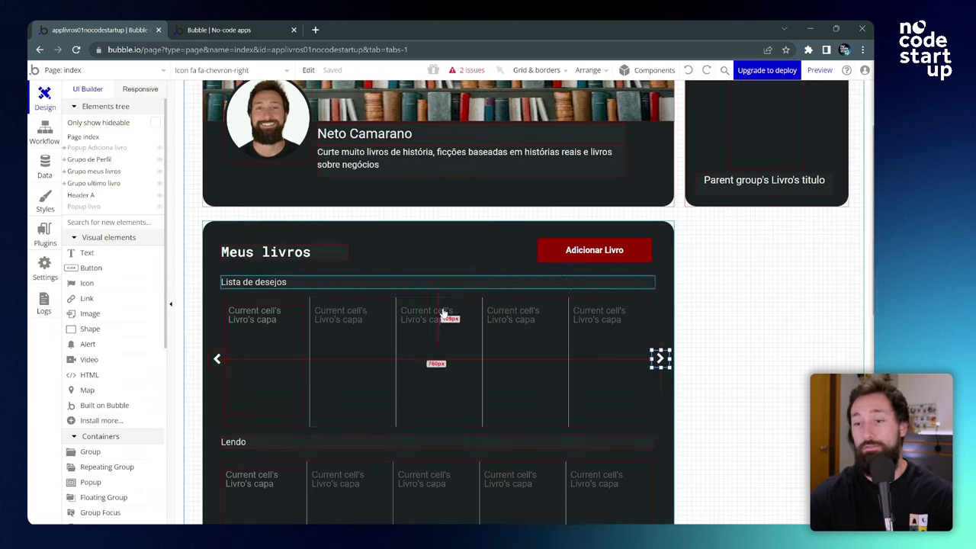
{"action": "double_click", "coordinate": [660, 359]}
{"action": "left_click_drag", "start_coordinate": [582, 149], "coordinate": [438, 134]}
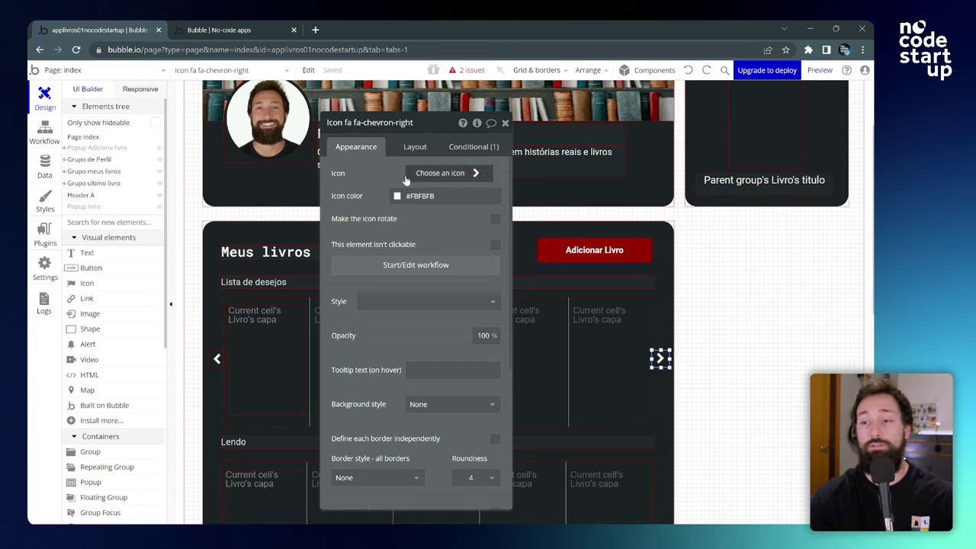
{"action": "left_click", "coordinate": [460, 148]}
{"action": "left_click_drag", "start_coordinate": [399, 165], "coordinate": [327, 184]}
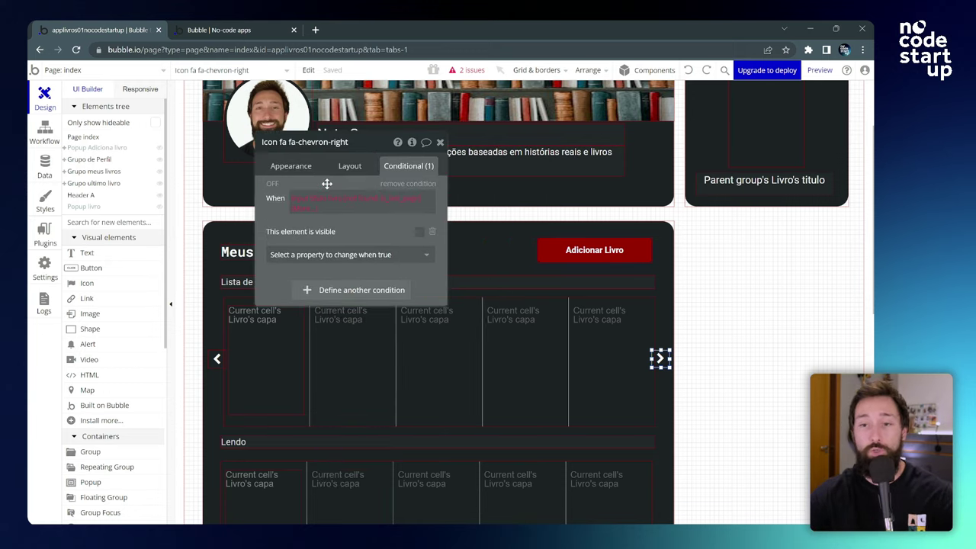
{"action": "left_click", "coordinate": [408, 183]}
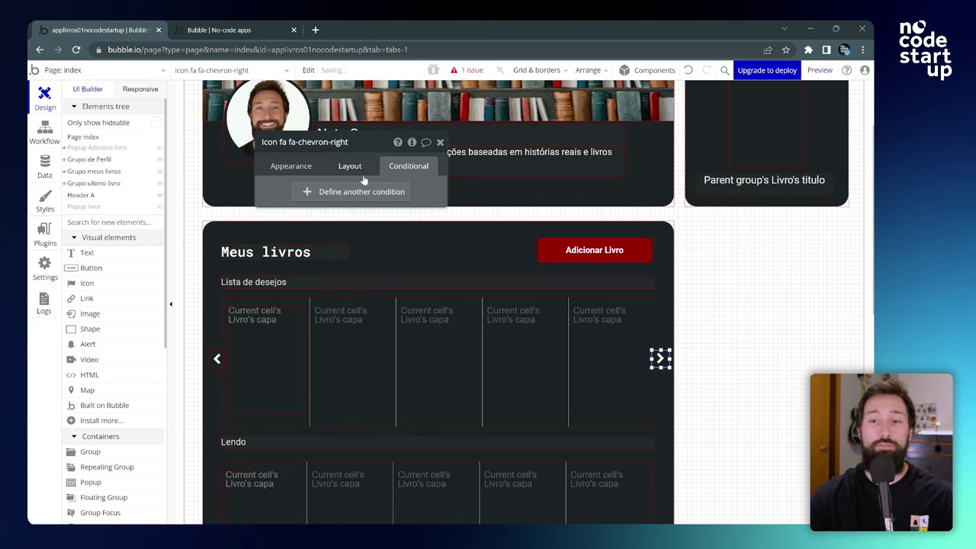
Step: Add a condition to the right chevron that leaves This element is visible unchecked when RepeatingGroup Livro desejo is on the last page
{"action": "left_click", "coordinate": [320, 193]}
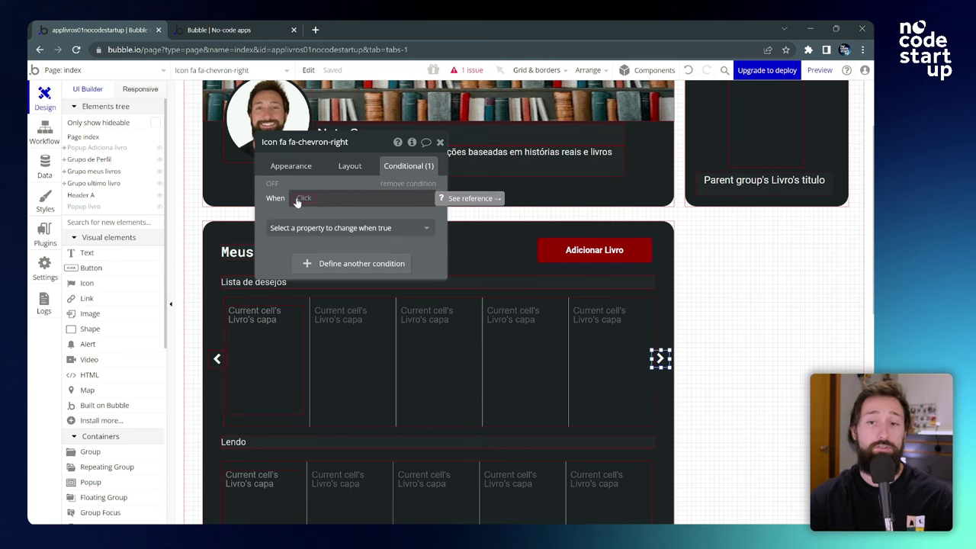
{"action": "left_click", "coordinate": [301, 199]}
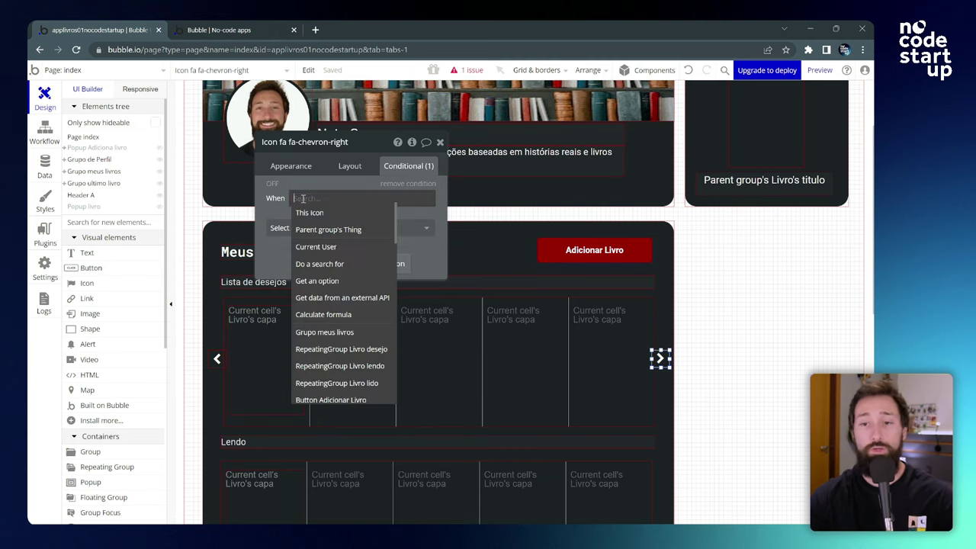
{"action": "left_click", "coordinate": [343, 349]}
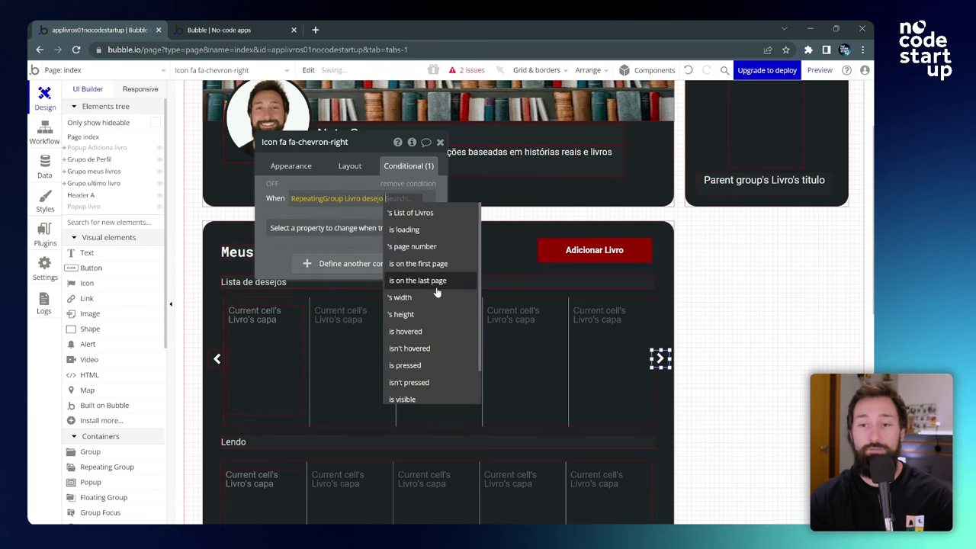
{"action": "left_click", "coordinate": [432, 282]}
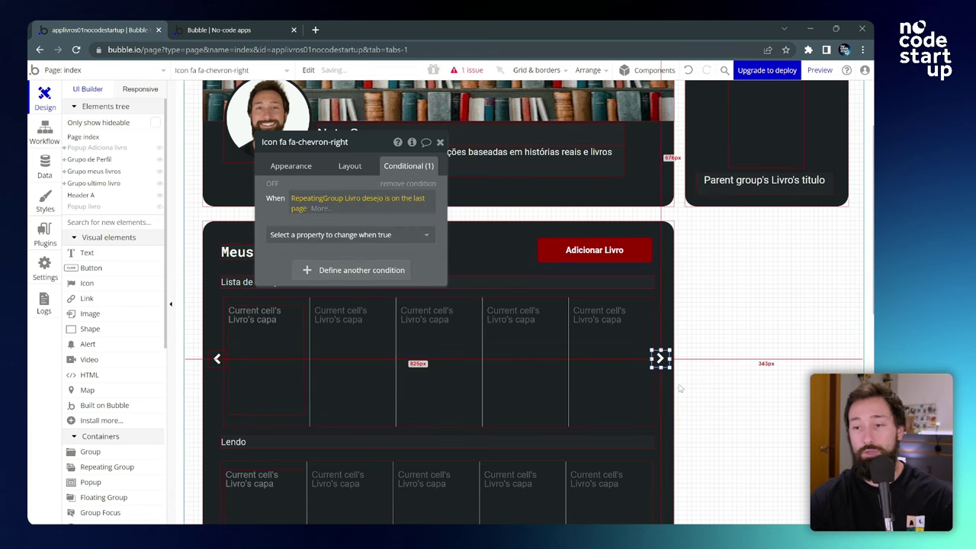
{"action": "left_click", "coordinate": [373, 234]}
{"action": "scroll", "coordinate": [351, 320], "scroll_direction": "down", "scroll_amount": 5}
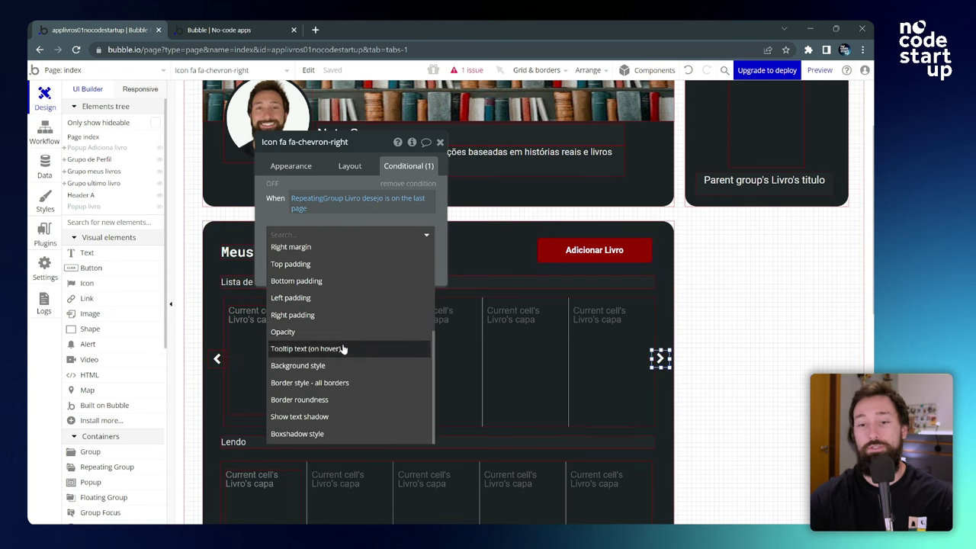
{"action": "scroll", "coordinate": [347, 382], "scroll_direction": "up", "scroll_amount": 5}
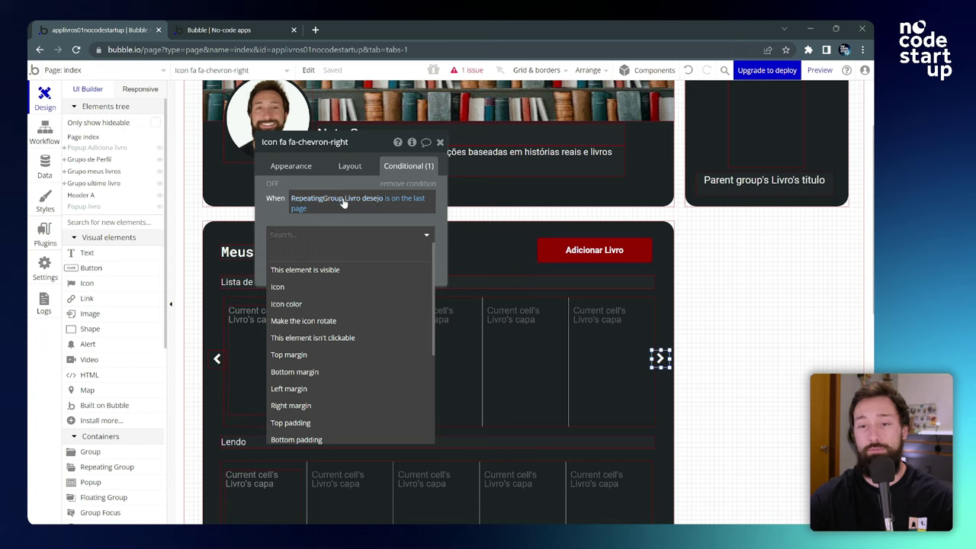
{"action": "left_click", "coordinate": [323, 272]}
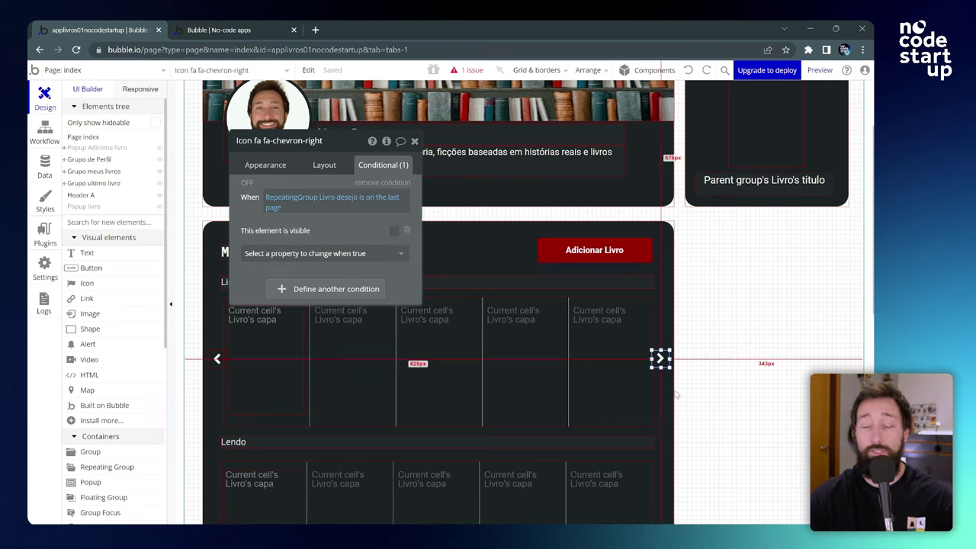
Step: Replace the left chevron's condition with one leaving This element is visible unchecked when RepeatingGroup Livro desejo is on the first page
{"action": "left_click", "coordinate": [218, 360]}
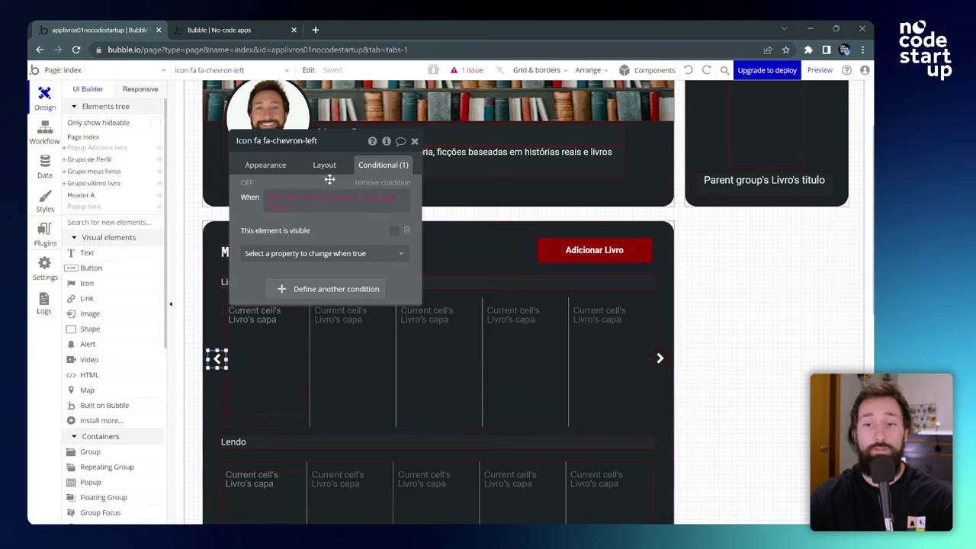
{"action": "left_click", "coordinate": [382, 183]}
{"action": "left_click", "coordinate": [338, 191]}
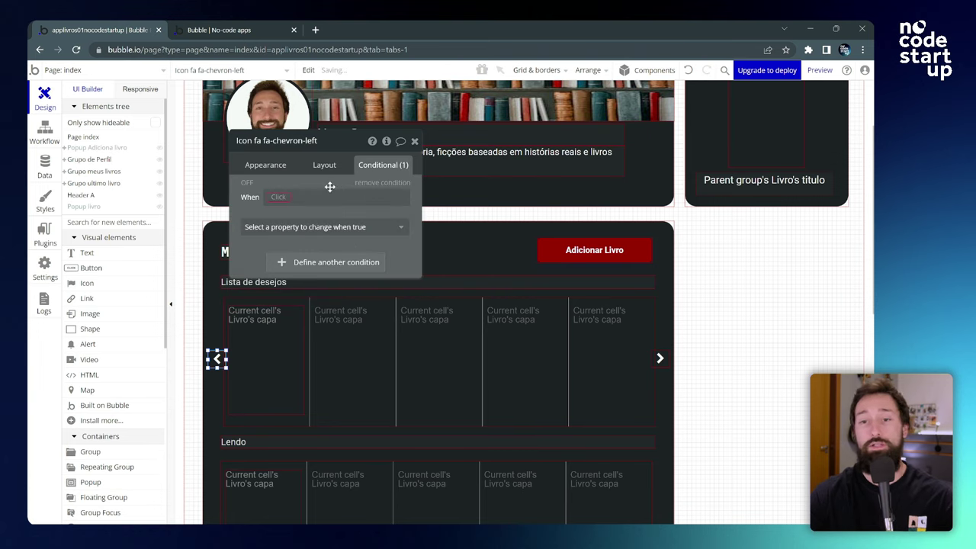
{"action": "left_click", "coordinate": [279, 198]}
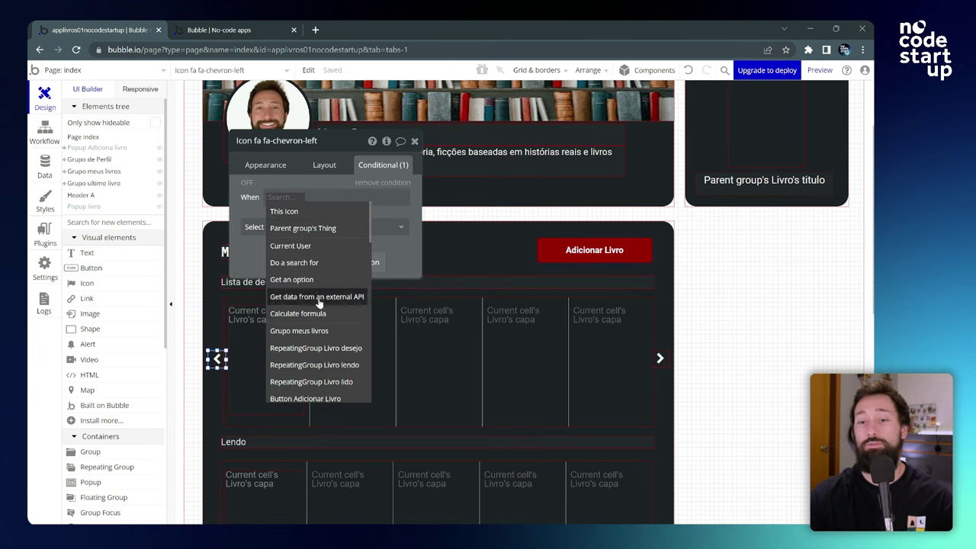
{"action": "left_click", "coordinate": [337, 349]}
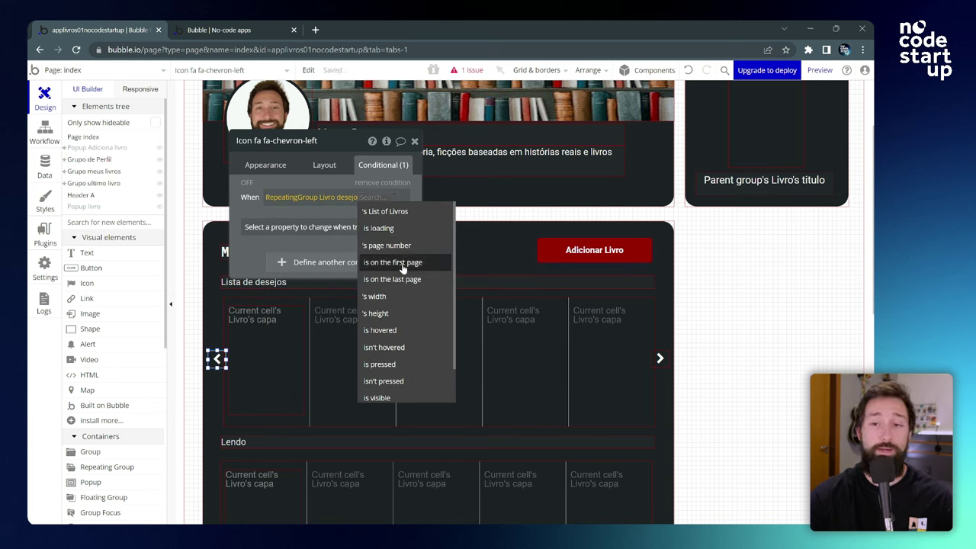
{"action": "left_click", "coordinate": [403, 263]}
{"action": "left_click", "coordinate": [368, 238]}
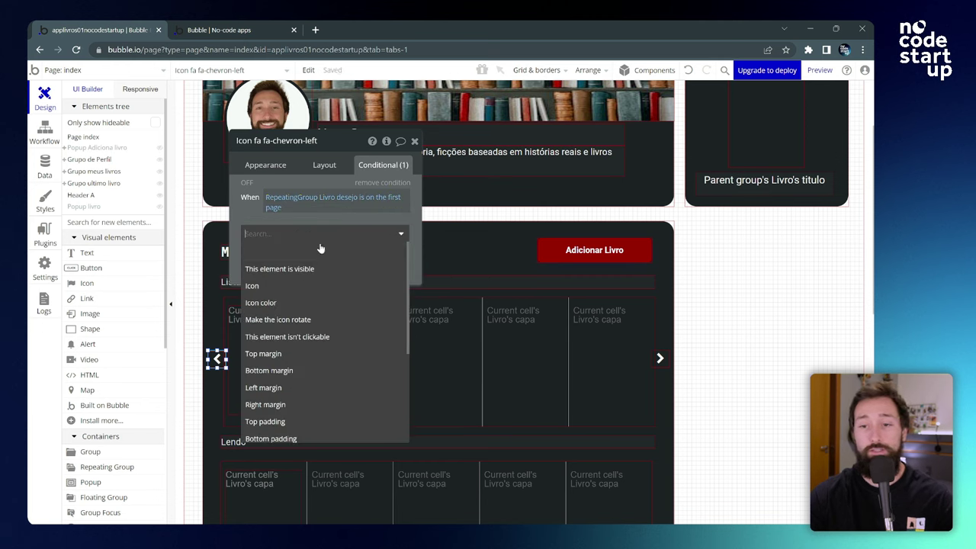
{"action": "left_click", "coordinate": [309, 269]}
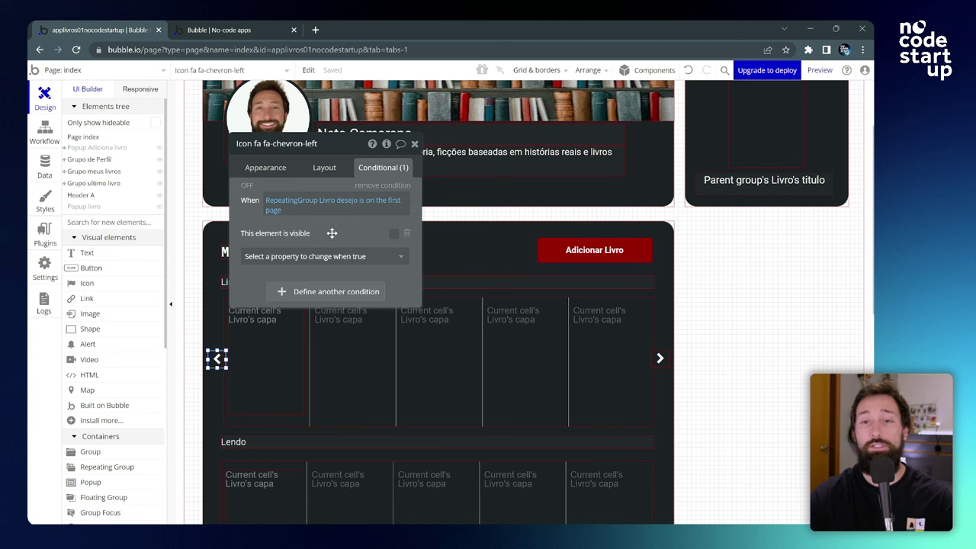
Step: Switch to the app preview and page Lista de desejos forward and back to test the chevrons and slide animations
{"action": "left_click", "coordinate": [232, 28]}
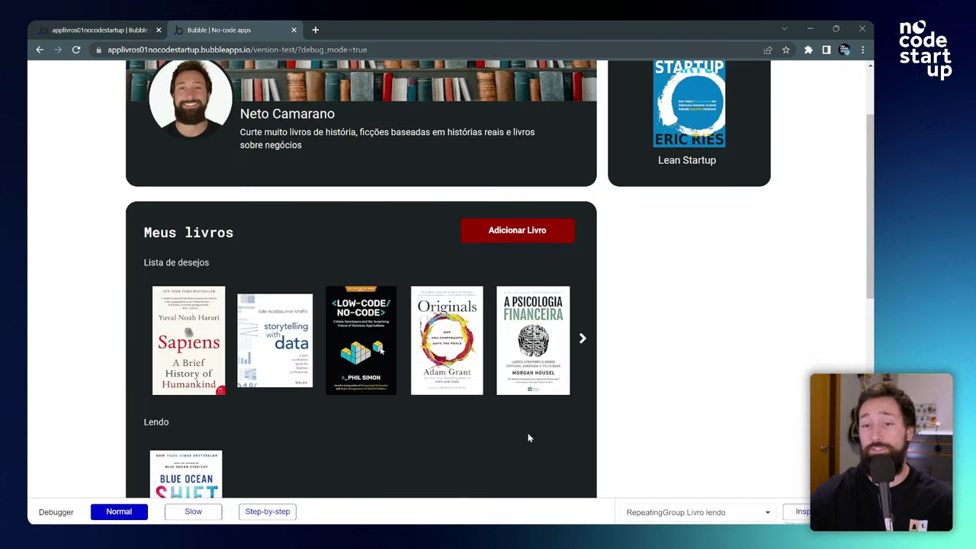
{"action": "left_click", "coordinate": [583, 340]}
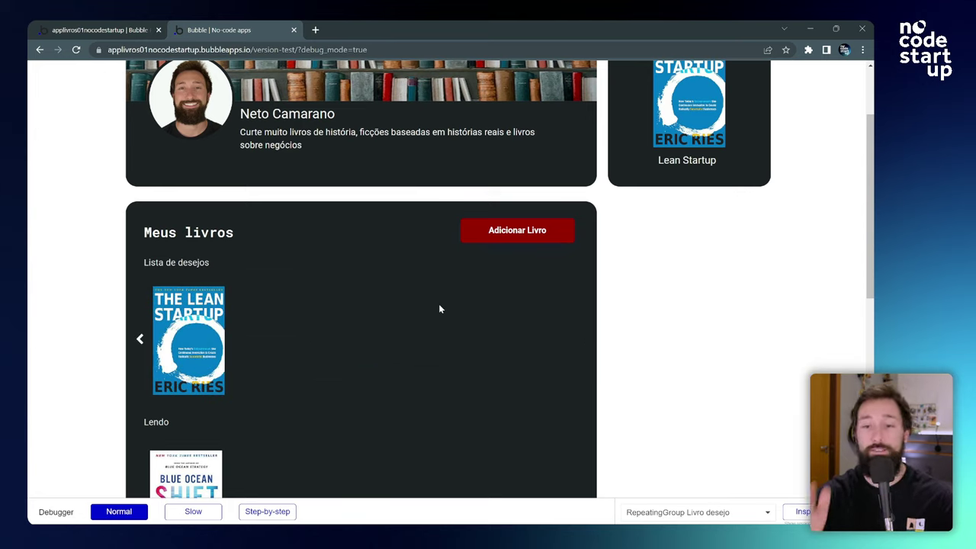
{"action": "left_click", "coordinate": [140, 342]}
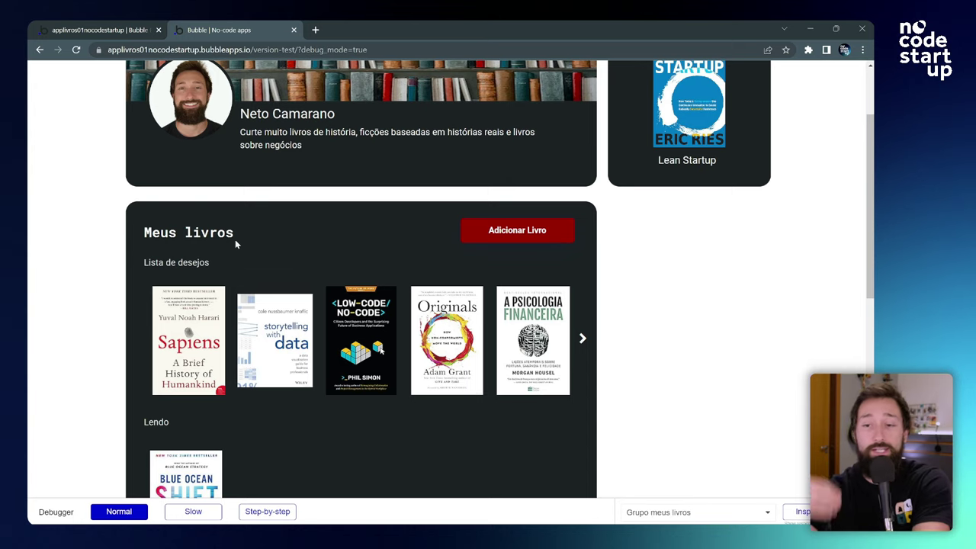
{"action": "scroll", "coordinate": [360, 328], "scroll_direction": "down", "scroll_amount": 4}
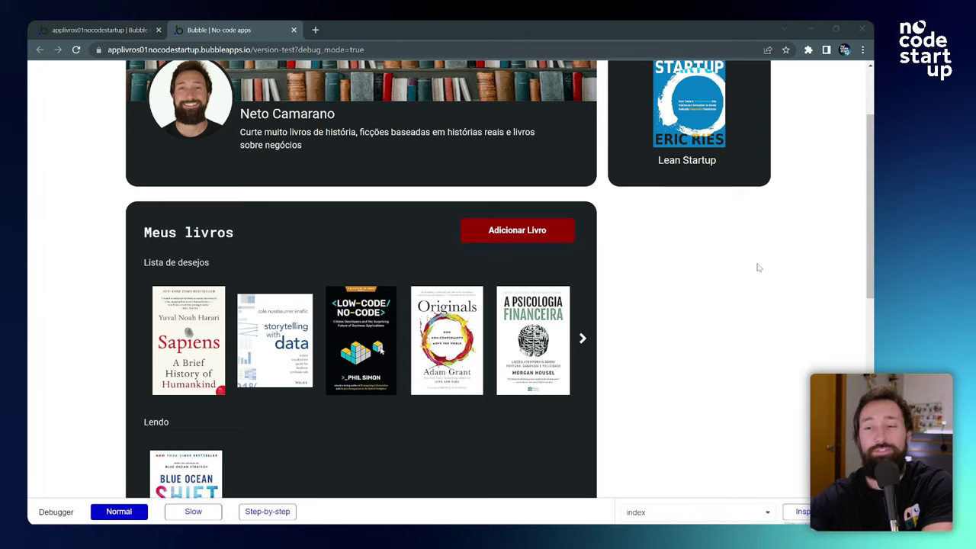
{"action": "left_click", "coordinate": [584, 339]}
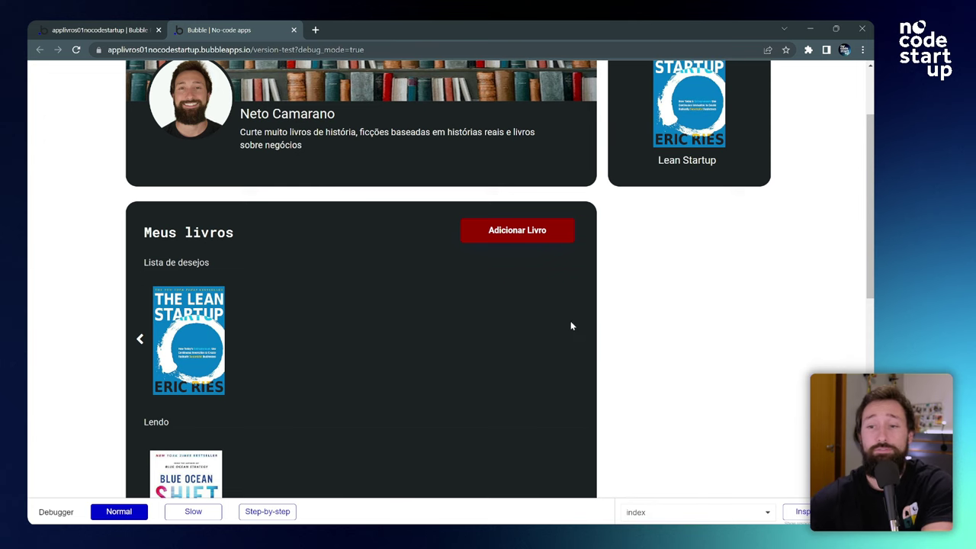
Step: Switch to the reference app's book detail page and examine its comments section with the add and edit comment popups
{"action": "key", "text": "alt+Tab"}
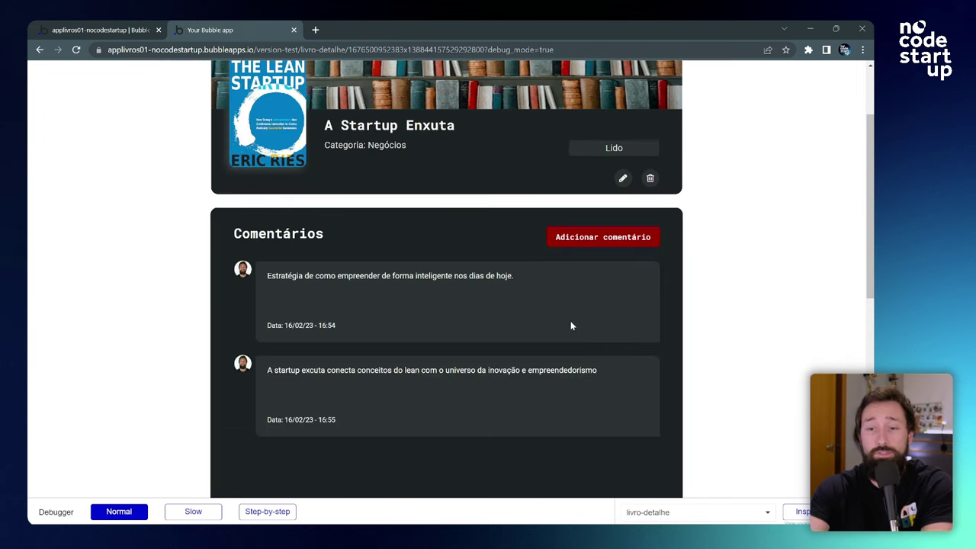
{"action": "scroll", "coordinate": [318, 228], "scroll_direction": "up", "scroll_amount": 2}
{"action": "scroll", "coordinate": [303, 257], "scroll_direction": "down", "scroll_amount": 2}
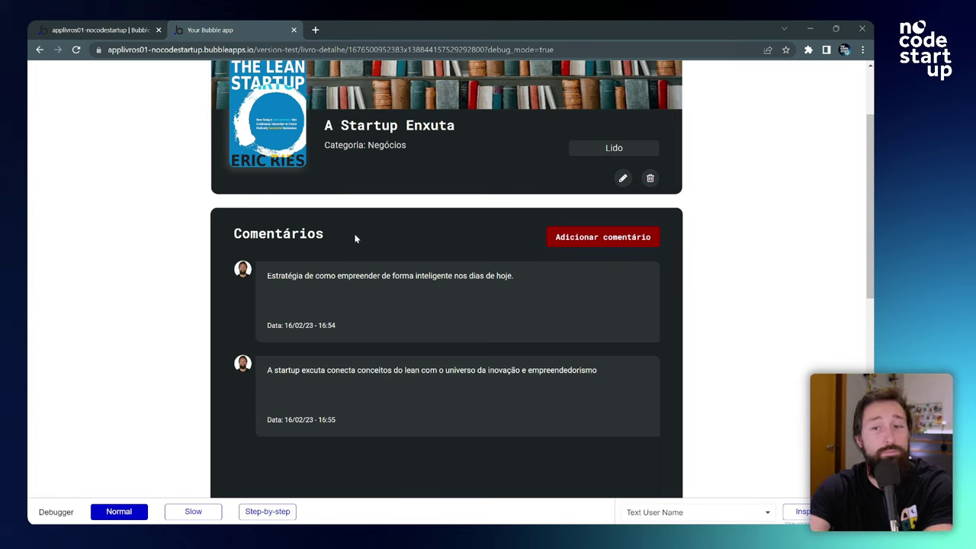
{"action": "left_click", "coordinate": [594, 238]}
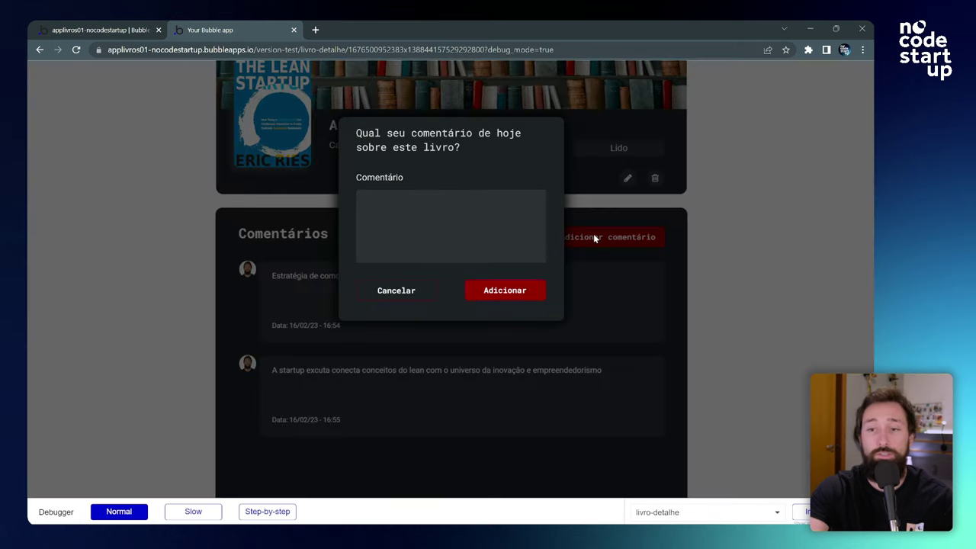
{"action": "left_click", "coordinate": [427, 206]}
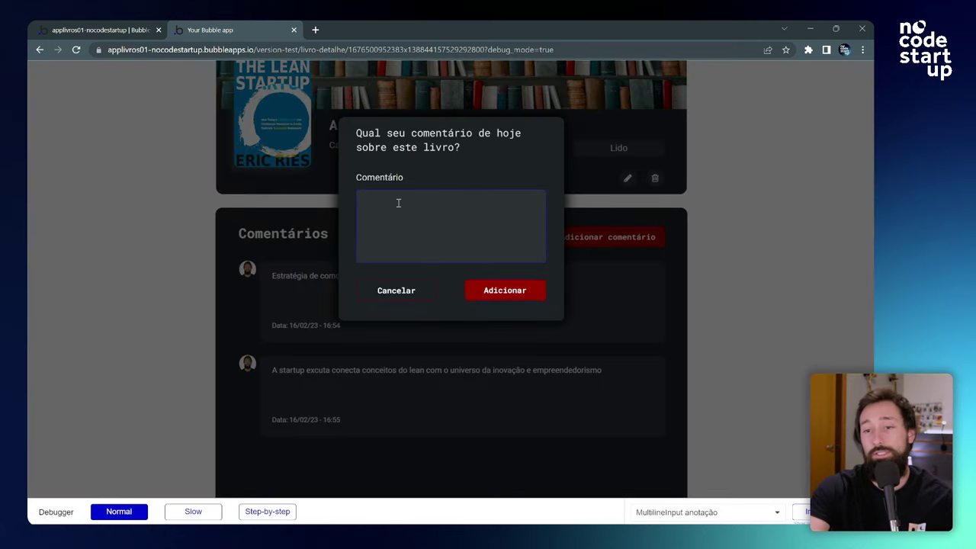
{"action": "left_click", "coordinate": [280, 192]}
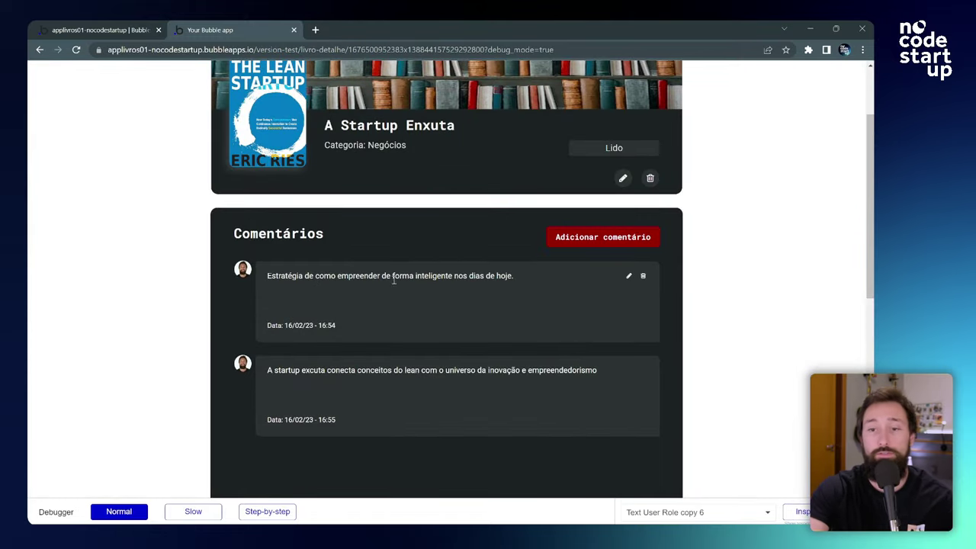
{"action": "left_click", "coordinate": [627, 279]}
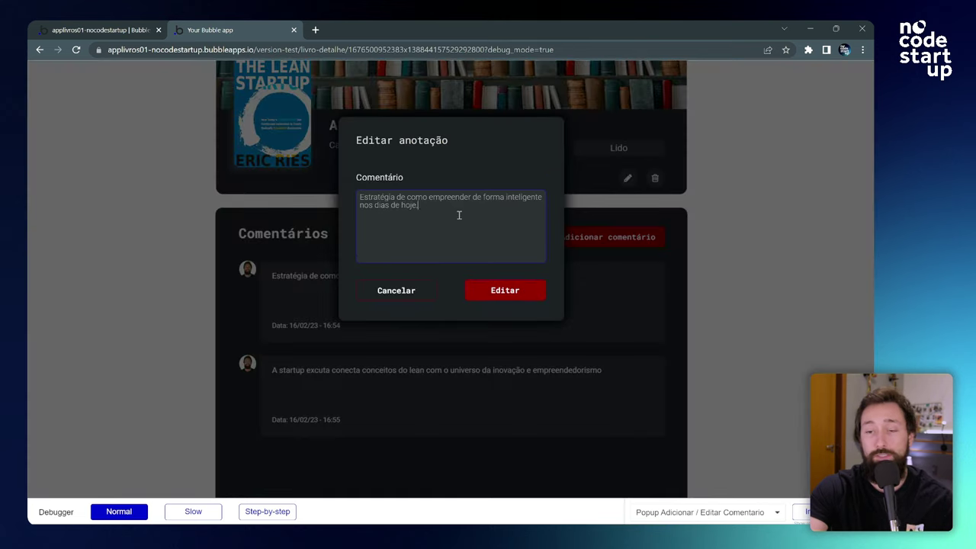